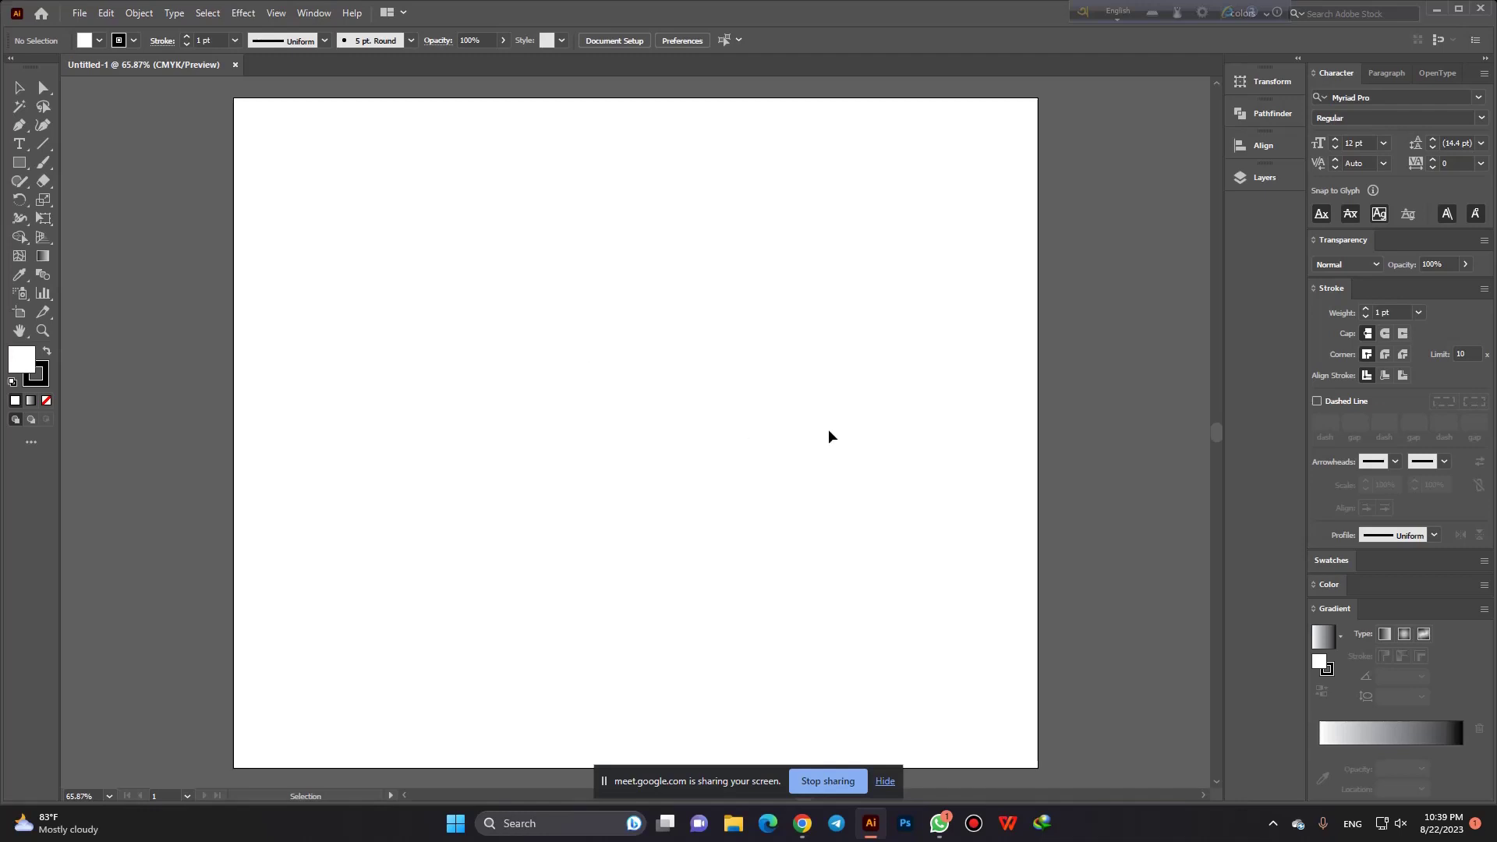
In Chrome, open the Memphis Grizzlies alternate logo page from the bookmarks overflow in a new tab.
{"action": "scroll", "coordinate": [710, 413], "scroll_direction": "up", "scroll_amount": 2}
{"action": "scroll", "coordinate": [655, 398], "scroll_direction": "down", "scroll_amount": 1}
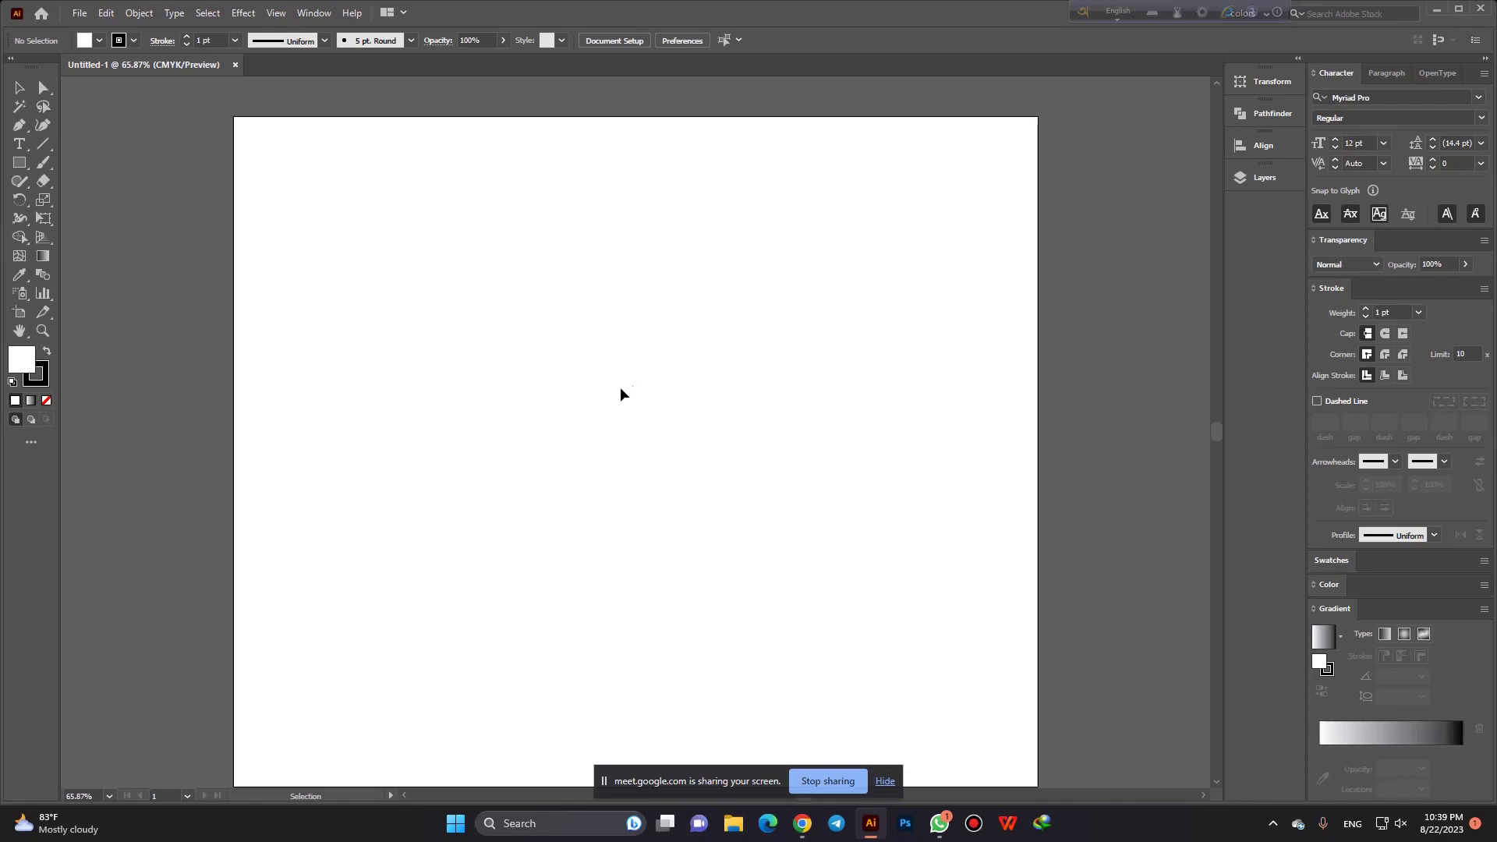
{"action": "left_click", "coordinate": [1274, 823]}
{"action": "left_click", "coordinate": [1276, 825]}
{"action": "scroll", "coordinate": [784, 465], "scroll_direction": "down", "scroll_amount": 1}
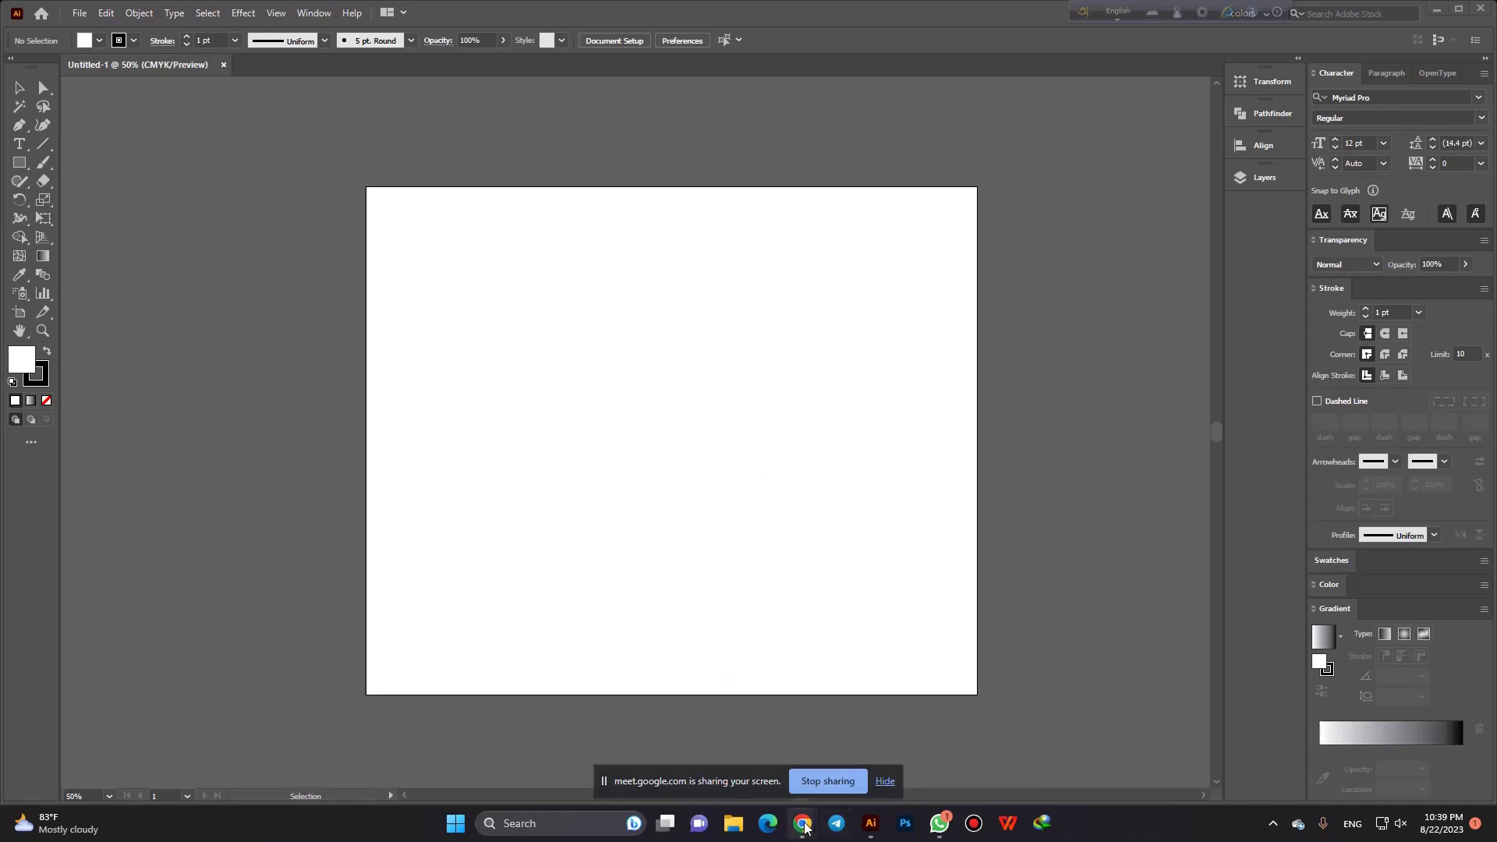
{"action": "mouse_move", "coordinate": [802, 822]}
{"action": "left_click", "coordinate": [718, 726]}
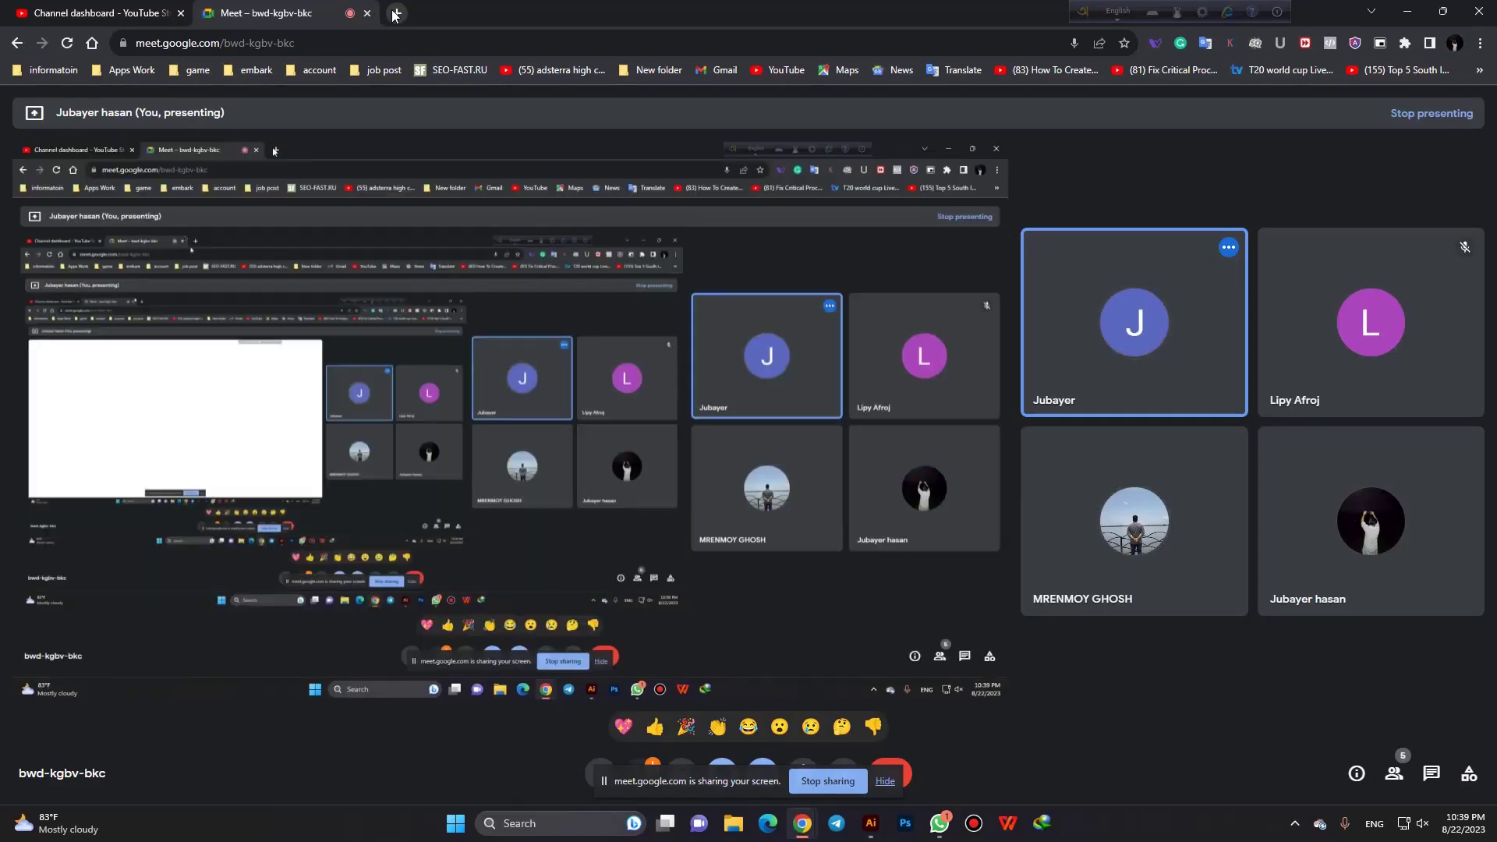
{"action": "left_click", "coordinate": [397, 13]}
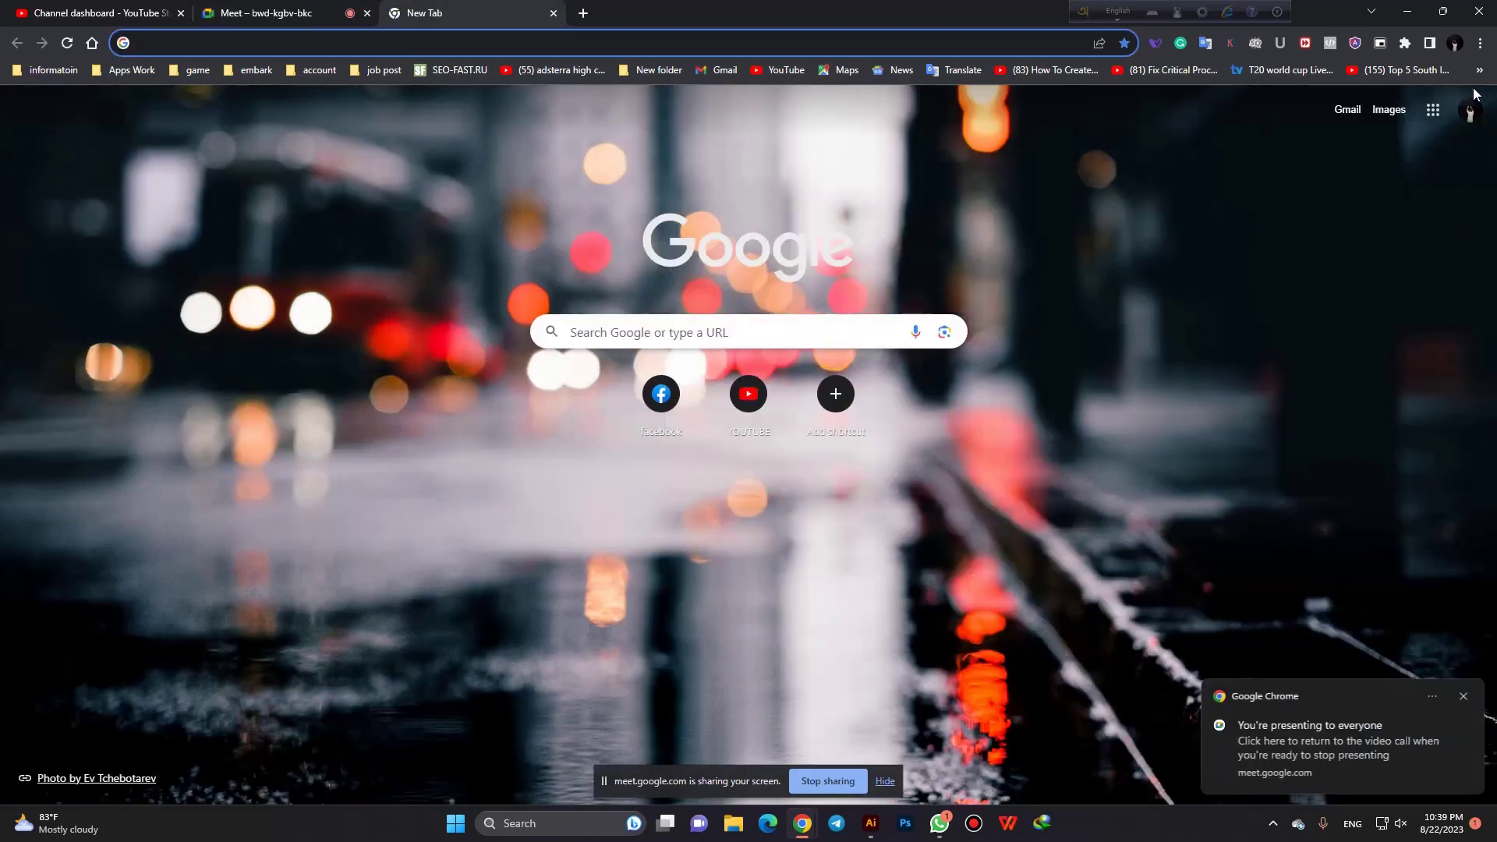
{"action": "left_click", "coordinate": [1481, 71]}
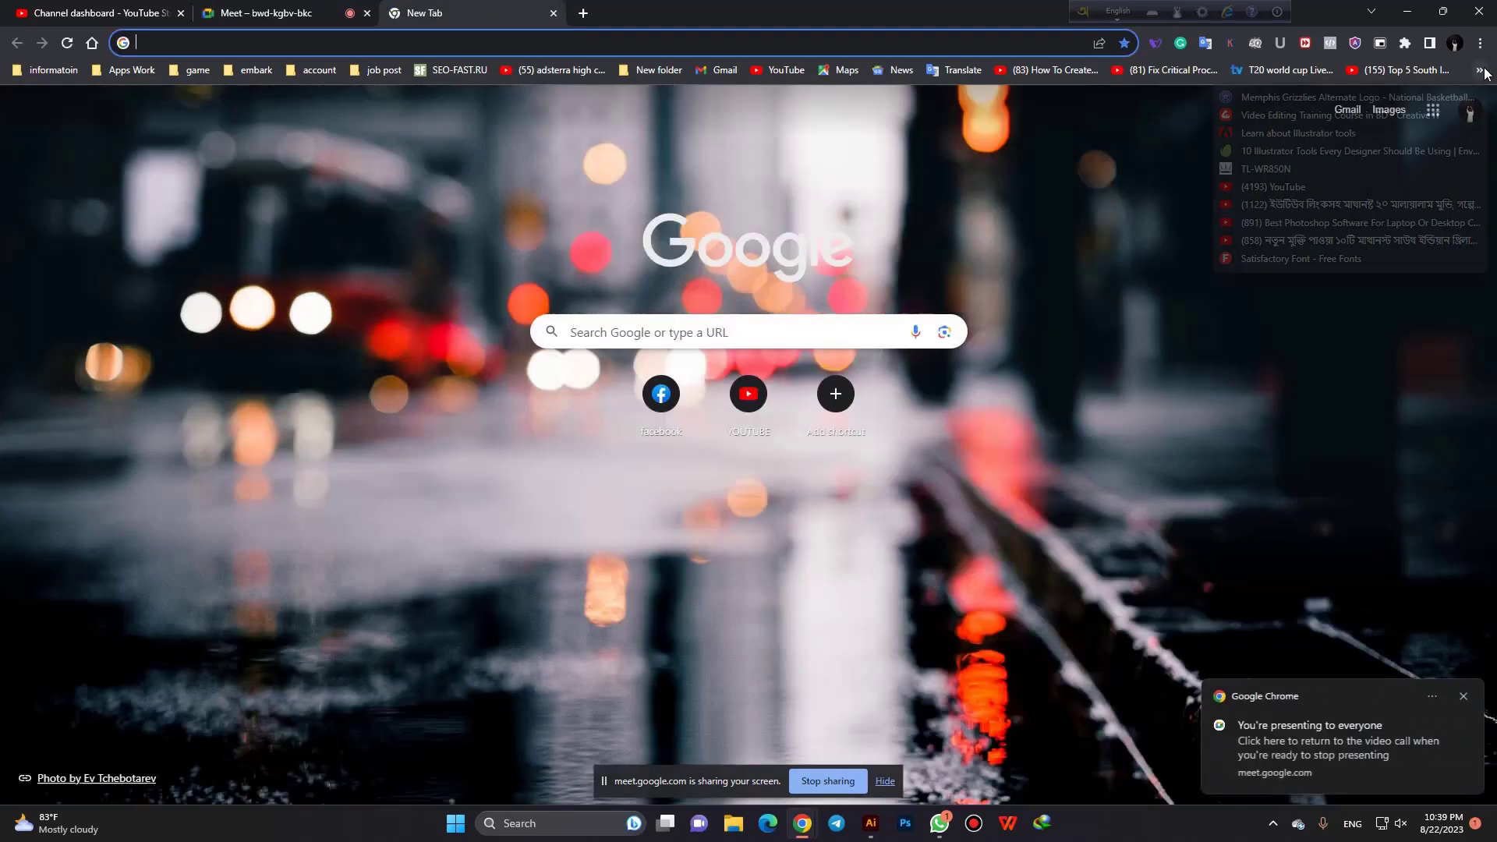
{"action": "left_click", "coordinate": [1345, 97]}
Copy the bear-head logo image and return to Illustrator.
{"action": "left_click", "coordinate": [317, 12]}
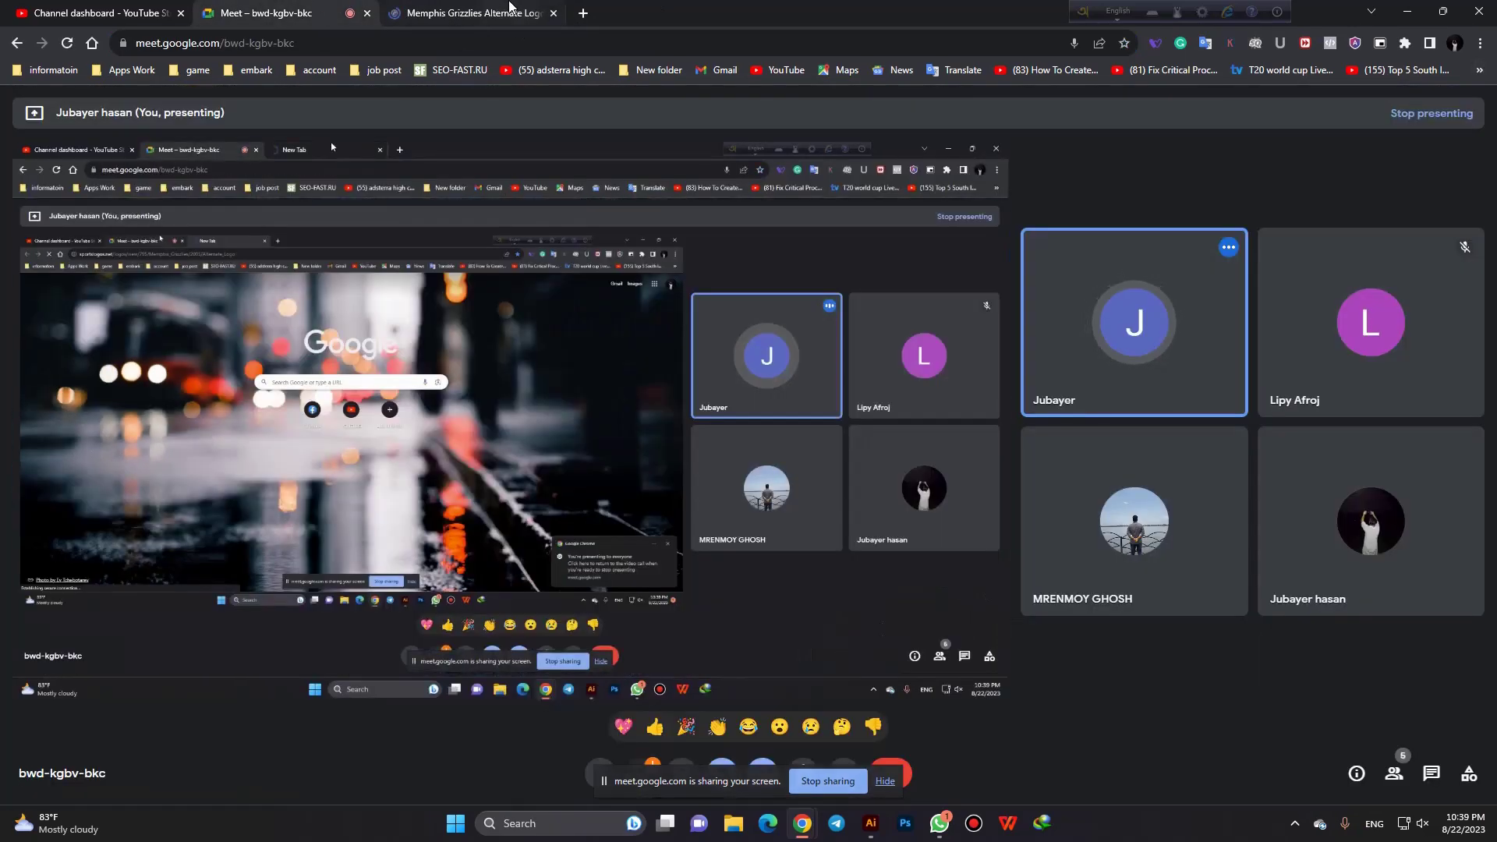
{"action": "left_click", "coordinate": [467, 12]}
{"action": "scroll", "coordinate": [967, 499], "scroll_direction": "down", "scroll_amount": 2}
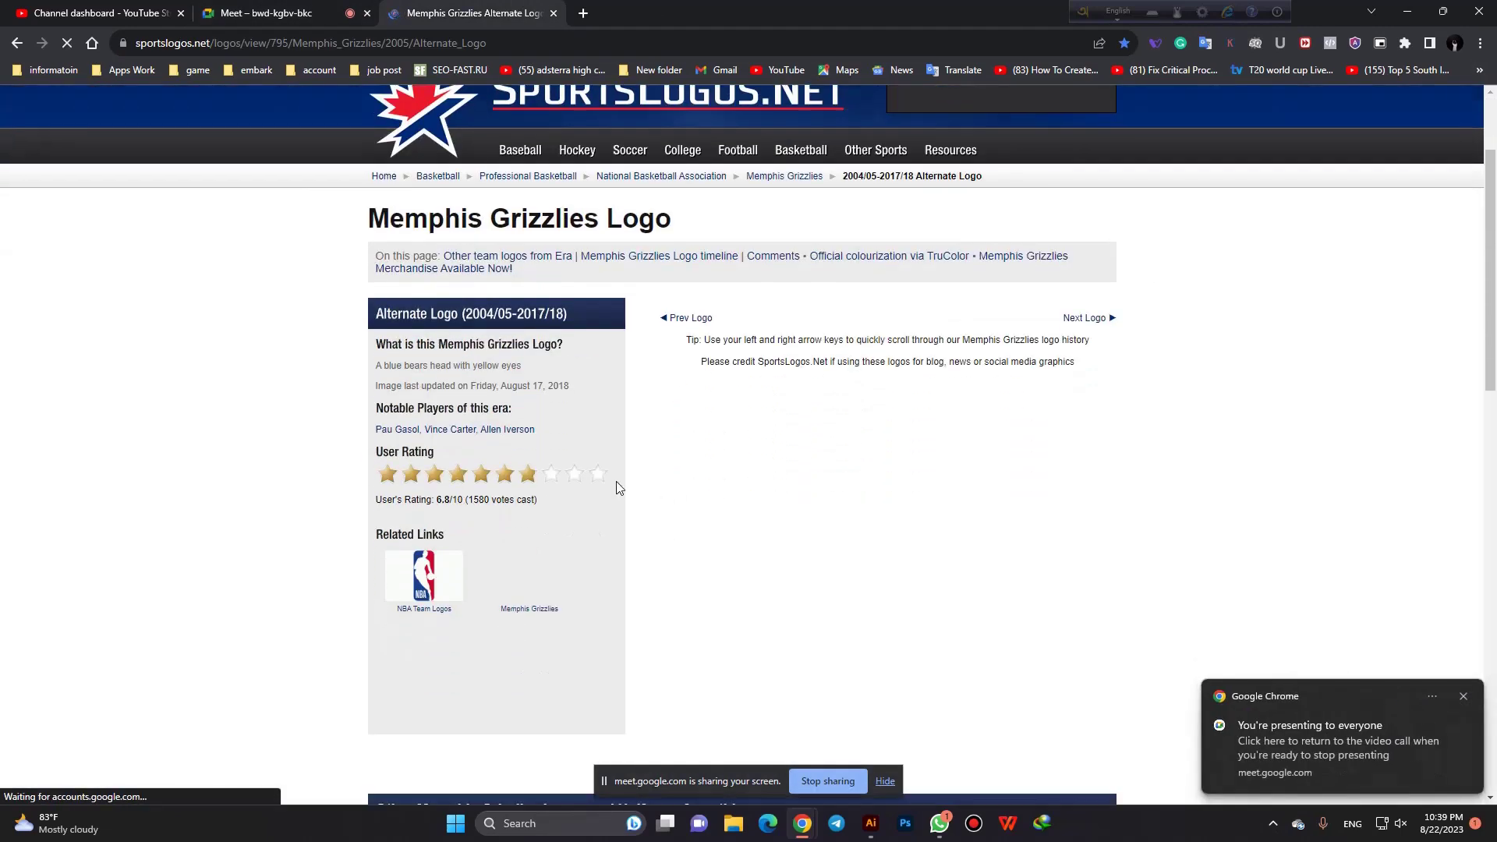
{"action": "right_click", "coordinate": [812, 459]}
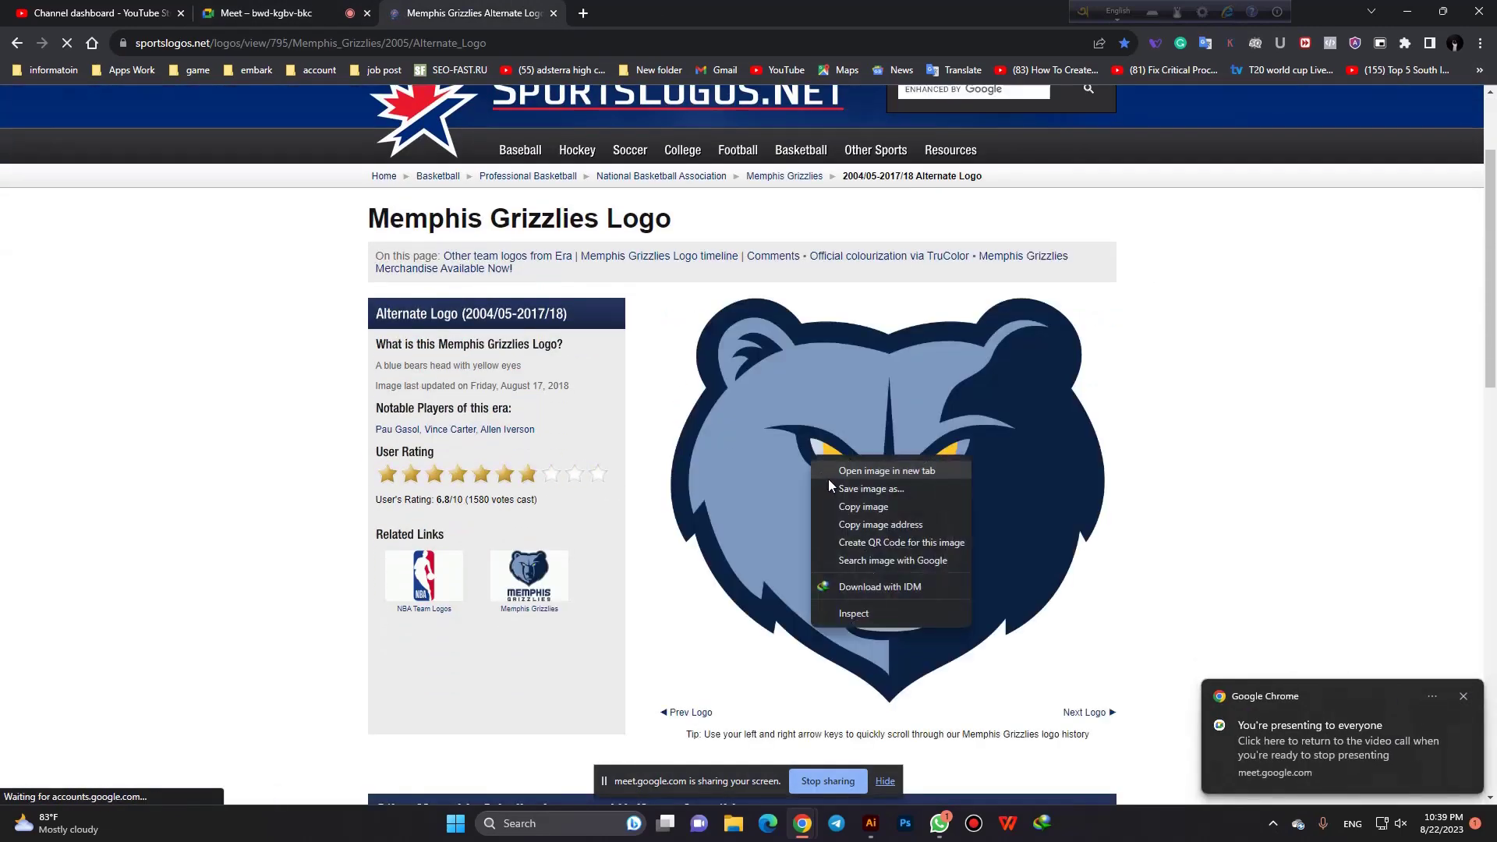
{"action": "left_click", "coordinate": [880, 507]}
{"action": "scroll", "coordinate": [669, 520], "scroll_direction": "down", "scroll_amount": 1}
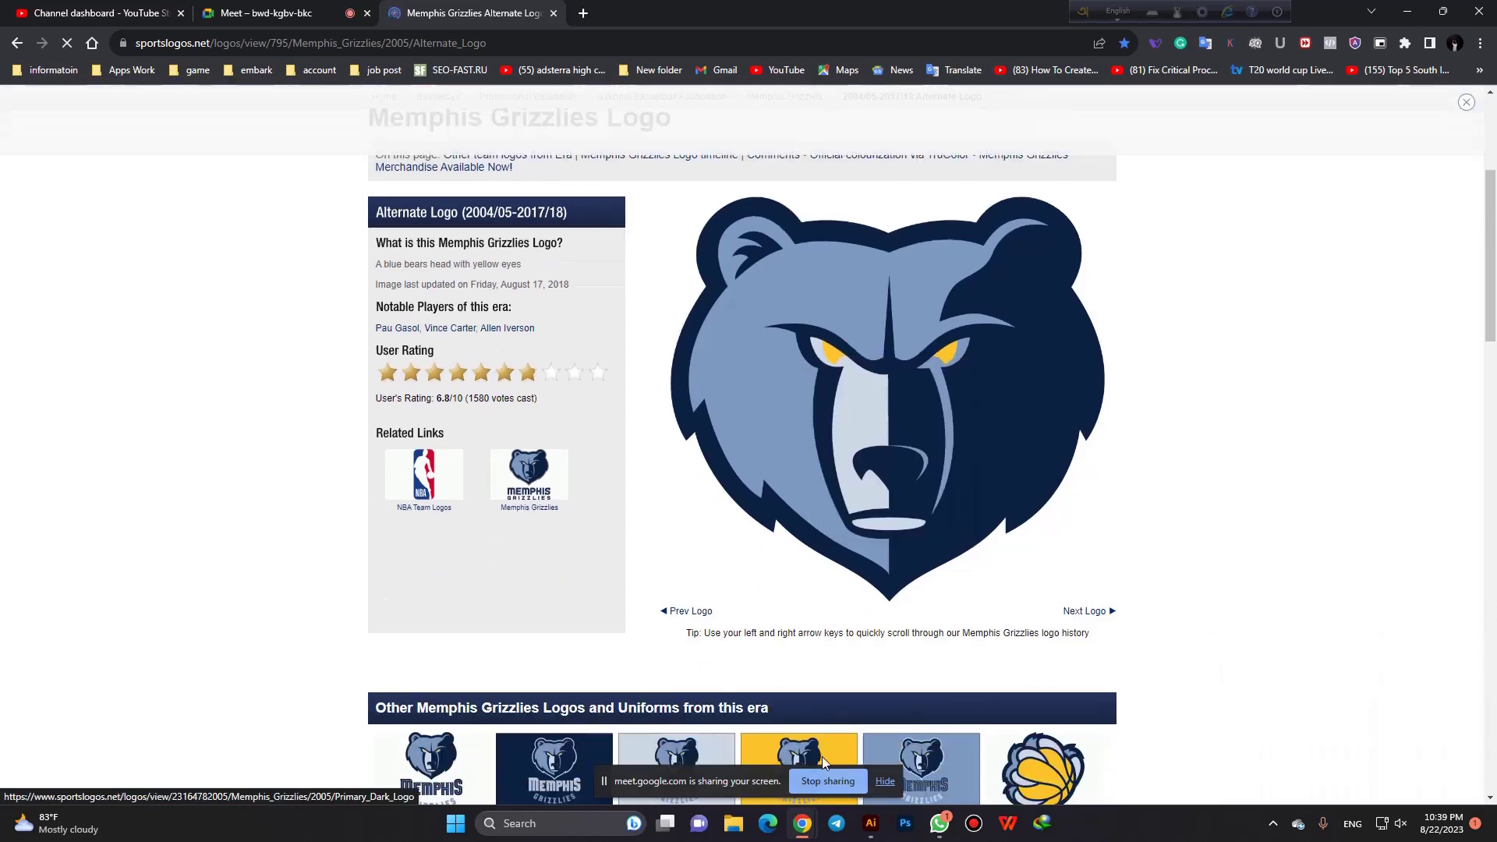
{"action": "left_click", "coordinate": [871, 823]}
Paste the bear logo and centre it horizontally using a floating Align panel.
{"action": "key", "text": "a"}
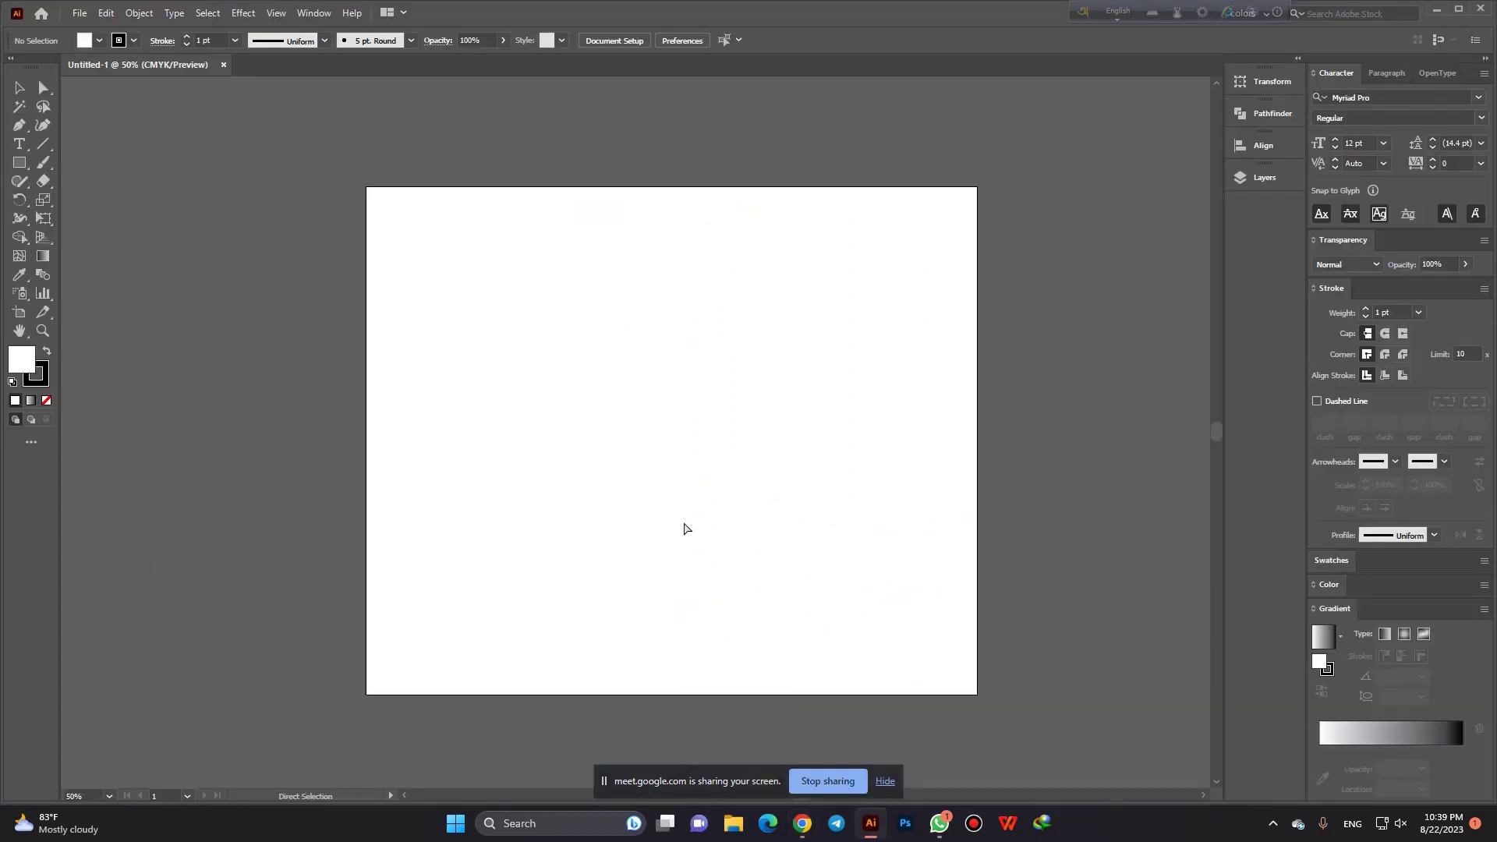
{"action": "key", "text": "ctrl+v"}
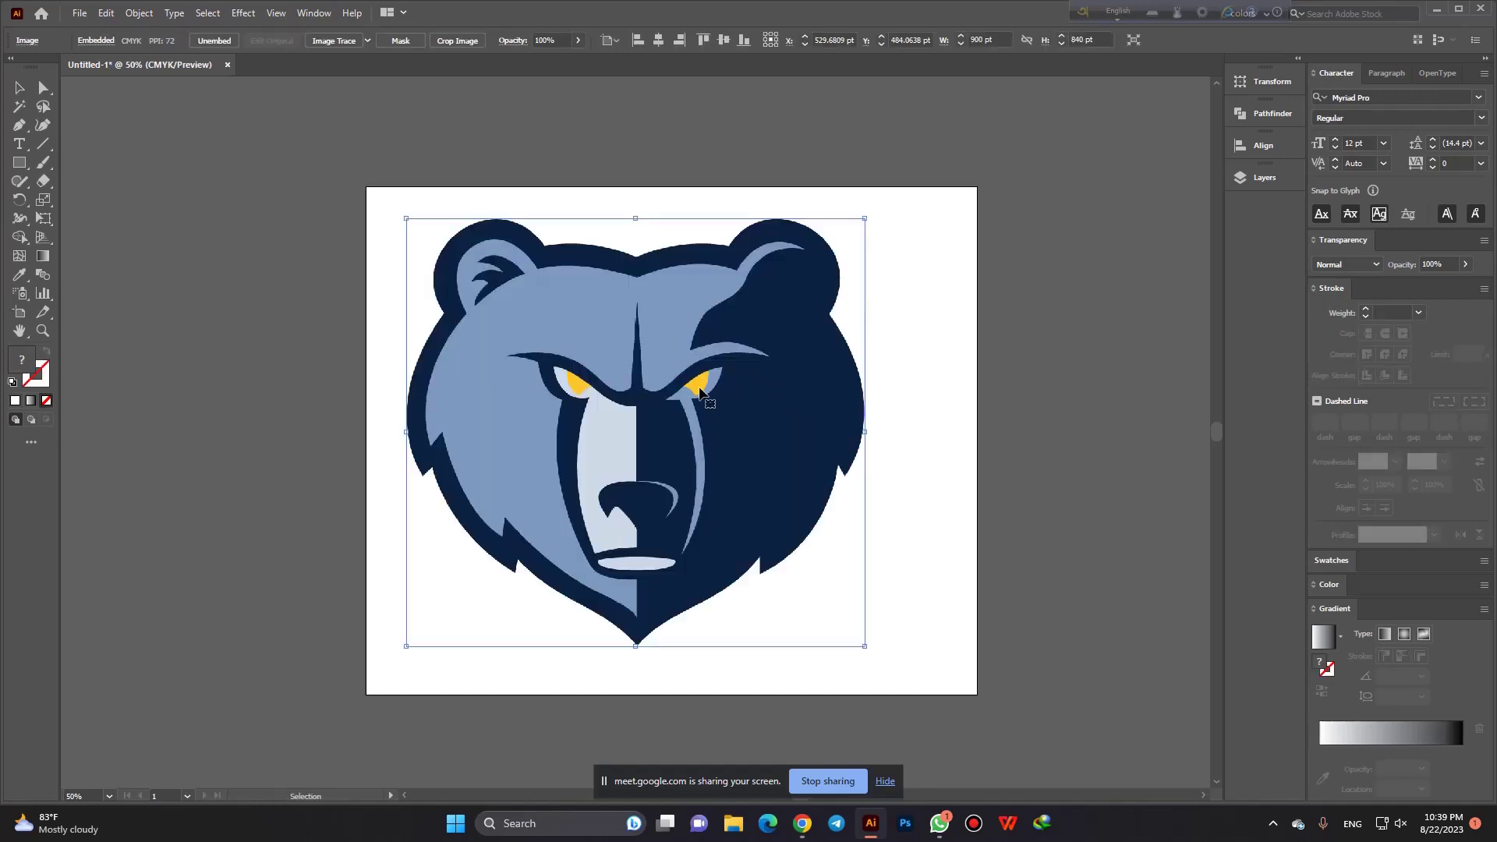
{"action": "left_click_drag", "start_coordinate": [631, 416], "coordinate": [679, 423]}
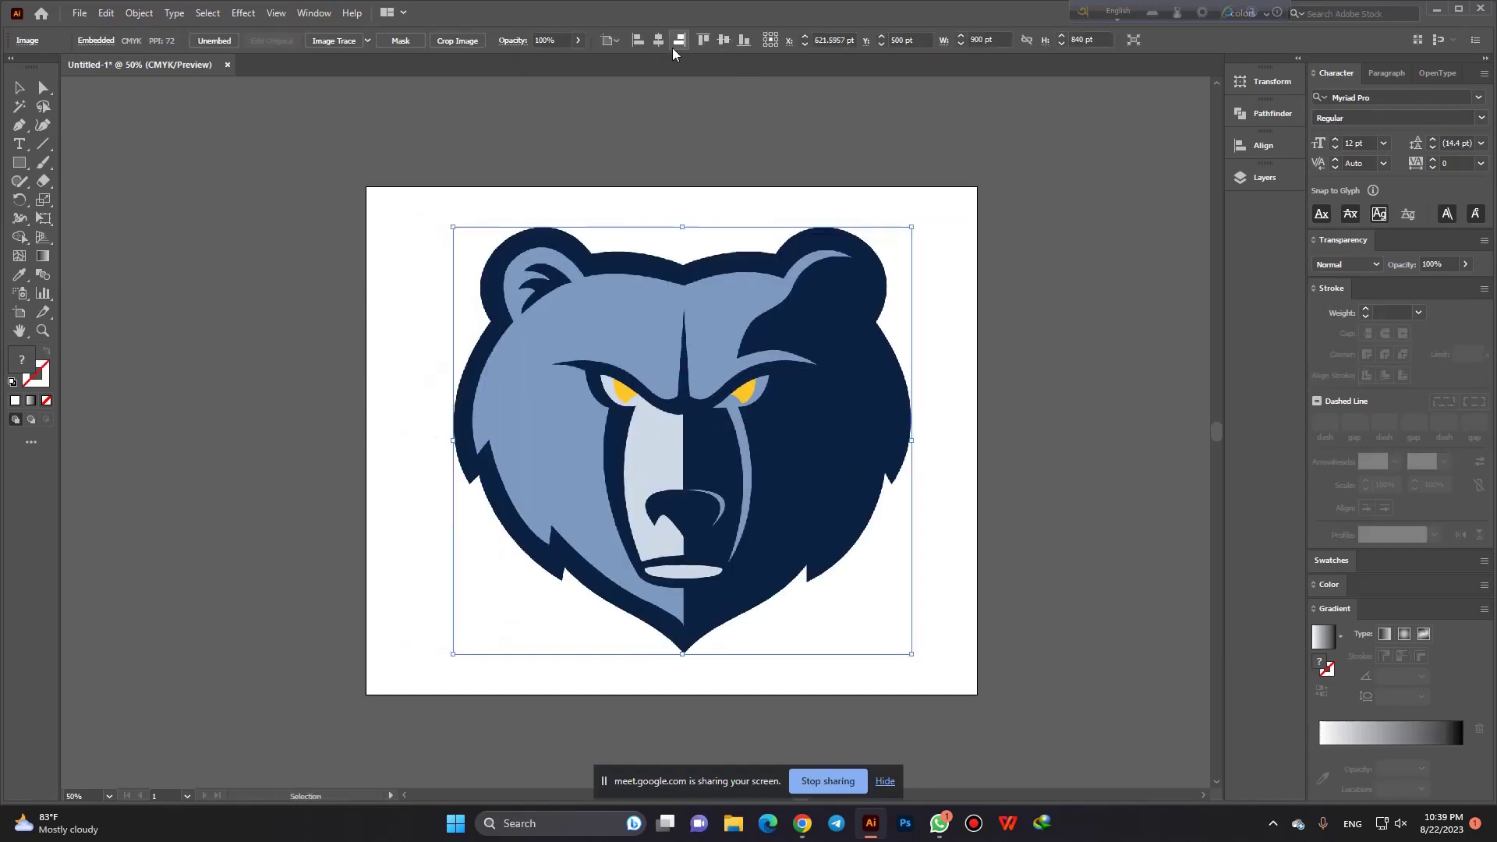
{"action": "left_click", "coordinate": [1248, 146]}
{"action": "mouse_move", "coordinate": [1129, 133]}
{"action": "left_mouse_down"}
{"action": "mouse_move", "coordinate": [919, 109]}
{"action": "mouse_move", "coordinate": [1019, 182]}
{"action": "left_mouse_up"}
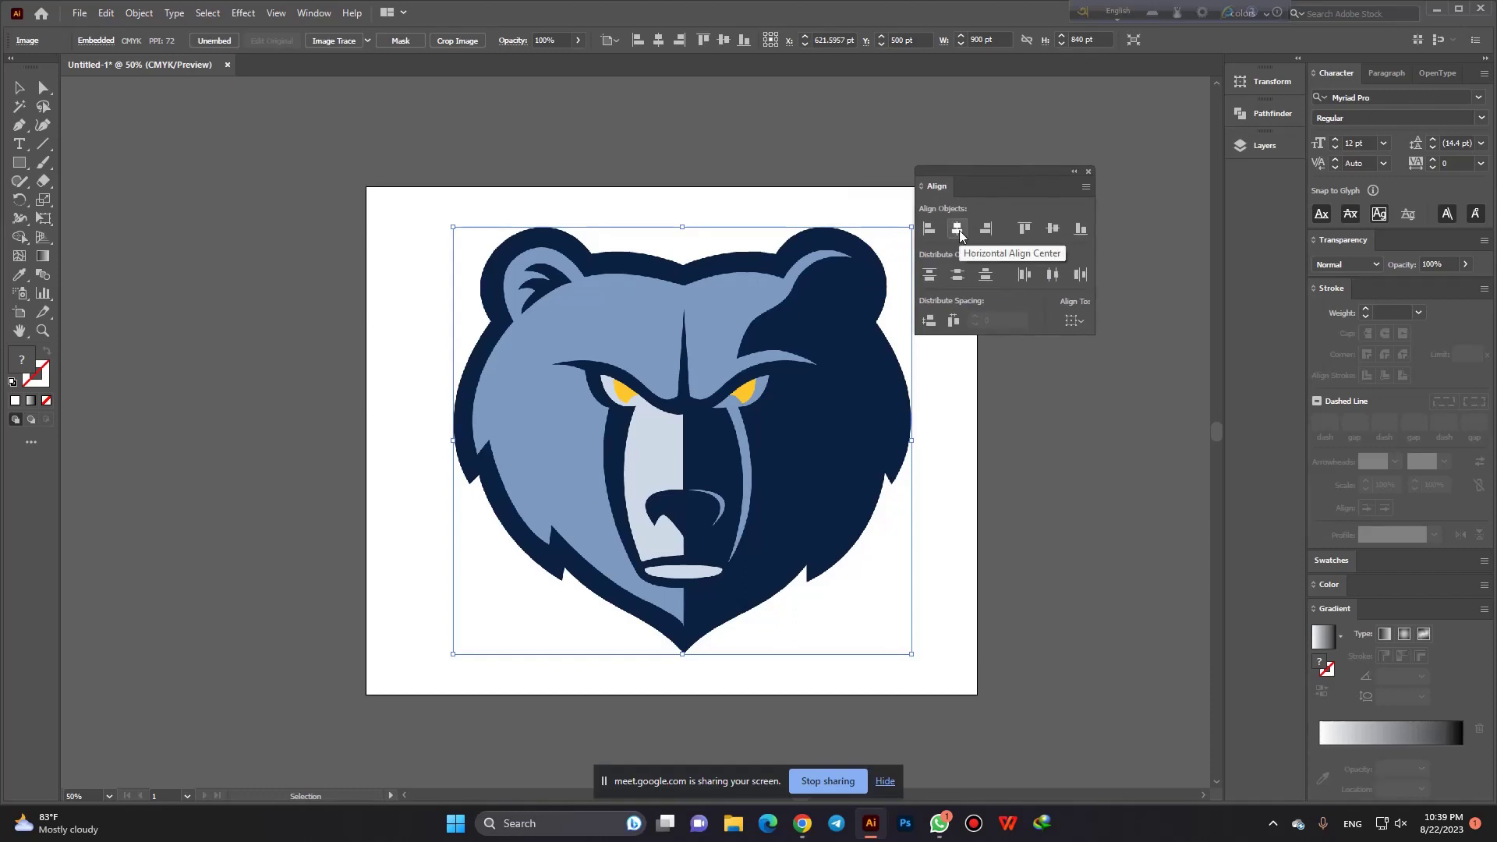
{"action": "left_click", "coordinate": [958, 230]}
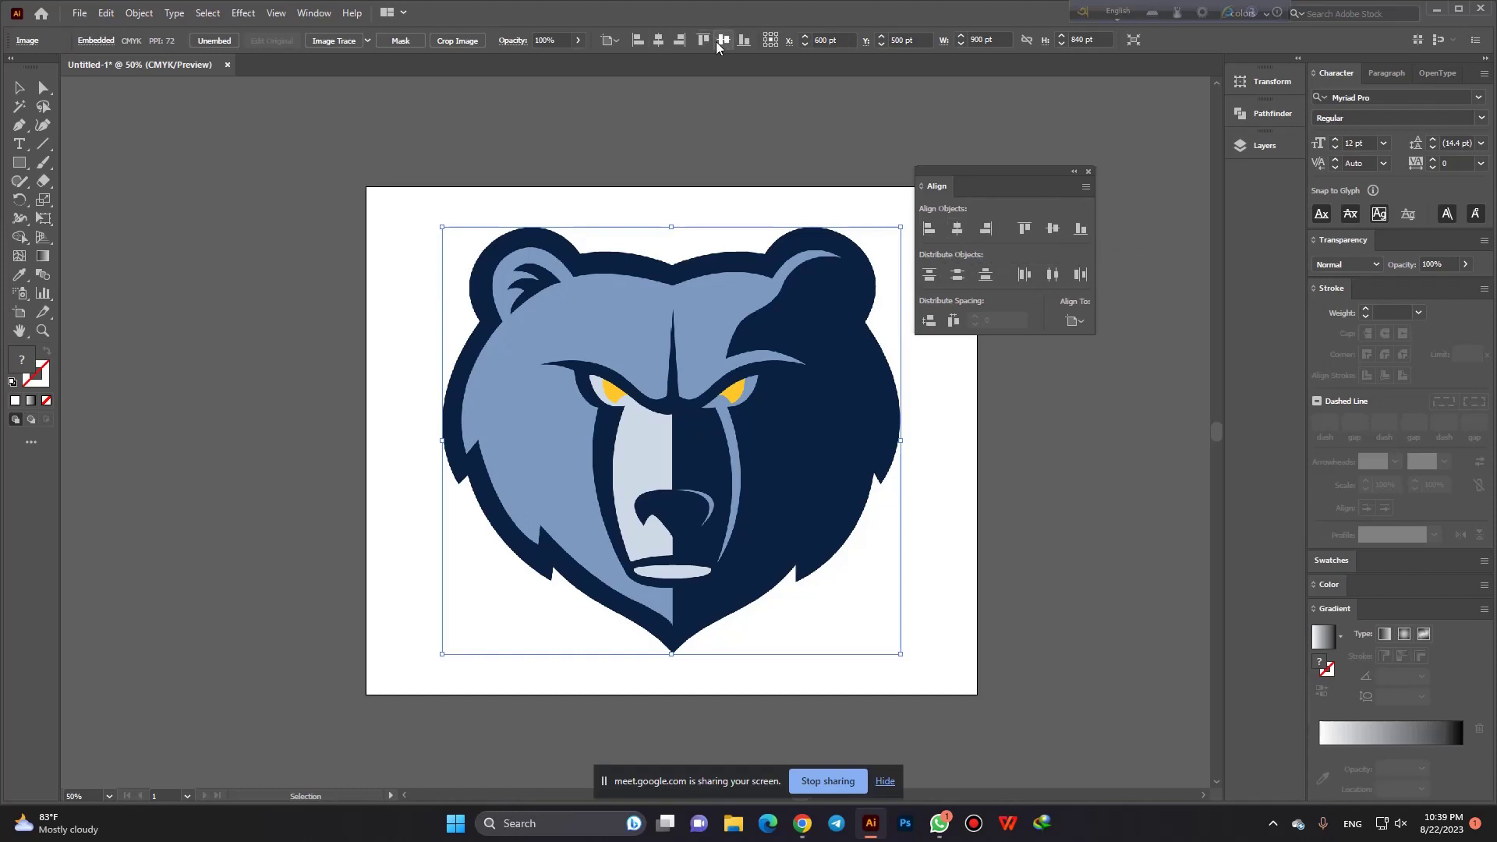
{"action": "left_click", "coordinate": [1090, 171]}
Reselect the bear logo and centre it horizontally and vertically on the artboard.
{"action": "left_click", "coordinate": [1149, 158]}
{"action": "scroll", "coordinate": [846, 258], "scroll_direction": "down", "scroll_amount": 1}
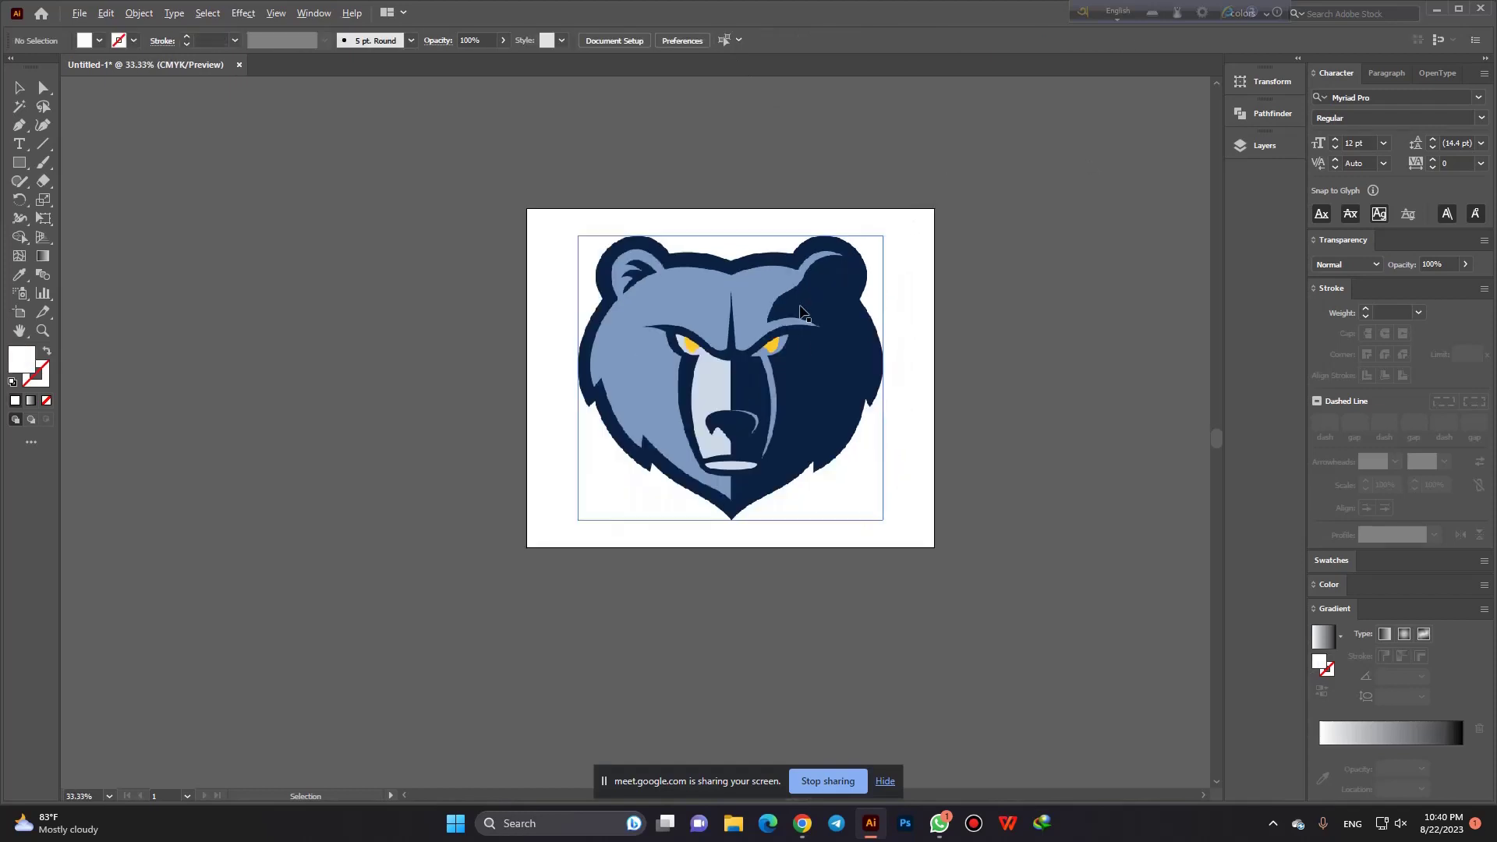
{"action": "scroll", "coordinate": [801, 312], "scroll_direction": "up", "scroll_amount": 1}
{"action": "left_click", "coordinate": [685, 198]}
{"action": "scroll", "coordinate": [586, 279], "scroll_direction": "down", "scroll_amount": 1}
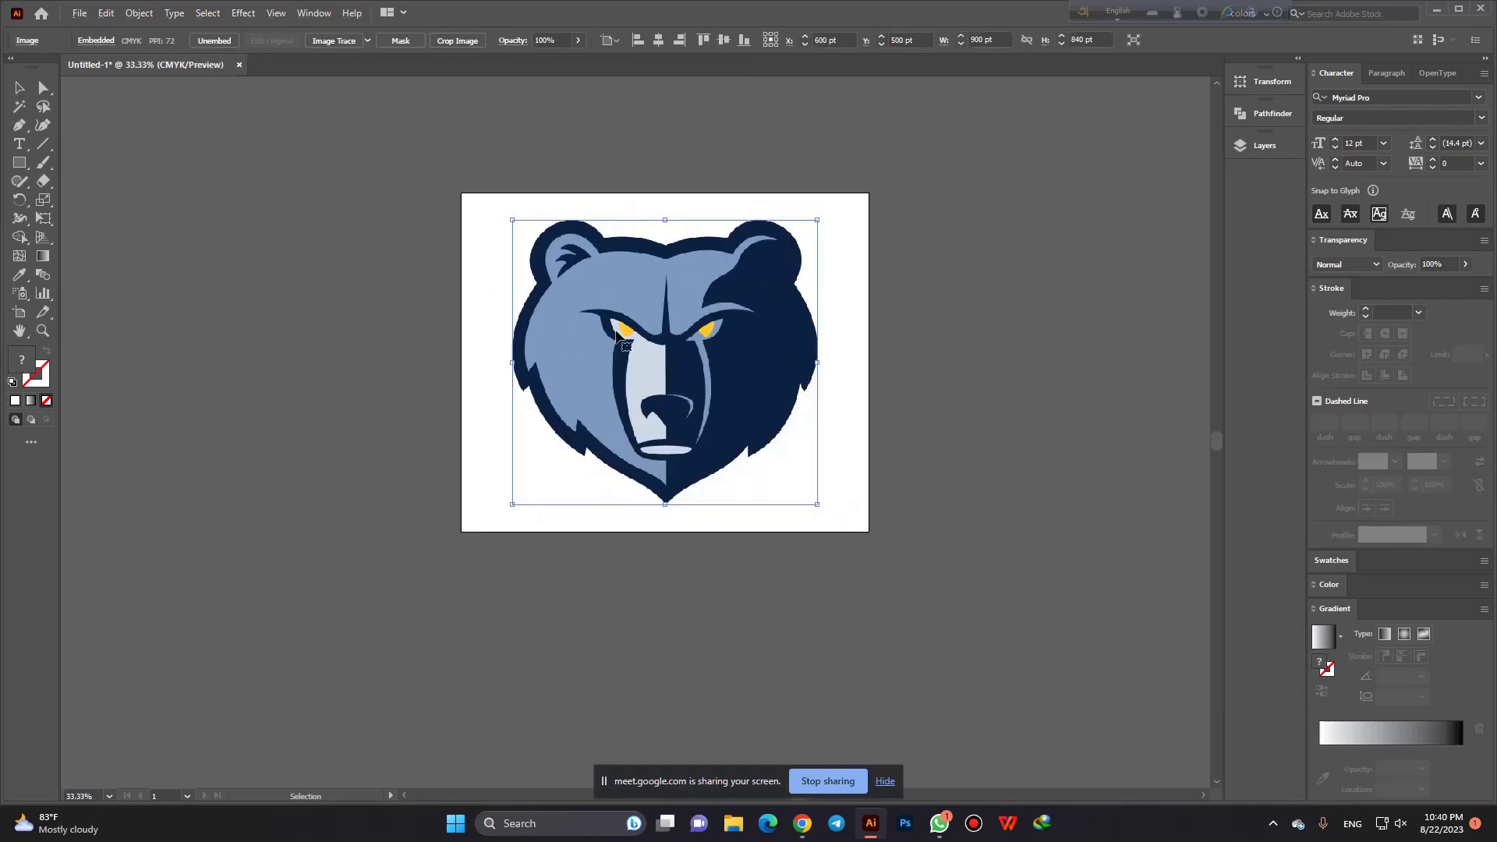
{"action": "left_click_drag", "start_coordinate": [620, 328], "coordinate": [589, 318]}
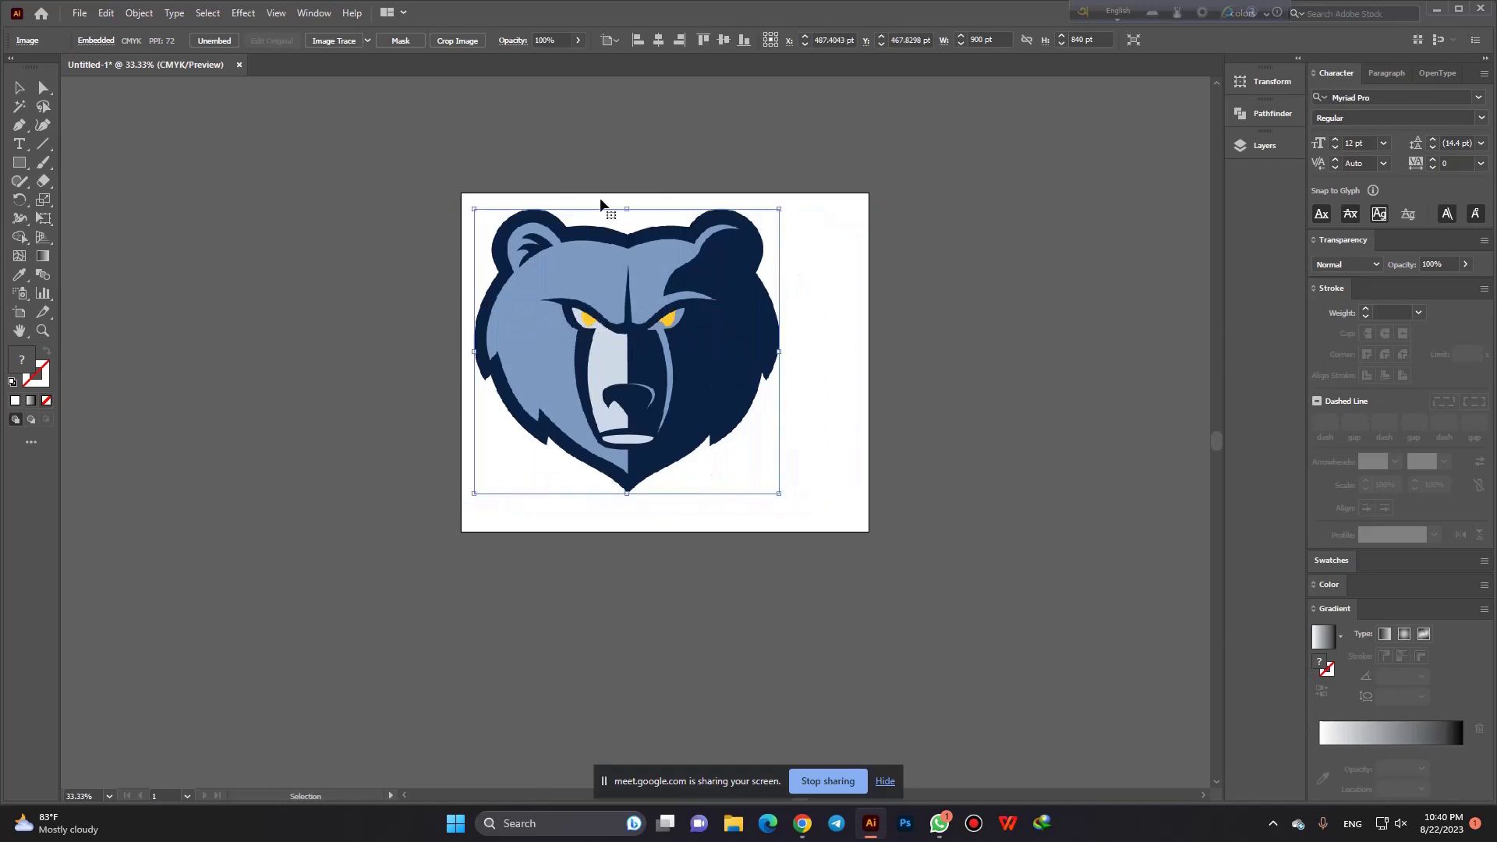
{"action": "left_click", "coordinate": [659, 40]}
{"action": "left_click", "coordinate": [723, 40]}
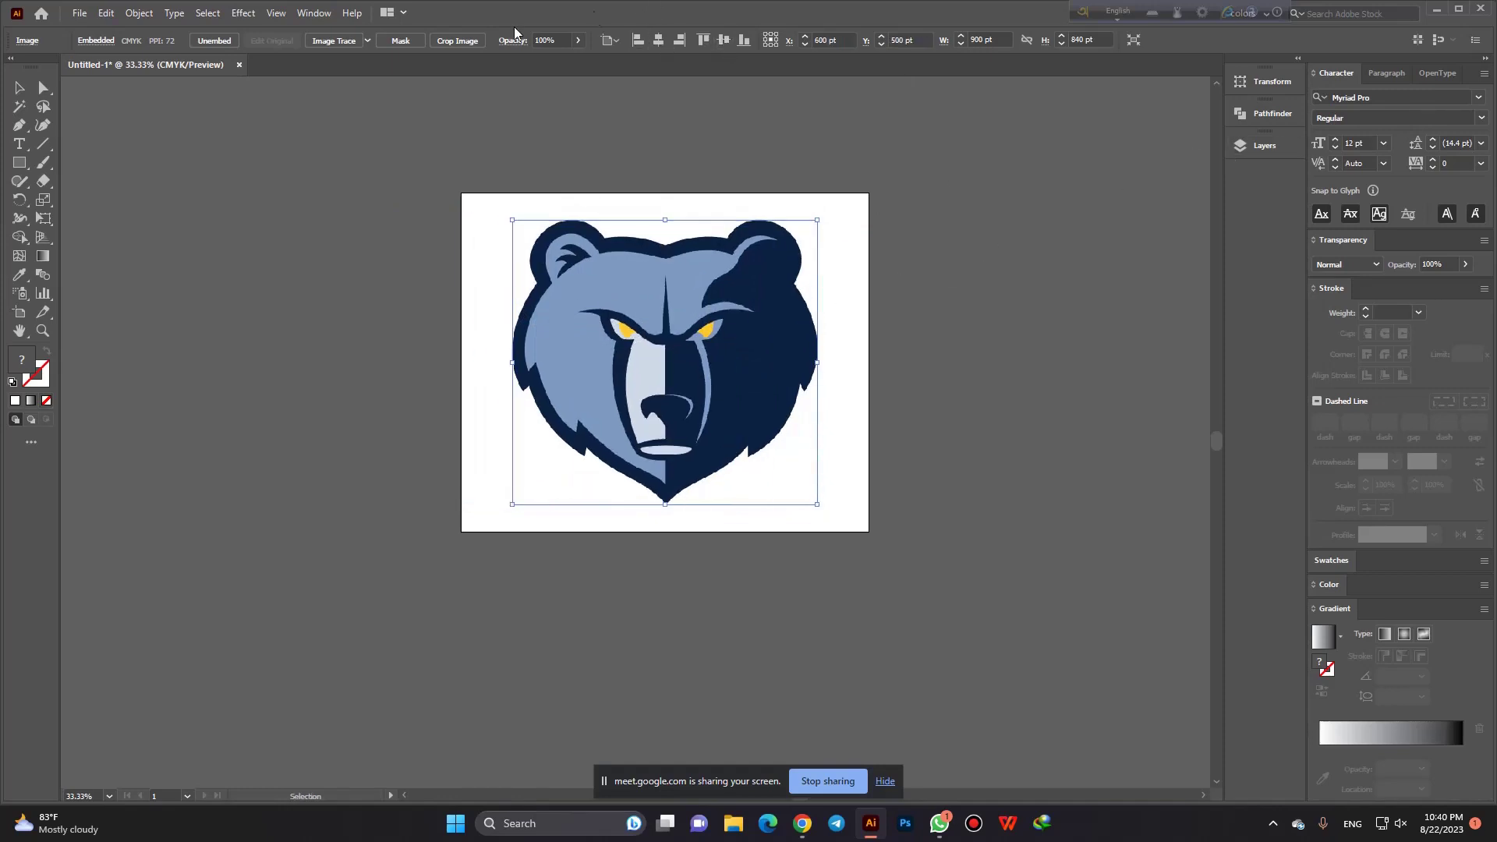
{"action": "left_click", "coordinate": [315, 14]}
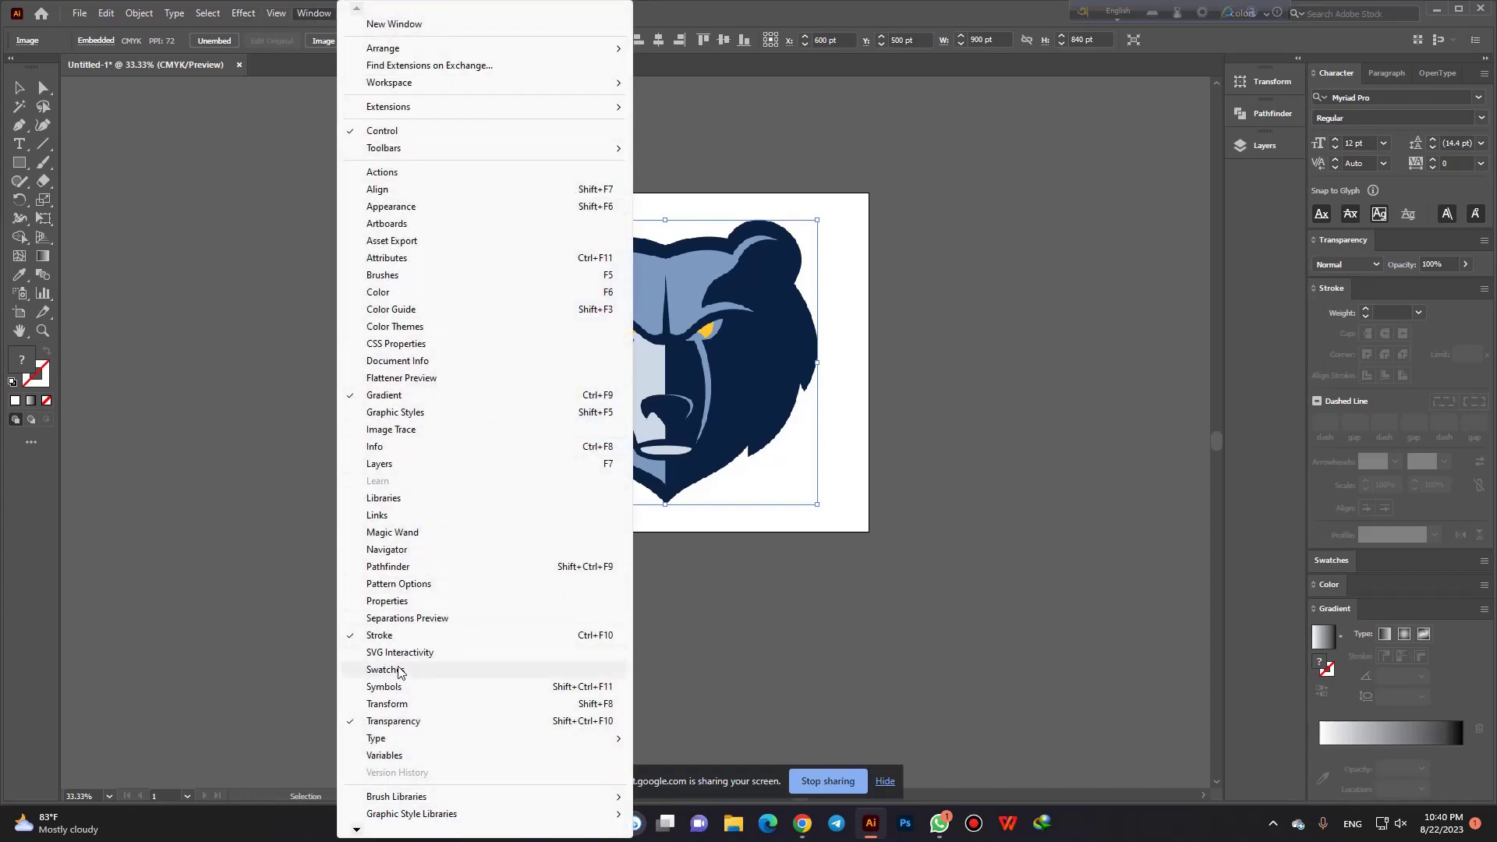
Float the Layers panel and re-centre the bear logo horizontally and vertically on the artboard.
{"action": "left_click", "coordinate": [391, 465]}
{"action": "mouse_move", "coordinate": [1140, 137]}
{"action": "left_mouse_down"}
{"action": "mouse_move", "coordinate": [1084, 187]}
{"action": "mouse_move", "coordinate": [1077, 115]}
{"action": "left_mouse_up"}
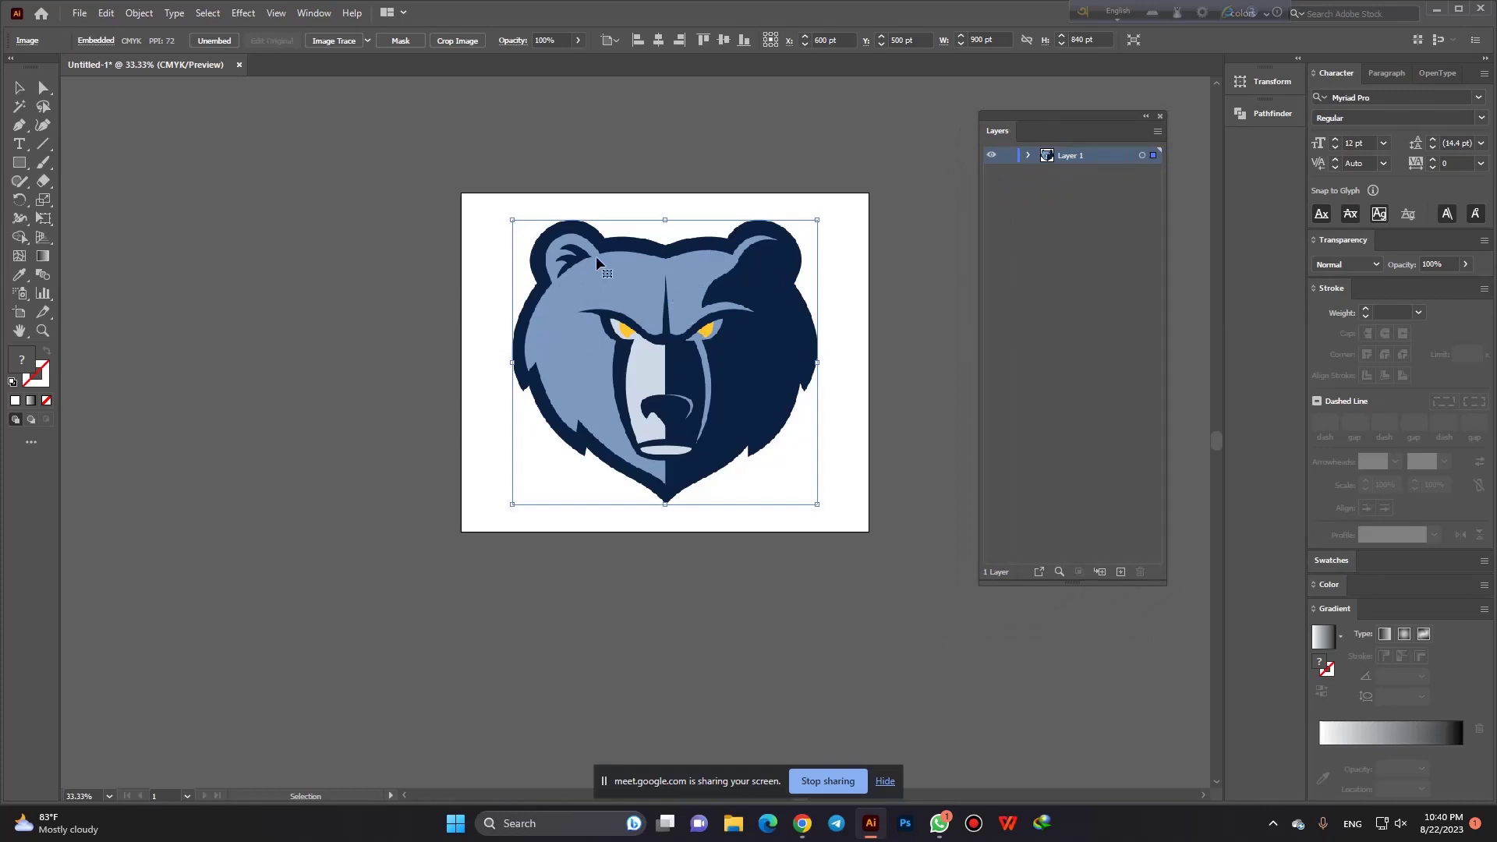
{"action": "left_click", "coordinate": [614, 195]}
{"action": "mouse_move", "coordinate": [673, 306]}
{"action": "left_mouse_down"}
{"action": "mouse_move", "coordinate": [545, 267]}
{"action": "mouse_move", "coordinate": [658, 348]}
{"action": "left_mouse_up"}
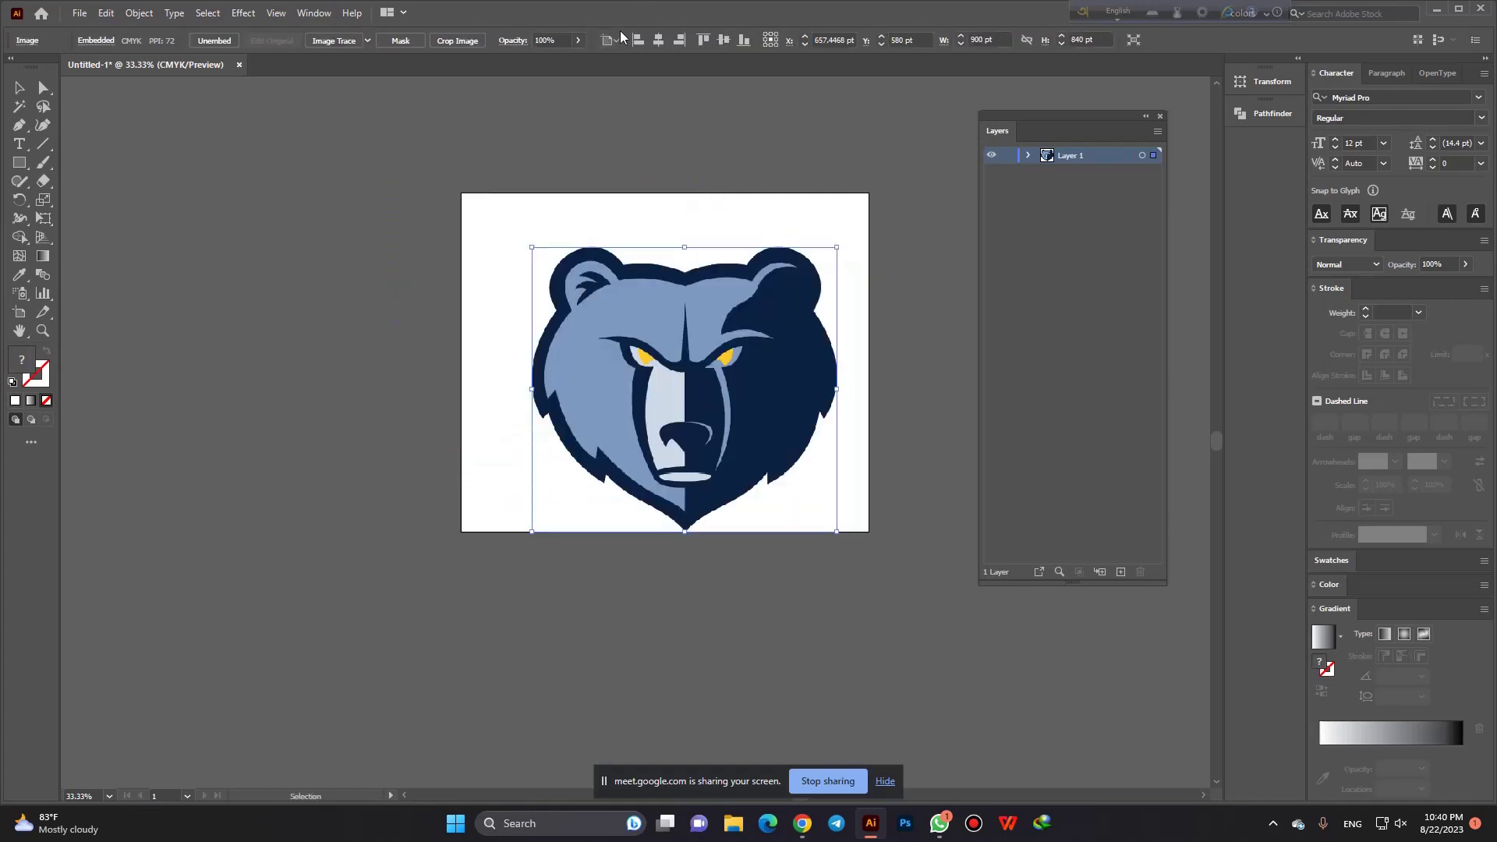
{"action": "left_click", "coordinate": [660, 43]}
{"action": "left_click", "coordinate": [726, 39]}
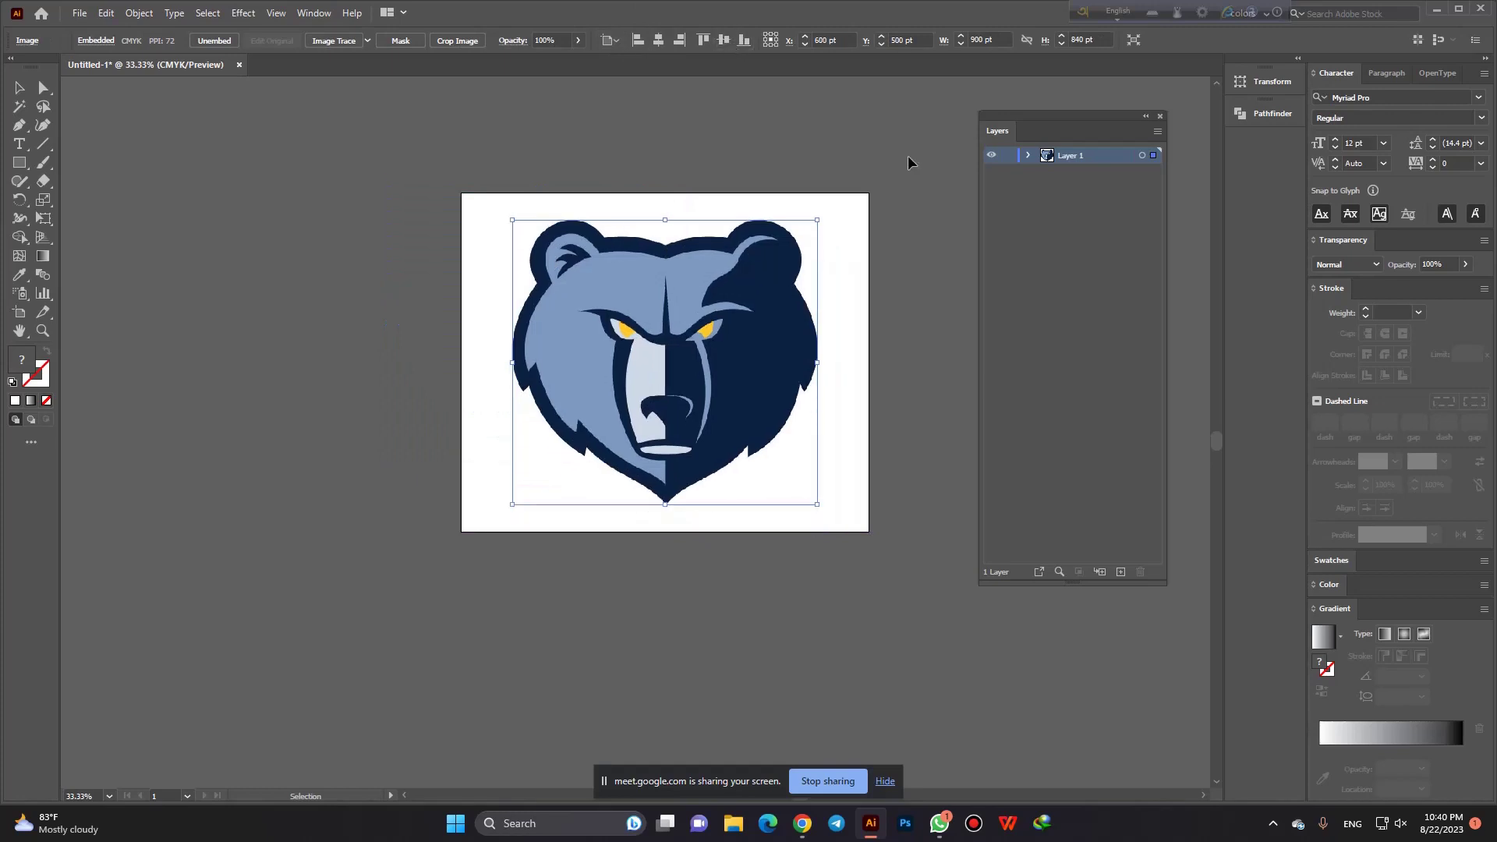
{"action": "left_click", "coordinate": [647, 191]}
Reselect the logo and turn Layer 1 into a dimmed, locked template.
{"action": "left_click", "coordinate": [772, 315]}
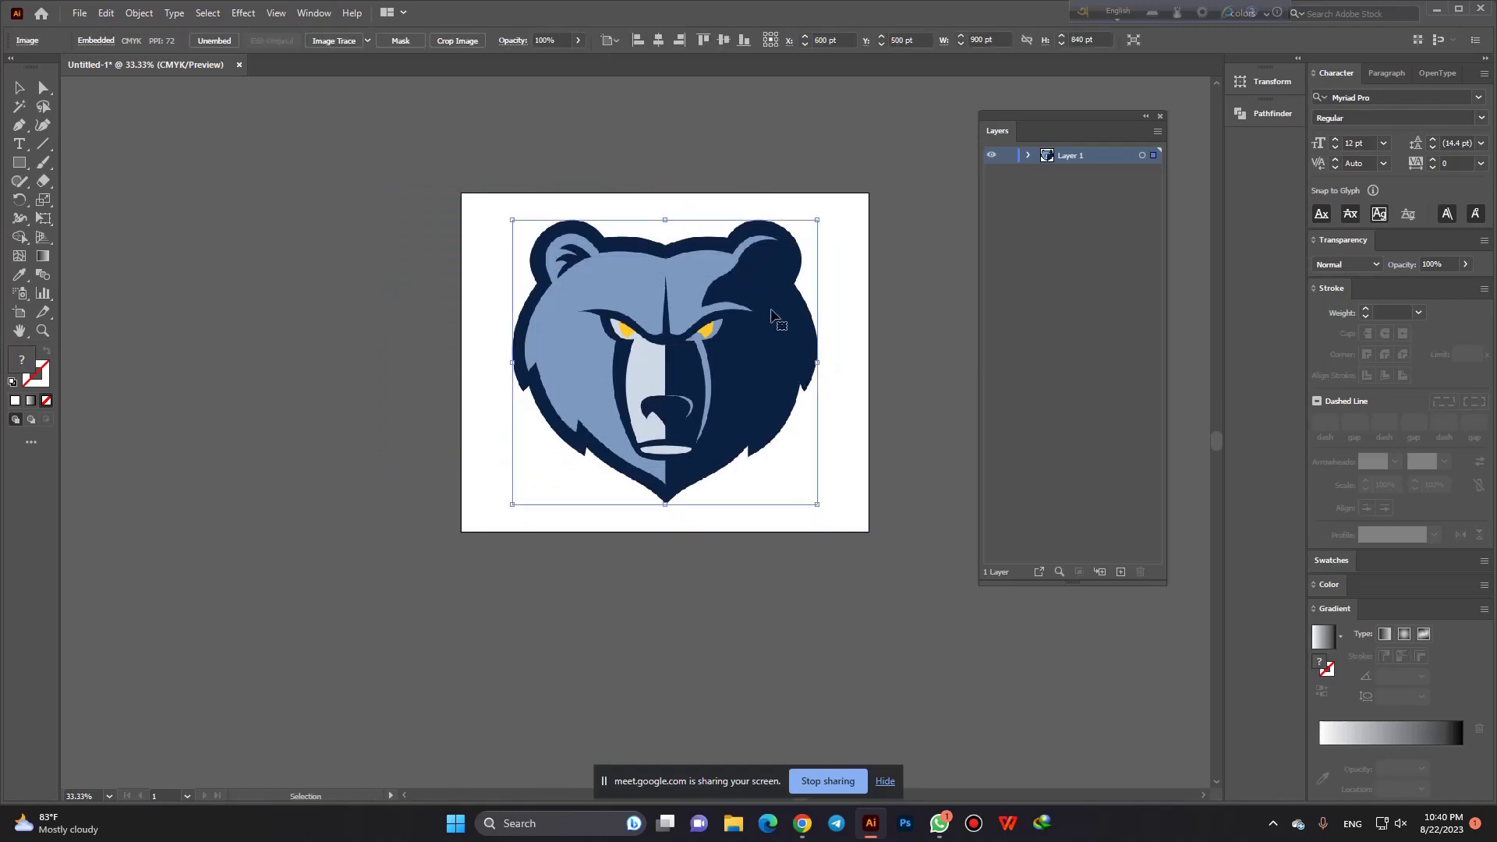
{"action": "left_click", "coordinate": [858, 301]}
{"action": "left_click_drag", "start_coordinate": [843, 360], "coordinate": [739, 264]}
{"action": "left_click", "coordinate": [1157, 132]}
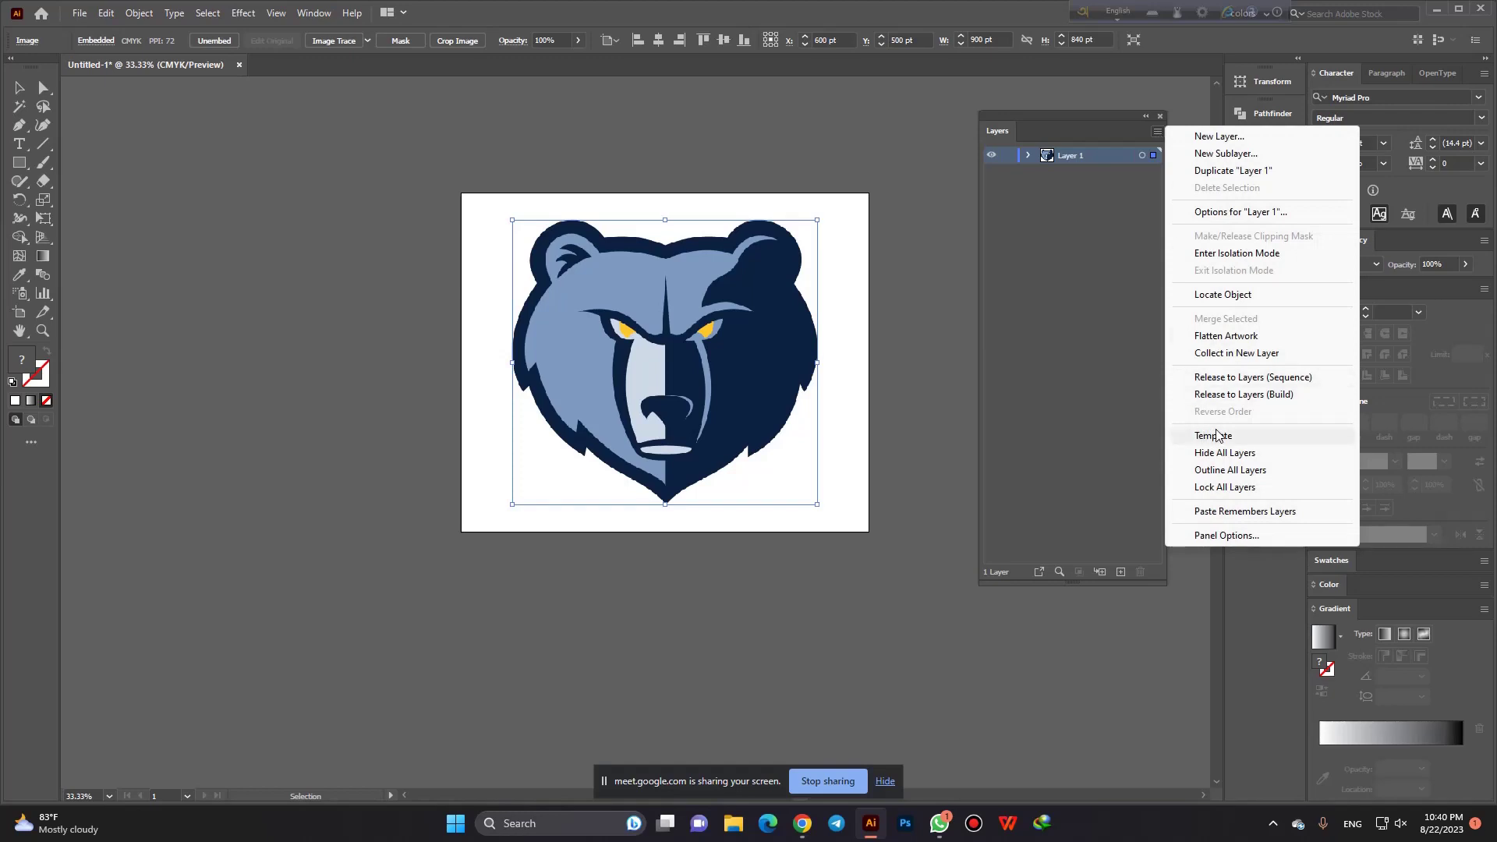
{"action": "key", "text": "Escape"}
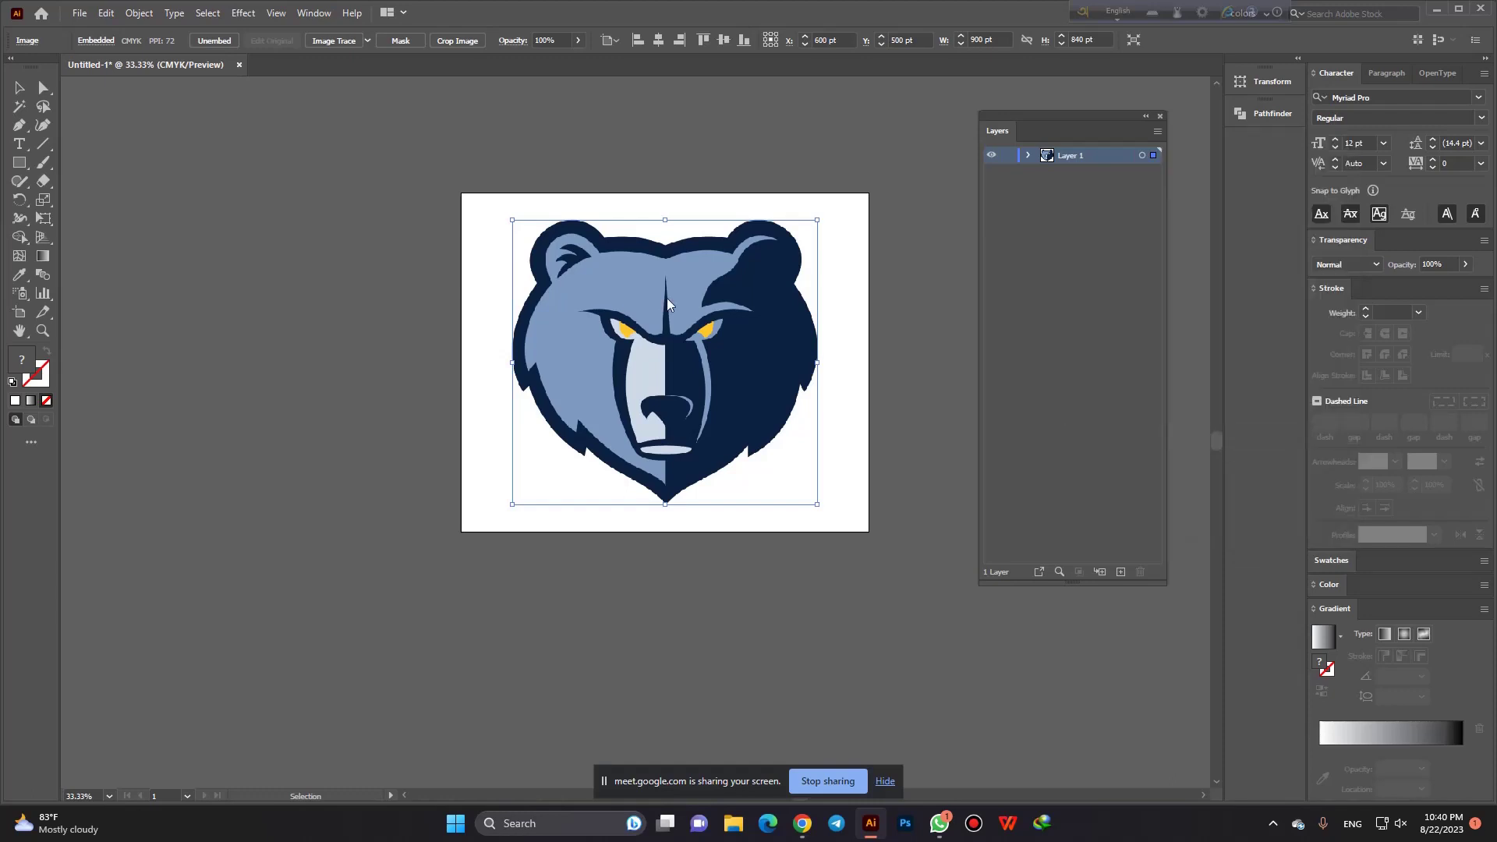
{"action": "key", "text": "b"}
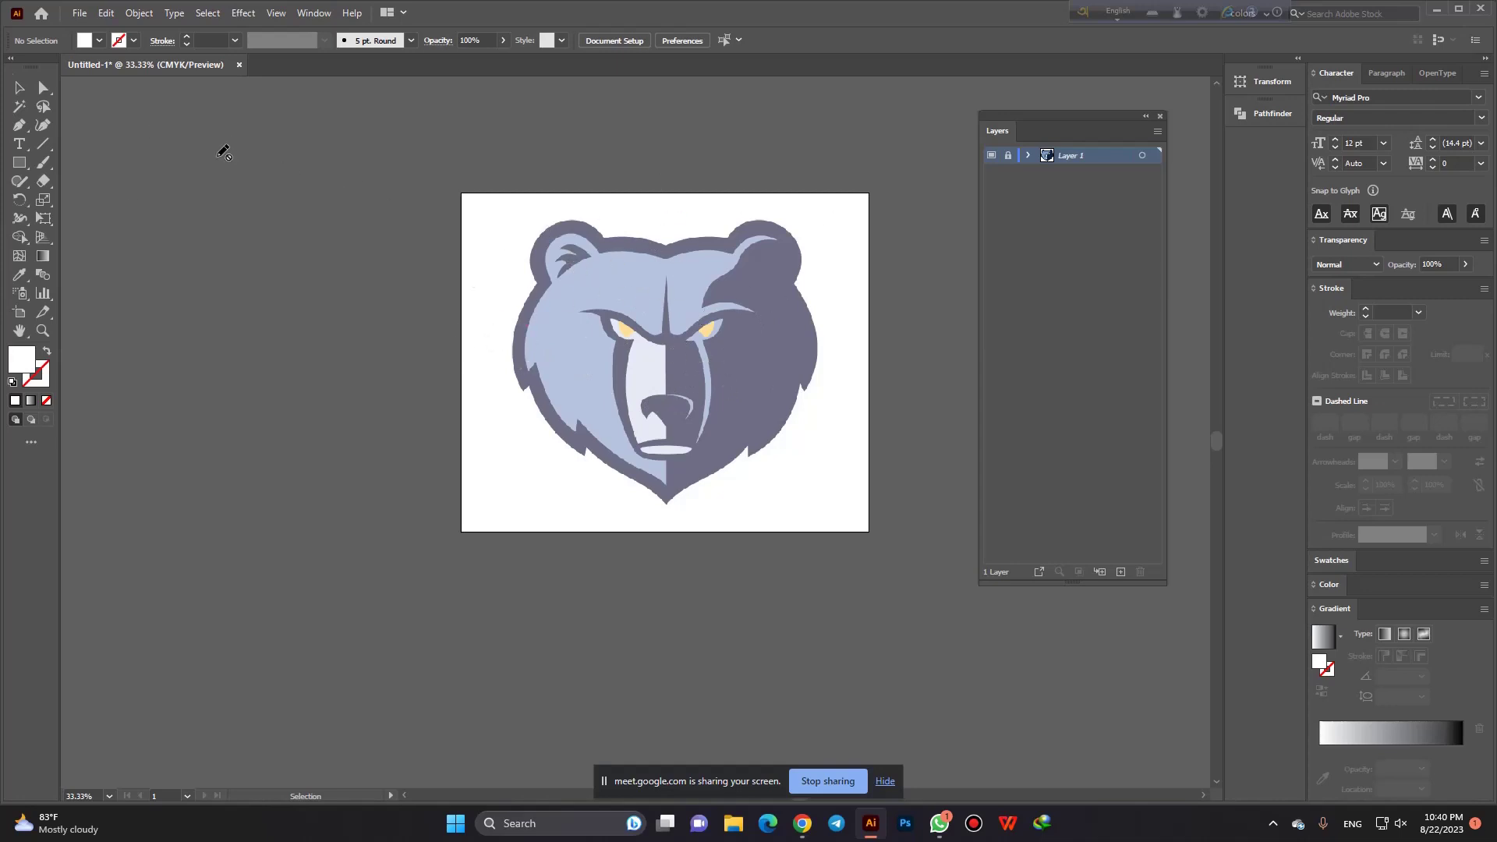
{"action": "left_click", "coordinate": [37, 91]}
{"action": "left_click", "coordinate": [20, 143]}
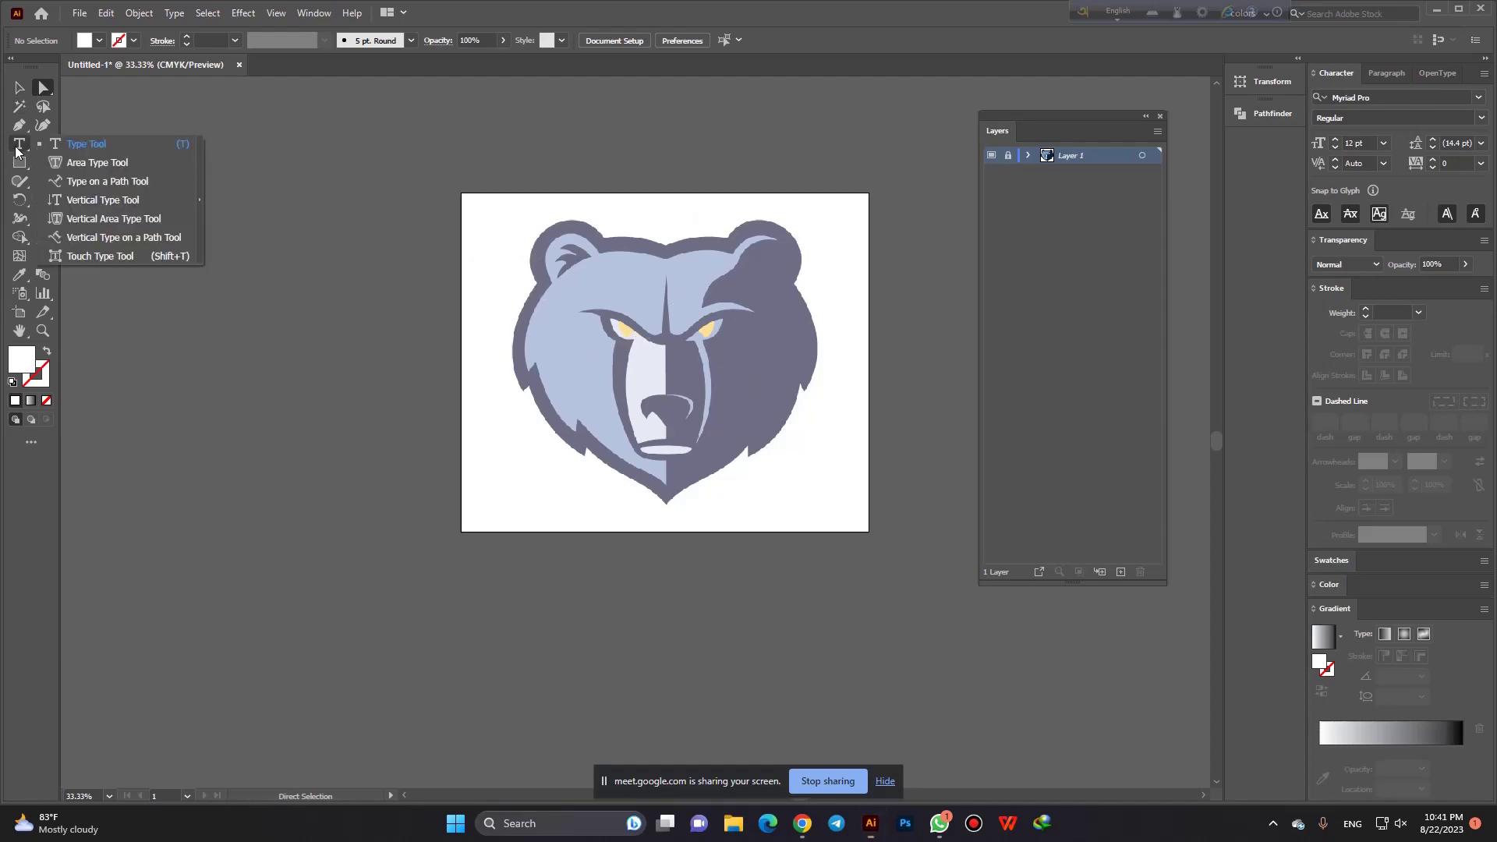
{"action": "left_click", "coordinate": [85, 143]}
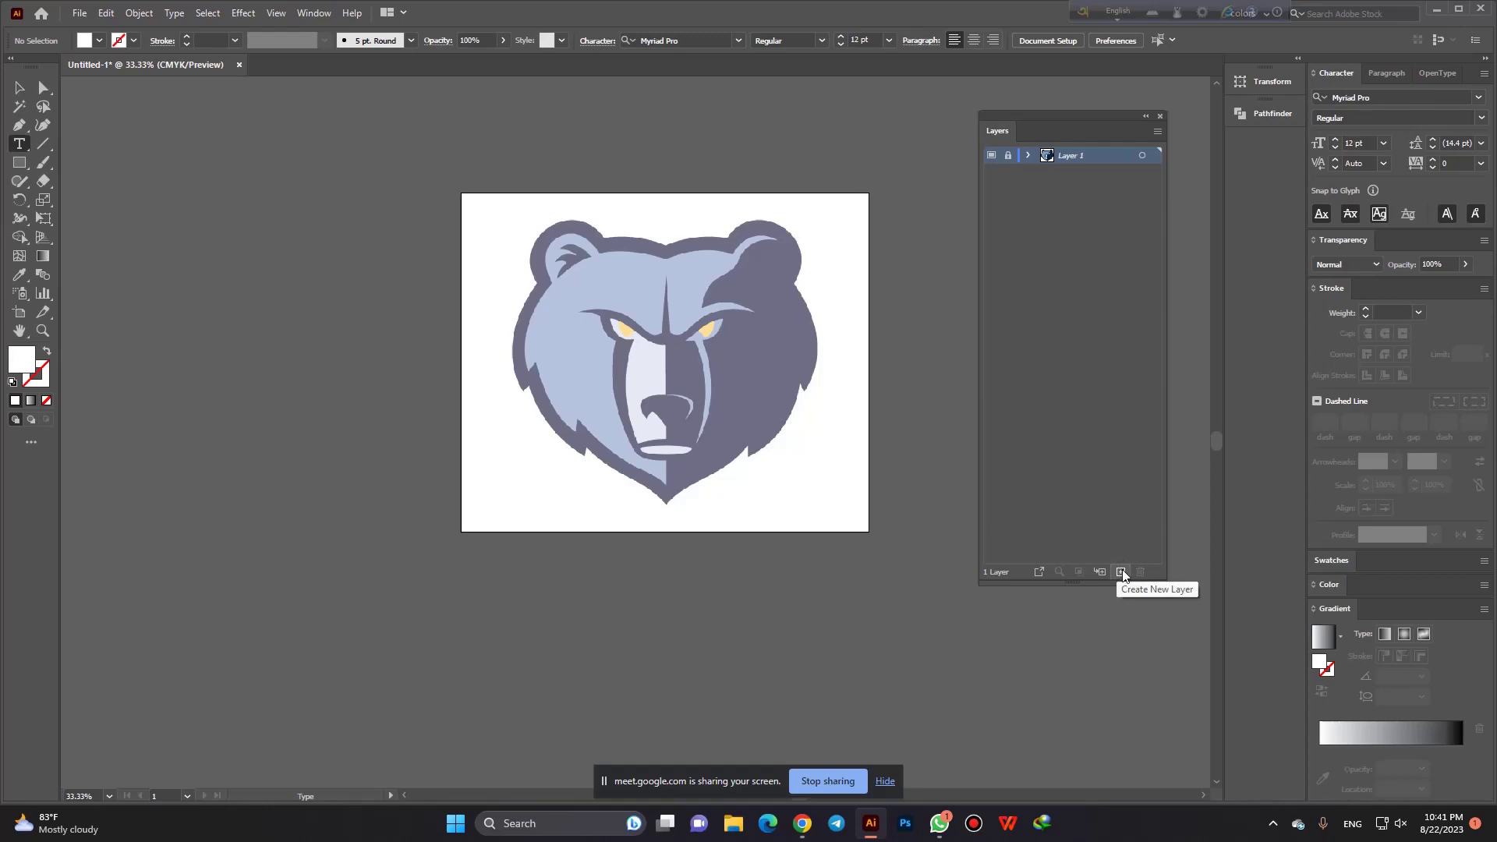
{"action": "left_click", "coordinate": [1121, 572]}
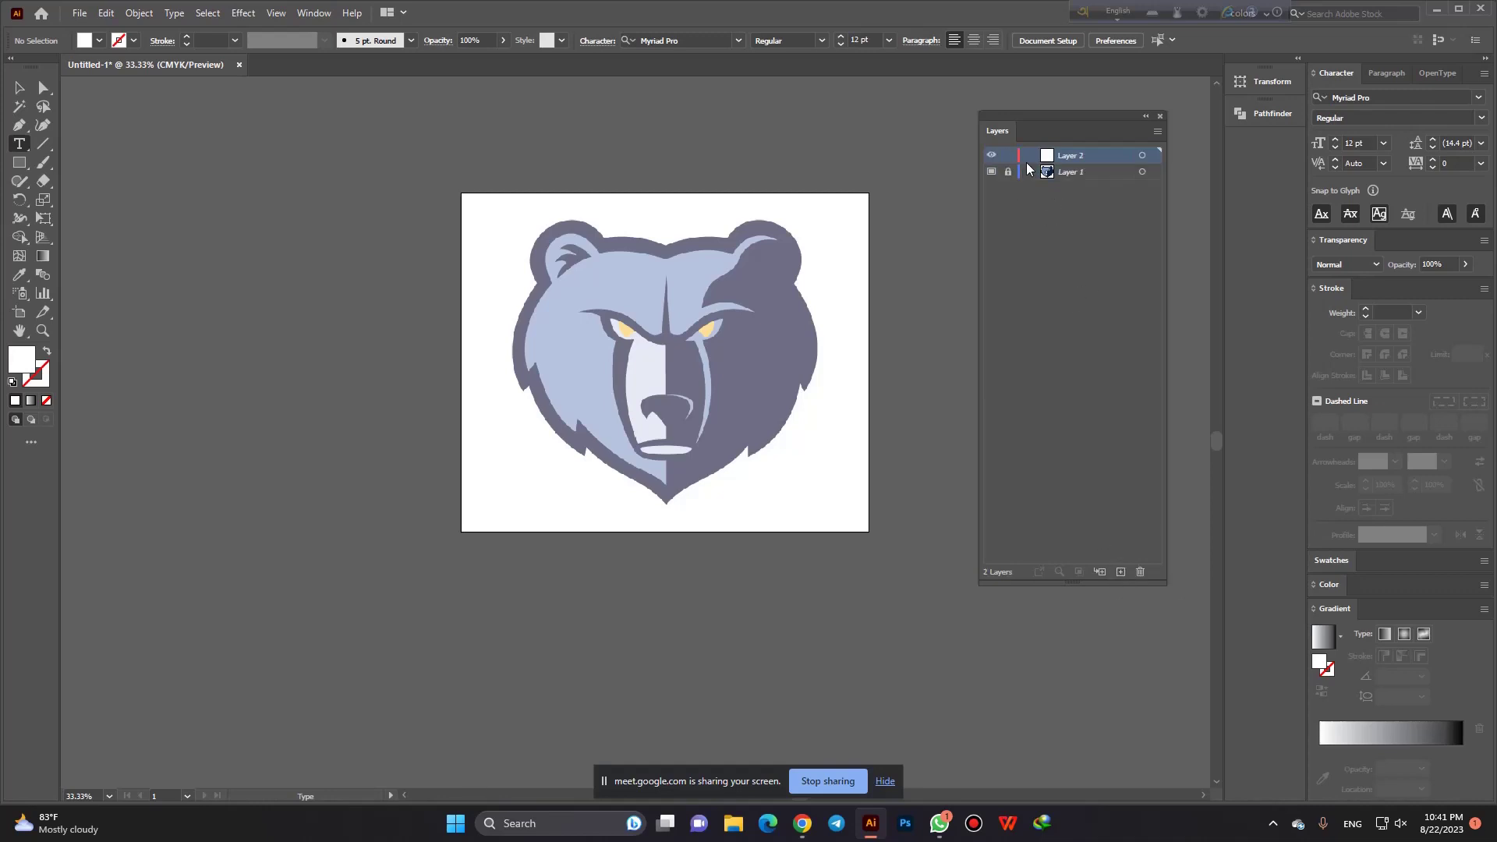
{"action": "left_click", "coordinate": [20, 124]}
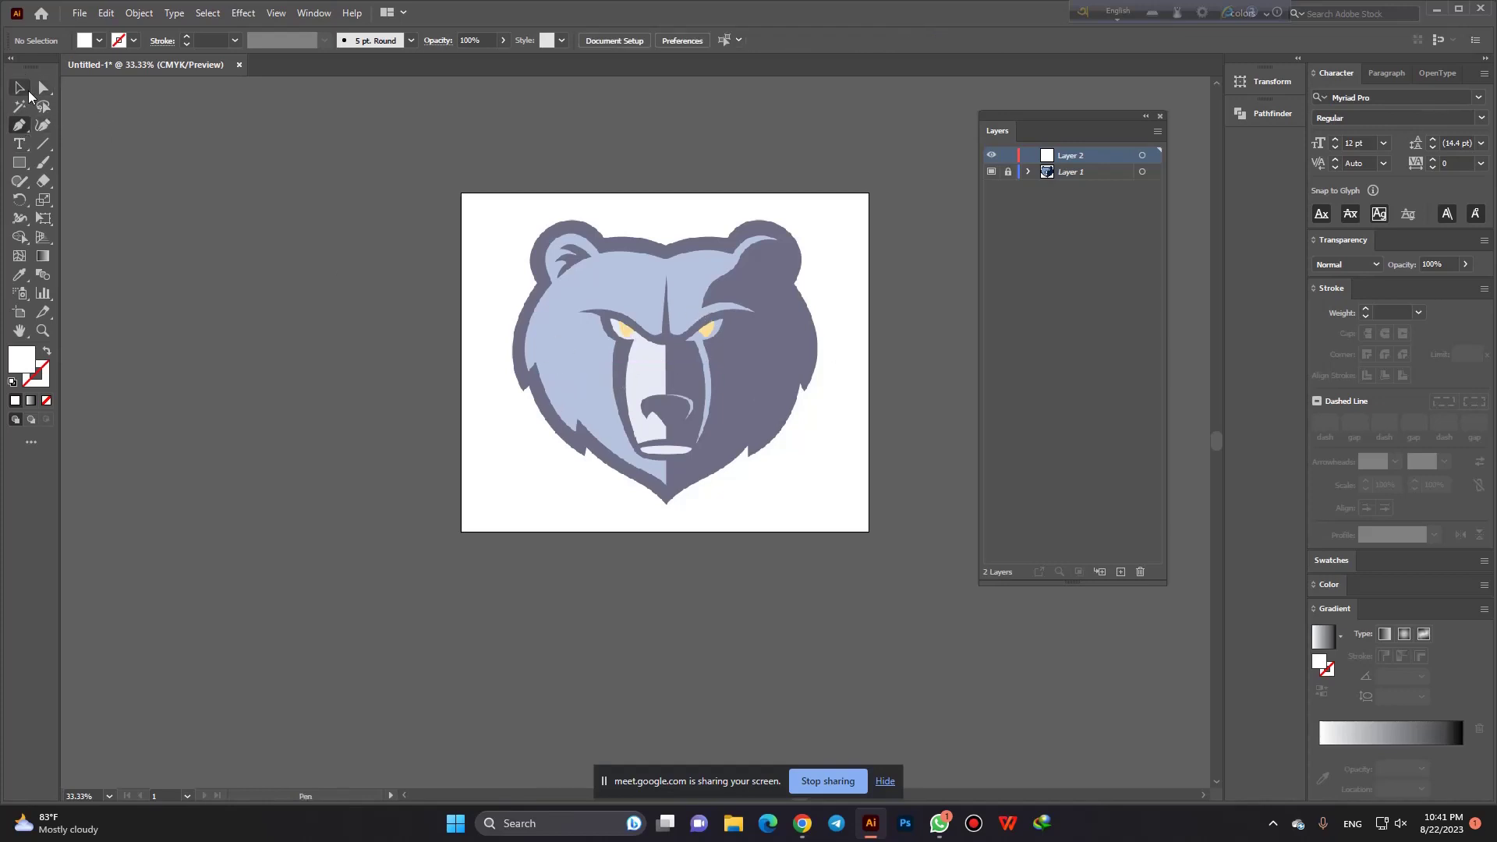
{"action": "left_click", "coordinate": [19, 88]}
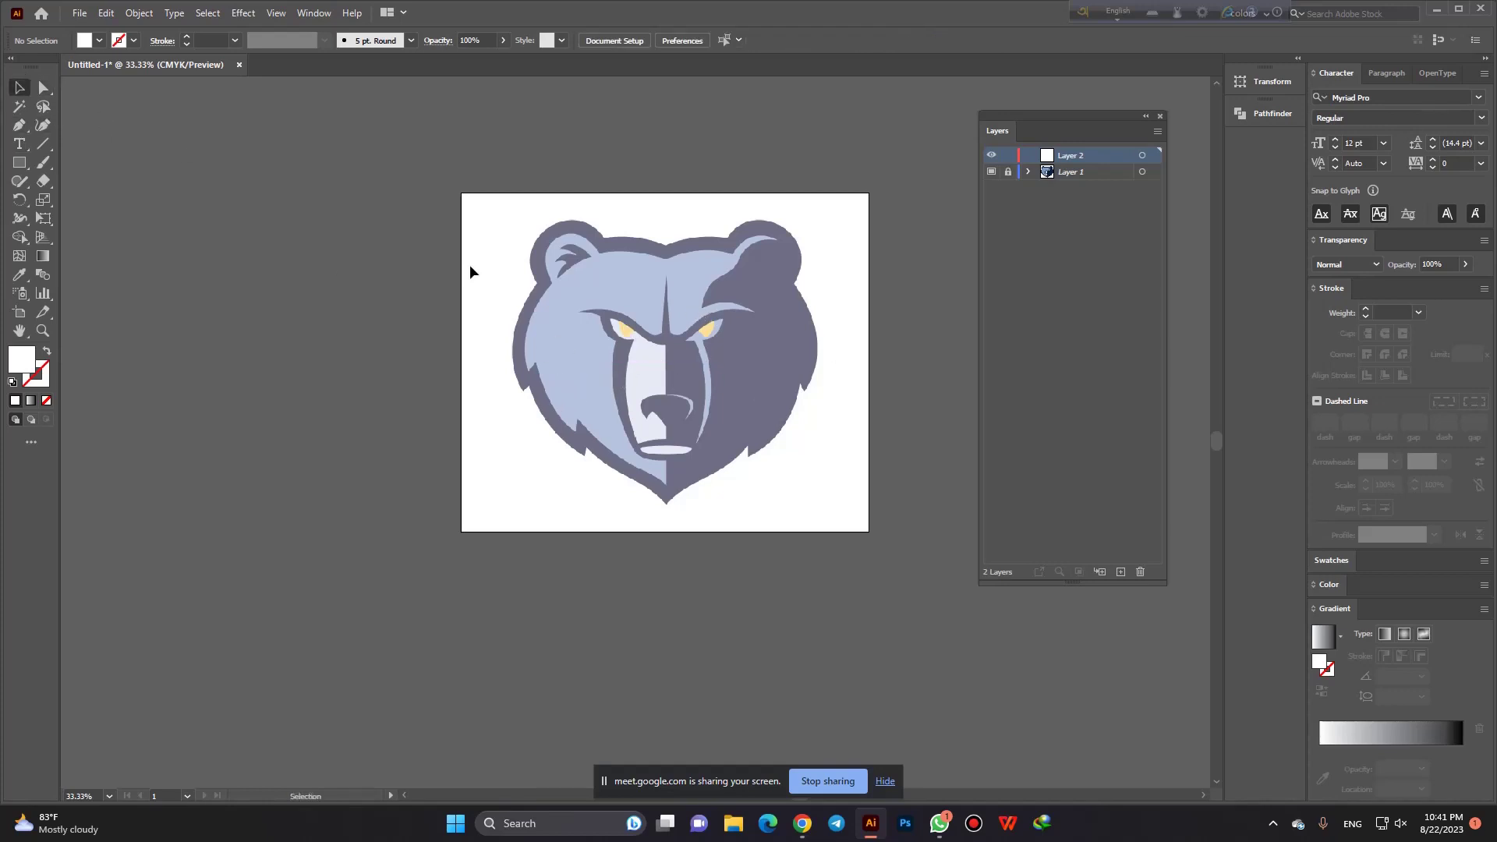
{"action": "right_click", "coordinate": [42, 143]}
{"action": "left_click", "coordinate": [134, 146]}
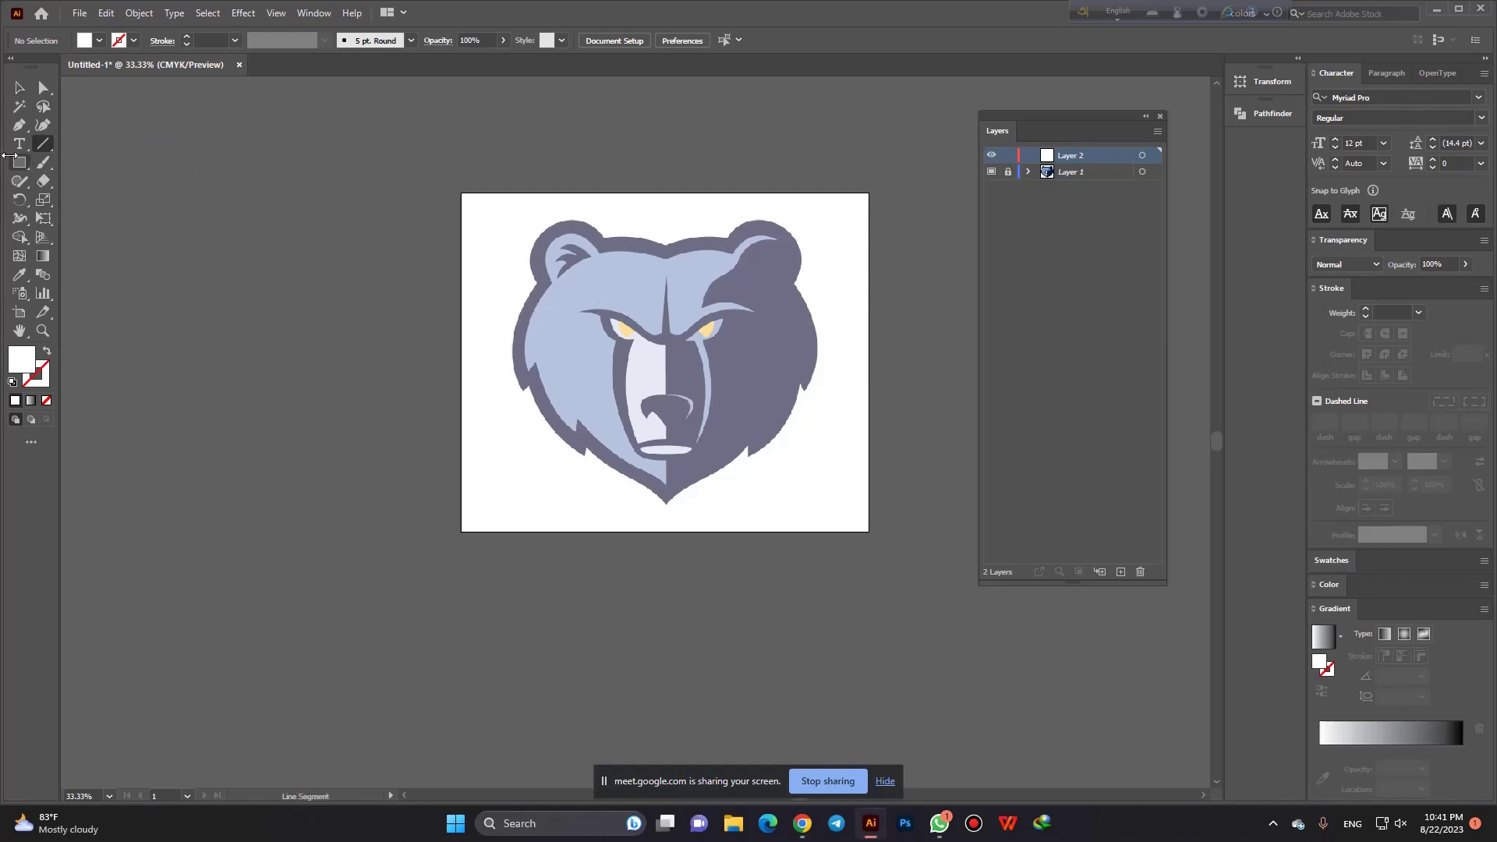
{"action": "right_click", "coordinate": [19, 124]}
{"action": "left_click", "coordinate": [92, 127]}
Zoom in on the bear's head and place the first anchor at the top-centre notch.
{"action": "scroll", "coordinate": [653, 218], "scroll_direction": "up", "scroll_amount": 1}
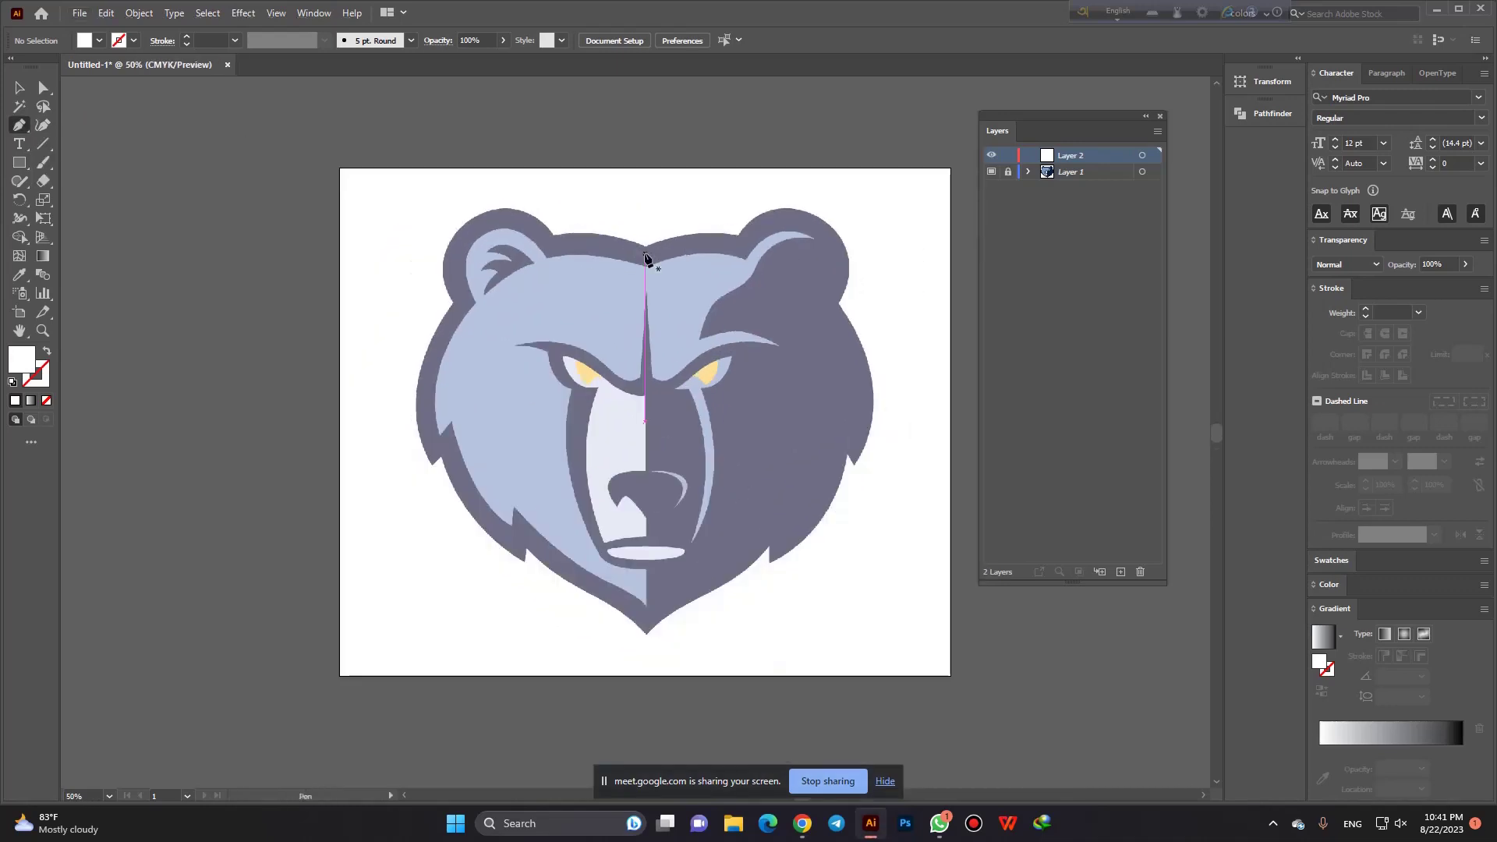
{"action": "scroll", "coordinate": [652, 244], "scroll_direction": "up", "scroll_amount": 1}
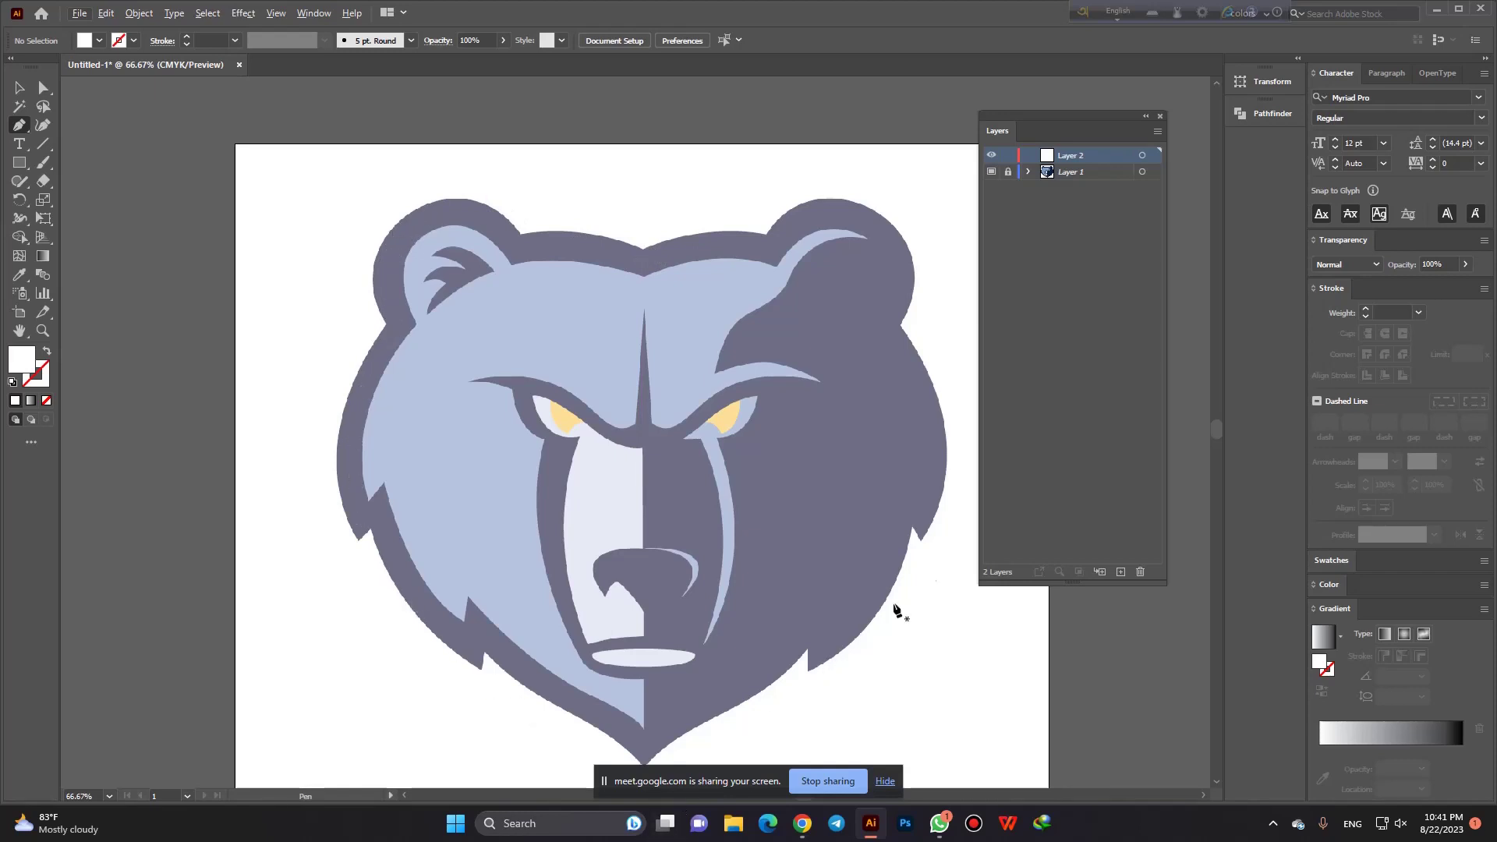
{"action": "scroll", "coordinate": [758, 276], "scroll_direction": "down", "scroll_amount": 1, "text": "alt"}
{"action": "scroll", "coordinate": [690, 283], "scroll_direction": "up", "scroll_amount": 1, "text": "alt"}
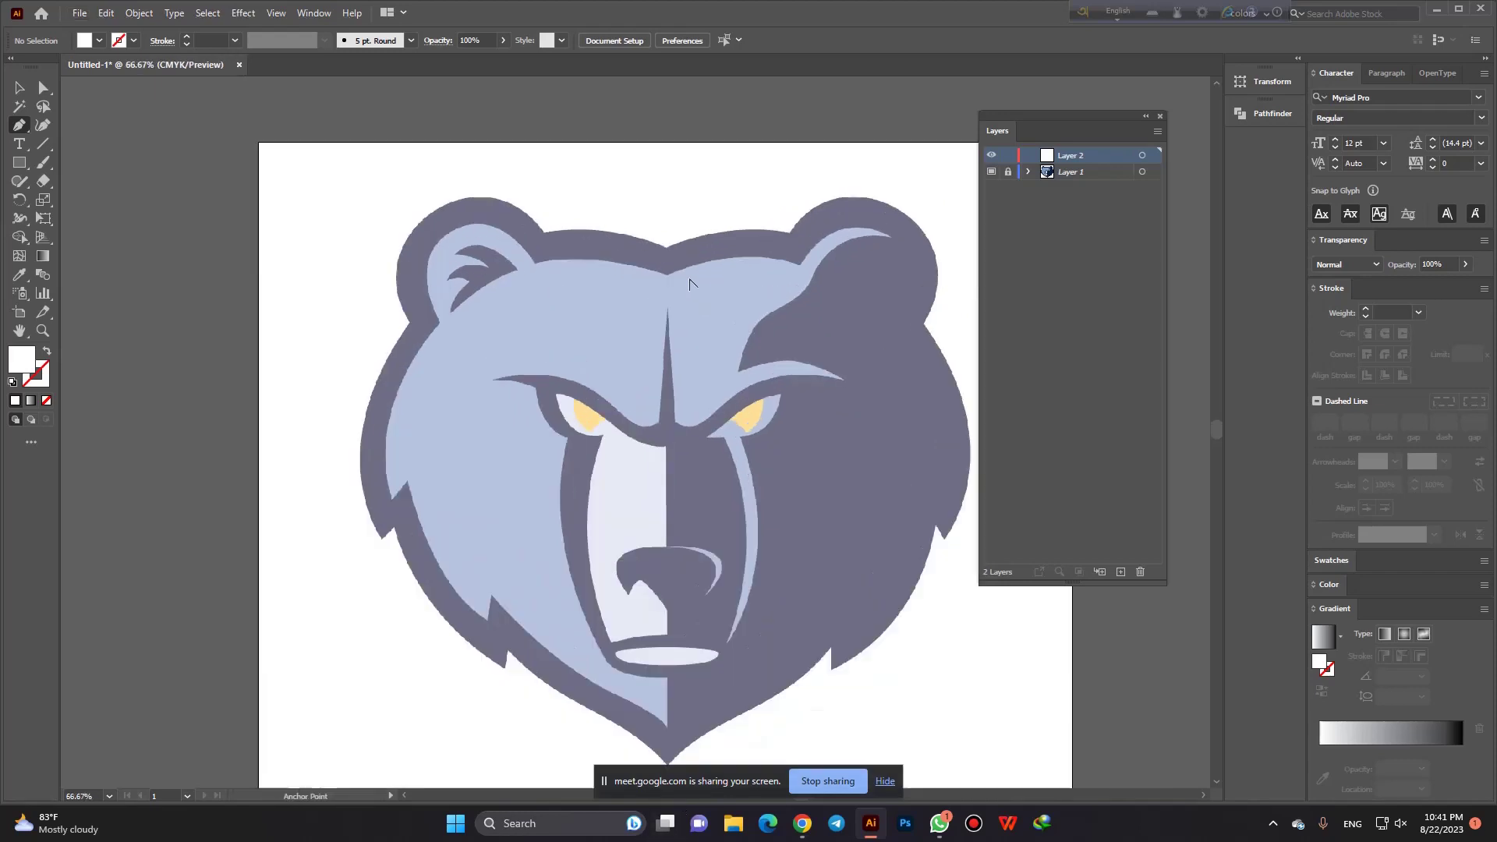
{"action": "scroll", "coordinate": [698, 669], "scroll_direction": "down", "scroll_amount": 1, "text": "alt"}
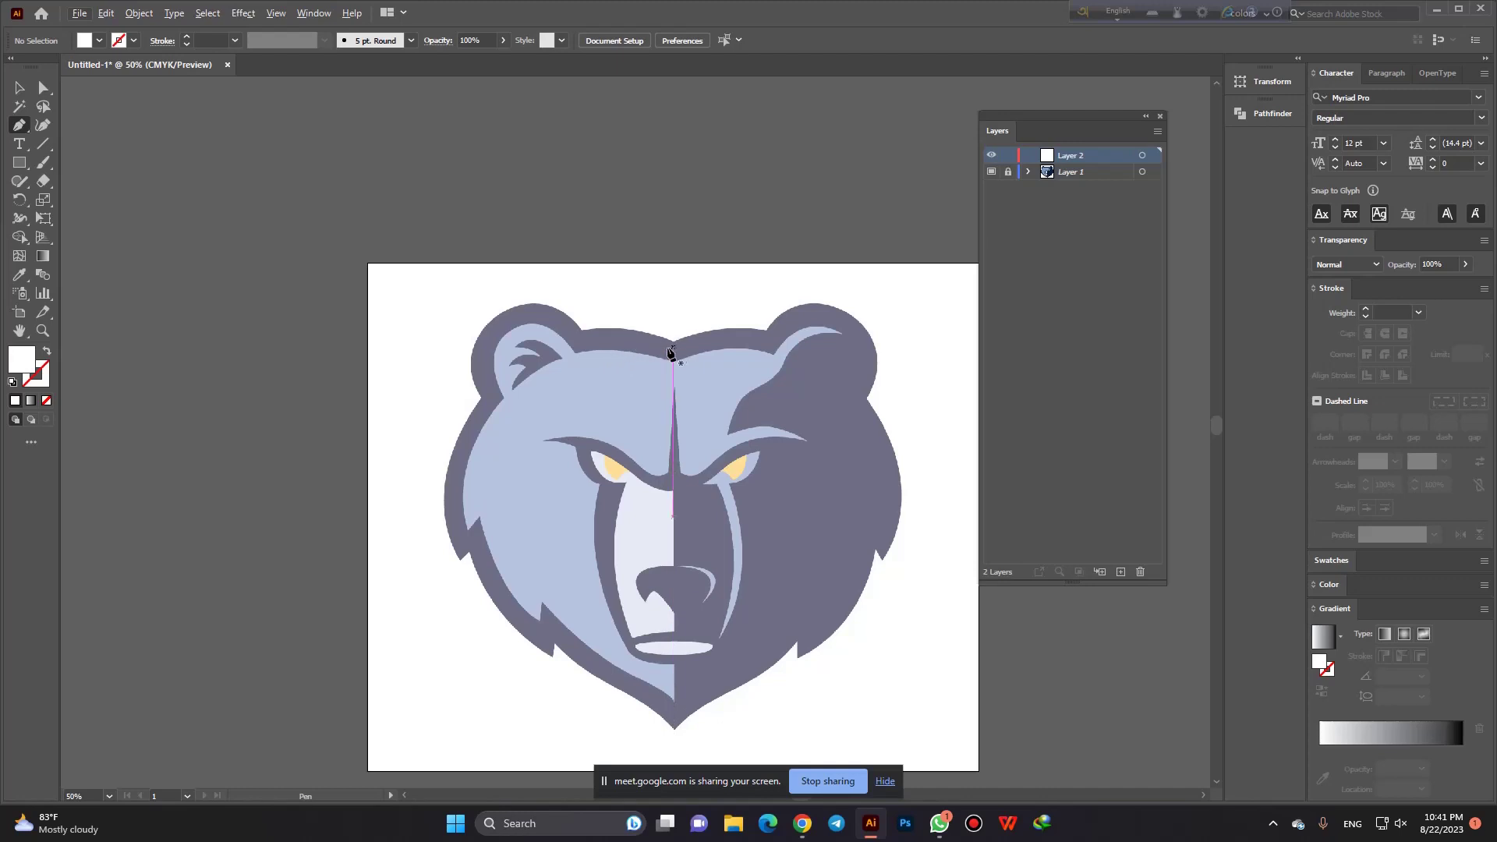
{"action": "scroll", "coordinate": [675, 348], "scroll_direction": "up", "scroll_amount": 2, "text": "alt"}
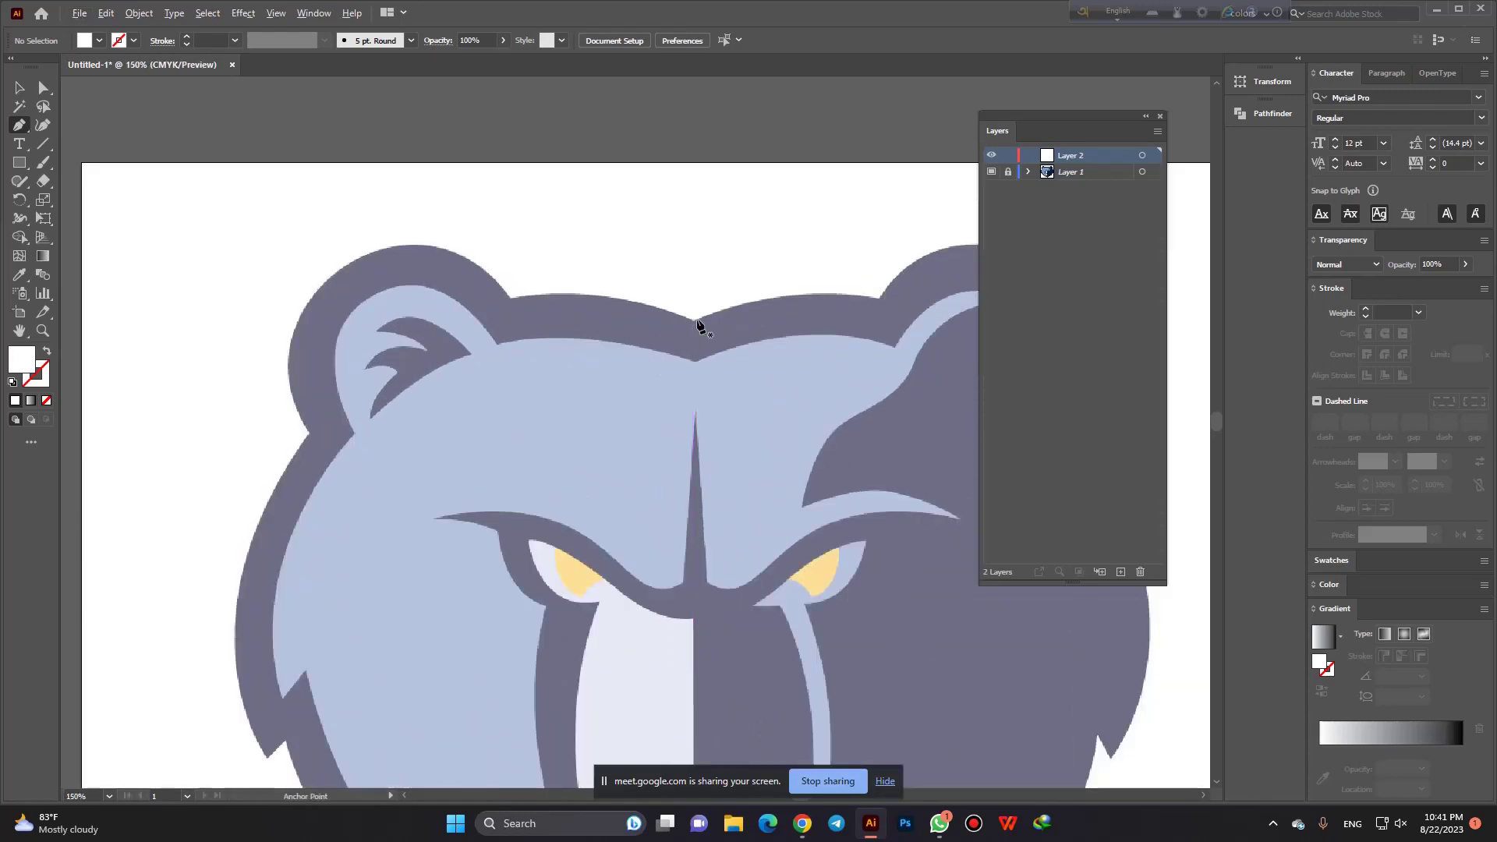
{"action": "scroll", "coordinate": [693, 322], "scroll_direction": "up", "scroll_amount": 2, "text": "alt"}
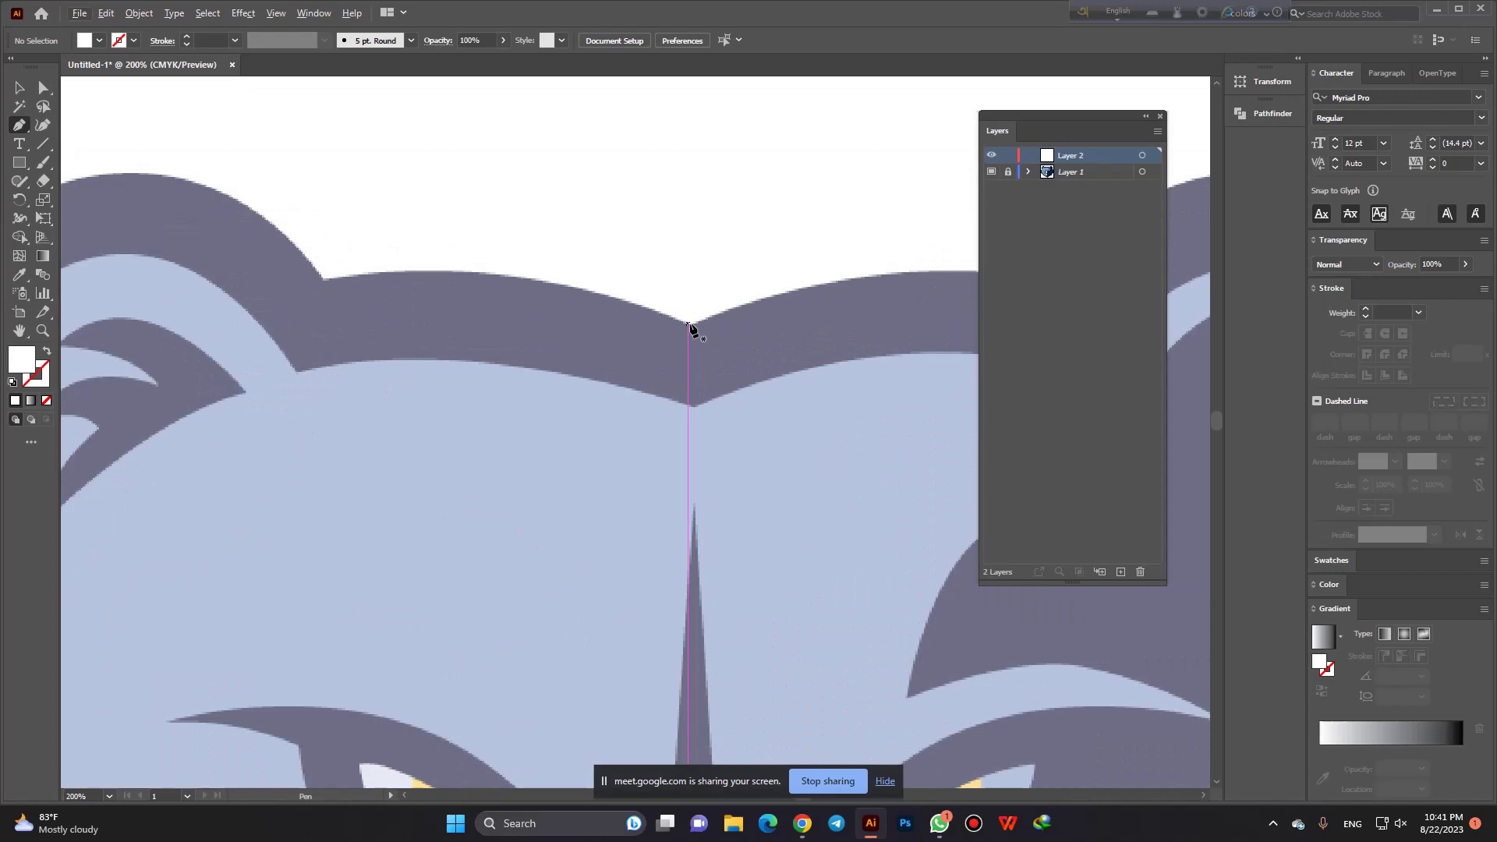
{"action": "scroll", "coordinate": [691, 328], "scroll_direction": "up", "scroll_amount": 3, "text": "alt"}
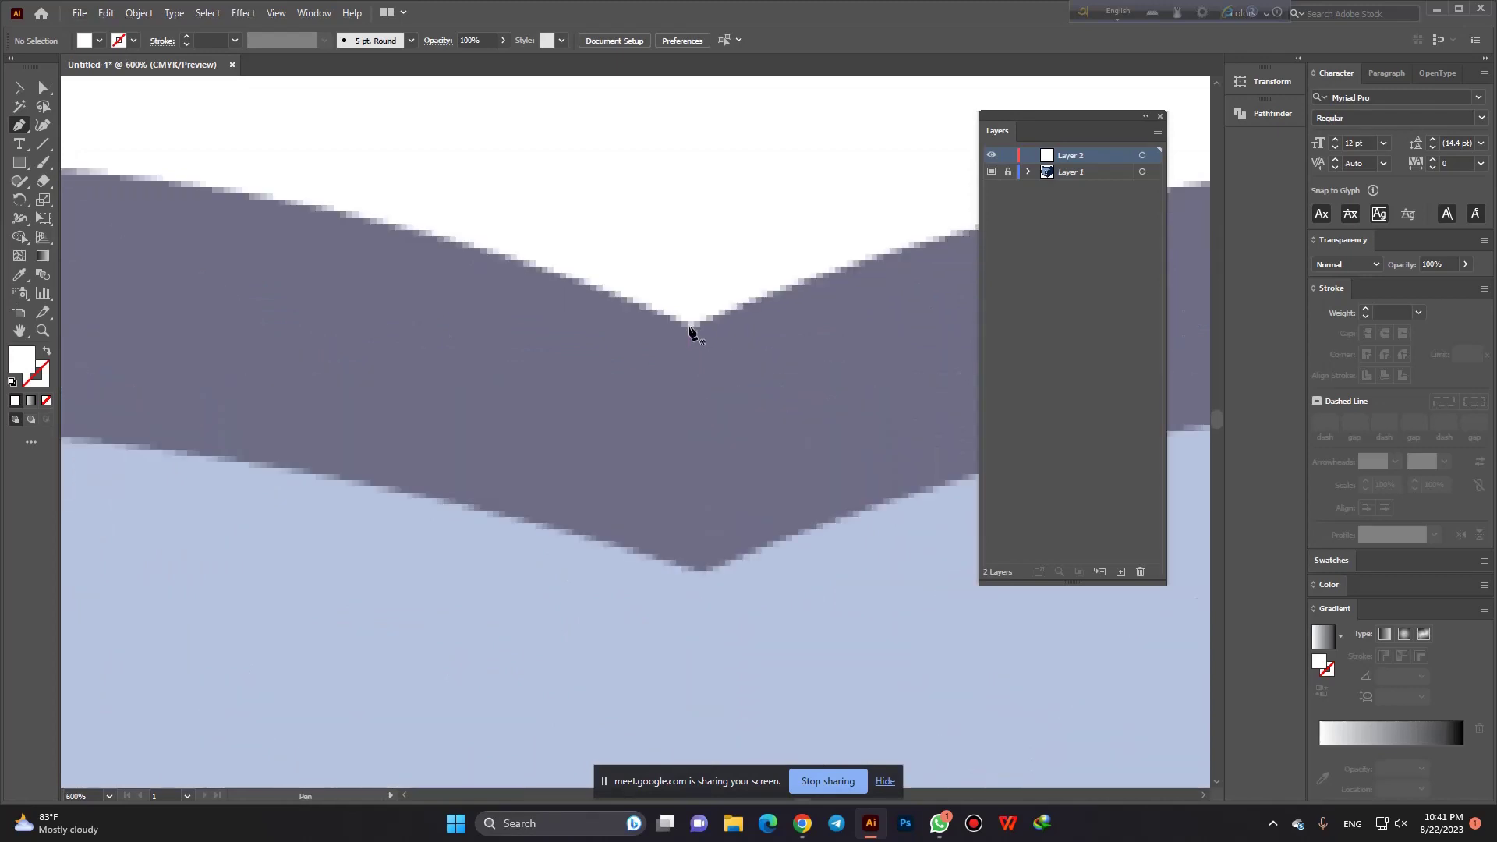
{"action": "left_click", "coordinate": [691, 328]}
Add a curved anchor at the left ear's top and make it a corner.
{"action": "scroll", "coordinate": [768, 357], "scroll_direction": "down", "scroll_amount": 3, "text": "alt"}
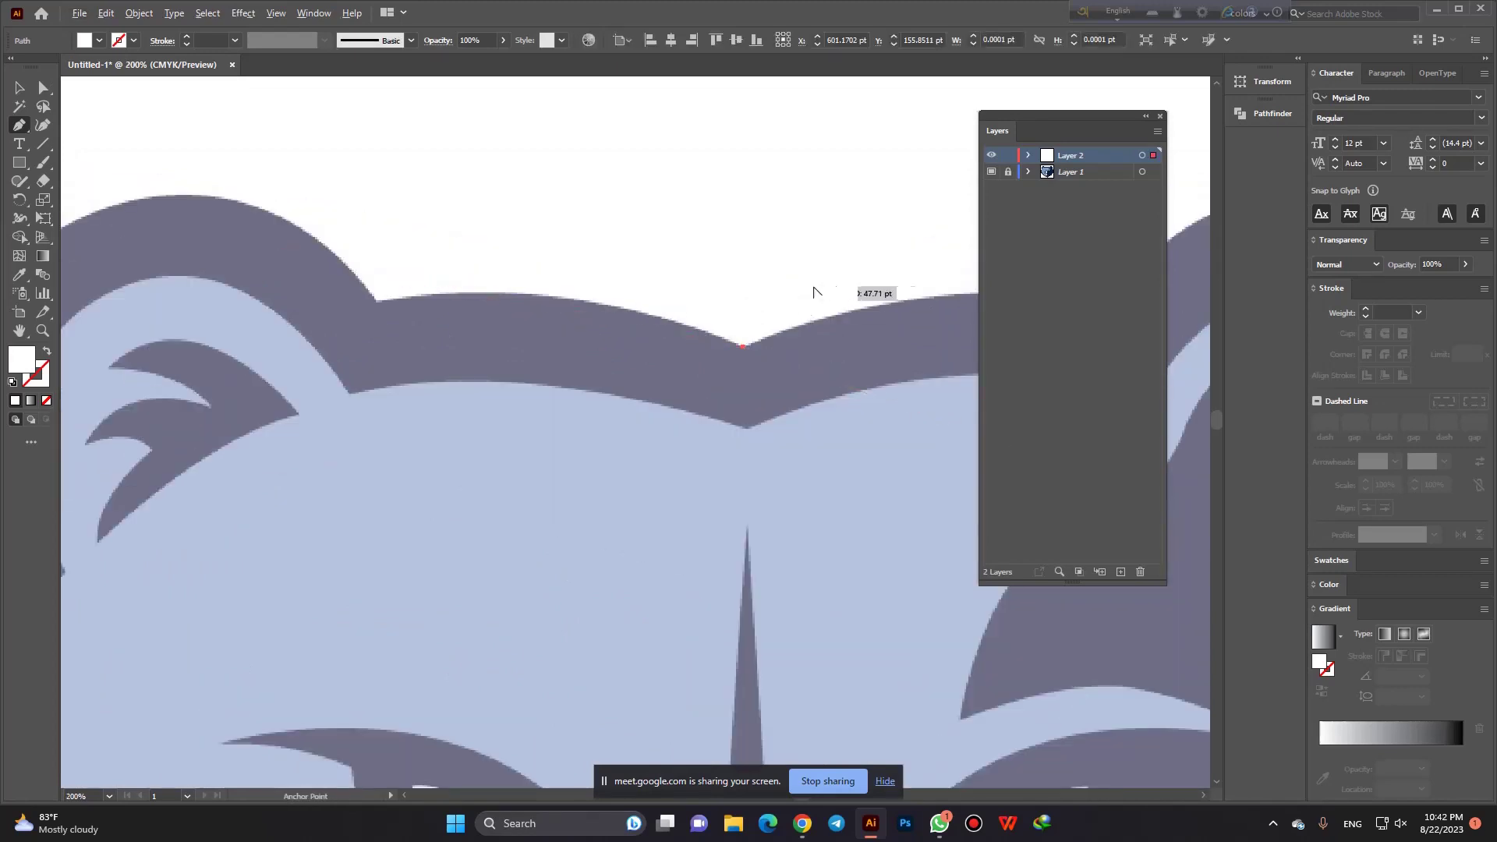
{"action": "scroll", "coordinate": [715, 244], "scroll_direction": "down", "scroll_amount": 1, "text": "alt"}
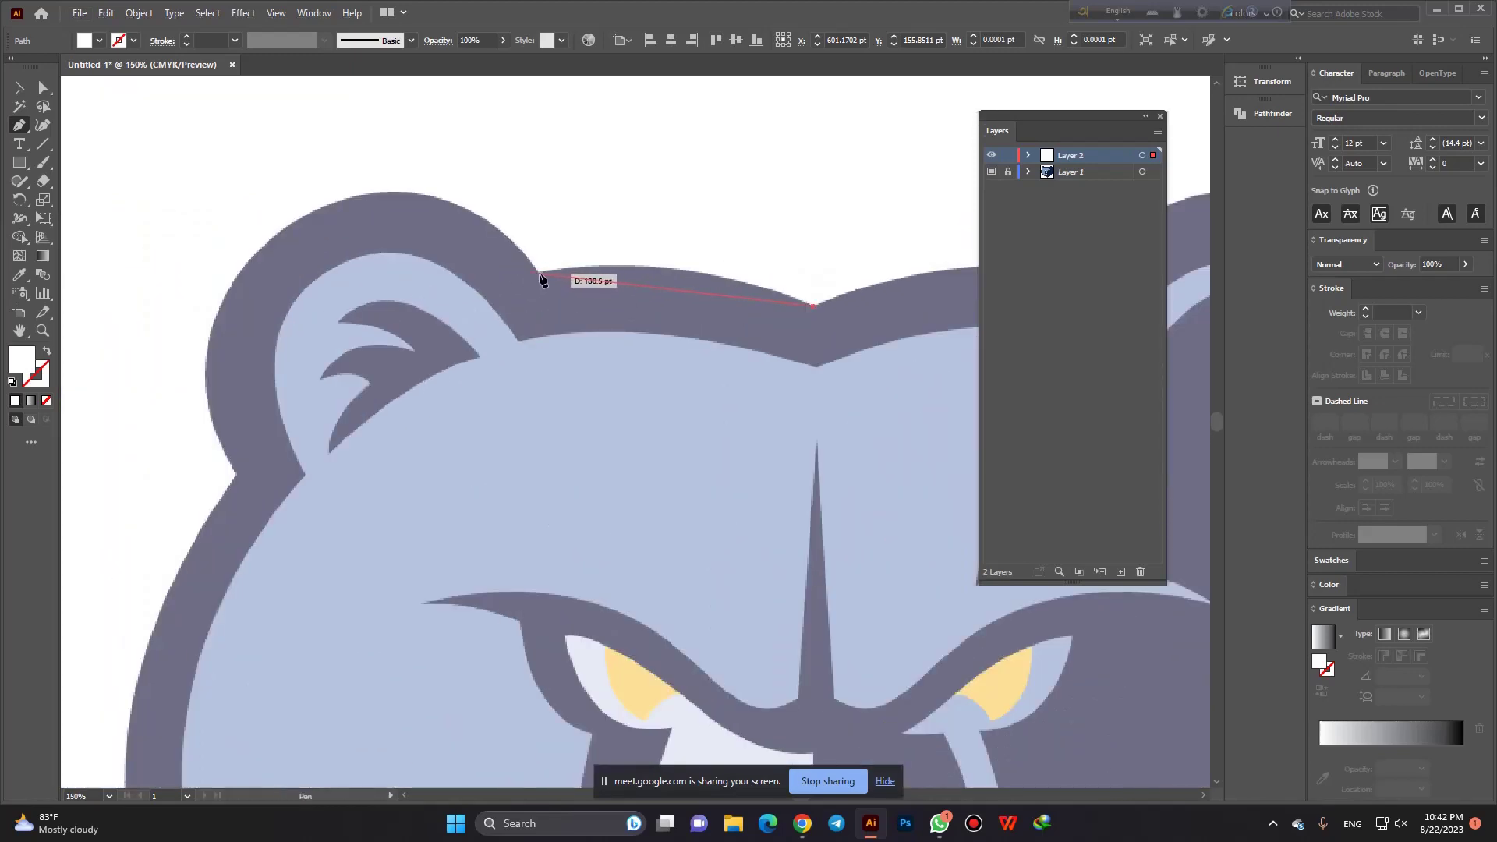
{"action": "left_click_drag", "start_coordinate": [540, 275], "coordinate": [411, 303]}
{"action": "left_click_drag", "start_coordinate": [404, 301], "coordinate": [396, 301]}
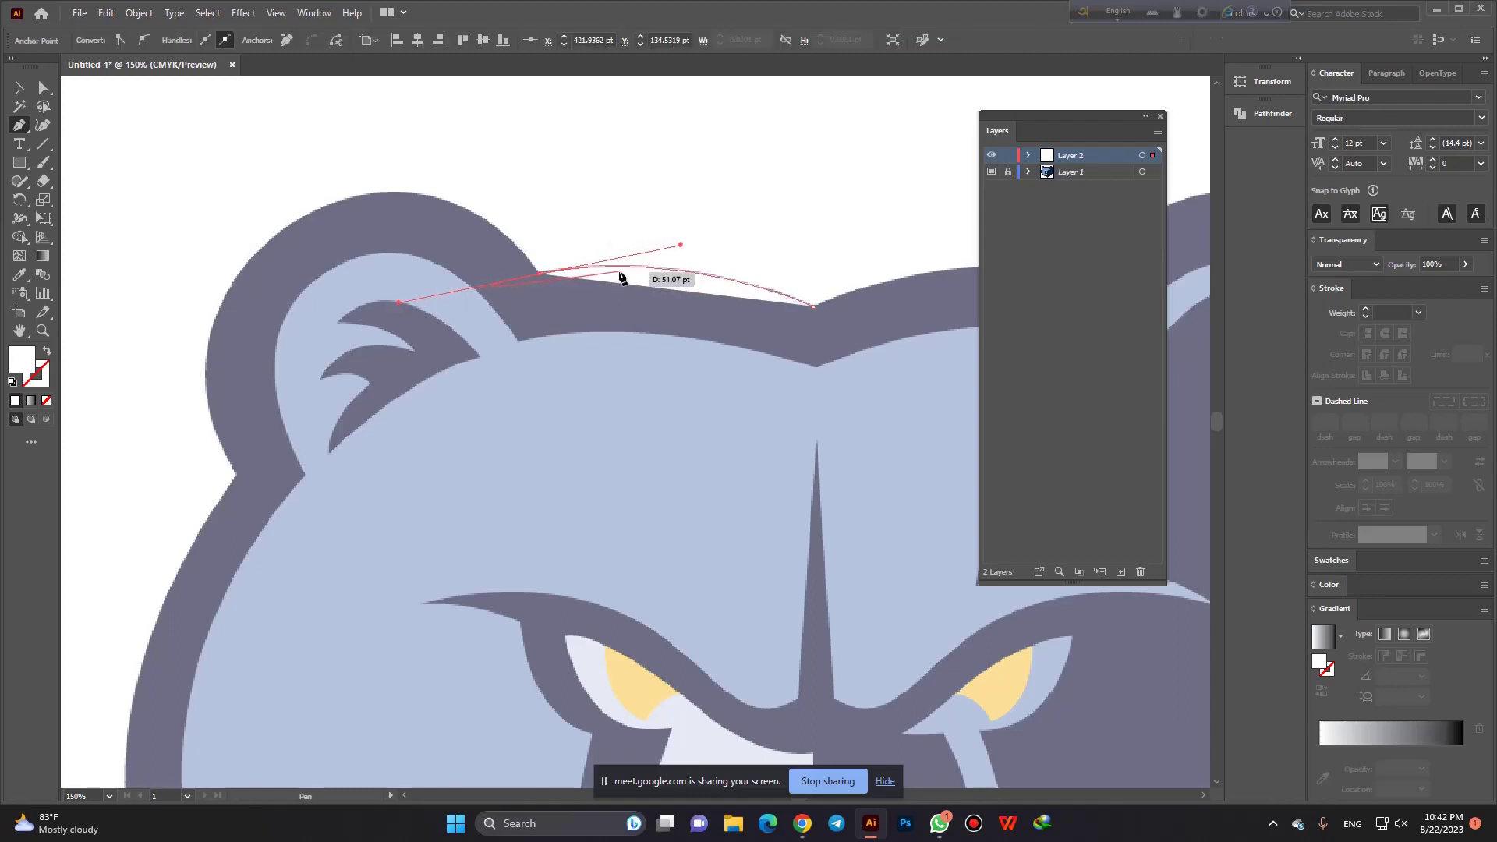
{"action": "left_click", "coordinate": [540, 274]}
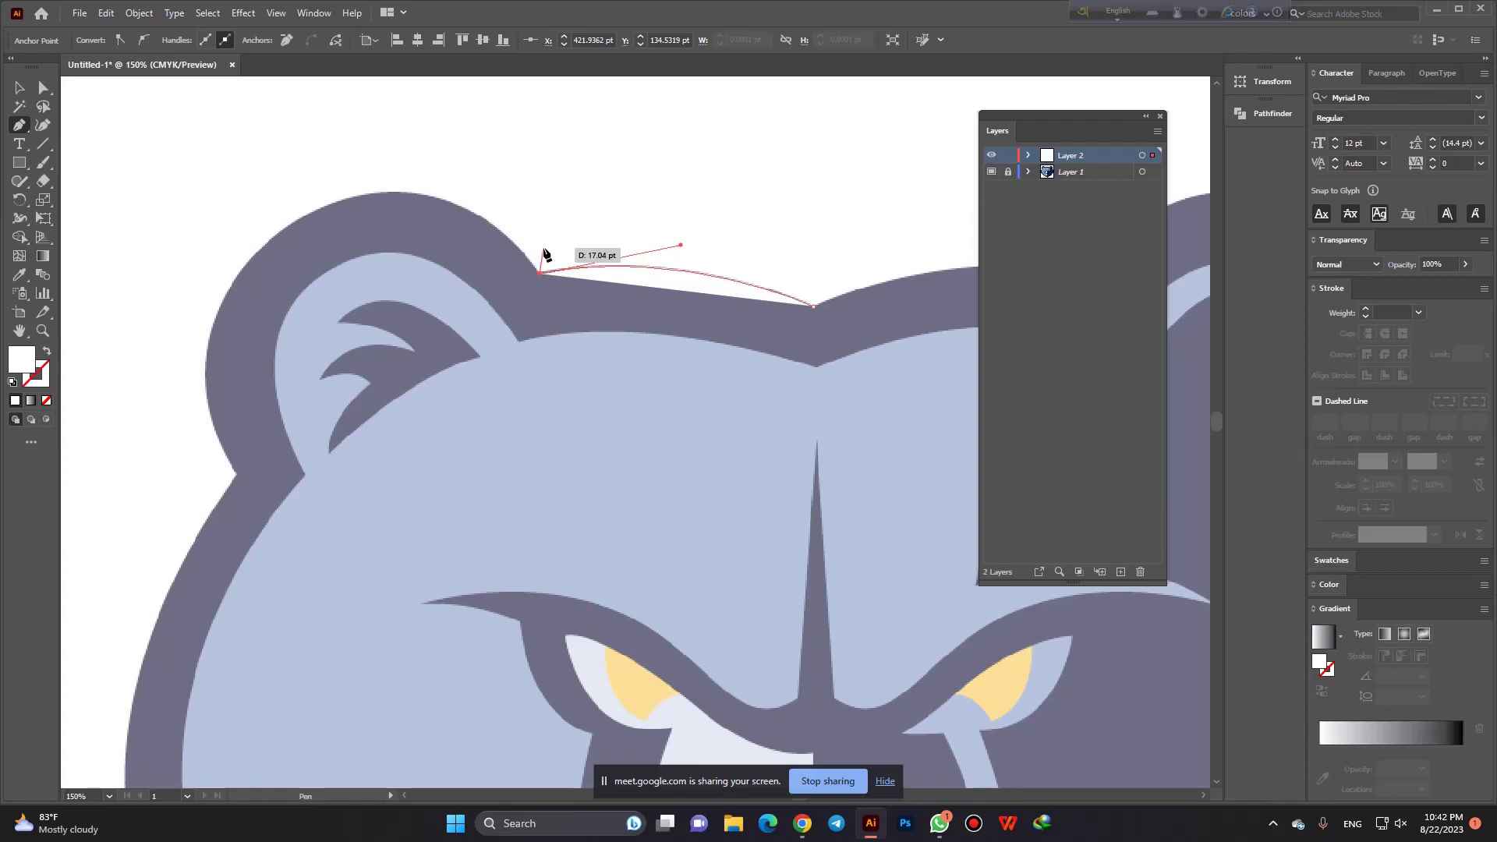
Make the traced path unfilled with a red DD1717 stroke.
{"action": "left_click_drag", "start_coordinate": [544, 254], "coordinate": [371, 113]}
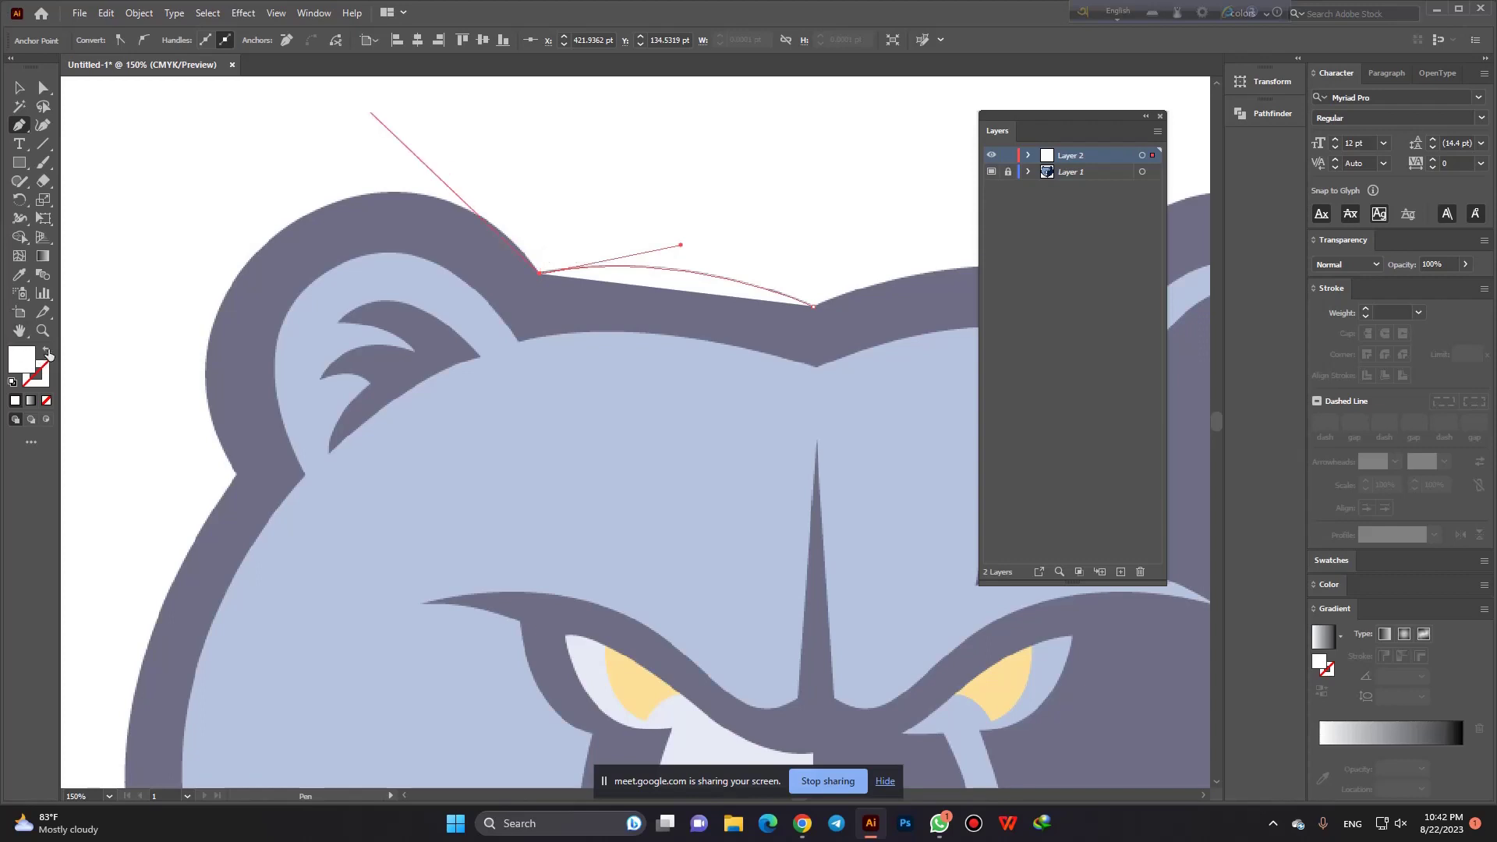
{"action": "left_click", "coordinate": [47, 352]}
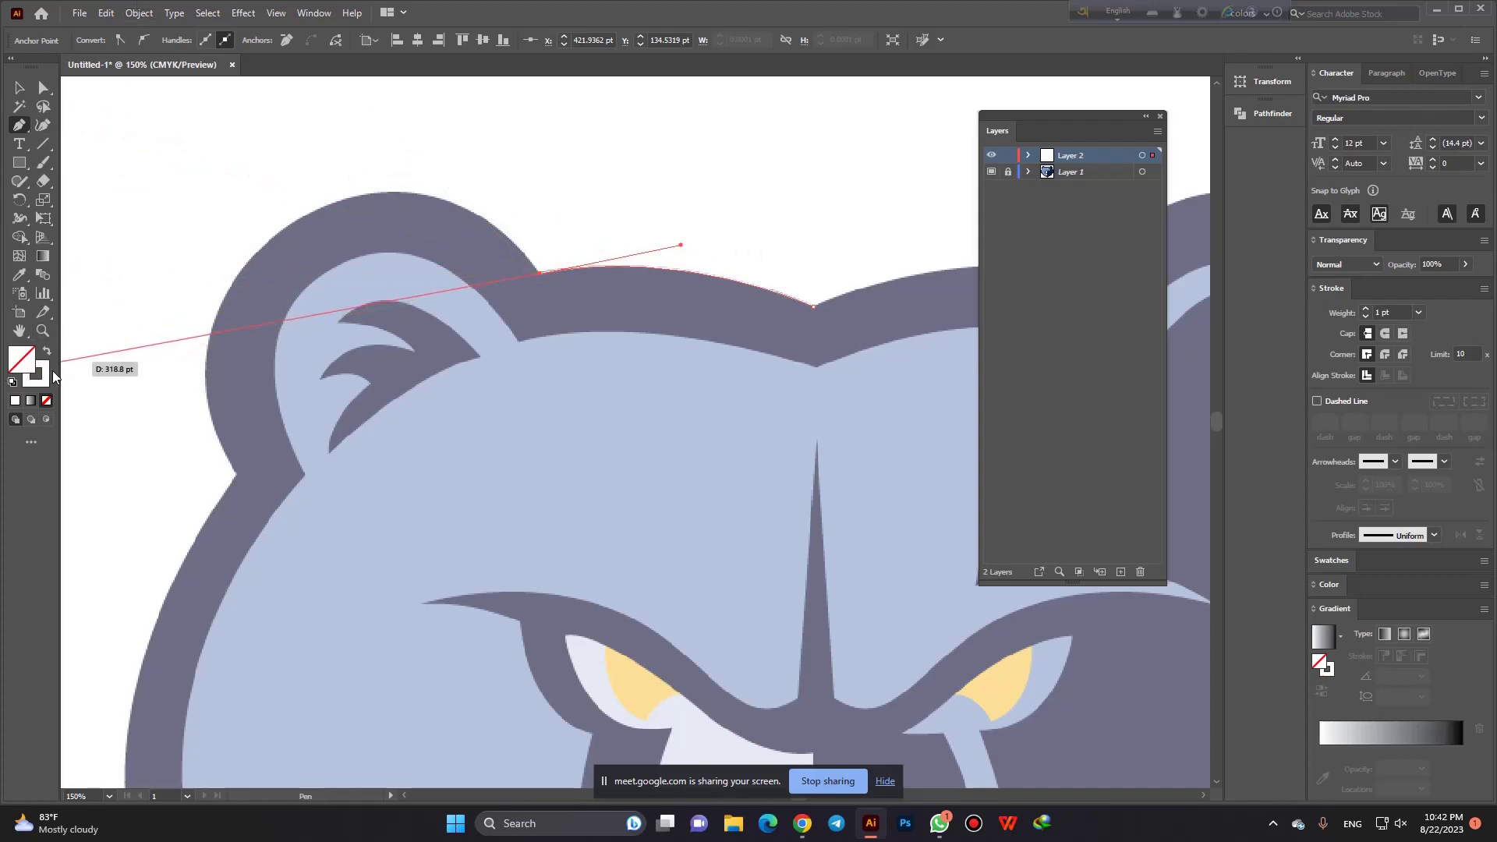
{"action": "double_click", "coordinate": [46, 381]}
{"action": "mouse_move", "coordinate": [651, 370]}
{"action": "left_mouse_down"}
{"action": "mouse_move", "coordinate": [711, 357]}
{"action": "mouse_move", "coordinate": [722, 332]}
{"action": "left_mouse_up"}
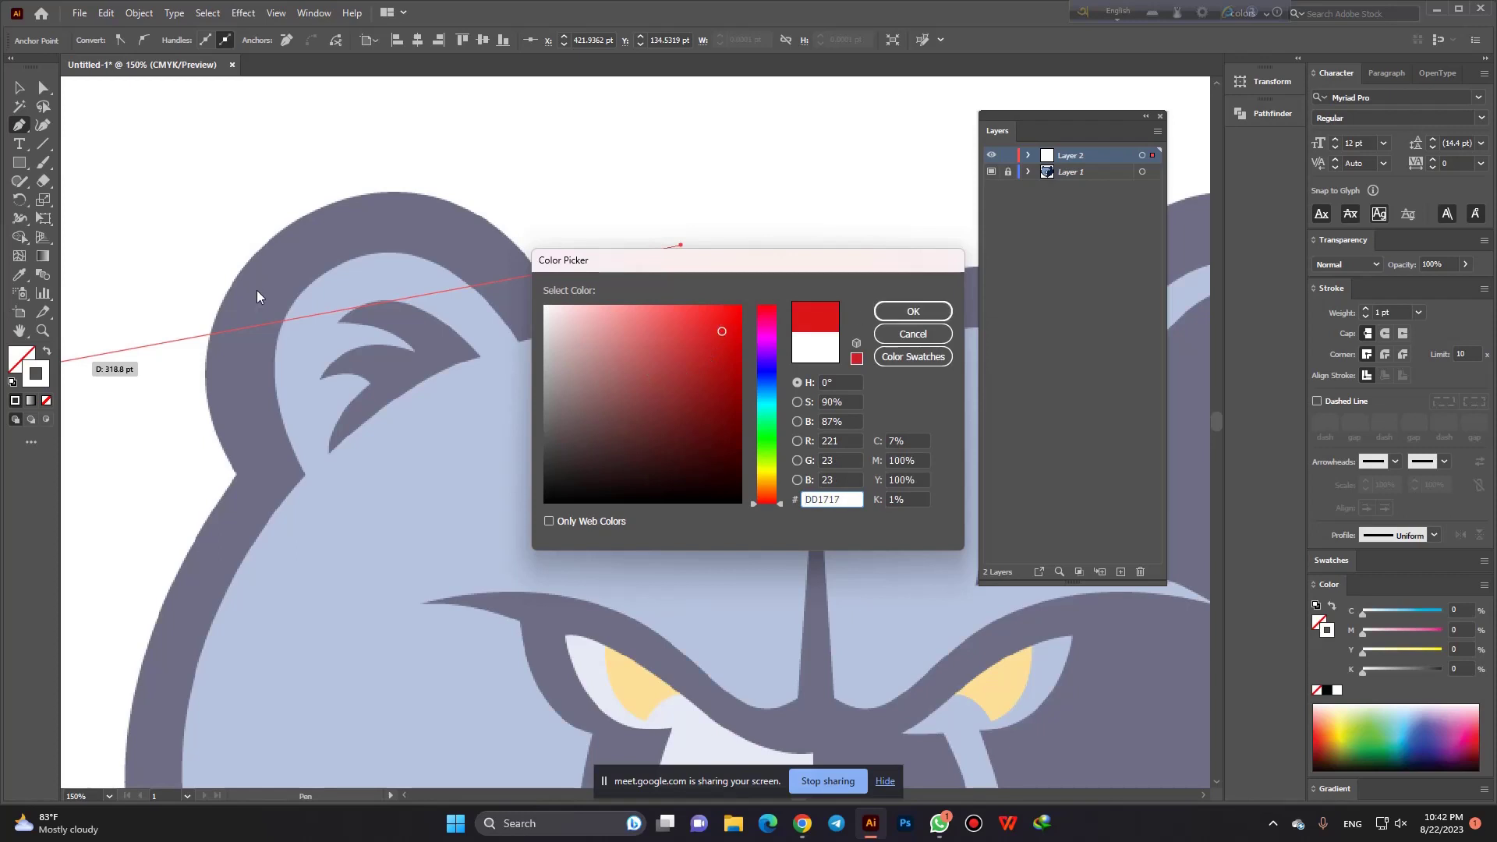
{"action": "left_click", "coordinate": [913, 311]}
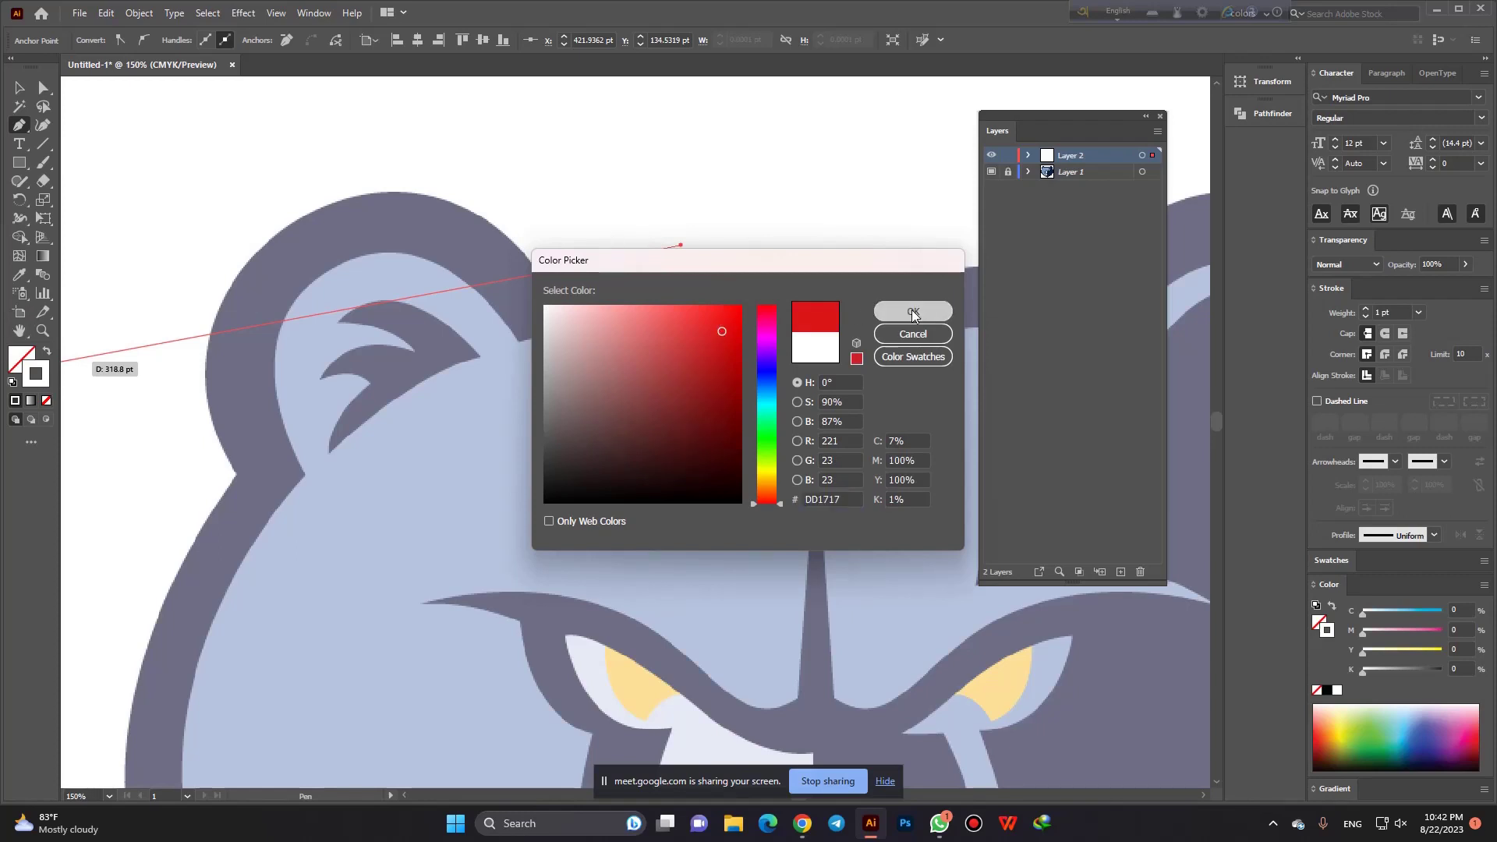
{"action": "scroll", "coordinate": [478, 294], "scroll_direction": "down", "scroll_amount": 1, "text": "alt"}
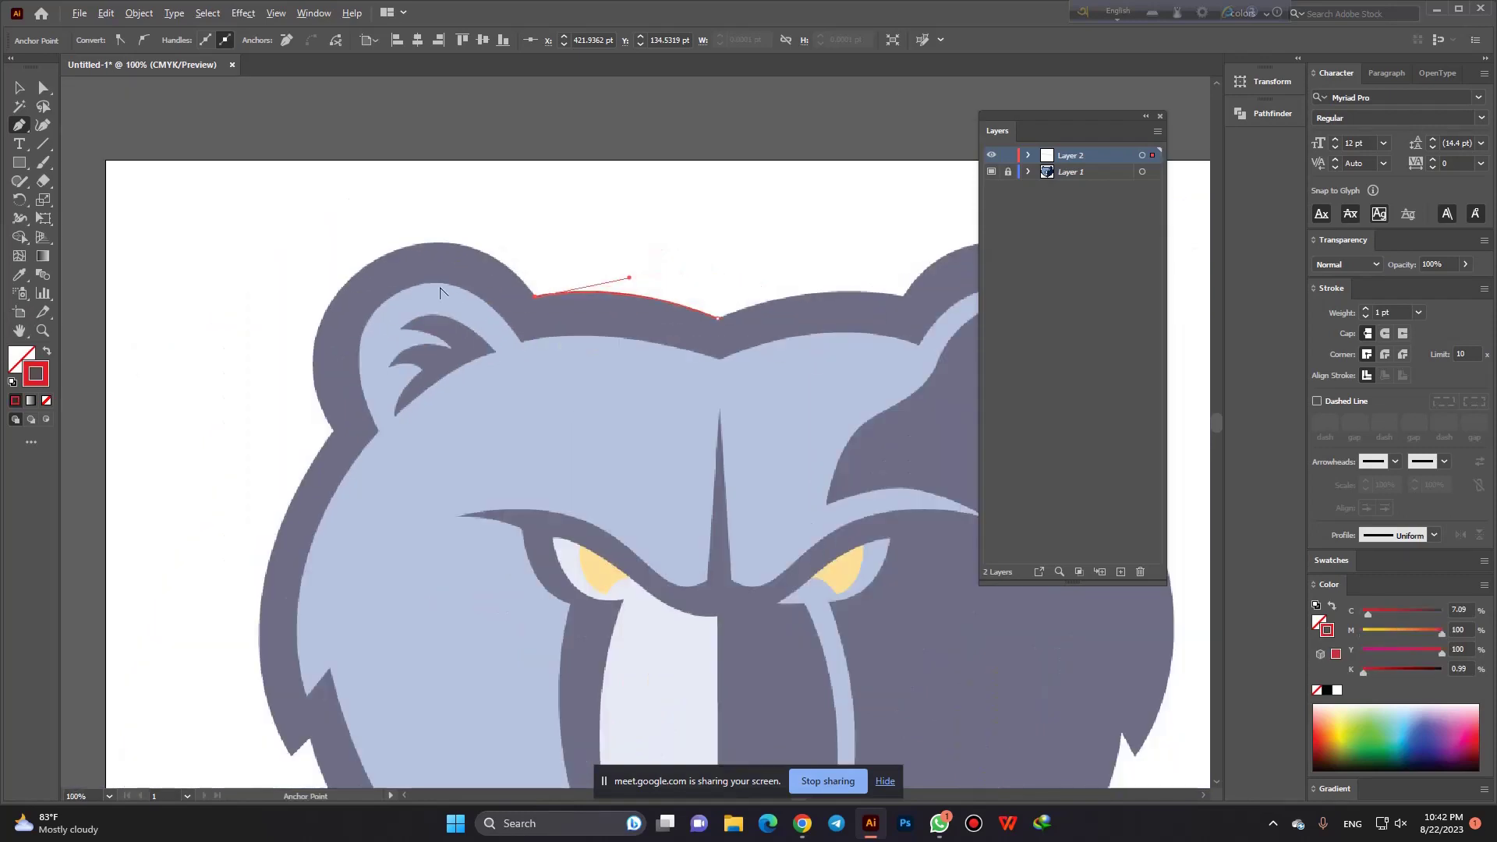
{"action": "scroll", "coordinate": [438, 241], "scroll_direction": "up", "scroll_amount": 1, "text": "alt"}
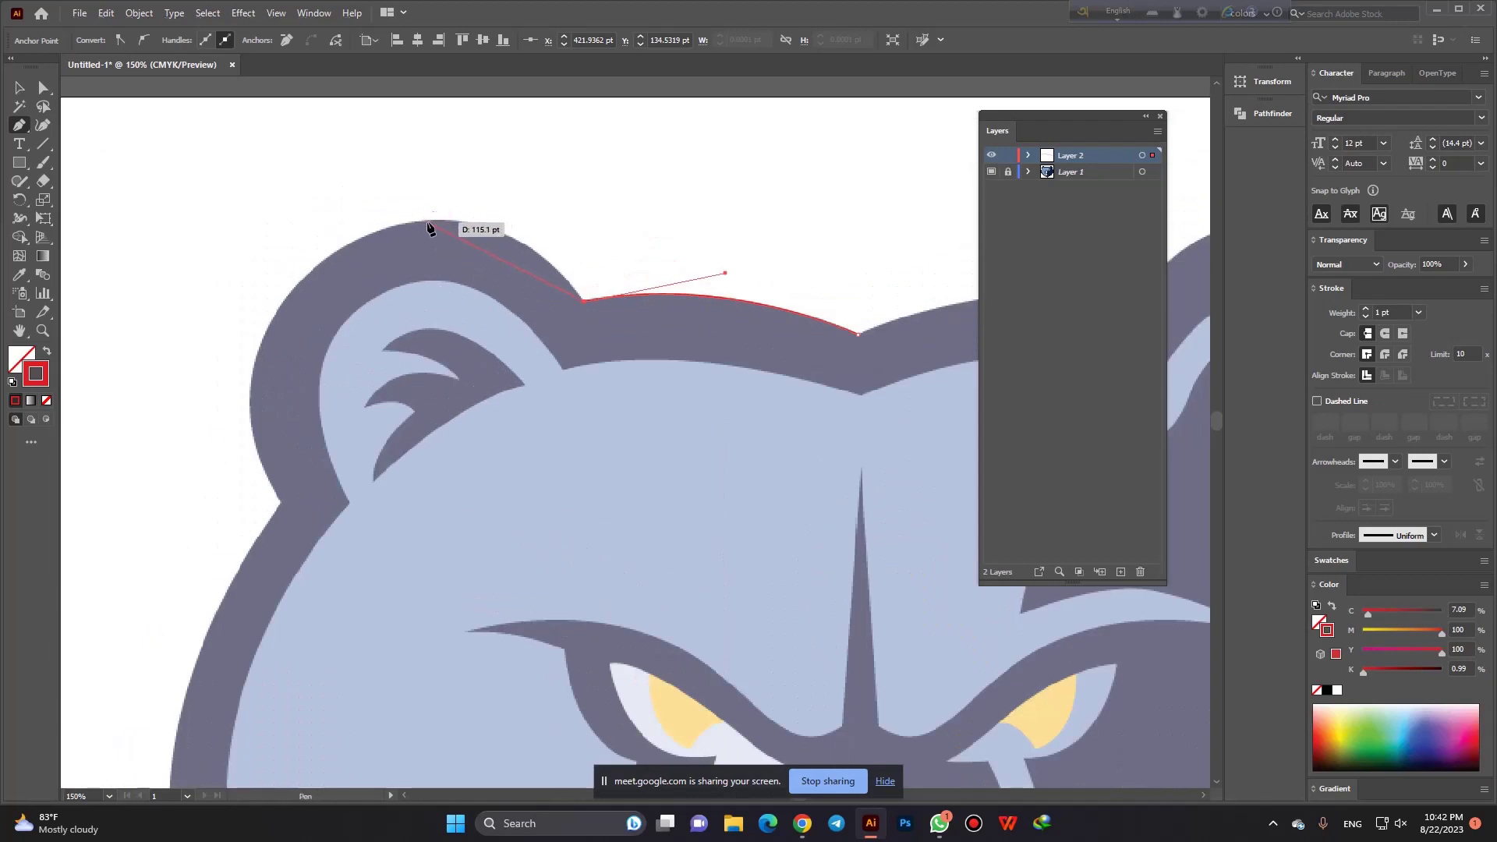
Add a corner anchor at the top of the left ear's arc.
{"action": "left_click_drag", "start_coordinate": [426, 220], "coordinate": [312, 217]}
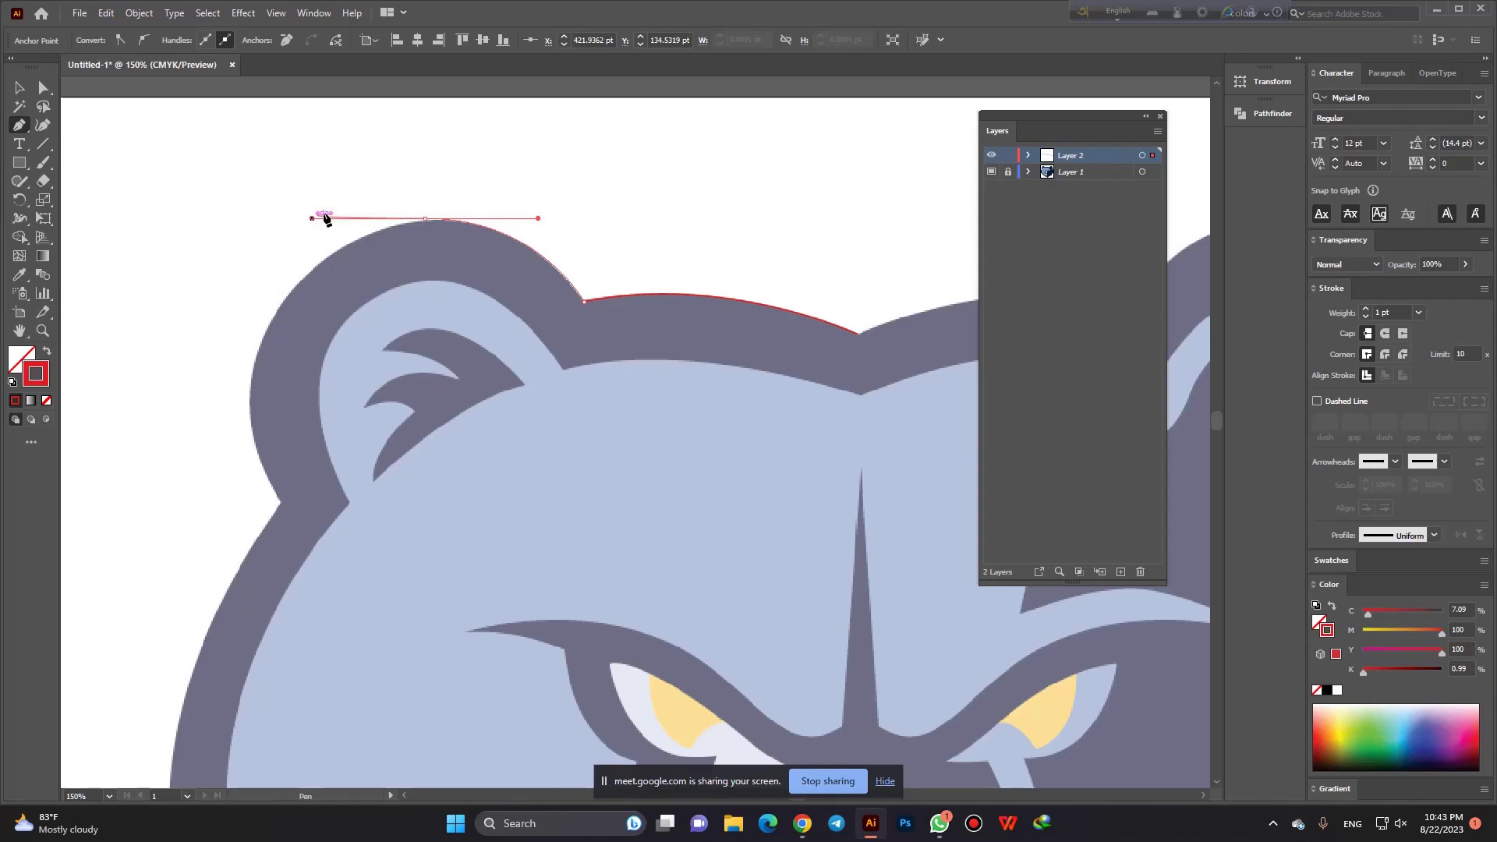
{"action": "scroll", "coordinate": [426, 220], "scroll_direction": "up", "scroll_amount": 1, "text": "alt"}
{"action": "scroll", "coordinate": [424, 221], "scroll_direction": "up", "scroll_amount": 2, "text": "alt"}
{"action": "left_click", "coordinate": [424, 222]}
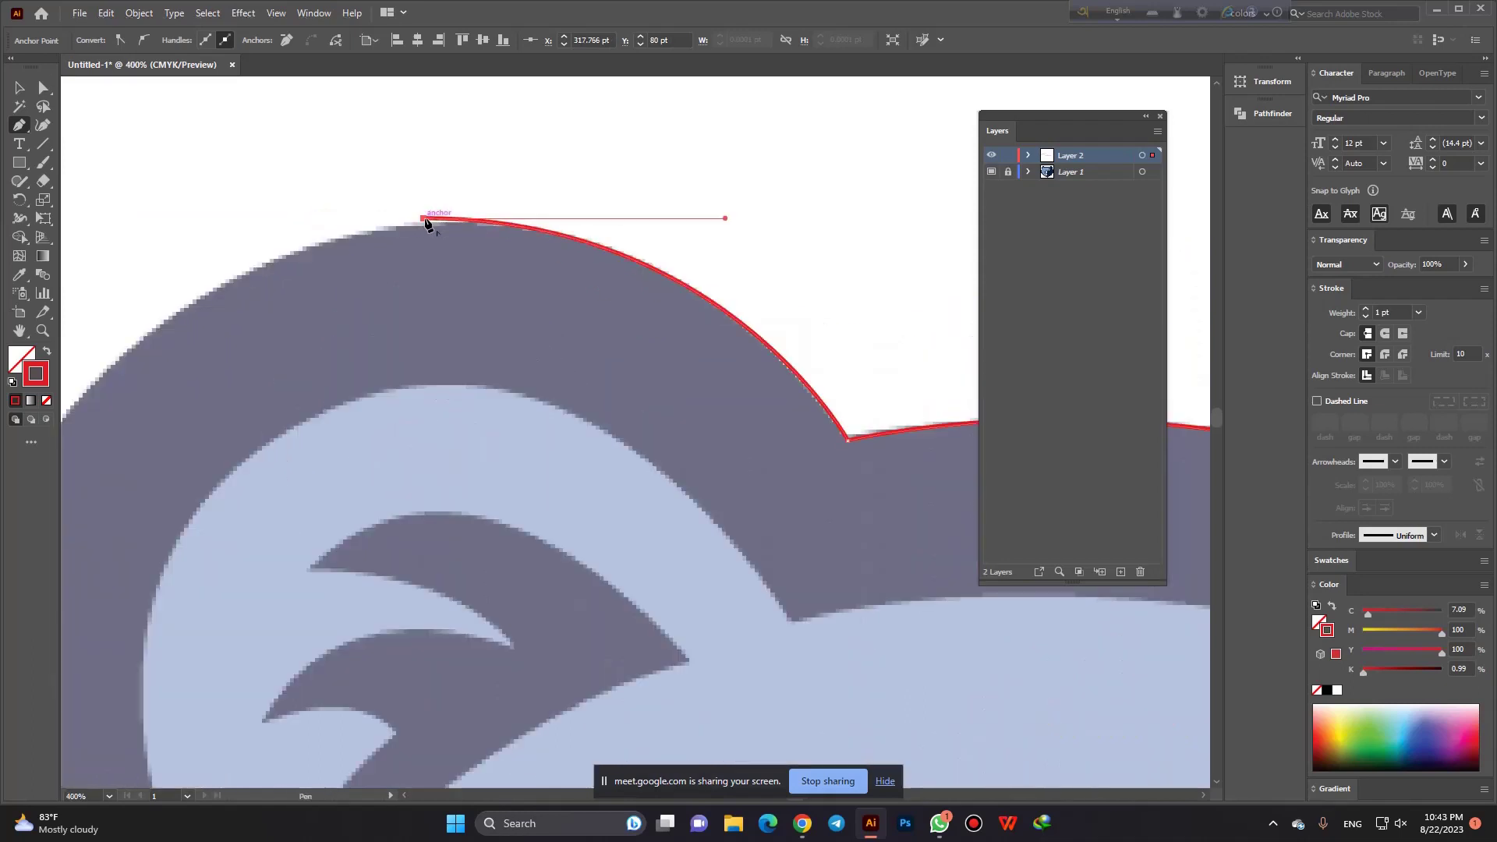
{"action": "scroll", "coordinate": [573, 184], "scroll_direction": "down", "scroll_amount": 1}
{"action": "scroll", "coordinate": [390, 257], "scroll_direction": "down", "scroll_amount": 1}
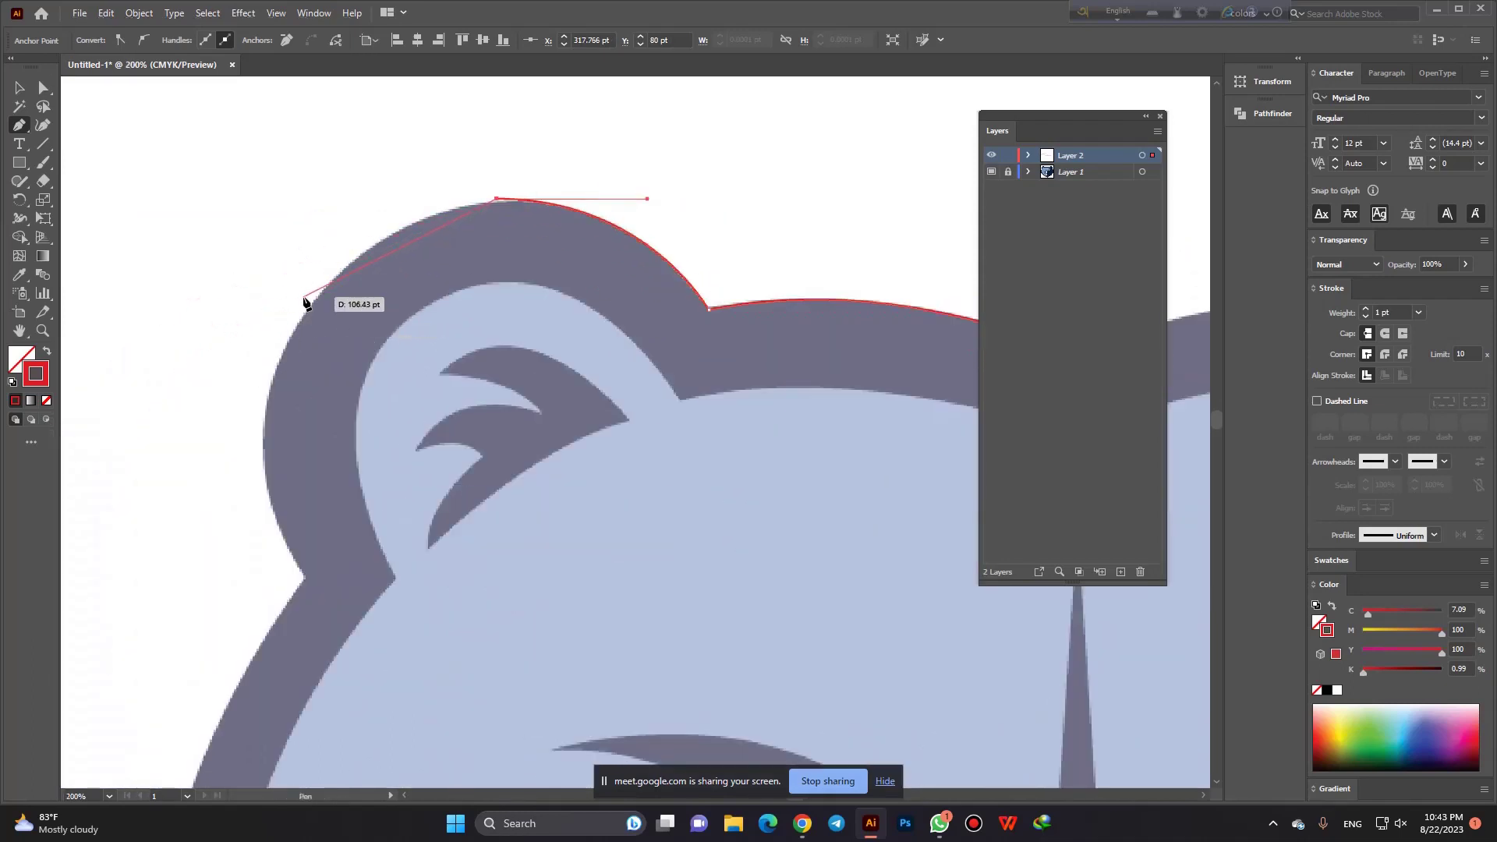
{"action": "key", "text": "ctrl+z"}
{"action": "key", "text": "ctrl+z"}
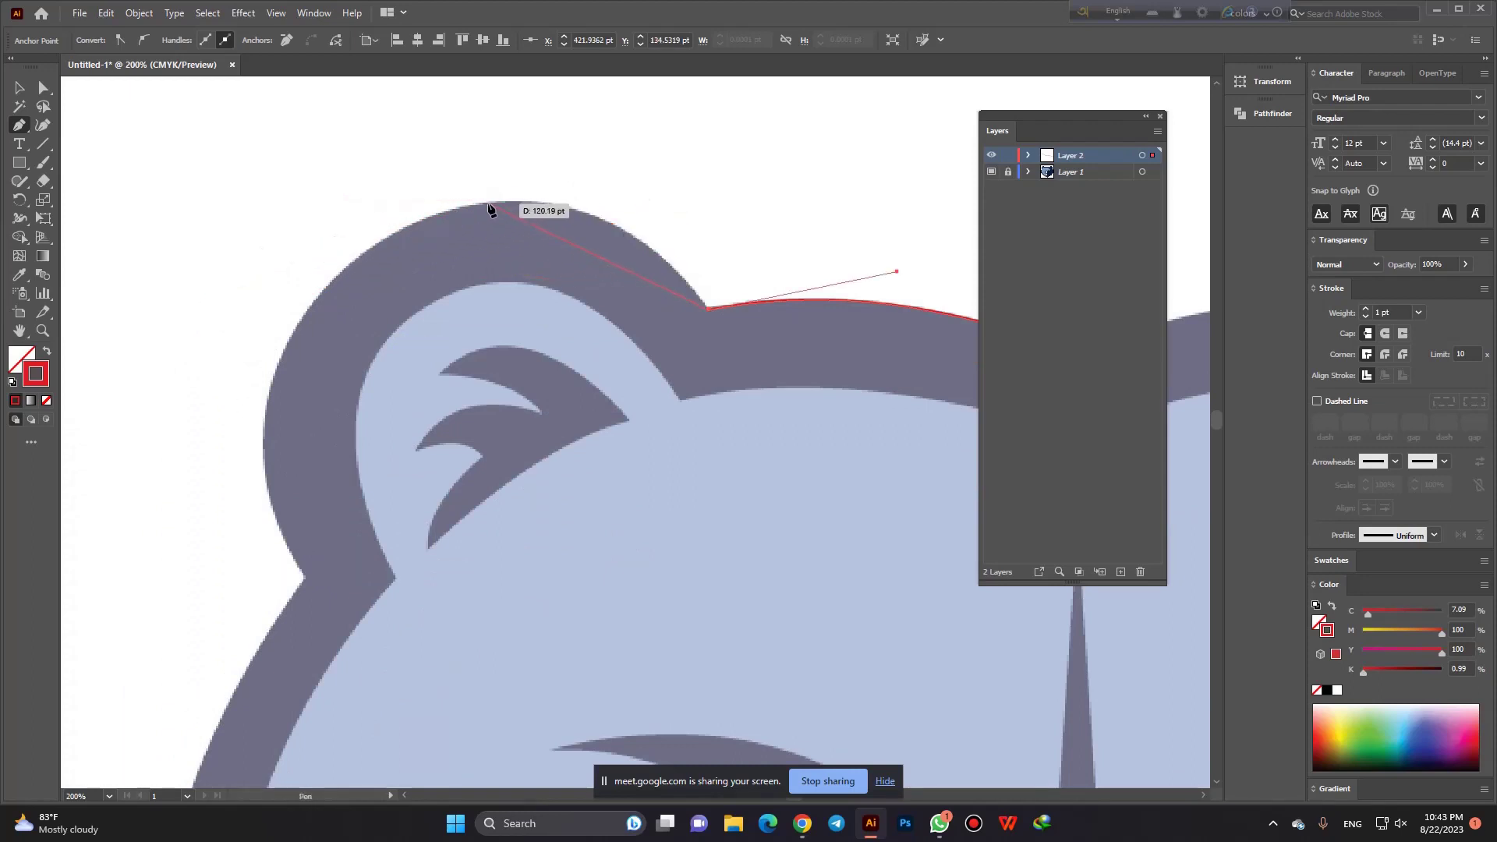
{"action": "mouse_move", "coordinate": [489, 204]}
{"action": "left_mouse_down"}
{"action": "mouse_move", "coordinate": [326, 206]}
{"action": "mouse_move", "coordinate": [338, 214]}
{"action": "left_mouse_up"}
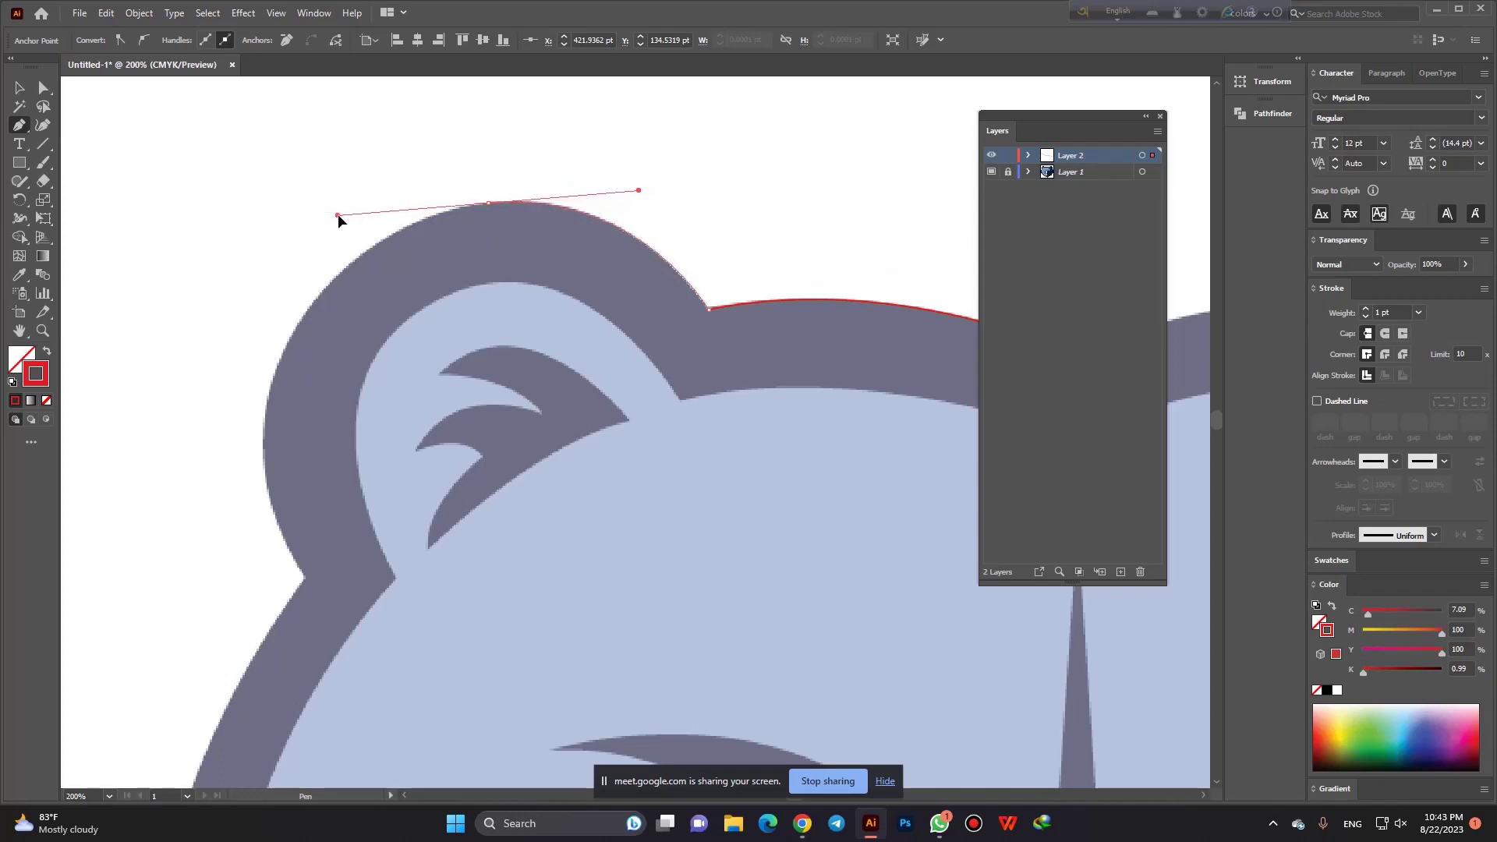
{"action": "left_click", "coordinate": [488, 205]}
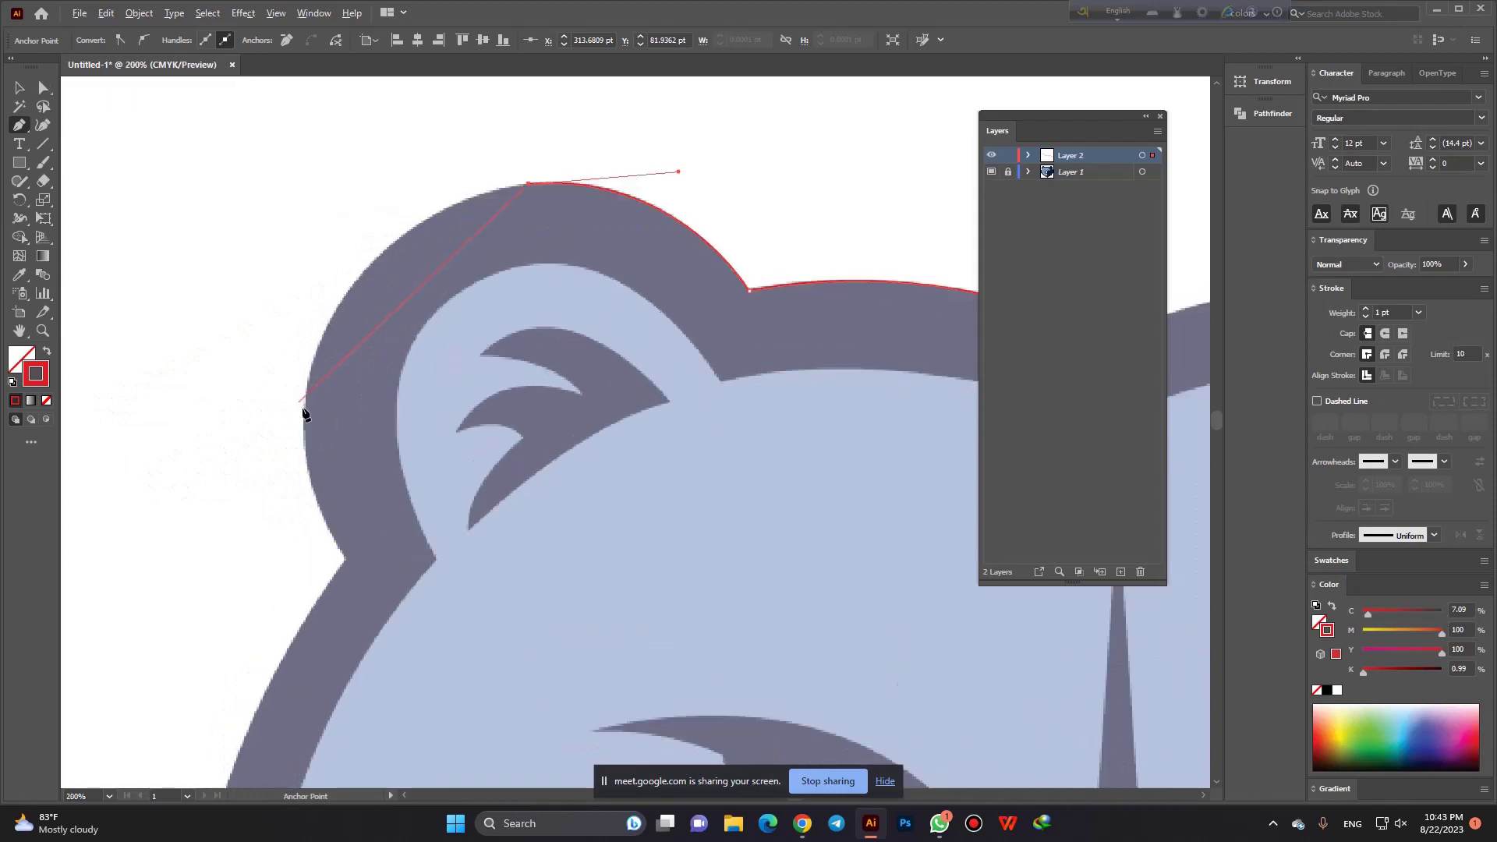
Add a curved anchor down the ear's outer left side, shortening its lower handle.
{"action": "mouse_move", "coordinate": [304, 413]}
{"action": "left_mouse_down"}
{"action": "mouse_move", "coordinate": [322, 490]}
{"action": "mouse_move", "coordinate": [270, 633]}
{"action": "left_mouse_up"}
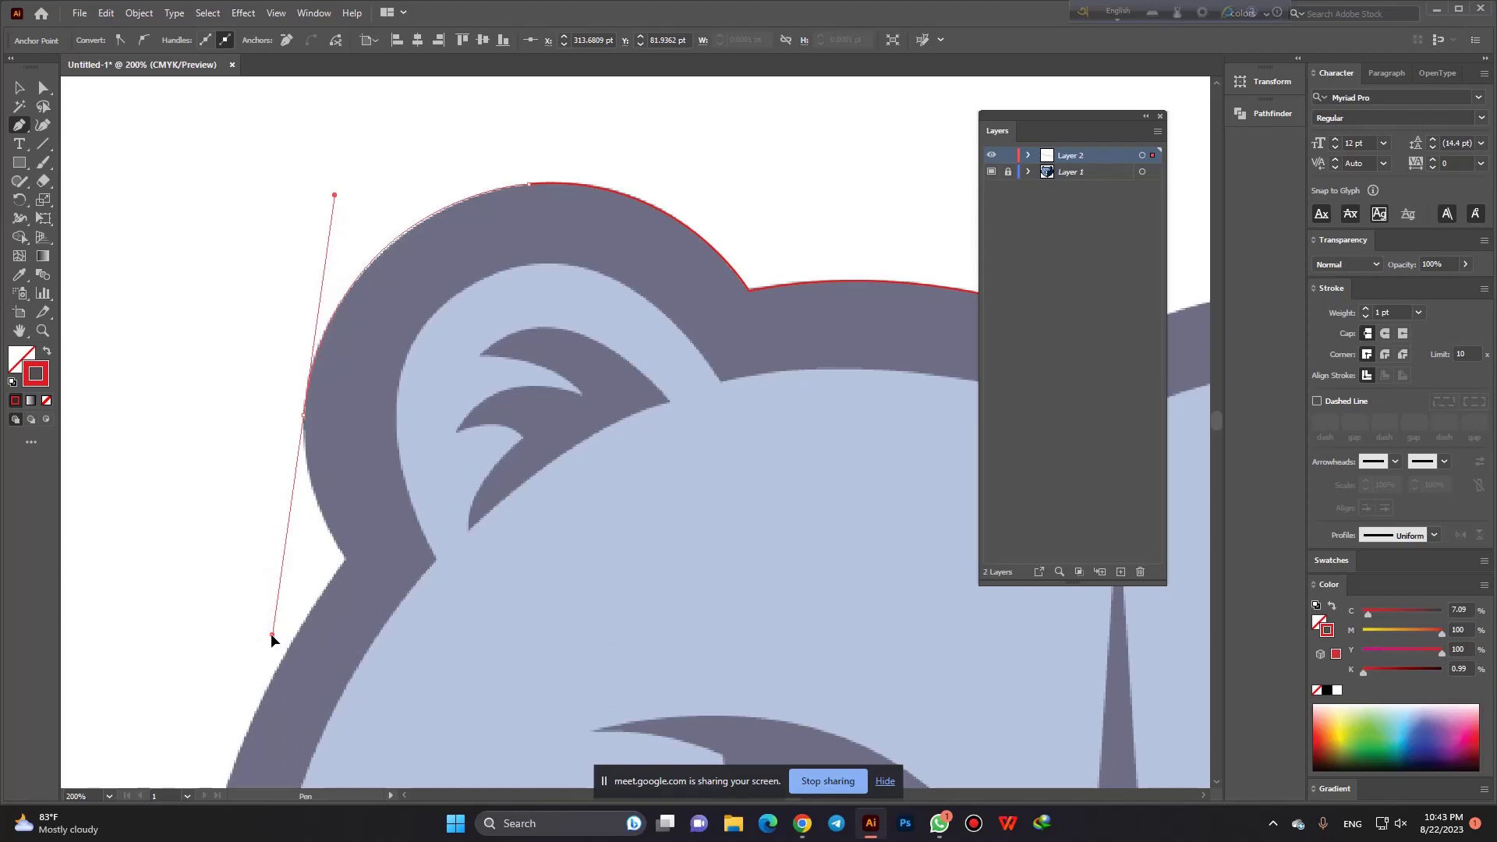
{"action": "mouse_move", "coordinate": [304, 414]}
{"action": "left_mouse_down"}
{"action": "mouse_move", "coordinate": [298, 591]}
{"action": "mouse_move", "coordinate": [388, 612]}
{"action": "left_mouse_up"}
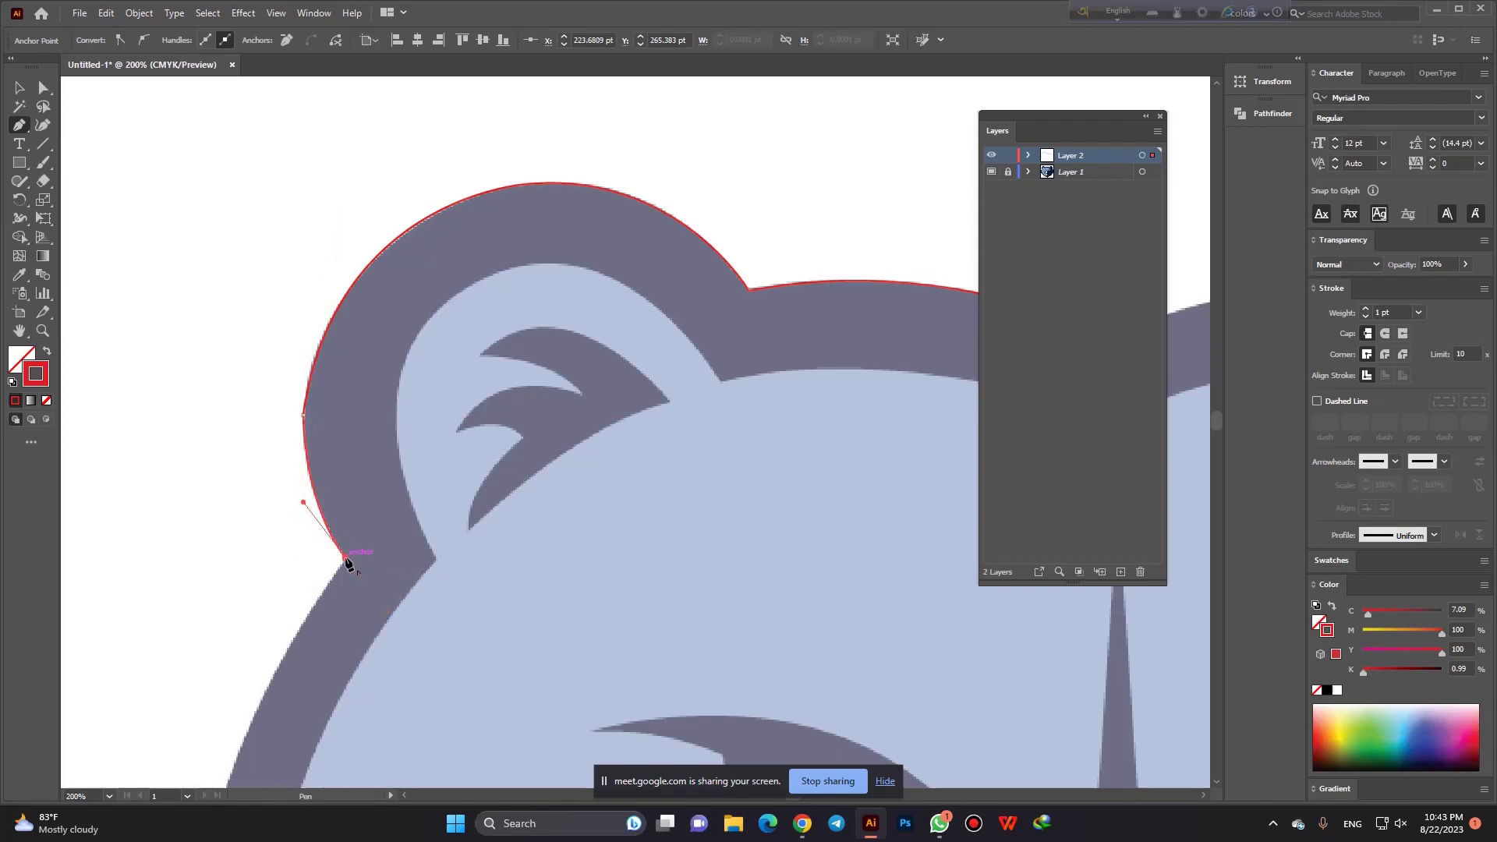
{"action": "scroll", "coordinate": [405, 285], "scroll_direction": "down", "scroll_amount": 1, "text": "alt"}
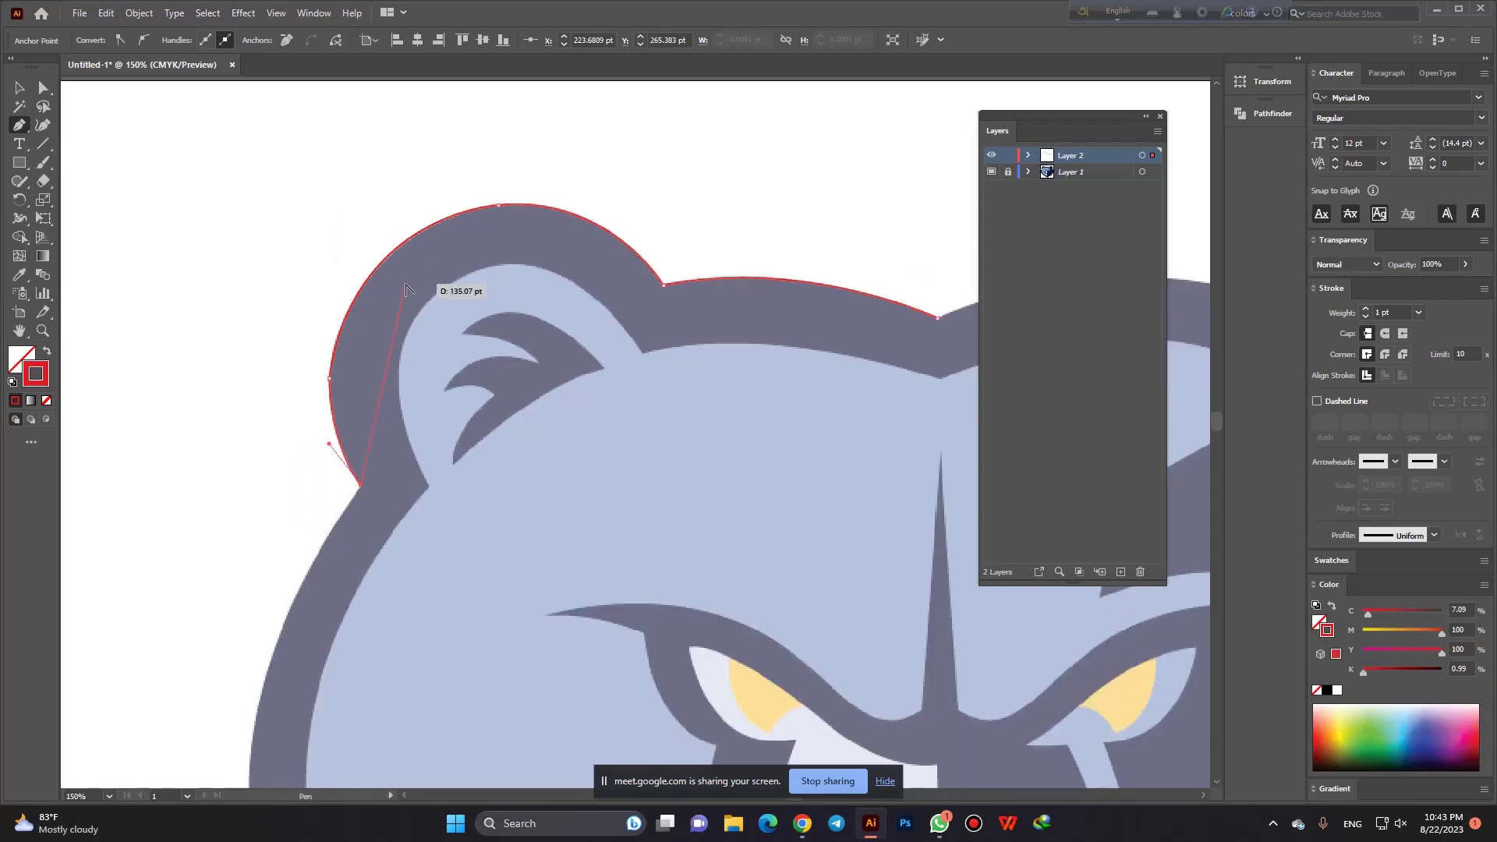
{"action": "scroll", "coordinate": [394, 282], "scroll_direction": "down", "scroll_amount": 1, "text": "alt"}
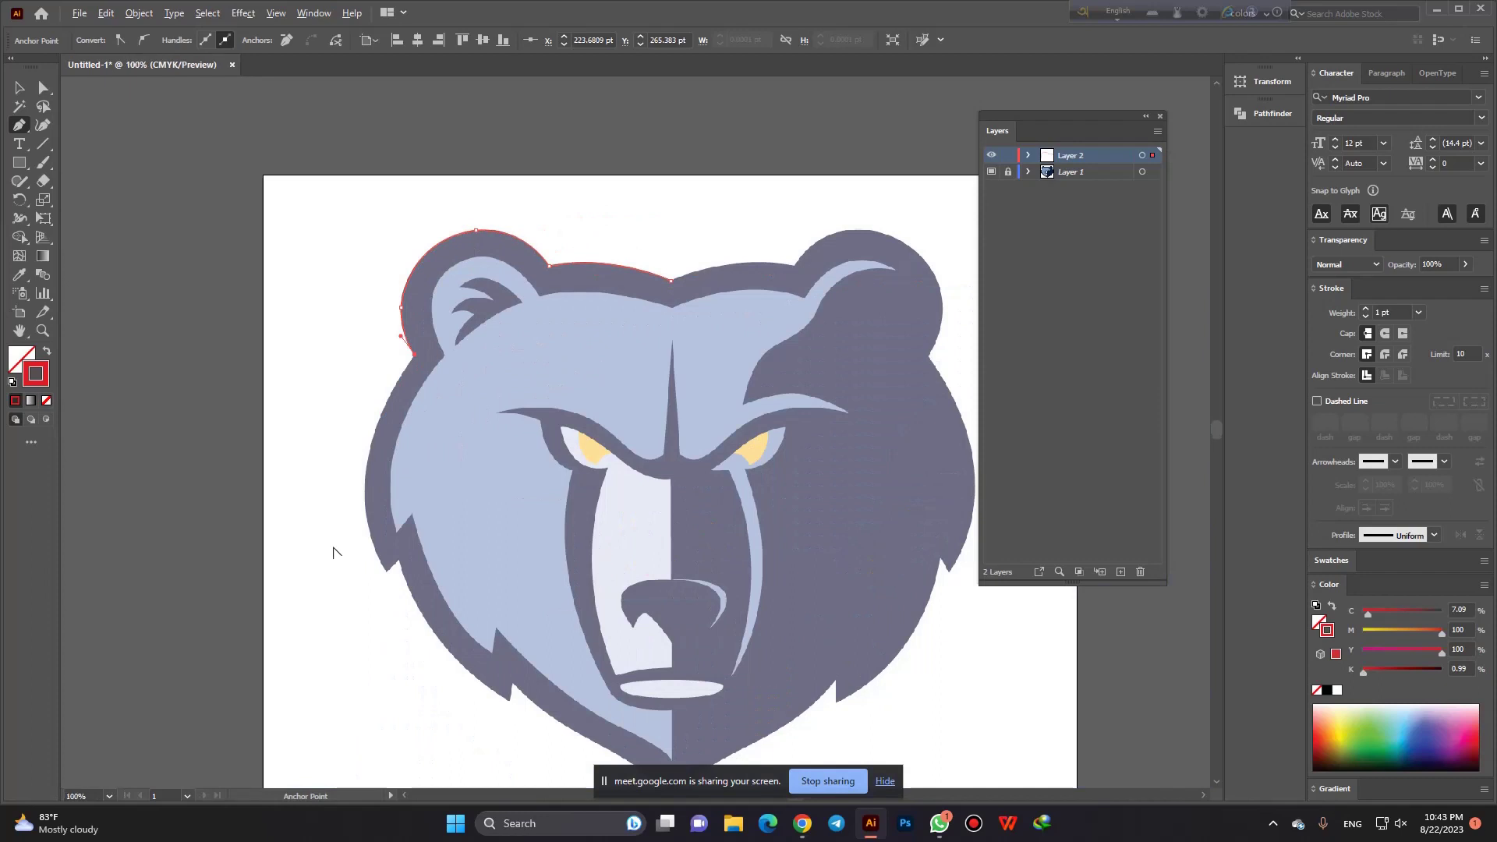
{"action": "scroll", "coordinate": [390, 553], "scroll_direction": "up", "scroll_amount": 1, "text": "alt"}
{"action": "scroll", "coordinate": [411, 595], "scroll_direction": "down", "scroll_amount": 2, "text": "alt"}
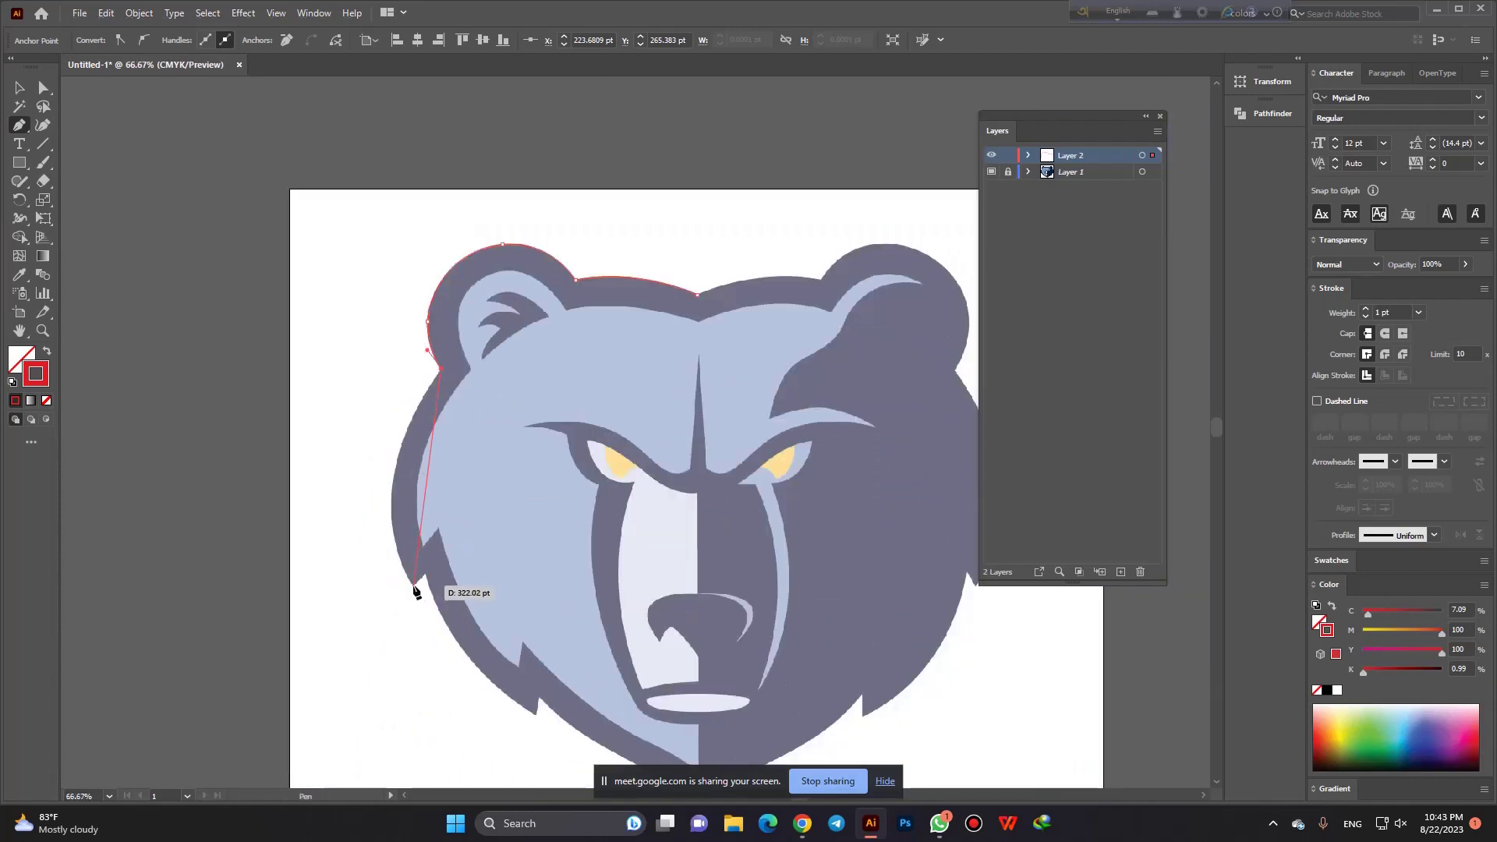
Add a corner anchor further down the left cheek and another at the fur notch tip.
{"action": "mouse_move", "coordinate": [412, 584]}
{"action": "left_mouse_down"}
{"action": "mouse_move", "coordinate": [471, 707]}
{"action": "mouse_move", "coordinate": [466, 694]}
{"action": "left_mouse_up"}
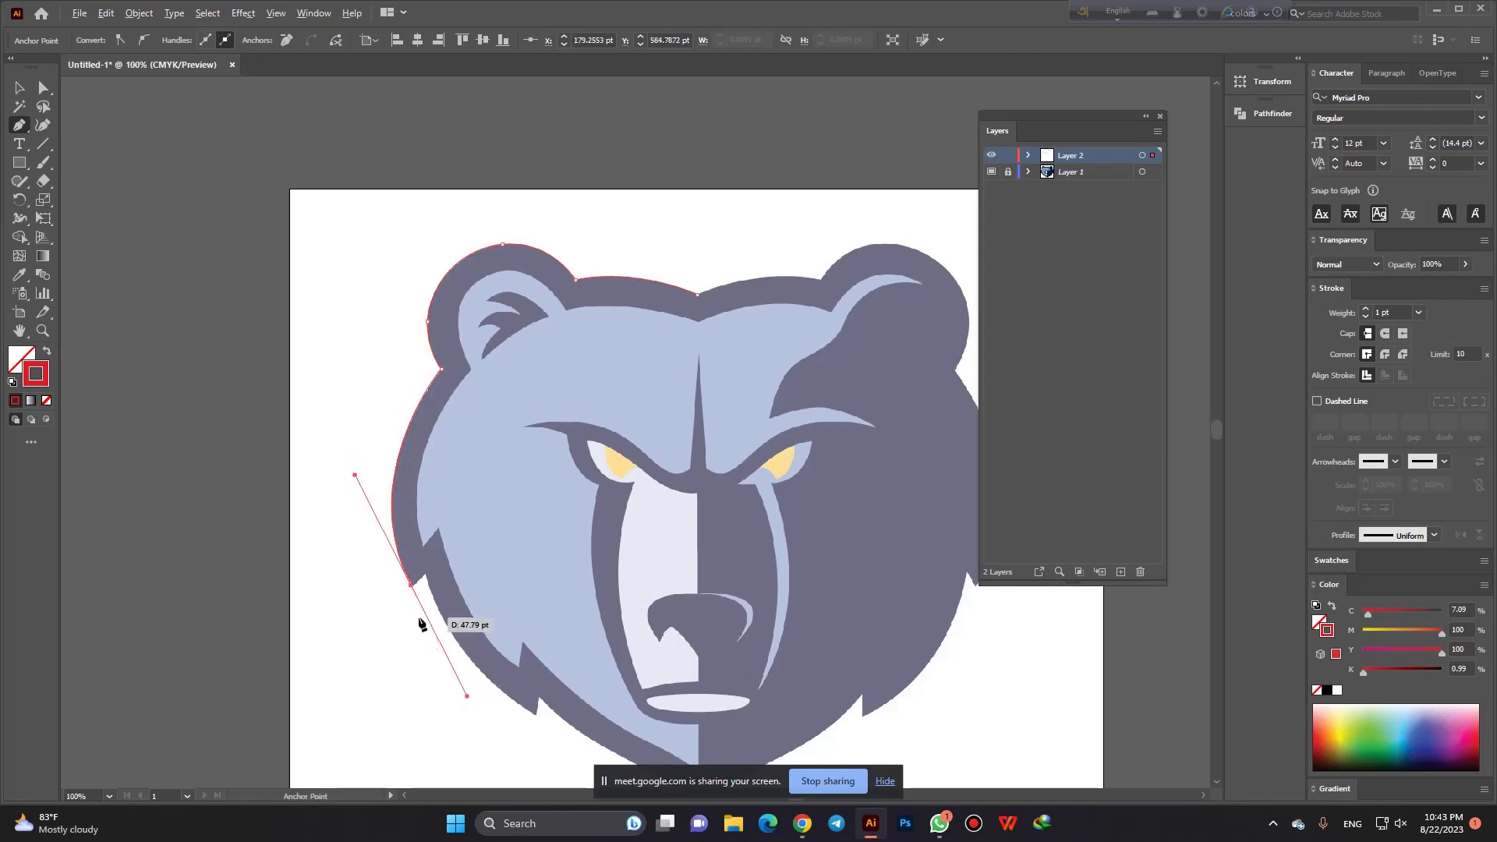
{"action": "scroll", "coordinate": [420, 624], "scroll_direction": "up", "scroll_amount": 1}
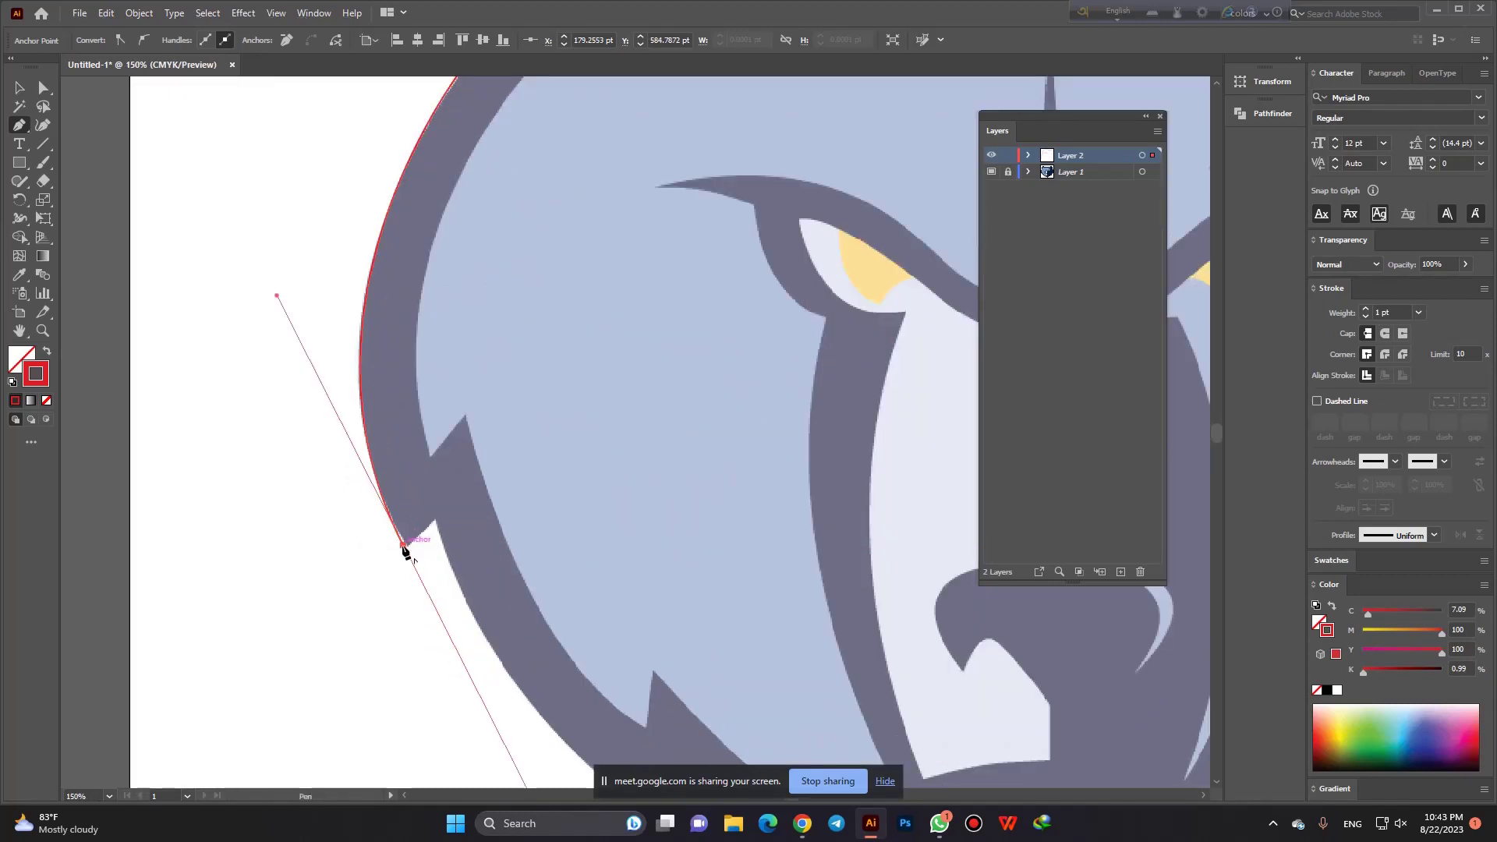
{"action": "left_click", "coordinate": [404, 550]}
{"action": "scroll", "coordinate": [418, 557], "scroll_direction": "up", "scroll_amount": 2}
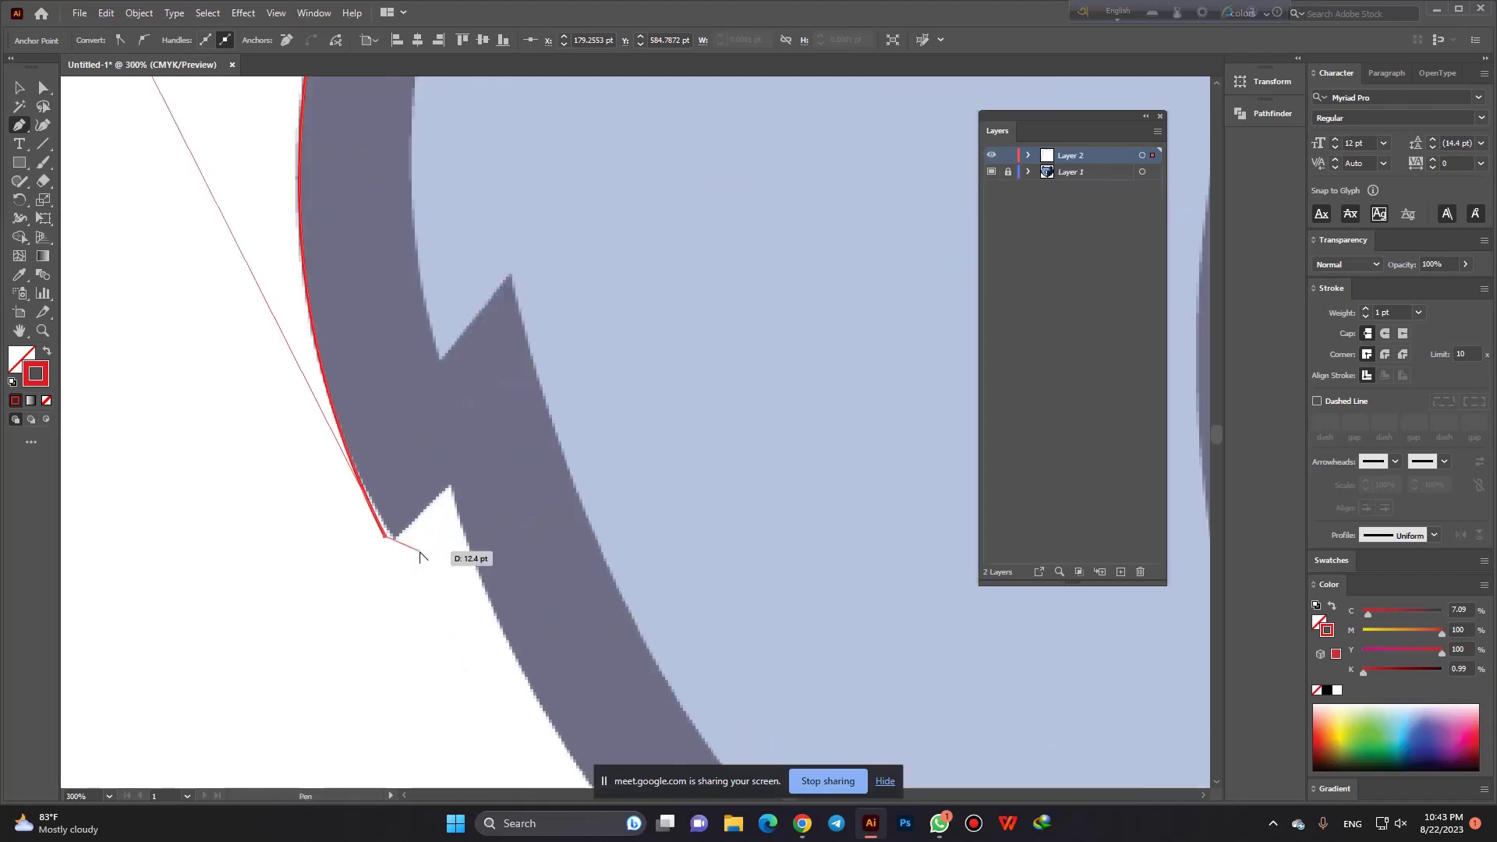
{"action": "left_click", "coordinate": [451, 492]}
{"action": "scroll", "coordinate": [391, 421], "scroll_direction": "down", "scroll_amount": 3}
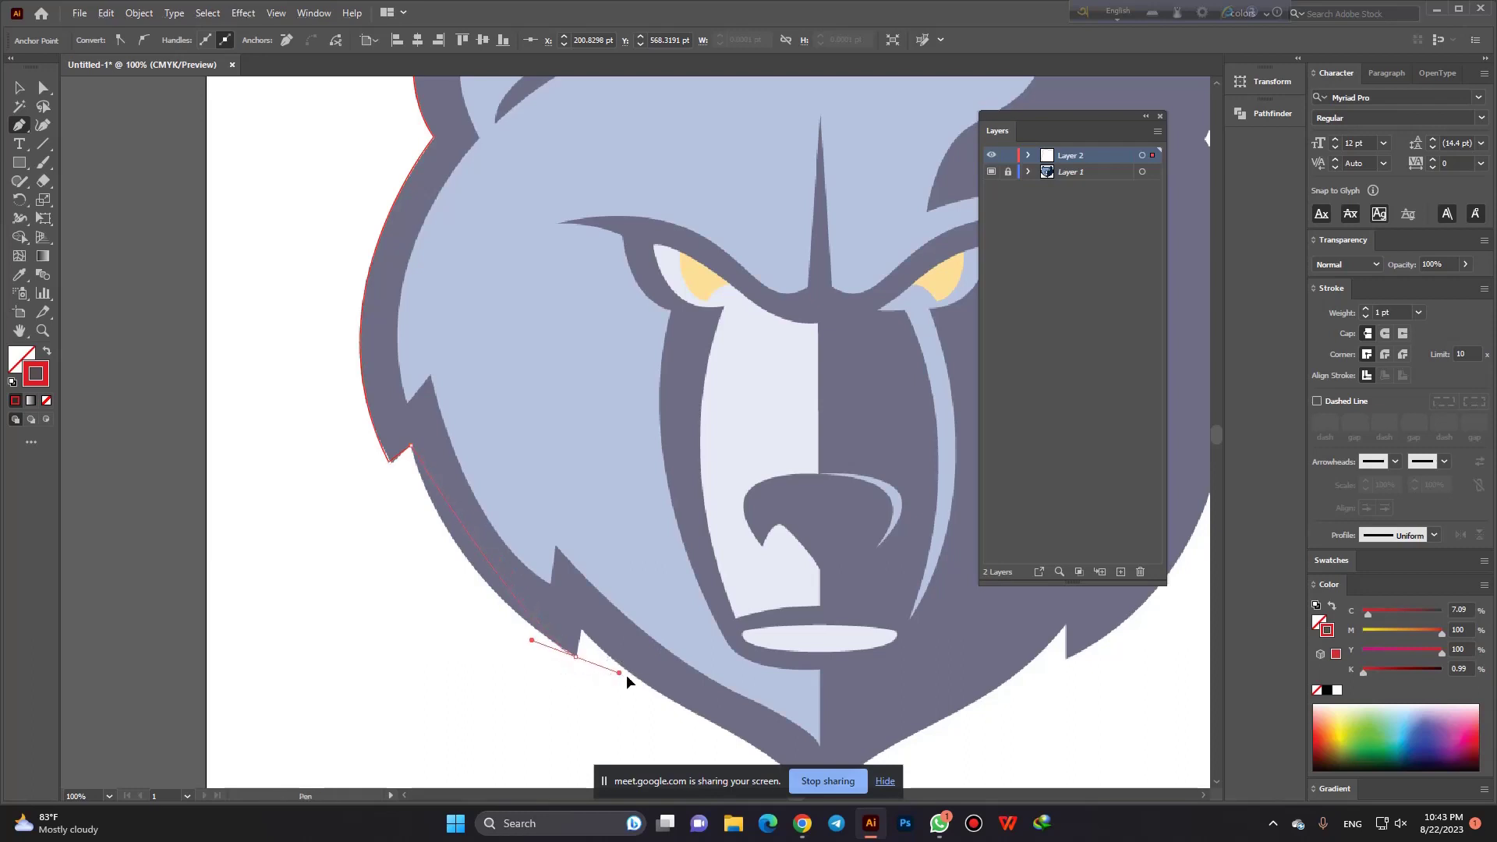
Trace curved anchors along the lower jaw, ending with a smooth anchor at the chin tip.
{"action": "left_click_drag", "start_coordinate": [626, 675], "coordinate": [696, 727]}
{"action": "left_click_drag", "start_coordinate": [696, 727], "coordinate": [713, 745]}
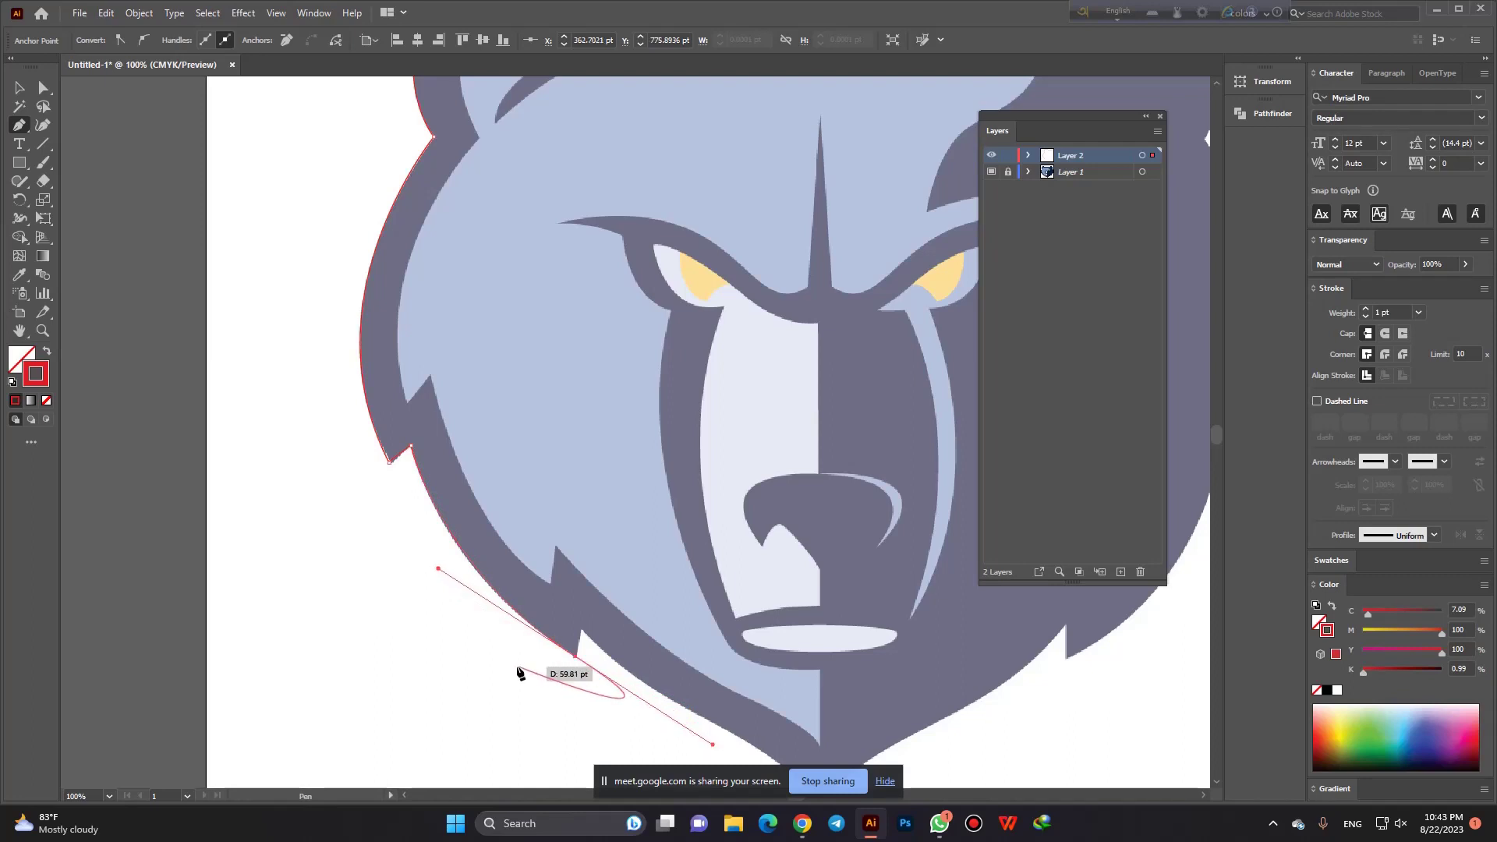
{"action": "scroll", "coordinate": [618, 650], "scroll_direction": "up", "scroll_amount": 3}
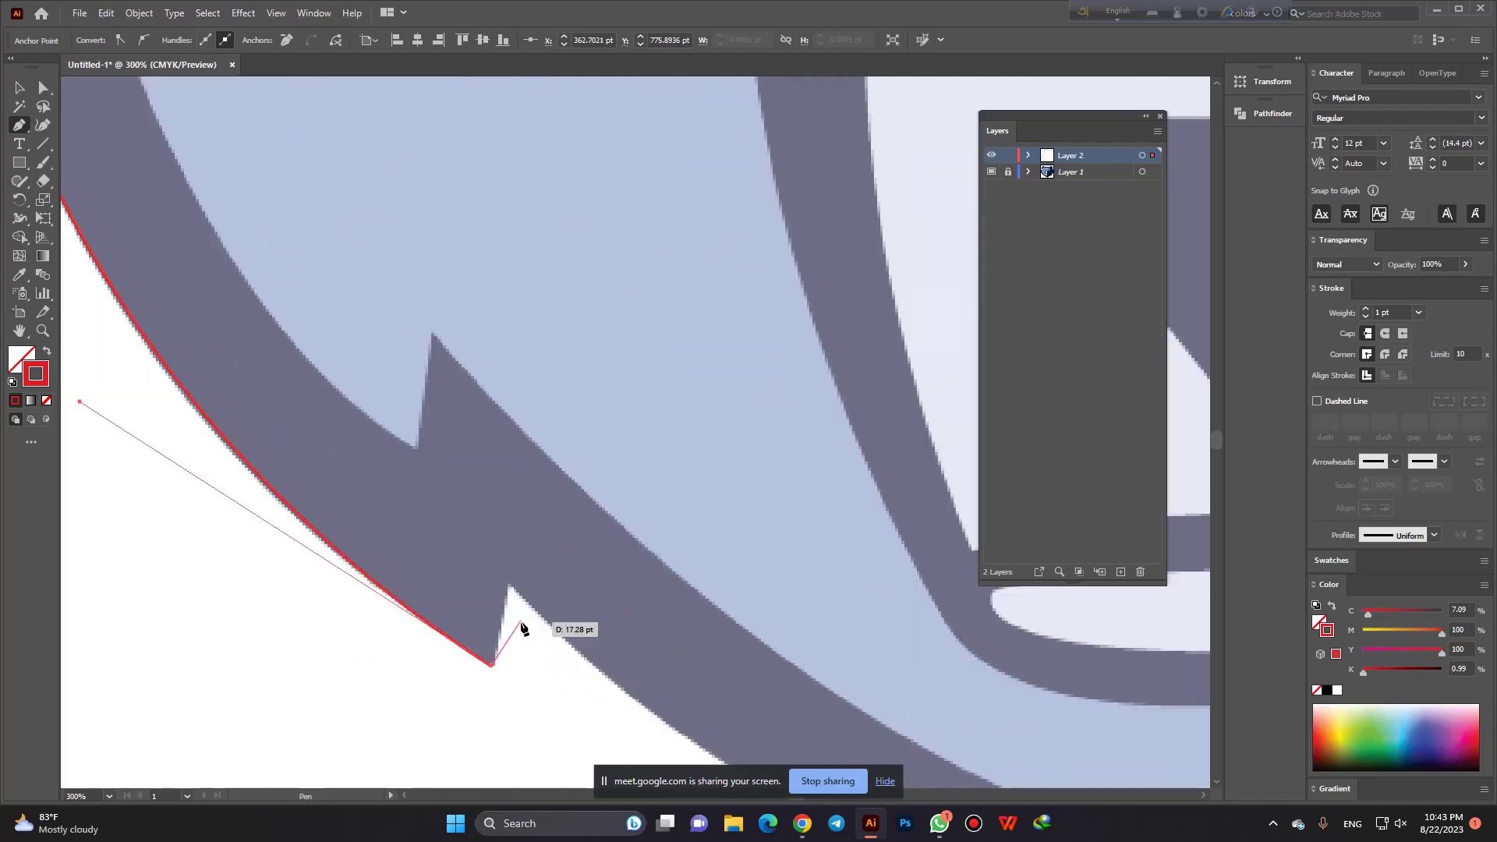
{"action": "scroll", "coordinate": [405, 491], "scroll_direction": "down", "scroll_amount": 3}
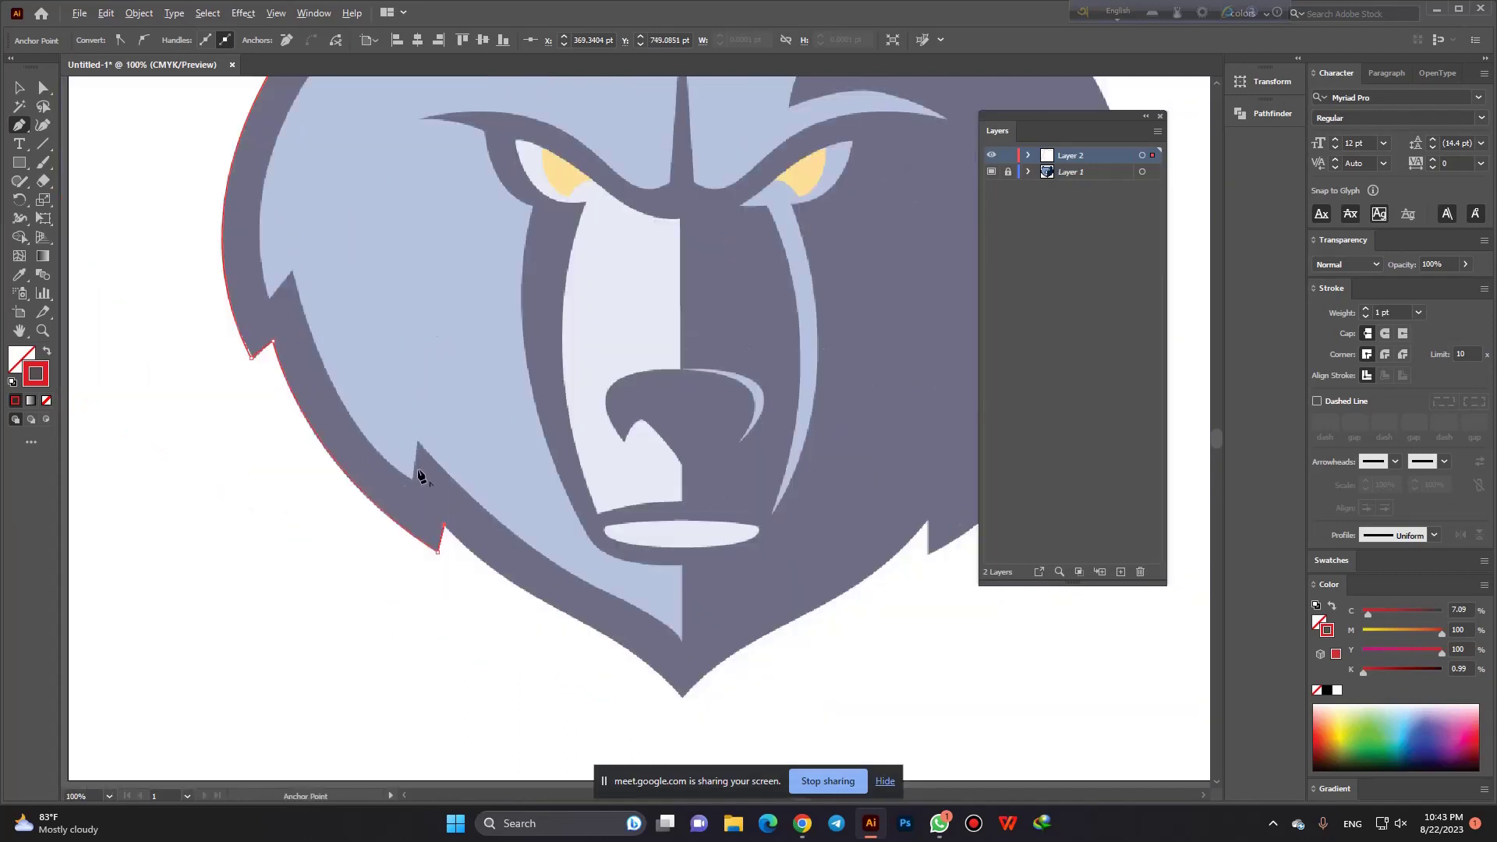
{"action": "scroll", "coordinate": [518, 604], "scroll_direction": "up", "scroll_amount": 1}
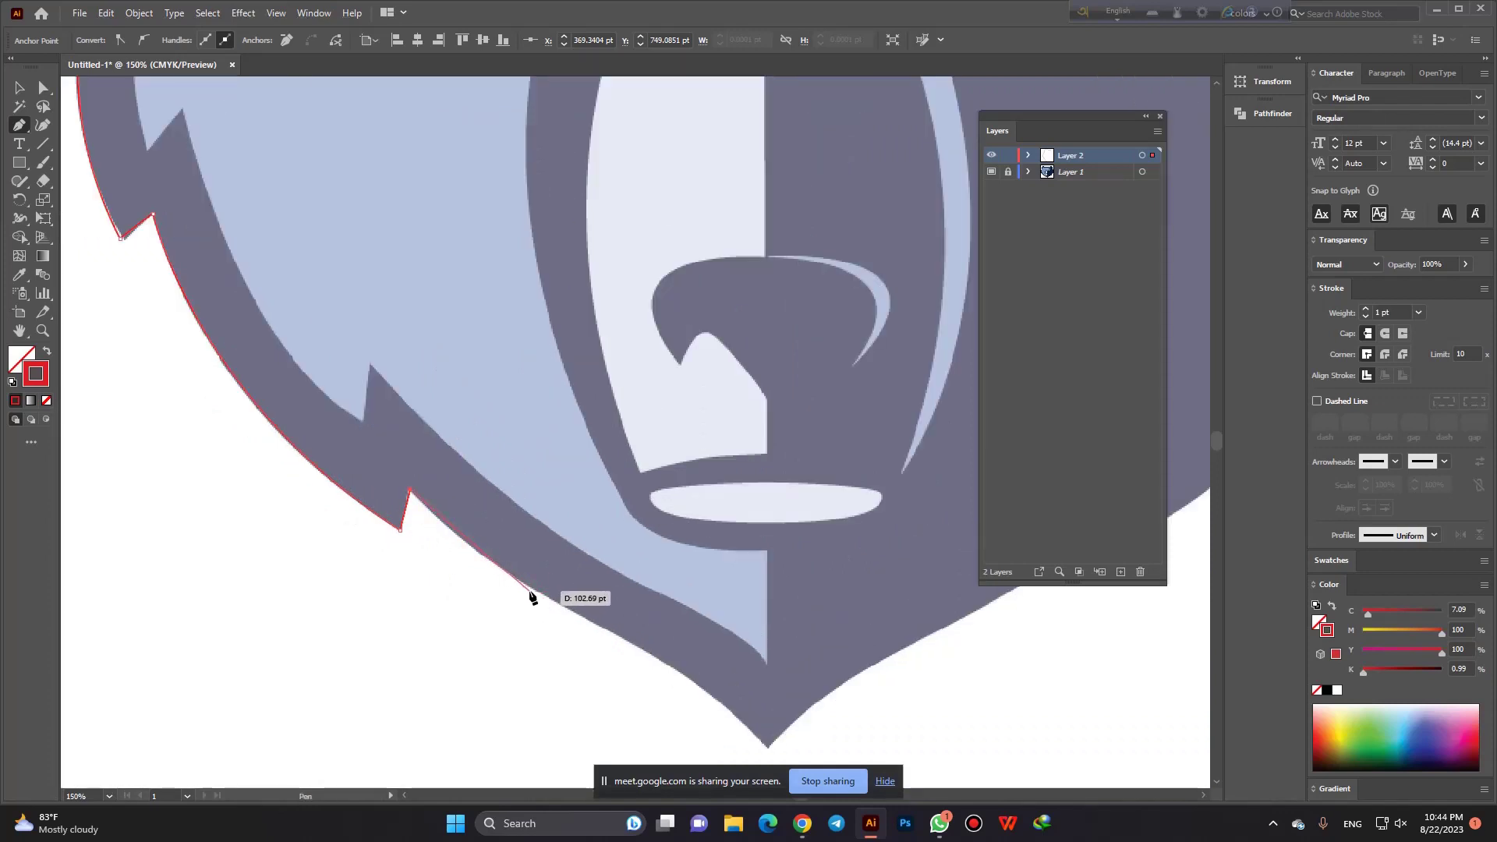
{"action": "left_click_drag", "start_coordinate": [532, 591], "coordinate": [570, 611]}
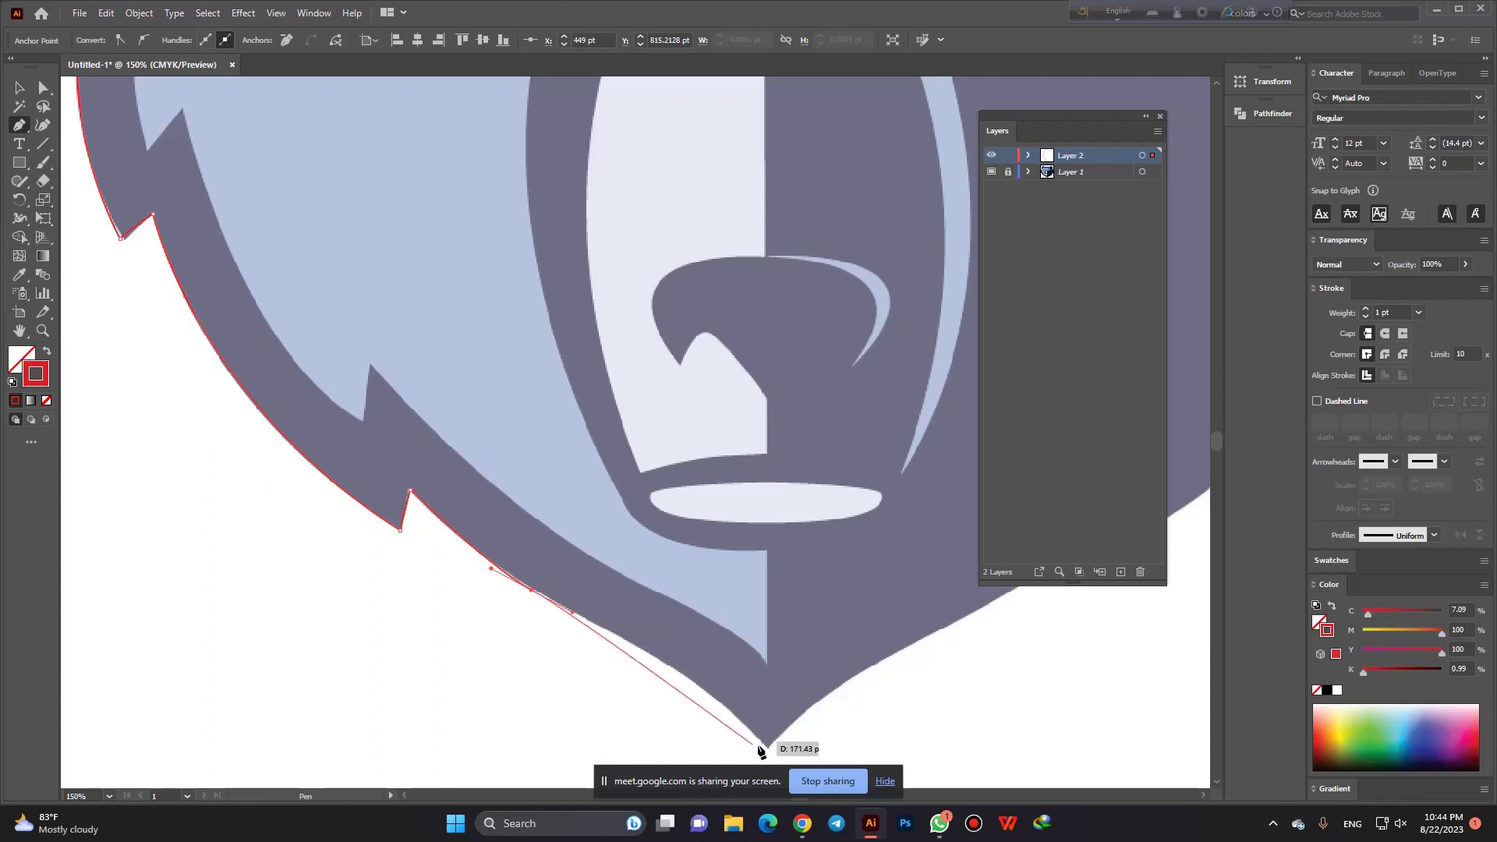
{"action": "scroll", "coordinate": [645, 679], "scroll_direction": "down", "scroll_amount": 3}
{"action": "scroll", "coordinate": [679, 611], "scroll_direction": "up", "scroll_amount": 3}
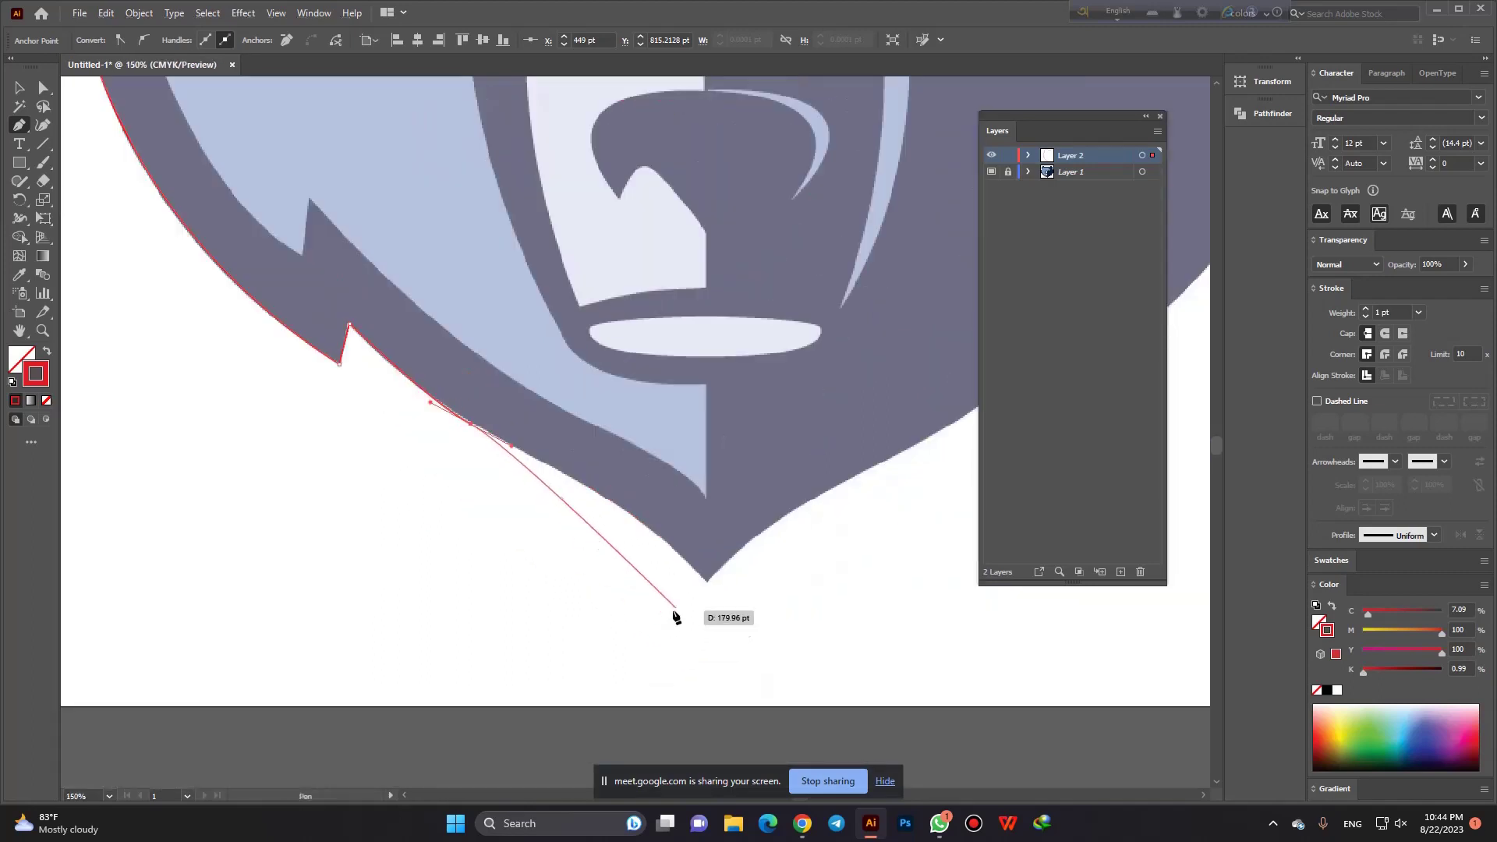
{"action": "left_click_drag", "start_coordinate": [706, 581], "coordinate": [754, 644]}
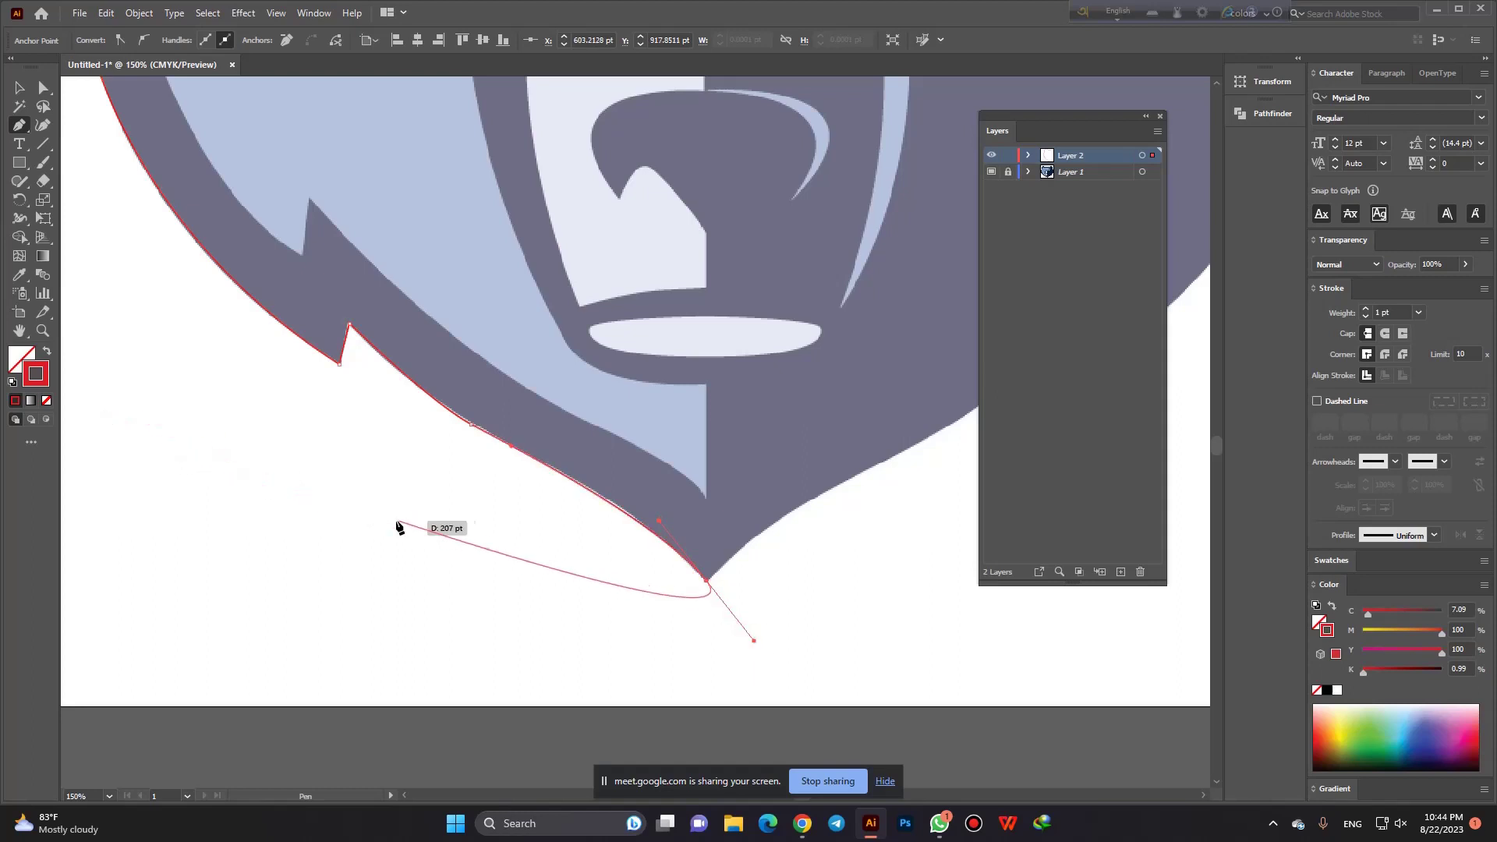
{"action": "scroll", "coordinate": [446, 476], "scroll_direction": "down", "scroll_amount": 2}
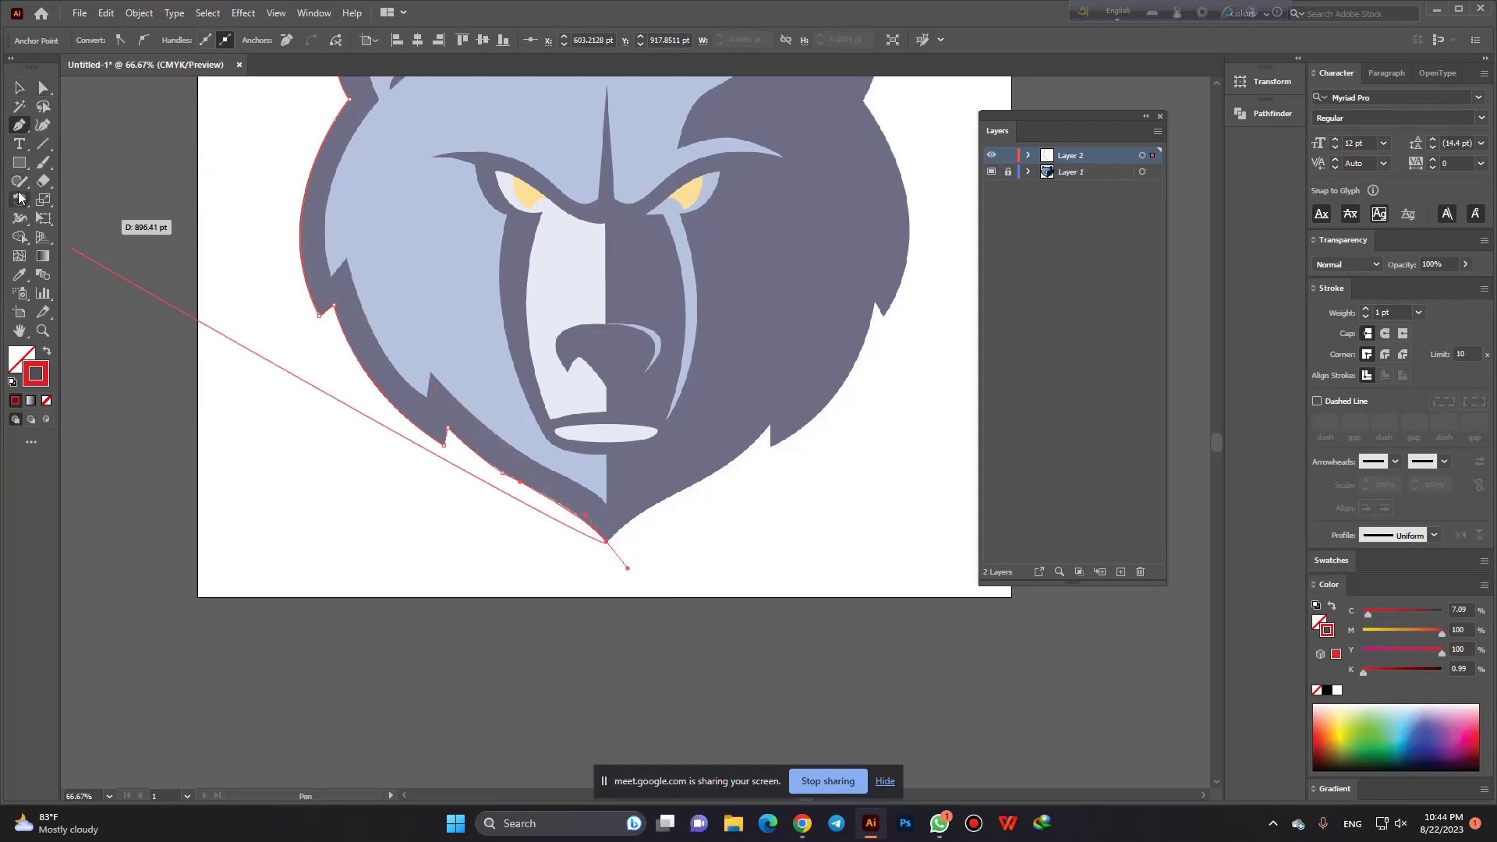
Leave the Pen tool and zoom out to view the whole bear and left-half outline.
{"action": "key", "text": "v"}
{"action": "key", "text": "ctrl+minus"}
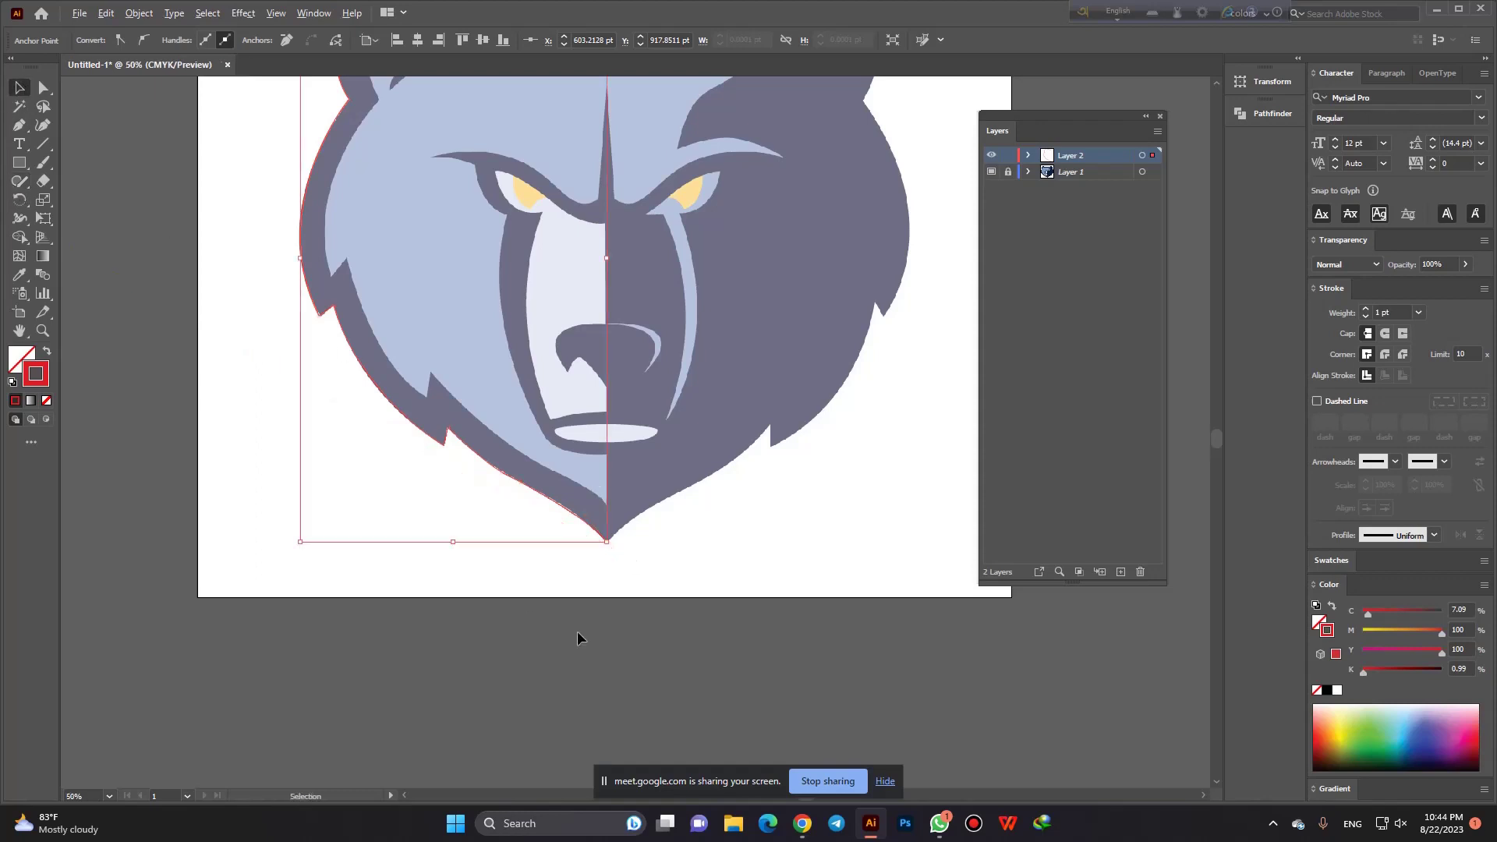
{"action": "key", "text": "ctrl+minus"}
{"action": "scroll", "coordinate": [568, 394], "scroll_direction": "up", "scroll_amount": 1}
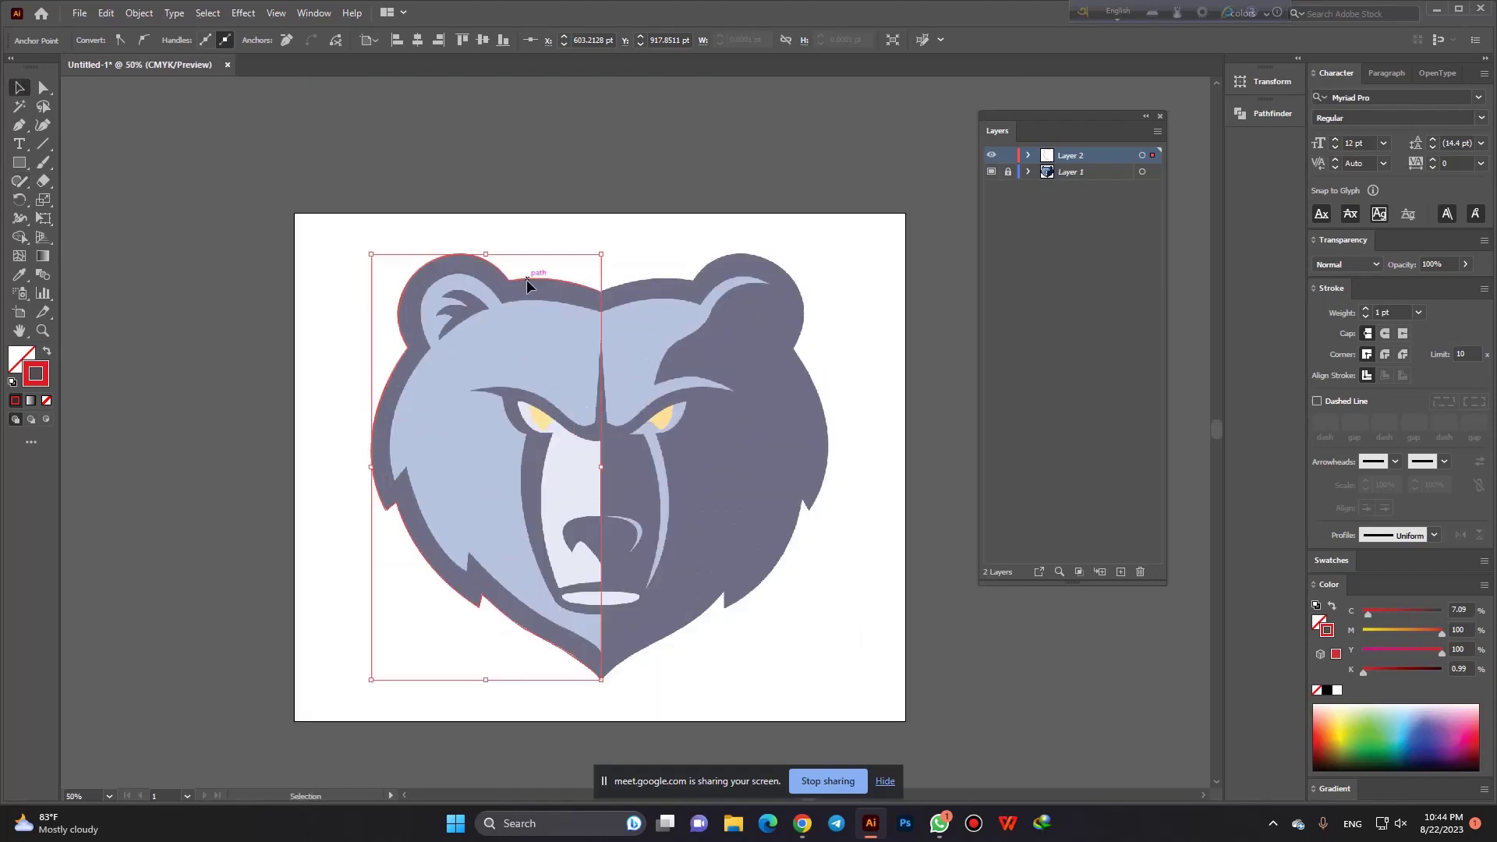
{"action": "scroll", "coordinate": [648, 616], "scroll_direction": "up", "scroll_amount": 1}
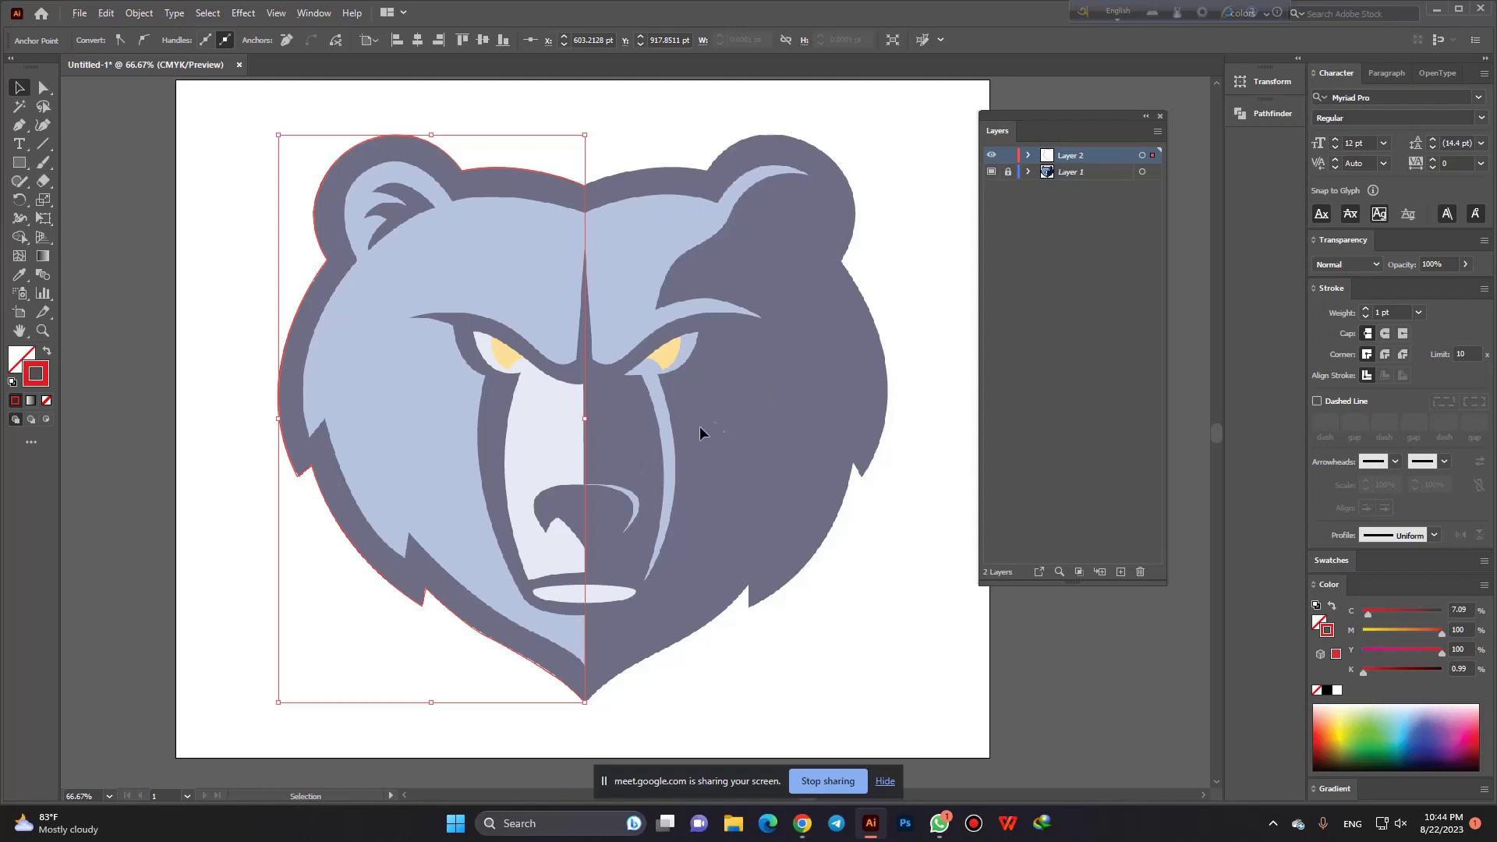
{"action": "scroll", "coordinate": [686, 421], "scroll_direction": "down", "scroll_amount": 1}
{"action": "scroll", "coordinate": [682, 413], "scroll_direction": "up", "scroll_amount": 1}
{"action": "left_click_drag", "start_coordinate": [508, 175], "coordinate": [502, 163]}
{"action": "key", "text": "ctrl+z"}
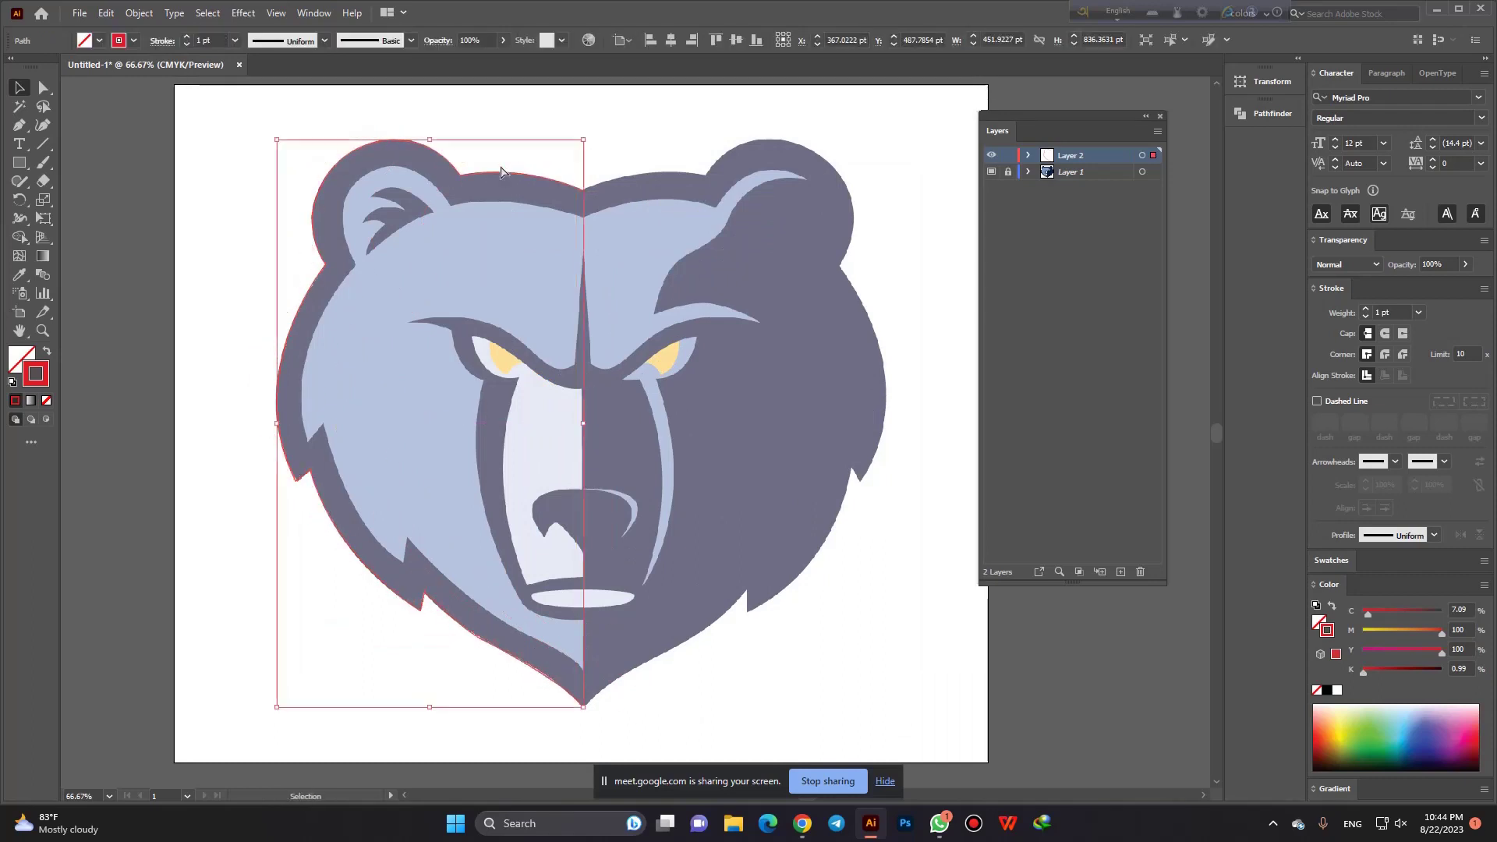
{"action": "left_click", "coordinate": [516, 167]}
Reflect a vertical copy of the outline and place it over the bear's right half.
{"action": "right_click", "coordinate": [523, 170]}
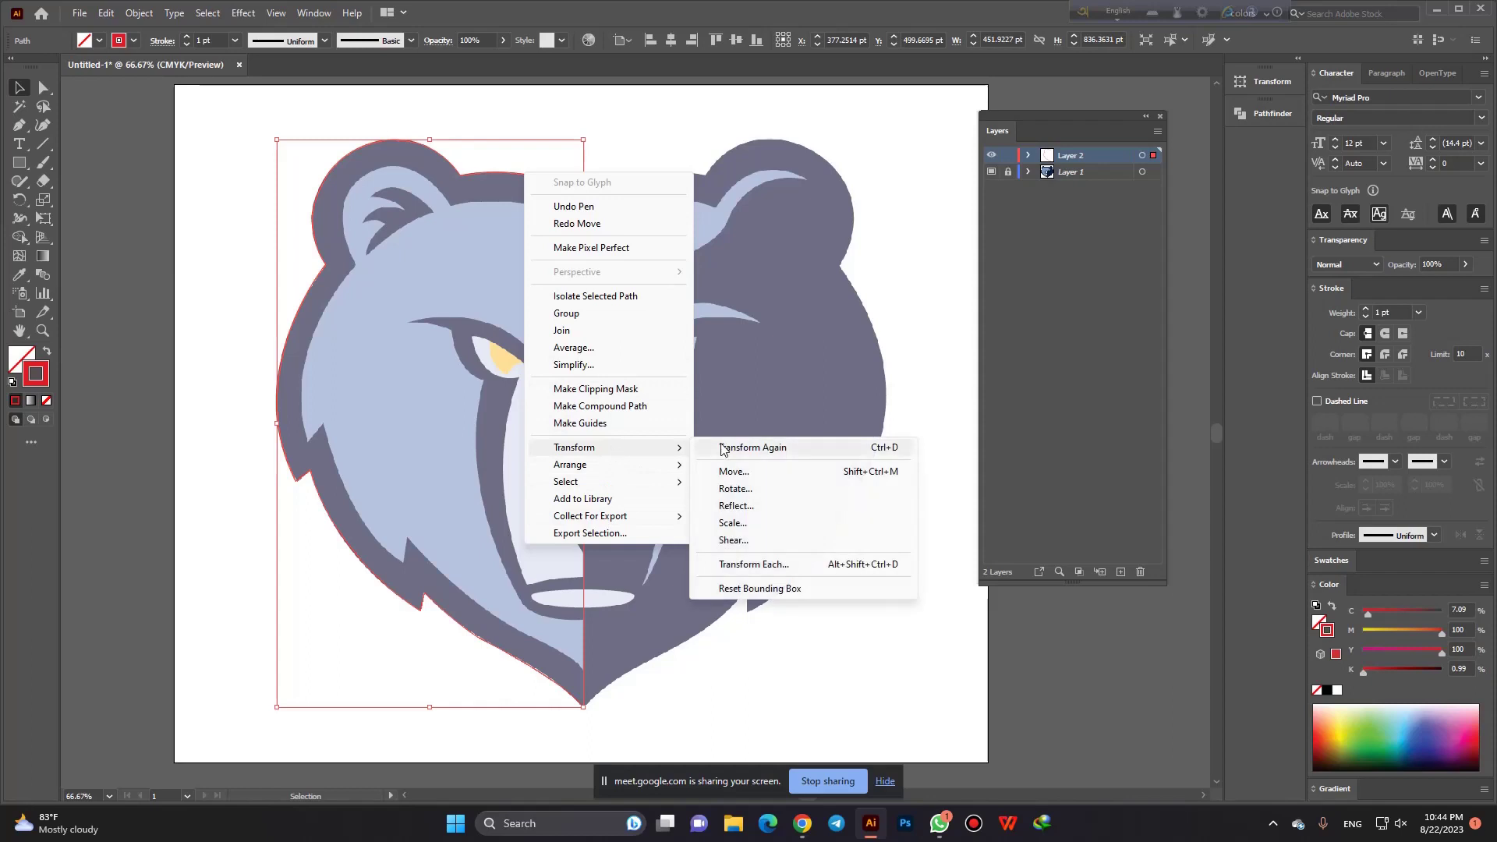
{"action": "mouse_move", "coordinate": [574, 447]}
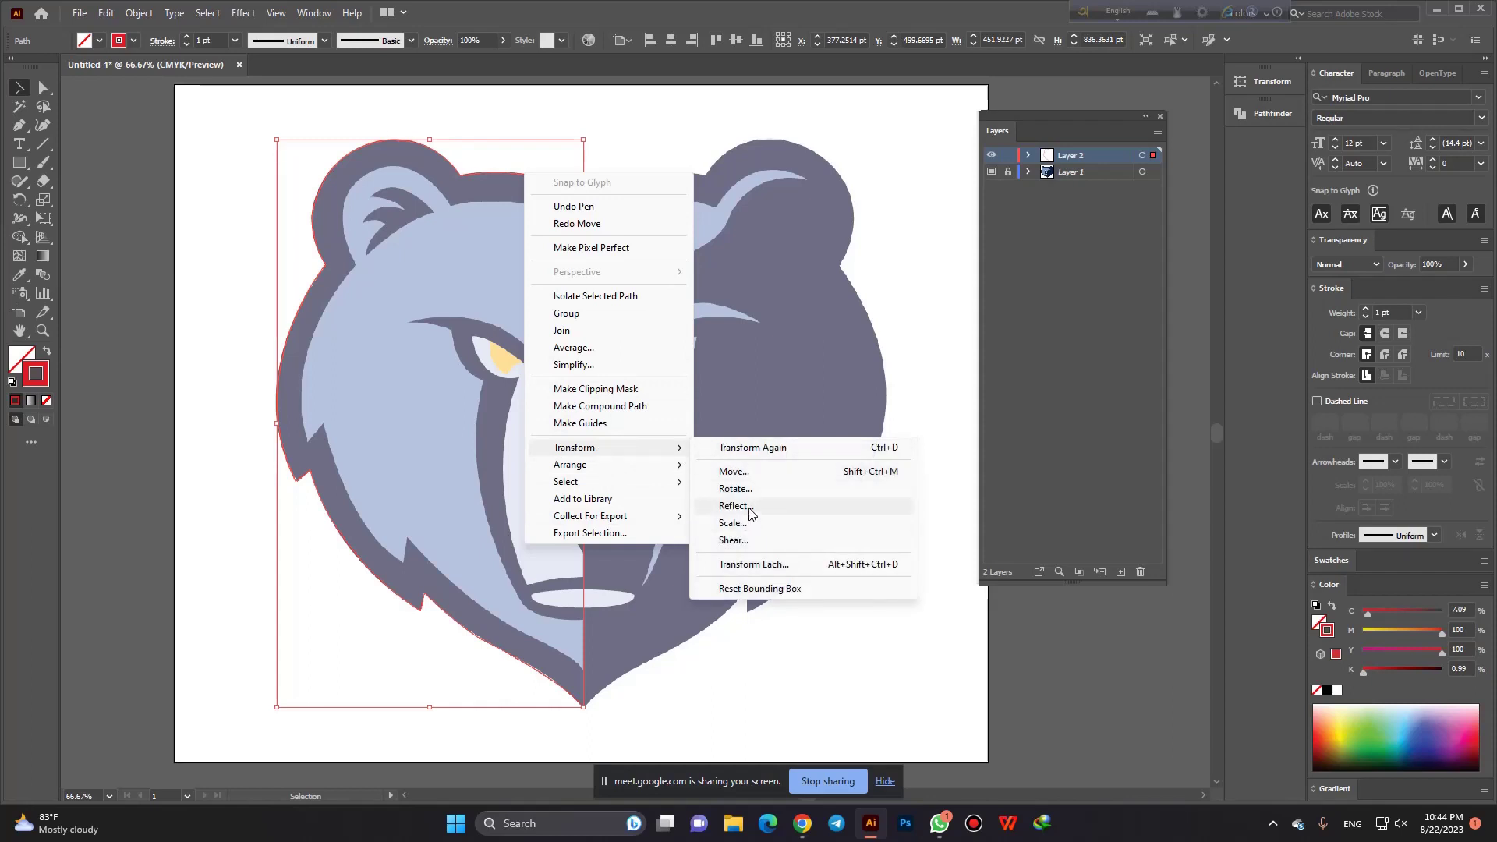
{"action": "left_click", "coordinate": [738, 506]}
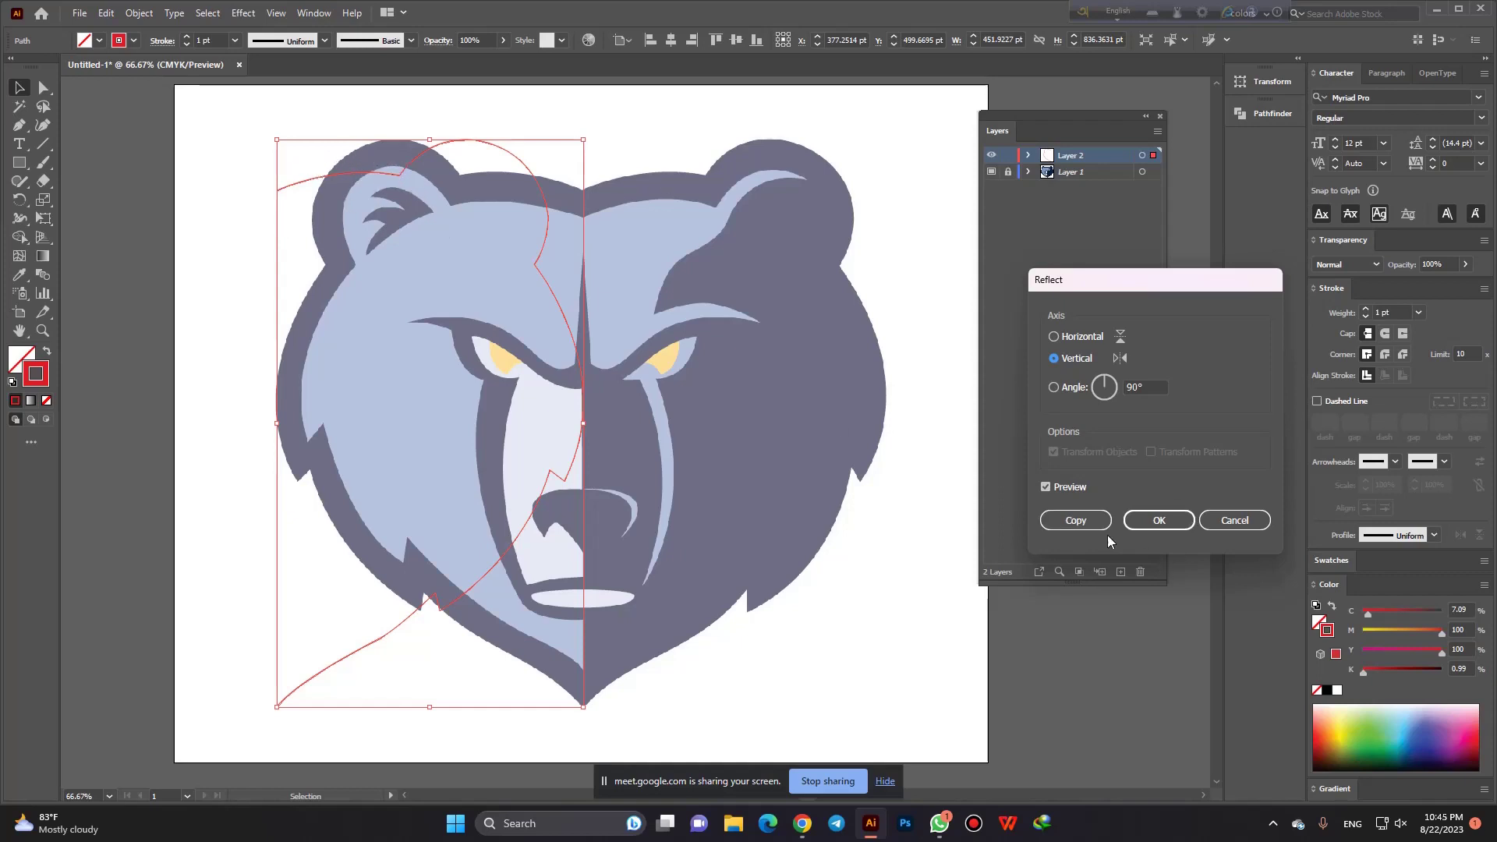
{"action": "left_click", "coordinate": [1081, 523]}
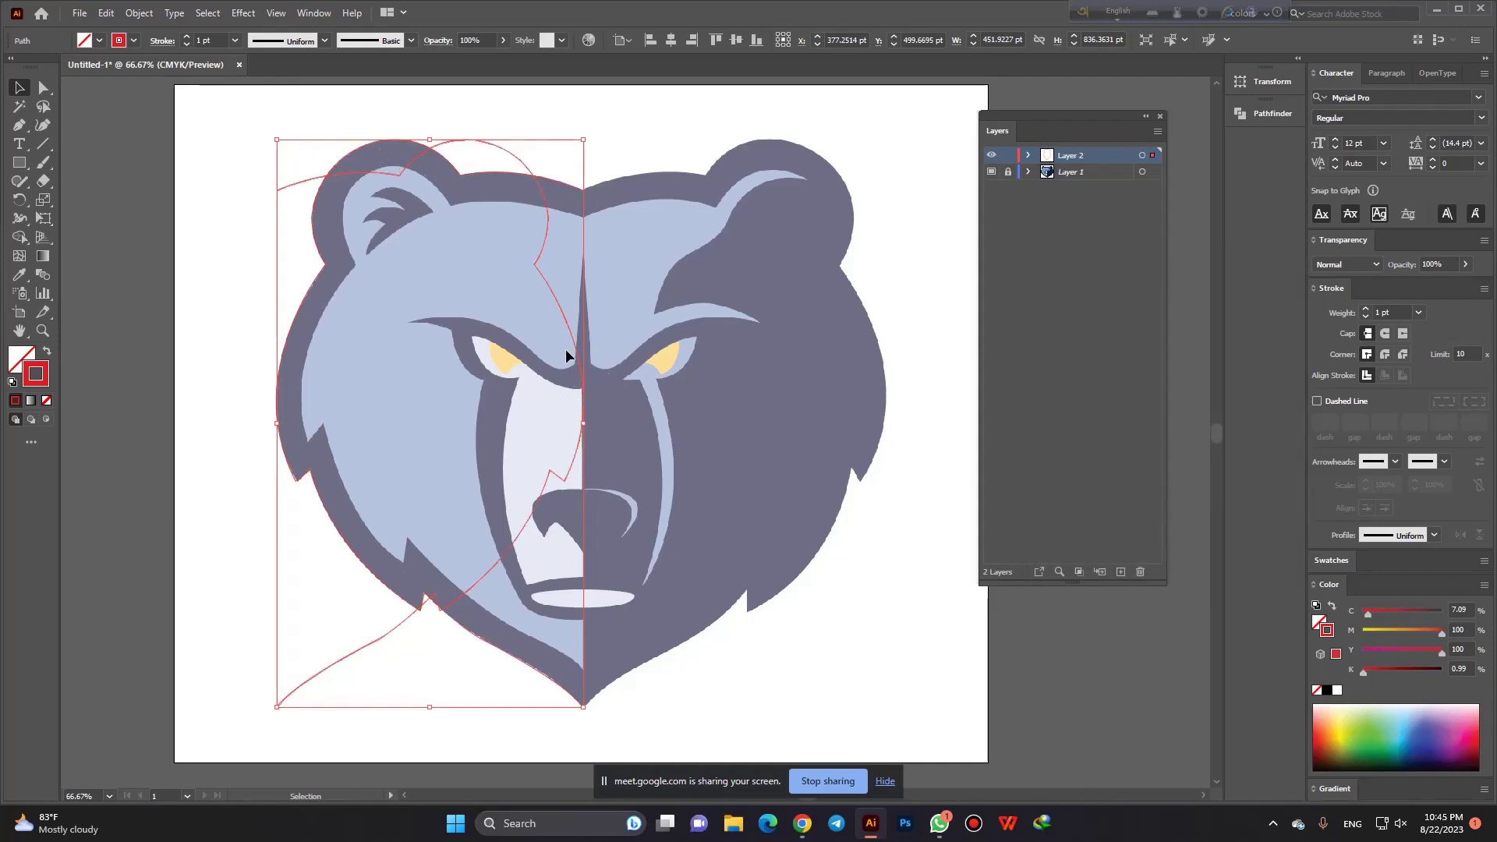
{"action": "mouse_move", "coordinate": [563, 339]}
{"action": "left_mouse_down"}
{"action": "mouse_move", "coordinate": [873, 353]}
{"action": "mouse_move", "coordinate": [889, 233]}
{"action": "left_mouse_up"}
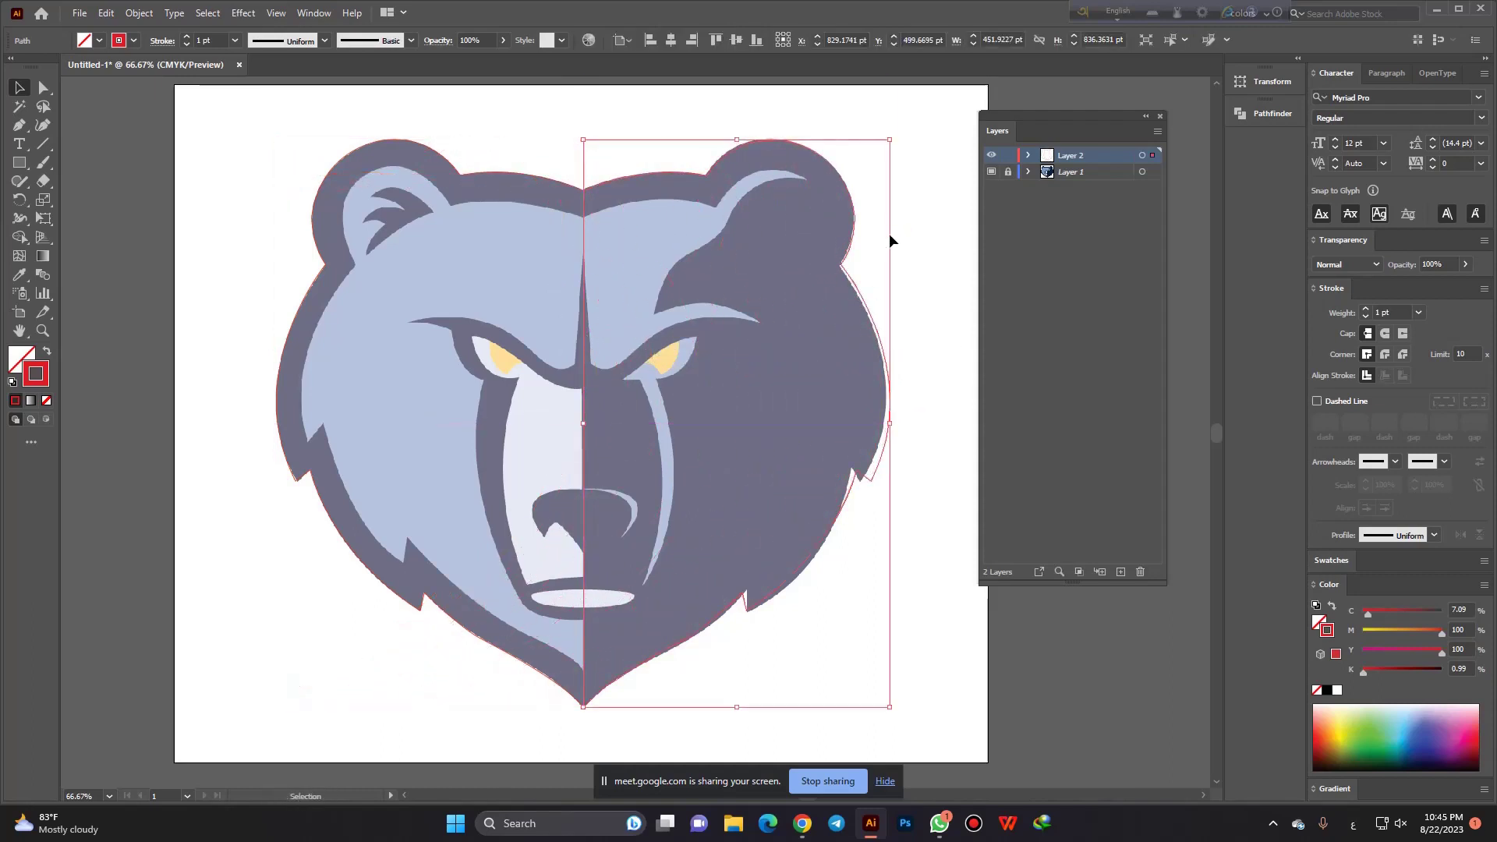
{"action": "left_click", "coordinate": [889, 232]}
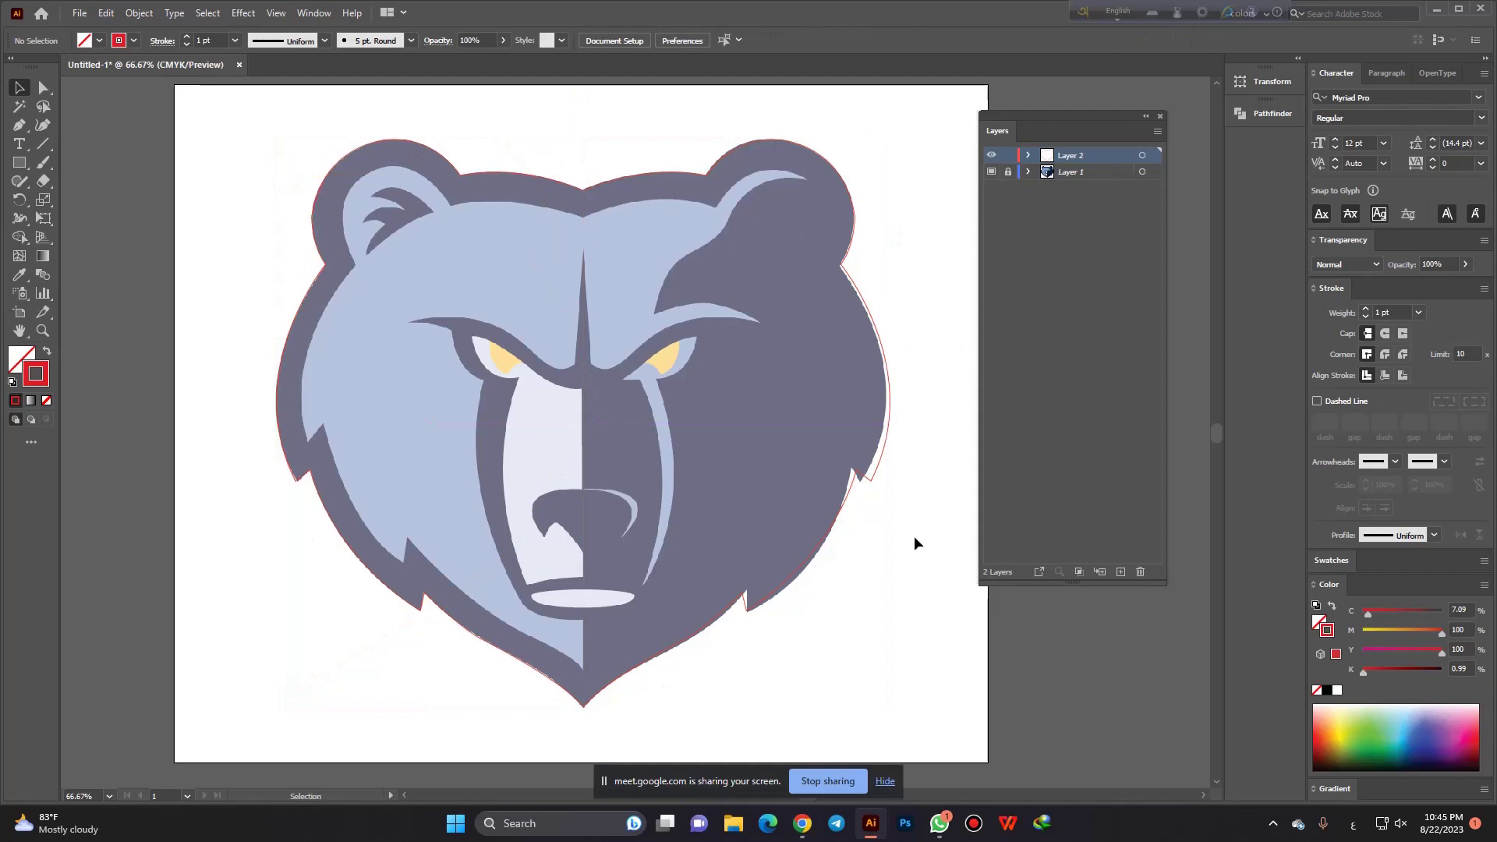
{"action": "scroll", "coordinate": [587, 174], "scroll_direction": "up", "scroll_amount": 1}
{"action": "scroll", "coordinate": [523, 195], "scroll_direction": "down", "scroll_amount": 1}
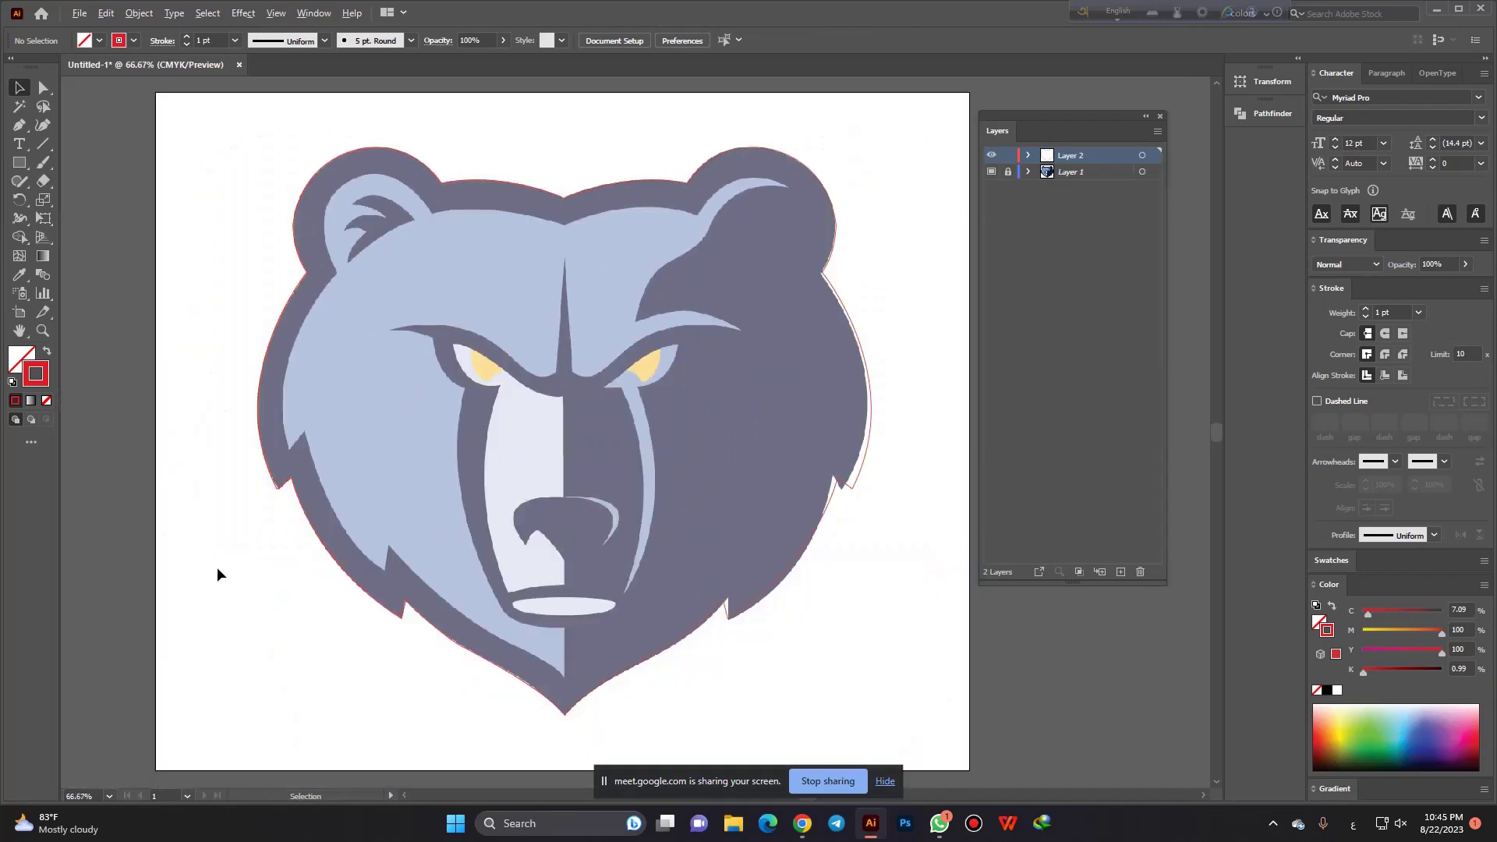
{"action": "scroll", "coordinate": [217, 574], "scroll_direction": "up", "scroll_amount": 2}
Move the top anchor at the left fur notch so it fits the head edge.
{"action": "left_click", "coordinate": [50, 92]}
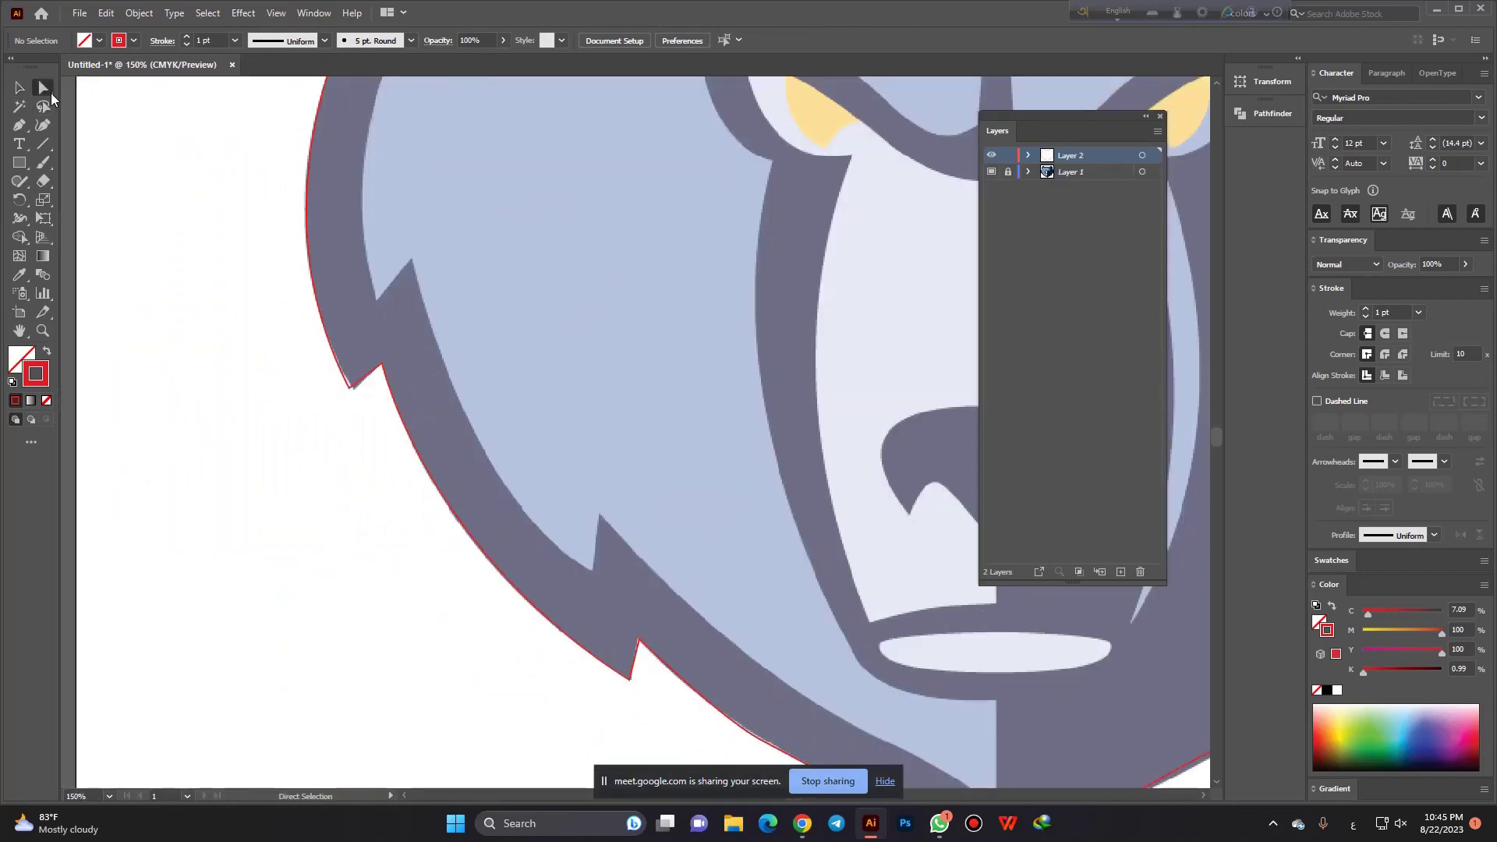
{"action": "mouse_move", "coordinate": [306, 341]}
{"action": "left_mouse_down"}
{"action": "mouse_move", "coordinate": [357, 401]}
{"action": "mouse_move", "coordinate": [363, 382]}
{"action": "left_mouse_up"}
{"action": "scroll", "coordinate": [349, 398], "scroll_direction": "up", "scroll_amount": 3}
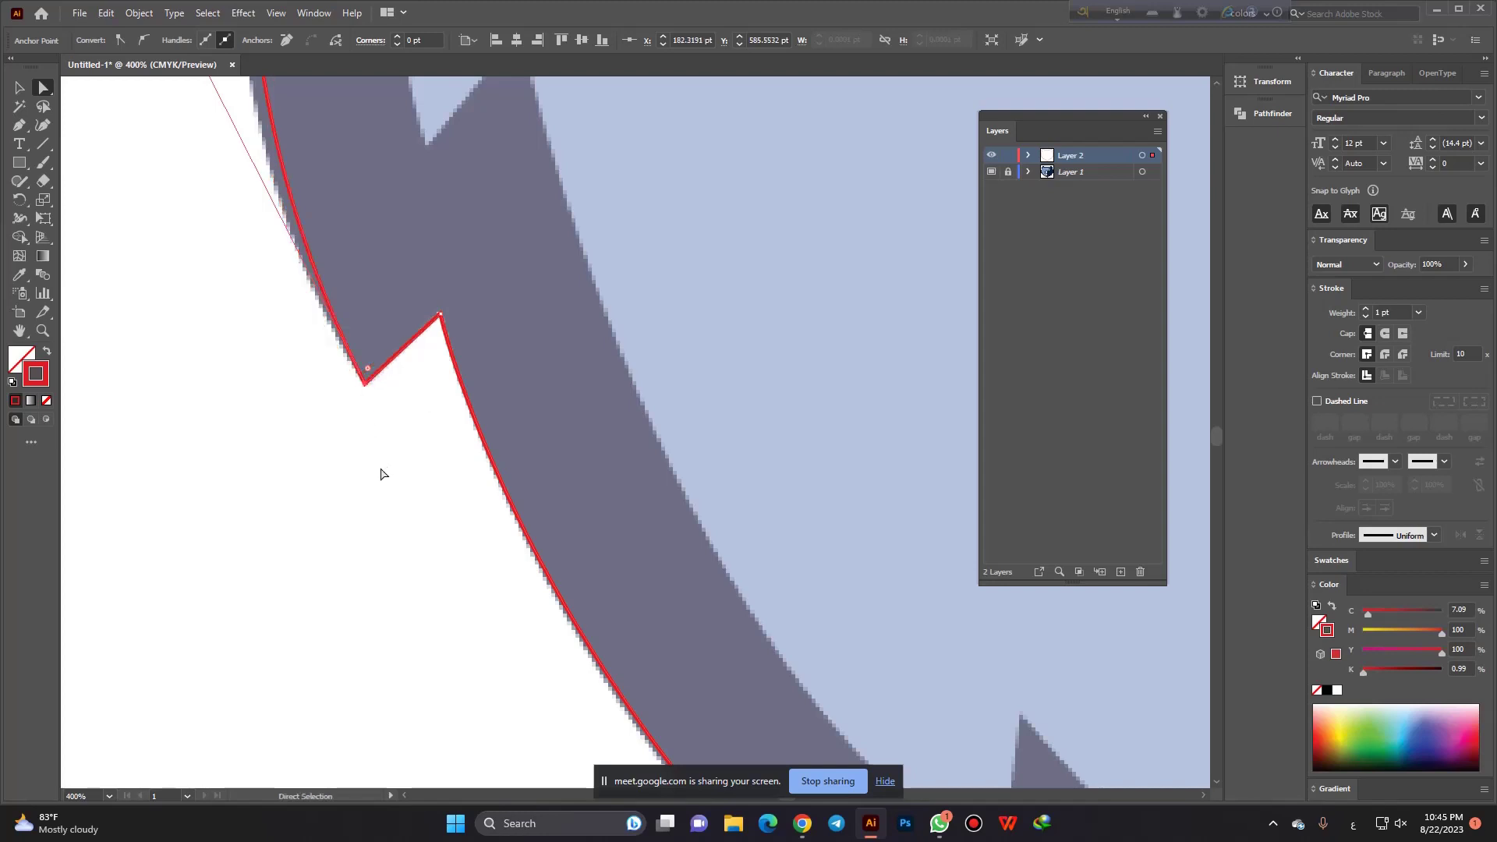
{"action": "scroll", "coordinate": [381, 471], "scroll_direction": "down", "scroll_amount": 3}
{"action": "scroll", "coordinate": [338, 424], "scroll_direction": "down", "scroll_amount": 3}
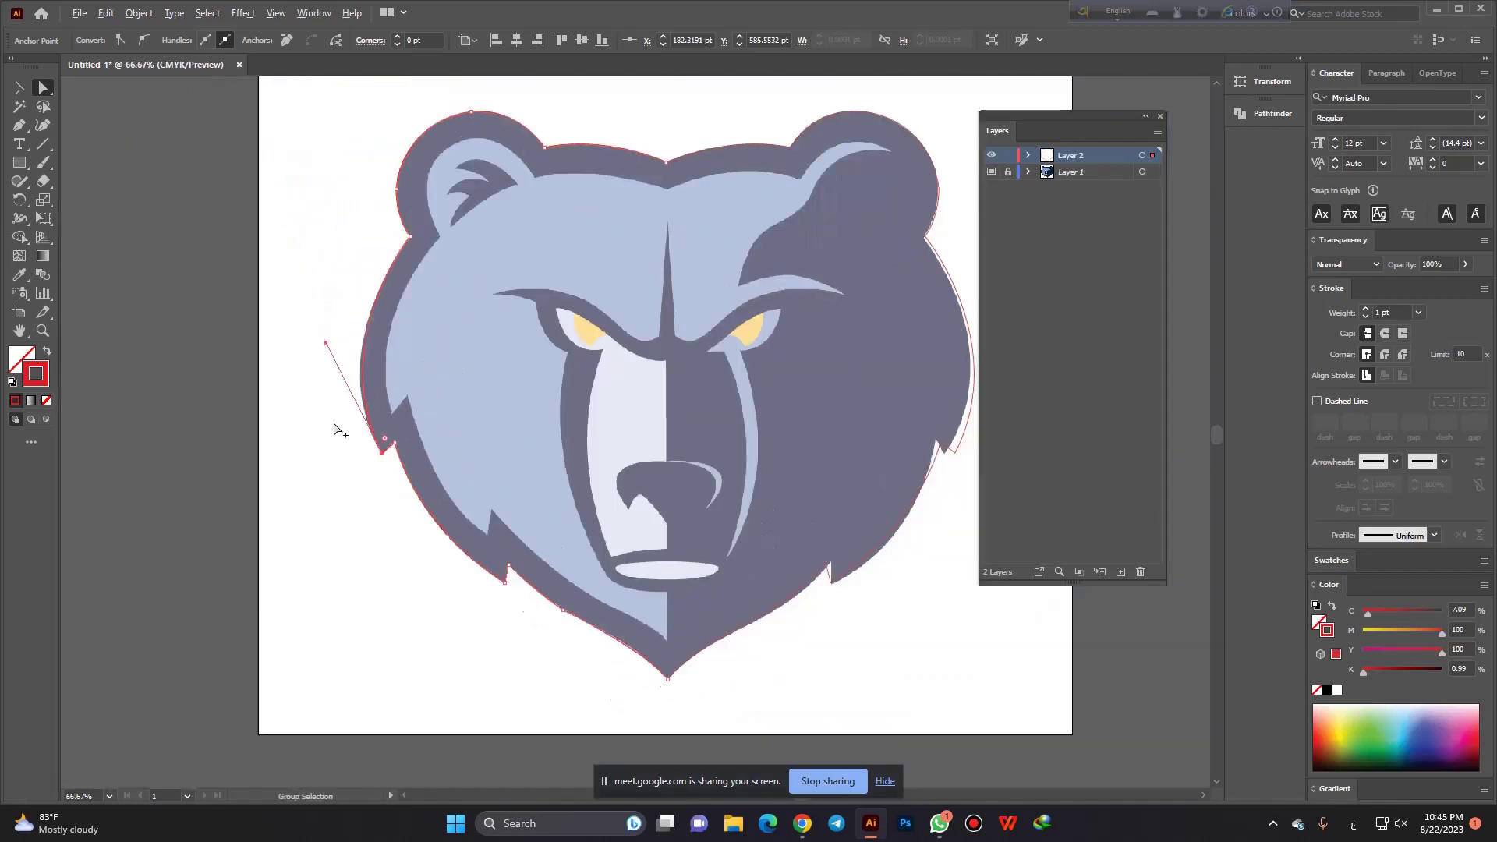
{"action": "scroll", "coordinate": [324, 341], "scroll_direction": "up", "scroll_amount": 2}
{"action": "scroll", "coordinate": [328, 341], "scroll_direction": "up", "scroll_amount": 1}
{"action": "left_click_drag", "start_coordinate": [327, 337], "coordinate": [313, 326]}
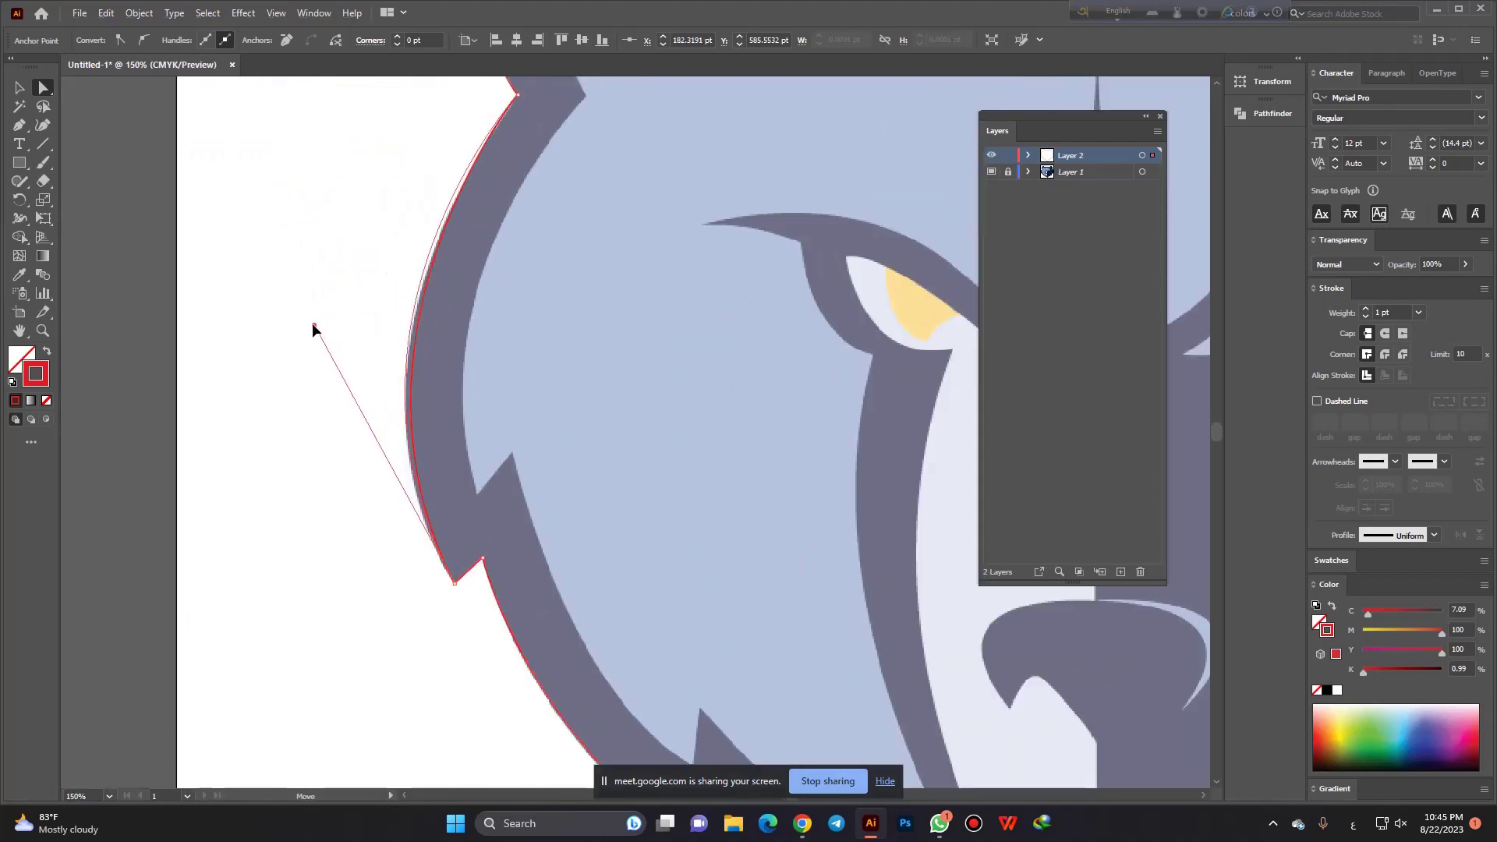
{"action": "left_click", "coordinate": [249, 385]}
Adjust an anchor's curve on the upper outline to hug the head edge.
{"action": "scroll", "coordinate": [238, 376], "scroll_direction": "down", "scroll_amount": 1}
{"action": "scroll", "coordinate": [241, 368], "scroll_direction": "down", "scroll_amount": 1}
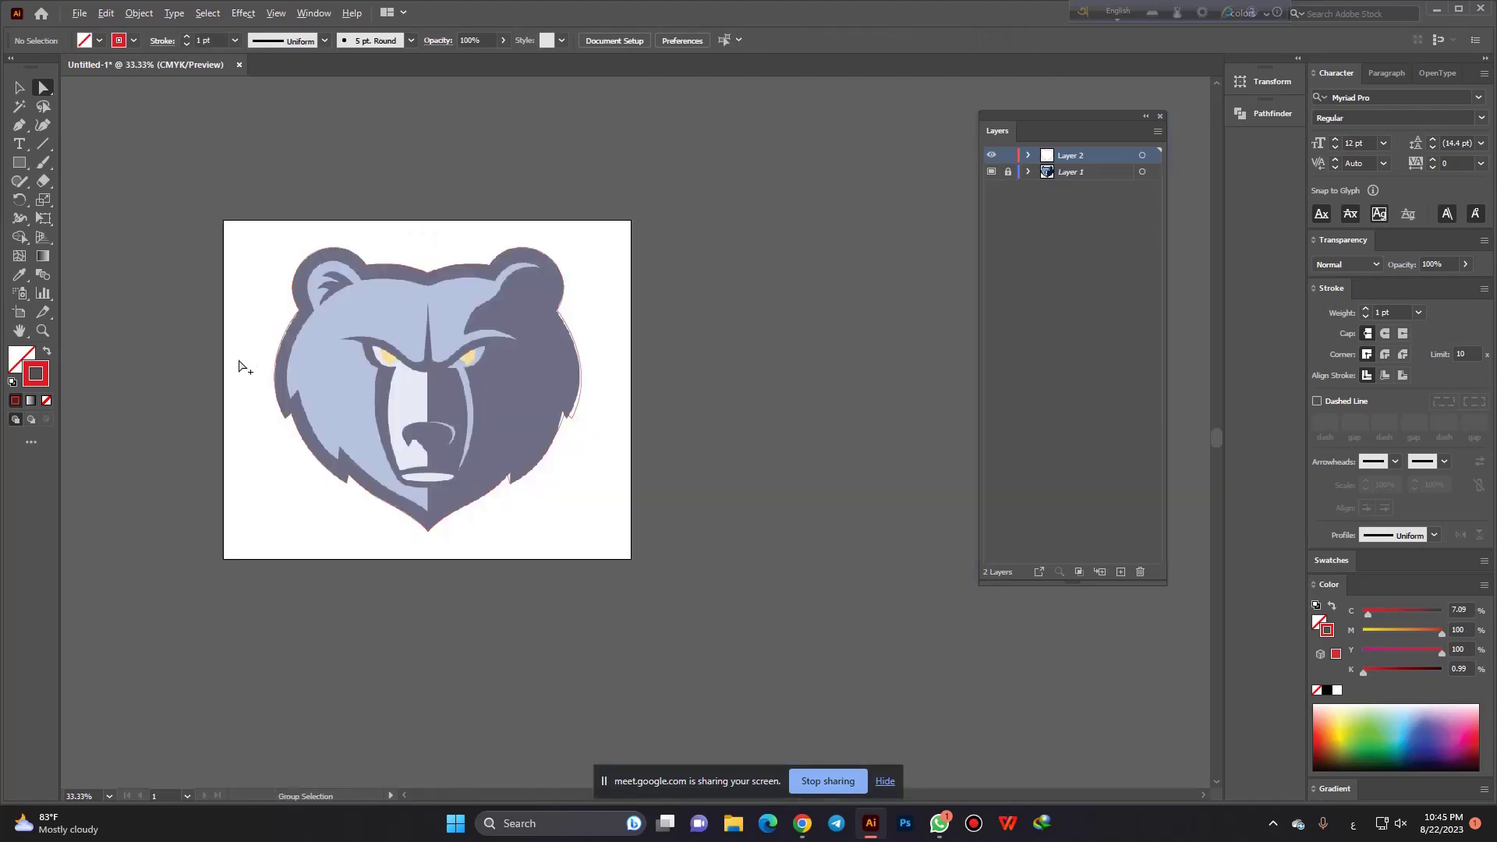
{"action": "scroll", "coordinate": [266, 331], "scroll_direction": "up", "scroll_amount": 2}
{"action": "scroll", "coordinate": [351, 280], "scroll_direction": "up", "scroll_amount": 1}
{"action": "scroll", "coordinate": [384, 254], "scroll_direction": "up", "scroll_amount": 1}
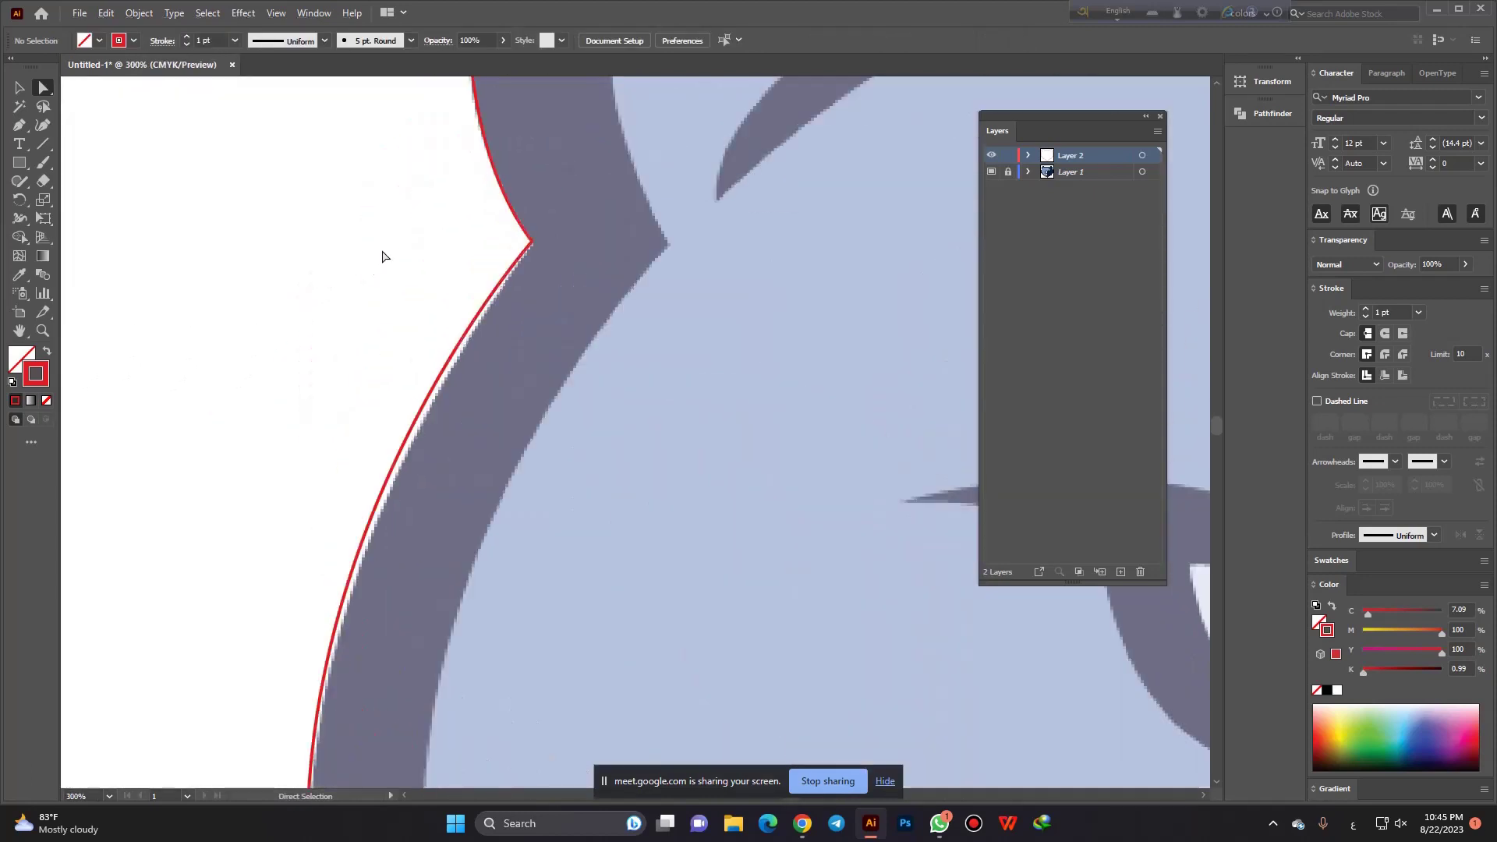
{"action": "left_click_drag", "start_coordinate": [398, 222], "coordinate": [562, 276]}
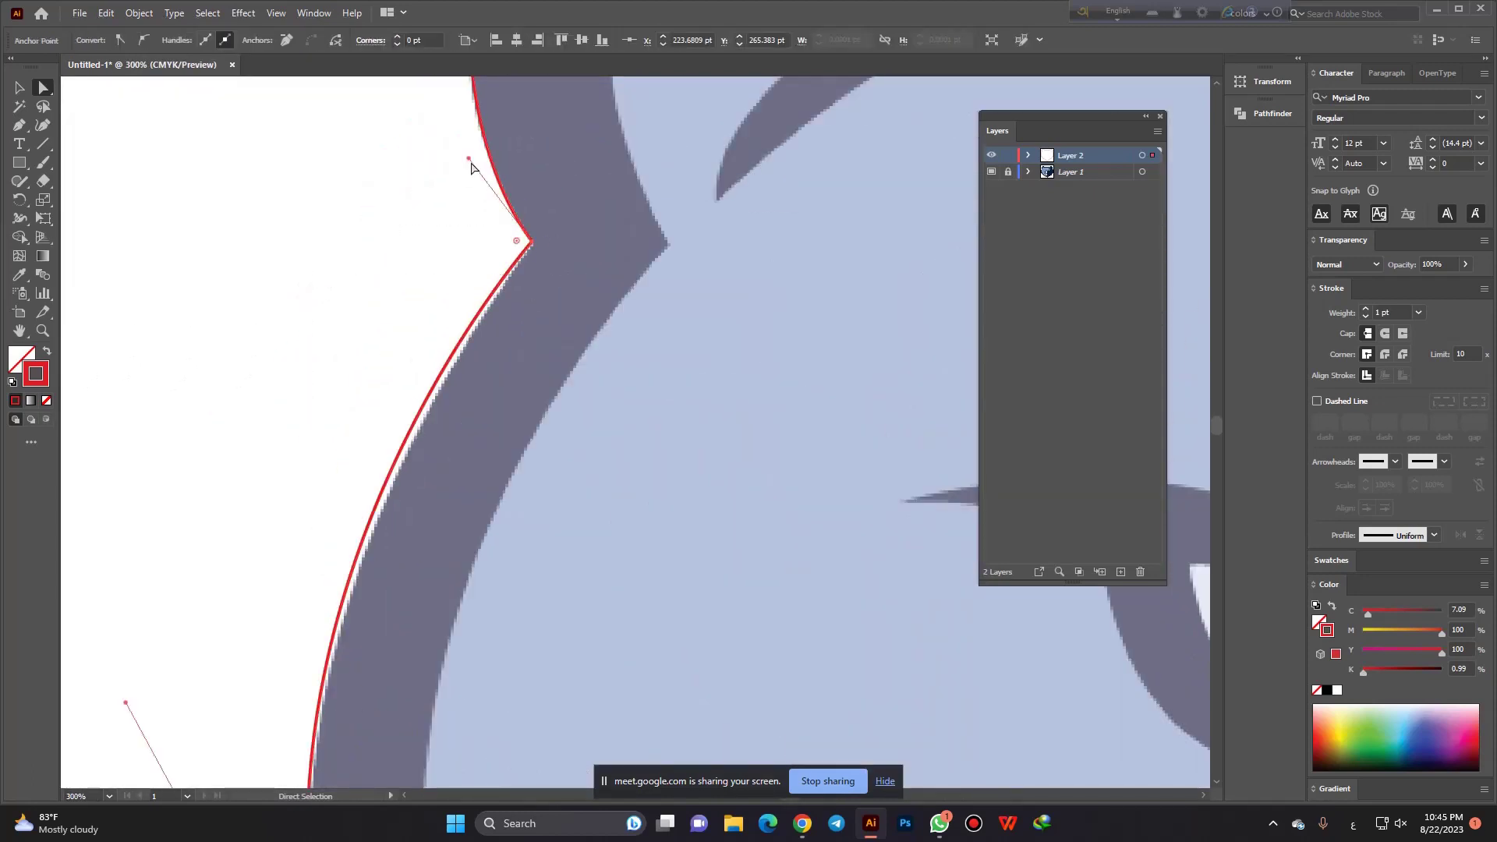
{"action": "left_click_drag", "start_coordinate": [468, 158], "coordinate": [477, 201]}
Drag the left-cheek direction handle so the curve follows the jagged fur edge, then deselect.
{"action": "scroll", "coordinate": [468, 234], "scroll_direction": "down", "scroll_amount": 2}
{"action": "scroll", "coordinate": [460, 288], "scroll_direction": "up", "scroll_amount": 1}
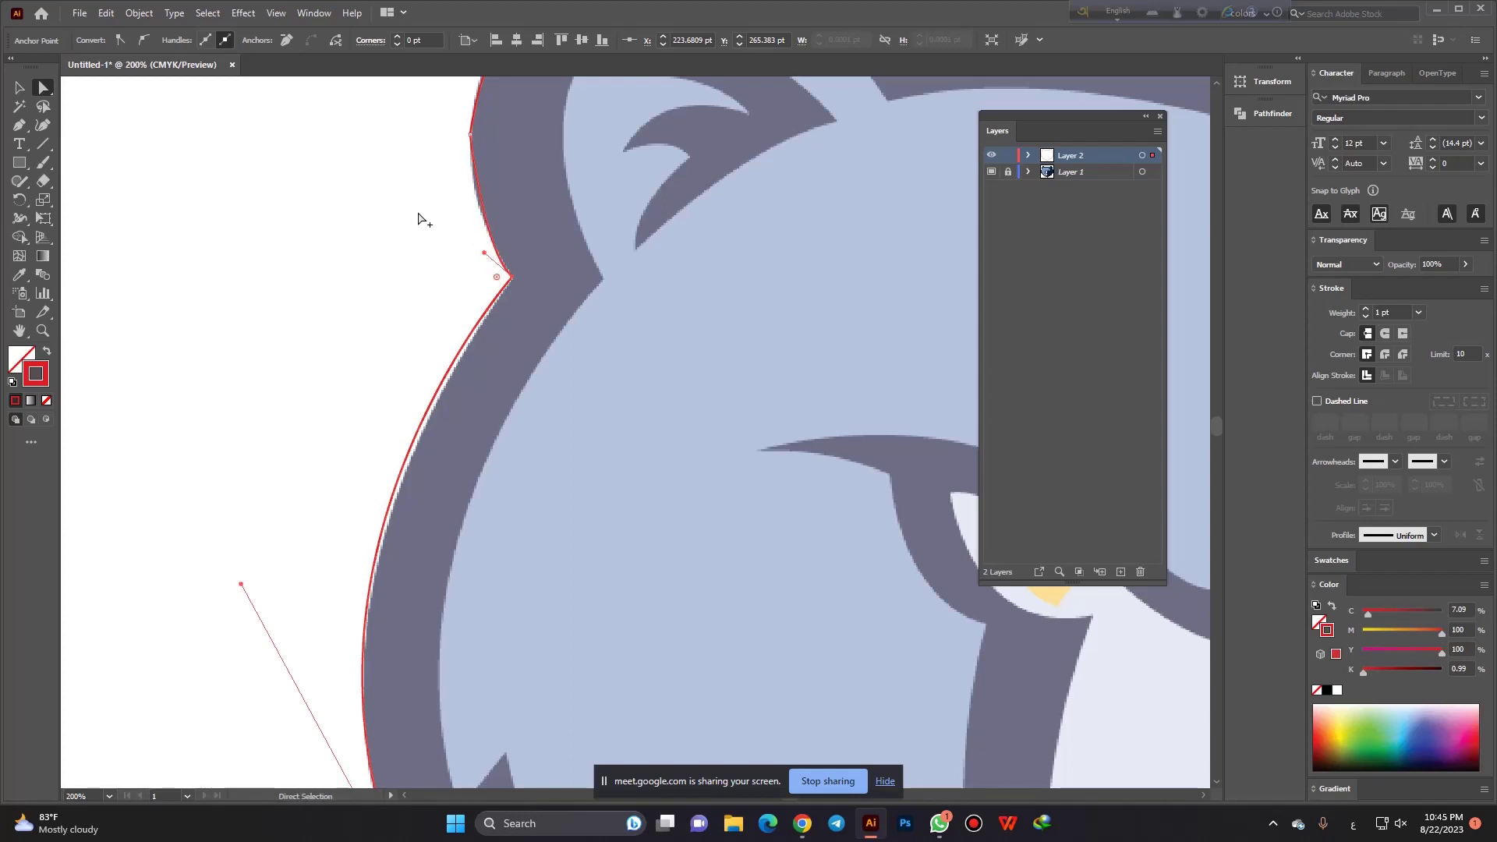
{"action": "scroll", "coordinate": [431, 217], "scroll_direction": "down", "scroll_amount": 2}
{"action": "scroll", "coordinate": [382, 500], "scroll_direction": "up", "scroll_amount": 1}
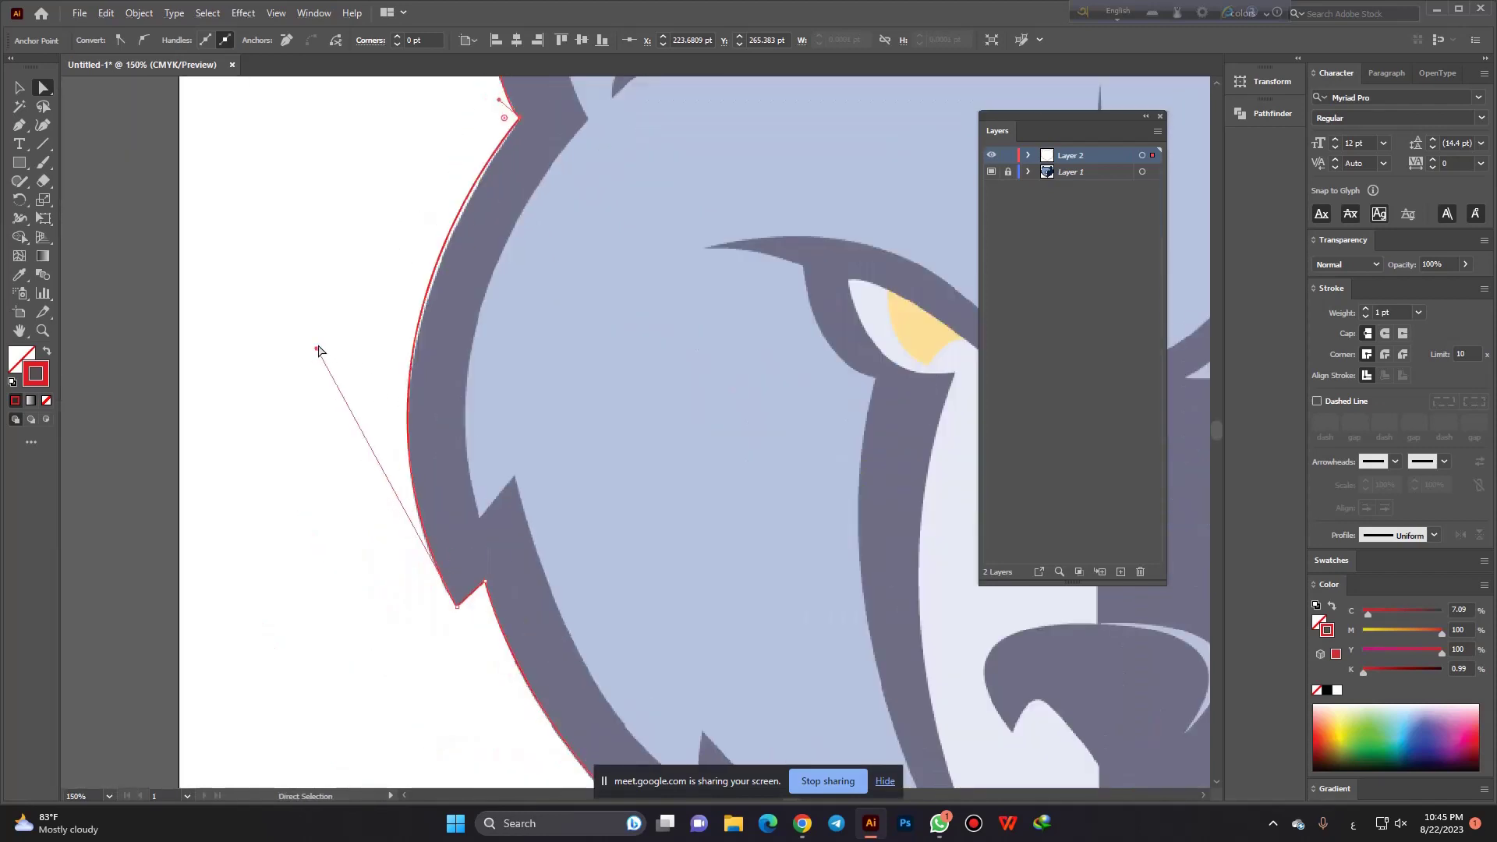
{"action": "mouse_move", "coordinate": [317, 350]}
{"action": "left_mouse_down"}
{"action": "mouse_move", "coordinate": [331, 344]}
{"action": "mouse_move", "coordinate": [323, 364]}
{"action": "left_mouse_up"}
{"action": "left_click_drag", "start_coordinate": [323, 364], "coordinate": [322, 364]}
{"action": "left_click", "coordinate": [295, 387]}
{"action": "scroll", "coordinate": [383, 357], "scroll_direction": "down", "scroll_amount": 3}
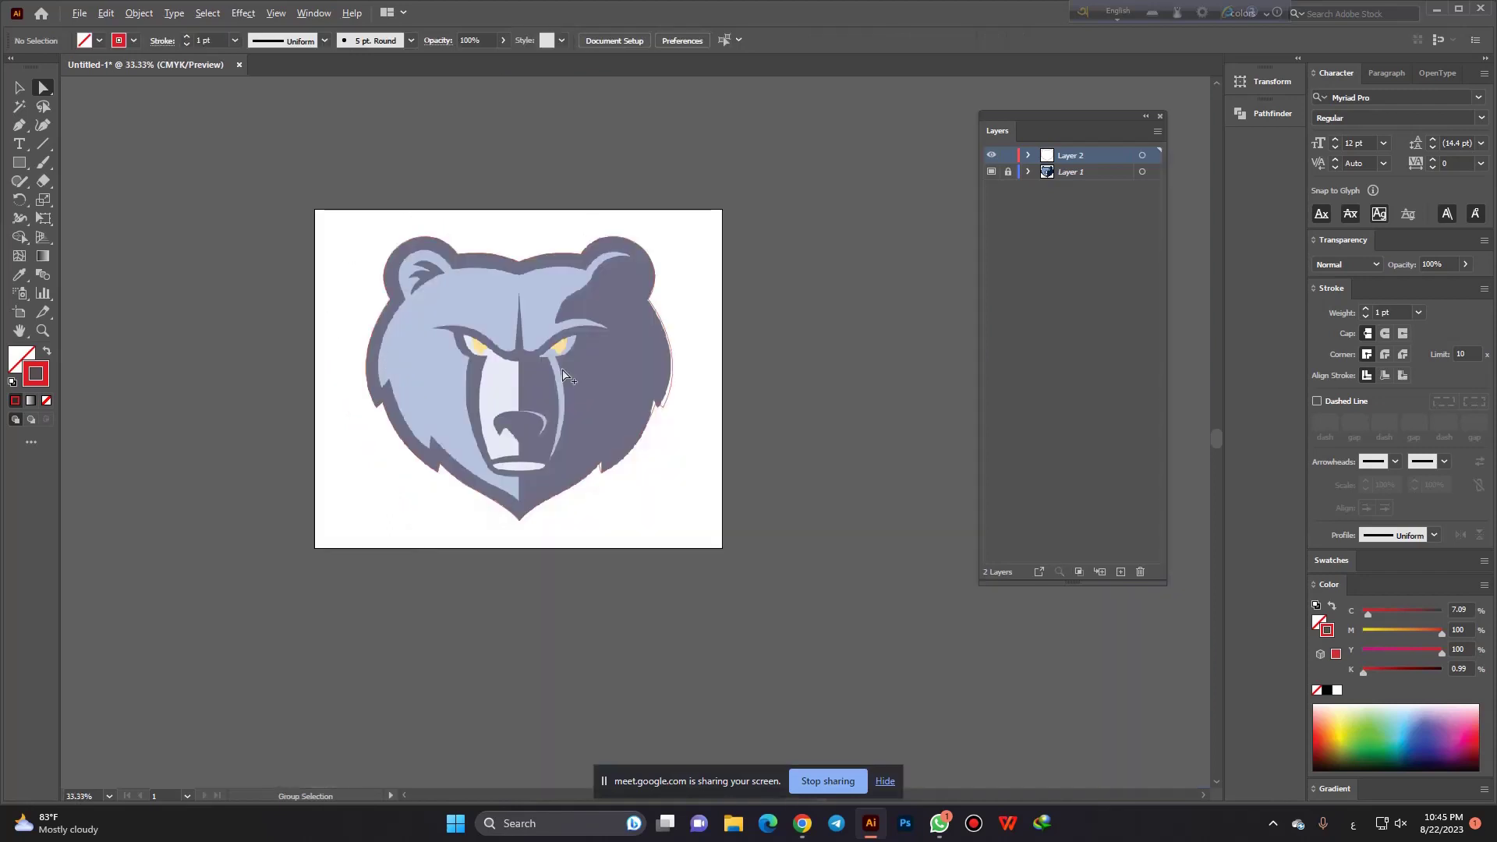
{"action": "scroll", "coordinate": [657, 378], "scroll_direction": "up", "scroll_amount": 4}
{"action": "scroll", "coordinate": [484, 510], "scroll_direction": "down", "scroll_amount": 2}
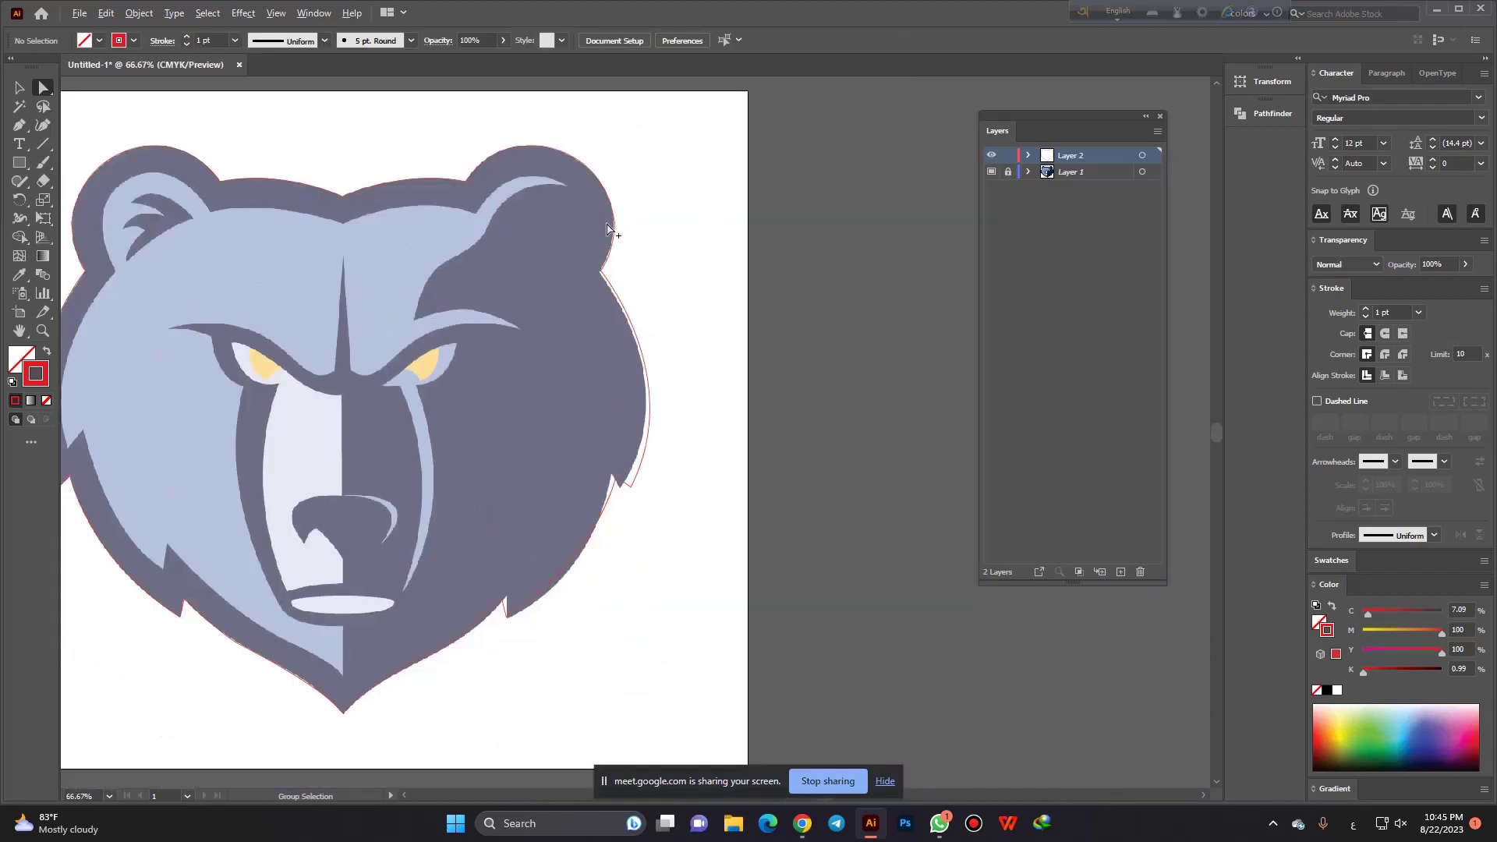
{"action": "scroll", "coordinate": [611, 227], "scroll_direction": "up", "scroll_amount": 3}
{"action": "scroll", "coordinate": [702, 436], "scroll_direction": "down", "scroll_amount": 1}
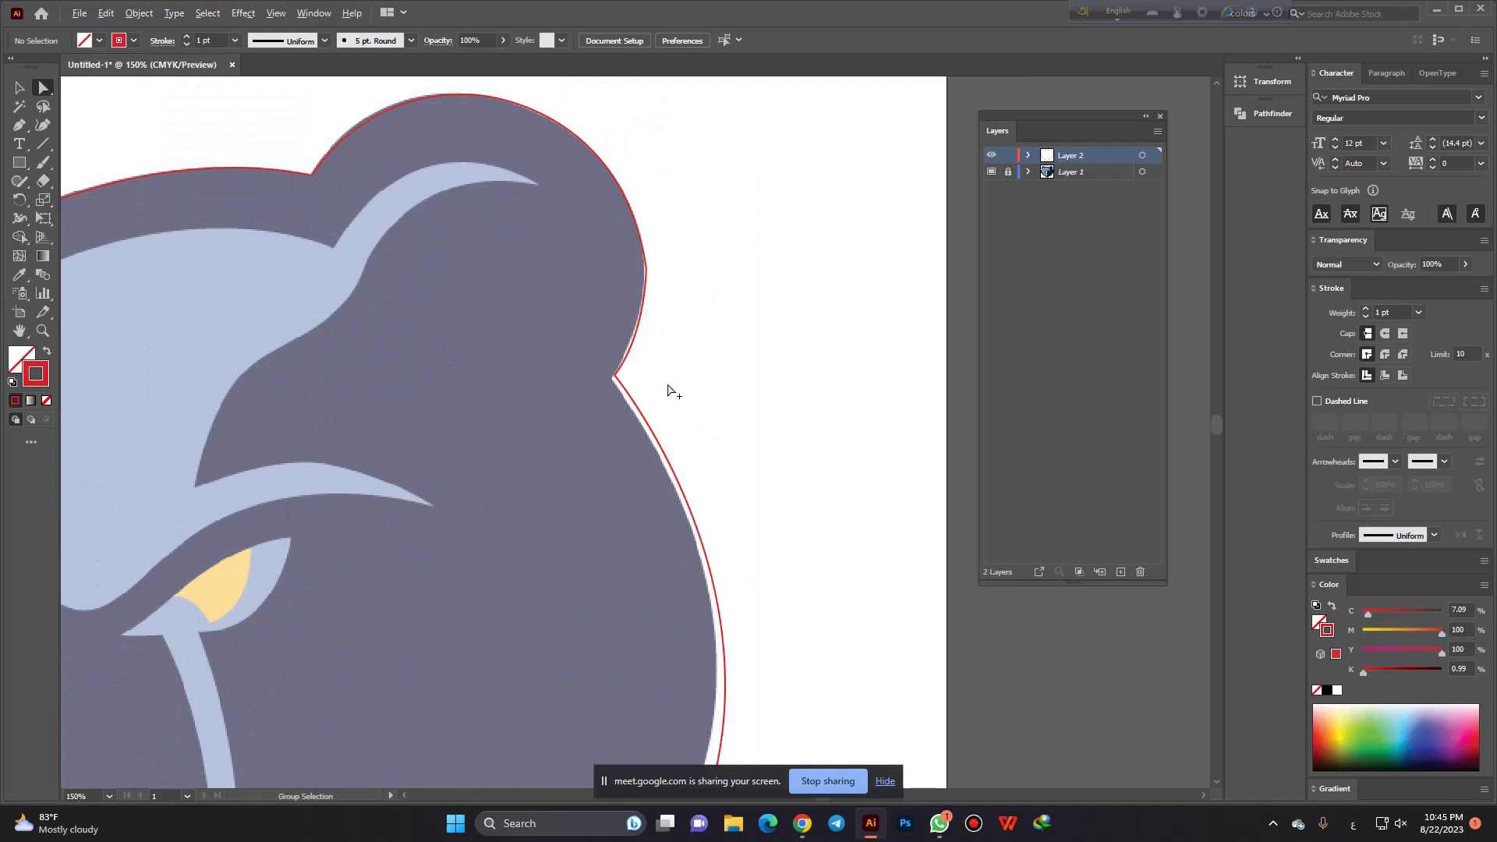
Nudge the right-ear curve and move the corner anchor below the ear onto the reference corner.
{"action": "scroll", "coordinate": [421, 195], "scroll_direction": "up", "scroll_amount": 1}
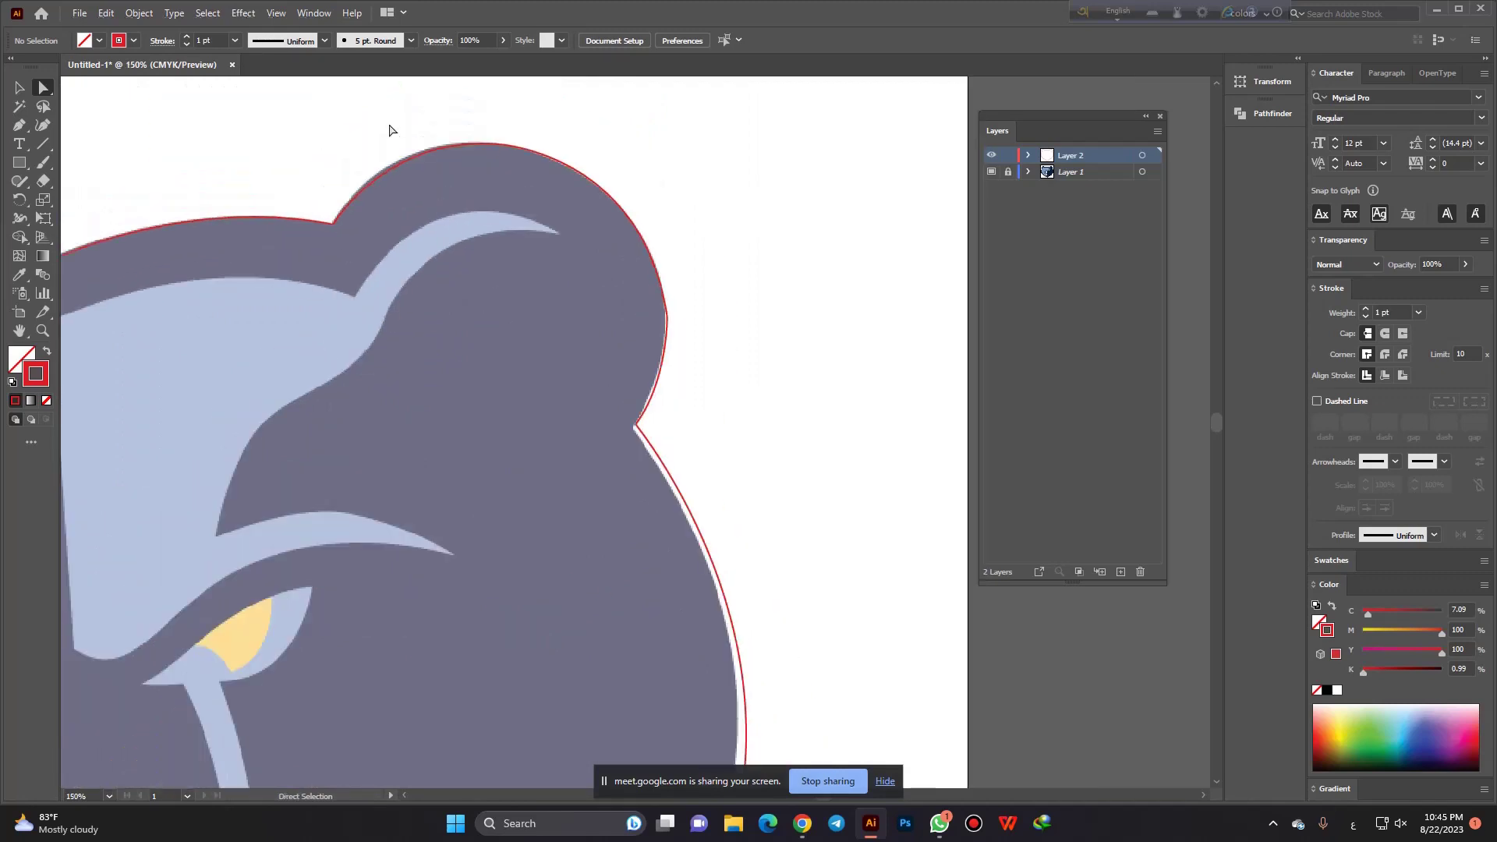
{"action": "left_click_drag", "start_coordinate": [369, 107], "coordinate": [503, 176]}
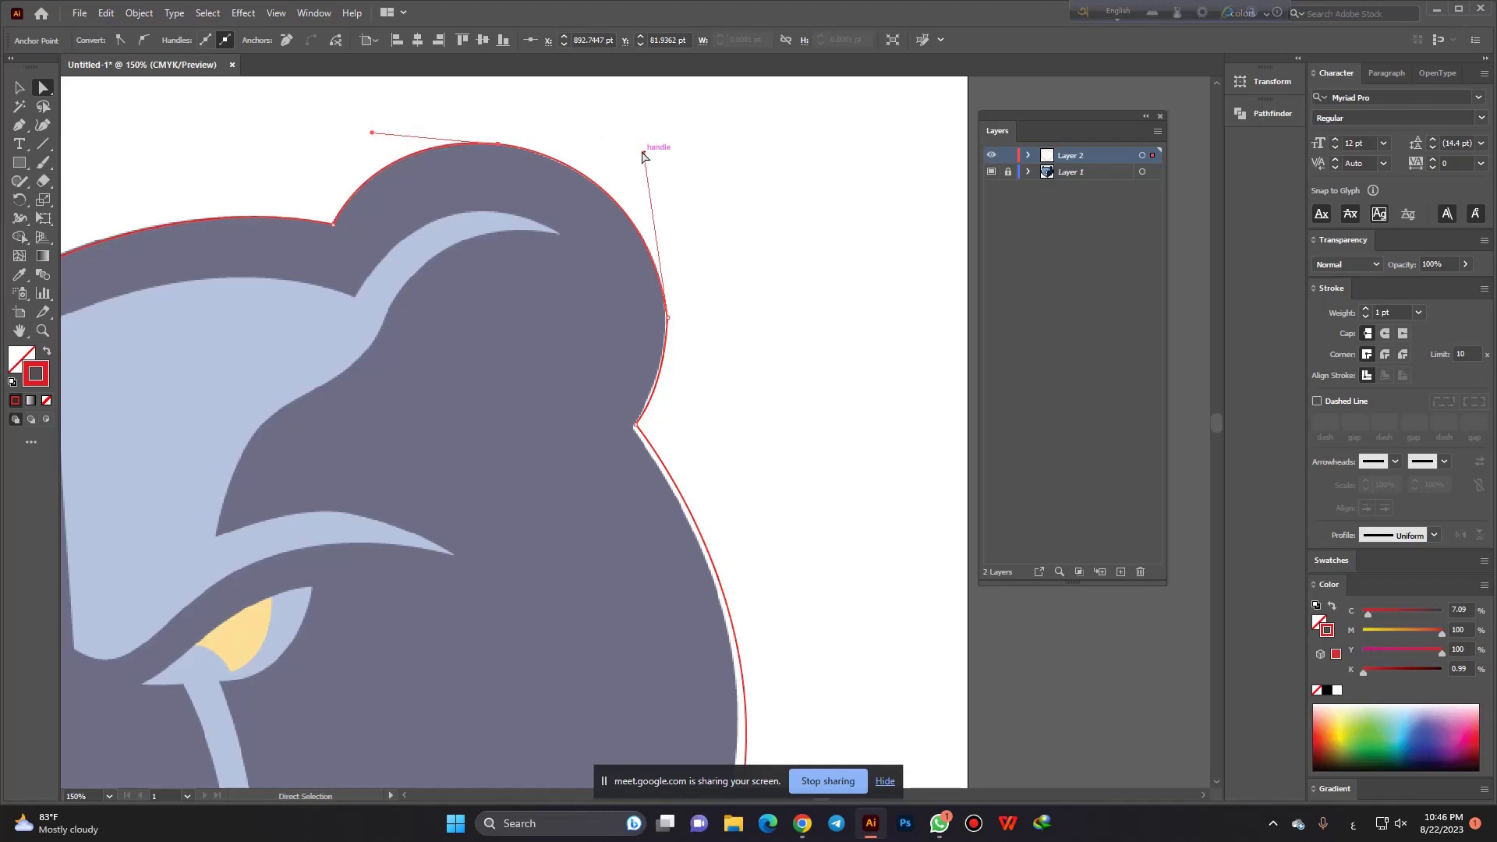
{"action": "left_click_drag", "start_coordinate": [642, 157], "coordinate": [644, 156]}
{"action": "scroll", "coordinate": [629, 468], "scroll_direction": "up", "scroll_amount": 1}
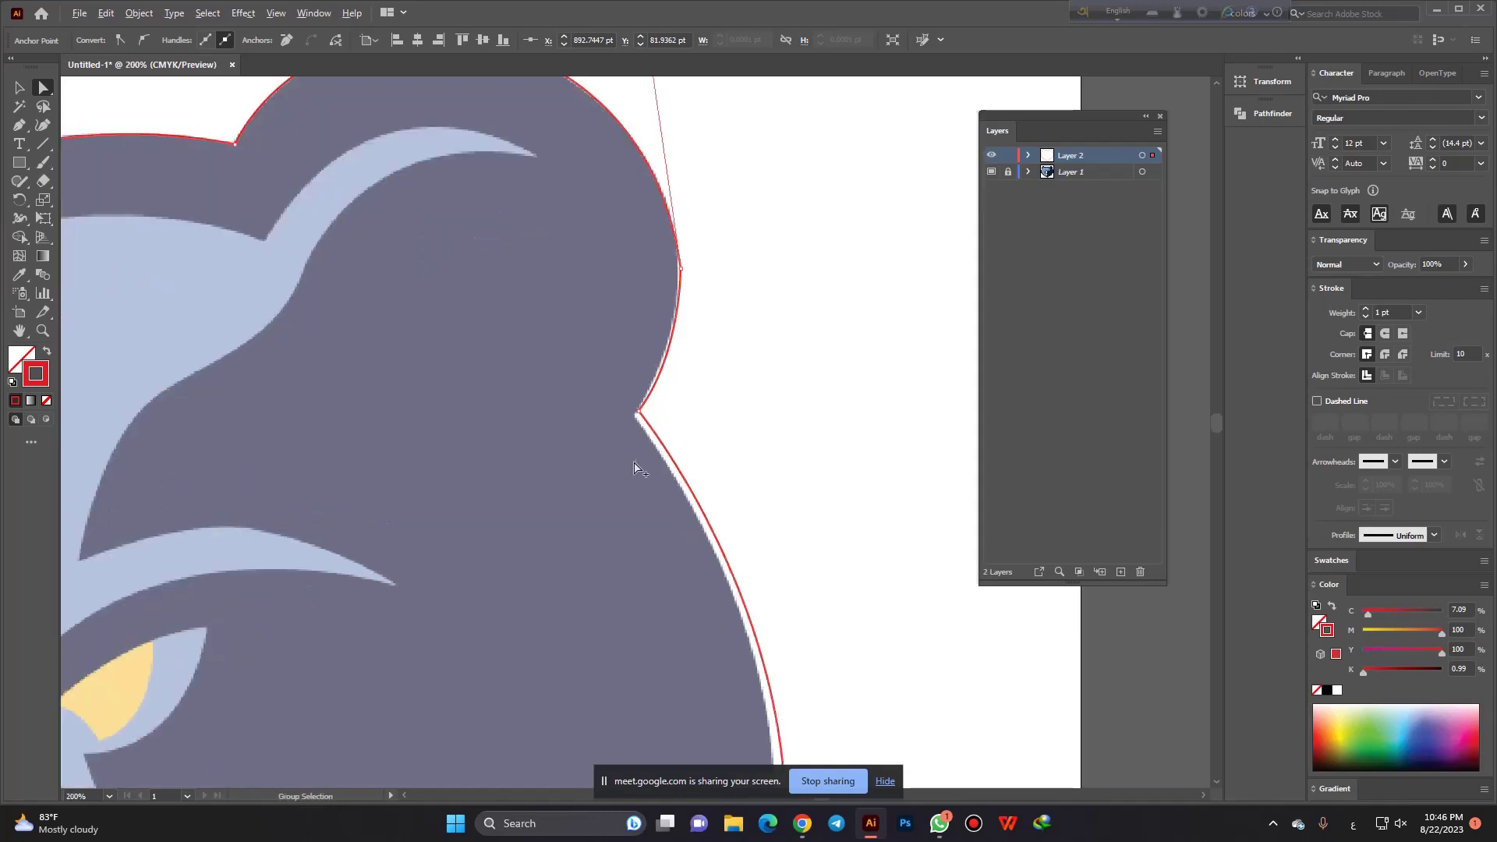
{"action": "left_click", "coordinate": [638, 411]}
{"action": "scroll", "coordinate": [644, 416], "scroll_direction": "up", "scroll_amount": 3}
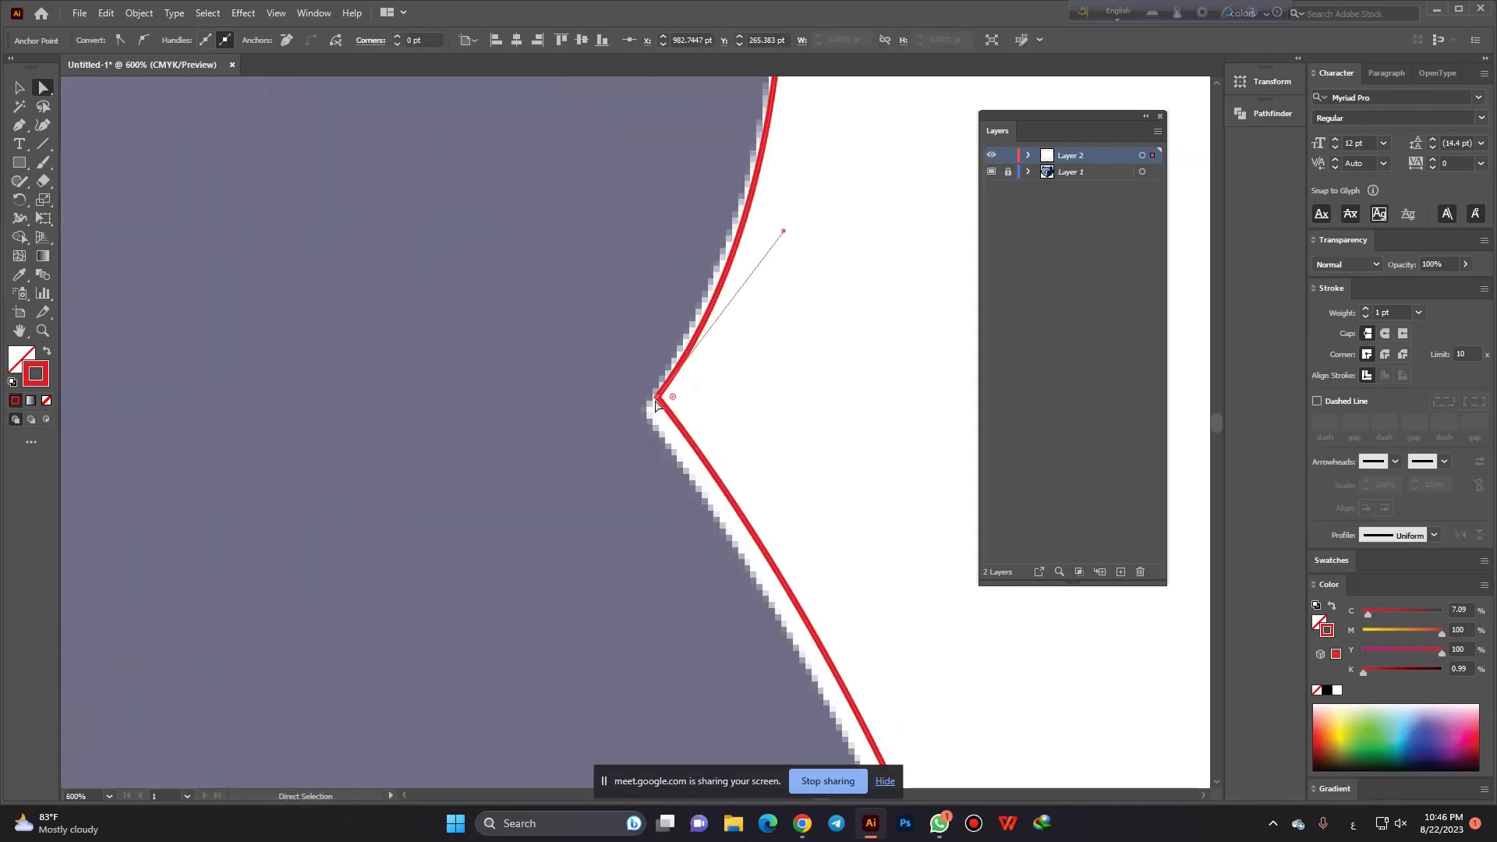
{"action": "left_click_drag", "start_coordinate": [654, 407], "coordinate": [644, 413]}
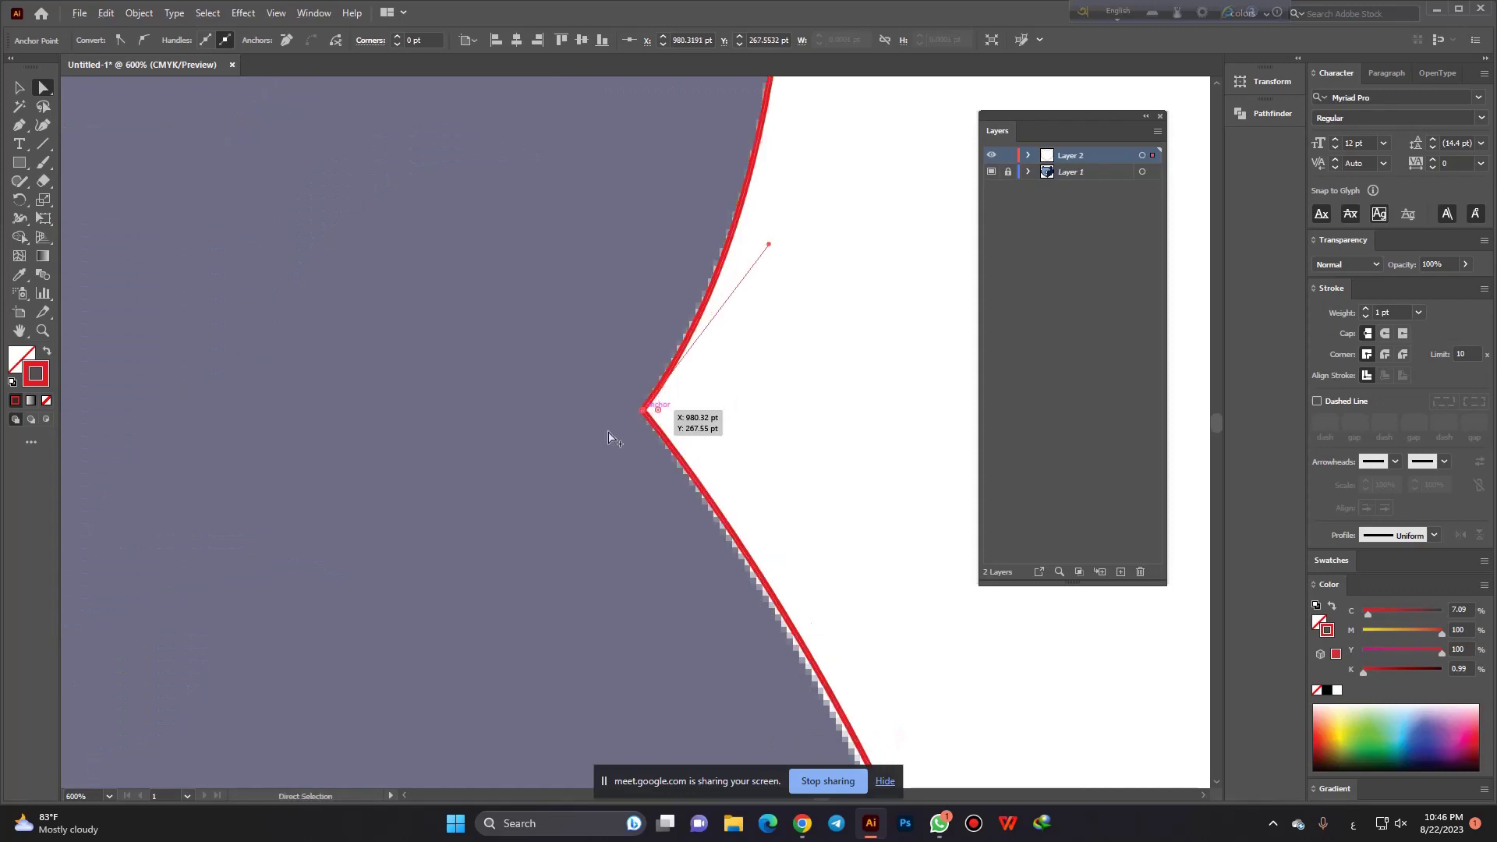
Move the lower-right corner anchor into the grey notch.
{"action": "scroll", "coordinate": [592, 335], "scroll_direction": "down", "scroll_amount": 4}
{"action": "scroll", "coordinate": [667, 285], "scroll_direction": "down", "scroll_amount": 1}
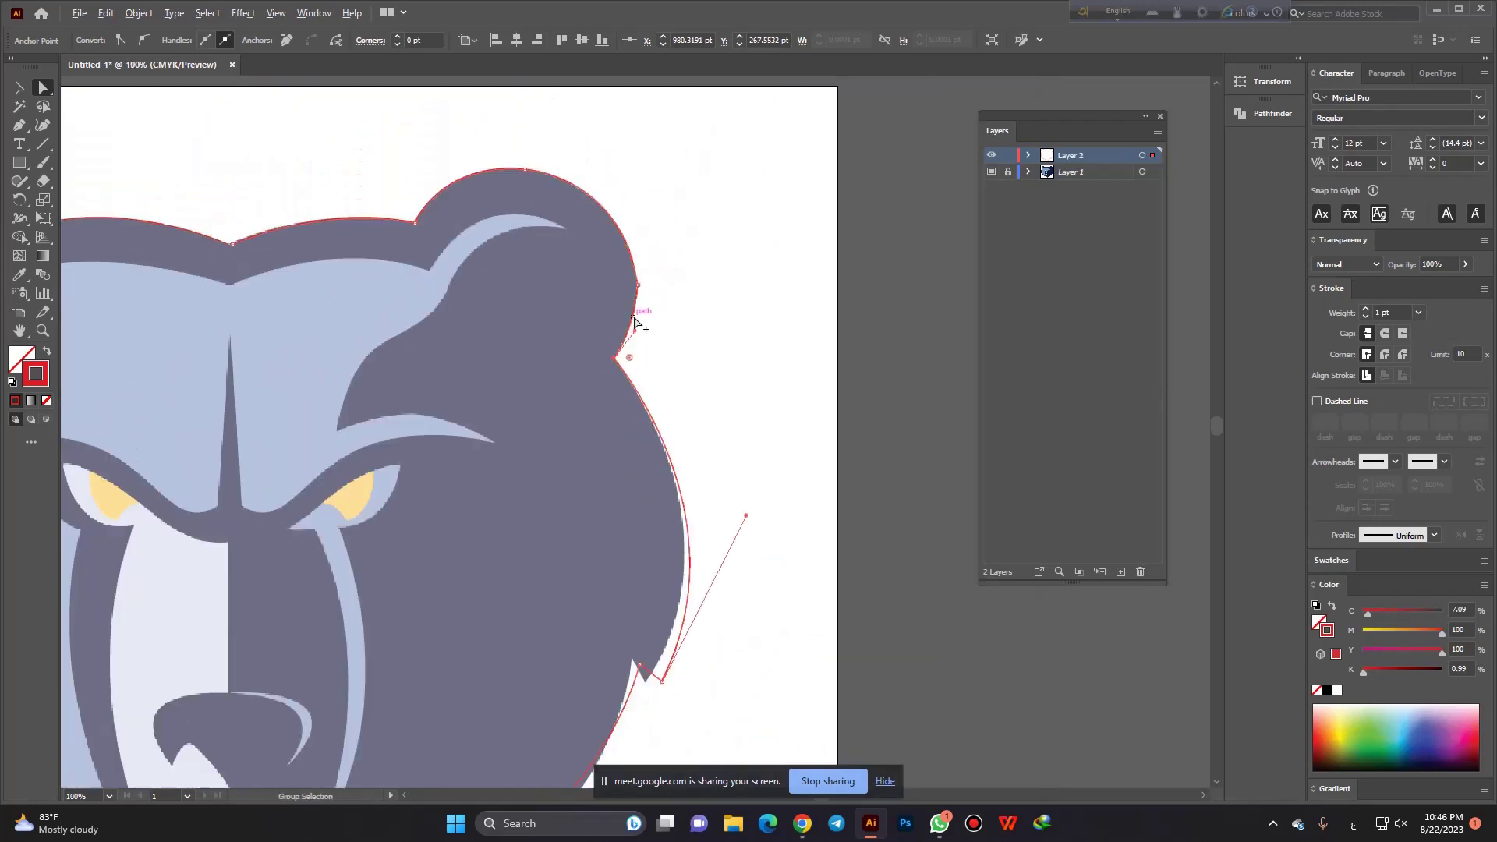
{"action": "scroll", "coordinate": [663, 296], "scroll_direction": "up", "scroll_amount": 1}
{"action": "scroll", "coordinate": [655, 291], "scroll_direction": "down", "scroll_amount": 2}
{"action": "scroll", "coordinate": [650, 557], "scroll_direction": "up", "scroll_amount": 5}
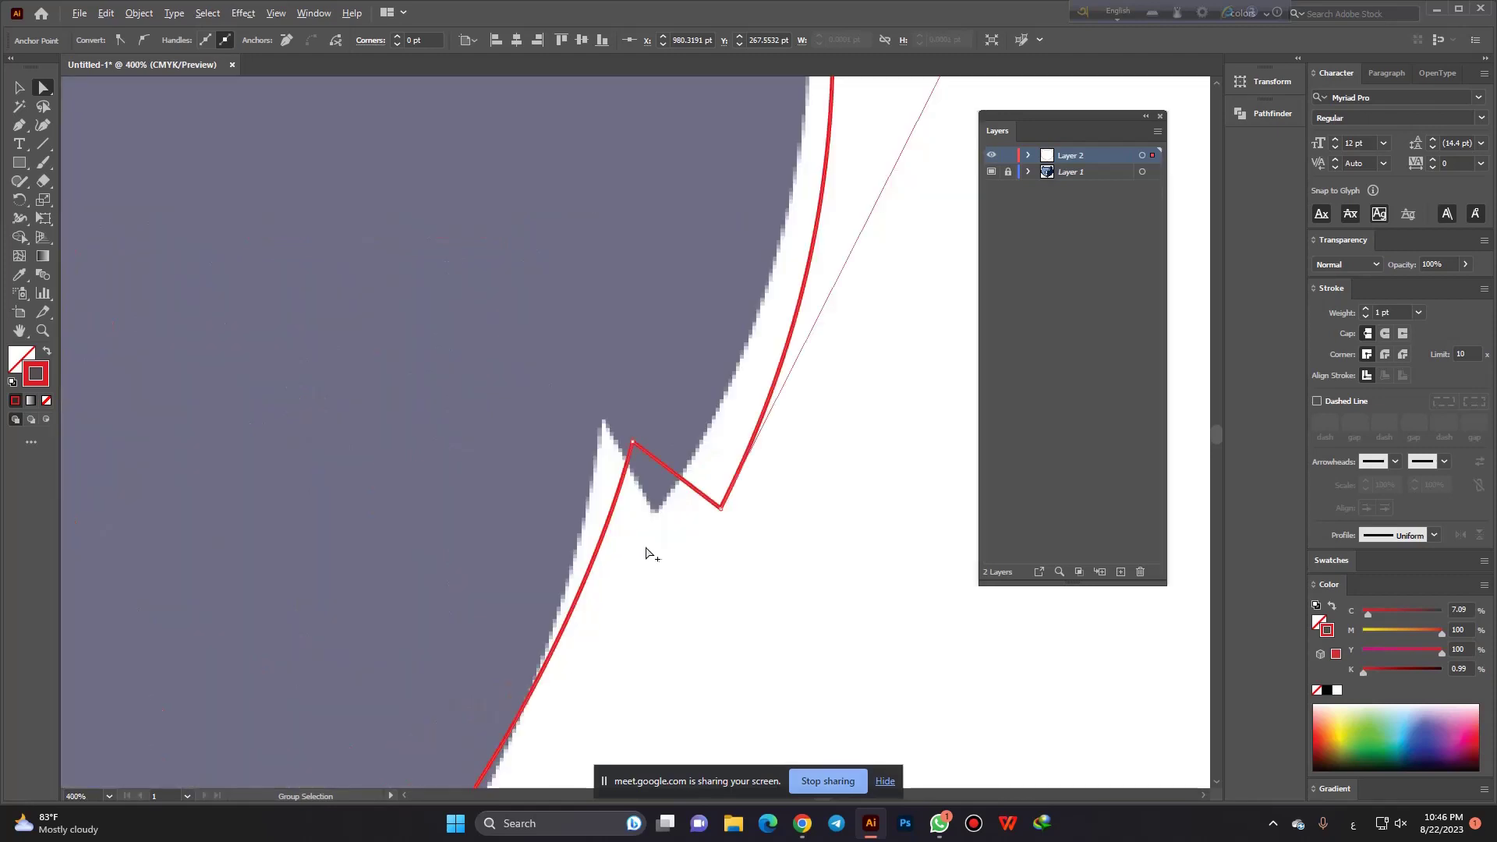
{"action": "left_click_drag", "start_coordinate": [720, 508], "coordinate": [658, 514]}
{"action": "scroll", "coordinate": [657, 514], "scroll_direction": "down", "scroll_amount": 3}
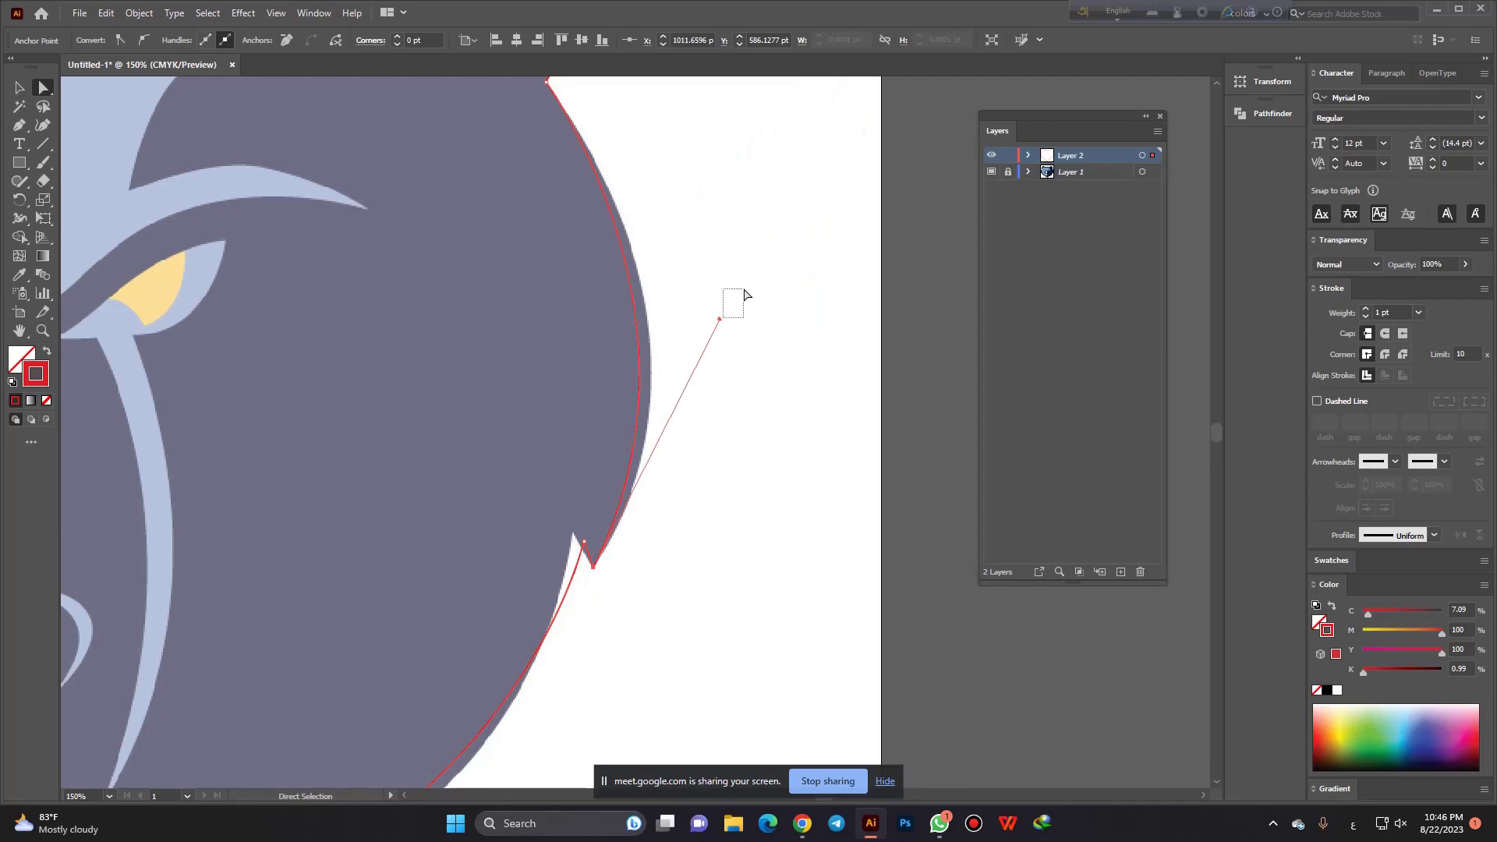
Bend the right-cheek curve above the notch to match the reference outline.
{"action": "left_click", "coordinate": [725, 316]}
{"action": "left_click_drag", "start_coordinate": [691, 299], "coordinate": [761, 365]}
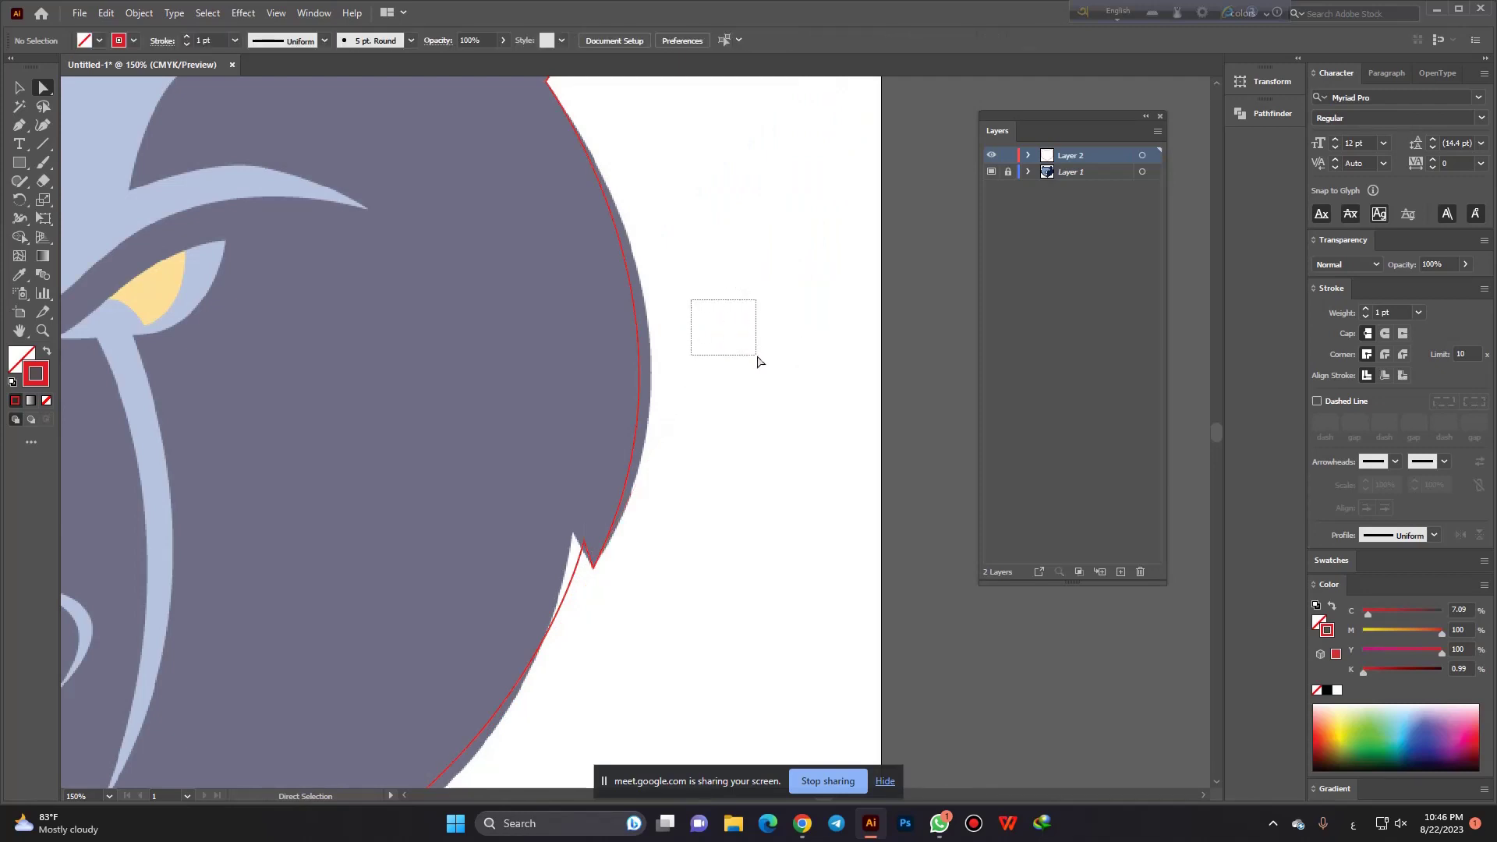
{"action": "left_click", "coordinate": [619, 513]}
{"action": "left_click", "coordinate": [723, 325]}
{"action": "left_click", "coordinate": [624, 503]}
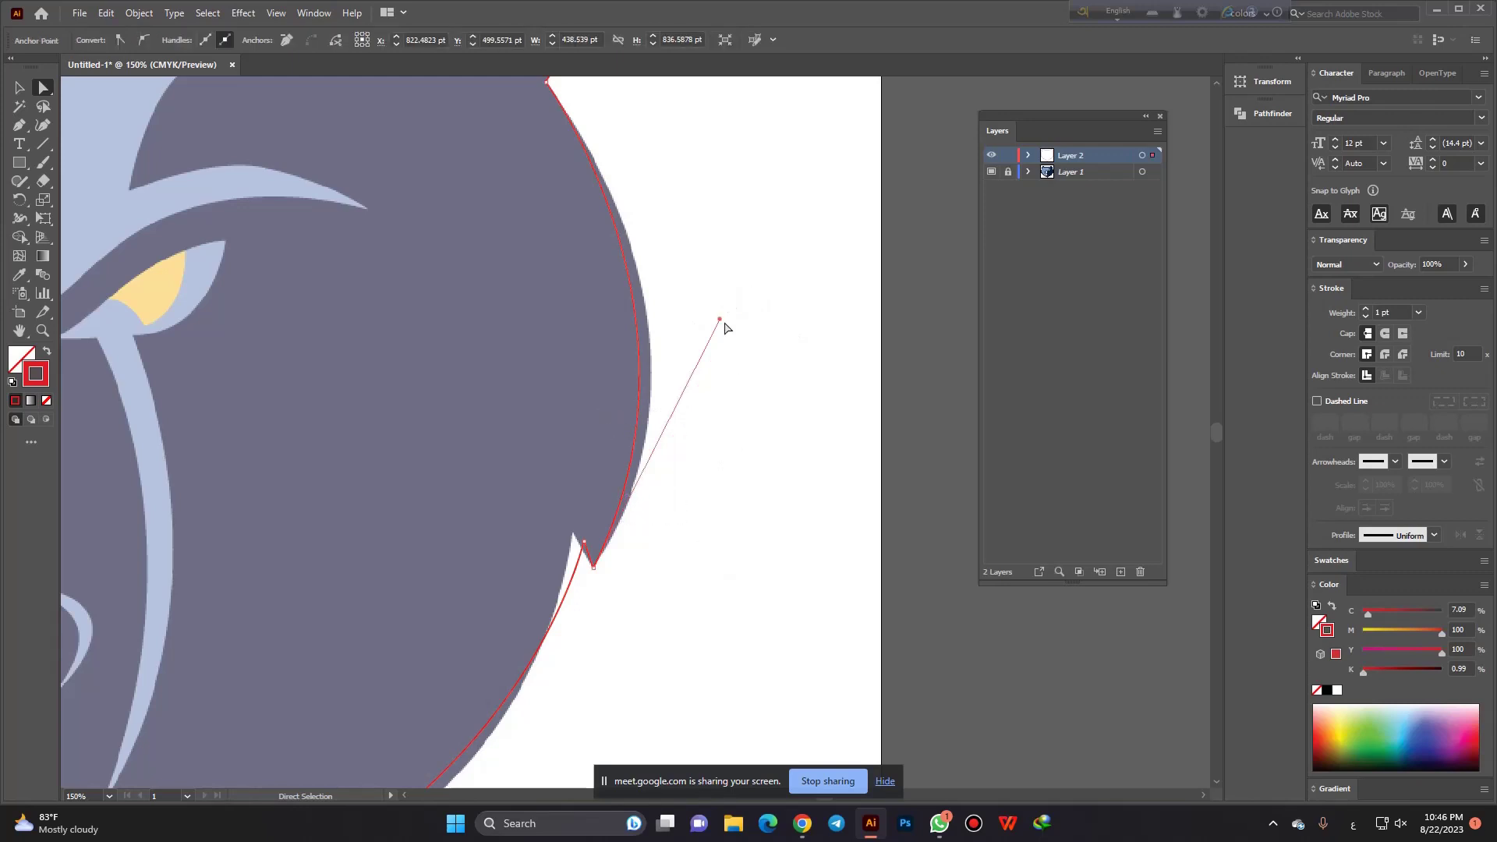
{"action": "mouse_move", "coordinate": [719, 320]}
{"action": "left_mouse_down"}
{"action": "mouse_move", "coordinate": [738, 296]}
{"action": "mouse_move", "coordinate": [743, 310]}
{"action": "left_mouse_up"}
{"action": "scroll", "coordinate": [712, 265], "scroll_direction": "down", "scroll_amount": 3}
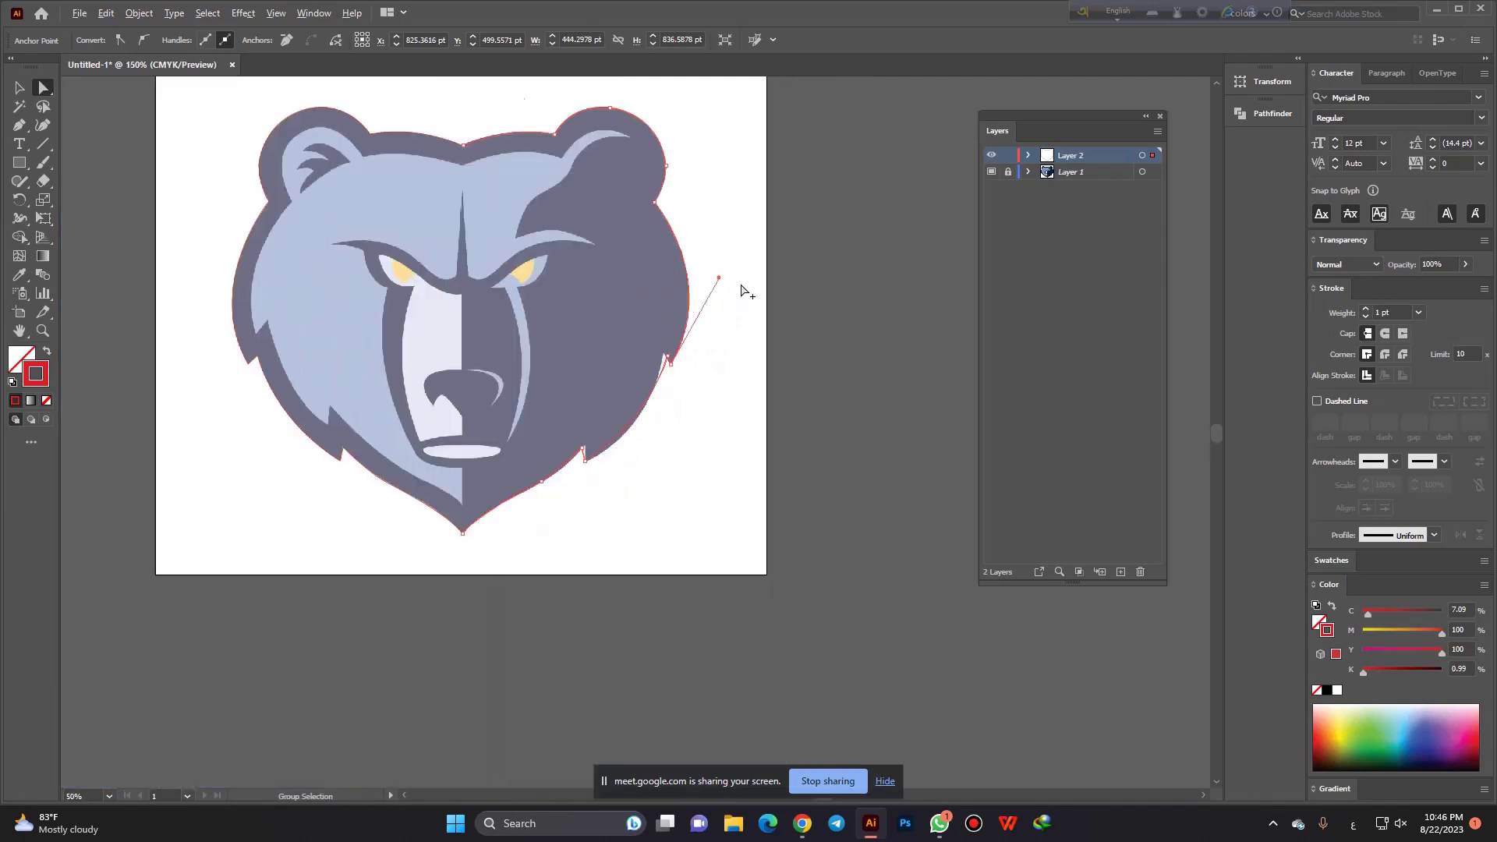
Fine-tune the right-cheek curve and deselect the path.
{"action": "scroll", "coordinate": [739, 286], "scroll_direction": "up", "scroll_amount": 3}
{"action": "left_click_drag", "start_coordinate": [678, 263], "coordinate": [683, 272]}
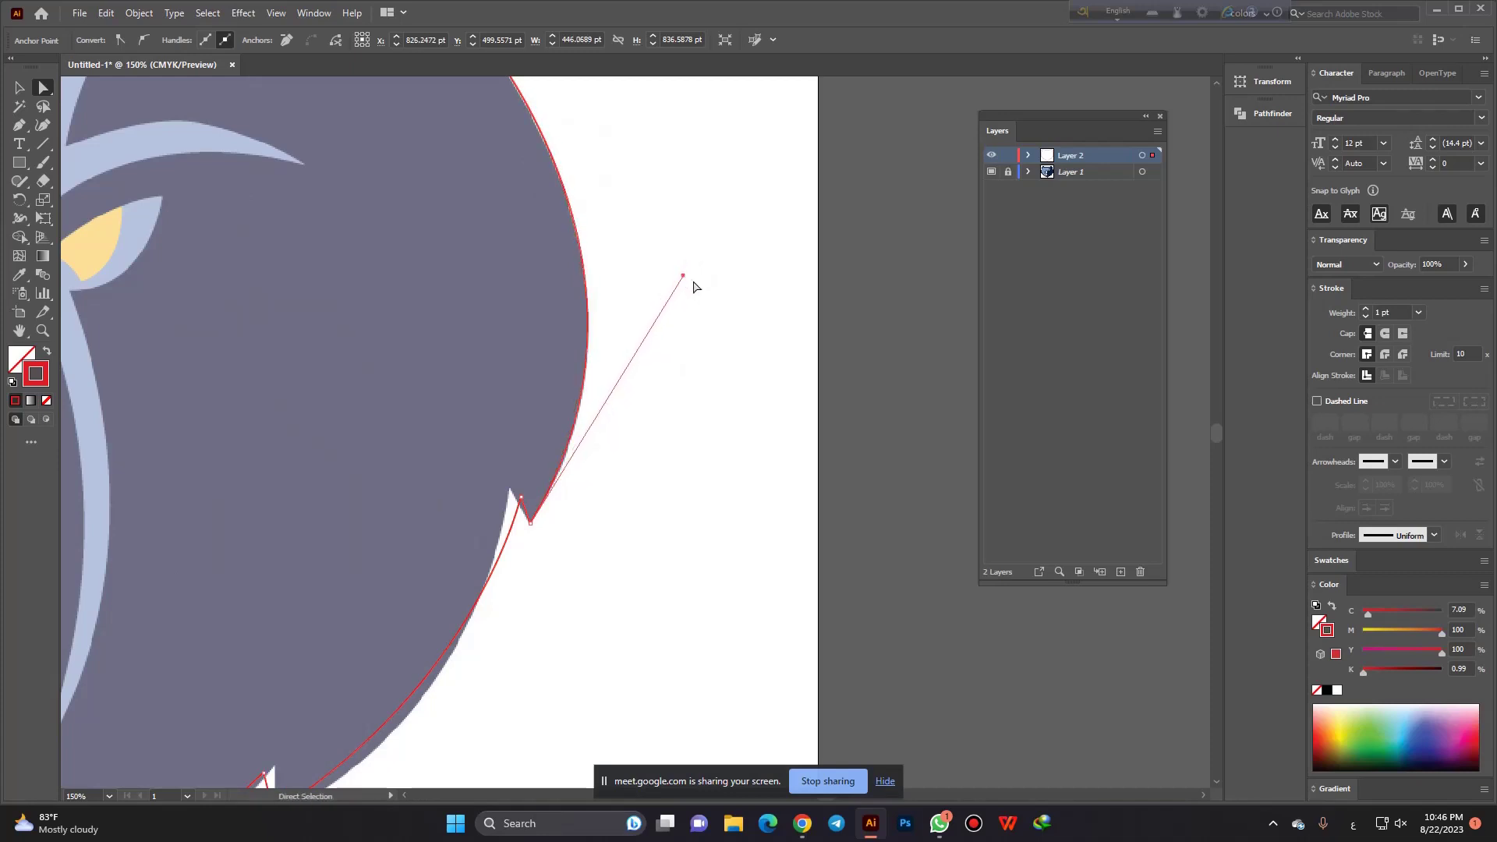
{"action": "left_click", "coordinate": [615, 280]}
{"action": "scroll", "coordinate": [616, 280], "scroll_direction": "down", "scroll_amount": 2}
{"action": "scroll", "coordinate": [593, 355], "scroll_direction": "up", "scroll_amount": 4}
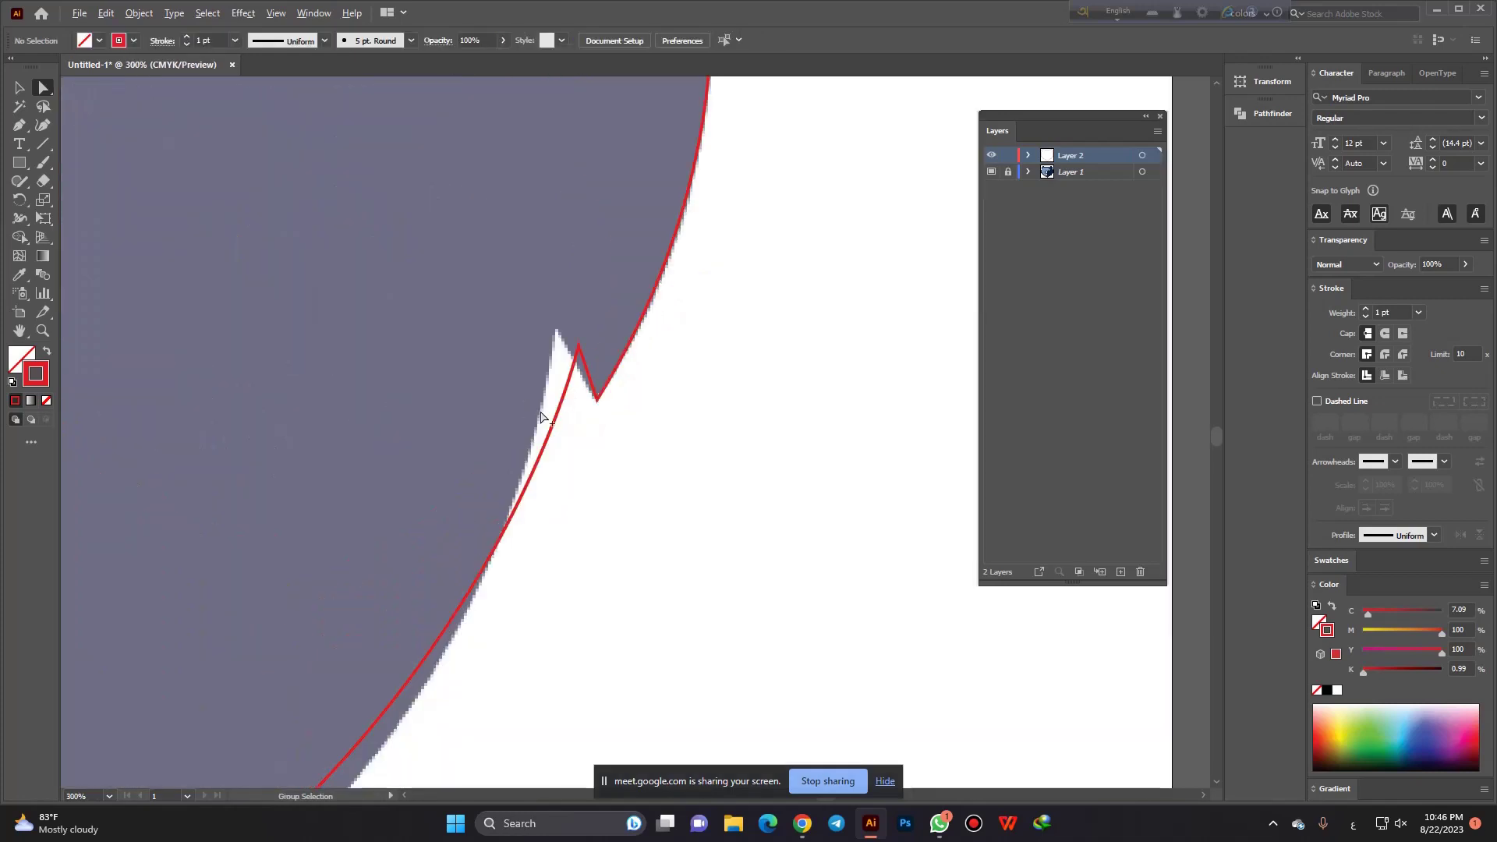
Move the notch peak anchor onto the reference tip.
{"action": "left_click", "coordinate": [586, 357]}
{"action": "scroll", "coordinate": [558, 367], "scroll_direction": "up", "scroll_amount": 3}
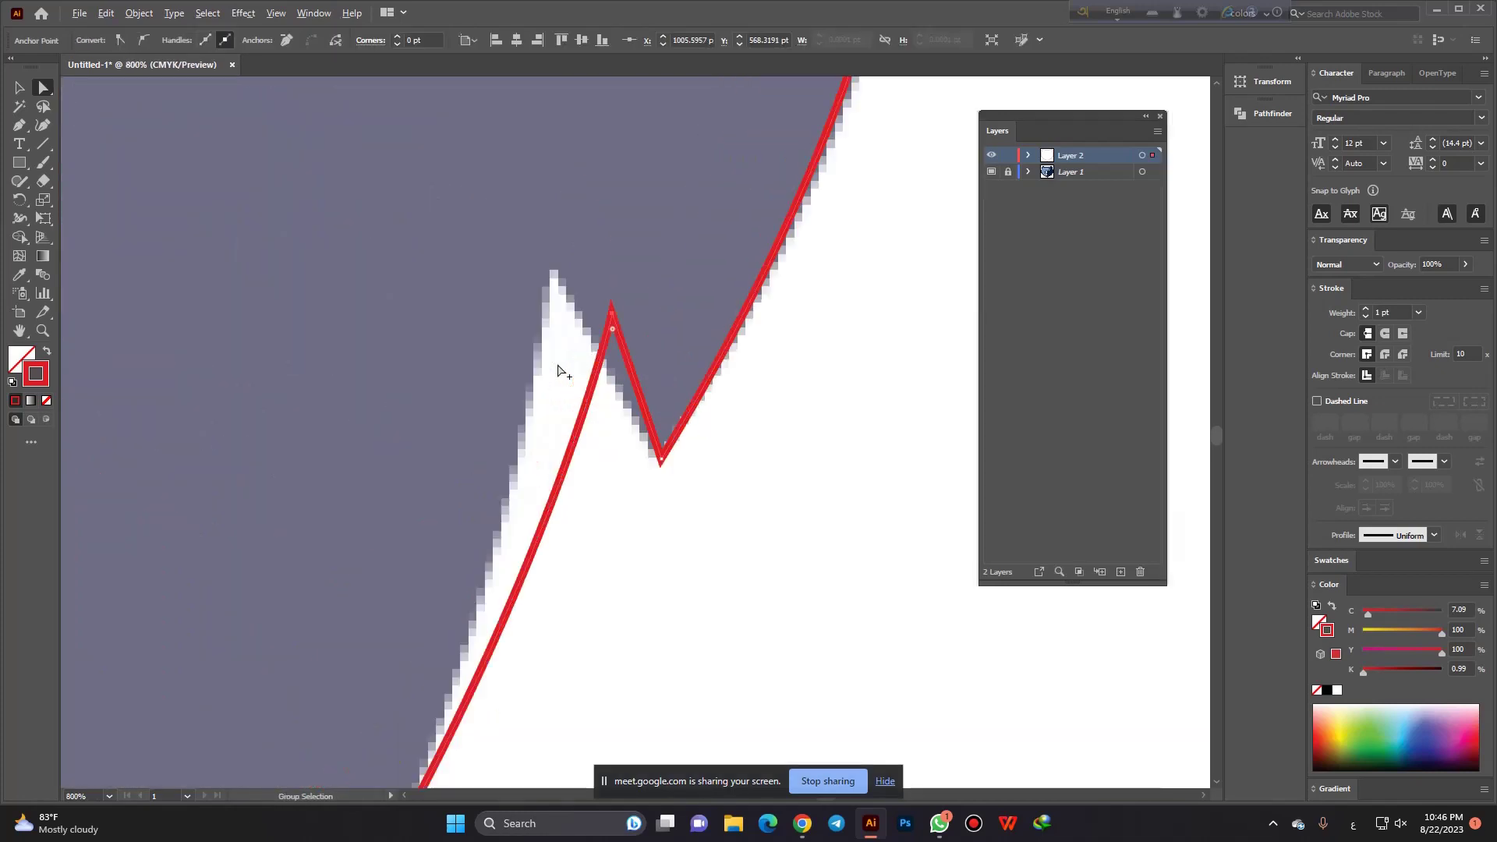
{"action": "left_click_drag", "start_coordinate": [613, 318], "coordinate": [554, 267]}
{"action": "scroll", "coordinate": [631, 252], "scroll_direction": "down", "scroll_amount": 3}
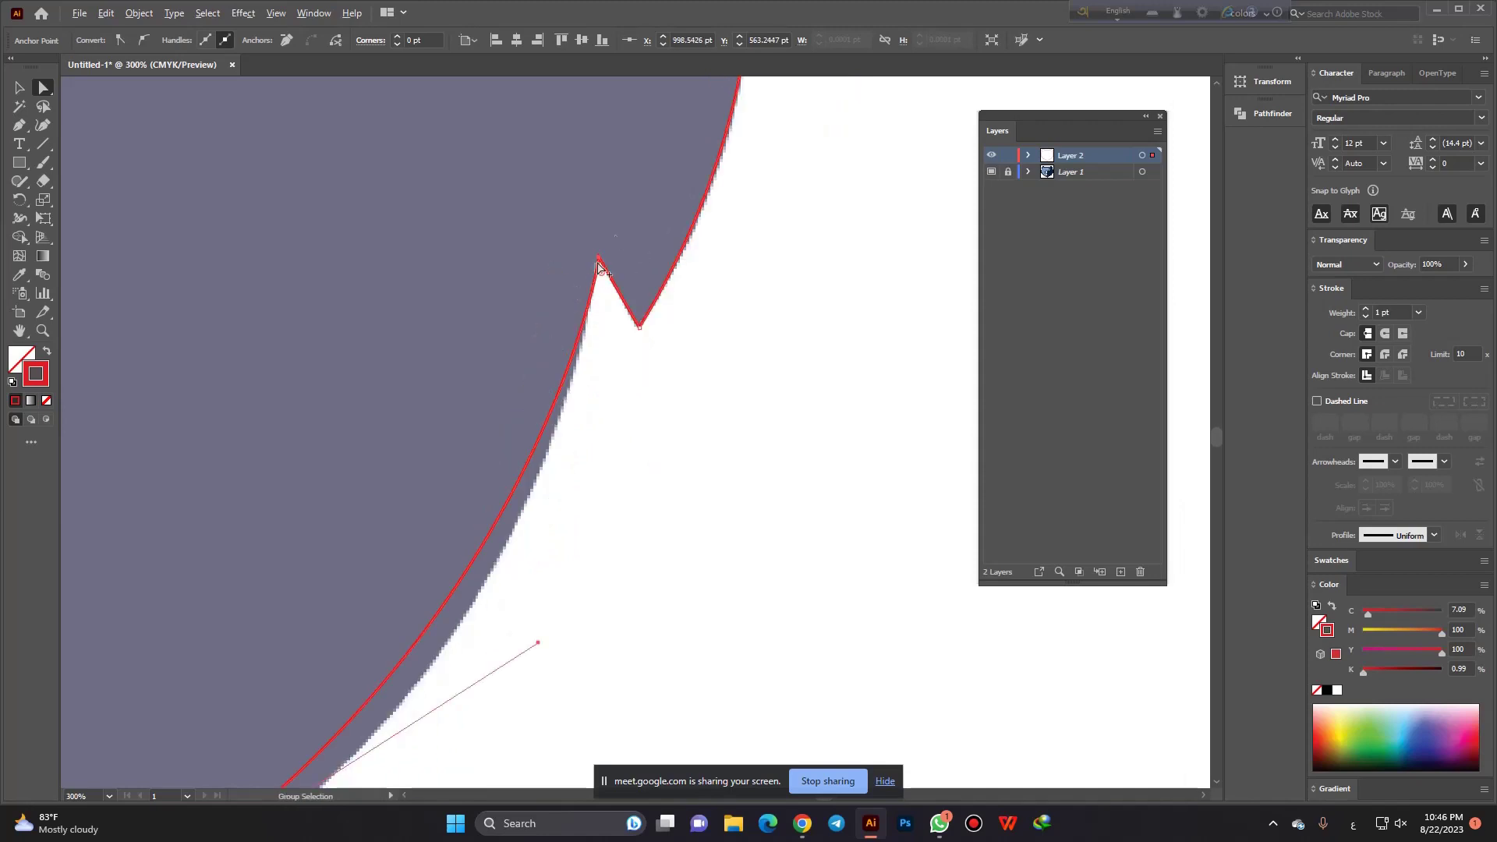
{"action": "scroll", "coordinate": [598, 268], "scroll_direction": "up", "scroll_amount": 4}
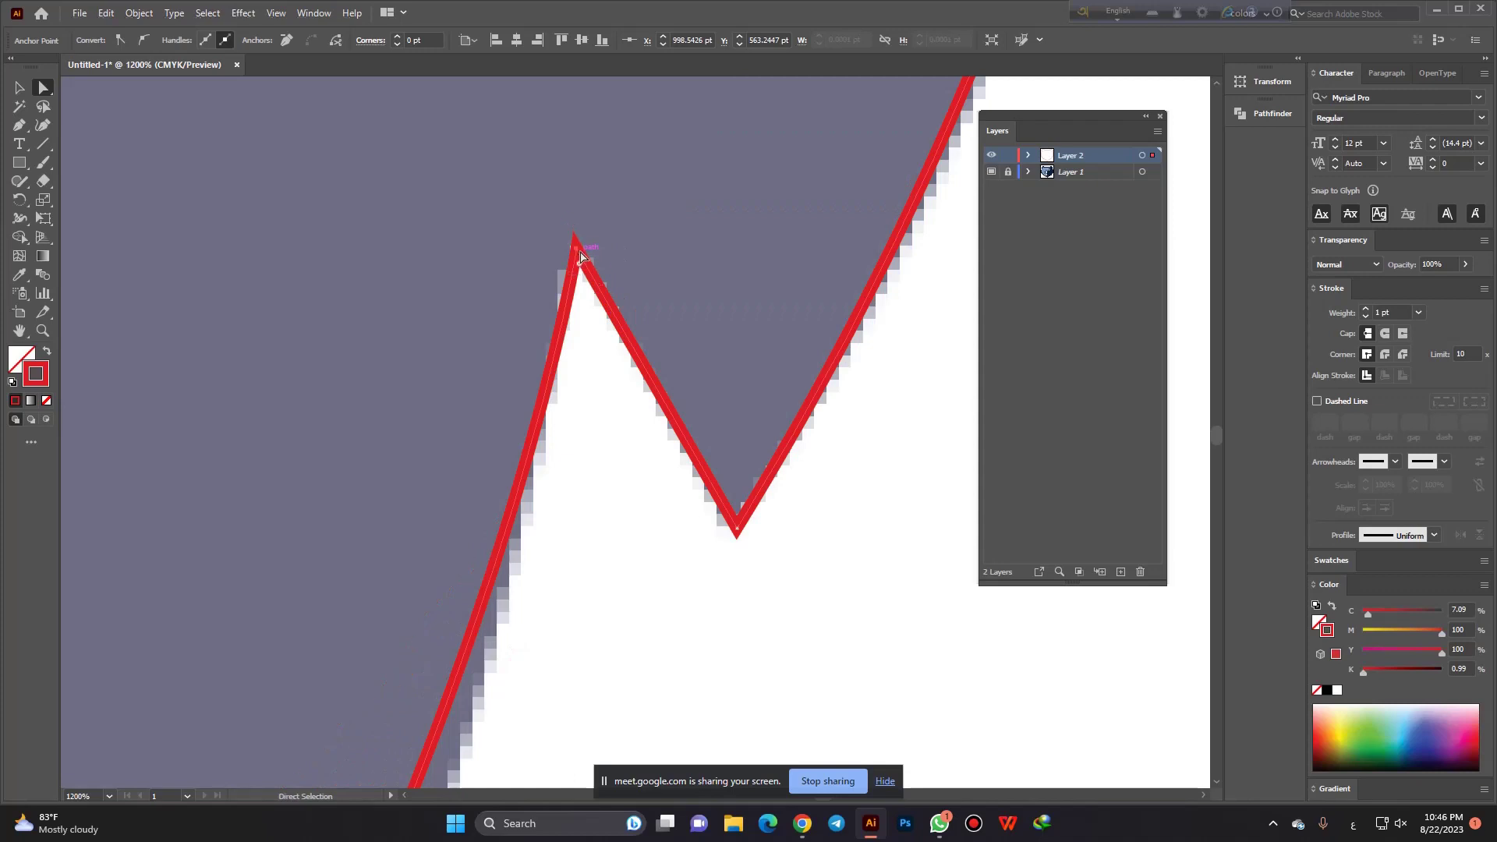
{"action": "left_click_drag", "start_coordinate": [576, 258], "coordinate": [577, 271]}
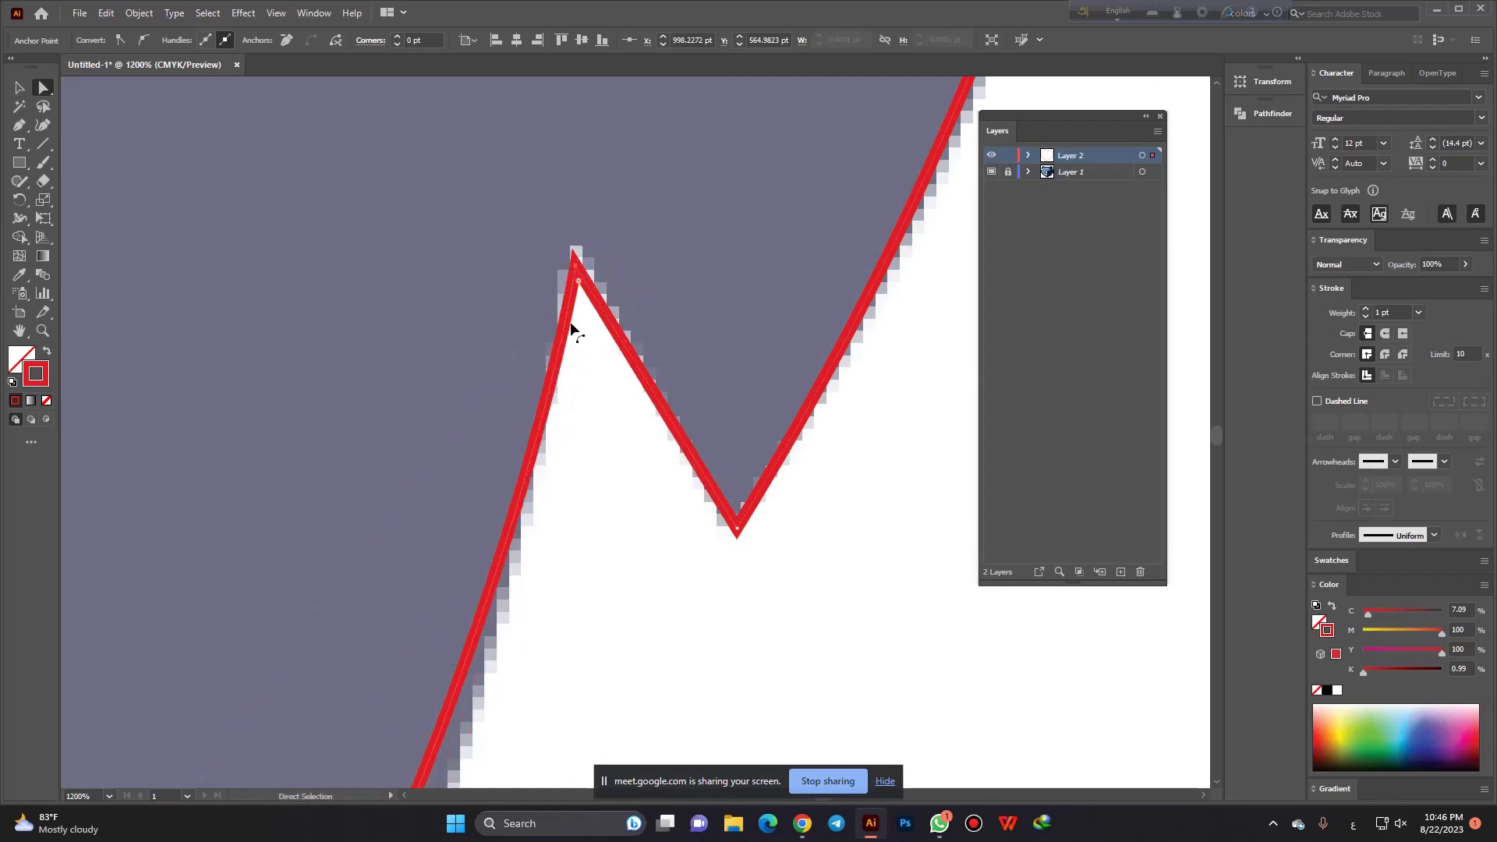
{"action": "left_click", "coordinate": [585, 343]}
Reshape the curve below the notch so it hugs the lower-right jaw edge.
{"action": "scroll", "coordinate": [629, 204], "scroll_direction": "down", "scroll_amount": 3}
{"action": "scroll", "coordinate": [612, 343], "scroll_direction": "down", "scroll_amount": 1}
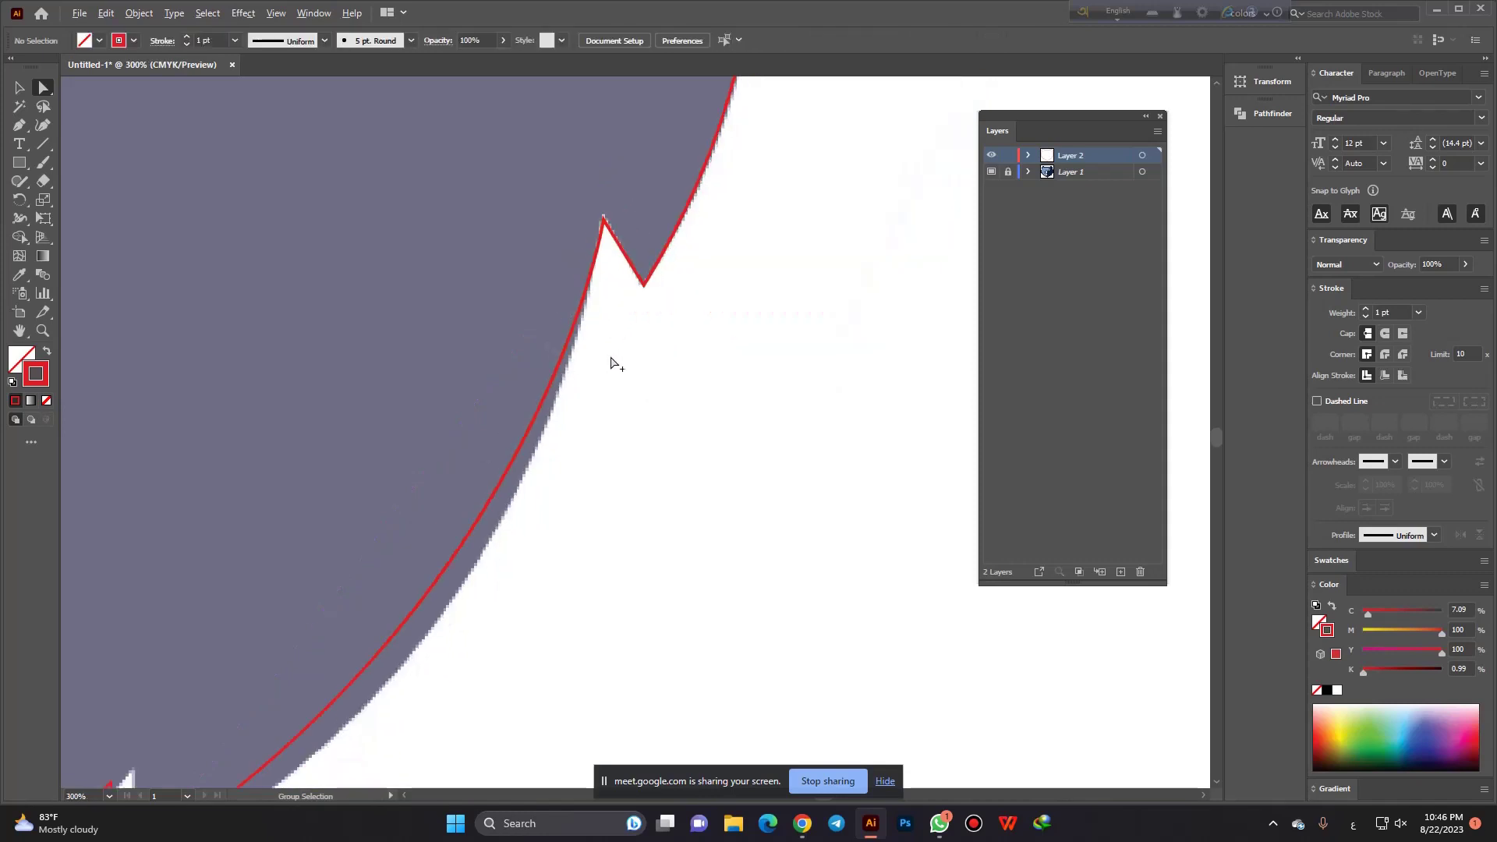
{"action": "scroll", "coordinate": [585, 414], "scroll_direction": "down", "scroll_amount": 1}
{"action": "left_click_drag", "start_coordinate": [421, 425], "coordinate": [615, 601]}
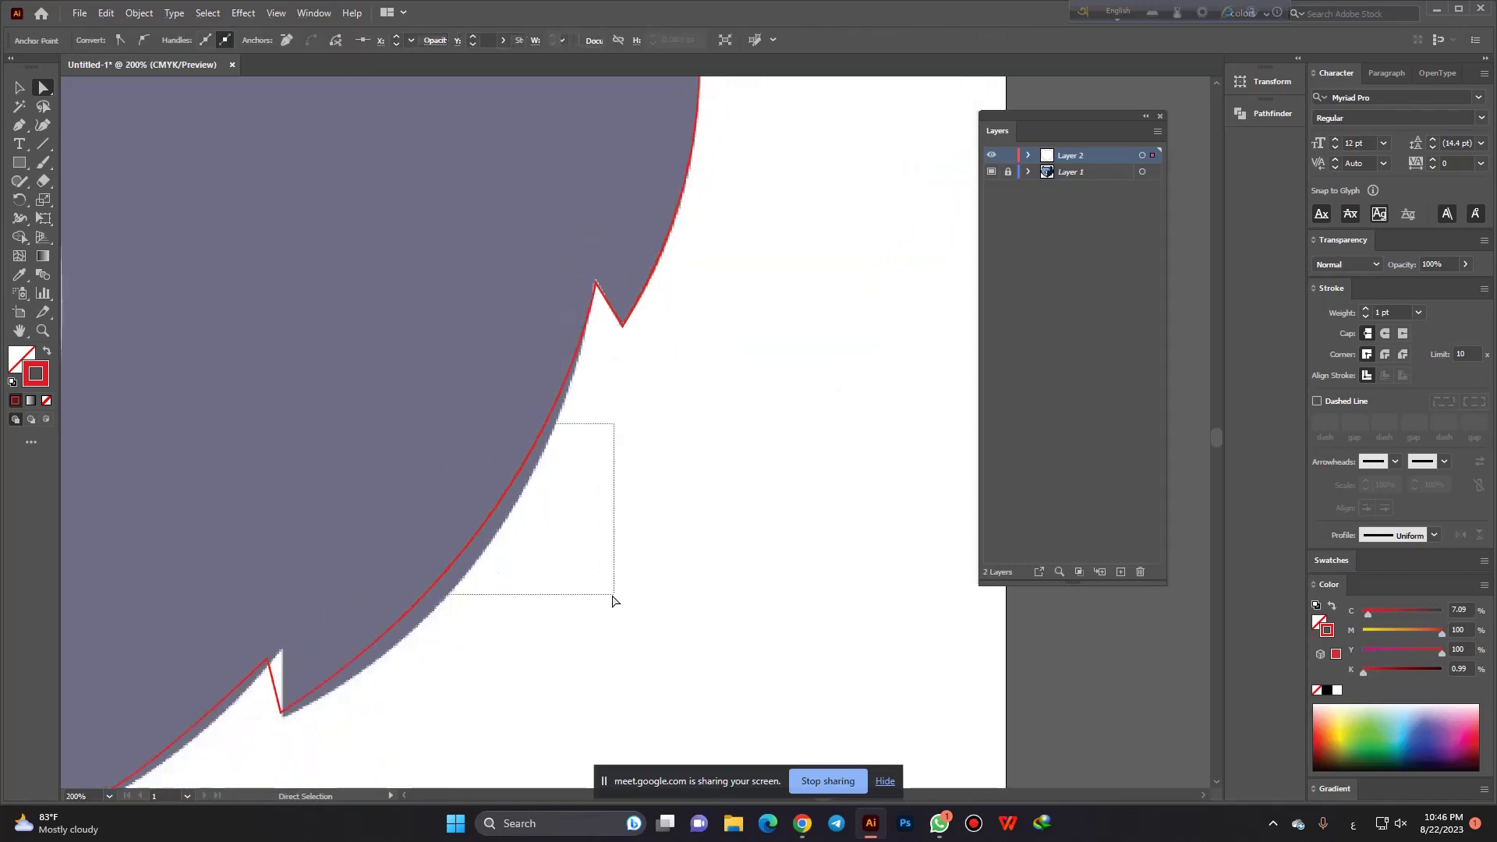
{"action": "scroll", "coordinate": [723, 500], "scroll_direction": "down", "scroll_amount": 1}
{"action": "scroll", "coordinate": [545, 557], "scroll_direction": "up", "scroll_amount": 1}
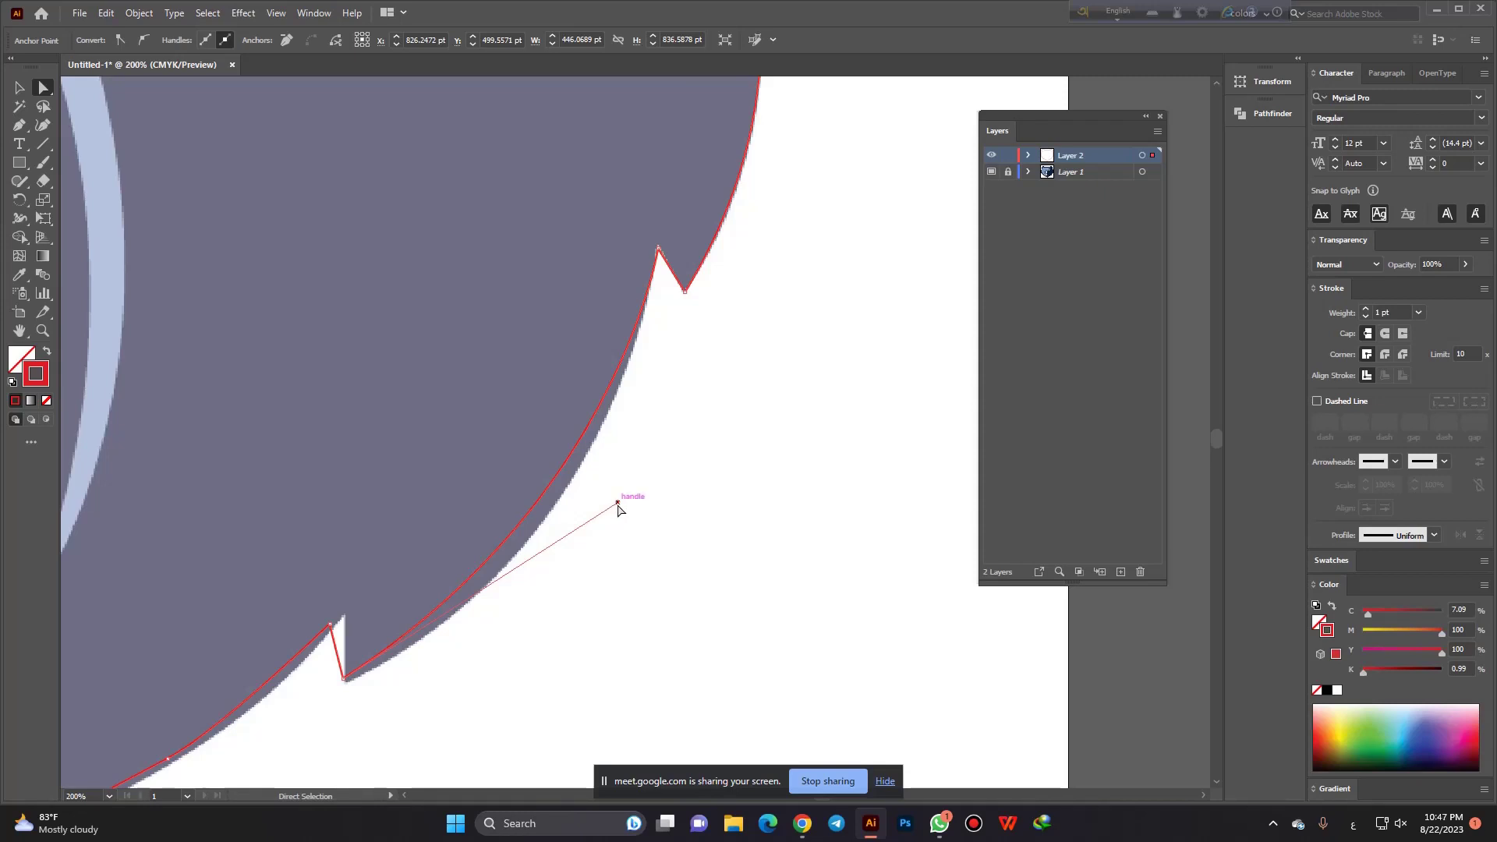
{"action": "mouse_move", "coordinate": [613, 505]}
{"action": "left_mouse_down"}
{"action": "mouse_move", "coordinate": [652, 518]}
{"action": "mouse_move", "coordinate": [606, 587]}
{"action": "left_mouse_up"}
Zoom out and reshape the curve leaving the lower notch anchor.
{"action": "key", "text": "ctrl+minus"}
{"action": "key", "text": "ctrl+minus"}
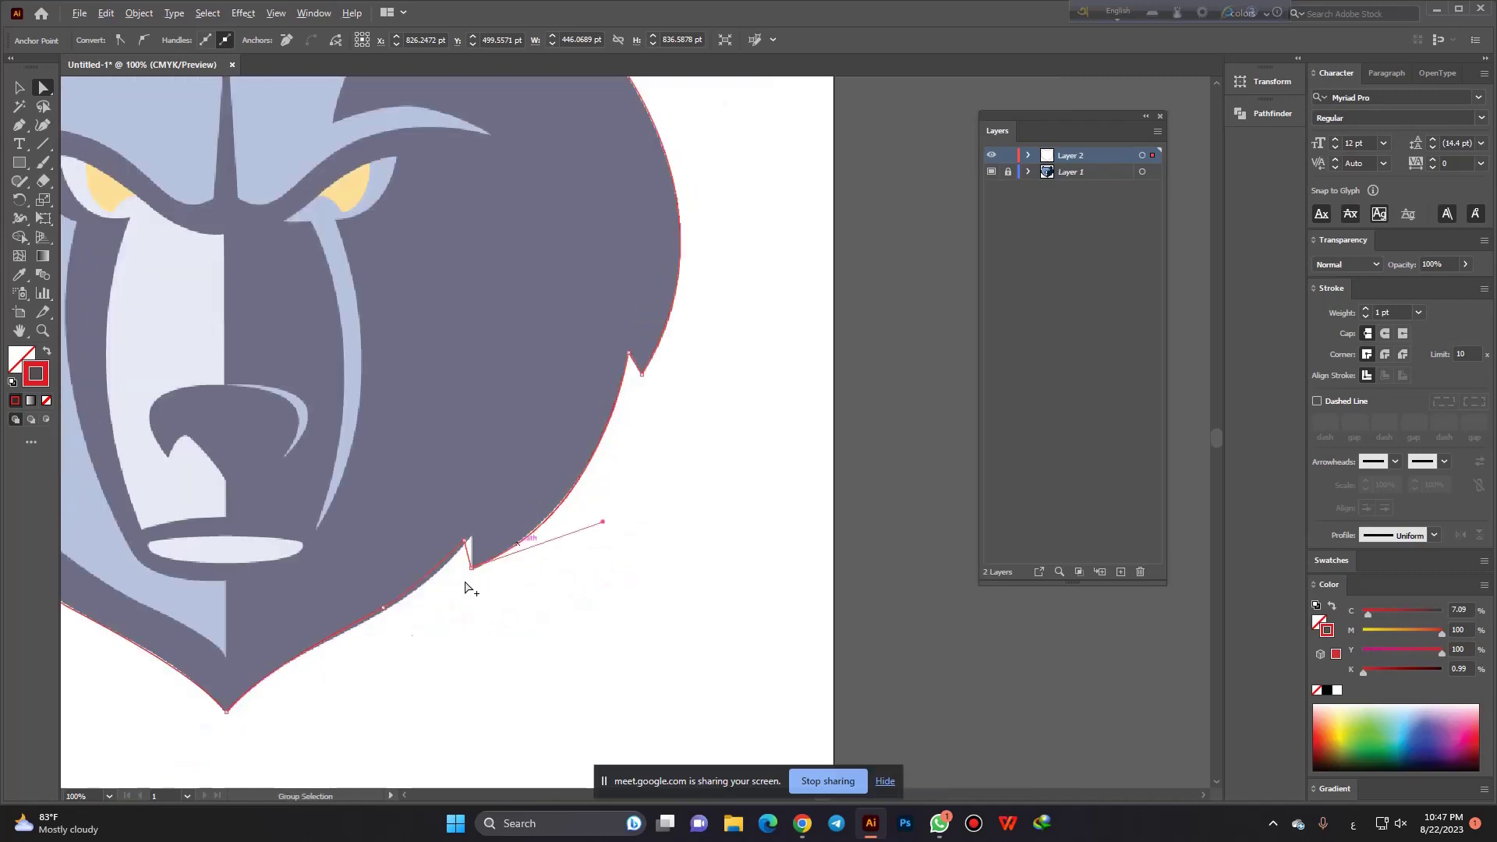
{"action": "scroll", "coordinate": [449, 588], "scroll_direction": "up", "scroll_amount": 5}
{"action": "mouse_move", "coordinate": [662, 442]}
{"action": "left_mouse_down"}
{"action": "mouse_move", "coordinate": [739, 507]}
{"action": "mouse_move", "coordinate": [729, 484]}
{"action": "left_mouse_up"}
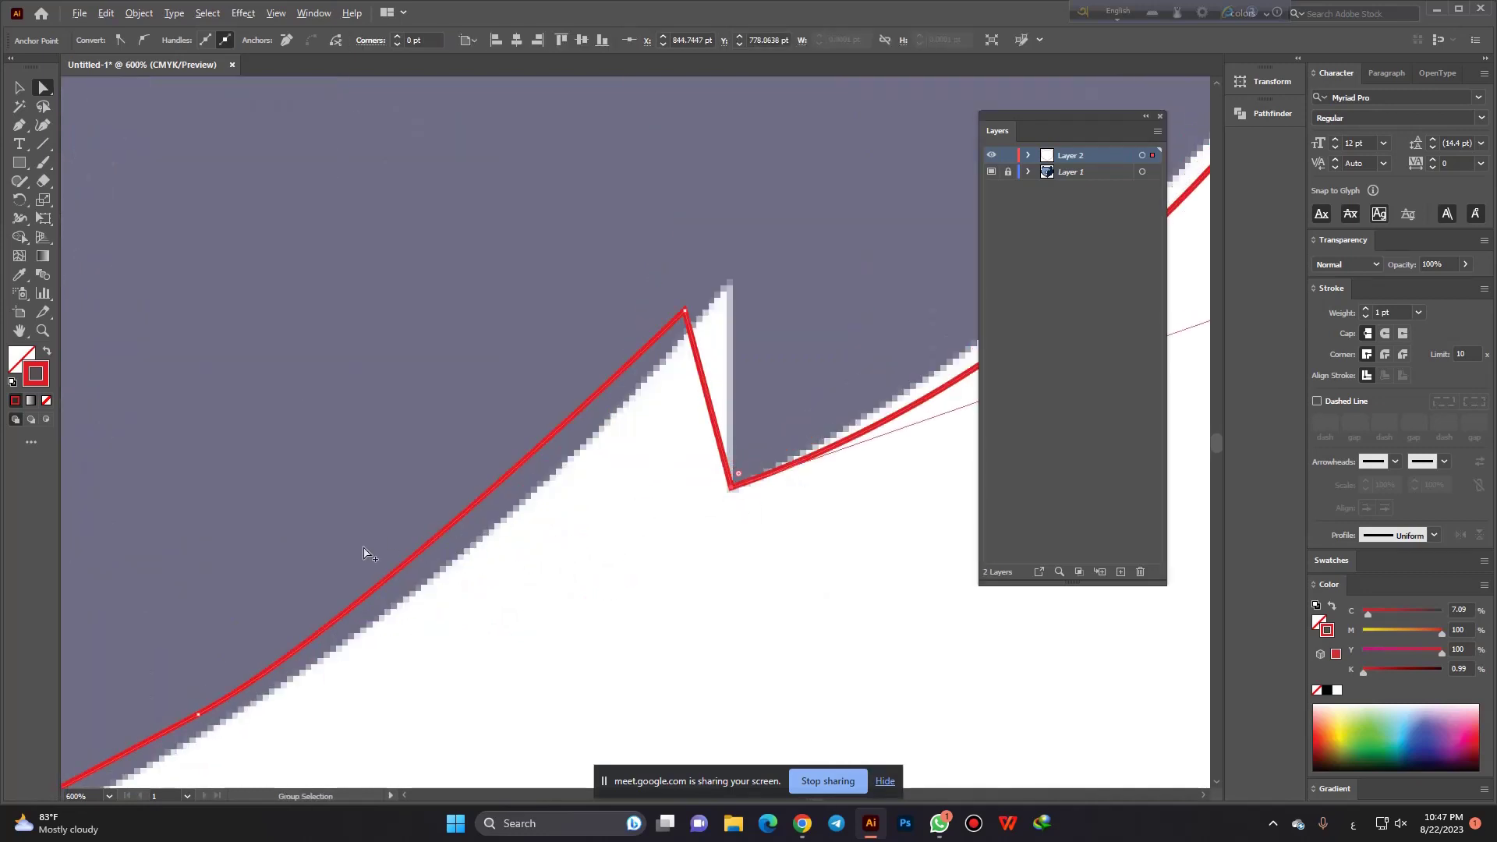
{"action": "scroll", "coordinate": [344, 567], "scroll_direction": "down", "scroll_amount": 3}
{"action": "left_click_drag", "start_coordinate": [733, 453], "coordinate": [705, 456]}
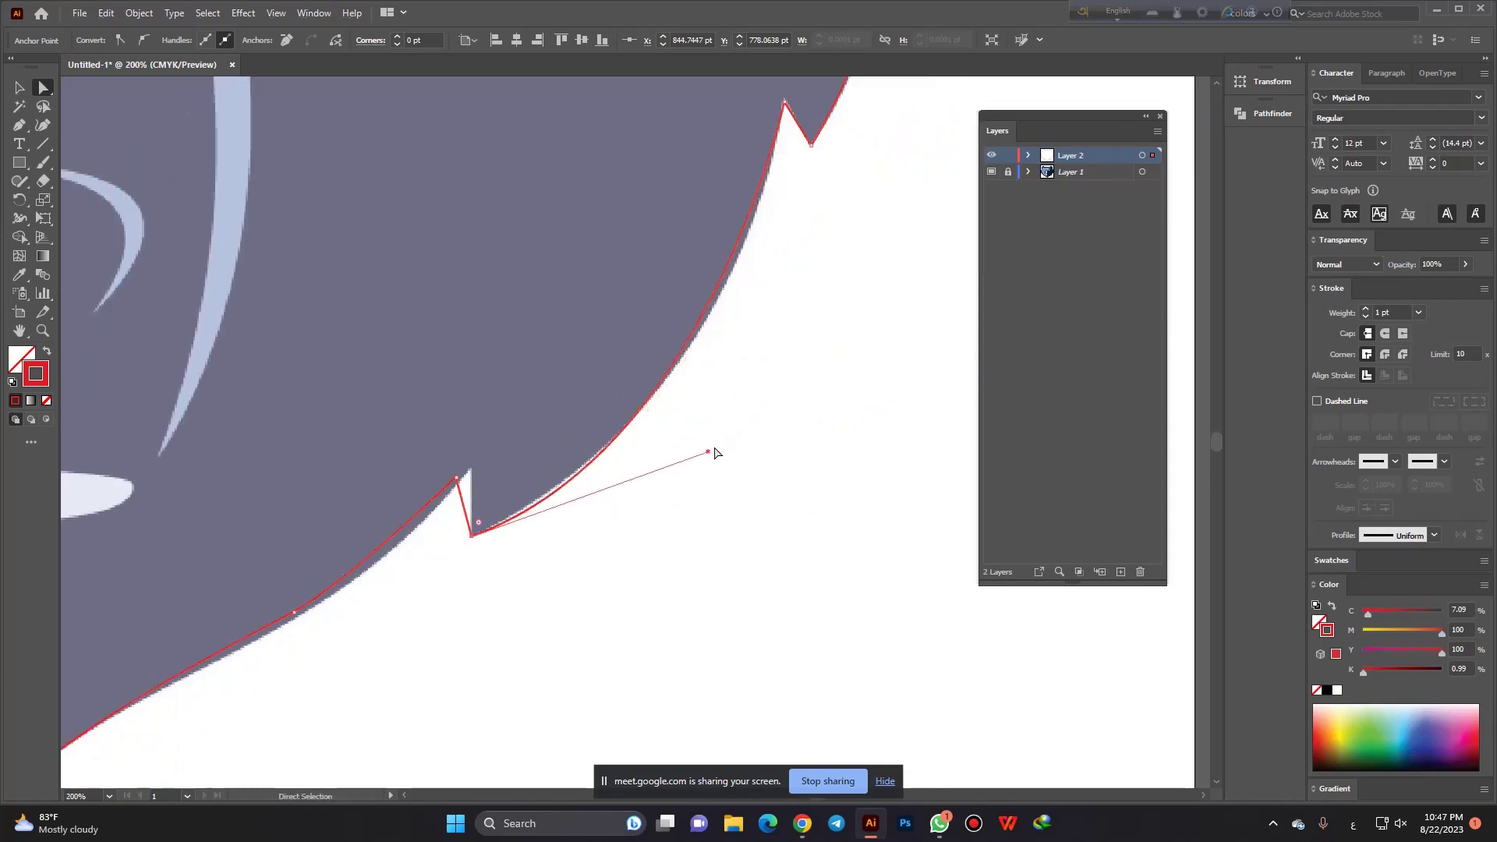
{"action": "mouse_move", "coordinate": [707, 453]}
{"action": "left_mouse_down"}
{"action": "mouse_move", "coordinate": [741, 443]}
{"action": "mouse_move", "coordinate": [755, 400]}
{"action": "left_mouse_up"}
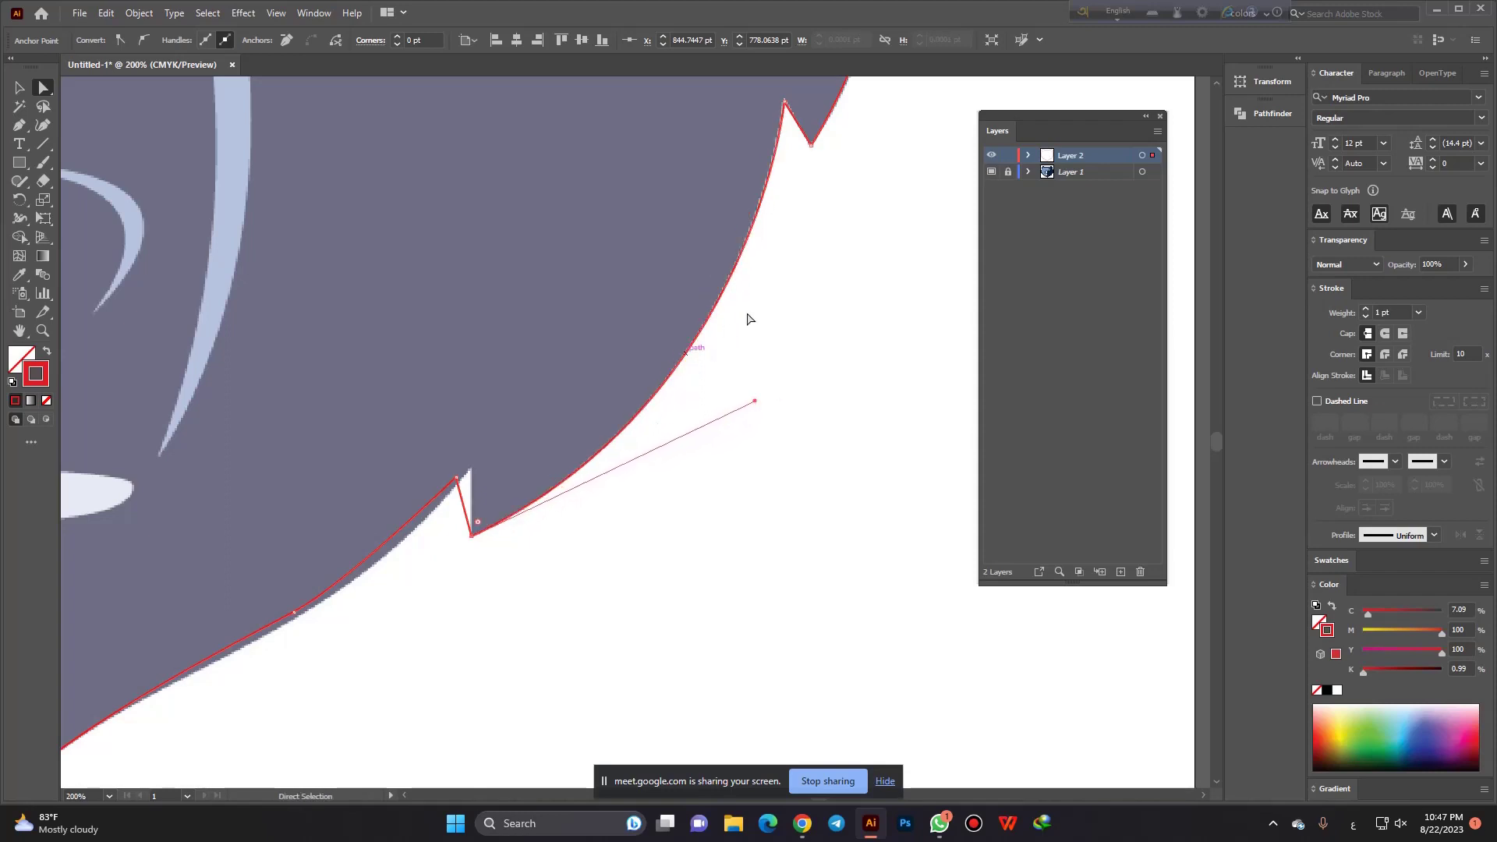
{"action": "scroll", "coordinate": [750, 316], "scroll_direction": "down", "scroll_amount": 1}
{"action": "scroll", "coordinate": [481, 478], "scroll_direction": "up", "scroll_amount": 3}
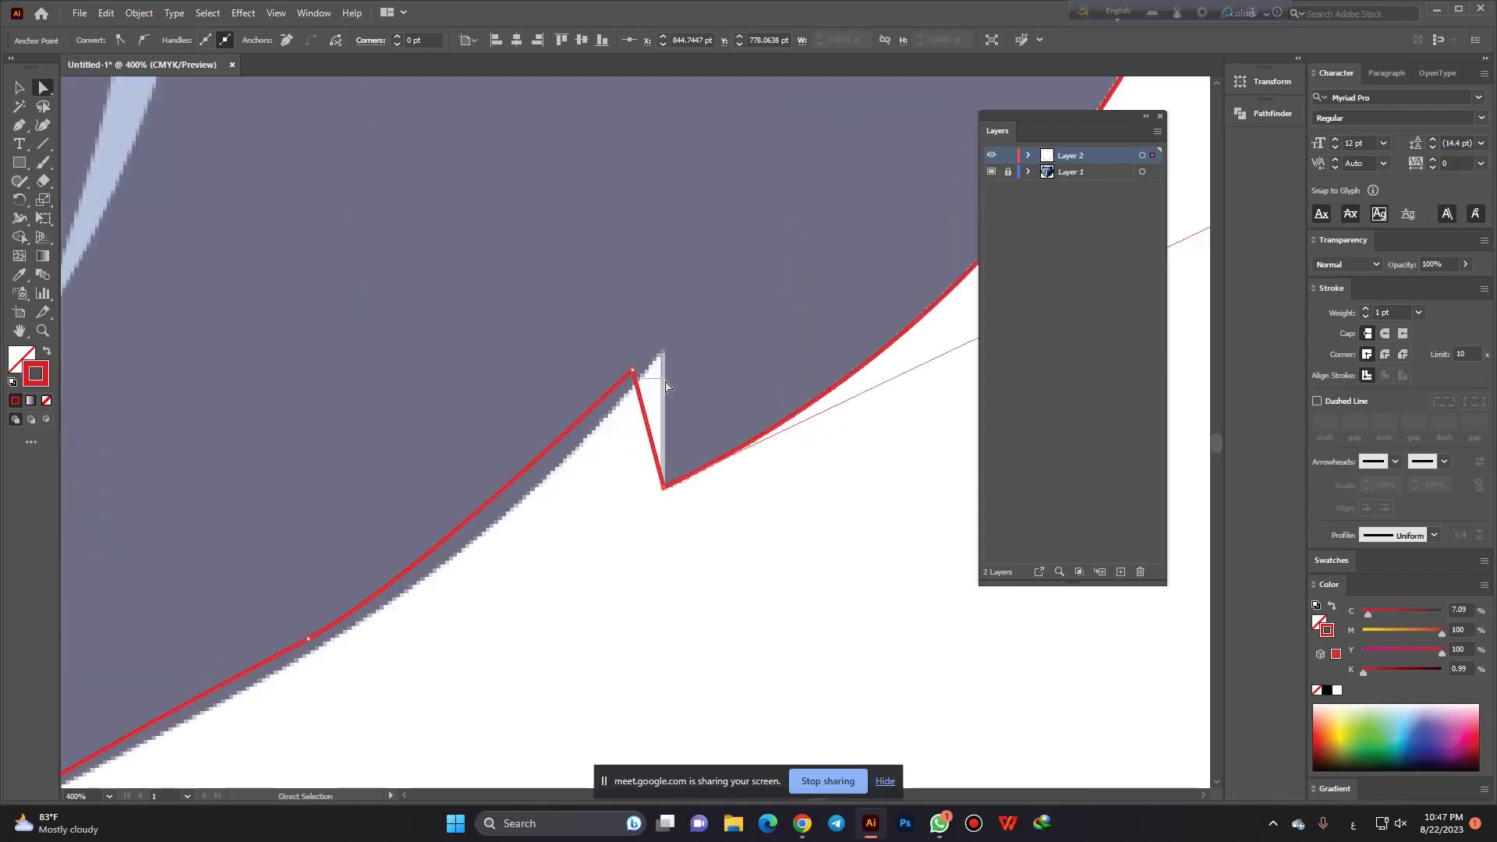
Move the notch-top anchor onto the reference tip and nudge a jaw anchor onto the outline.
{"action": "left_click", "coordinate": [632, 374]}
{"action": "left_click_drag", "start_coordinate": [632, 375], "coordinate": [662, 357]}
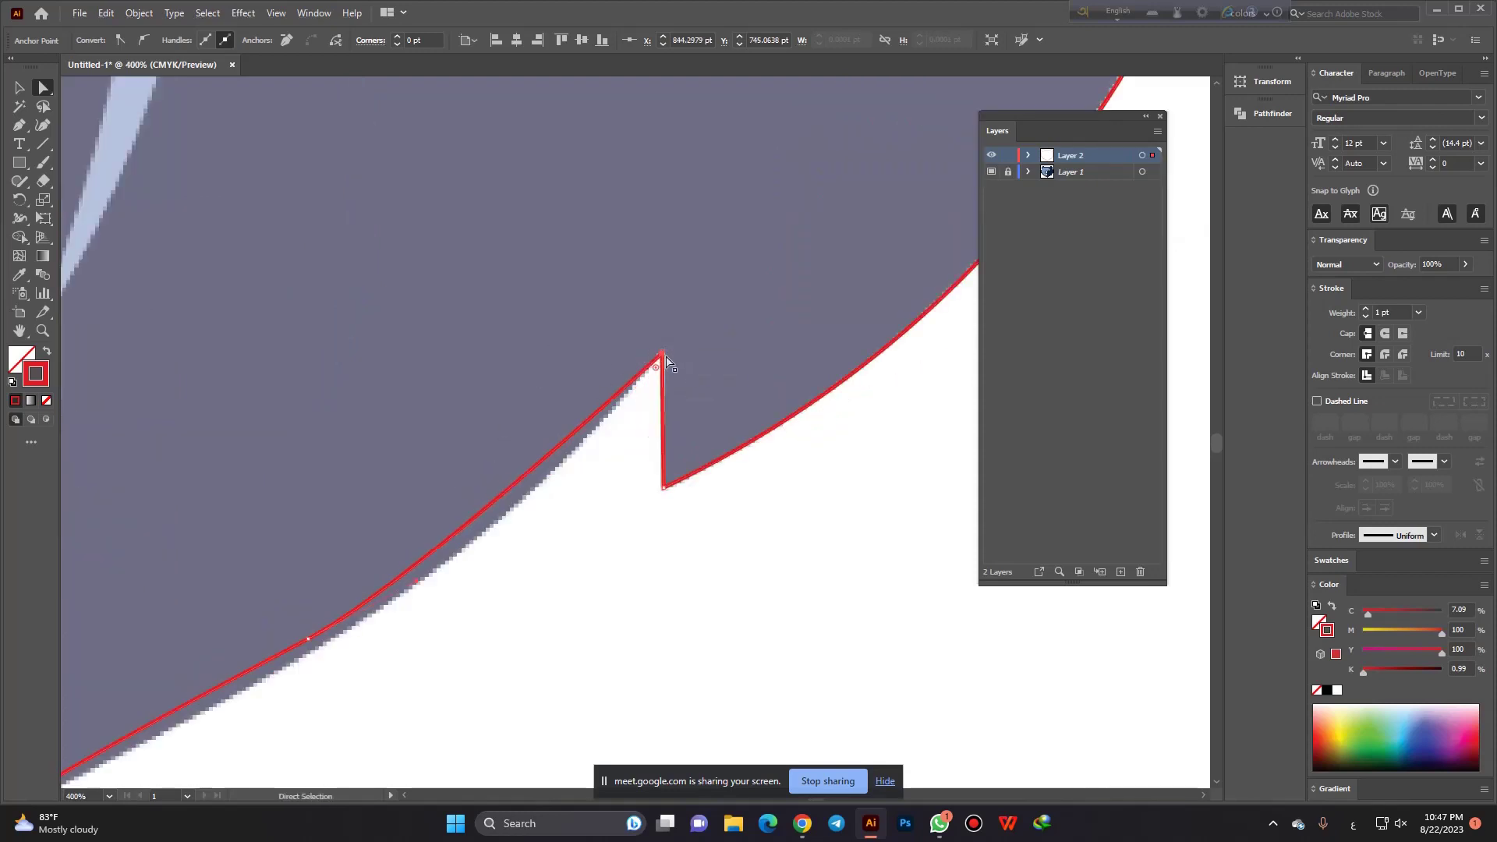
{"action": "scroll", "coordinate": [725, 339], "scroll_direction": "down", "scroll_amount": 1}
{"action": "left_click_drag", "start_coordinate": [493, 522], "coordinate": [521, 530]}
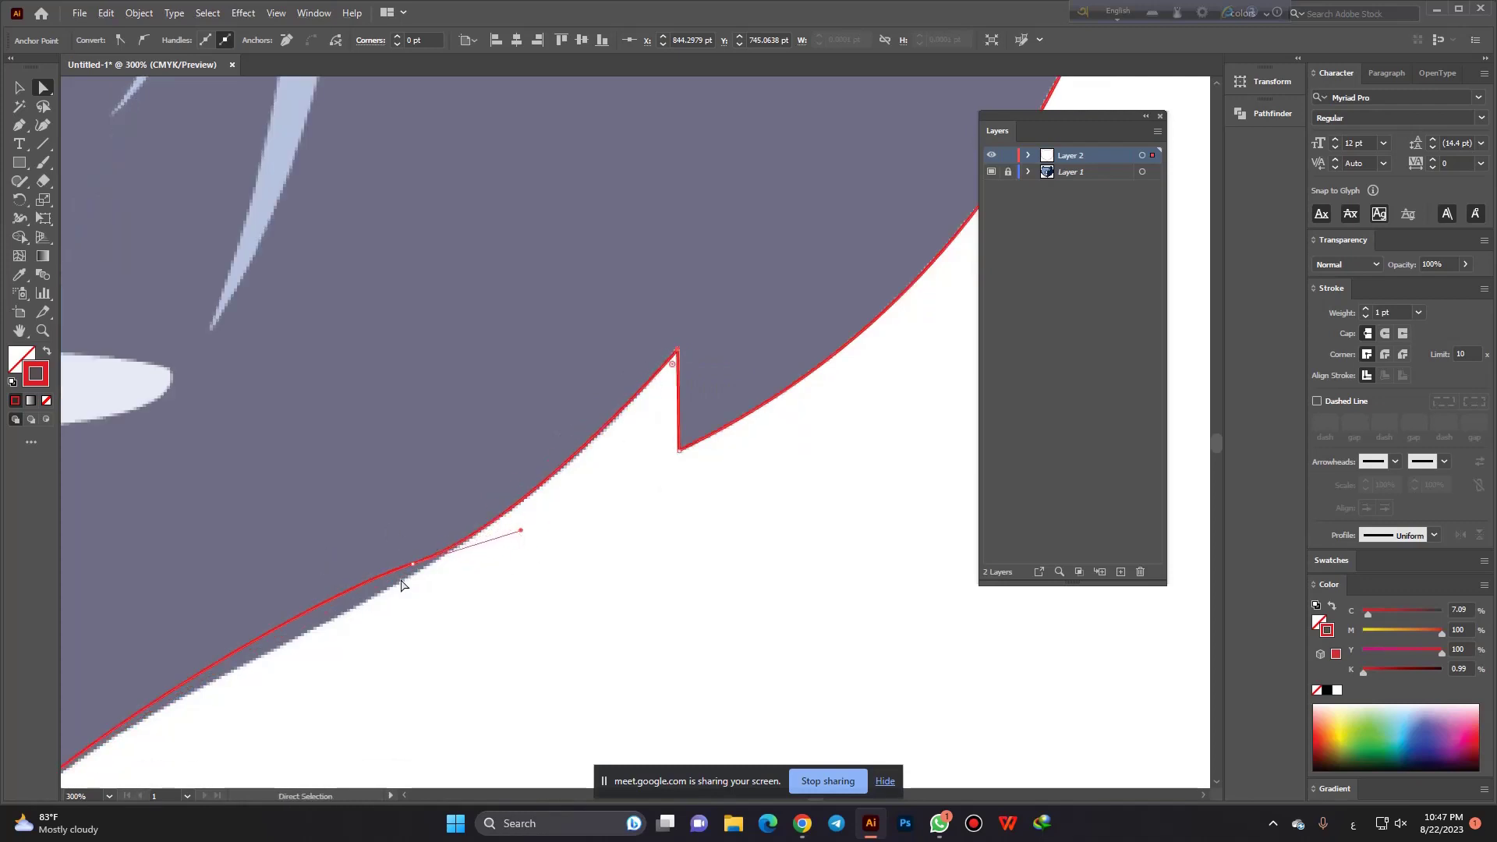
{"action": "left_click_drag", "start_coordinate": [412, 563], "coordinate": [412, 572]}
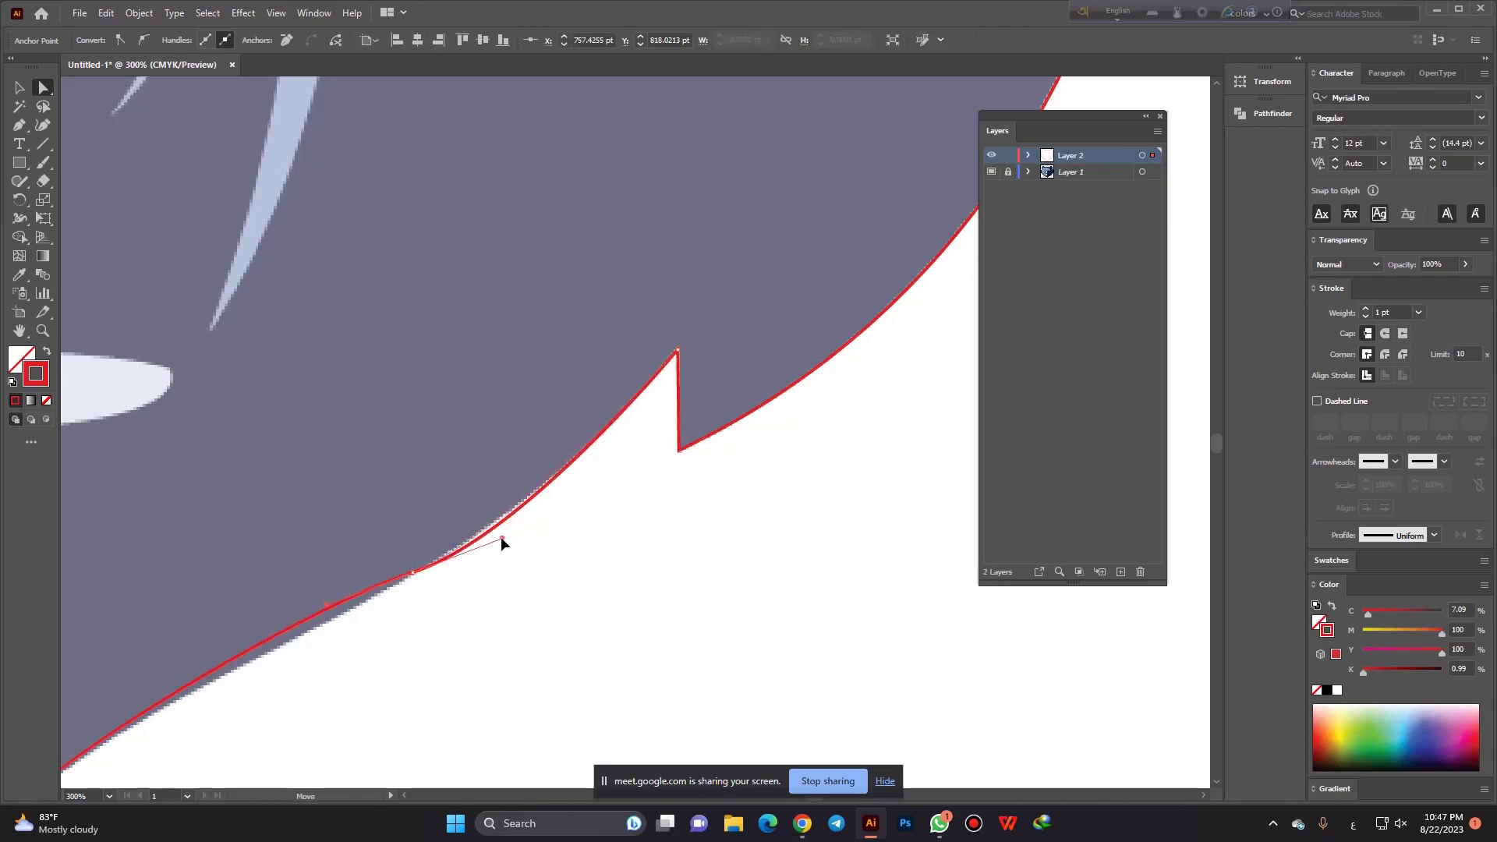
Bend the jaw curves near the chin point to match the reference edge.
{"action": "scroll", "coordinate": [479, 536], "scroll_direction": "down", "scroll_amount": 2}
{"action": "scroll", "coordinate": [312, 553], "scroll_direction": "up", "scroll_amount": 1}
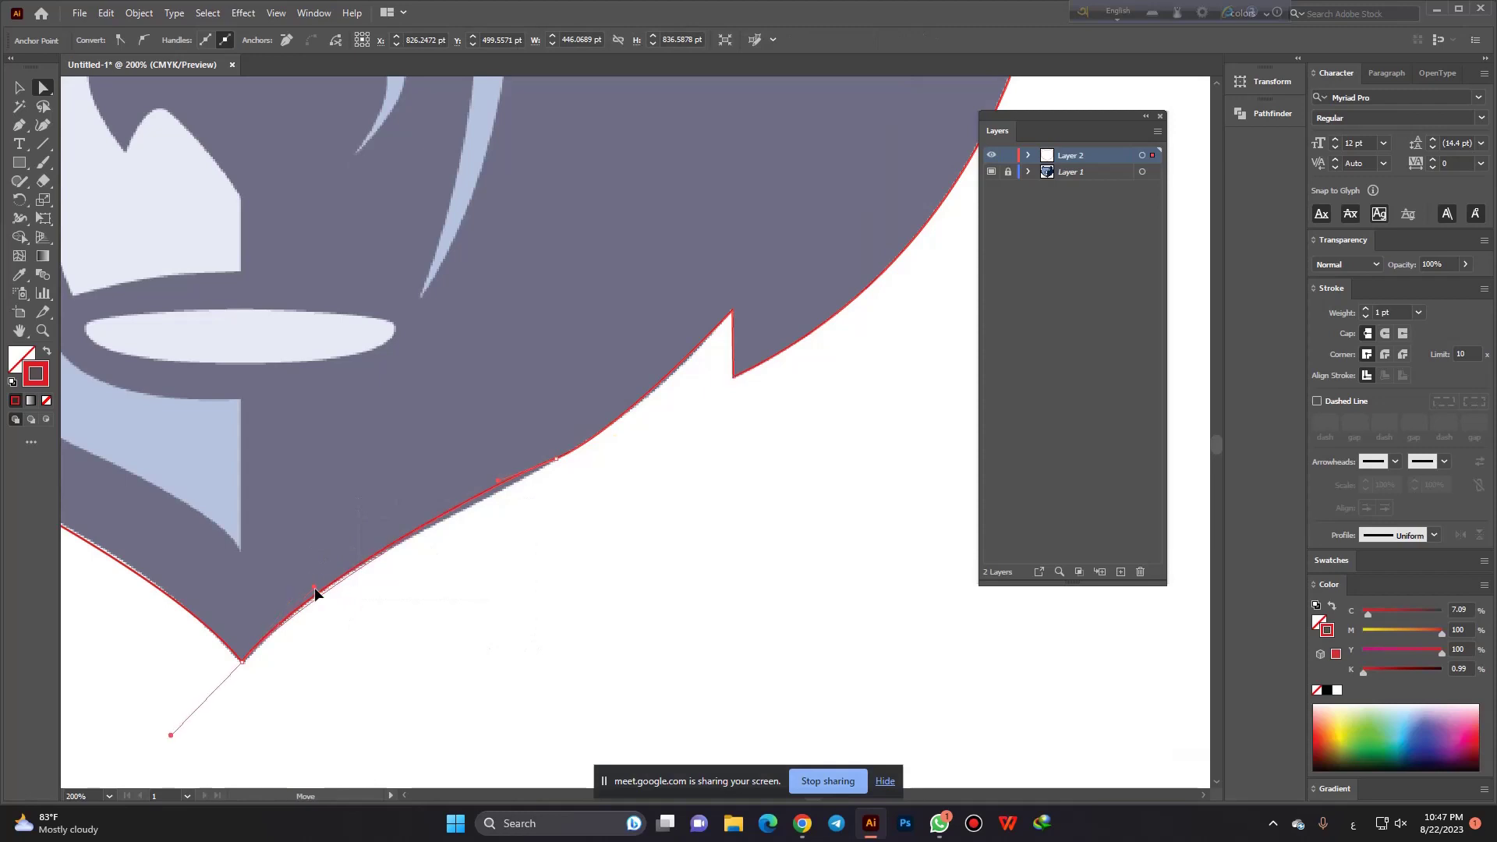
{"action": "left_click_drag", "start_coordinate": [305, 586], "coordinate": [167, 735]}
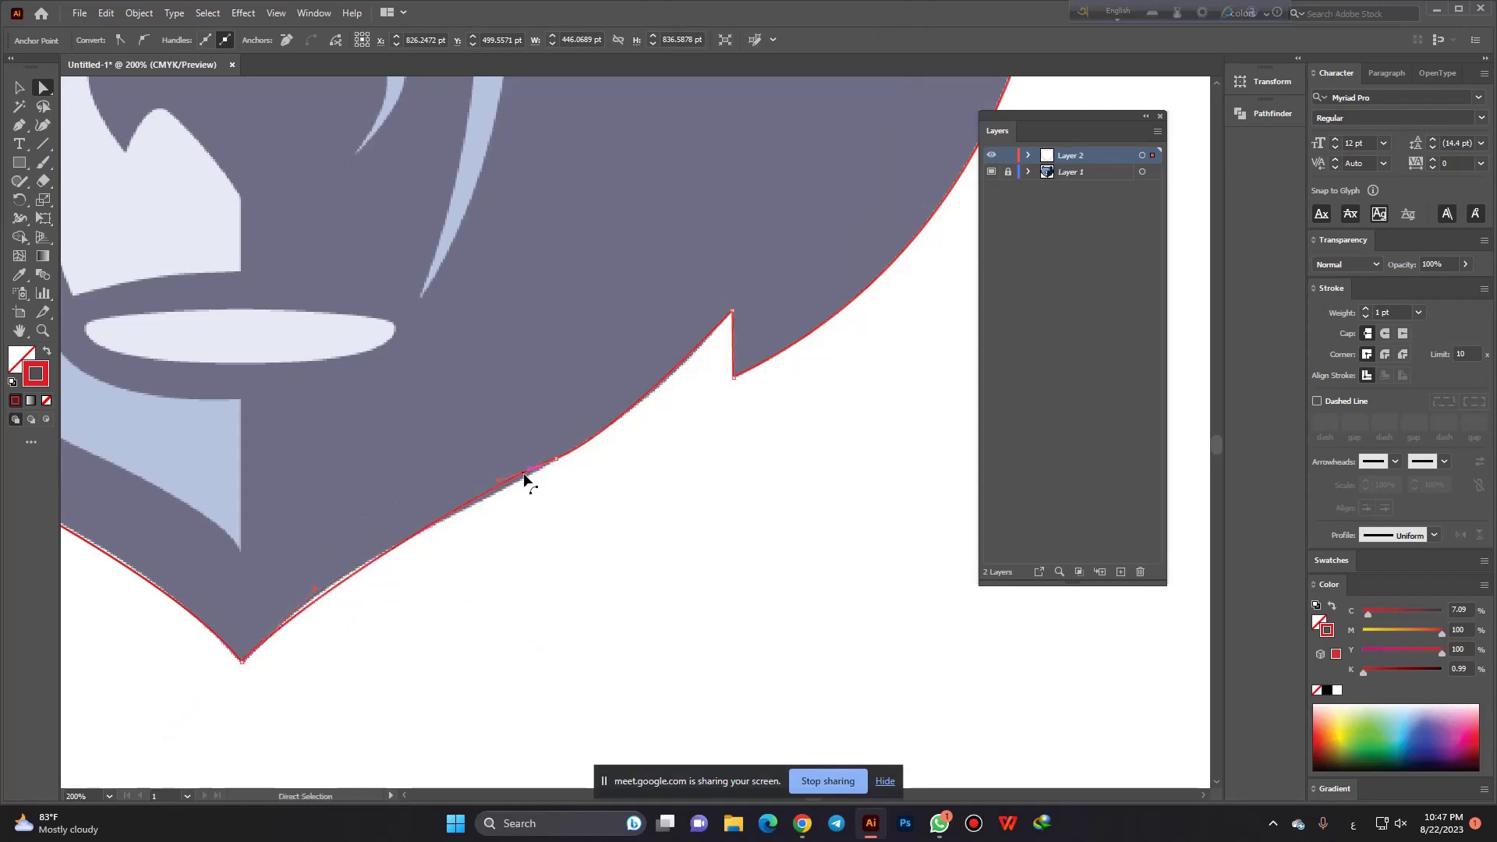
{"action": "left_click_drag", "start_coordinate": [524, 478], "coordinate": [475, 532]}
{"action": "left_click_drag", "start_coordinate": [318, 589], "coordinate": [311, 576]}
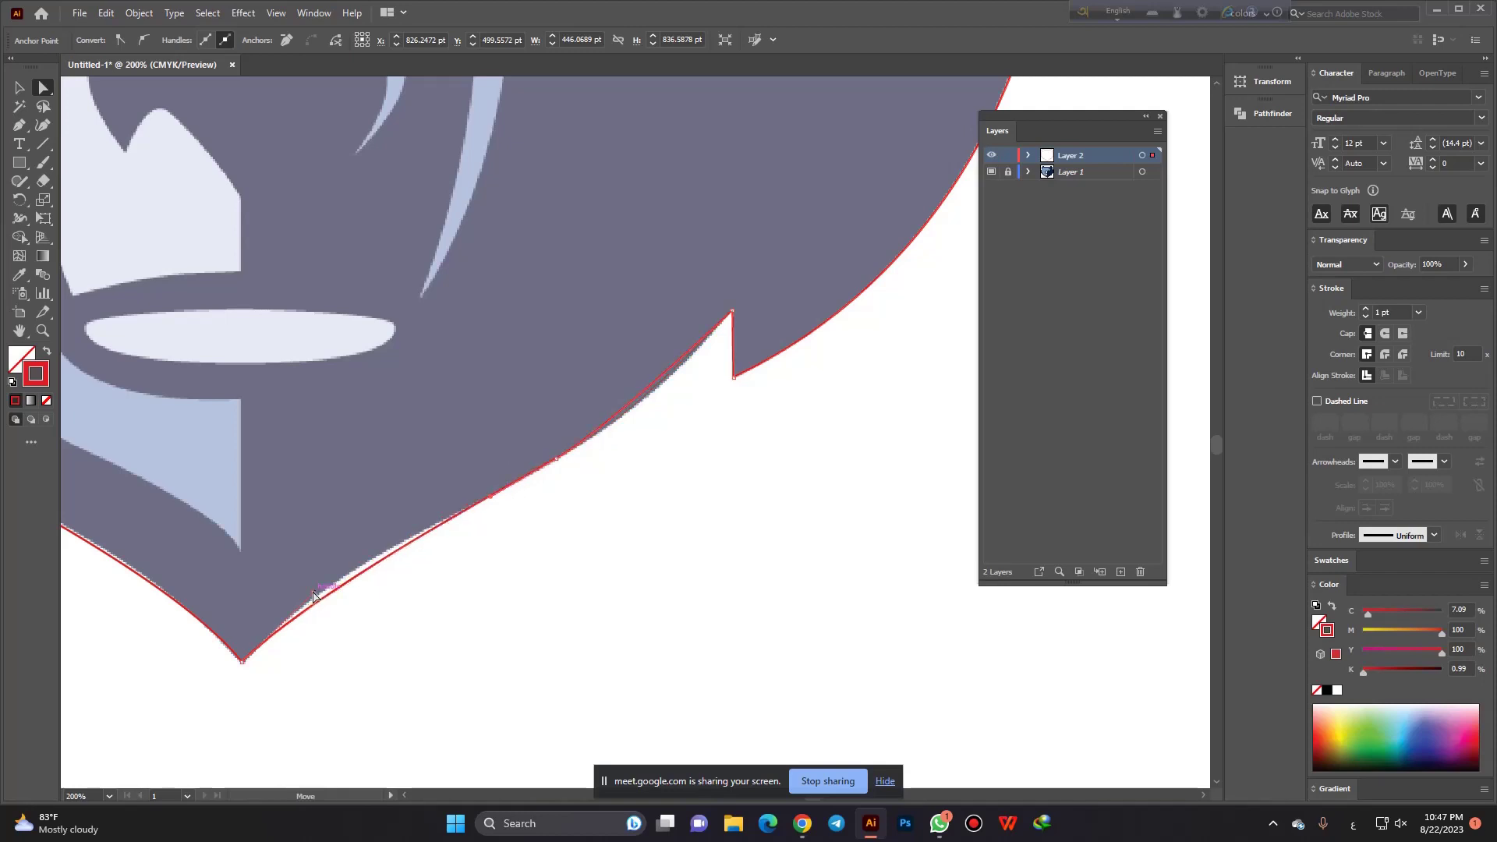
Adjust the lower-right curve anchor so the path follows the jaw edge.
{"action": "left_click", "coordinate": [514, 584]}
{"action": "scroll", "coordinate": [513, 584], "scroll_direction": "down", "scroll_amount": 2}
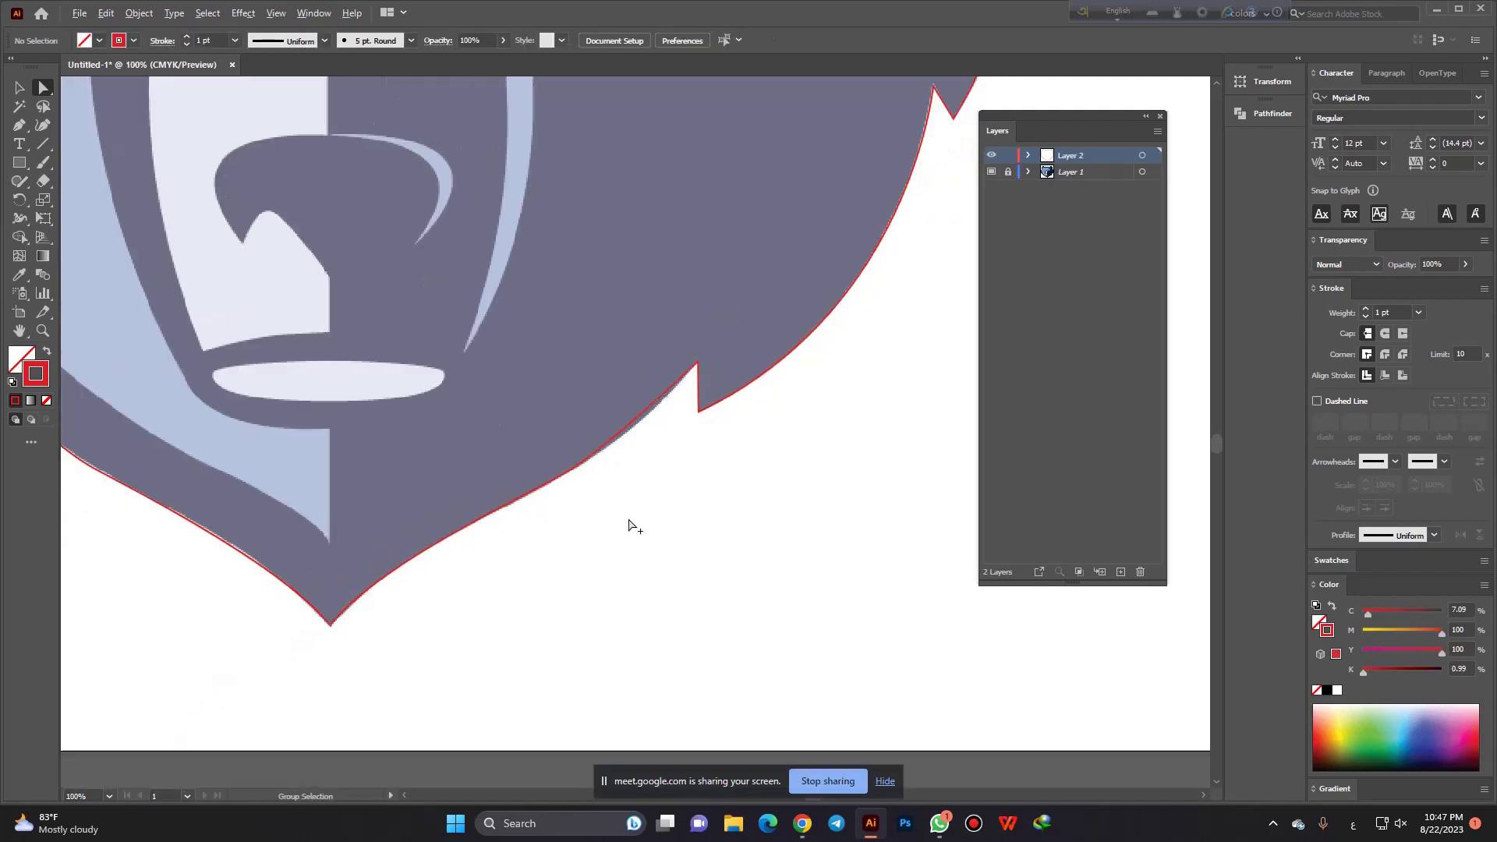
{"action": "scroll", "coordinate": [628, 525], "scroll_direction": "down", "scroll_amount": 2}
{"action": "scroll", "coordinate": [612, 588], "scroll_direction": "down", "scroll_amount": 2}
{"action": "scroll", "coordinate": [629, 575], "scroll_direction": "up", "scroll_amount": 2}
{"action": "scroll", "coordinate": [586, 536], "scroll_direction": "up", "scroll_amount": 3}
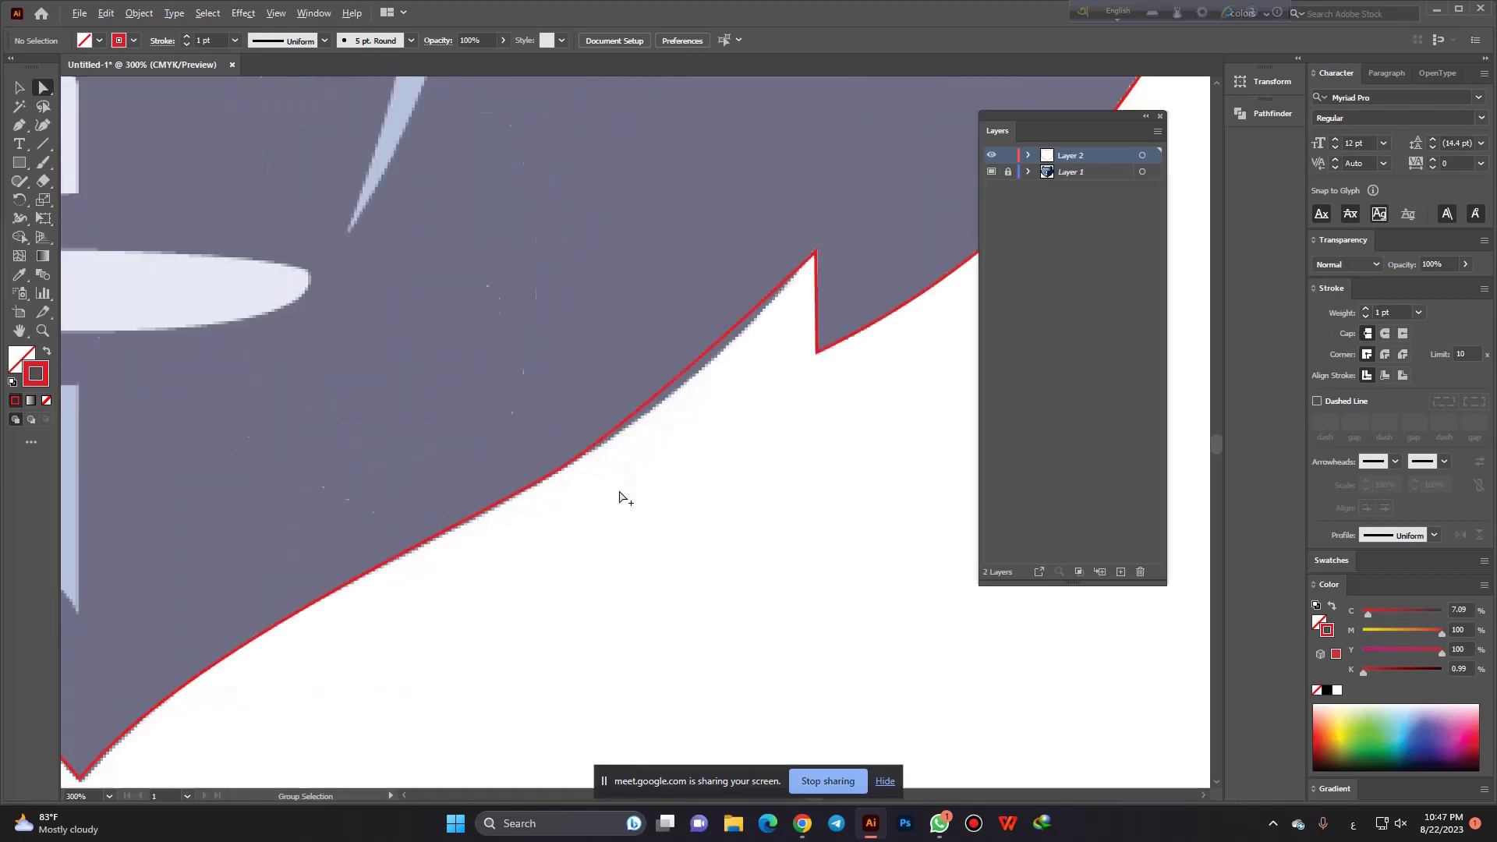
{"action": "left_click", "coordinate": [638, 413]}
{"action": "scroll", "coordinate": [627, 440], "scroll_direction": "up", "scroll_amount": 2}
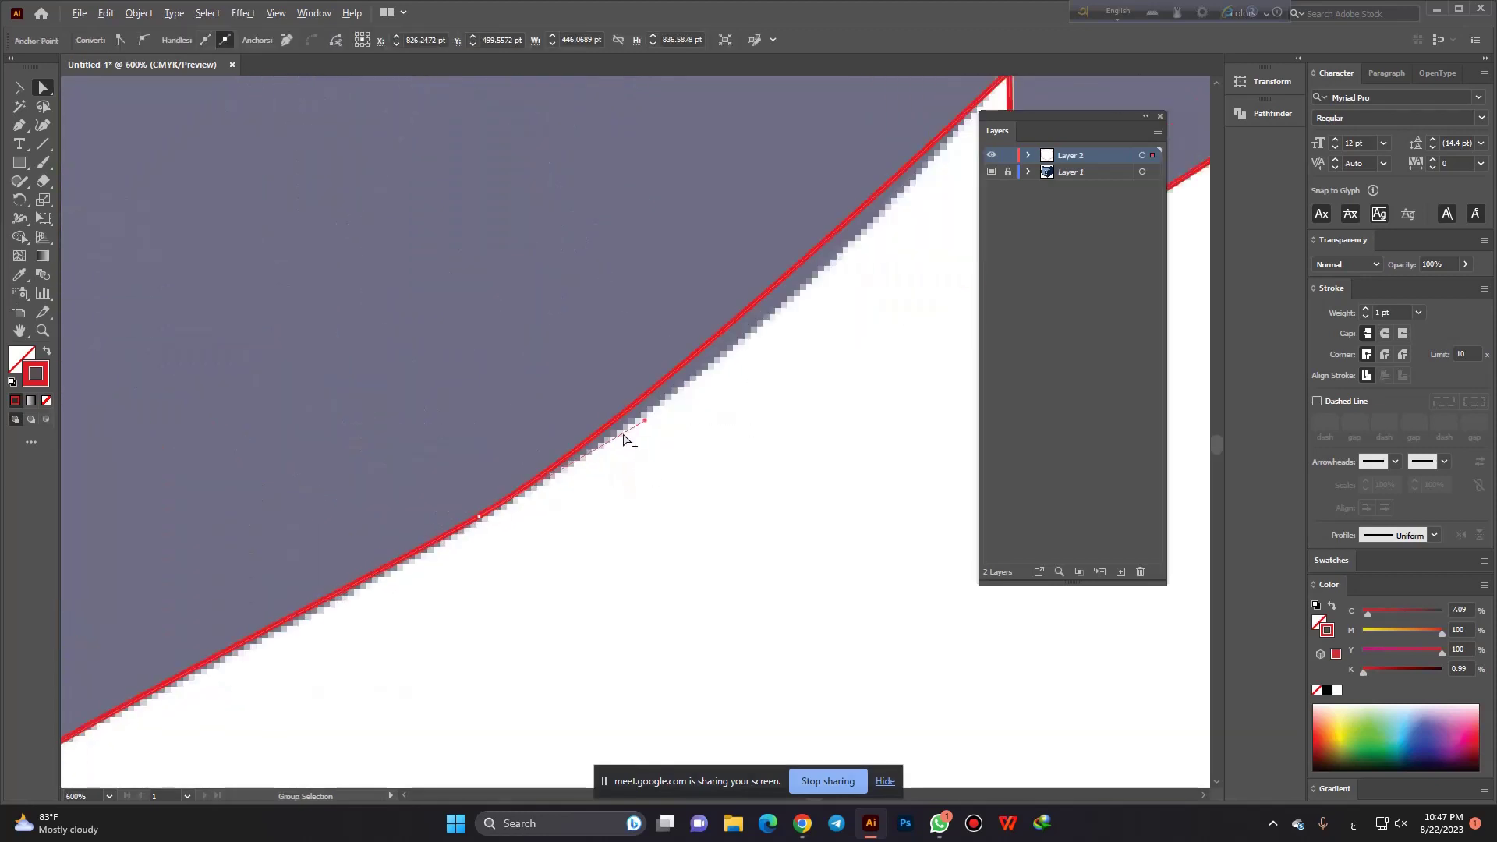
{"action": "scroll", "coordinate": [596, 453], "scroll_direction": "down", "scroll_amount": 1}
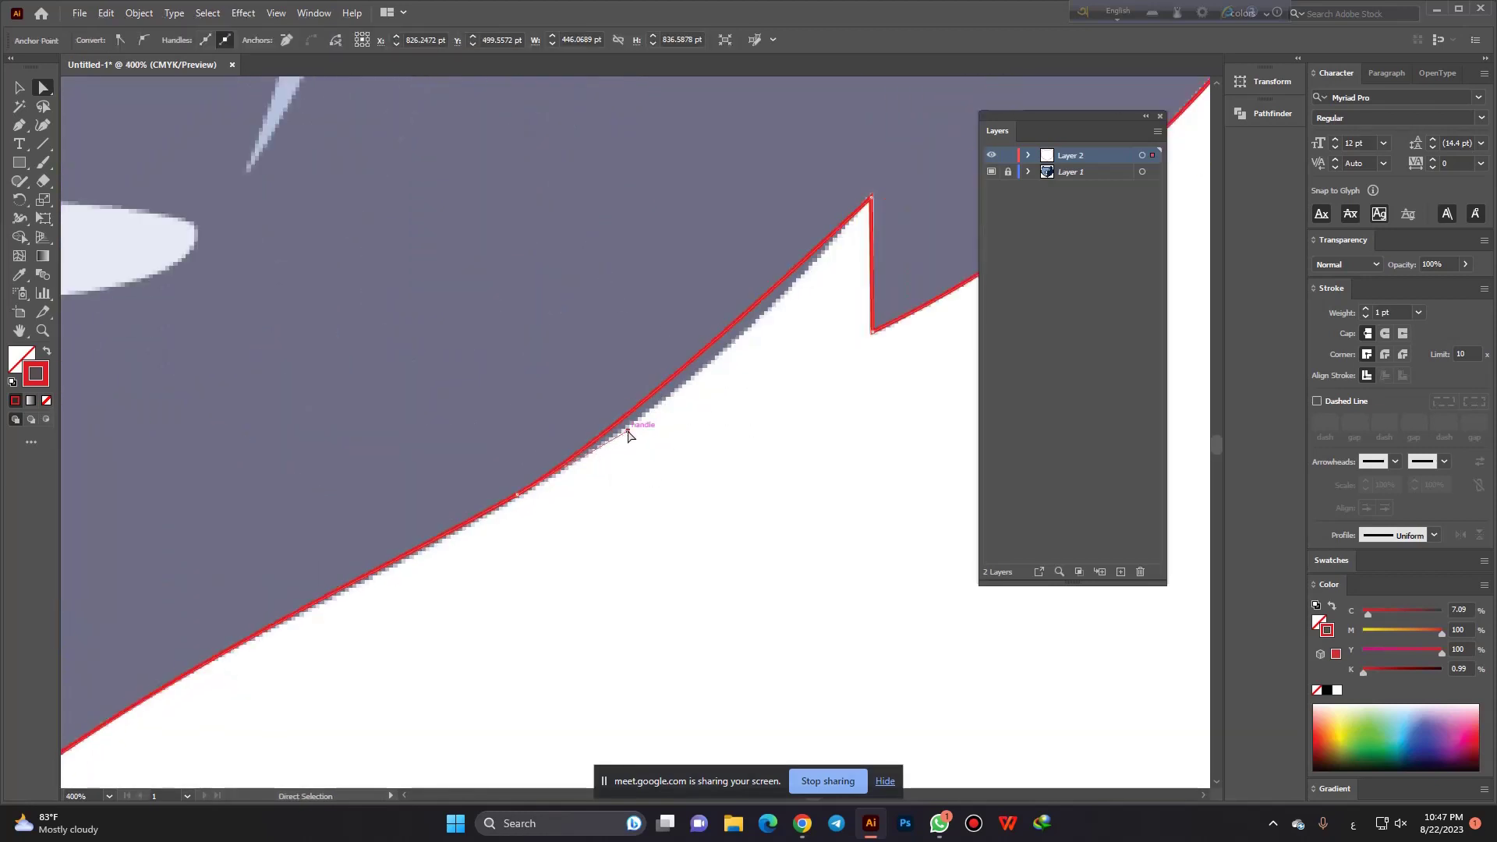
{"action": "left_click_drag", "start_coordinate": [627, 430], "coordinate": [671, 430]}
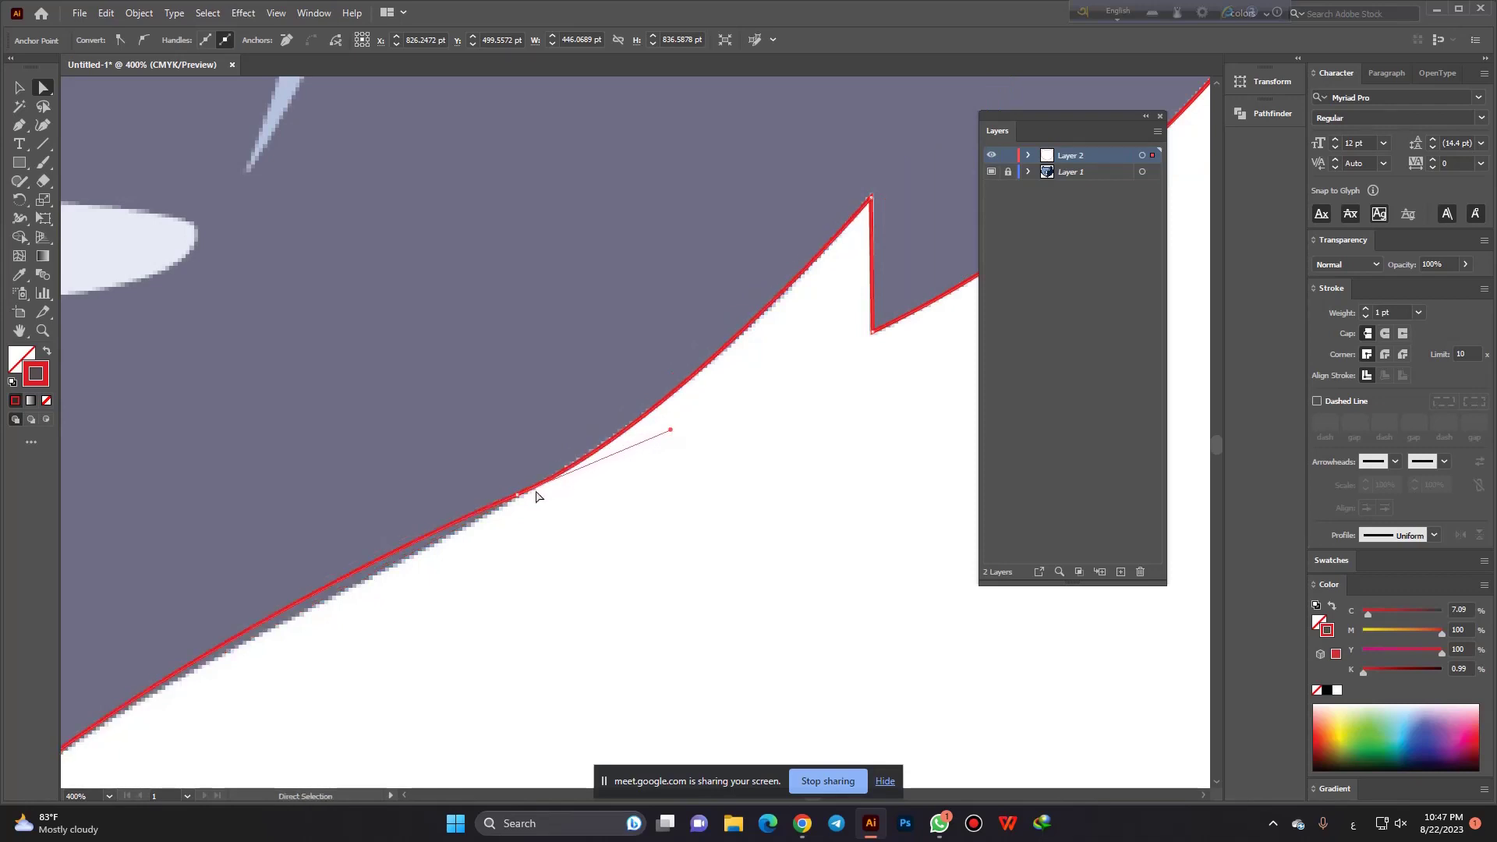
Reshape the jaw segment and refine its curve near the chin point.
{"action": "scroll", "coordinate": [569, 471], "scroll_direction": "down", "scroll_amount": 1, "text": "alt"}
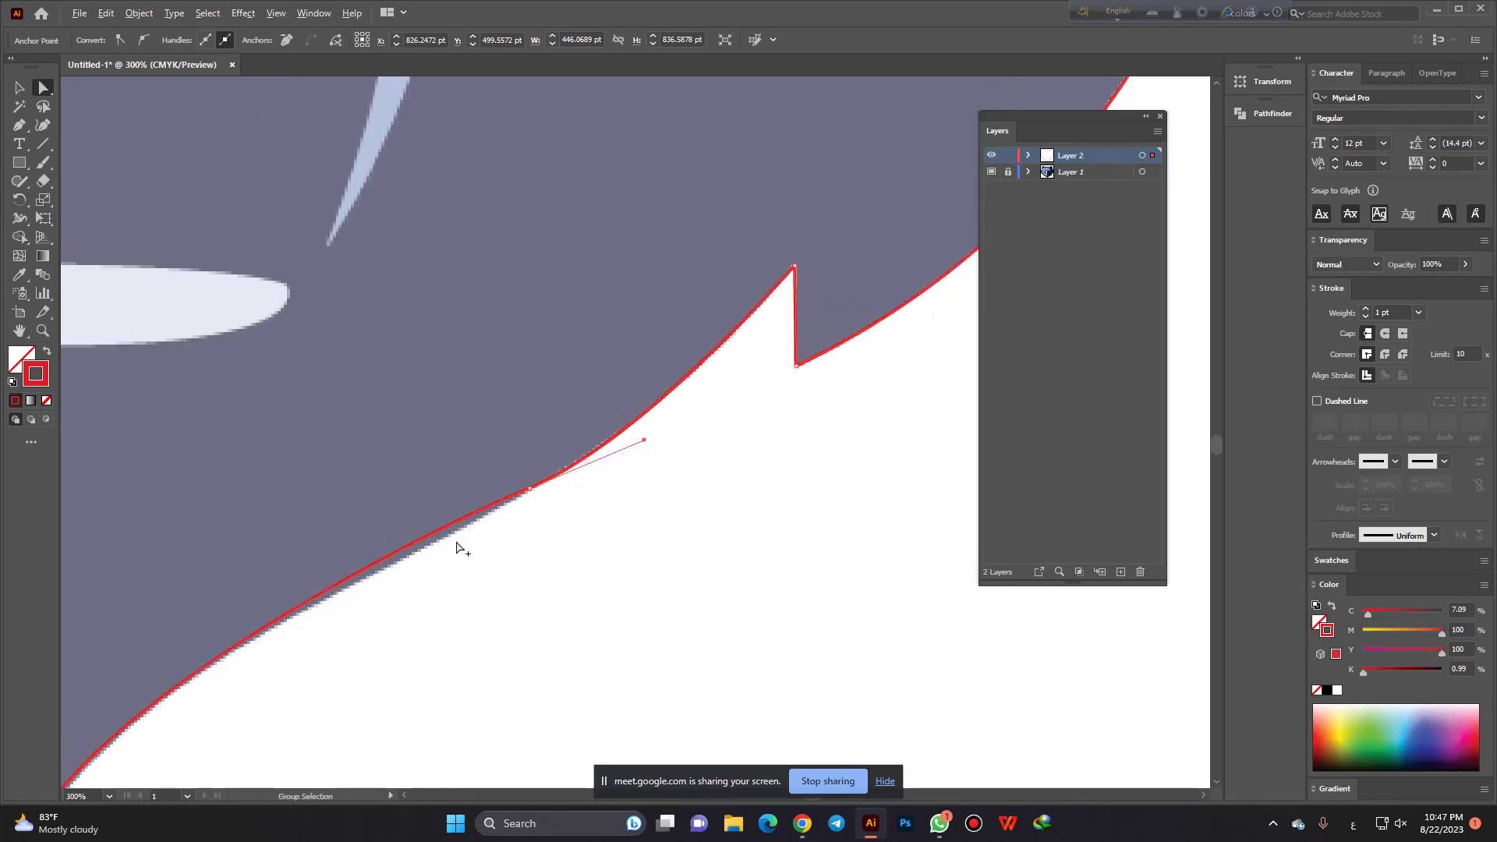
{"action": "scroll", "coordinate": [405, 558], "scroll_direction": "down", "scroll_amount": 2, "text": "alt"}
{"action": "scroll", "coordinate": [384, 508], "scroll_direction": "up", "scroll_amount": 1, "text": "alt"}
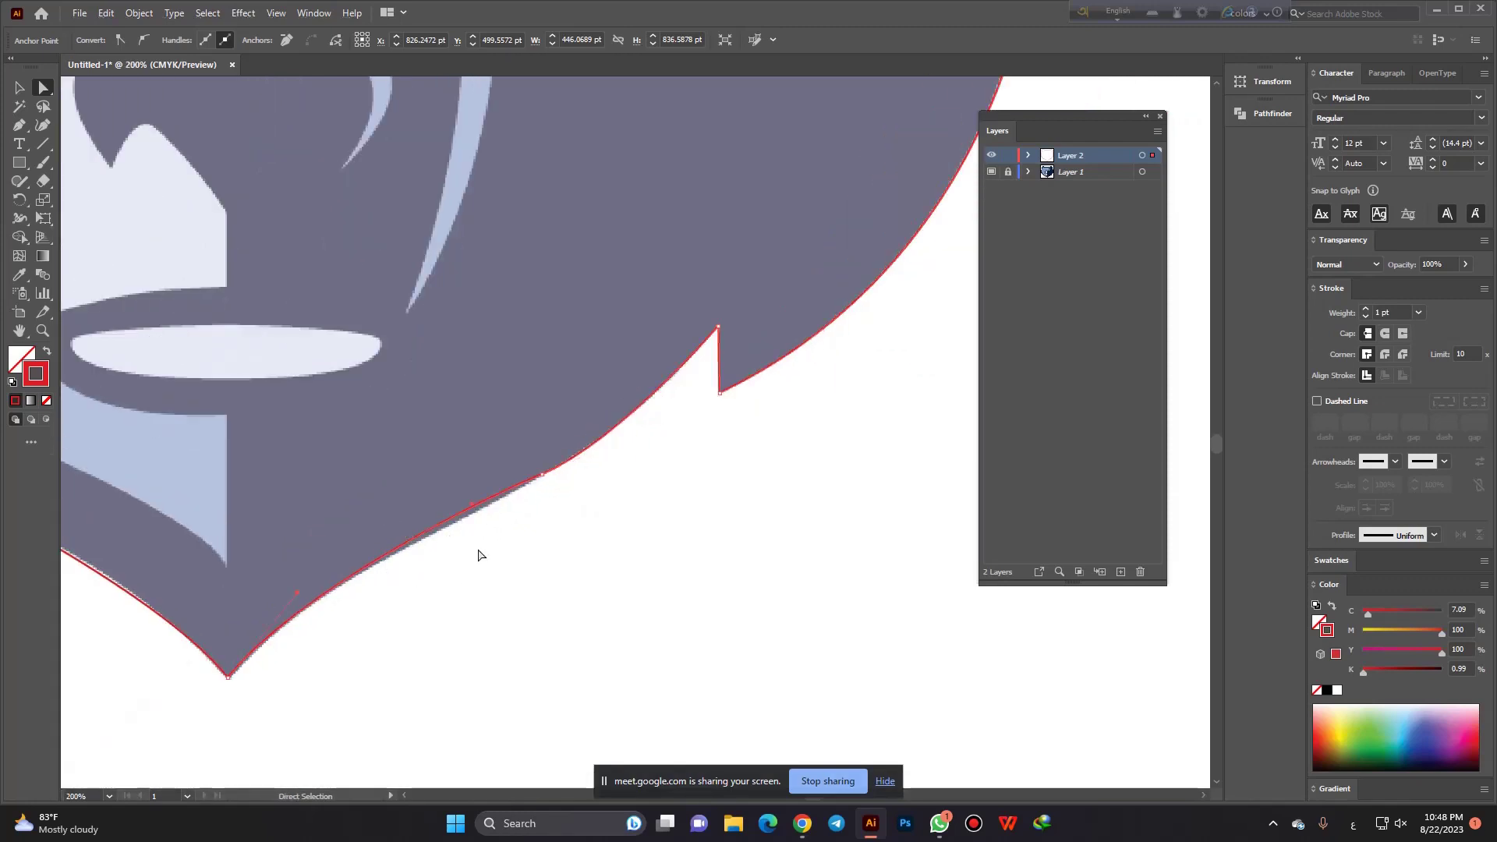
{"action": "left_click_drag", "start_coordinate": [443, 527], "coordinate": [445, 535]}
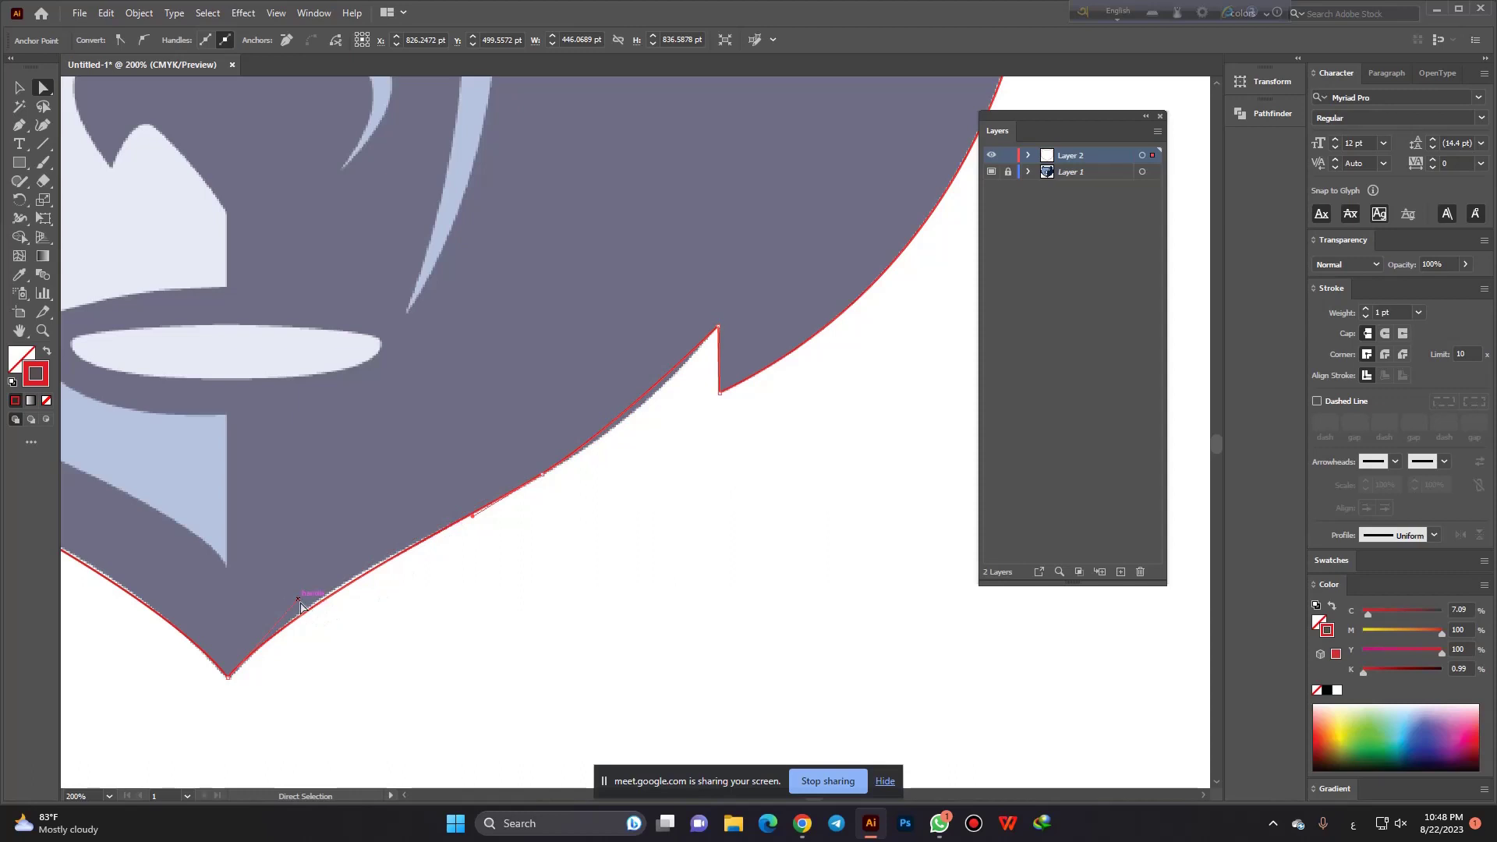
{"action": "left_click_drag", "start_coordinate": [299, 599], "coordinate": [301, 595]}
{"action": "left_click", "coordinate": [468, 628]}
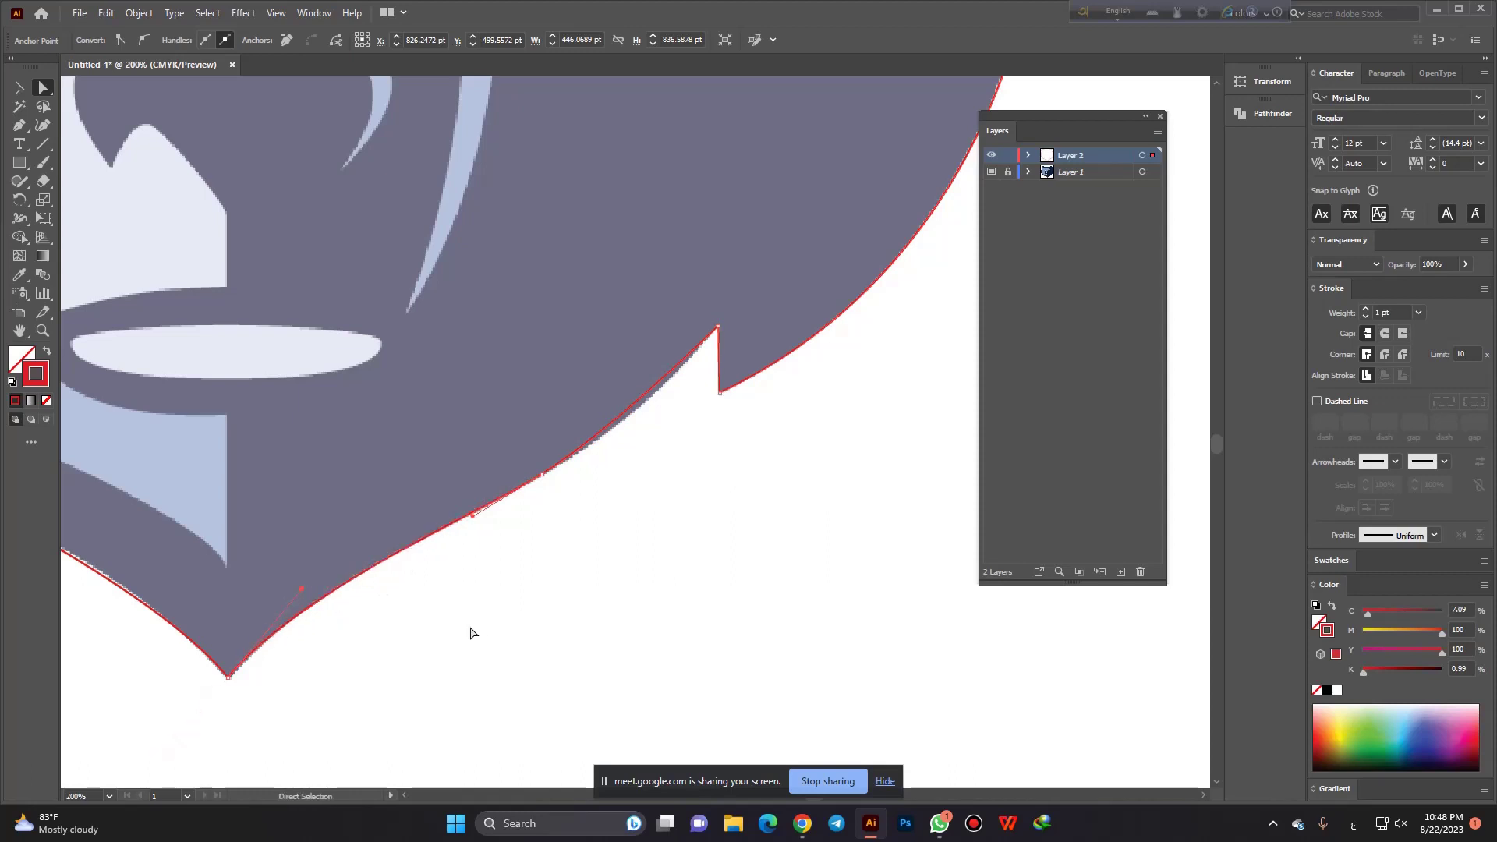
{"action": "scroll", "coordinate": [623, 496], "scroll_direction": "down", "scroll_amount": 3, "text": "alt"}
{"action": "scroll", "coordinate": [599, 512], "scroll_direction": "up", "scroll_amount": 4, "text": "alt"}
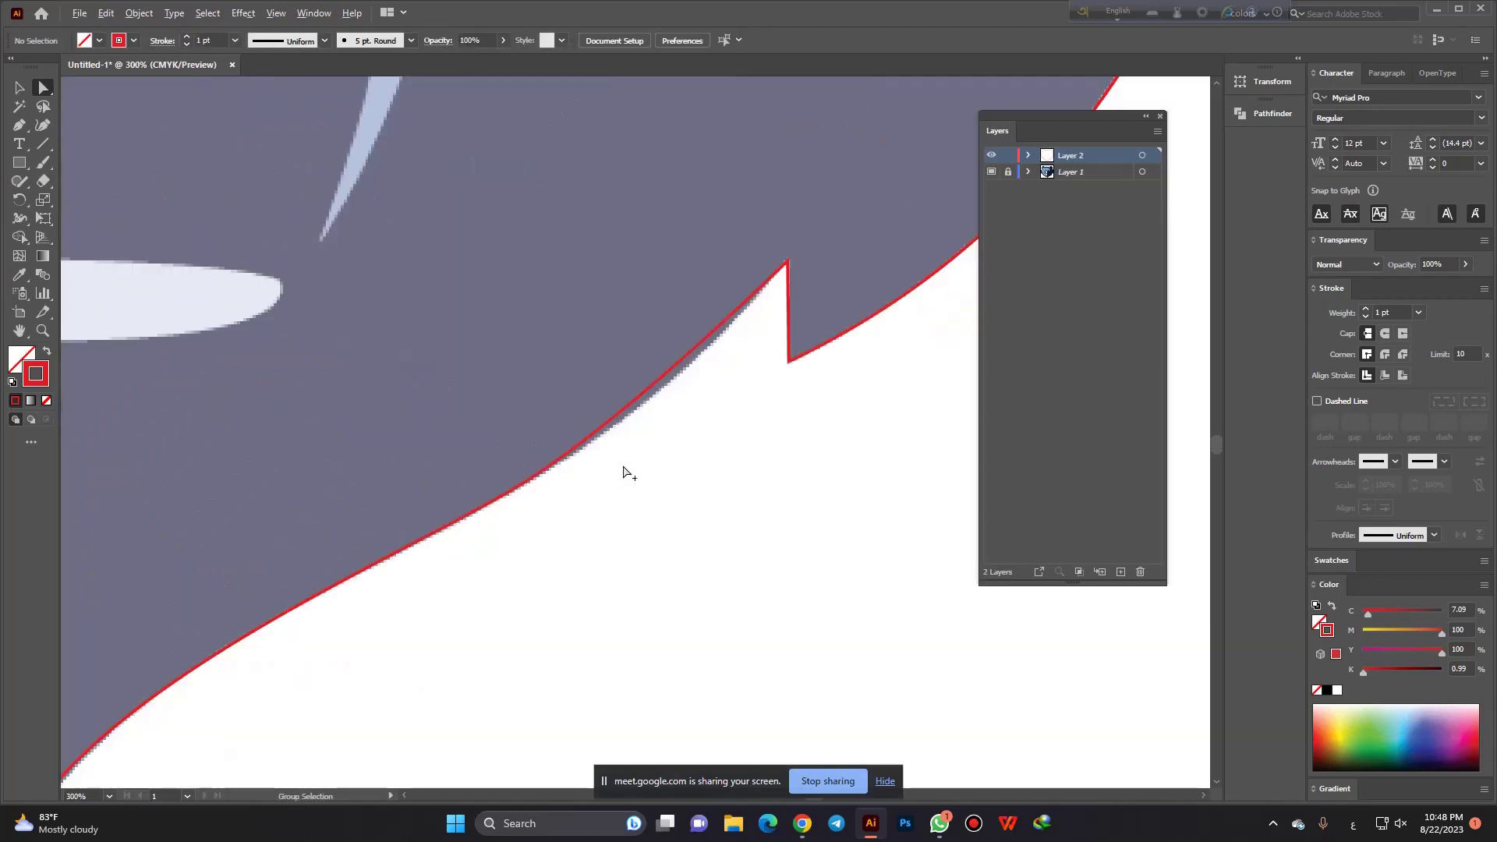
Fine-tune the curve along the jaw edge beneath the notch.
{"action": "left_click", "coordinate": [661, 373]}
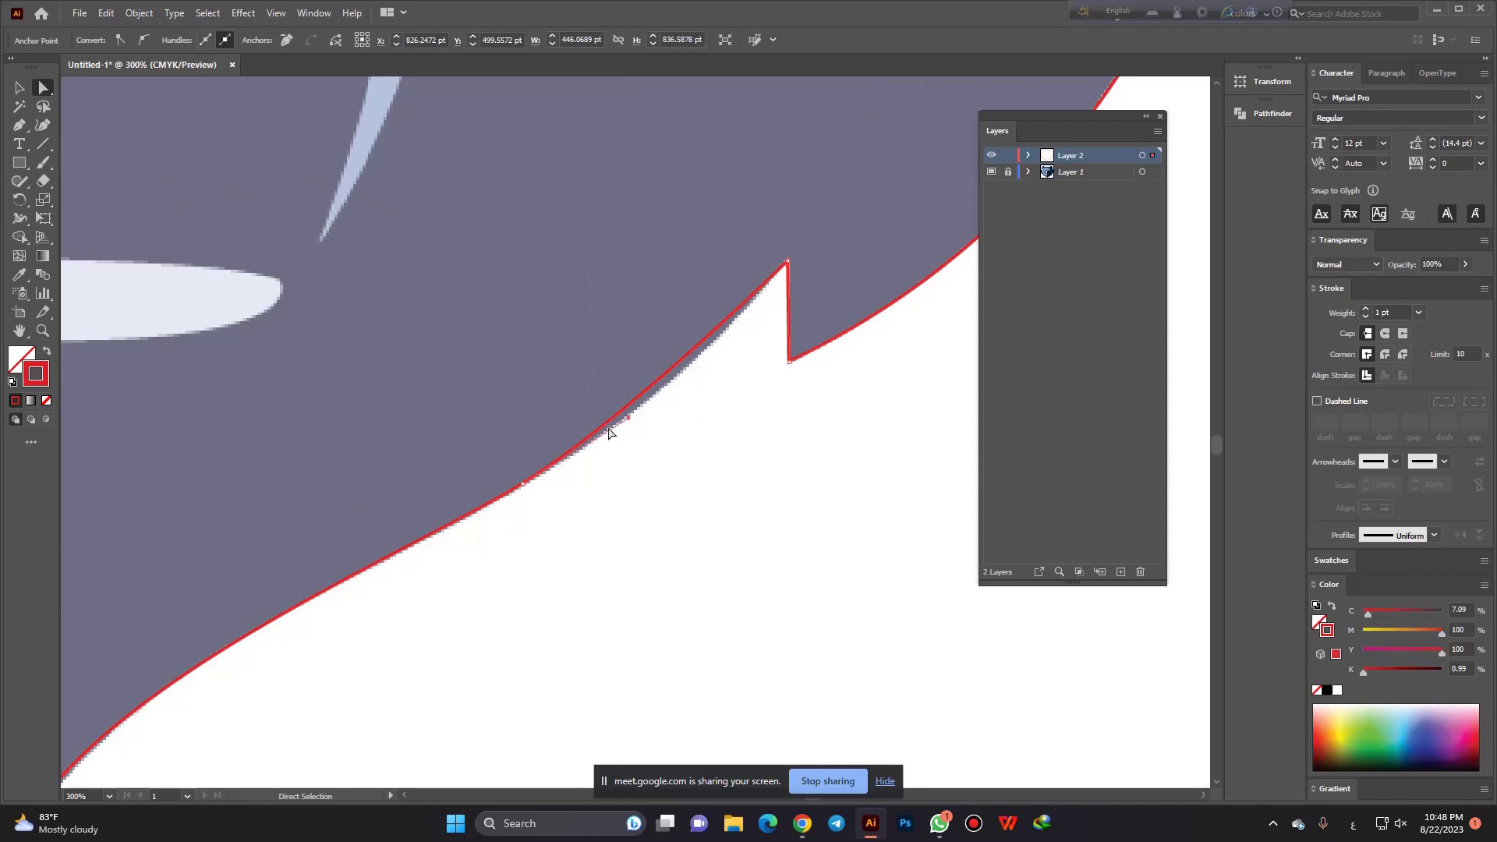
{"action": "left_click_drag", "start_coordinate": [628, 418], "coordinate": [643, 424]}
{"action": "left_click", "coordinate": [669, 481]}
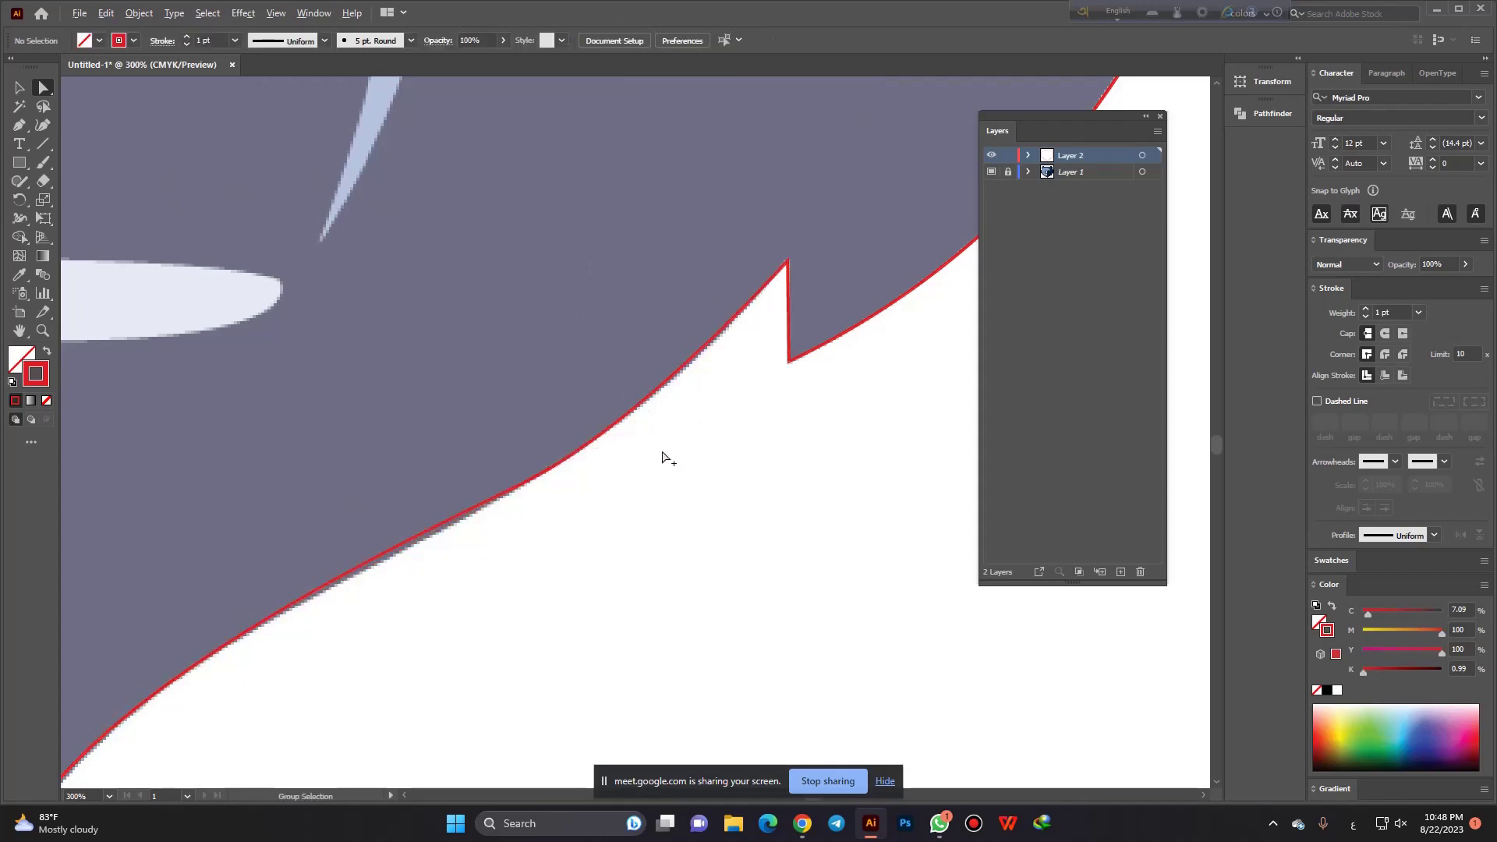
{"action": "scroll", "coordinate": [686, 464], "scroll_direction": "down", "scroll_amount": 4, "text": "alt"}
{"action": "scroll", "coordinate": [531, 531], "scroll_direction": "down", "scroll_amount": 2, "text": "alt"}
Select the entire traced bear outline with the Selection tool.
{"action": "left_click", "coordinate": [24, 87]}
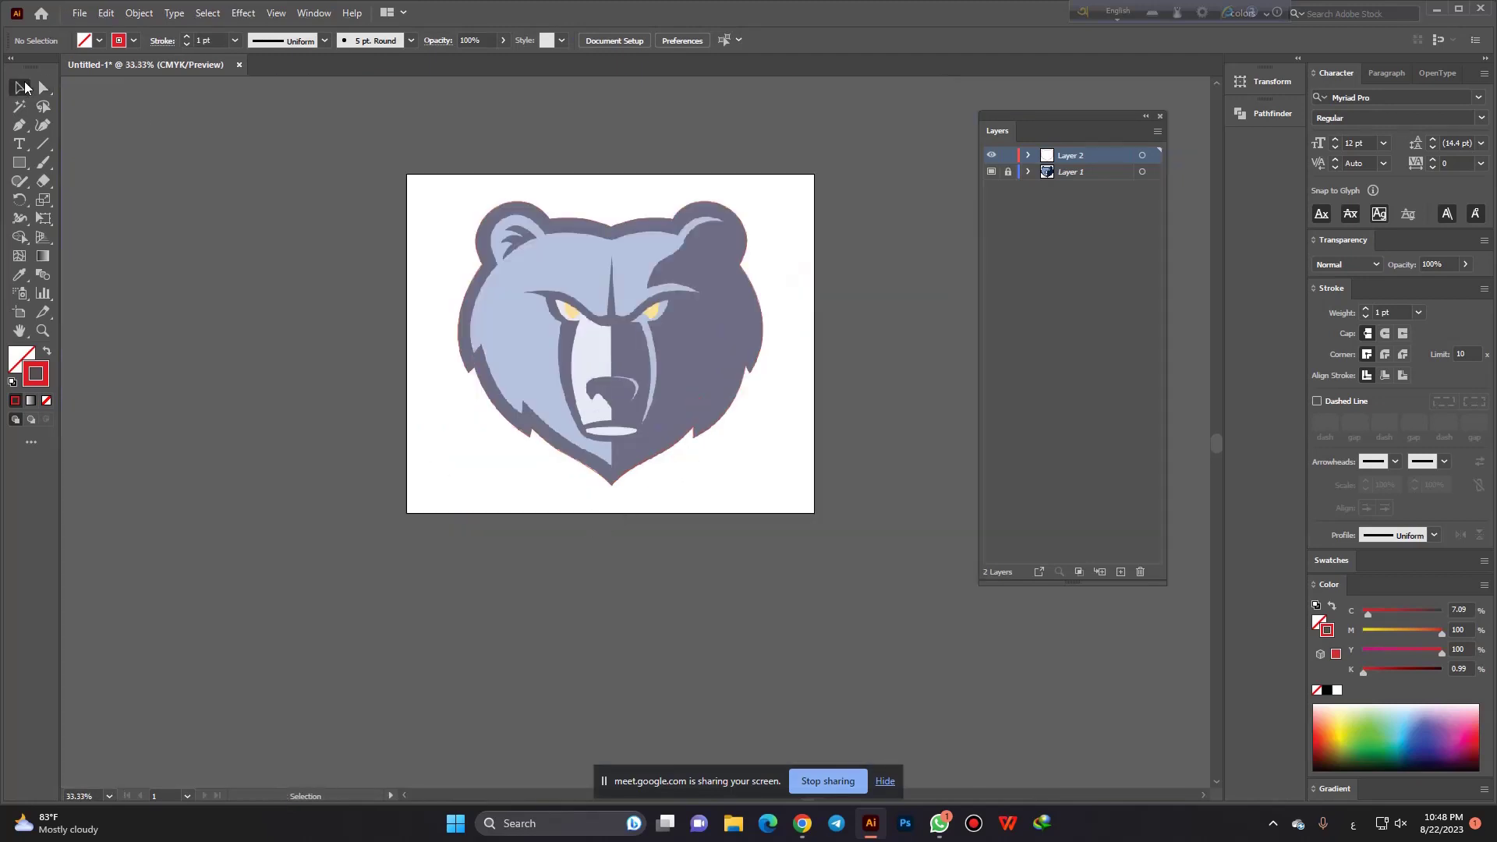
{"action": "scroll", "coordinate": [606, 202], "scroll_direction": "up", "scroll_amount": 1, "text": "alt"}
{"action": "left_click_drag", "start_coordinate": [446, 149], "coordinate": [867, 594]}
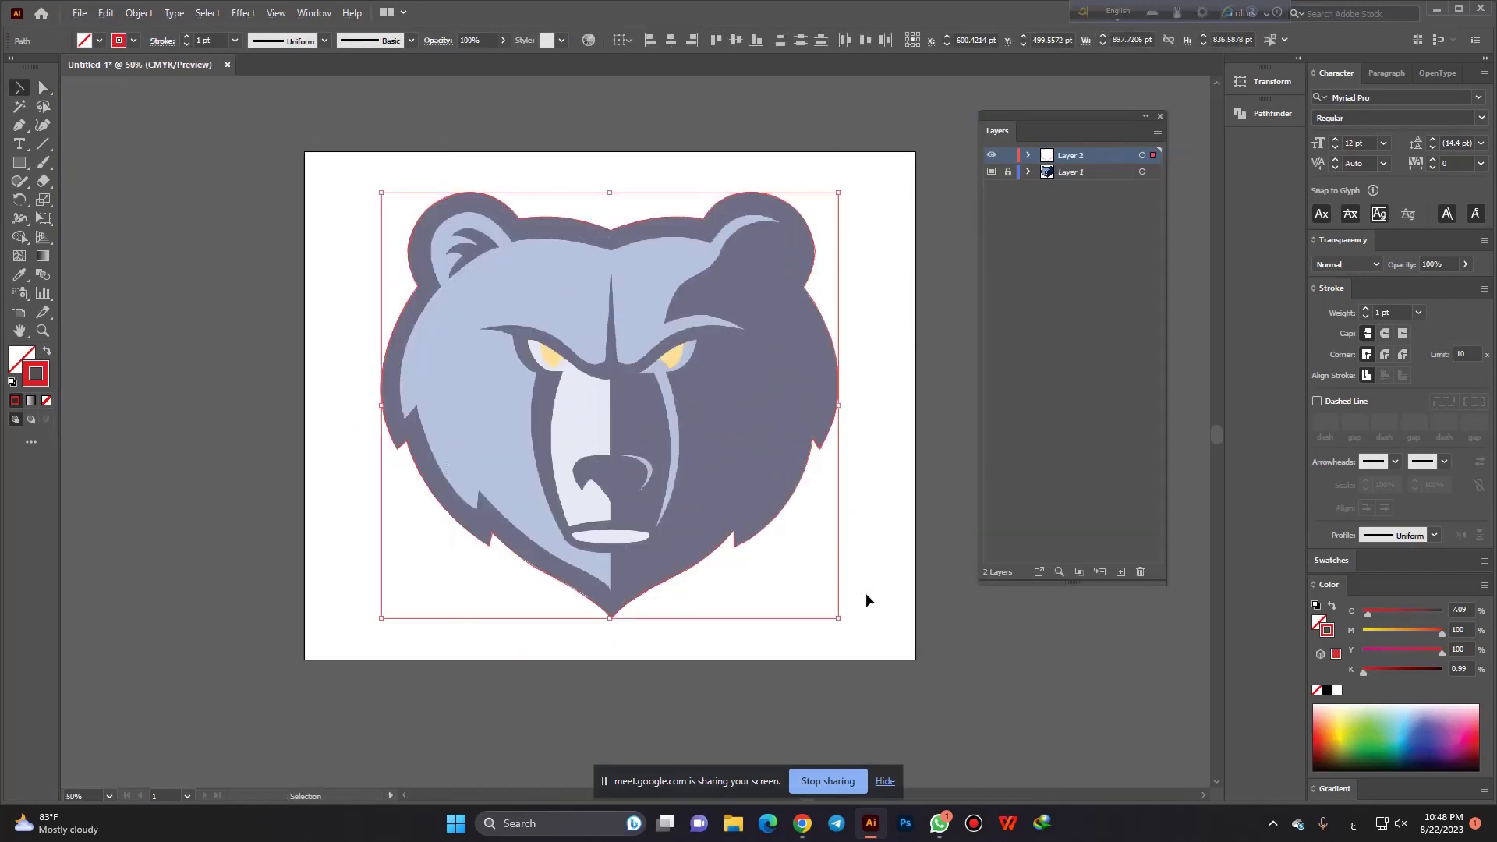
Average the two endpoints at the top V on both axes.
{"action": "scroll", "coordinate": [624, 234], "scroll_direction": "up", "scroll_amount": 2, "text": "alt"}
{"action": "scroll", "coordinate": [616, 241], "scroll_direction": "up", "scroll_amount": 2, "text": "alt"}
{"action": "scroll", "coordinate": [605, 247], "scroll_direction": "up", "scroll_amount": 2, "text": "alt"}
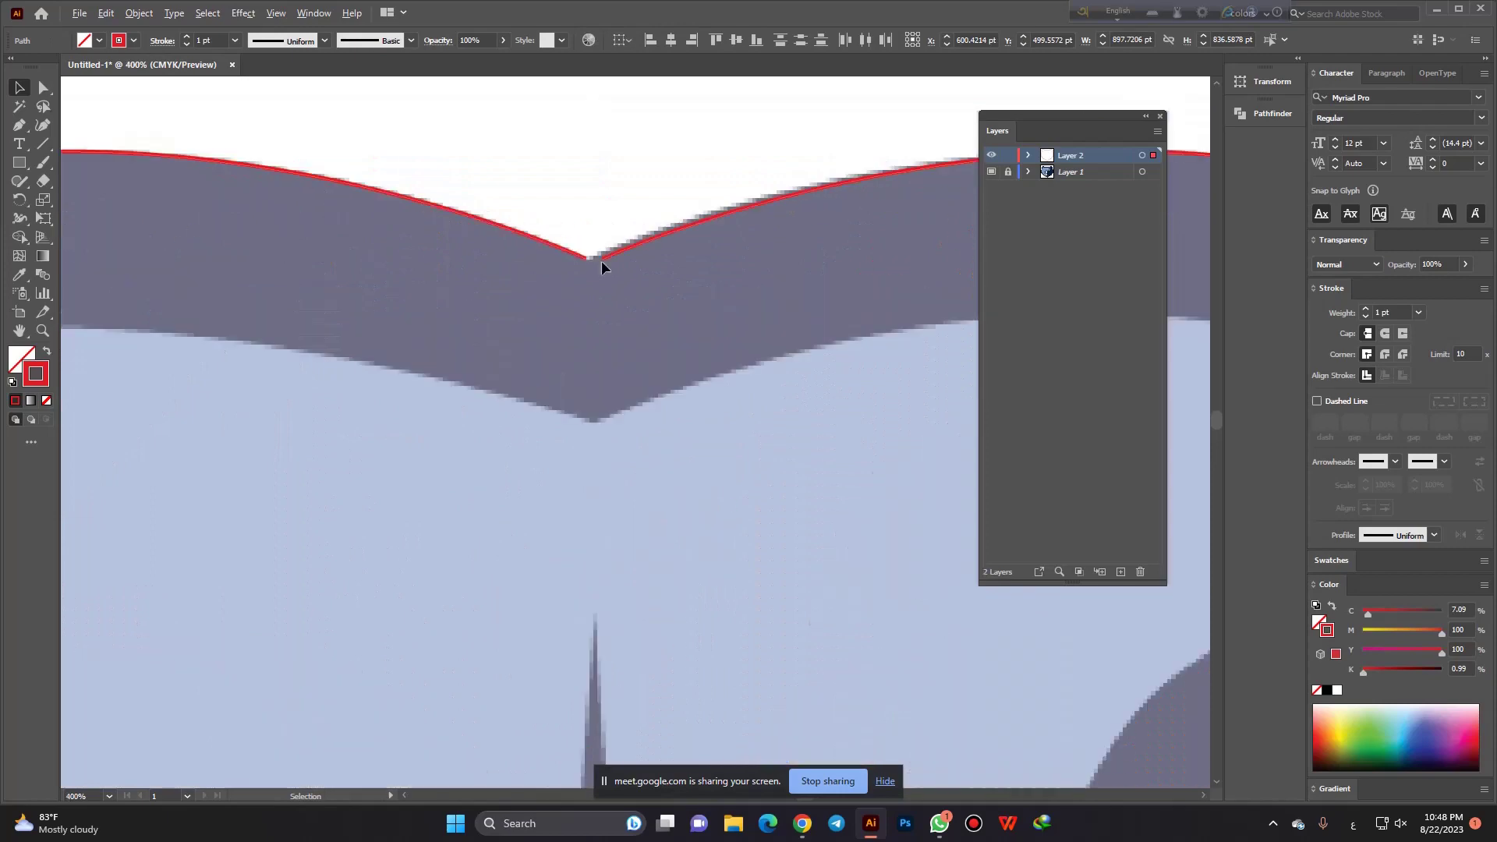
{"action": "left_click", "coordinate": [45, 88]}
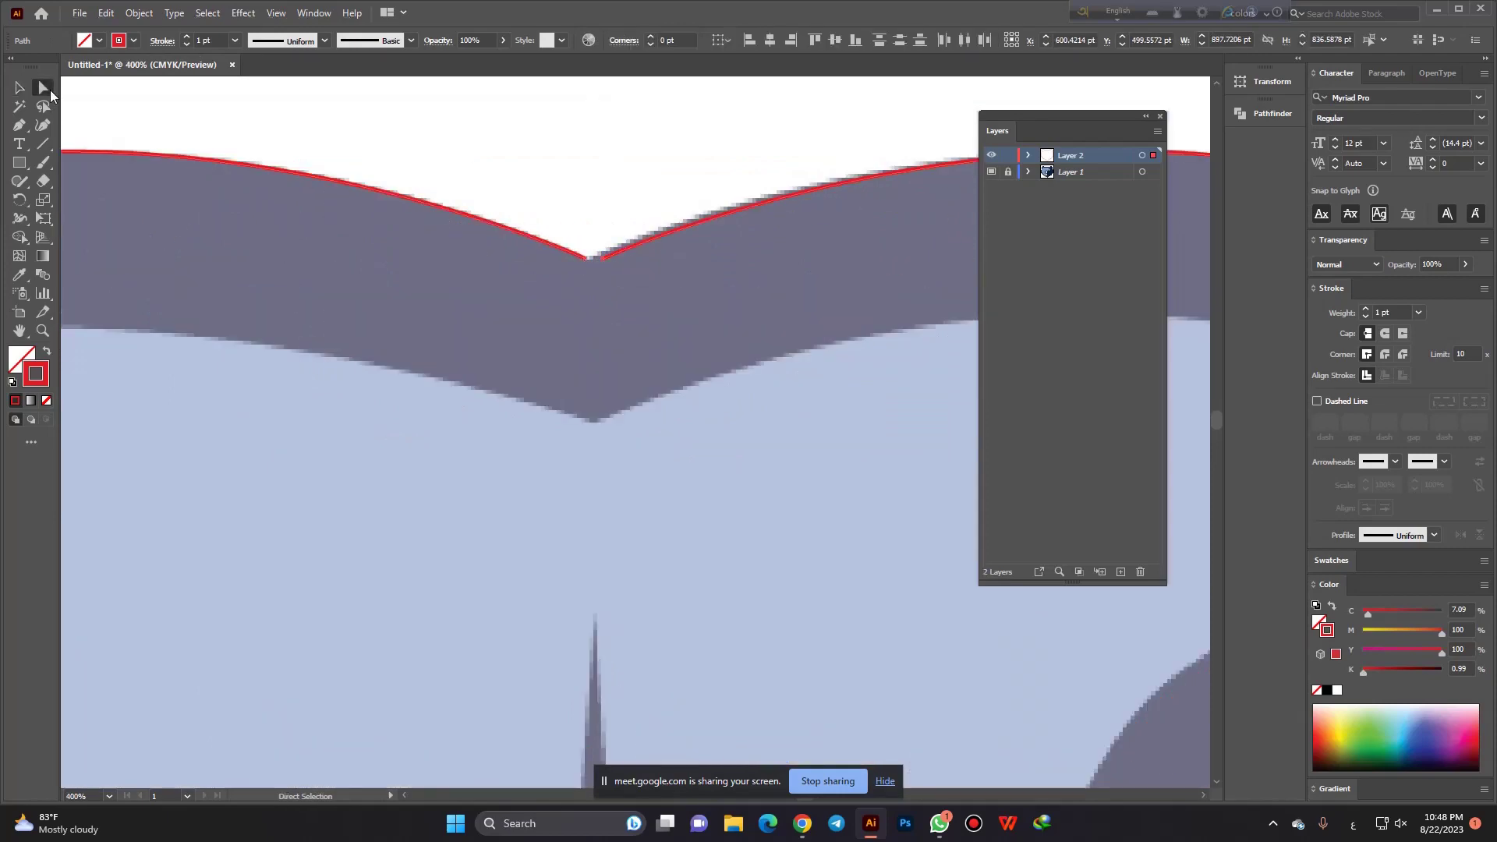
{"action": "scroll", "coordinate": [598, 293], "scroll_direction": "up", "scroll_amount": 1, "text": "alt"}
{"action": "left_click_drag", "start_coordinate": [547, 159], "coordinate": [656, 307]}
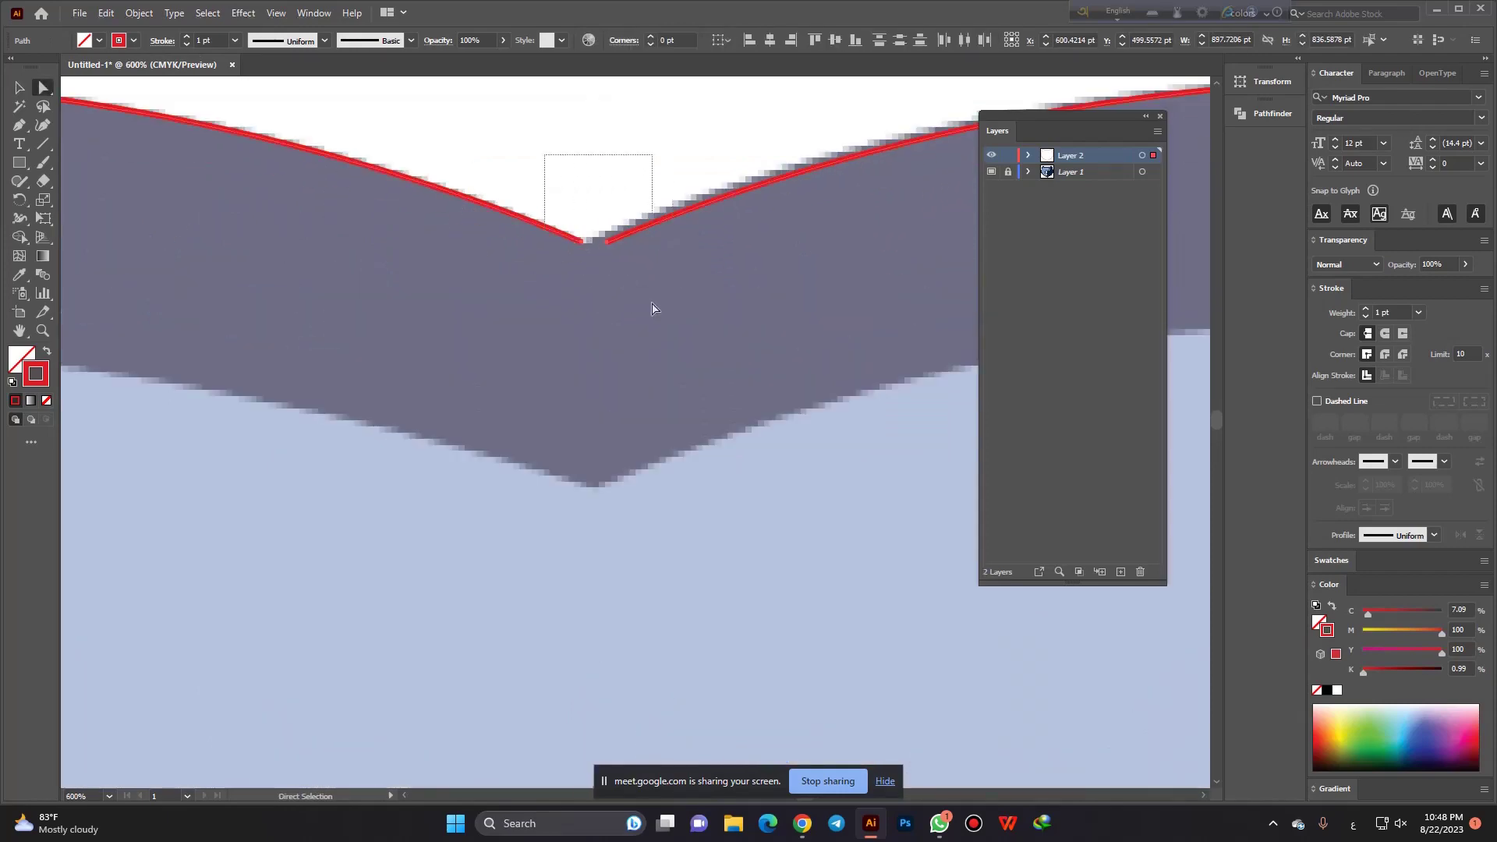
{"action": "right_click", "coordinate": [602, 247]}
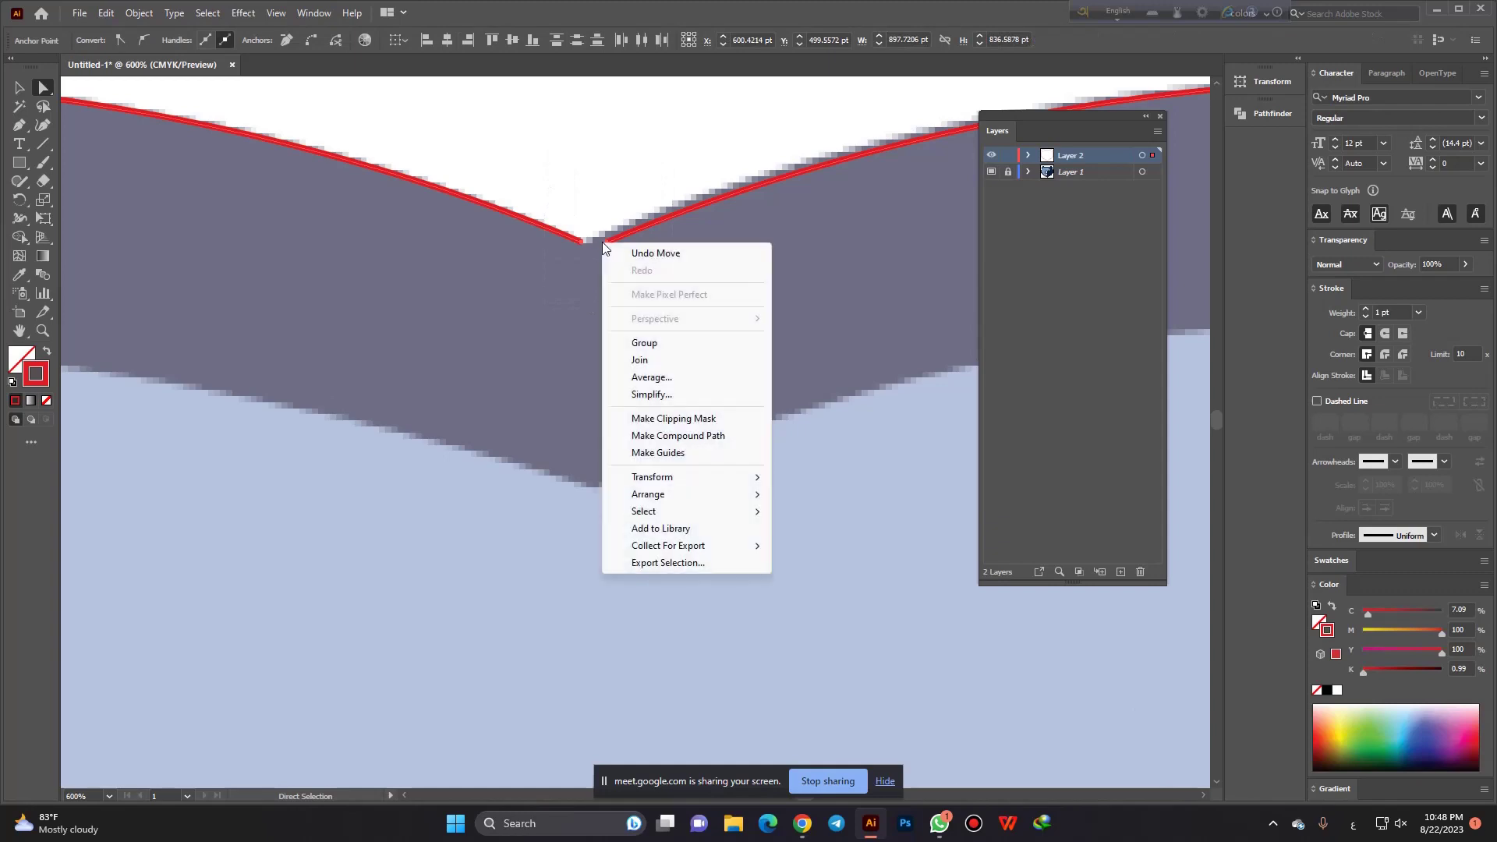
{"action": "left_click", "coordinate": [675, 379]}
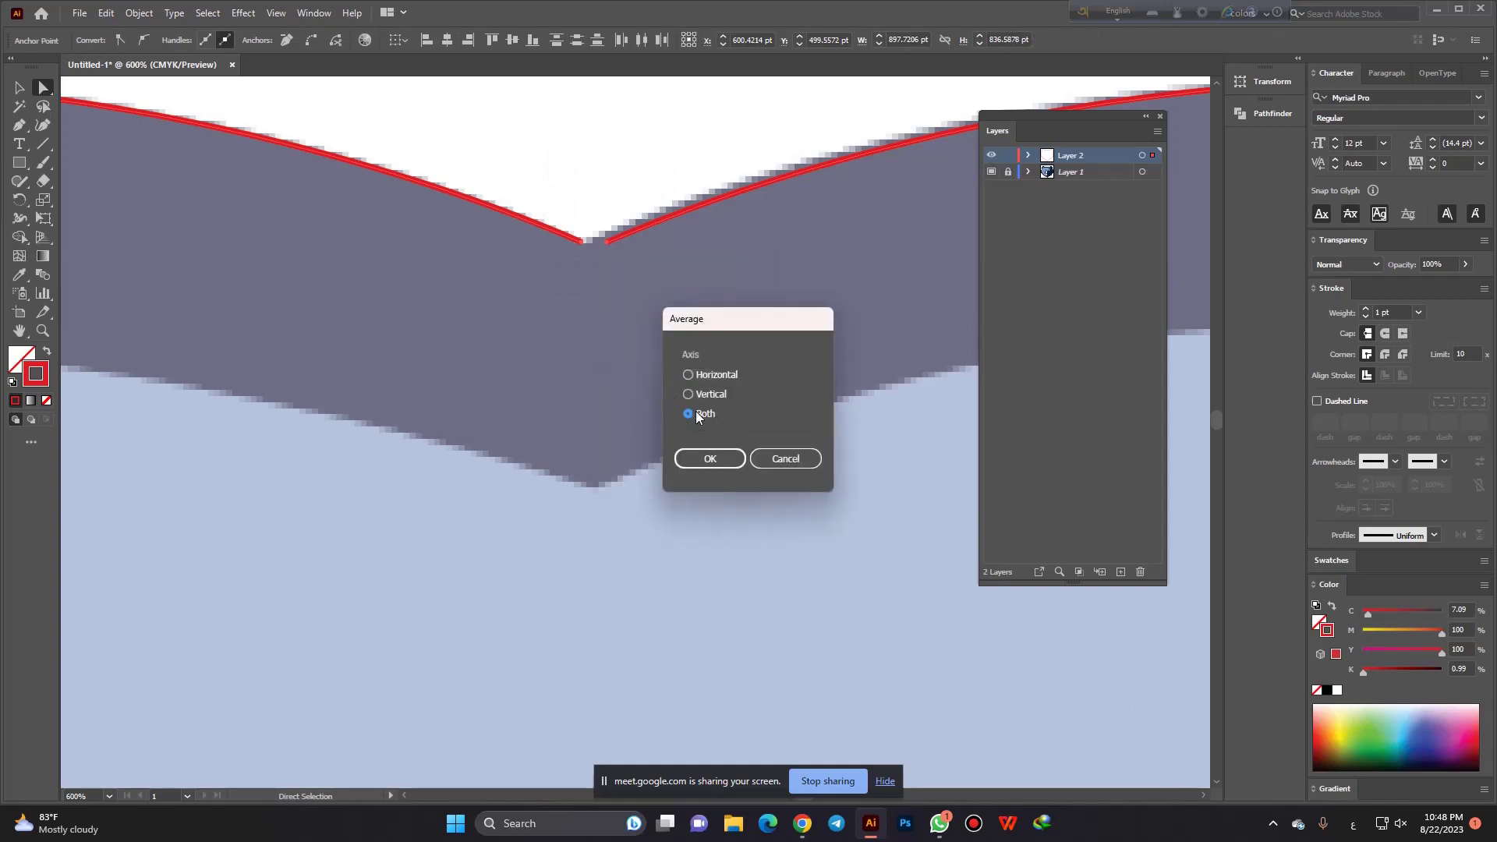
{"action": "left_click", "coordinate": [710, 459]}
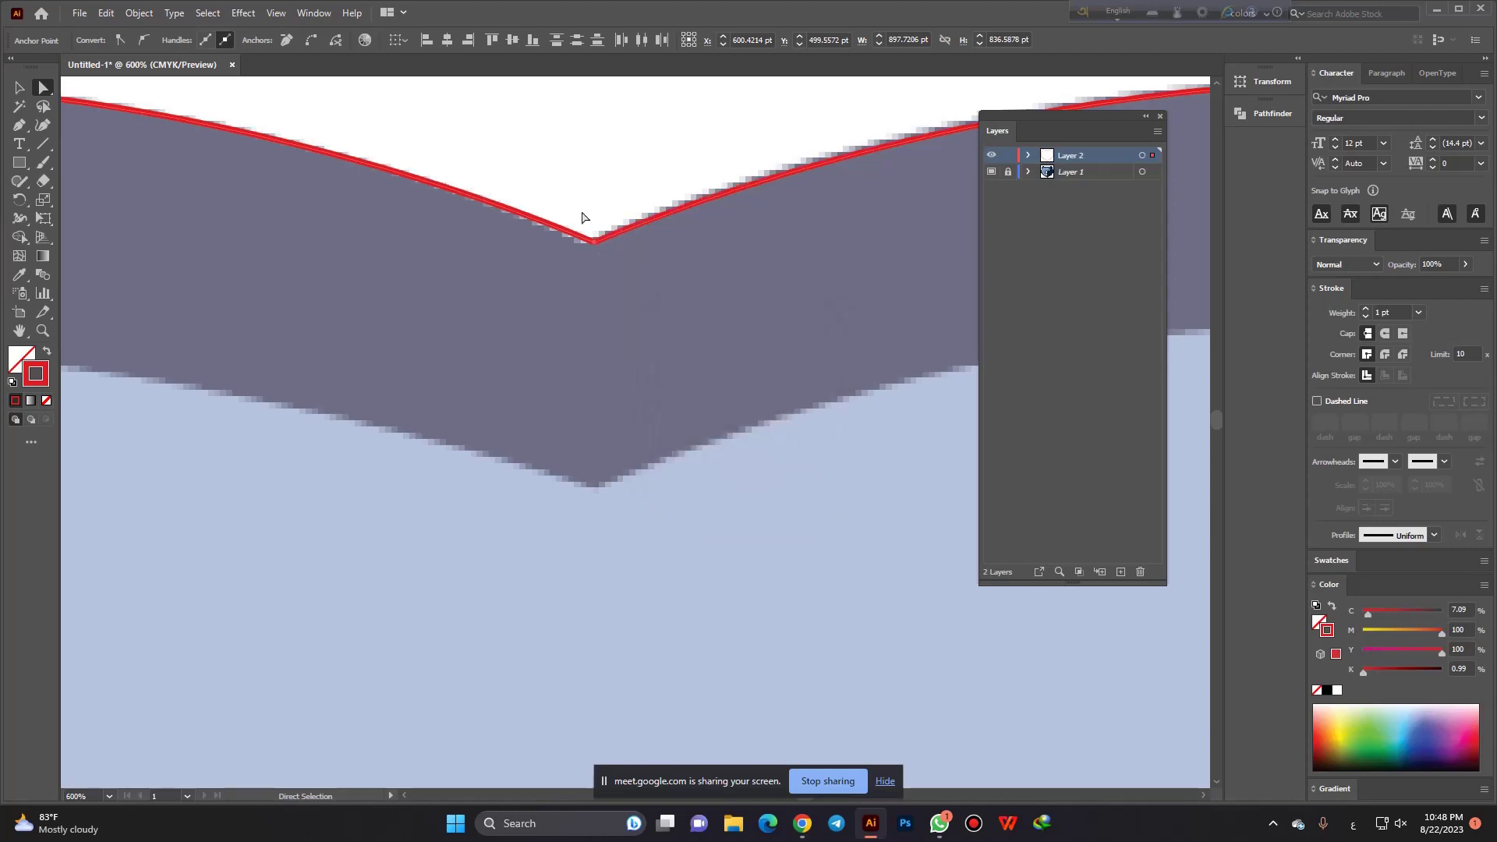
Join the averaged endpoints into a single closed corner.
{"action": "right_click", "coordinate": [599, 245]}
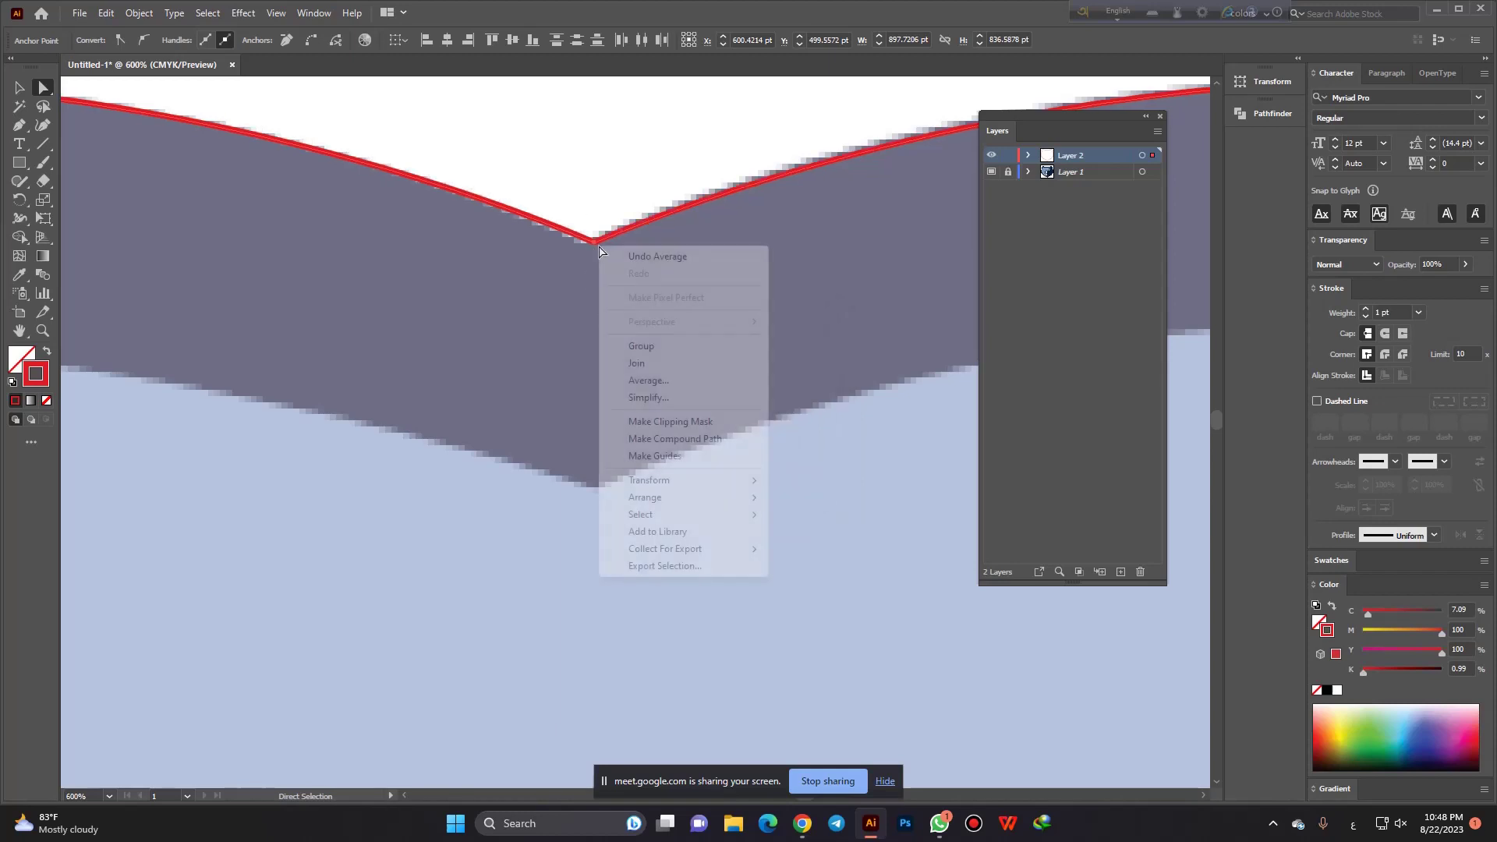
{"action": "left_click", "coordinate": [650, 364]}
{"action": "scroll", "coordinate": [593, 238], "scroll_direction": "up", "scroll_amount": 4}
{"action": "scroll", "coordinate": [590, 237], "scroll_direction": "up", "scroll_amount": 3}
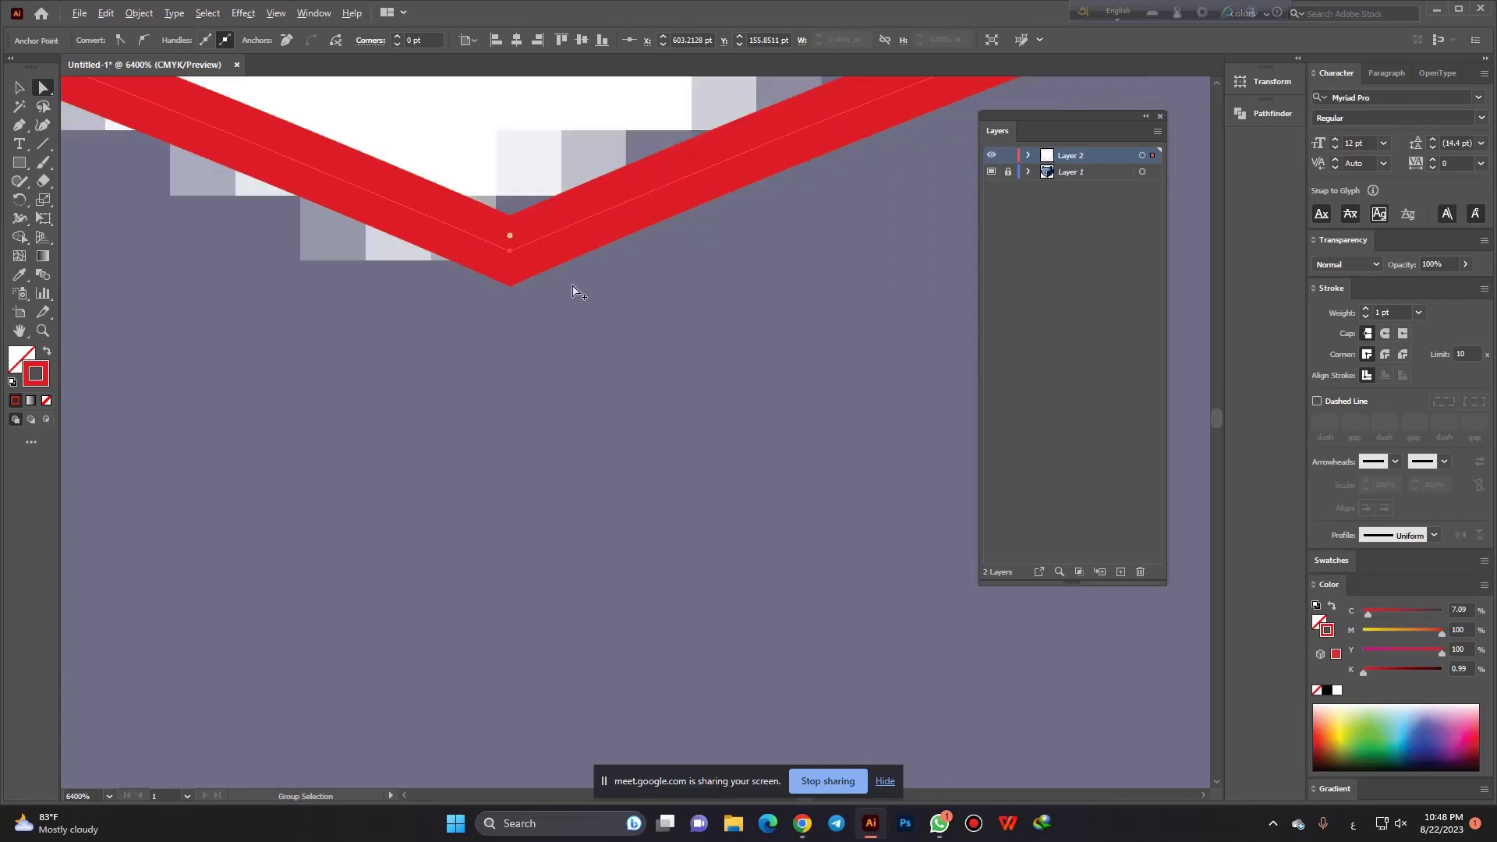
{"action": "scroll", "coordinate": [538, 238], "scroll_direction": "down", "scroll_amount": 3}
{"action": "scroll", "coordinate": [565, 216], "scroll_direction": "down", "scroll_amount": 3}
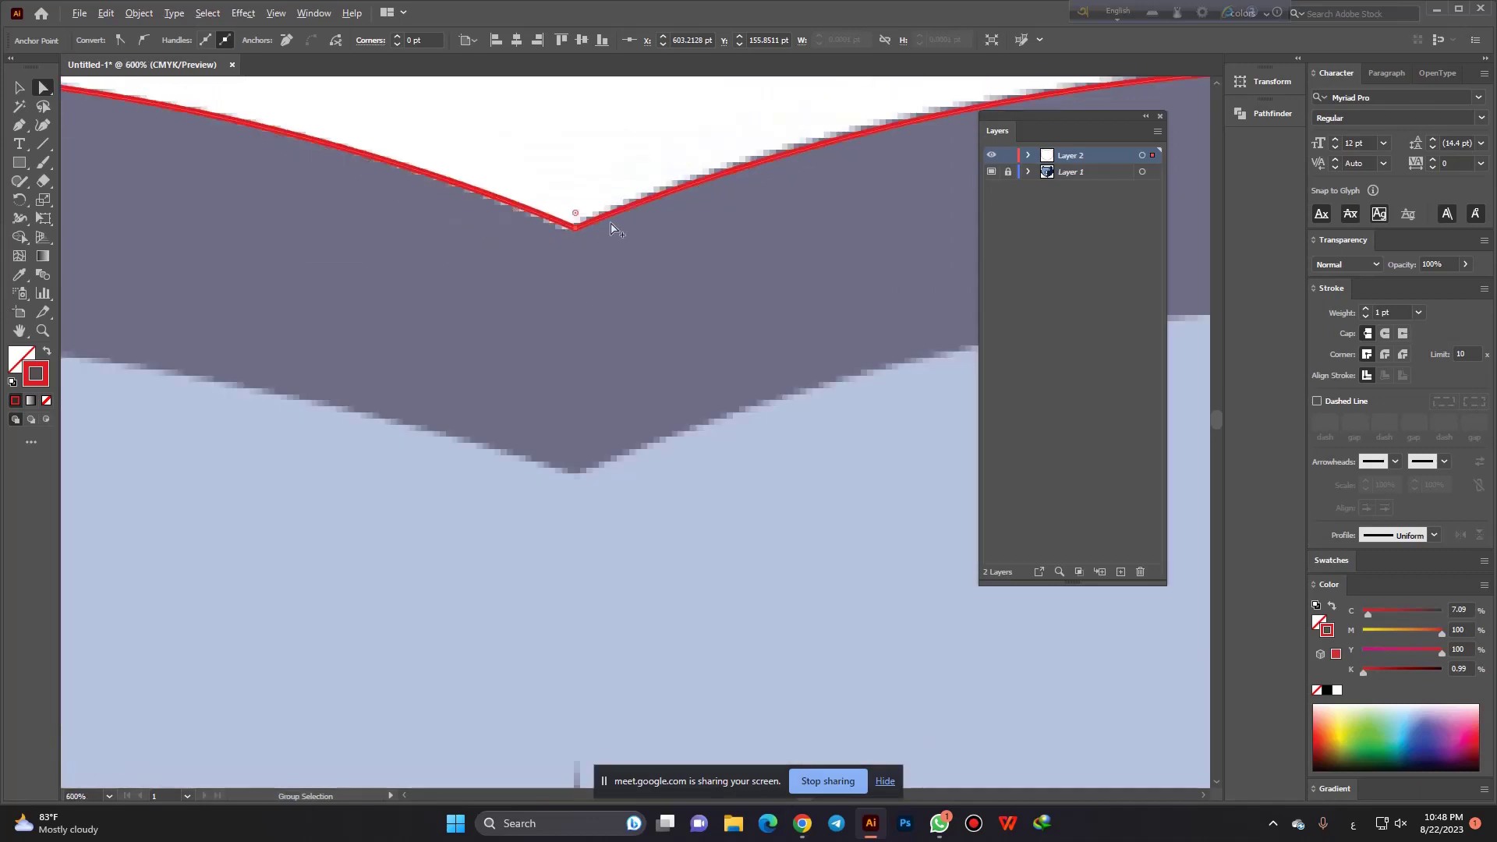
{"action": "scroll", "coordinate": [577, 191], "scroll_direction": "down", "scroll_amount": 4}
{"action": "scroll", "coordinate": [581, 176], "scroll_direction": "down", "scroll_amount": 2}
Average the bear outline's bottom-tip end points on both axes, then group the outline pieces.
{"action": "scroll", "coordinate": [588, 162], "scroll_direction": "down", "scroll_amount": 3}
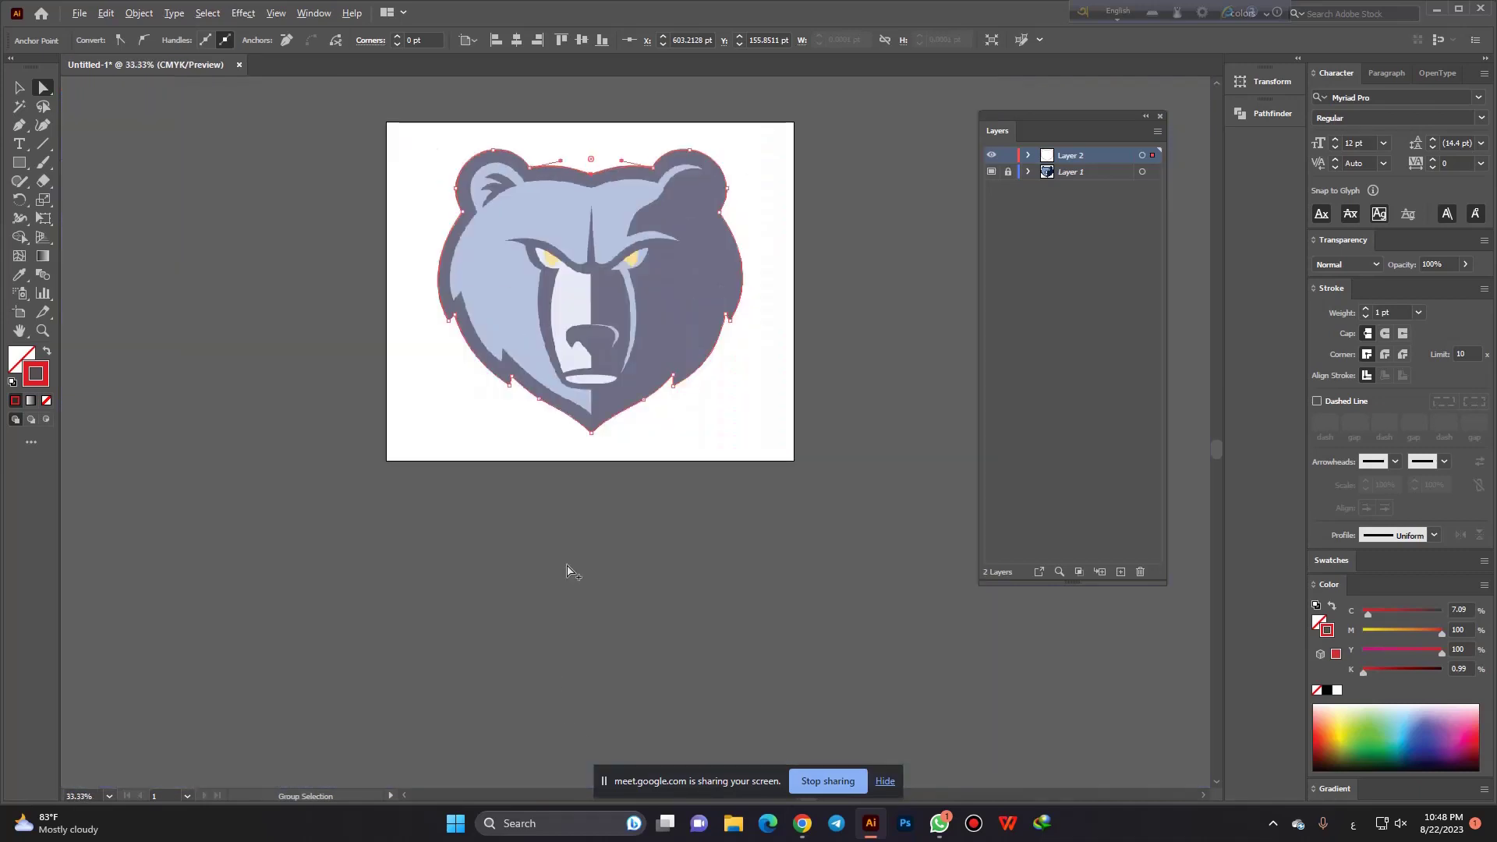
{"action": "scroll", "coordinate": [581, 439], "scroll_direction": "up", "scroll_amount": 4}
{"action": "scroll", "coordinate": [675, 421], "scroll_direction": "up", "scroll_amount": 1}
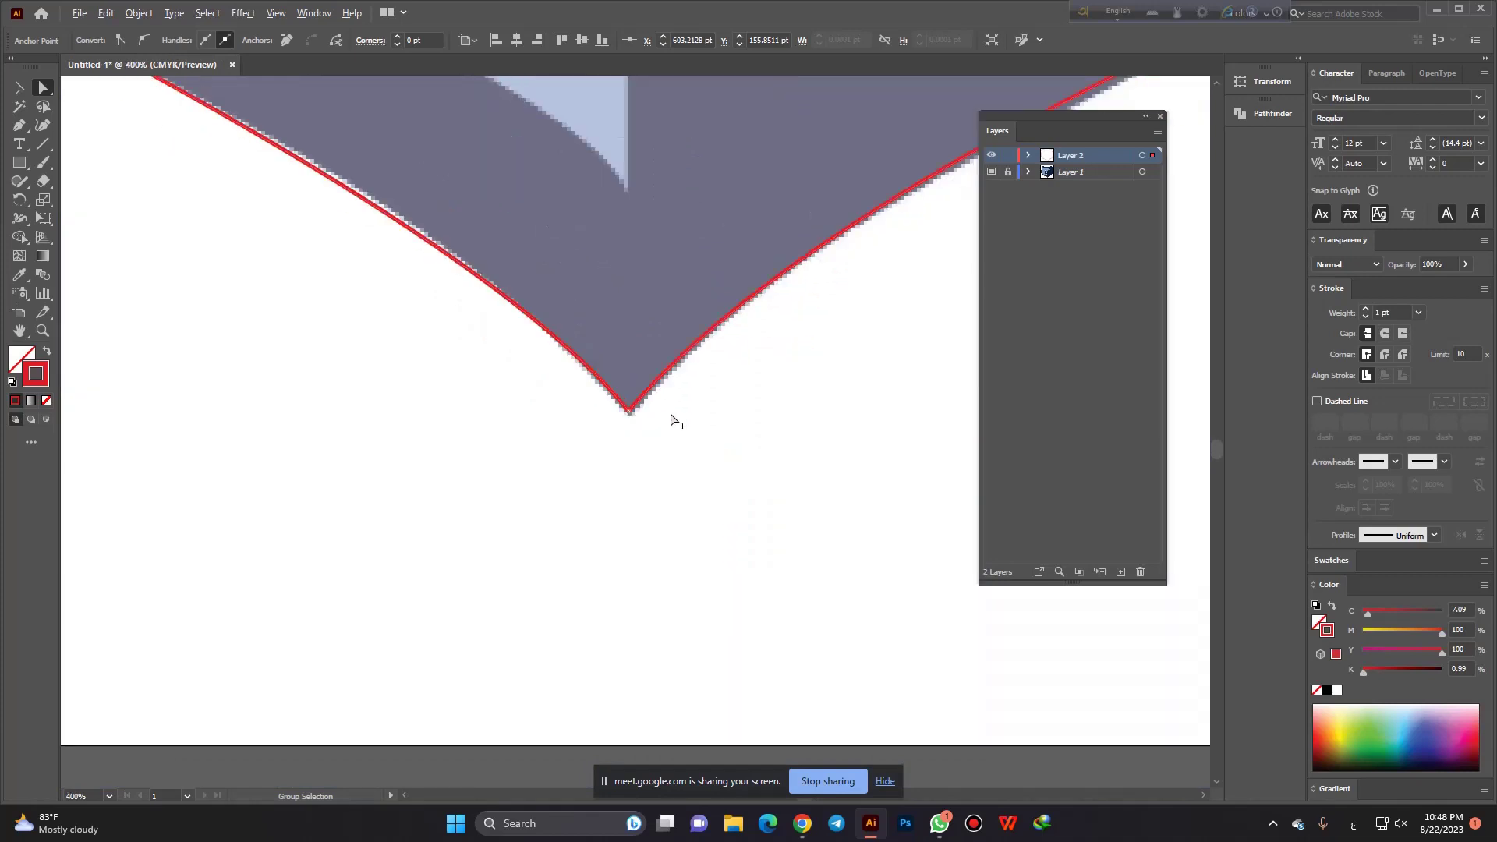
{"action": "scroll", "coordinate": [633, 419], "scroll_direction": "up", "scroll_amount": 2}
{"action": "left_click", "coordinate": [662, 428]}
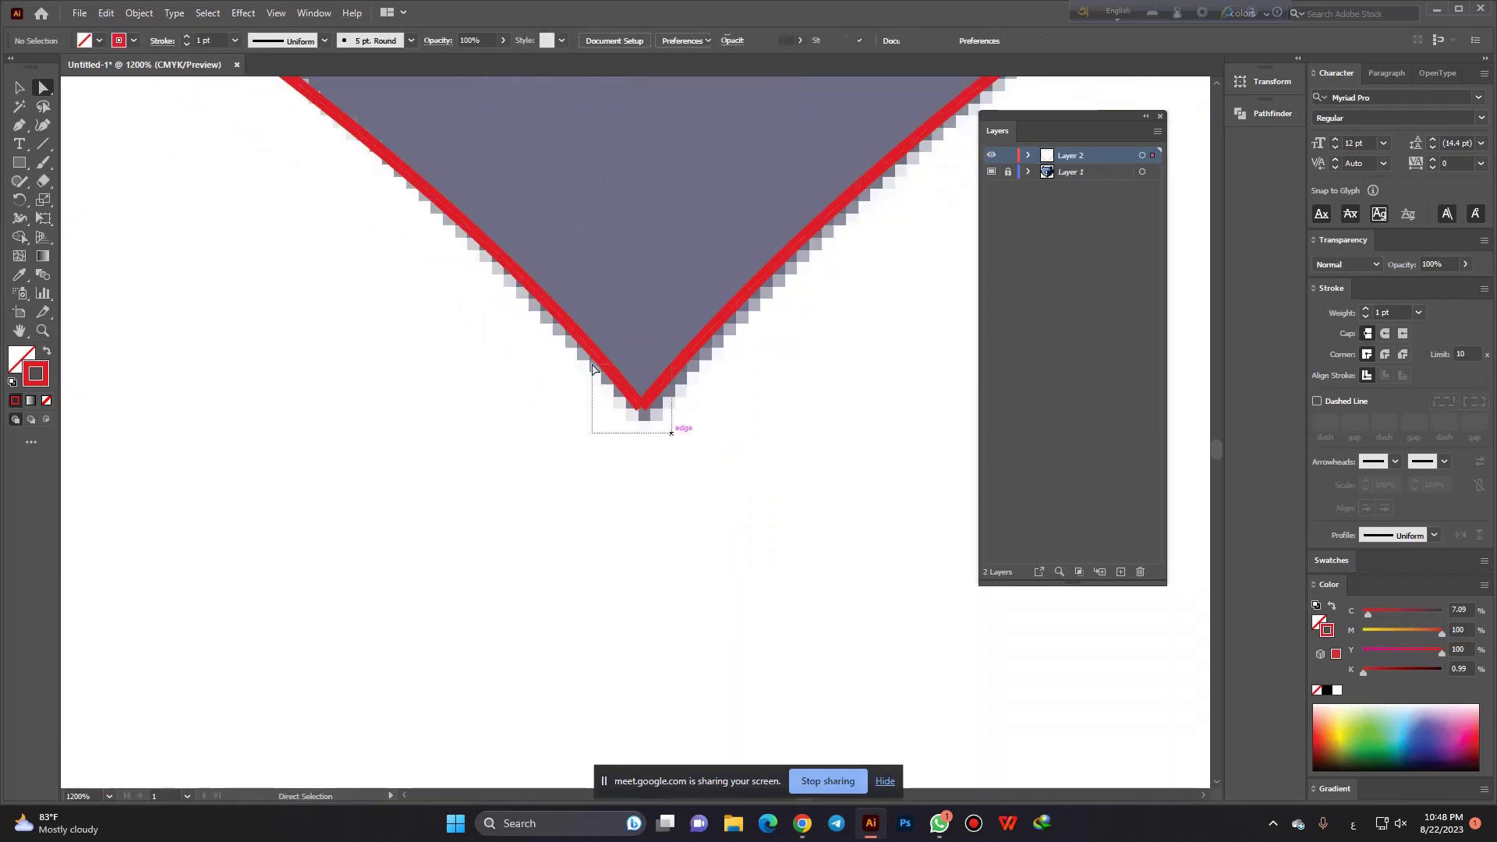
{"action": "right_click", "coordinate": [646, 400]}
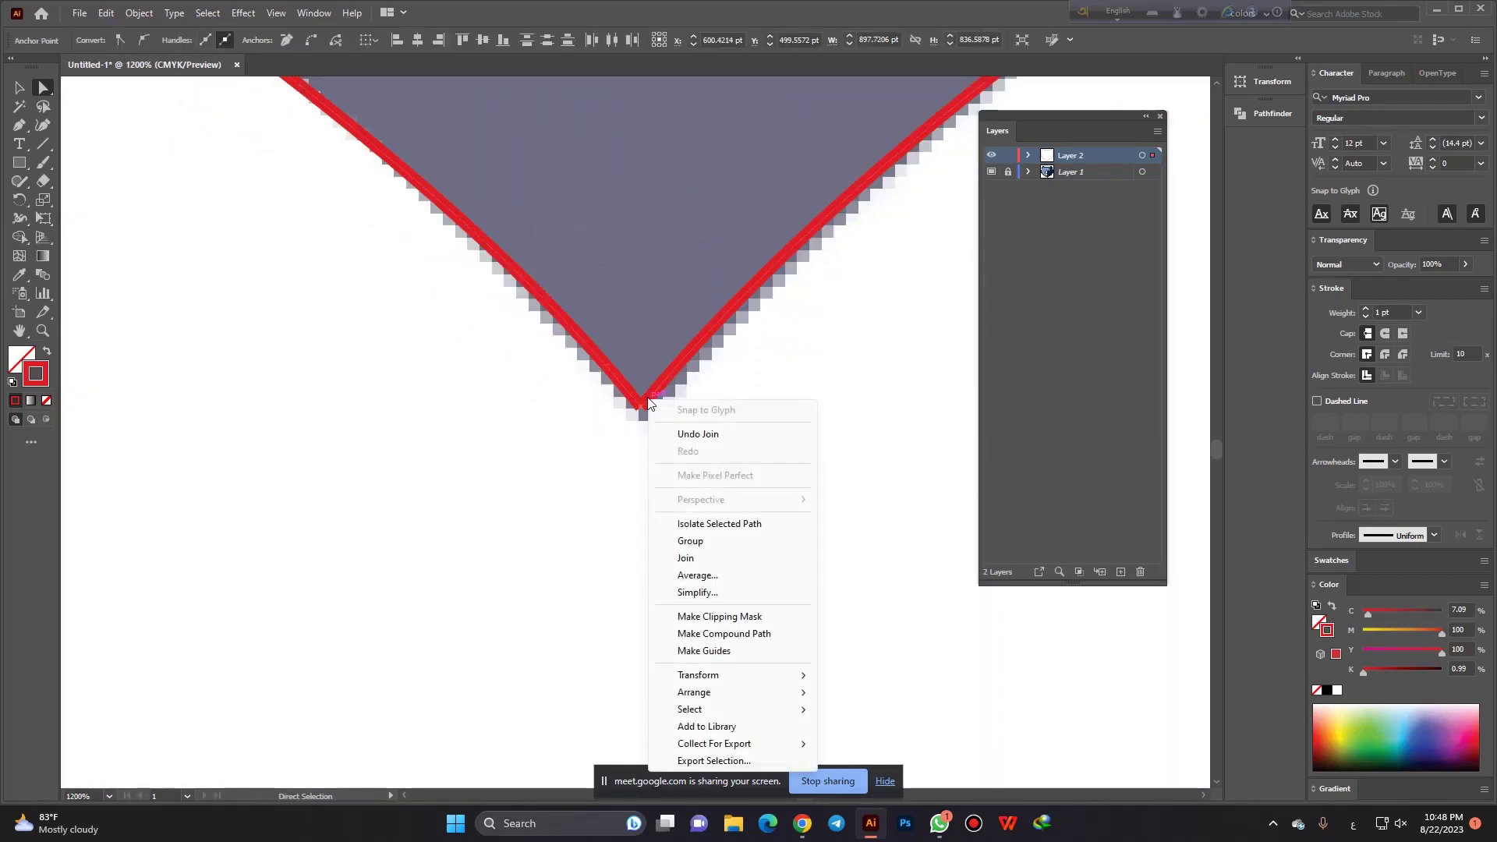
{"action": "left_click", "coordinate": [702, 575]}
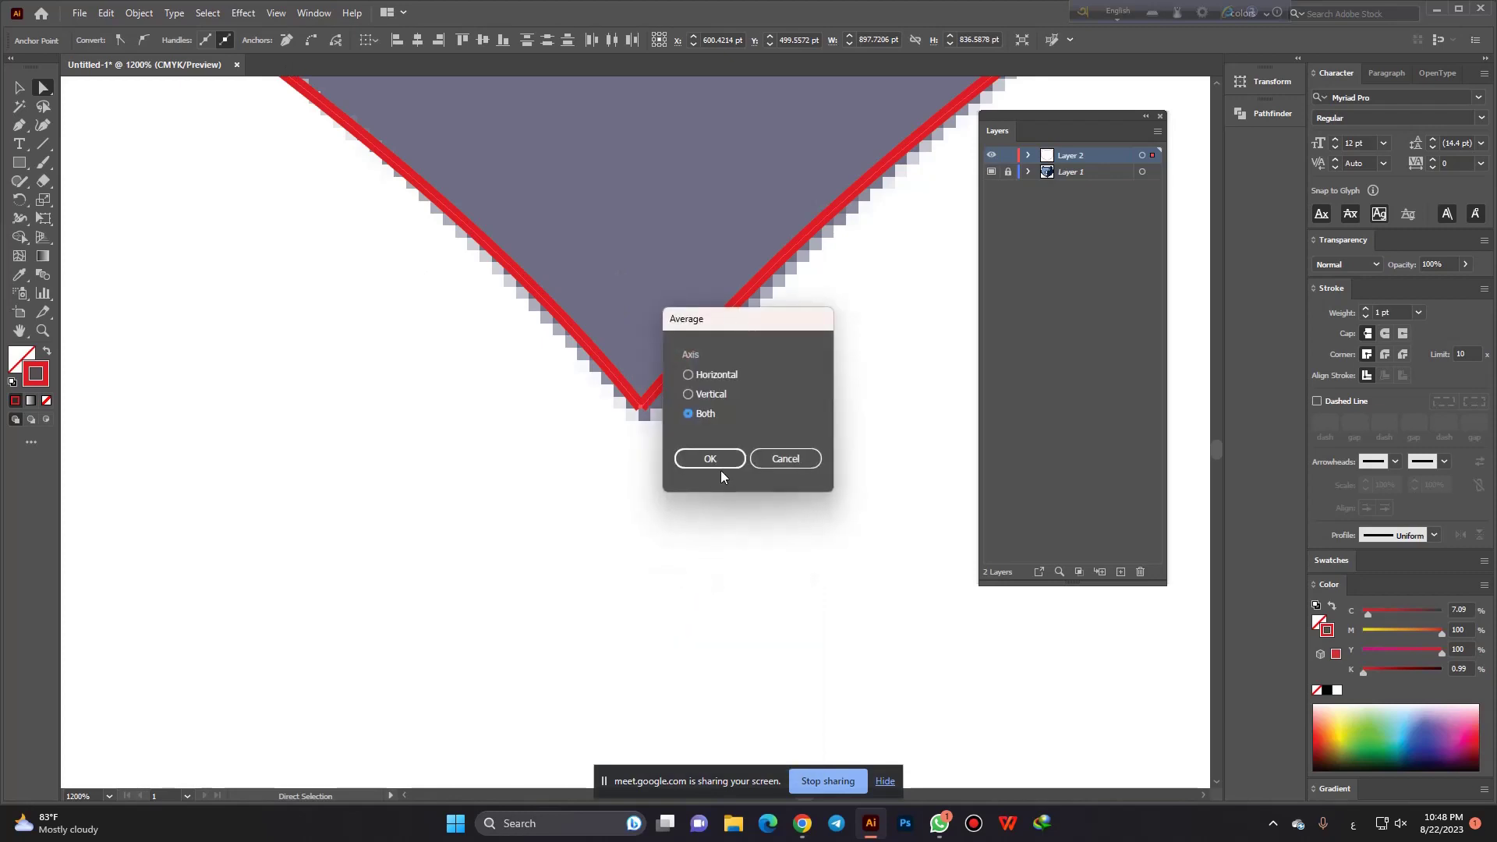
{"action": "left_click", "coordinate": [716, 457]}
{"action": "right_click", "coordinate": [633, 401]}
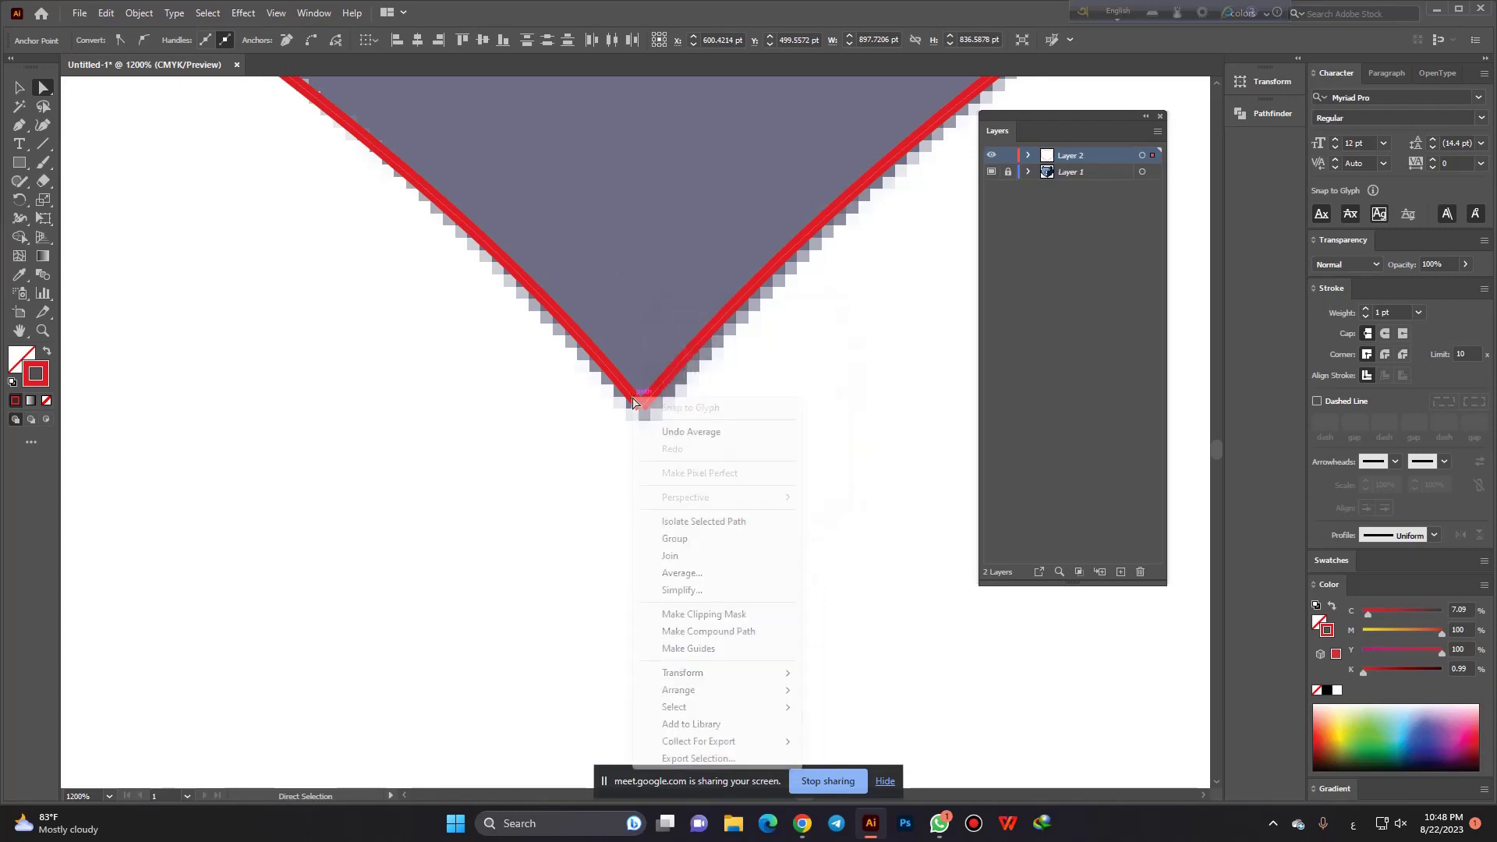
{"action": "left_click", "coordinate": [667, 538]}
Inspect the tip anchor up close, undo the grouping, and zoom back out.
{"action": "key", "text": "ctrl+plus"}
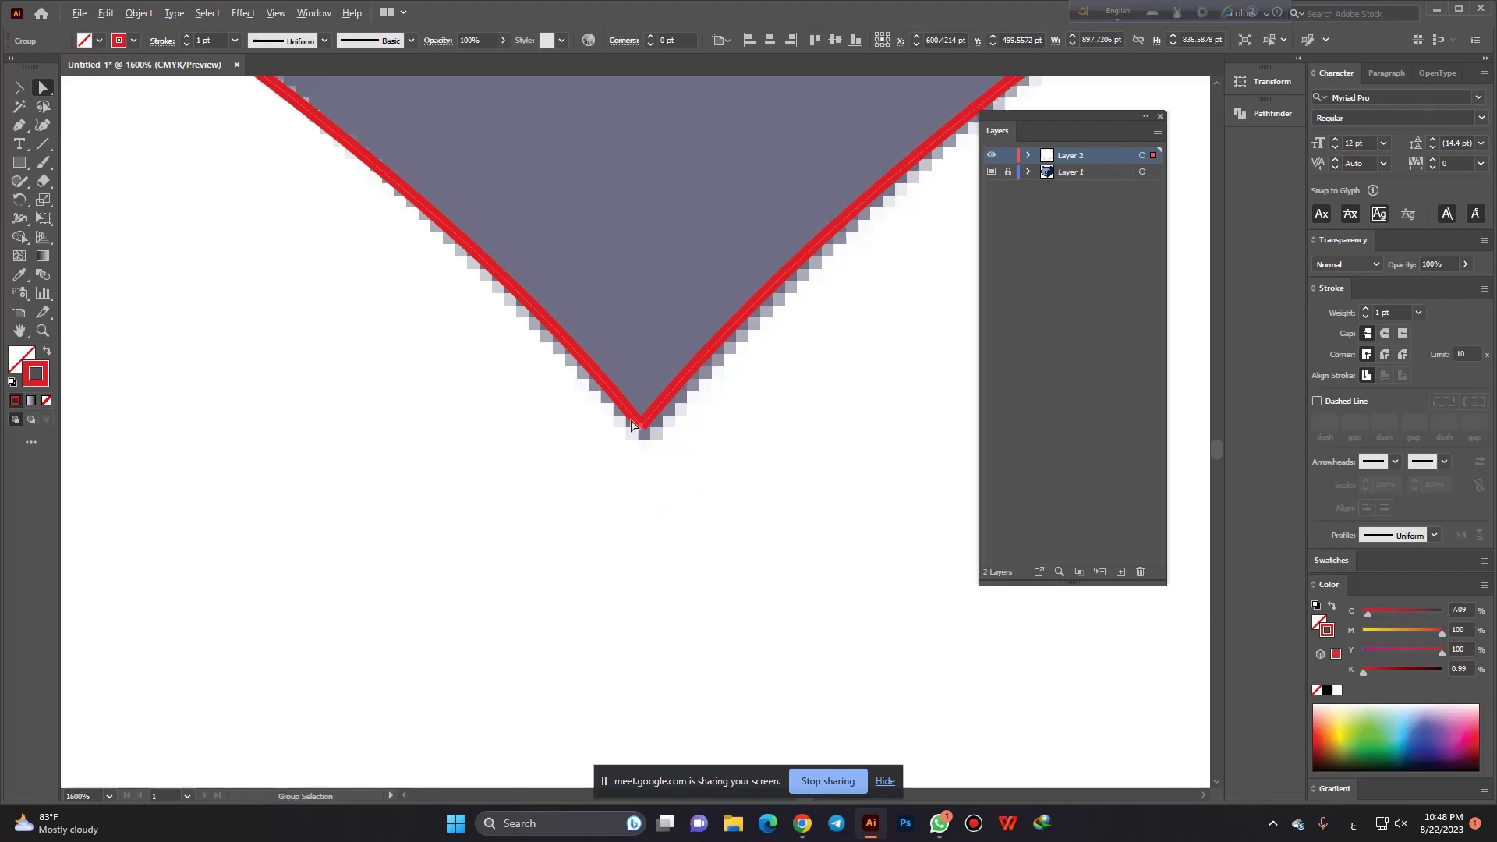
{"action": "key", "text": "ctrl+plus"}
{"action": "left_click_drag", "start_coordinate": [735, 481], "coordinate": [587, 421]}
{"action": "right_click", "coordinate": [661, 425]}
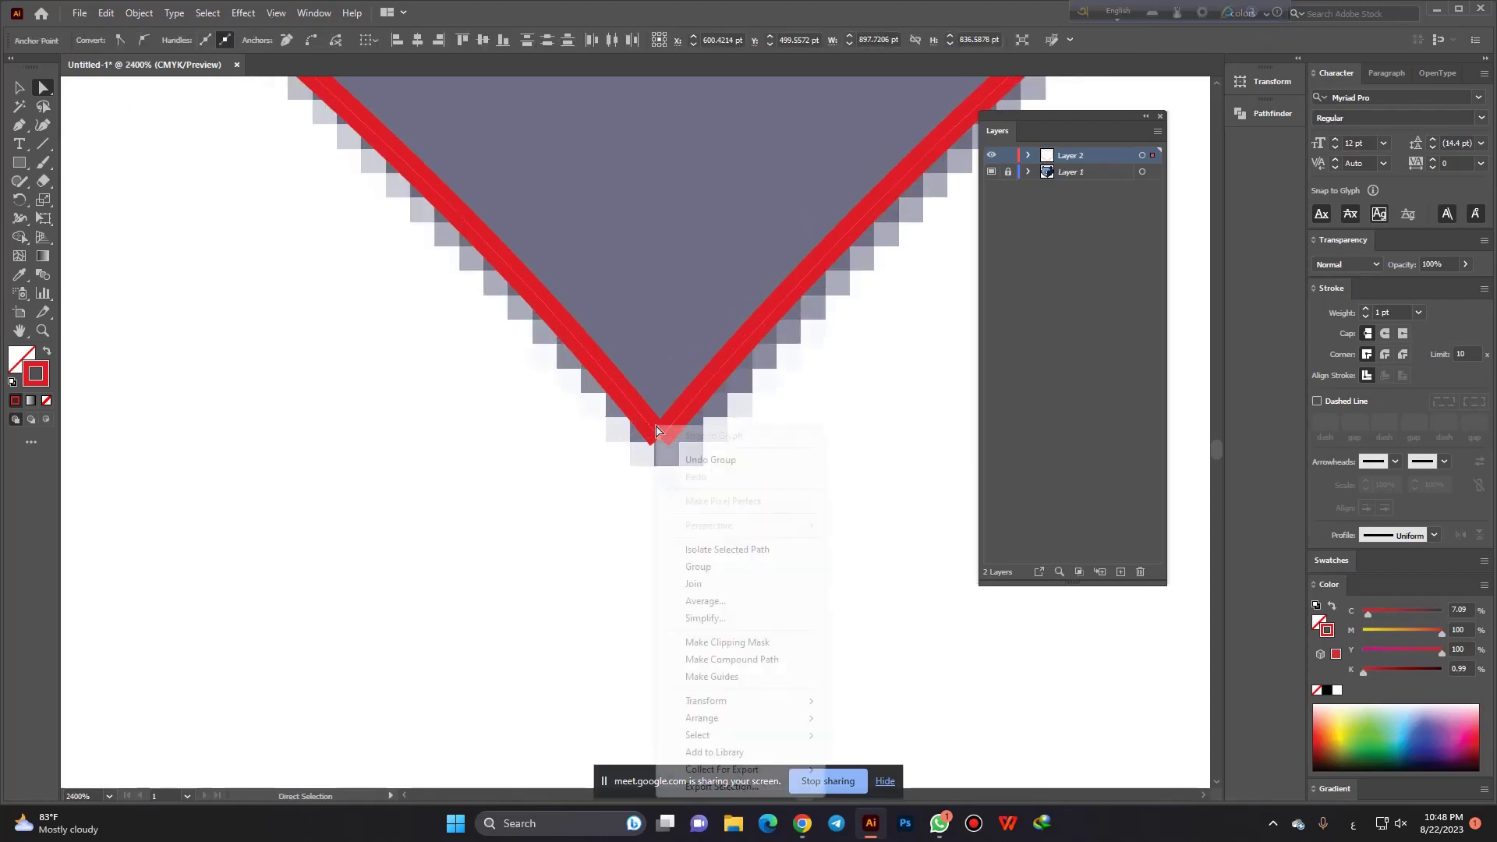
{"action": "left_click", "coordinate": [706, 590]}
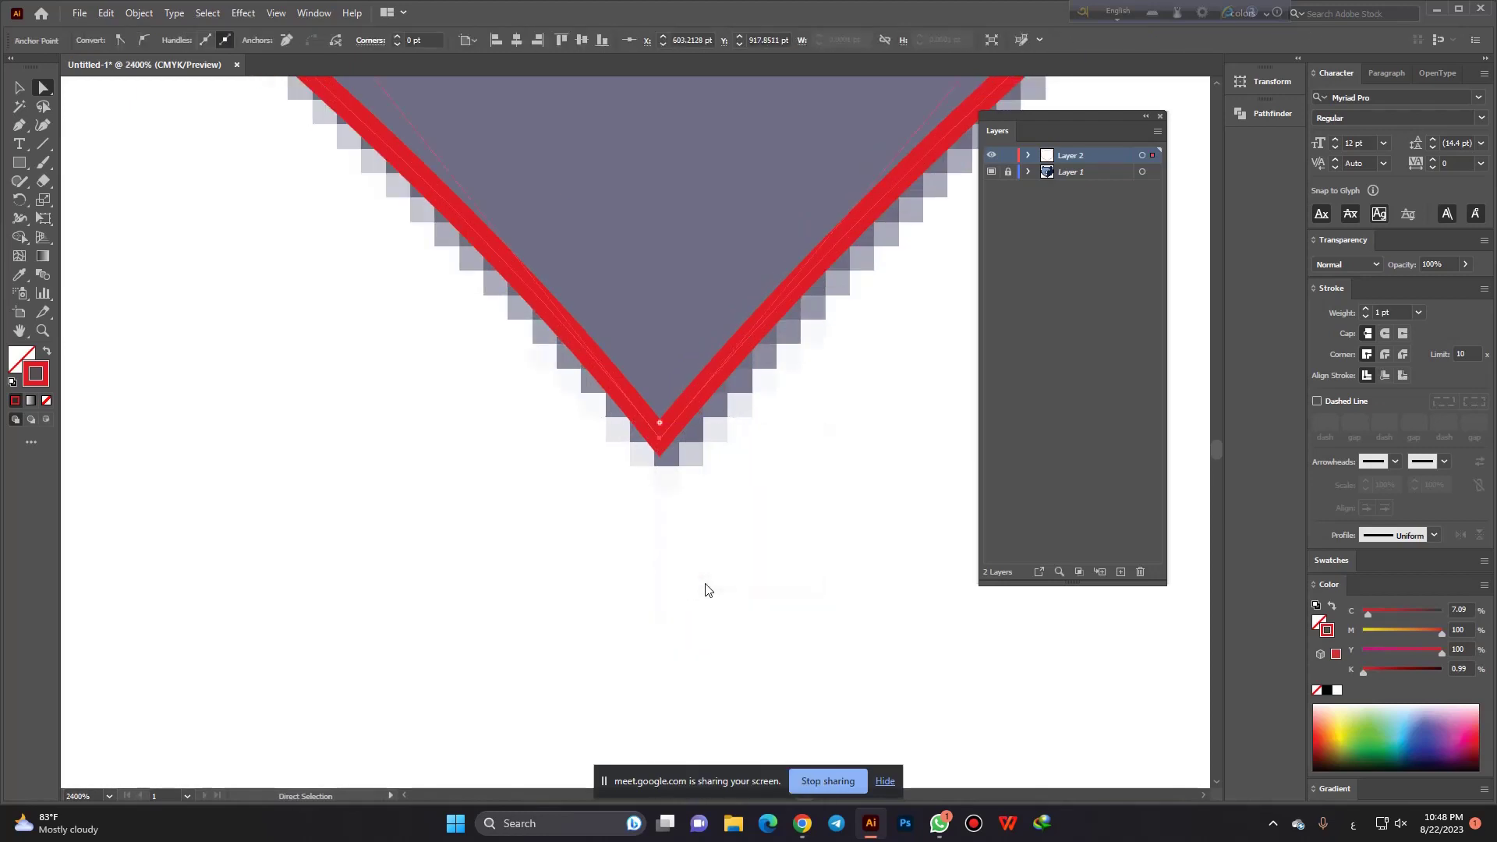
{"action": "left_click", "coordinate": [661, 491]}
{"action": "scroll", "coordinate": [662, 491], "scroll_direction": "up", "scroll_amount": 2, "text": "alt"}
{"action": "scroll", "coordinate": [667, 467], "scroll_direction": "up", "scroll_amount": 3, "text": "alt"}
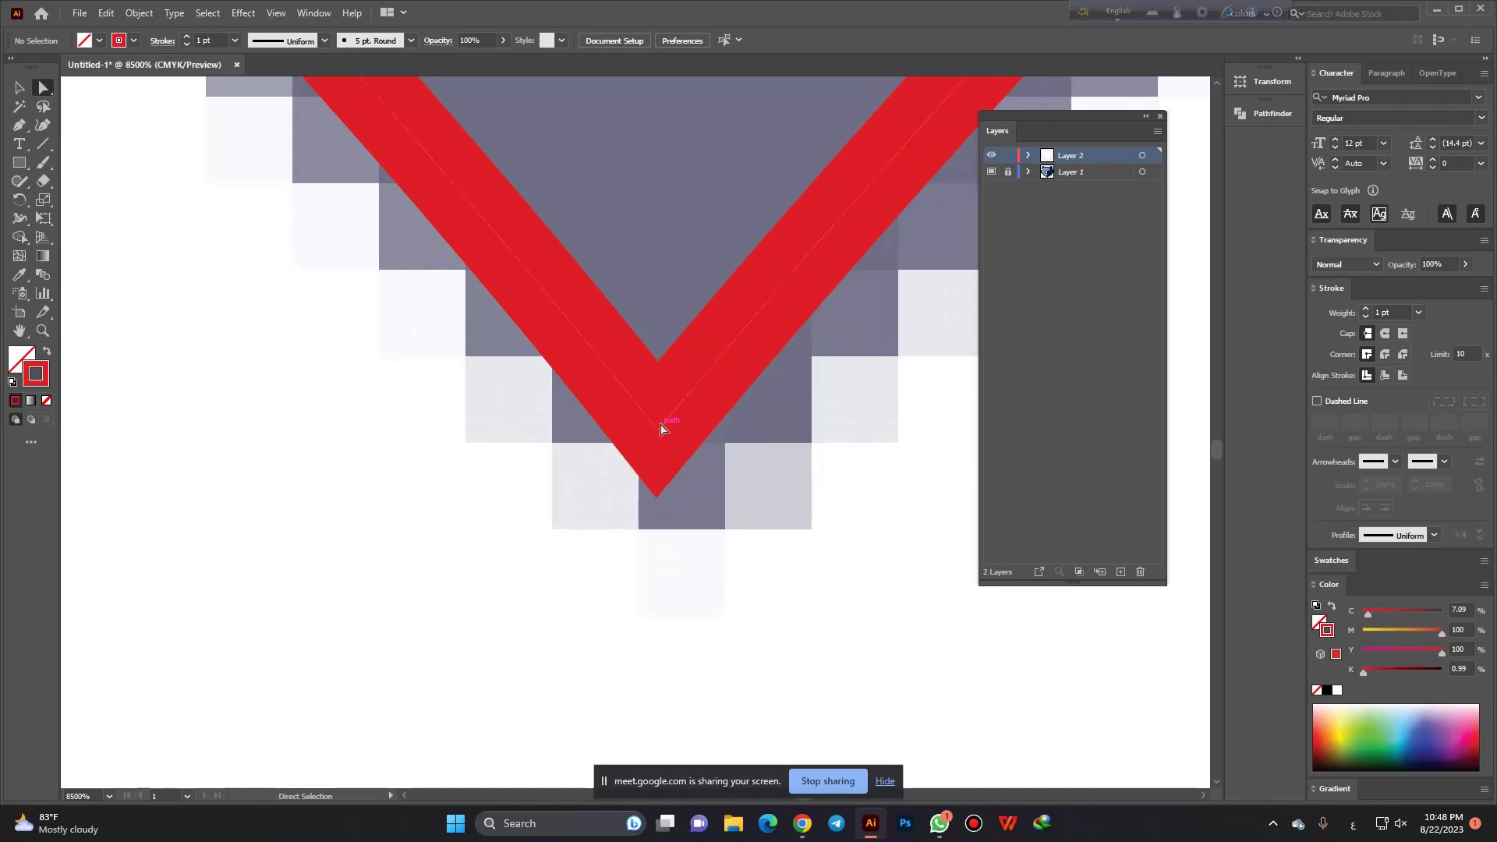
{"action": "scroll", "coordinate": [651, 460], "scroll_direction": "down", "scroll_amount": 3, "text": "alt"}
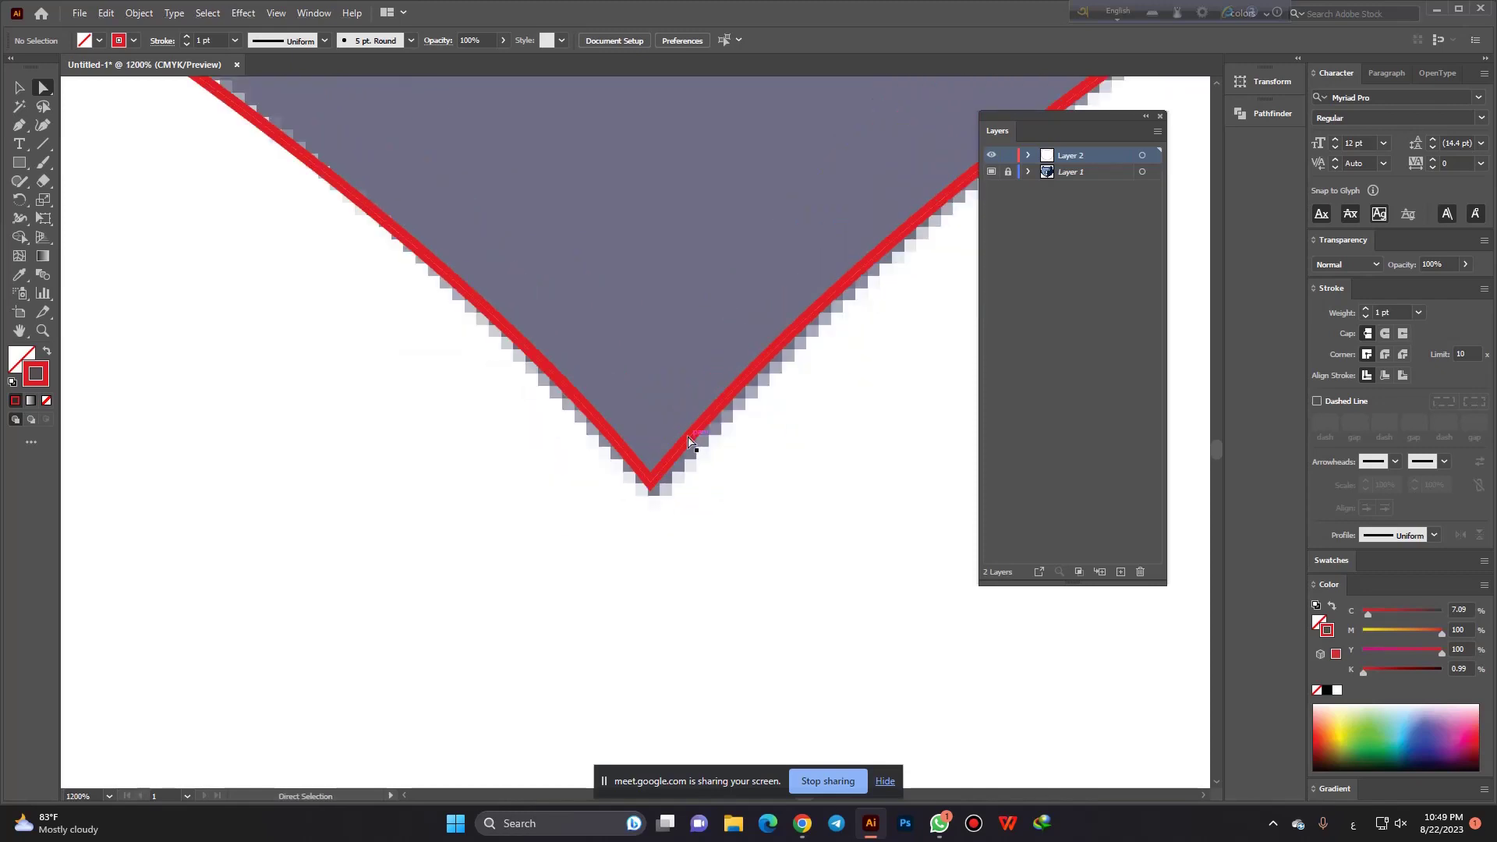
{"action": "scroll", "coordinate": [726, 405], "scroll_direction": "down", "scroll_amount": 4, "text": "alt"}
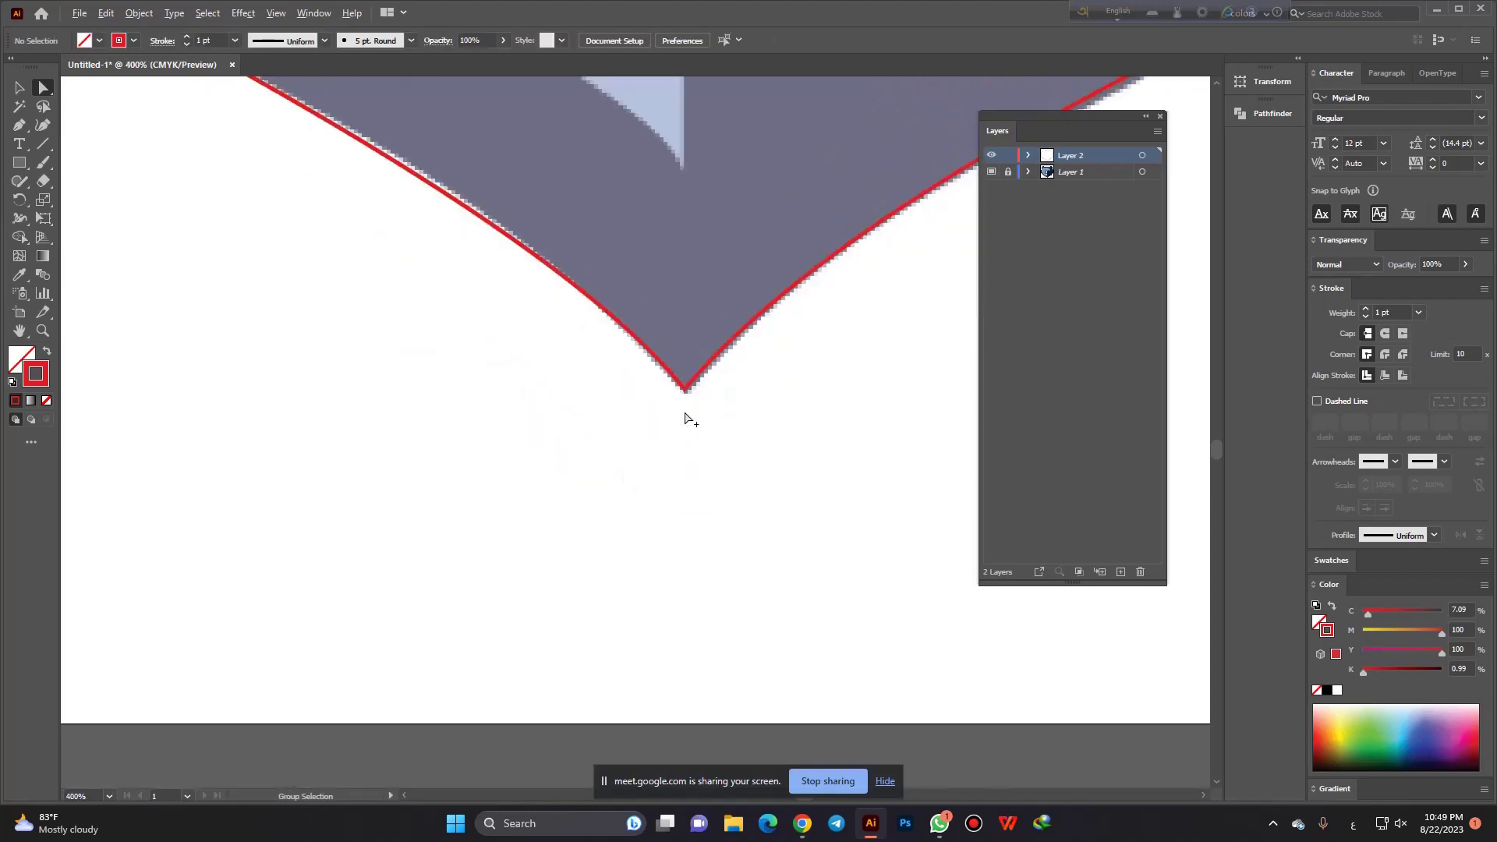
{"action": "scroll", "coordinate": [748, 478], "scroll_direction": "down", "scroll_amount": 4, "text": "alt"}
{"action": "scroll", "coordinate": [735, 469], "scroll_direction": "down", "scroll_amount": 3, "text": "alt"}
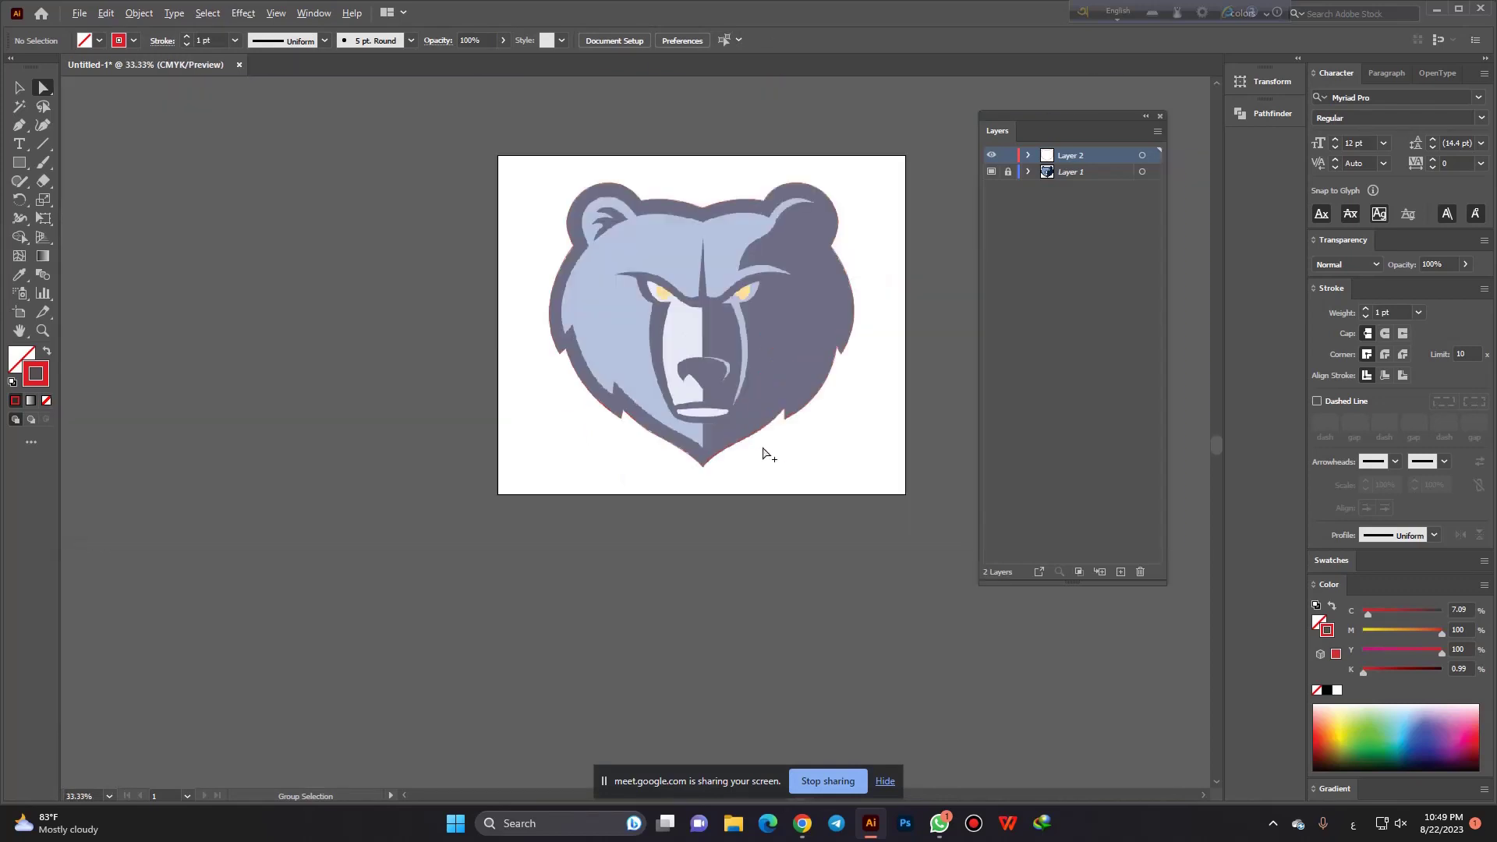
{"action": "scroll", "coordinate": [762, 451], "scroll_direction": "down", "scroll_amount": 1, "text": "alt"}
Draw a rectangle left of the bear's jaw and place a copy directly below it.
{"action": "scroll", "coordinate": [662, 468], "scroll_direction": "up", "scroll_amount": 3, "text": "alt"}
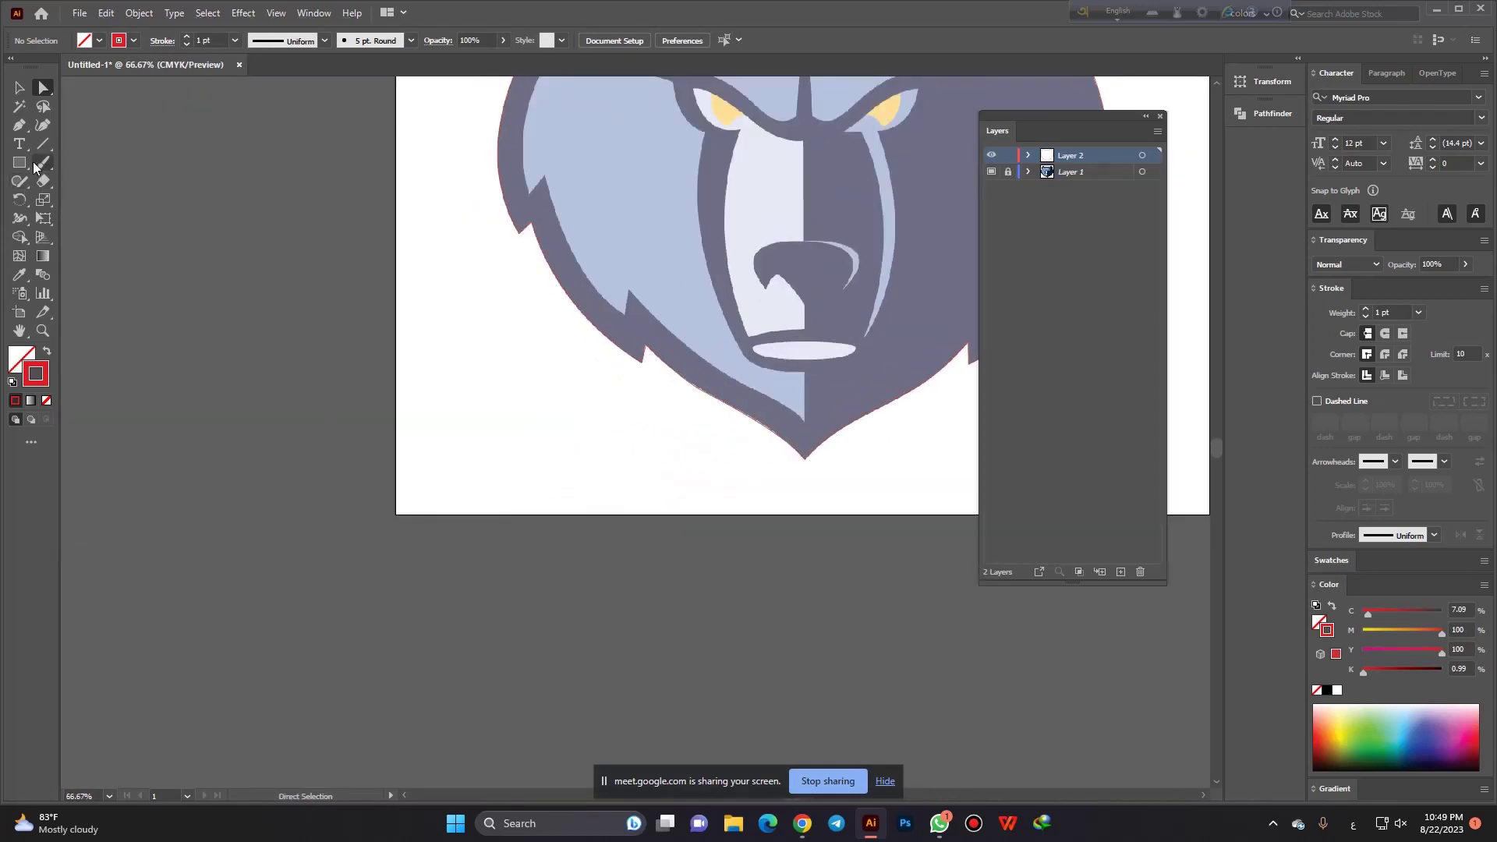
{"action": "left_click_drag", "start_coordinate": [20, 162], "coordinate": [71, 166]}
{"action": "left_click_drag", "start_coordinate": [334, 305], "coordinate": [461, 392]}
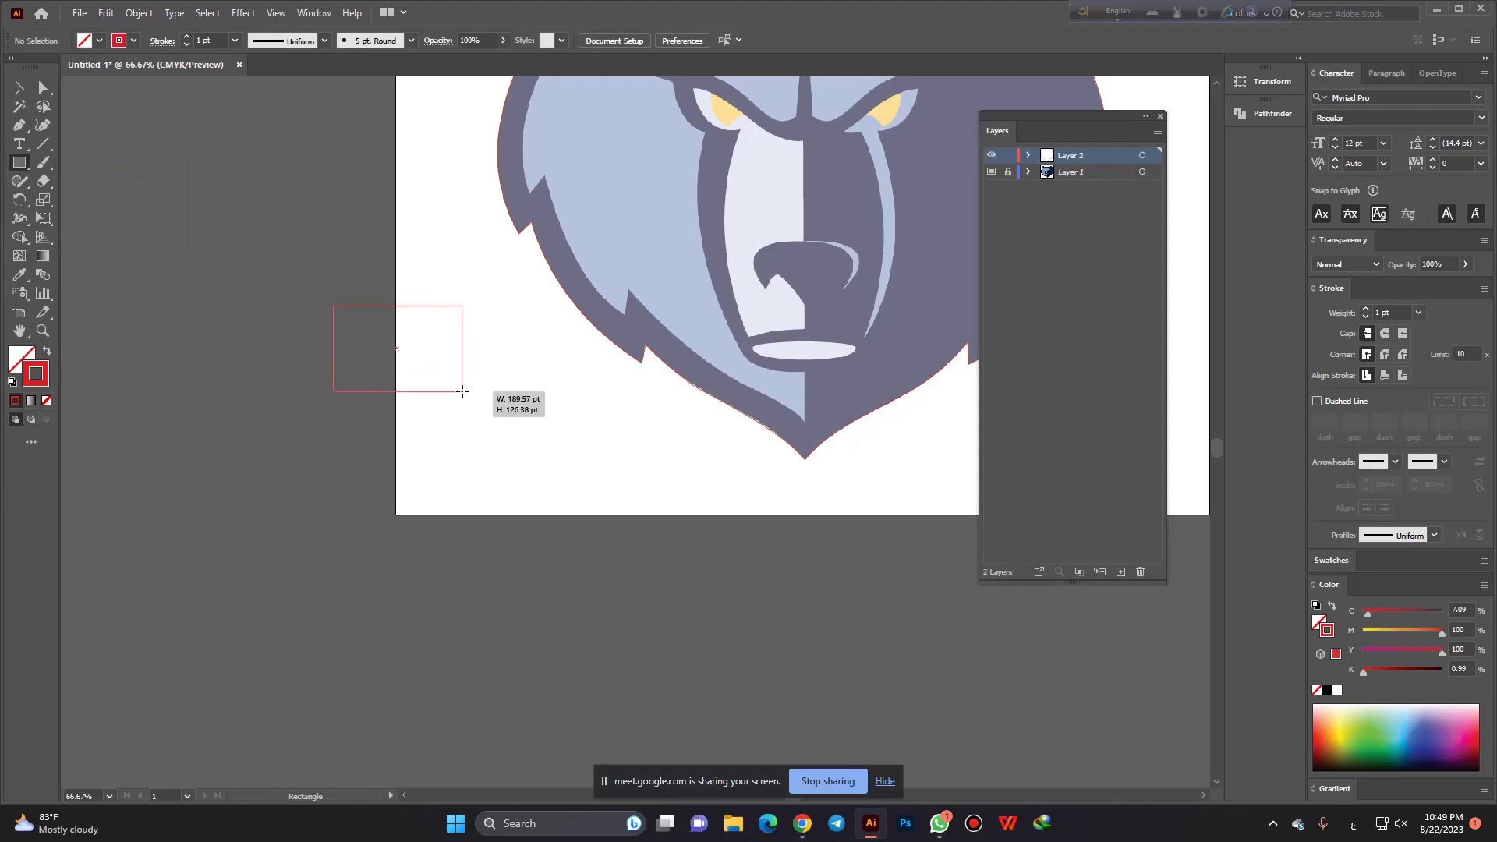
{"action": "left_click", "coordinate": [21, 88]}
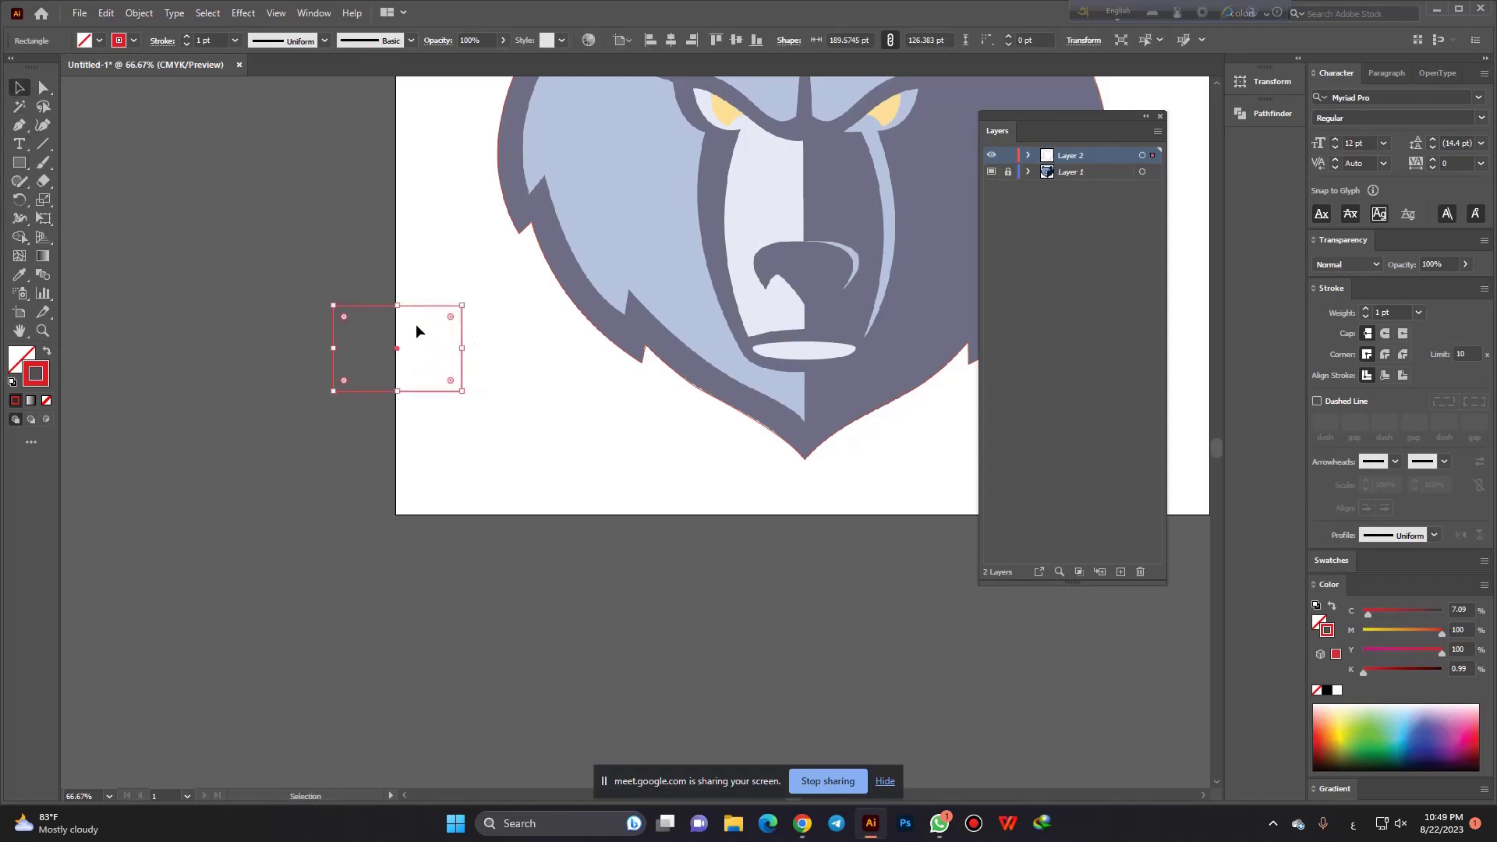
{"action": "left_click_drag", "start_coordinate": [414, 309], "coordinate": [414, 452], "text": "alt"}
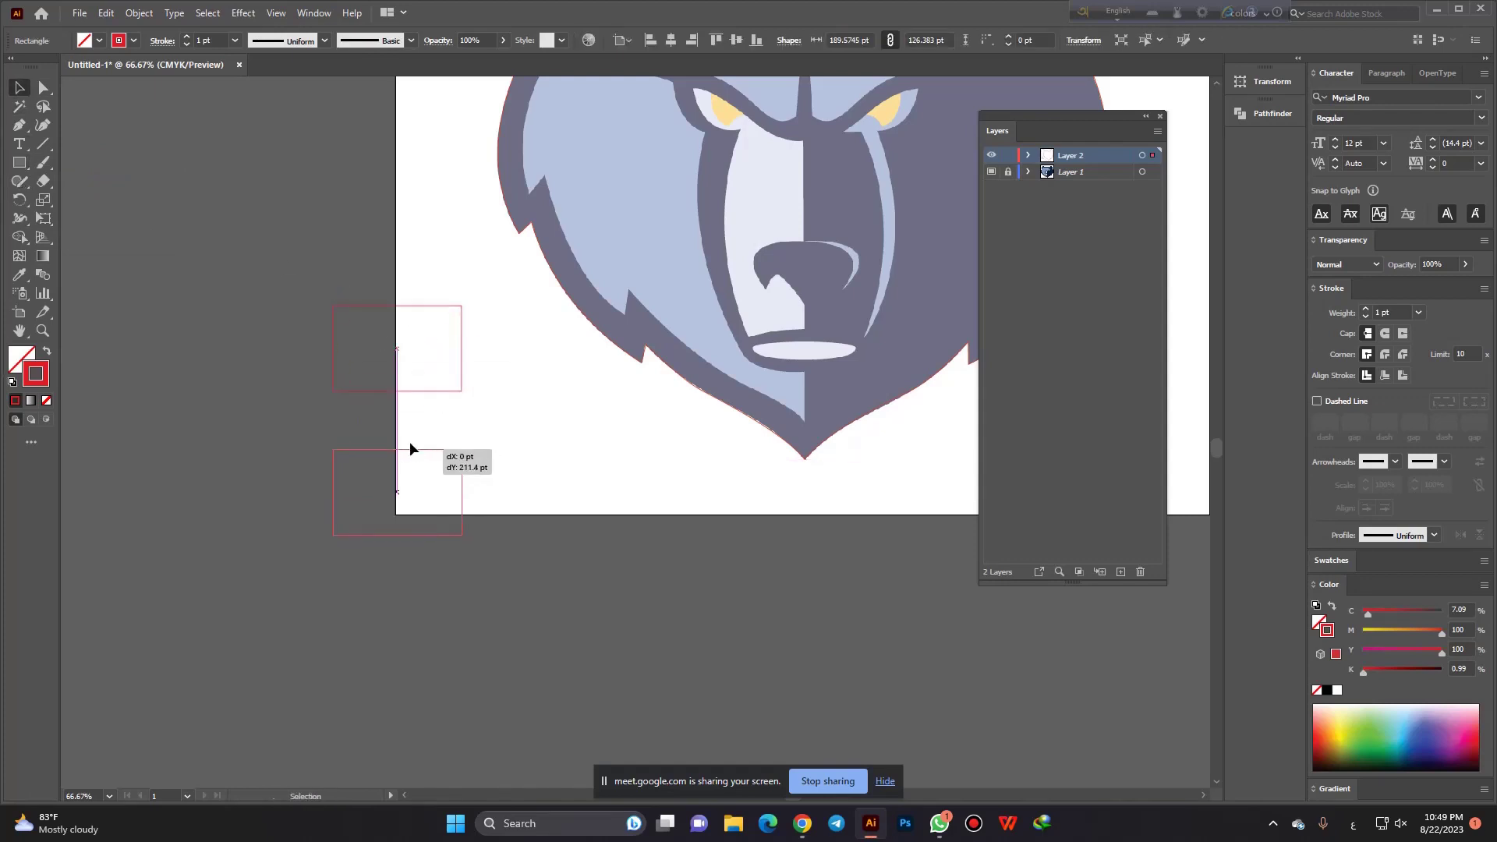
Give the upper rectangle a yellow fill with no stroke and move it up-left.
{"action": "left_click", "coordinate": [443, 363]}
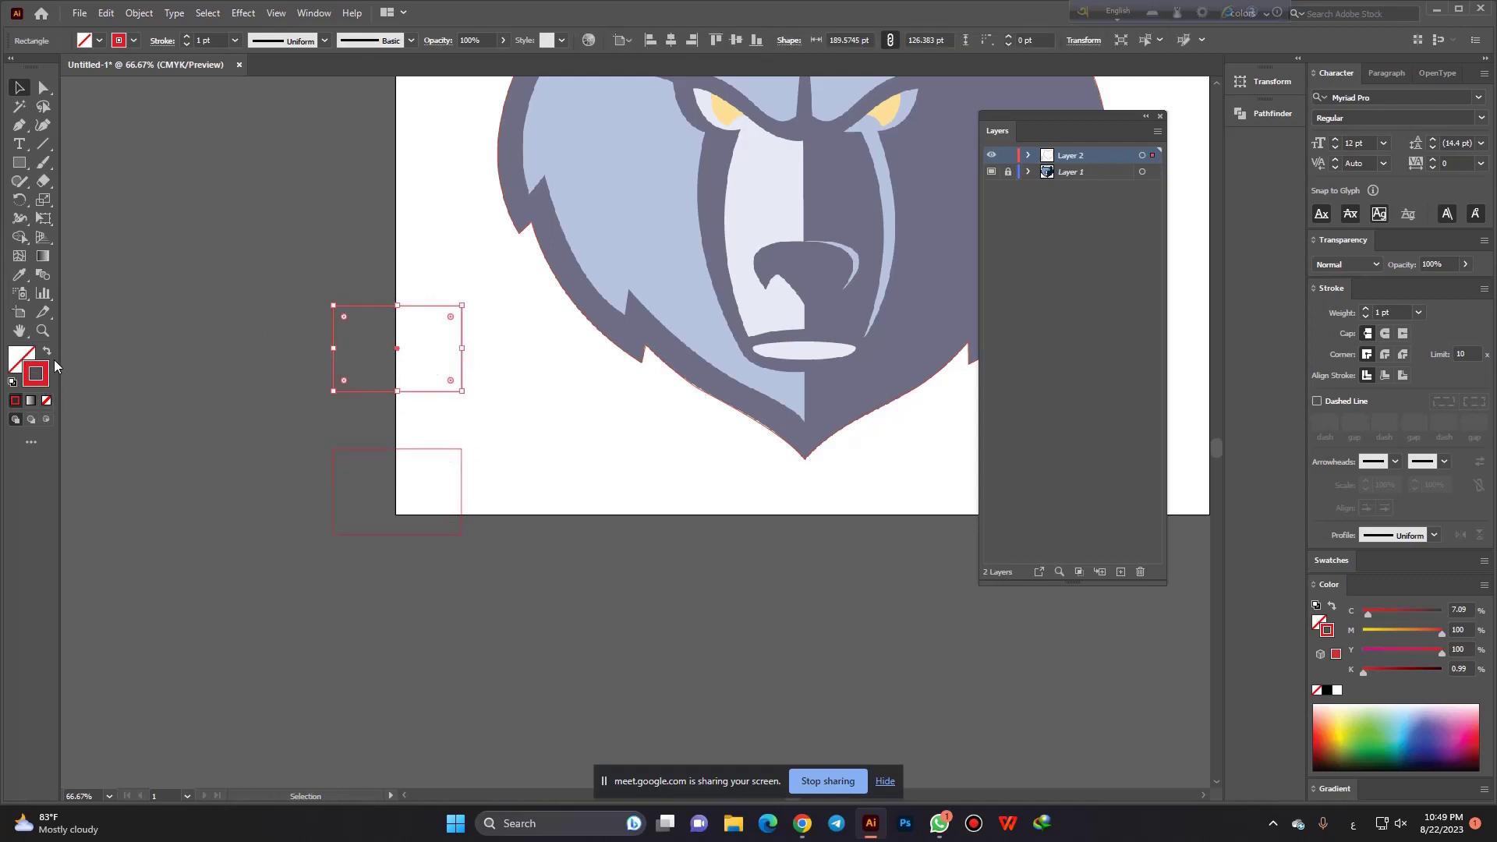
{"action": "left_click", "coordinate": [101, 40]}
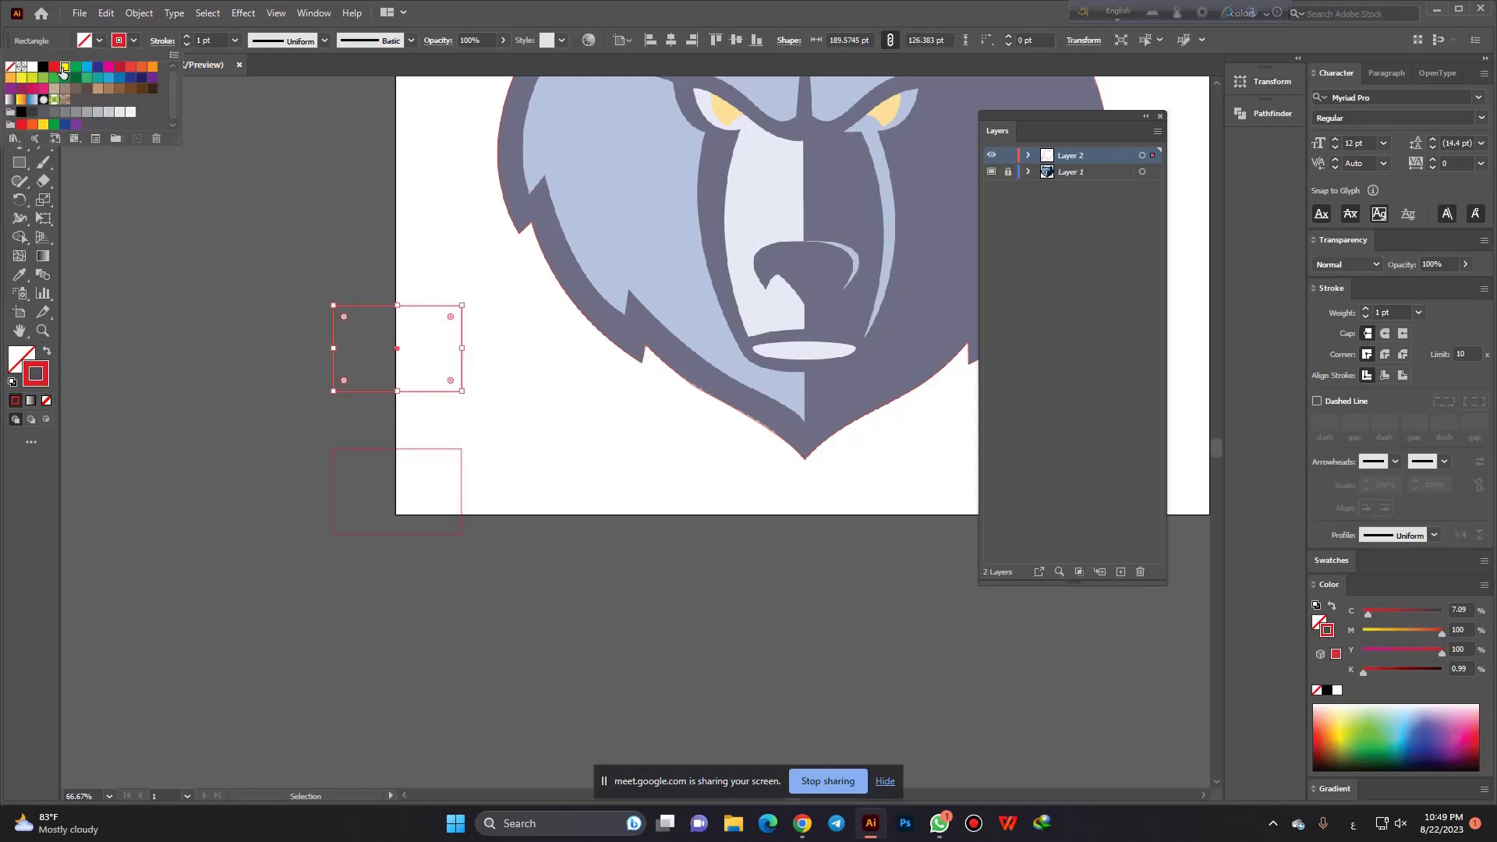
{"action": "left_click", "coordinate": [64, 72]}
{"action": "left_click", "coordinate": [301, 201]}
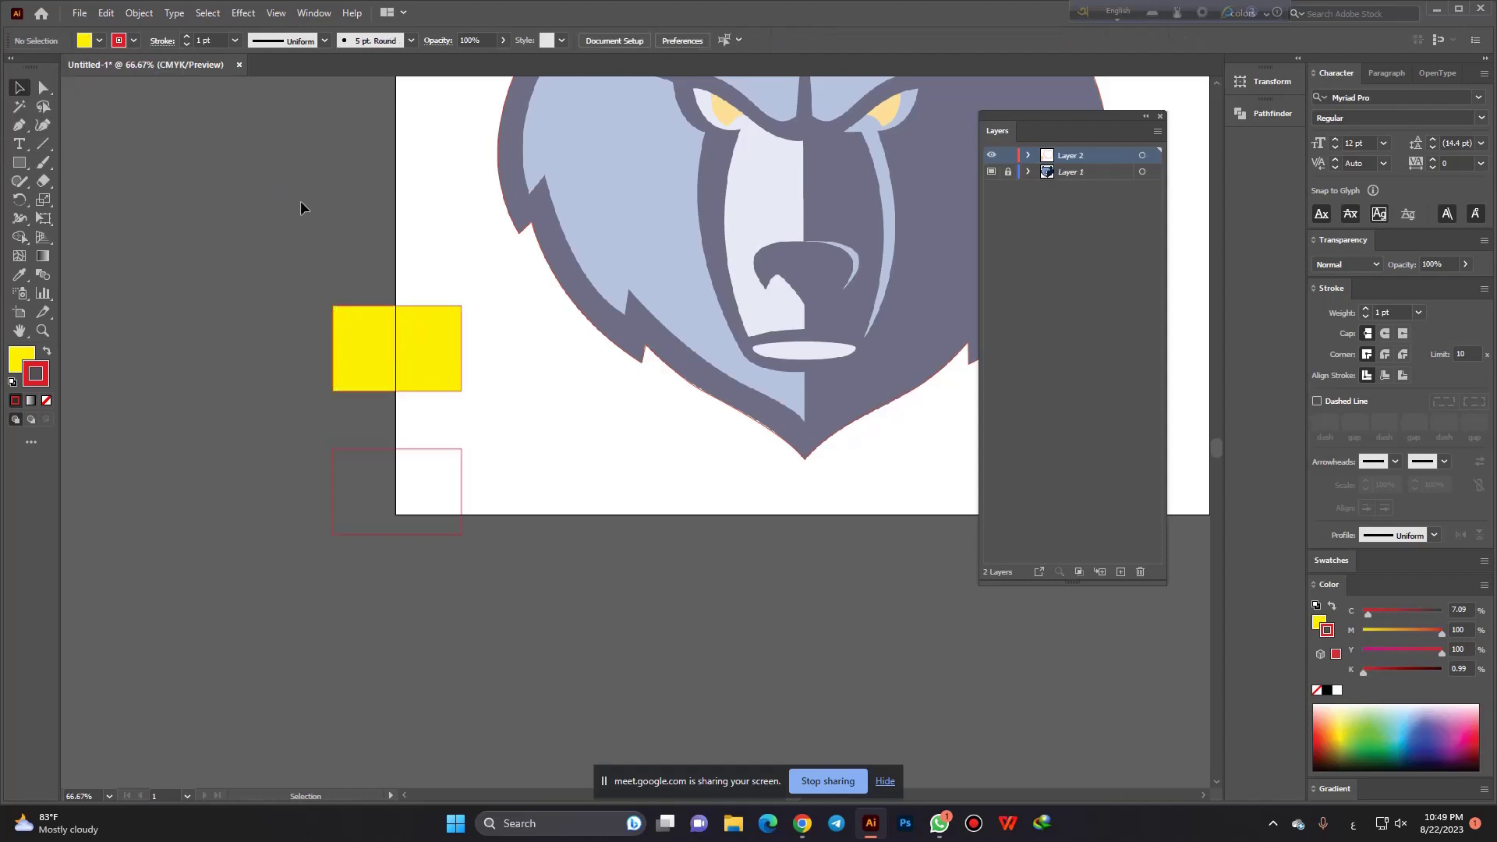
{"action": "left_click", "coordinate": [133, 40]}
{"action": "left_click", "coordinate": [10, 67]}
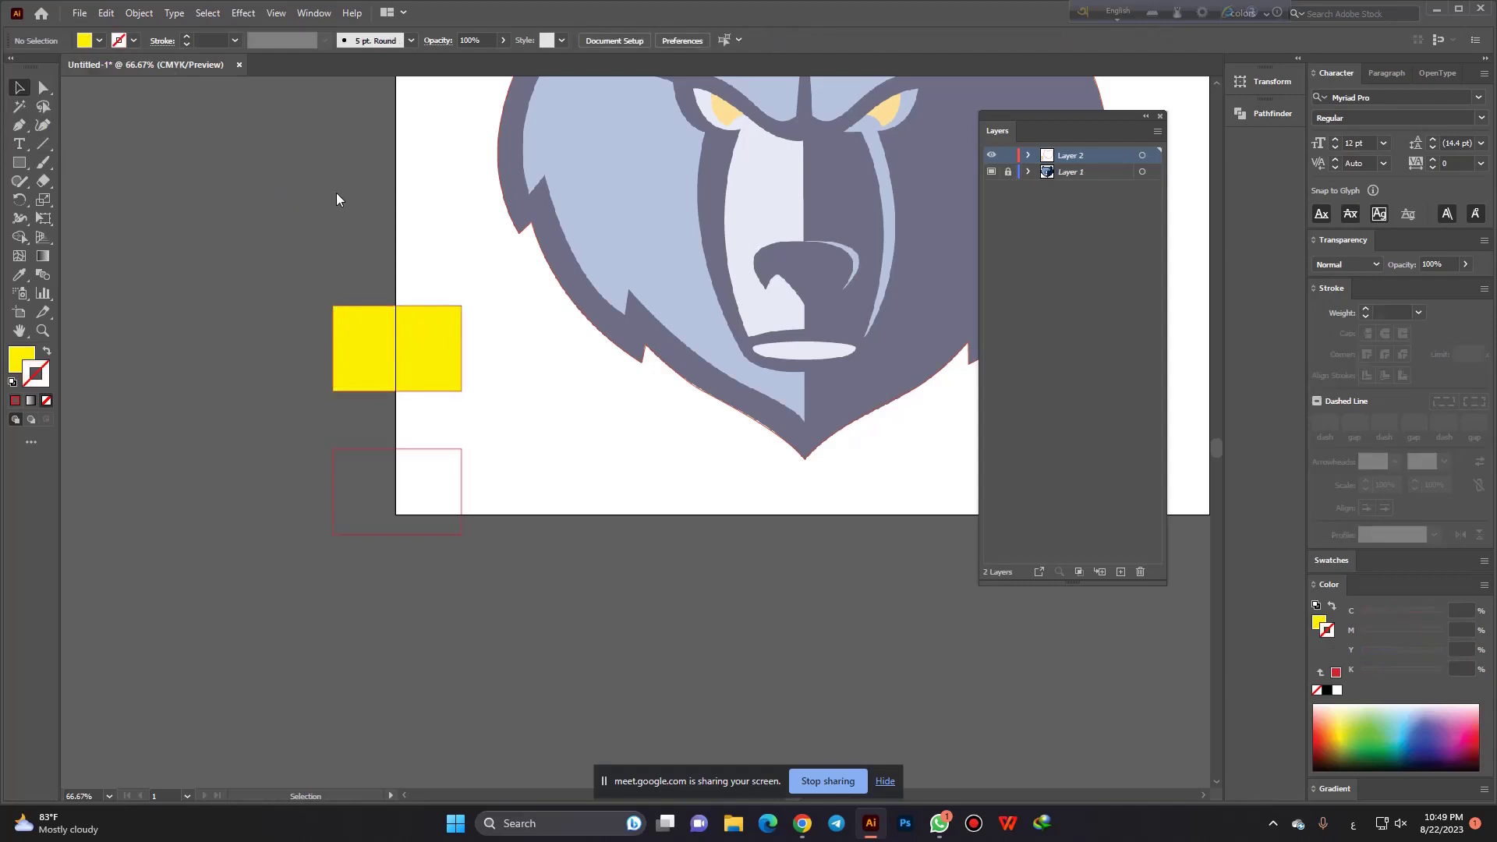
{"action": "left_click", "coordinate": [395, 343]}
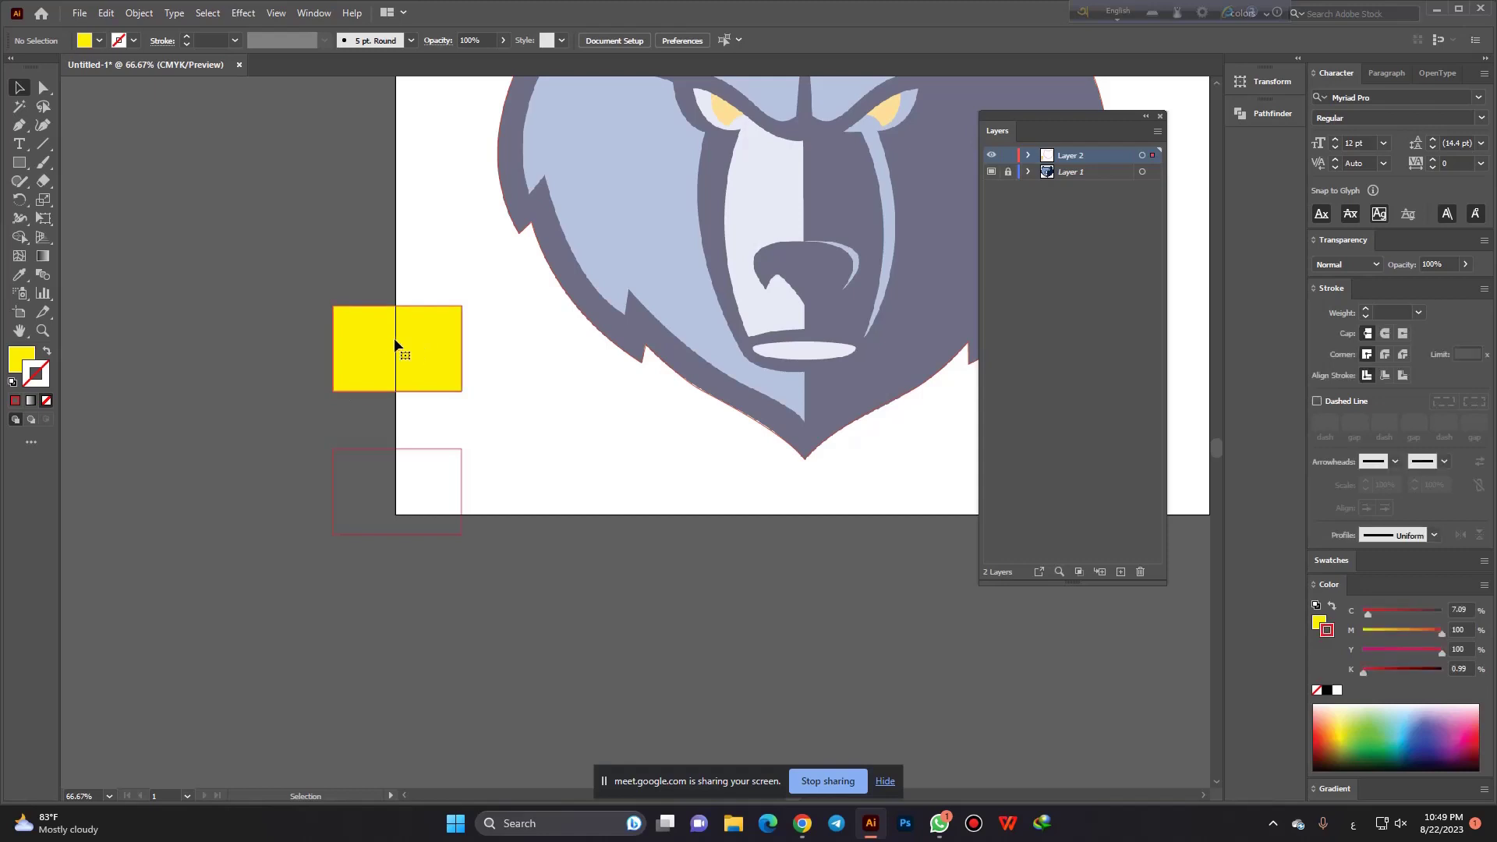
{"action": "left_click_drag", "start_coordinate": [419, 357], "coordinate": [291, 301]}
Fill the lower rectangle red.
{"action": "left_click_drag", "start_coordinate": [371, 458], "coordinate": [519, 574]}
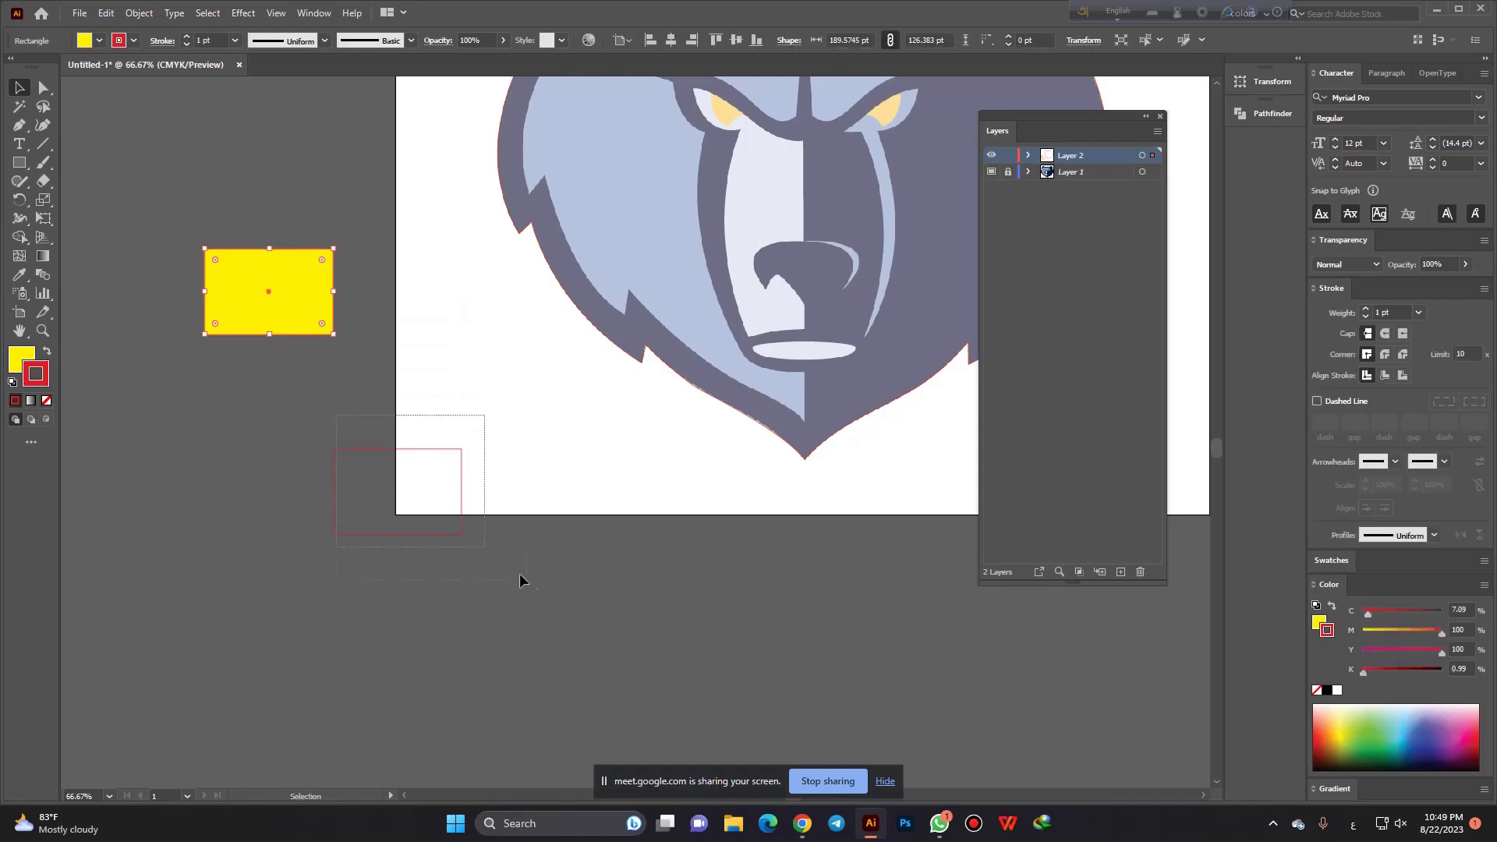
{"action": "left_click", "coordinate": [100, 40]}
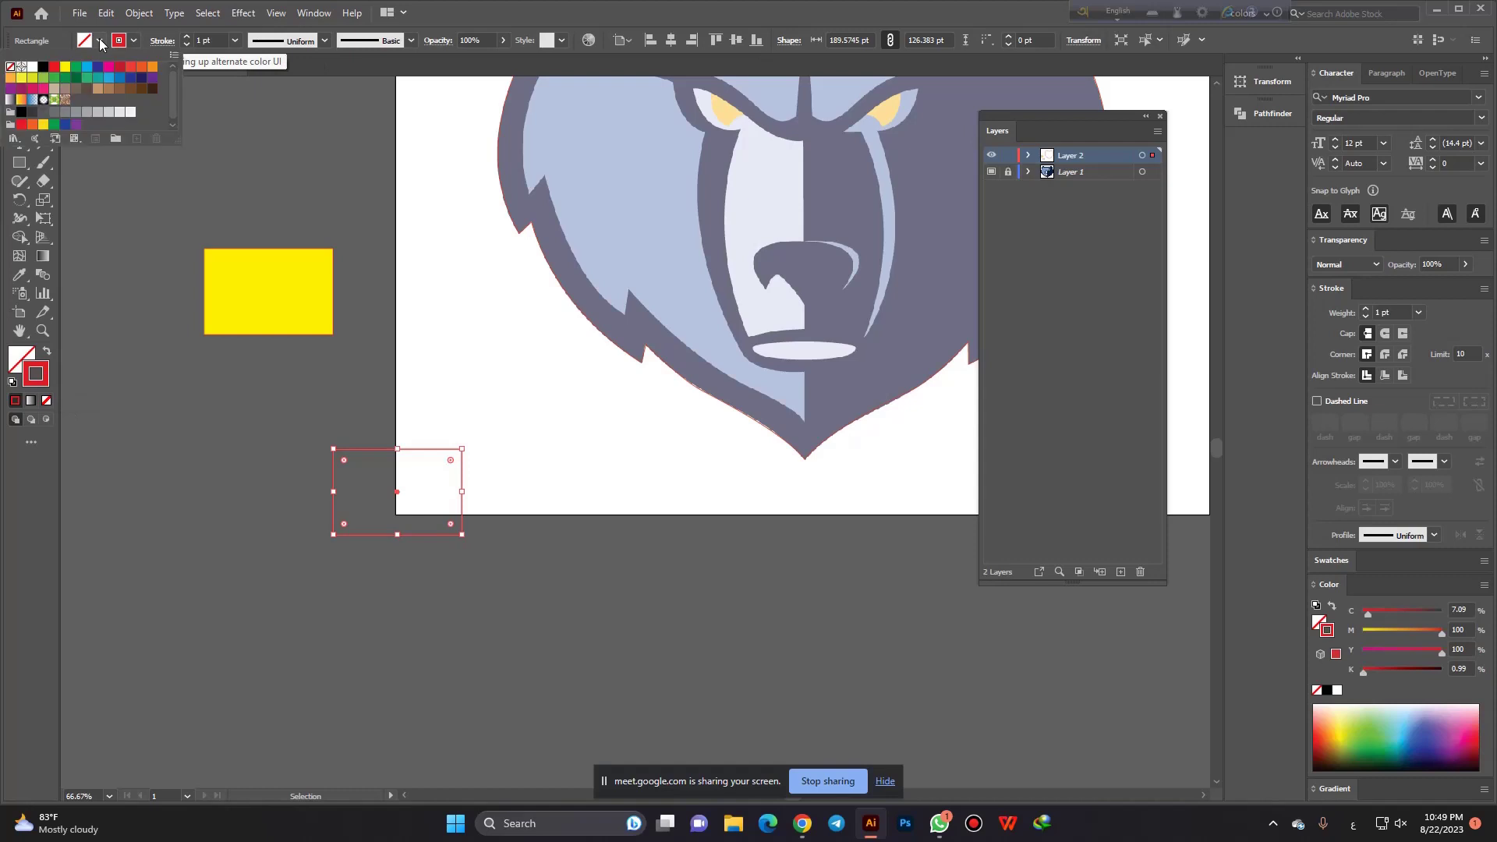
{"action": "left_click", "coordinate": [54, 66]}
{"action": "left_click", "coordinate": [274, 460]}
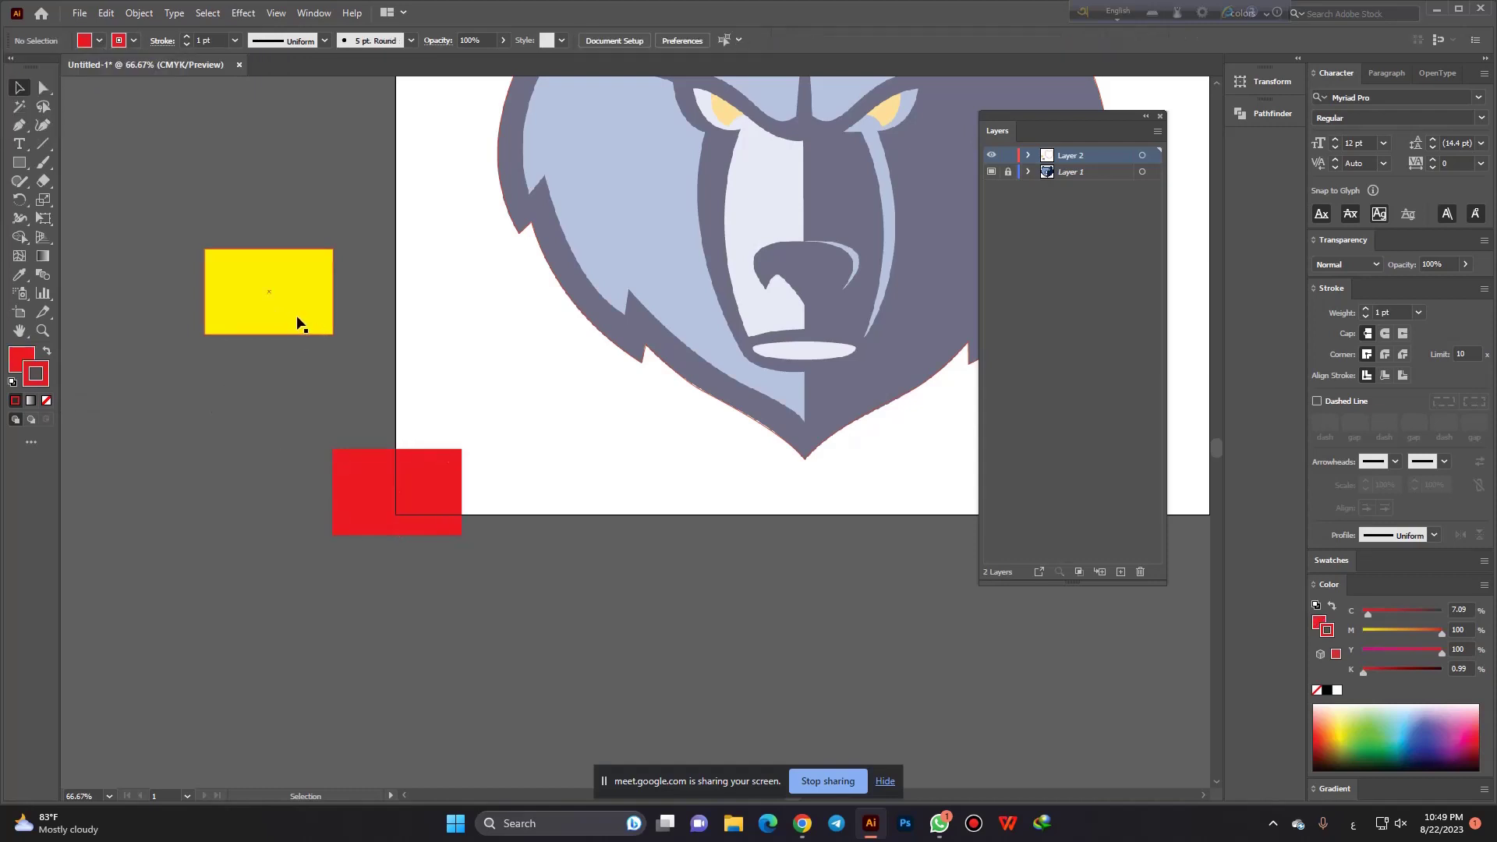
{"action": "left_click_drag", "start_coordinate": [397, 500], "coordinate": [509, 579]}
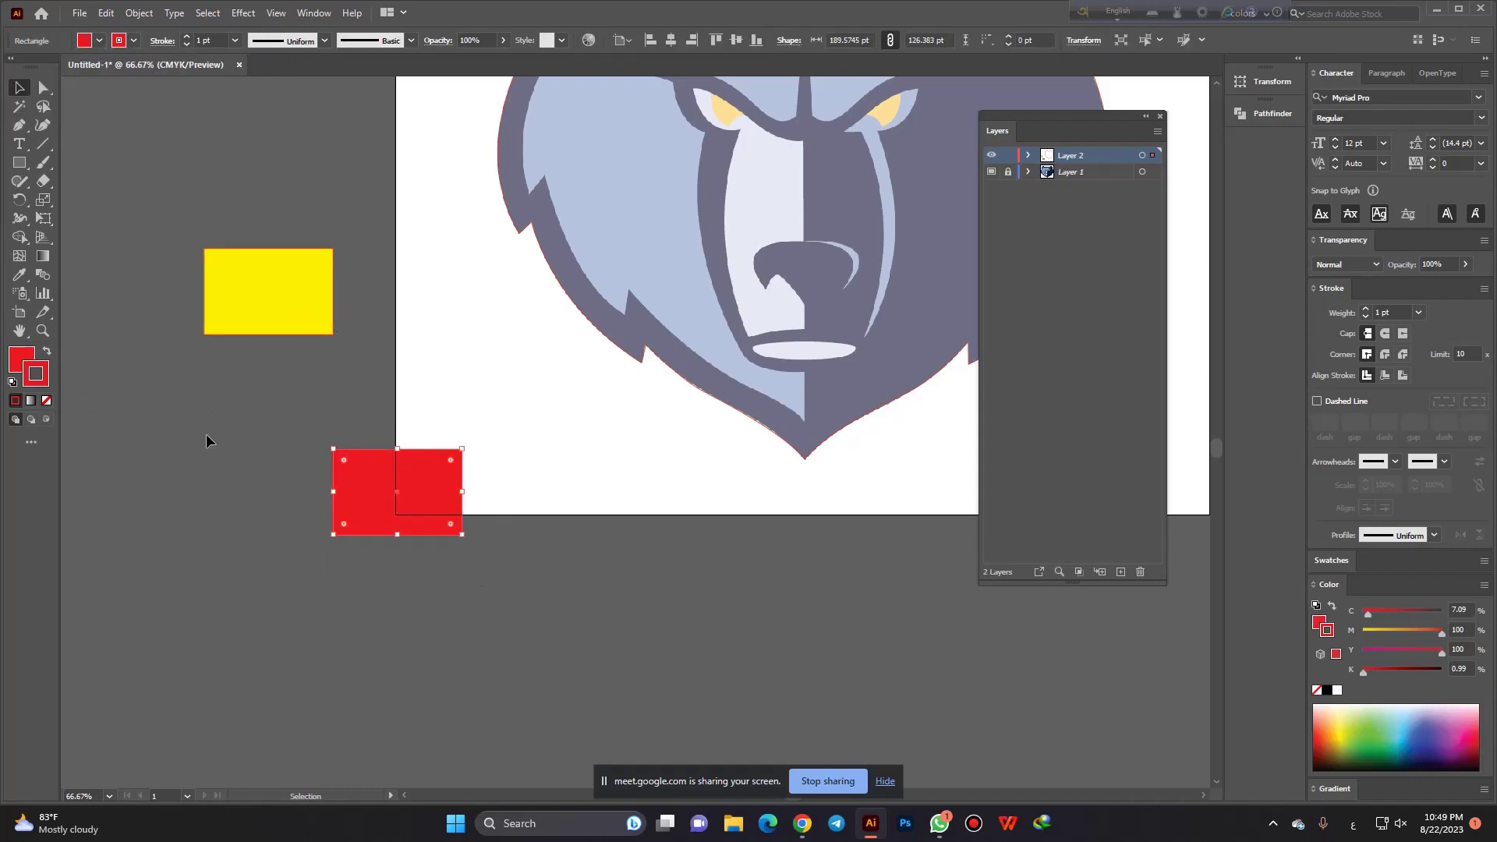
{"action": "left_click_drag", "start_coordinate": [206, 441], "coordinate": [533, 611]}
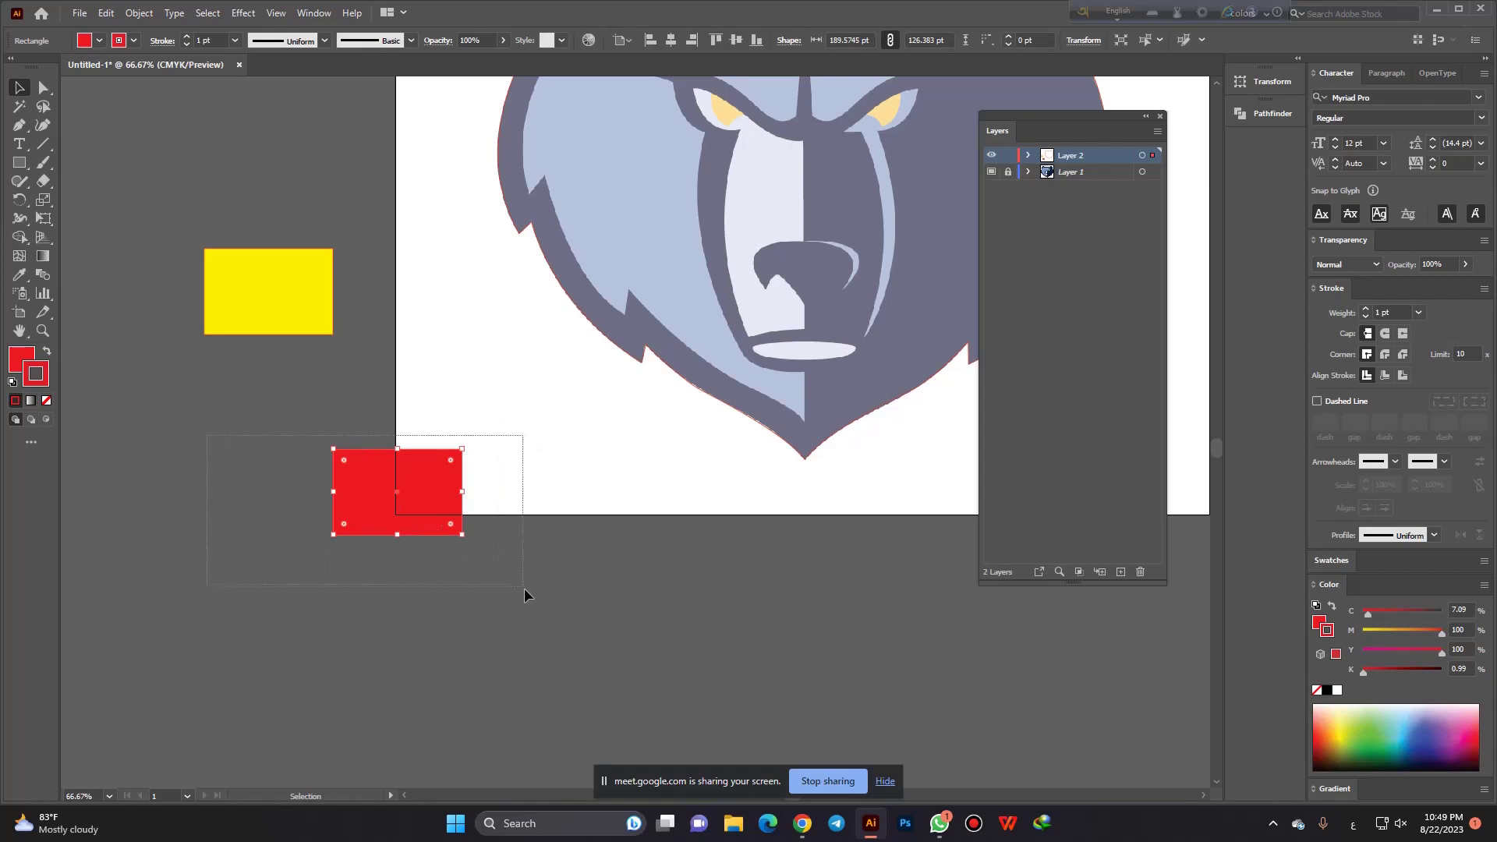
Eyedropper the yellow fill onto the red rectangle, then fill the top rectangle light grey.
{"action": "left_click", "coordinate": [18, 277]}
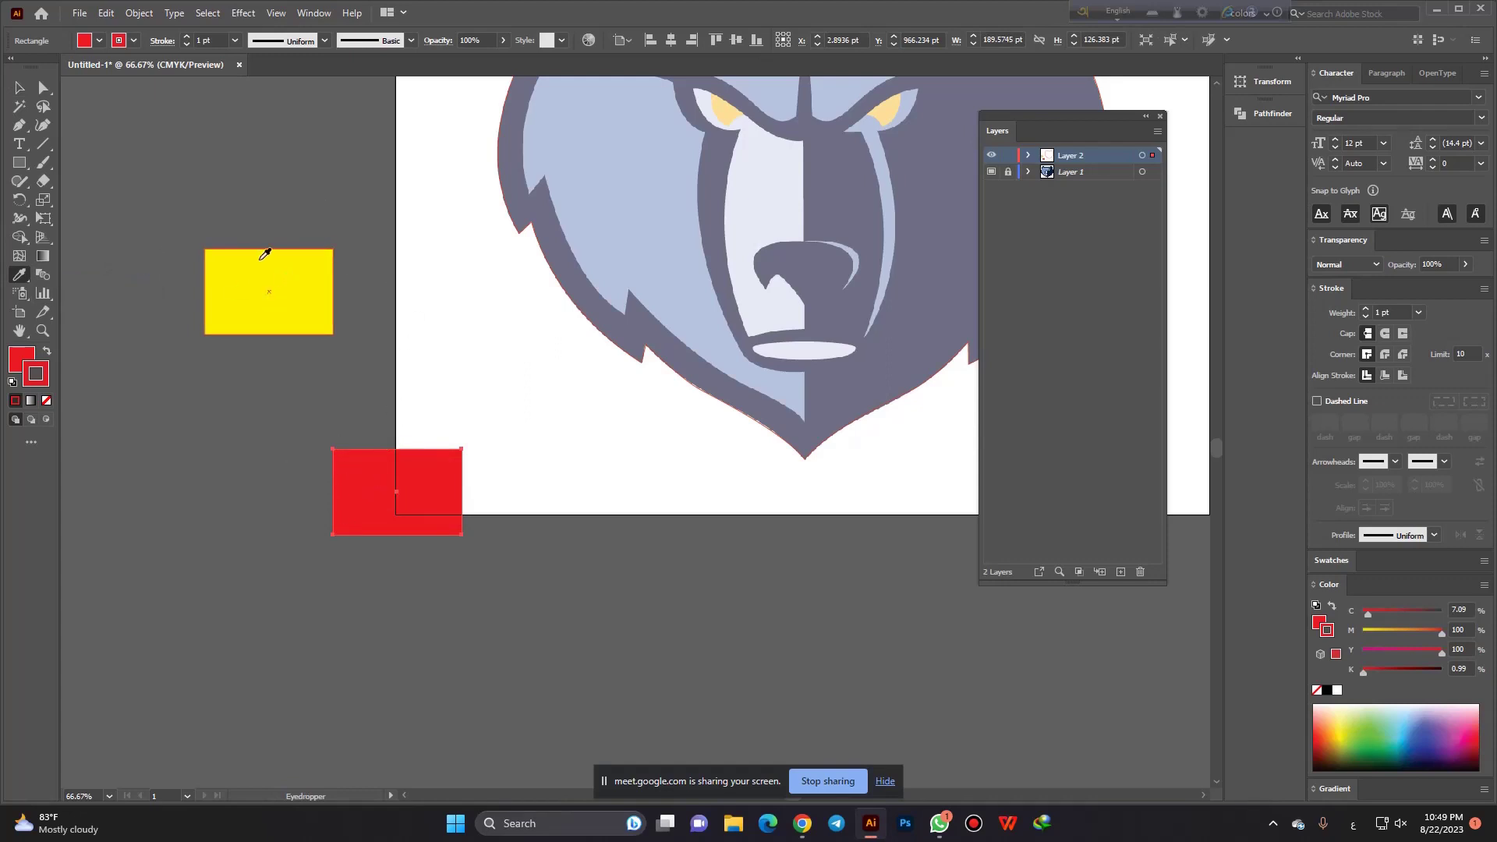
{"action": "left_click", "coordinate": [257, 293]}
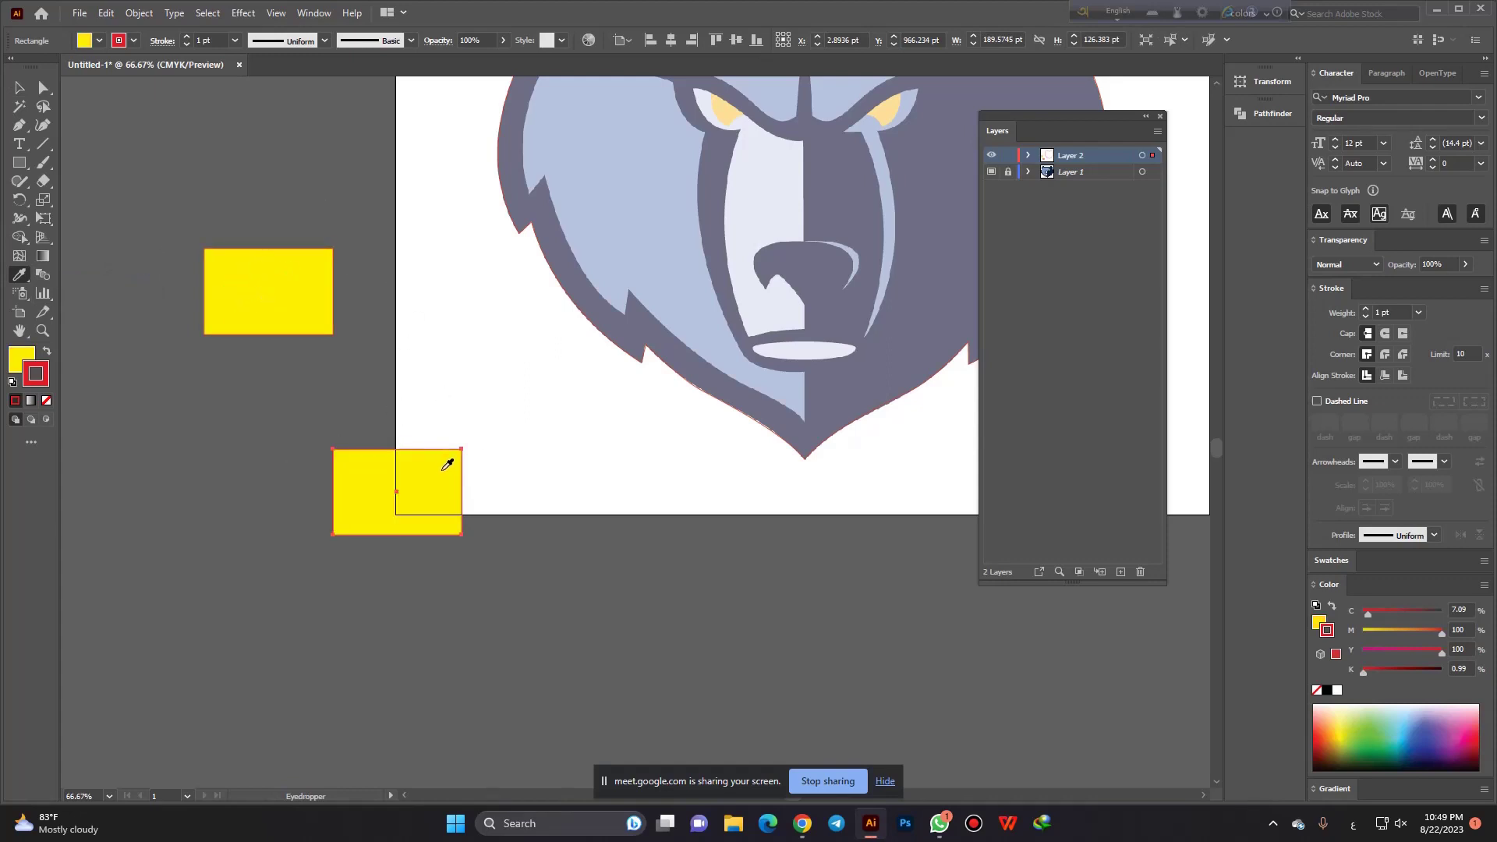
{"action": "left_click", "coordinate": [20, 87]}
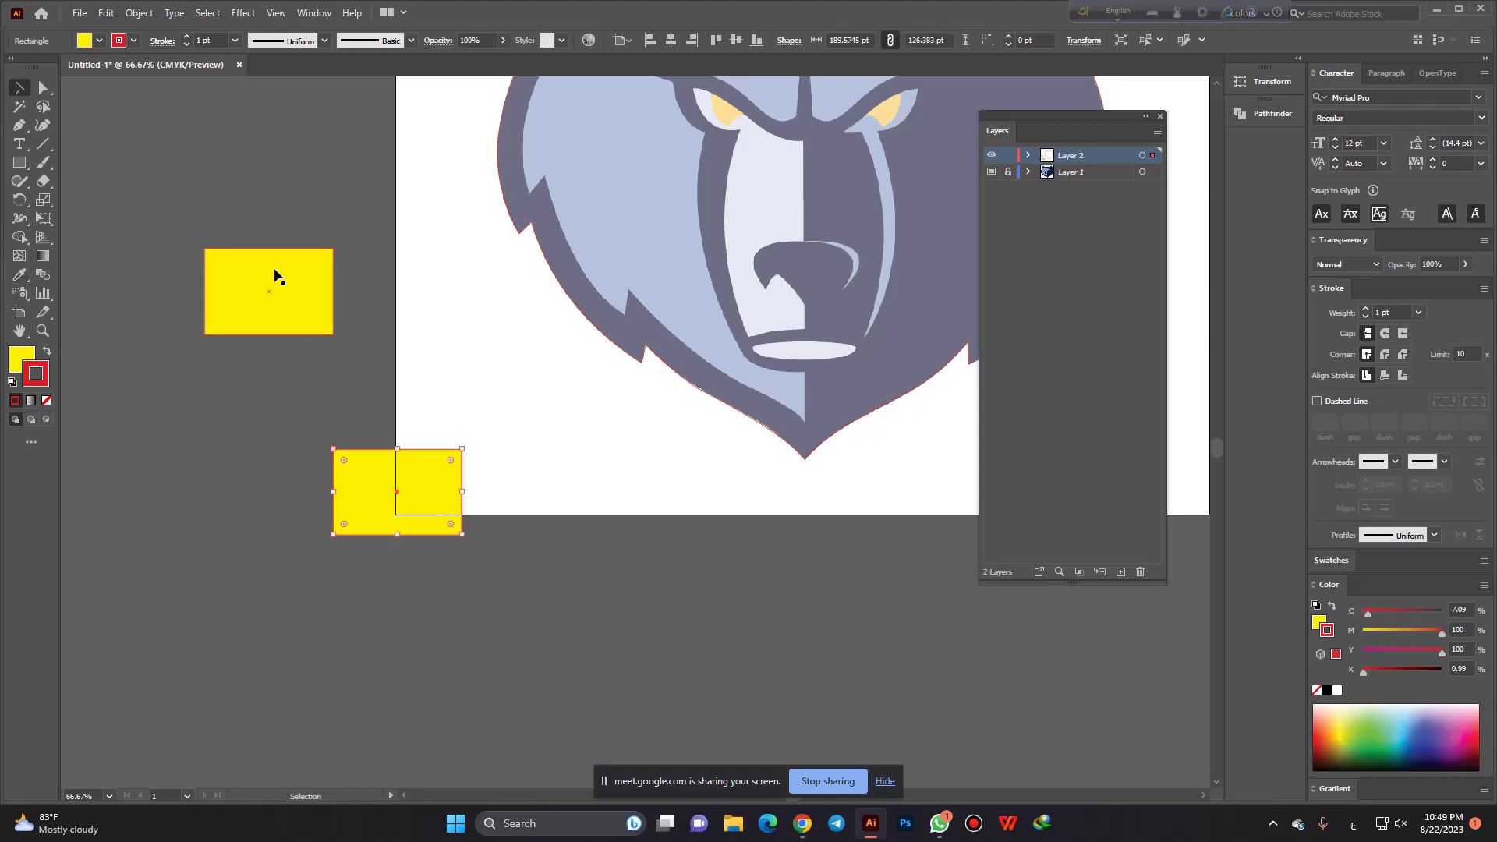
{"action": "left_click", "coordinate": [325, 329]}
{"action": "left_click", "coordinate": [99, 41]}
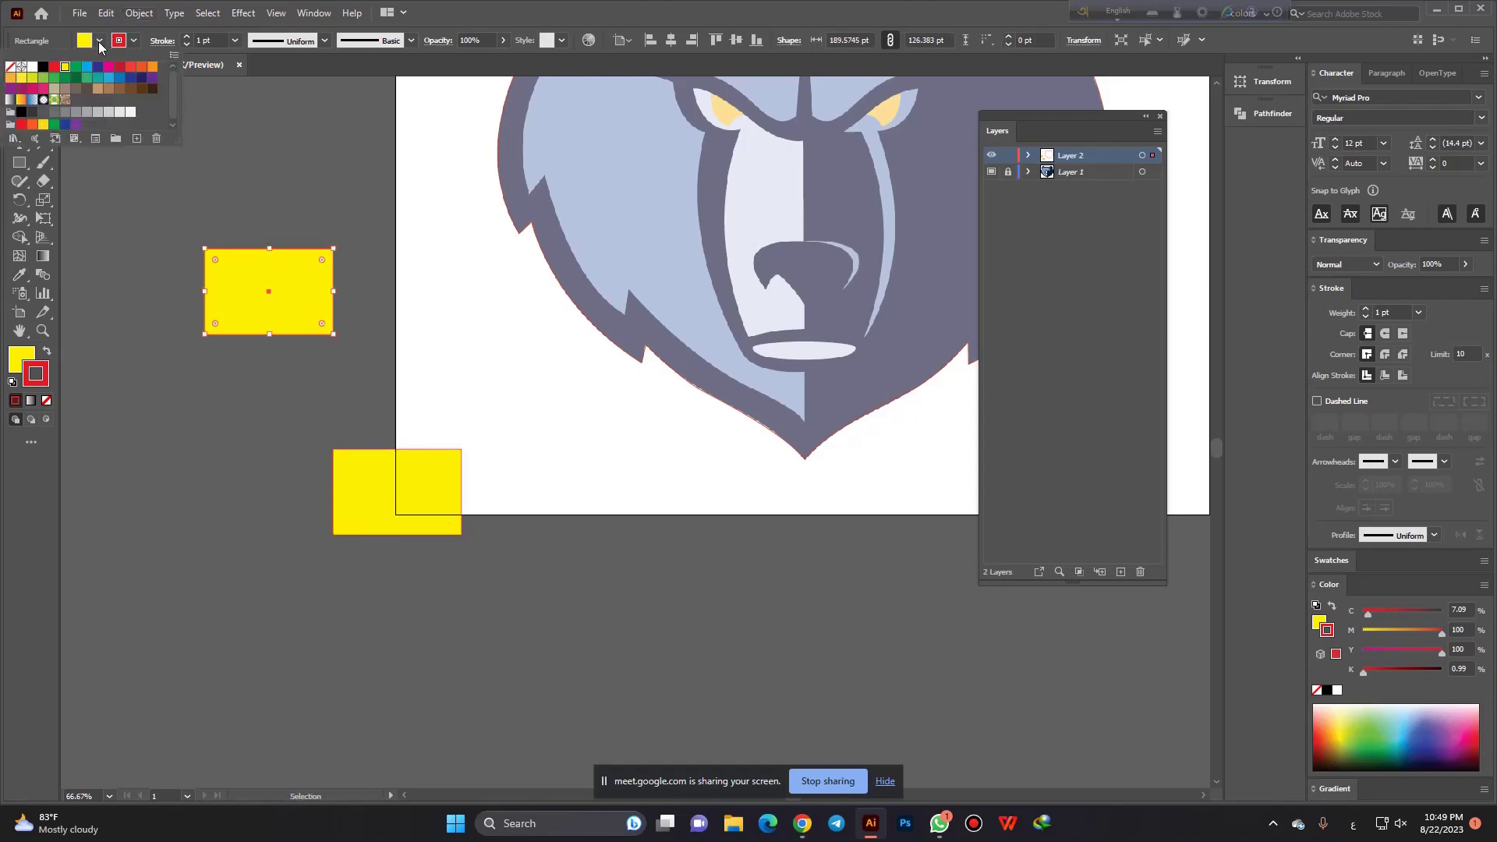
{"action": "left_click", "coordinate": [127, 114]}
{"action": "left_click", "coordinate": [246, 176]}
Copy the light grey fill onto the bottom yellow rectangle with the Eyedropper.
{"action": "left_click", "coordinate": [221, 209]}
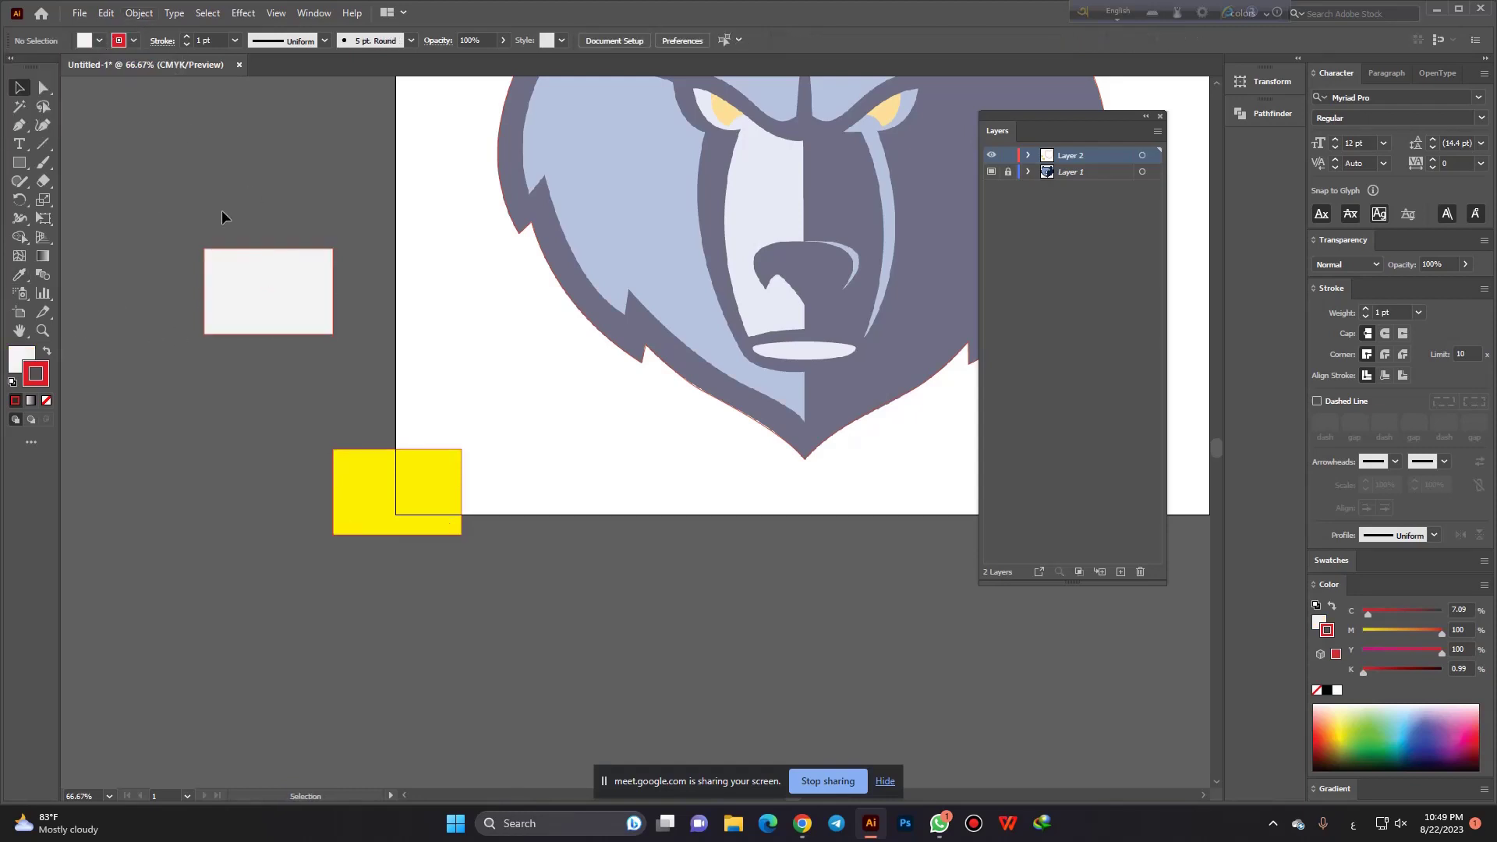
{"action": "left_click", "coordinate": [269, 289]}
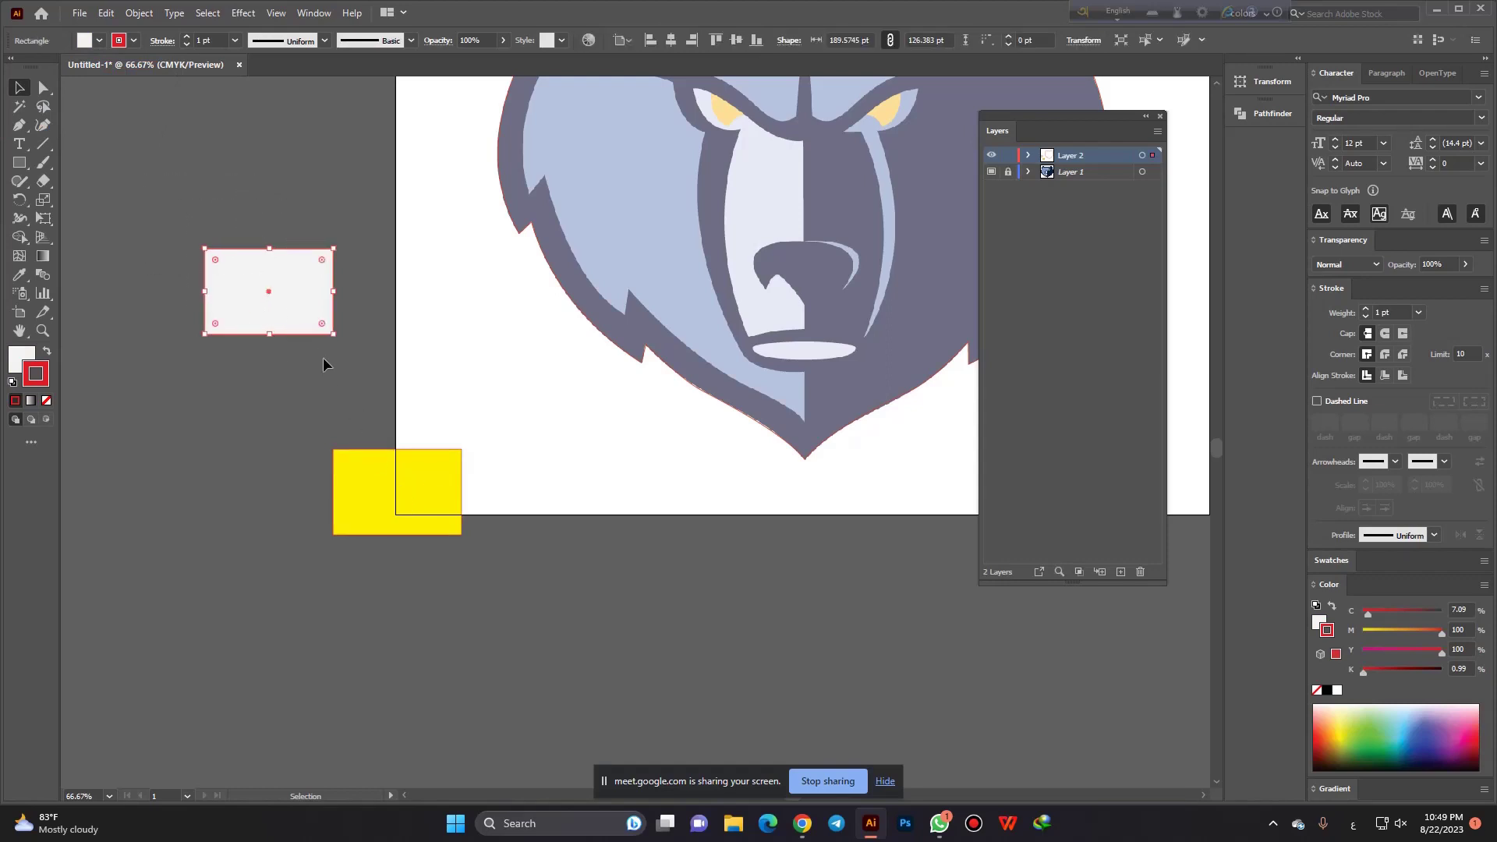
{"action": "left_click", "coordinate": [324, 363]}
{"action": "left_click", "coordinate": [246, 254]}
{"action": "left_click", "coordinate": [368, 360]}
{"action": "left_click_drag", "start_coordinate": [334, 407], "coordinate": [459, 552]}
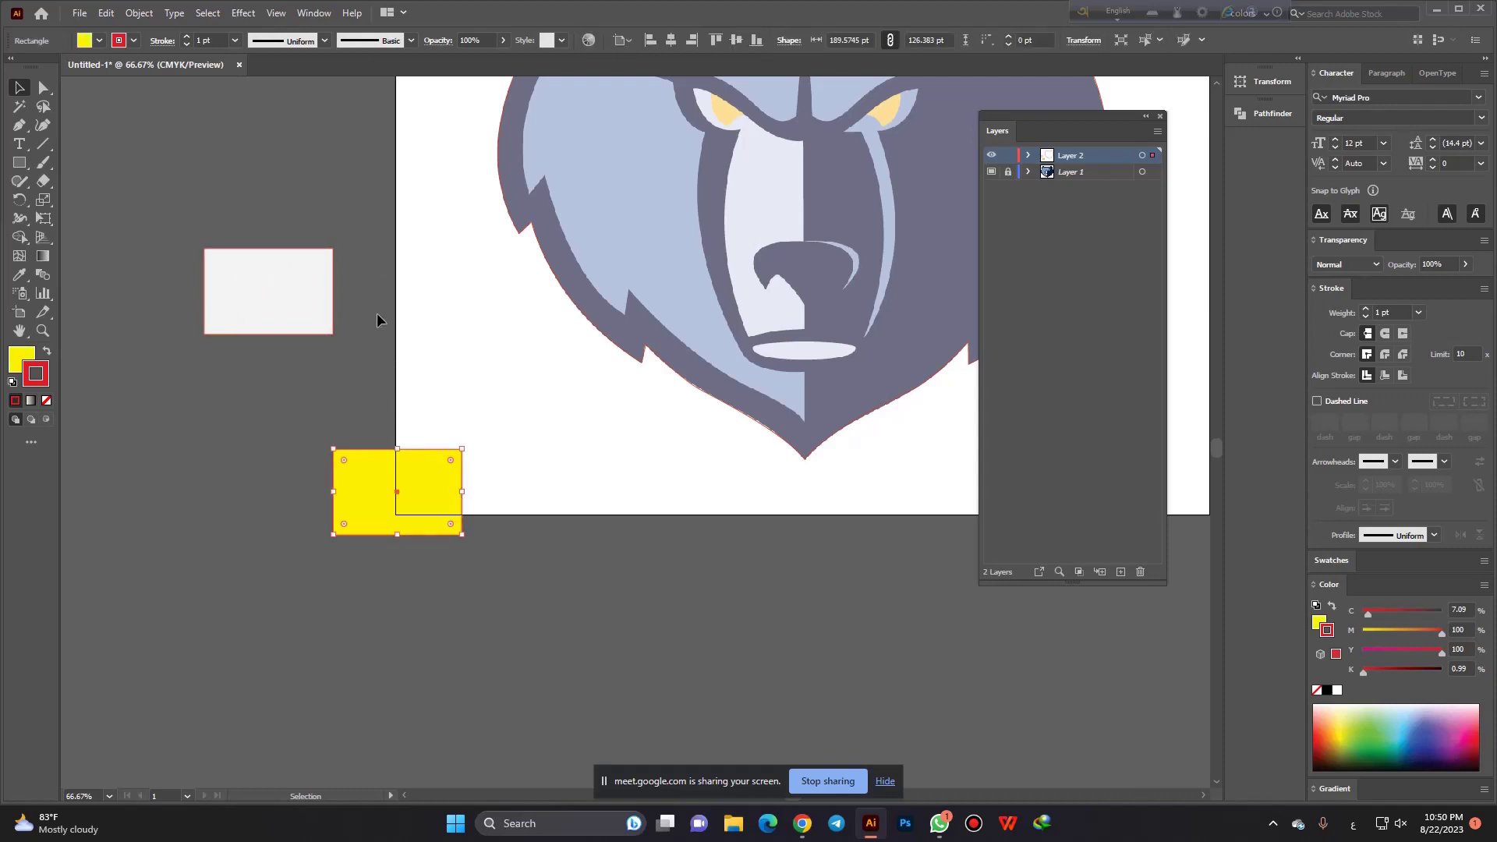
{"action": "key", "text": "i"}
{"action": "left_click", "coordinate": [291, 284]}
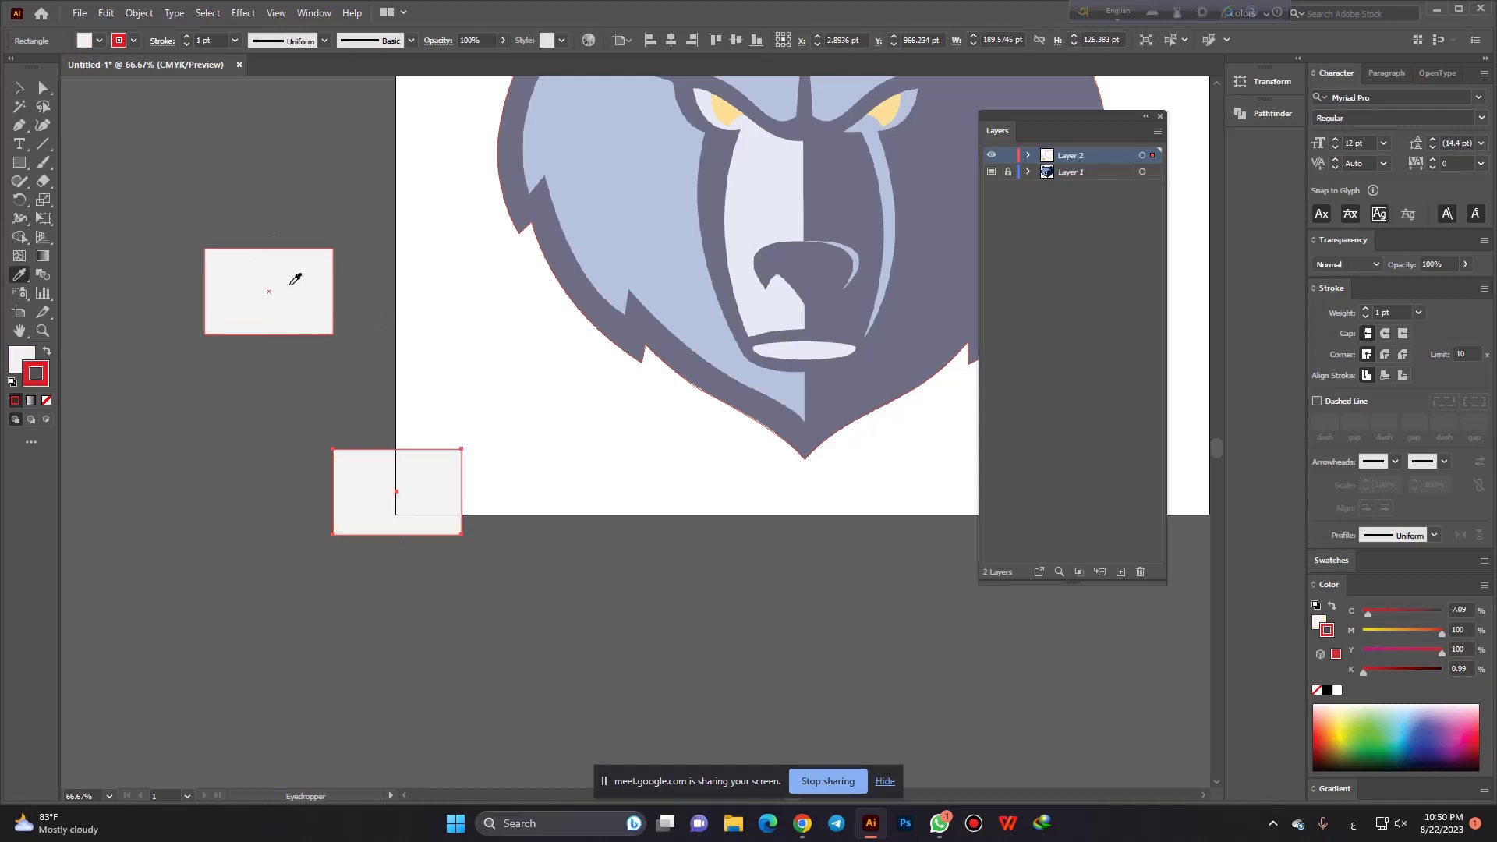
{"action": "left_click", "coordinate": [19, 87]}
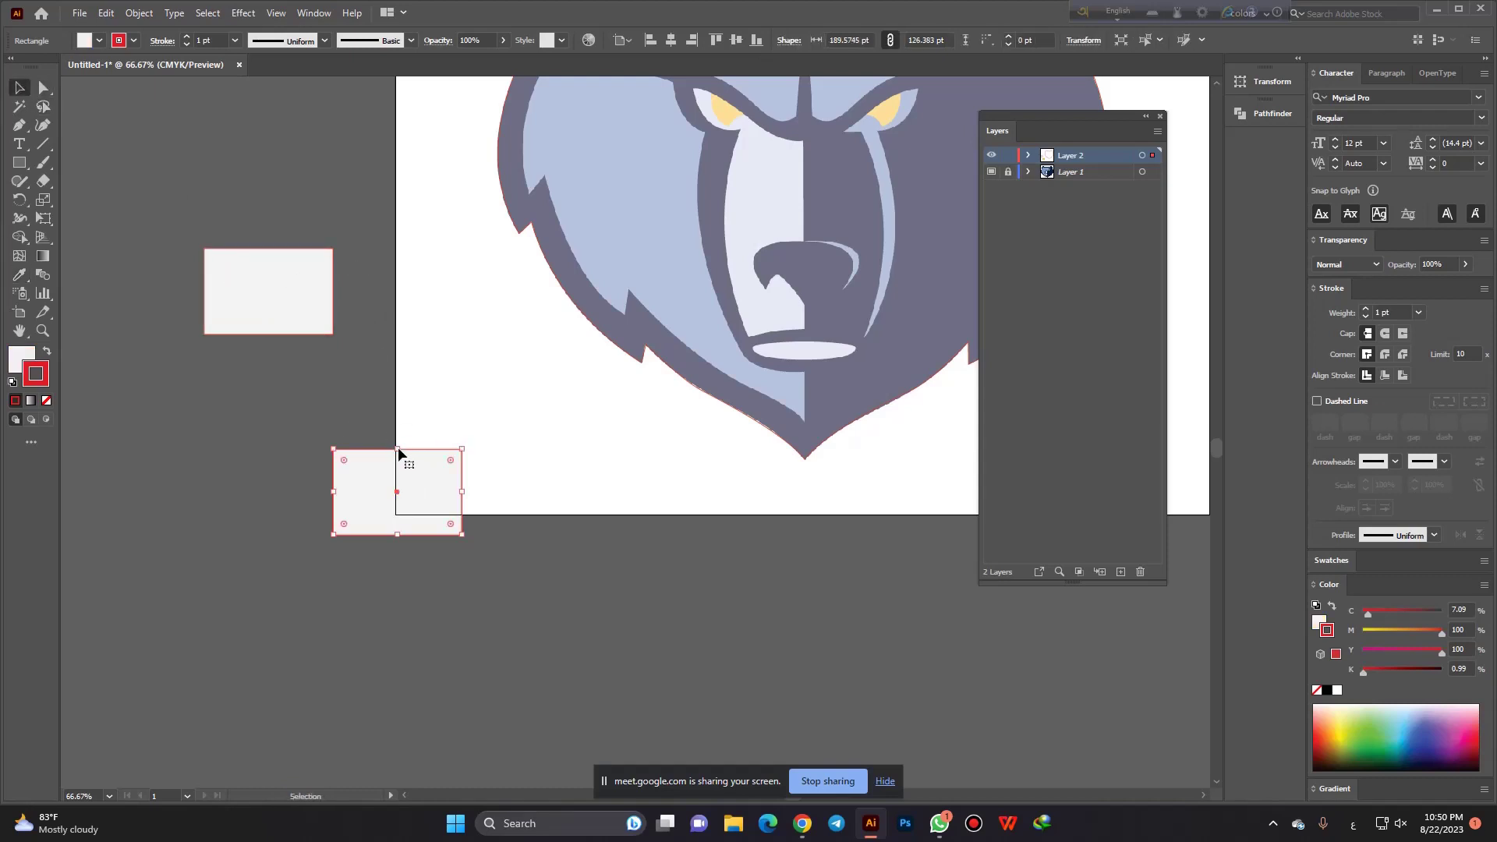
Delete both light grey rectangles.
{"action": "left_click_drag", "start_coordinate": [338, 396], "coordinate": [435, 563]}
{"action": "key", "text": "Delete"}
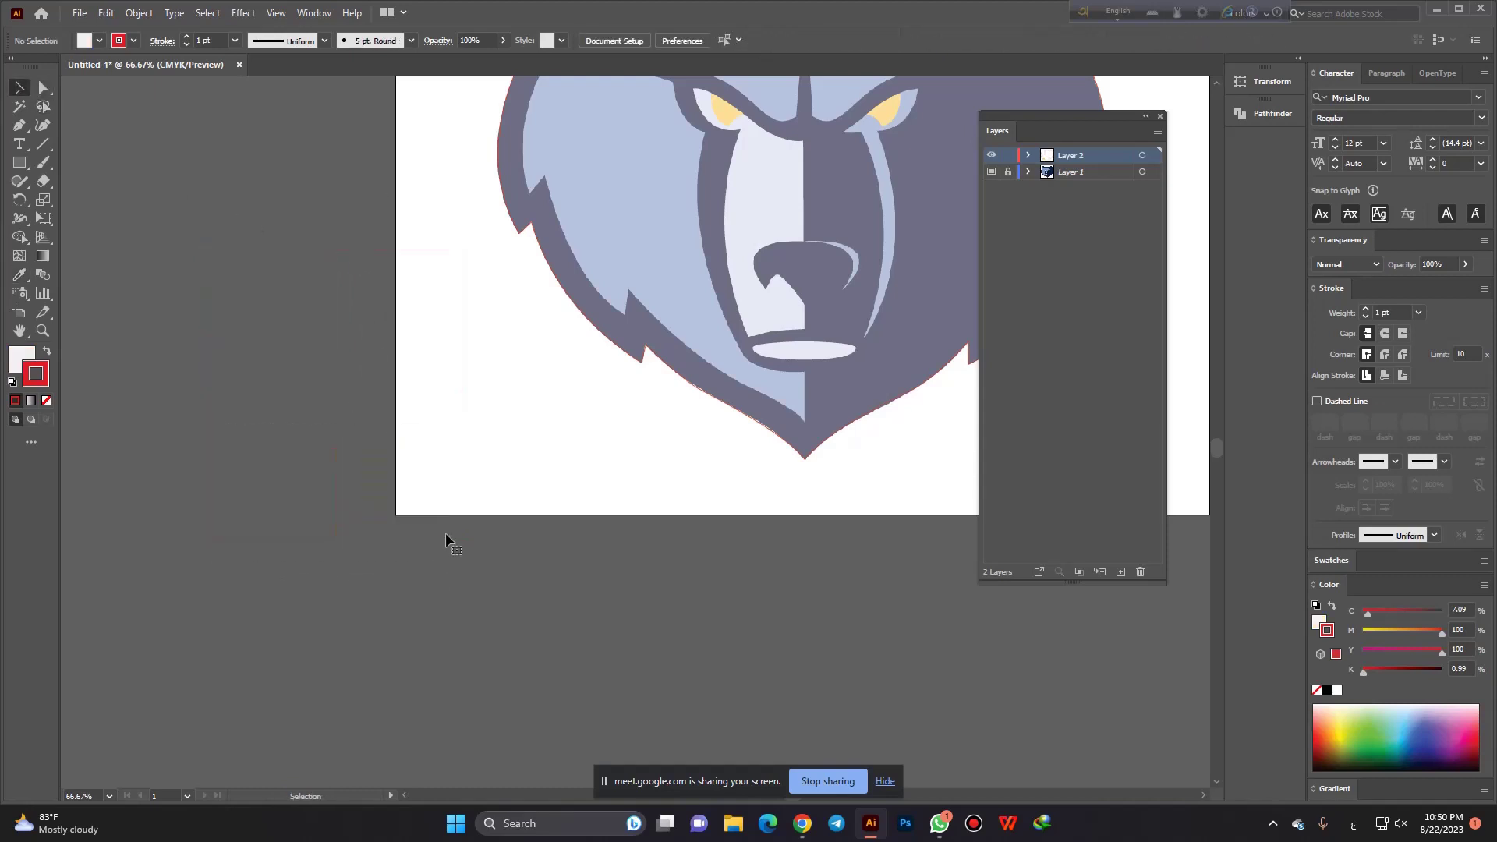
{"action": "scroll", "coordinate": [296, 440], "scroll_direction": "down", "scroll_amount": 1}
{"action": "scroll", "coordinate": [298, 489], "scroll_direction": "down", "scroll_amount": 1}
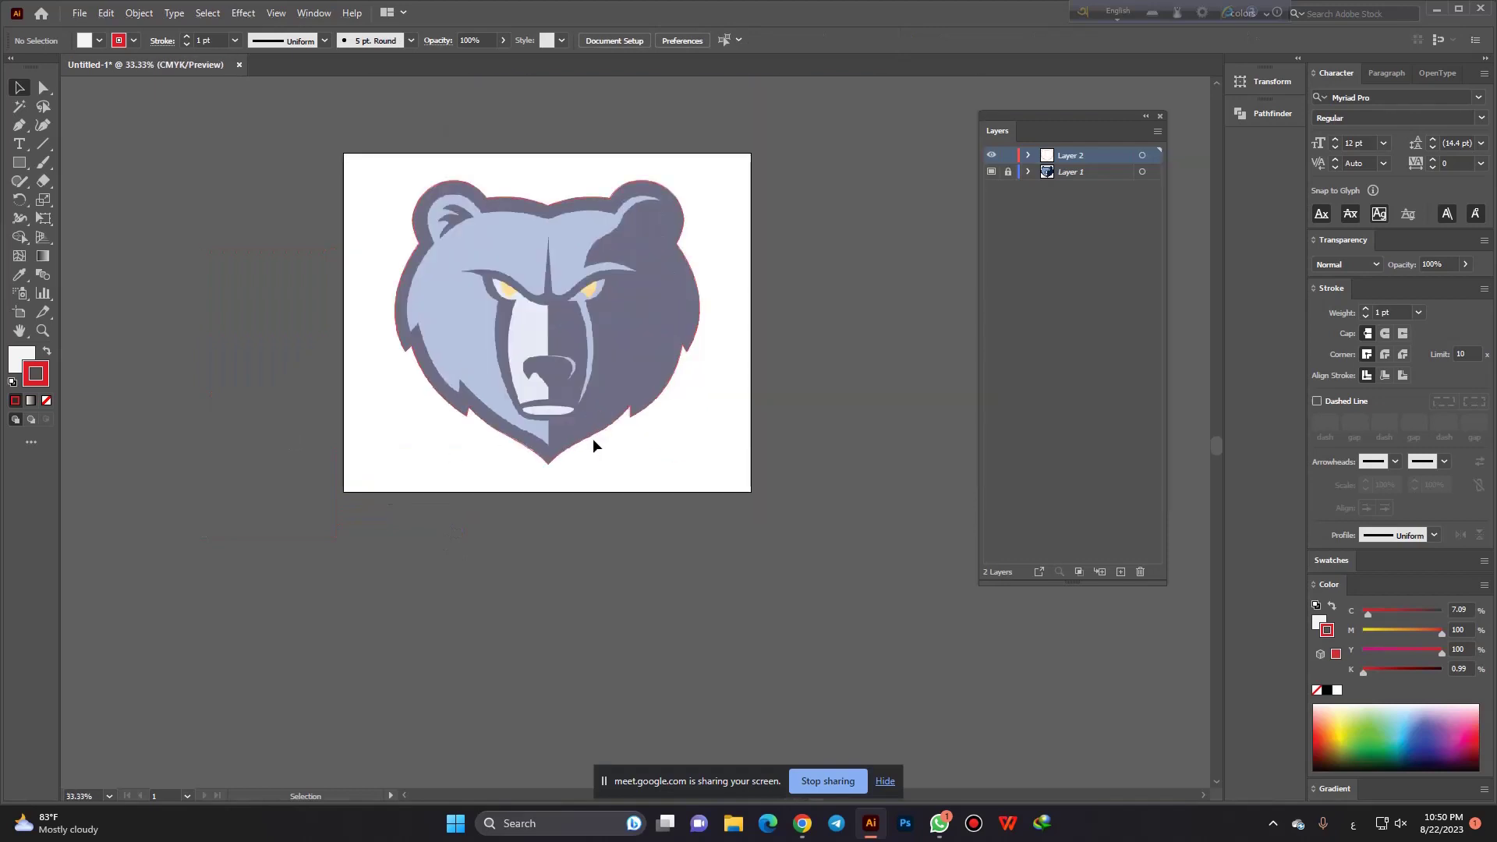
Fill the bear shape group with navy sampled via the Eyedropper.
{"action": "left_click", "coordinate": [591, 440]}
{"action": "scroll", "coordinate": [414, 392], "scroll_direction": "up", "scroll_amount": 1}
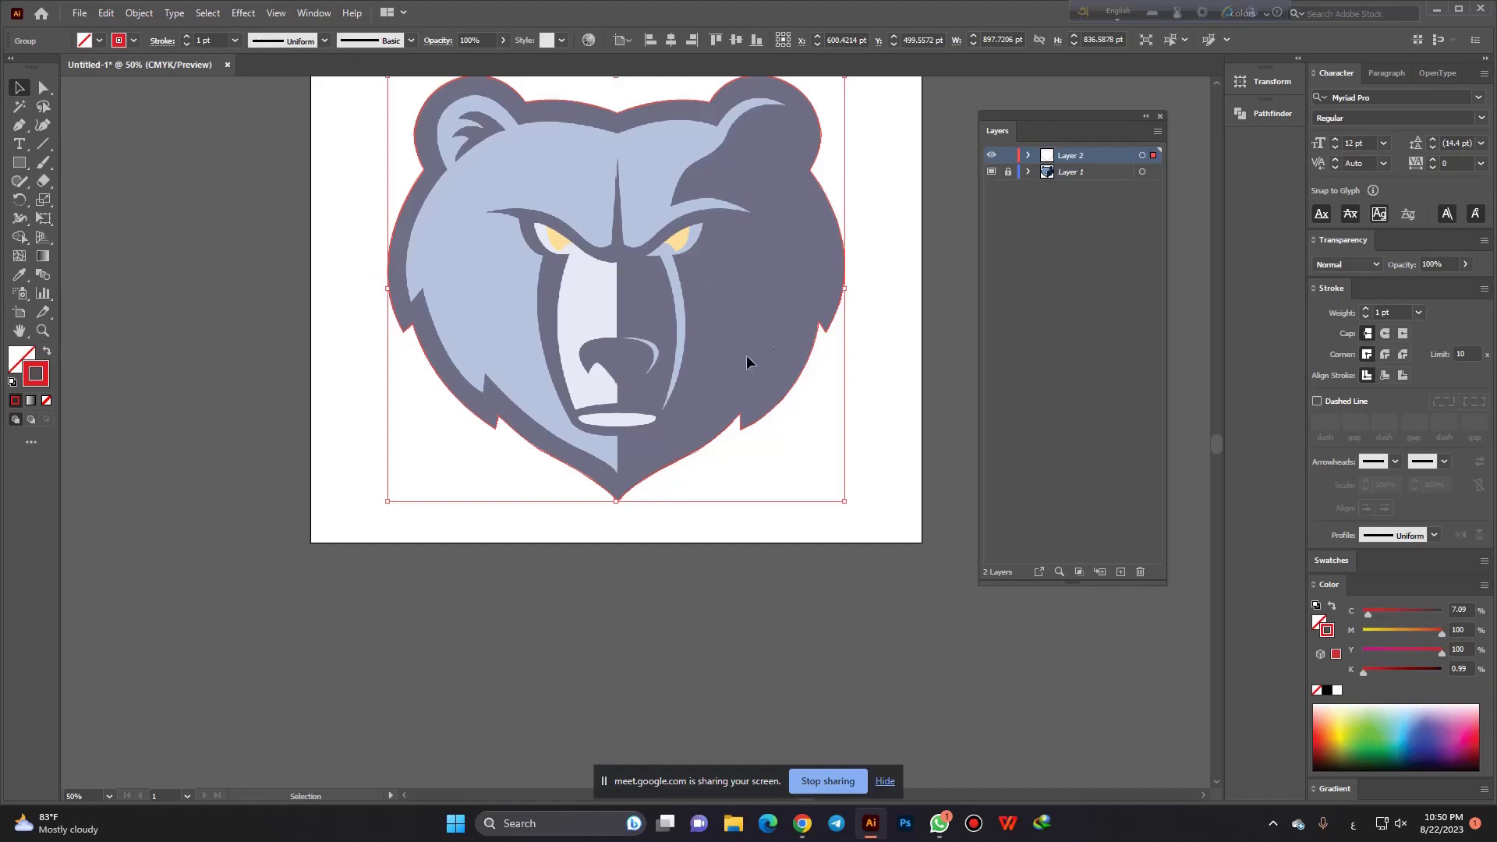
{"action": "key", "text": "i"}
{"action": "left_click", "coordinate": [764, 298]}
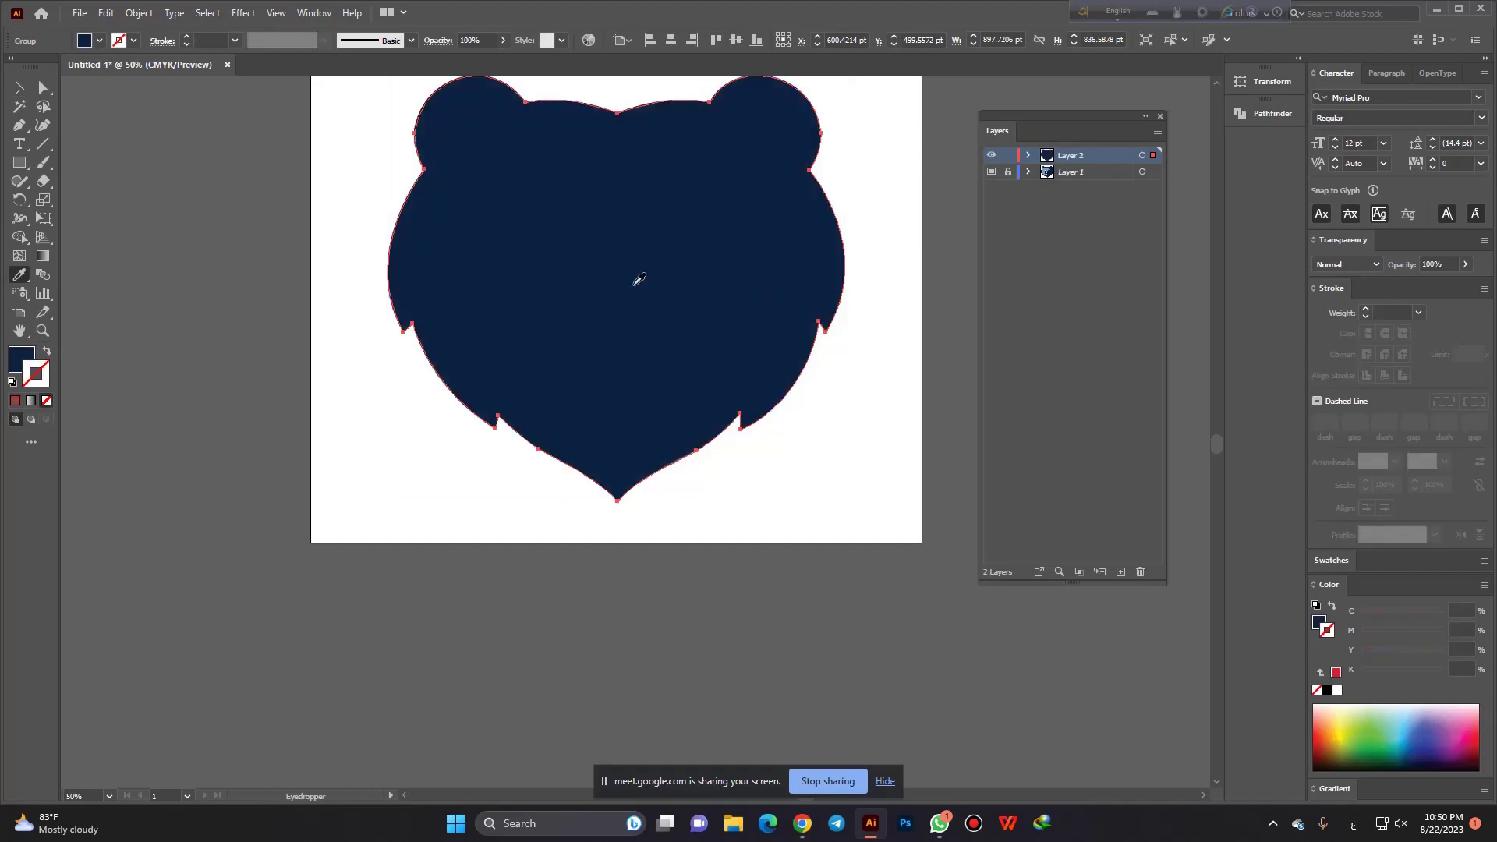
{"action": "left_click", "coordinate": [20, 88]}
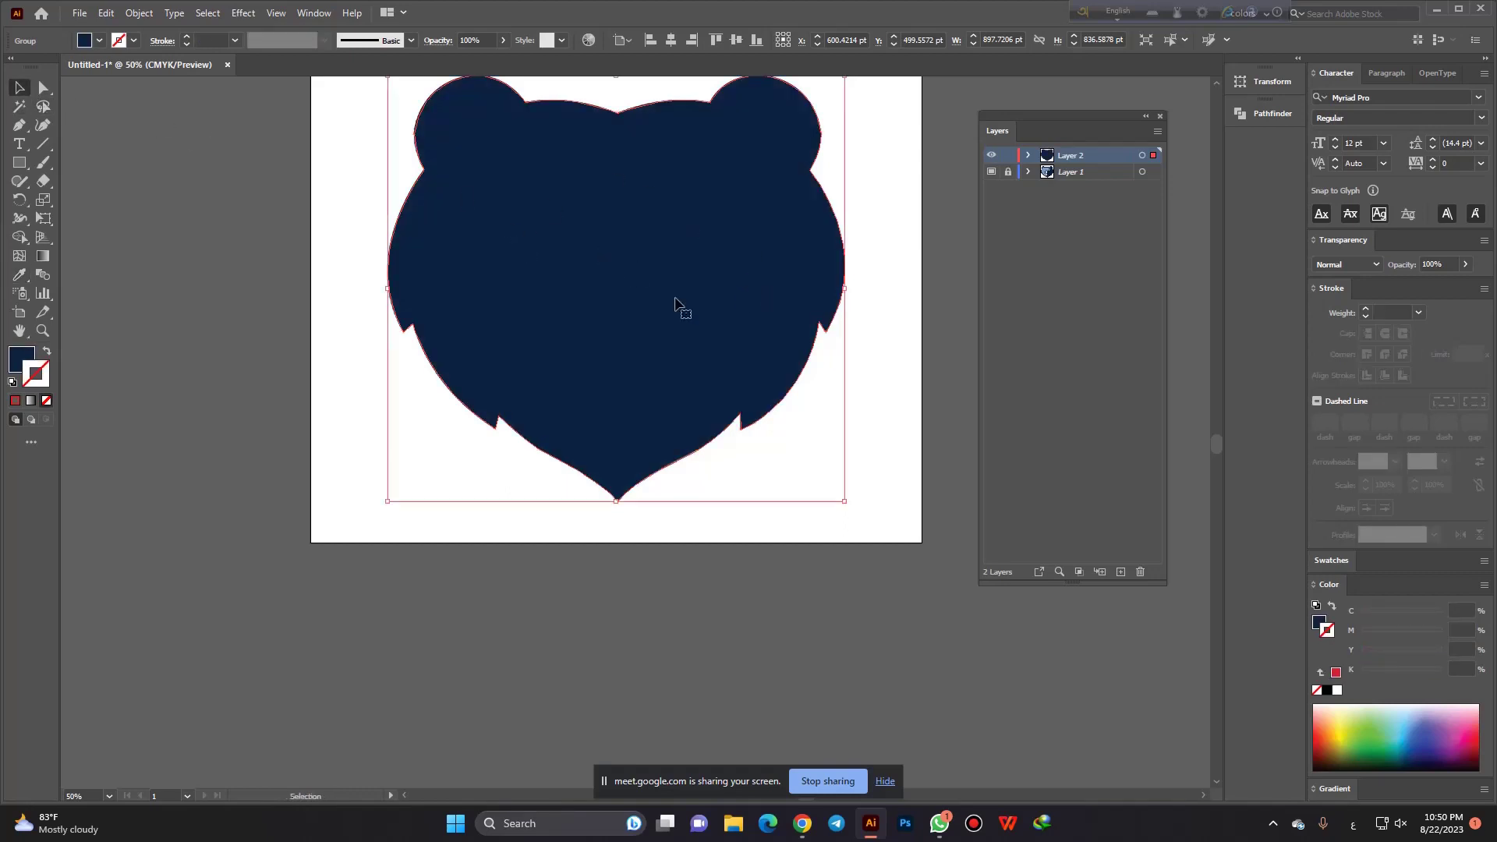
Expand Layer 2 and hide the navy bear <Group>.
{"action": "key", "text": "ctrl+minus"}
{"action": "scroll", "coordinate": [661, 373], "scroll_direction": "up", "scroll_amount": 1}
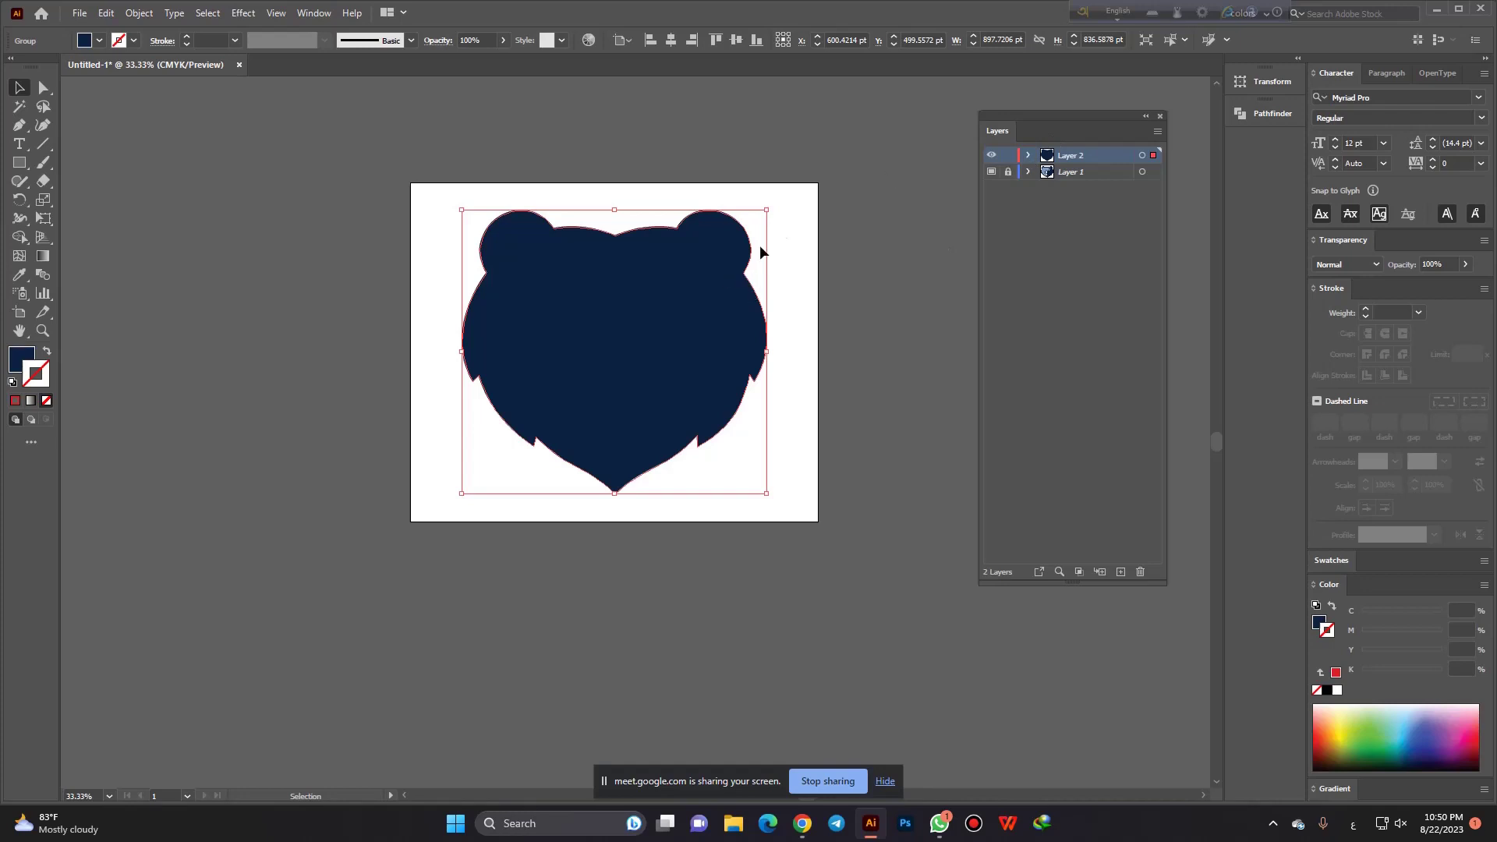
{"action": "left_click", "coordinate": [1028, 156]}
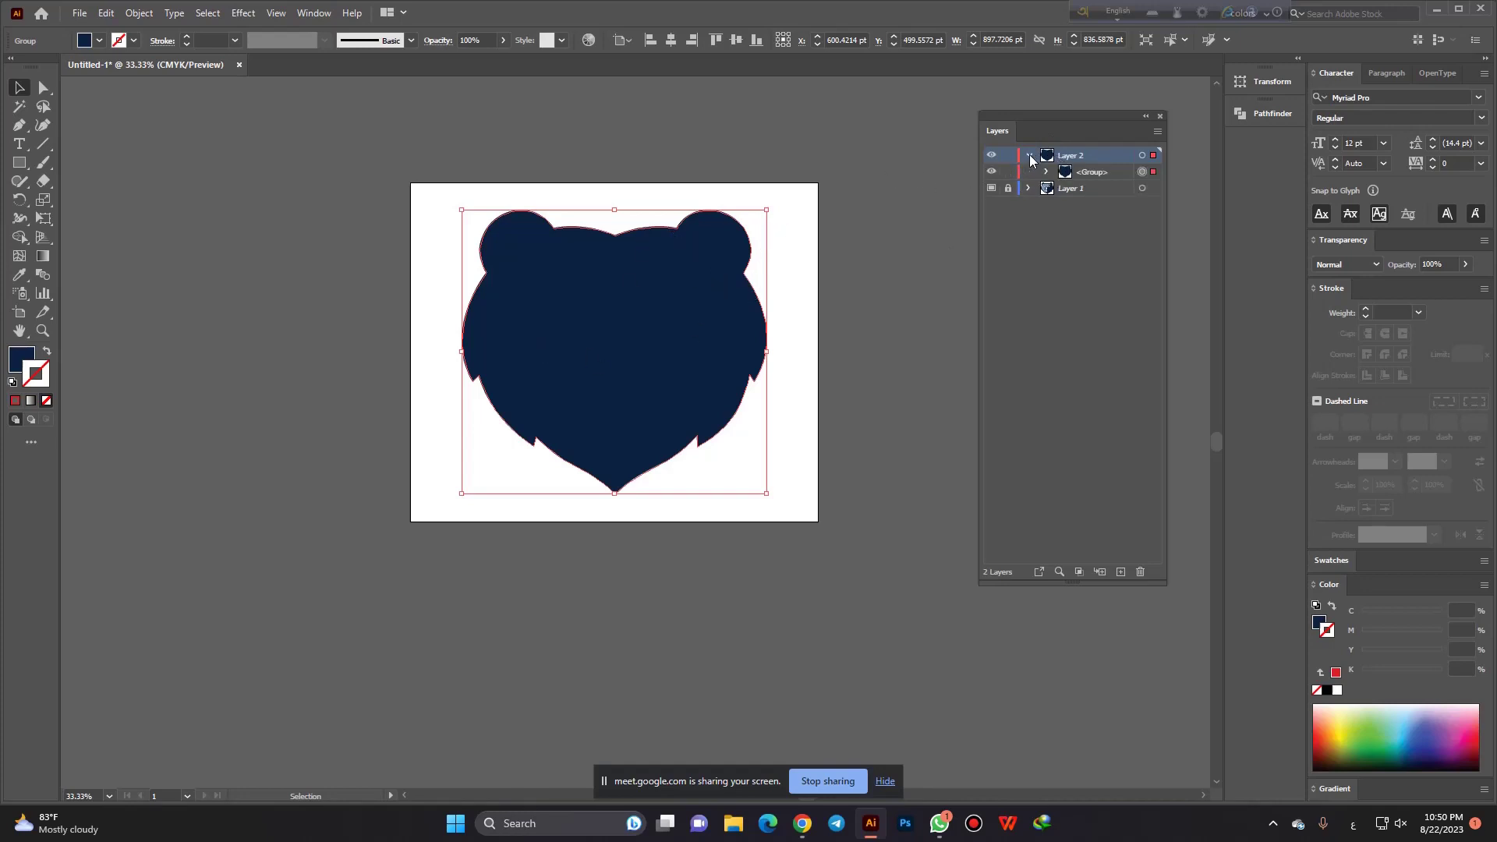
{"action": "left_click", "coordinate": [992, 172]}
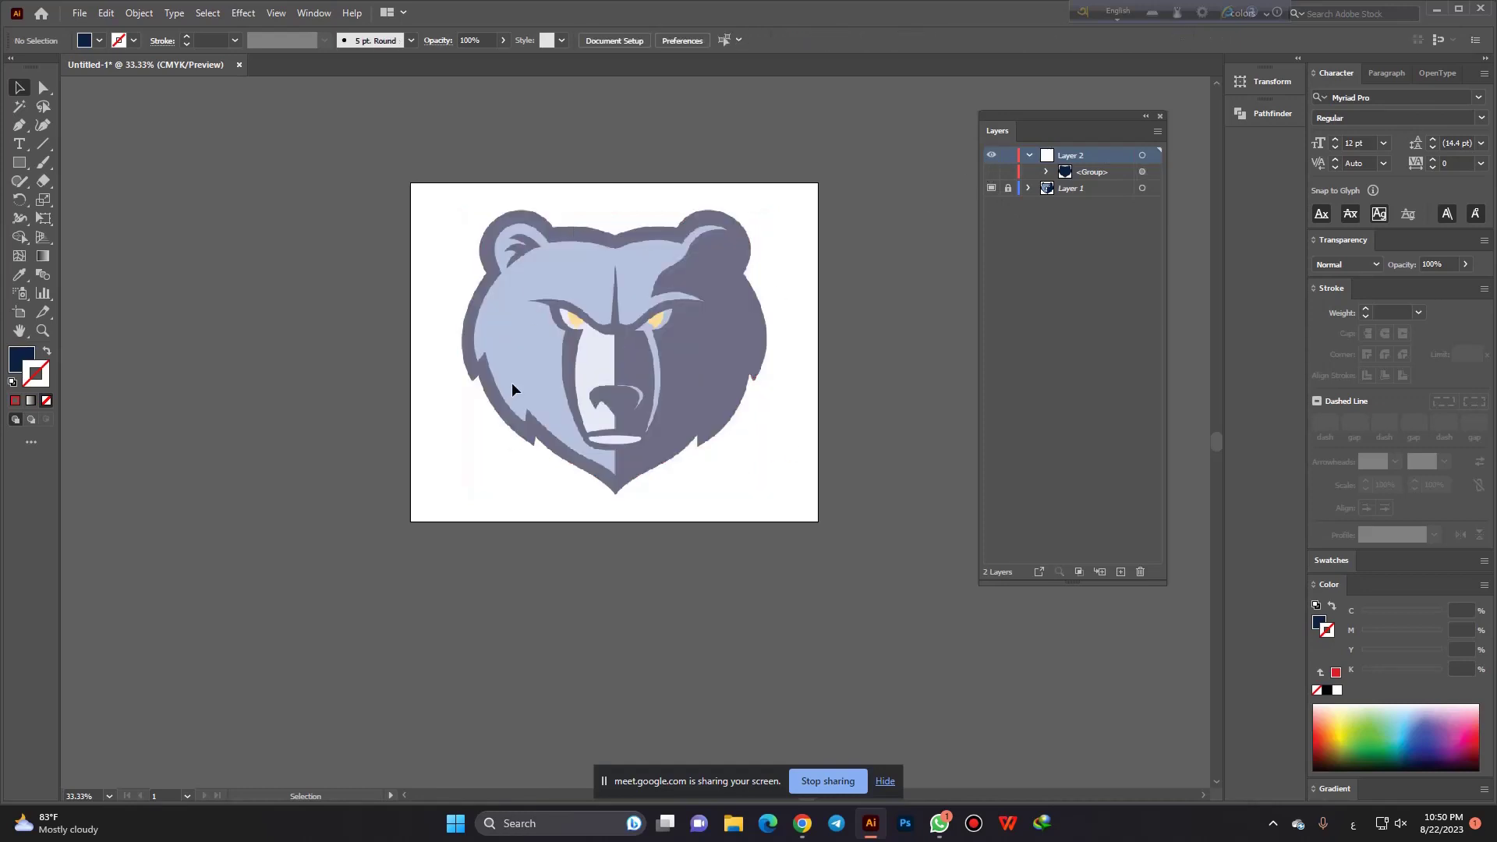
{"action": "scroll", "coordinate": [468, 404], "scroll_direction": "up", "scroll_amount": 2, "text": "alt"}
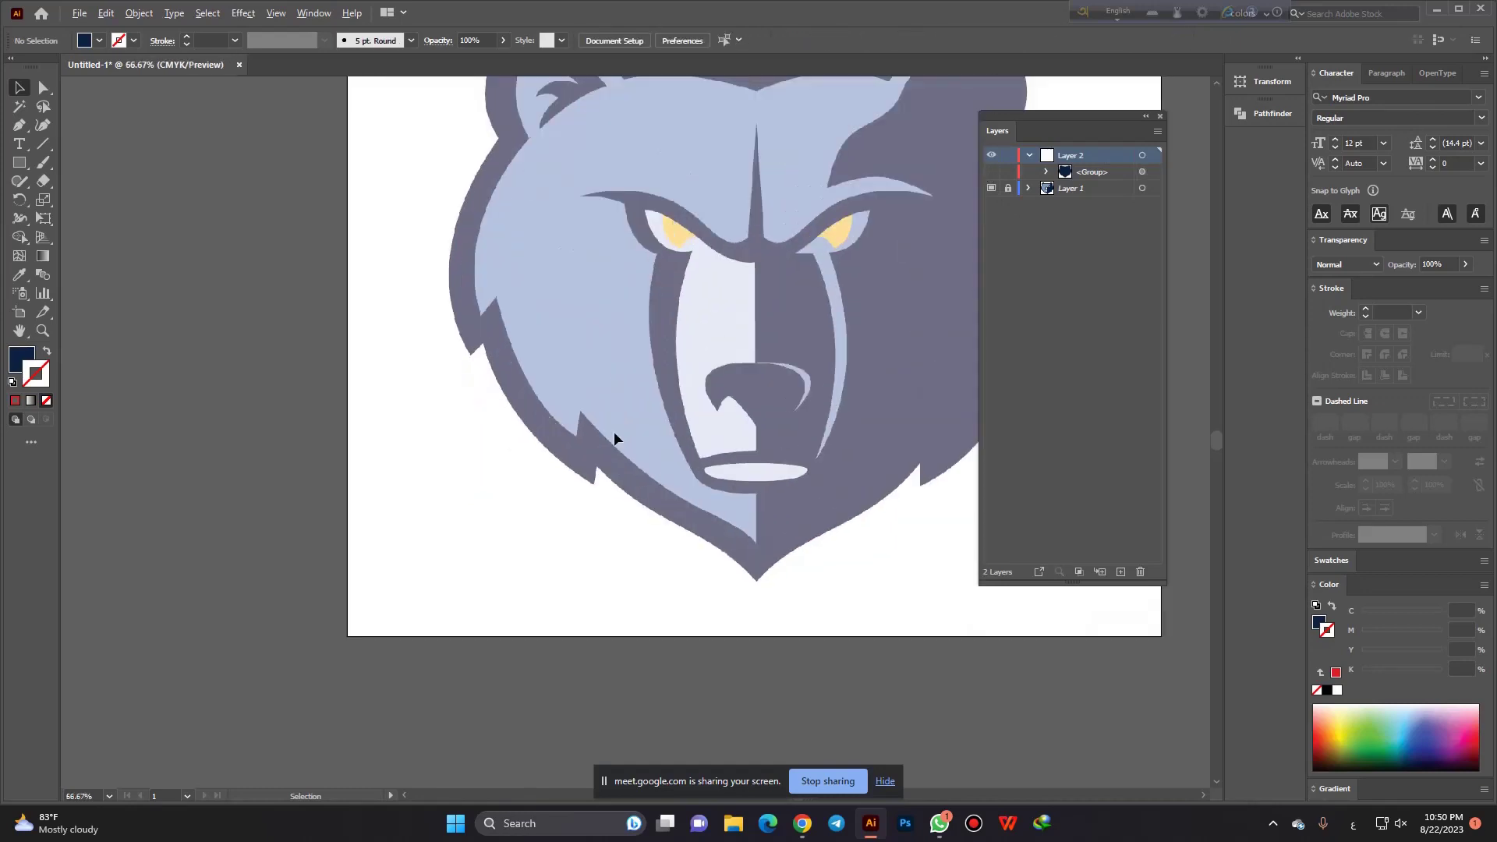
{"action": "left_click", "coordinate": [20, 124]}
{"action": "scroll", "coordinate": [786, 563], "scroll_direction": "up", "scroll_amount": 1, "text": "alt"}
{"action": "scroll", "coordinate": [529, 494], "scroll_direction": "down", "scroll_amount": 2, "text": "alt"}
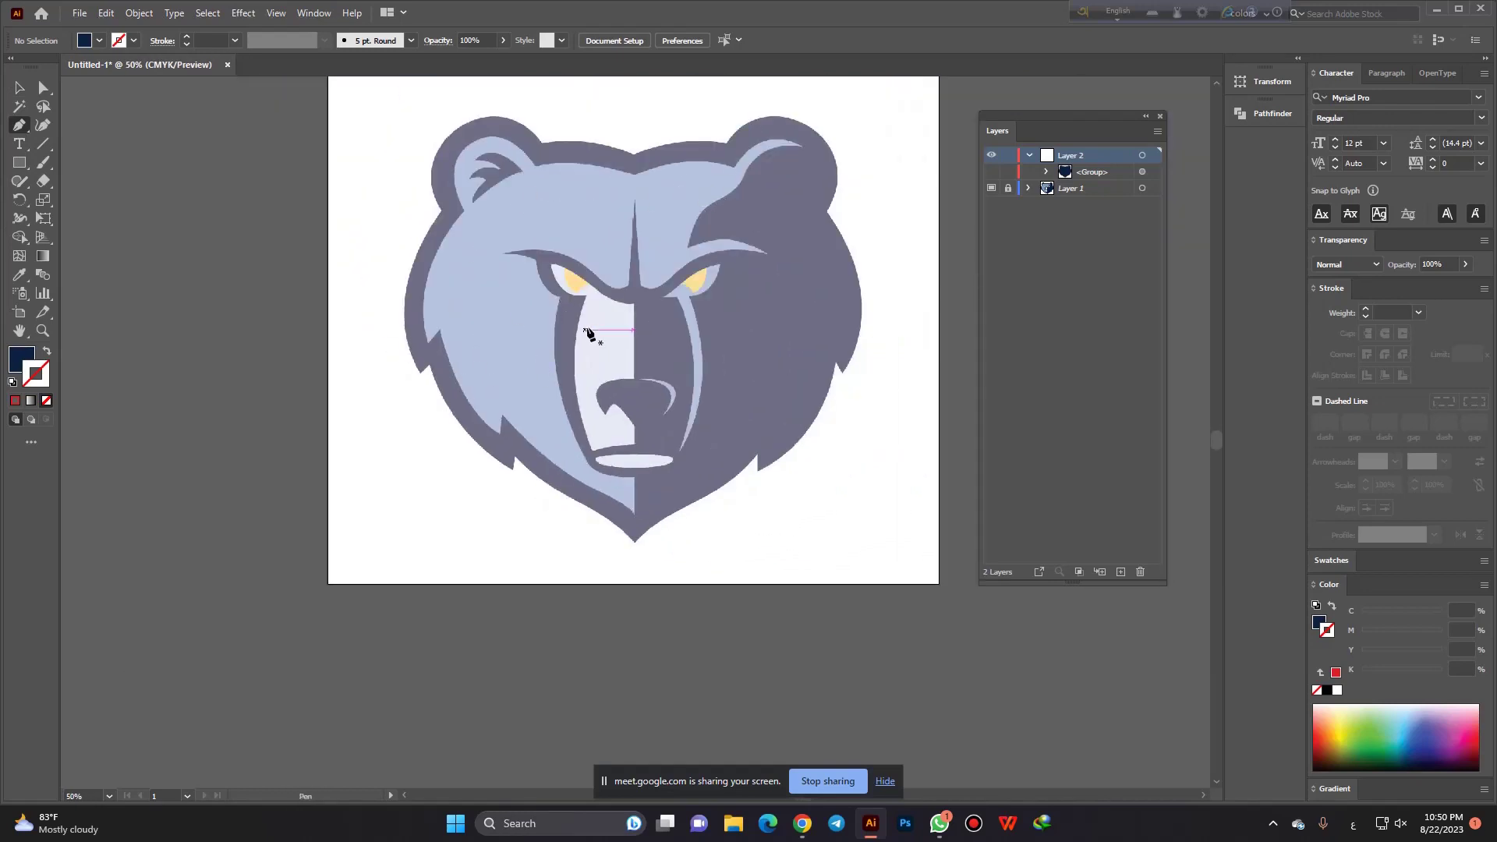
{"action": "scroll", "coordinate": [598, 497], "scroll_direction": "up", "scroll_amount": 3, "text": "alt"}
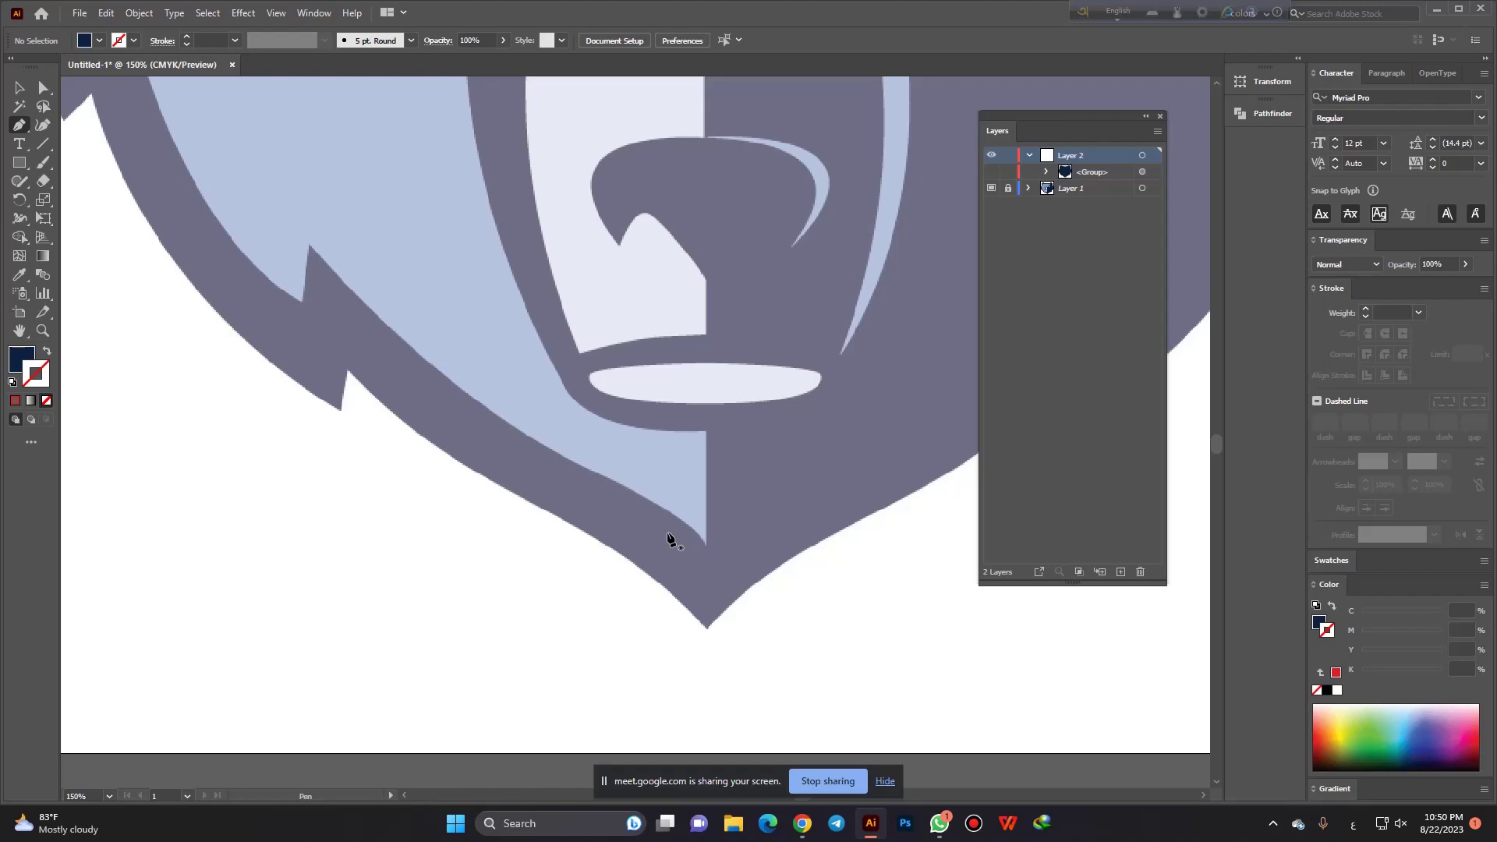
{"action": "scroll", "coordinate": [646, 525], "scroll_direction": "down", "scroll_amount": 1, "text": "alt"}
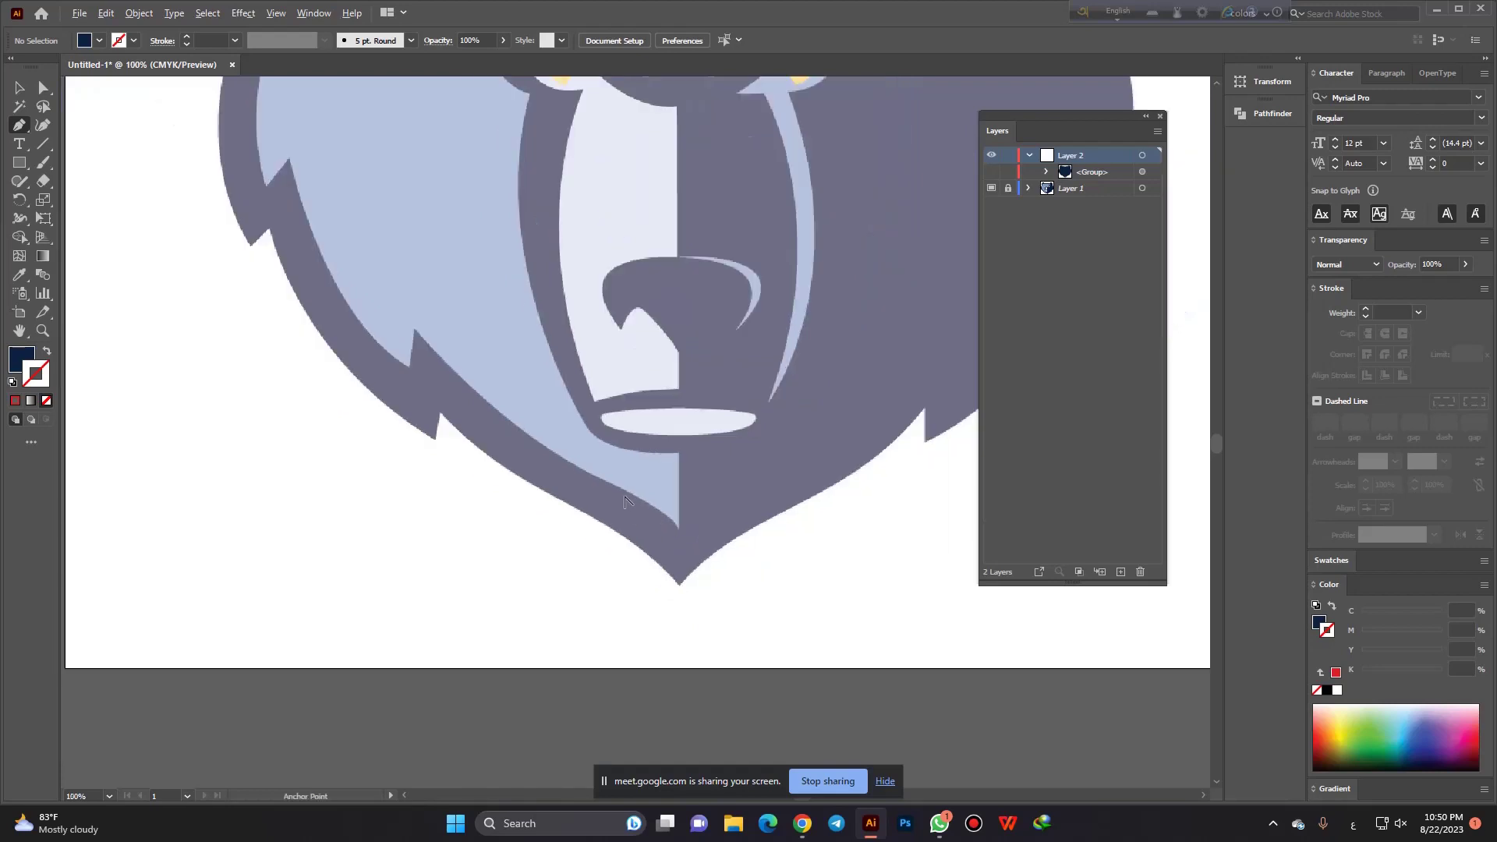
{"action": "left_click", "coordinate": [21, 88]}
{"action": "scroll", "coordinate": [475, 437], "scroll_direction": "down", "scroll_amount": 3, "text": "alt"}
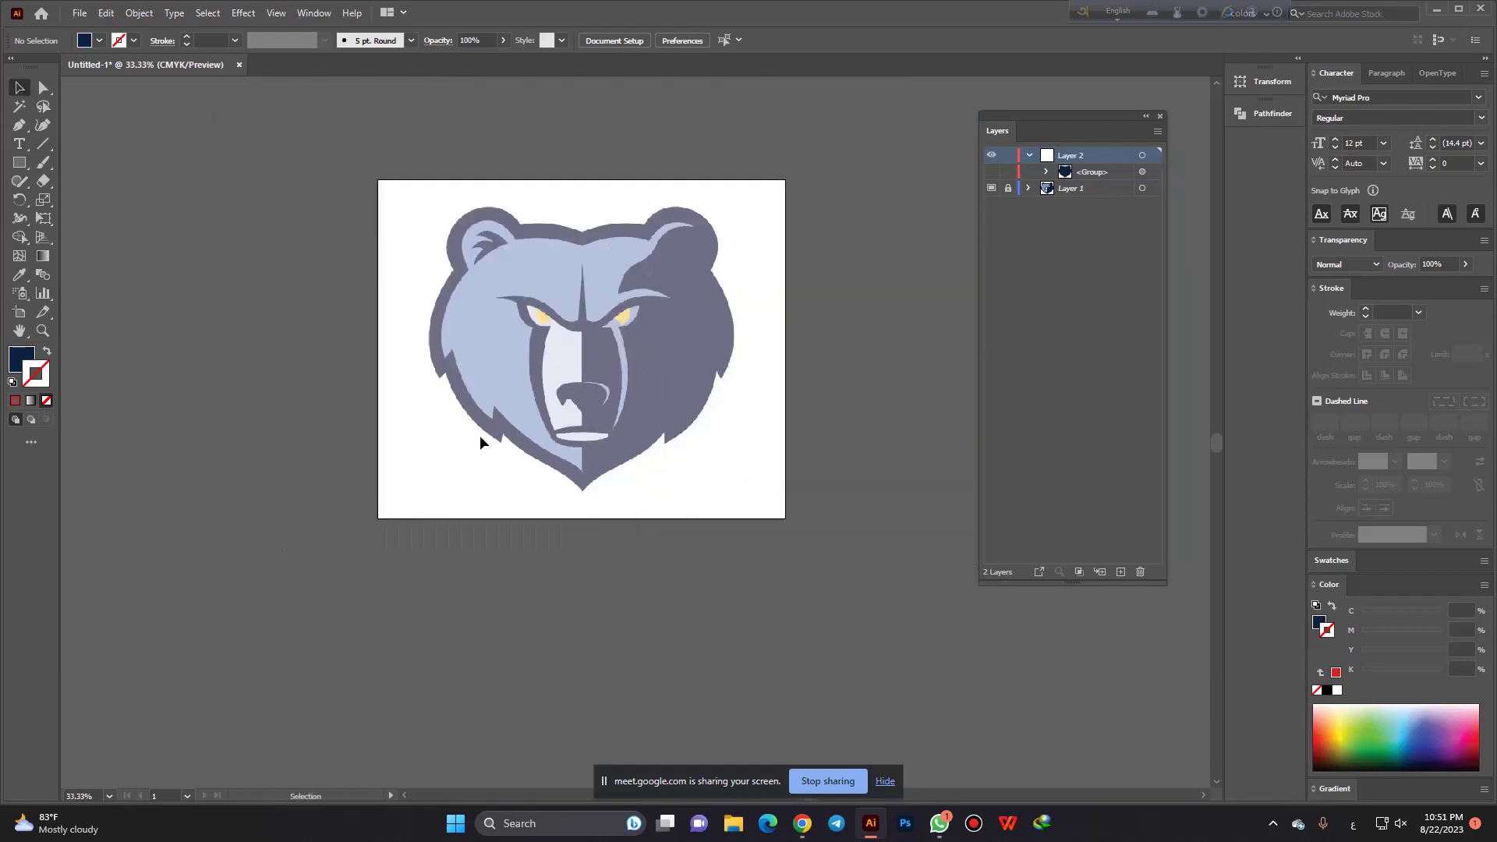
Draw a diagonal test line left of the artboard and select it.
{"action": "left_click", "coordinate": [43, 143]}
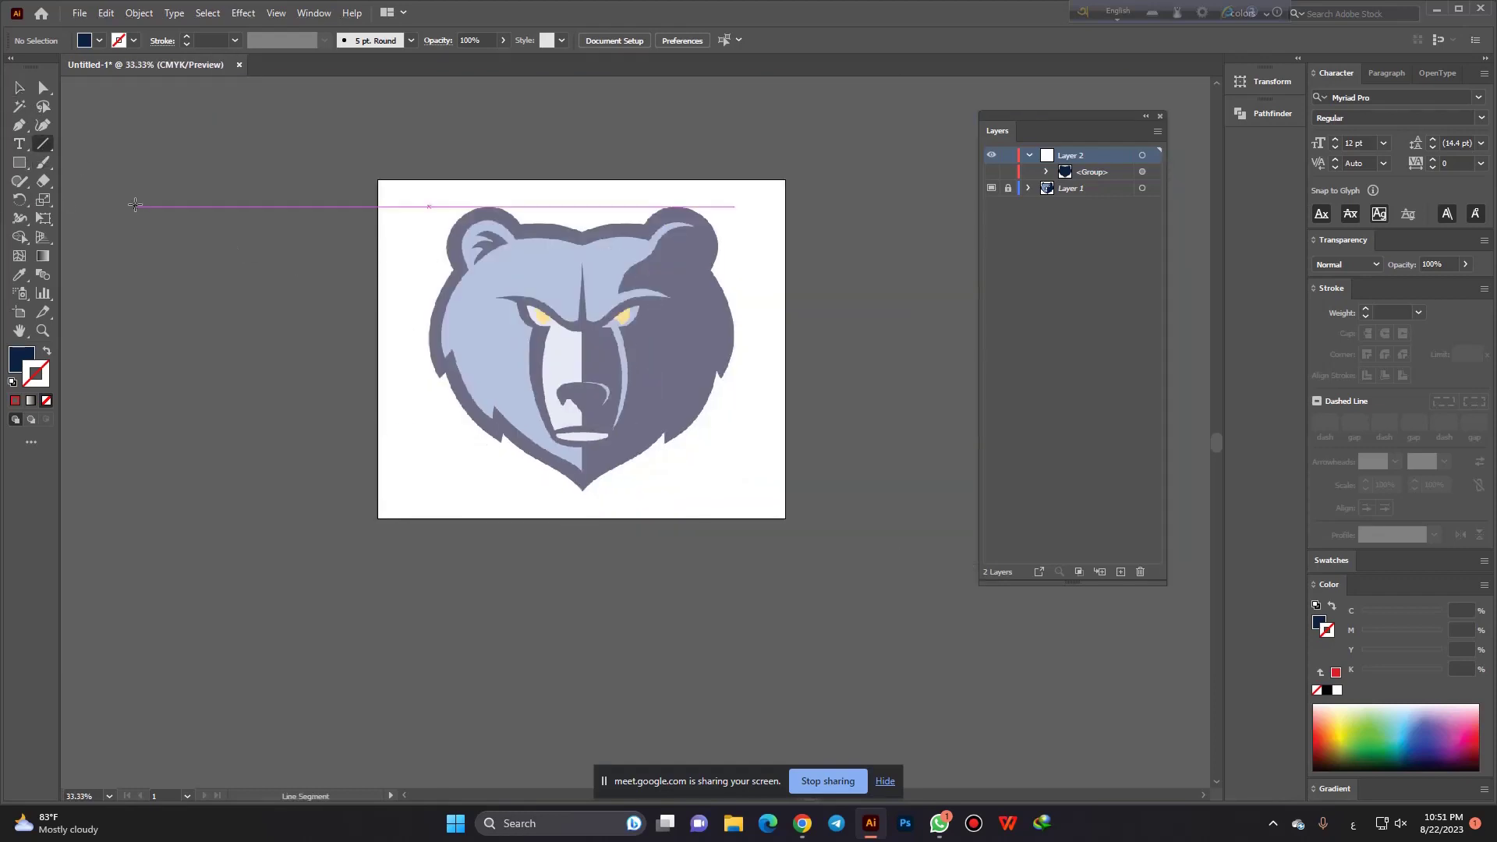
{"action": "left_click_drag", "start_coordinate": [134, 206], "coordinate": [325, 403]}
{"action": "left_click", "coordinate": [20, 88]}
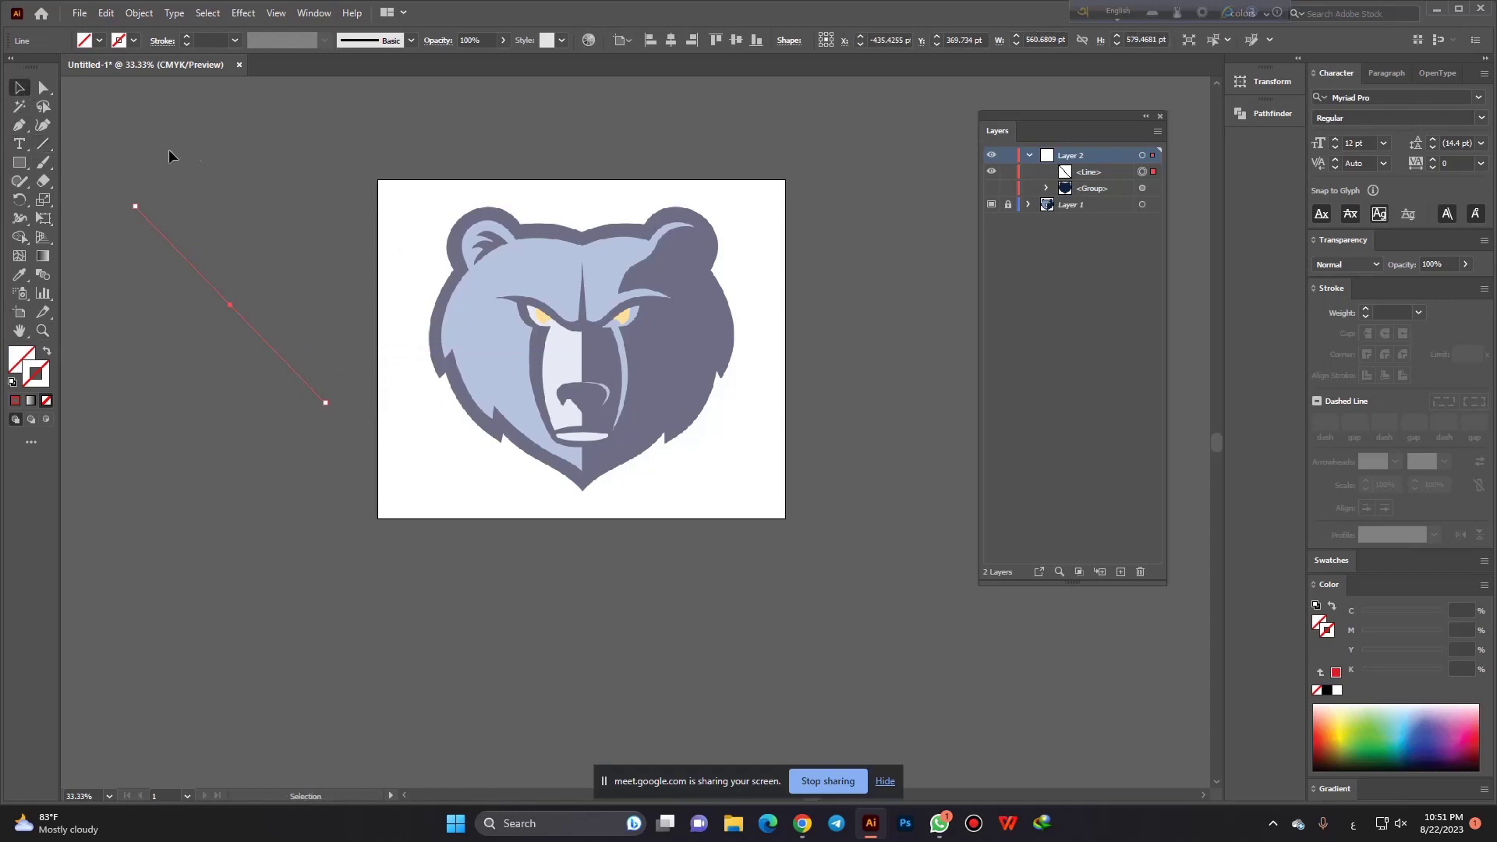
{"action": "left_click_drag", "start_coordinate": [250, 216], "coordinate": [177, 368]}
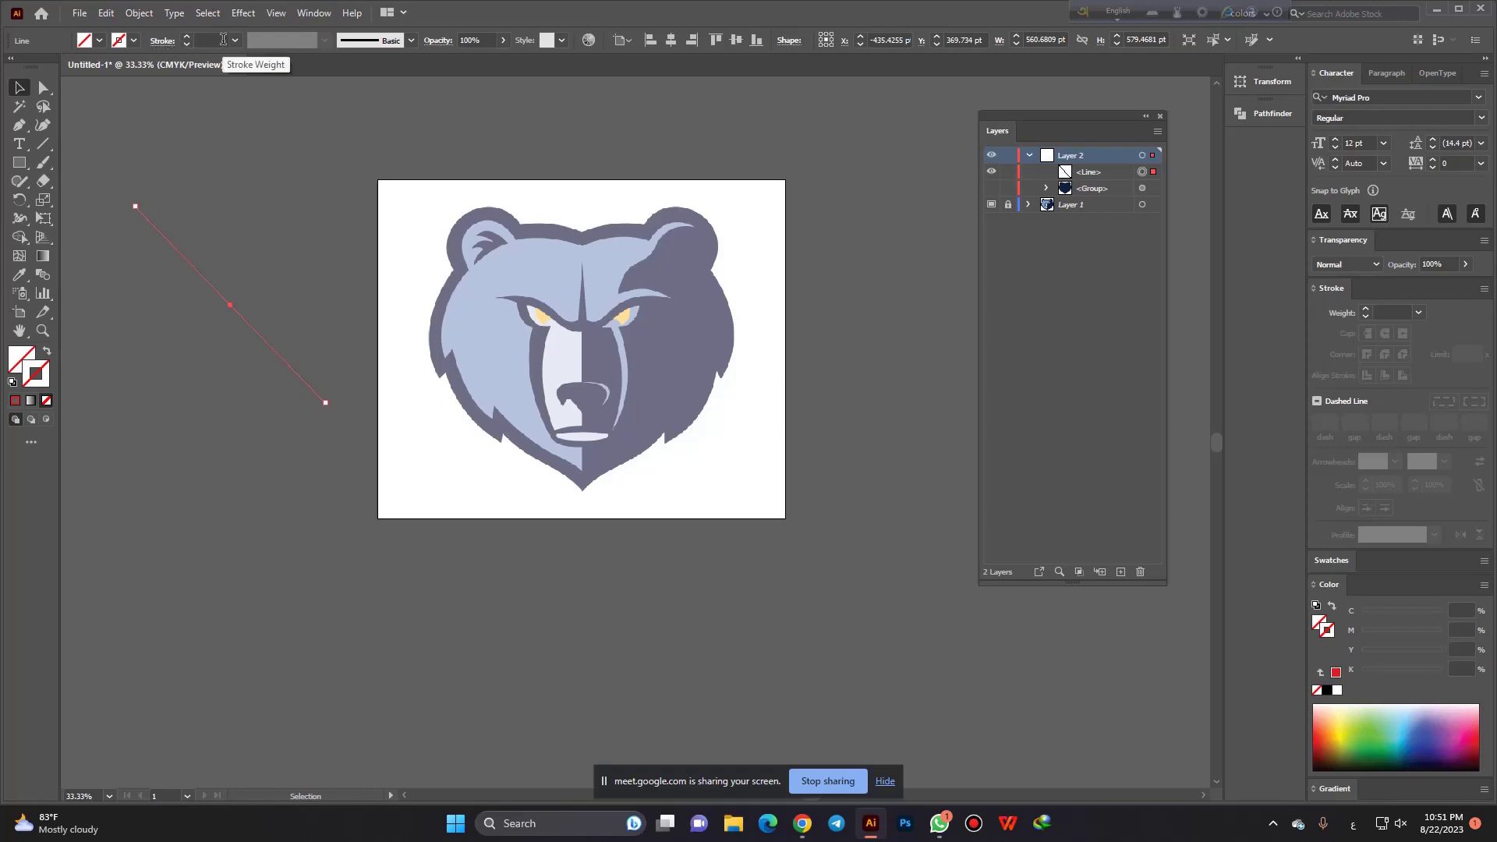
Enter a stroke weight of 2 for the line, then step it higher.
{"action": "left_click", "coordinate": [222, 39]}
{"action": "type", "text": "2"}
{"action": "key", "text": "Return"}
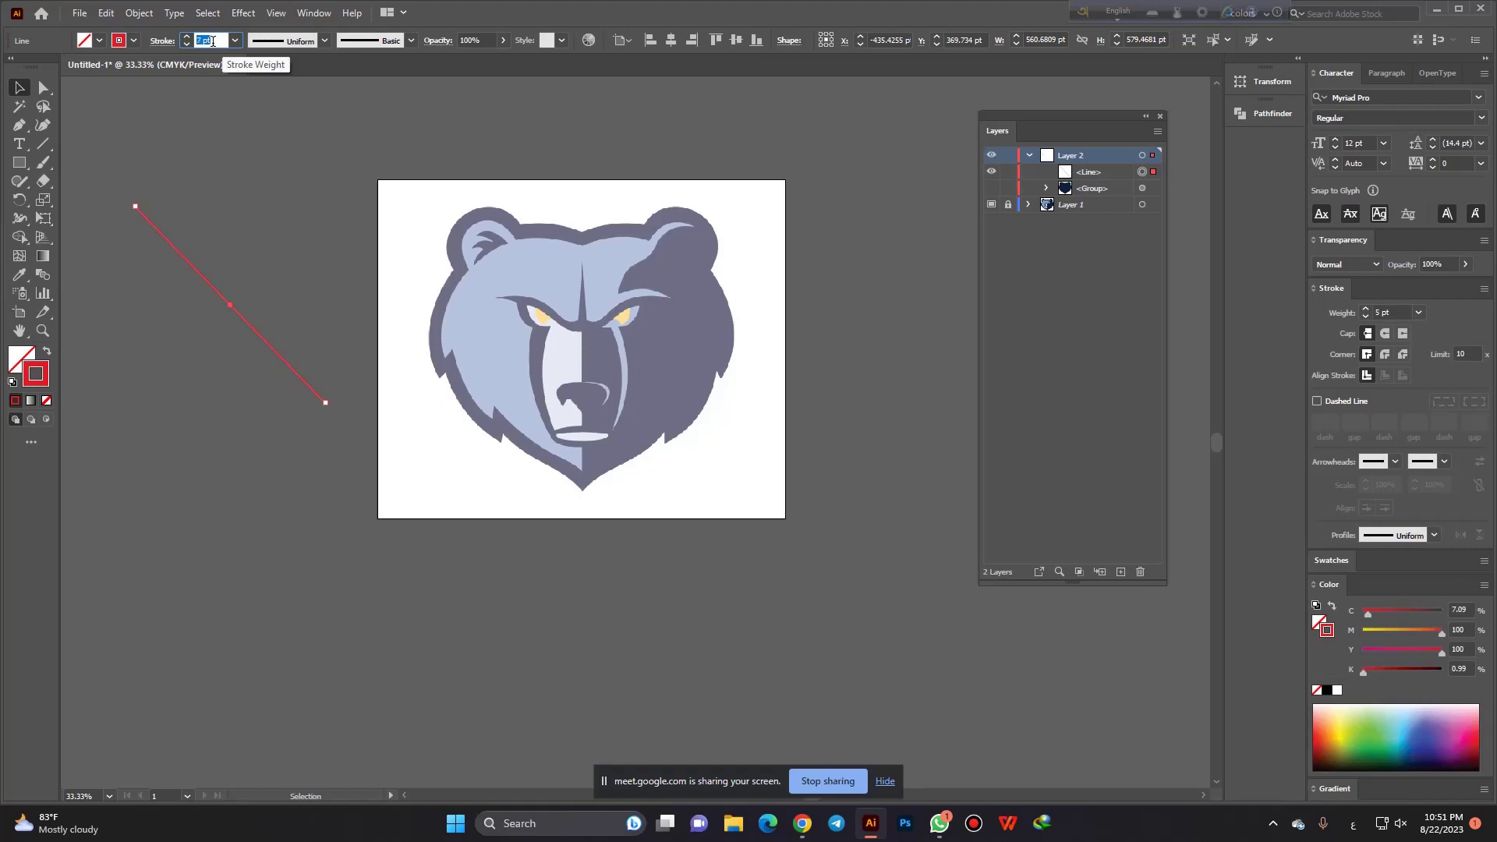
{"action": "key", "text": "Up"}
{"action": "key", "text": "Up"}
{"action": "key", "text": "Up"}
{"action": "key", "text": "Up"}
{"action": "key", "text": "Up"}
{"action": "key", "text": "Up"}
{"action": "key", "text": "Up"}
{"action": "key", "text": "Up"}
{"action": "key", "text": "Up"}
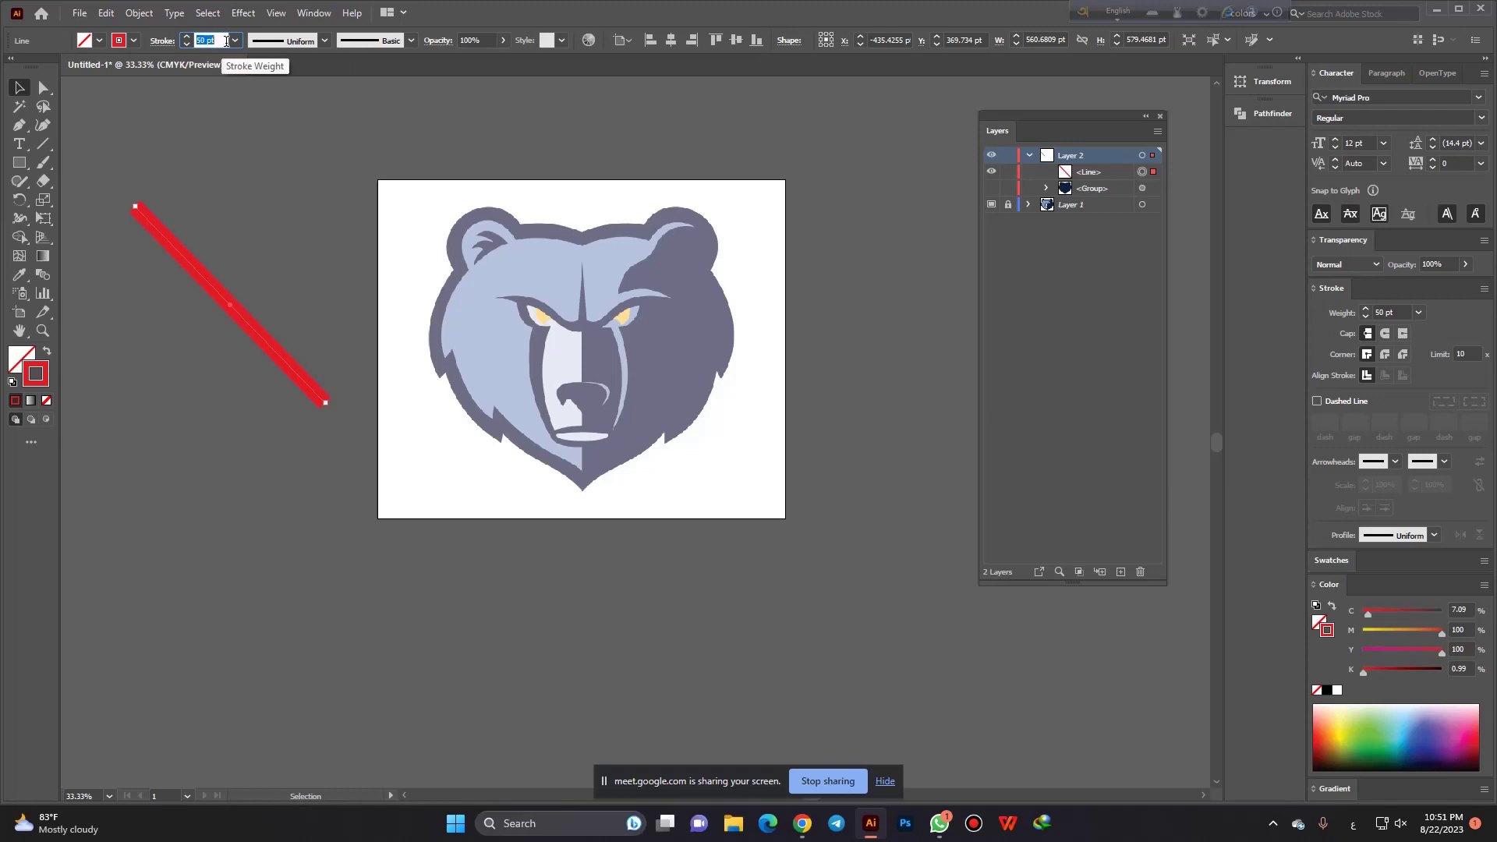
{"action": "key", "text": "Up"}
{"action": "key", "text": "Up"}
{"action": "key", "text": "Up"}
{"action": "key", "text": "Up"}
{"action": "key", "text": "Up"}
{"action": "key", "text": "Up"}
{"action": "key", "text": "Up"}
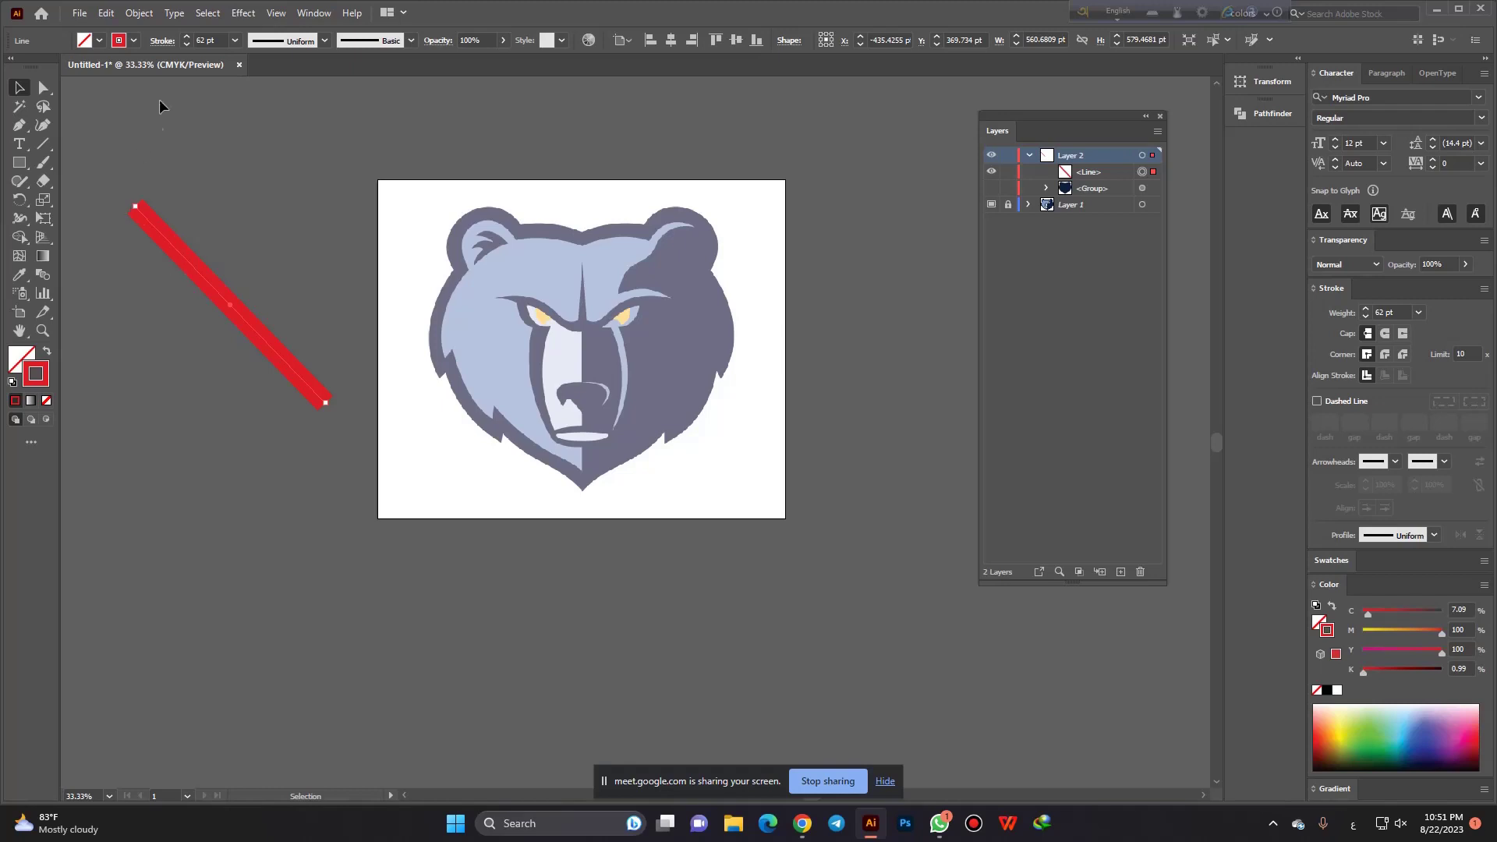
Try magenta, orange and brown strokes, settle on light tan, and delete the test line.
{"action": "left_click", "coordinate": [136, 44]}
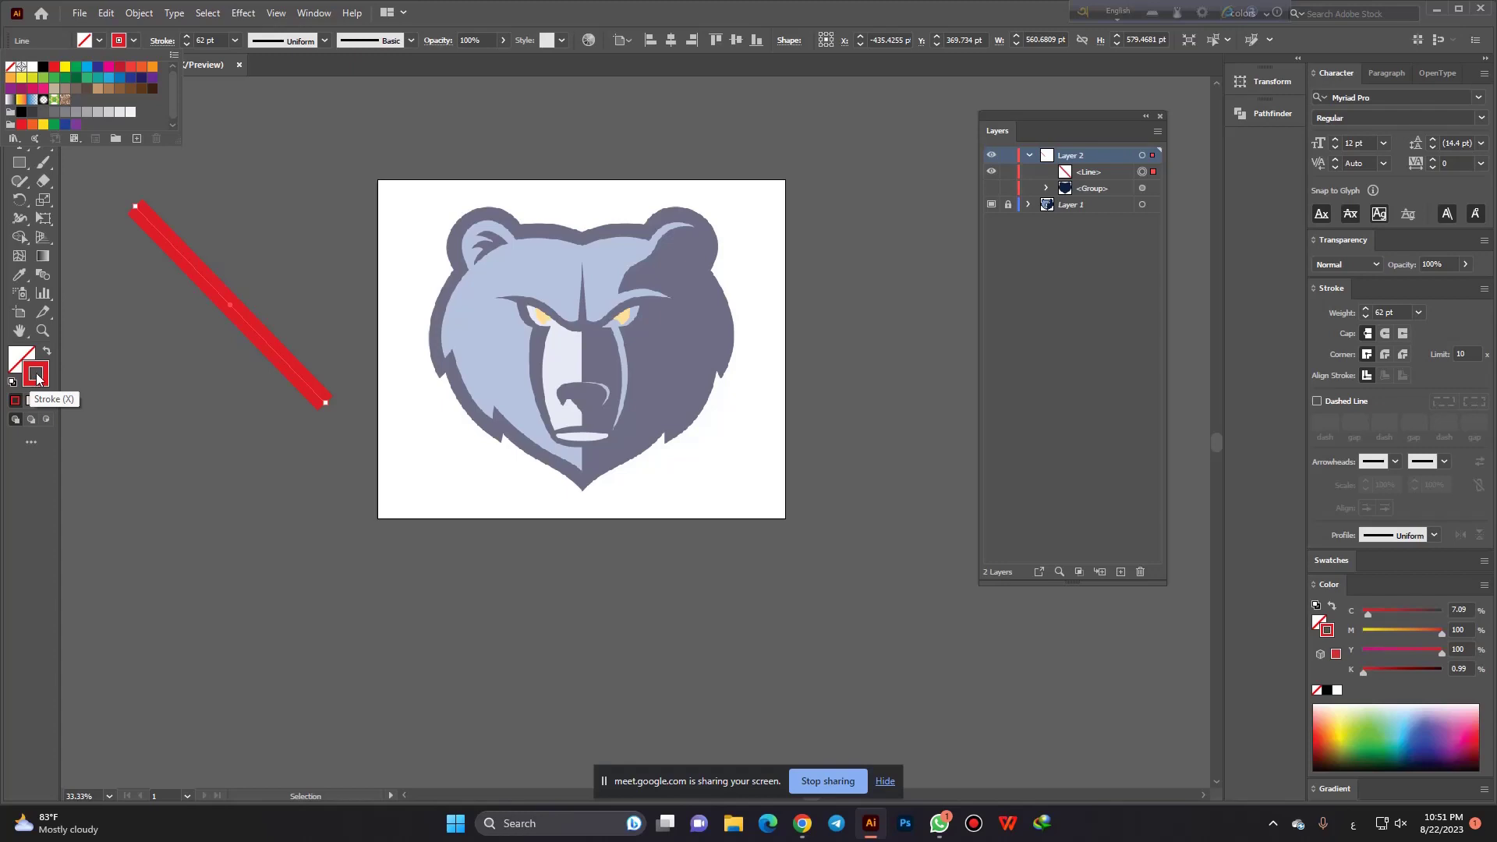
{"action": "left_click", "coordinate": [109, 68]}
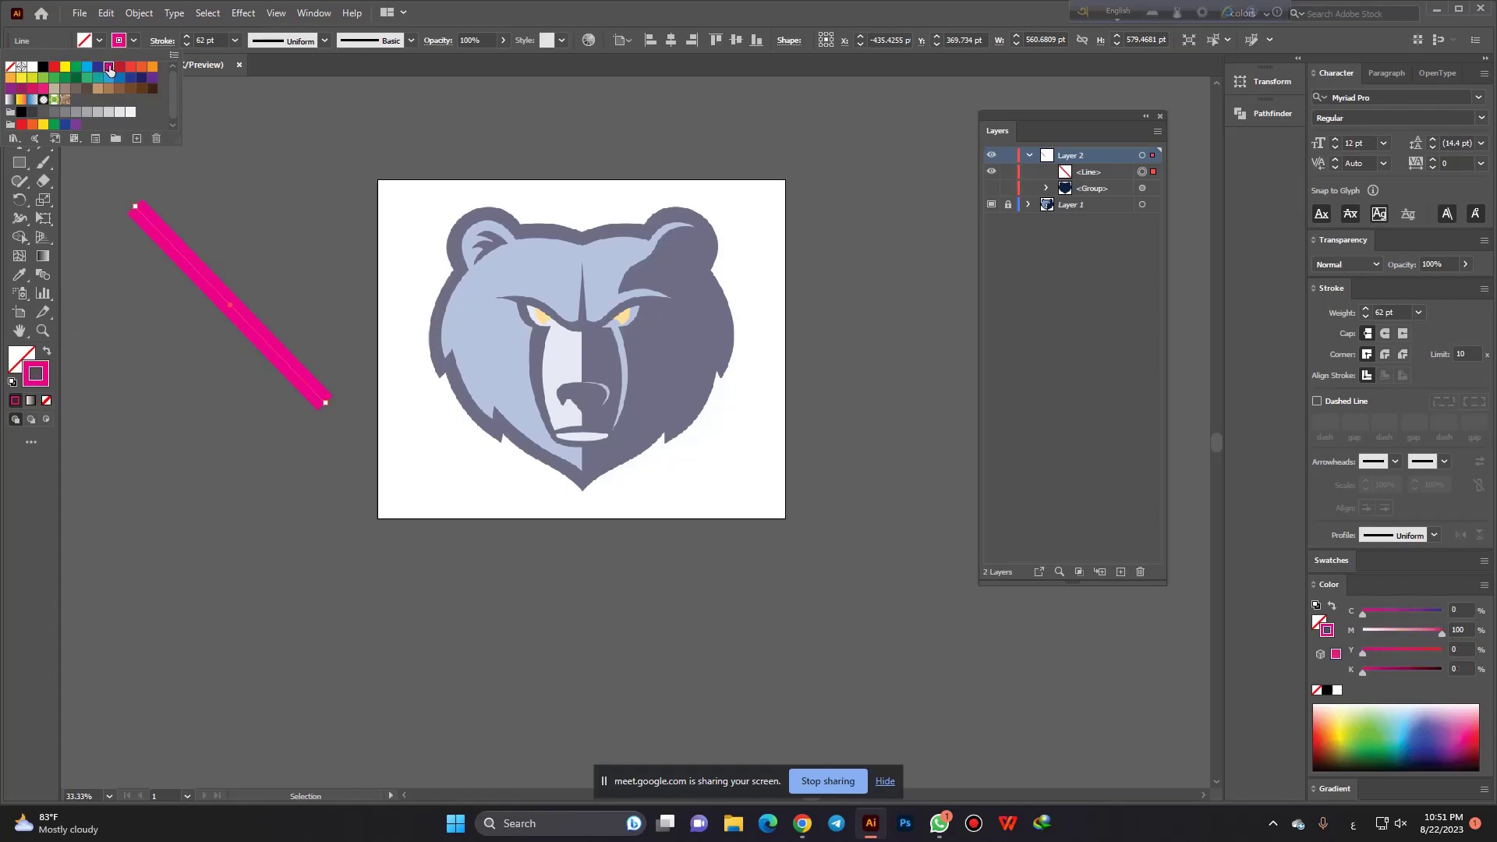
{"action": "left_click", "coordinate": [152, 67]}
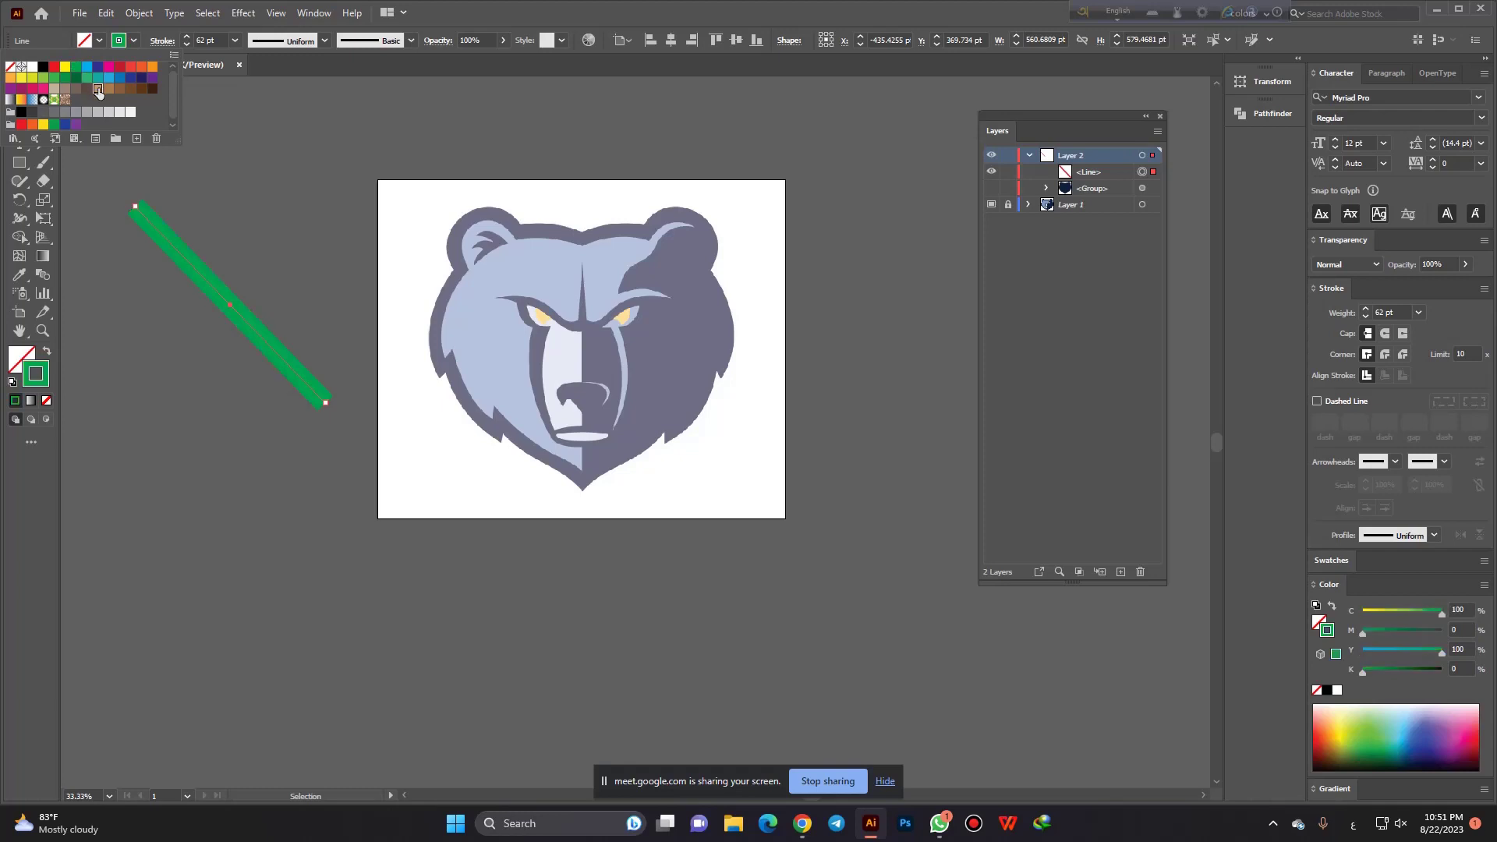
{"action": "left_click", "coordinate": [130, 88]}
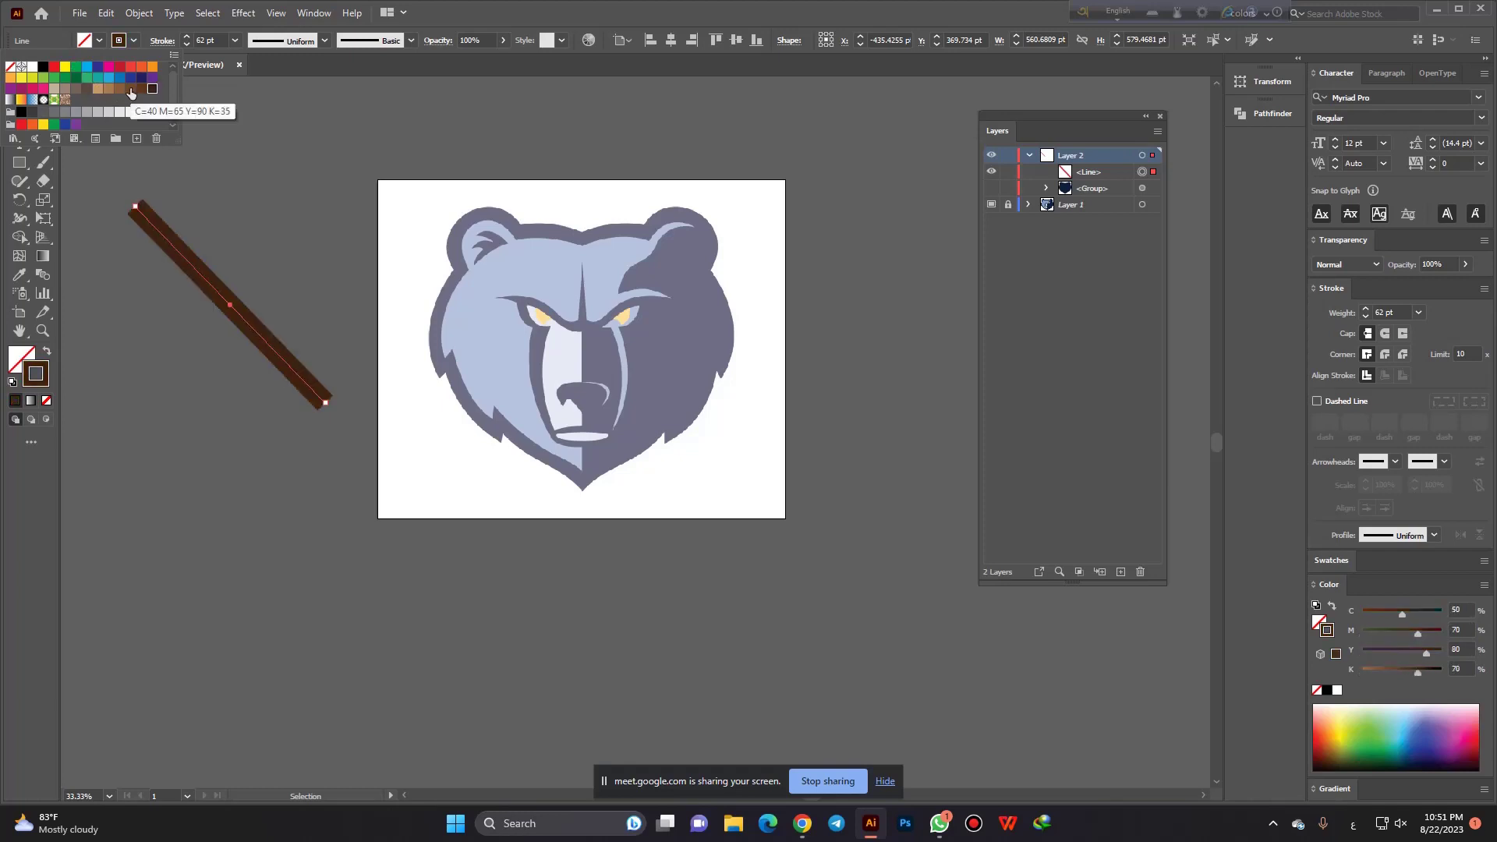
{"action": "left_click", "coordinate": [87, 89]}
{"action": "left_click", "coordinate": [65, 89]}
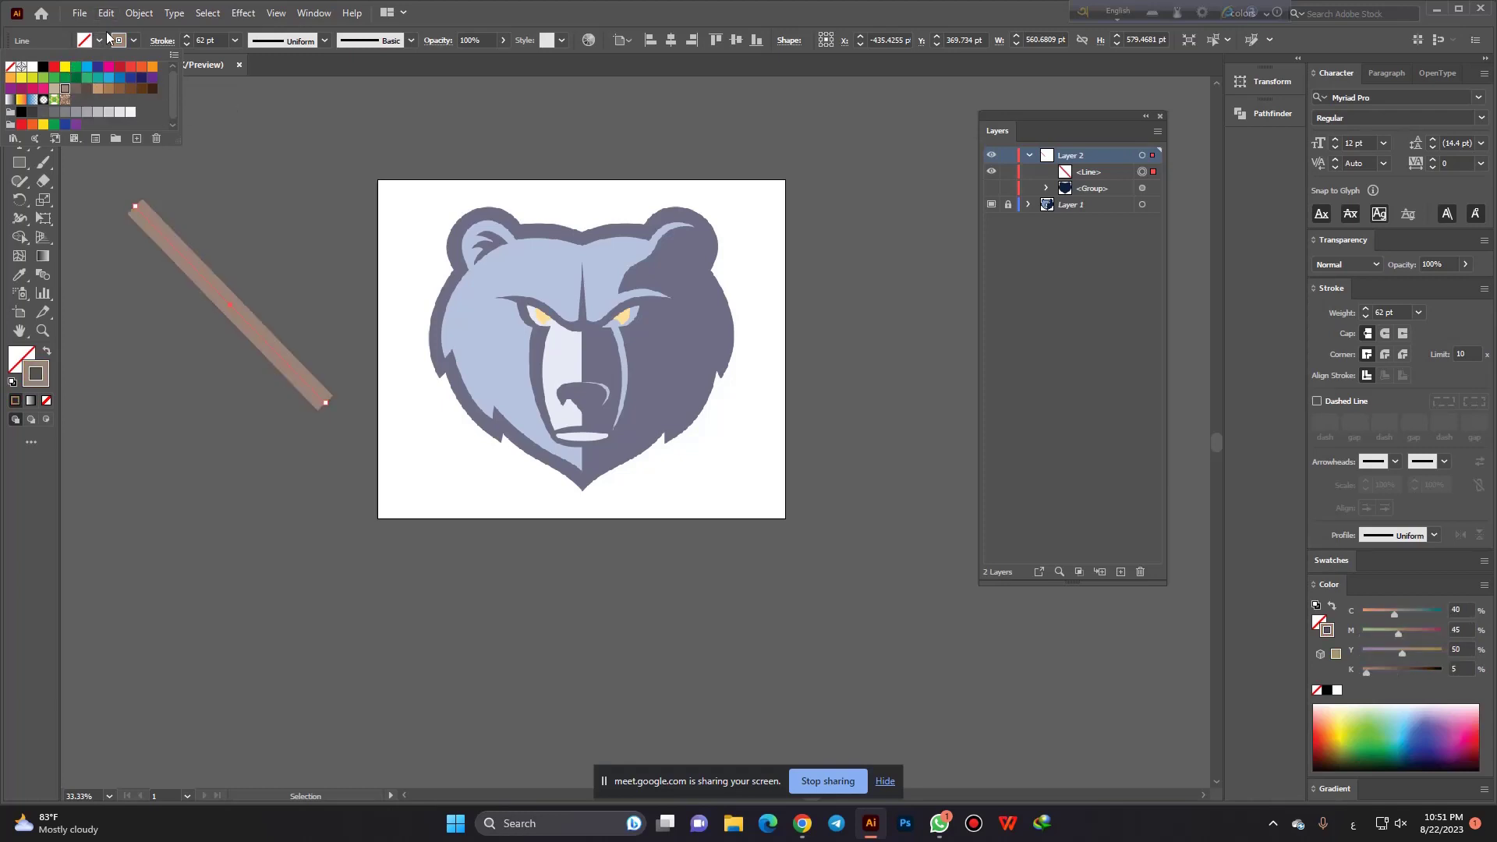
{"action": "left_click", "coordinate": [98, 44]}
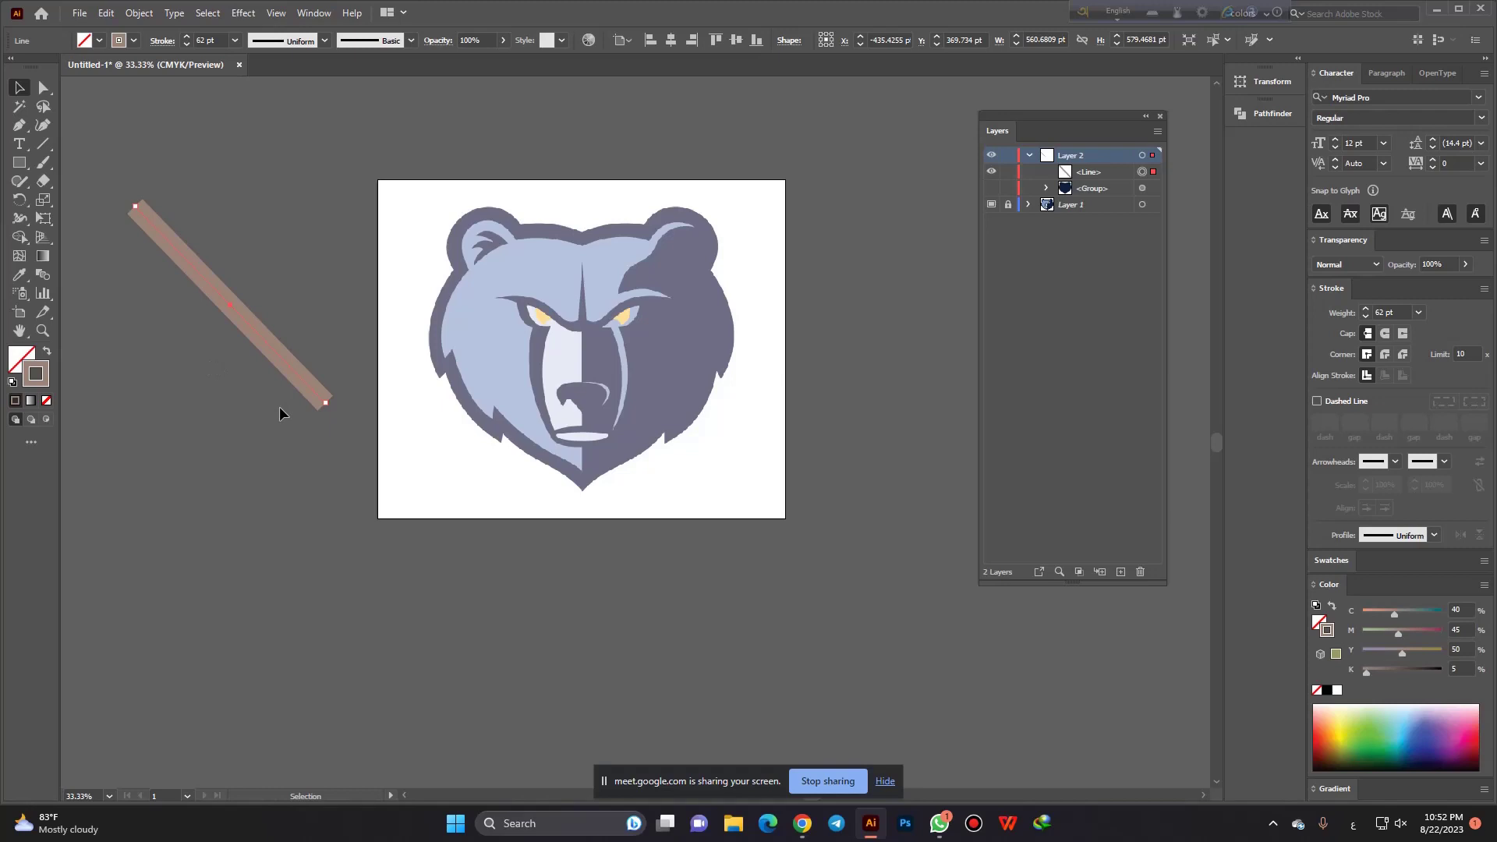
{"action": "key", "text": "Delete"}
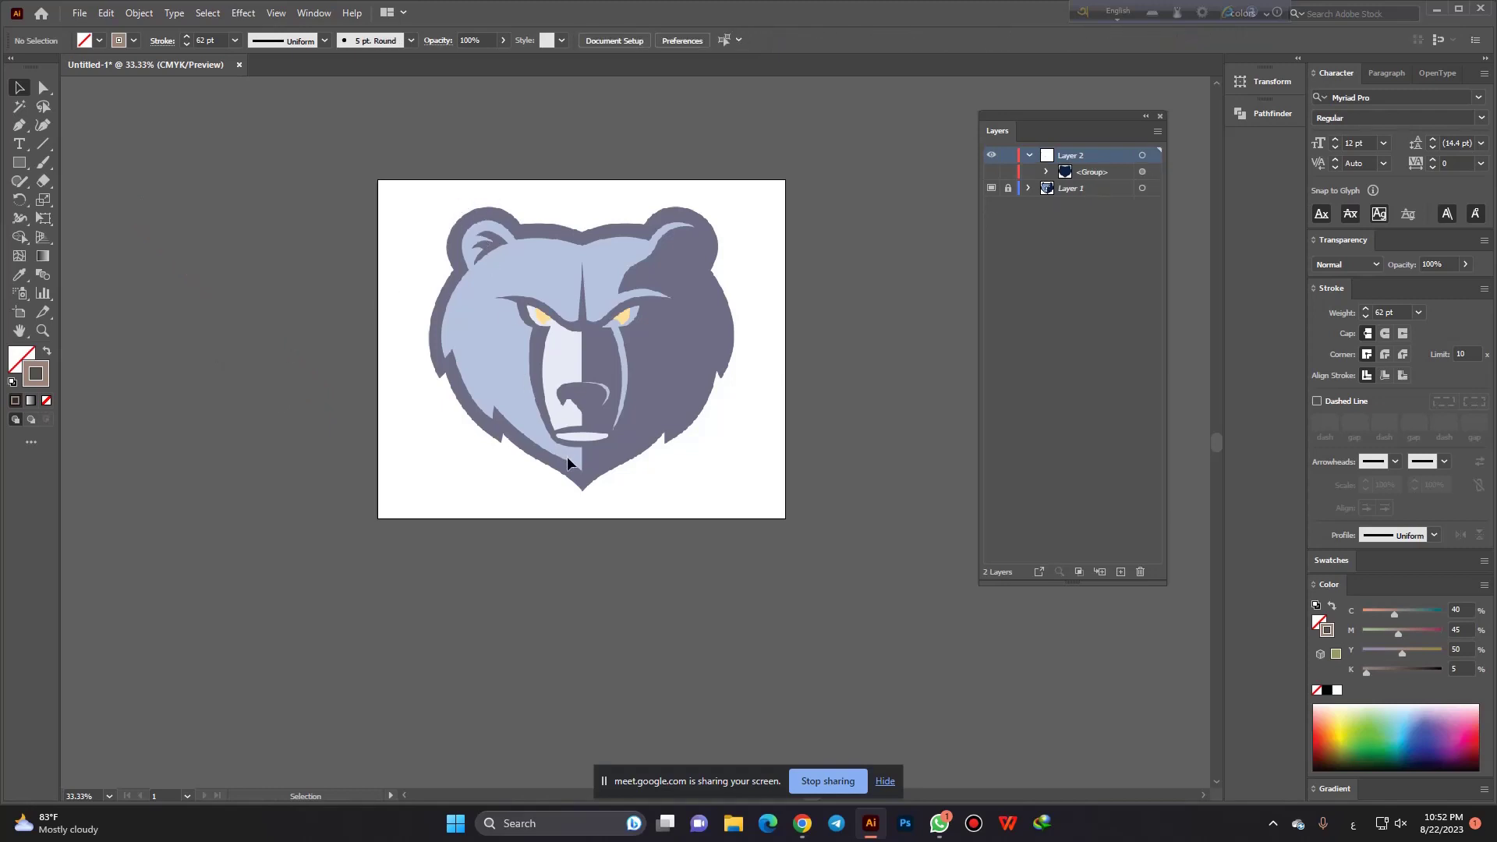
Draw a trial Pen curve starting at the bear's chin point.
{"action": "scroll", "coordinate": [568, 456], "scroll_direction": "up", "scroll_amount": 1, "text": "alt"}
{"action": "key", "text": "p"}
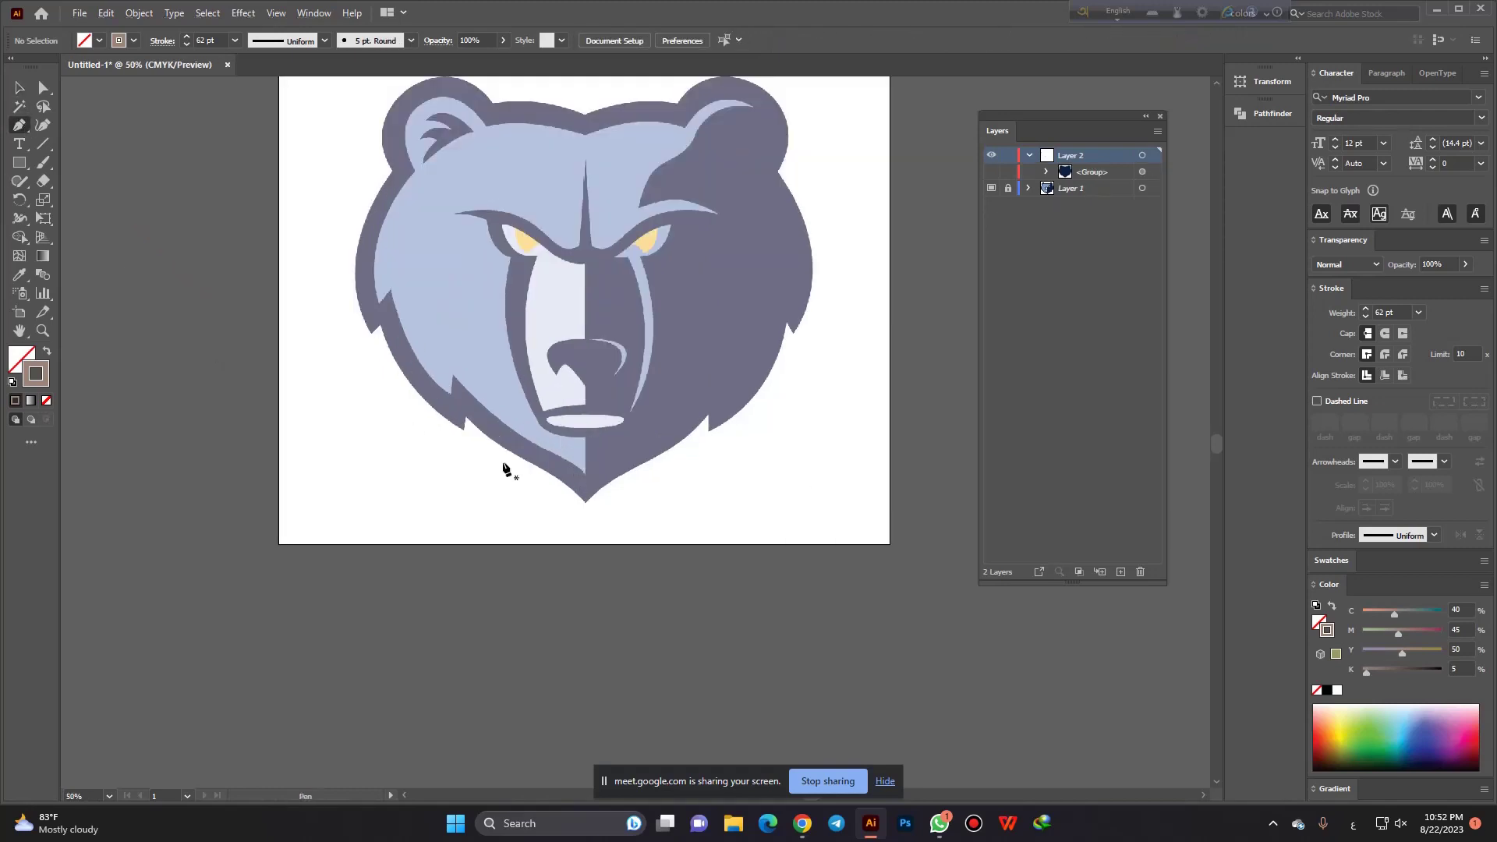
{"action": "scroll", "coordinate": [586, 474], "scroll_direction": "up", "scroll_amount": 2, "text": "alt"}
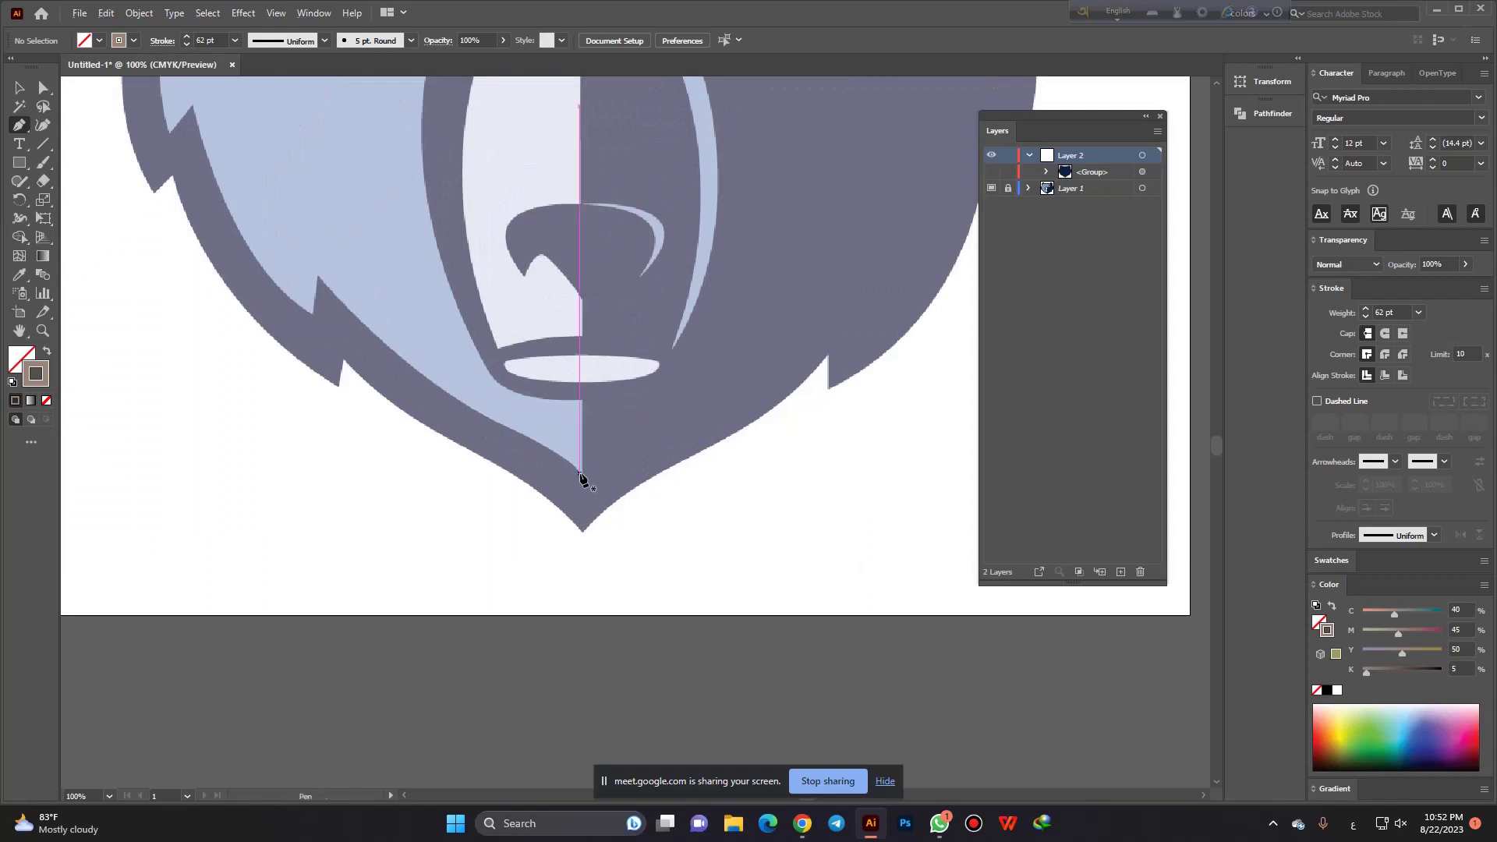
{"action": "scroll", "coordinate": [581, 477], "scroll_direction": "up", "scroll_amount": 1, "text": "alt"}
{"action": "left_click", "coordinate": [585, 475]}
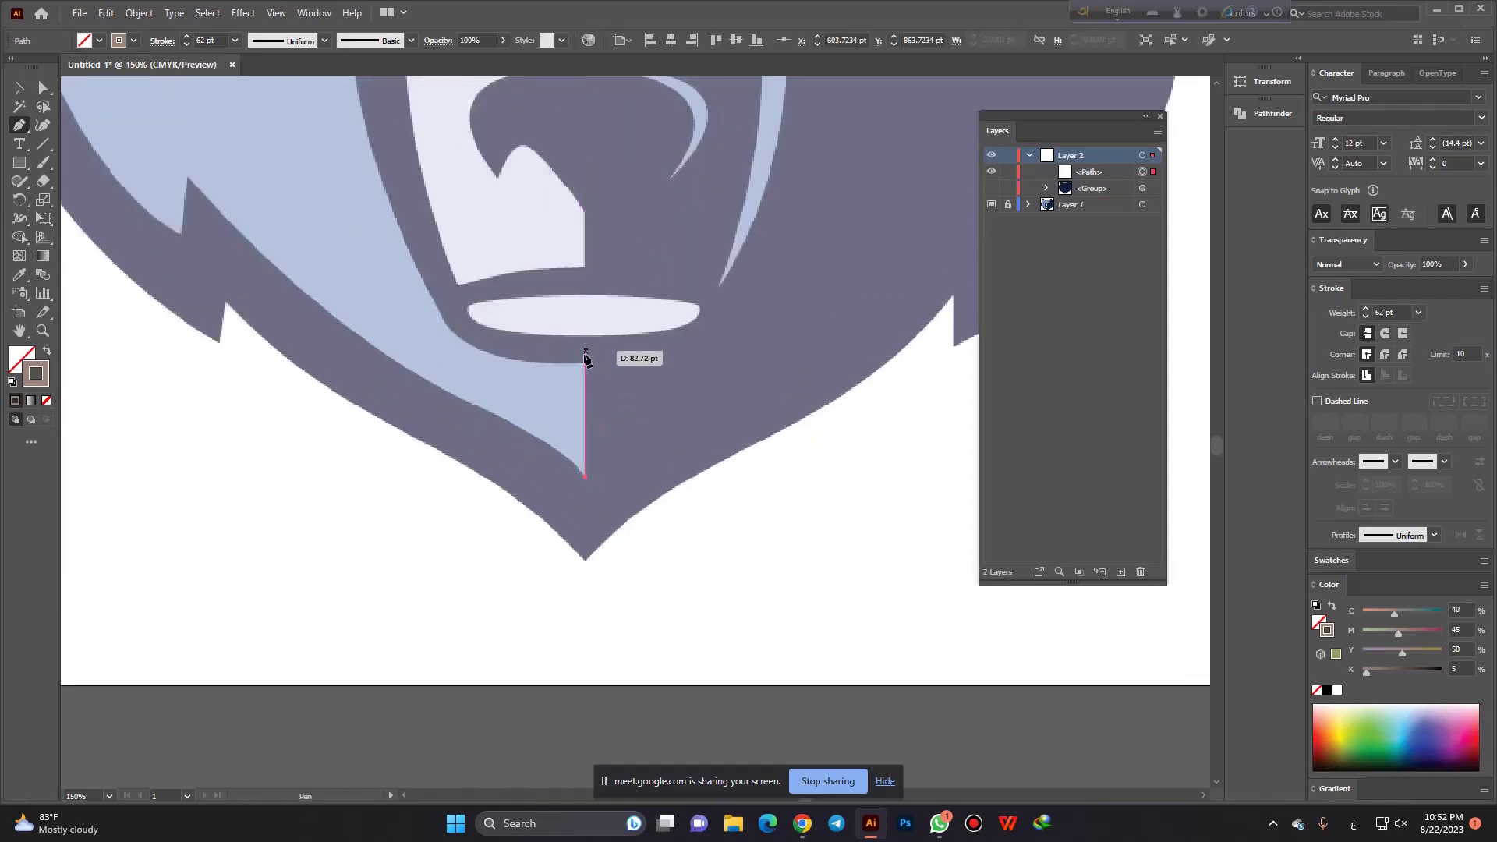
{"action": "scroll", "coordinate": [610, 482], "scroll_direction": "down", "scroll_amount": 2, "text": "alt"}
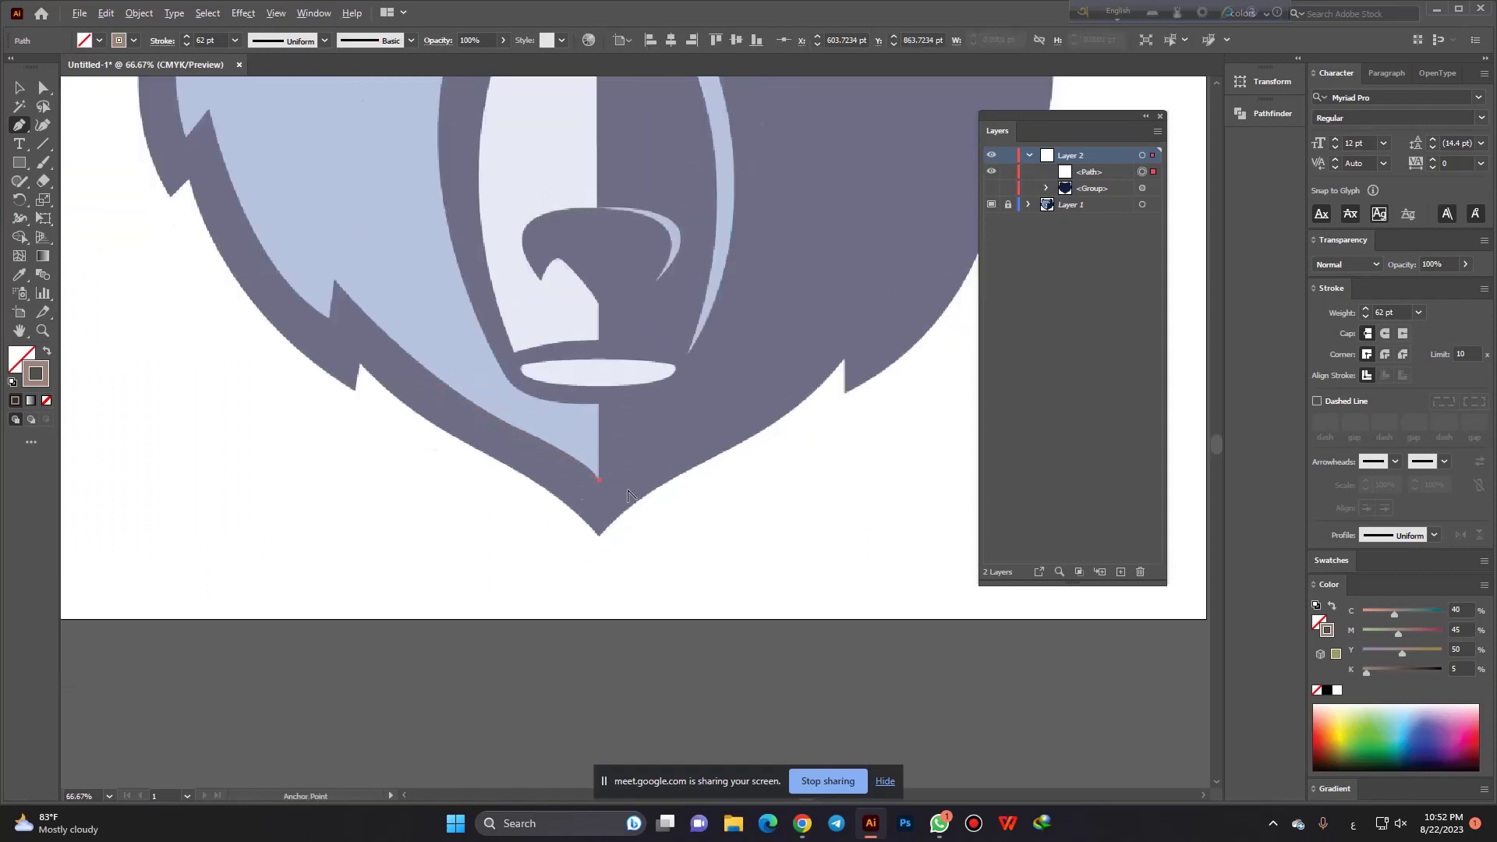
{"action": "scroll", "coordinate": [629, 495], "scroll_direction": "up", "scroll_amount": 2, "text": "alt"}
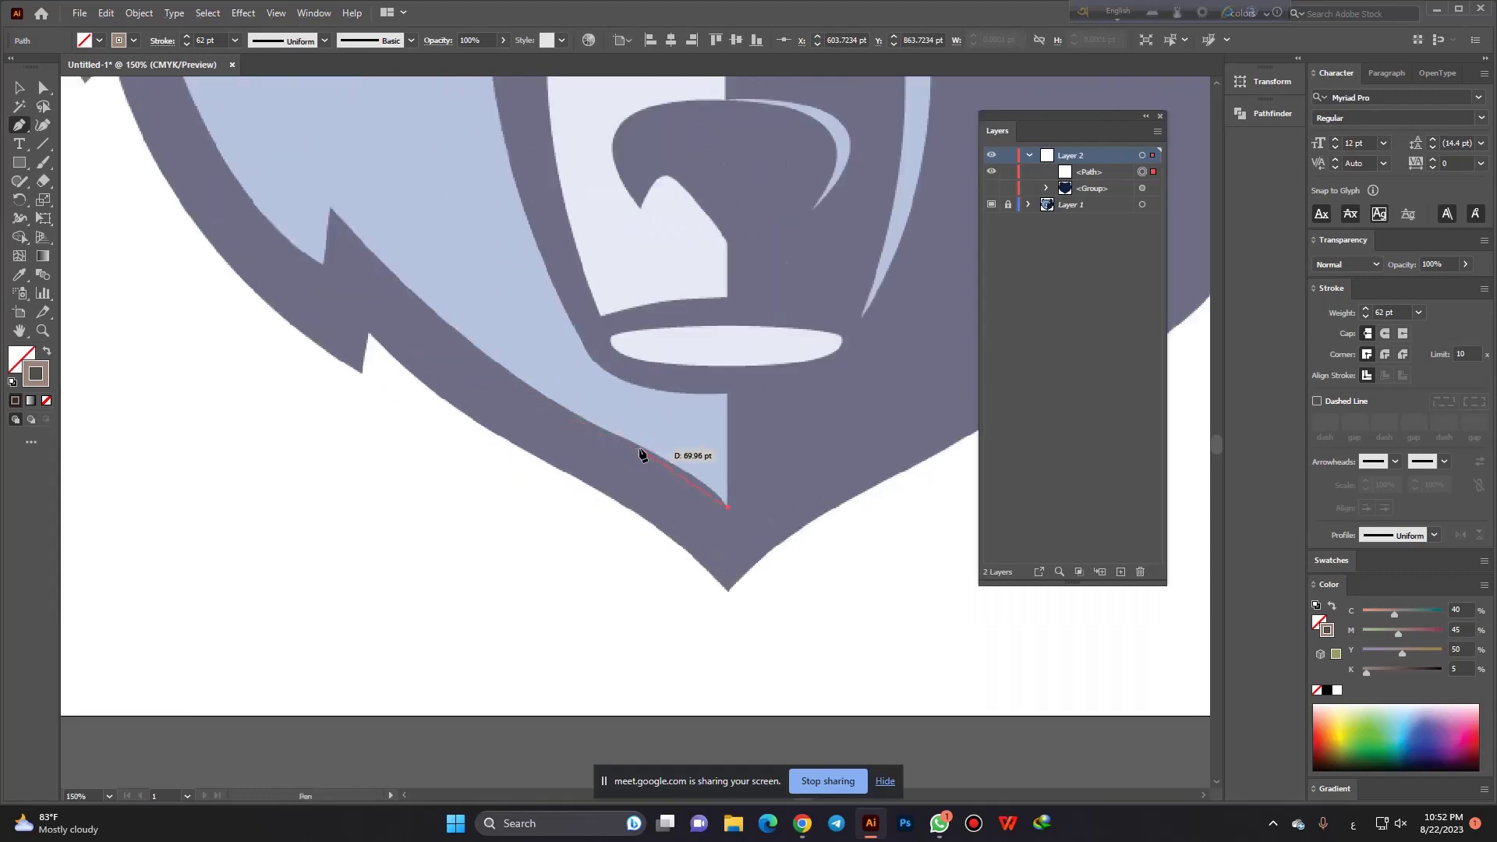
{"action": "left_click_drag", "start_coordinate": [638, 445], "coordinate": [585, 428]}
{"action": "left_click_drag", "start_coordinate": [620, 451], "coordinate": [639, 446]}
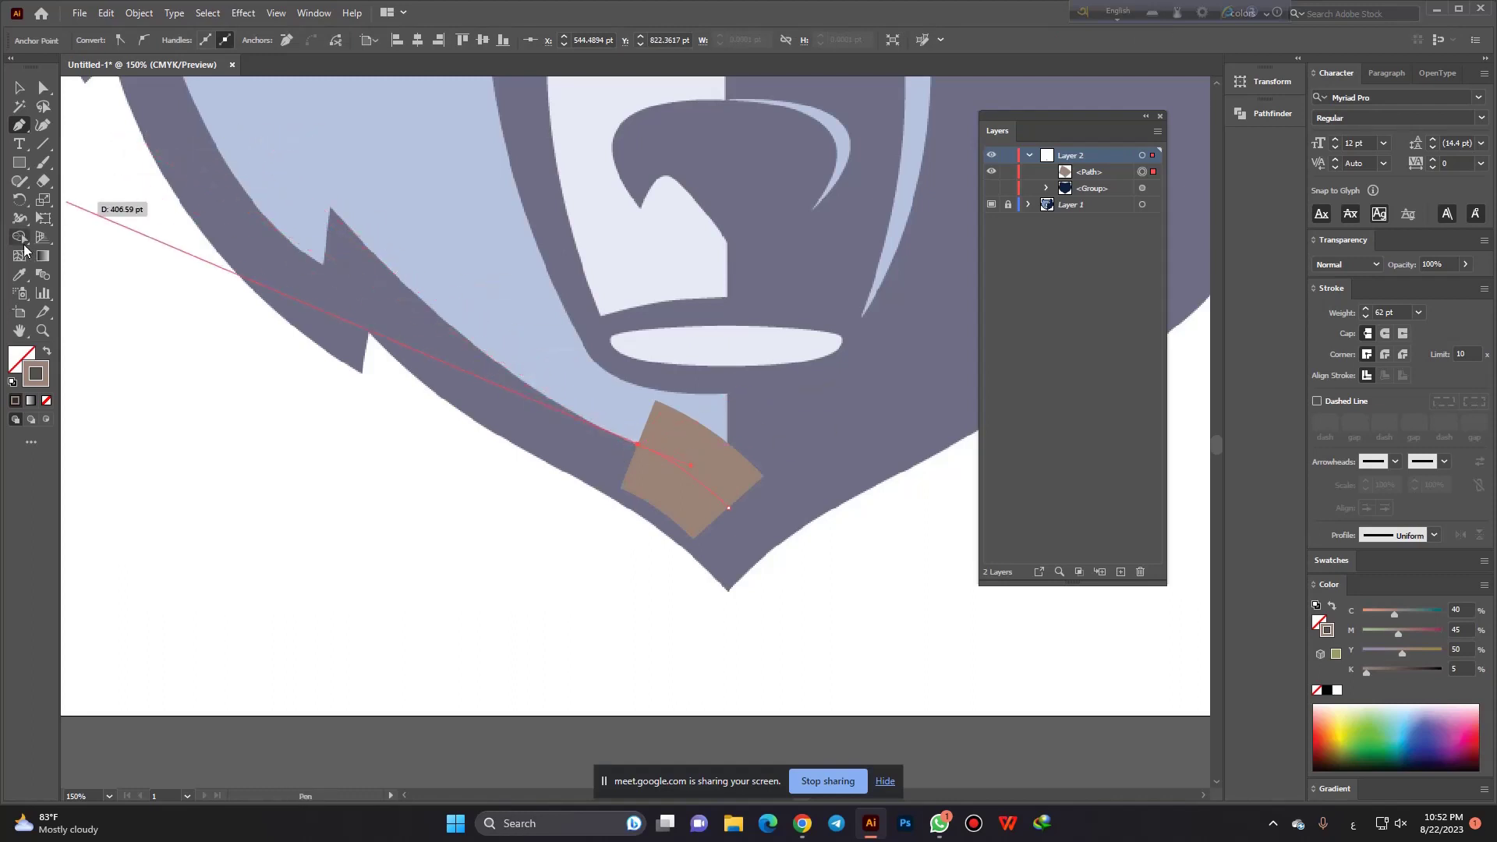
Move the trial curve to the lower-left, give it a 2 pt stroke, then delete it.
{"action": "left_click", "coordinate": [24, 93]}
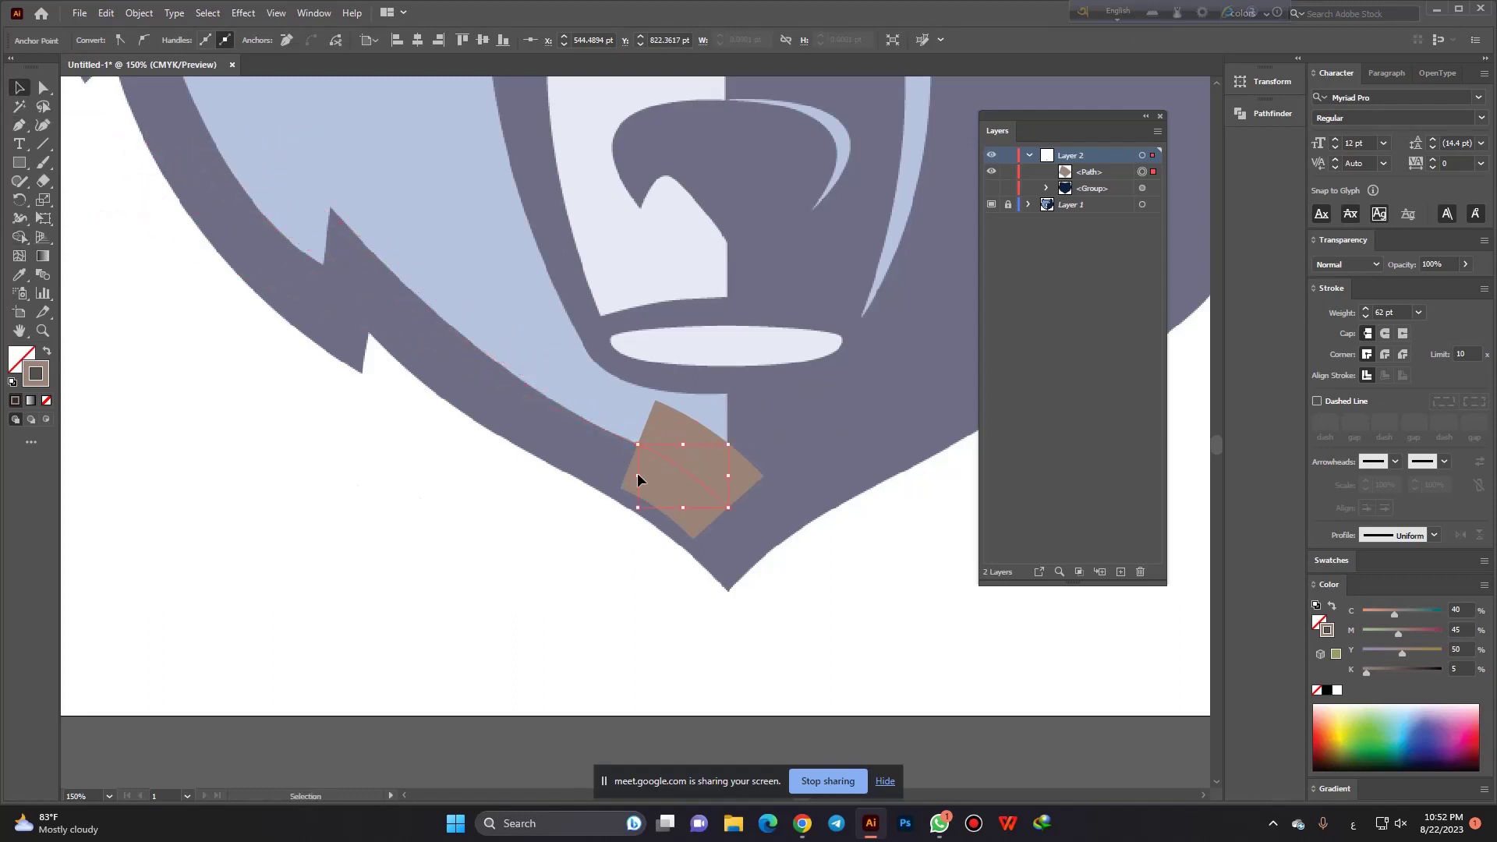
{"action": "left_click_drag", "start_coordinate": [683, 467], "coordinate": [372, 559]}
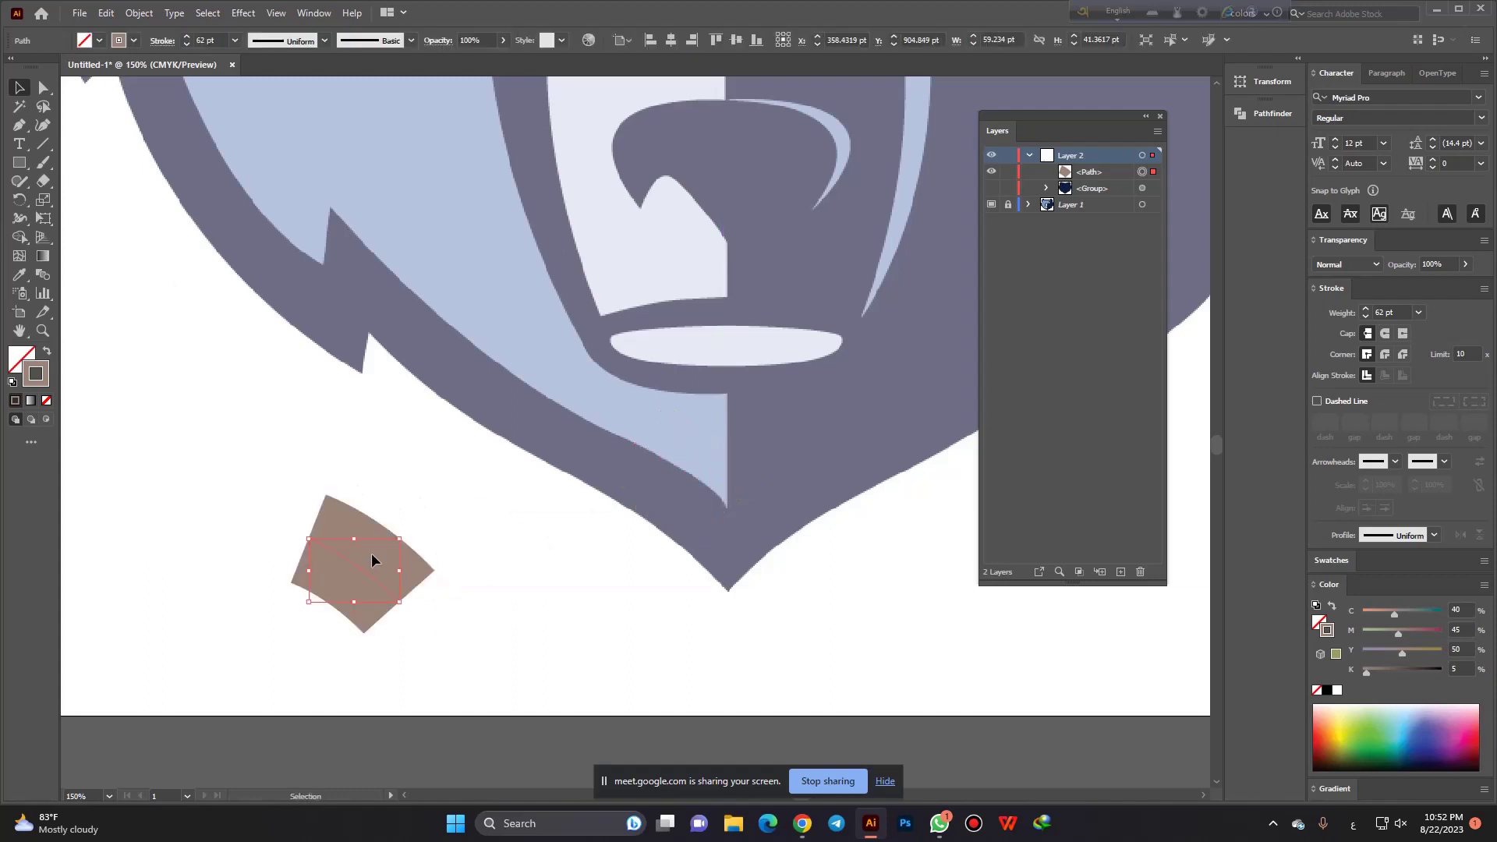
{"action": "left_click", "coordinate": [212, 37]}
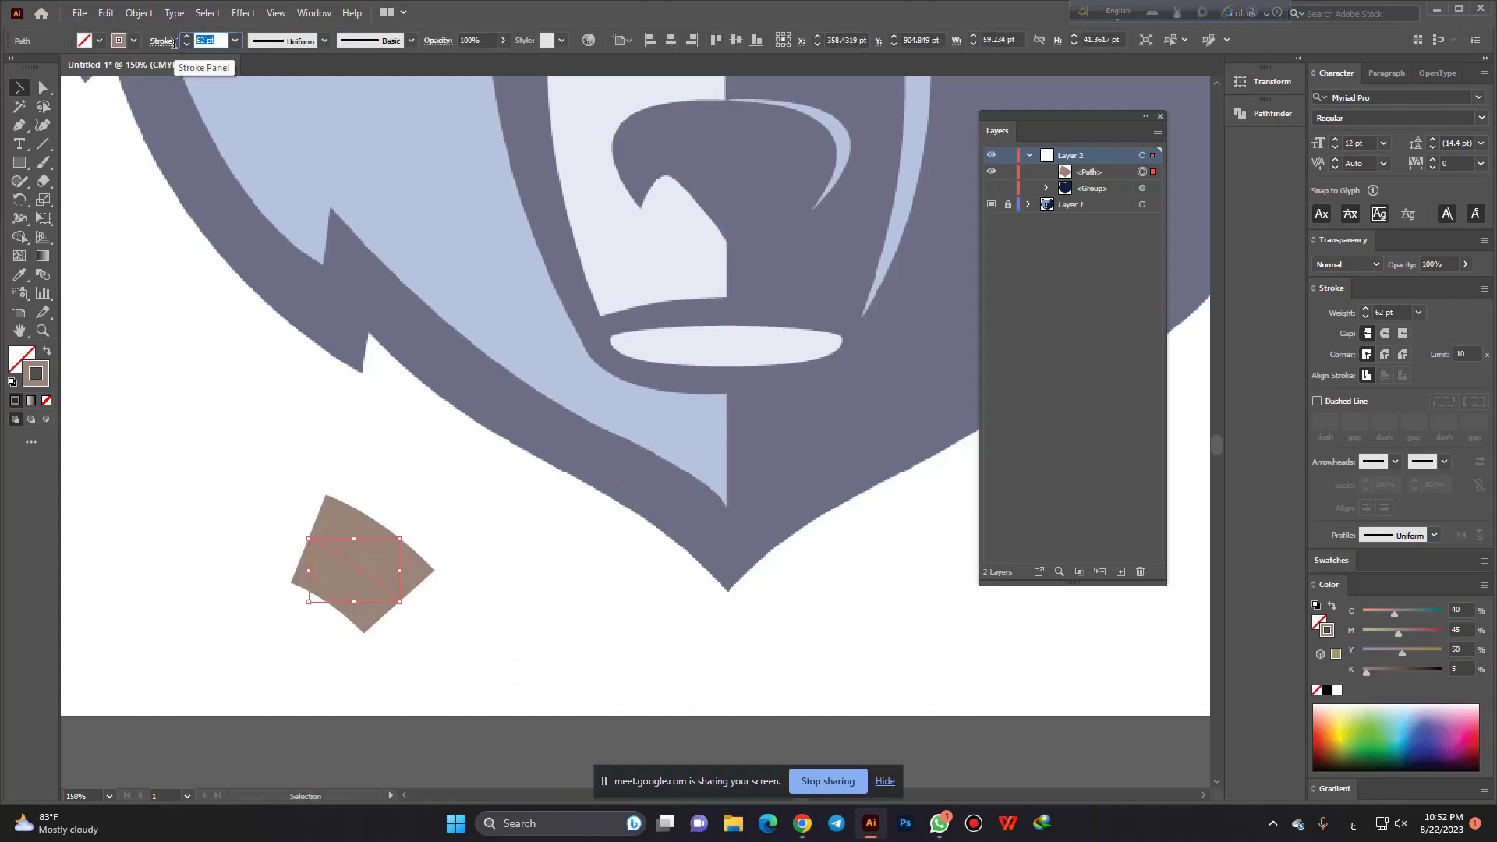
{"action": "type", "text": "2"}
{"action": "left_click", "coordinate": [264, 507]}
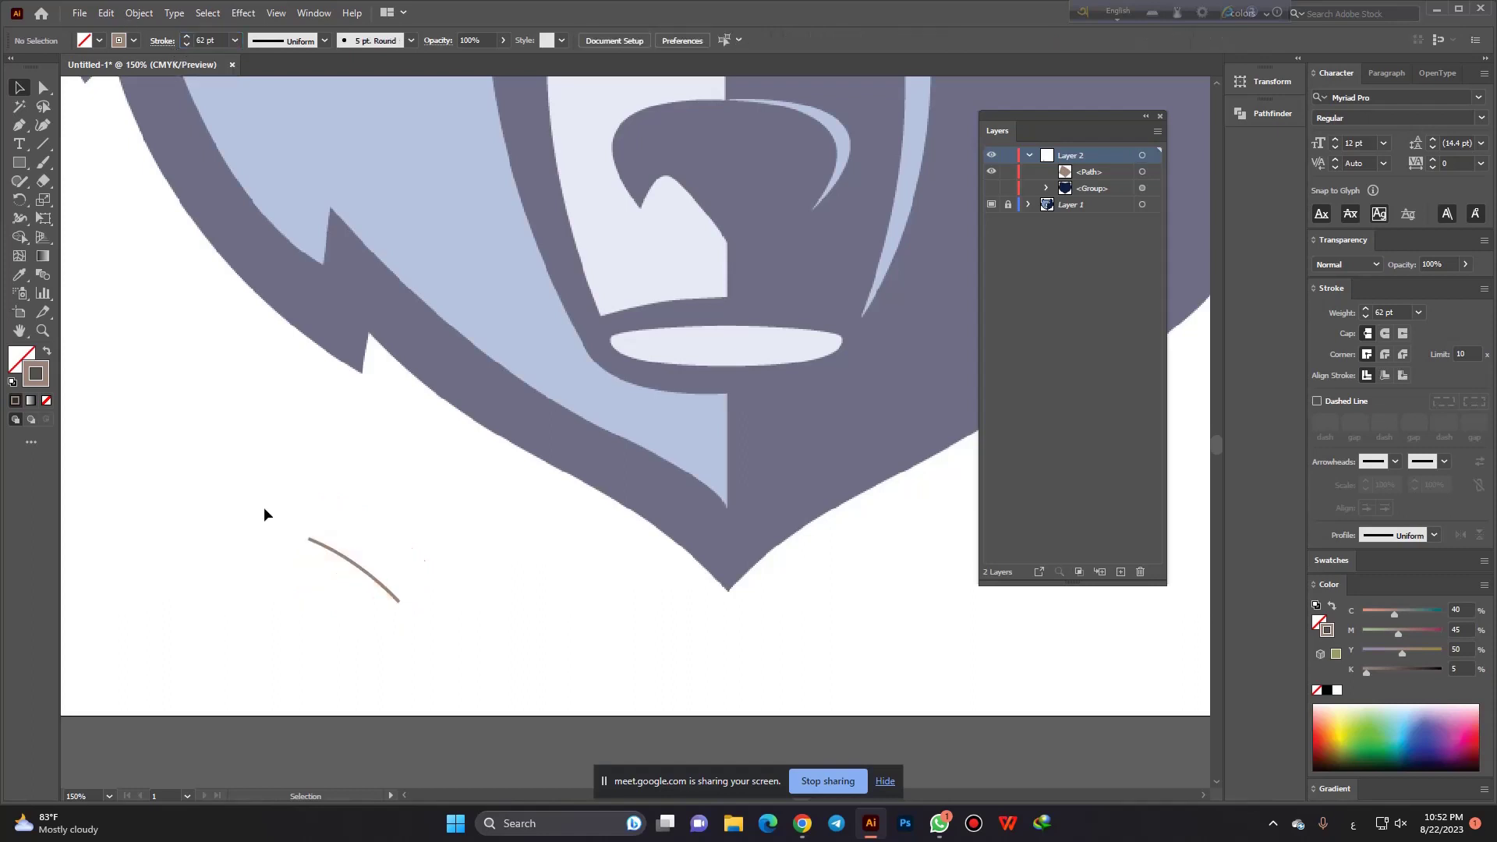
{"action": "mouse_move", "coordinate": [260, 466]}
{"action": "left_mouse_down"}
{"action": "mouse_move", "coordinate": [368, 558]}
{"action": "mouse_move", "coordinate": [221, 445]}
{"action": "left_mouse_up"}
{"action": "key", "text": "Delete"}
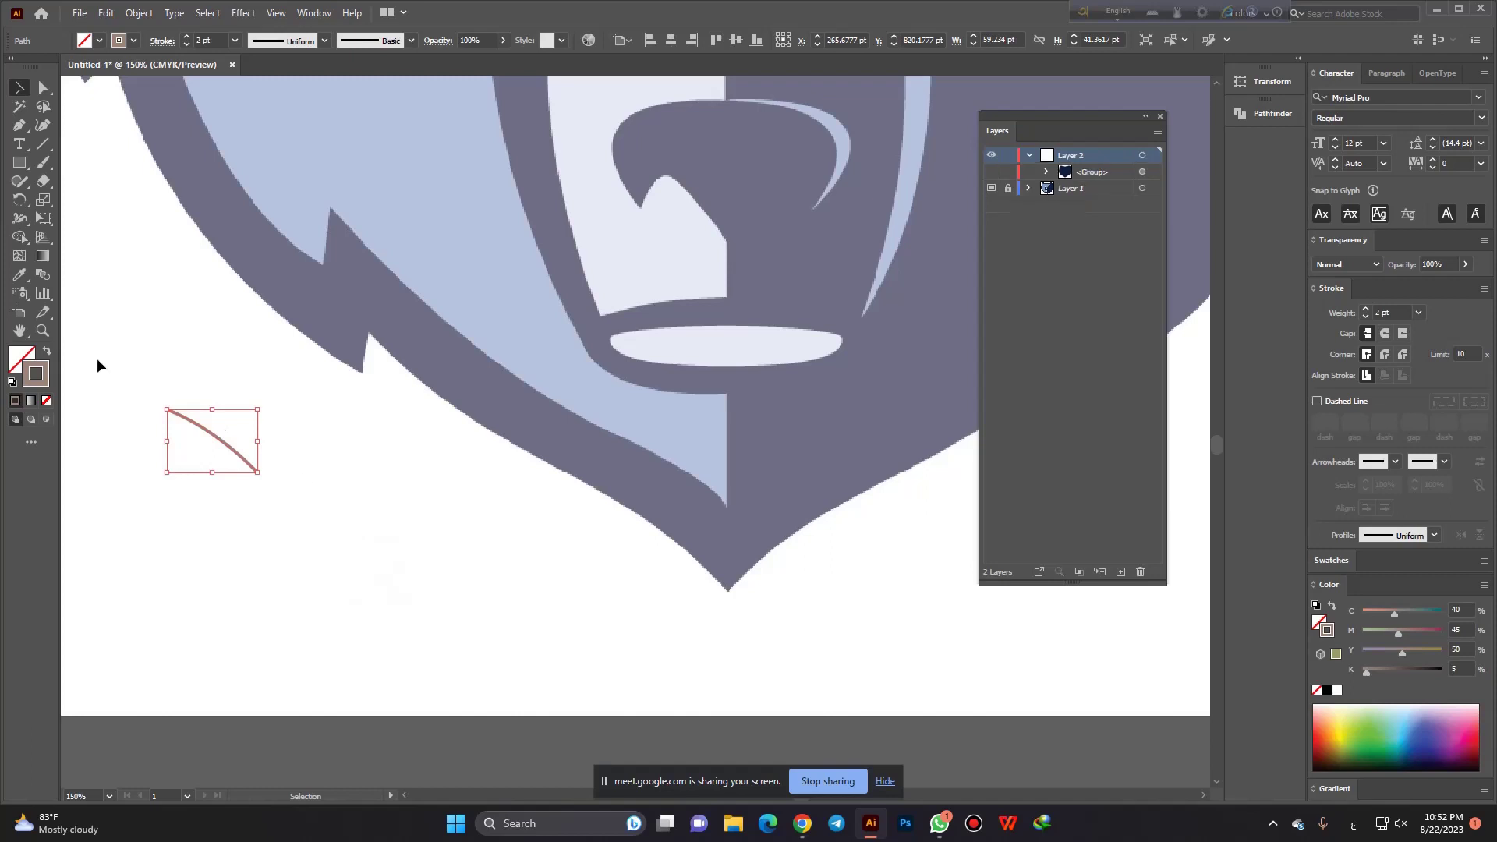
Pen-trace from the chin up the lower-left jaw edge, cornering at the fur notch and spike tip.
{"action": "left_click", "coordinate": [20, 124]}
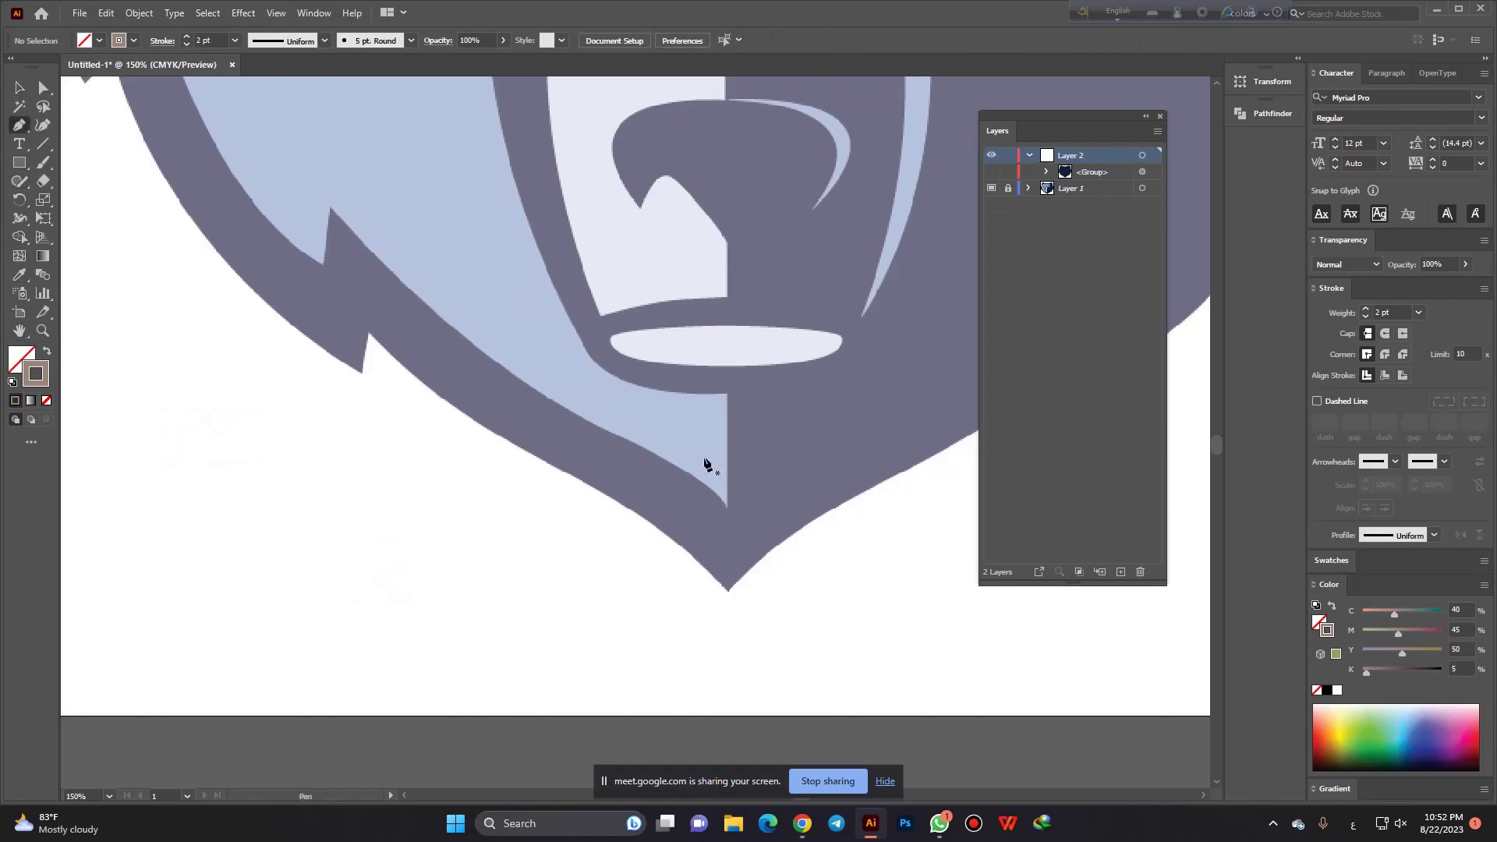
{"action": "left_click", "coordinate": [727, 509]}
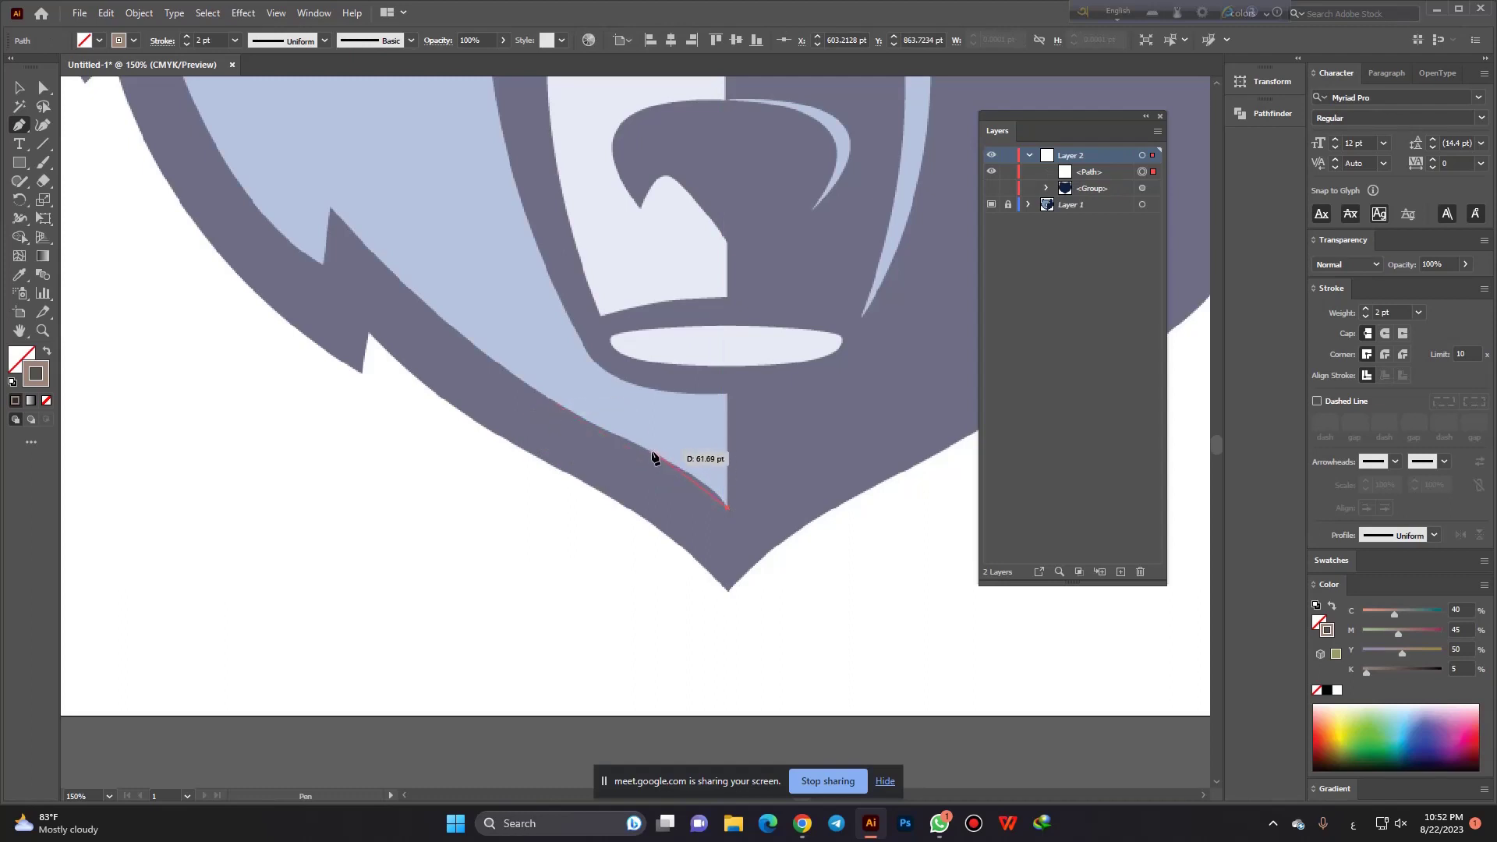
{"action": "left_click_drag", "start_coordinate": [652, 451], "coordinate": [604, 434]}
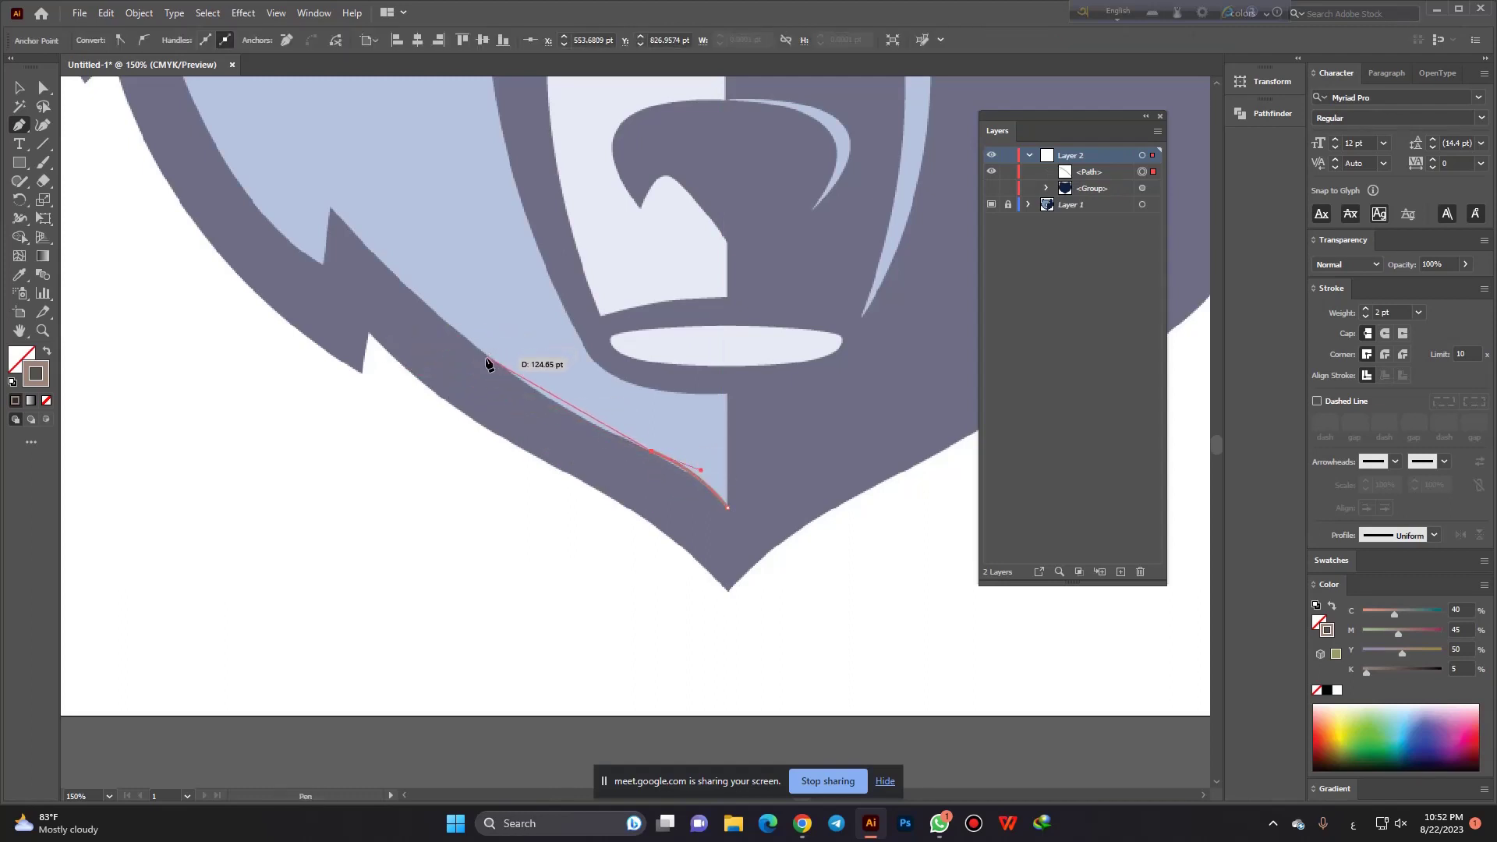
{"action": "left_click_drag", "start_coordinate": [490, 360], "coordinate": [447, 323]}
{"action": "left_click", "coordinate": [490, 360]}
{"action": "scroll", "coordinate": [667, 504], "scroll_direction": "down", "scroll_amount": 2}
{"action": "scroll", "coordinate": [437, 312], "scroll_direction": "up", "scroll_amount": 3}
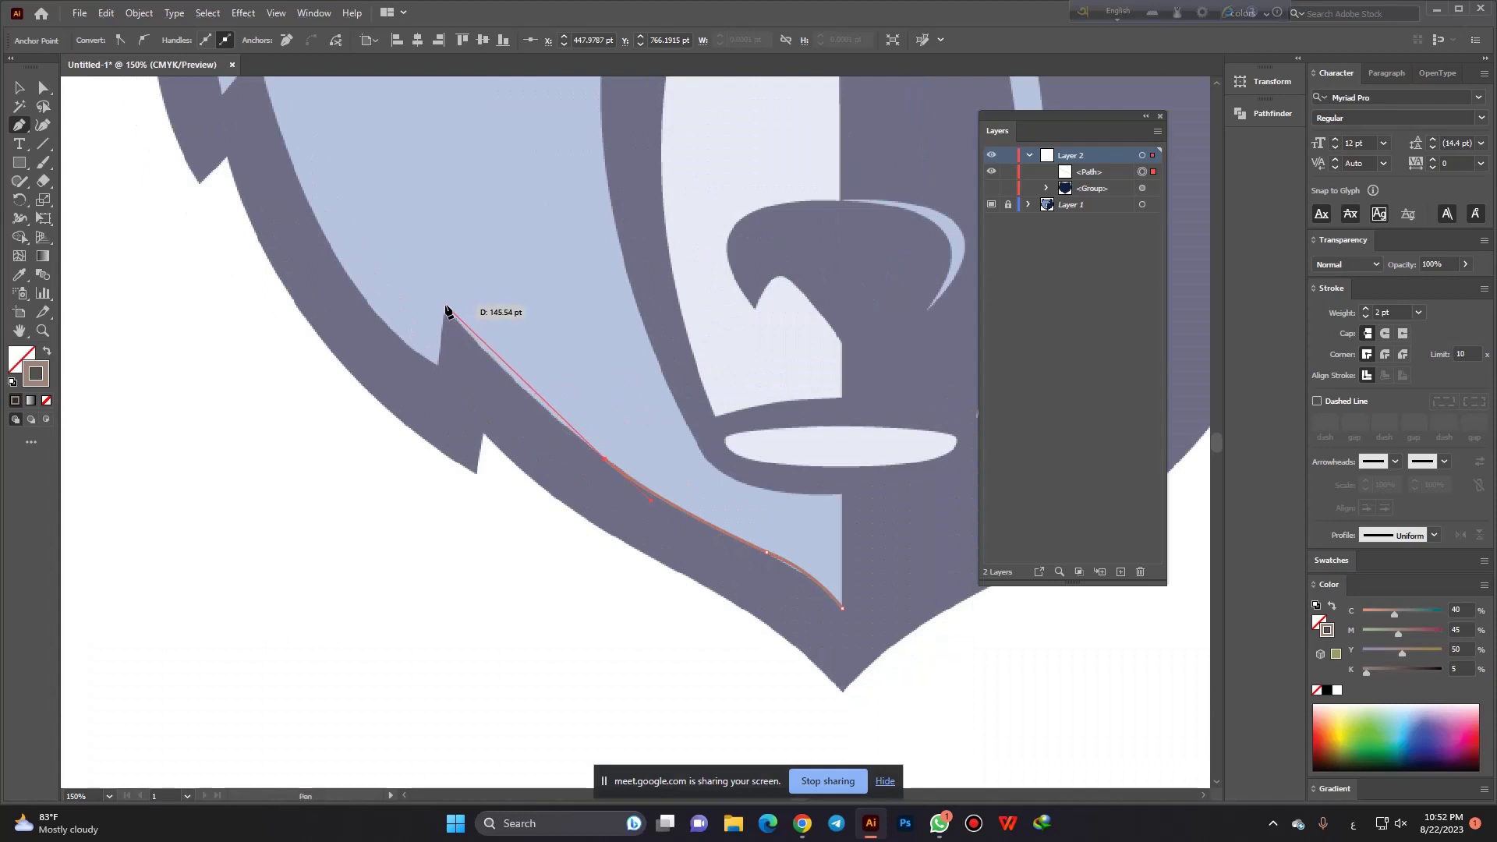
{"action": "left_click_drag", "start_coordinate": [447, 313], "coordinate": [415, 274]}
{"action": "left_click", "coordinate": [446, 310]}
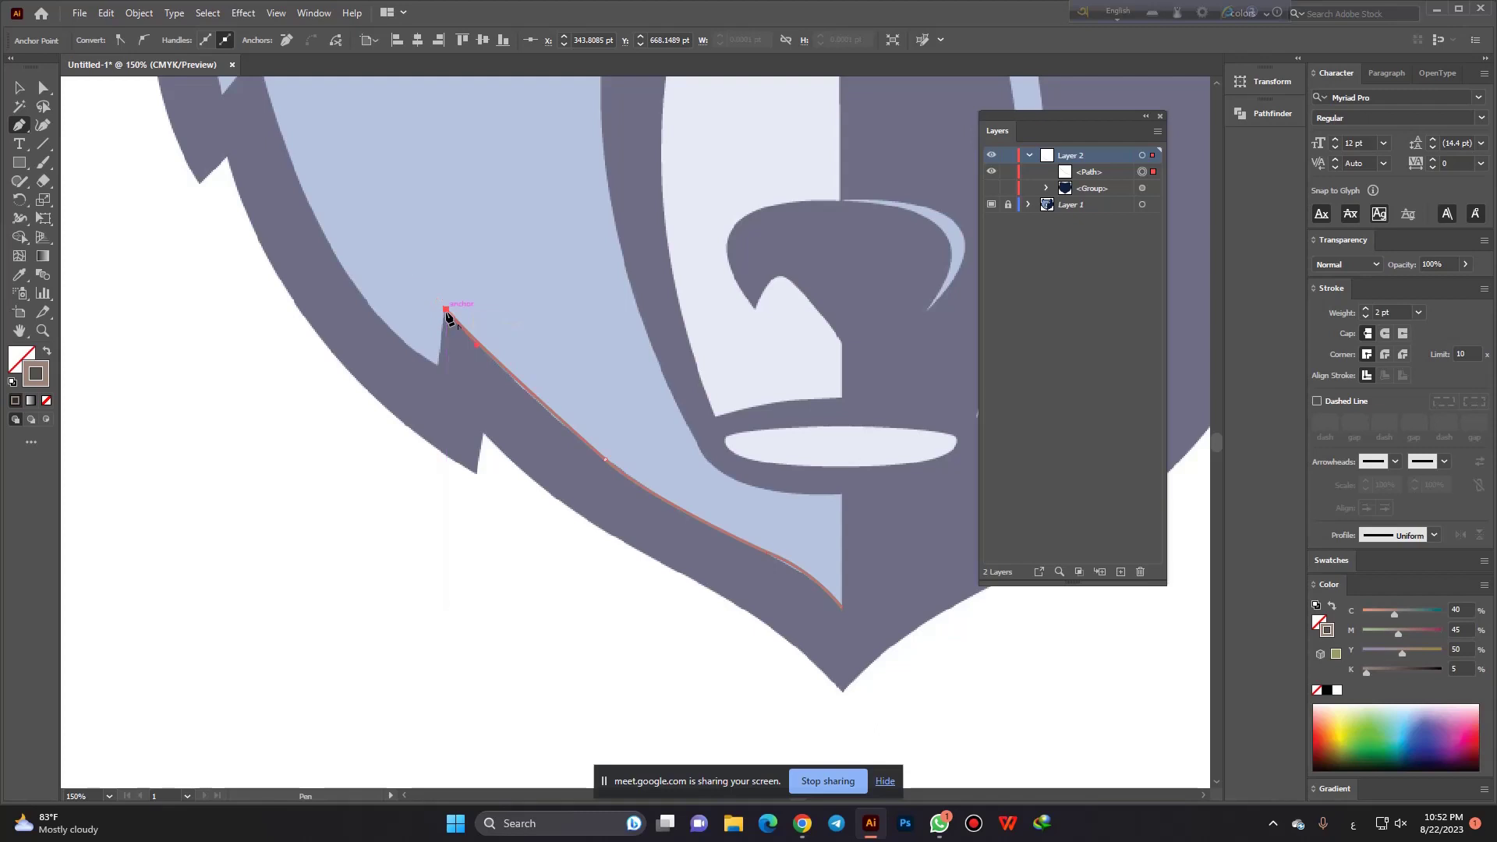
{"action": "left_click", "coordinate": [439, 372]}
{"action": "key", "text": "ctrl+minus"}
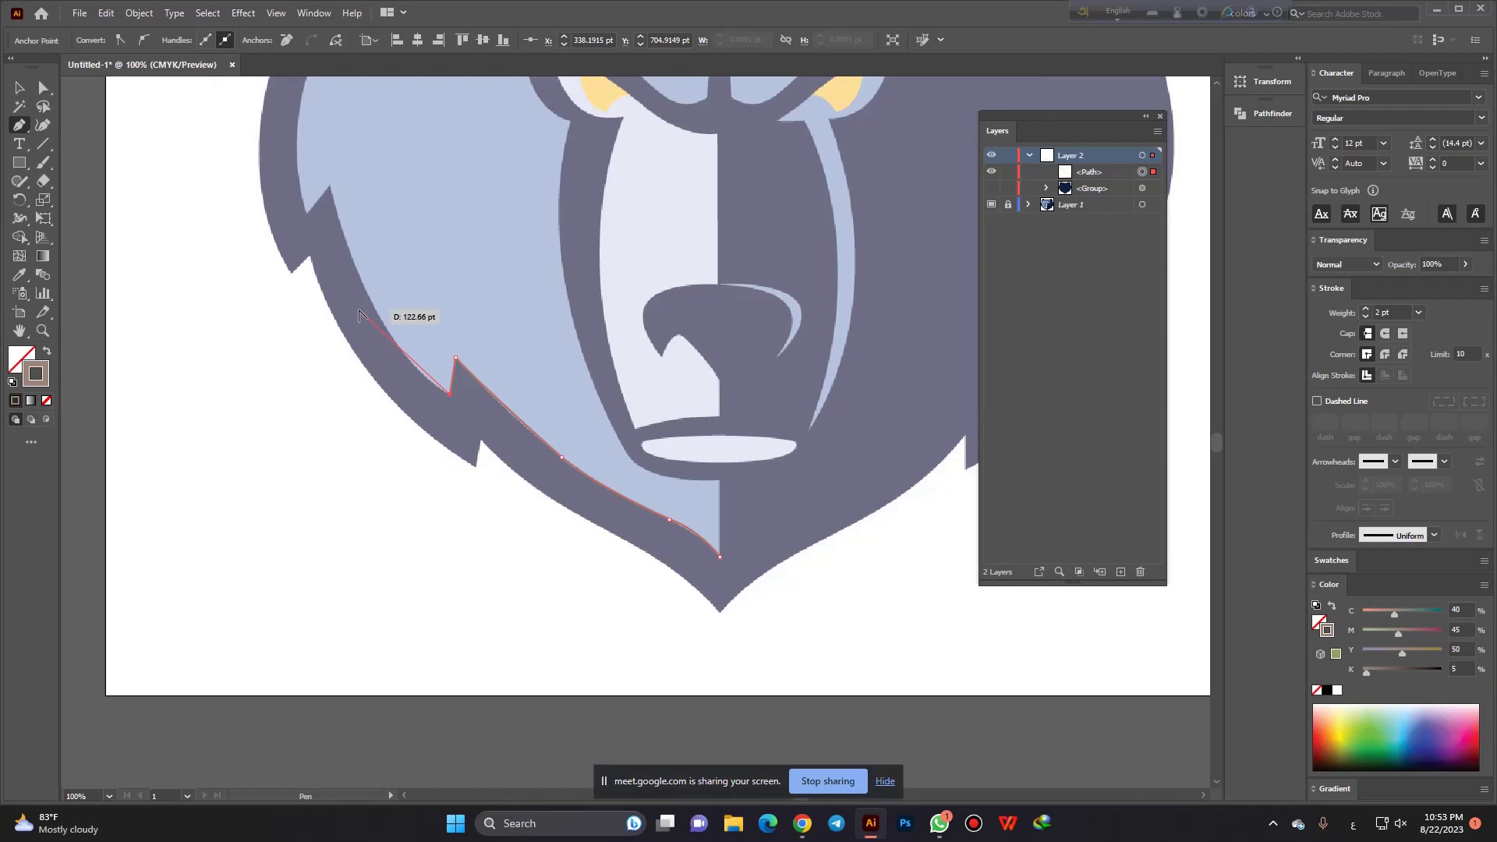
Add curved anchors along the left cheek edge and a corner point at the cheek notch.
{"action": "scroll", "coordinate": [359, 316], "scroll_direction": "down", "scroll_amount": 1}
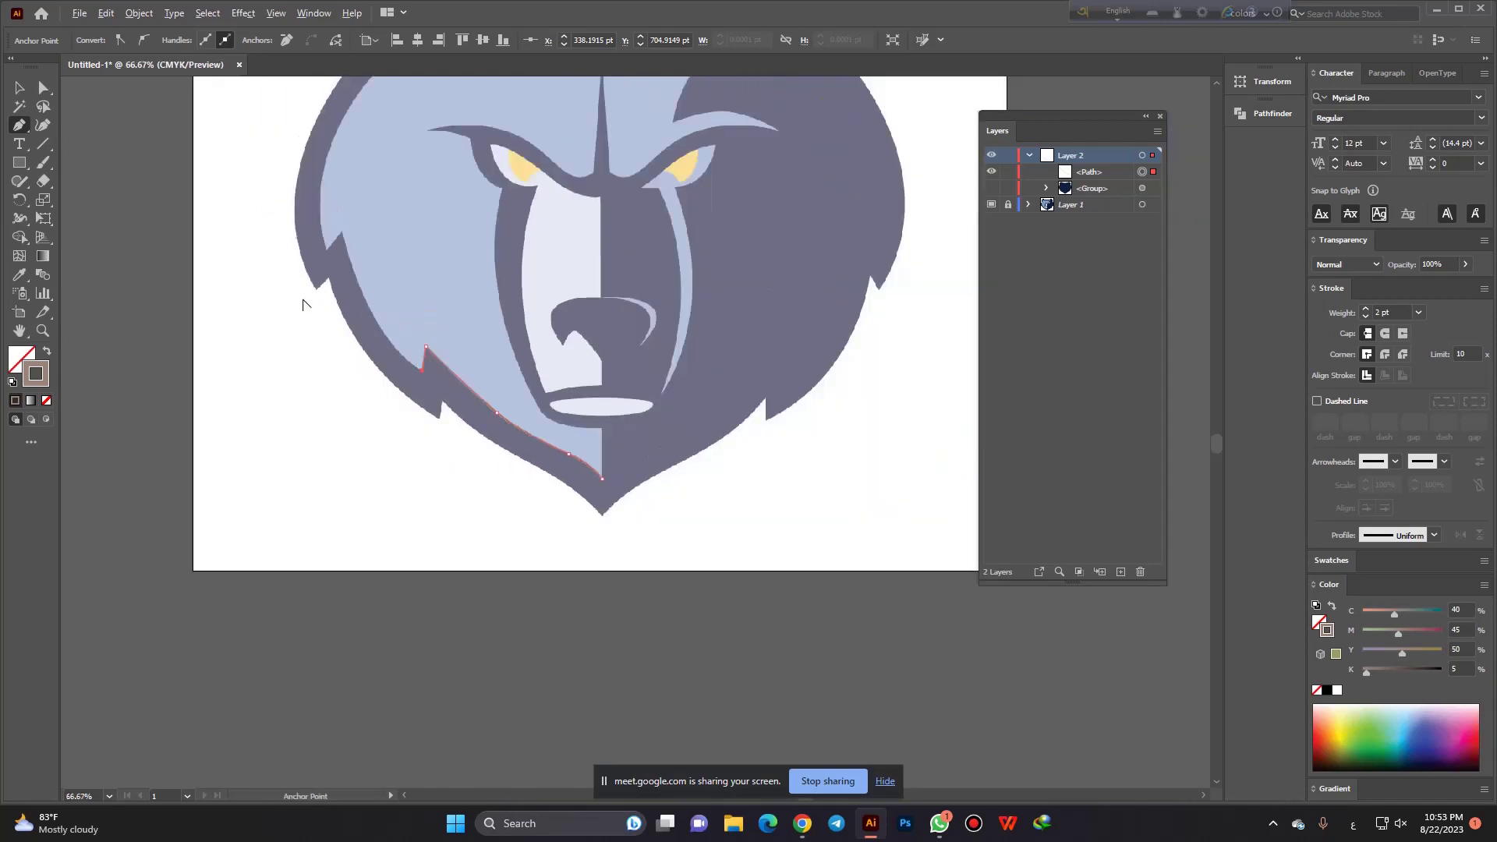
{"action": "scroll", "coordinate": [408, 311], "scroll_direction": "down", "scroll_amount": 2}
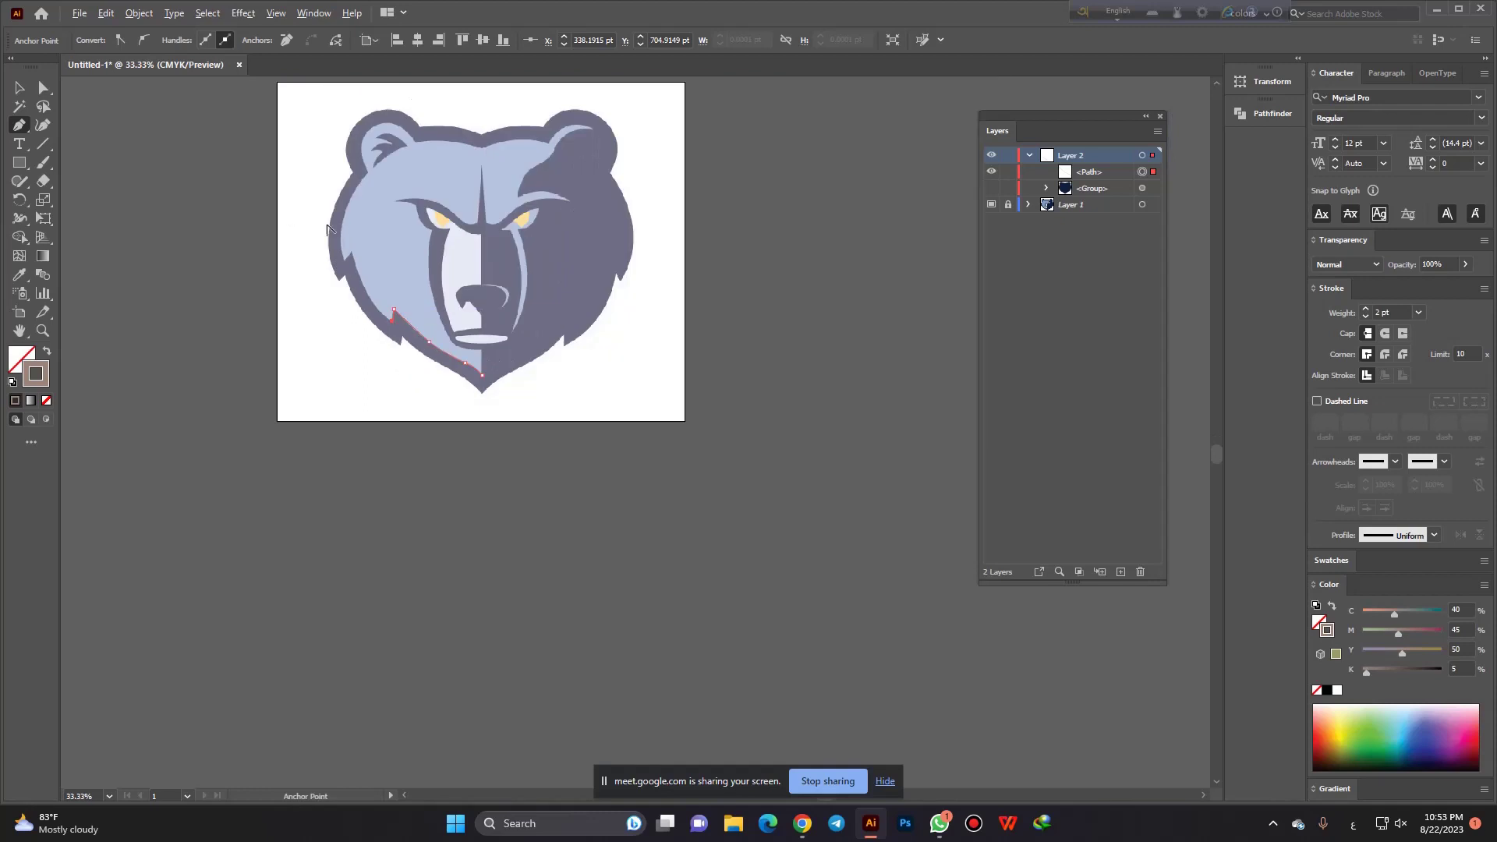
{"action": "scroll", "coordinate": [406, 310], "scroll_direction": "up", "scroll_amount": 3}
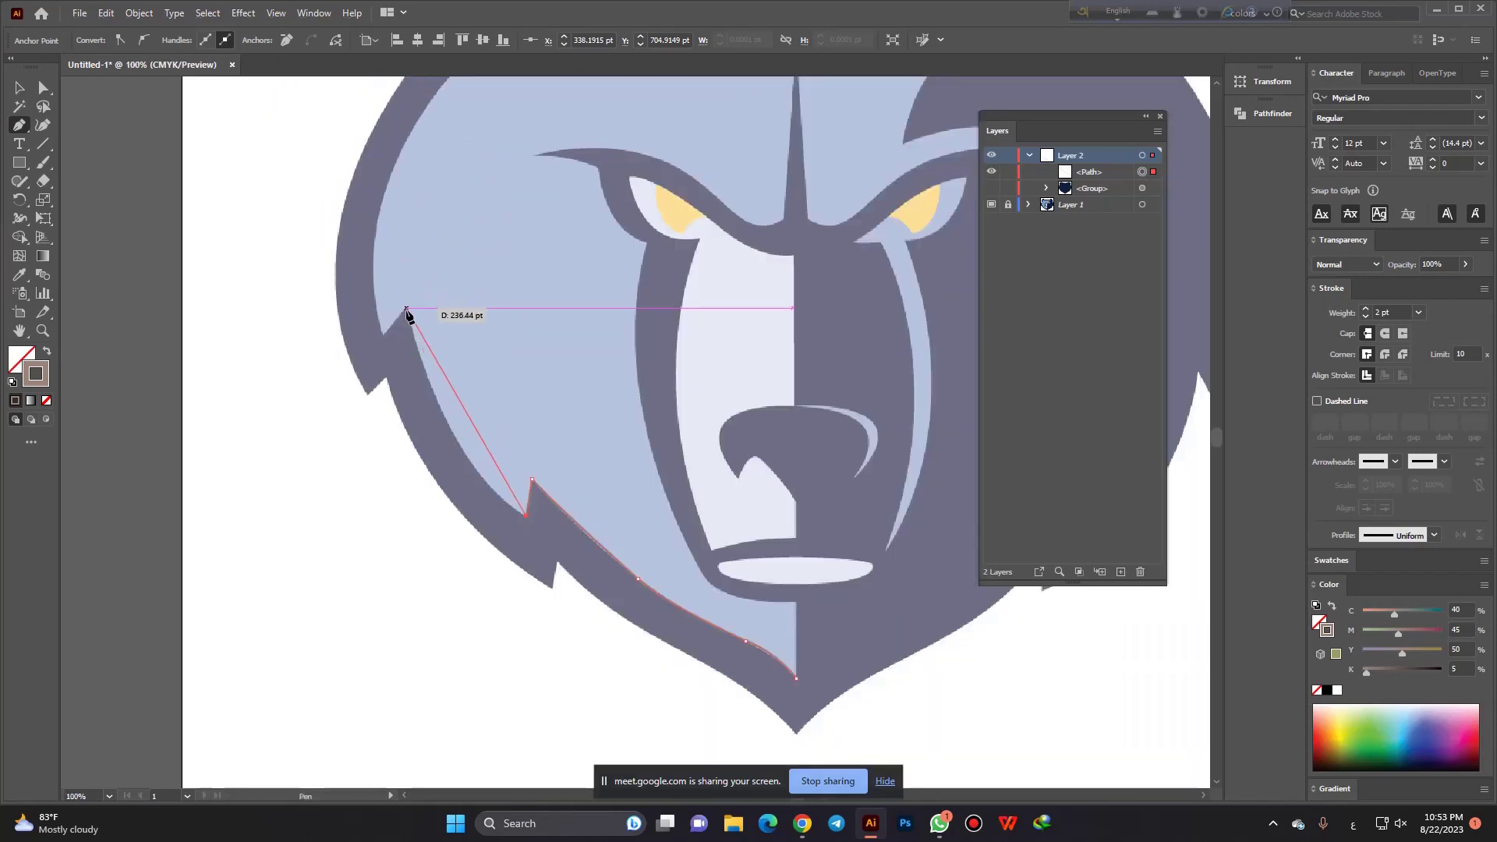
{"action": "left_click_drag", "start_coordinate": [406, 310], "coordinate": [361, 141]}
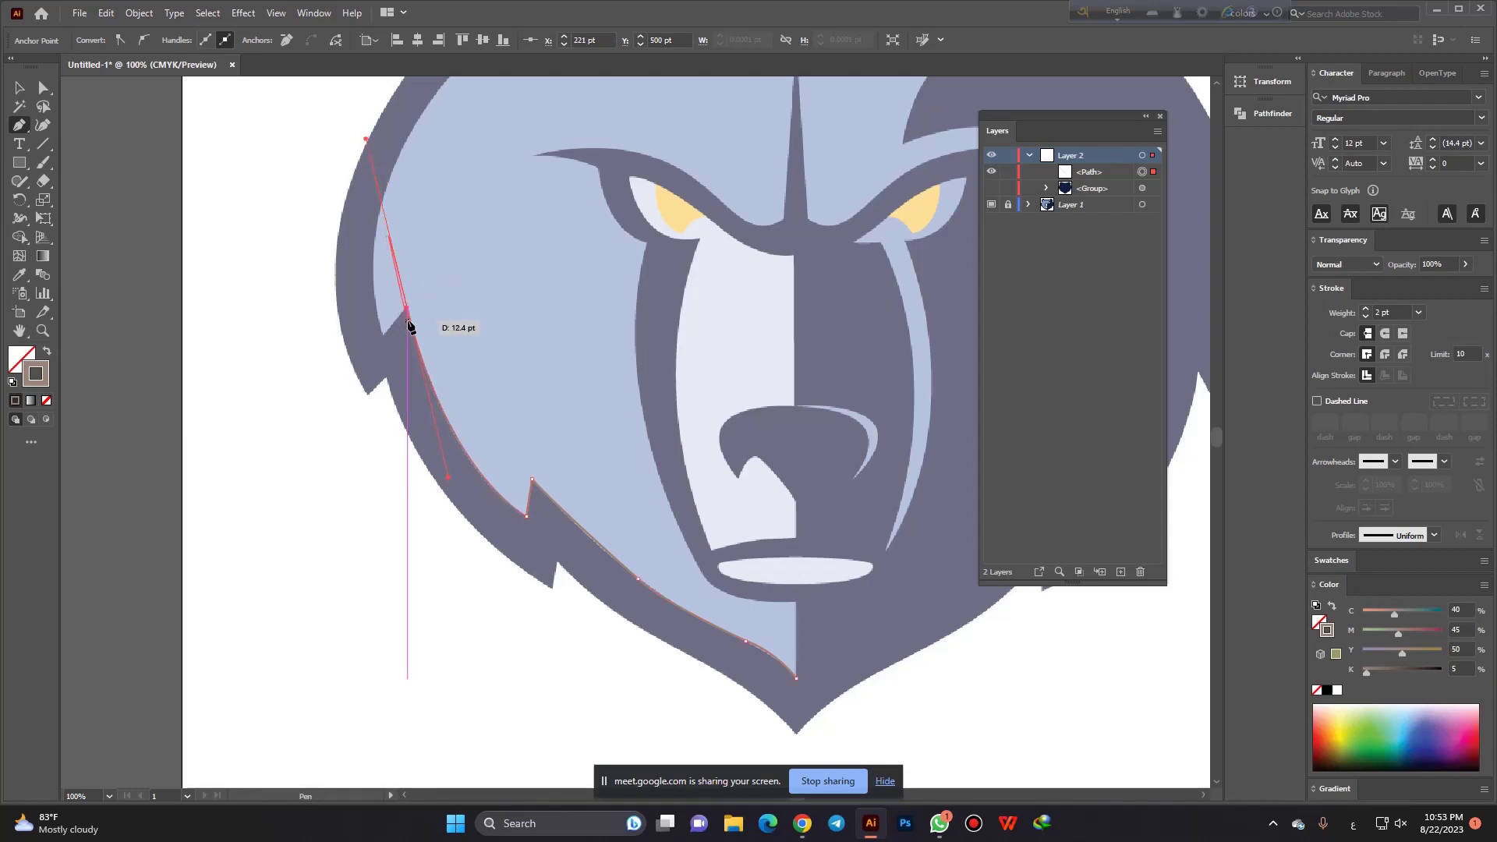
{"action": "left_click_drag", "start_coordinate": [407, 308], "coordinate": [366, 349]}
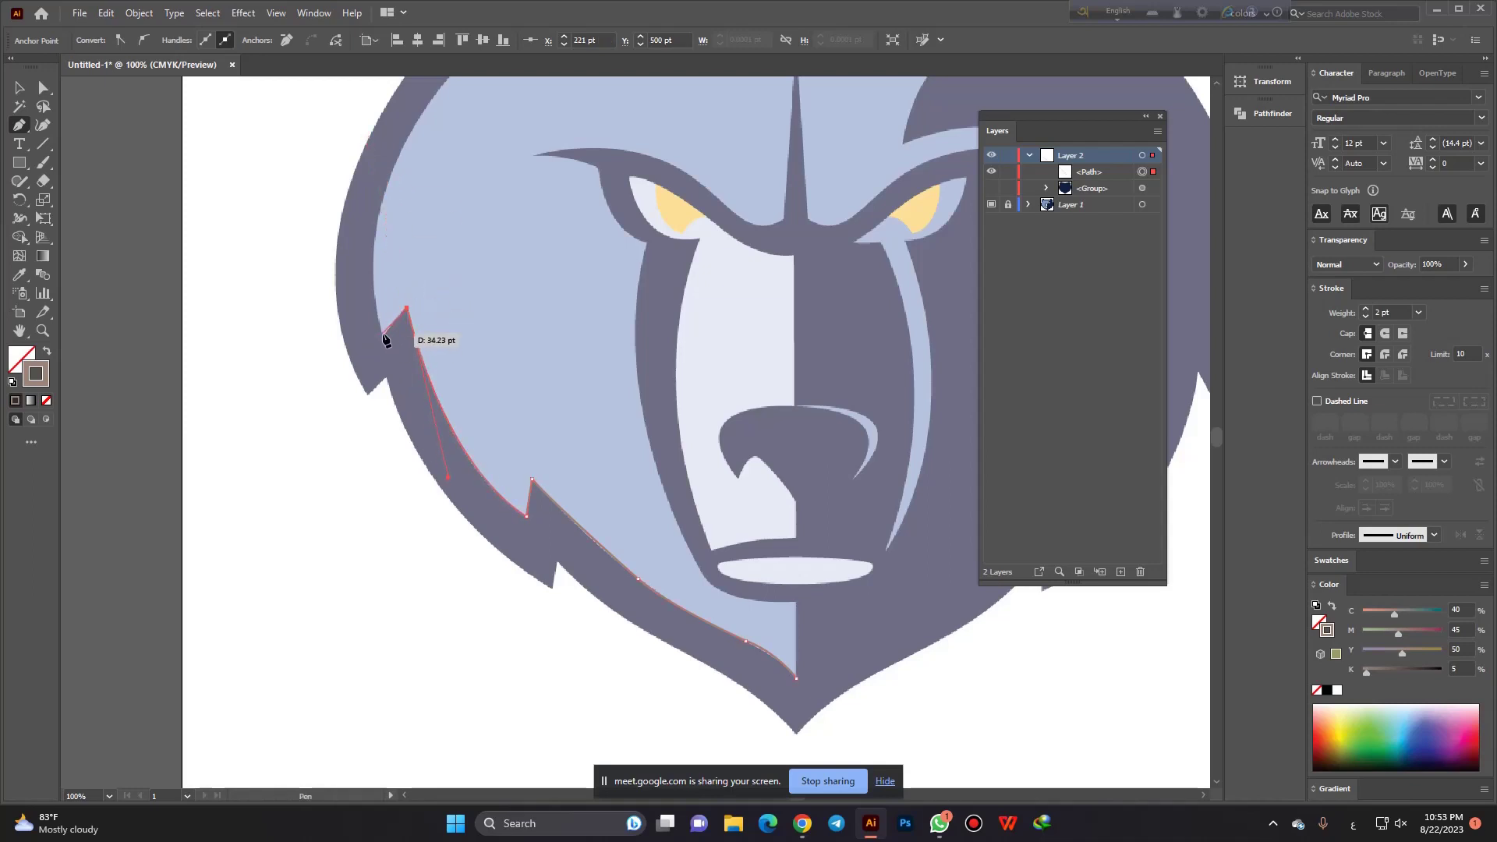
{"action": "left_click", "coordinate": [383, 335]}
Curve the path up the left side of the head to the ear base, redoing misplaced points.
{"action": "scroll", "coordinate": [402, 468], "scroll_direction": "down", "scroll_amount": 1, "text": "alt"}
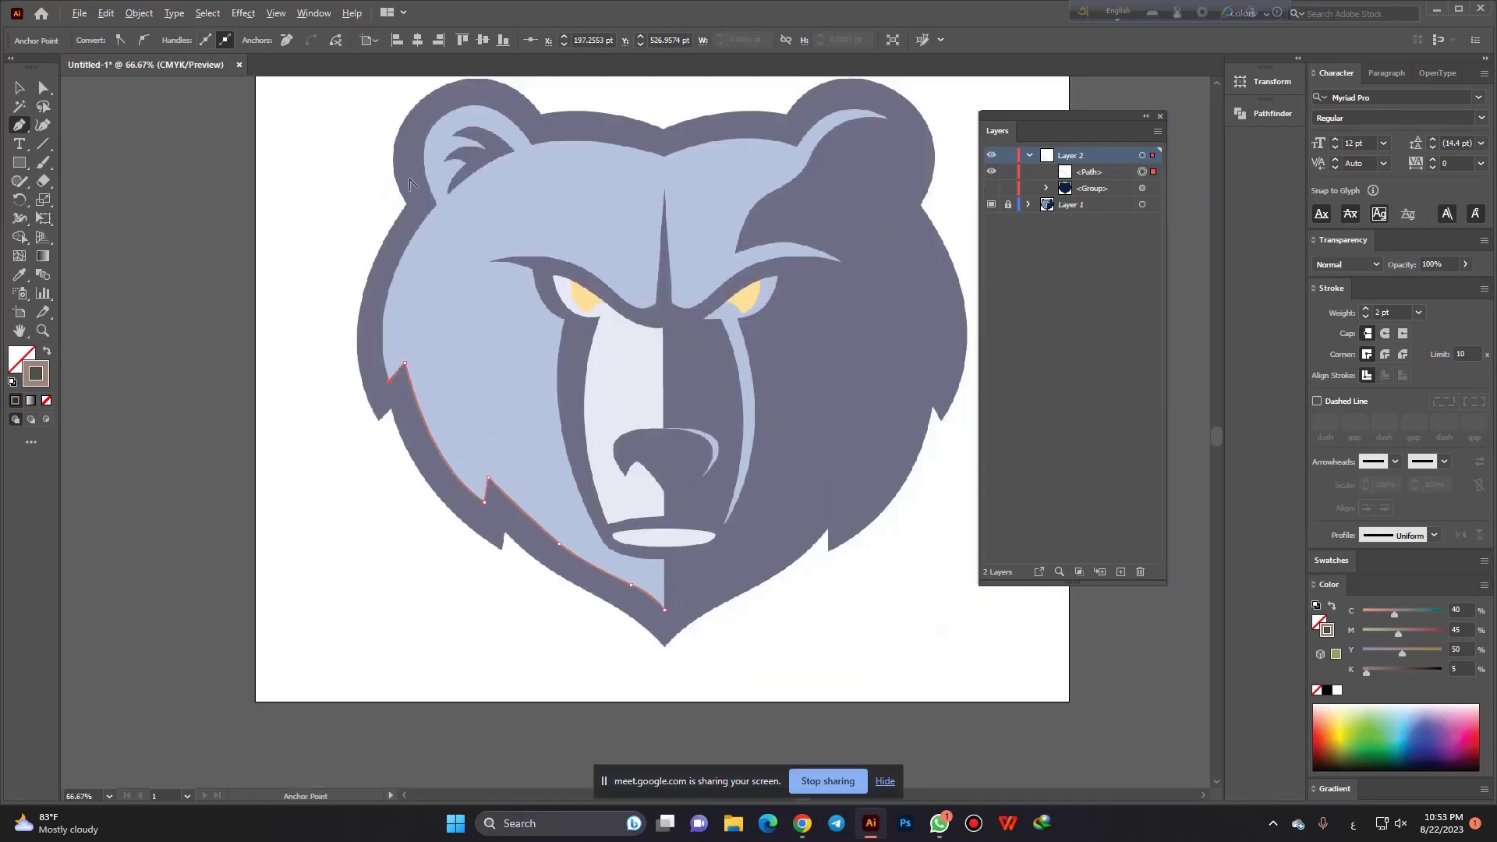
{"action": "scroll", "coordinate": [409, 183], "scroll_direction": "up", "scroll_amount": 1, "text": "alt"}
{"action": "scroll", "coordinate": [420, 405], "scroll_direction": "down", "scroll_amount": 1, "text": "alt"}
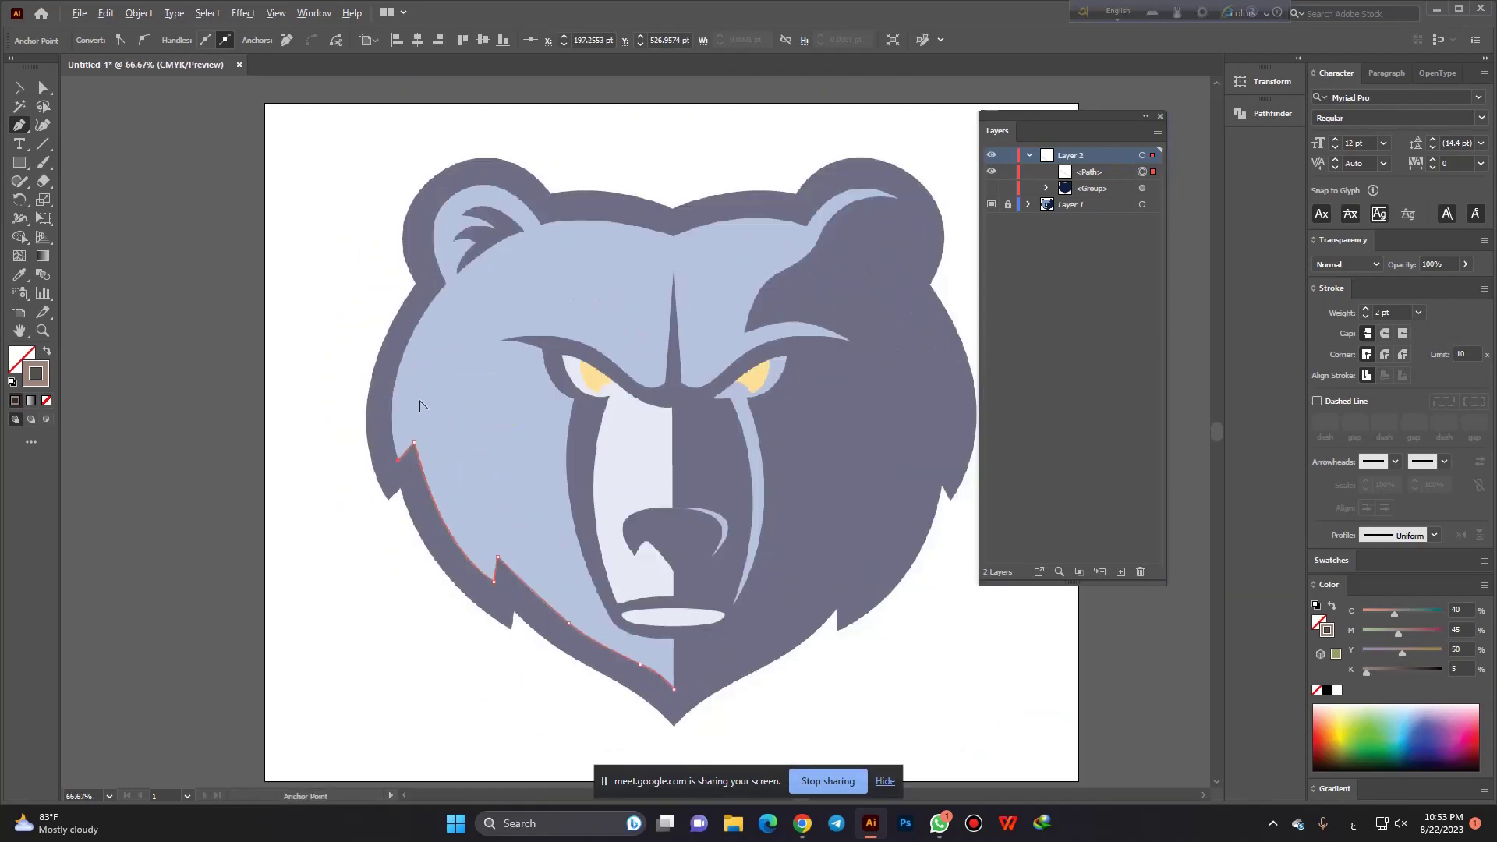
{"action": "scroll", "coordinate": [434, 285], "scroll_direction": "up", "scroll_amount": 1, "text": "alt"}
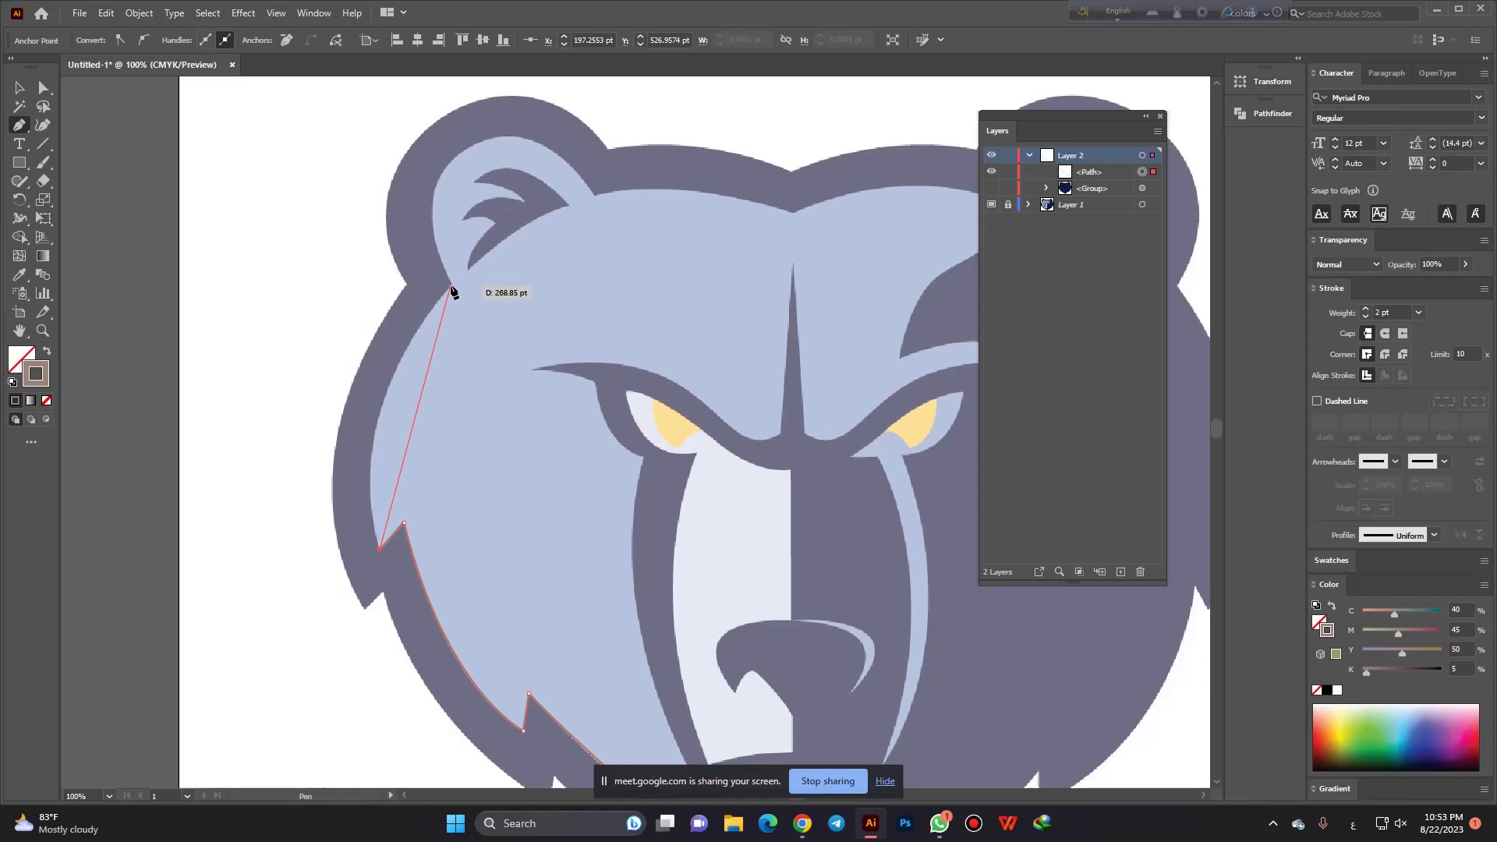
{"action": "left_click_drag", "start_coordinate": [451, 286], "coordinate": [571, 145]}
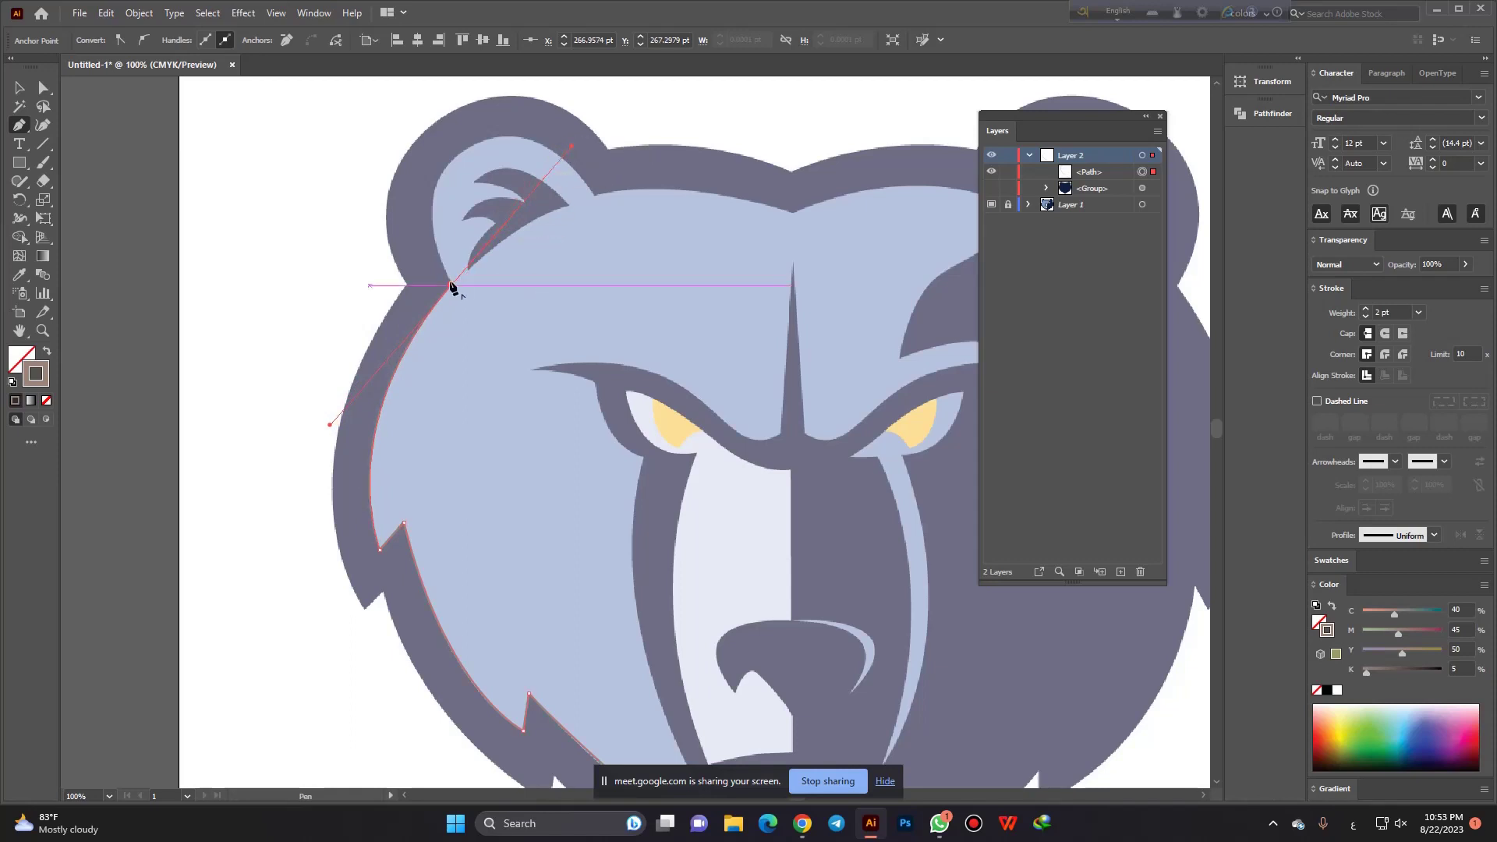
{"action": "key", "text": "ctrl+minus"}
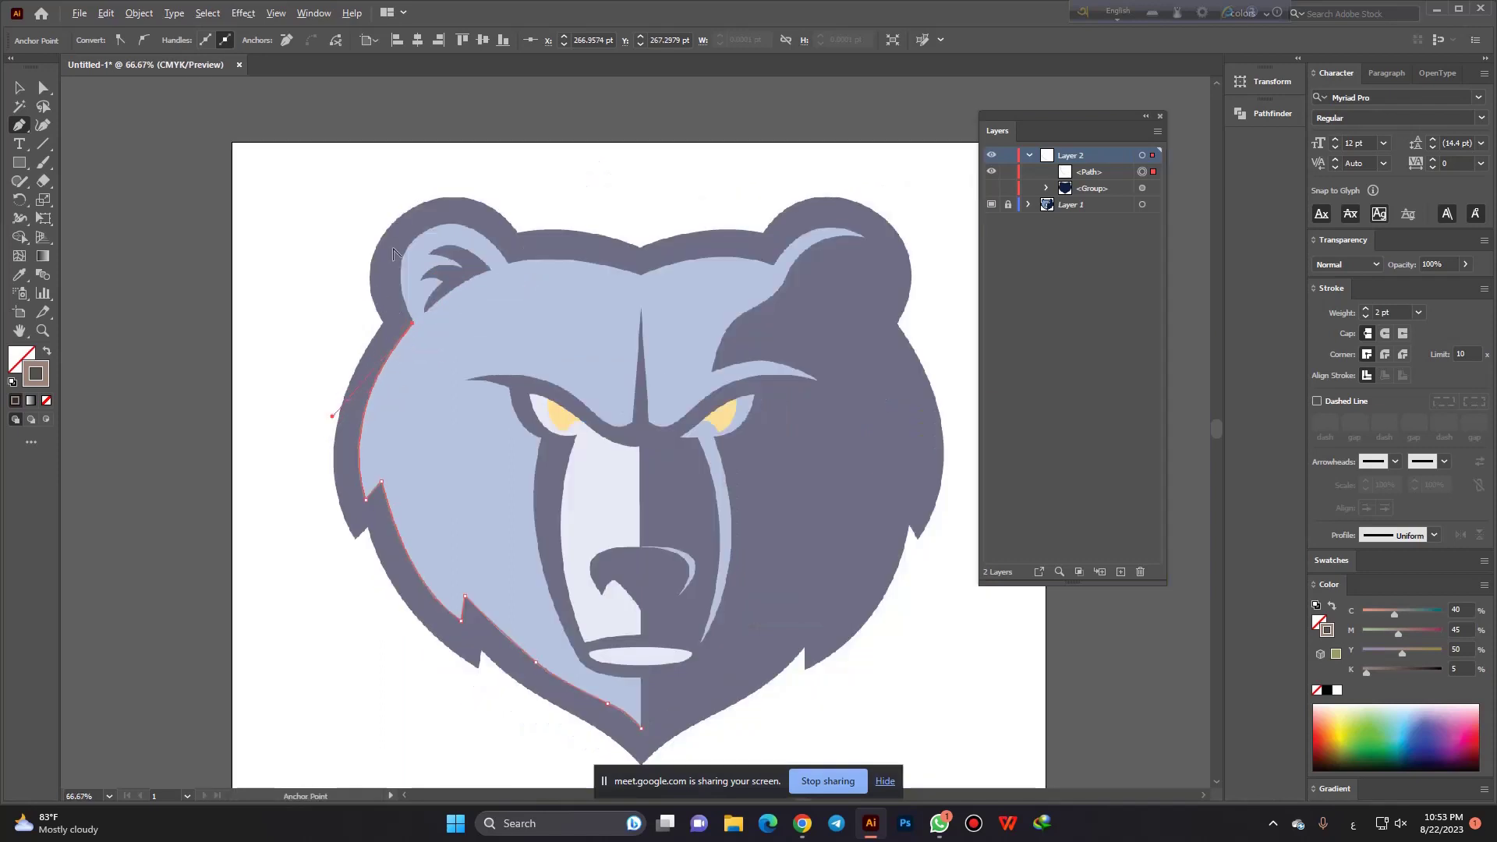
{"action": "key", "text": "ctrl+plus"}
{"action": "key", "text": "ctrl+plus"}
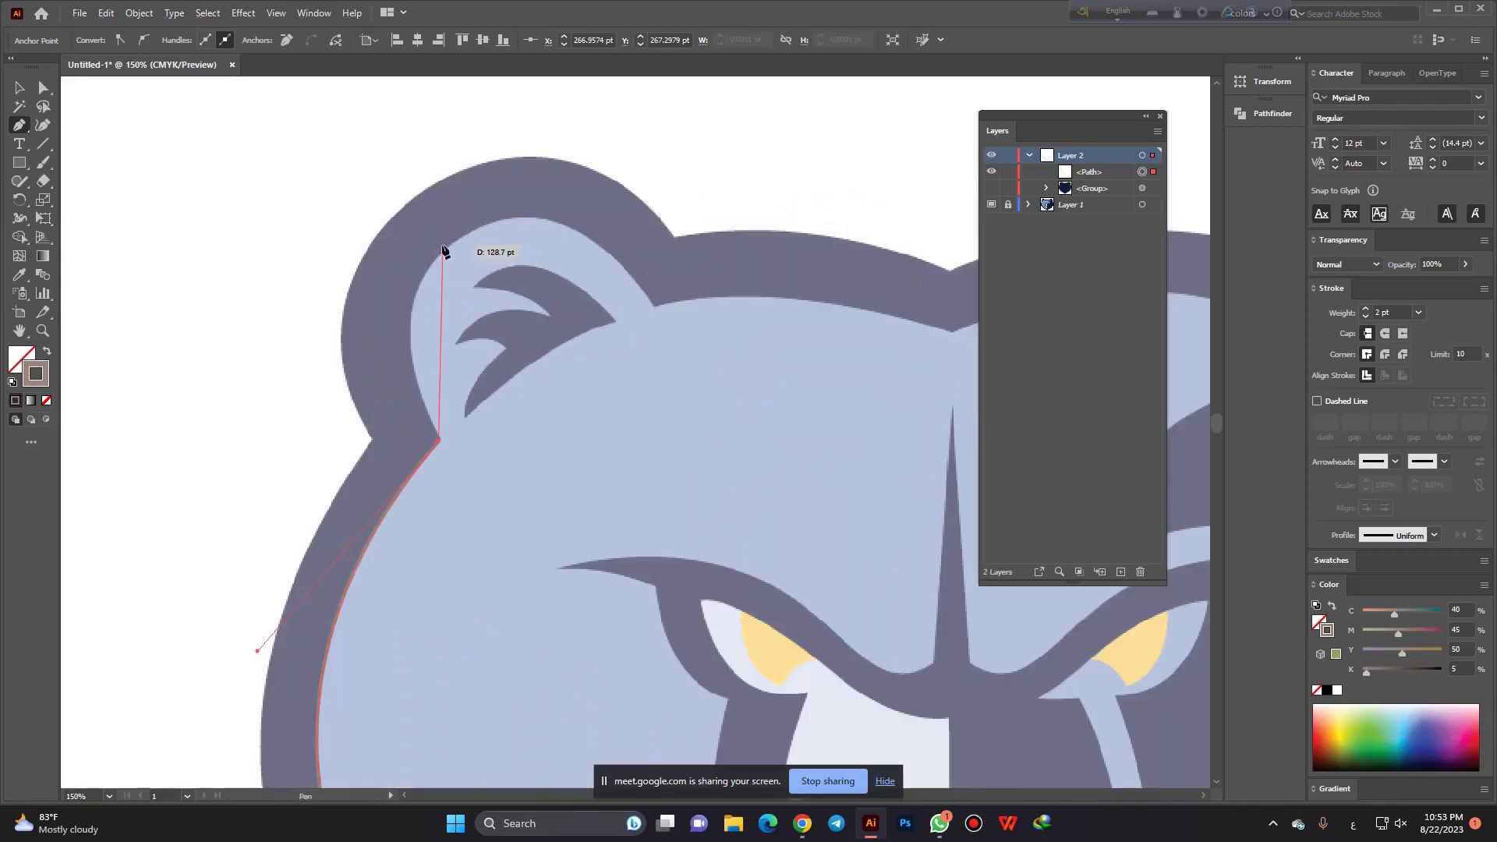
{"action": "left_click_drag", "start_coordinate": [447, 249], "coordinate": [512, 184]}
{"action": "key", "text": "ctrl+z"}
{"action": "left_click_drag", "start_coordinate": [439, 441], "coordinate": [380, 425]}
{"action": "key", "text": "ctrl+z"}
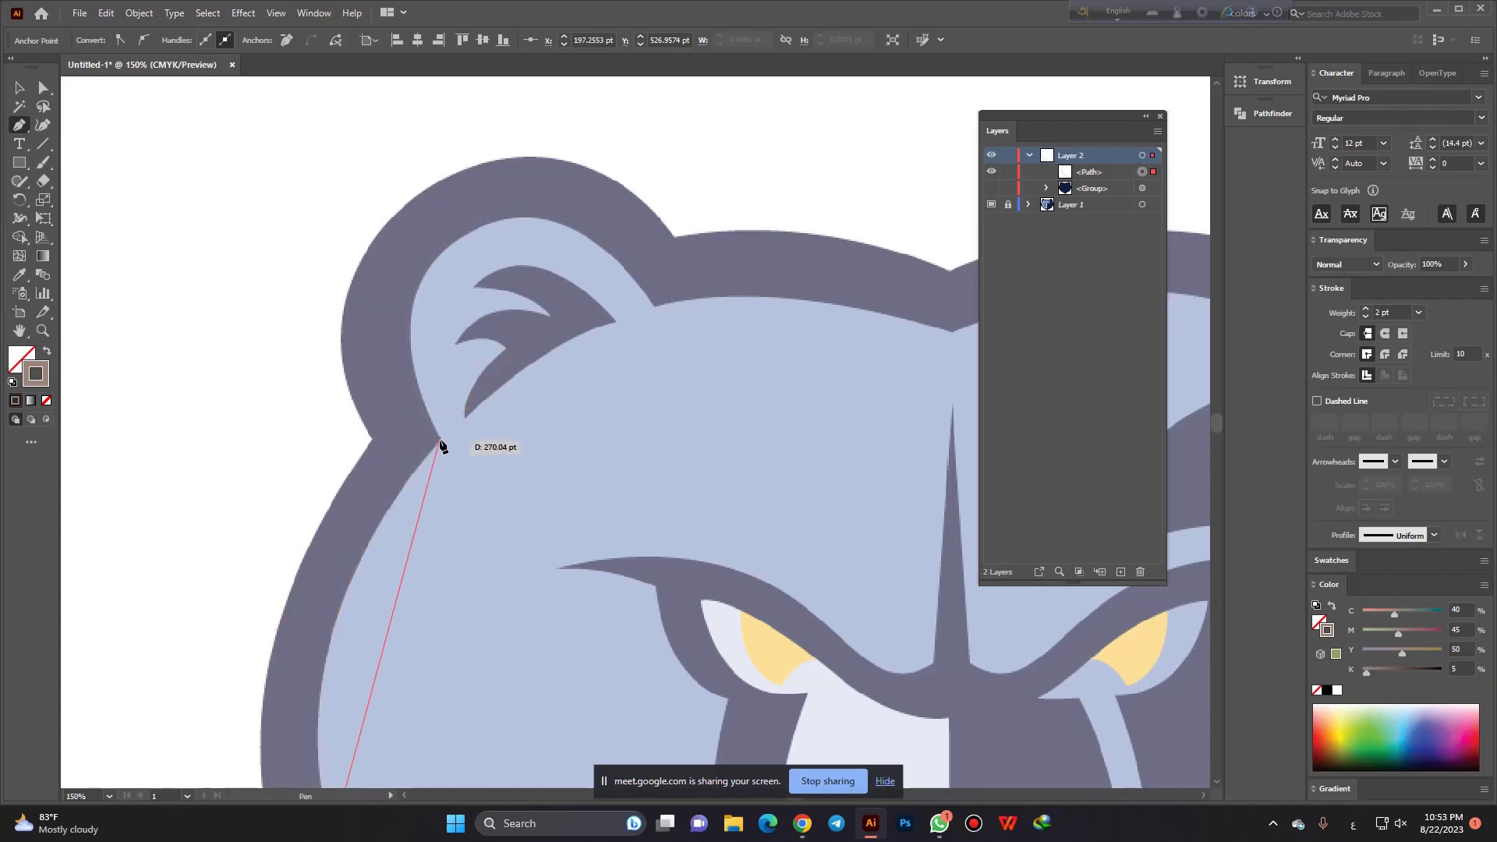
{"action": "left_click_drag", "start_coordinate": [438, 445], "coordinate": [516, 413]}
Refine the side curve's handle and add a curved anchor up the inner ear.
{"action": "scroll", "coordinate": [516, 323], "scroll_direction": "down", "scroll_amount": 1}
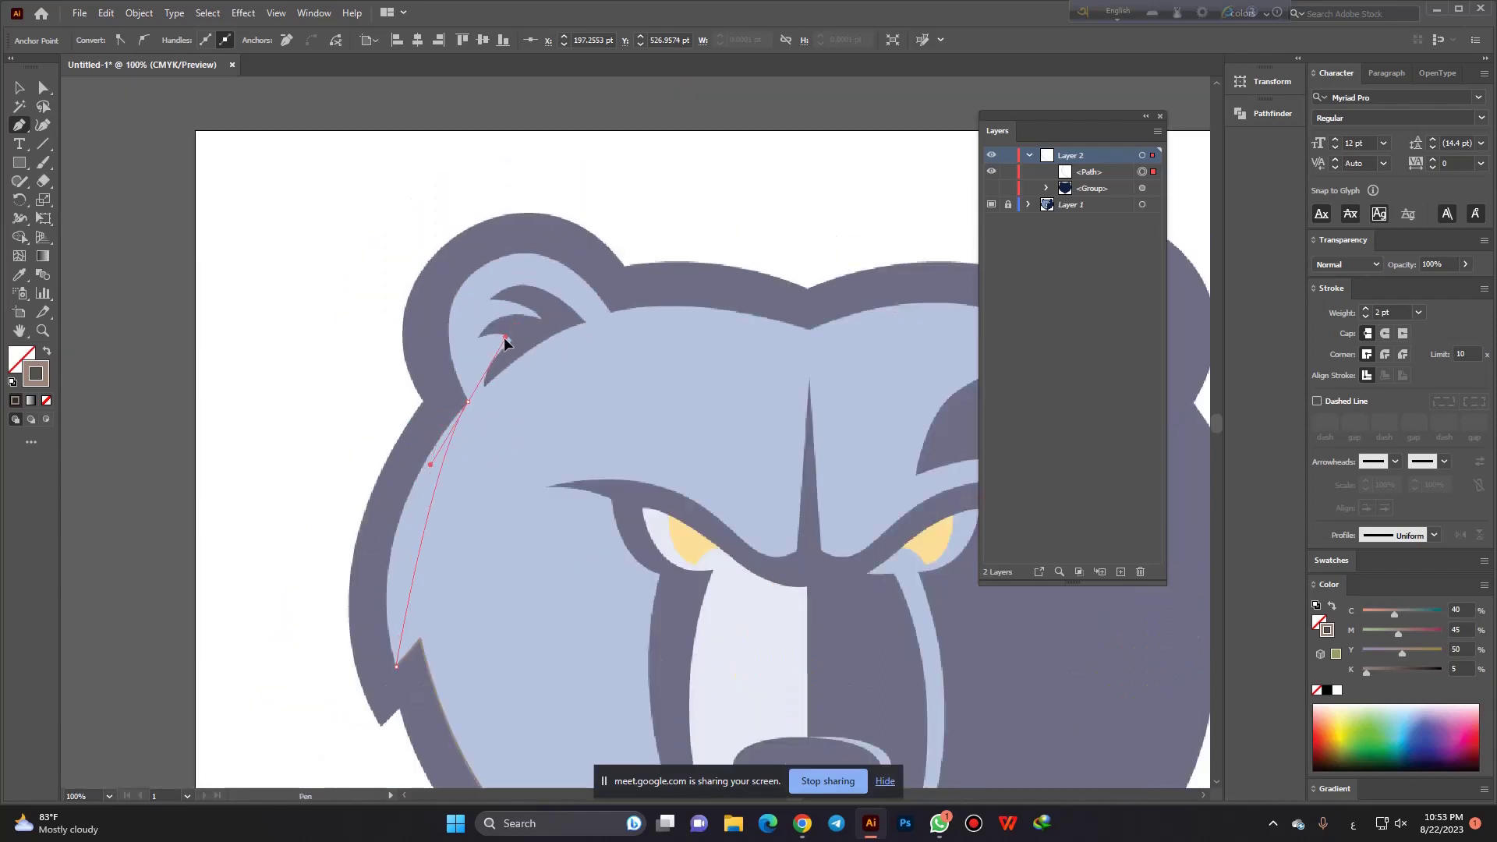
{"action": "mouse_move", "coordinate": [516, 323]}
{"action": "left_mouse_down"}
{"action": "mouse_move", "coordinate": [578, 294]}
{"action": "mouse_move", "coordinate": [584, 272]}
{"action": "left_mouse_up"}
{"action": "scroll", "coordinate": [488, 410], "scroll_direction": "up", "scroll_amount": 2}
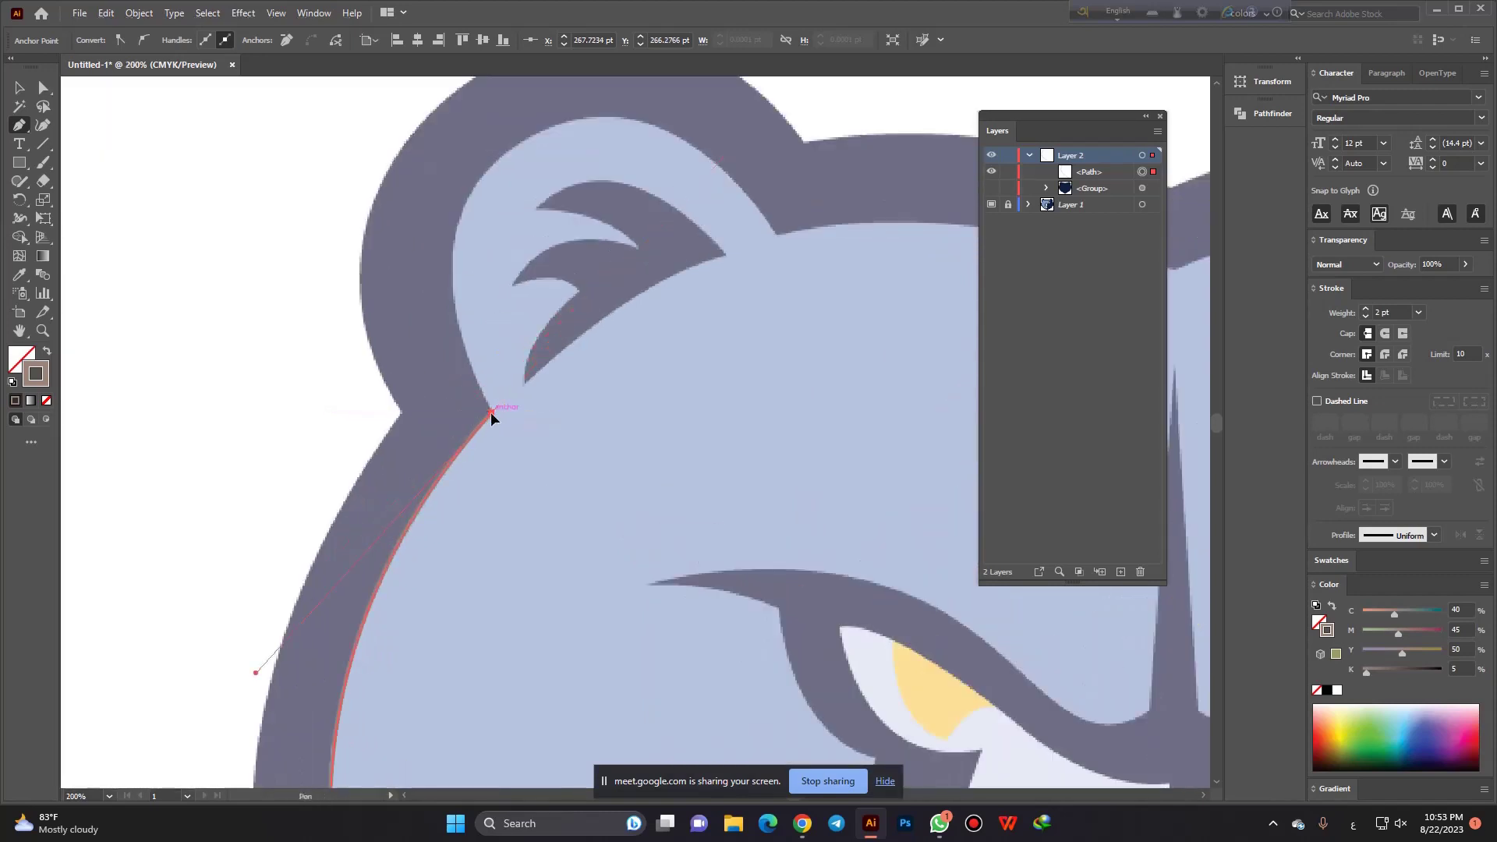
{"action": "scroll", "coordinate": [405, 457], "scroll_direction": "down", "scroll_amount": 2}
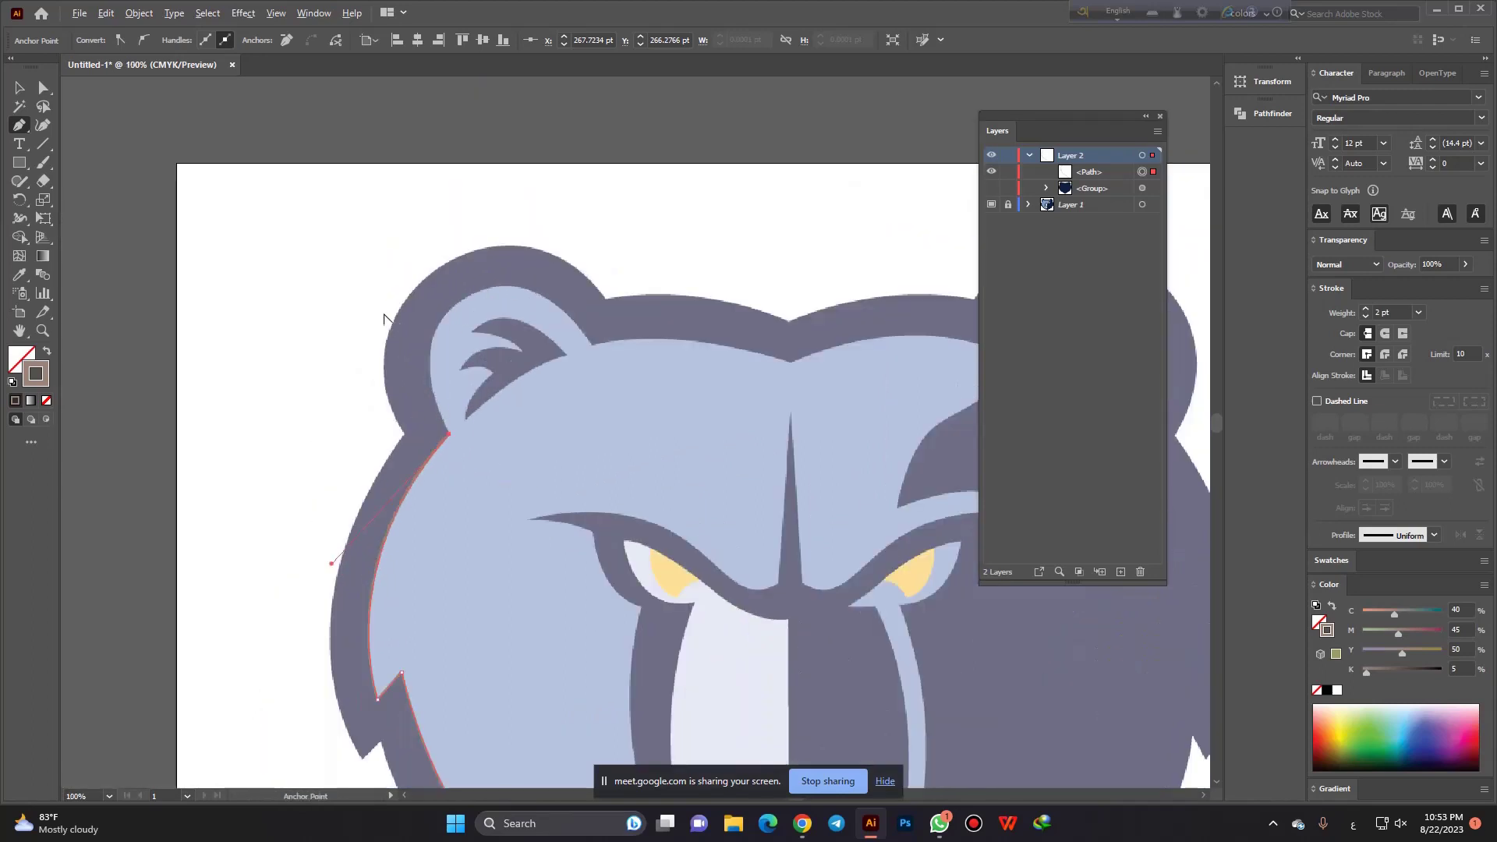
{"action": "scroll", "coordinate": [383, 320], "scroll_direction": "up", "scroll_amount": 2}
{"action": "left_click_drag", "start_coordinate": [519, 300], "coordinate": [620, 215]}
Trace around the inner left ear with curved anchors, cutting handles at its corners.
{"action": "left_click", "coordinate": [520, 301]}
{"action": "scroll", "coordinate": [398, 352], "scroll_direction": "down", "scroll_amount": 1}
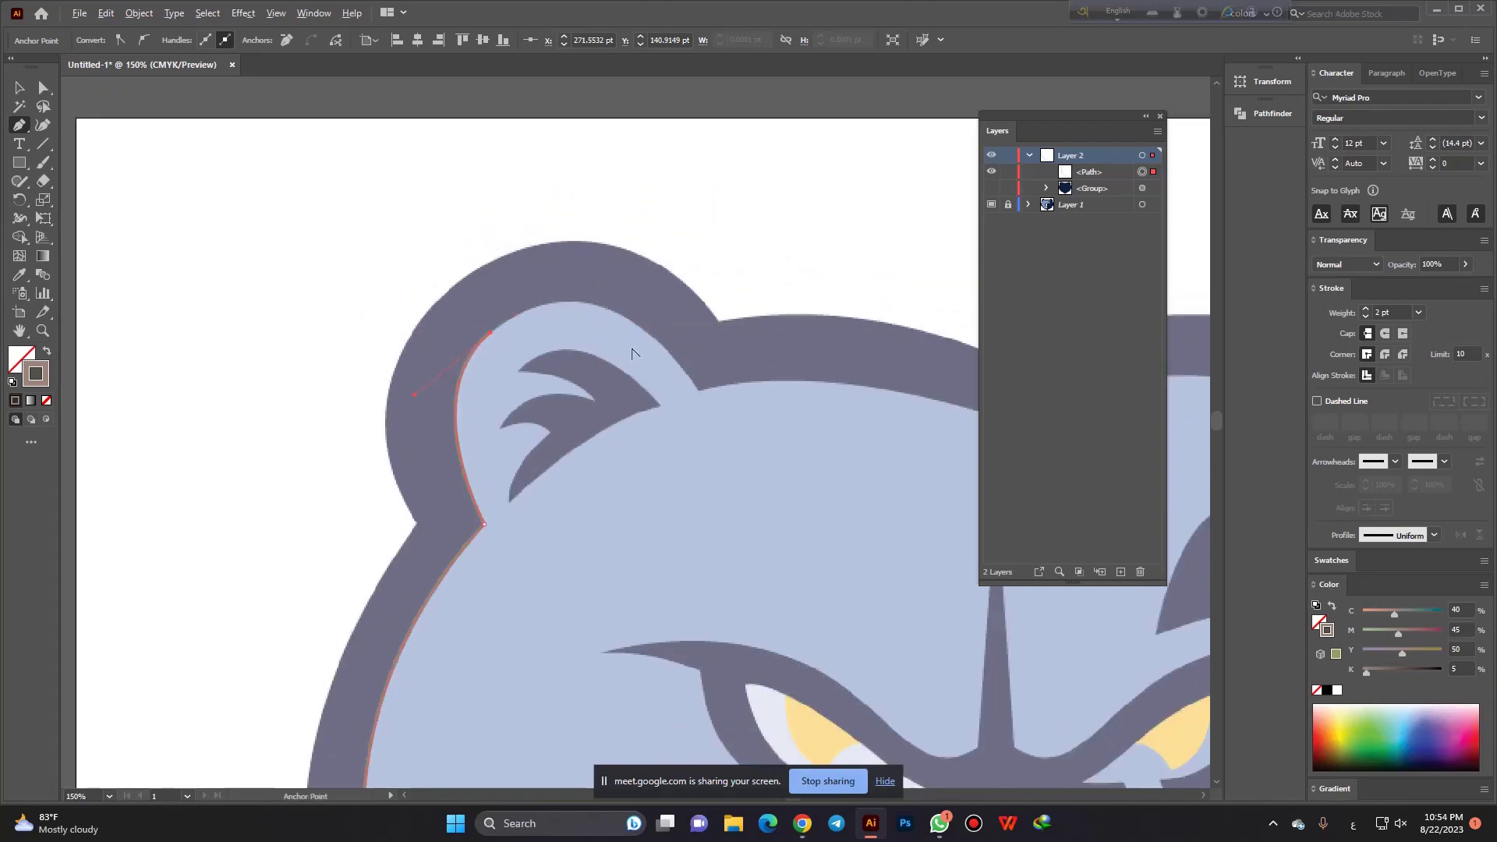
{"action": "scroll", "coordinate": [652, 343], "scroll_direction": "up", "scroll_amount": 1}
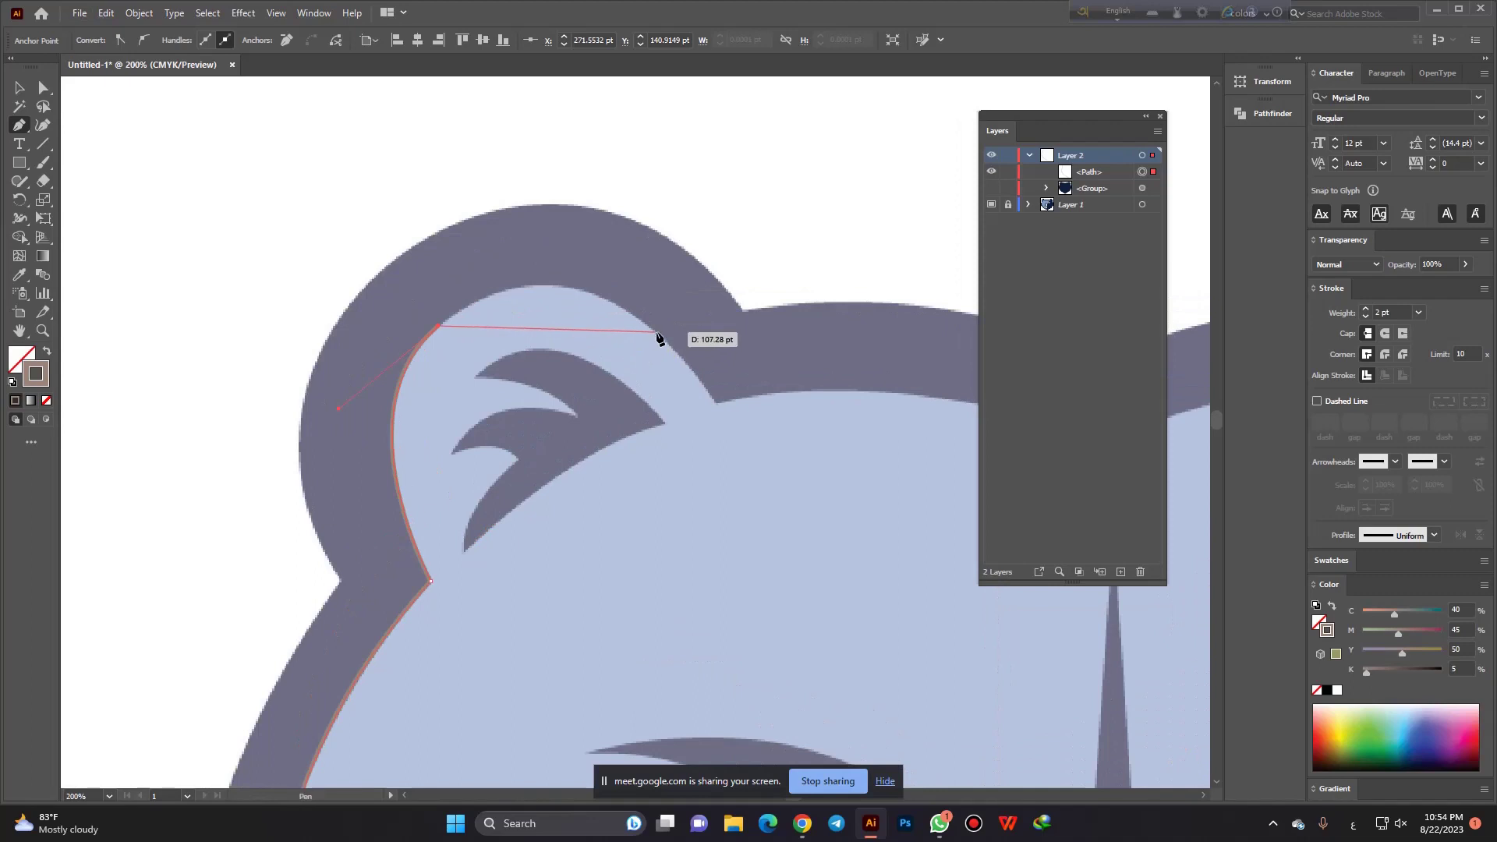
{"action": "left_click_drag", "start_coordinate": [657, 334], "coordinate": [764, 431]}
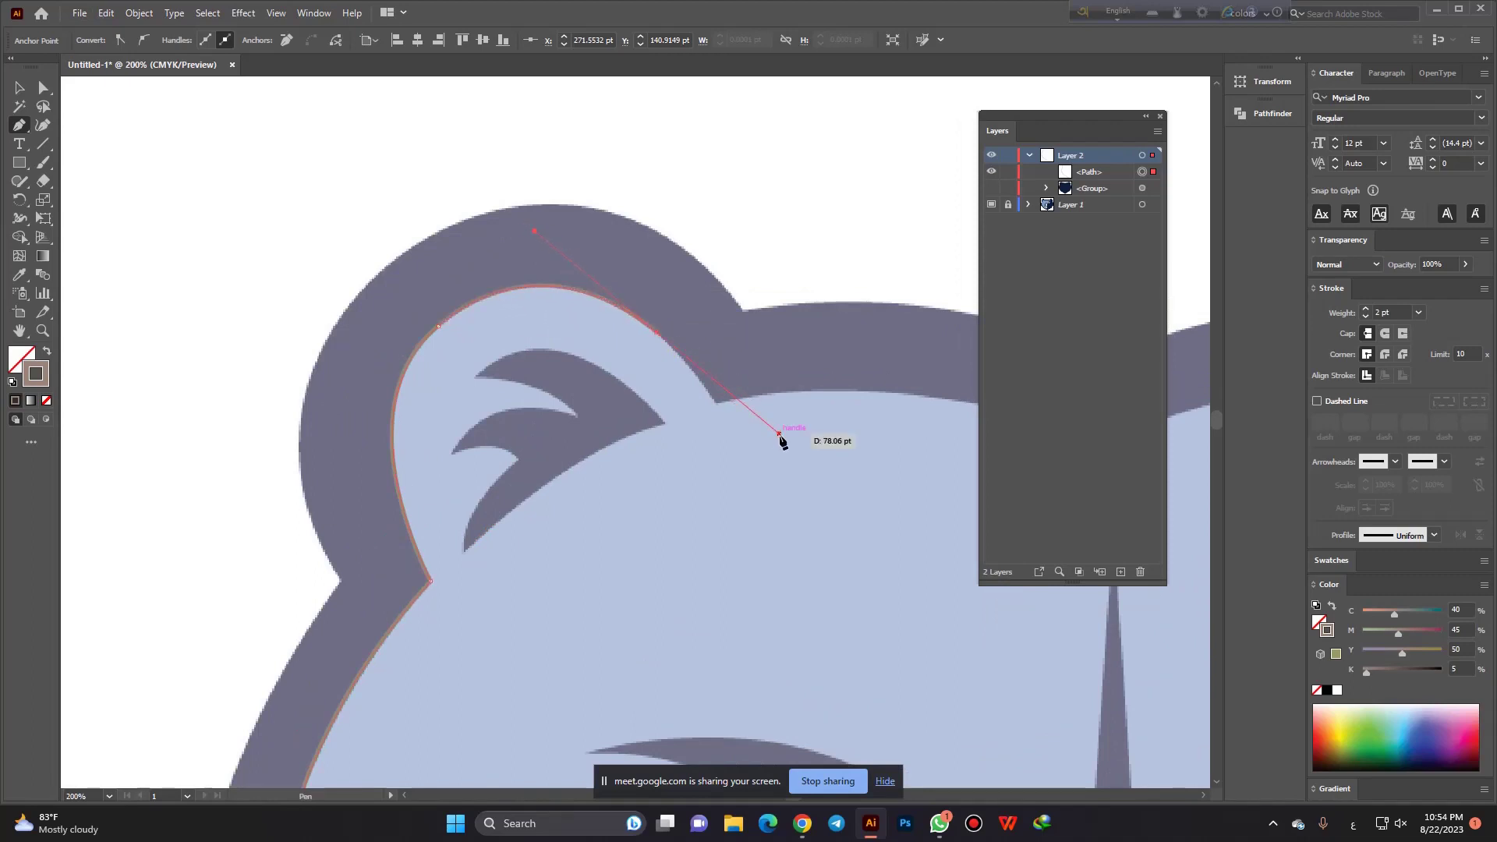
{"action": "scroll", "coordinate": [778, 434], "scroll_direction": "up", "scroll_amount": 2}
{"action": "left_click_drag", "start_coordinate": [599, 267], "coordinate": [609, 265]}
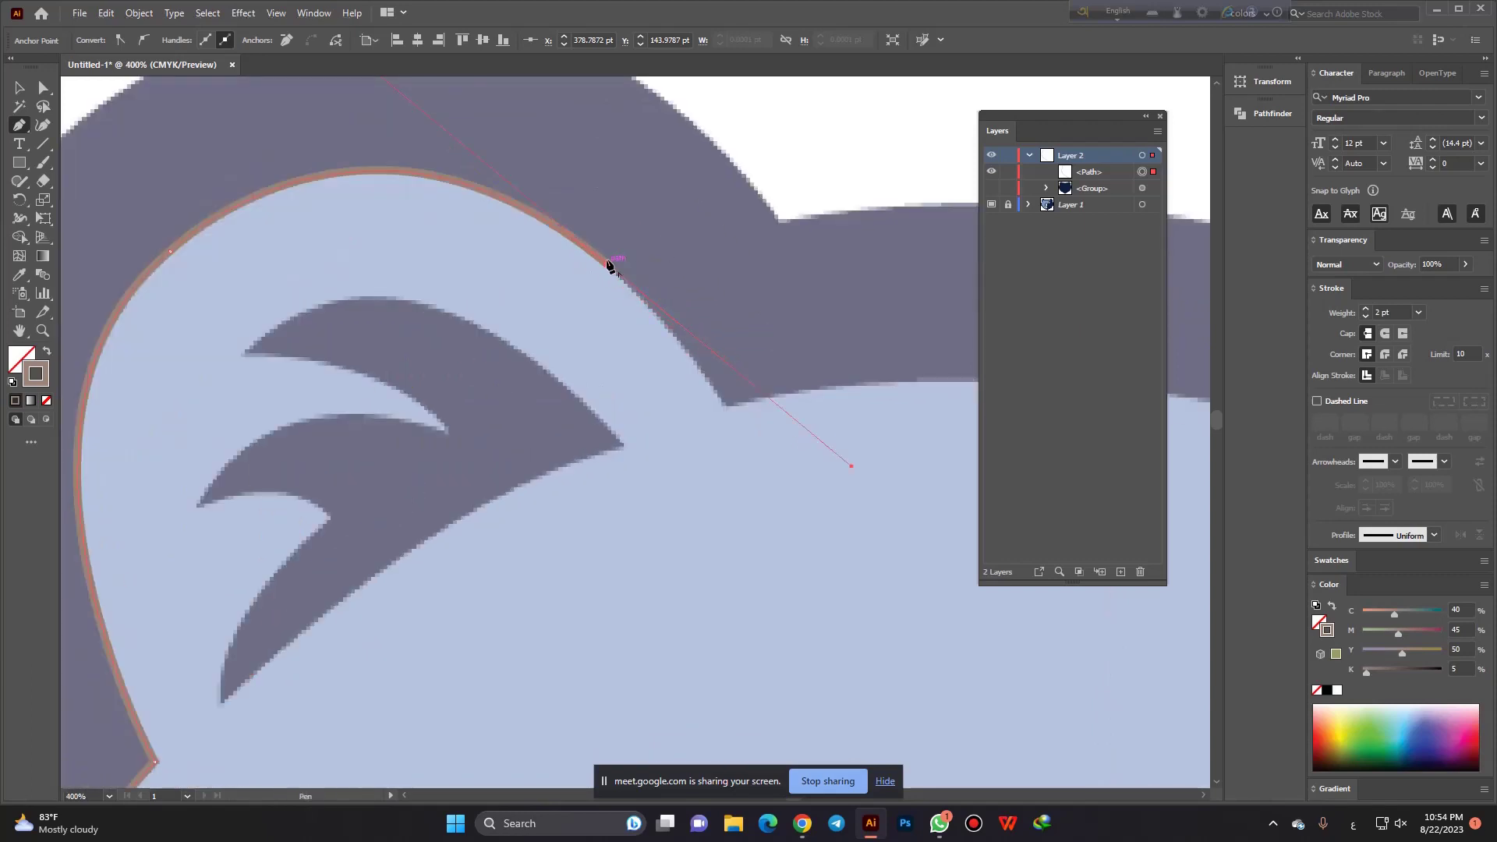
{"action": "left_click", "coordinate": [607, 265]}
{"action": "left_click_drag", "start_coordinate": [724, 406], "coordinate": [732, 434]}
{"action": "left_click", "coordinate": [724, 405]}
Curve the path across the top of the head to its centre dip, removing a stray anchor.
{"action": "scroll", "coordinate": [471, 353], "scroll_direction": "down", "scroll_amount": 1}
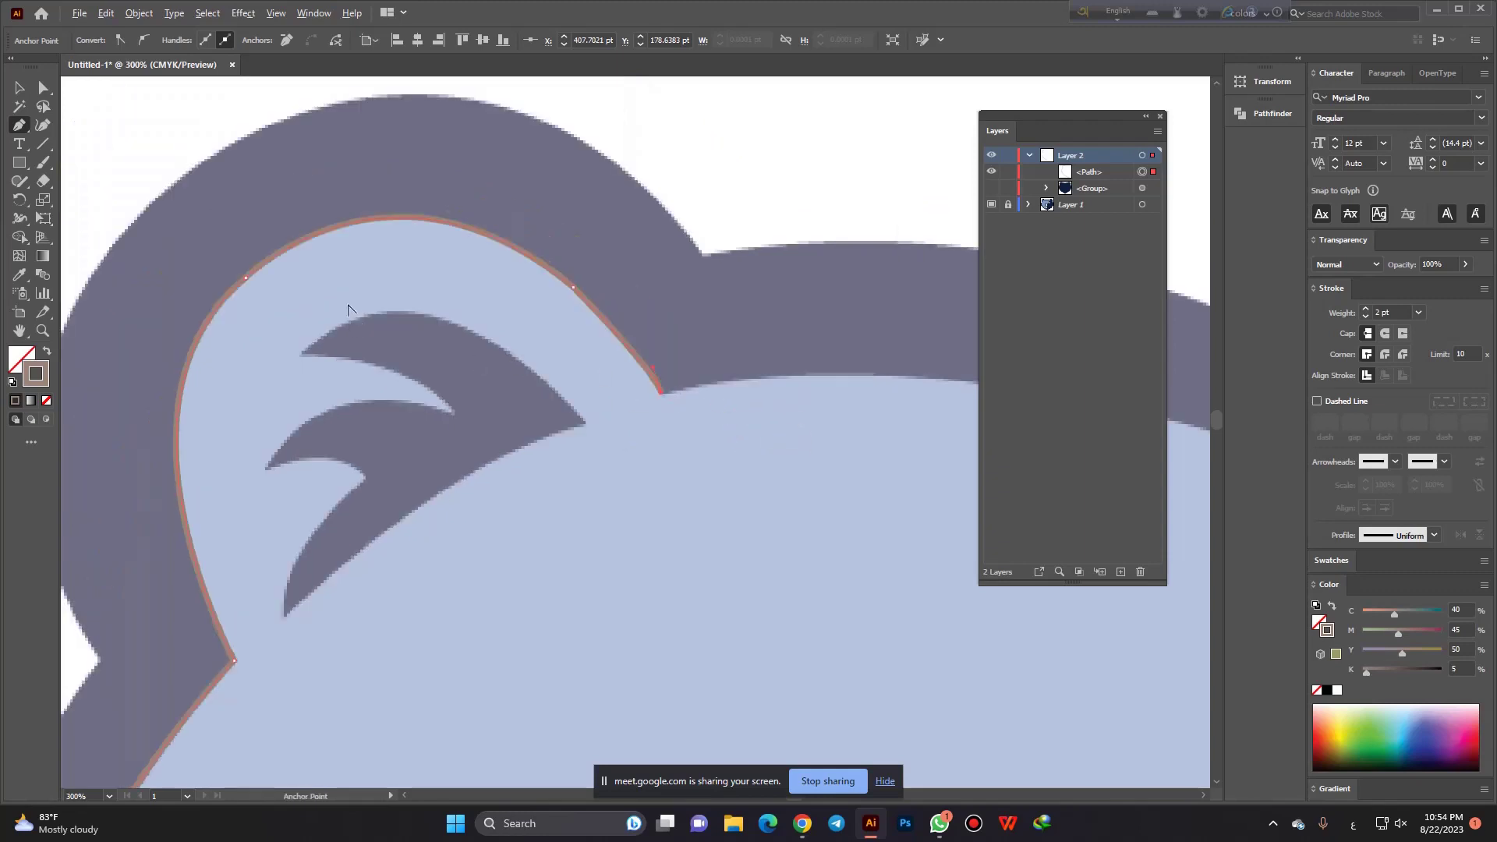
{"action": "scroll", "coordinate": [328, 281], "scroll_direction": "down", "scroll_amount": 1}
{"action": "scroll", "coordinate": [417, 335], "scroll_direction": "down", "scroll_amount": 2}
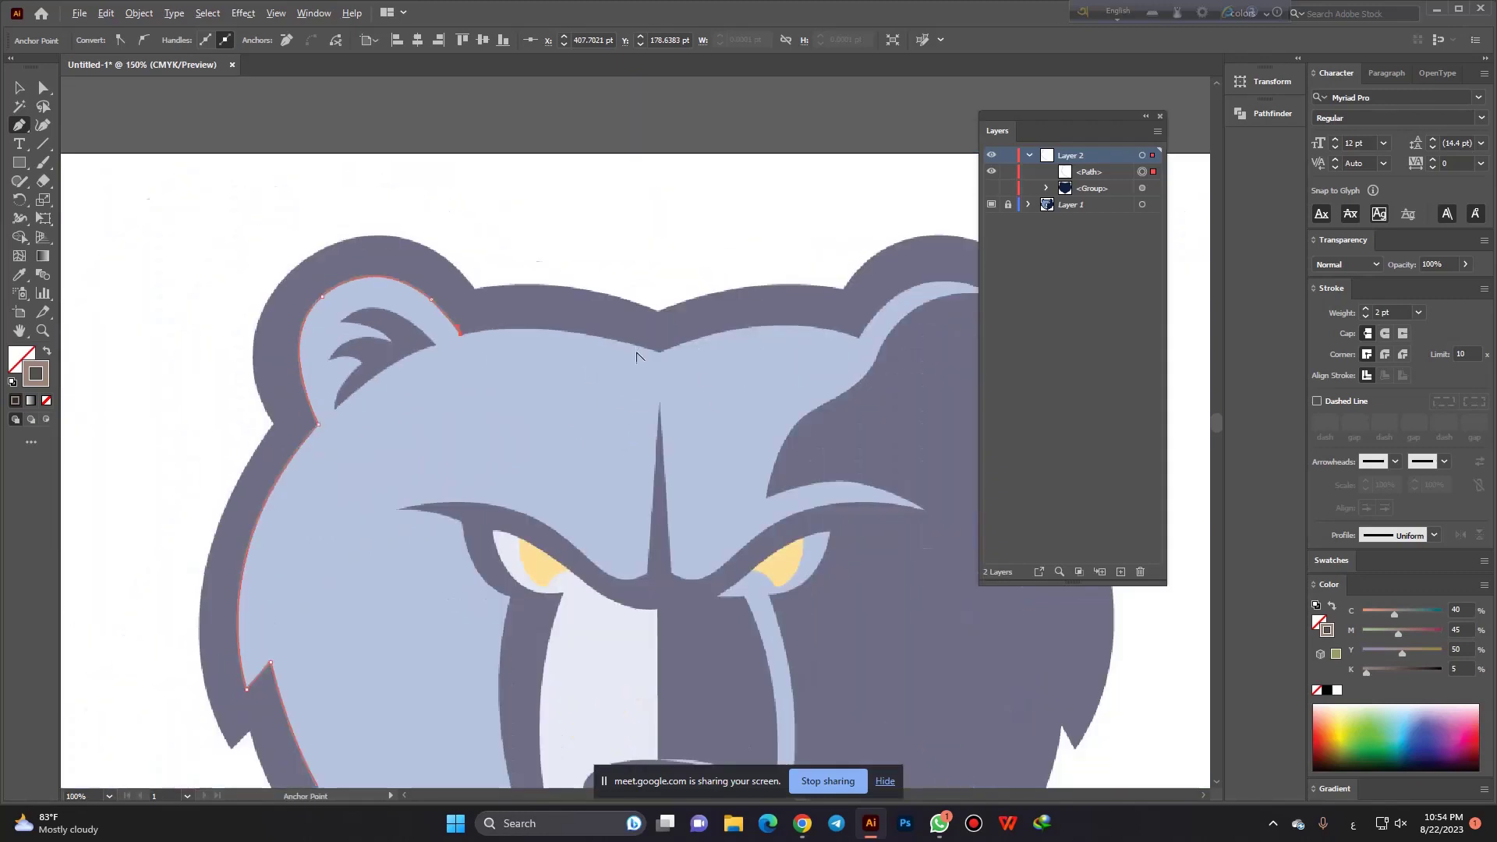
{"action": "scroll", "coordinate": [636, 356], "scroll_direction": "up", "scroll_amount": 1}
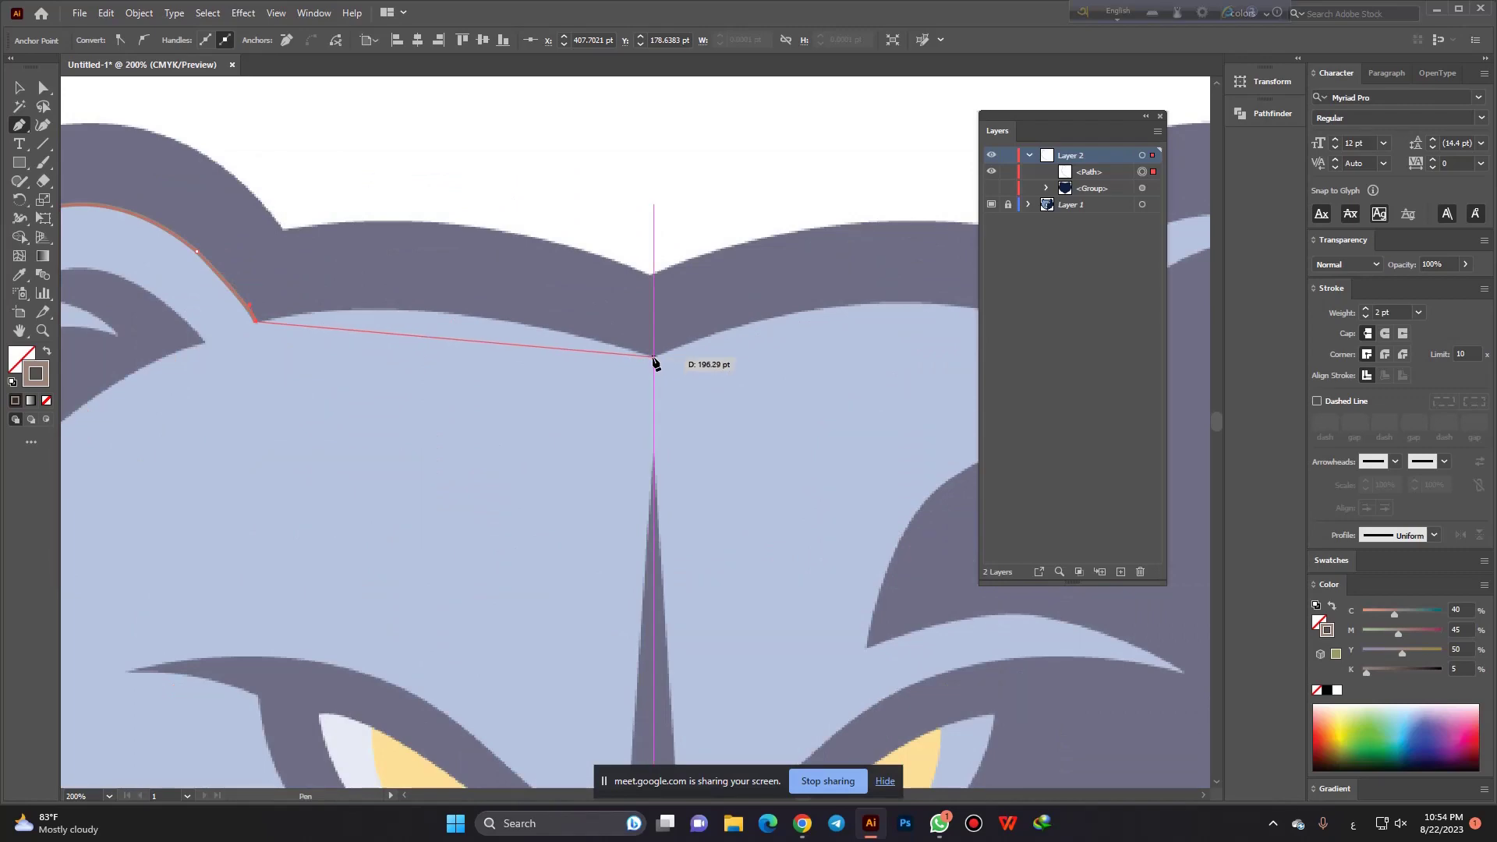
{"action": "left_click_drag", "start_coordinate": [654, 358], "coordinate": [884, 437]}
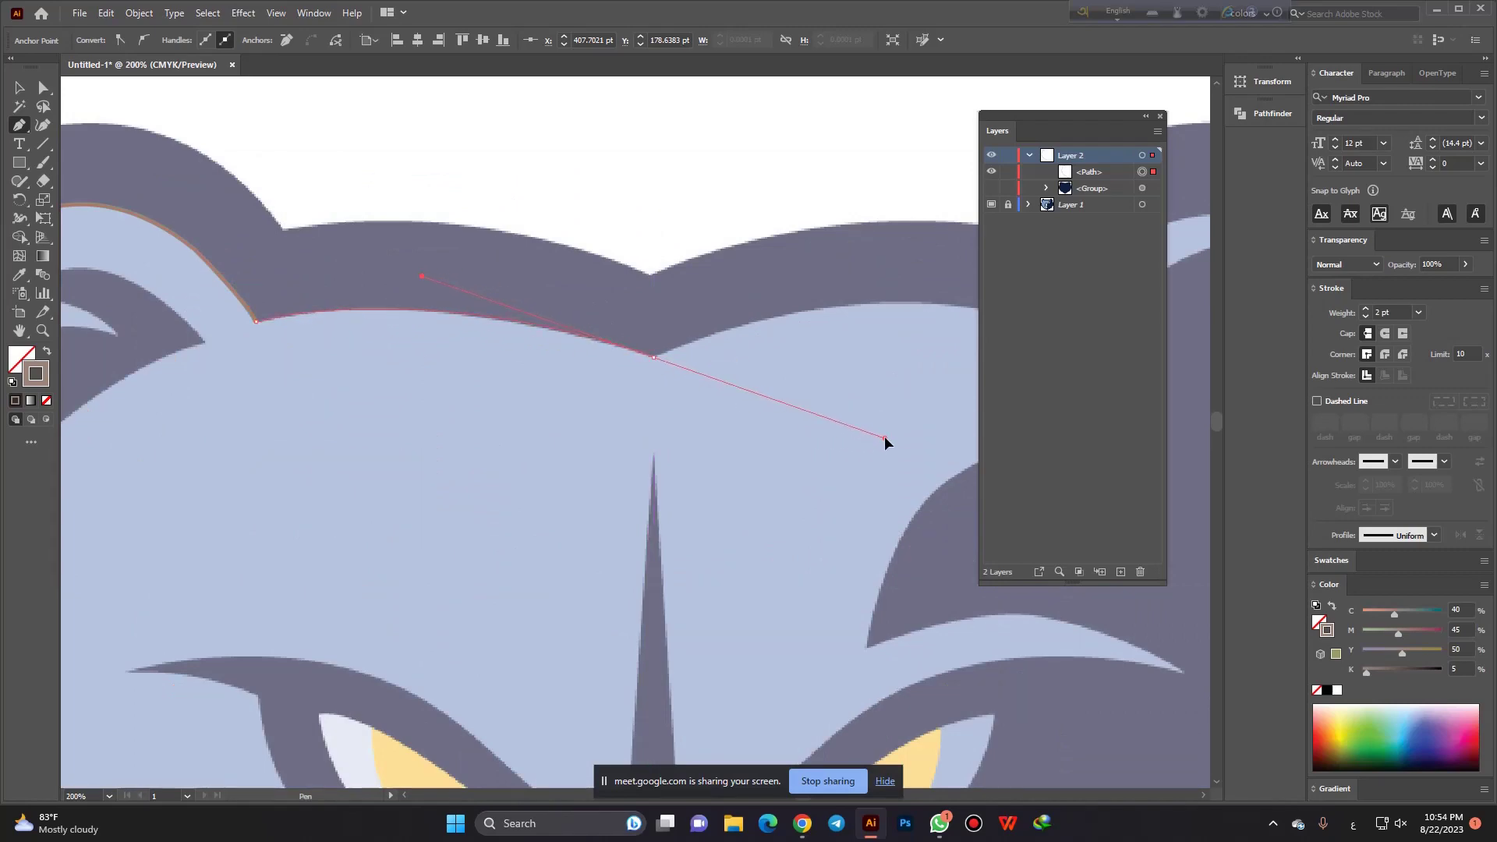
{"action": "left_click", "coordinate": [654, 358]}
{"action": "scroll", "coordinate": [374, 351], "scroll_direction": "down", "scroll_amount": 1}
{"action": "scroll", "coordinate": [375, 347], "scroll_direction": "down", "scroll_amount": 1}
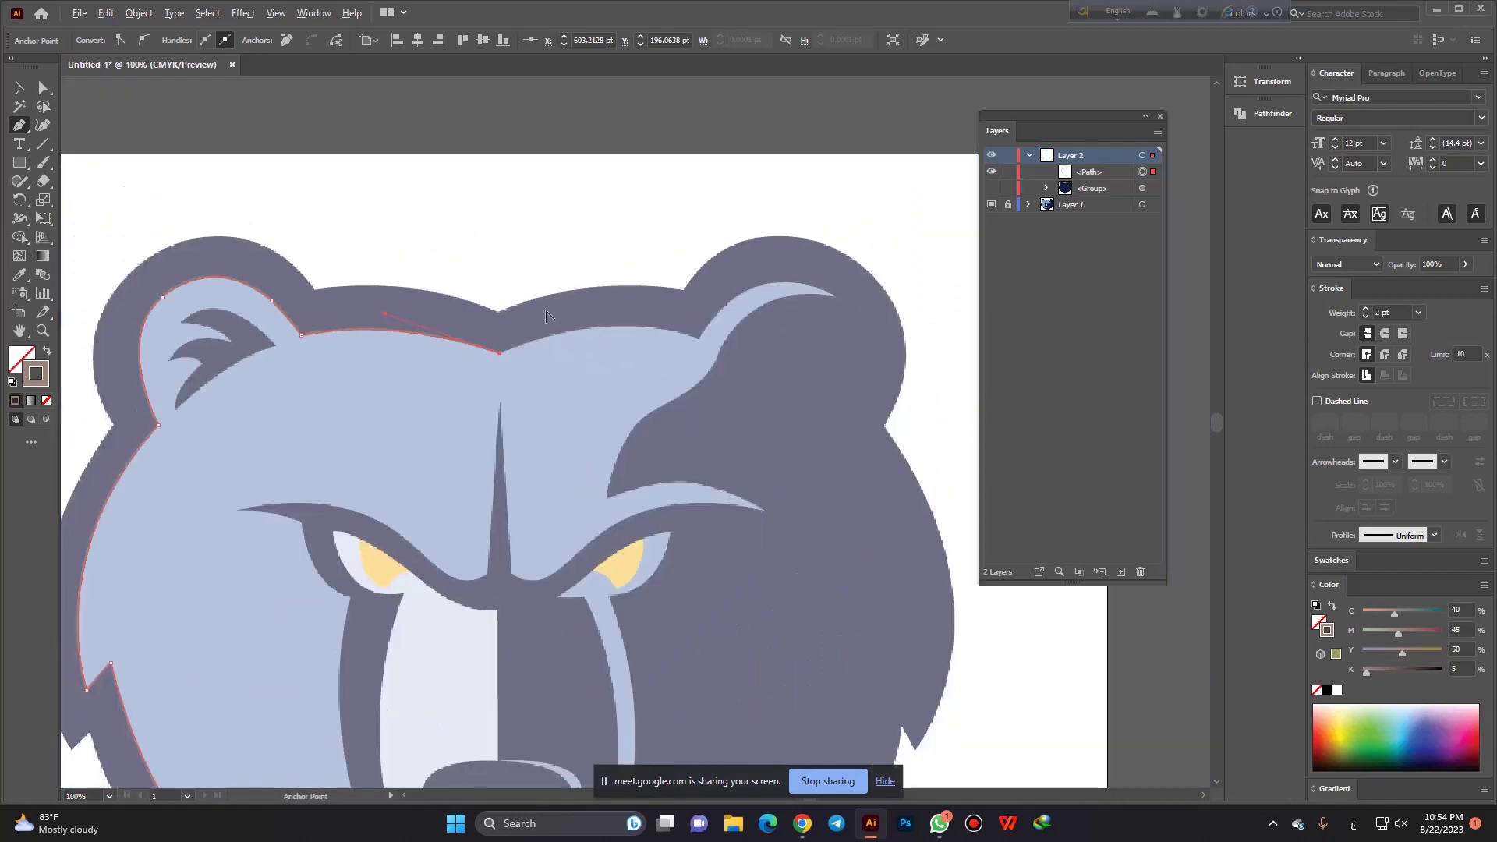
{"action": "scroll", "coordinate": [483, 351], "scroll_direction": "down", "scroll_amount": 1}
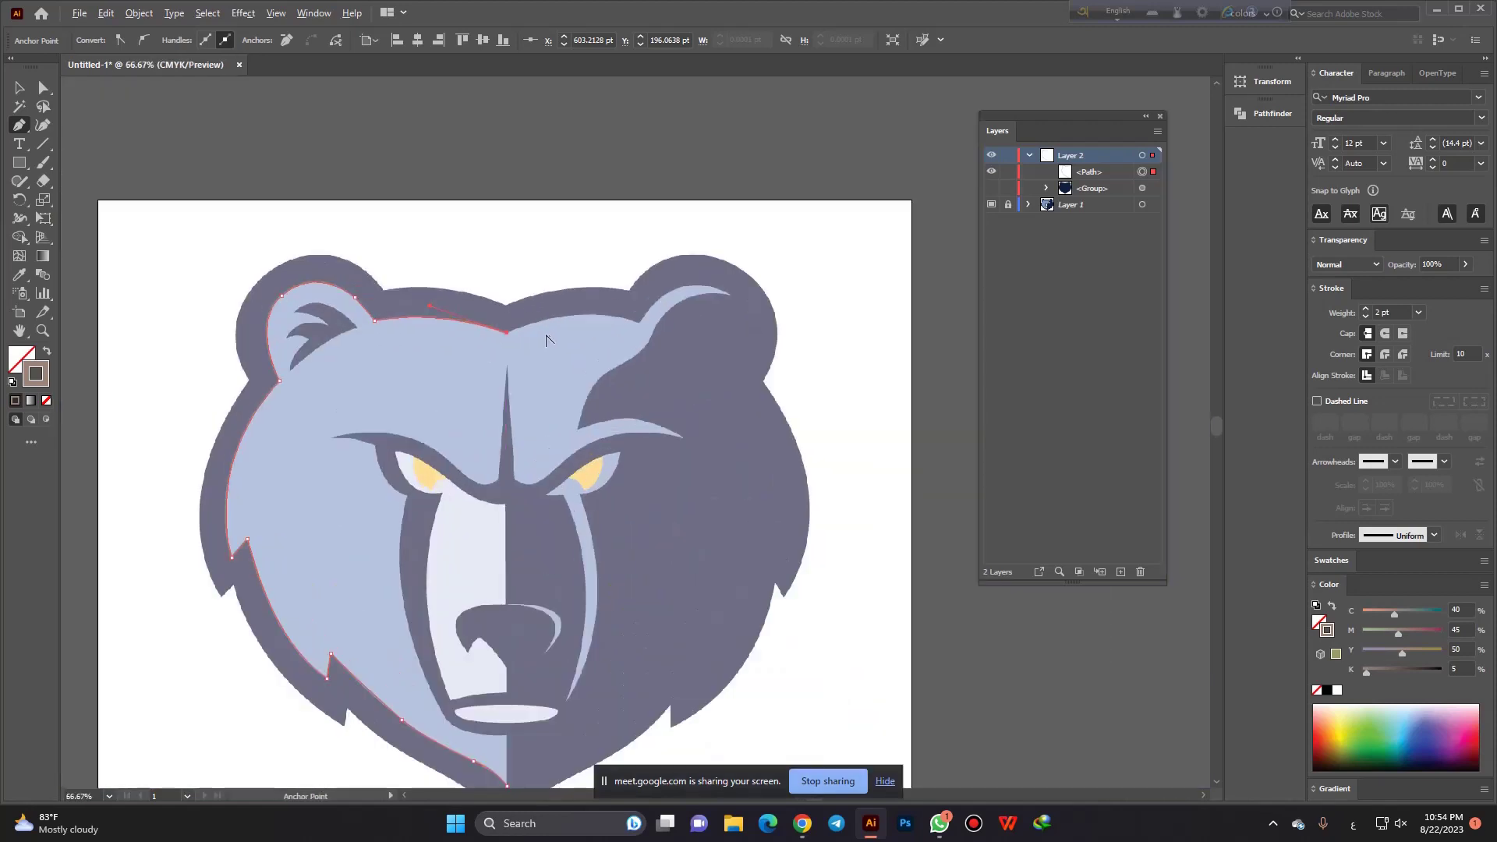
{"action": "scroll", "coordinate": [618, 312], "scroll_direction": "up", "scroll_amount": 1}
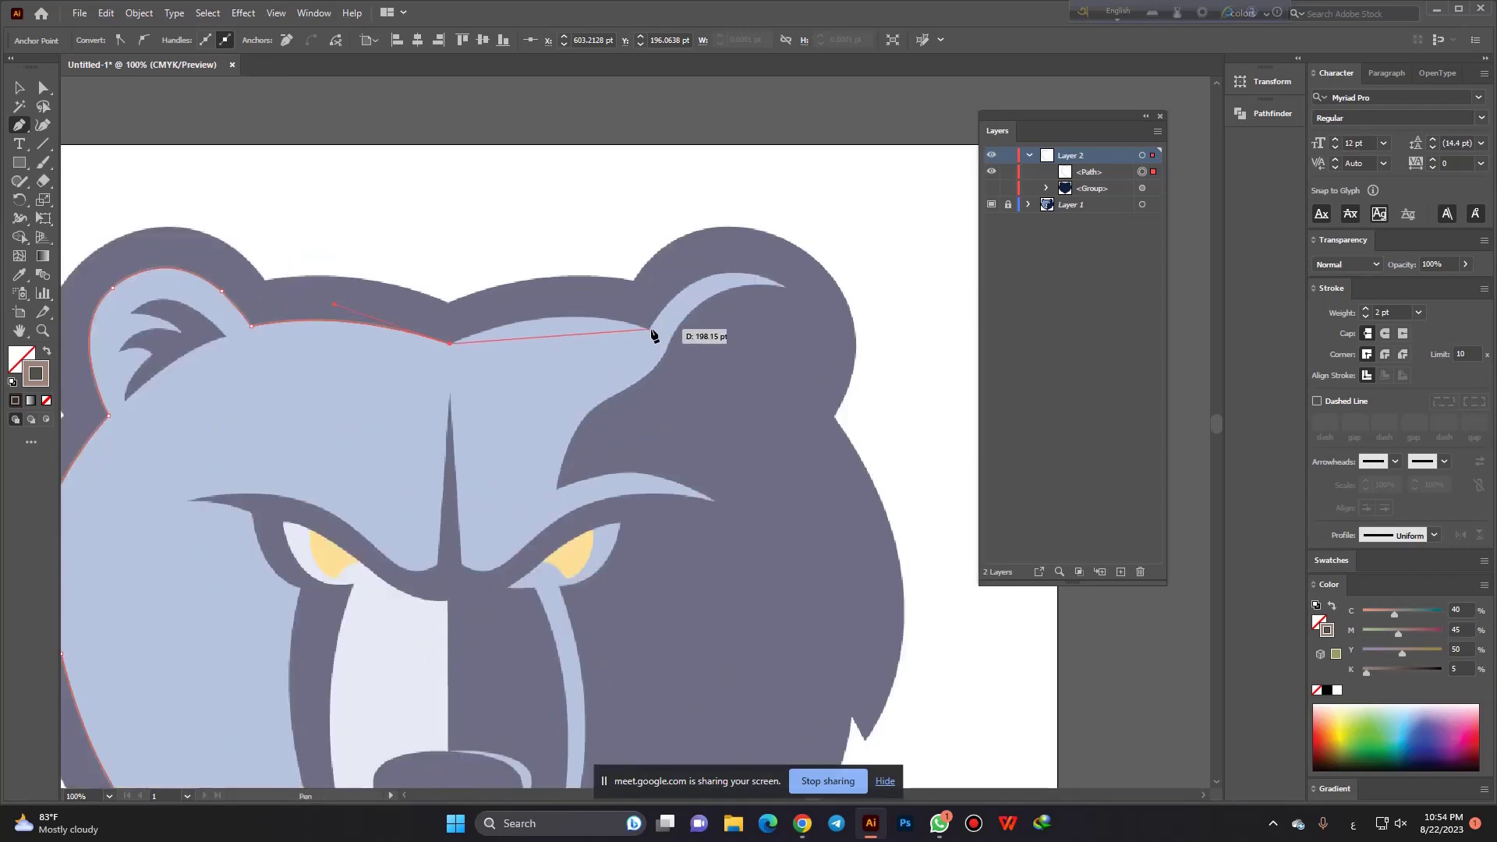
{"action": "left_click_drag", "start_coordinate": [652, 330], "coordinate": [772, 363]}
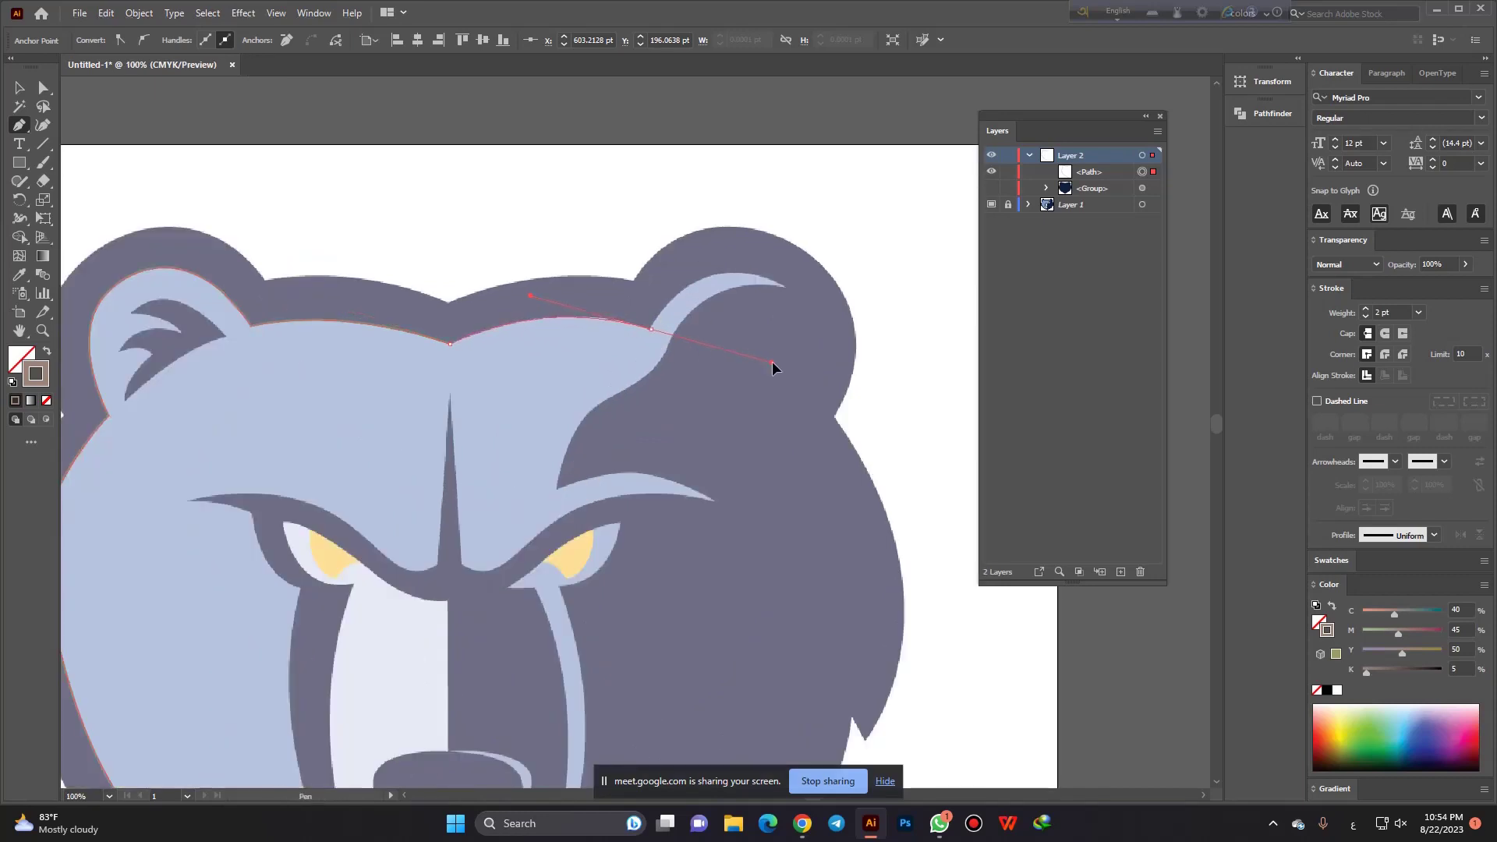
{"action": "key", "text": "ctrl+z"}
{"action": "scroll", "coordinate": [636, 326], "scroll_direction": "down", "scroll_amount": 2}
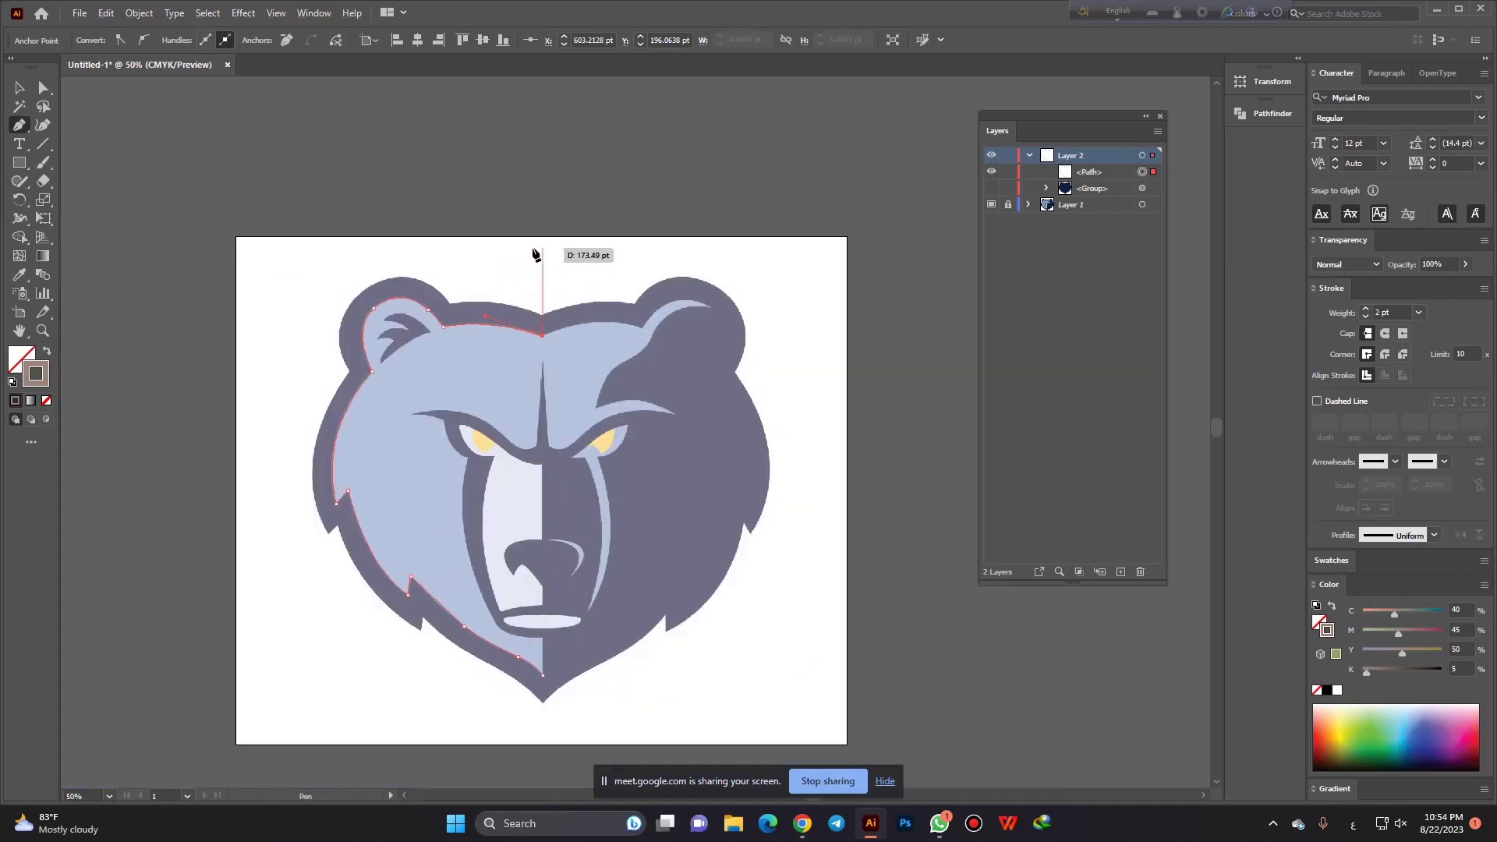
Close the path with anchors down the left side, along the bottom to the chin and back to the start.
{"action": "left_click", "coordinate": [283, 267]}
{"action": "left_click", "coordinate": [249, 517]}
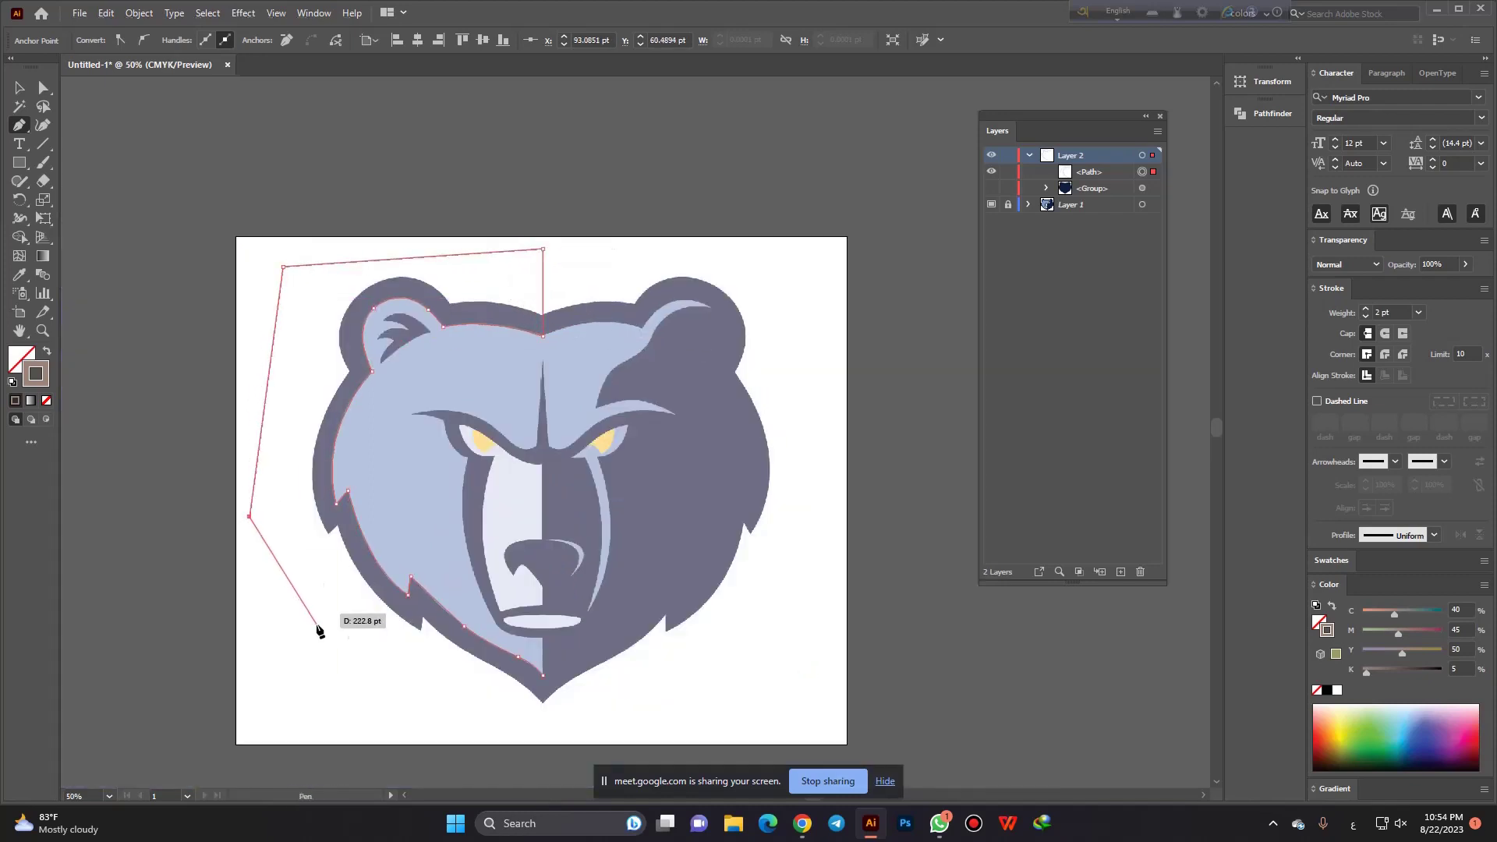
{"action": "left_click", "coordinate": [321, 628]}
{"action": "left_click", "coordinate": [443, 695]}
{"action": "left_click", "coordinate": [541, 722]}
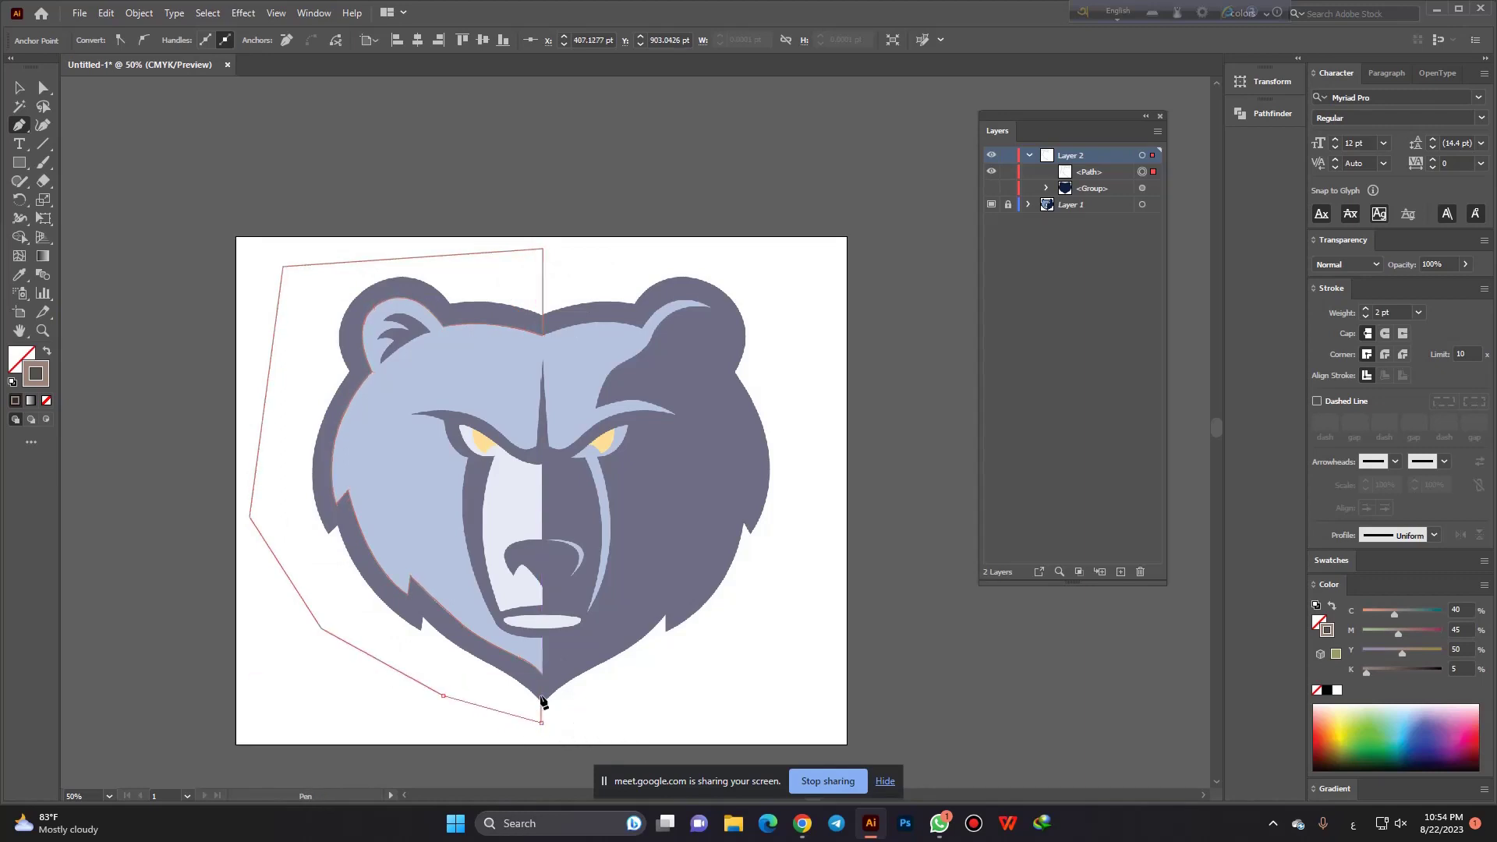
{"action": "left_click", "coordinate": [542, 676]}
Reselect the closed outline and make the navy bear head silhouette visible.
{"action": "left_click", "coordinate": [20, 84]}
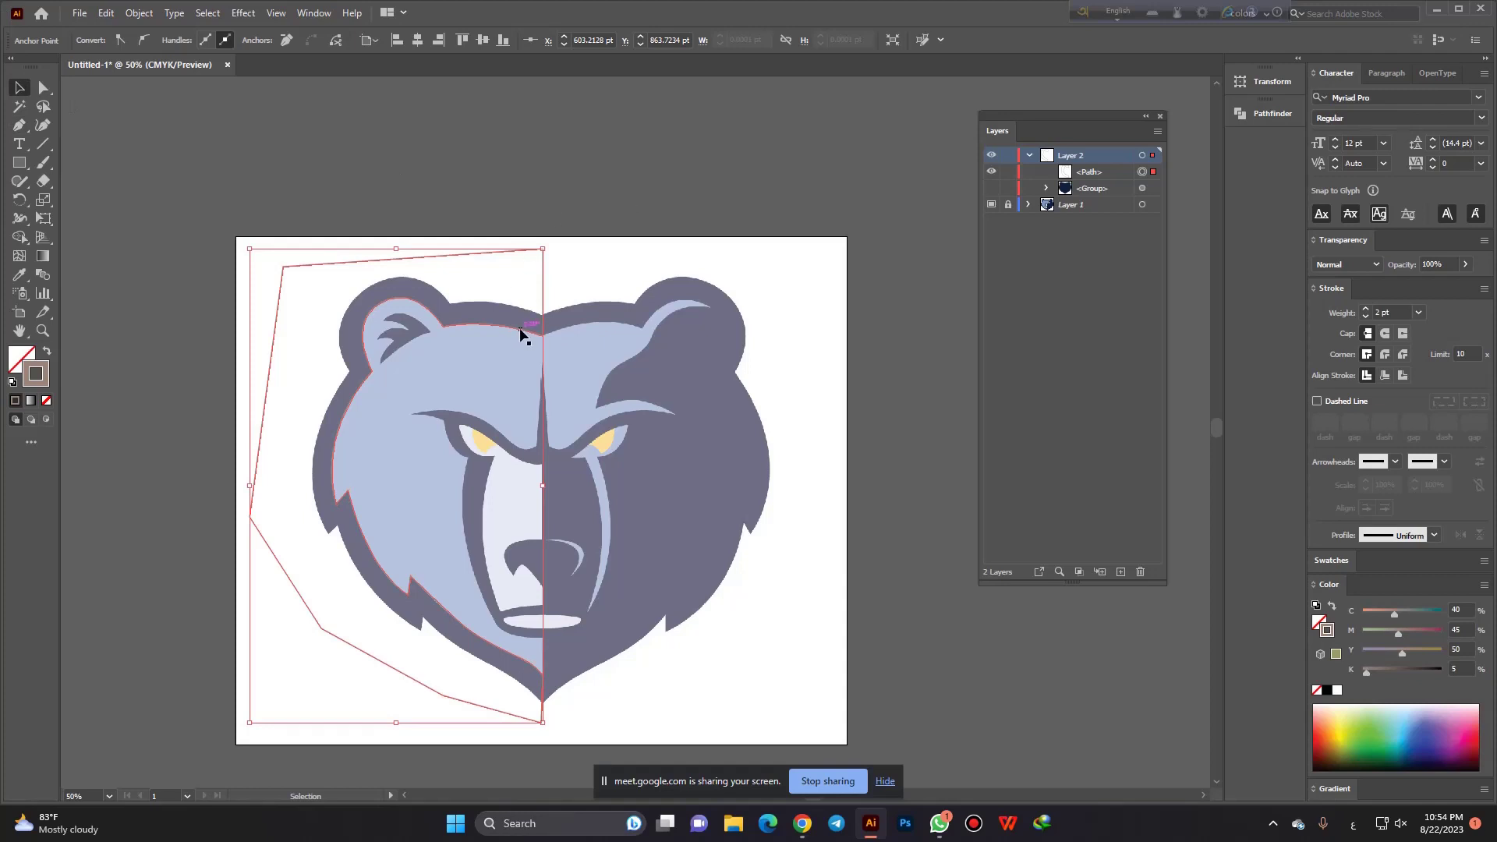
{"action": "left_click", "coordinate": [481, 199]}
{"action": "left_click_drag", "start_coordinate": [481, 200], "coordinate": [567, 265]}
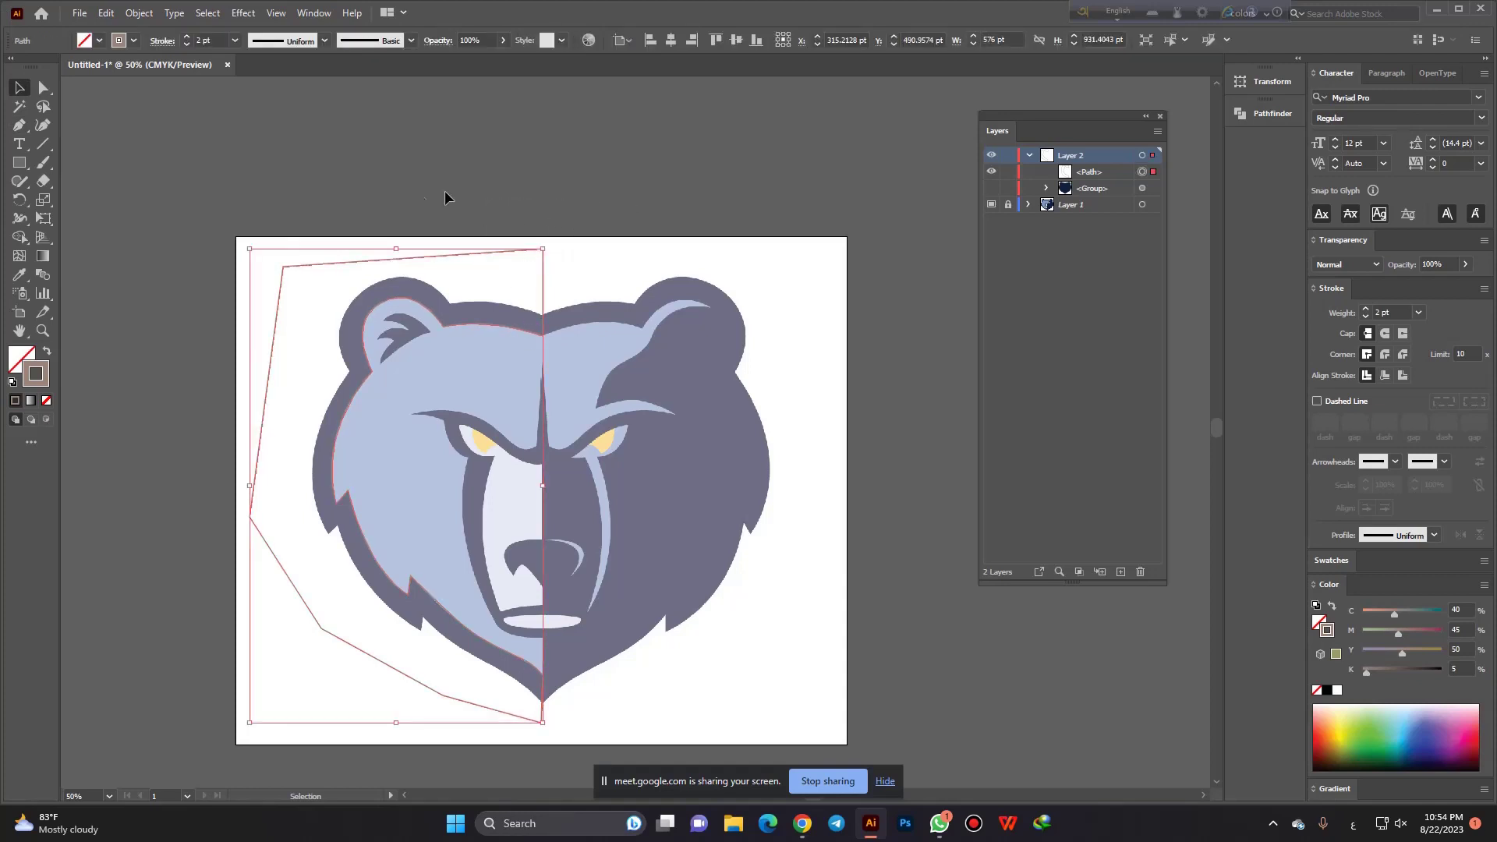
{"action": "left_click", "coordinate": [506, 286]}
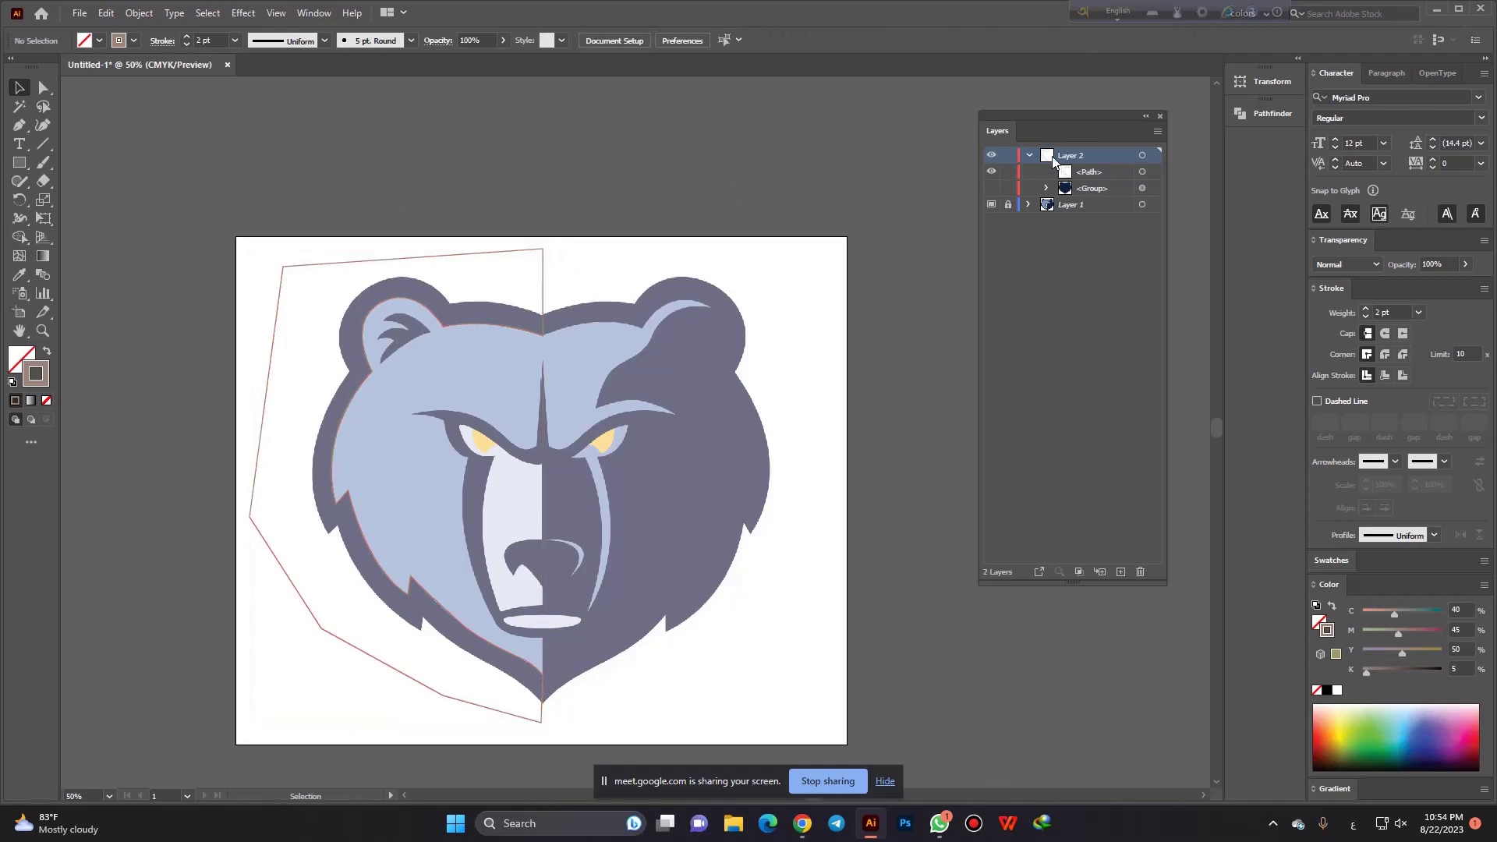
{"action": "left_click", "coordinate": [992, 188]}
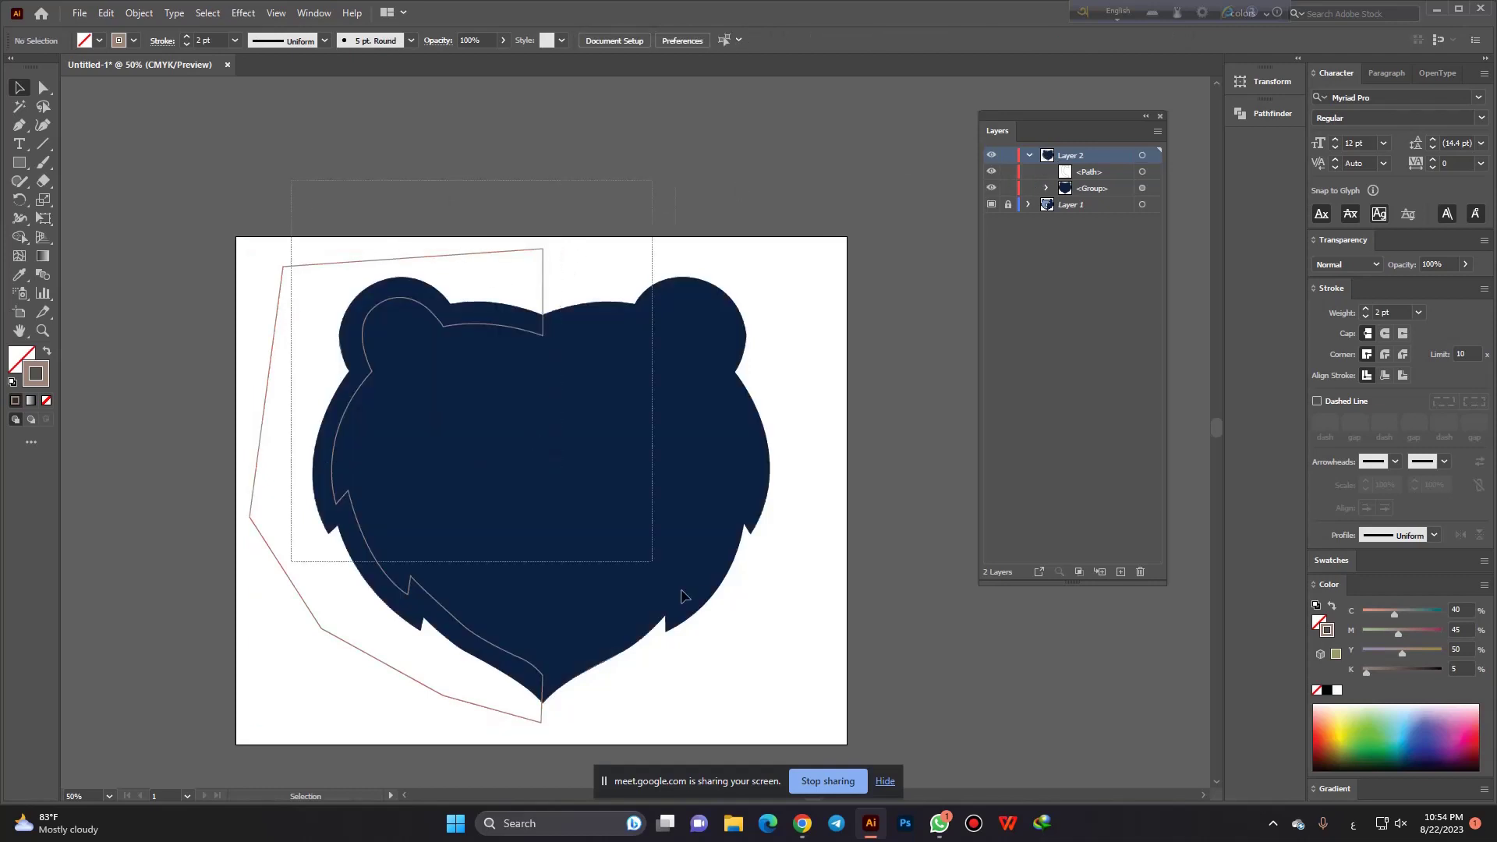
{"action": "left_click_drag", "start_coordinate": [288, 184], "coordinate": [784, 647]}
{"action": "left_click", "coordinate": [579, 125]}
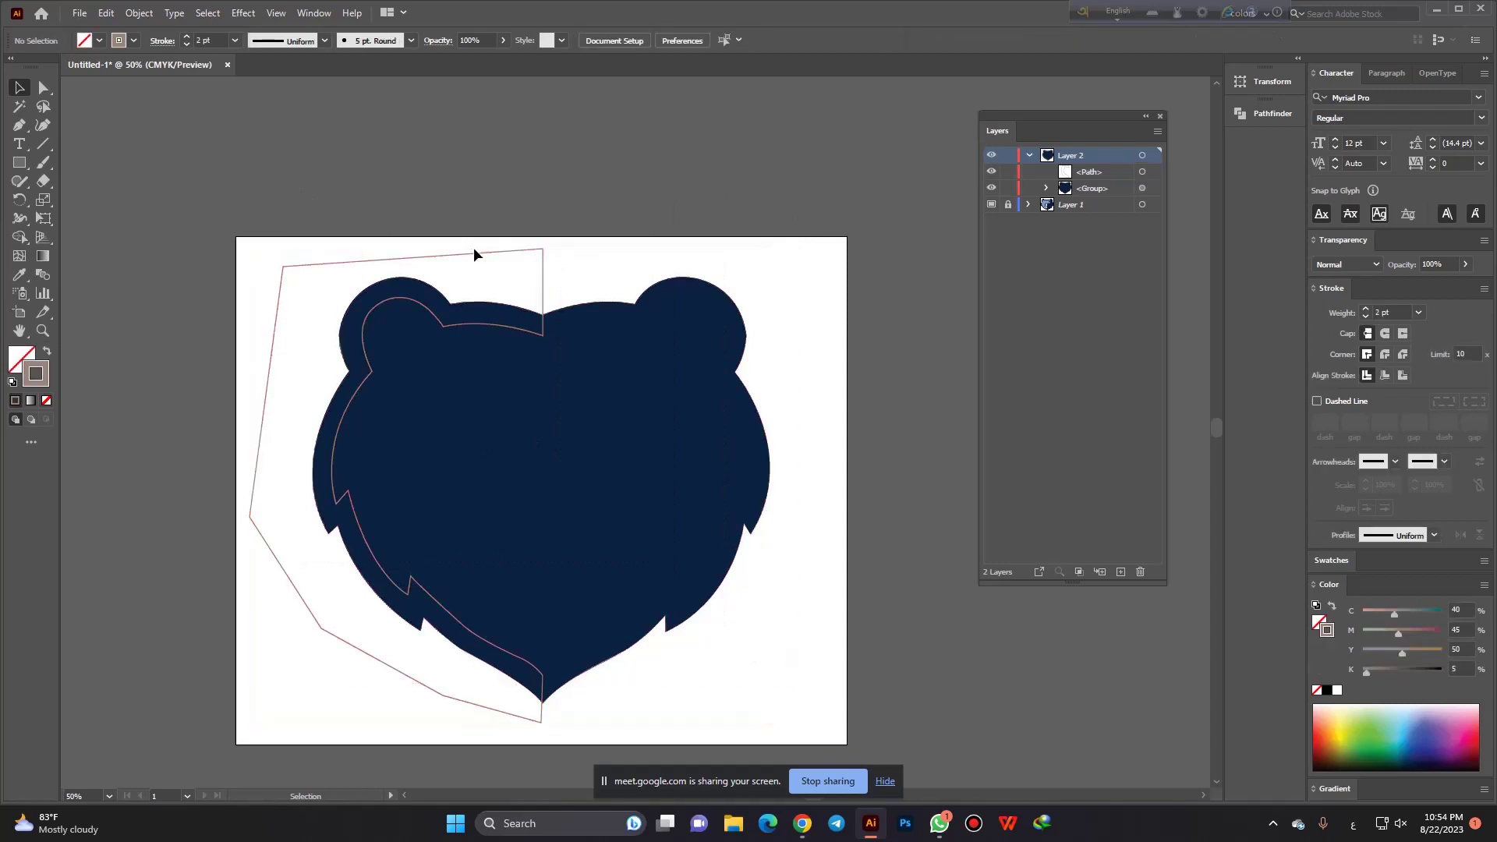
Turn the navy head's fill into an outline stroke and select the polygon.
{"action": "left_click", "coordinate": [606, 349]}
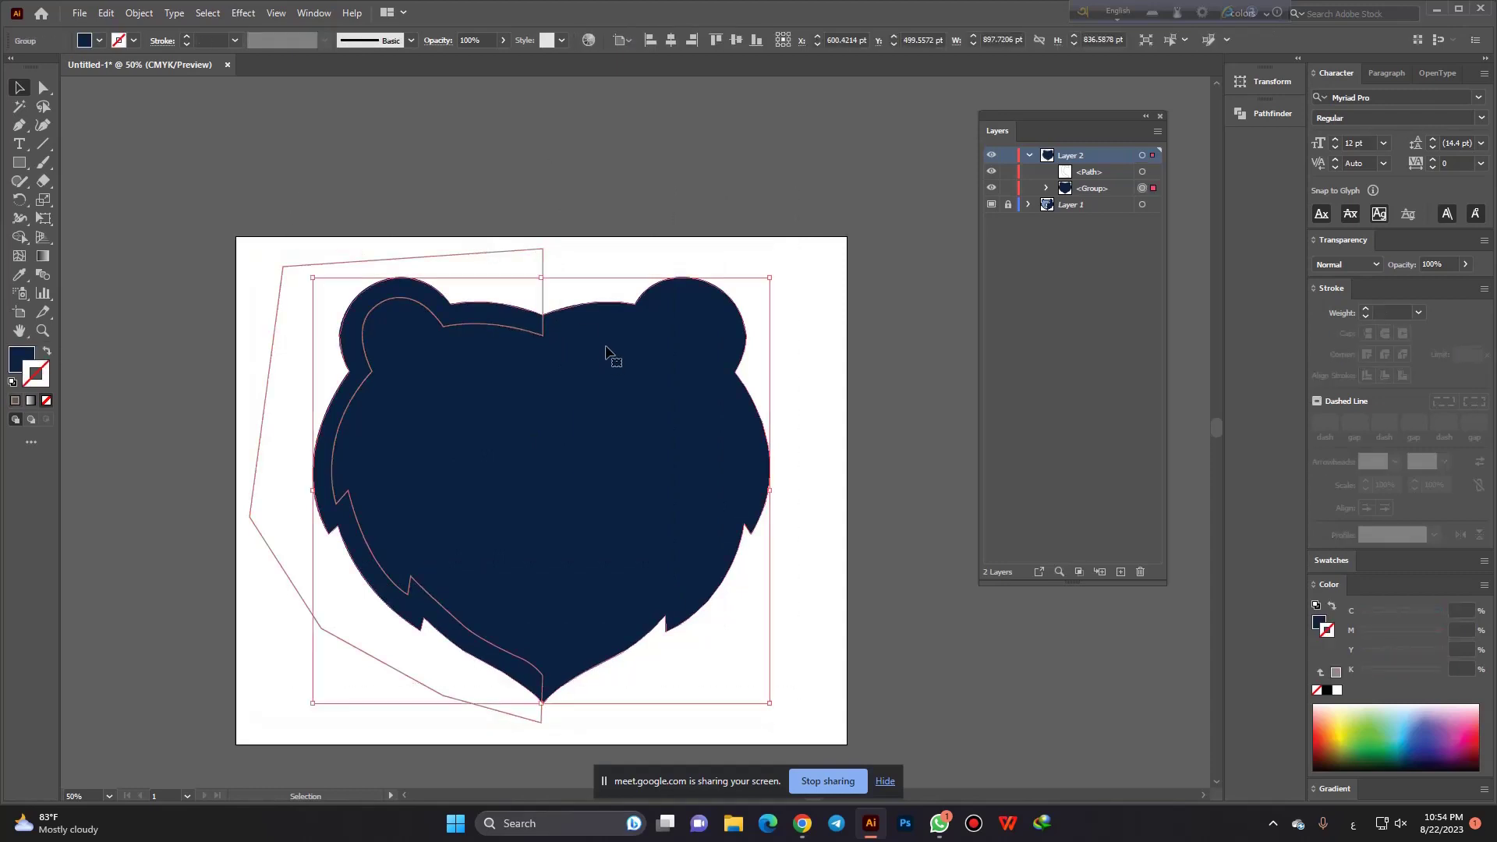
{"action": "left_click", "coordinate": [45, 352]}
{"action": "left_click", "coordinate": [686, 254]}
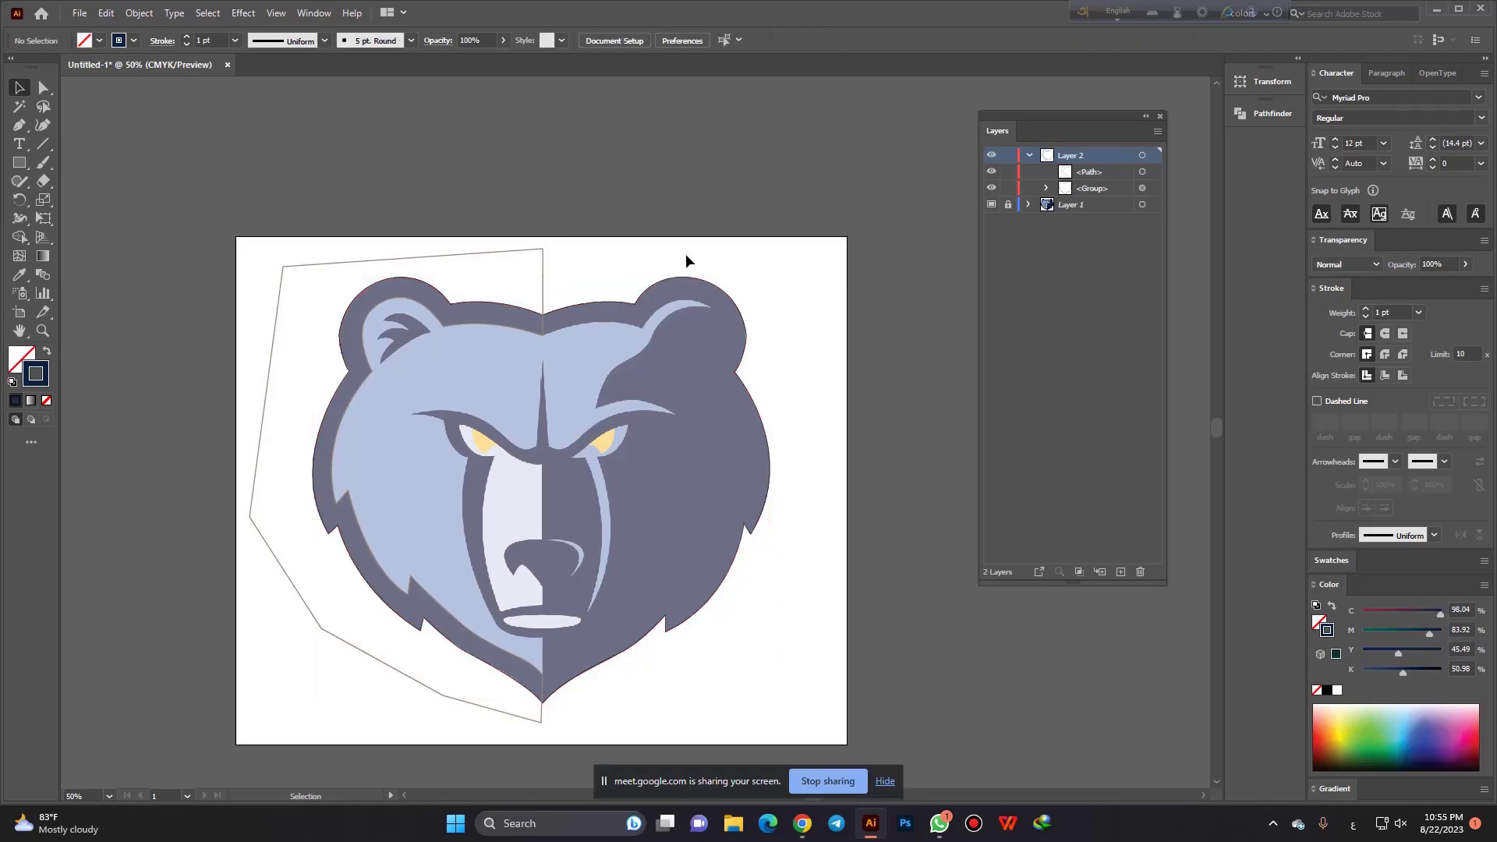
{"action": "left_click", "coordinate": [625, 302]}
{"action": "left_click", "coordinate": [498, 241]}
{"action": "left_click", "coordinate": [483, 253]}
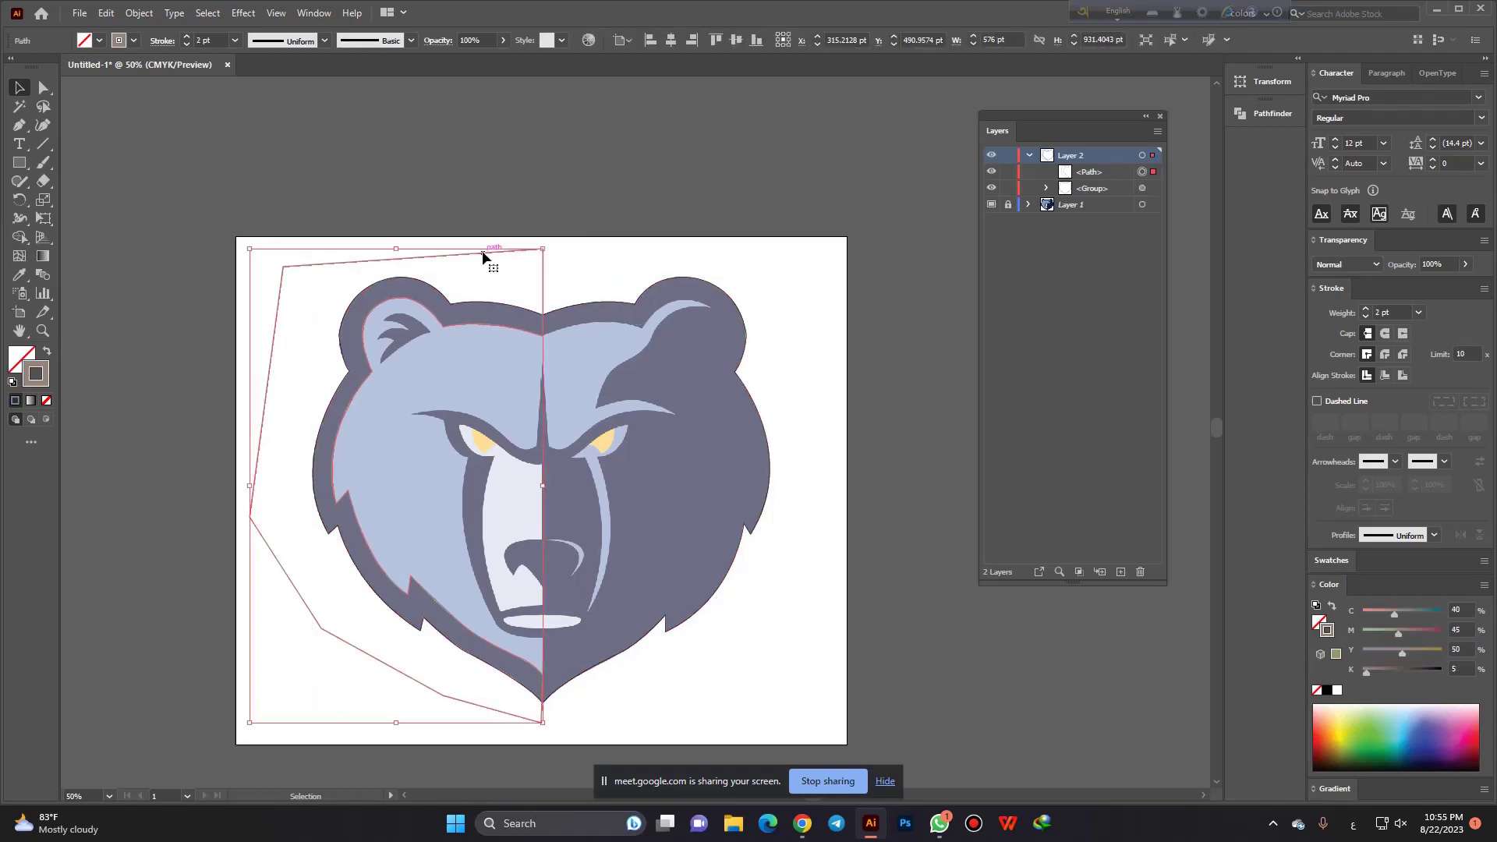
Eyedrop the face's light blue into the polygon and return the bear head to a solid navy fill.
{"action": "key", "text": "i"}
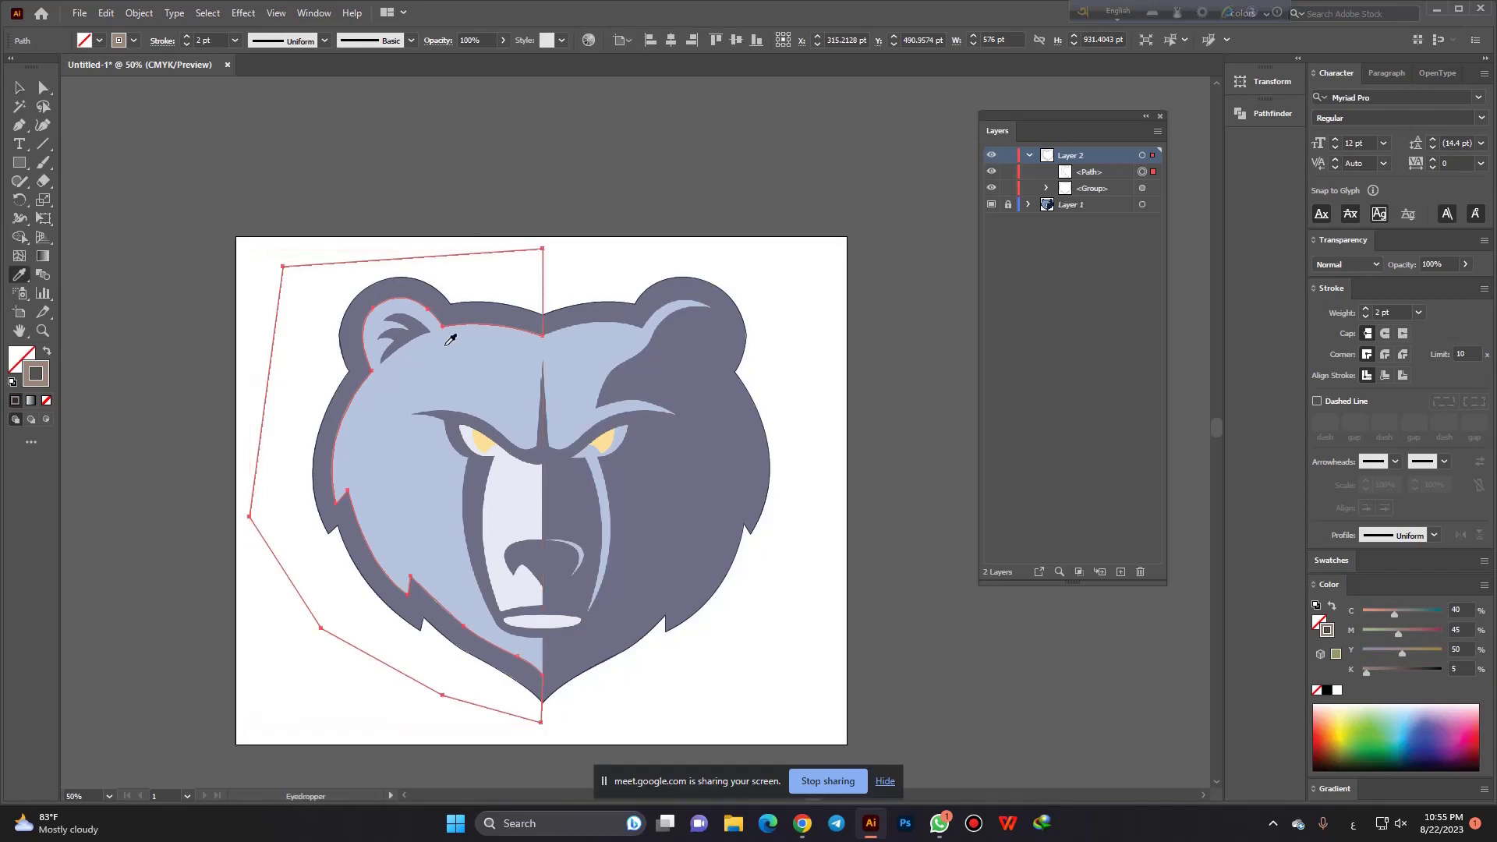
{"action": "left_click", "coordinate": [468, 368]}
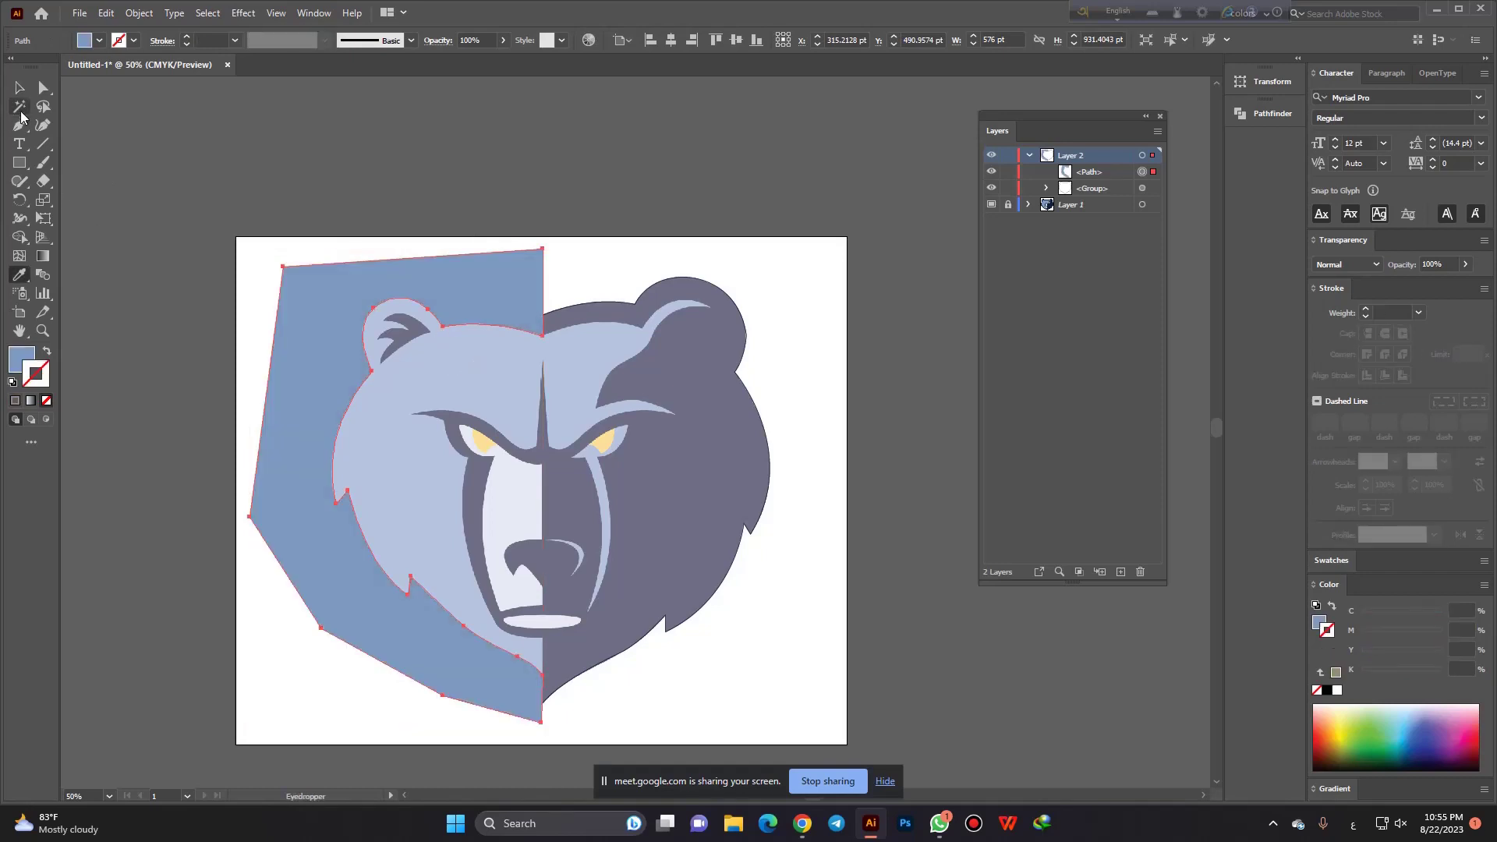
{"action": "left_click", "coordinate": [19, 87]}
{"action": "left_click", "coordinate": [690, 201]}
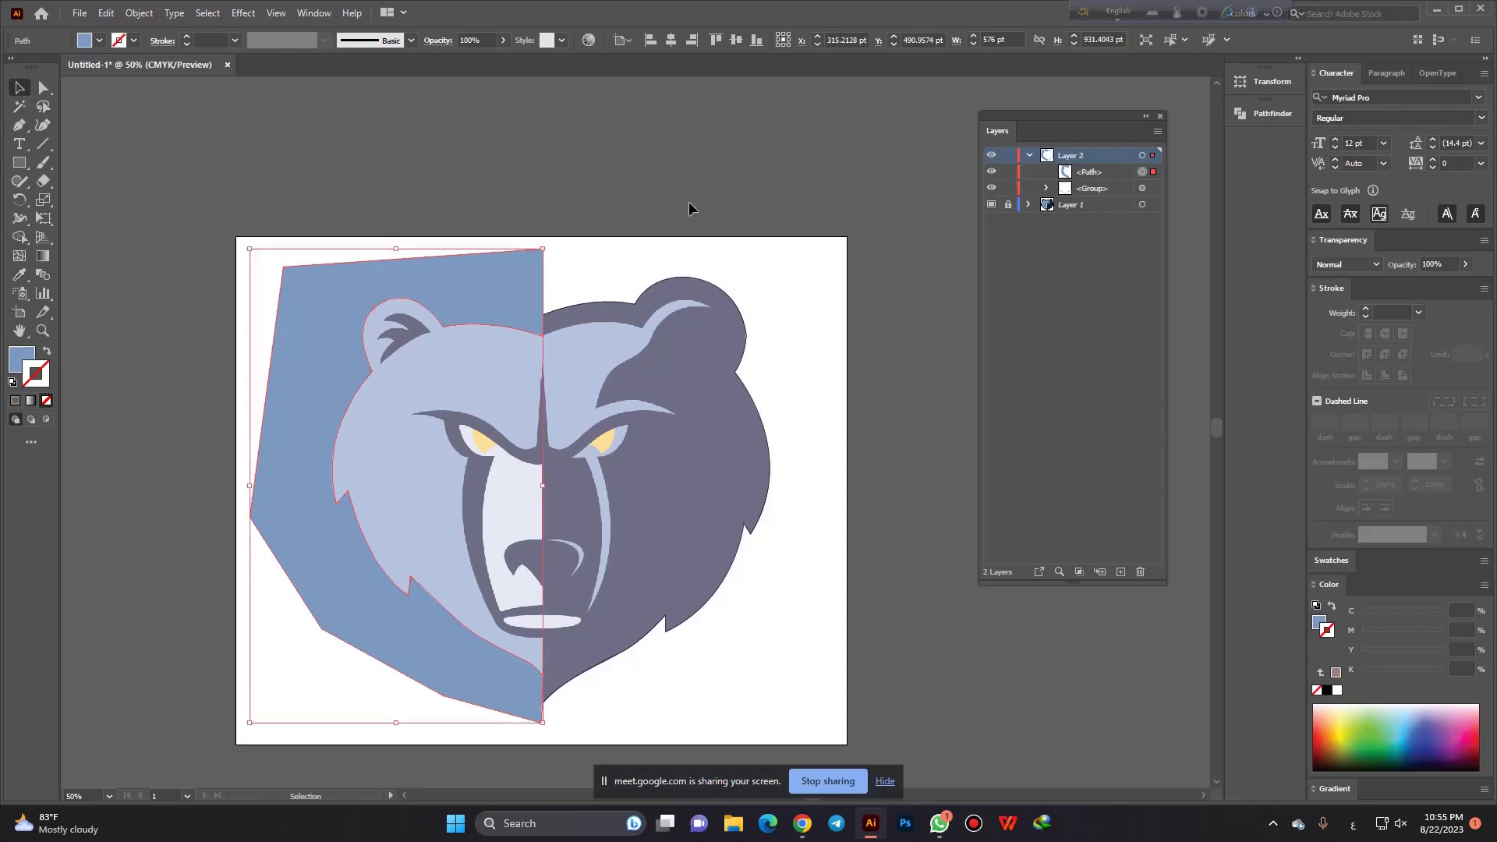
{"action": "left_click", "coordinate": [723, 294]}
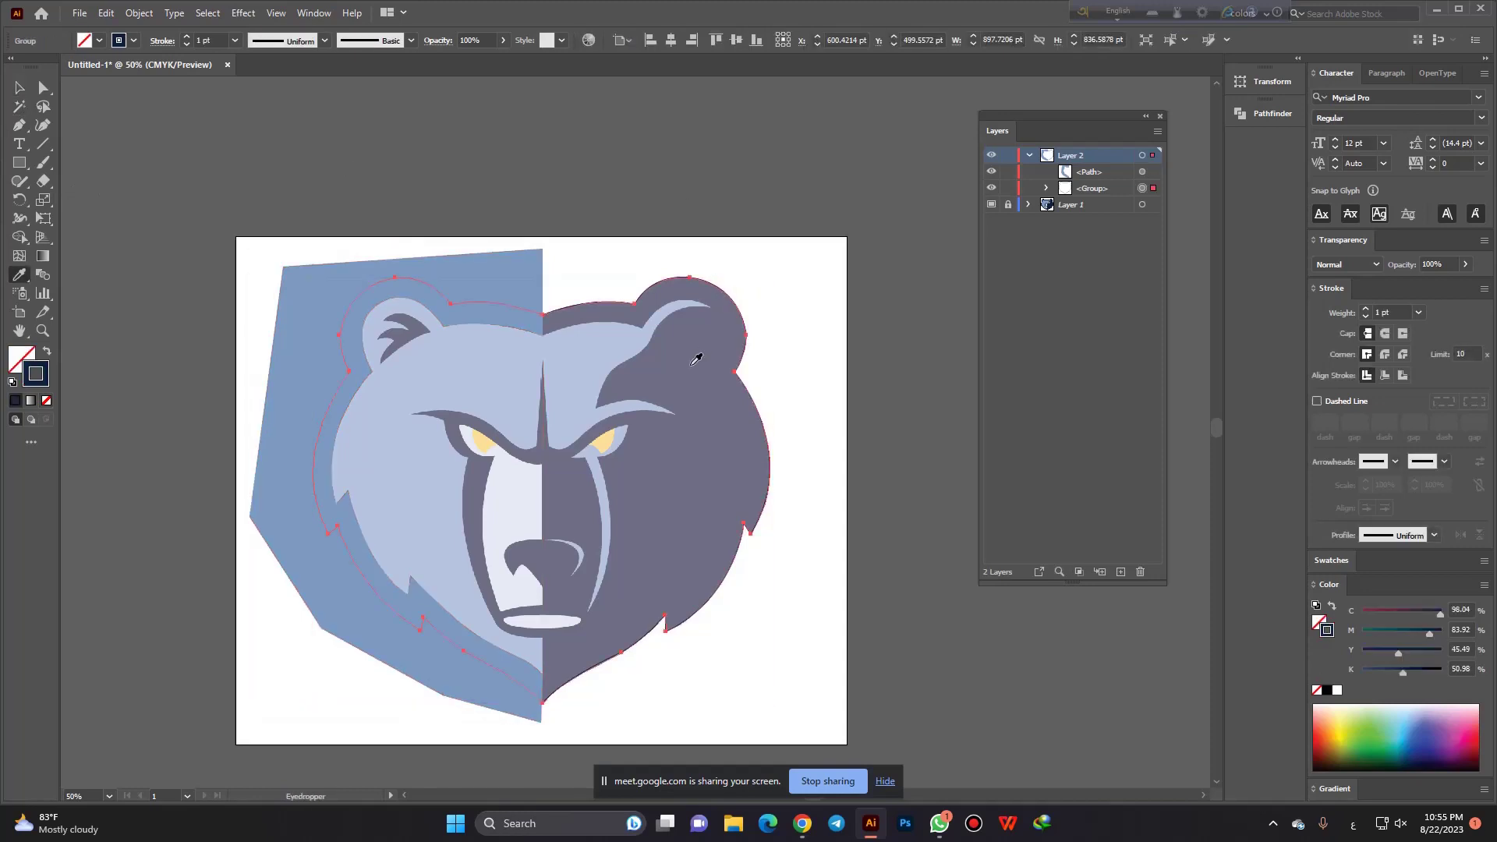
{"action": "key", "text": "shift+x"}
Draw a navy rectangle below the artboard and drag a copy straight down beneath it.
{"action": "left_click", "coordinate": [496, 216]}
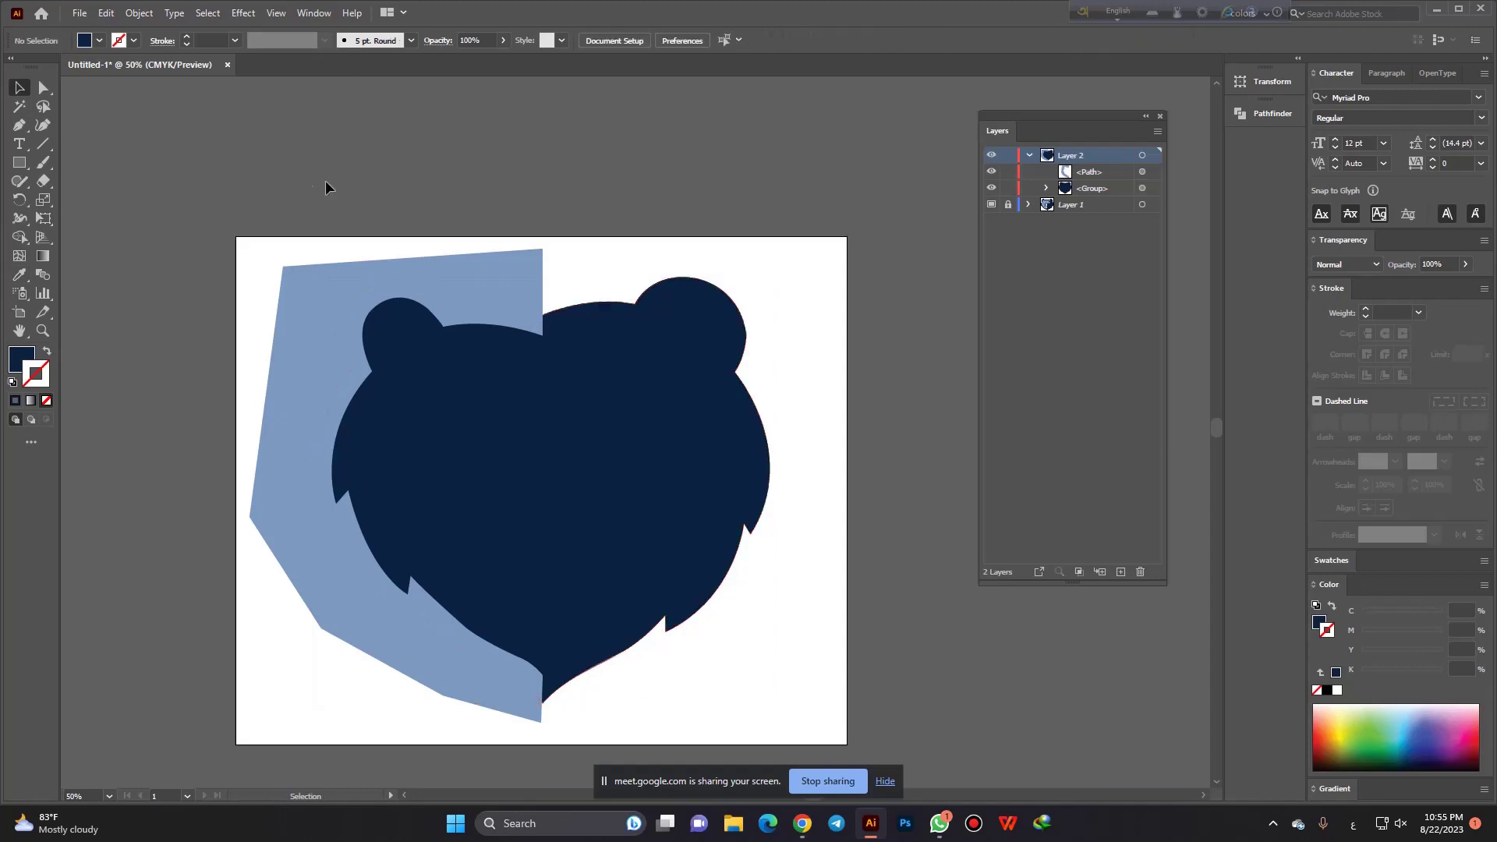
{"action": "left_click_drag", "start_coordinate": [292, 255], "coordinate": [774, 592]}
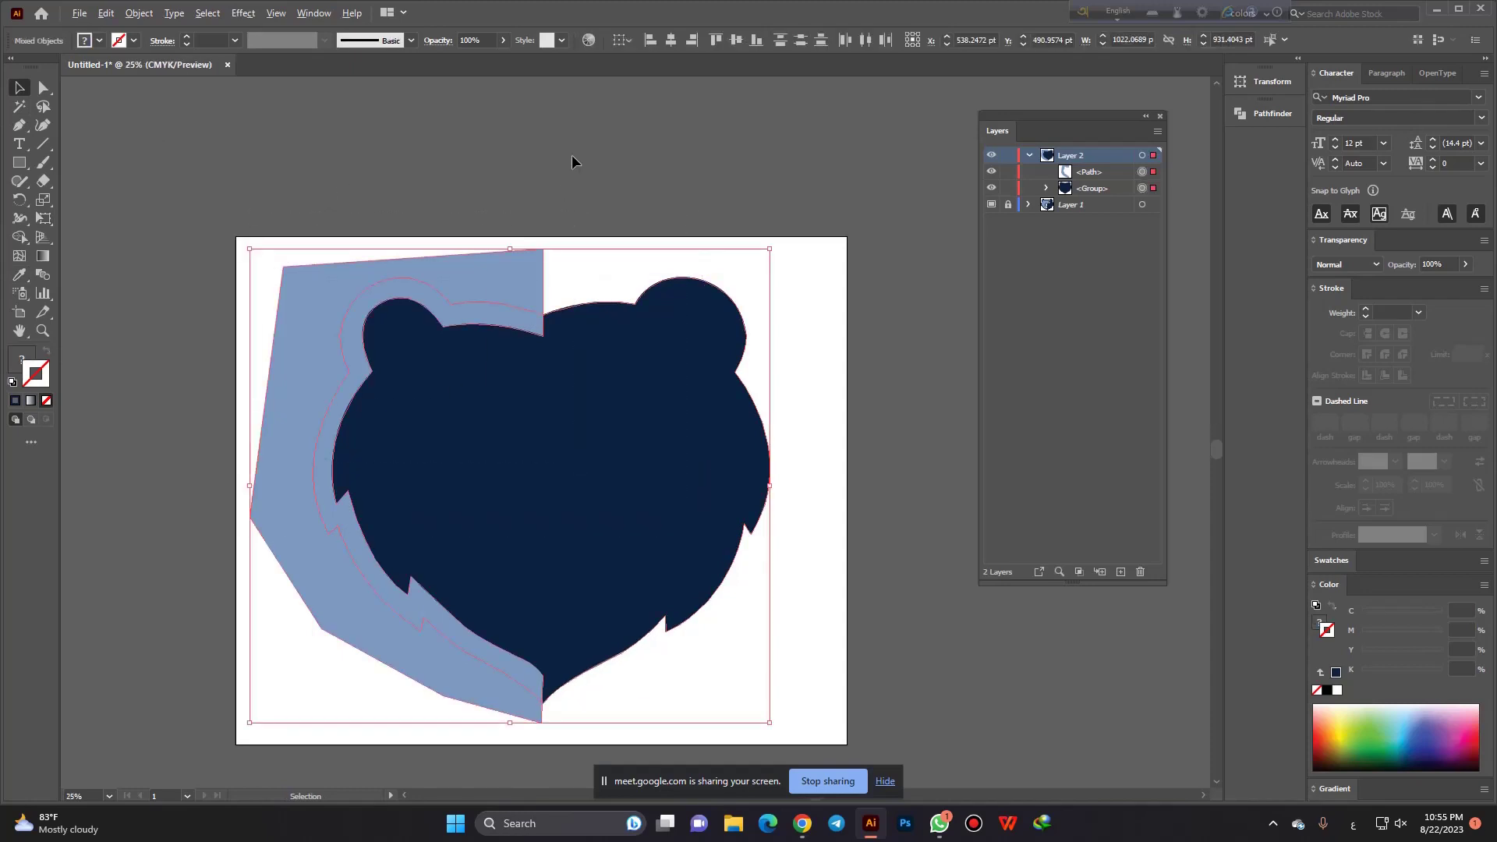
{"action": "scroll", "coordinate": [573, 154], "scroll_direction": "down", "scroll_amount": 2}
{"action": "scroll", "coordinate": [495, 459], "scroll_direction": "up", "scroll_amount": 2}
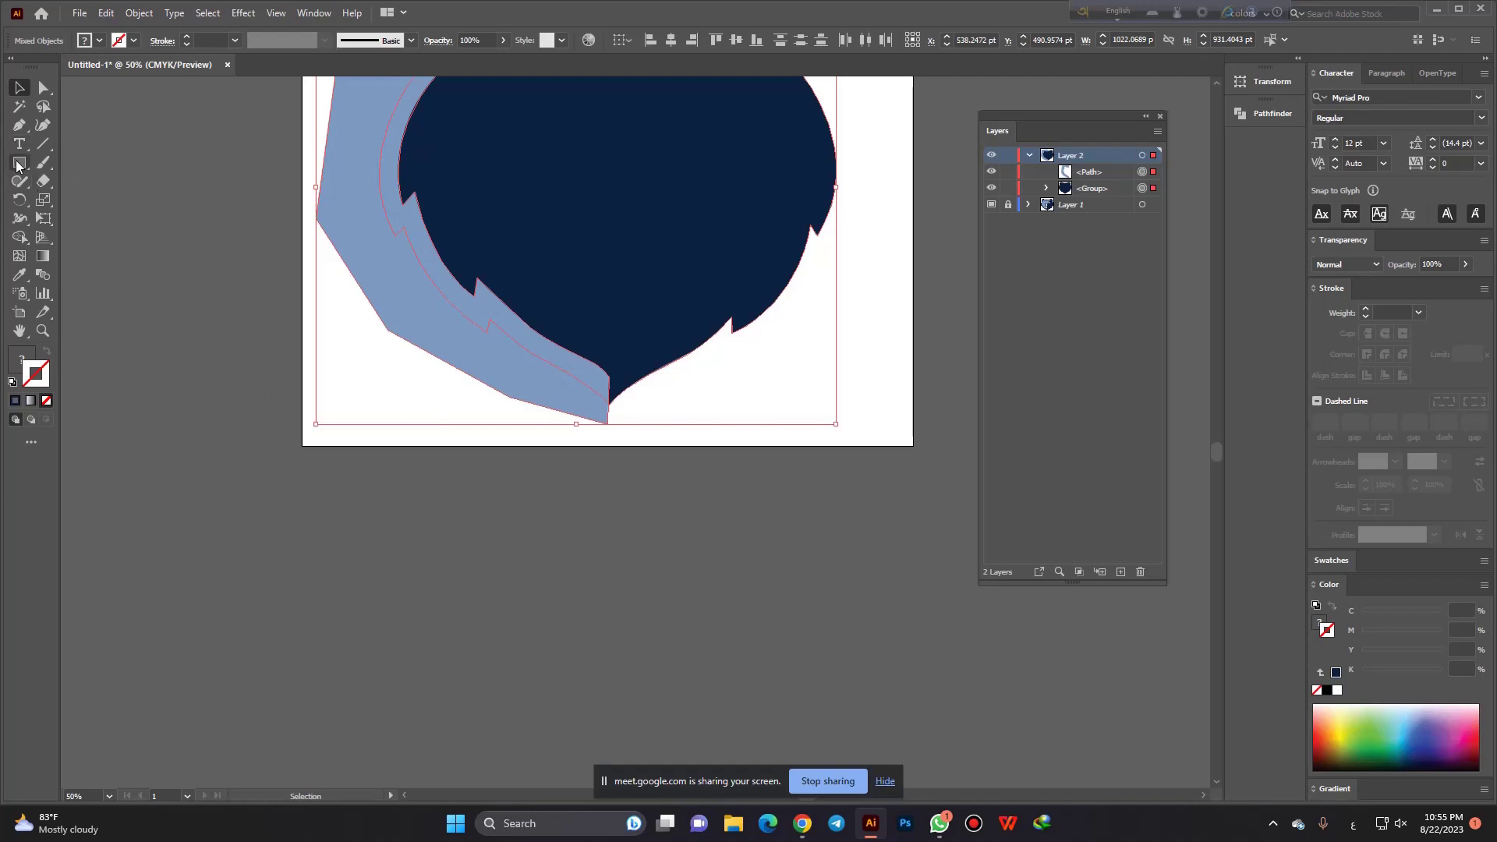
{"action": "left_click_drag", "start_coordinate": [19, 162], "coordinate": [117, 169]}
{"action": "left_click_drag", "start_coordinate": [358, 478], "coordinate": [523, 552]}
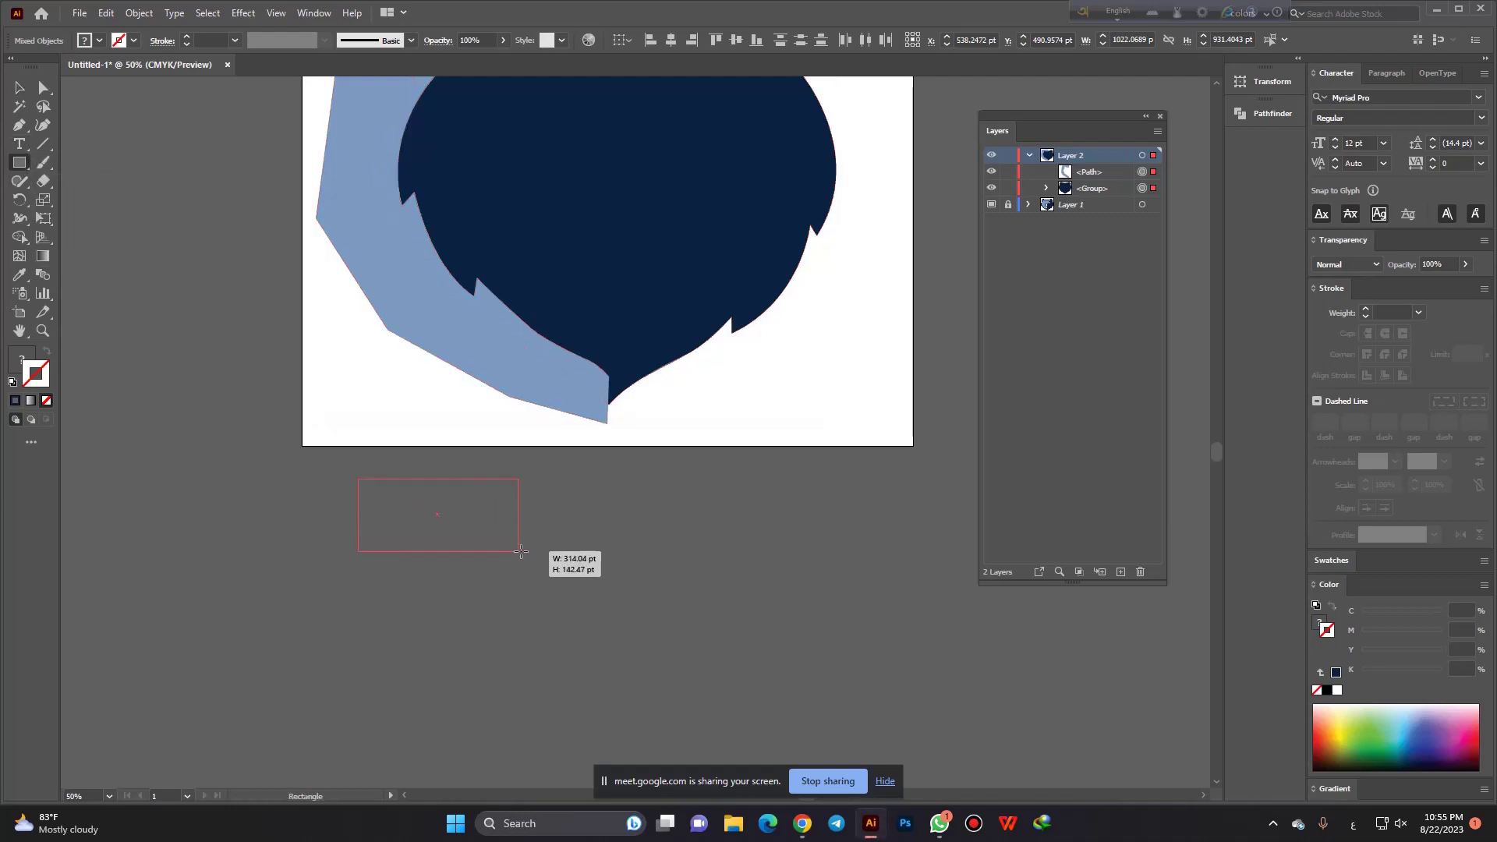
{"action": "left_click", "coordinate": [20, 87]}
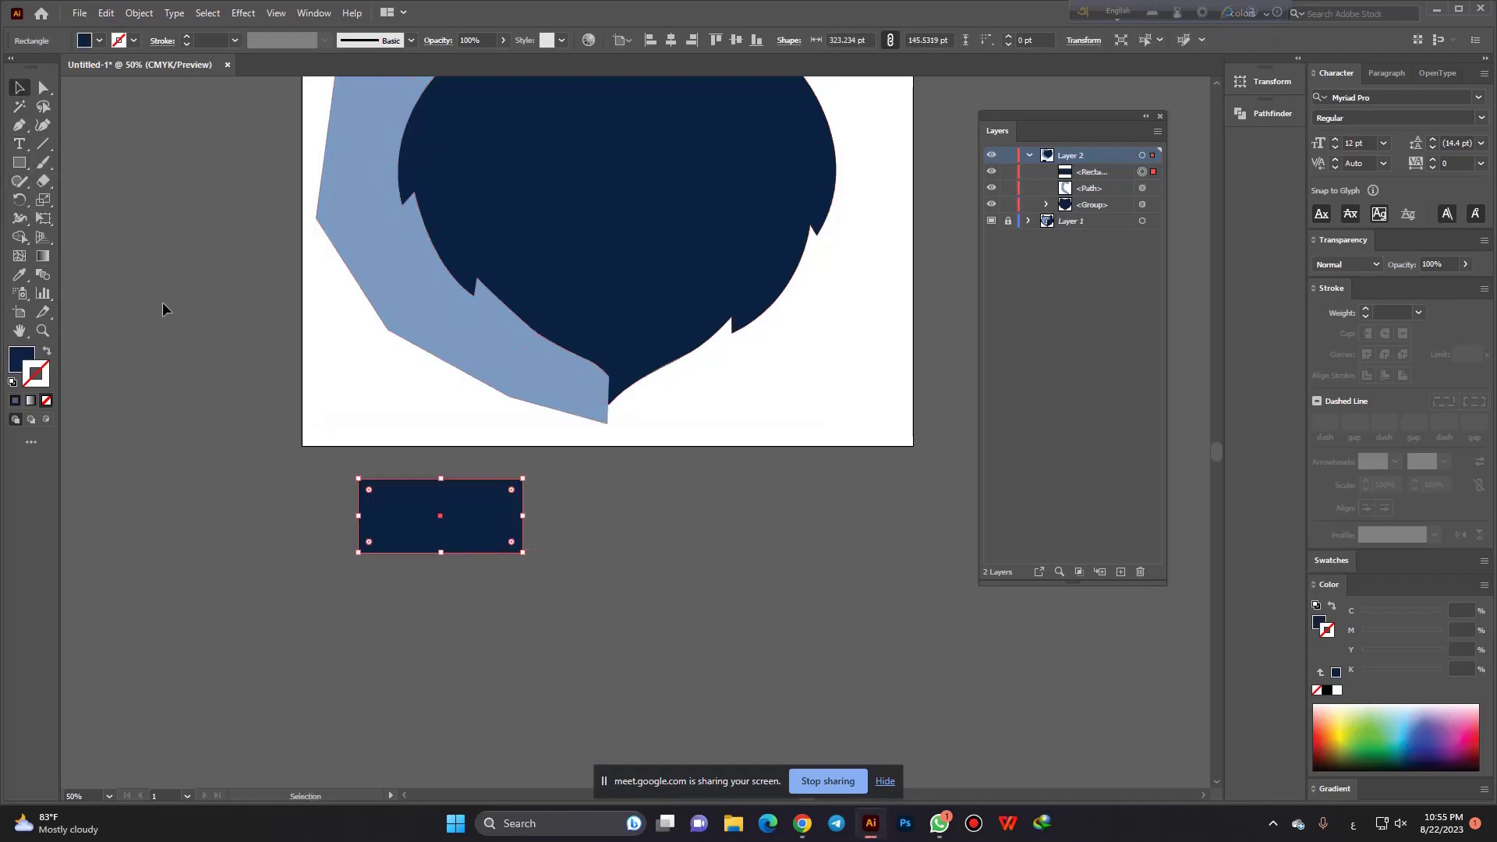
{"action": "mouse_move", "coordinate": [467, 531]}
{"action": "left_mouse_down"}
{"action": "mouse_move", "coordinate": [468, 634]}
{"action": "mouse_move", "coordinate": [524, 610]}
{"action": "left_mouse_up"}
Fill the lower rectangle with the light blue and select both stacked rectangles.
{"action": "key", "text": "i"}
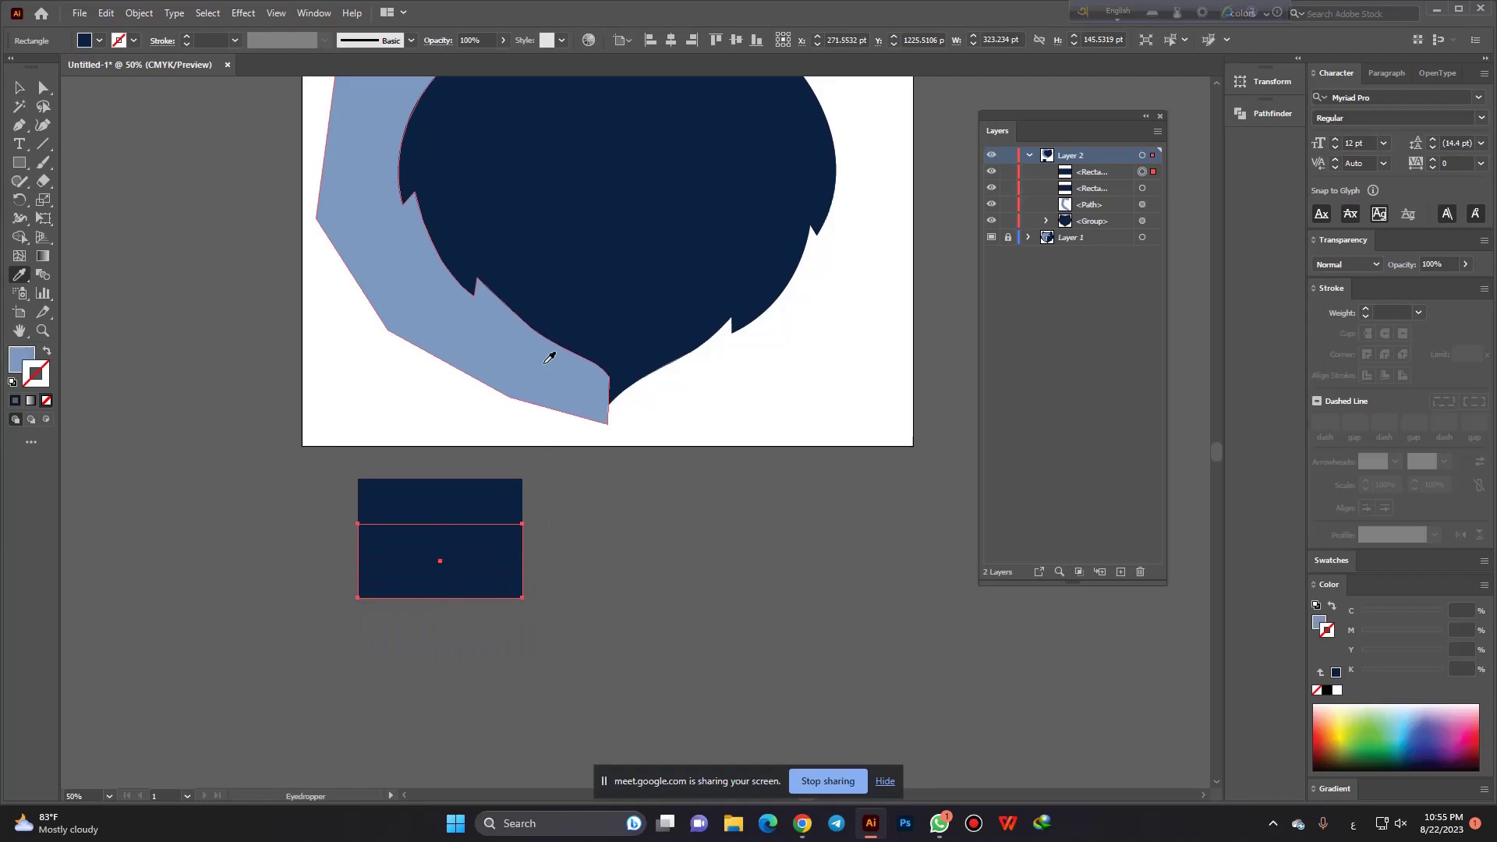
{"action": "left_click", "coordinate": [551, 351]}
{"action": "left_click", "coordinate": [19, 97]}
{"action": "left_click", "coordinate": [304, 563]}
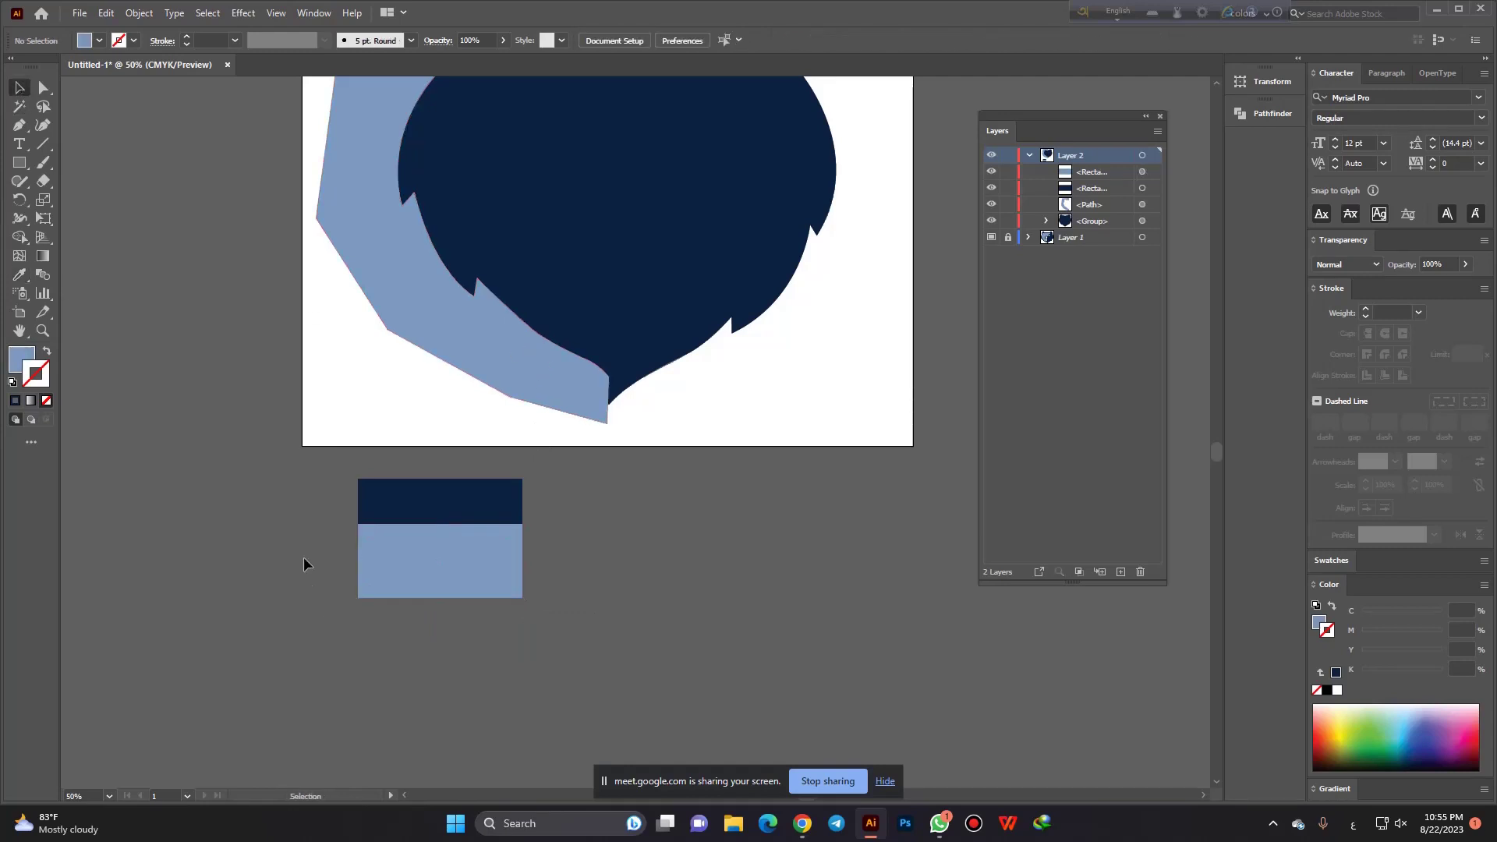
{"action": "left_click_drag", "start_coordinate": [380, 519], "coordinate": [591, 626]}
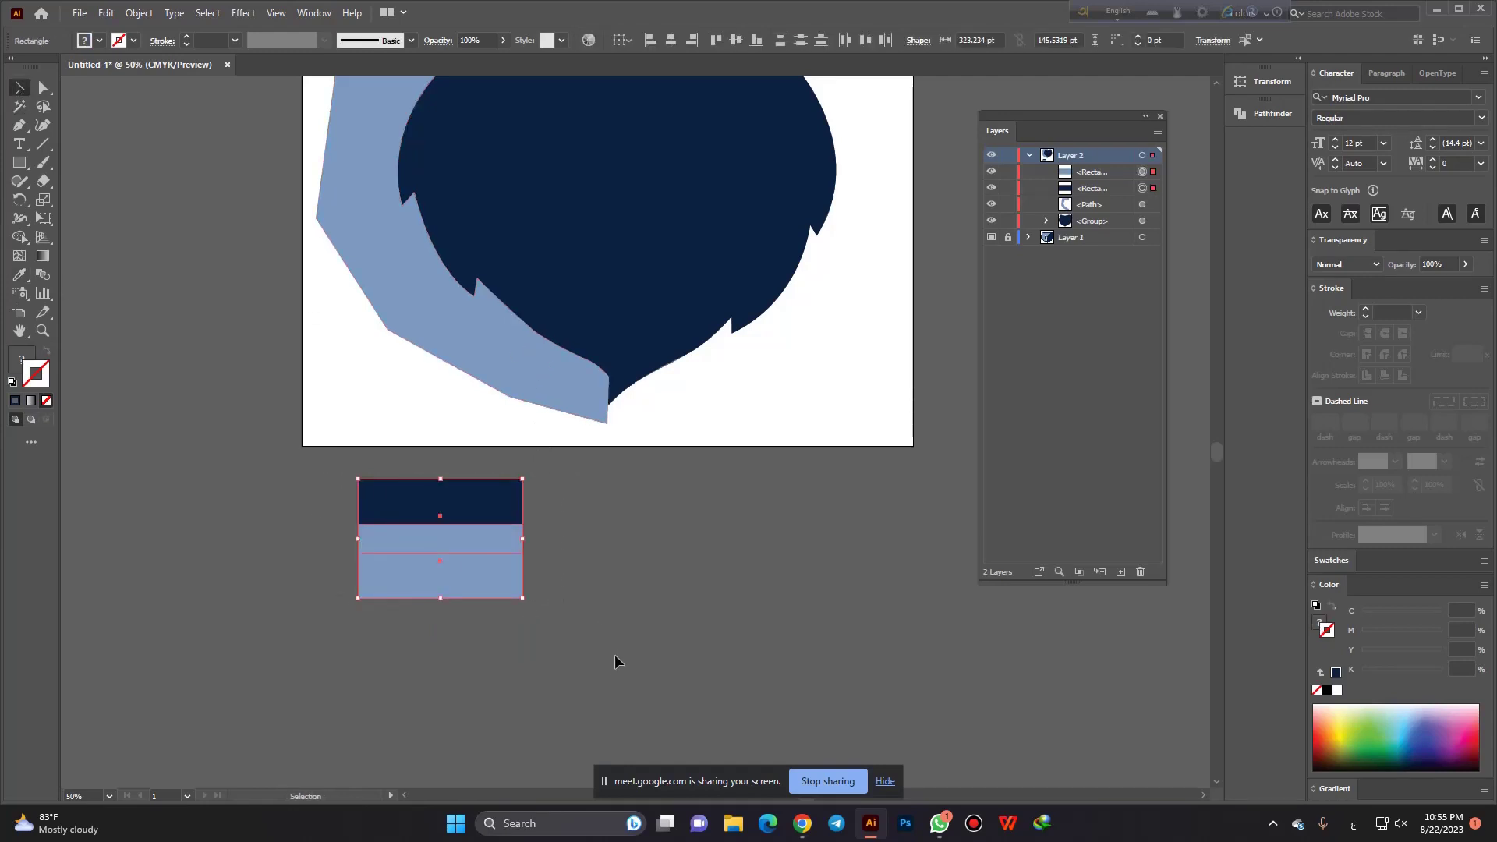
{"action": "scroll", "coordinate": [362, 580], "scroll_direction": "up", "scroll_amount": 2}
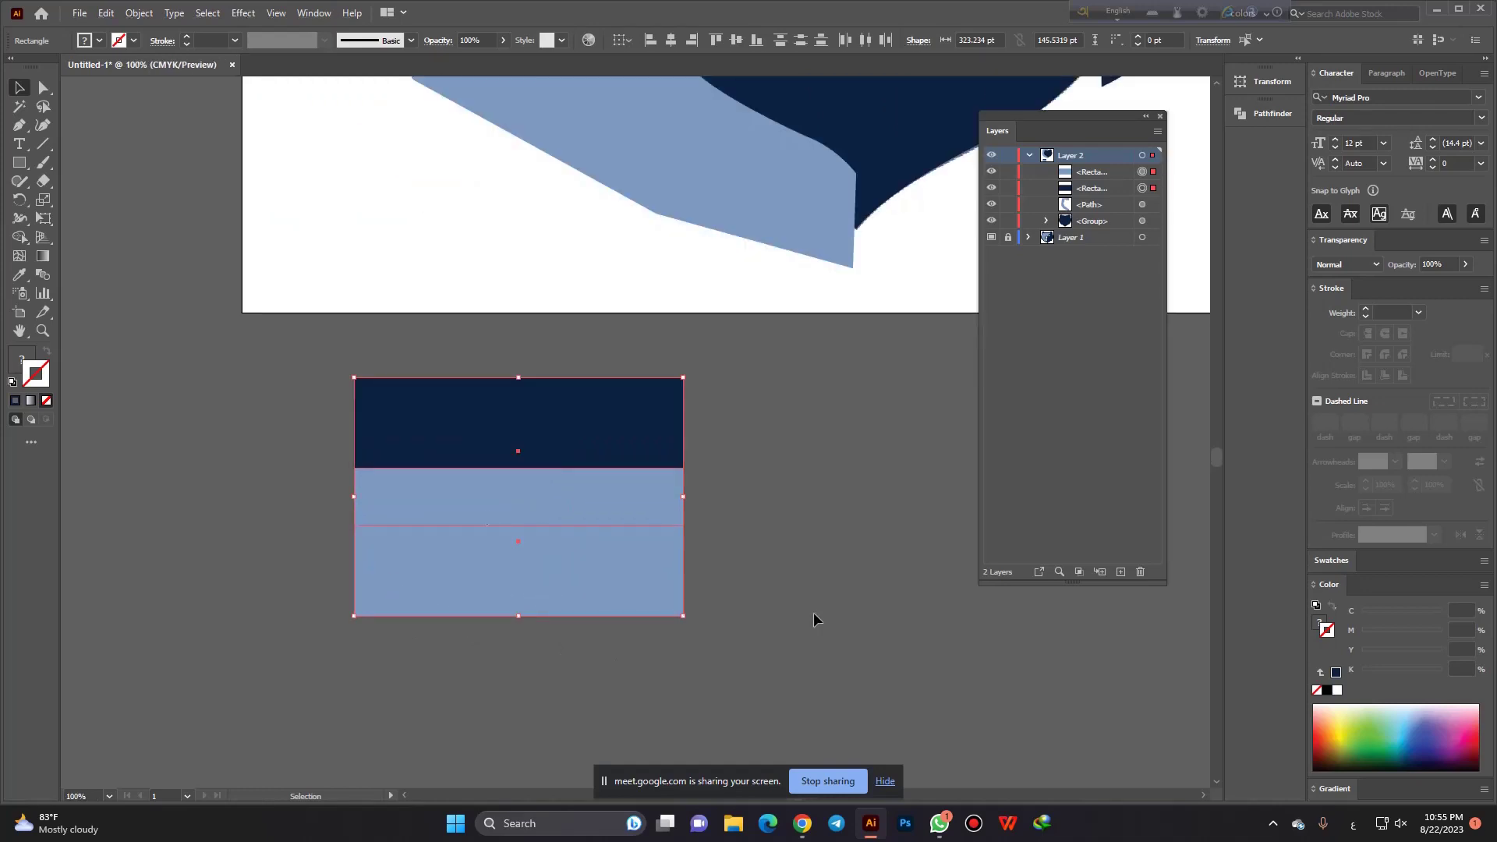
{"action": "left_click", "coordinate": [20, 237]}
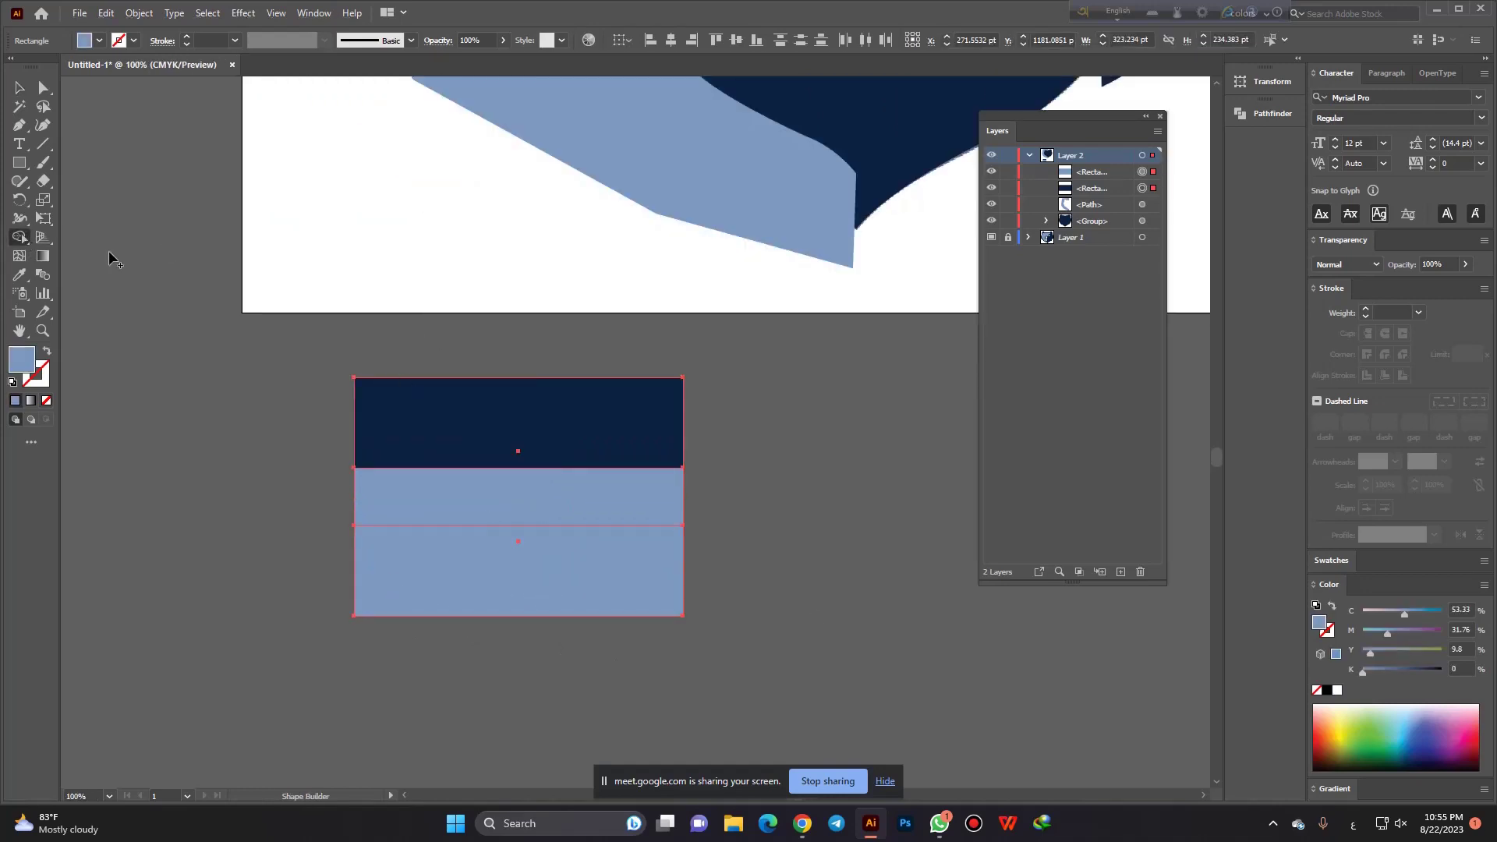
Merge both rectangles into a single light-blue shape with Shape Builder.
{"action": "right_click", "coordinate": [22, 239]}
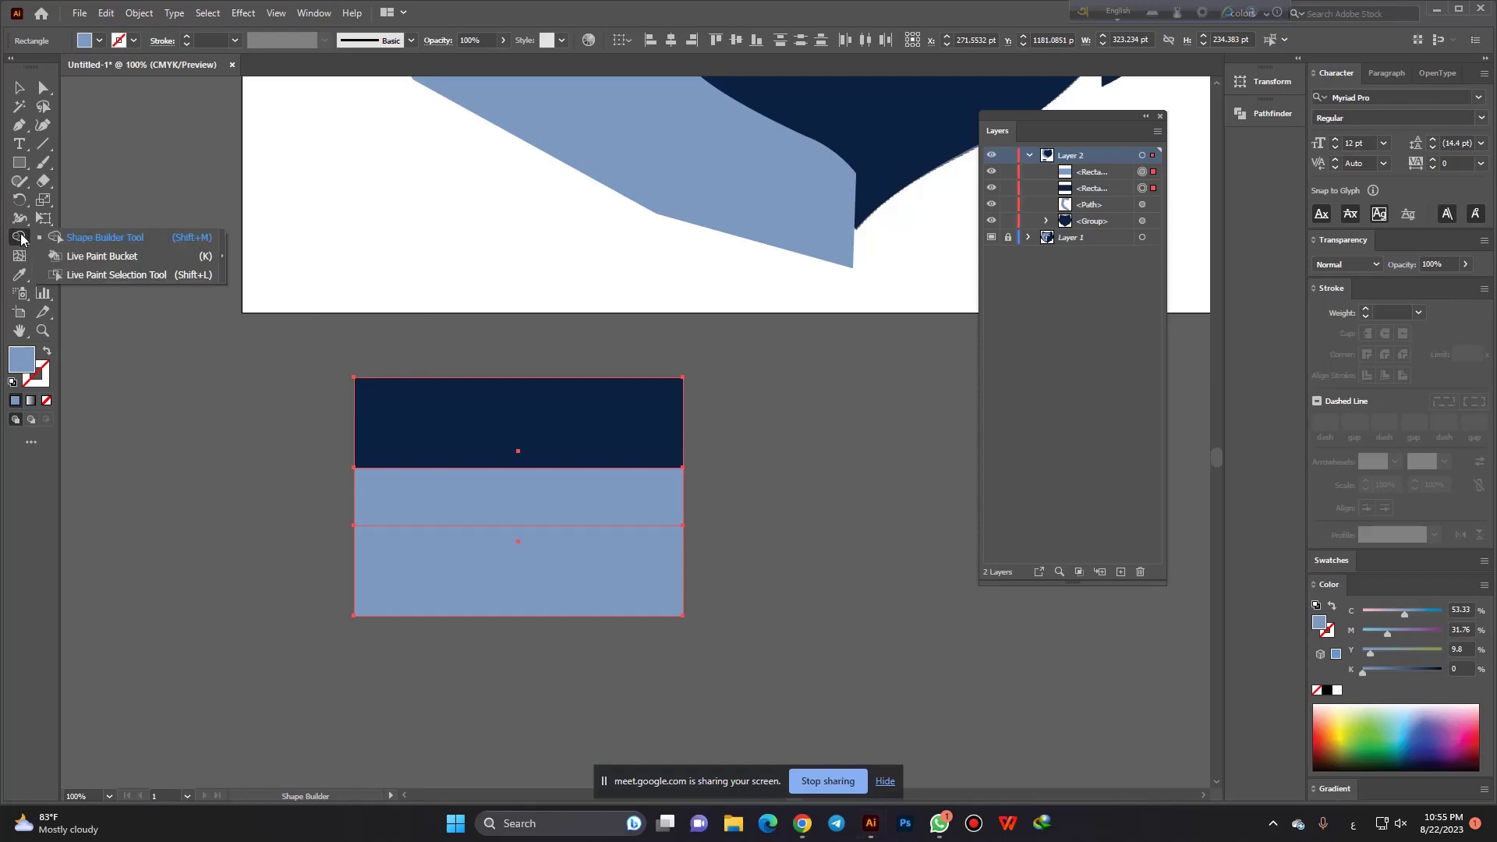
{"action": "left_click", "coordinate": [113, 237]}
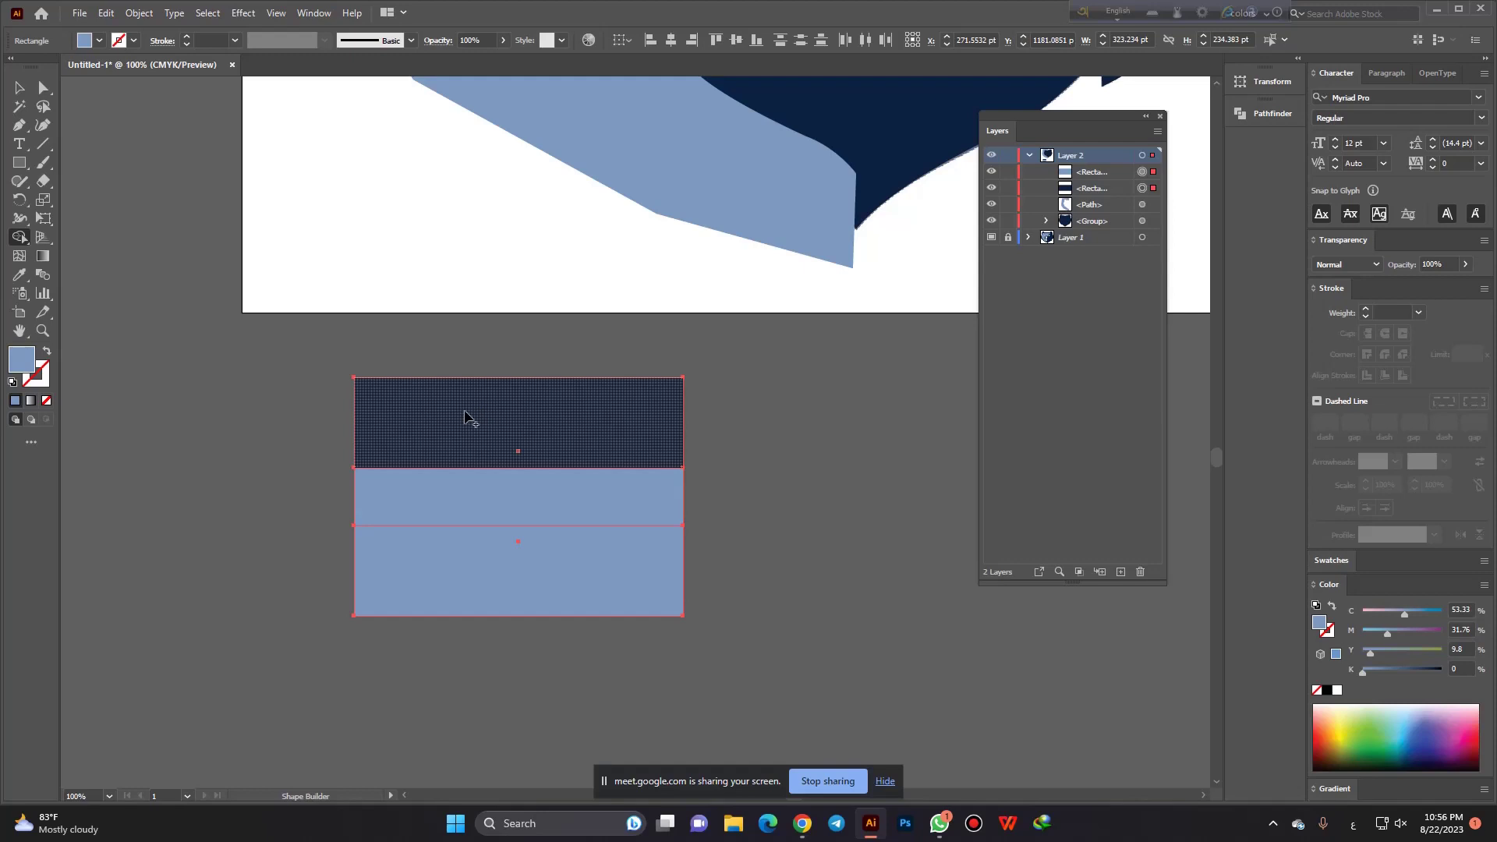
{"action": "left_click_drag", "start_coordinate": [471, 465], "coordinate": [478, 558]}
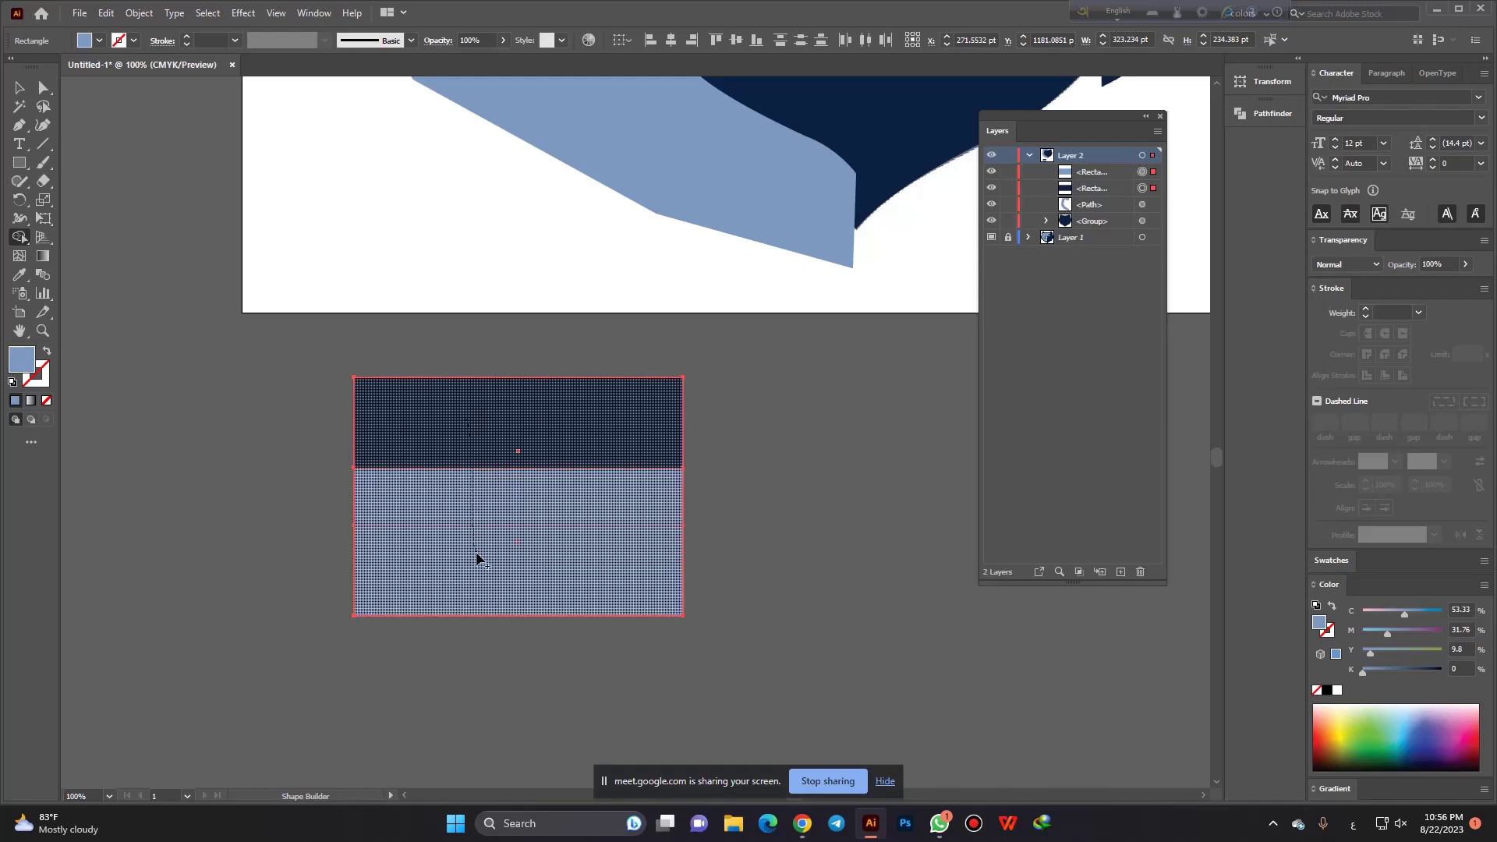
Move the merged rectangle, then undo back to a separate navy rectangle above the light-blue one.
{"action": "left_click", "coordinate": [20, 87]}
{"action": "left_click", "coordinate": [181, 432]}
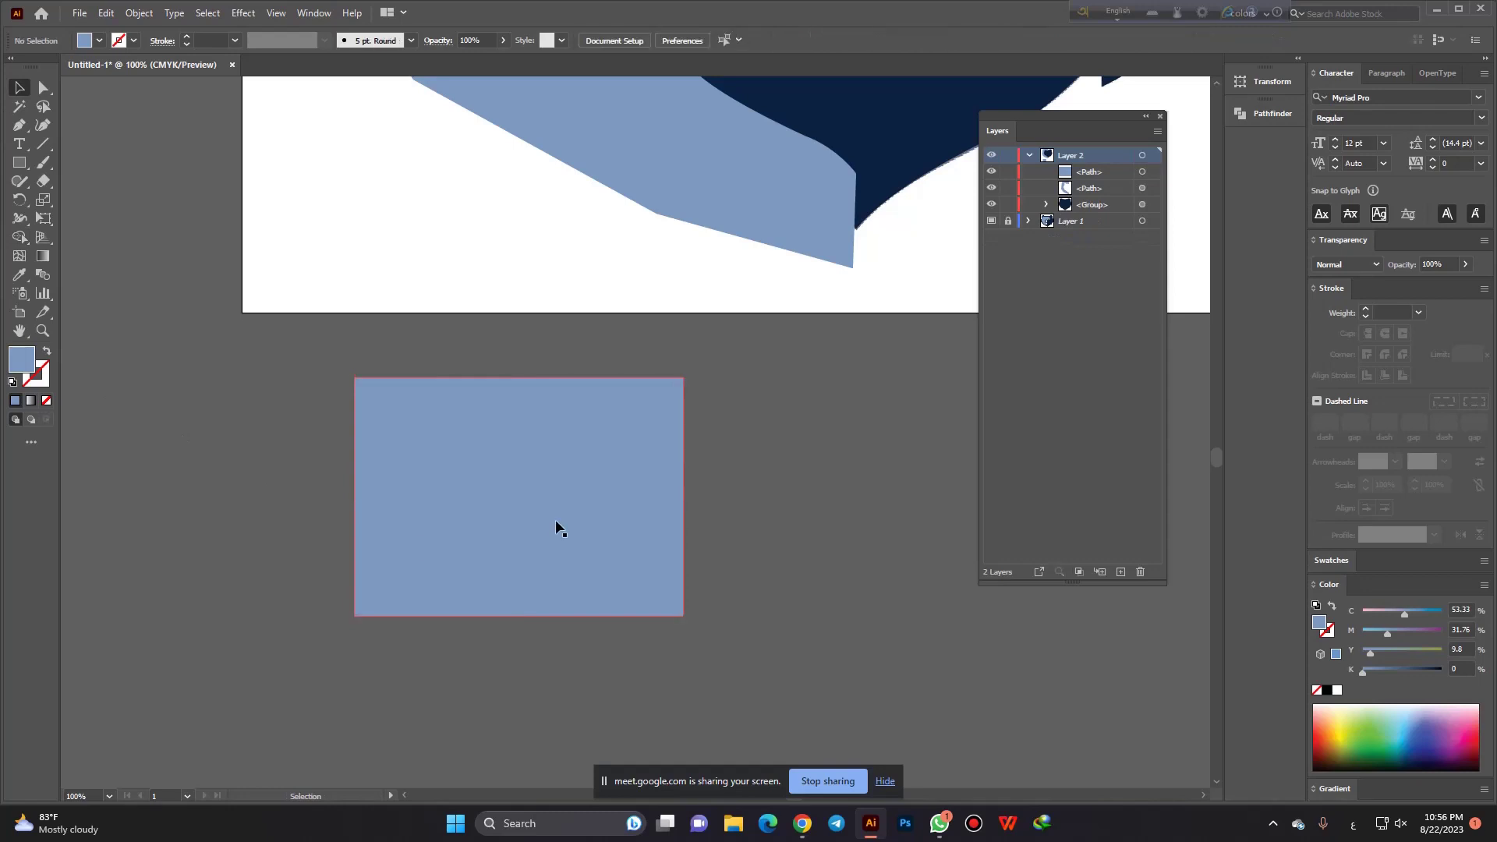
{"action": "left_click_drag", "start_coordinate": [537, 520], "coordinate": [655, 528]}
{"action": "mouse_move", "coordinate": [482, 505]}
{"action": "left_mouse_down"}
{"action": "mouse_move", "coordinate": [325, 499]}
{"action": "mouse_move", "coordinate": [480, 454]}
{"action": "left_mouse_up"}
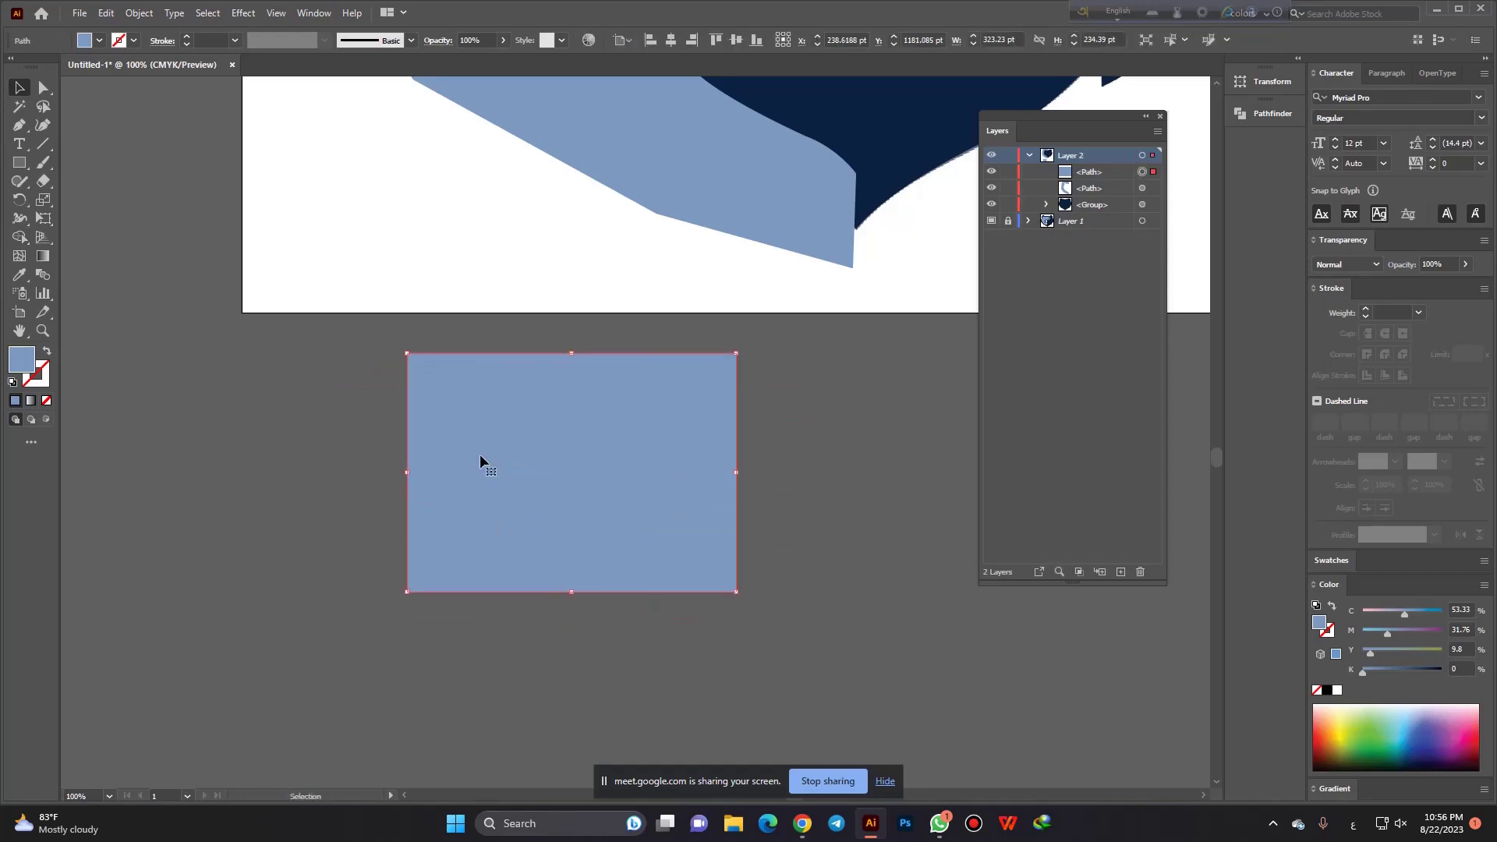
{"action": "key", "text": "ctrl+z"}
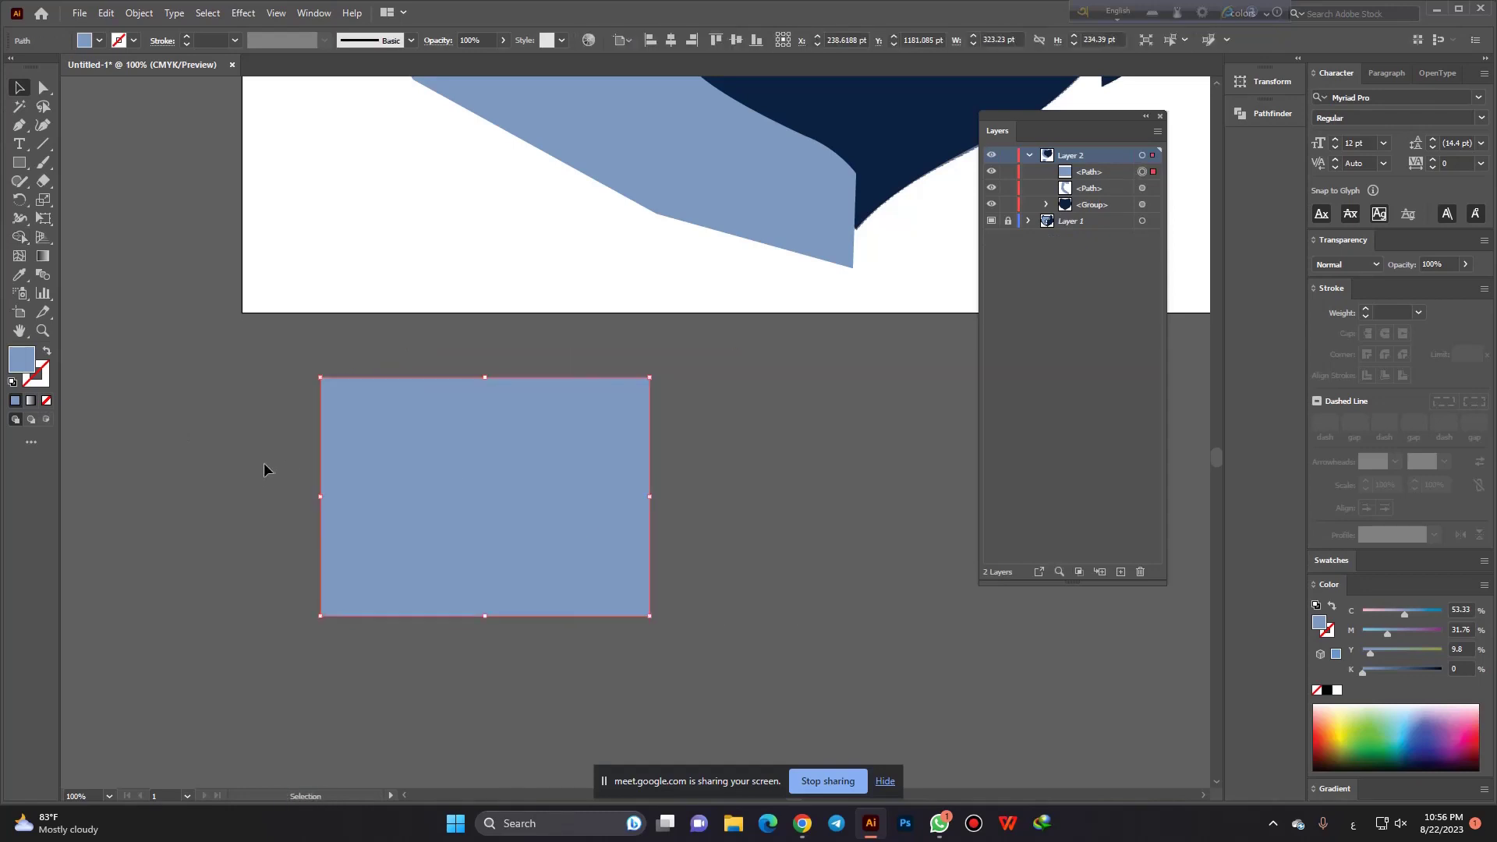
{"action": "key", "text": "ctrl+z"}
{"action": "left_click", "coordinate": [267, 451]}
{"action": "key", "text": "ctrl+z"}
{"action": "key", "text": "ctrl+z"}
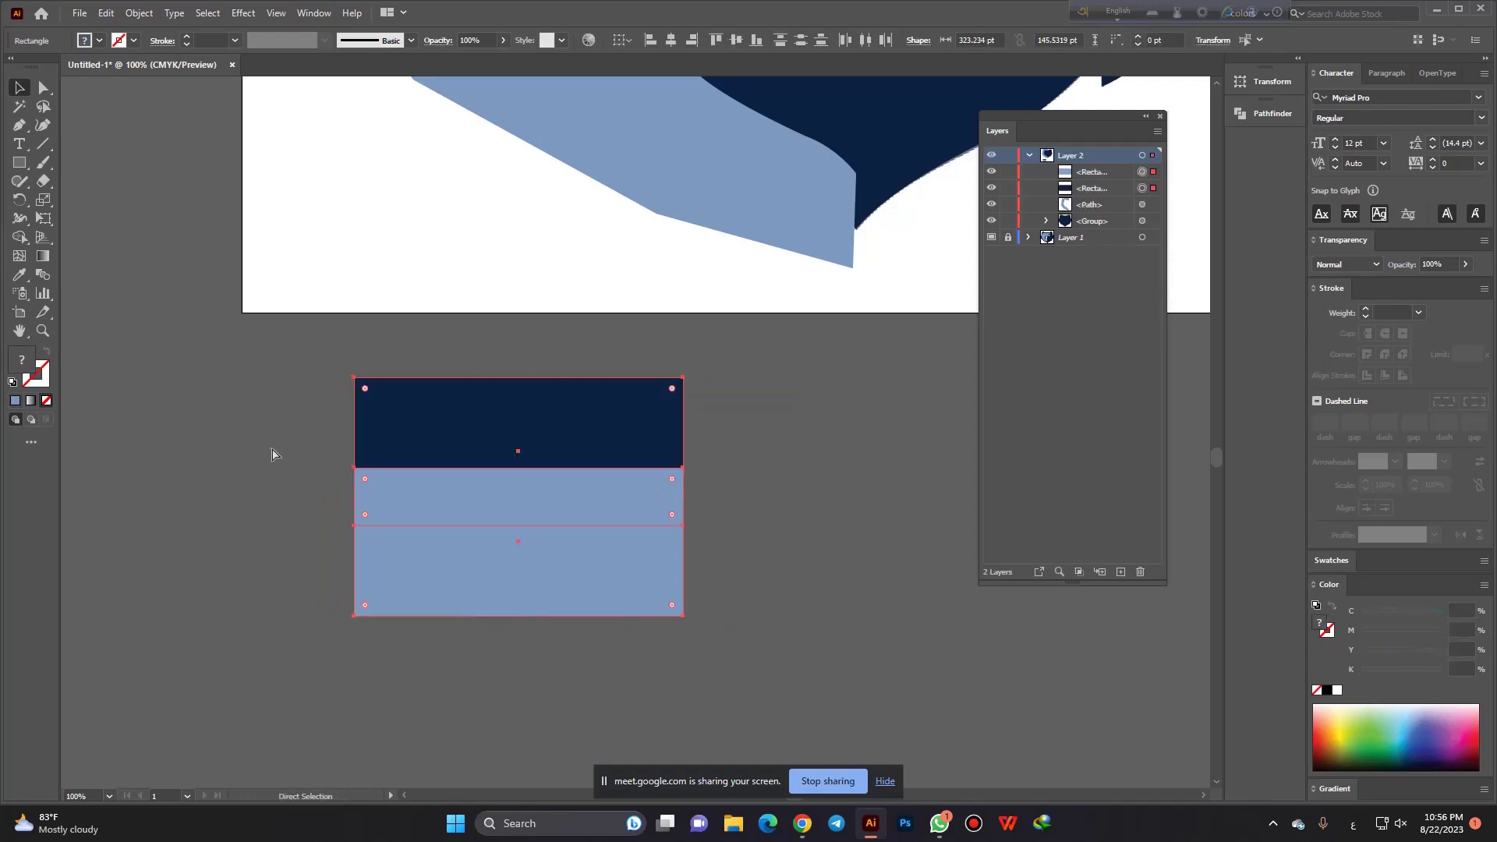
Delete the three rectangles' regions one by one with Shape Builder, then undo the deletions.
{"action": "left_click", "coordinate": [175, 375]}
{"action": "left_click_drag", "start_coordinate": [727, 647], "coordinate": [730, 654]}
{"action": "left_click_drag", "start_coordinate": [20, 237], "coordinate": [88, 248]}
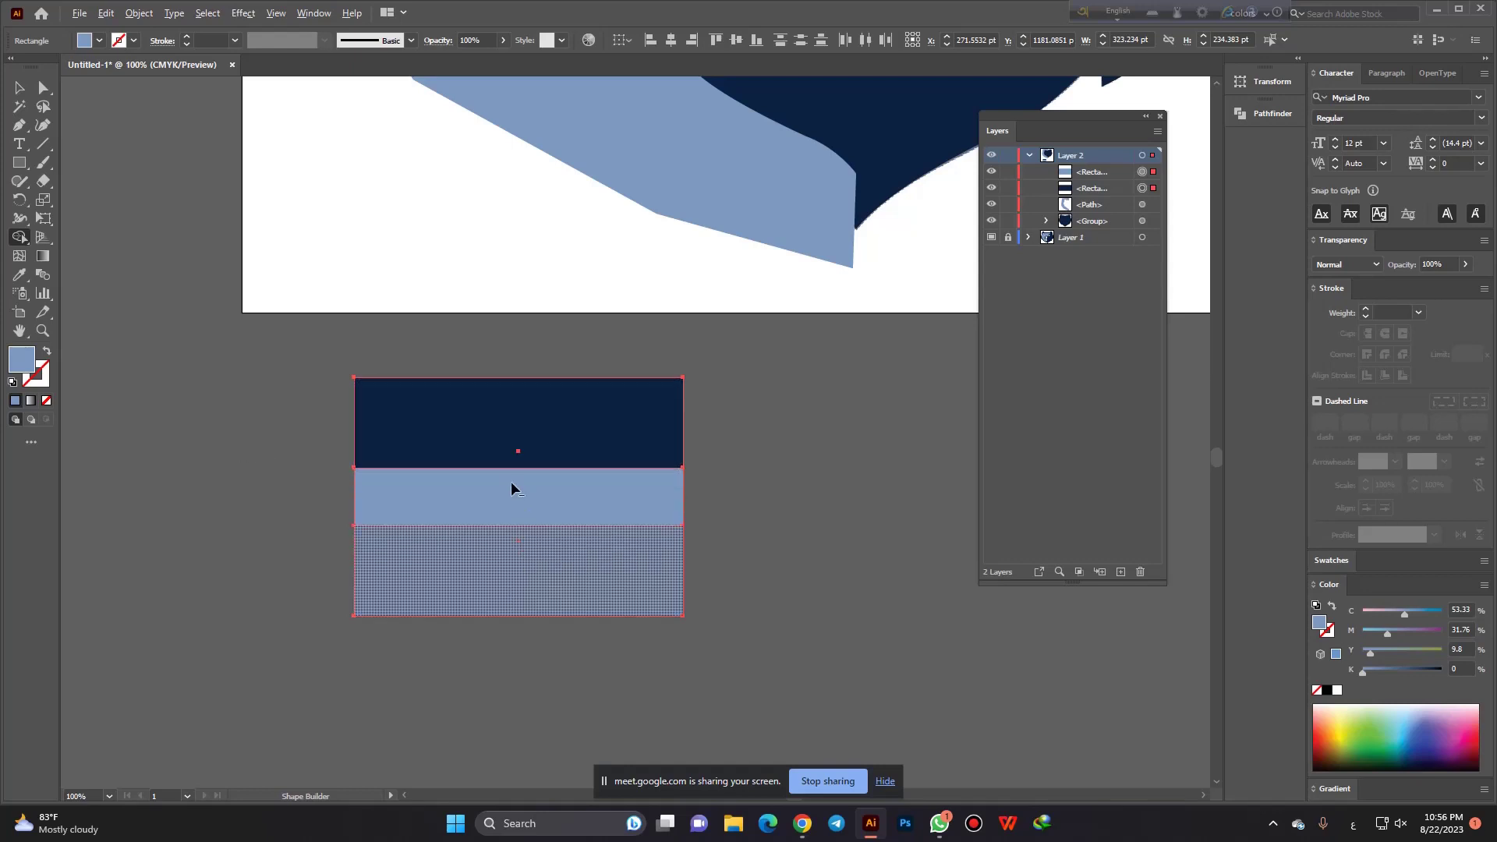
{"action": "left_click", "coordinate": [586, 423], "text": "alt"}
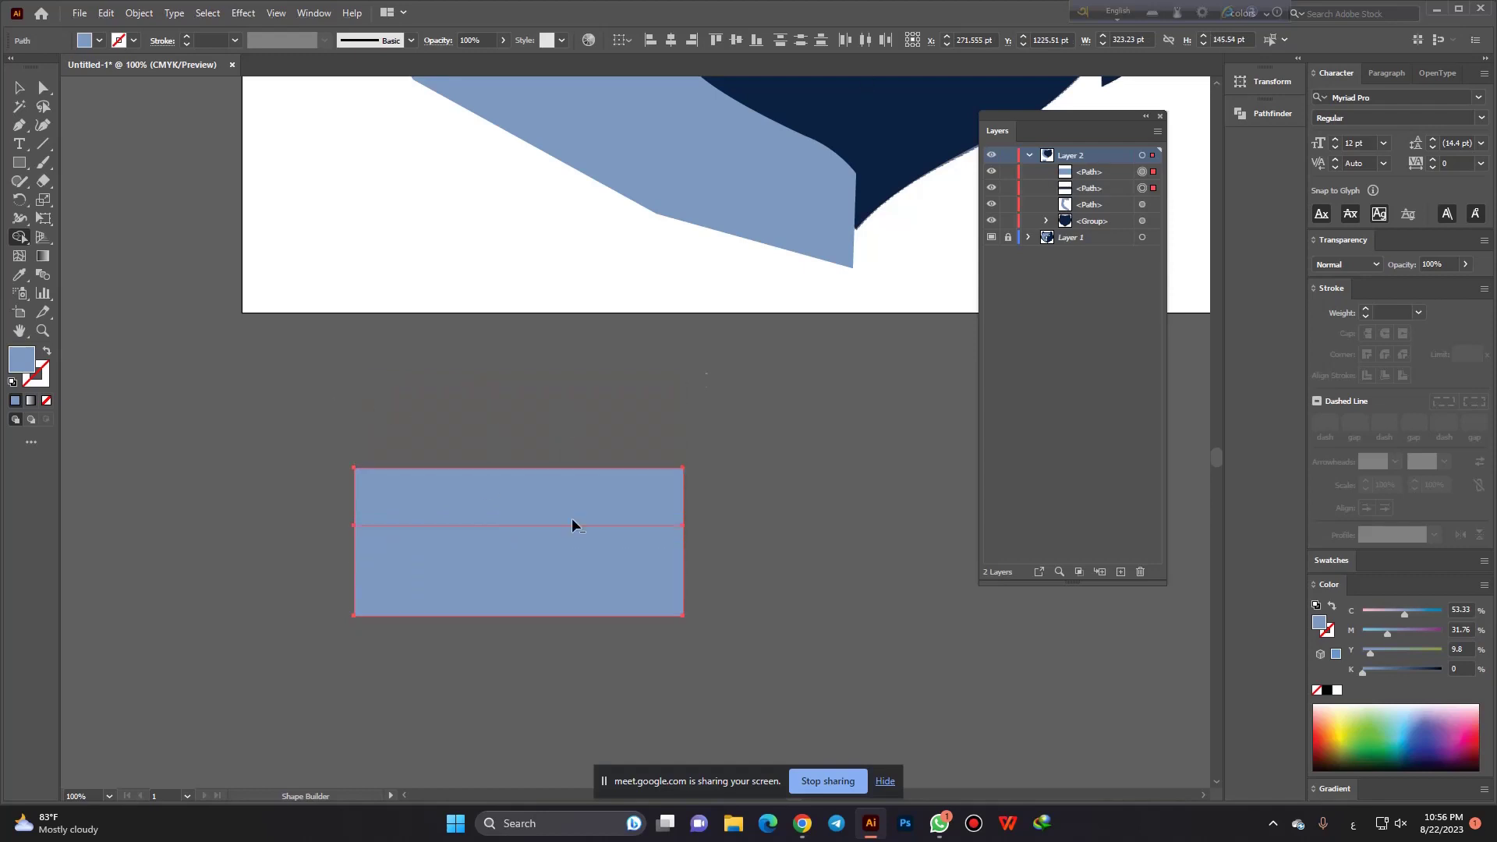
{"action": "left_click", "coordinate": [565, 563], "text": "alt"}
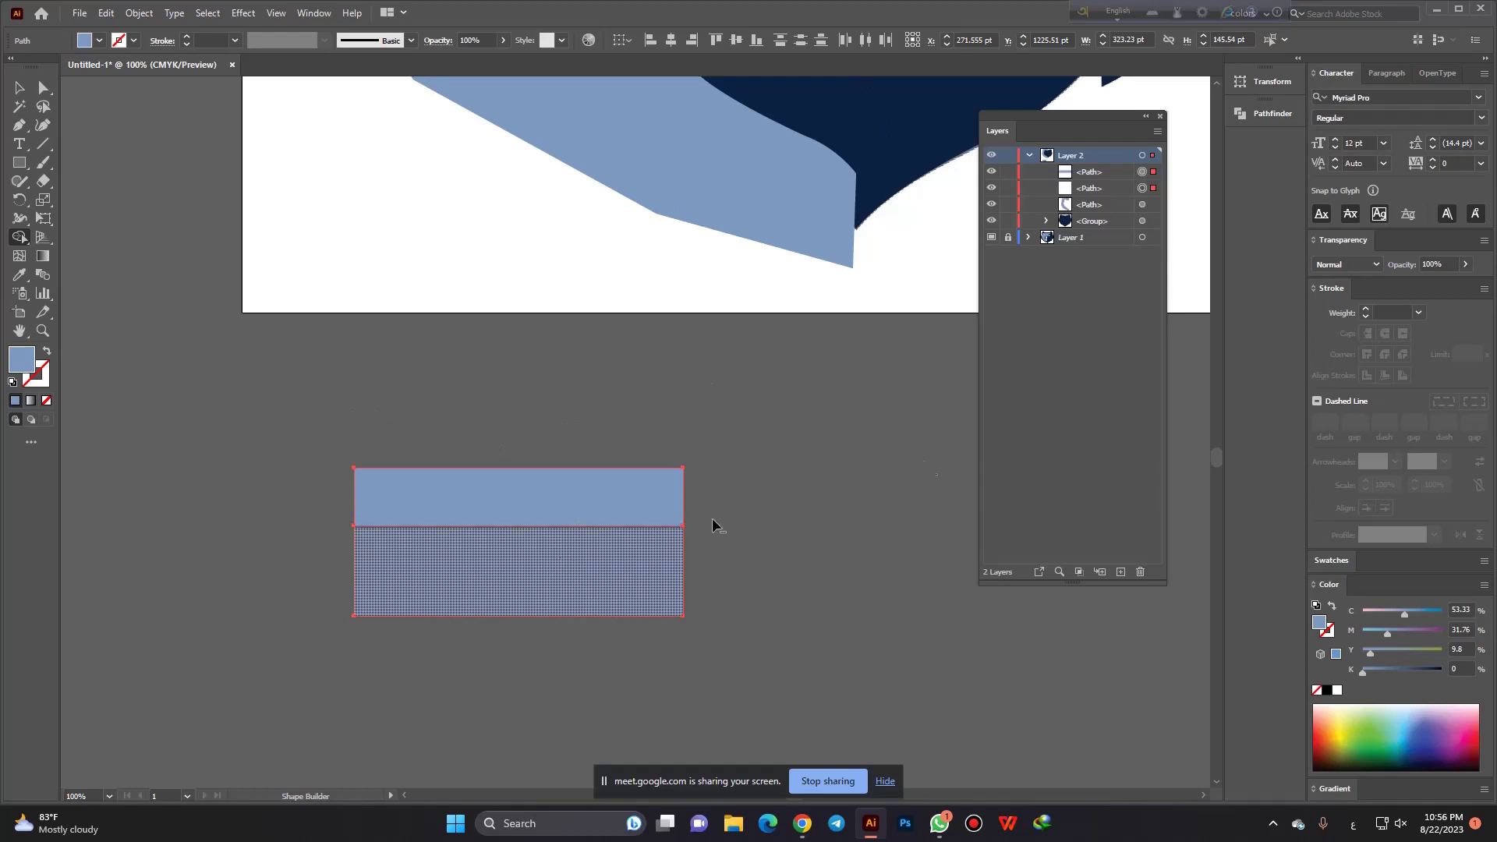
{"action": "left_click", "coordinate": [637, 507], "text": "alt"}
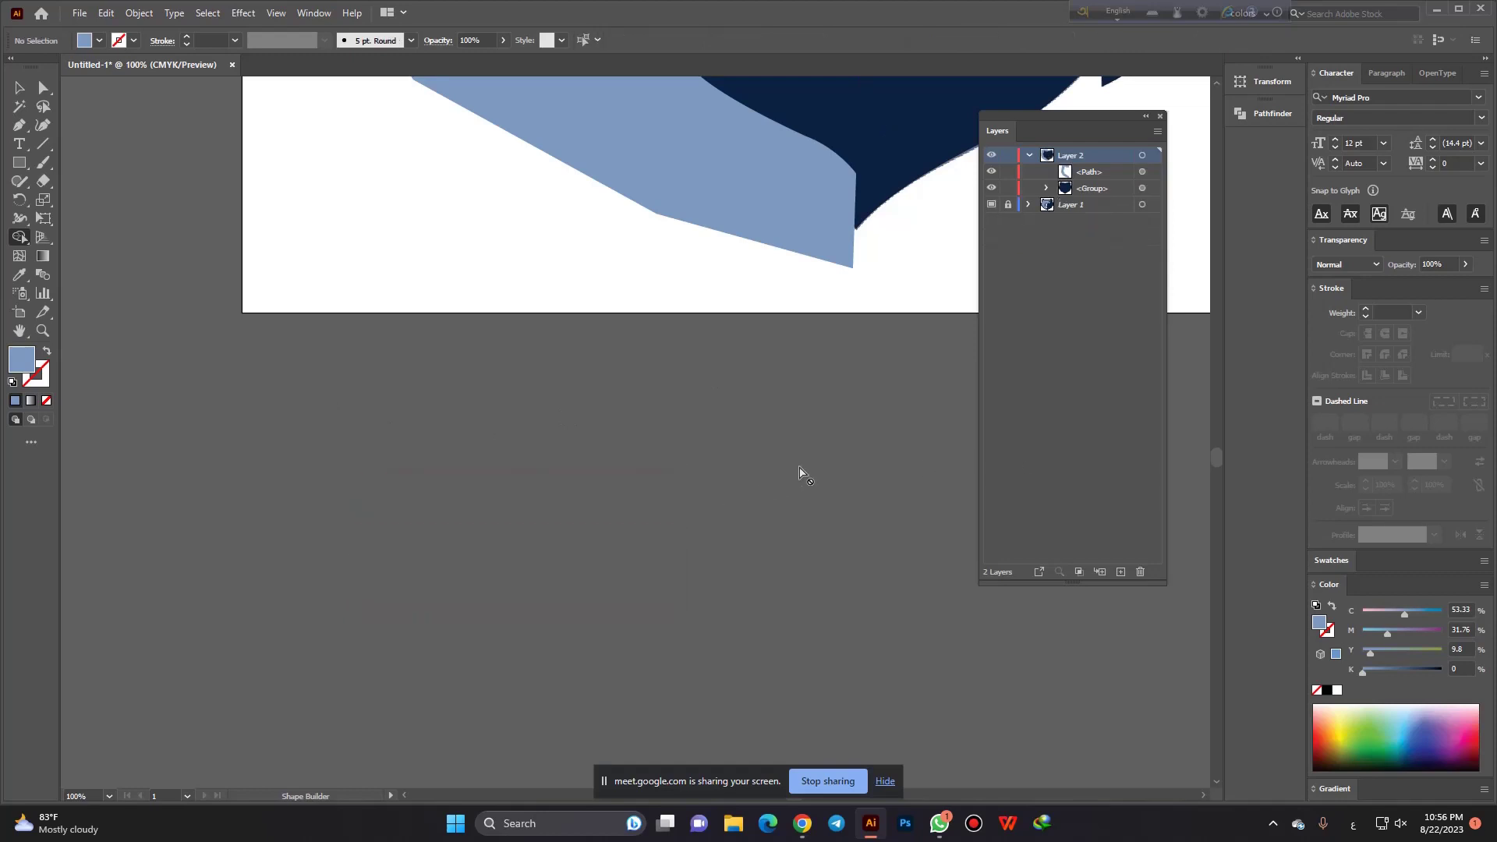
{"action": "key", "text": "ctrl+z"}
{"action": "key", "text": "ctrl+z"}
{"action": "key", "text": "ctrl+z"}
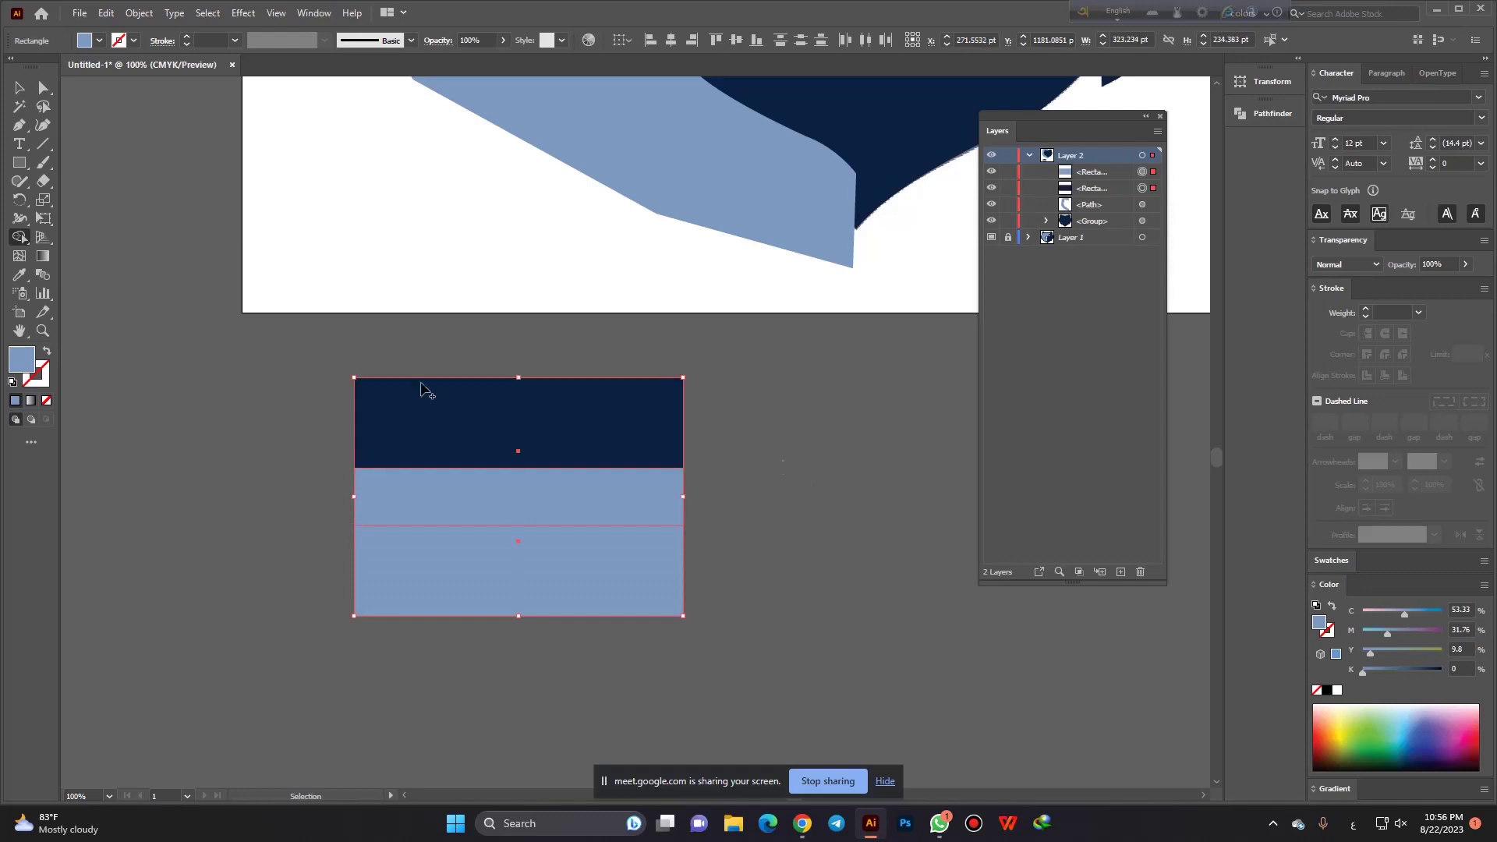
Select all the practice rectangles and delete them.
{"action": "key", "text": "v"}
{"action": "left_click_drag", "start_coordinate": [319, 379], "coordinate": [691, 657]}
{"action": "key", "text": "Delete"}
Select the head and light-blue shape, then delete the light-blue regions outside the head's rim.
{"action": "key", "text": "ctrl+minus"}
{"action": "key", "text": "ctrl+minus"}
{"action": "key", "text": "ctrl+minus"}
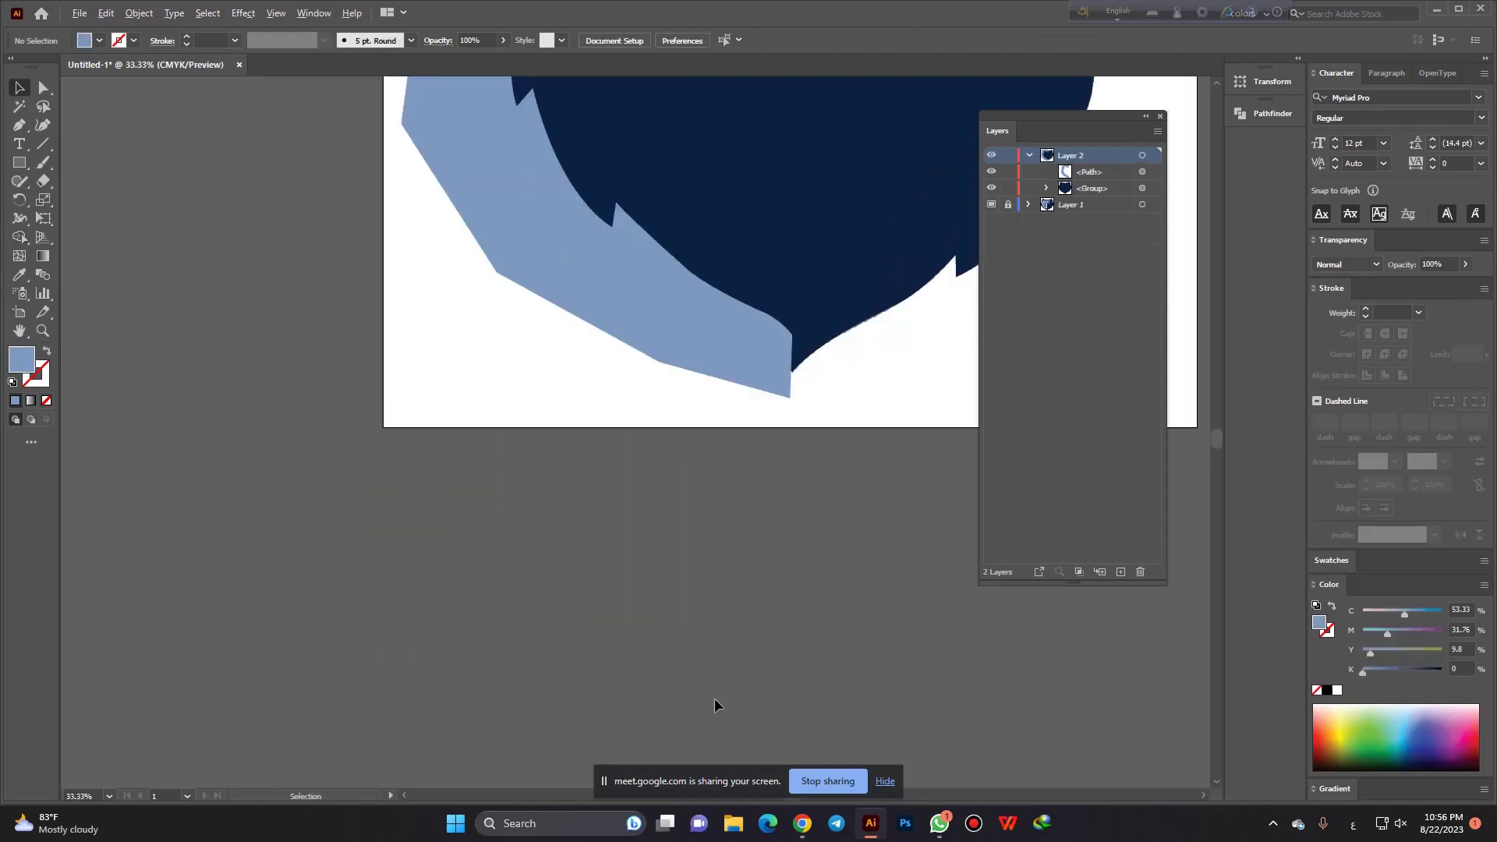
{"action": "scroll", "coordinate": [864, 585], "scroll_direction": "up", "scroll_amount": 1}
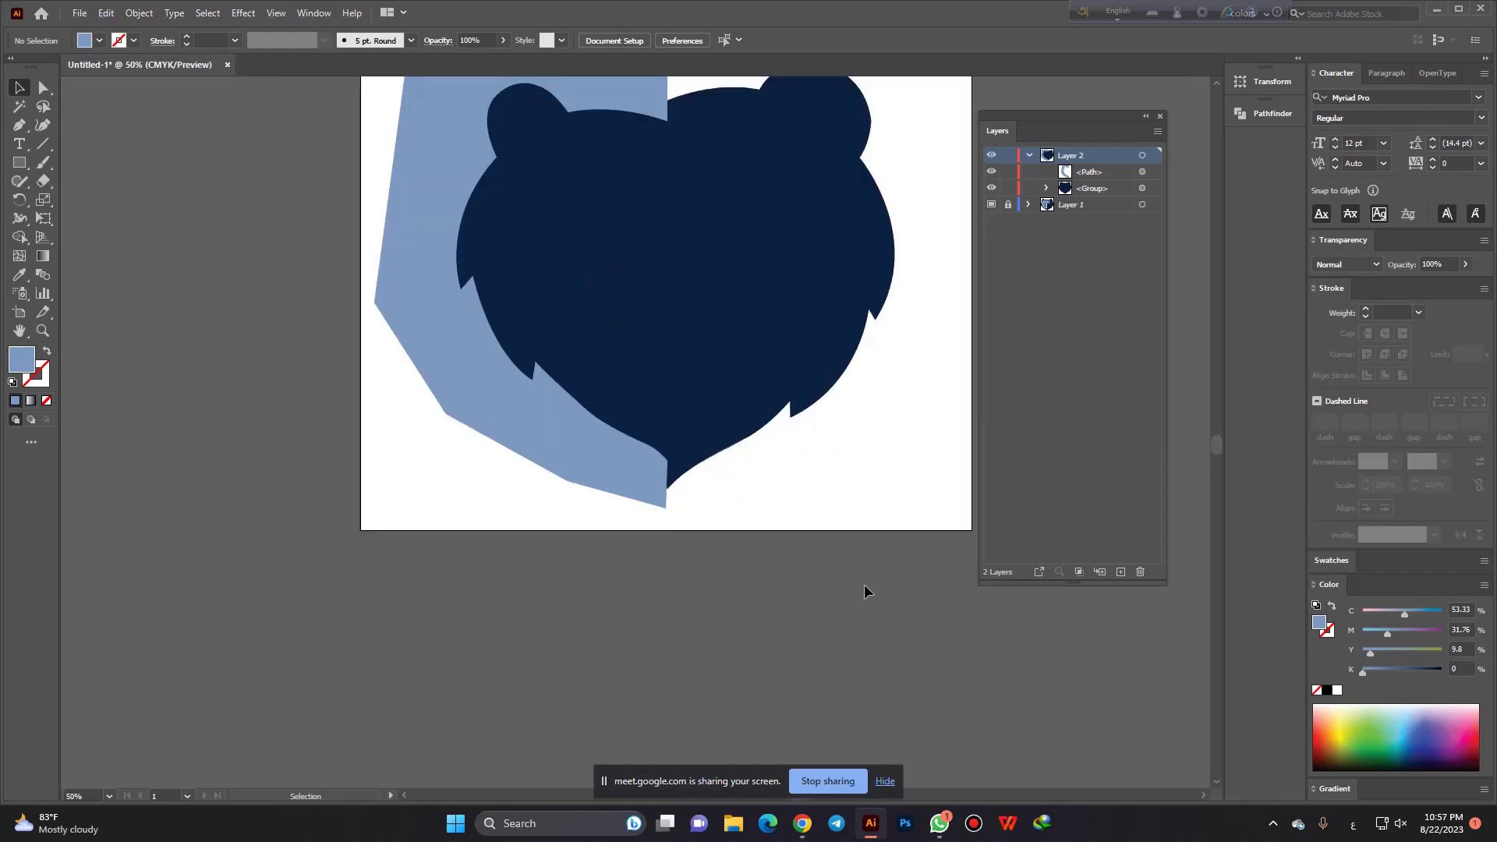
{"action": "scroll", "coordinate": [671, 594], "scroll_direction": "down", "scroll_amount": 1}
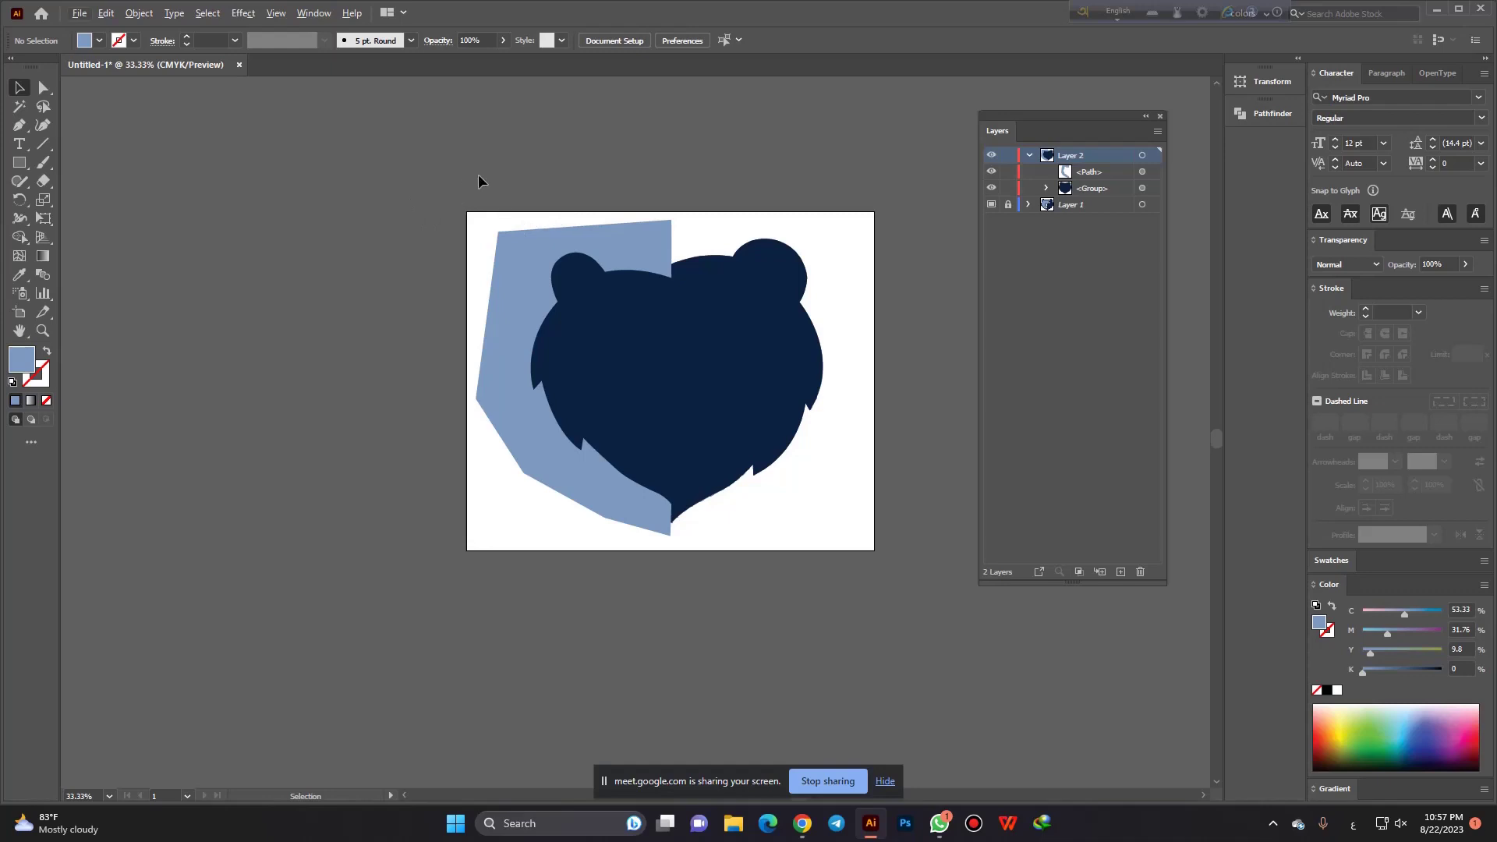
{"action": "left_click_drag", "start_coordinate": [481, 179], "coordinate": [797, 563]}
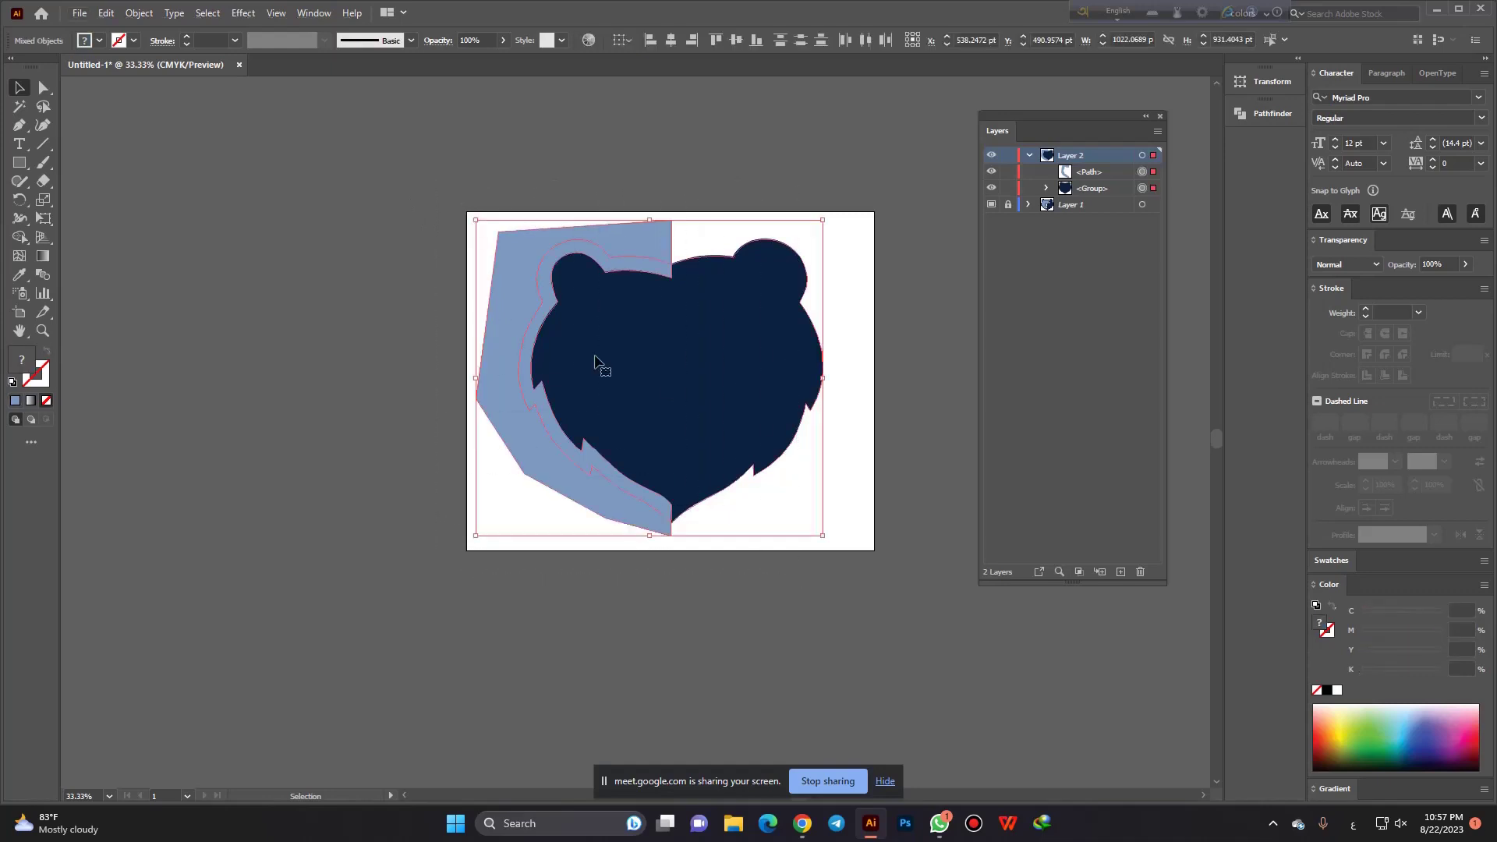
{"action": "scroll", "coordinate": [522, 390], "scroll_direction": "up", "scroll_amount": 1}
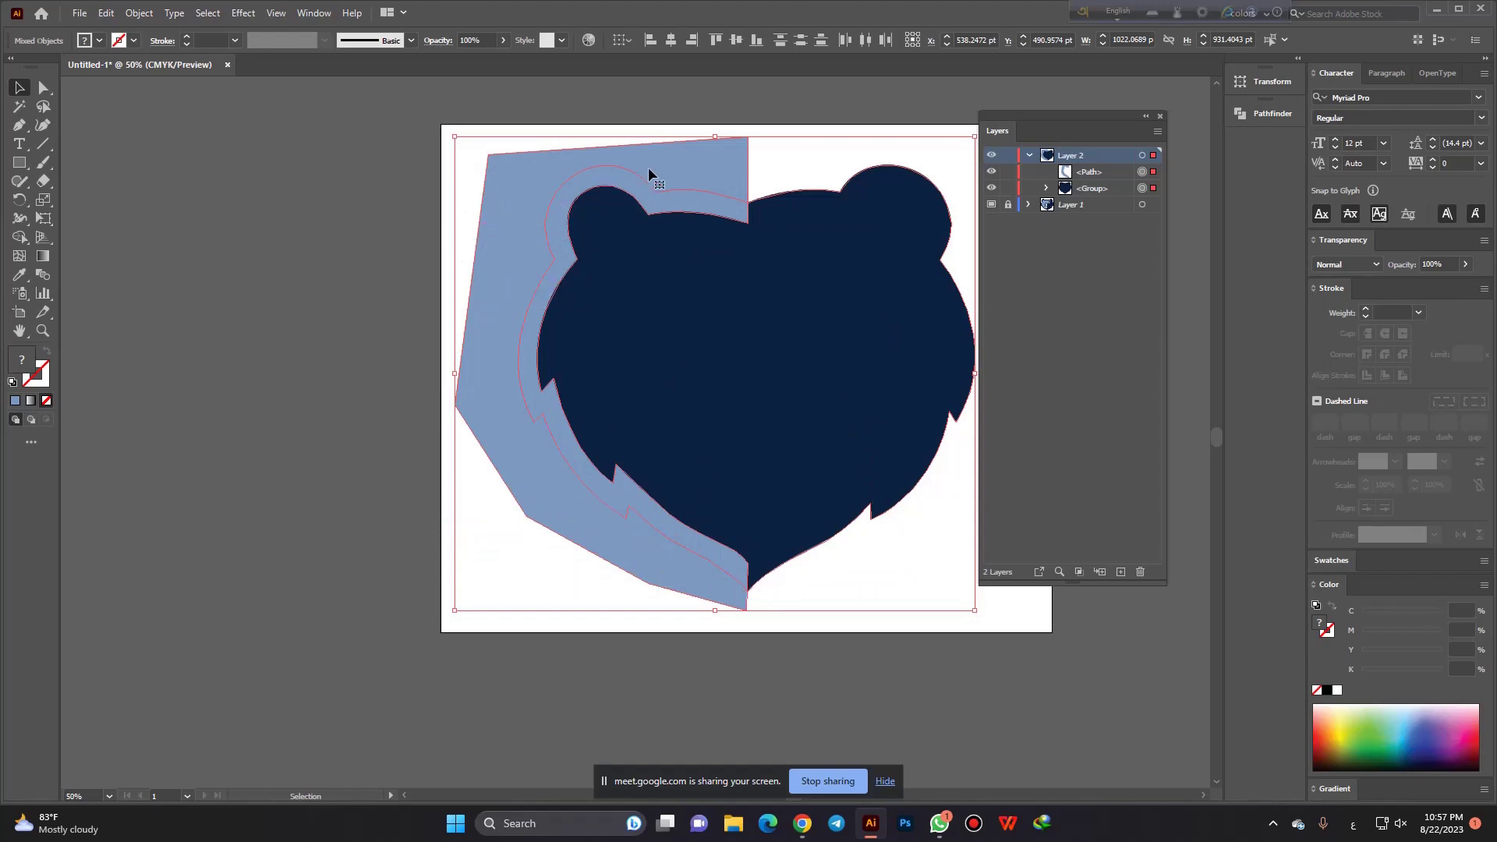
{"action": "left_click", "coordinate": [23, 240]}
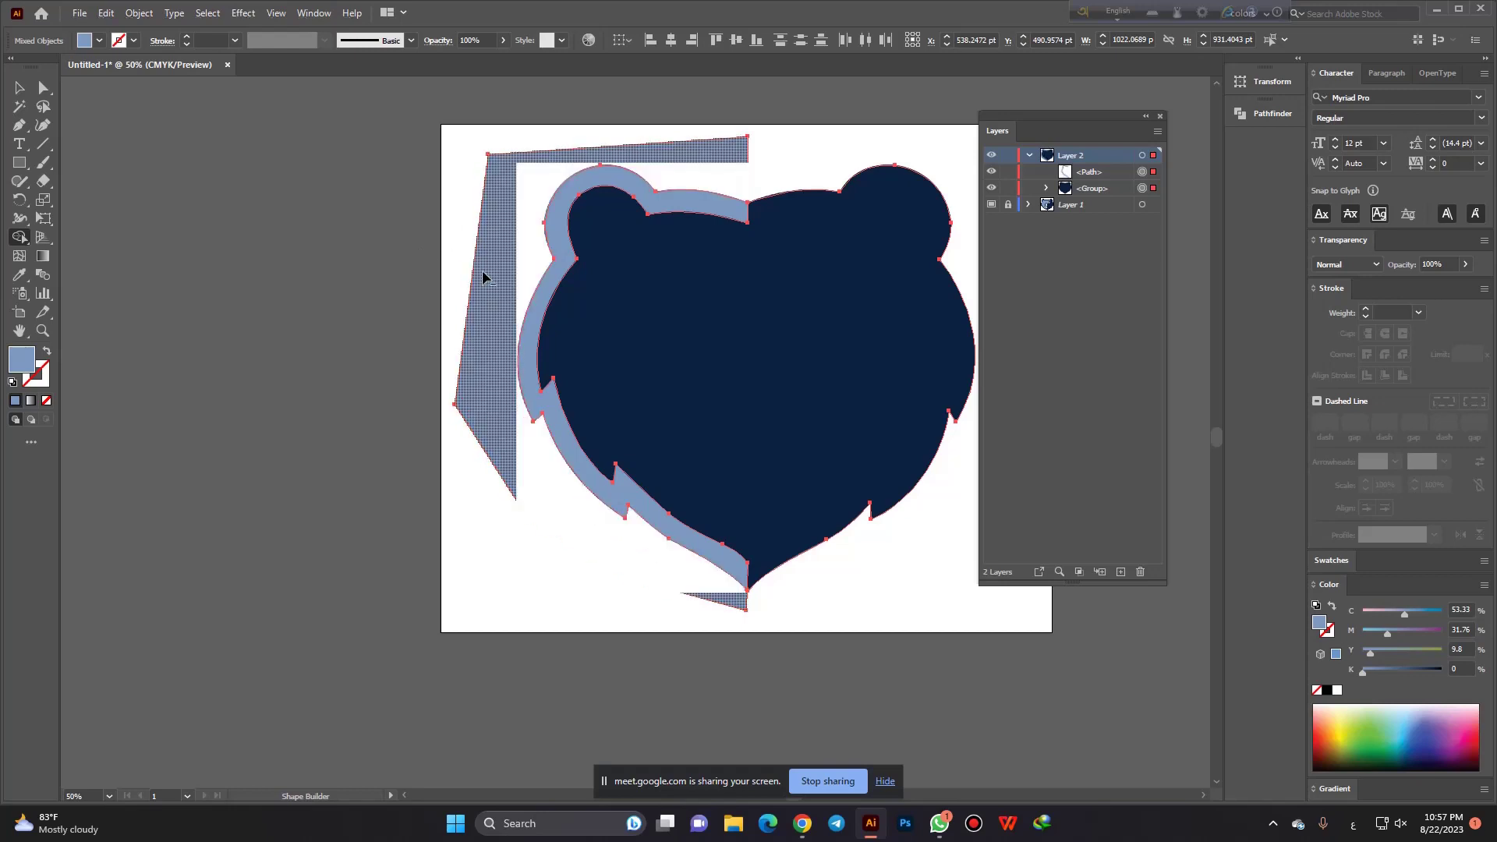
{"action": "left_click", "coordinate": [484, 277], "text": "alt"}
{"action": "left_click", "coordinate": [21, 88]}
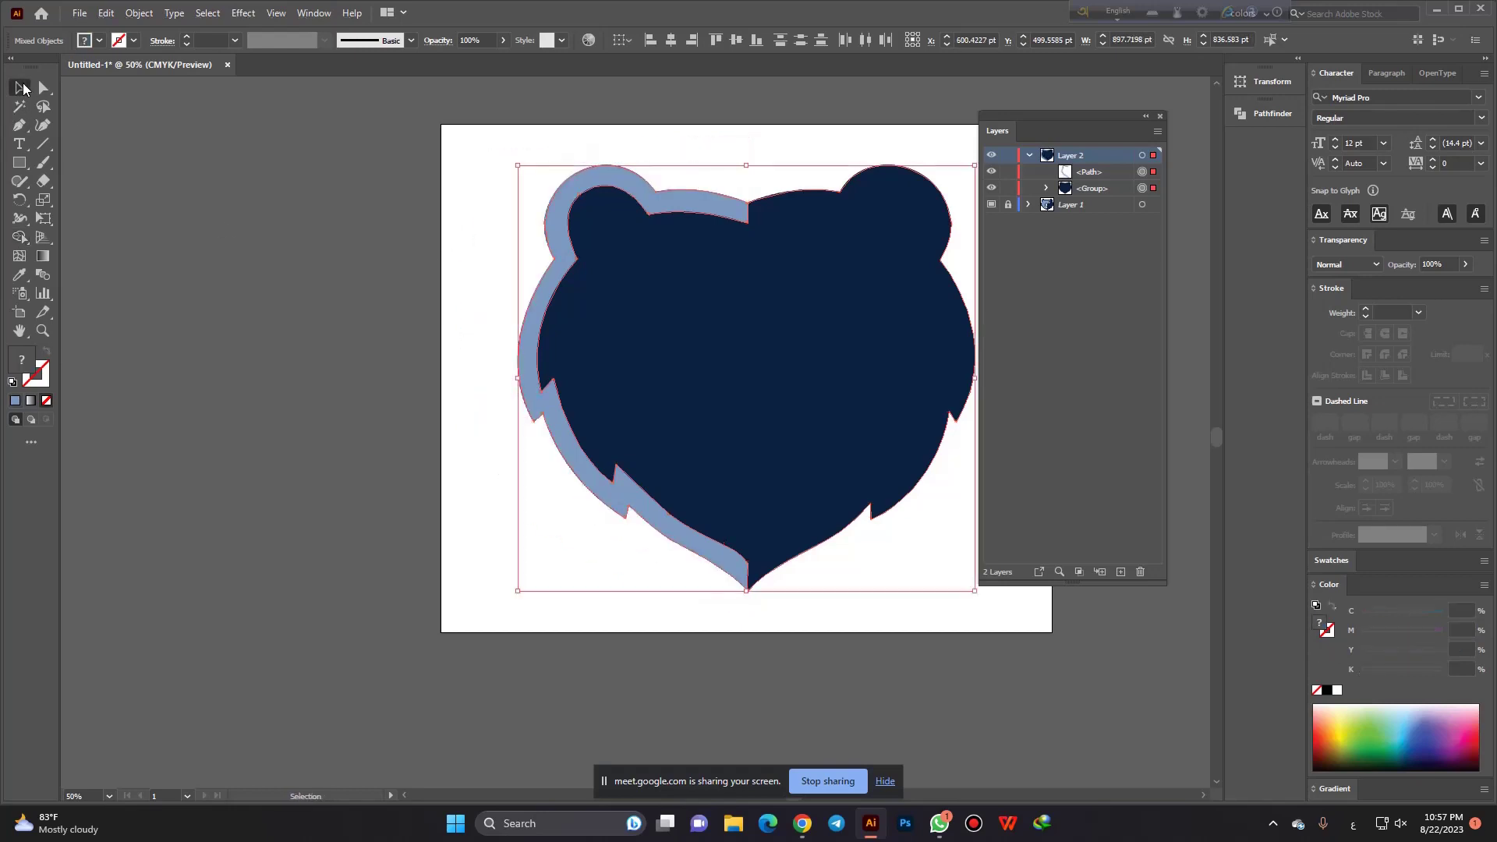
{"action": "left_click", "coordinate": [330, 240]}
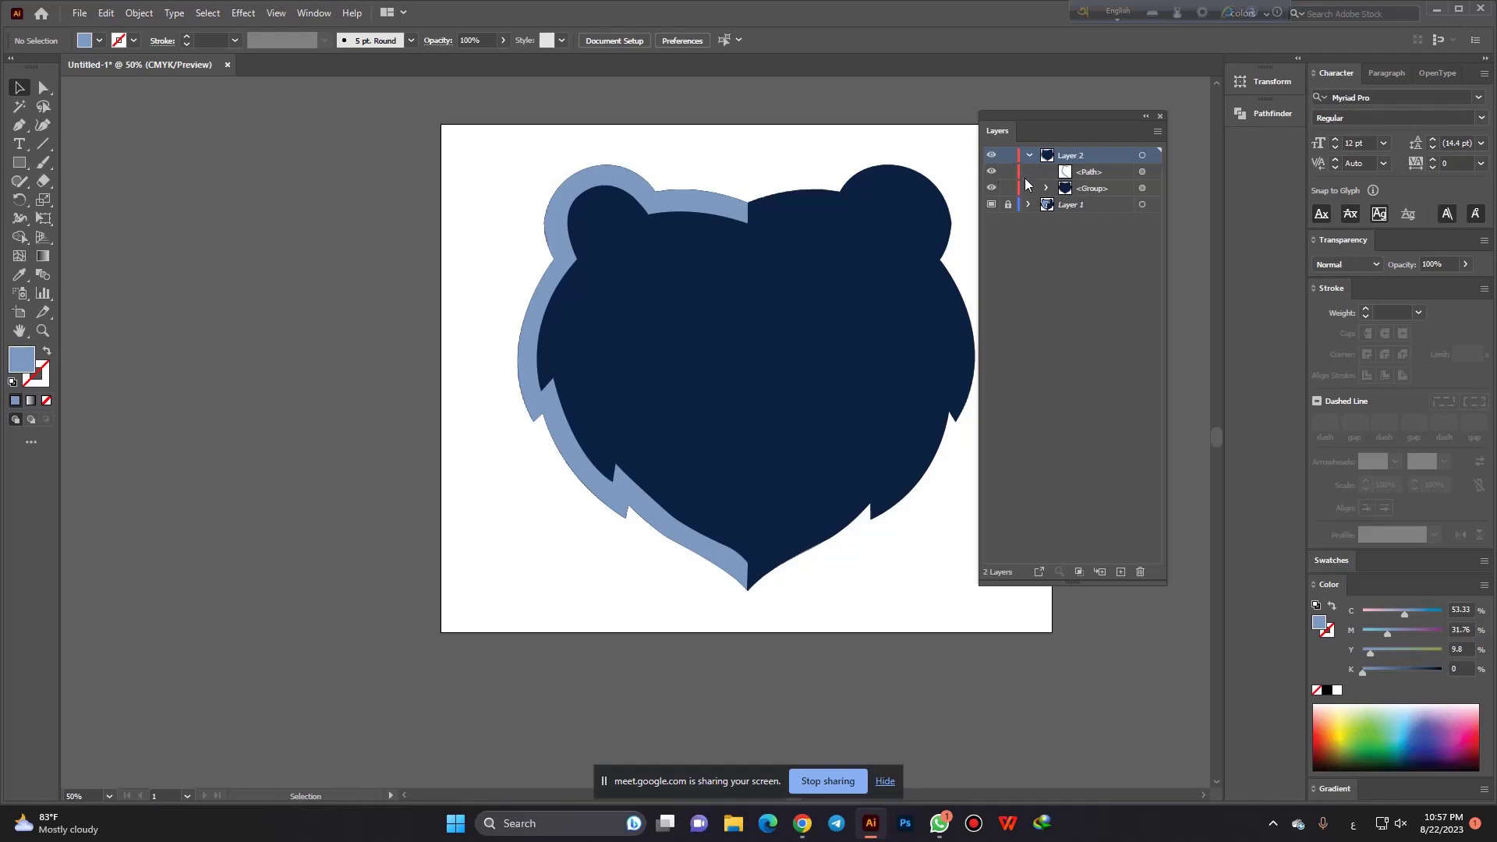
Hide Layer 2's traced shapes and zoom in to study the reference bear logo.
{"action": "left_click", "coordinate": [992, 172]}
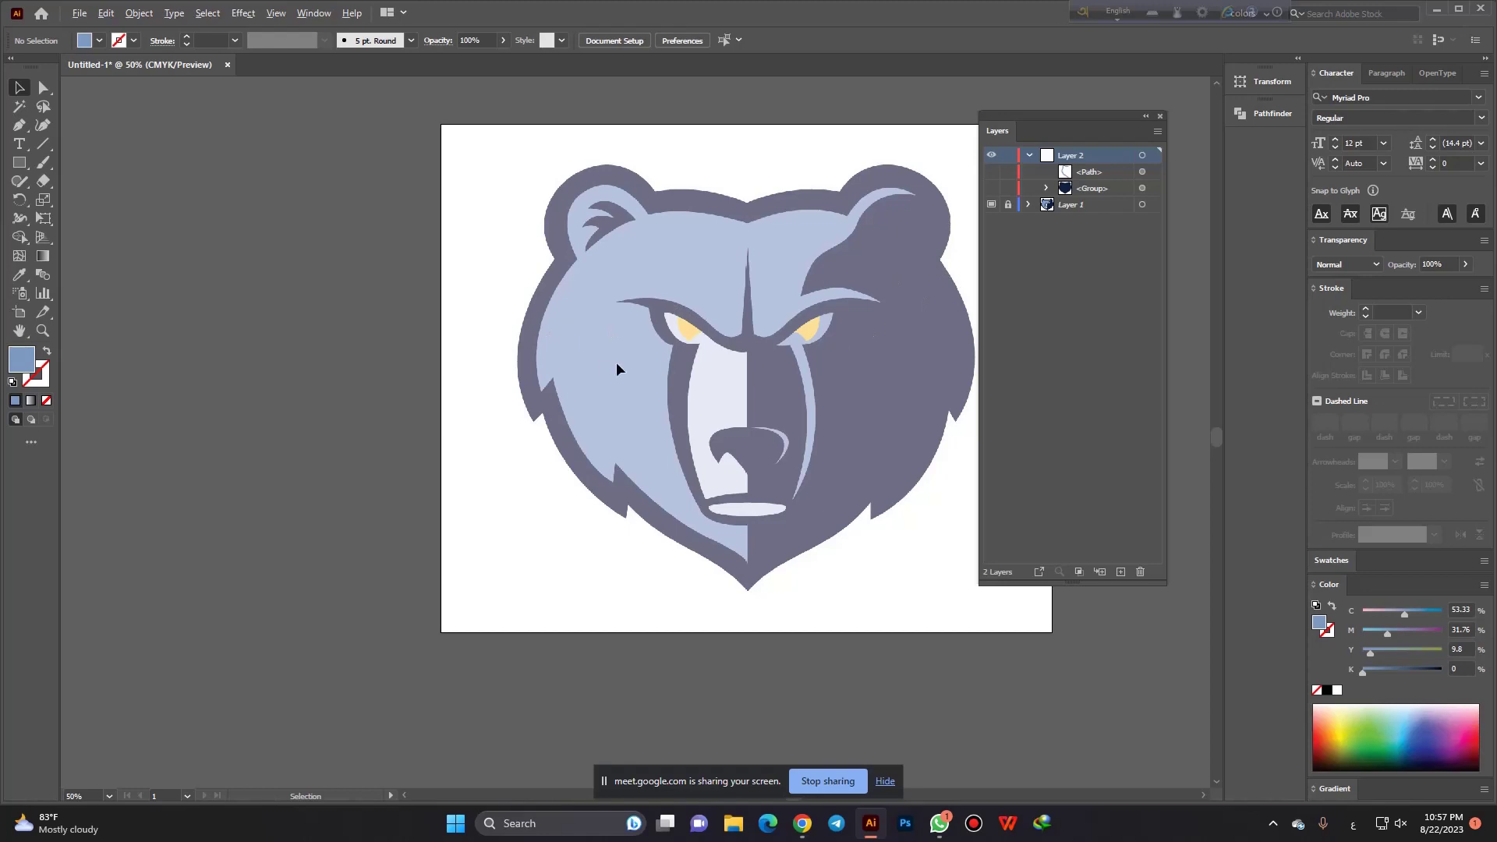
{"action": "scroll", "coordinate": [784, 369], "scroll_direction": "up", "scroll_amount": 1}
{"action": "scroll", "coordinate": [714, 381], "scroll_direction": "up", "scroll_amount": 1}
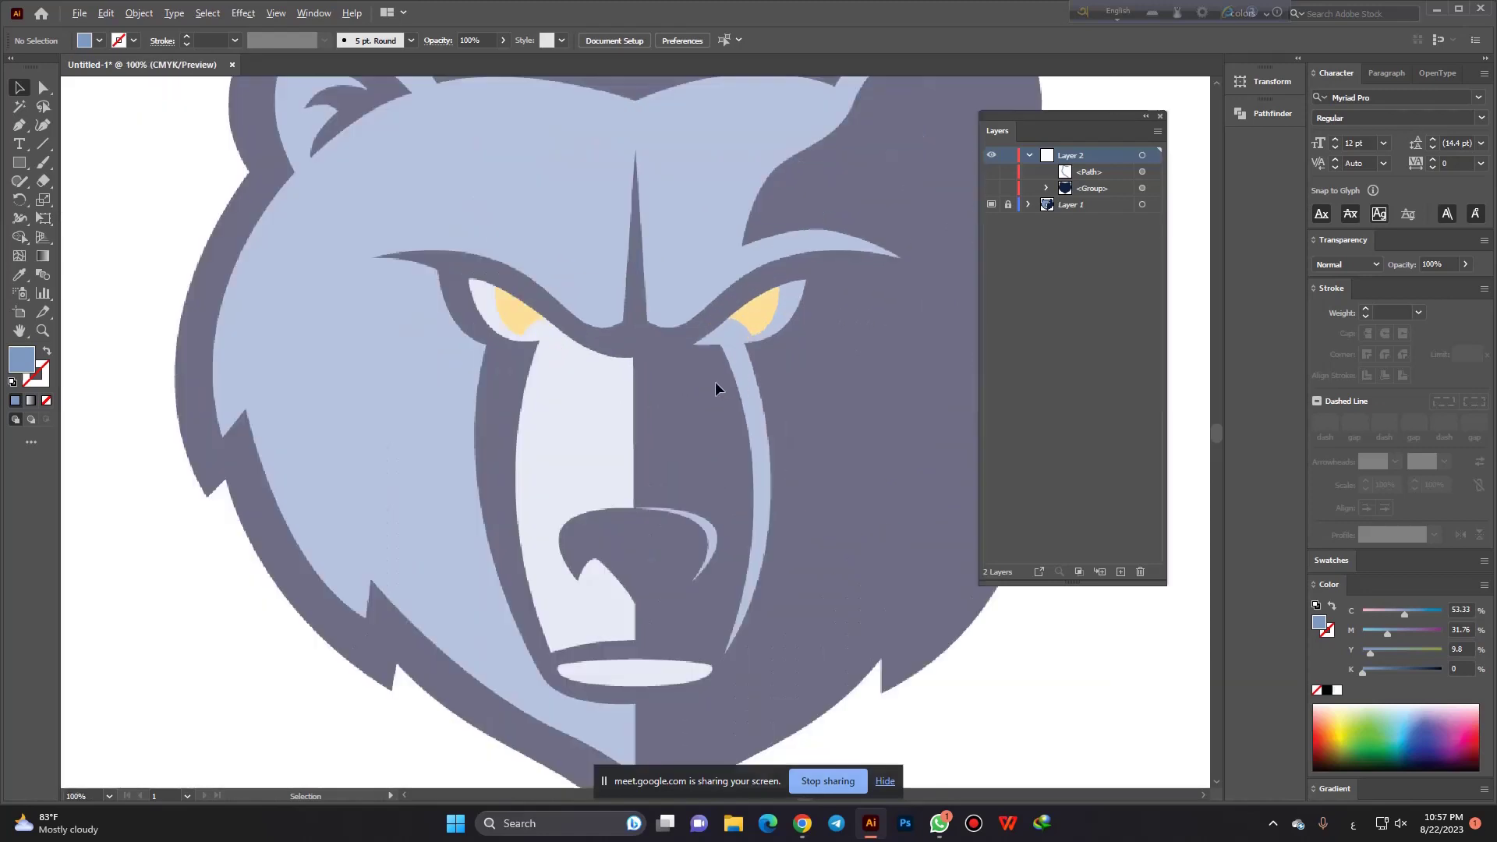
{"action": "scroll", "coordinate": [708, 378], "scroll_direction": "down", "scroll_amount": 1}
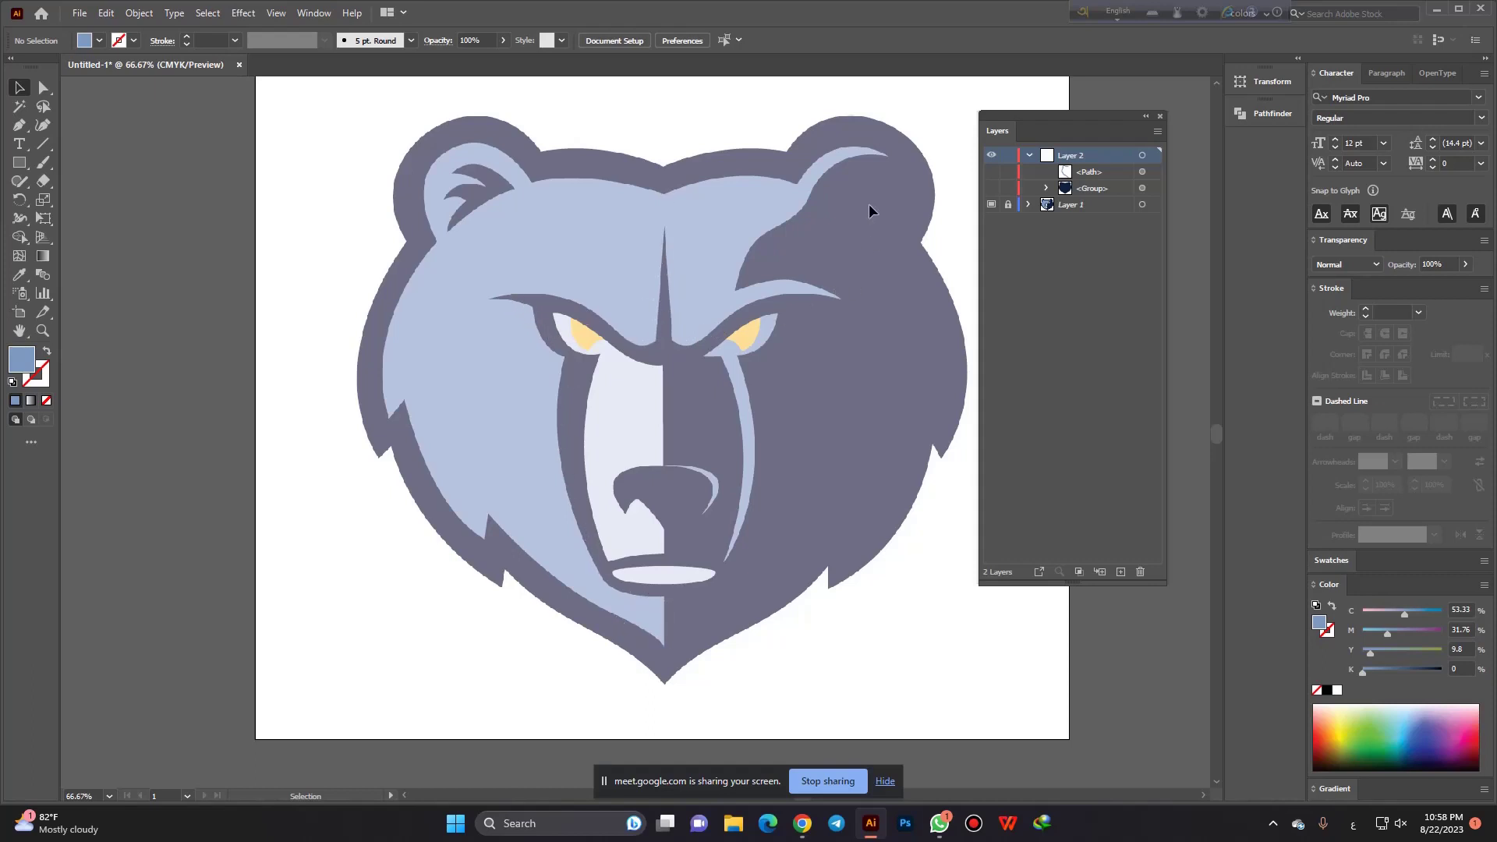
{"action": "scroll", "coordinate": [639, 635], "scroll_direction": "up", "scroll_amount": 1}
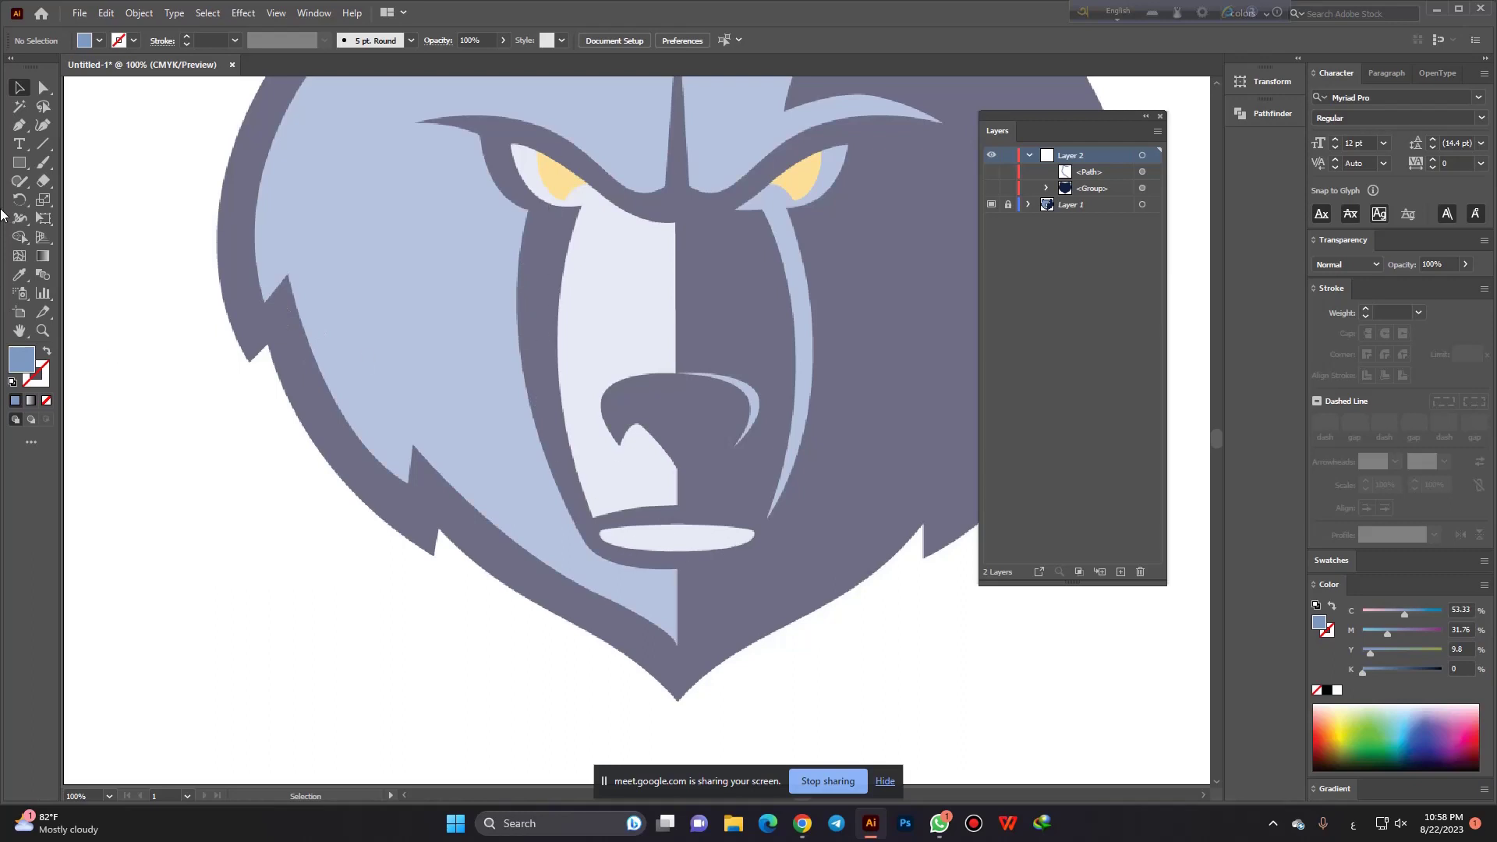
{"action": "left_click", "coordinate": [19, 125]}
{"action": "scroll", "coordinate": [675, 661], "scroll_direction": "down", "scroll_amount": 2}
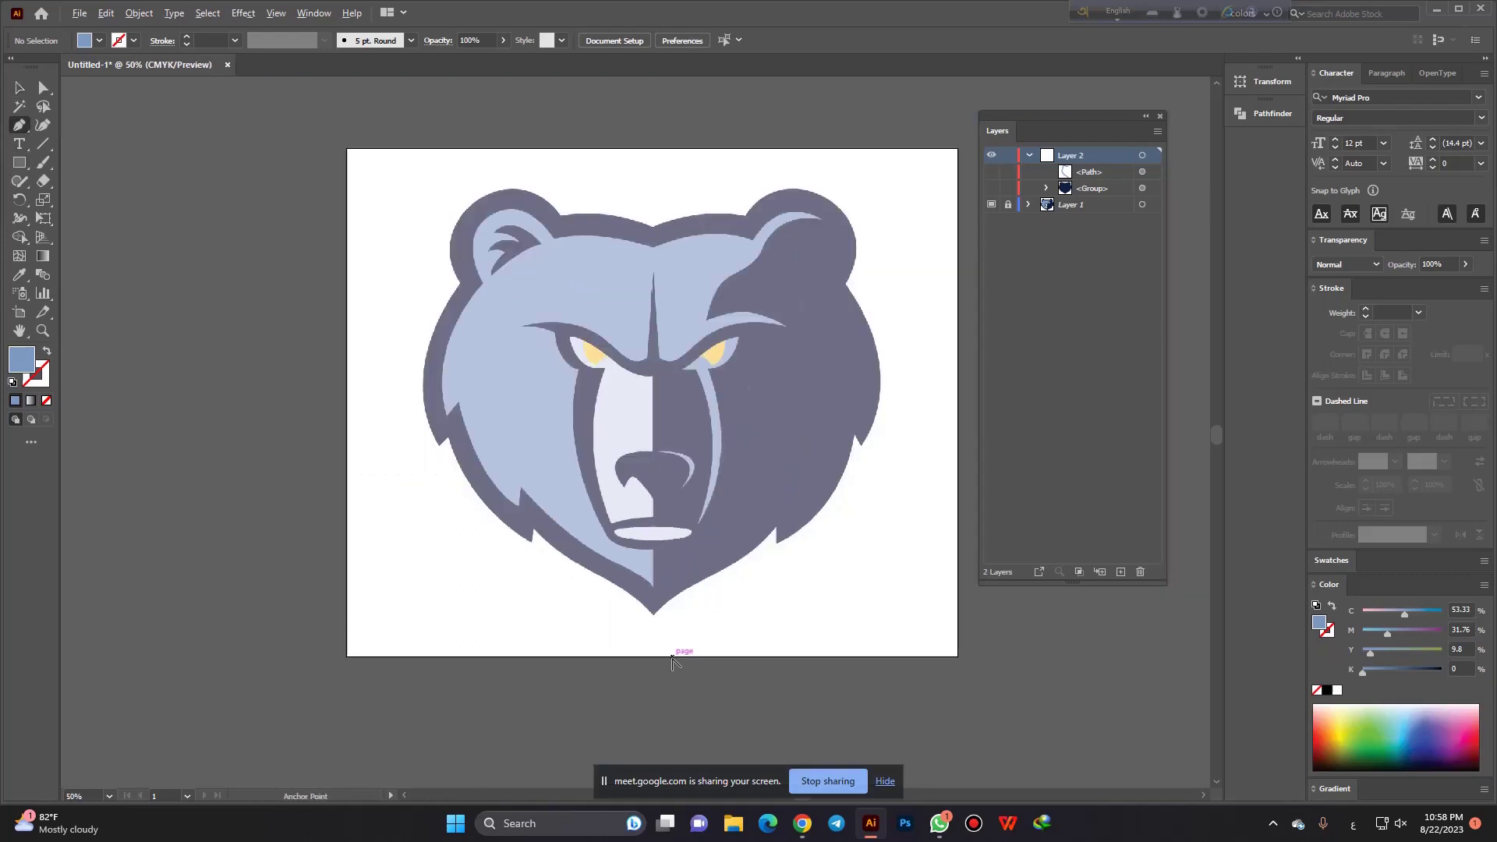
Start a pen path below the chin, curve it along the mouth's lower edge, and set it to stroke only.
{"action": "scroll", "coordinate": [629, 636], "scroll_direction": "up", "scroll_amount": 2}
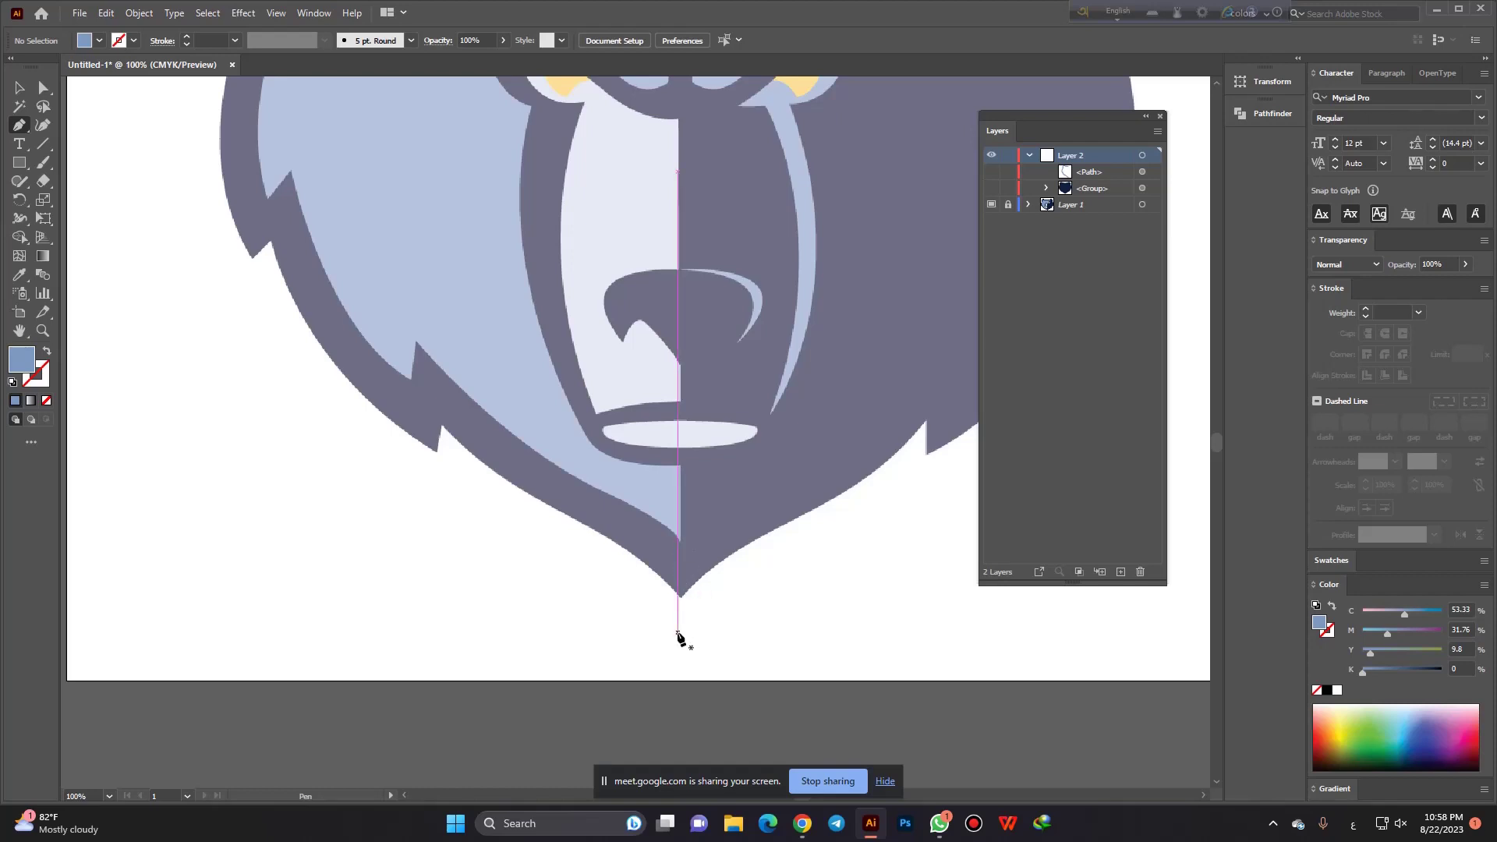
{"action": "left_click", "coordinate": [683, 634]}
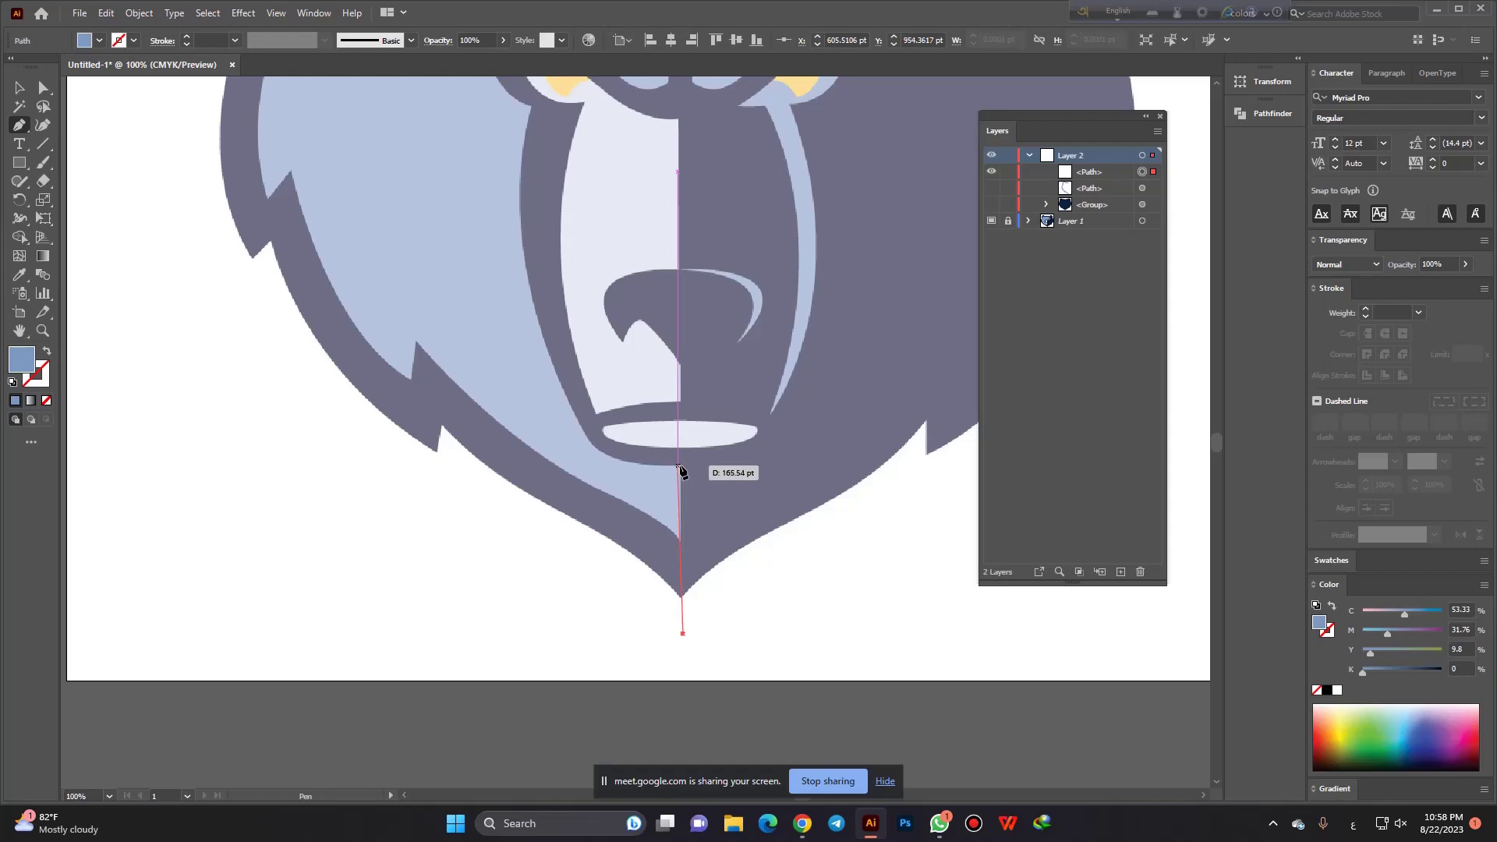
{"action": "left_click", "coordinate": [677, 466]}
{"action": "scroll", "coordinate": [678, 467], "scroll_direction": "up", "scroll_amount": 2}
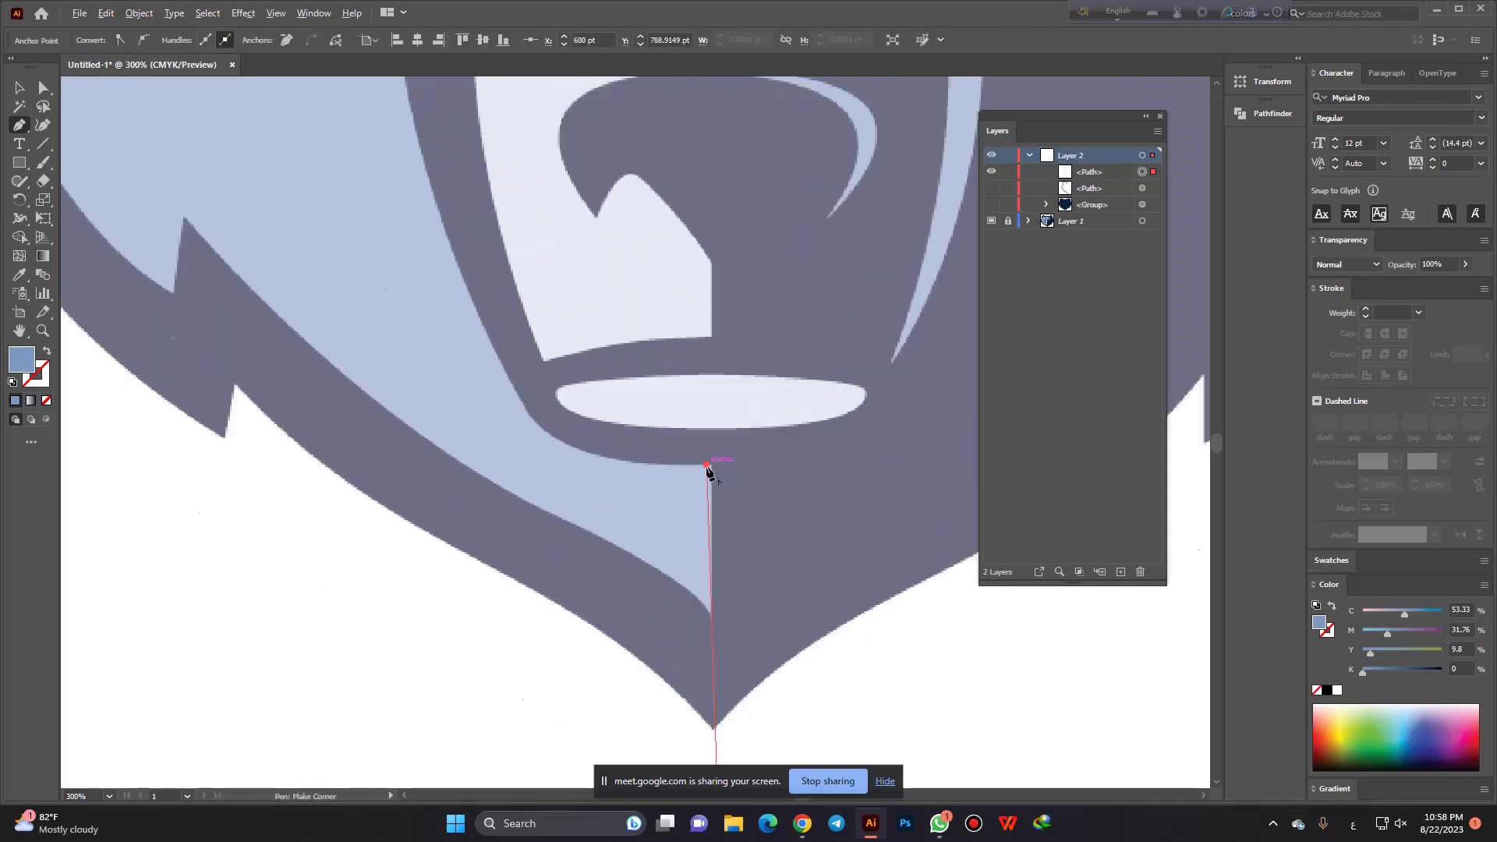
{"action": "scroll", "coordinate": [710, 476], "scroll_direction": "up", "scroll_amount": 1}
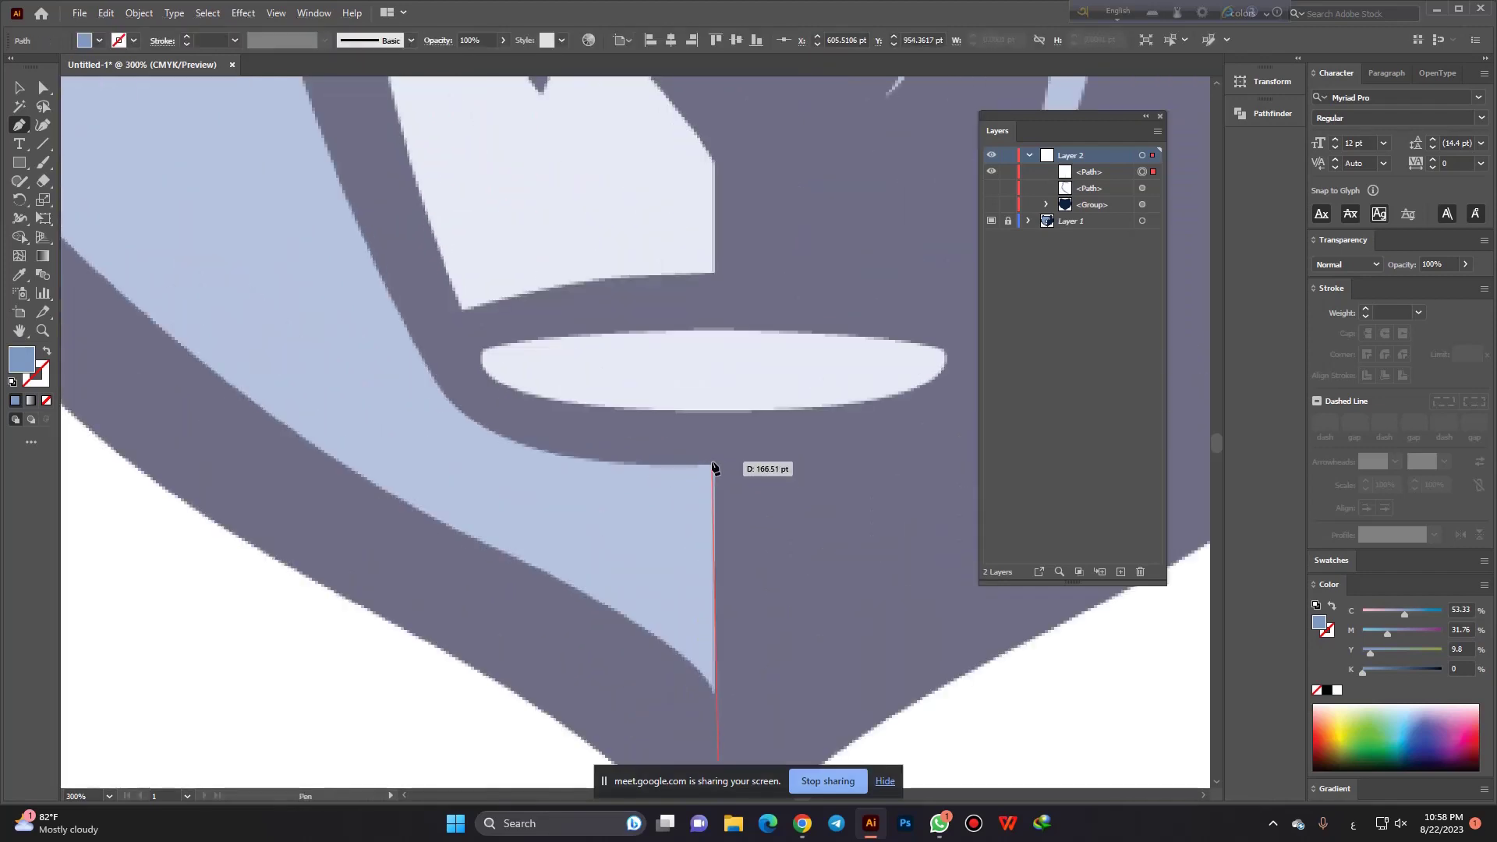
{"action": "left_click", "coordinate": [713, 468]}
{"action": "scroll", "coordinate": [681, 511], "scroll_direction": "down", "scroll_amount": 2}
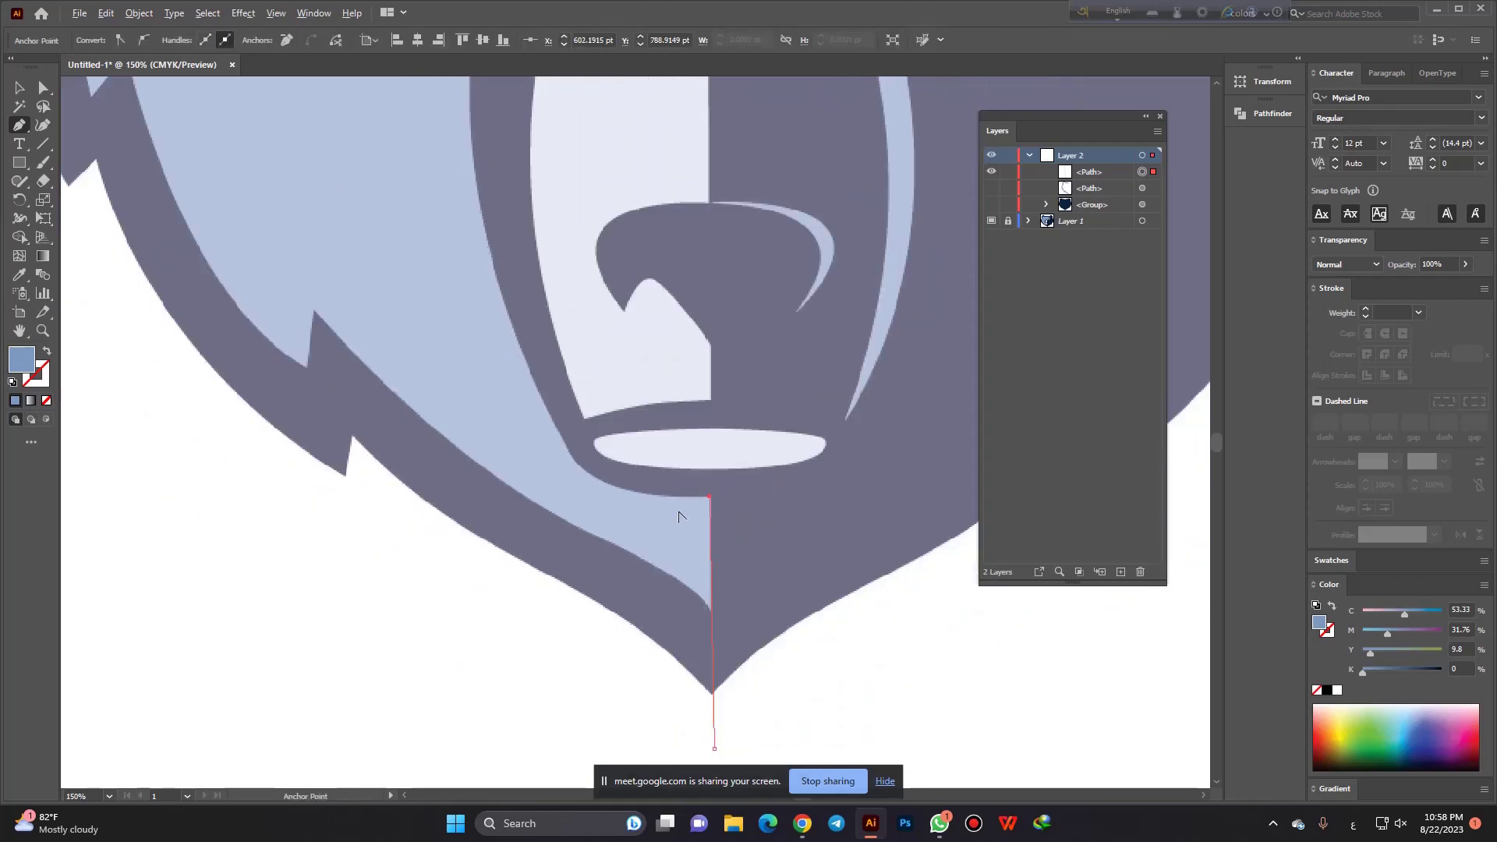
{"action": "left_click_drag", "start_coordinate": [595, 477], "coordinate": [565, 454]}
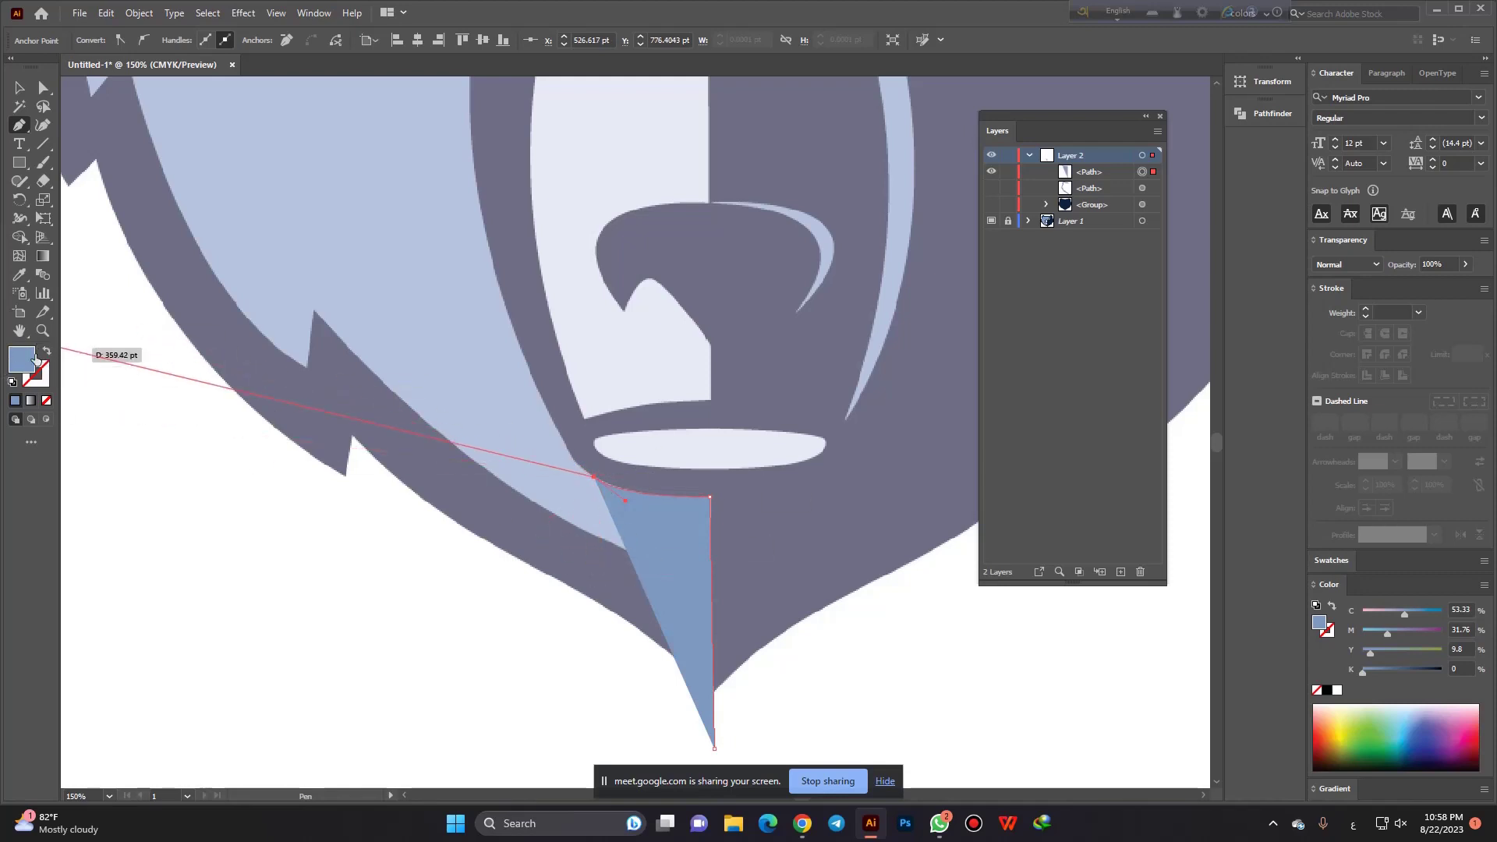
{"action": "left_click", "coordinate": [51, 386]}
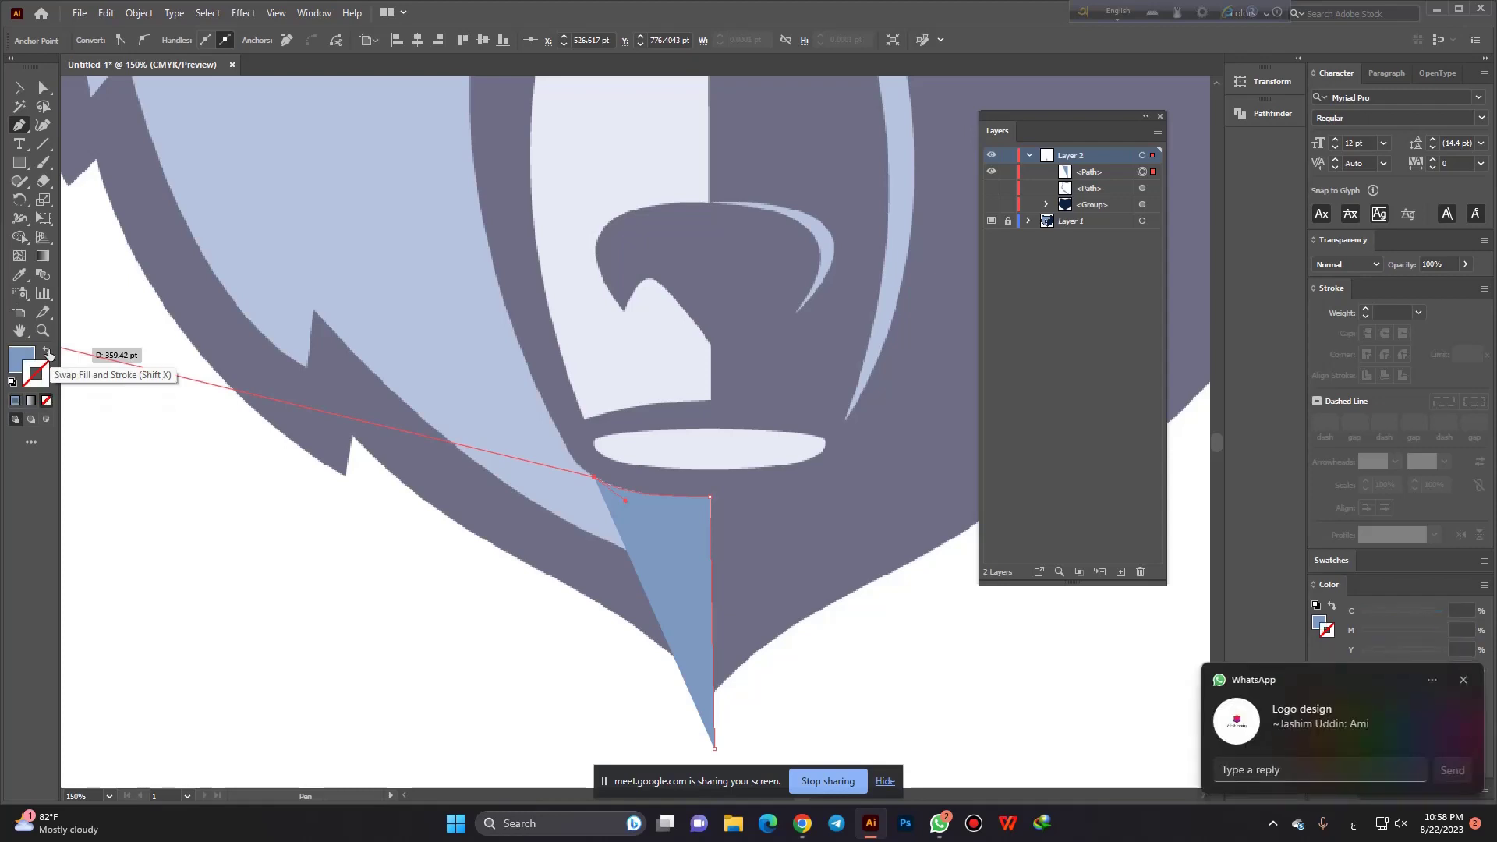
{"action": "left_click", "coordinate": [48, 351]}
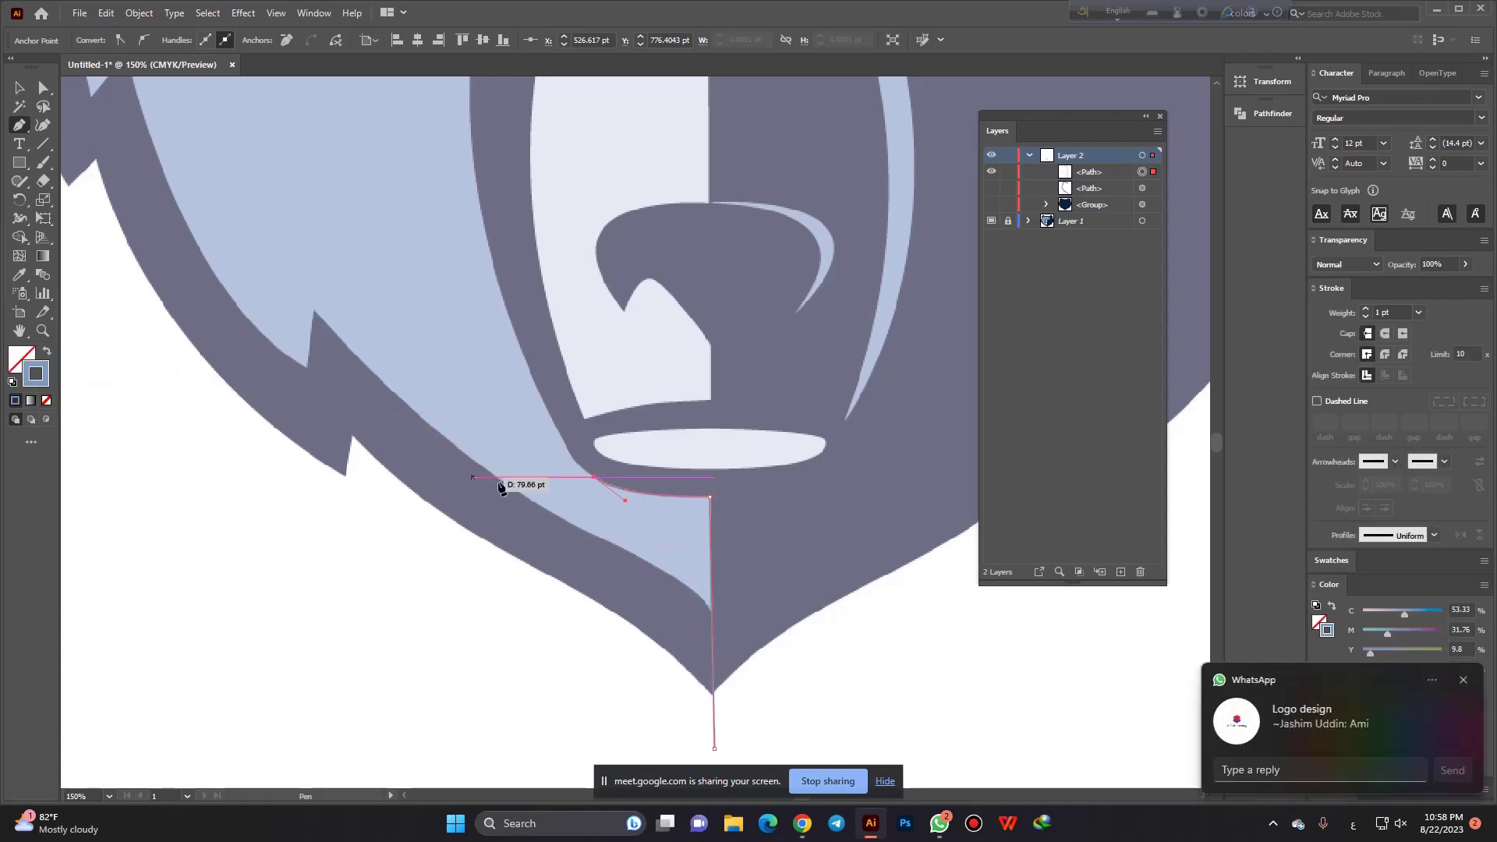
Add a corner anchor along the muzzle panel's left edge.
{"action": "scroll", "coordinate": [522, 433], "scroll_direction": "down", "scroll_amount": 3}
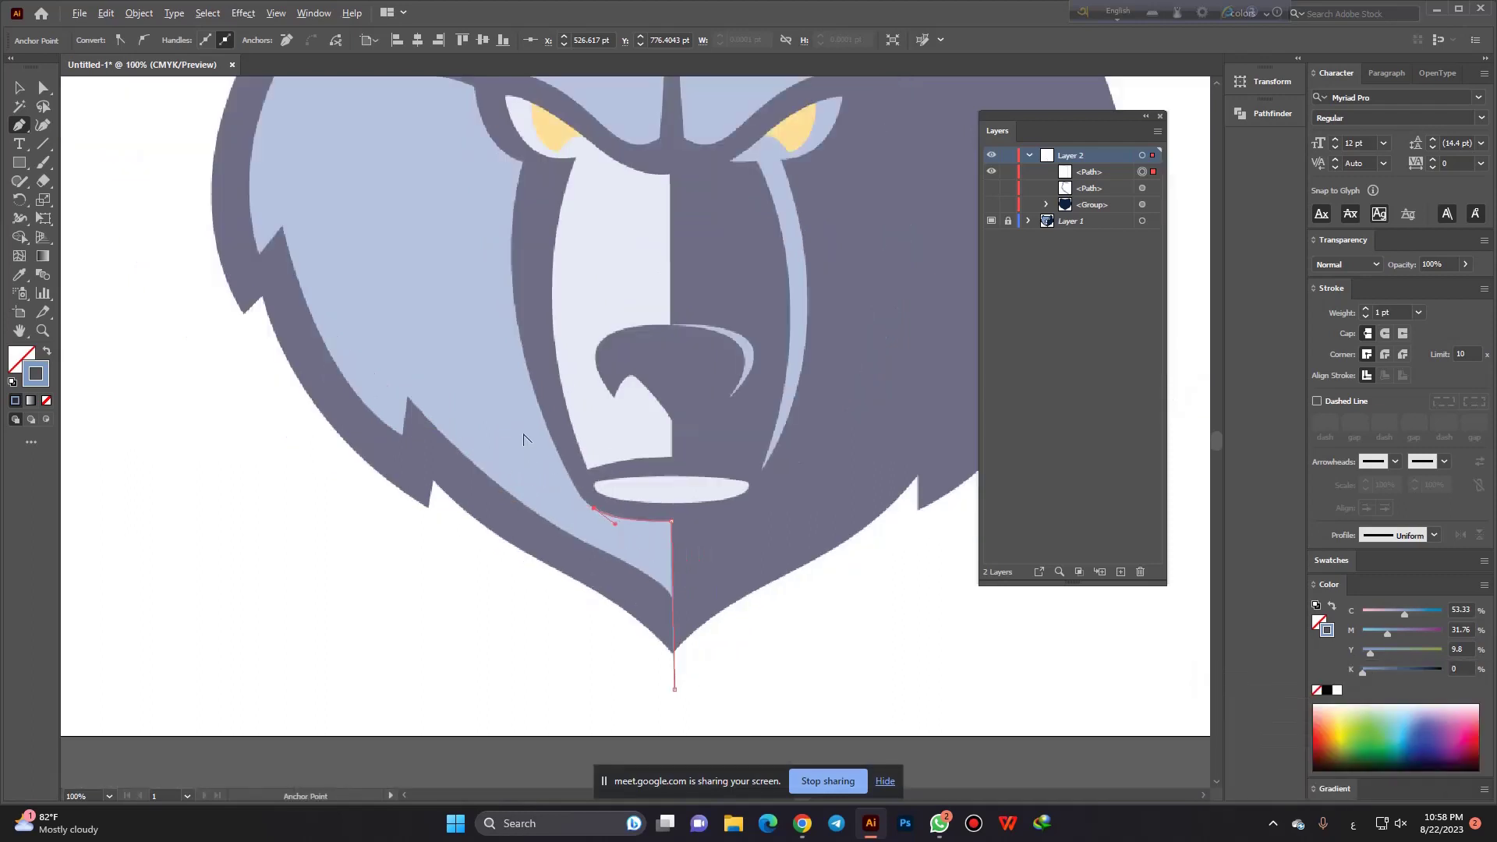
{"action": "scroll", "coordinate": [538, 406], "scroll_direction": "up", "scroll_amount": 3}
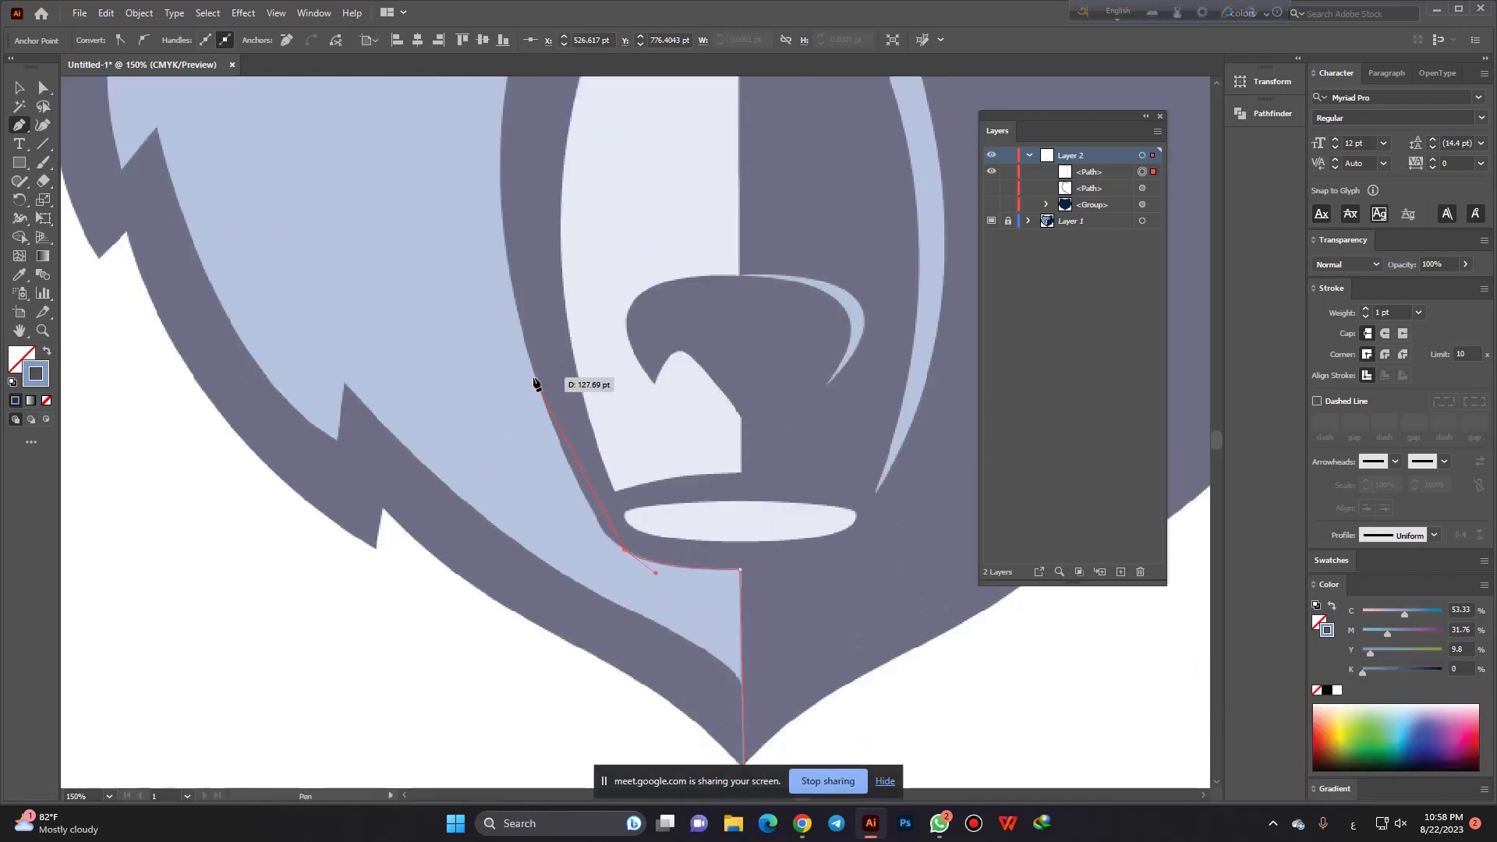
{"action": "mouse_move", "coordinate": [535, 378]}
{"action": "left_mouse_down"}
{"action": "mouse_move", "coordinate": [508, 341]}
{"action": "mouse_move", "coordinate": [476, 220]}
{"action": "mouse_move", "coordinate": [535, 378]}
{"action": "left_mouse_up"}
{"action": "left_click", "coordinate": [535, 378]}
{"action": "scroll", "coordinate": [530, 546], "scroll_direction": "down", "scroll_amount": 1}
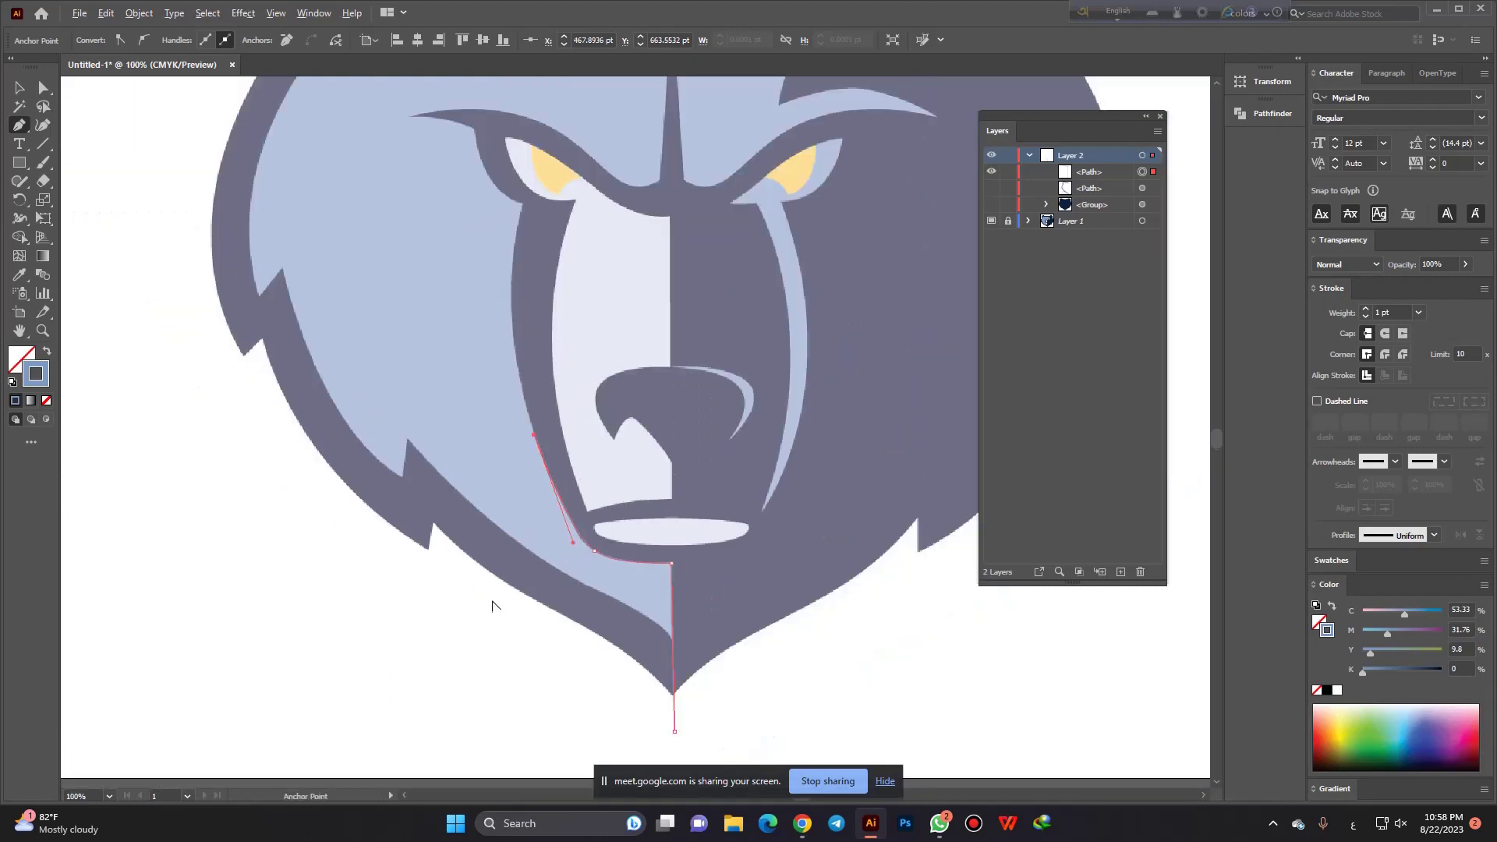
{"action": "scroll", "coordinate": [527, 209], "scroll_direction": "up", "scroll_amount": 1}
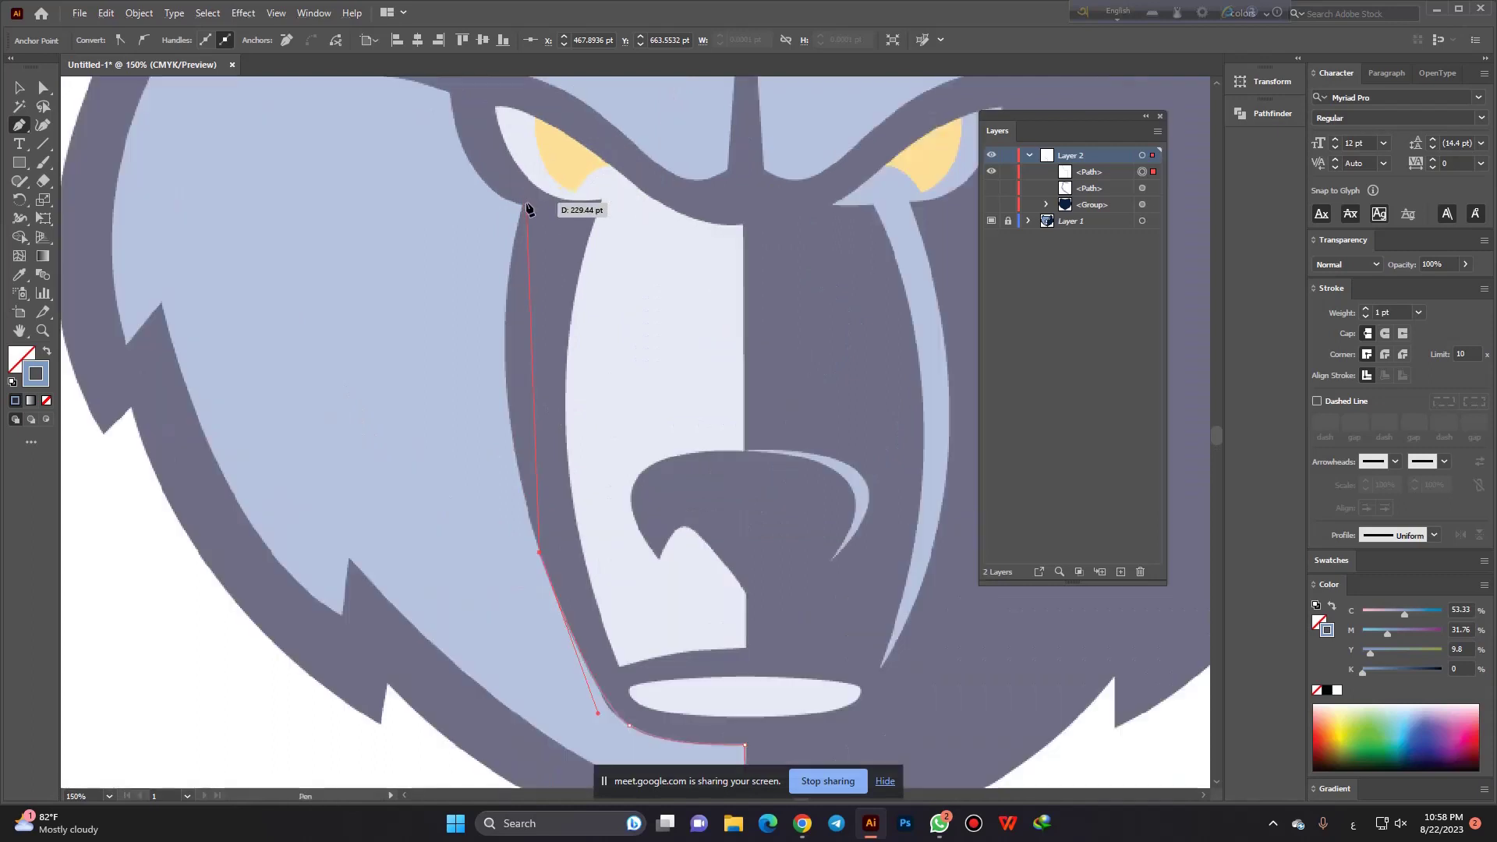
Curve the outline up along the left eye, ending in a corner point below it.
{"action": "mouse_move", "coordinate": [523, 205]}
{"action": "left_mouse_down"}
{"action": "mouse_move", "coordinate": [568, 113]}
{"action": "mouse_move", "coordinate": [608, 94]}
{"action": "mouse_move", "coordinate": [539, 388]}
{"action": "mouse_move", "coordinate": [543, 502]}
{"action": "mouse_move", "coordinate": [552, 488]}
{"action": "left_mouse_up"}
{"action": "scroll", "coordinate": [588, 137], "scroll_direction": "down", "scroll_amount": 2}
{"action": "scroll", "coordinate": [540, 388], "scroll_direction": "down", "scroll_amount": 2}
{"action": "scroll", "coordinate": [535, 518], "scroll_direction": "up", "scroll_amount": 1}
{"action": "scroll", "coordinate": [544, 499], "scroll_direction": "up", "scroll_amount": 1}
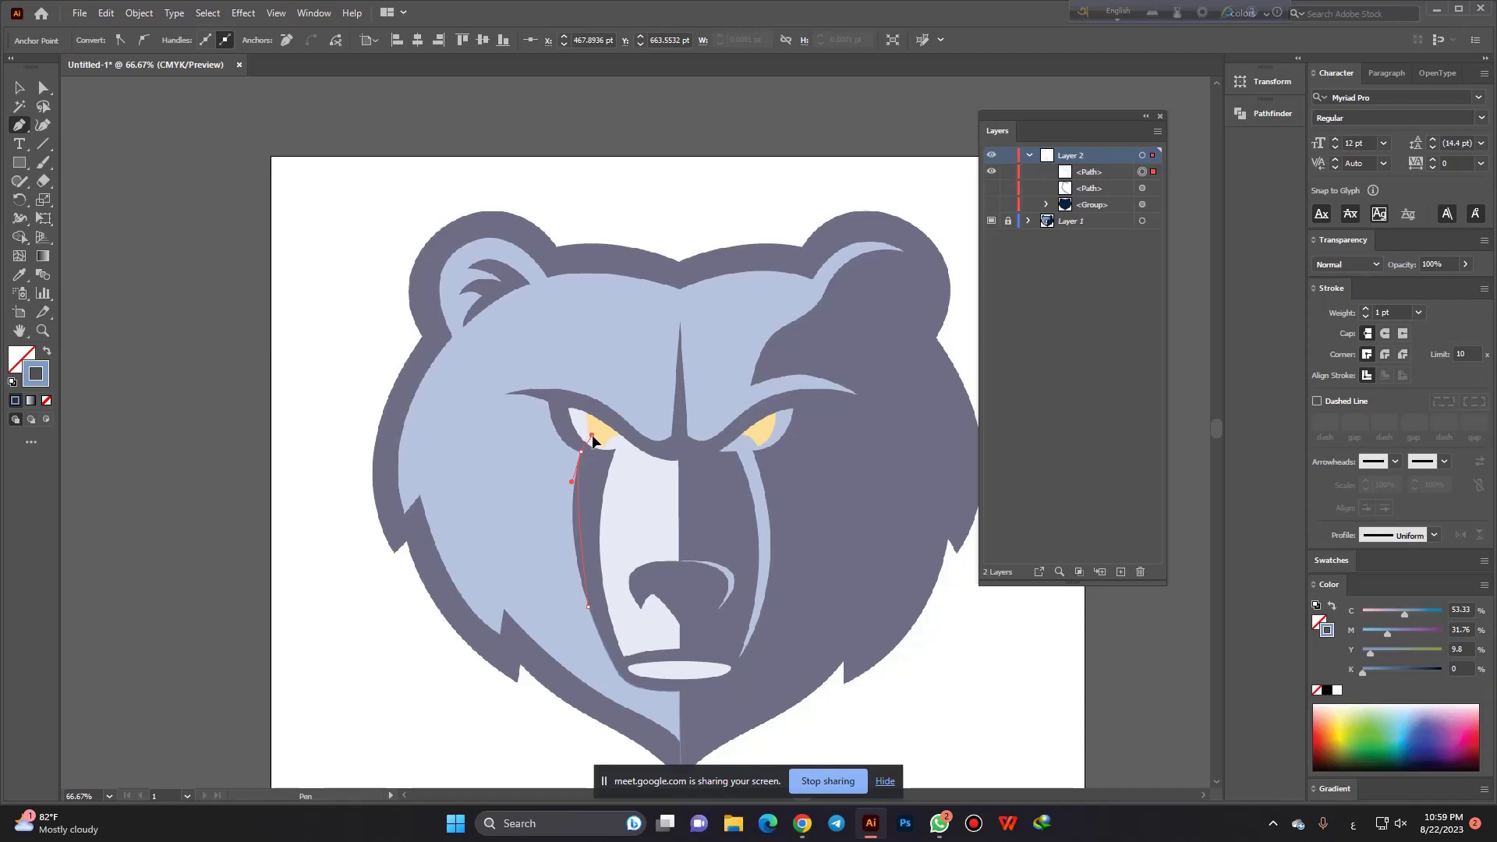
{"action": "scroll", "coordinate": [592, 433], "scroll_direction": "up", "scroll_amount": 1}
{"action": "left_click_drag", "start_coordinate": [592, 433], "coordinate": [607, 381]}
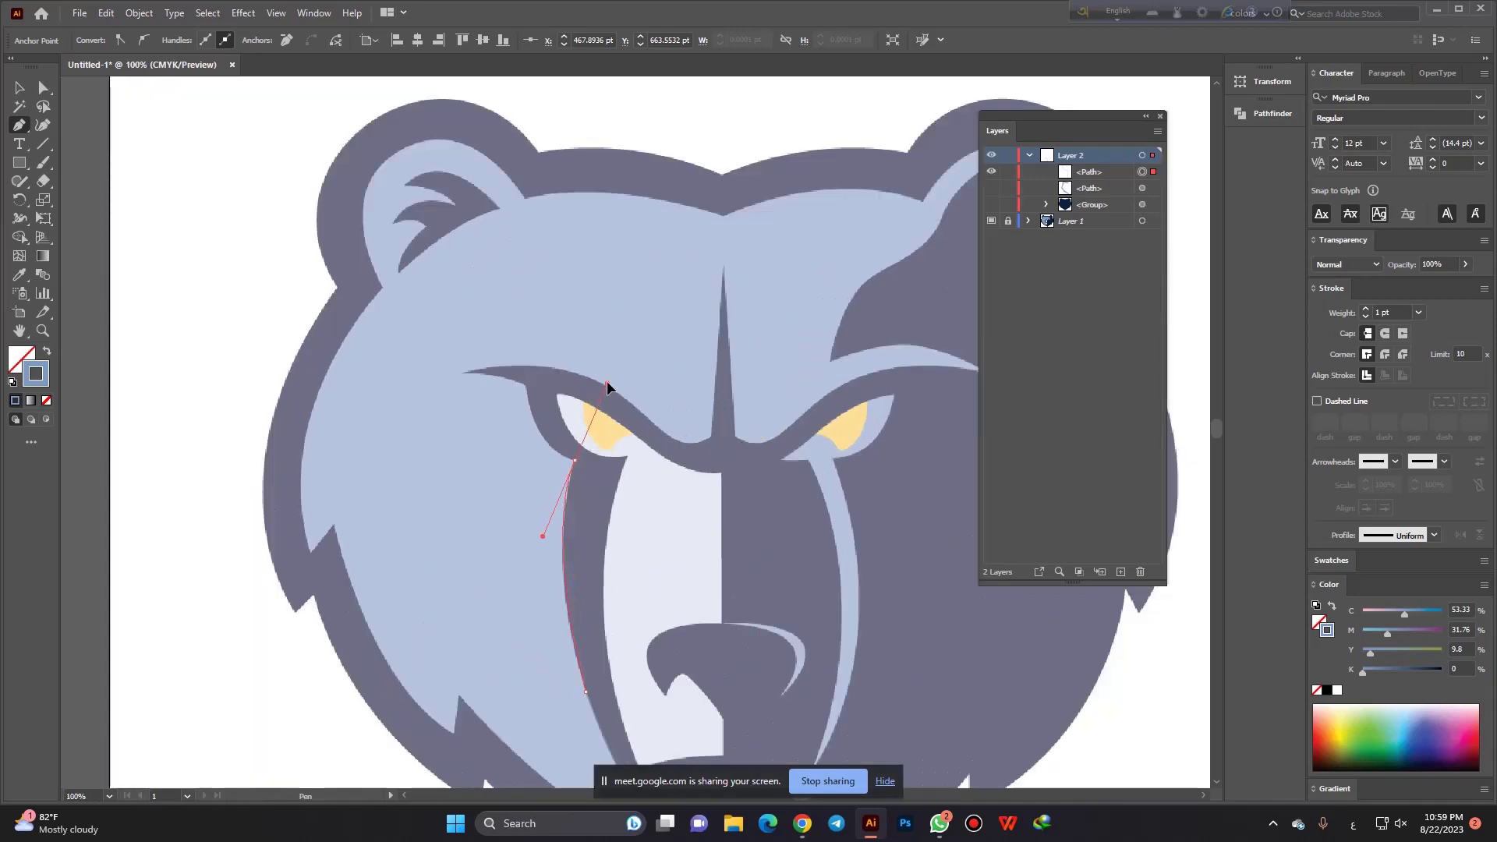
{"action": "left_click_drag", "start_coordinate": [607, 381], "coordinate": [607, 378]}
{"action": "scroll", "coordinate": [540, 508], "scroll_direction": "up", "scroll_amount": 1, "text": "alt"}
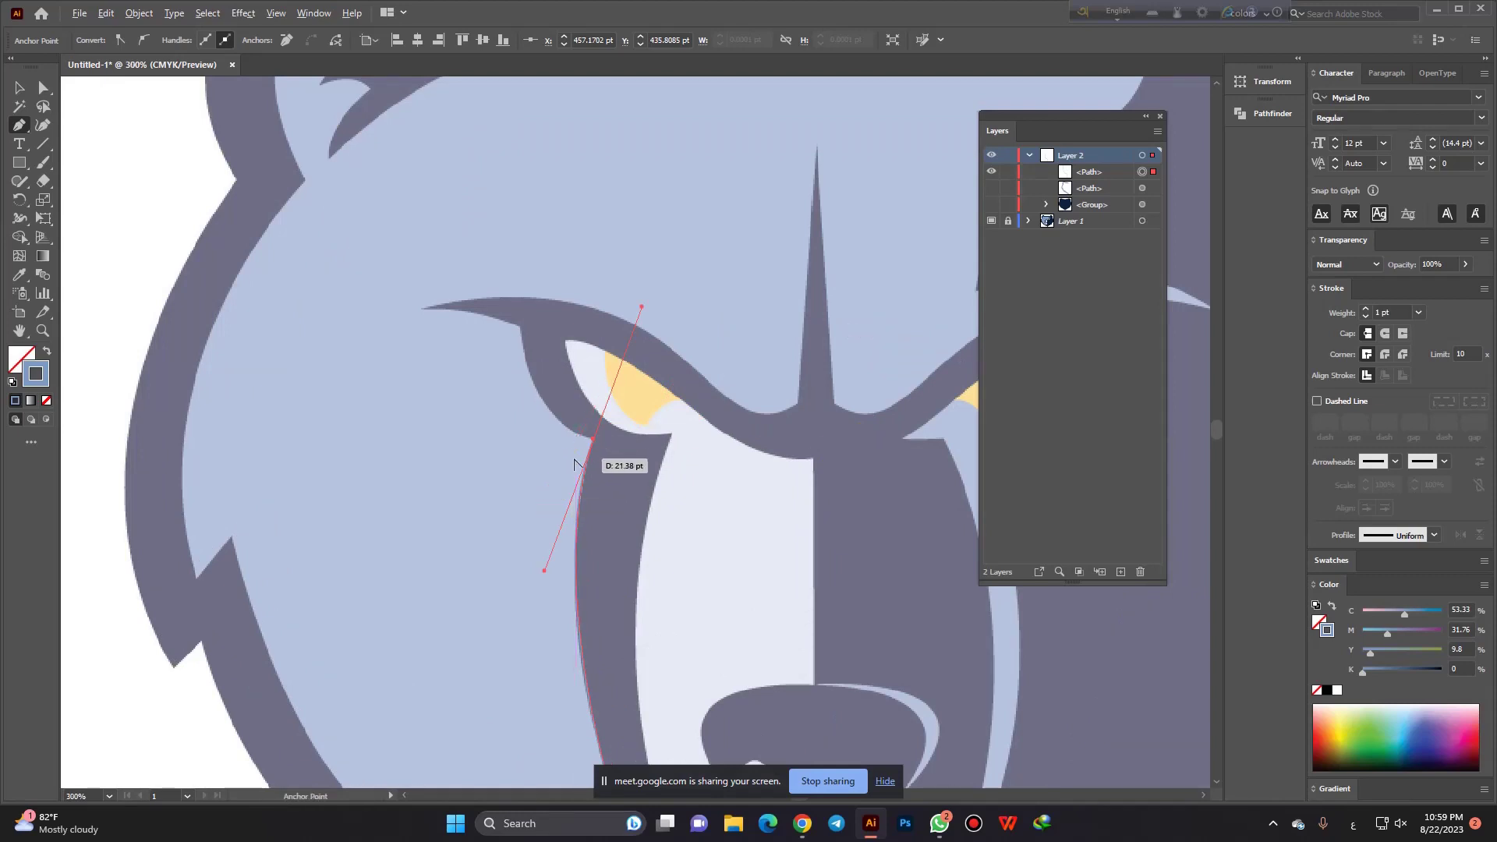
{"action": "scroll", "coordinate": [573, 455], "scroll_direction": "up", "scroll_amount": 2, "text": "alt"}
{"action": "left_click", "coordinate": [614, 425]}
Trace the brow's inner curve above the eye out toward its pointed left tip.
{"action": "scroll", "coordinate": [560, 451], "scroll_direction": "down", "scroll_amount": 1, "text": "alt"}
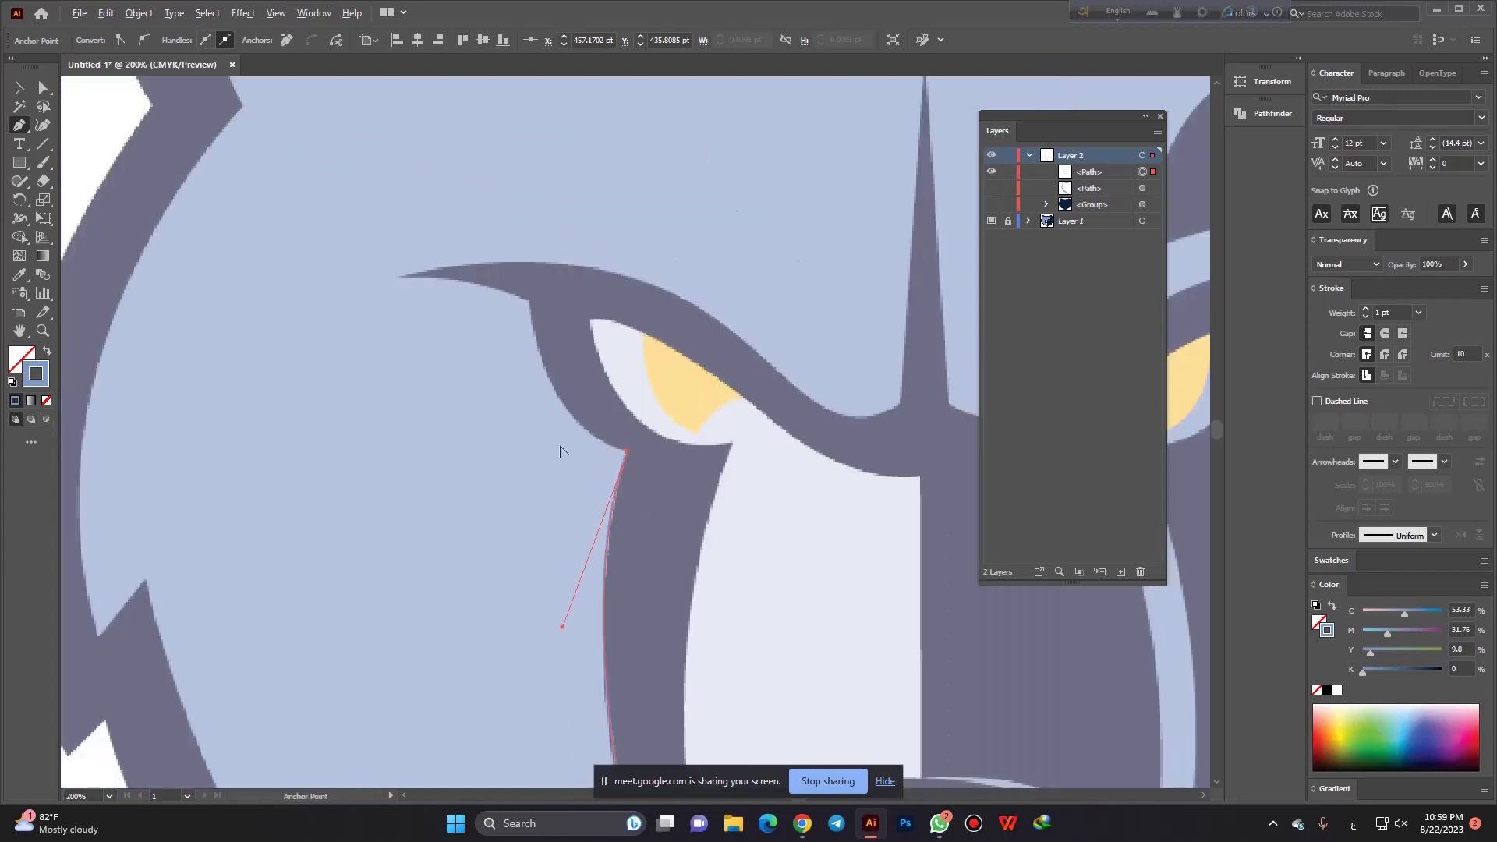
{"action": "scroll", "coordinate": [498, 311], "scroll_direction": "up", "scroll_amount": 2, "text": "alt"}
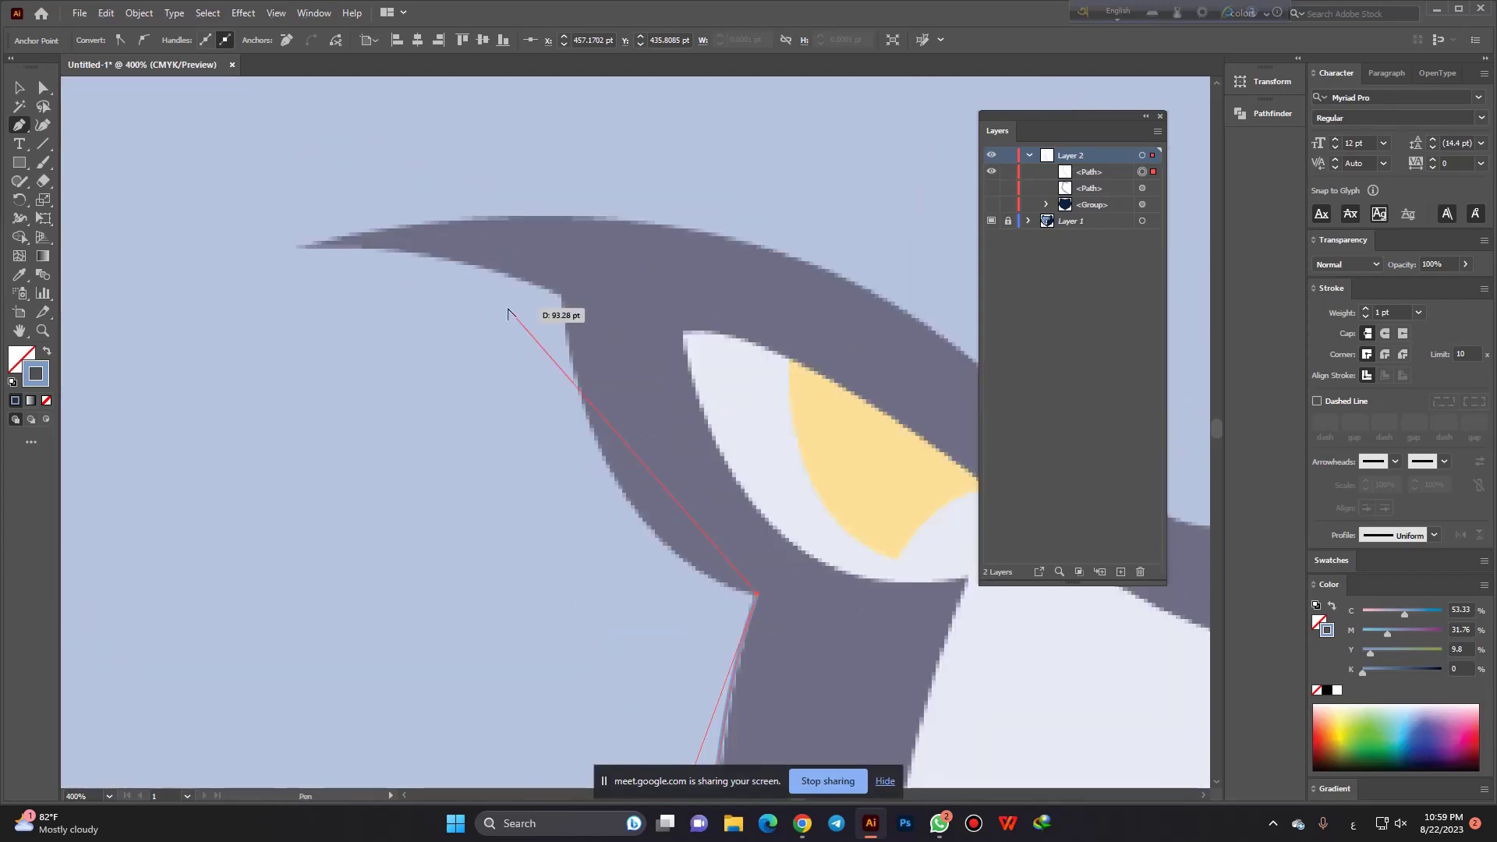
{"action": "left_click_drag", "start_coordinate": [561, 297], "coordinate": [567, 265]}
{"action": "left_click_drag", "start_coordinate": [542, 211], "coordinate": [555, 225]}
{"action": "scroll", "coordinate": [548, 227], "scroll_direction": "up", "scroll_amount": 3}
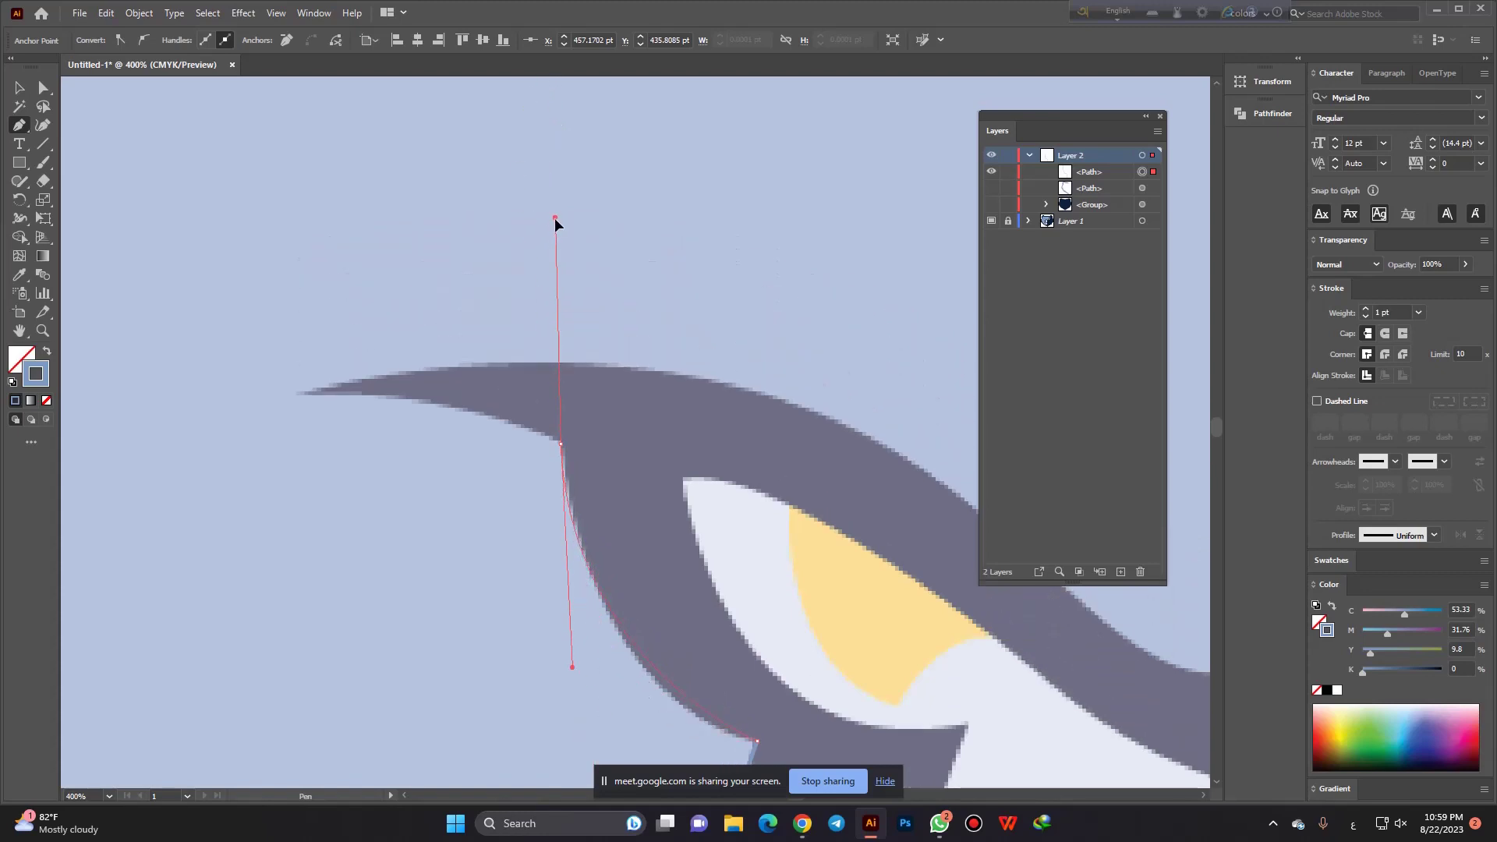
{"action": "scroll", "coordinate": [555, 225], "scroll_direction": "down", "scroll_amount": 1, "text": "alt"}
{"action": "left_click_drag", "start_coordinate": [555, 225], "coordinate": [539, 185]}
{"action": "scroll", "coordinate": [563, 387], "scroll_direction": "up", "scroll_amount": 1, "text": "alt"}
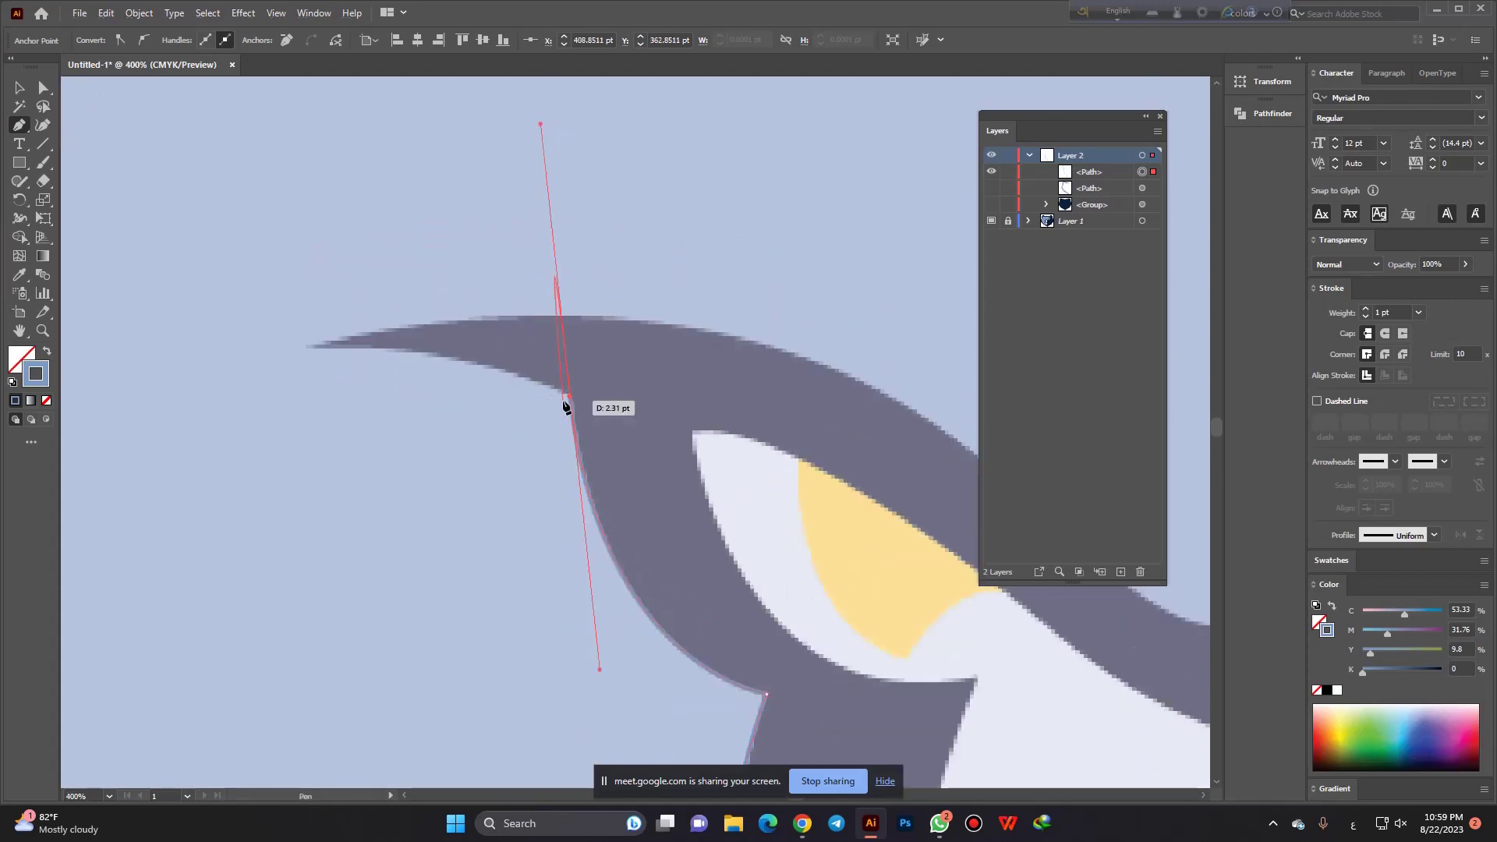
{"action": "left_click", "coordinate": [570, 397]}
{"action": "left_click_drag", "start_coordinate": [308, 350], "coordinate": [148, 354]}
Make the left brow tip a sharp corner and curve the outline back along the brow's top.
{"action": "left_click", "coordinate": [308, 349]}
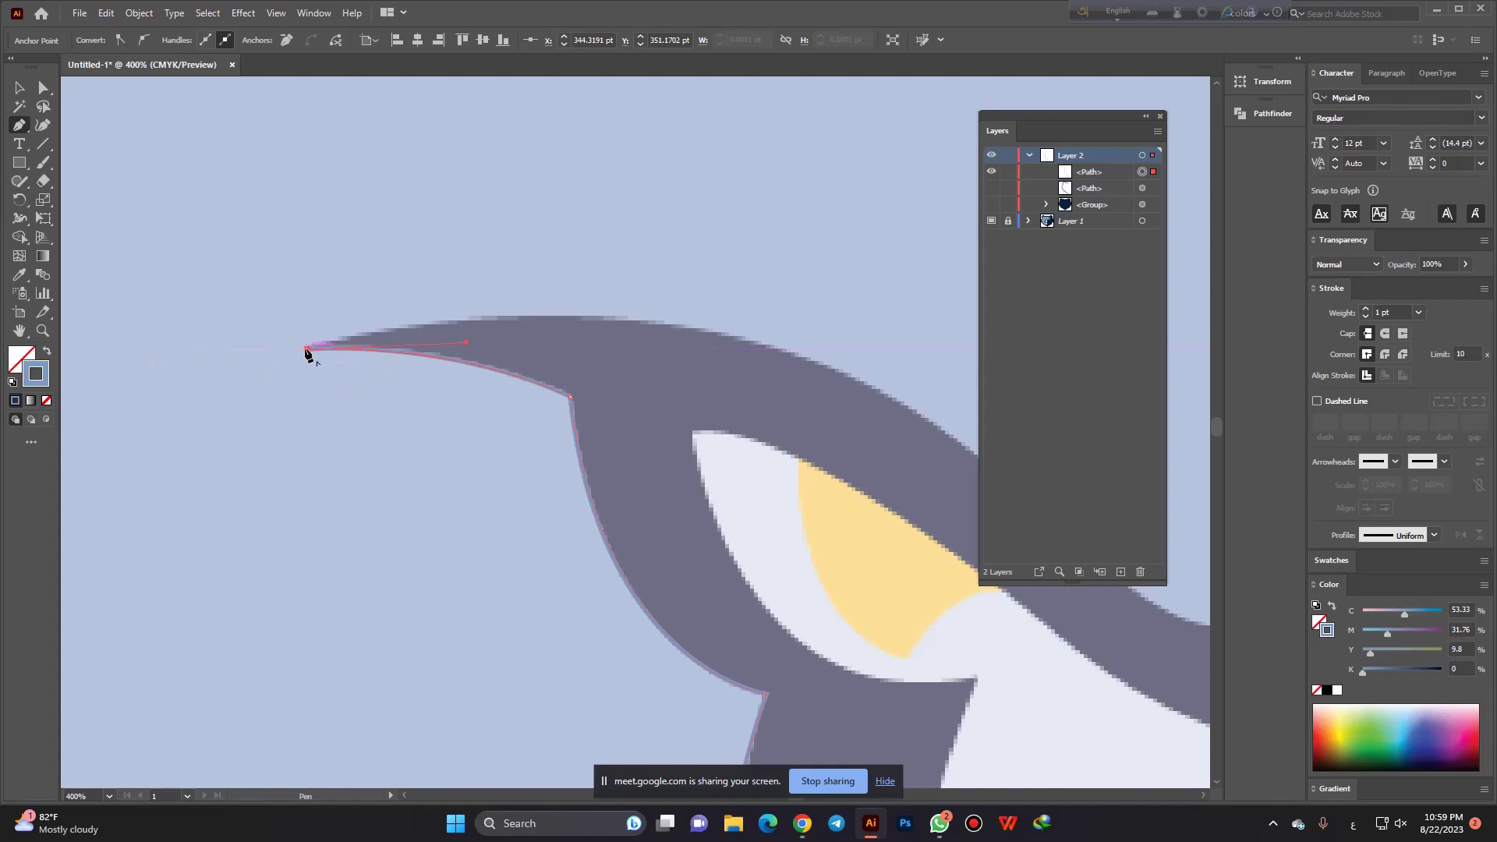
{"action": "scroll", "coordinate": [205, 355], "scroll_direction": "down", "scroll_amount": 1, "text": "alt"}
{"action": "scroll", "coordinate": [204, 355], "scroll_direction": "down", "scroll_amount": 2, "text": "alt"}
{"action": "scroll", "coordinate": [382, 351], "scroll_direction": "up", "scroll_amount": 1, "text": "alt"}
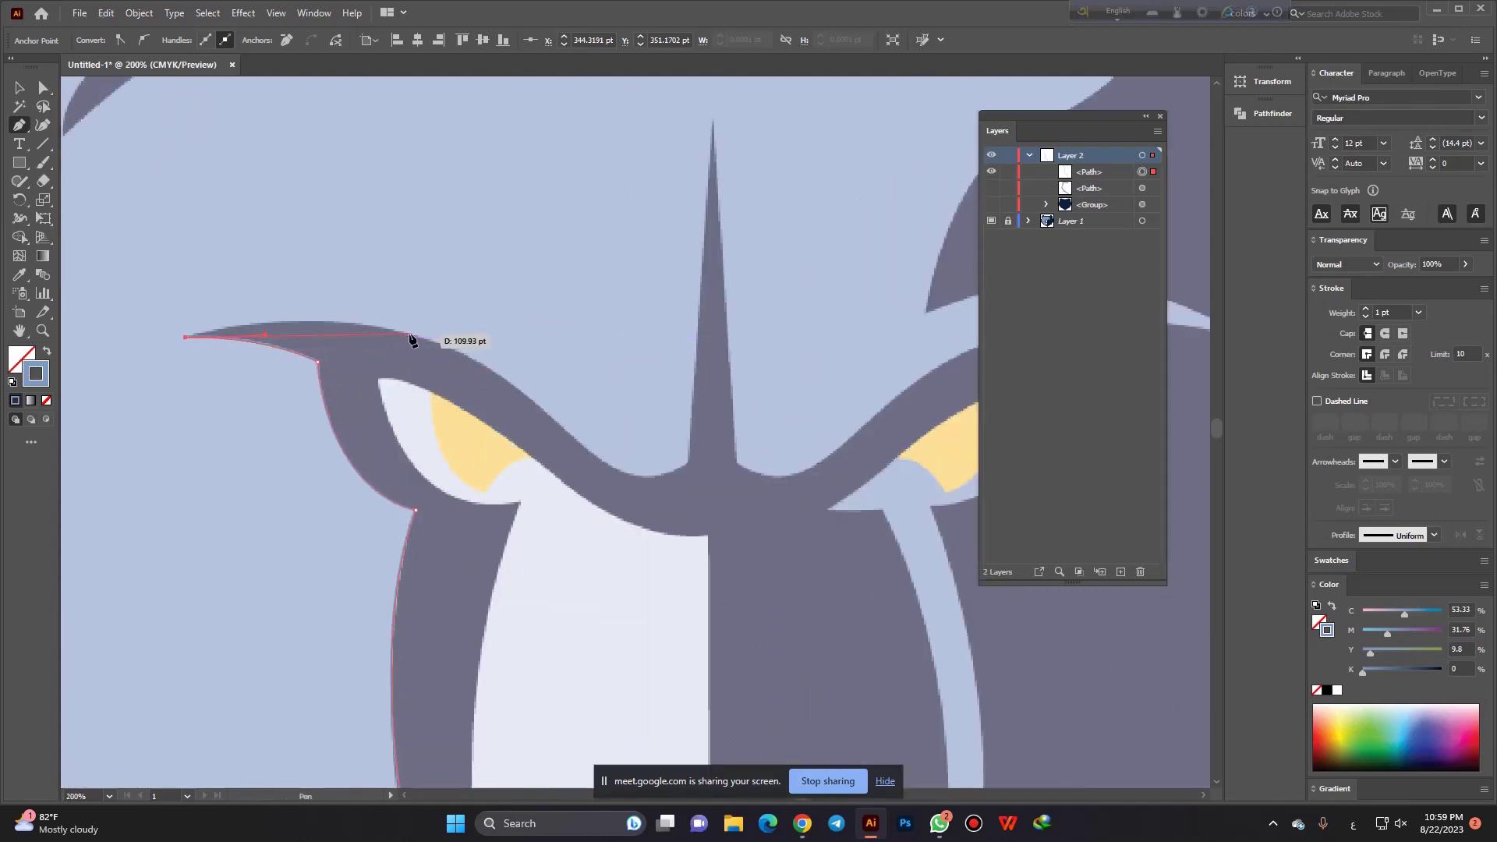
{"action": "scroll", "coordinate": [411, 339], "scroll_direction": "up", "scroll_amount": 1, "text": "alt"}
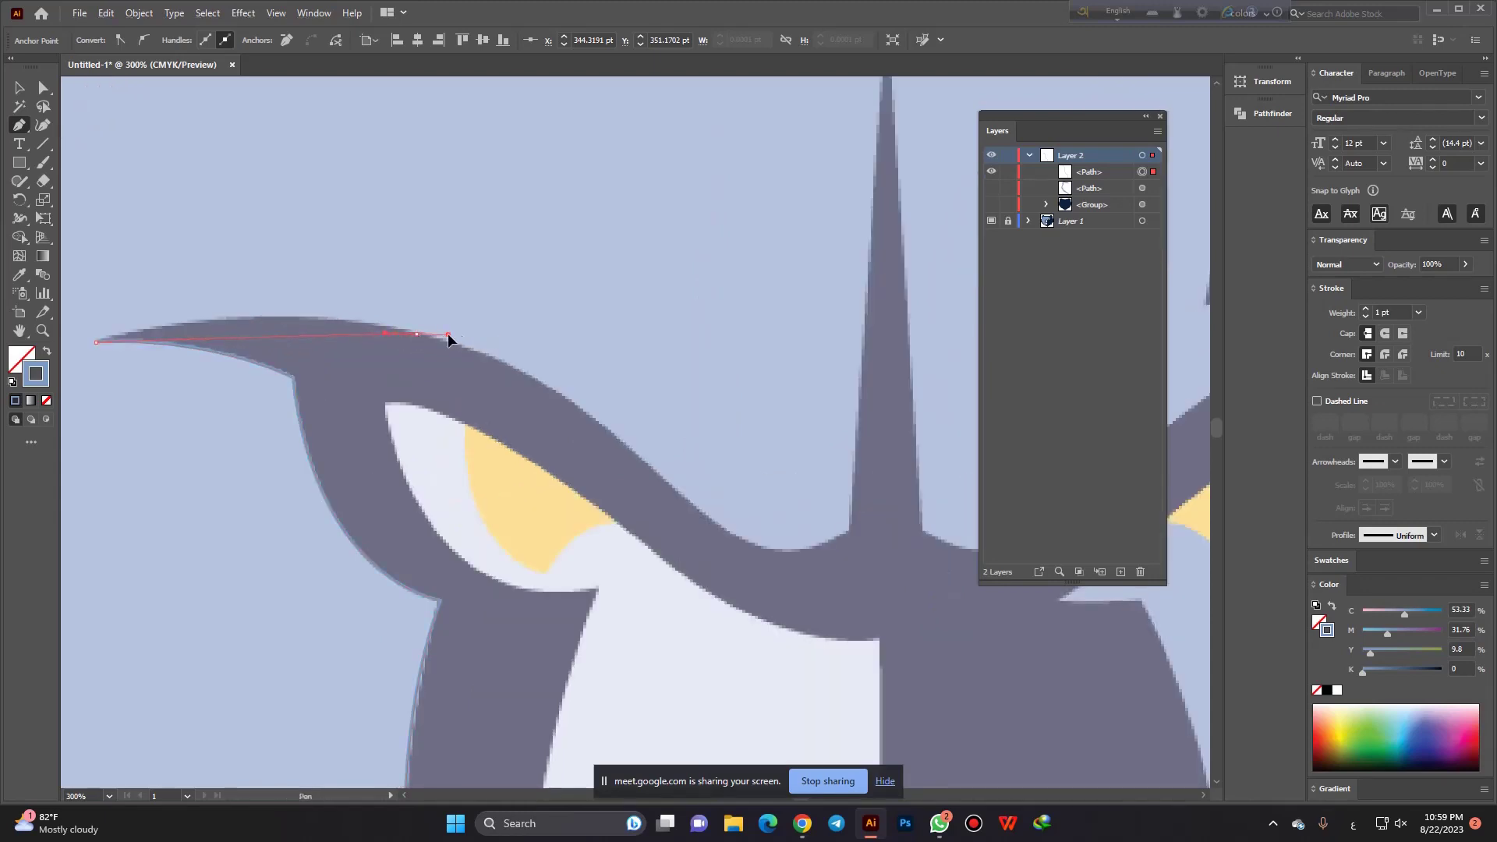
{"action": "mouse_move", "coordinate": [447, 334]}
{"action": "left_mouse_down"}
{"action": "mouse_move", "coordinate": [575, 394]}
{"action": "mouse_move", "coordinate": [575, 375]}
{"action": "left_mouse_up"}
{"action": "left_click", "coordinate": [417, 333]}
Bend the outline down the brow into the cornered dip before the centre spike.
{"action": "scroll", "coordinate": [528, 437], "scroll_direction": "down", "scroll_amount": 2, "text": "alt"}
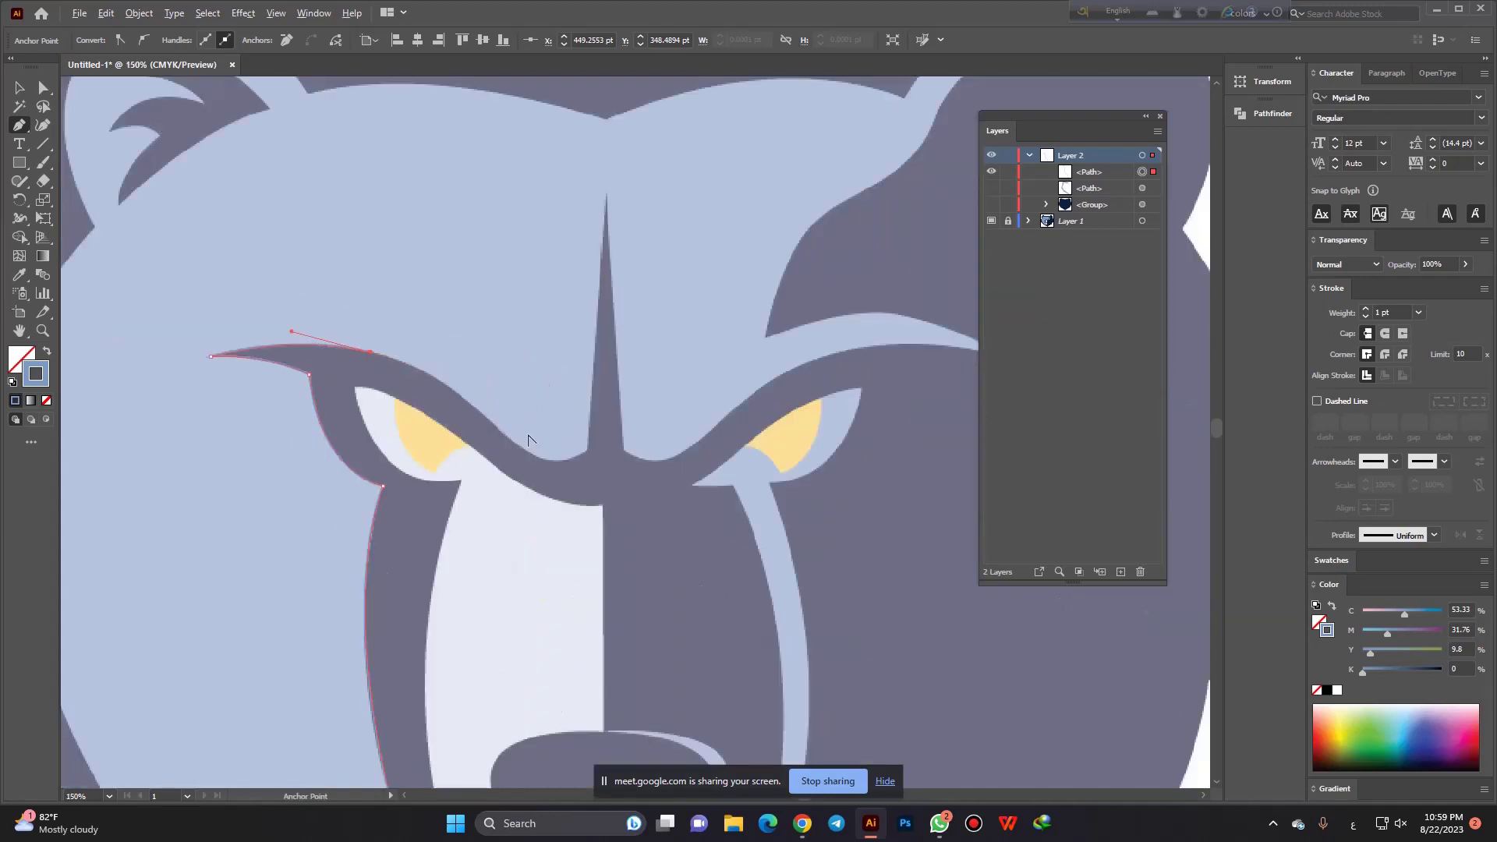
{"action": "scroll", "coordinate": [466, 422], "scroll_direction": "up", "scroll_amount": 1, "text": "alt"}
{"action": "scroll", "coordinate": [344, 366], "scroll_direction": "up", "scroll_amount": 1, "text": "alt"}
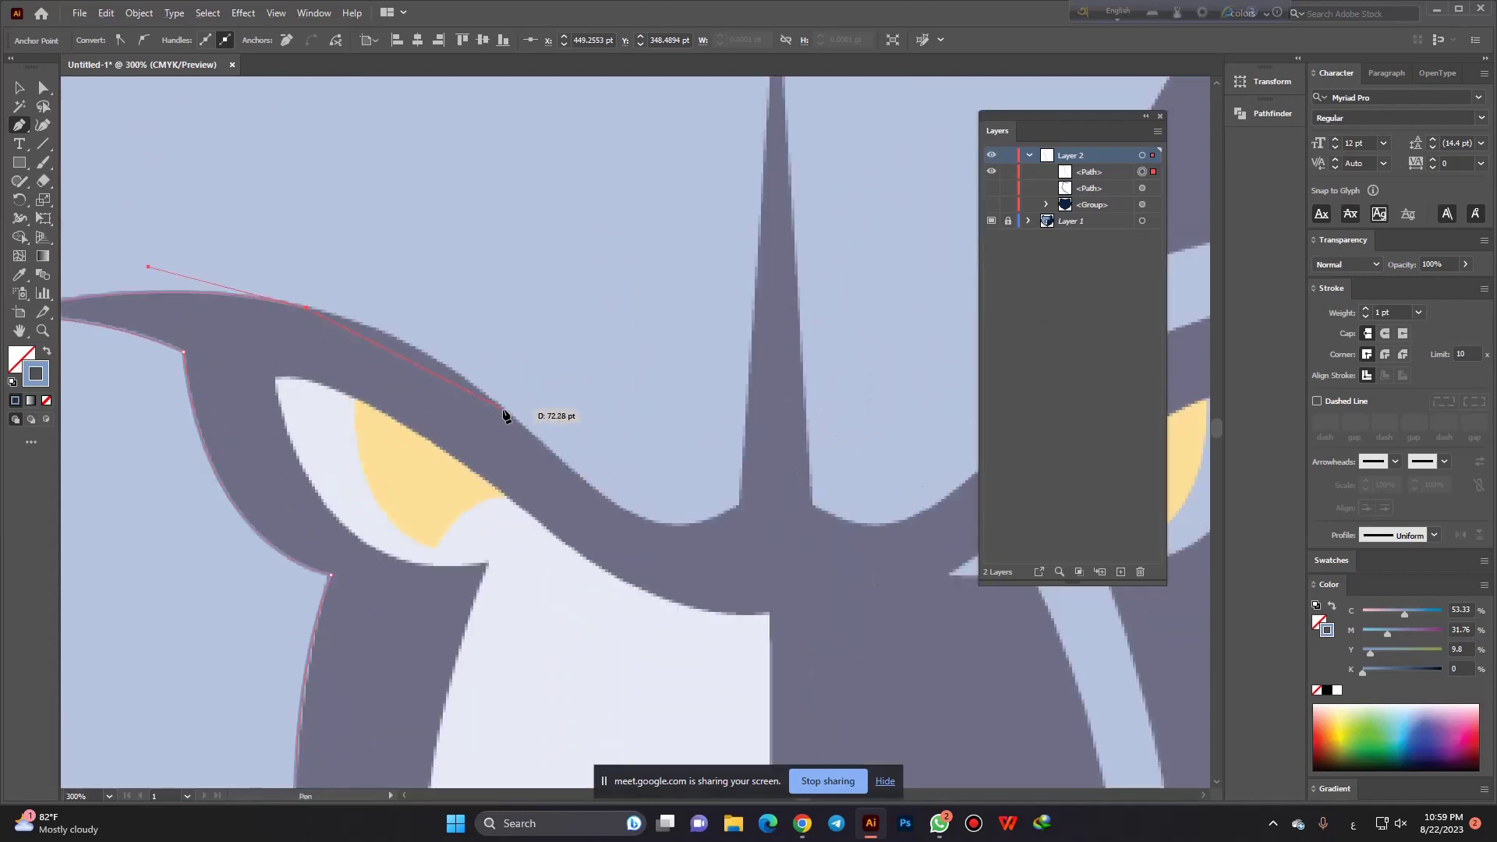
{"action": "left_click_drag", "start_coordinate": [551, 460], "coordinate": [564, 476]}
{"action": "scroll", "coordinate": [659, 543], "scroll_direction": "up", "scroll_amount": 1, "text": "alt"}
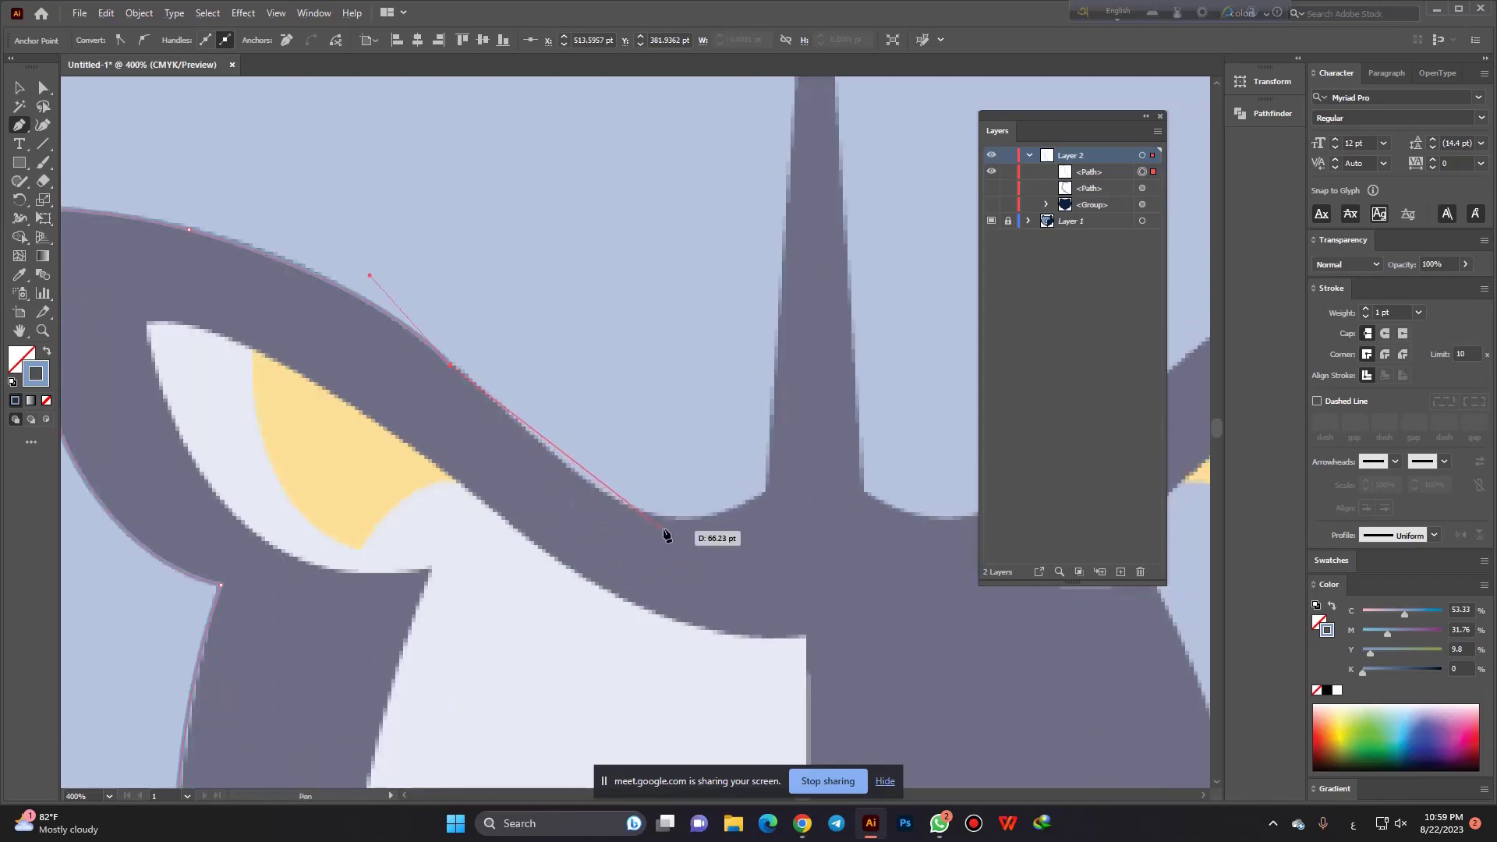
{"action": "left_click_drag", "start_coordinate": [663, 518], "coordinate": [734, 535]}
{"action": "left_click", "coordinate": [664, 519]}
Trace the forehead spike with points at its left base, sharp tip and right base.
{"action": "left_click_drag", "start_coordinate": [765, 492], "coordinate": [782, 465]}
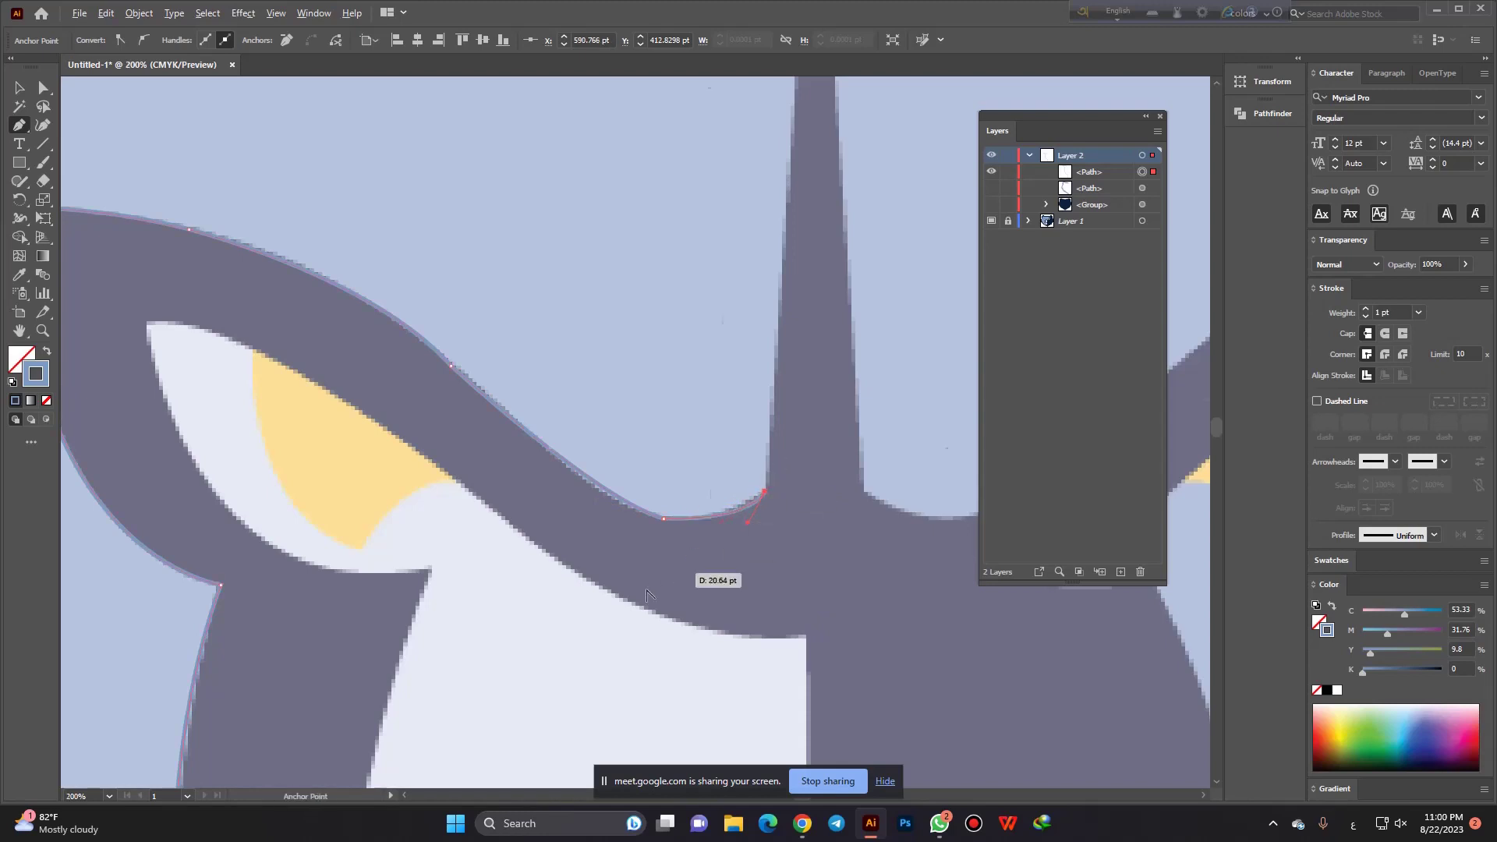
{"action": "scroll", "coordinate": [650, 582], "scroll_direction": "down", "scroll_amount": 2}
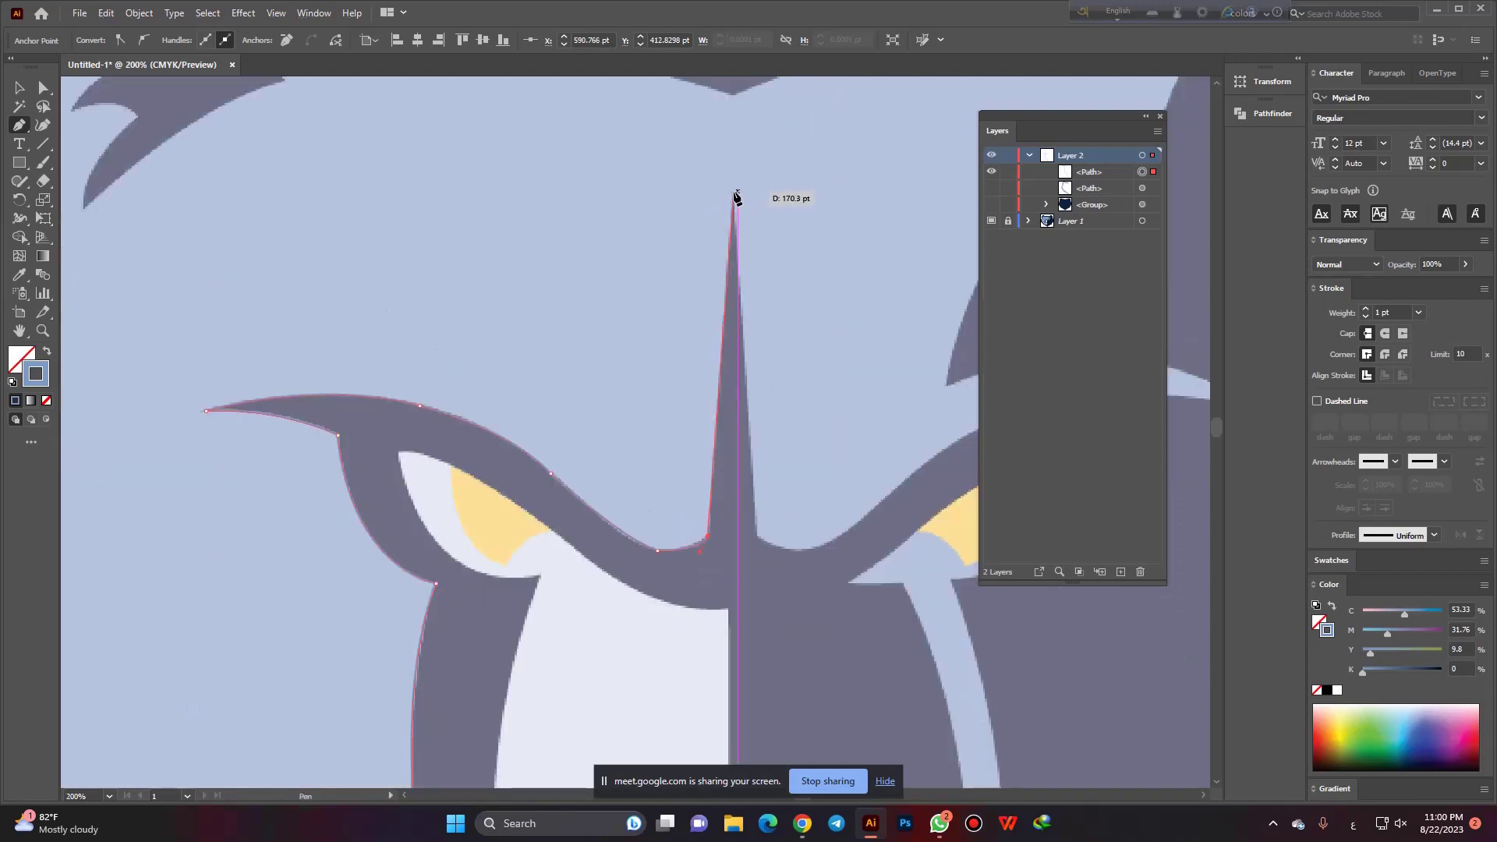
{"action": "scroll", "coordinate": [737, 195], "scroll_direction": "up", "scroll_amount": 1}
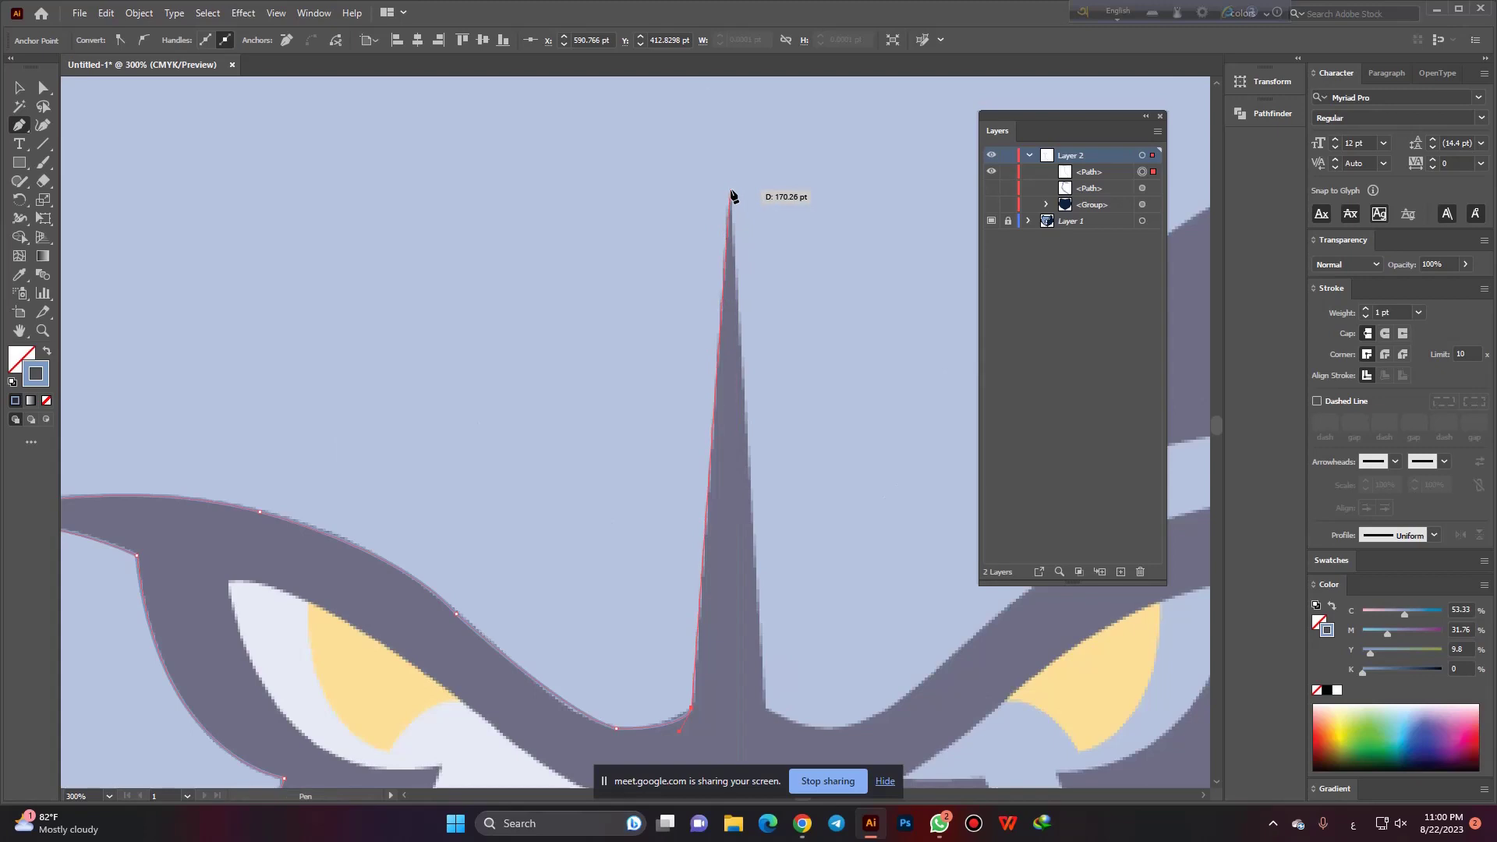
{"action": "left_click", "coordinate": [731, 194]}
{"action": "scroll", "coordinate": [740, 277], "scroll_direction": "down", "scroll_amount": 2}
{"action": "scroll", "coordinate": [733, 483], "scroll_direction": "up", "scroll_amount": 1}
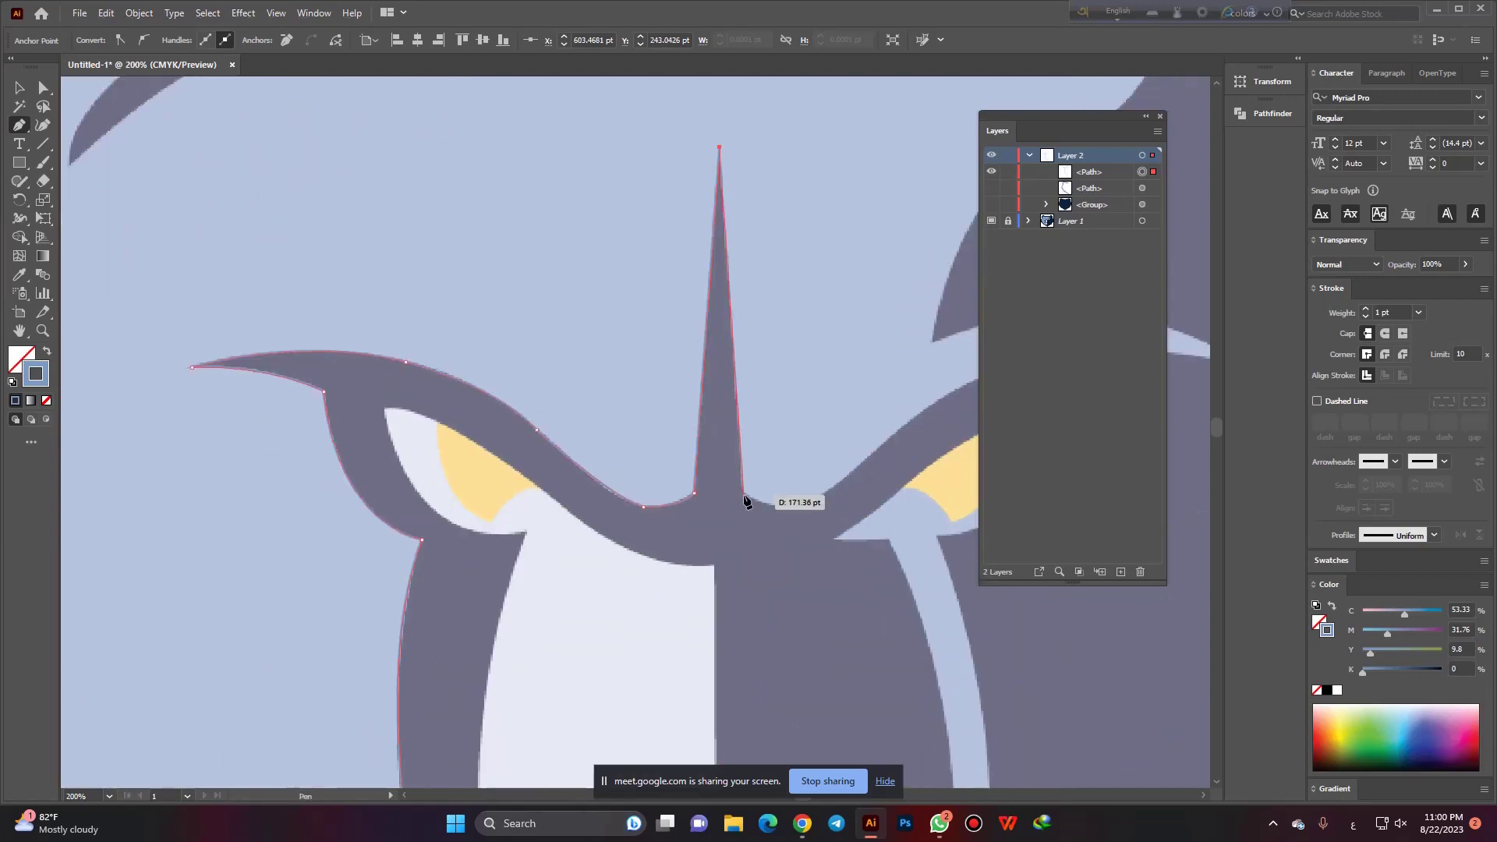
{"action": "left_click", "coordinate": [745, 499]}
{"action": "scroll", "coordinate": [741, 503], "scroll_direction": "down", "scroll_amount": 2}
{"action": "scroll", "coordinate": [786, 526], "scroll_direction": "up", "scroll_amount": 3}
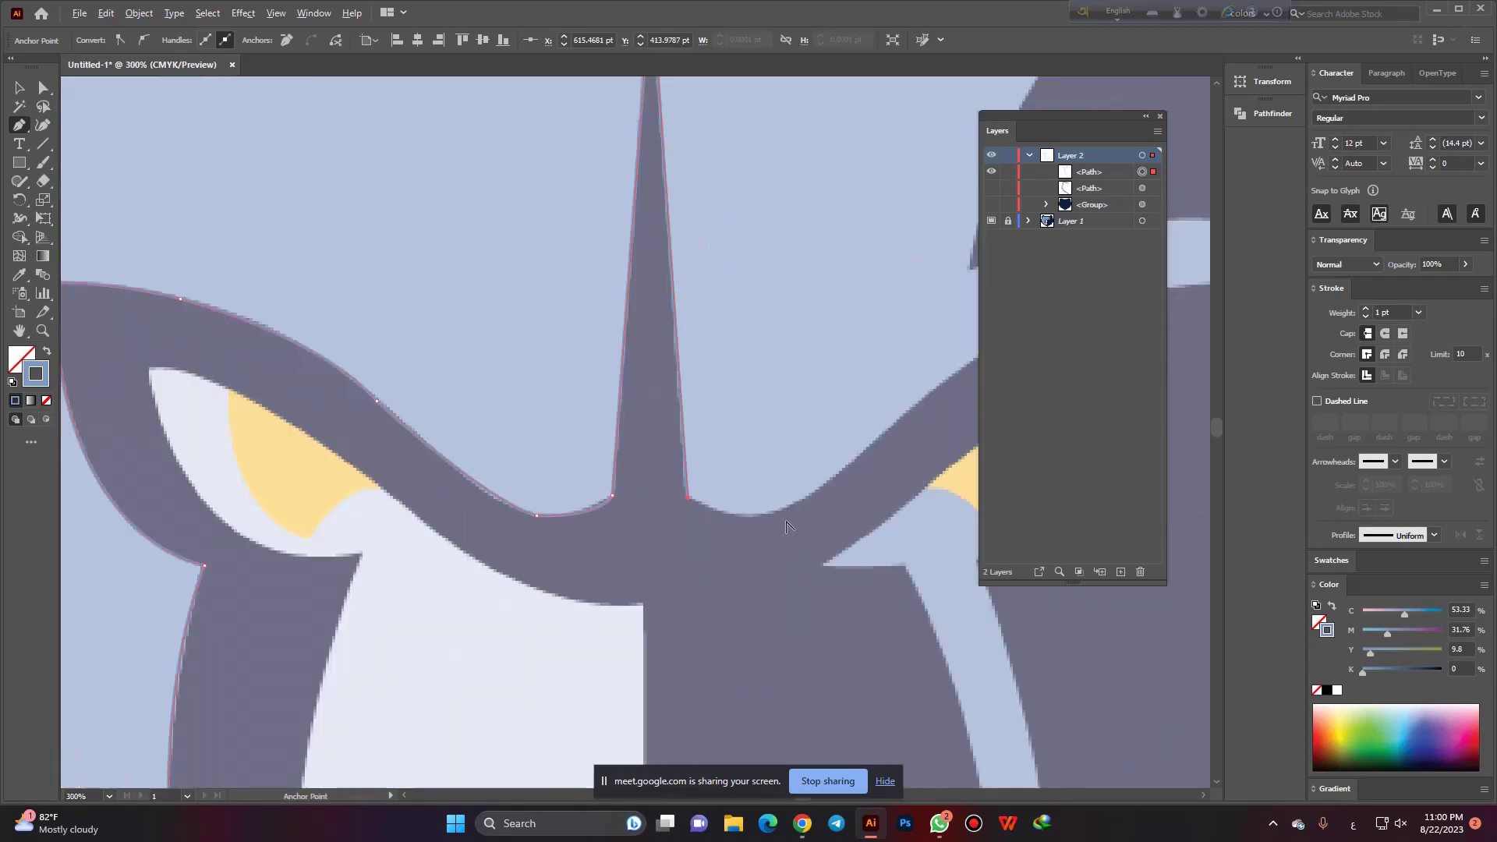
Curve along the right brow dip, undoing and re-placing a misplaced corner anchor.
{"action": "left_click_drag", "start_coordinate": [793, 506], "coordinate": [812, 499]}
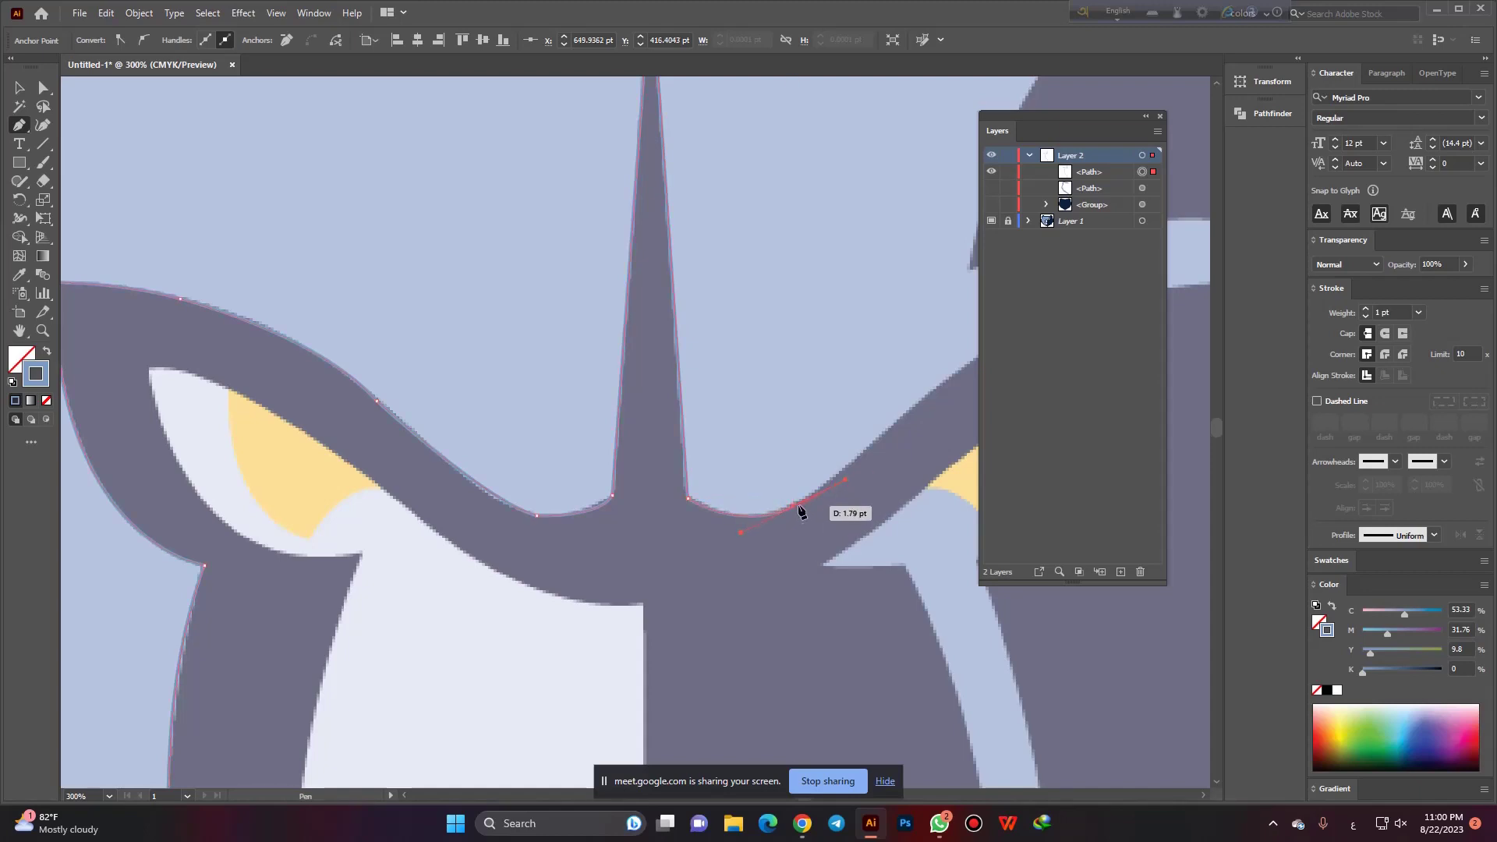
{"action": "scroll", "coordinate": [526, 518], "scroll_direction": "down", "scroll_amount": 1}
{"action": "scroll", "coordinate": [483, 530], "scroll_direction": "down", "scroll_amount": 2}
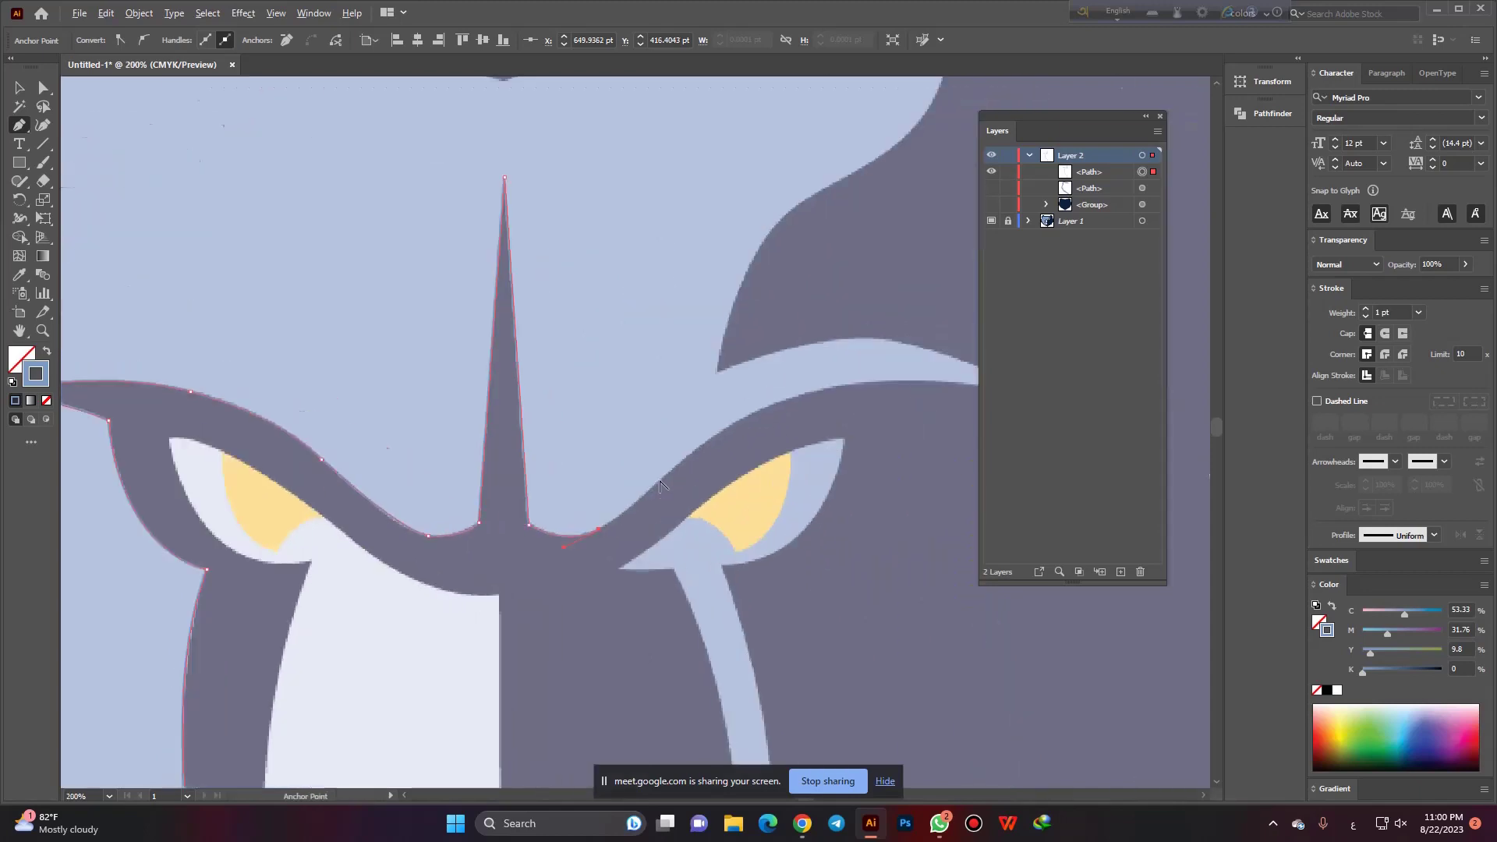
{"action": "scroll", "coordinate": [451, 535], "scroll_direction": "up", "scroll_amount": 2}
{"action": "scroll", "coordinate": [658, 485], "scroll_direction": "up", "scroll_amount": 1}
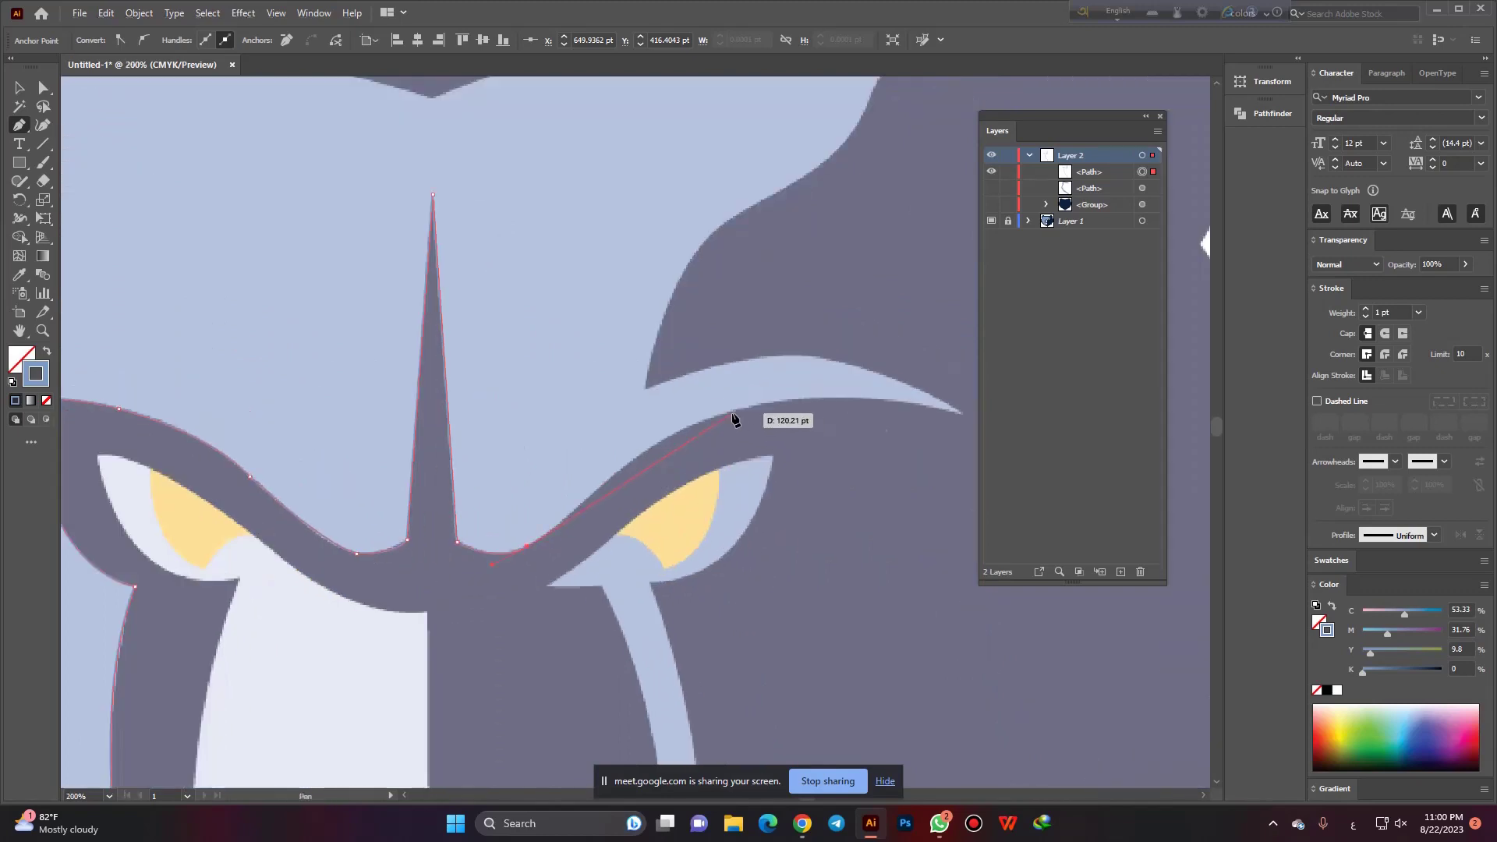
{"action": "left_click_drag", "start_coordinate": [676, 435], "coordinate": [706, 418]}
{"action": "key", "text": "ctrl+z"}
{"action": "scroll", "coordinate": [622, 487], "scroll_direction": "up", "scroll_amount": 2}
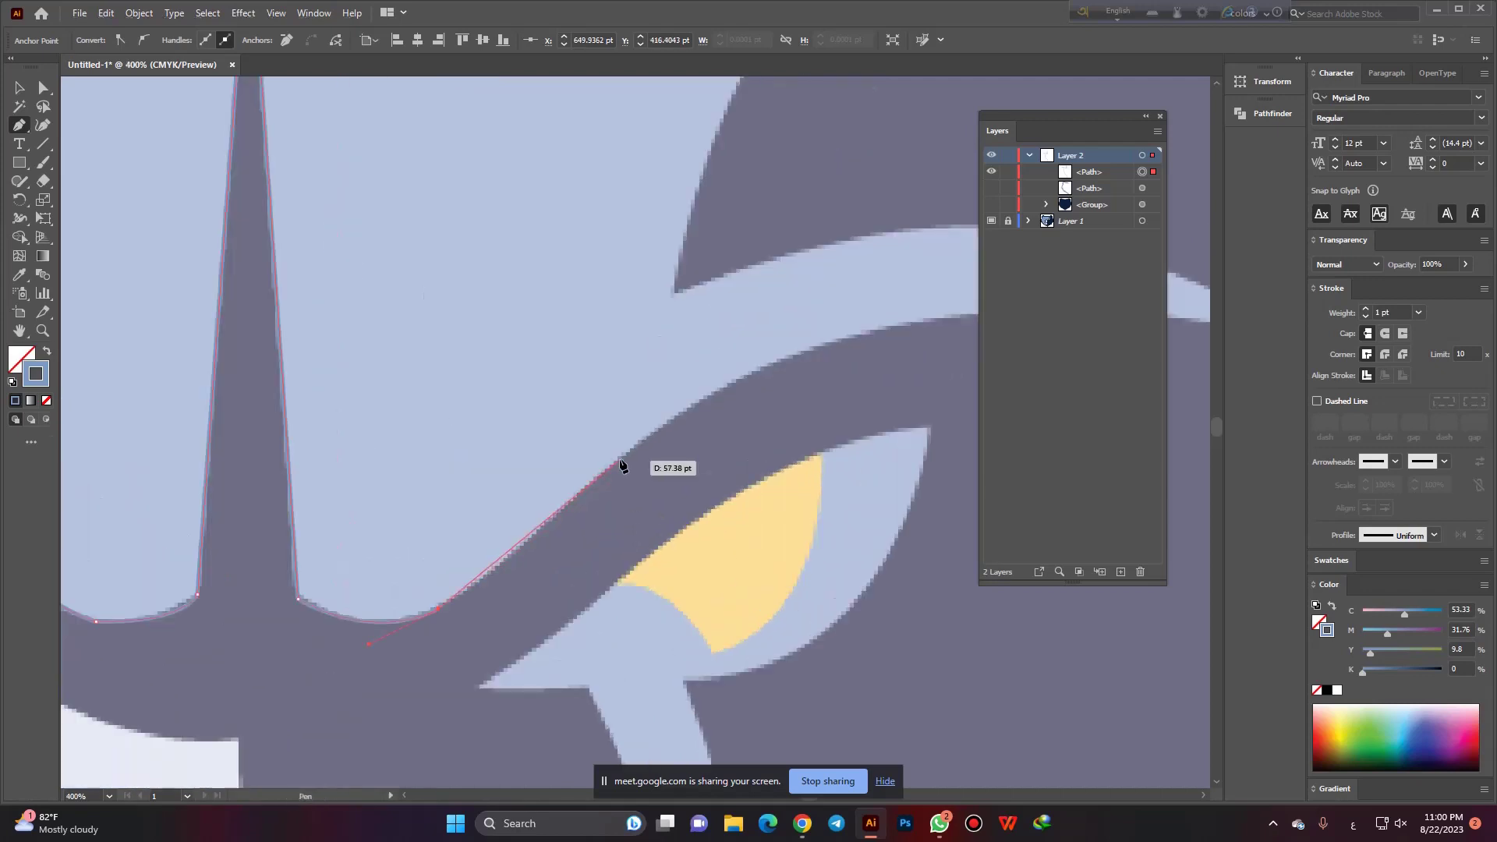
{"action": "left_click_drag", "start_coordinate": [621, 460], "coordinate": [667, 415]}
{"action": "left_click", "coordinate": [623, 459]}
Trace the right brow's top edge to its pointed tip using corner anchors.
{"action": "scroll", "coordinate": [411, 485], "scroll_direction": "down", "scroll_amount": 2}
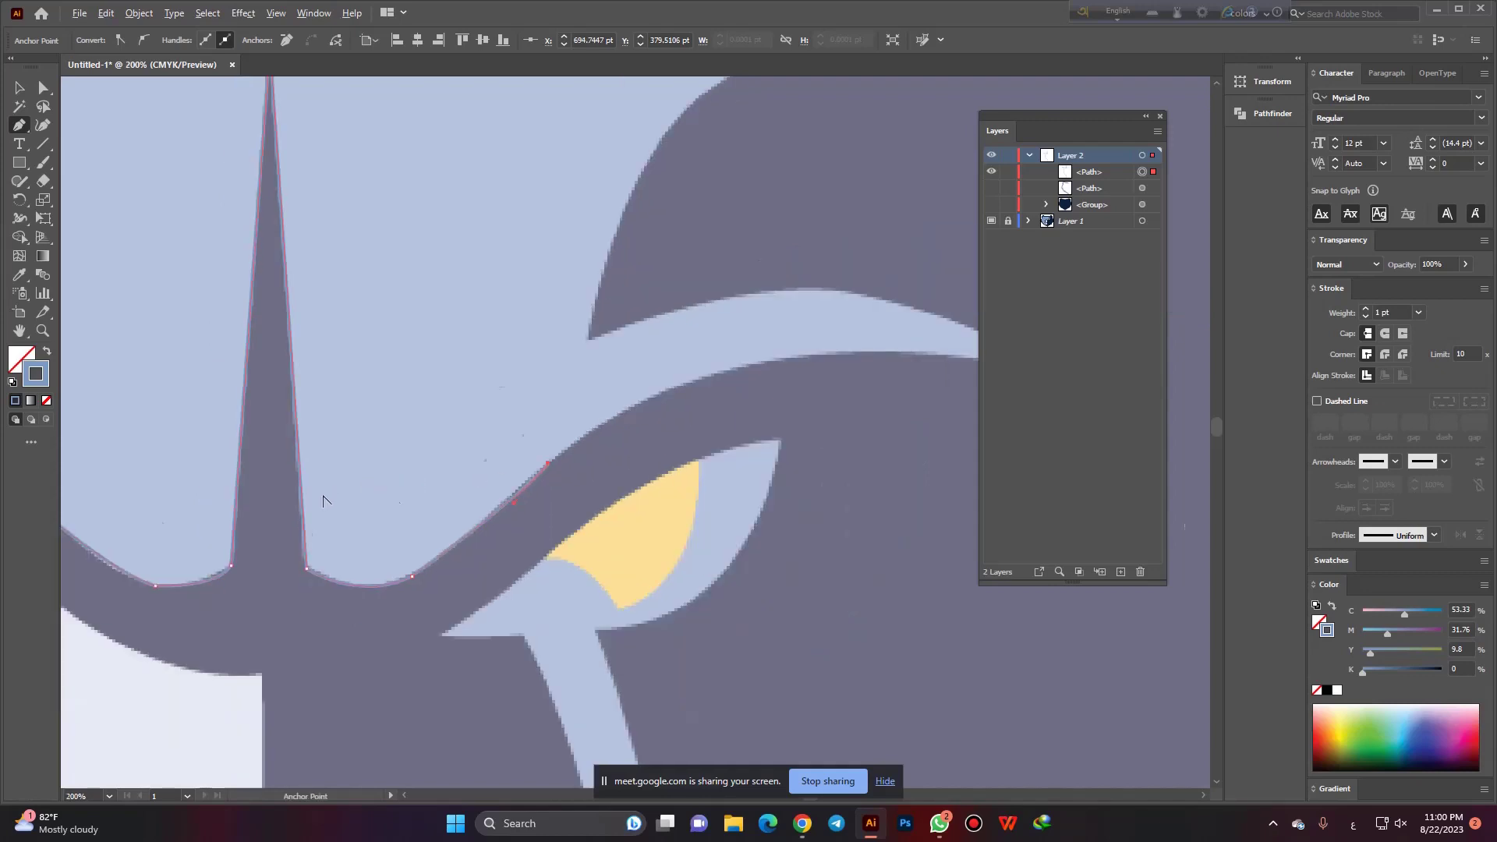
{"action": "scroll", "coordinate": [618, 414], "scroll_direction": "up", "scroll_amount": 2}
{"action": "left_click_drag", "start_coordinate": [624, 393], "coordinate": [742, 382]}
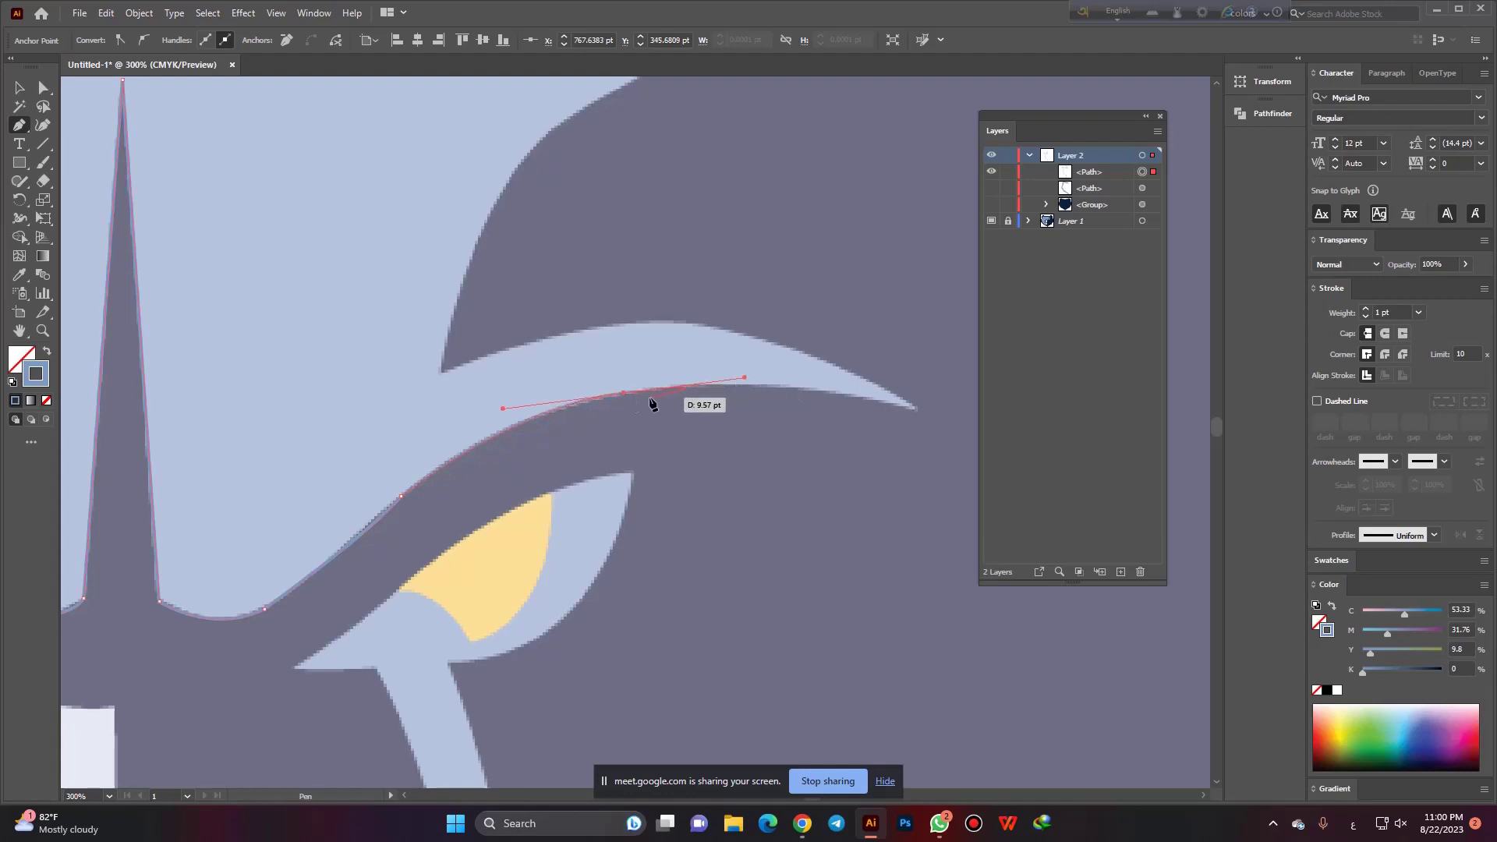
{"action": "left_click", "coordinate": [623, 393]}
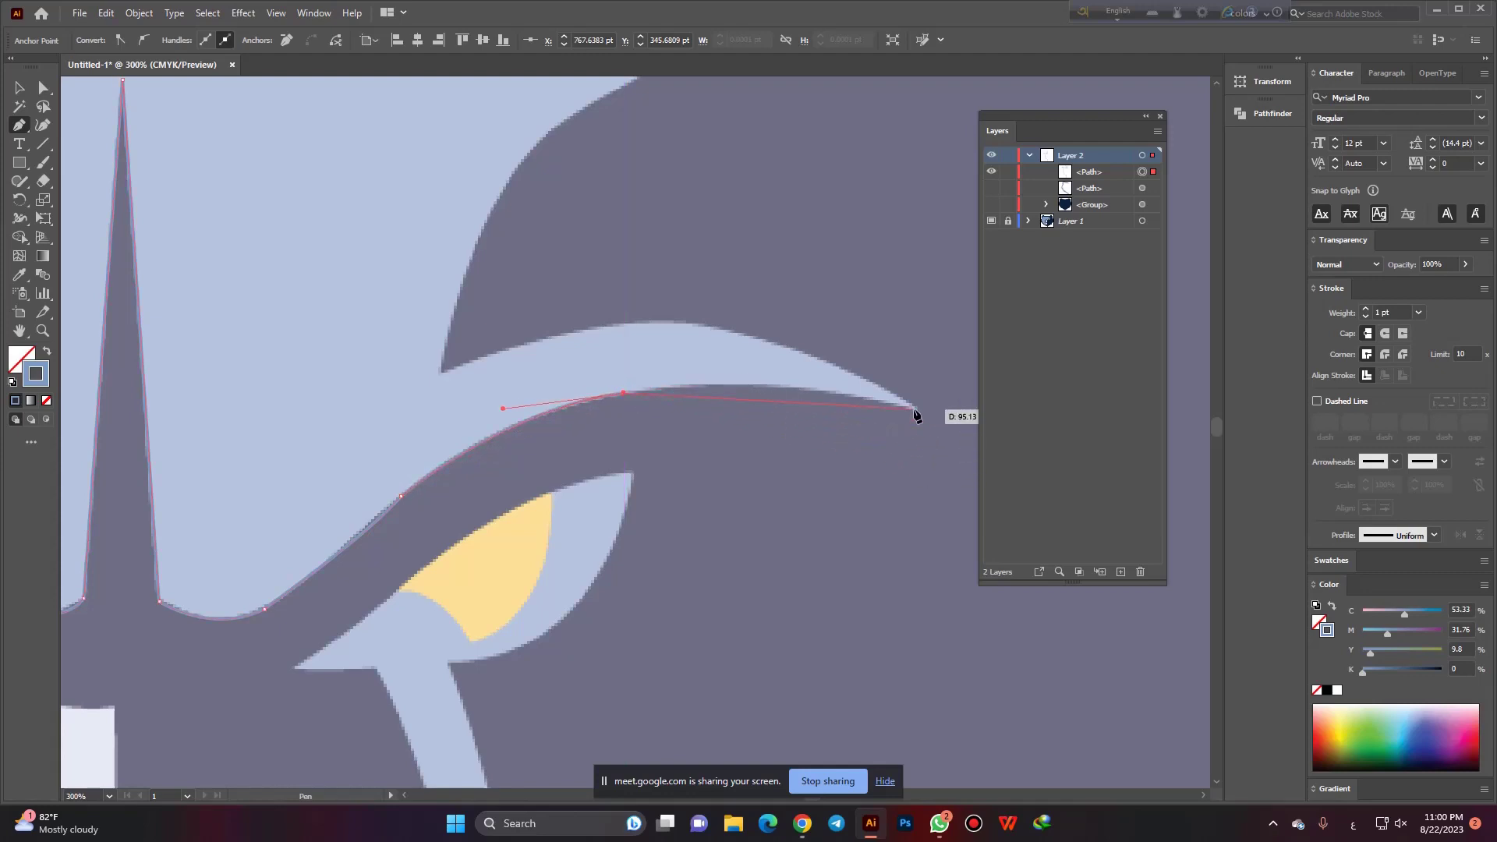
{"action": "left_click_drag", "start_coordinate": [915, 408], "coordinate": [933, 414]}
{"action": "left_click", "coordinate": [916, 409]}
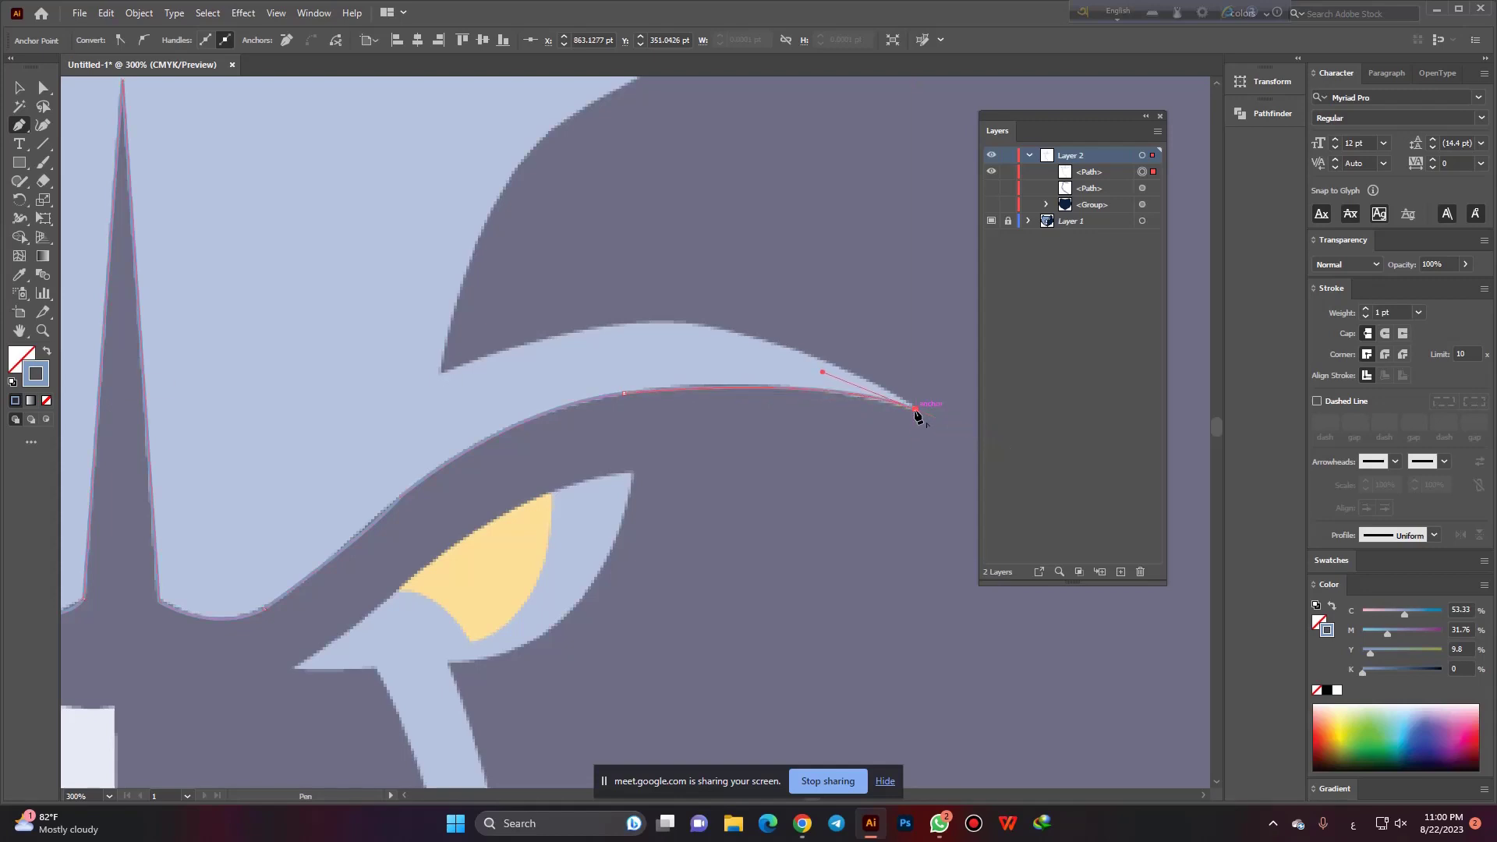
Add curved anchors from the inner brow corner up along the light-blue face edge.
{"action": "mouse_move", "coordinate": [441, 374]}
{"action": "left_mouse_down"}
{"action": "mouse_move", "coordinate": [248, 488]}
{"action": "mouse_move", "coordinate": [151, 498]}
{"action": "left_mouse_up"}
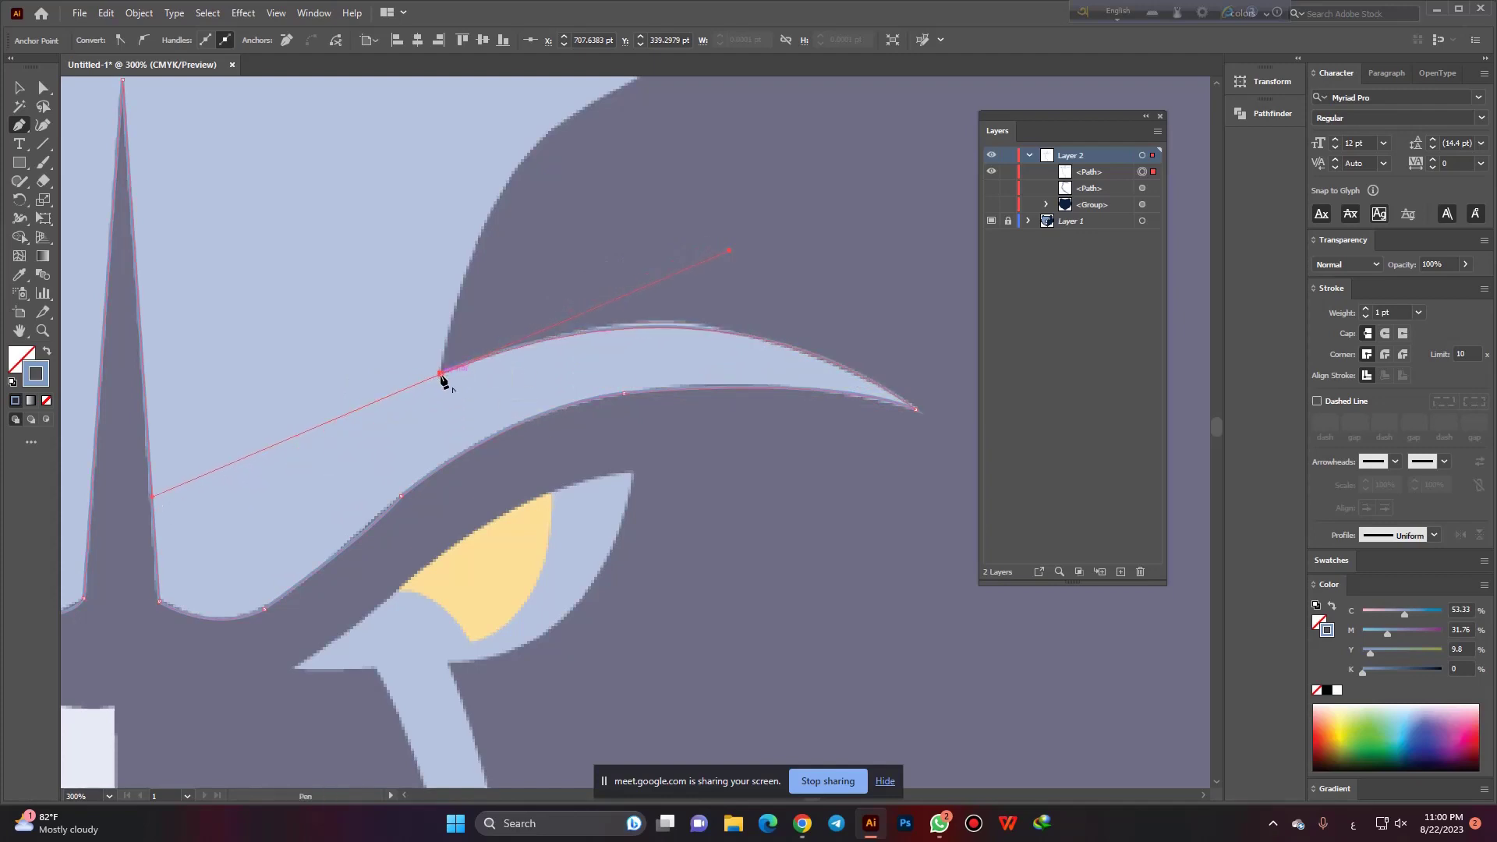
{"action": "left_click", "coordinate": [440, 374]}
{"action": "scroll", "coordinate": [448, 251], "scroll_direction": "down", "scroll_amount": 1}
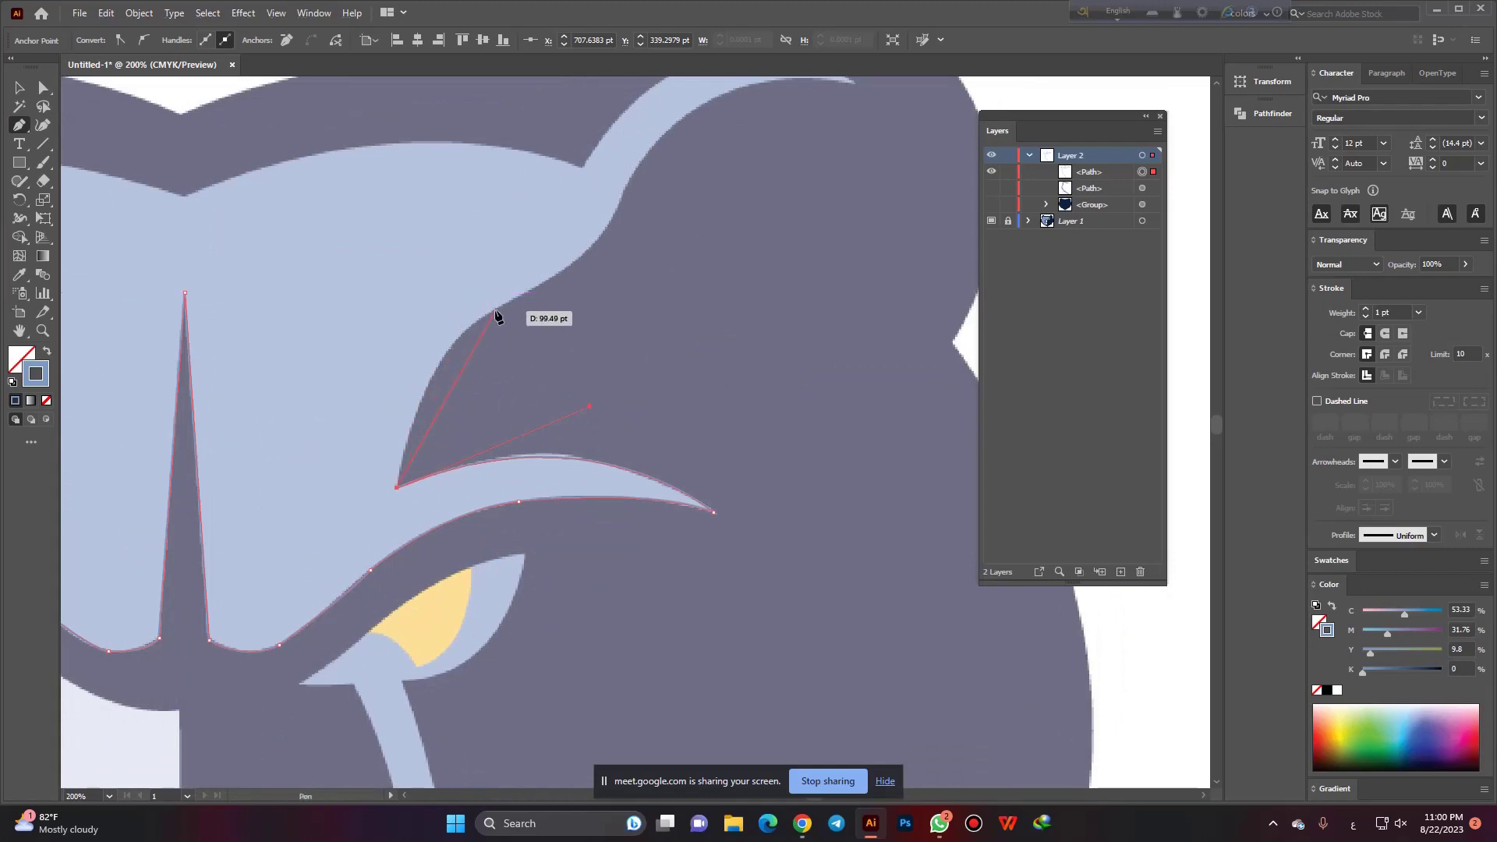
{"action": "left_click_drag", "start_coordinate": [497, 311], "coordinate": [589, 253]}
{"action": "left_click_drag", "start_coordinate": [590, 253], "coordinate": [572, 277]}
{"action": "scroll", "coordinate": [497, 310], "scroll_direction": "down", "scroll_amount": 1}
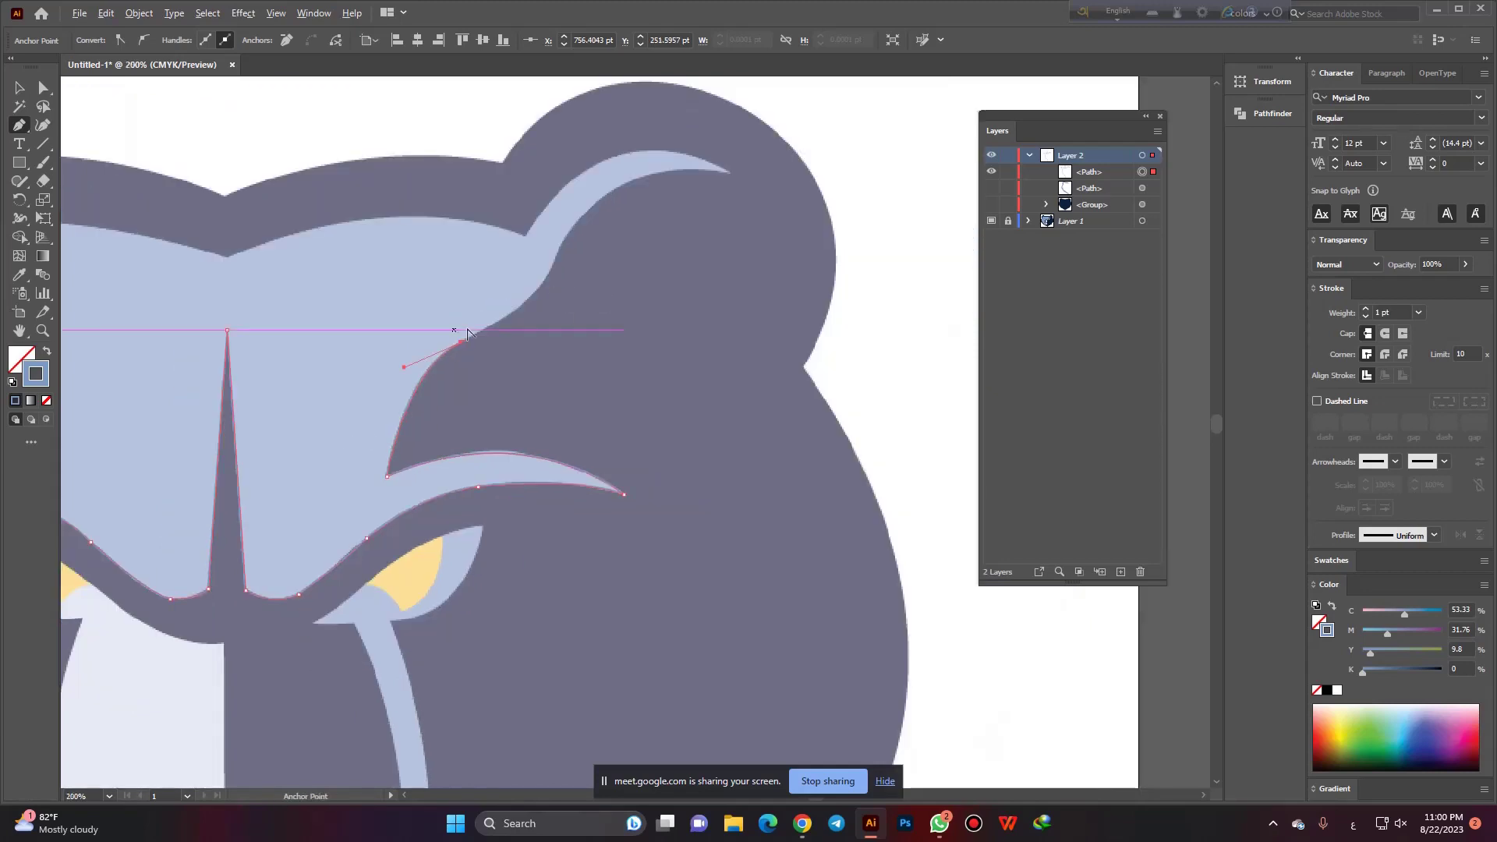
{"action": "scroll", "coordinate": [453, 343], "scroll_direction": "up", "scroll_amount": 2}
{"action": "left_click_drag", "start_coordinate": [621, 253], "coordinate": [577, 290]}
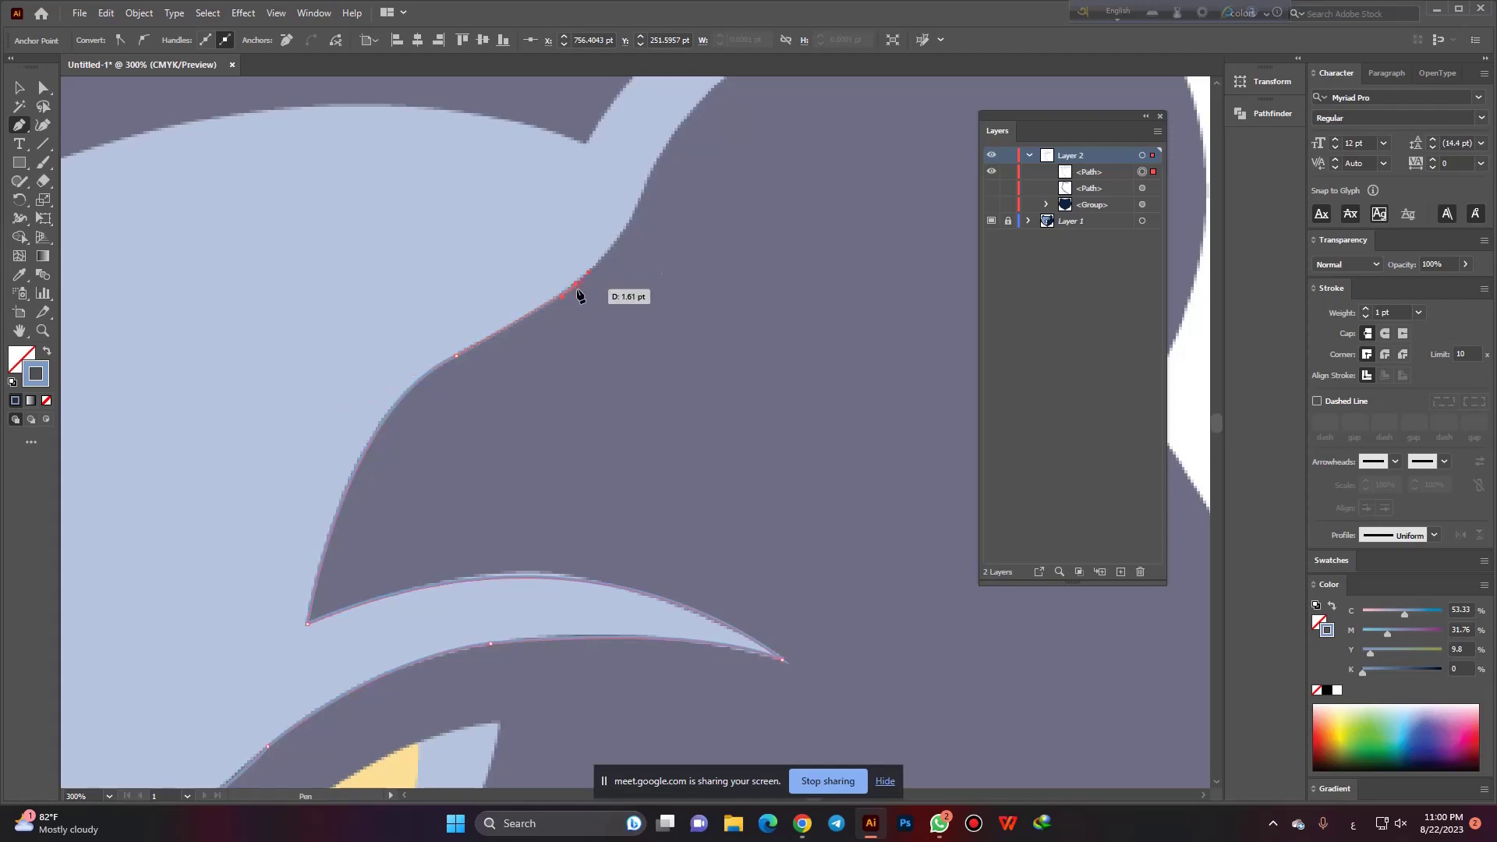
{"action": "left_click_drag", "start_coordinate": [577, 283], "coordinate": [562, 297]}
Continue the path up the face edge to a corner where it bends upward.
{"action": "scroll", "coordinate": [566, 324], "scroll_direction": "down", "scroll_amount": 1}
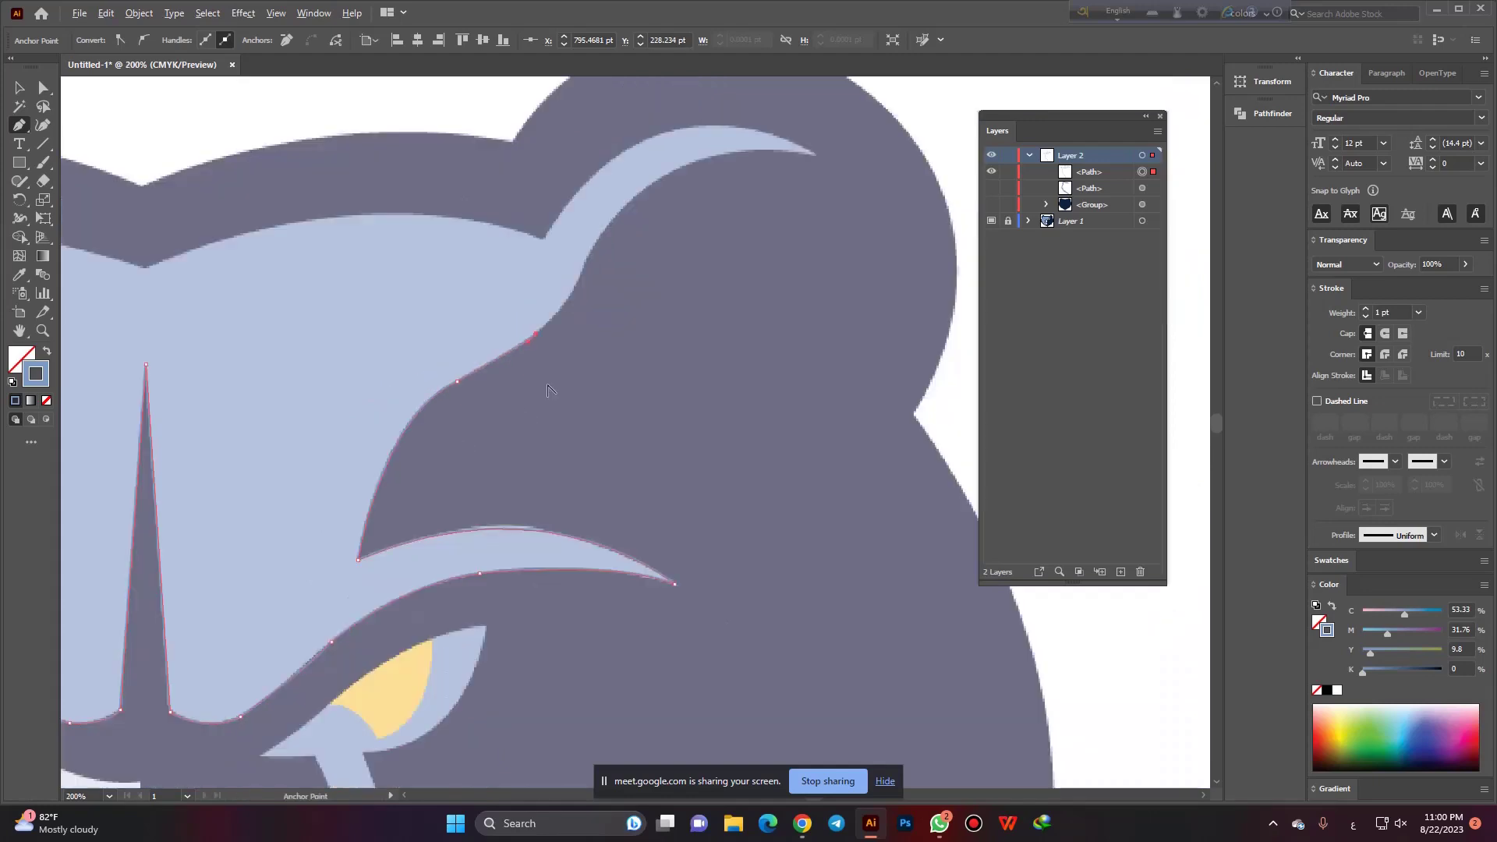
{"action": "scroll", "coordinate": [551, 390], "scroll_direction": "down", "scroll_amount": 1}
{"action": "scroll", "coordinate": [569, 304], "scroll_direction": "up", "scroll_amount": 1}
{"action": "left_click_drag", "start_coordinate": [566, 324], "coordinate": [586, 265]}
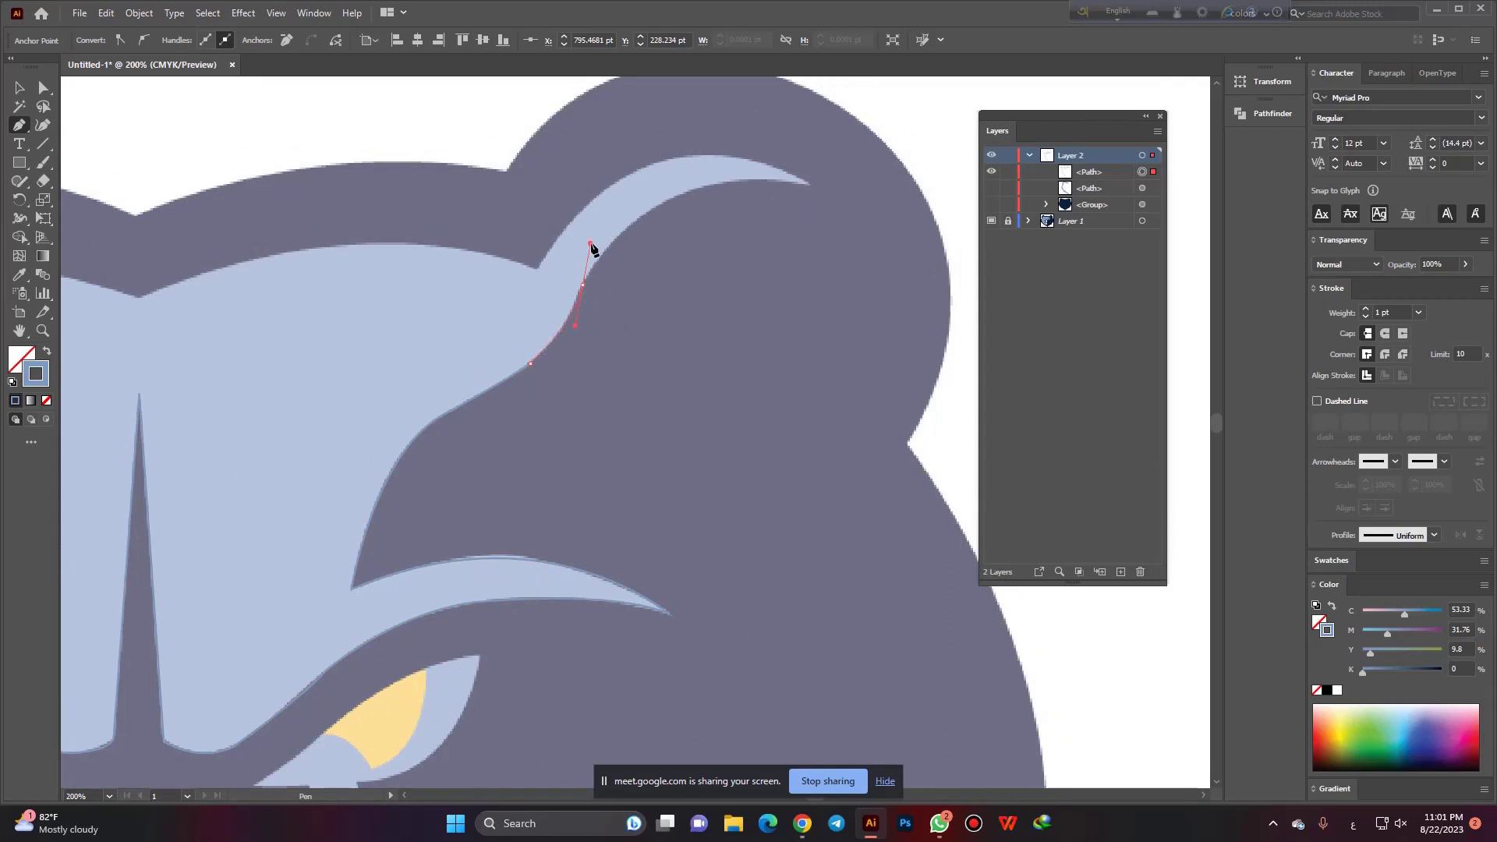
{"action": "scroll", "coordinate": [577, 300], "scroll_direction": "up", "scroll_amount": 3}
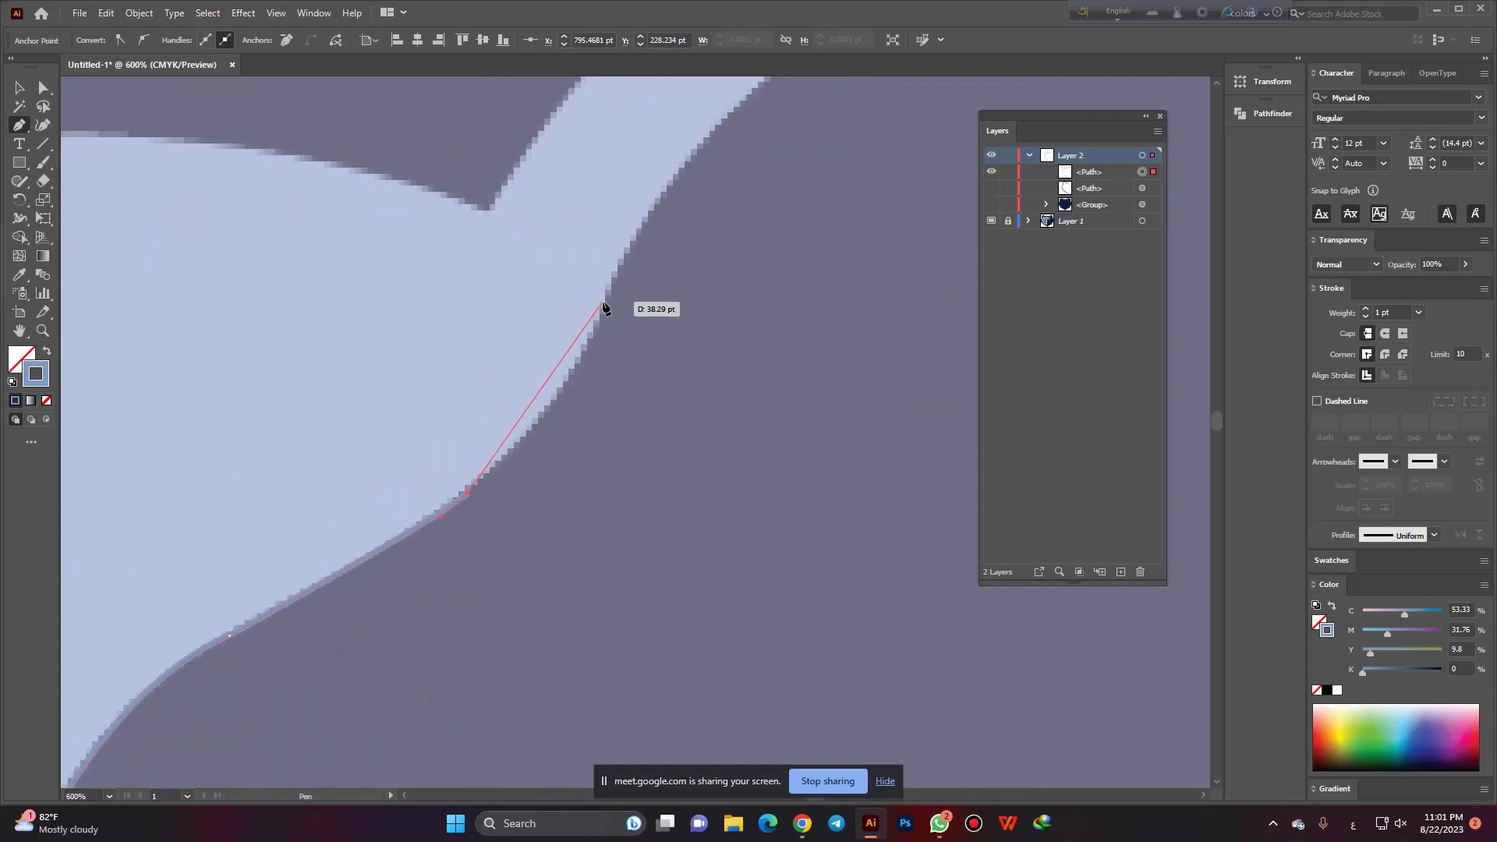
{"action": "left_click_drag", "start_coordinate": [604, 302], "coordinate": [602, 239]}
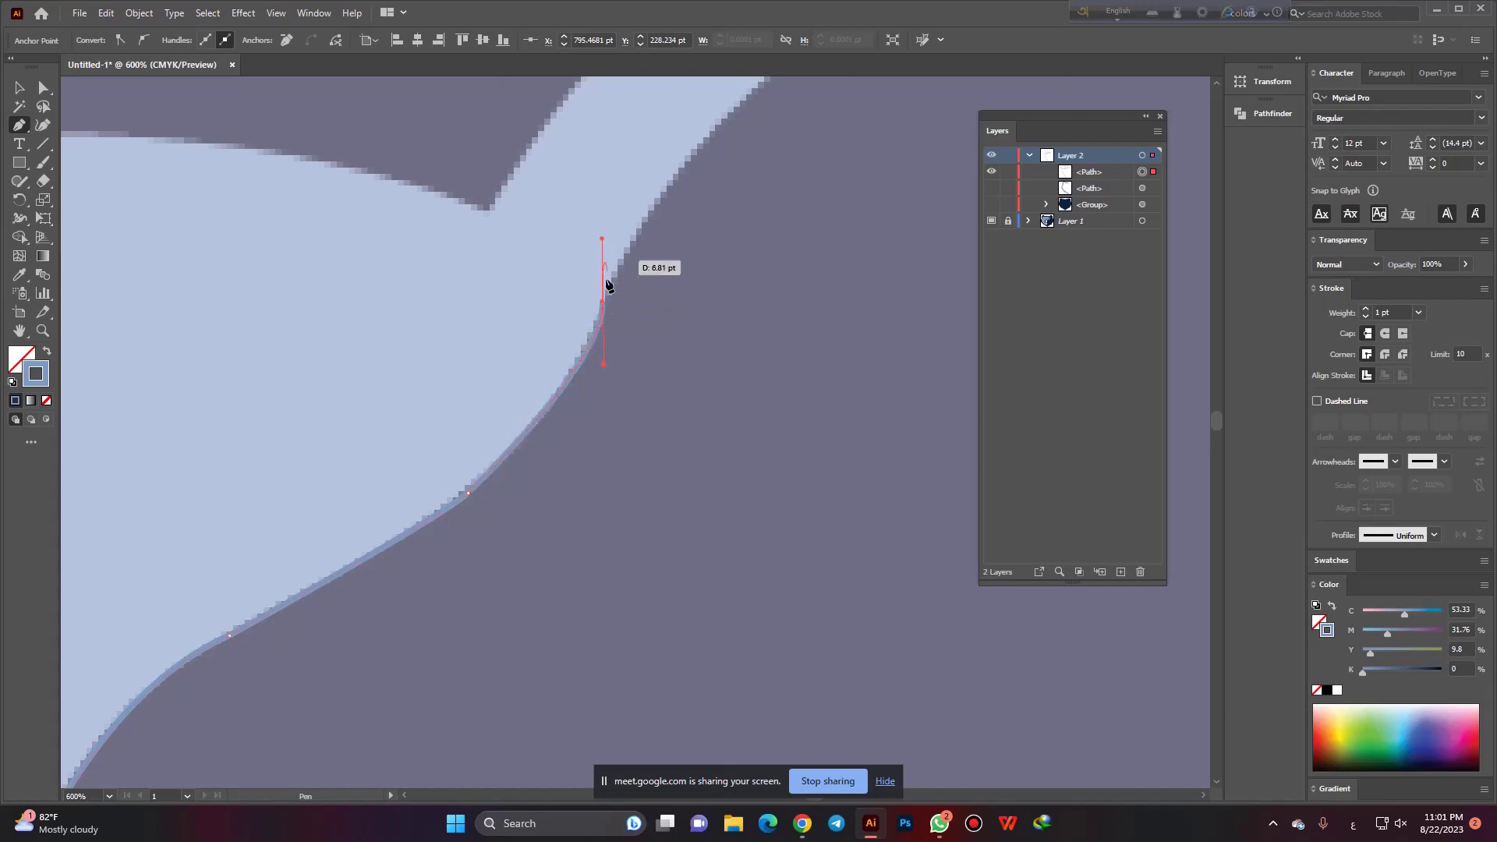
{"action": "left_click", "coordinate": [598, 303]}
{"action": "scroll", "coordinate": [538, 437], "scroll_direction": "down", "scroll_amount": 2}
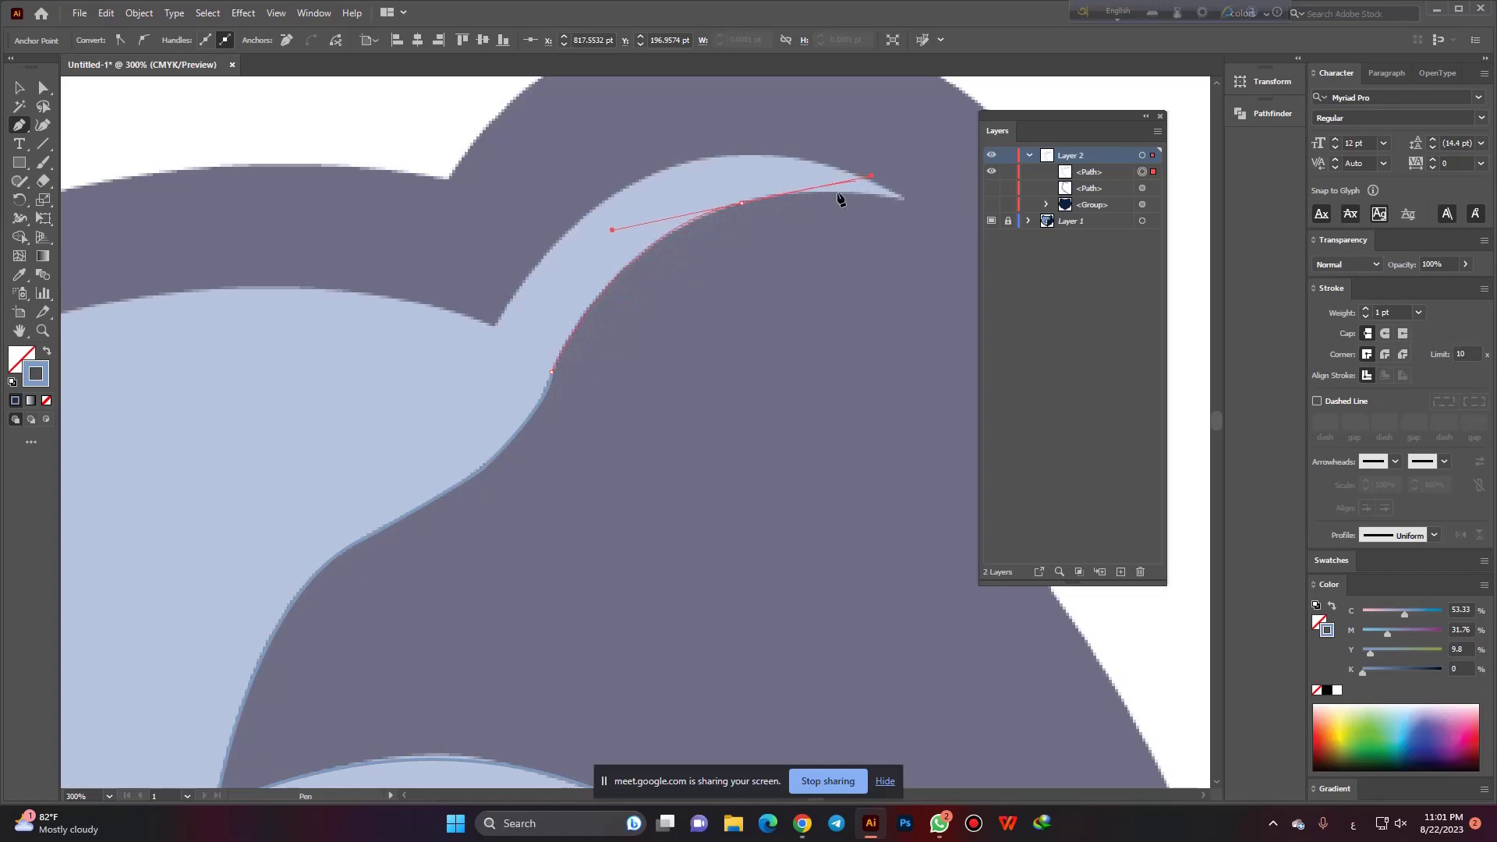
Trace the right ear curl with sharp points at its tip and upper edge.
{"action": "left_click", "coordinate": [742, 204]}
{"action": "scroll", "coordinate": [573, 306], "scroll_direction": "right", "scroll_amount": 2}
{"action": "scroll", "coordinate": [574, 306], "scroll_direction": "up", "scroll_amount": 3}
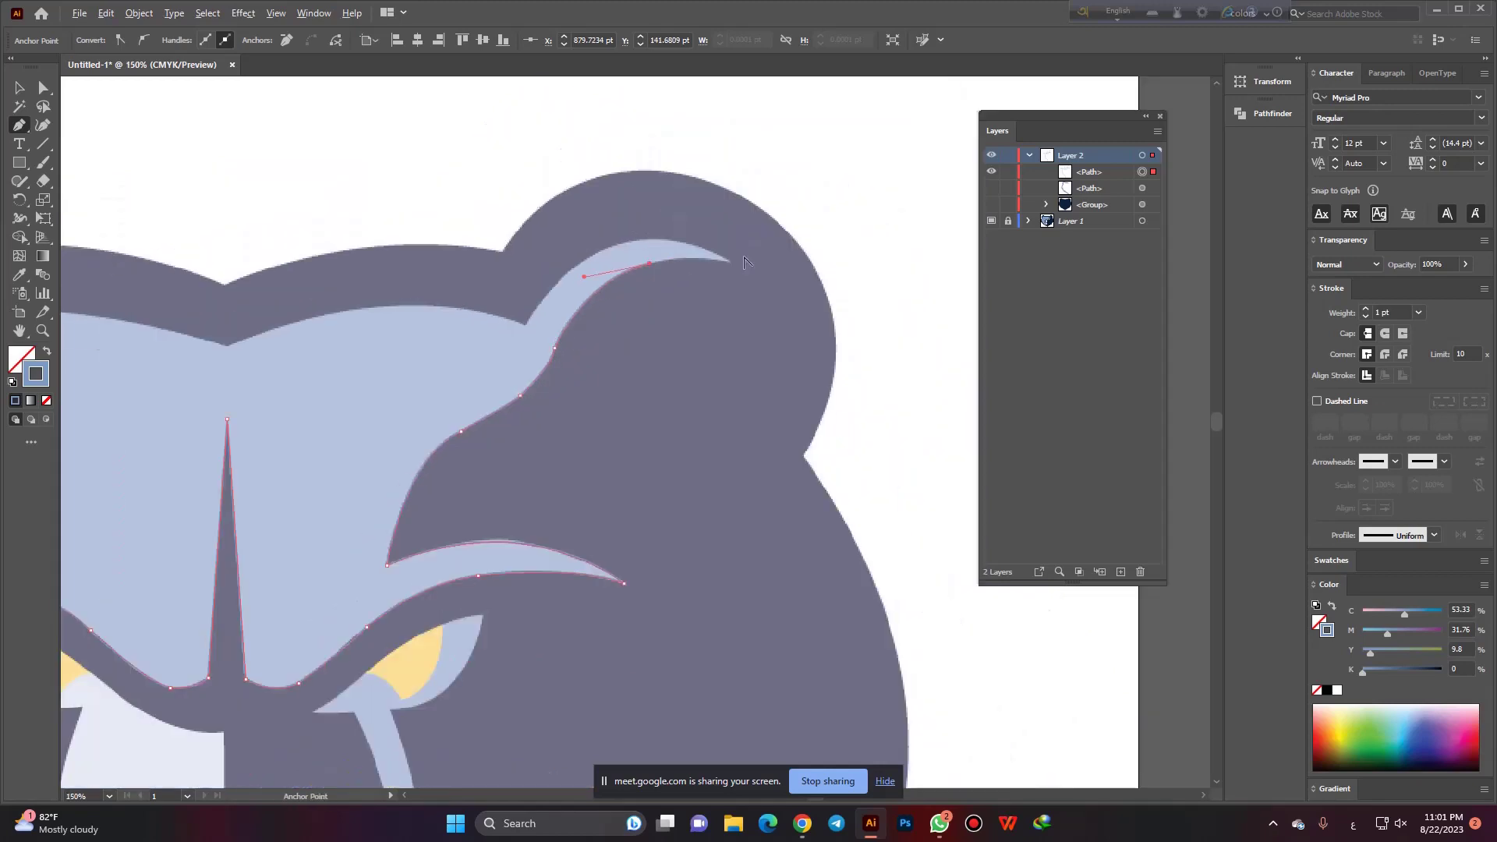
{"action": "scroll", "coordinate": [702, 265], "scroll_direction": "down", "scroll_amount": 2}
{"action": "left_click_drag", "start_coordinate": [728, 252], "coordinate": [746, 267]}
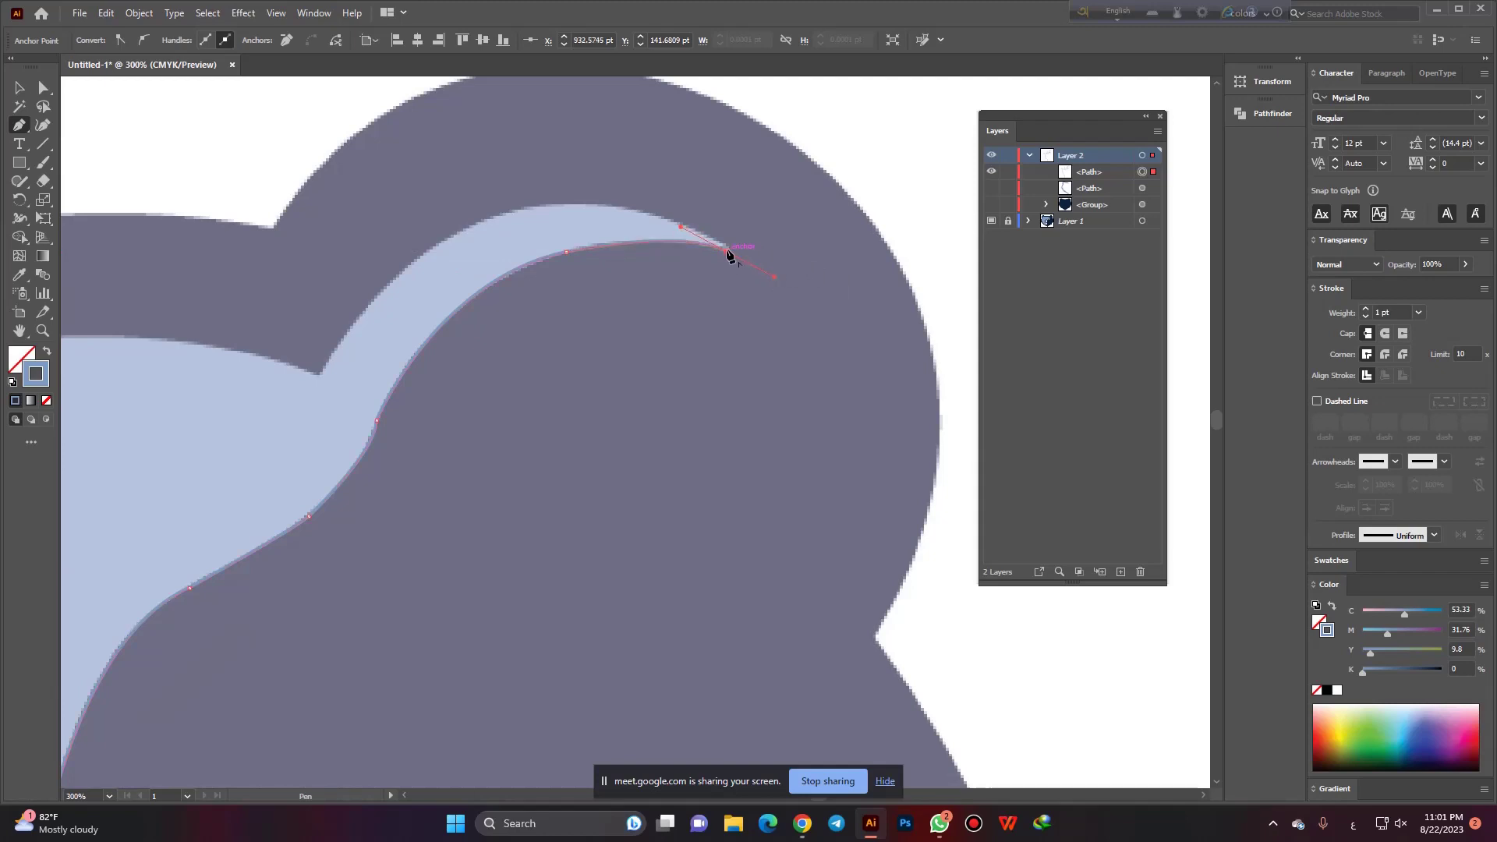
{"action": "left_click", "coordinate": [728, 252]}
{"action": "mouse_move", "coordinate": [567, 252]}
{"action": "left_mouse_down"}
{"action": "mouse_move", "coordinate": [554, 209]}
{"action": "mouse_move", "coordinate": [430, 220]}
{"action": "left_mouse_up"}
{"action": "left_click", "coordinate": [551, 207], "text": "ctrl"}
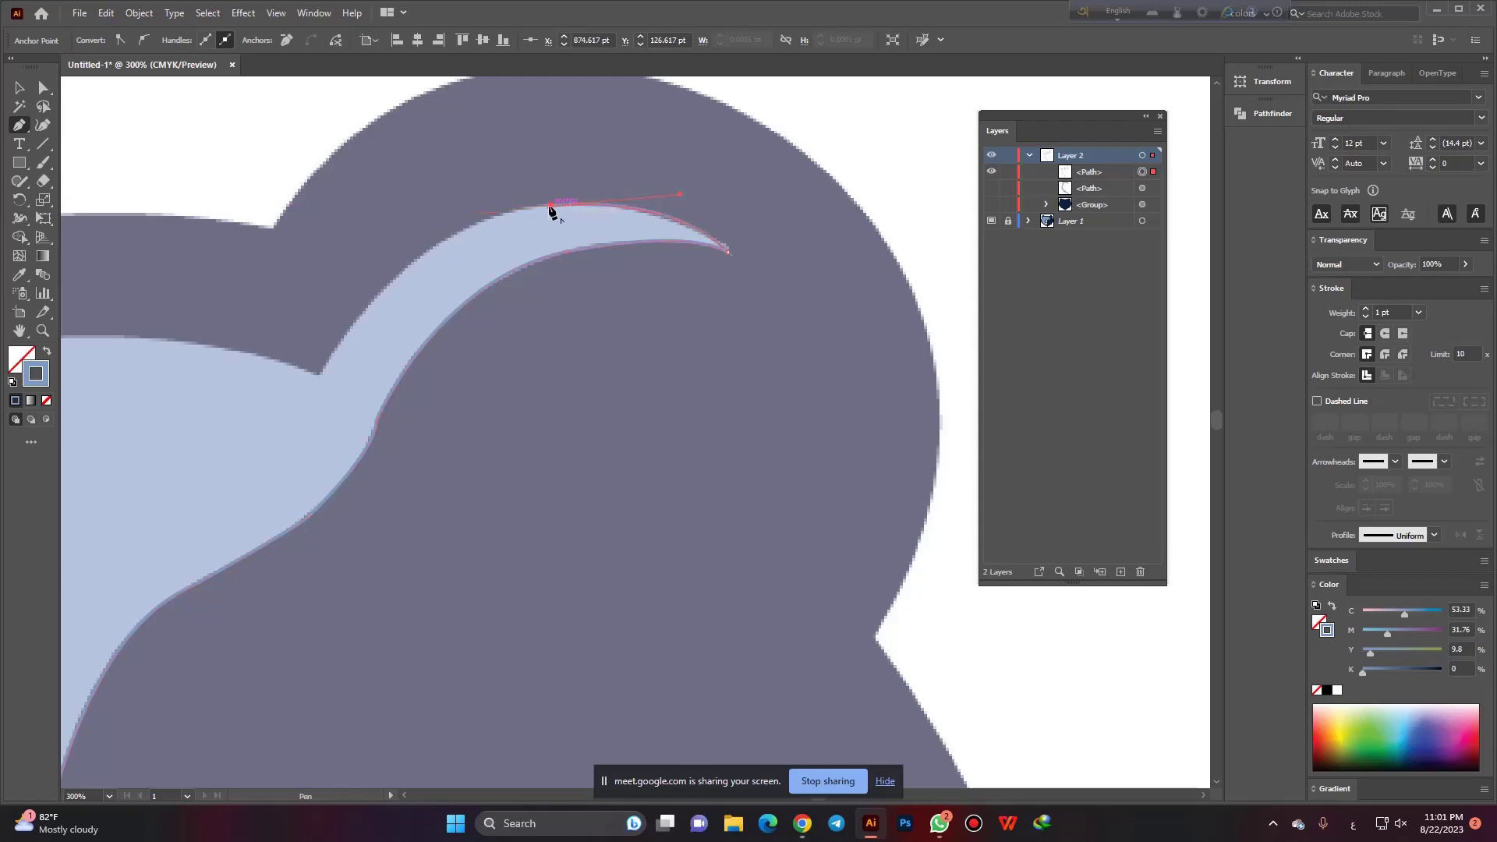
Curve the path from the ear curl across the forehead to a corner at the centre notch.
{"action": "scroll", "coordinate": [706, 280], "scroll_direction": "down", "scroll_amount": 1}
{"action": "scroll", "coordinate": [455, 337], "scroll_direction": "up", "scroll_amount": 1}
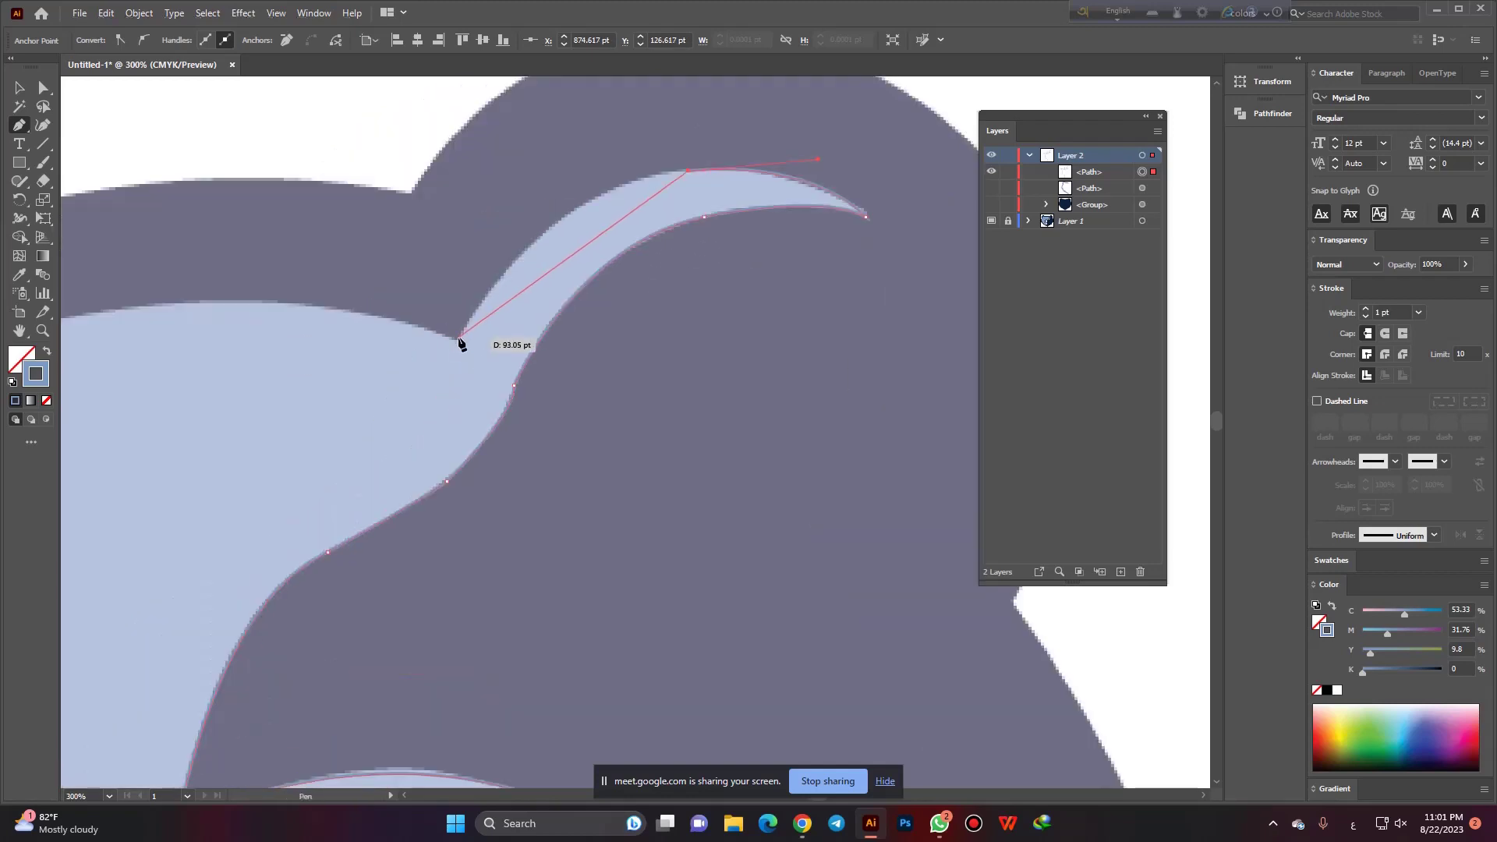
{"action": "left_click_drag", "start_coordinate": [458, 341], "coordinate": [368, 510]}
{"action": "left_click", "coordinate": [457, 341]}
{"action": "key", "text": "ctrl+minus"}
{"action": "key", "text": "ctrl+minus"}
{"action": "scroll", "coordinate": [217, 387], "scroll_direction": "up", "scroll_amount": 2}
{"action": "scroll", "coordinate": [422, 419], "scroll_direction": "down", "scroll_amount": 2}
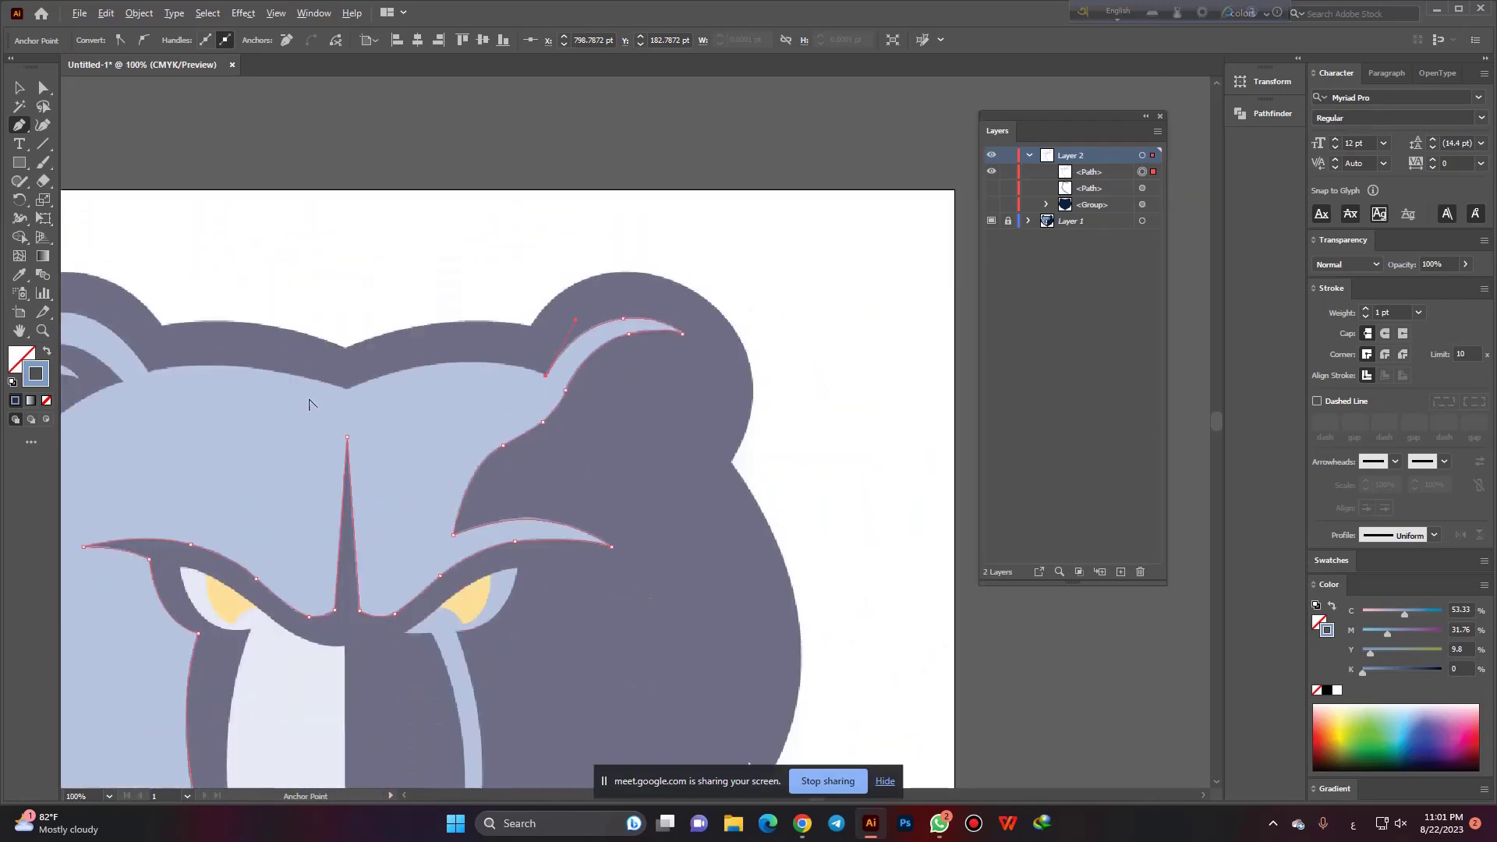
{"action": "scroll", "coordinate": [311, 400], "scroll_direction": "up", "scroll_amount": 2}
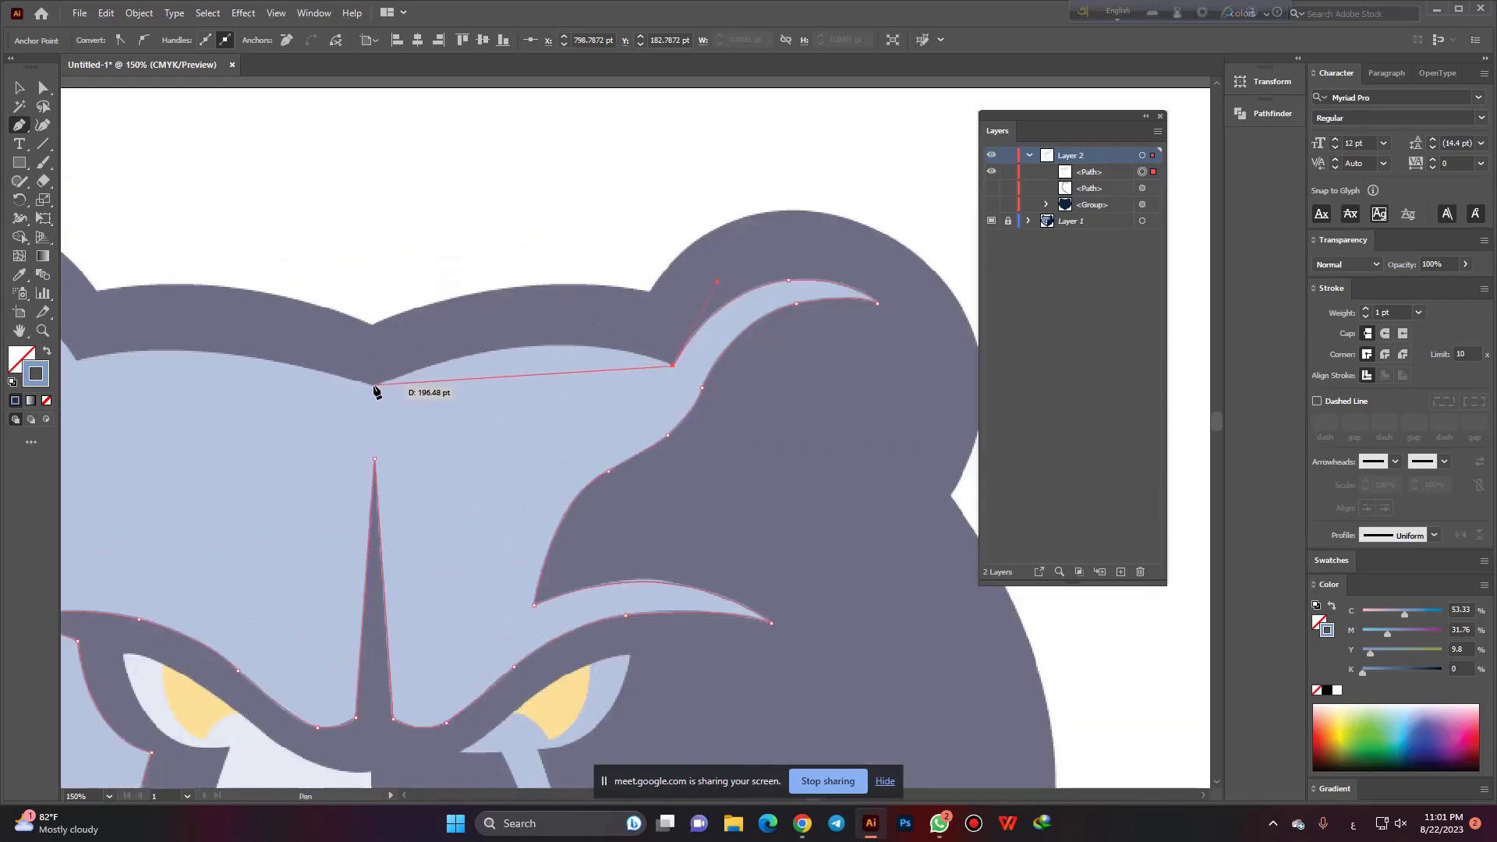
{"action": "left_click_drag", "start_coordinate": [374, 385], "coordinate": [179, 464]}
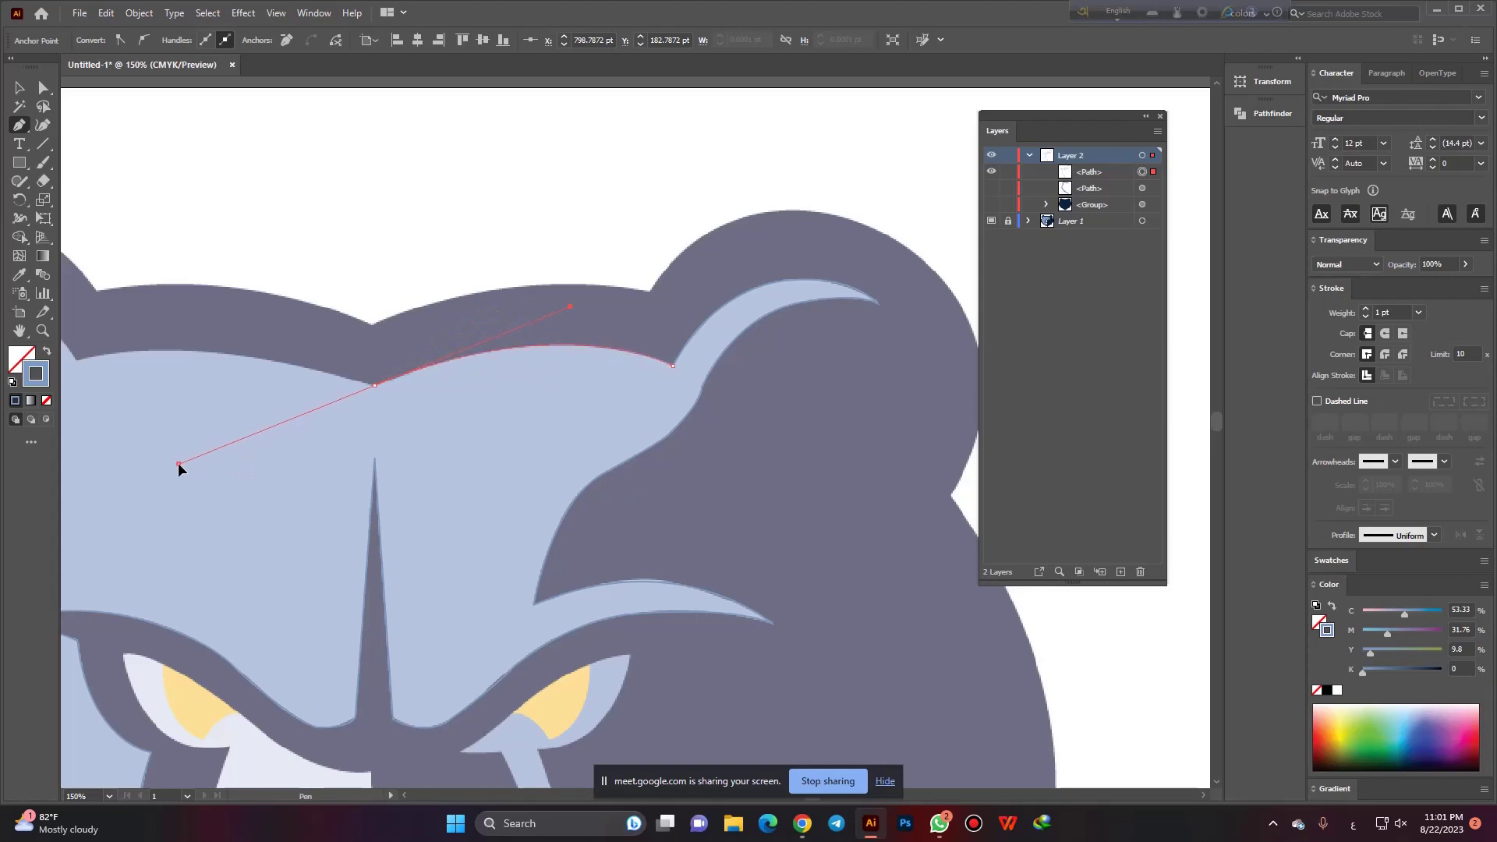
{"action": "left_click", "coordinate": [374, 385]}
{"action": "scroll", "coordinate": [401, 253], "scroll_direction": "down", "scroll_amount": 2}
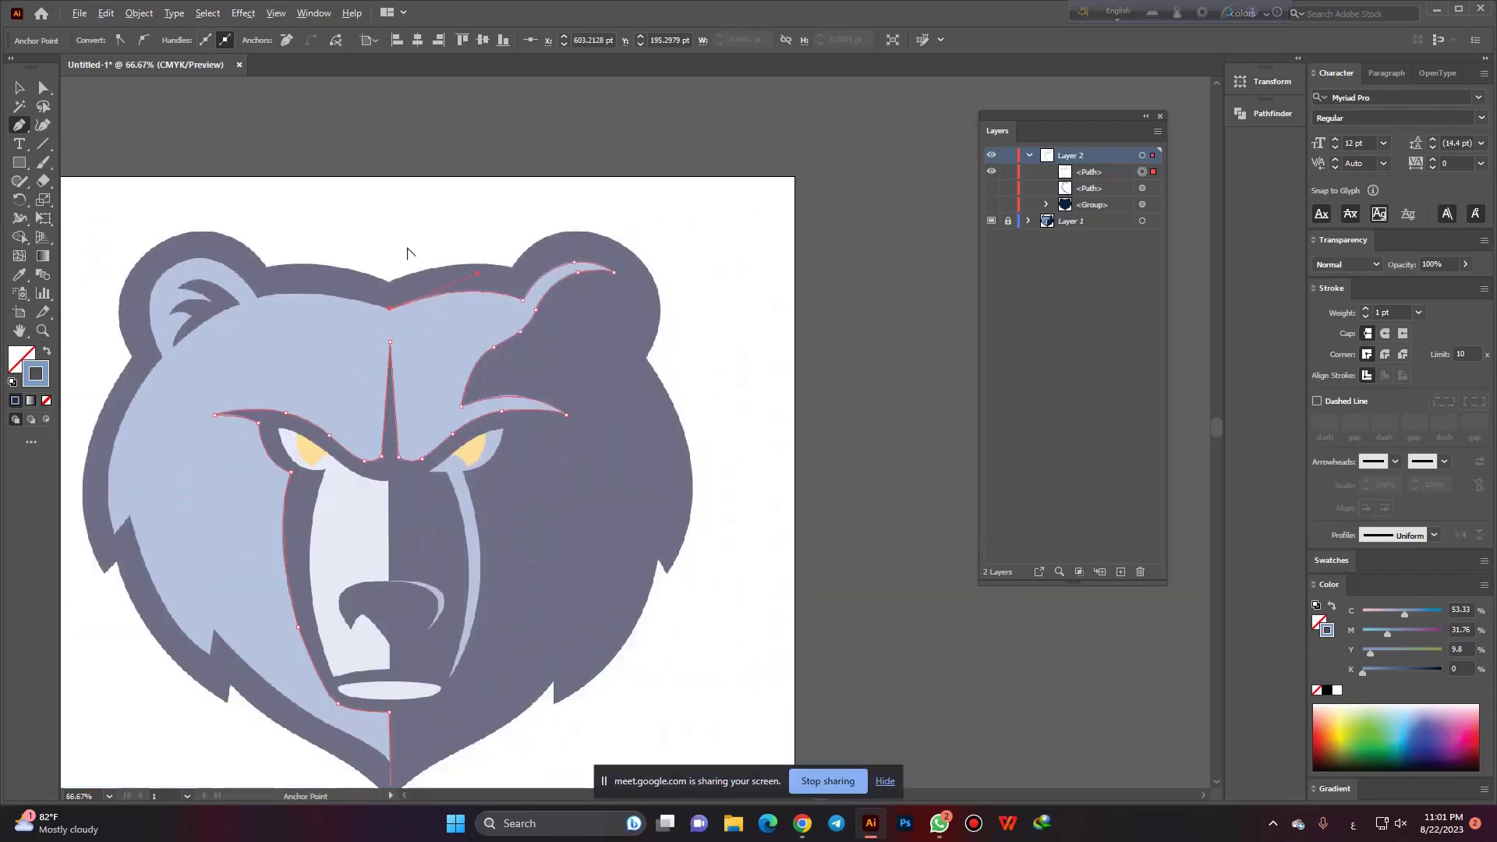
Enclose the right half with points above the centre, top-right, lower-right, and the chin.
{"action": "left_click", "coordinate": [389, 213]}
{"action": "left_click", "coordinate": [708, 213]}
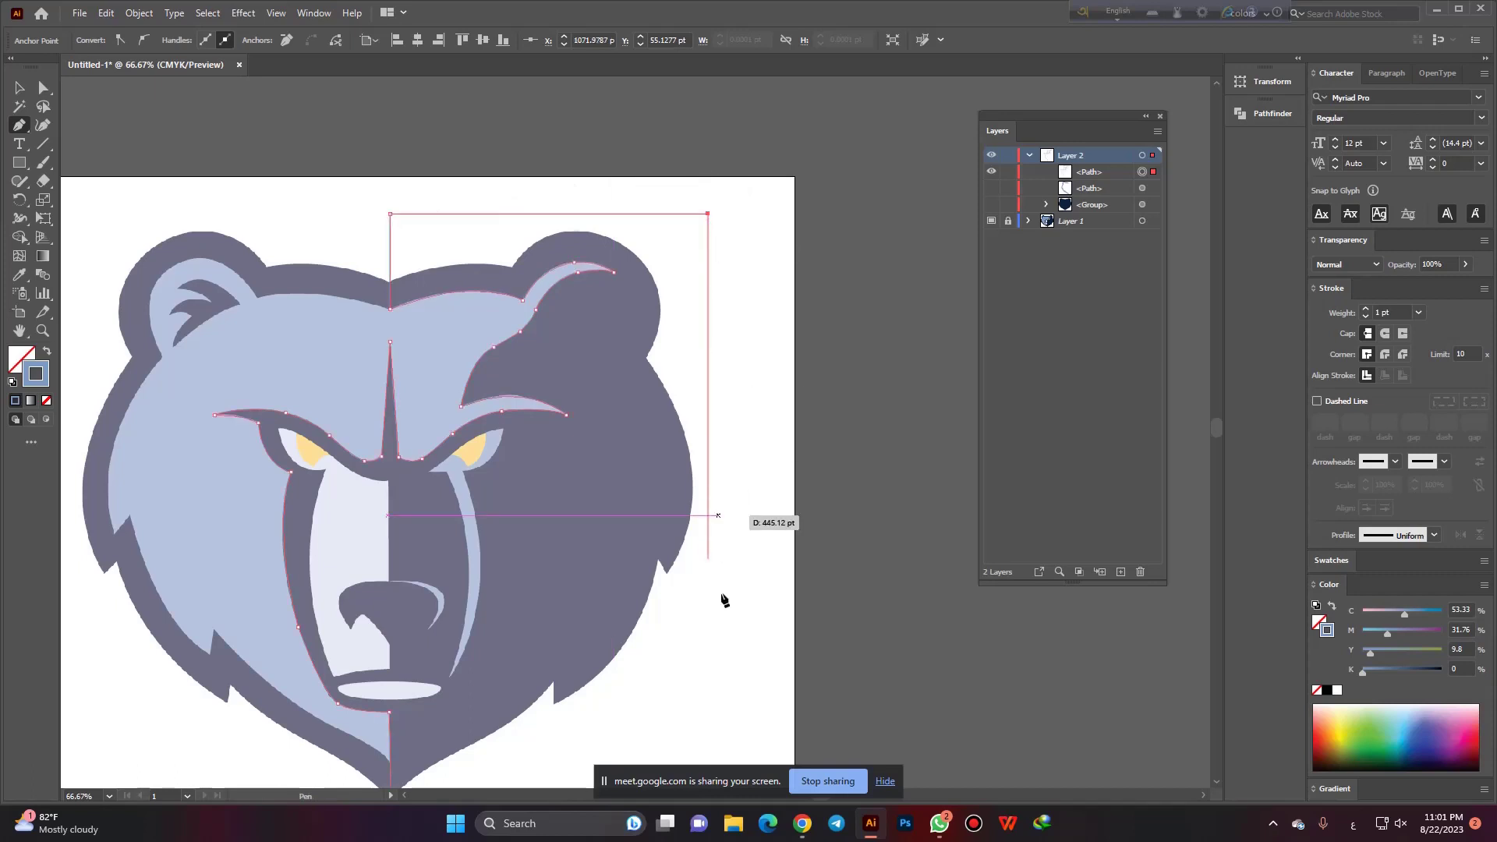
{"action": "left_click", "coordinate": [708, 688]}
{"action": "scroll", "coordinate": [675, 684], "scroll_direction": "down", "scroll_amount": 3}
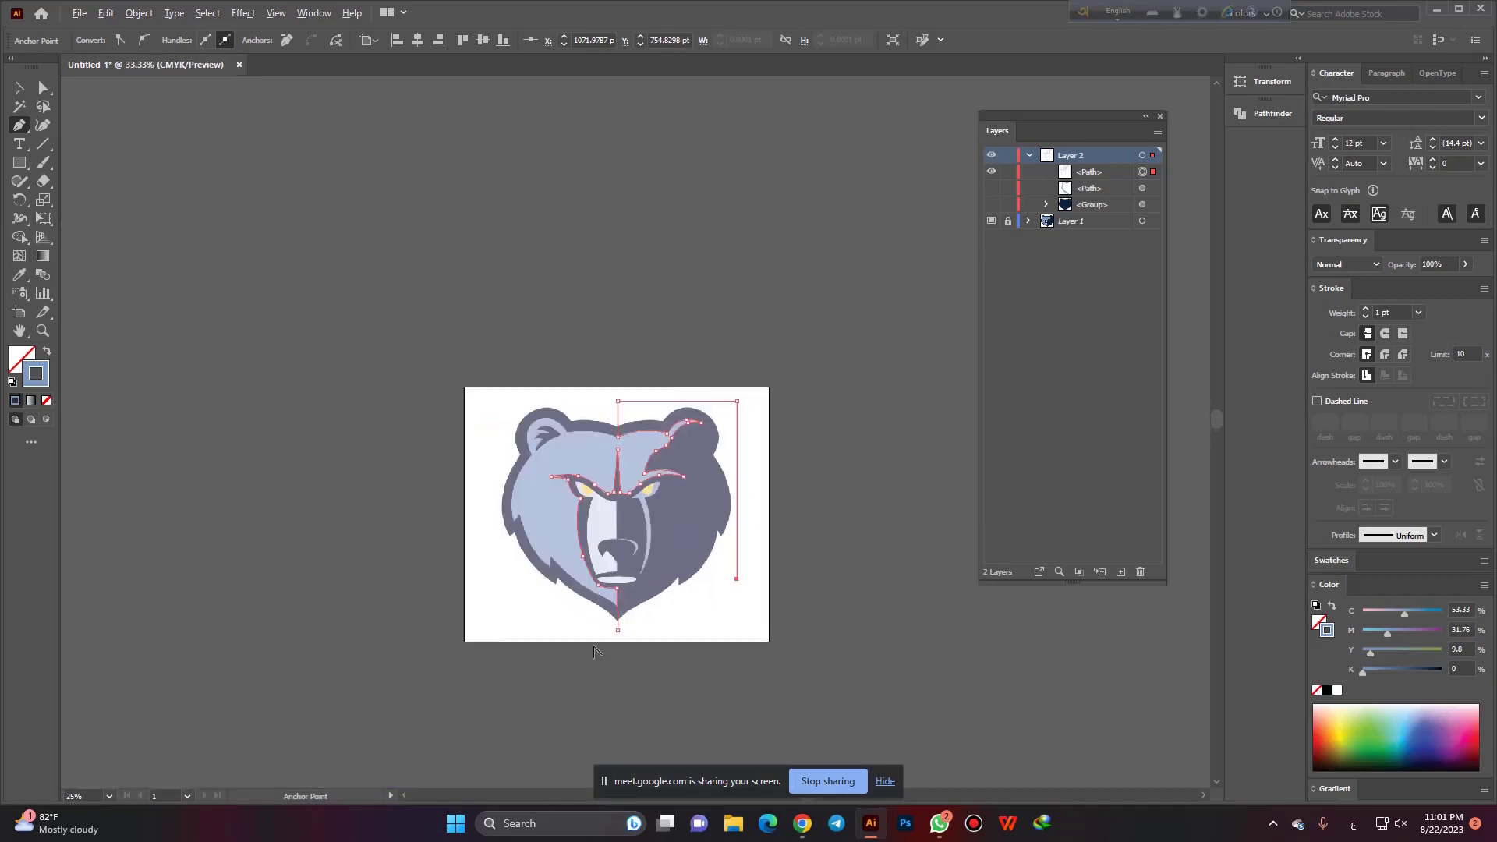
{"action": "scroll", "coordinate": [597, 651], "scroll_direction": "up", "scroll_amount": 3}
{"action": "left_click", "coordinate": [666, 595]}
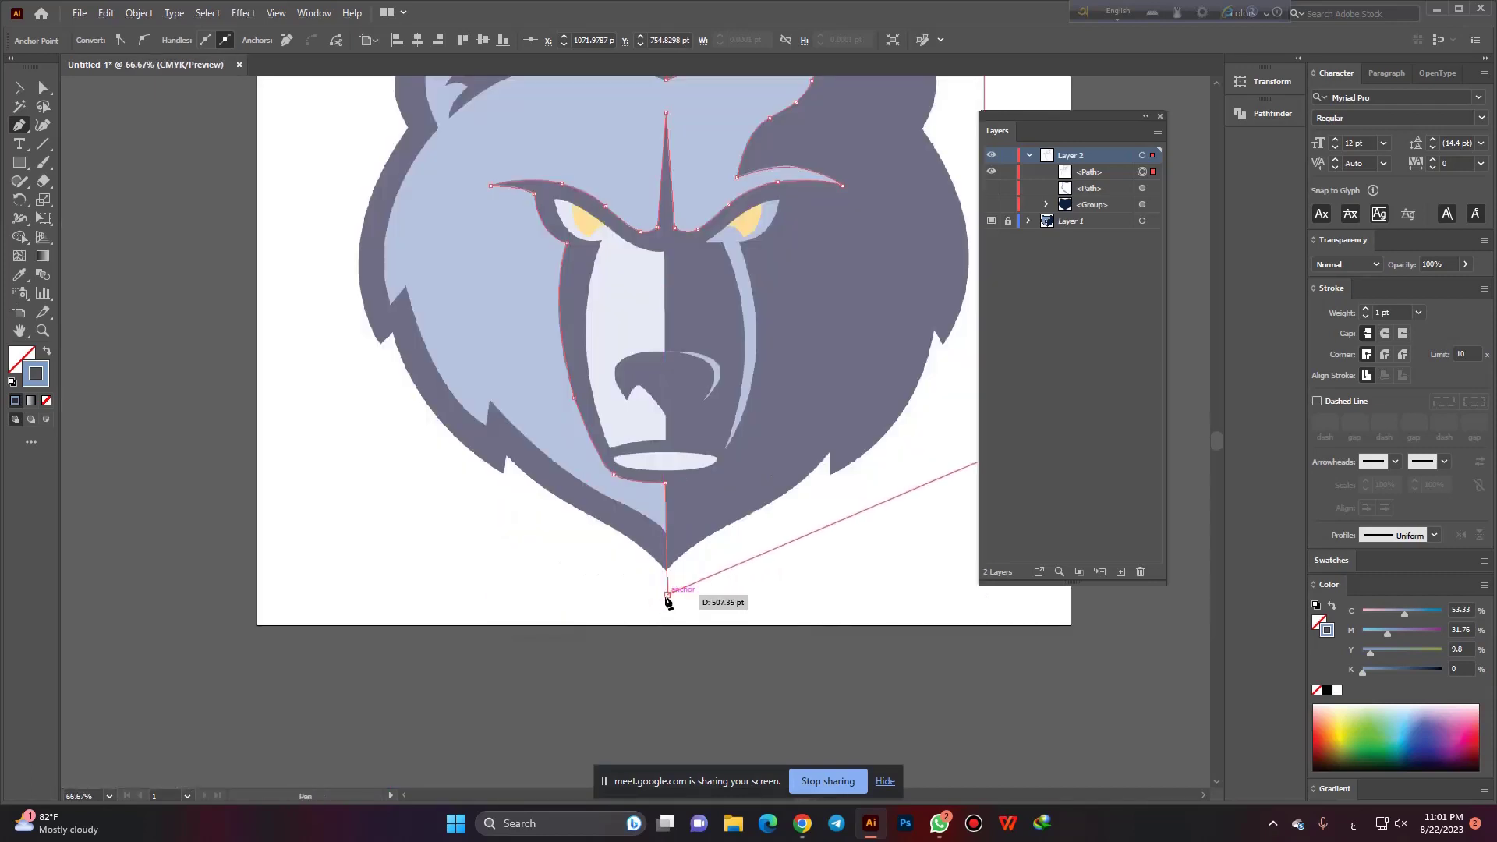
{"action": "scroll", "coordinate": [428, 628], "scroll_direction": "down", "scroll_amount": 1}
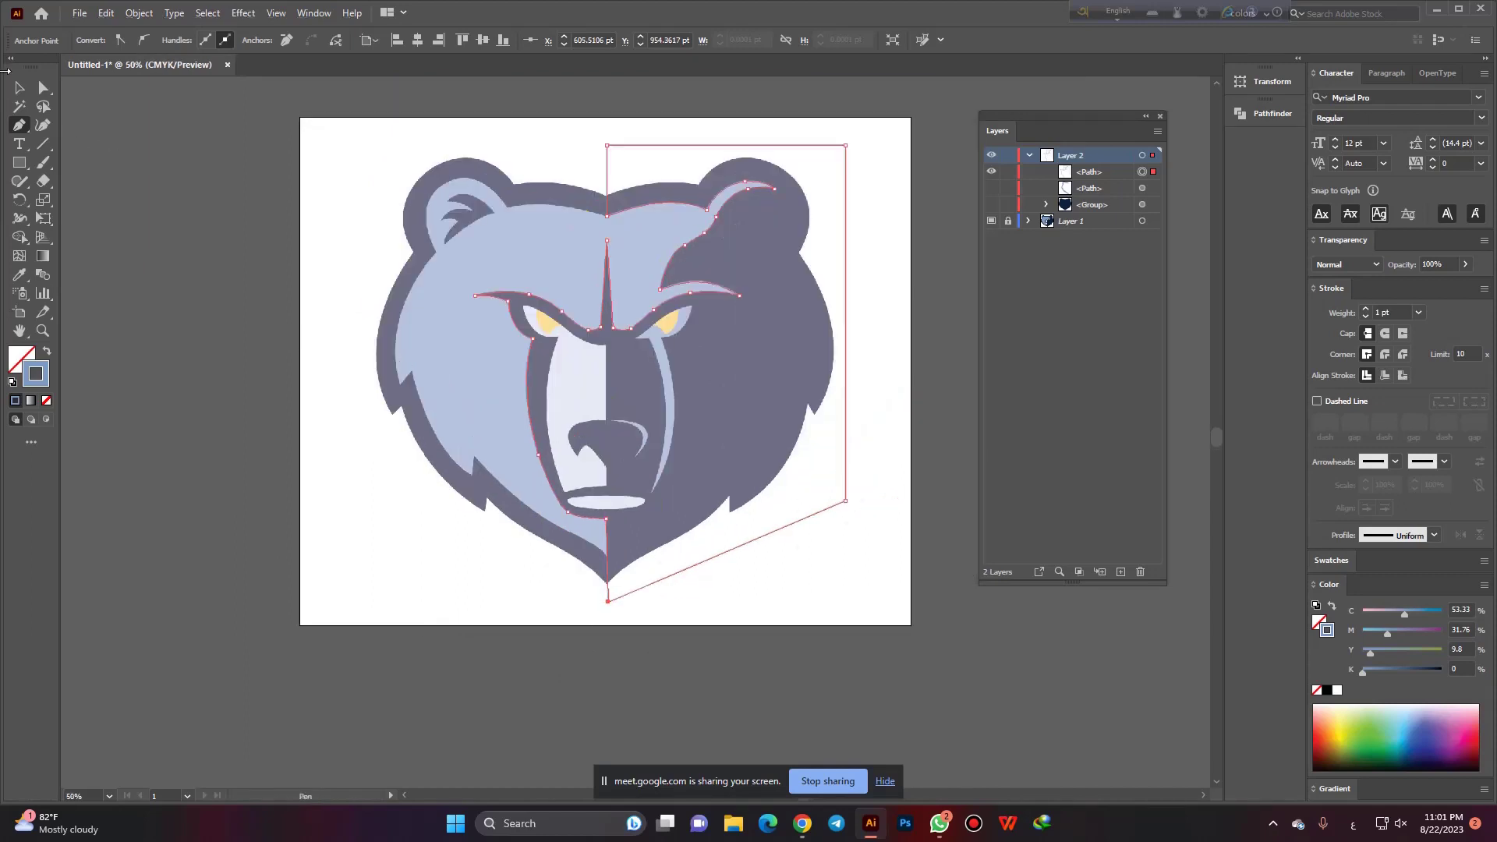
Fill the new right-half shape with navy sampled from the reference via the Eyedropper.
{"action": "left_click", "coordinate": [21, 89]}
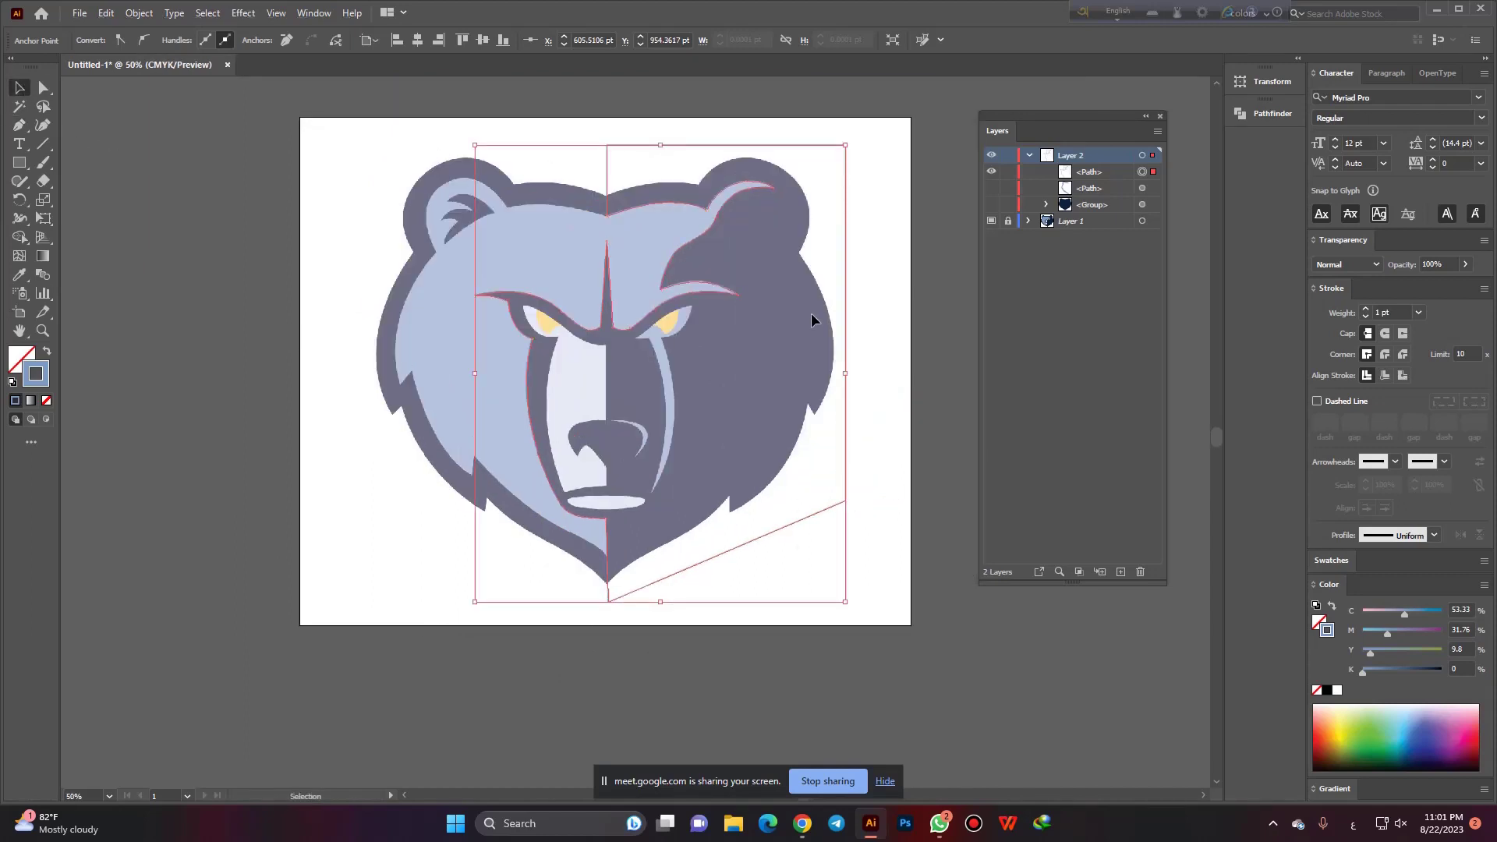
{"action": "key", "text": "i"}
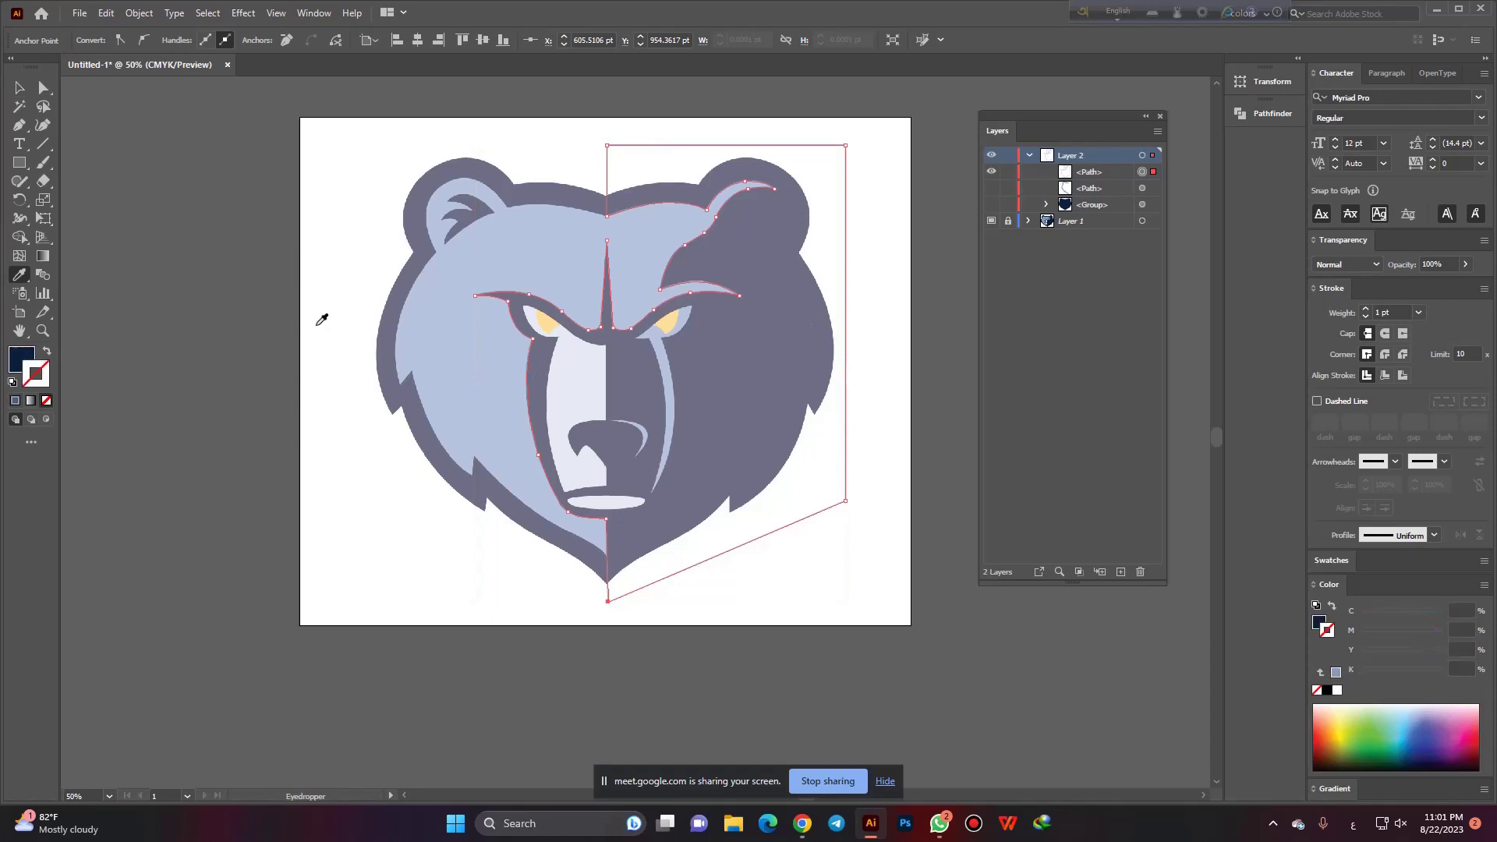
{"action": "left_click", "coordinate": [762, 334]}
{"action": "left_click", "coordinate": [21, 88]}
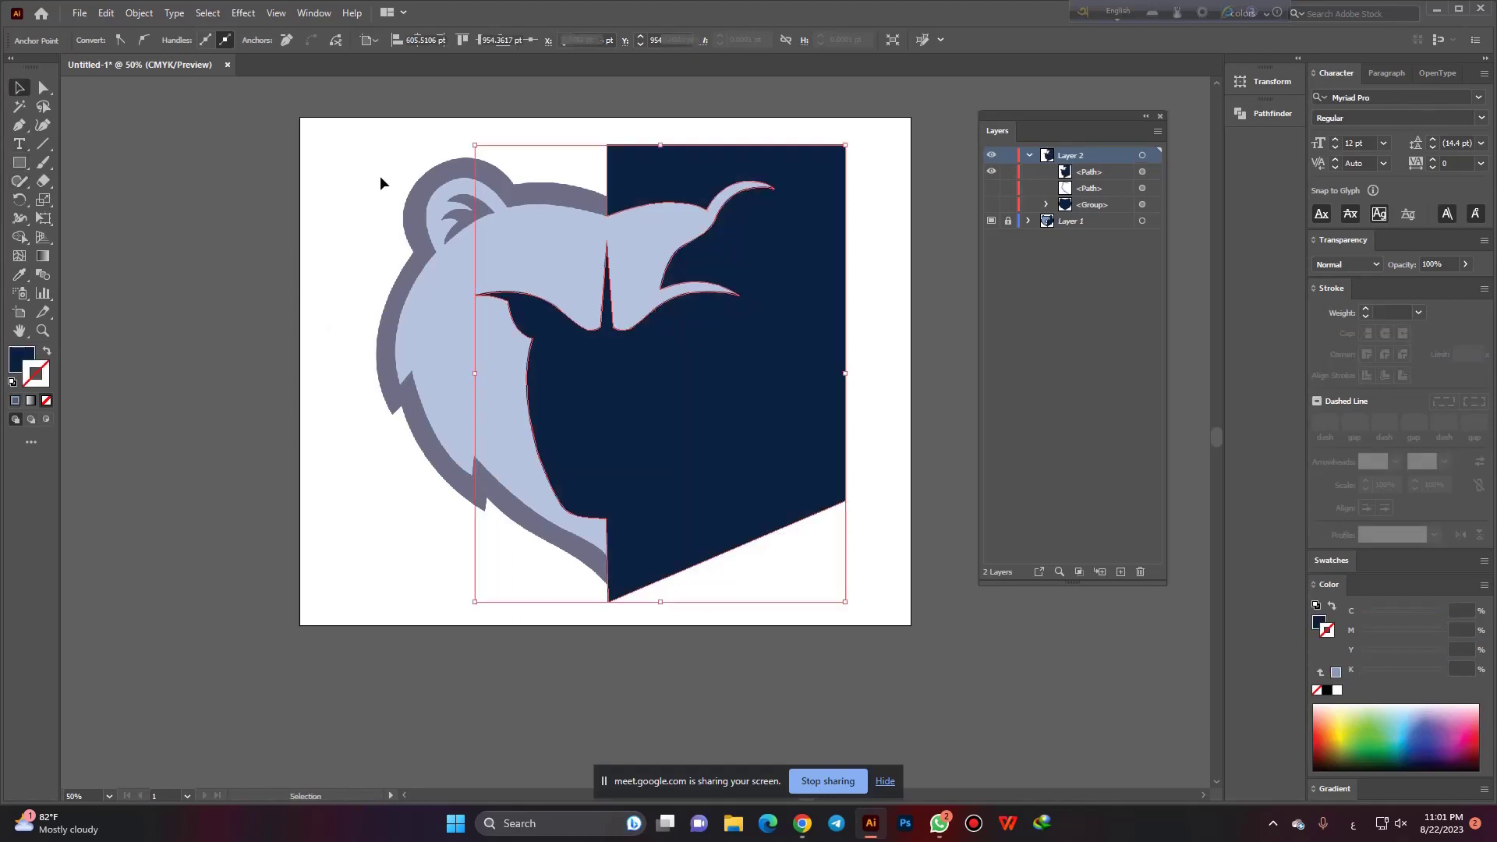
{"action": "left_click_drag", "start_coordinate": [338, 145], "coordinate": [787, 535]}
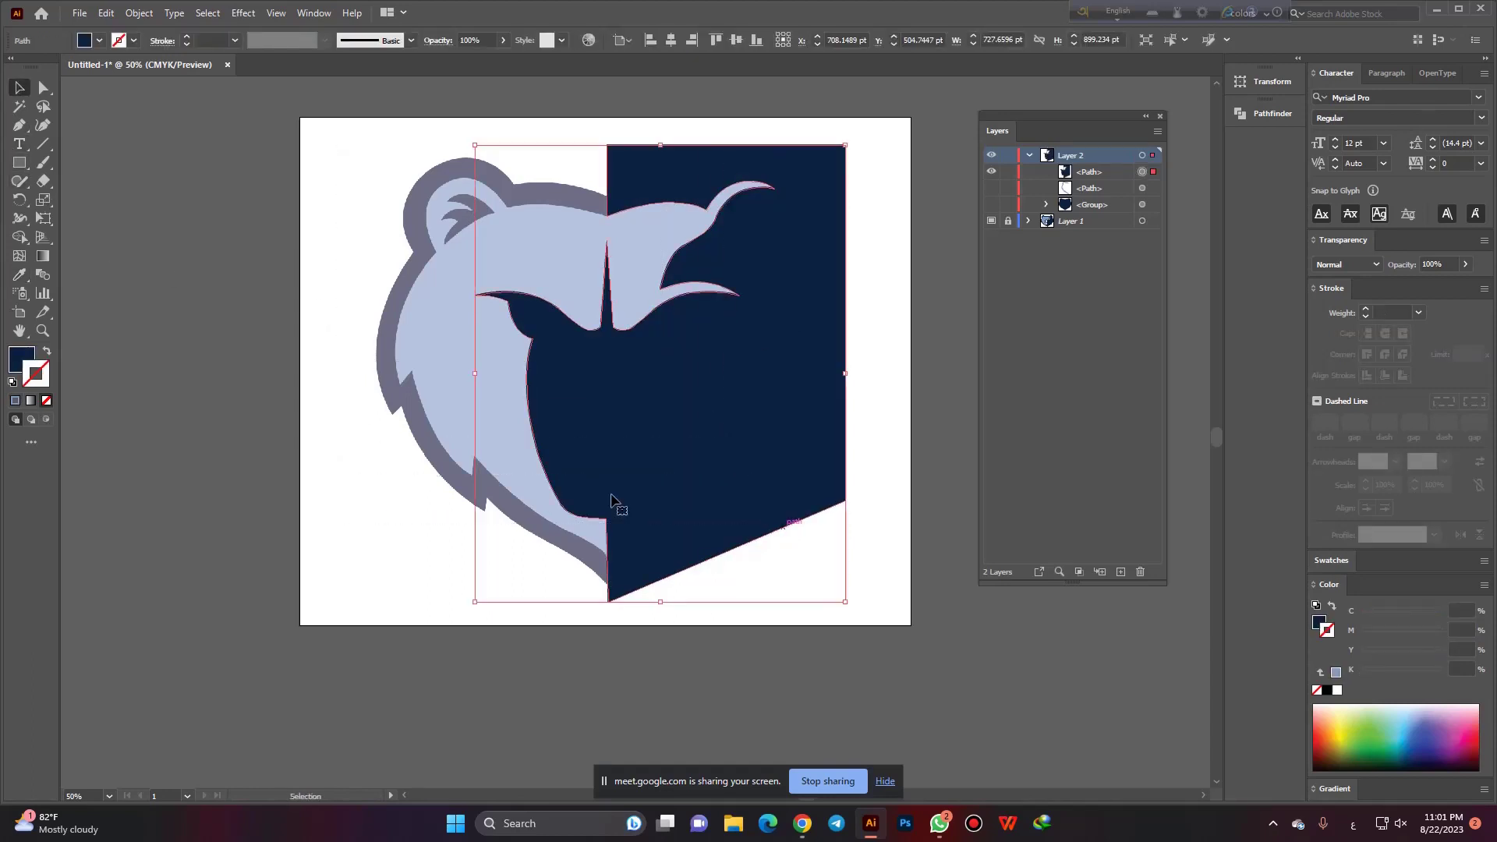
{"action": "left_click", "coordinate": [215, 380]}
Hide the reference, Shape Builder away the stray right-side strips, and select the navy face path.
{"action": "left_click", "coordinate": [991, 189]}
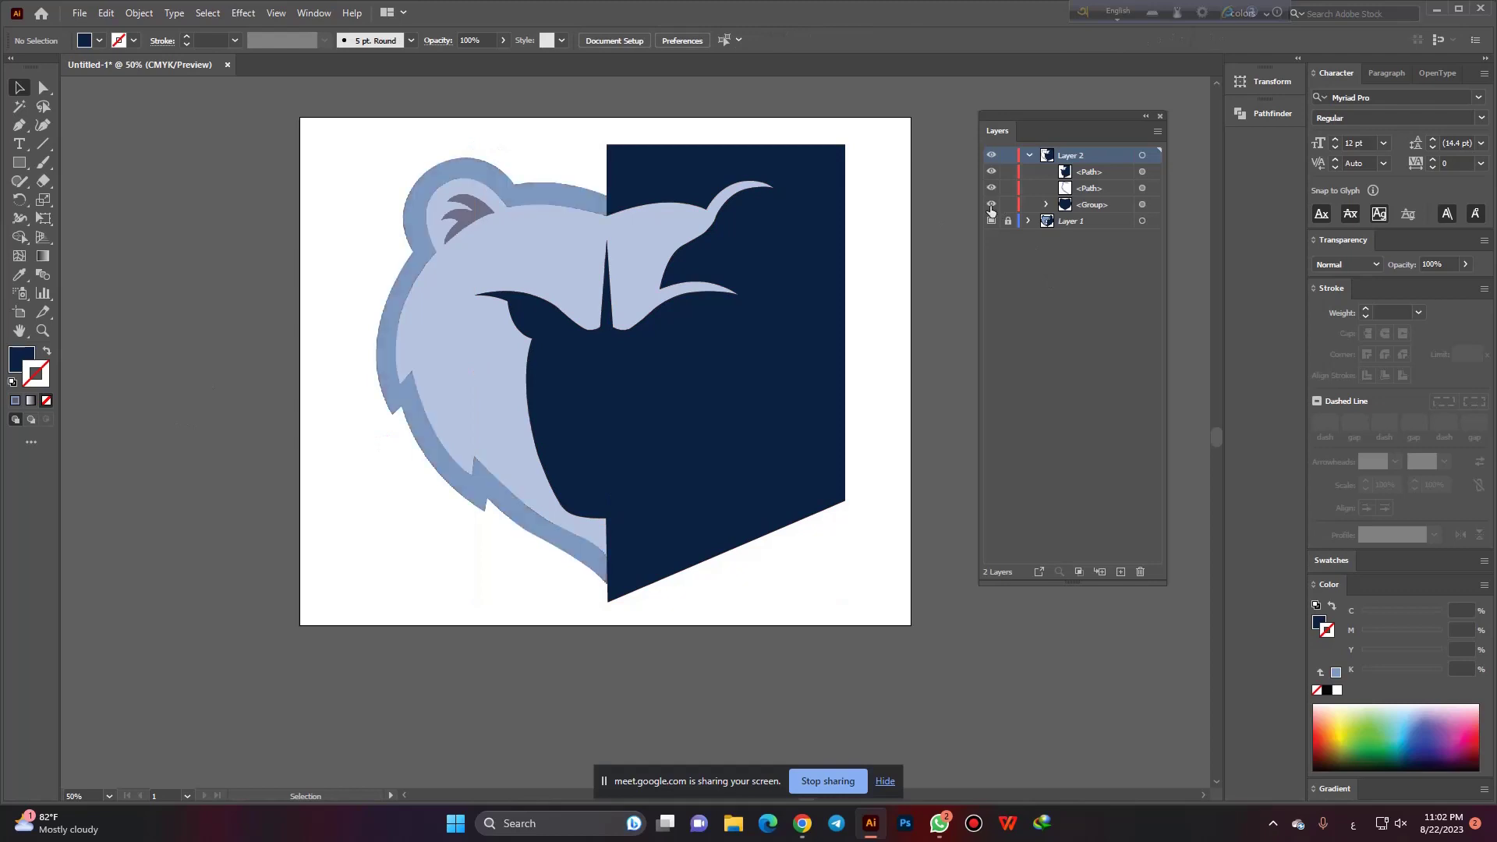
{"action": "left_click_drag", "start_coordinate": [353, 168], "coordinate": [919, 574]}
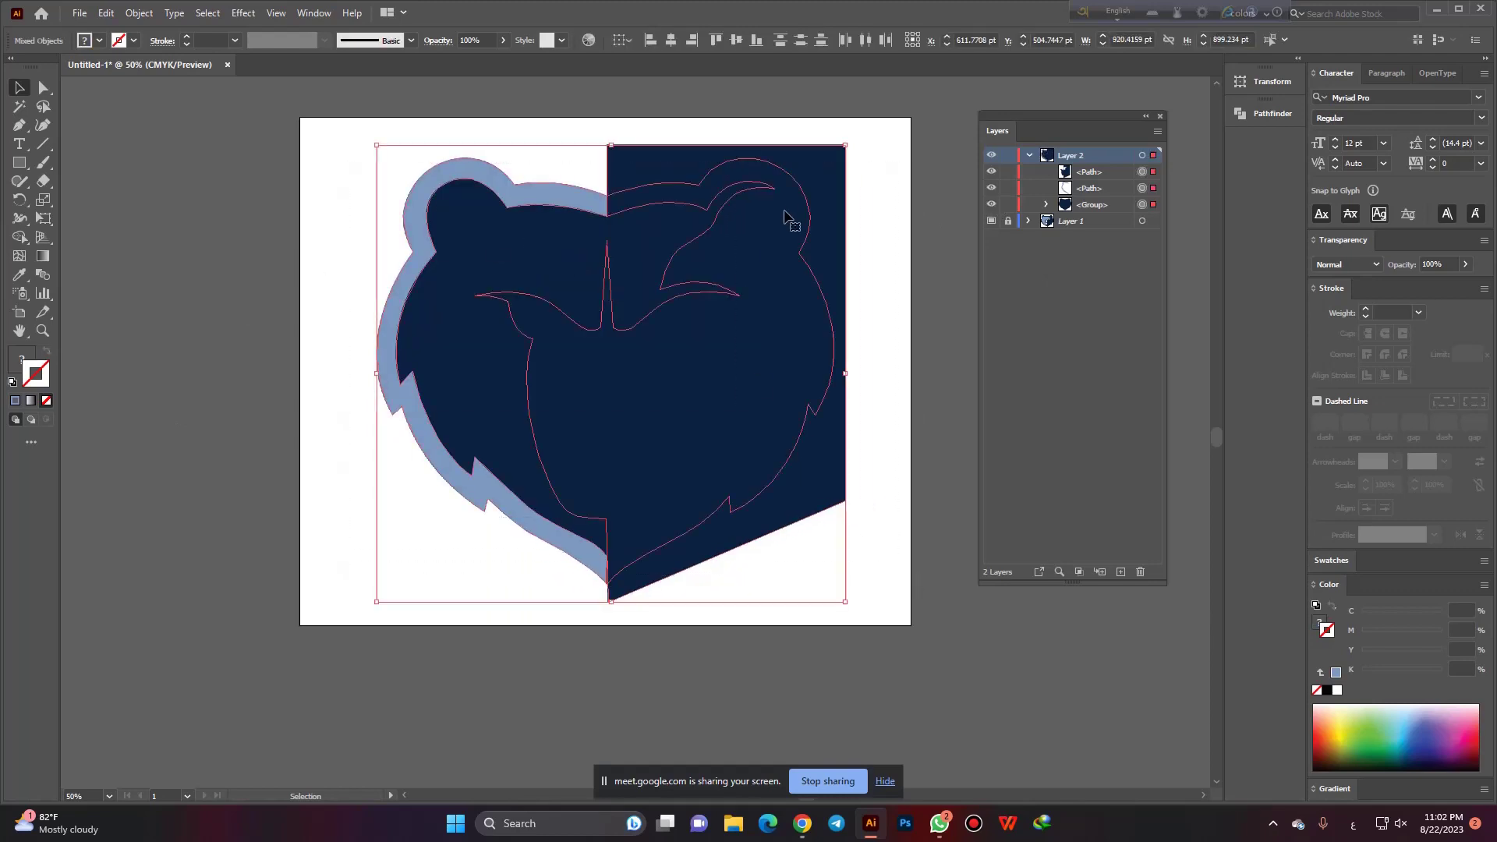
{"action": "key", "text": "shift+m"}
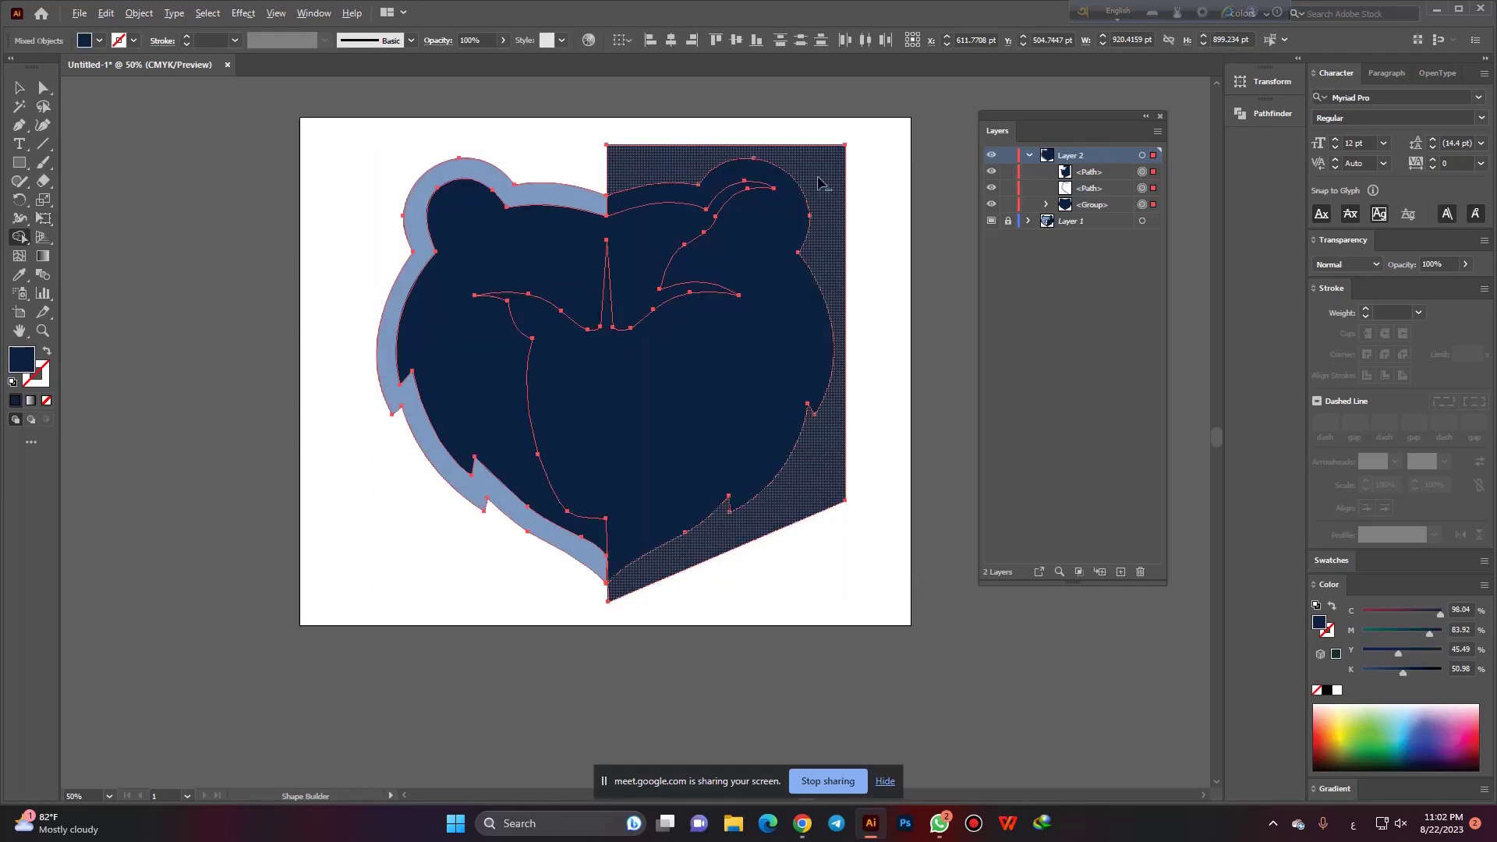
{"action": "left_click", "coordinate": [828, 181], "text": "alt"}
{"action": "left_click", "coordinate": [19, 87]}
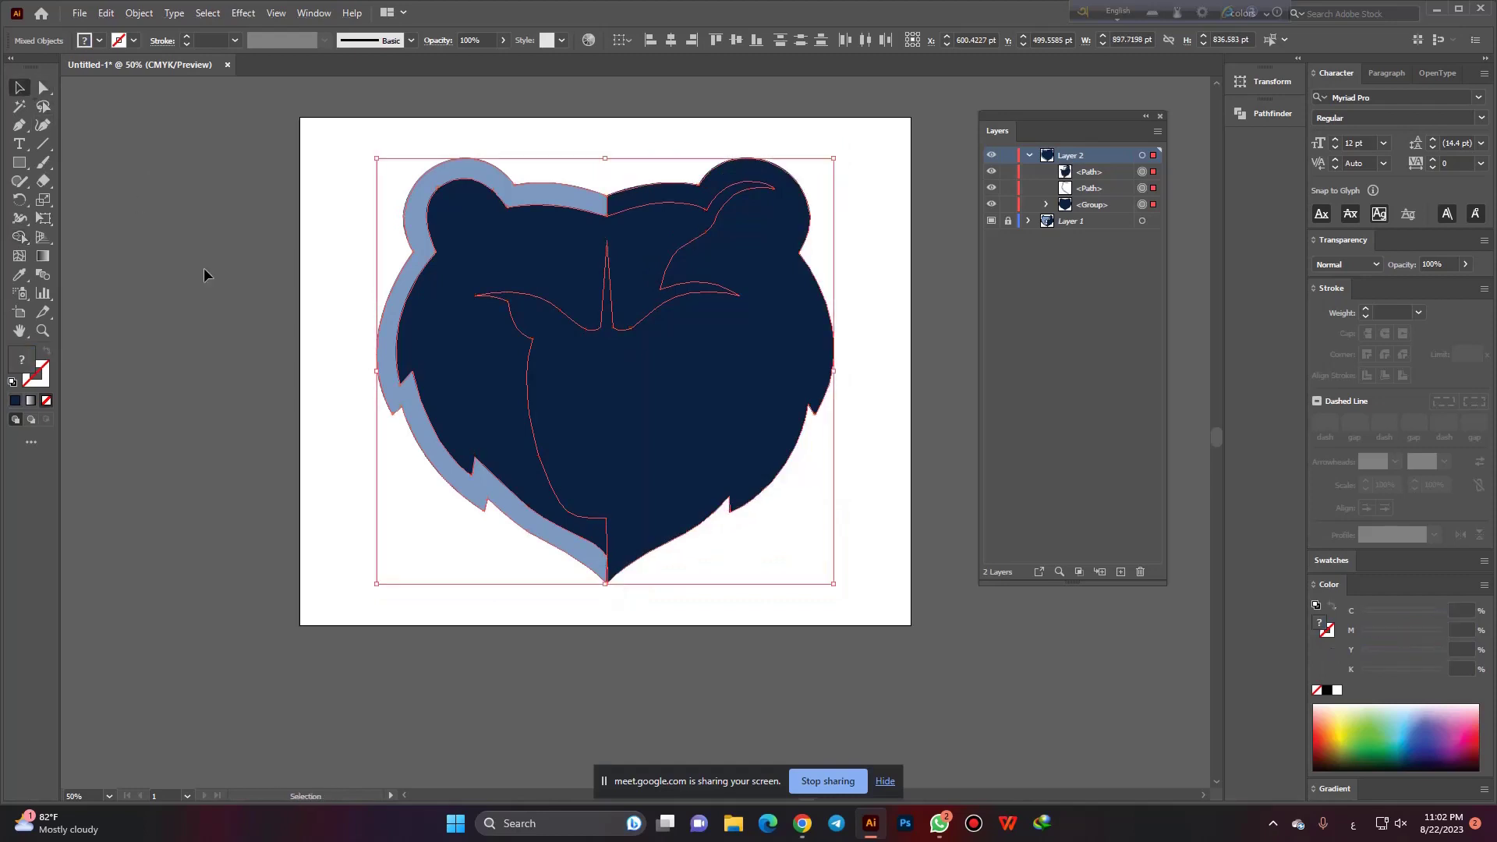
{"action": "left_click", "coordinate": [204, 269]}
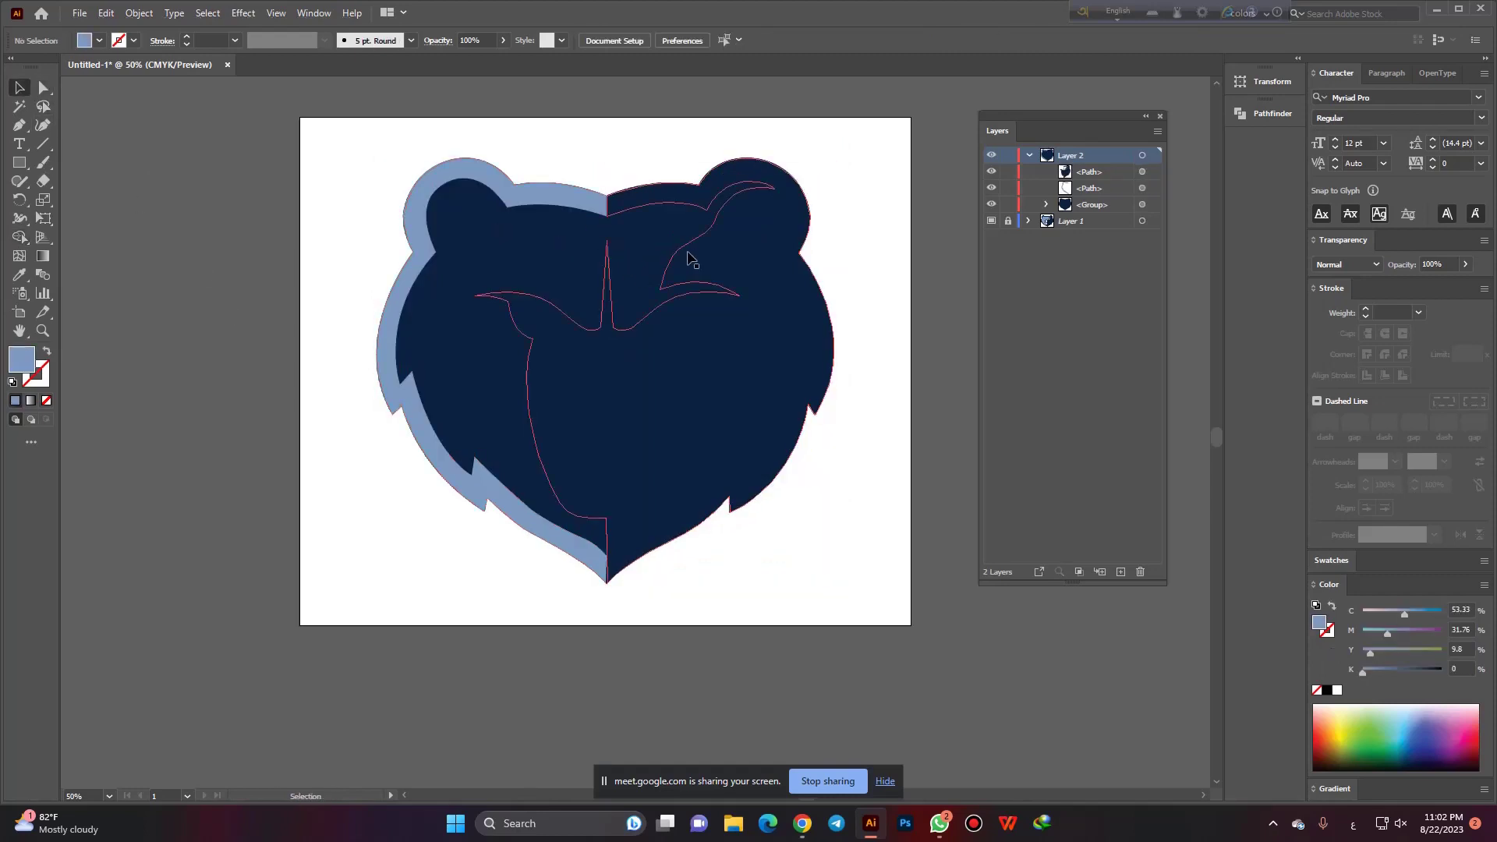
{"action": "left_click", "coordinate": [685, 255]}
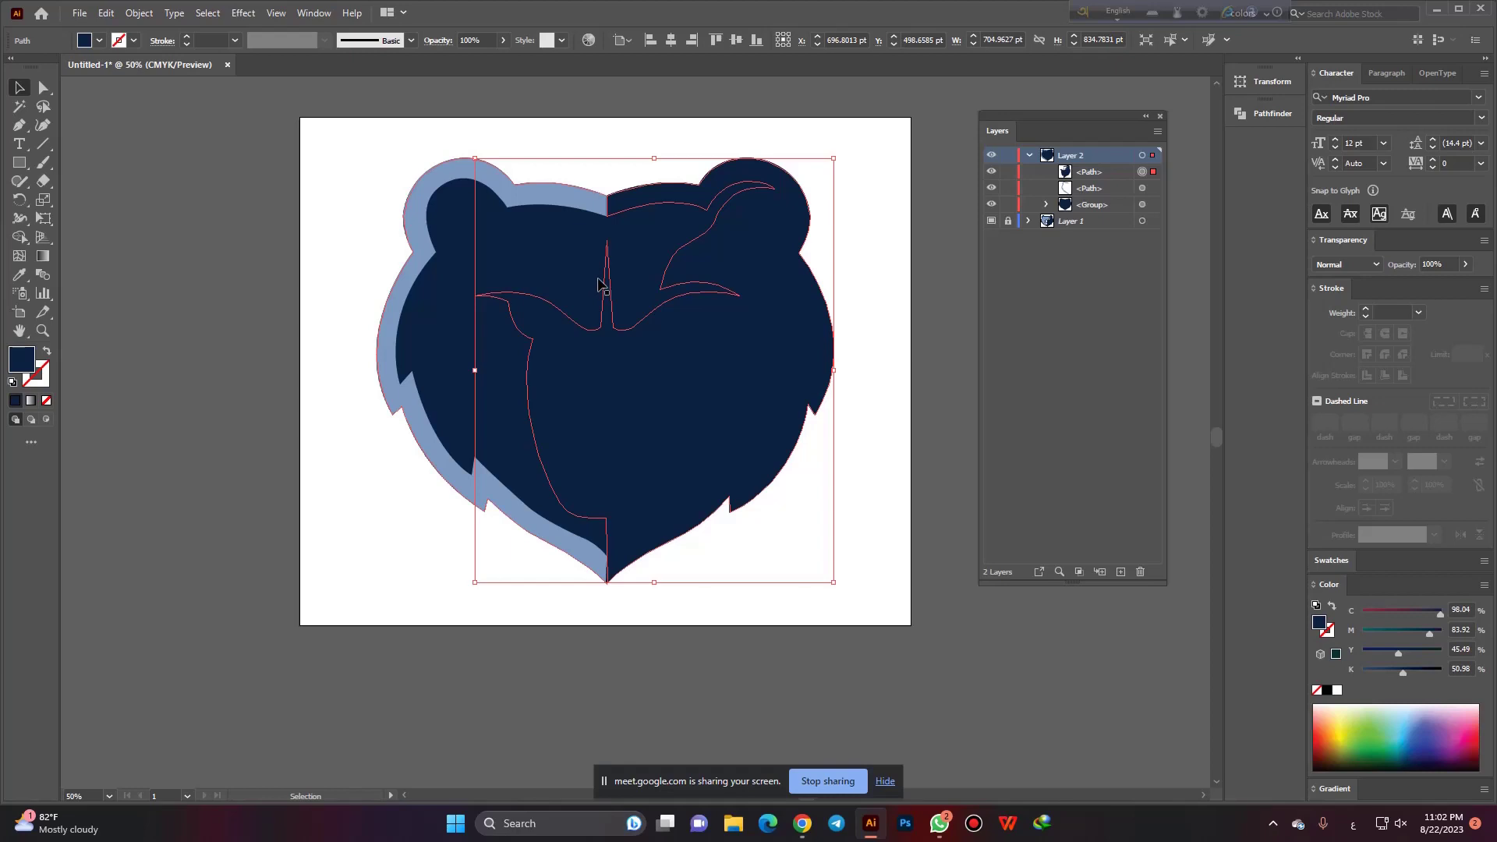
Give the face path the outline band's light-blue fill using the Eyedropper.
{"action": "key", "text": "i"}
{"action": "left_click", "coordinate": [573, 195]}
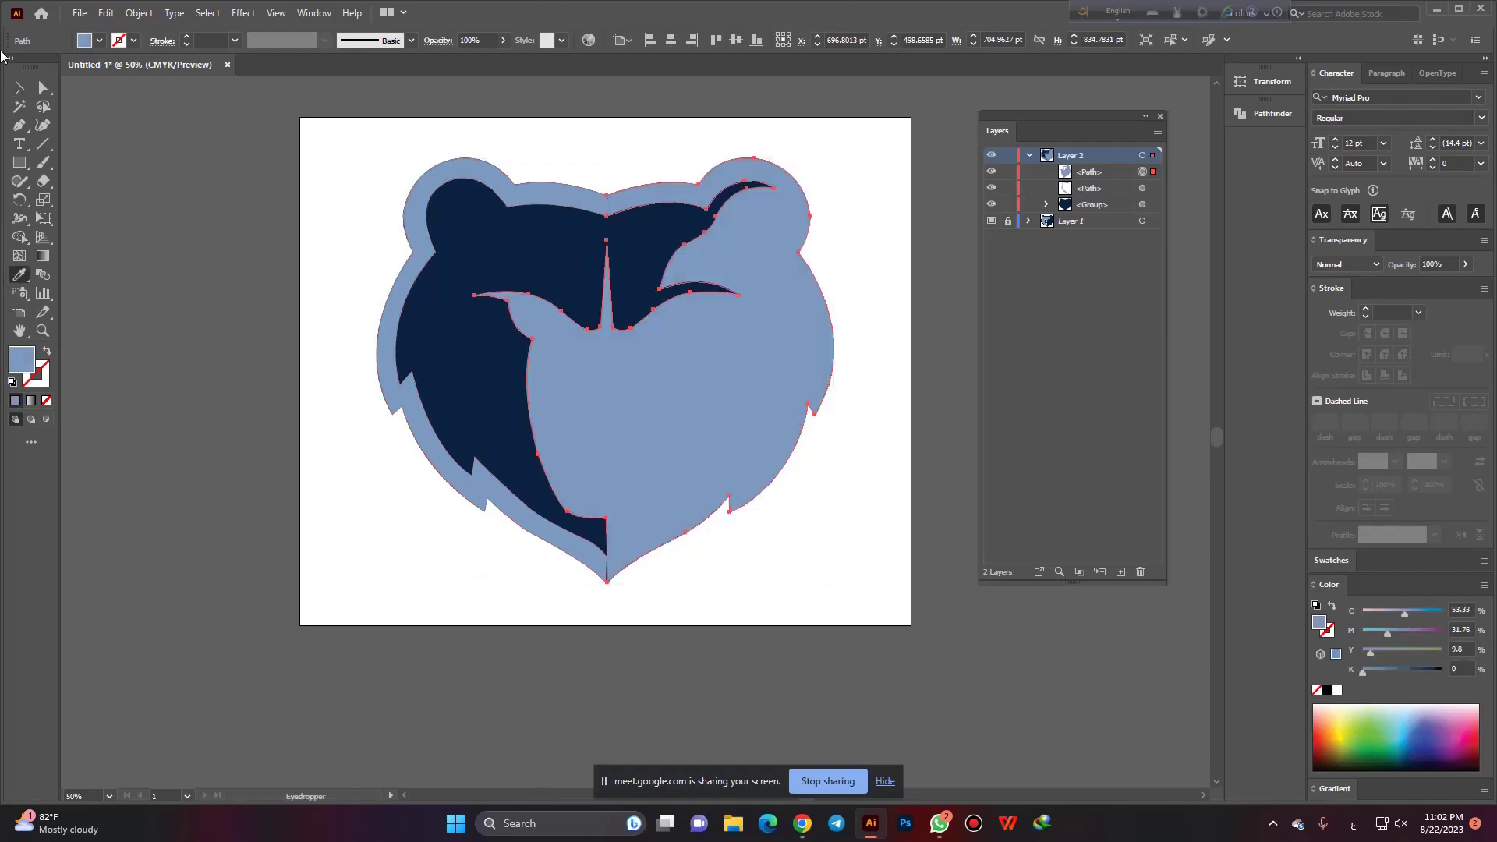
{"action": "left_click", "coordinate": [20, 88]}
{"action": "left_click", "coordinate": [204, 287]}
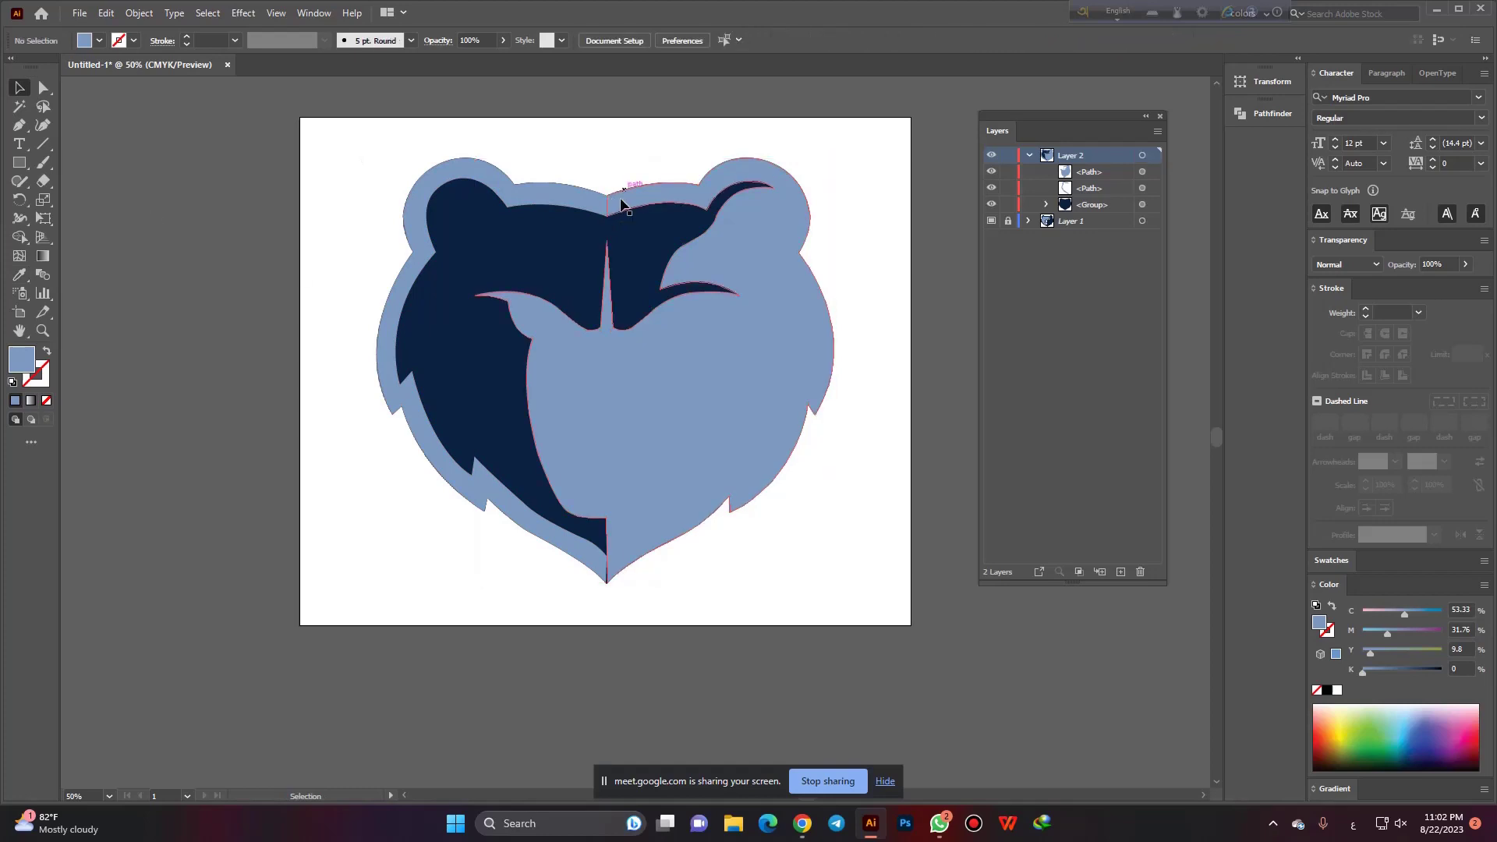
Select the navy head group and the light-blue face paths to check them, then deselect everything.
{"action": "left_click", "coordinate": [621, 249]}
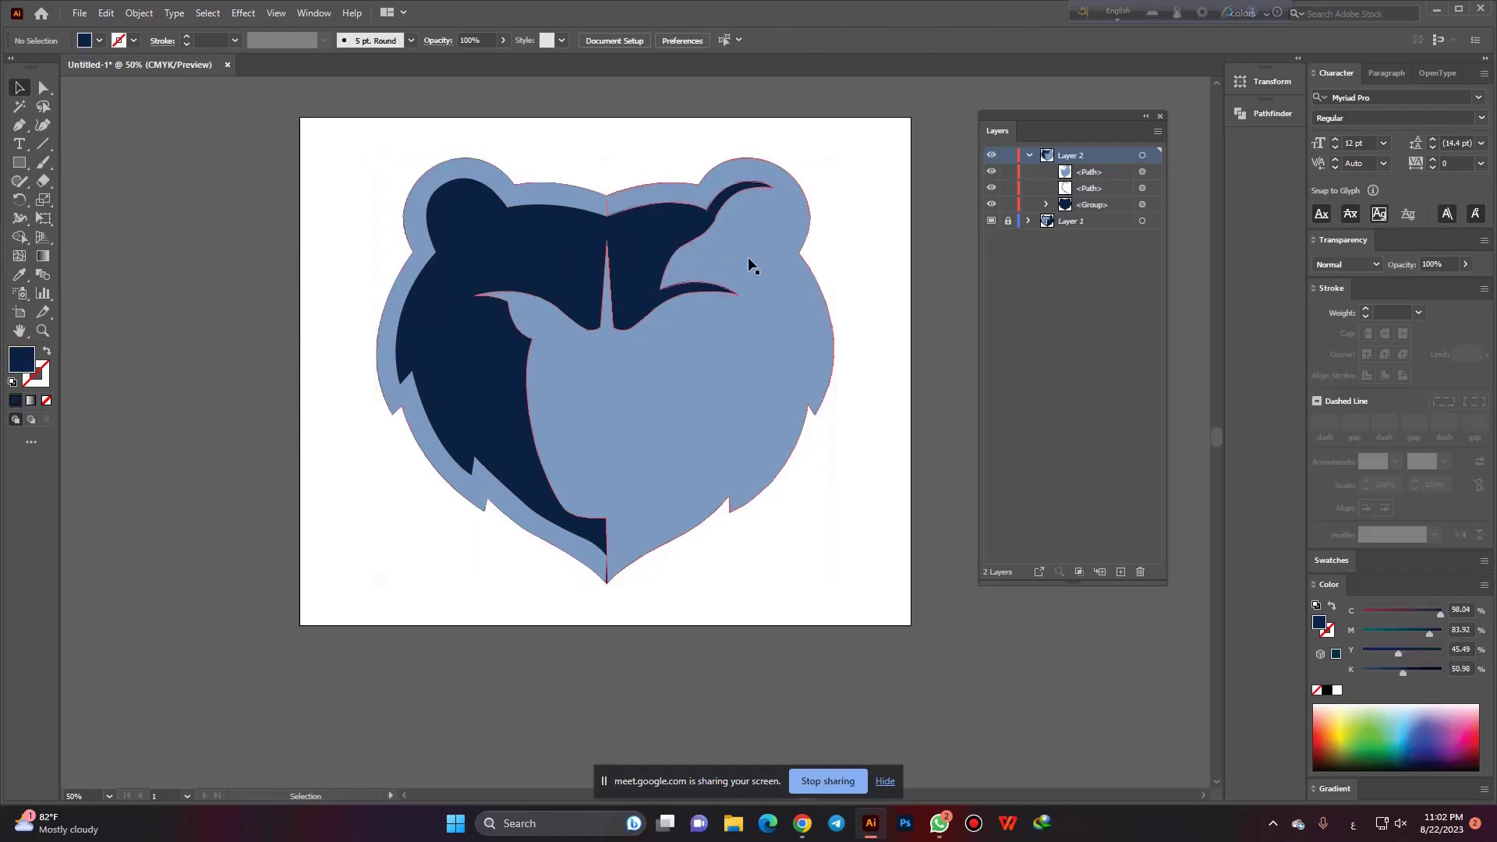
{"action": "left_click", "coordinate": [747, 256]}
{"action": "left_click", "coordinate": [552, 190], "text": "shift"}
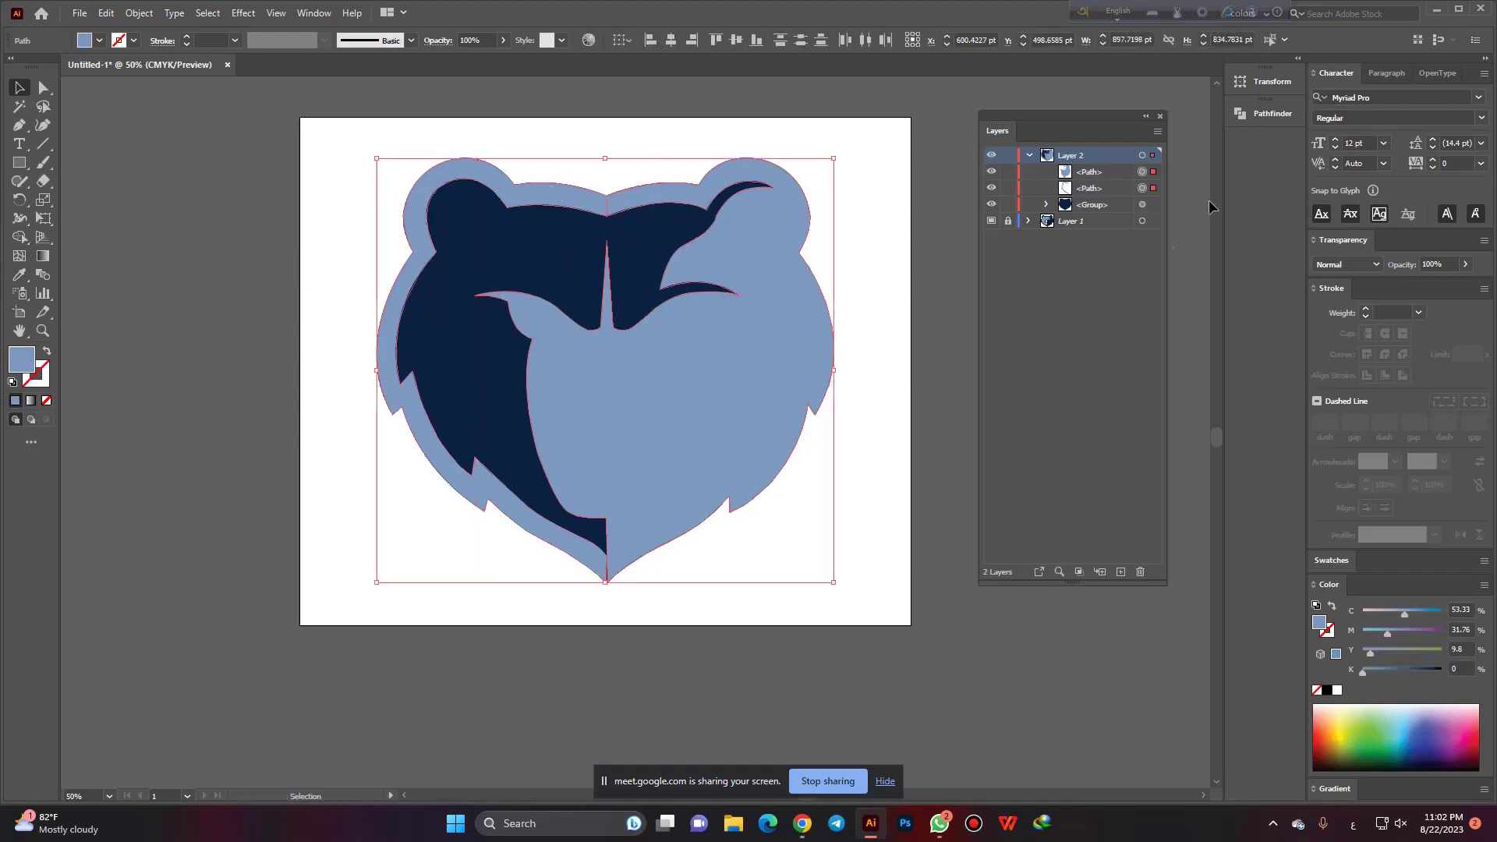
{"action": "left_click", "coordinate": [845, 306]}
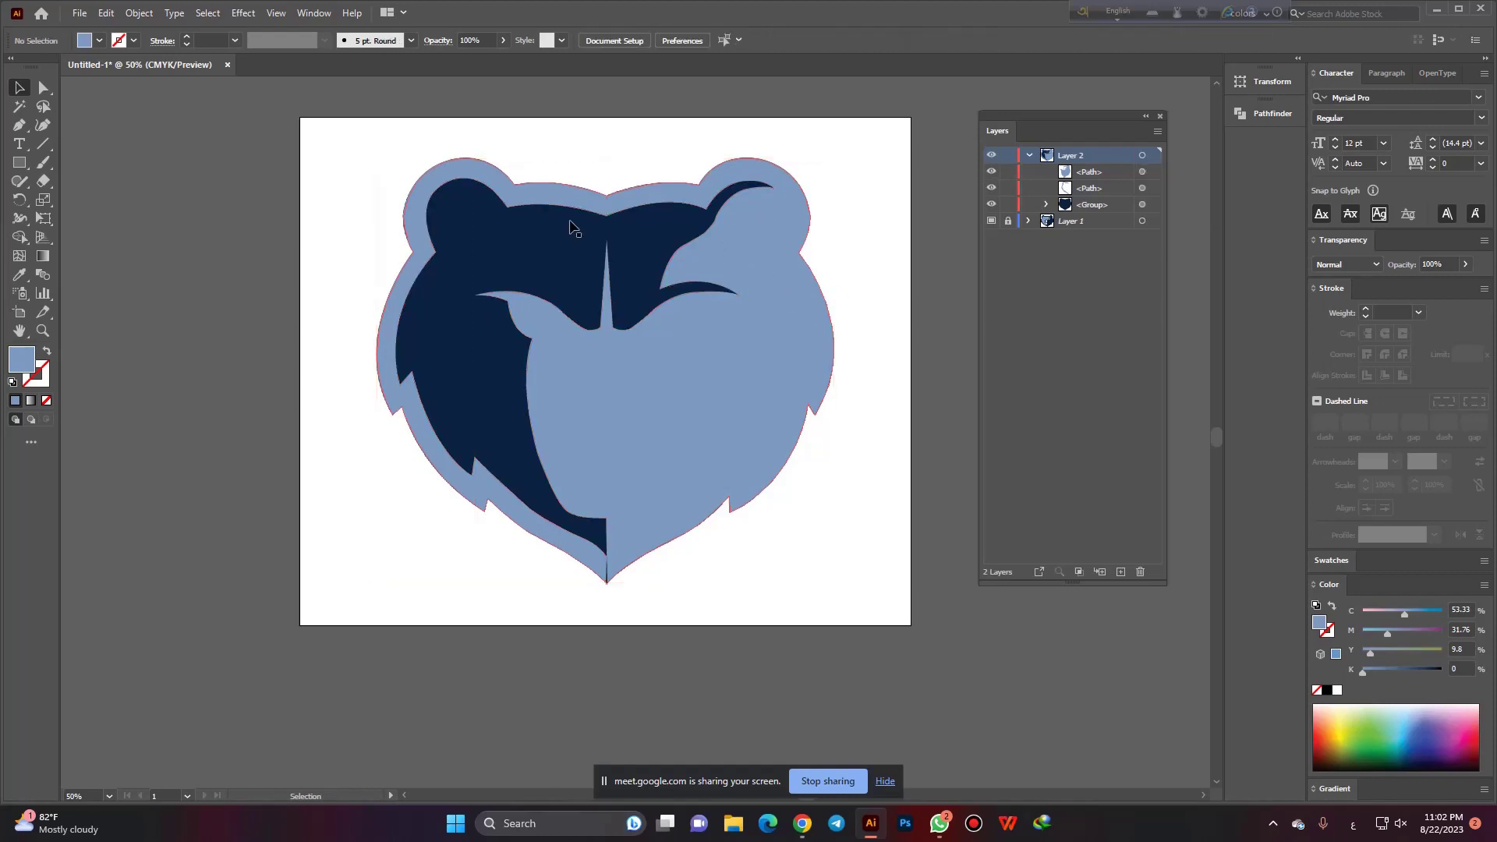
{"action": "left_click", "coordinate": [613, 234]}
{"action": "scroll", "coordinate": [612, 234], "scroll_direction": "up", "scroll_amount": 2, "text": "alt"}
{"action": "left_click", "coordinate": [690, 106]}
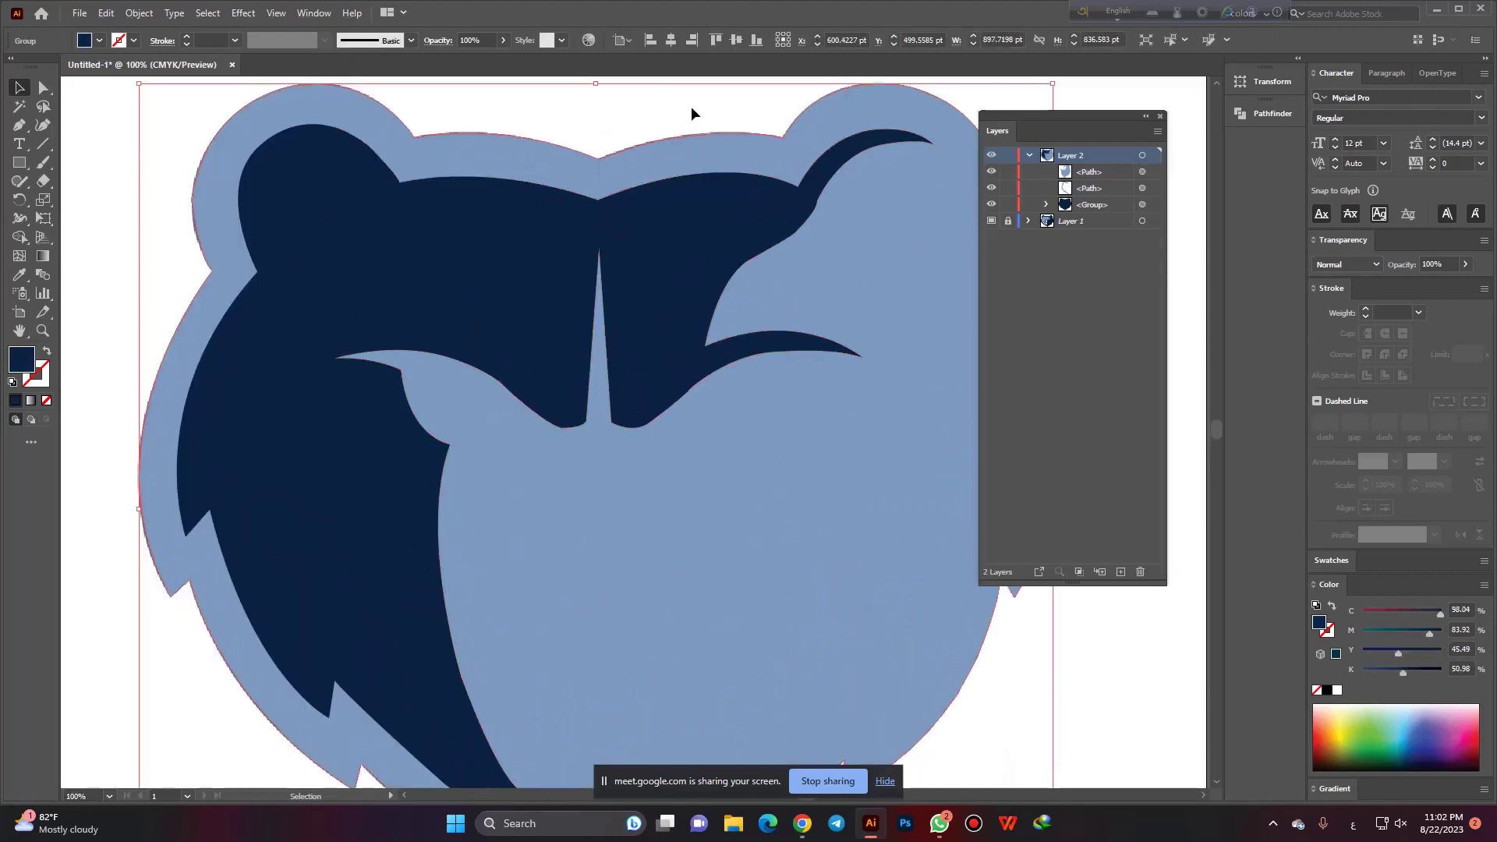
{"action": "left_click", "coordinate": [721, 175]}
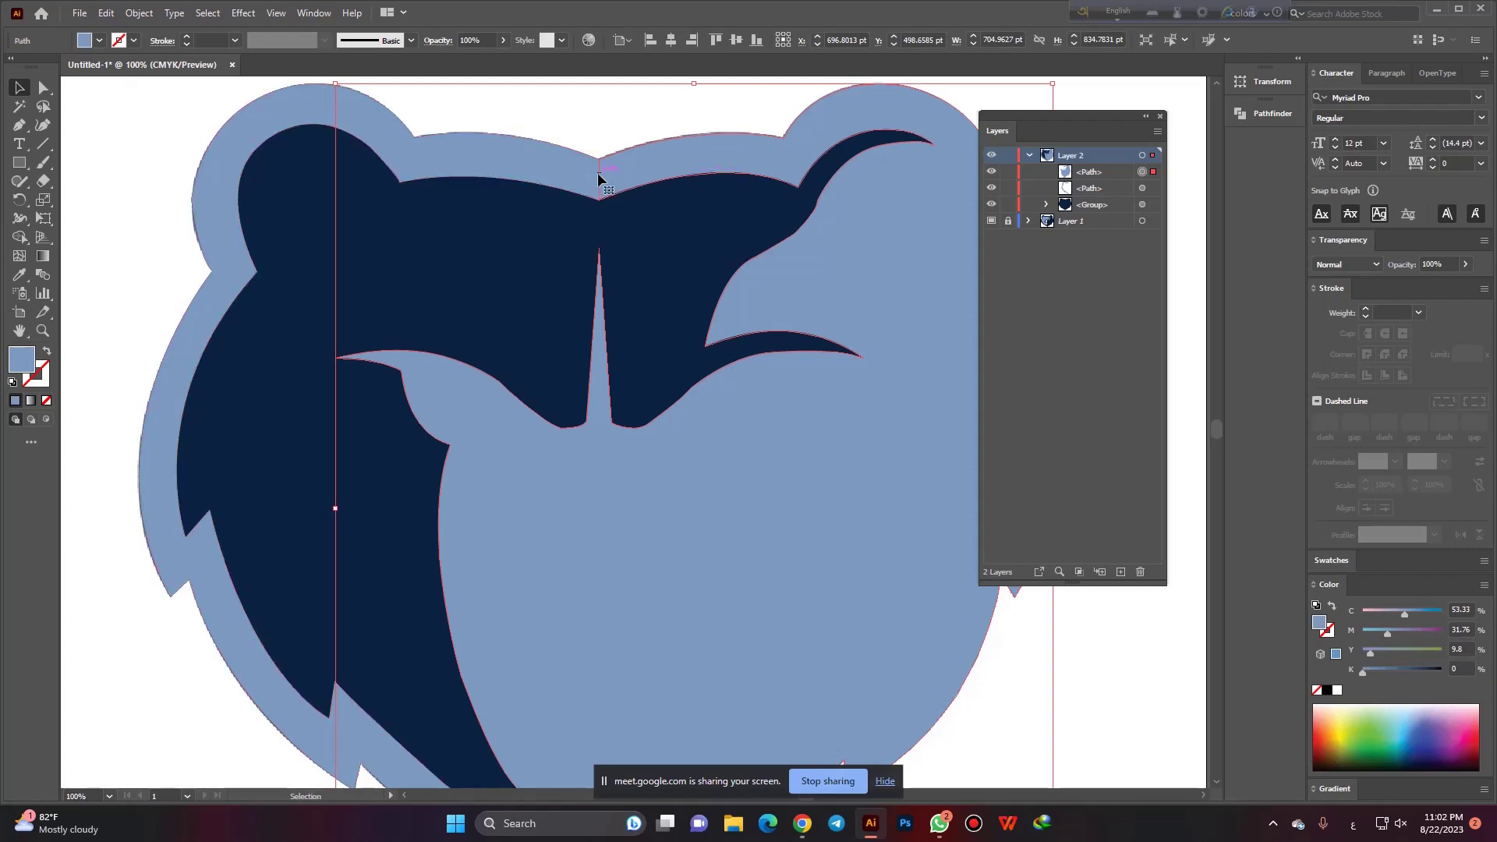
{"action": "scroll", "coordinate": [600, 175], "scroll_direction": "up", "scroll_amount": 1, "text": "alt"}
{"action": "scroll", "coordinate": [593, 175], "scroll_direction": "up", "scroll_amount": 1, "text": "alt"}
{"action": "scroll", "coordinate": [604, 171], "scroll_direction": "down", "scroll_amount": 2, "text": "alt"}
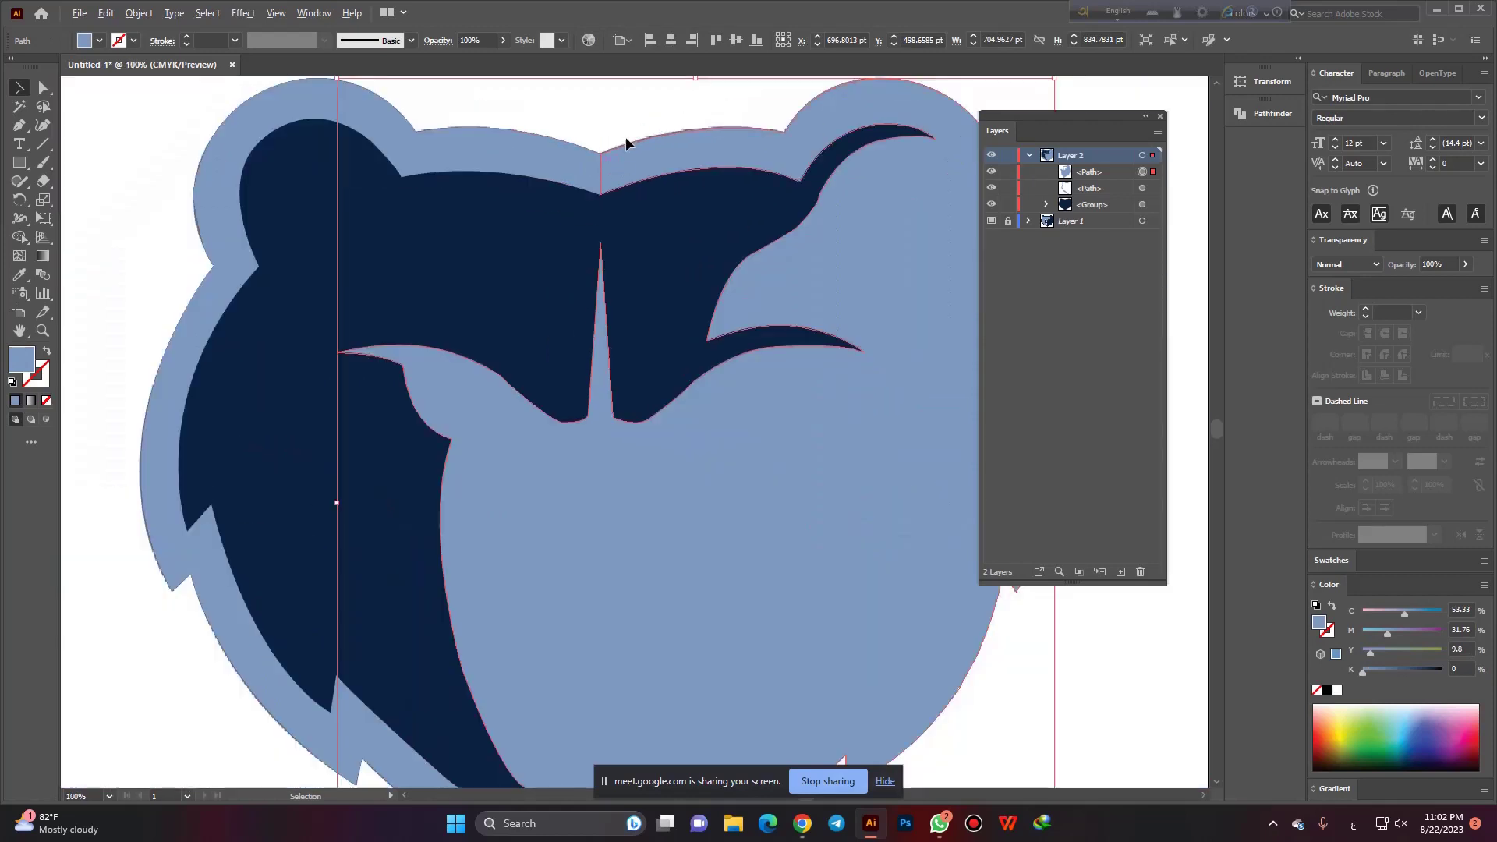
{"action": "scroll", "coordinate": [606, 226], "scroll_direction": "down", "scroll_amount": 3, "text": "alt"}
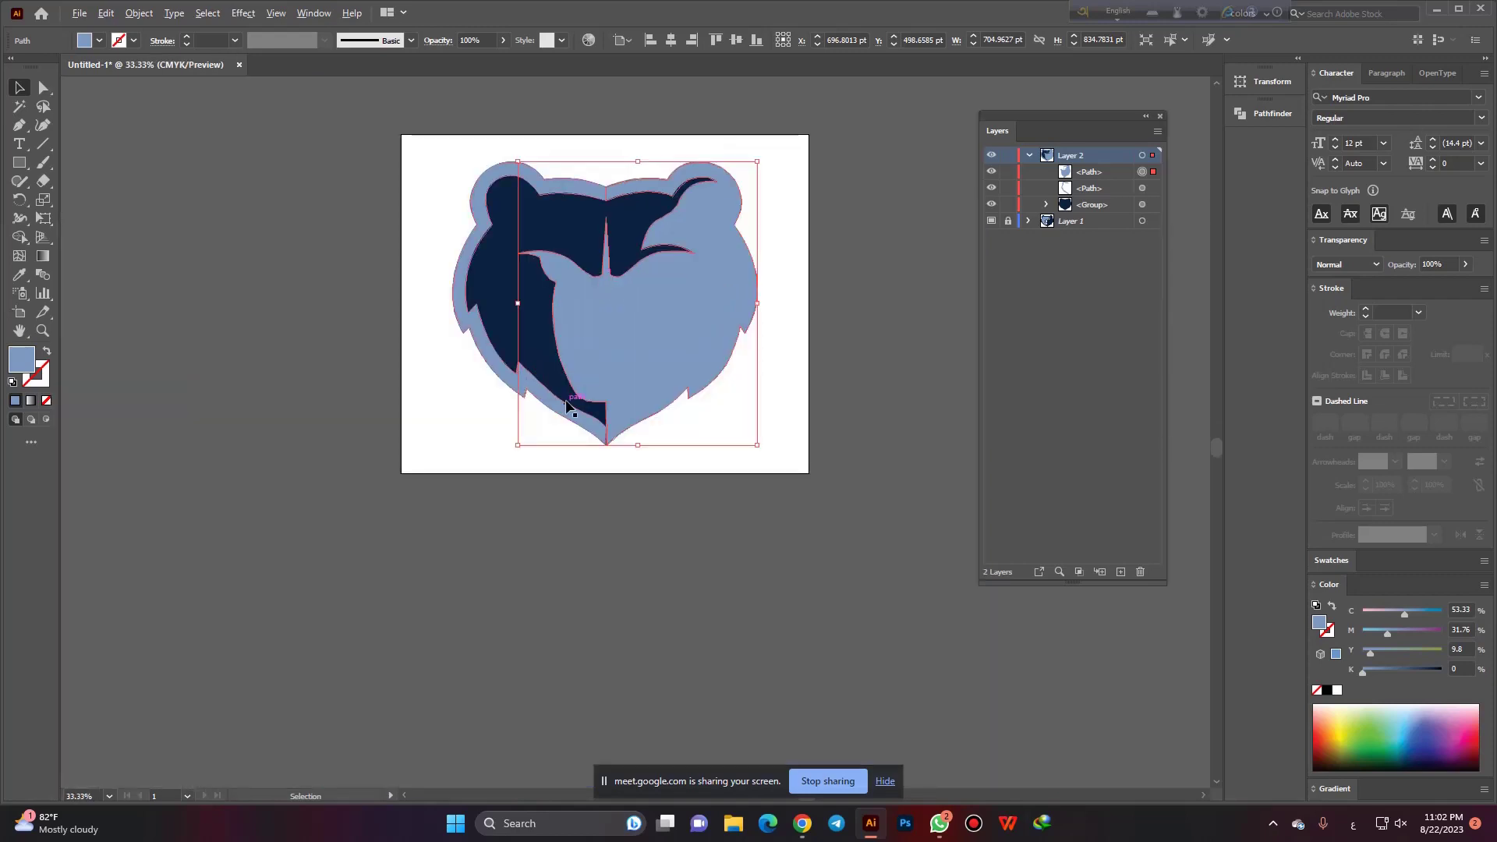
{"action": "scroll", "coordinate": [612, 438], "scroll_direction": "up", "scroll_amount": 2, "text": "alt"}
{"action": "scroll", "coordinate": [677, 446], "scroll_direction": "up", "scroll_amount": 2, "text": "alt"}
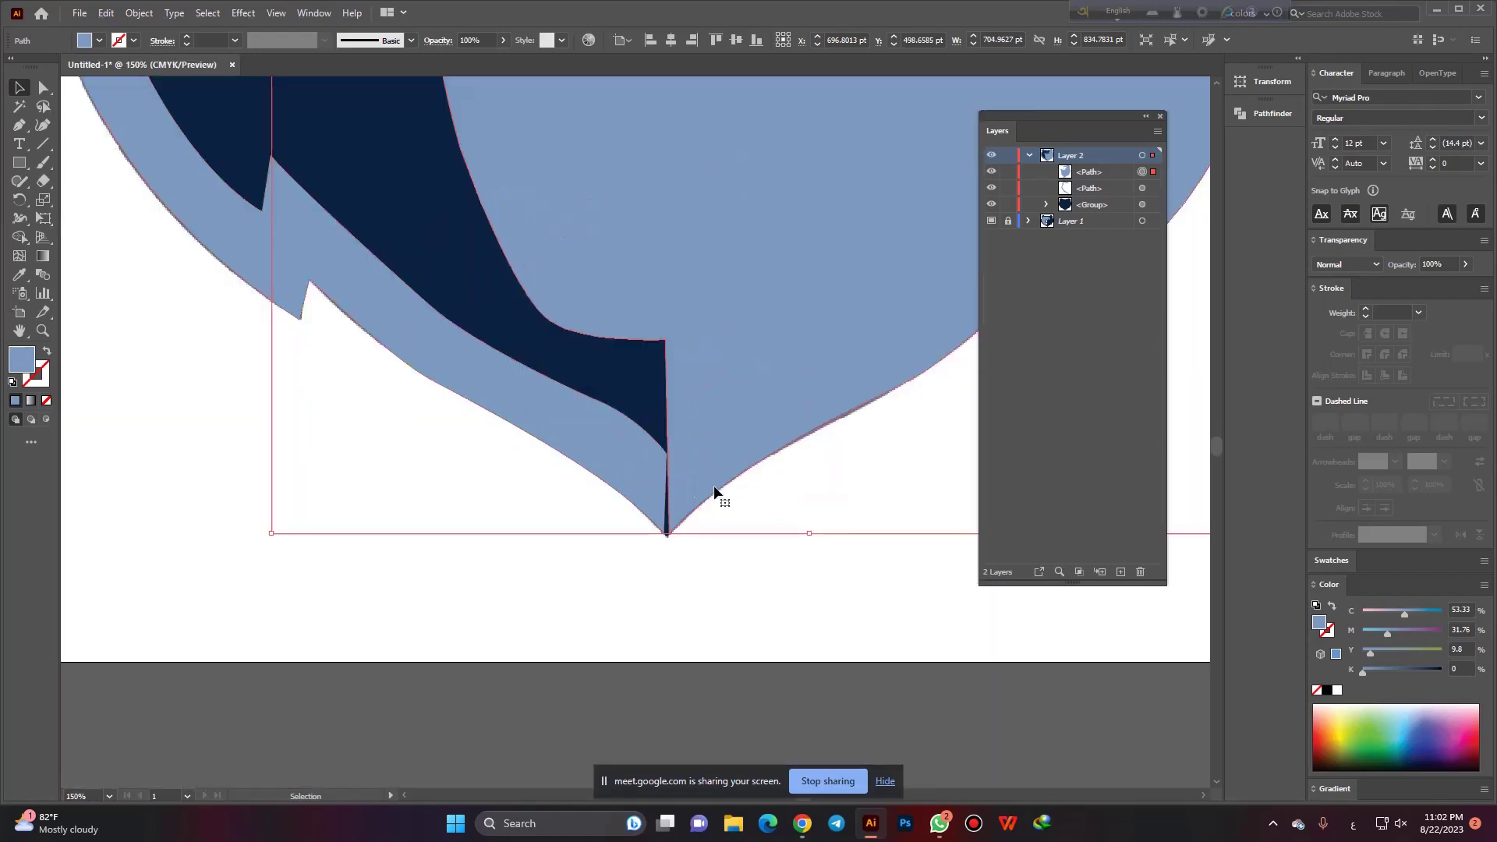
{"action": "left_click", "coordinate": [565, 518]}
{"action": "scroll", "coordinate": [606, 530], "scroll_direction": "down", "scroll_amount": 3, "text": "alt"}
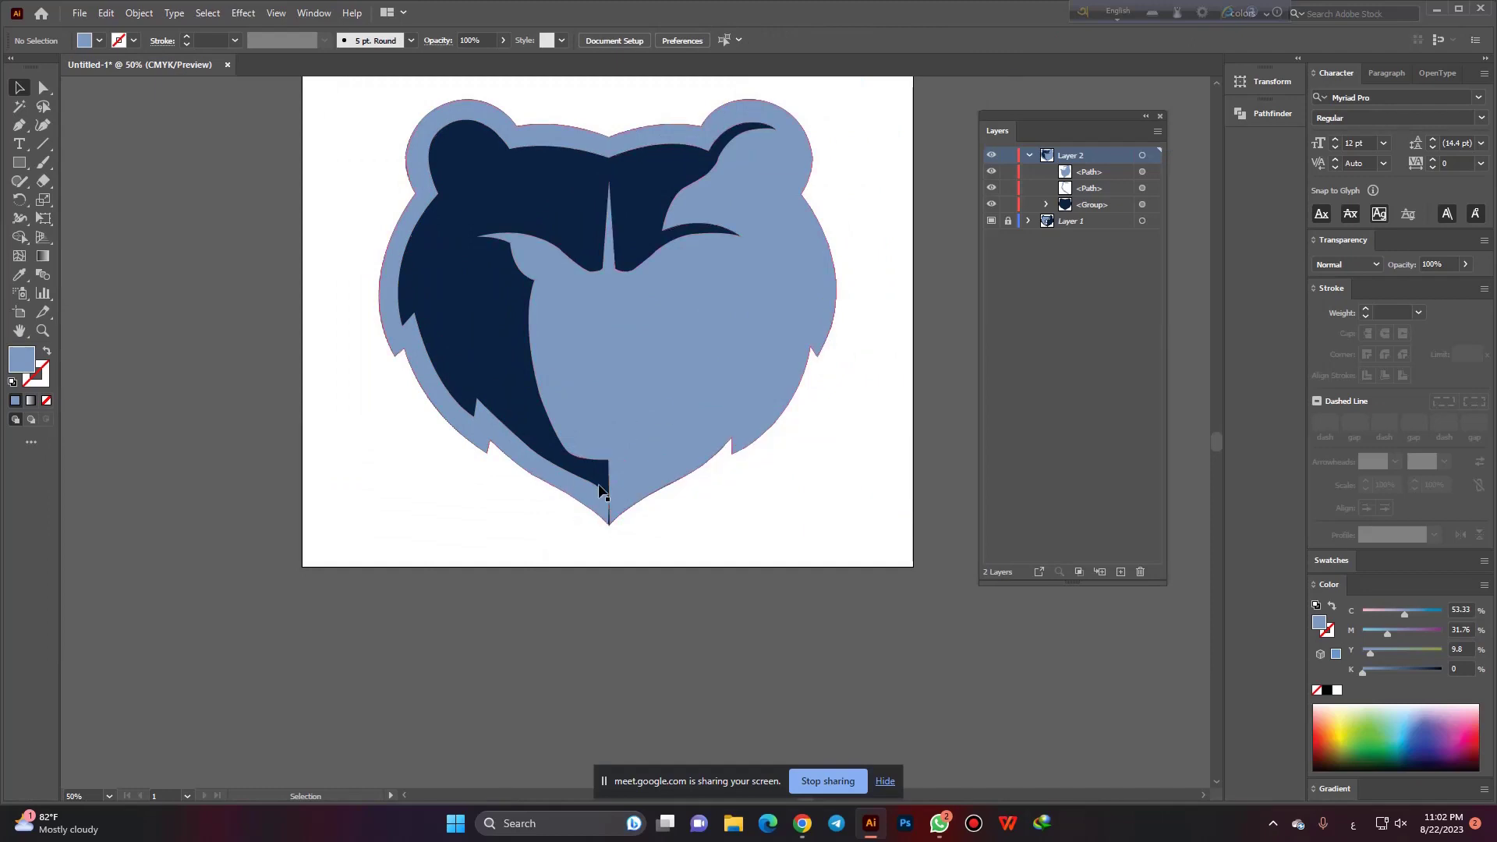
Nudge the notch tip anchor slightly upward with Direct Selection.
{"action": "scroll", "coordinate": [604, 499], "scroll_direction": "down", "scroll_amount": 1, "text": "alt"}
{"action": "scroll", "coordinate": [606, 274], "scroll_direction": "up", "scroll_amount": 3, "text": "alt"}
{"action": "scroll", "coordinate": [629, 245], "scroll_direction": "up", "scroll_amount": 3, "text": "alt"}
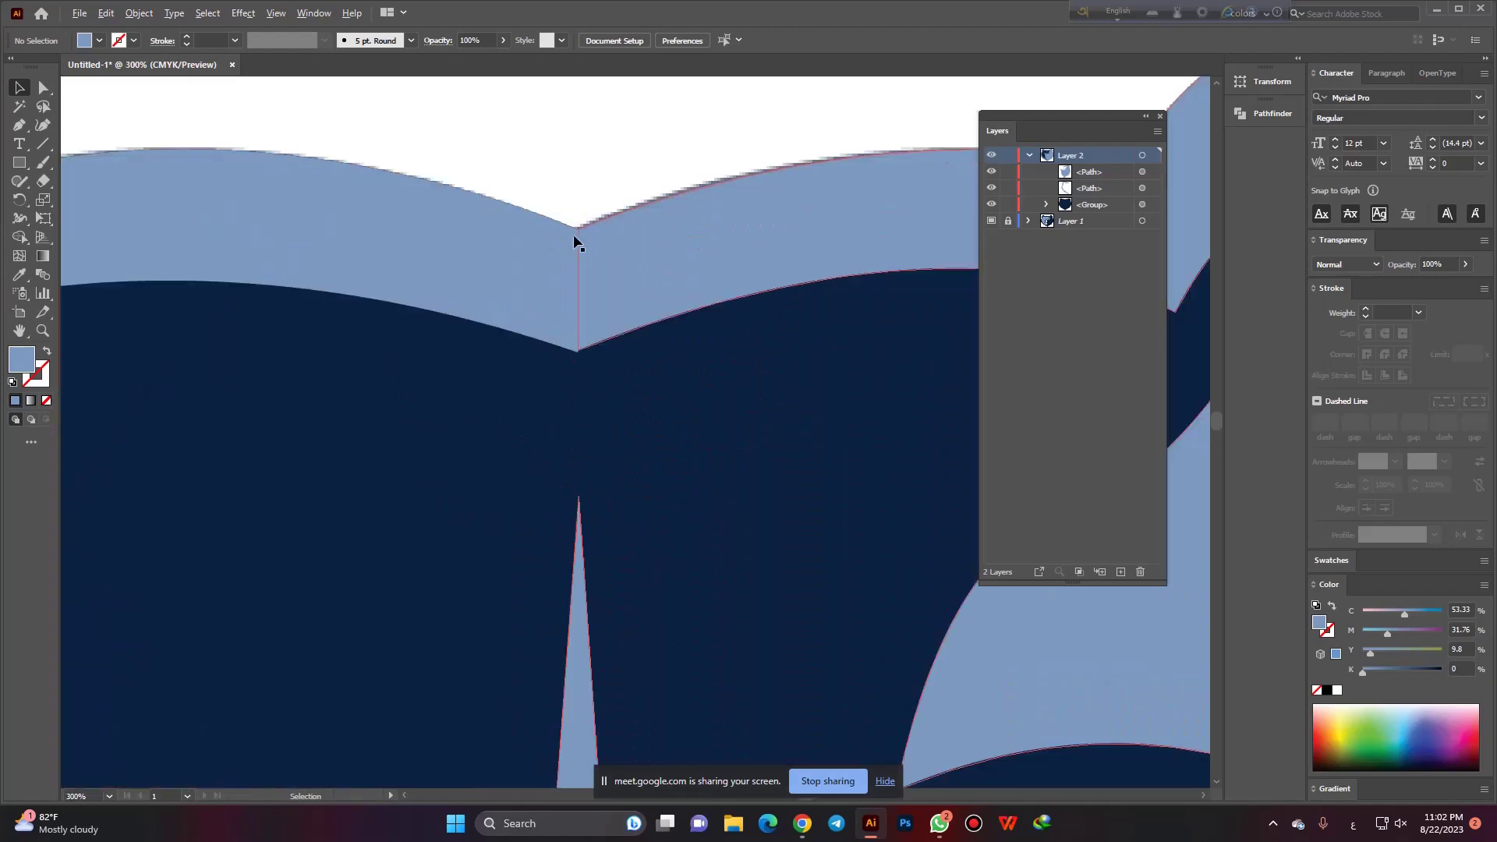
{"action": "left_click", "coordinate": [43, 87]}
{"action": "scroll", "coordinate": [602, 207], "scroll_direction": "up", "scroll_amount": 1, "text": "alt"}
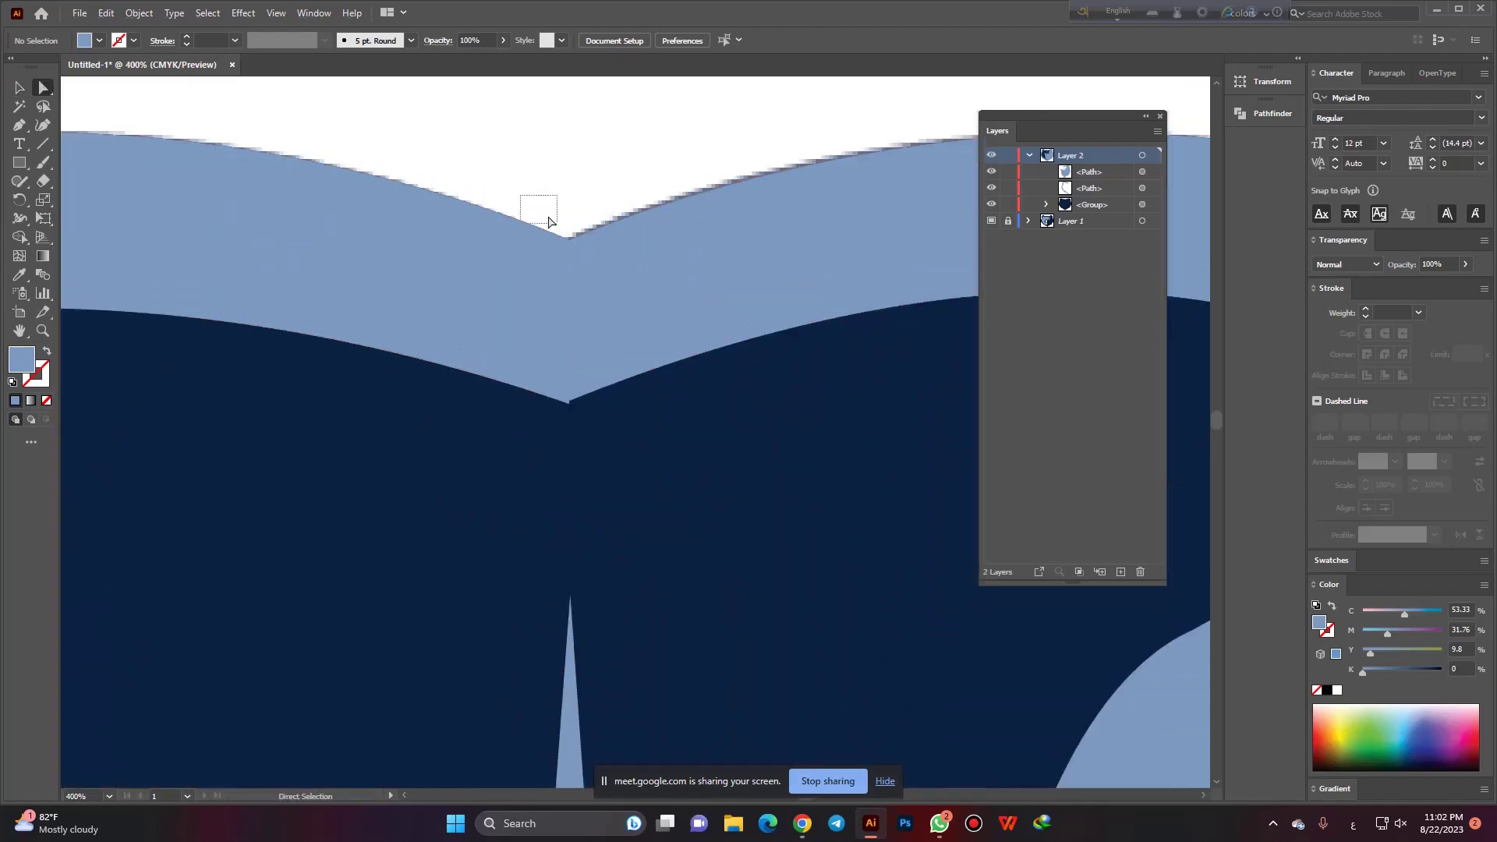
{"action": "left_click_drag", "start_coordinate": [523, 195], "coordinate": [616, 228]}
{"action": "scroll", "coordinate": [569, 280], "scroll_direction": "up", "scroll_amount": 2, "text": "alt"}
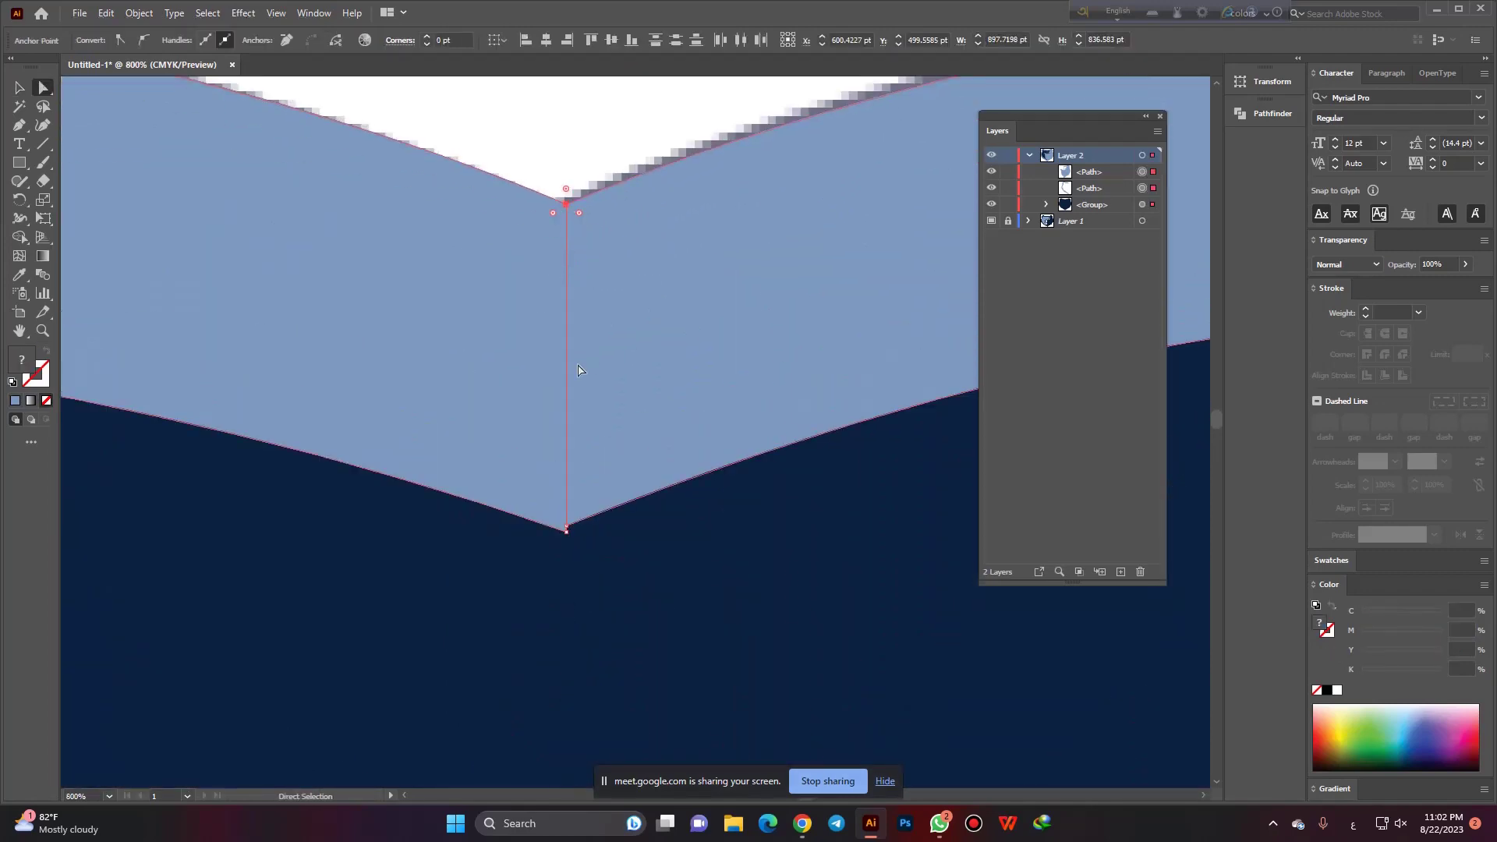
{"action": "scroll", "coordinate": [568, 550], "scroll_direction": "up", "scroll_amount": 3, "text": "alt"}
{"action": "scroll", "coordinate": [585, 478], "scroll_direction": "up", "scroll_amount": 3, "text": "alt"}
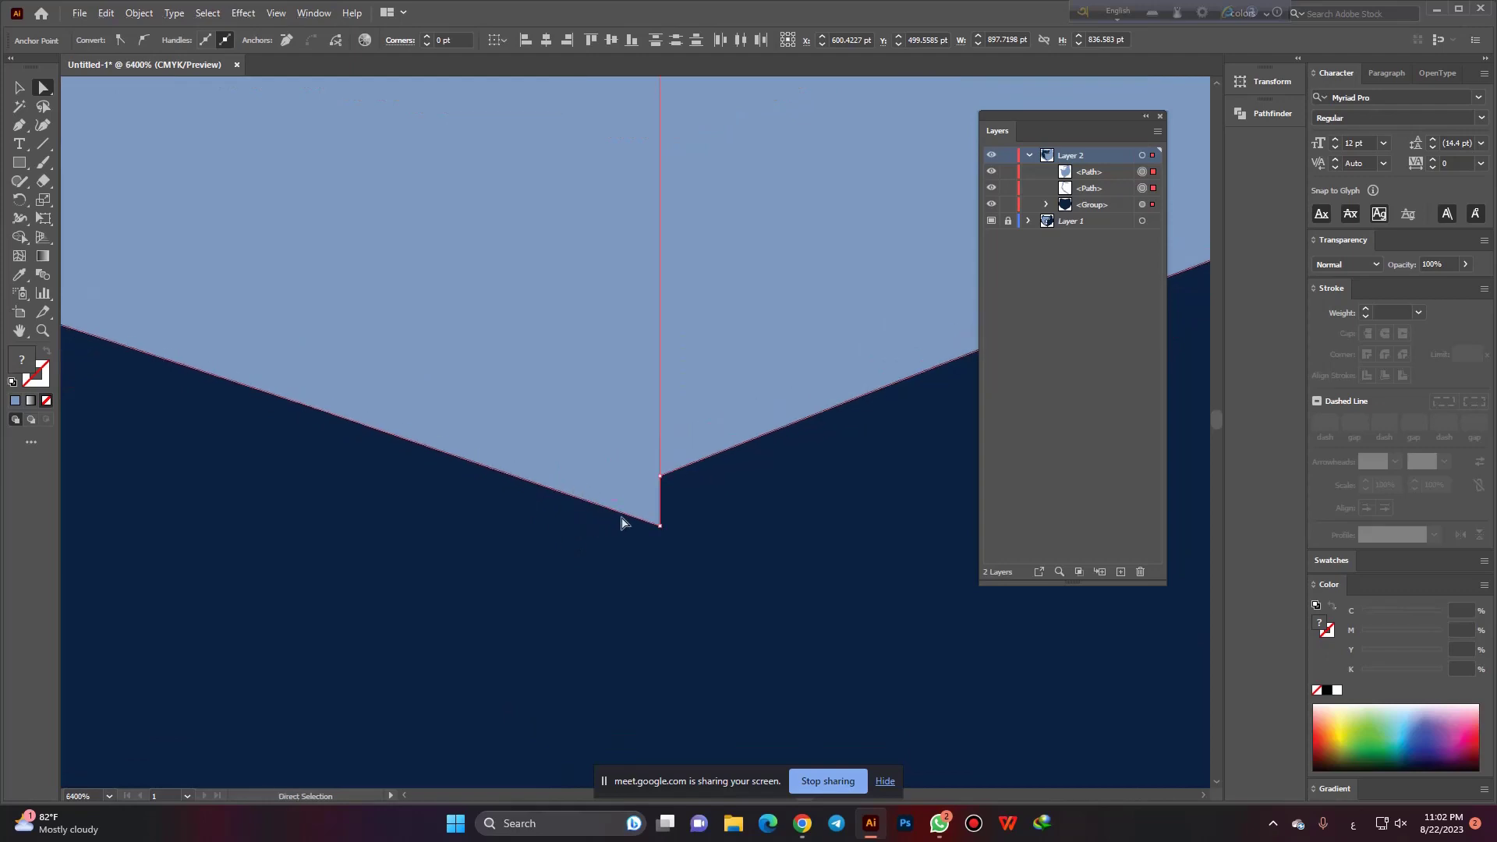
{"action": "left_click_drag", "start_coordinate": [660, 524], "coordinate": [659, 475]}
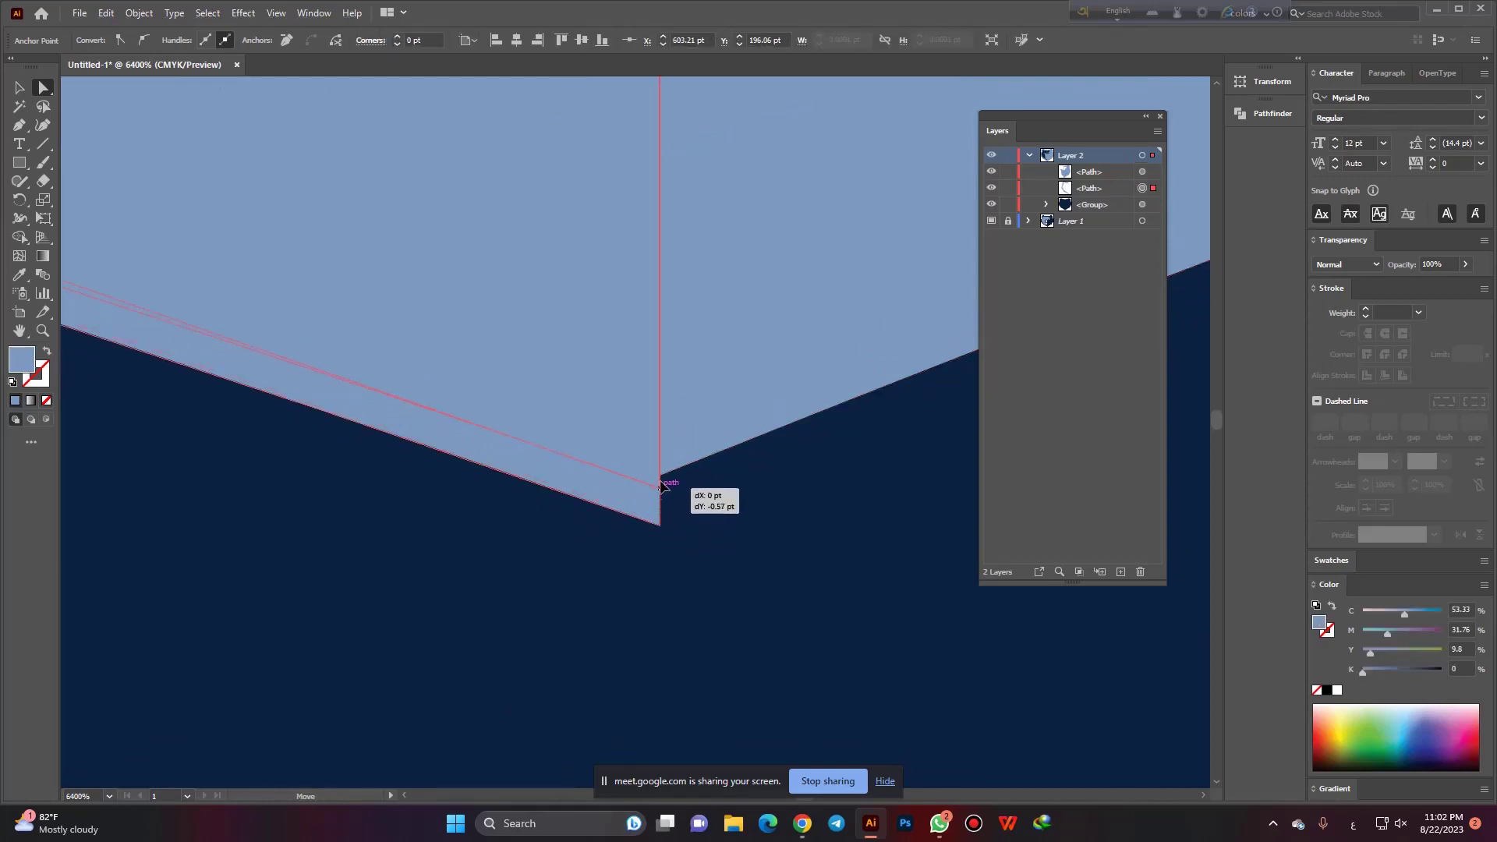
{"action": "scroll", "coordinate": [628, 466], "scroll_direction": "down", "scroll_amount": 3, "text": "alt"}
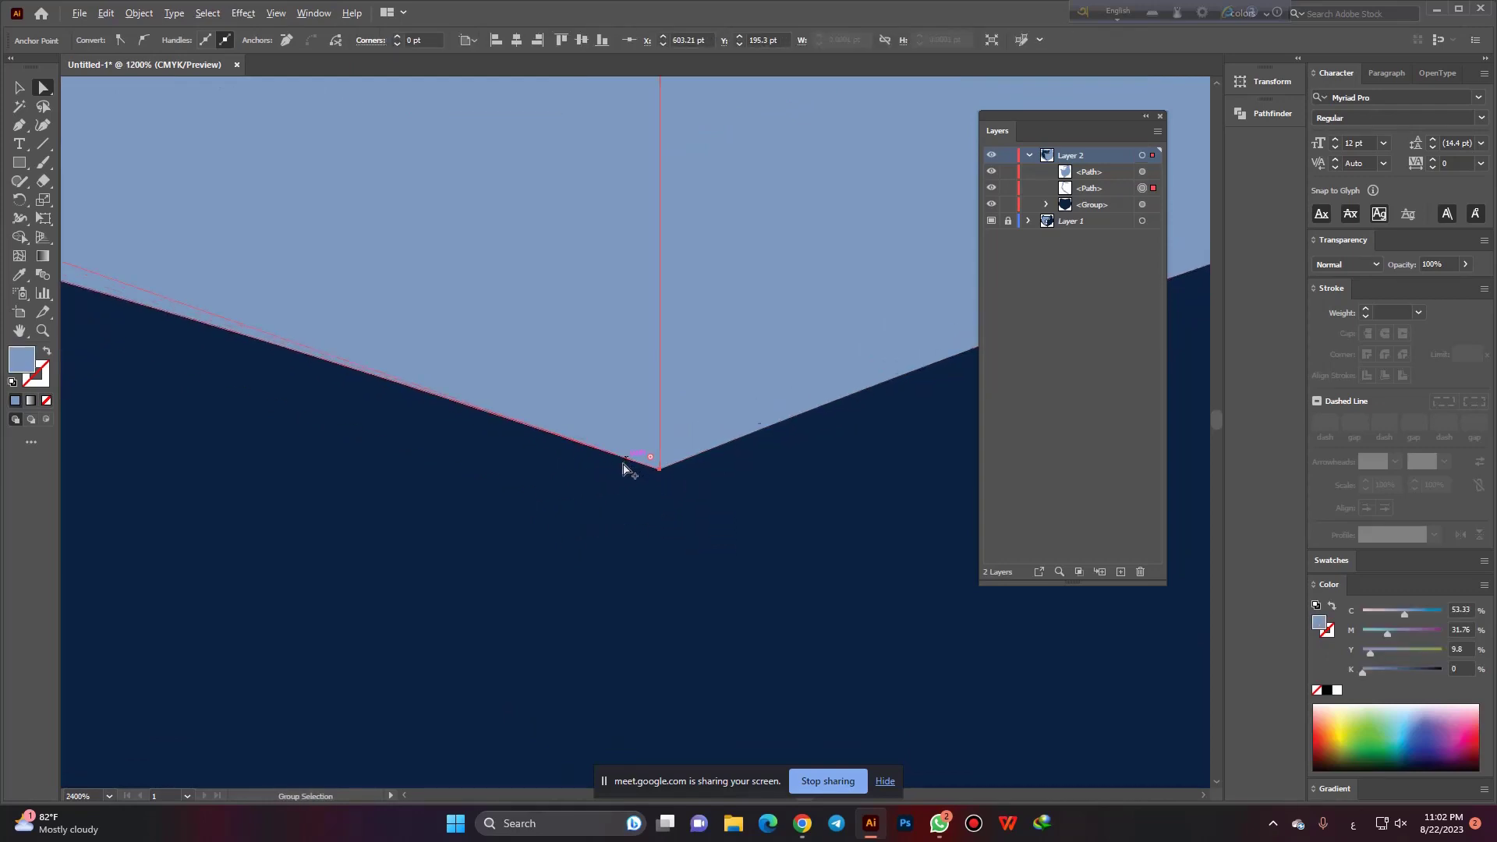
{"action": "scroll", "coordinate": [628, 468], "scroll_direction": "down", "scroll_amount": 1, "text": "alt"}
{"action": "scroll", "coordinate": [628, 468], "scroll_direction": "down", "scroll_amount": 1, "text": "alt"}
Merge the upper-left region, thin sliver and the two light-blue regions around the notch with Shape Builder.
{"action": "left_click", "coordinate": [20, 237]}
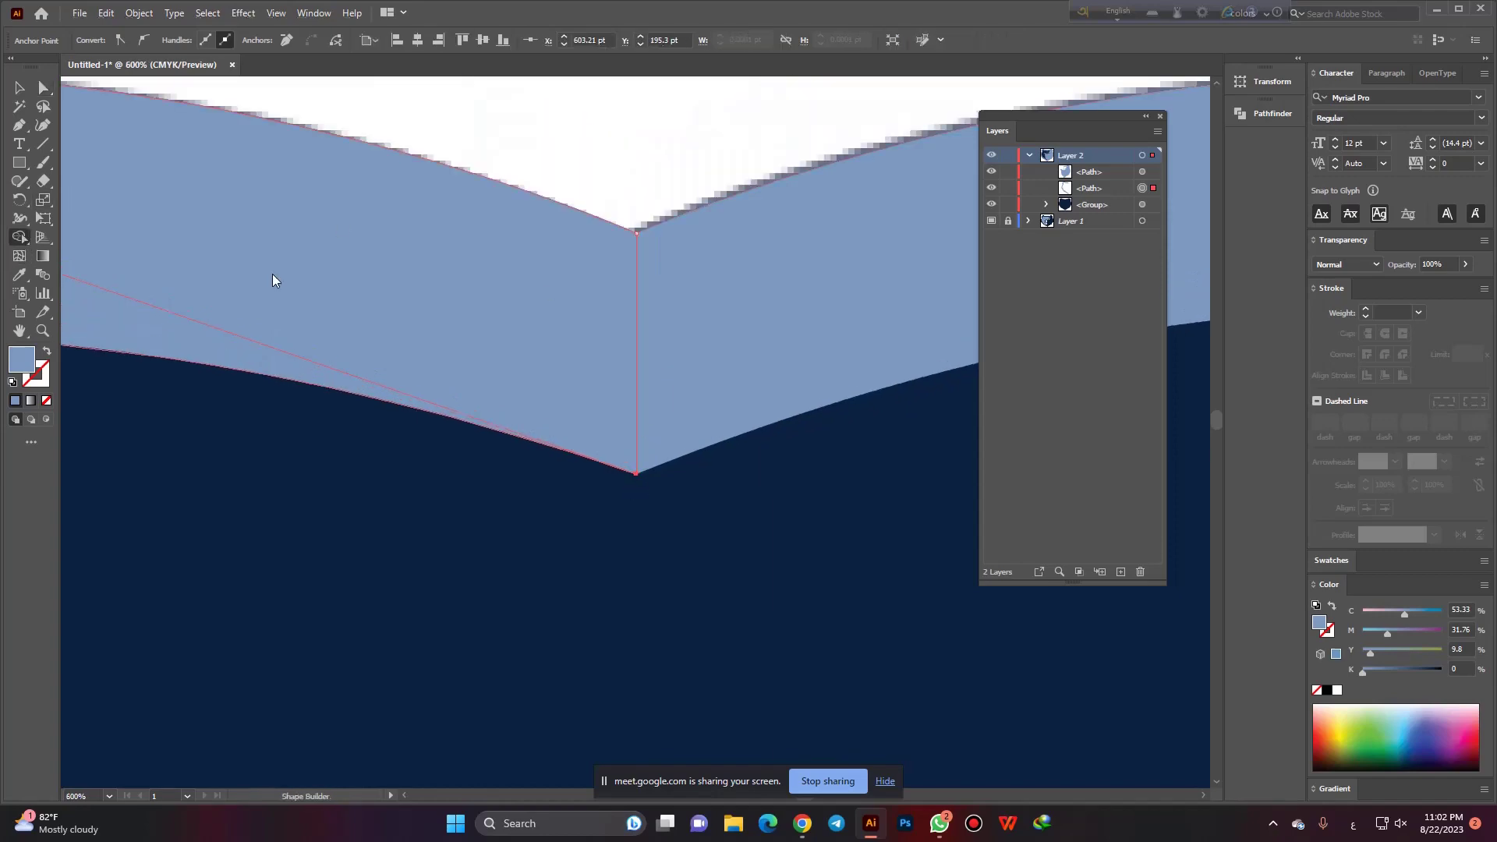
{"action": "left_click_drag", "start_coordinate": [273, 281], "coordinate": [672, 323]}
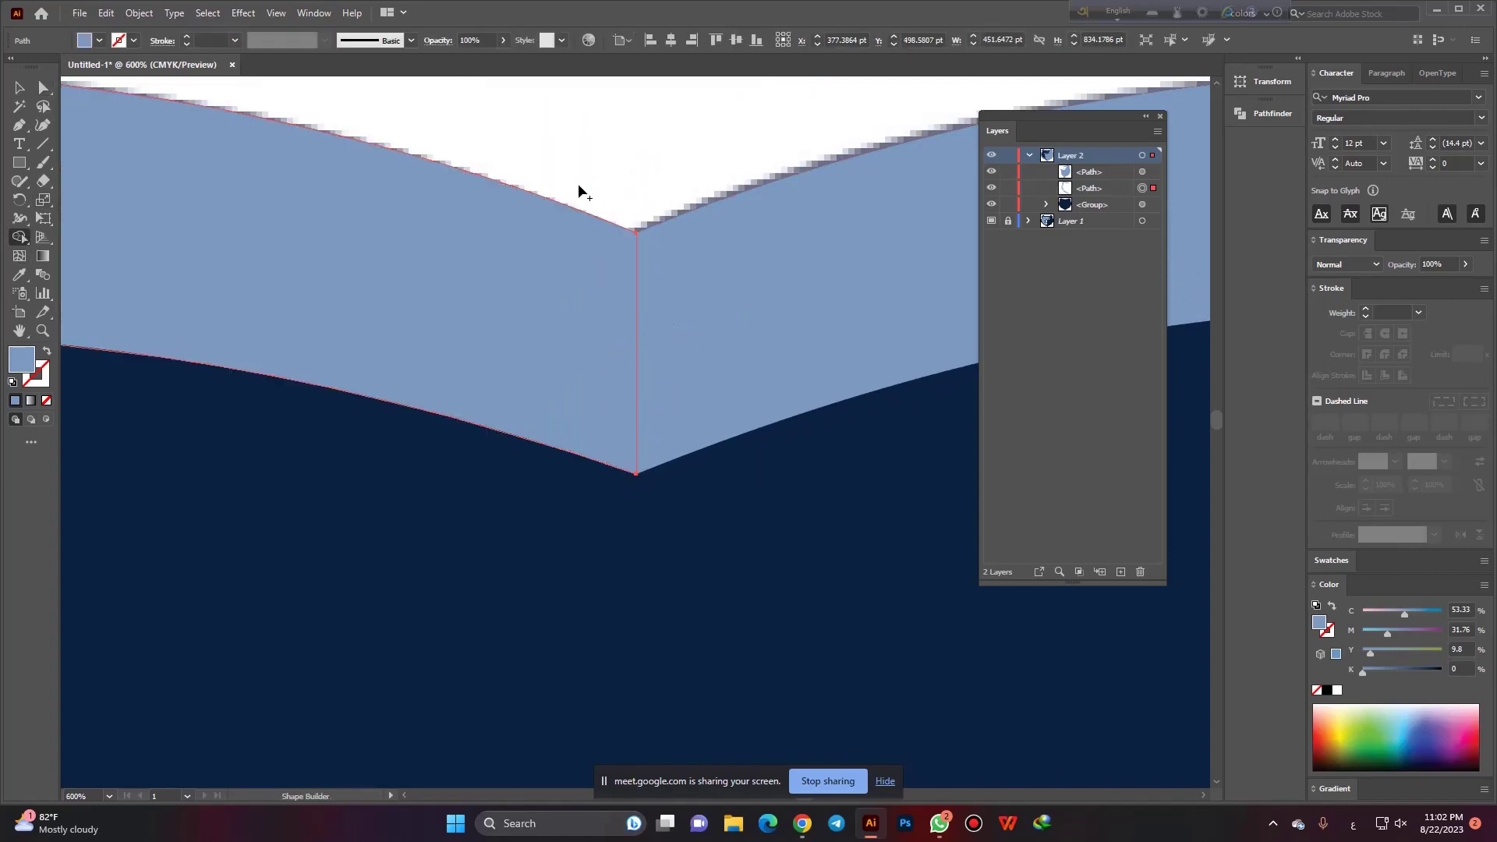
{"action": "left_click", "coordinate": [20, 87]}
{"action": "left_click_drag", "start_coordinate": [547, 164], "coordinate": [706, 278]}
{"action": "left_click", "coordinate": [21, 237]}
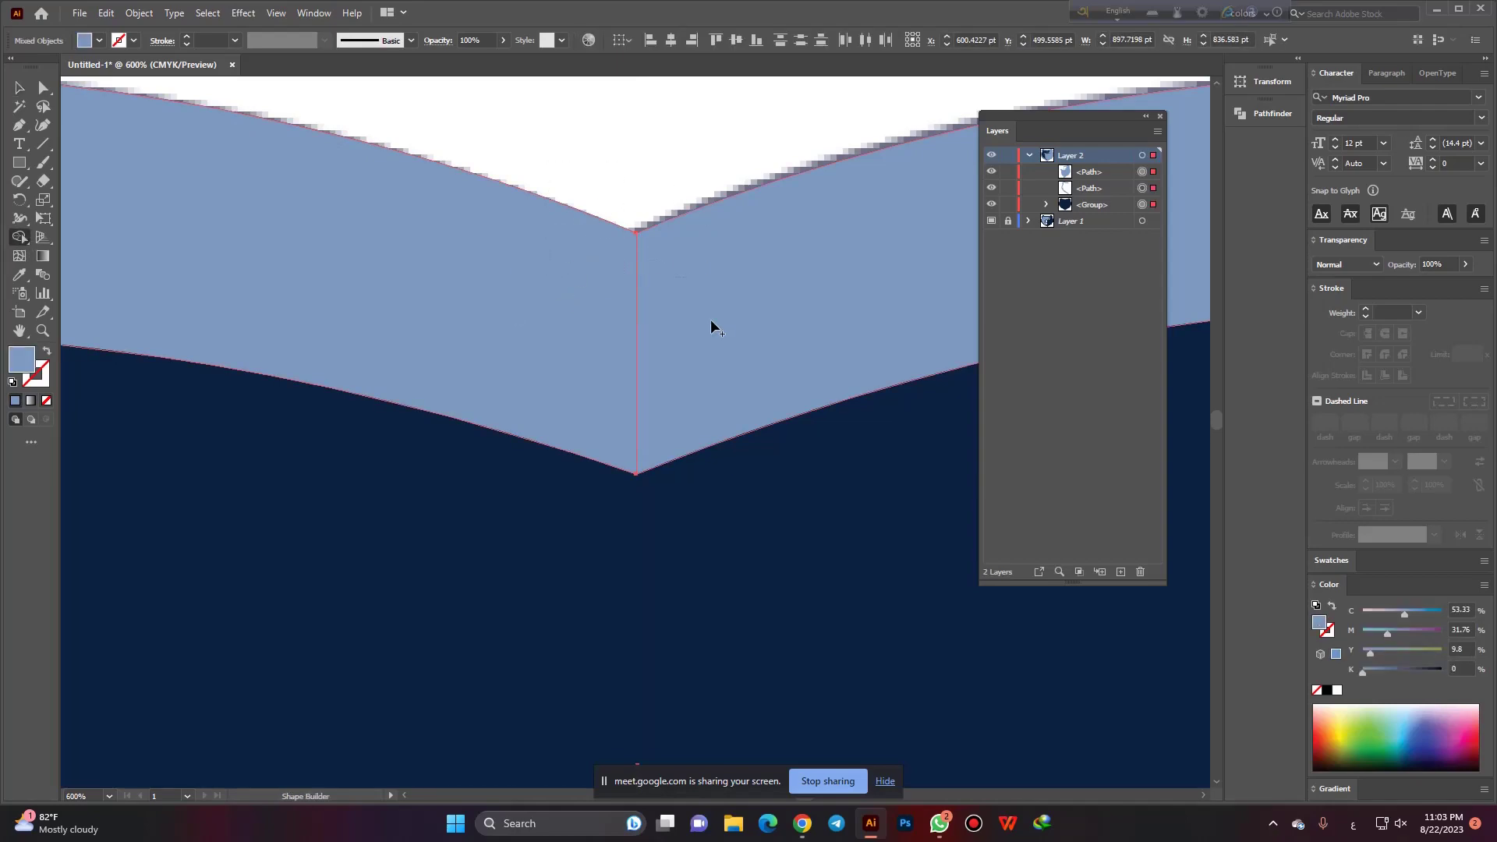
{"action": "left_click_drag", "start_coordinate": [607, 310], "coordinate": [659, 322]}
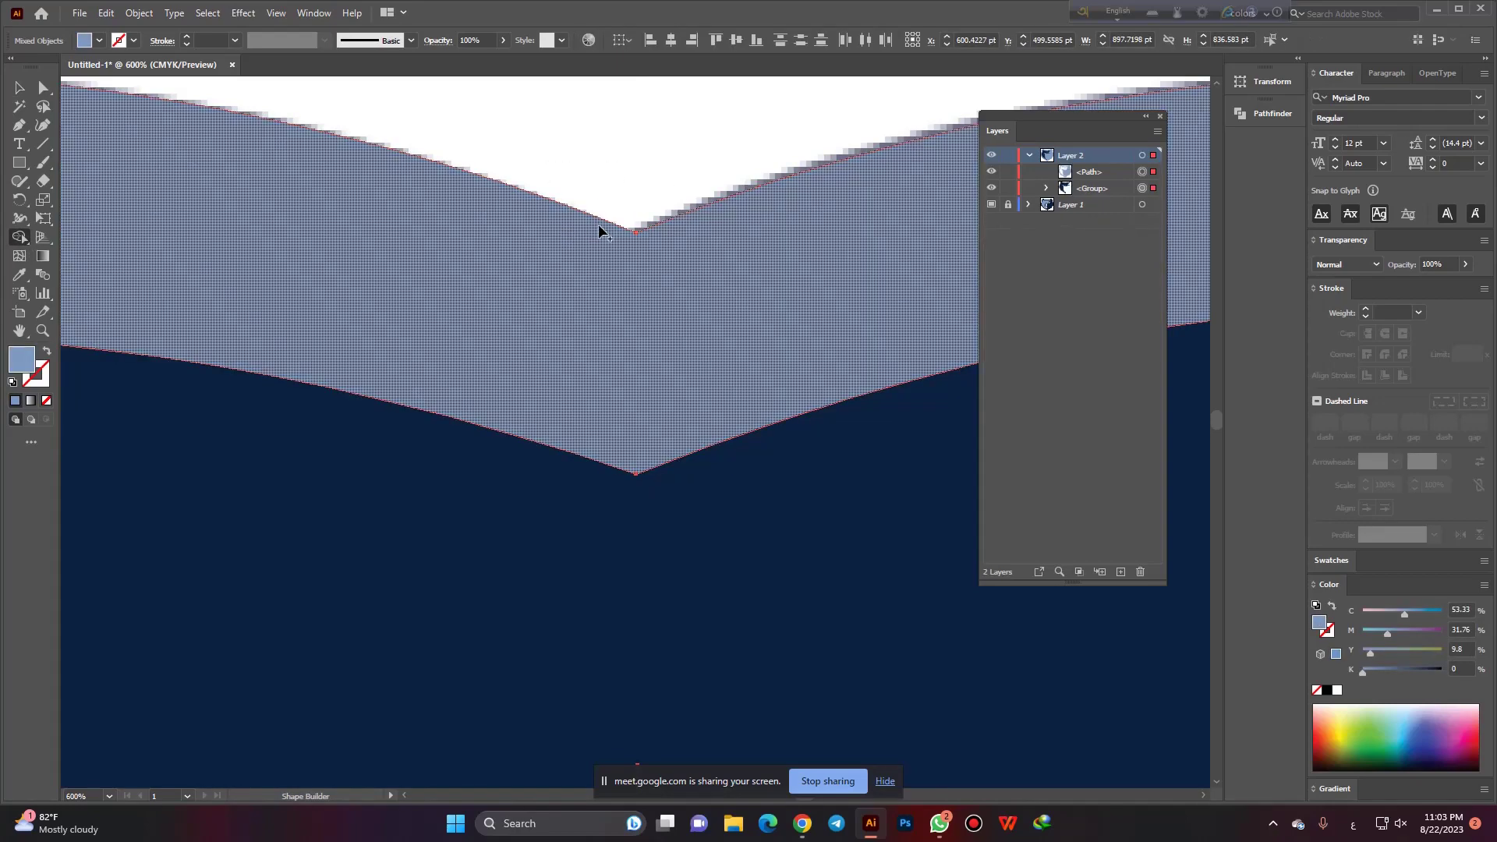
{"action": "key", "text": "ctrl+0"}
Drag the navy shape's corner point into place with Direct Selection.
{"action": "key", "text": "v"}
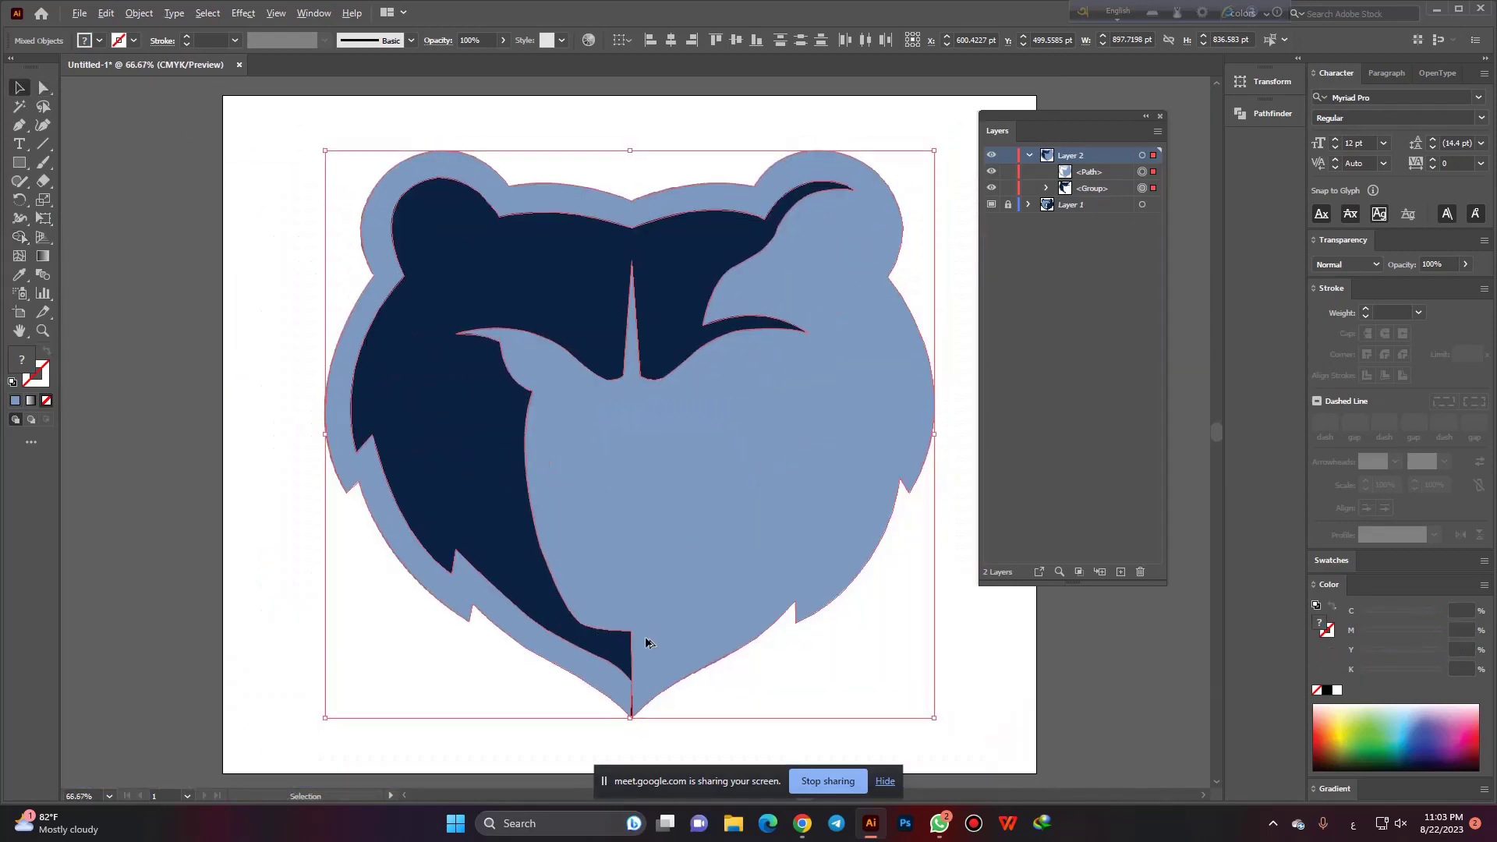
{"action": "scroll", "coordinate": [635, 718], "scroll_direction": "up", "scroll_amount": 3}
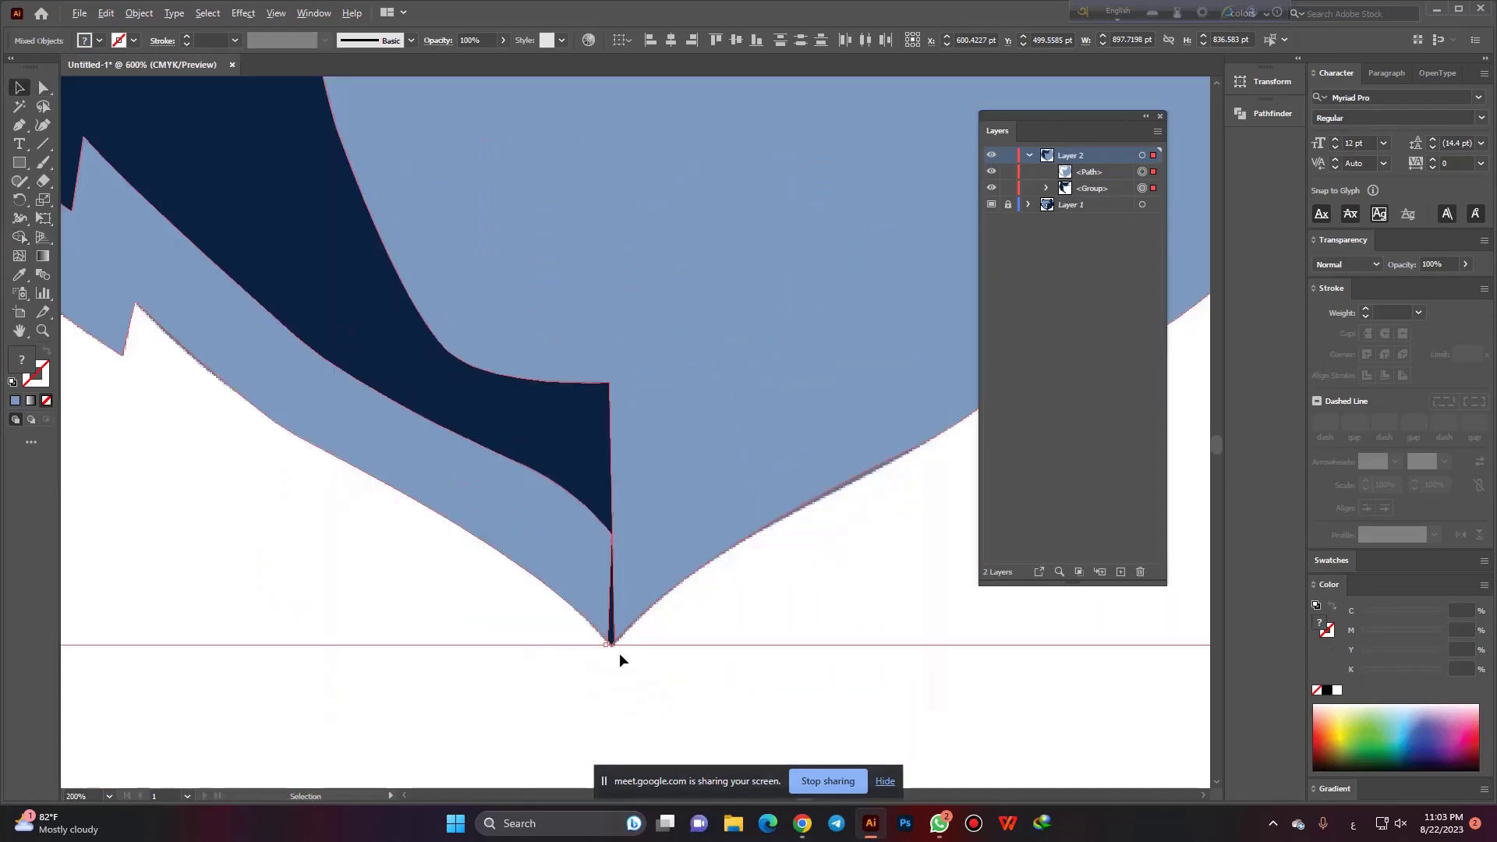
{"action": "scroll", "coordinate": [619, 653], "scroll_direction": "up", "scroll_amount": 3}
{"action": "scroll", "coordinate": [601, 546], "scroll_direction": "up", "scroll_amount": 2}
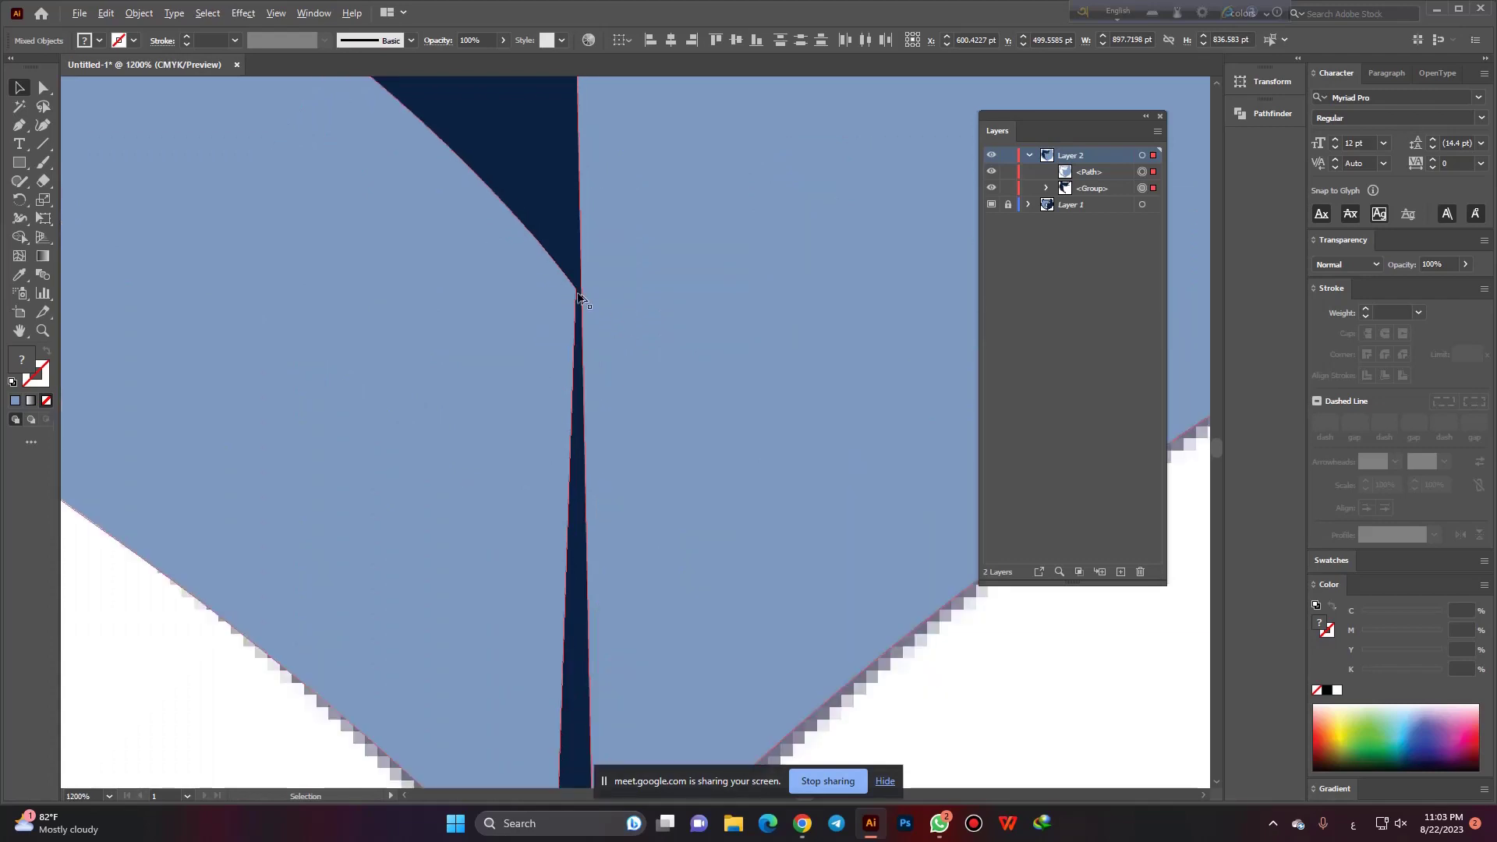
{"action": "scroll", "coordinate": [588, 306], "scroll_direction": "up", "scroll_amount": 3}
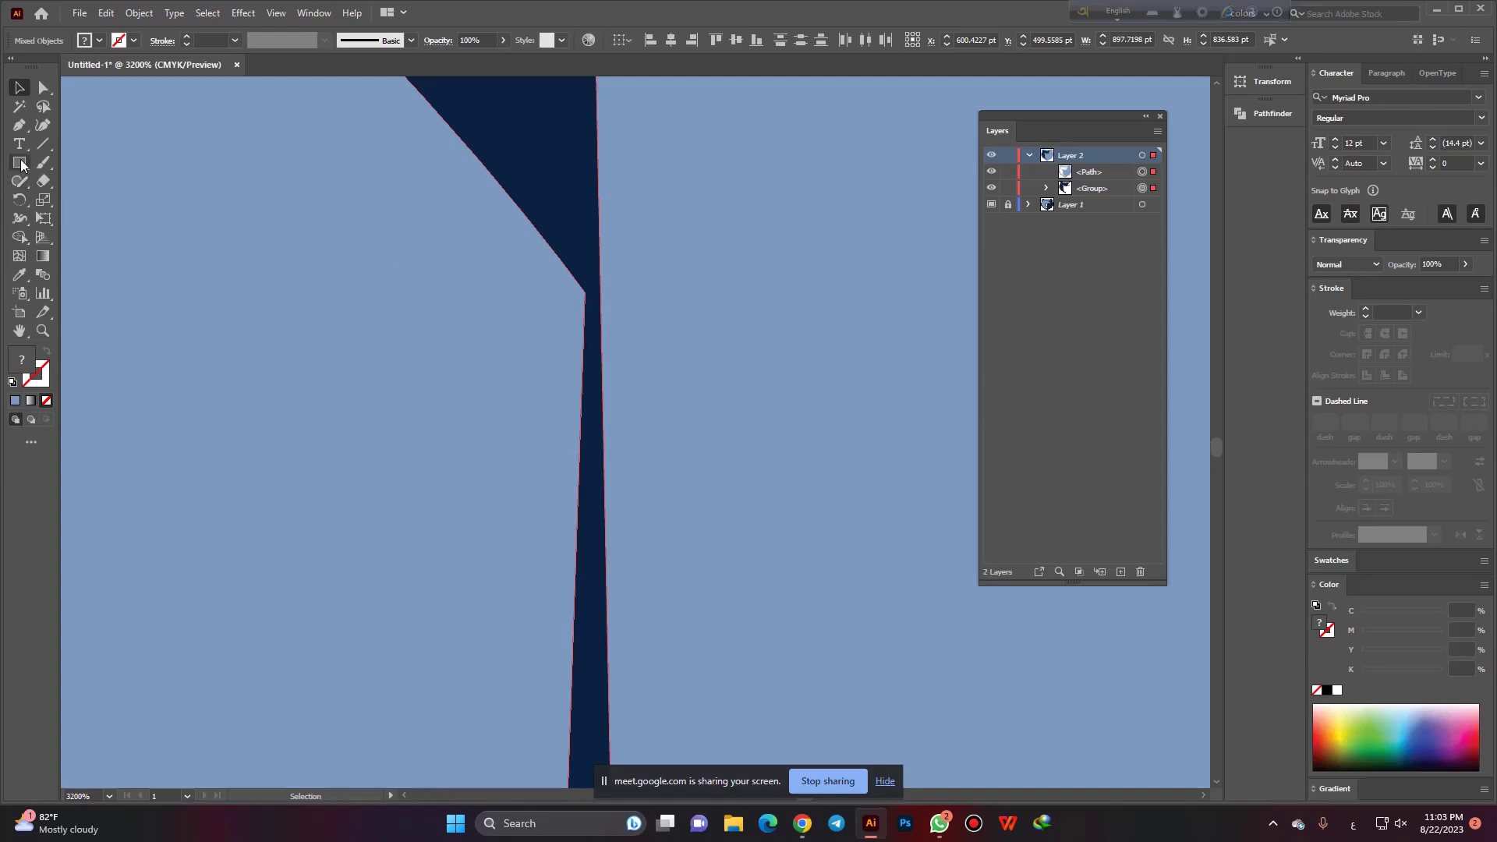
{"action": "left_click", "coordinate": [43, 92]}
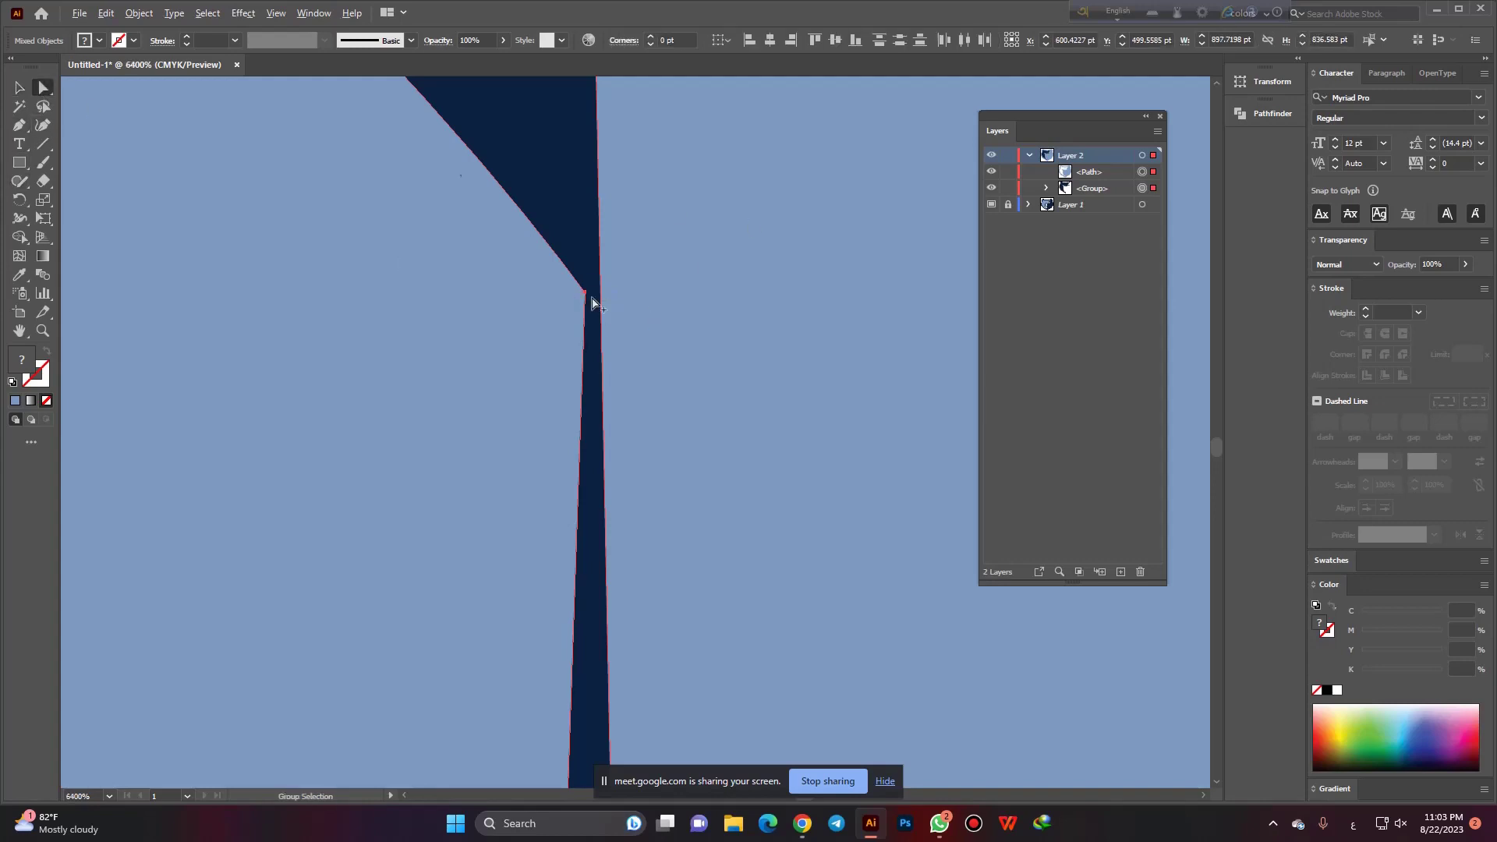
{"action": "scroll", "coordinate": [592, 303], "scroll_direction": "up", "scroll_amount": 1}
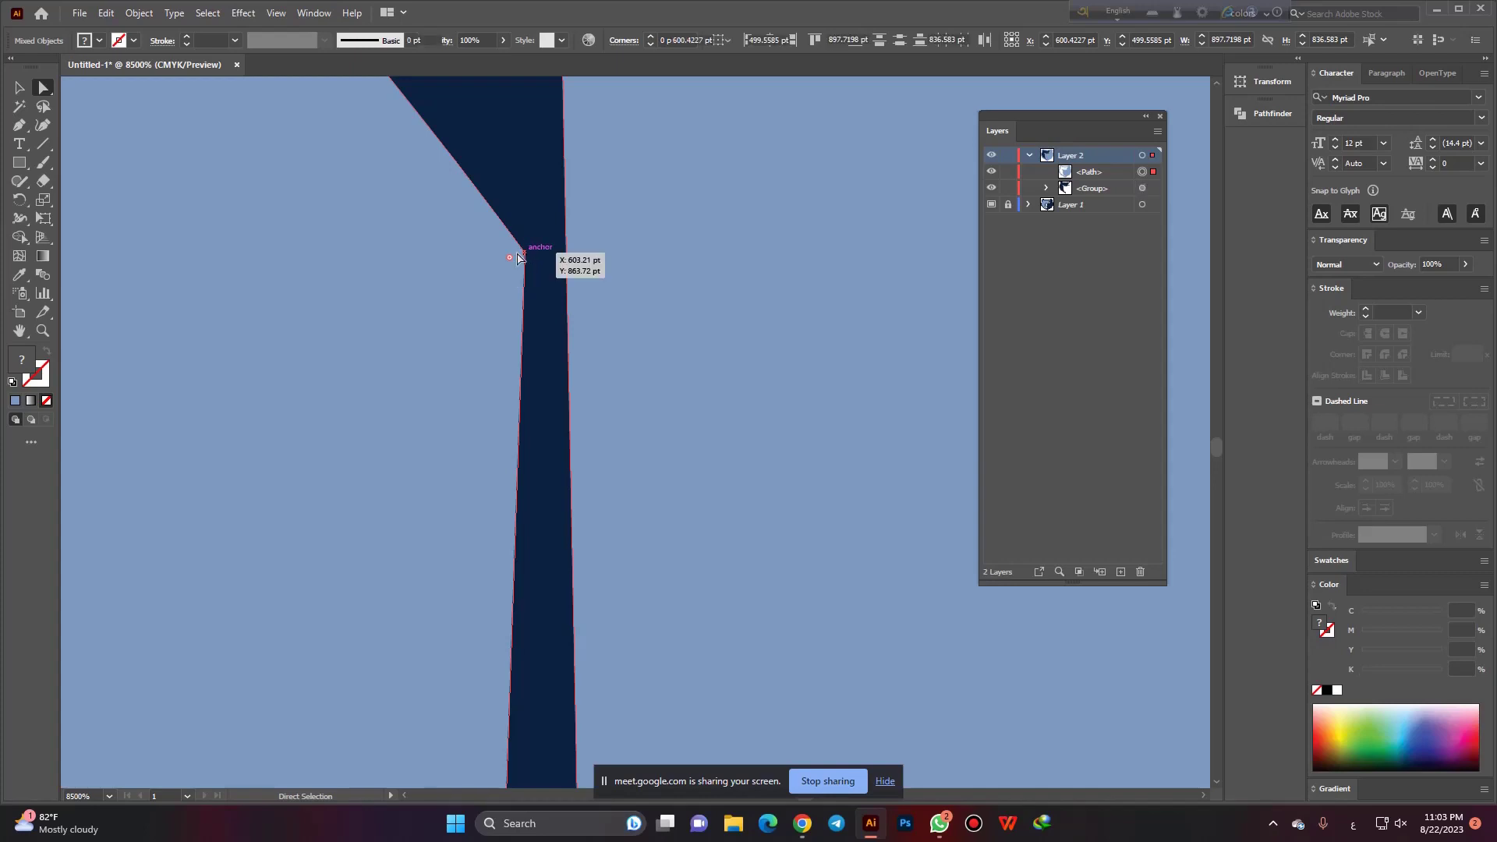
{"action": "left_click_drag", "start_coordinate": [520, 258], "coordinate": [573, 290]}
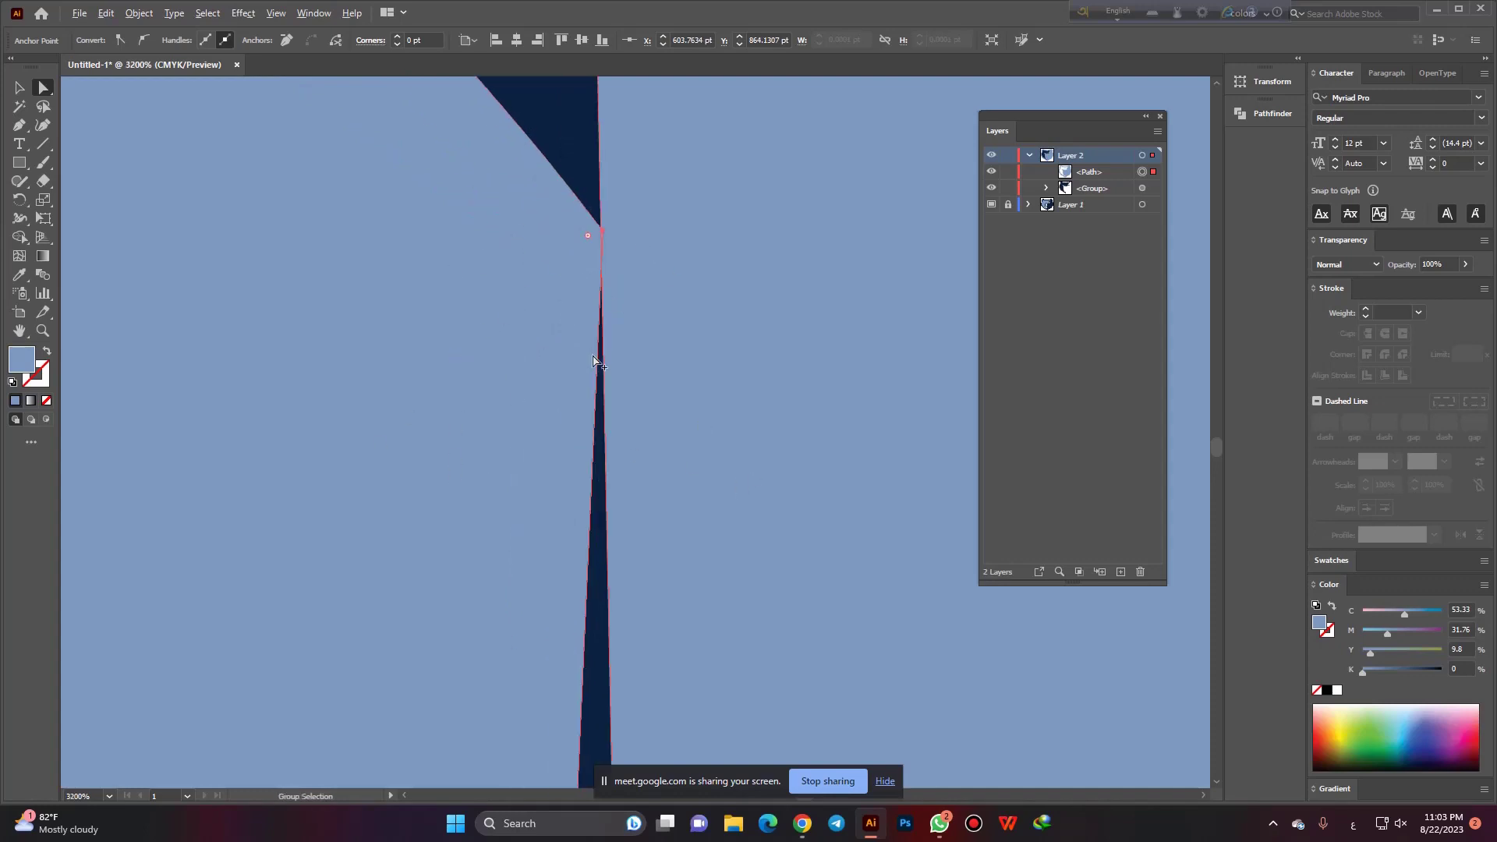
{"action": "scroll", "coordinate": [593, 269], "scroll_direction": "down", "scroll_amount": 2, "text": "alt"}
{"action": "scroll", "coordinate": [577, 269], "scroll_direction": "down", "scroll_amount": 2, "text": "alt"}
{"action": "scroll", "coordinate": [568, 267], "scroll_direction": "down", "scroll_amount": 3, "text": "alt"}
{"action": "scroll", "coordinate": [568, 267], "scroll_direction": "down", "scroll_amount": 1, "text": "alt"}
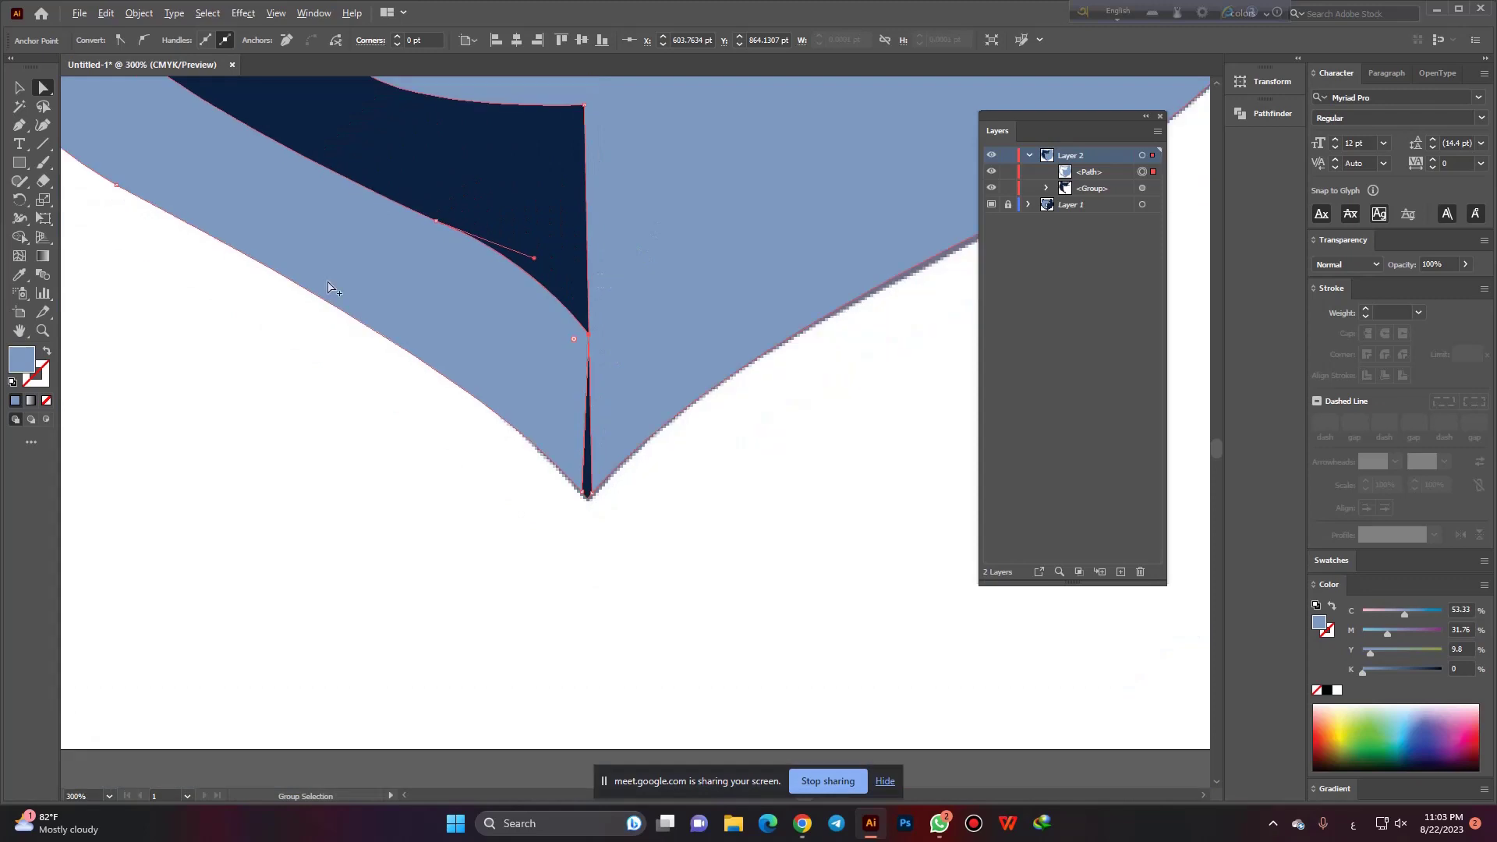
Merge the thin sliver at the bottom tip into the head shape with Shape Builder.
{"action": "key", "text": "v"}
{"action": "left_click_drag", "start_coordinate": [283, 339], "coordinate": [799, 507]}
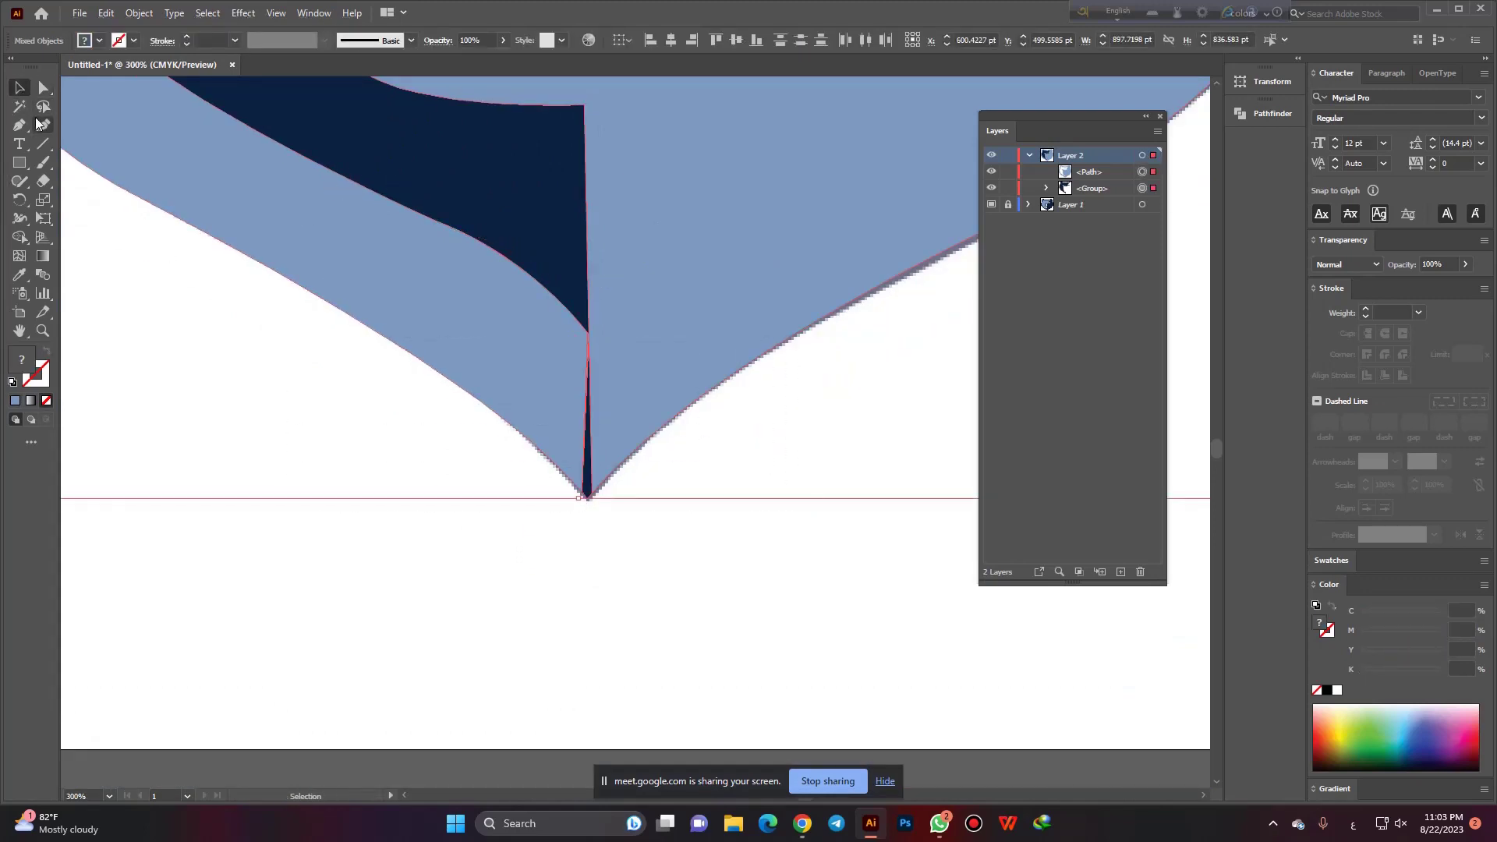
{"action": "left_click", "coordinate": [20, 237]}
{"action": "left_click", "coordinate": [70, 237]}
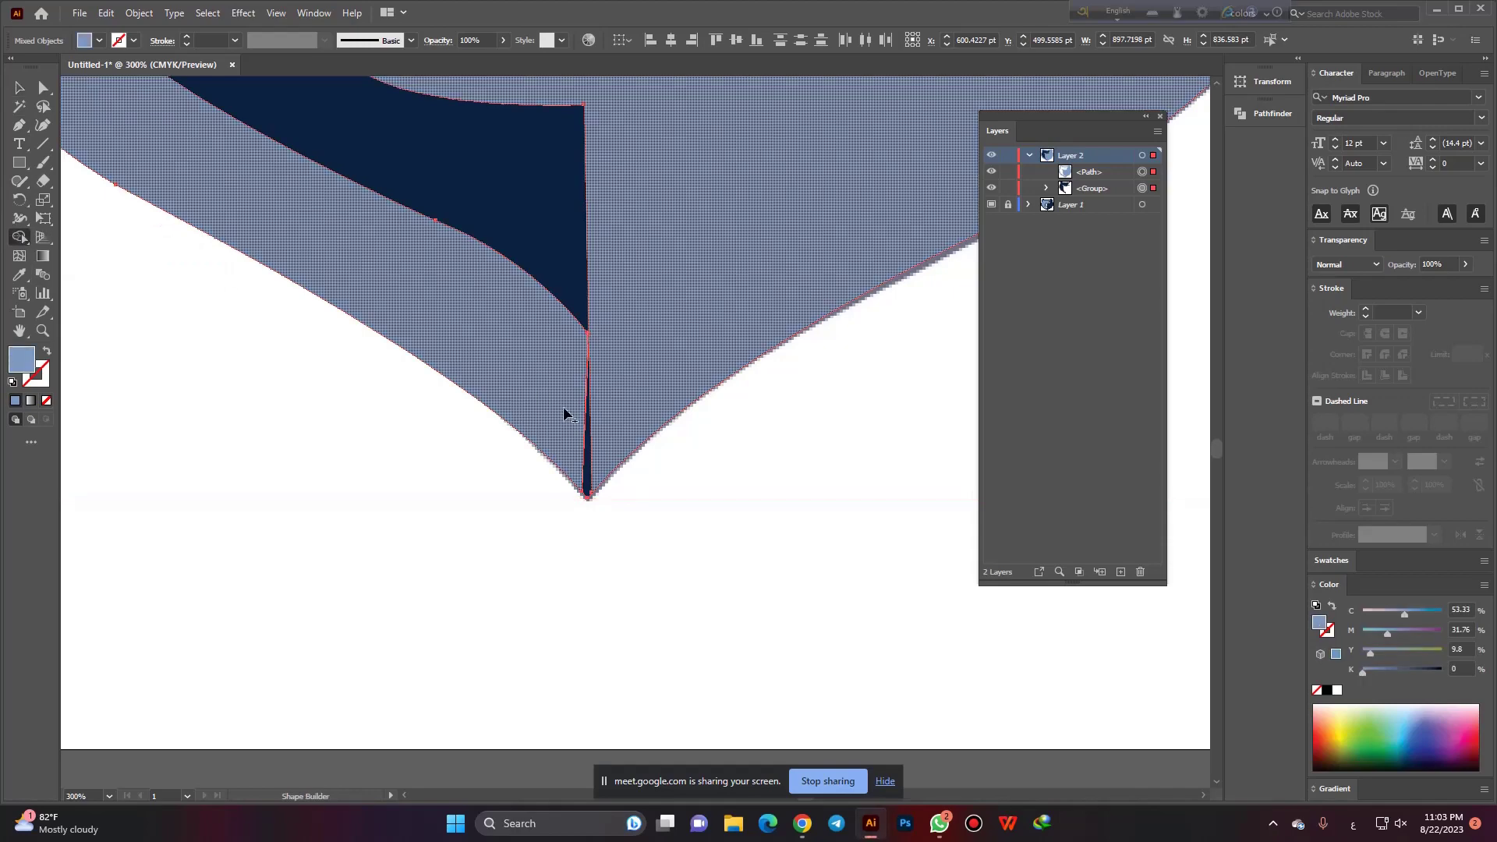
{"action": "left_click_drag", "start_coordinate": [568, 411], "coordinate": [628, 418]}
{"action": "scroll", "coordinate": [549, 390], "scroll_direction": "down", "scroll_amount": 2}
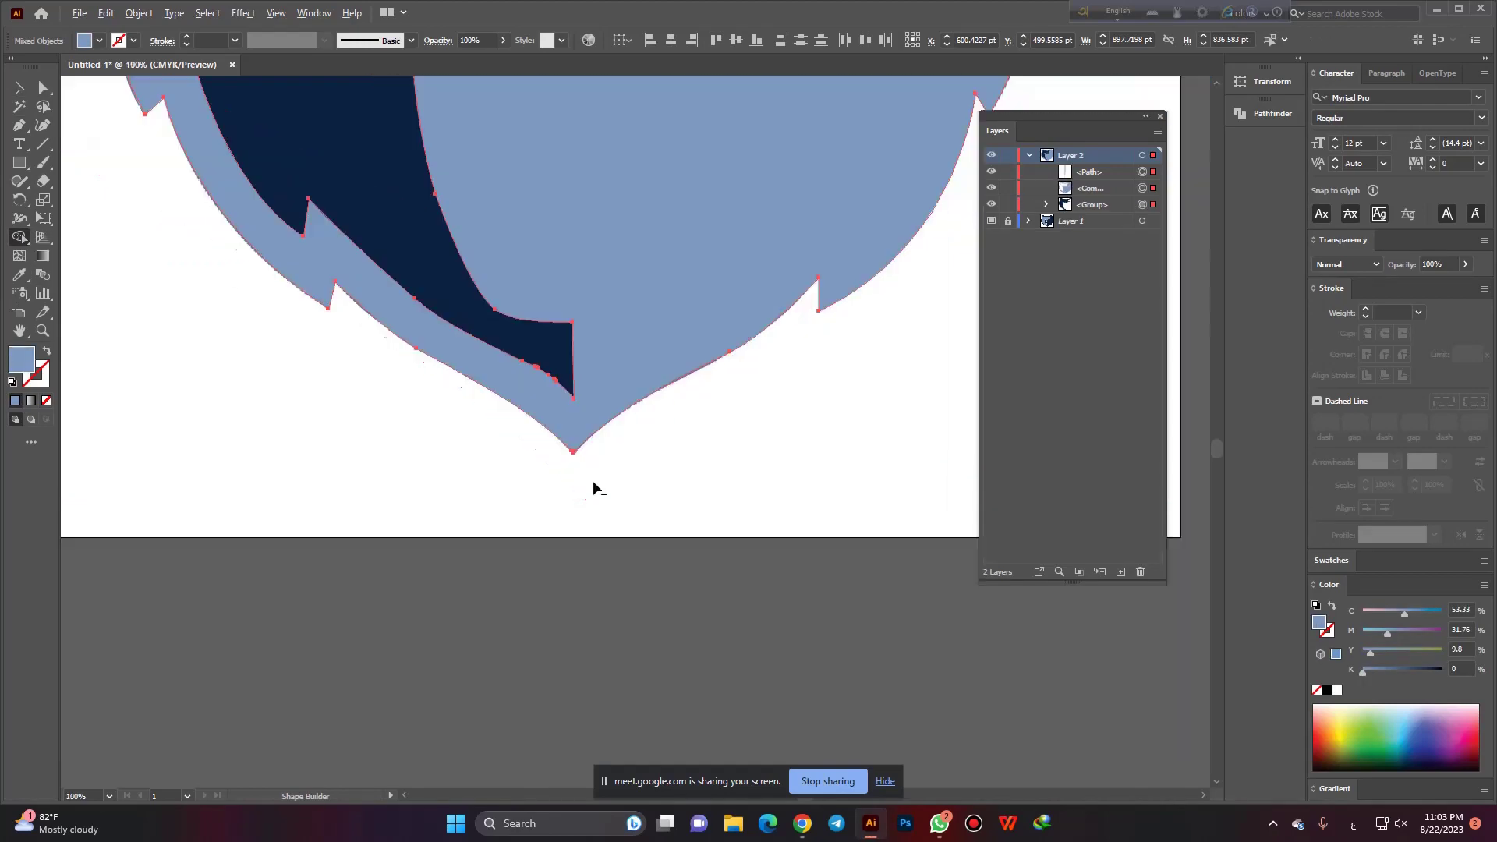
{"action": "scroll", "coordinate": [592, 481], "scroll_direction": "down", "scroll_amount": 3}
Swap fill and stroke on the head compound shape.
{"action": "left_click", "coordinate": [19, 87]}
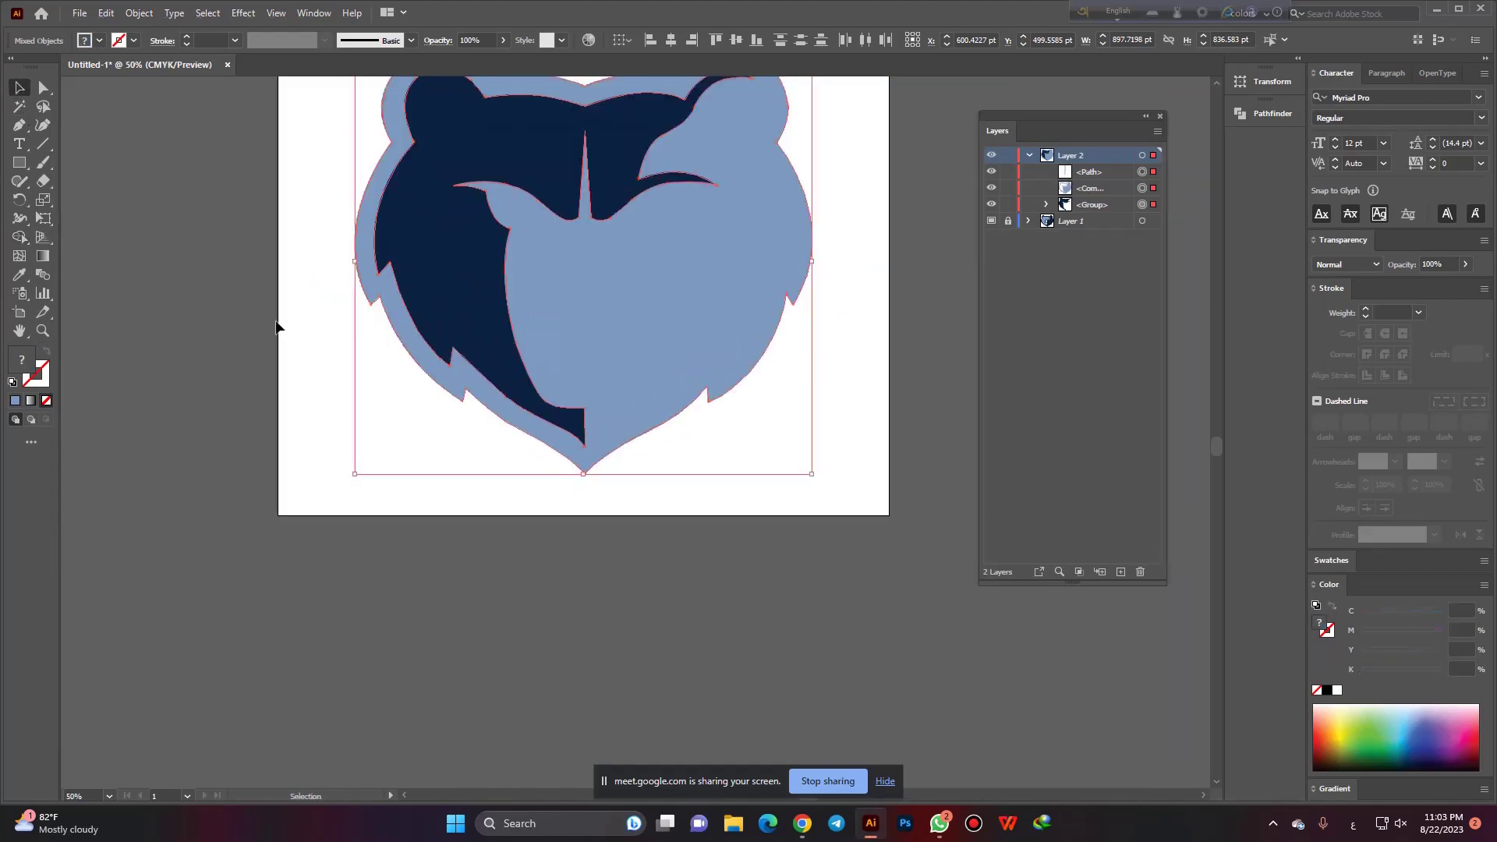
{"action": "left_click", "coordinate": [296, 343]}
{"action": "scroll", "coordinate": [512, 407], "scroll_direction": "down", "scroll_amount": 2}
{"action": "left_click", "coordinate": [613, 344]}
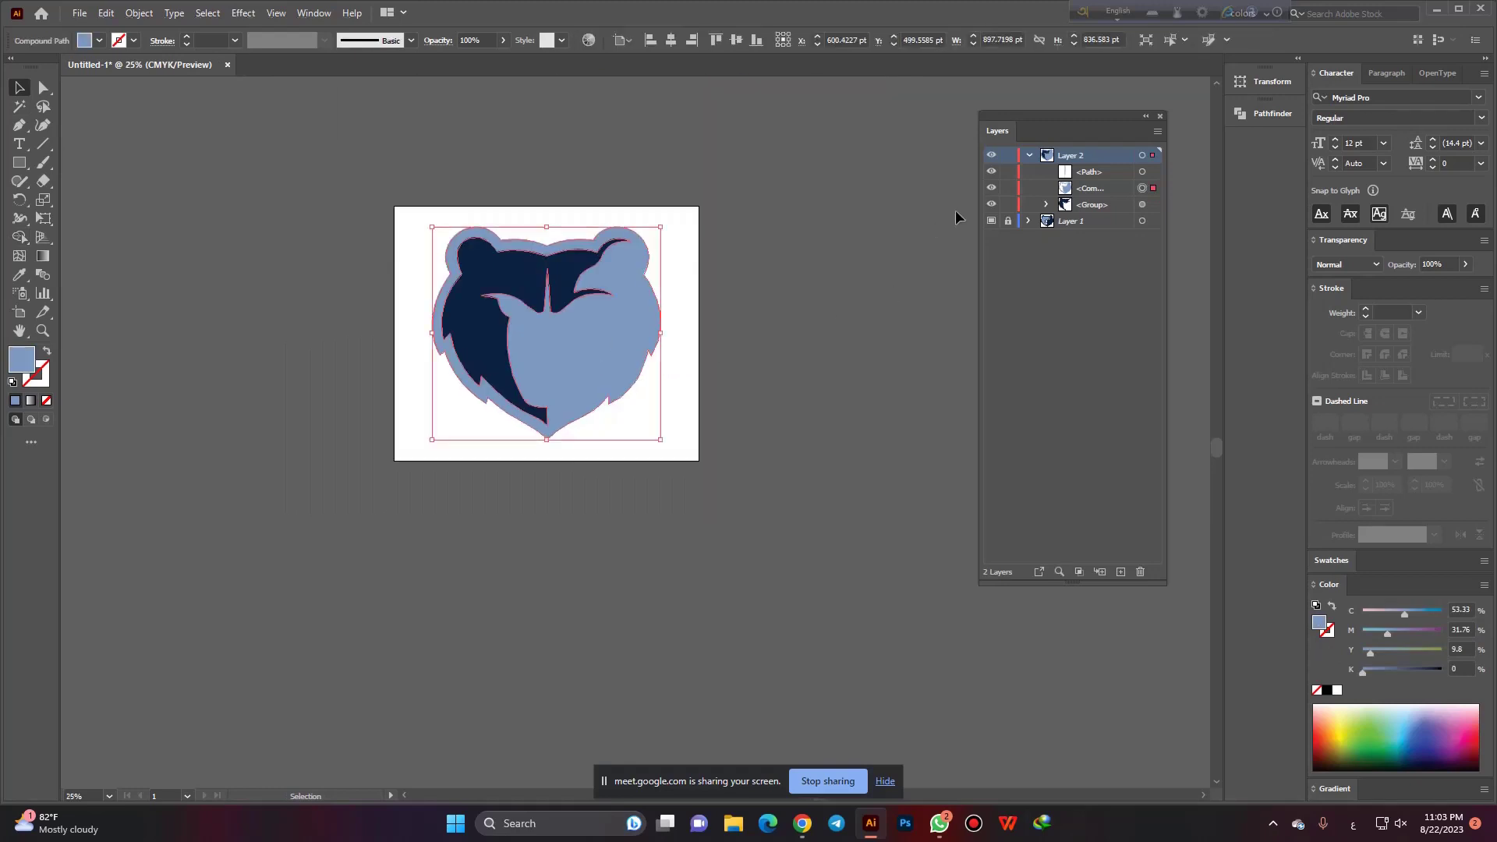
{"action": "left_click", "coordinate": [800, 296]}
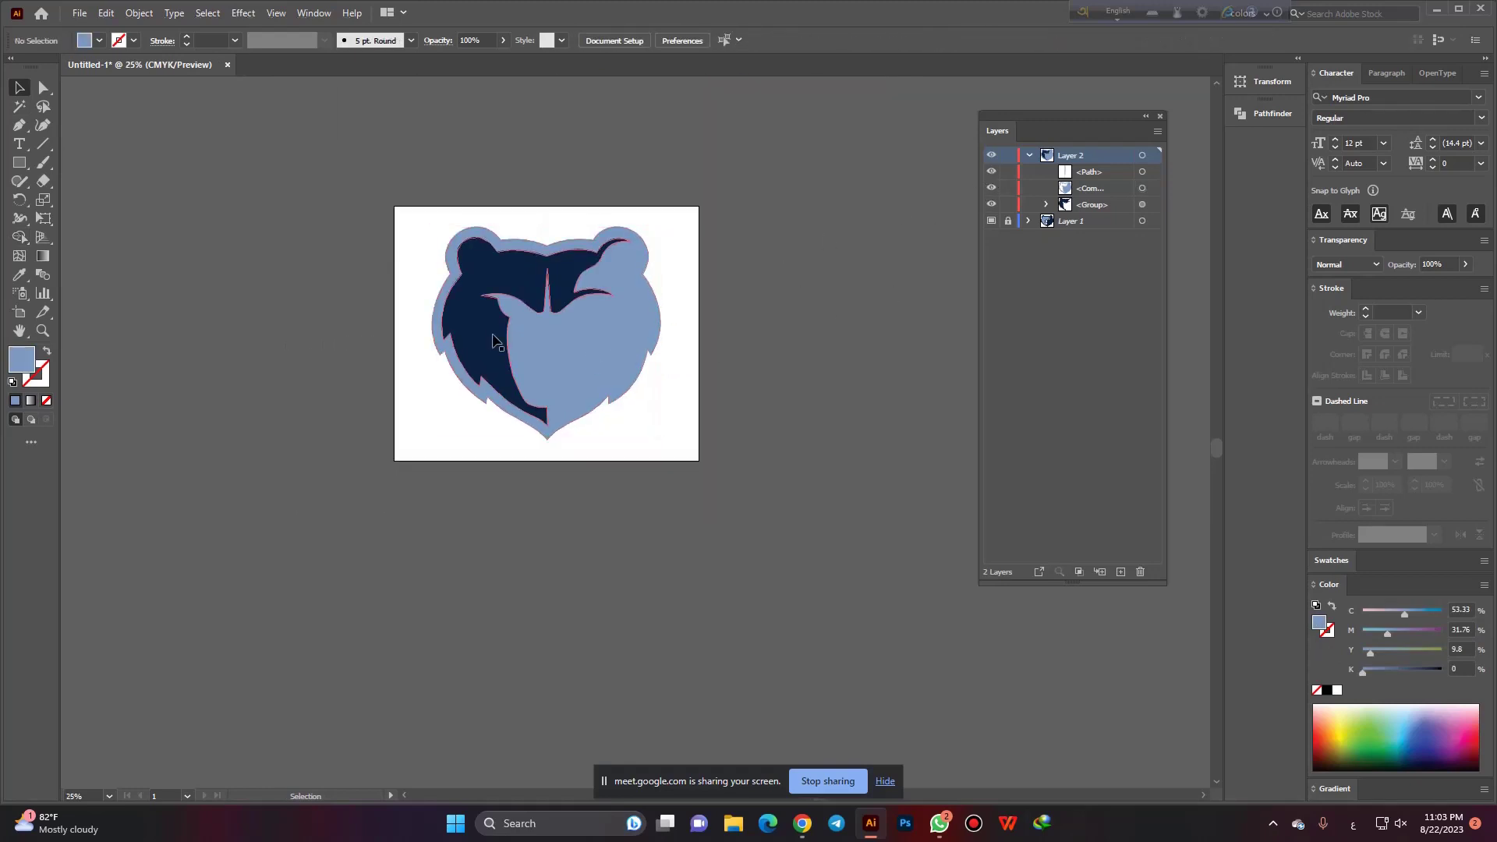
{"action": "scroll", "coordinate": [531, 441], "scroll_direction": "up", "scroll_amount": 1}
{"action": "scroll", "coordinate": [531, 442], "scroll_direction": "up", "scroll_amount": 1}
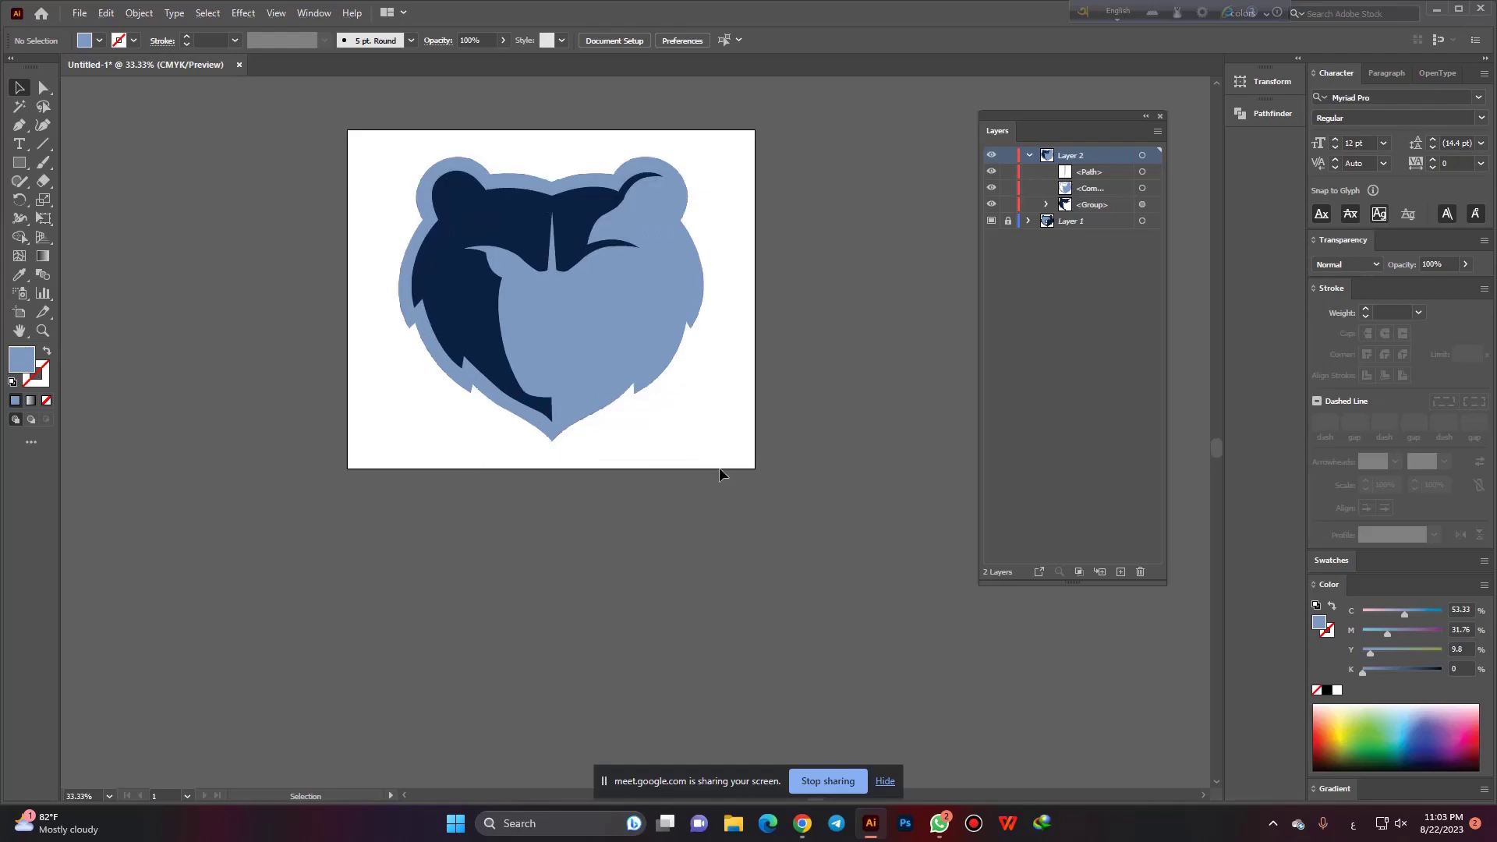
{"action": "left_click", "coordinate": [669, 345]}
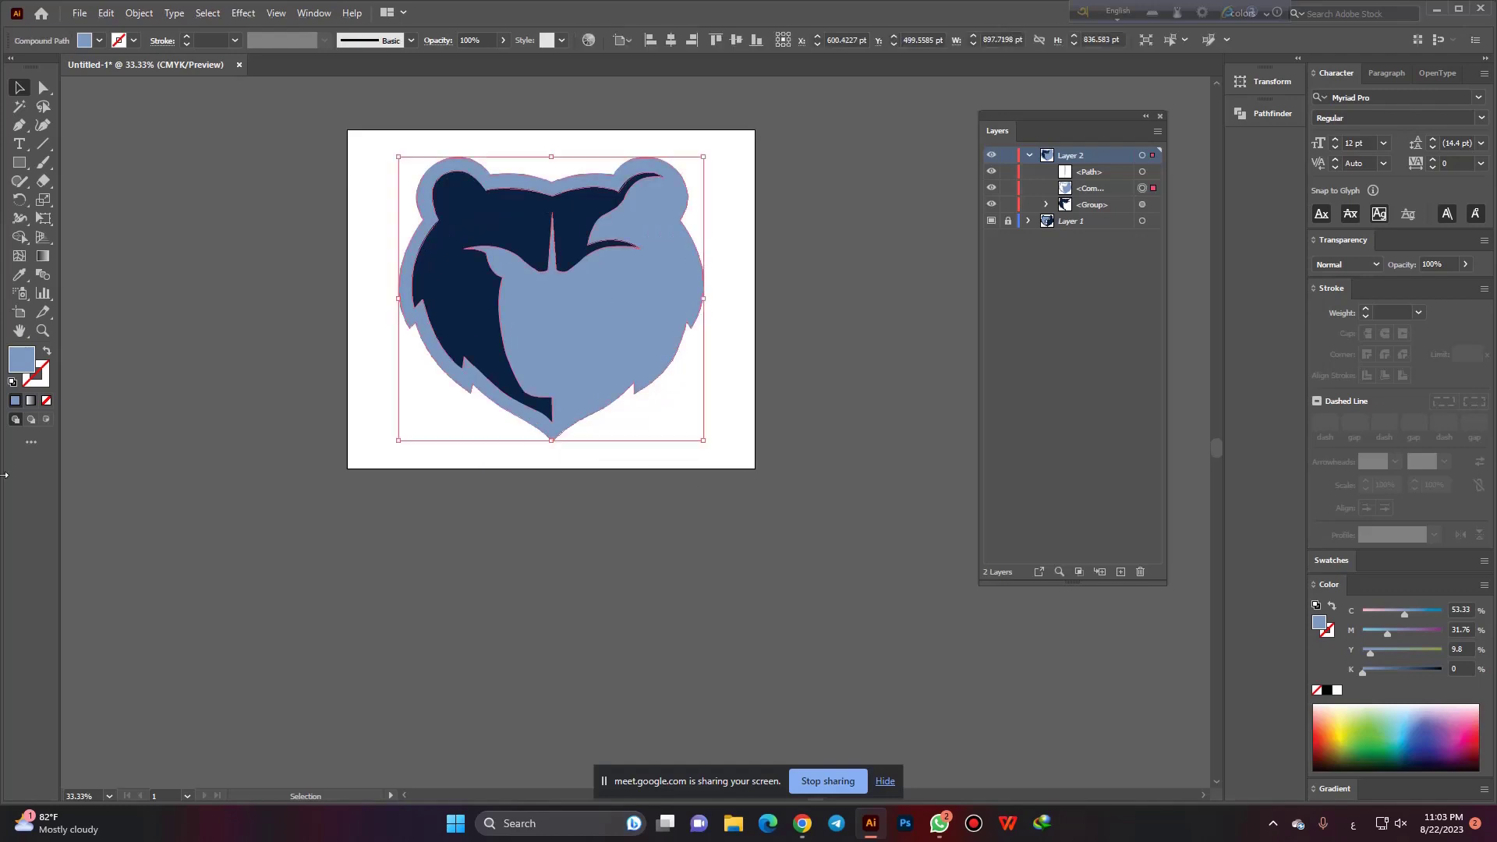
{"action": "left_click", "coordinate": [47, 352]}
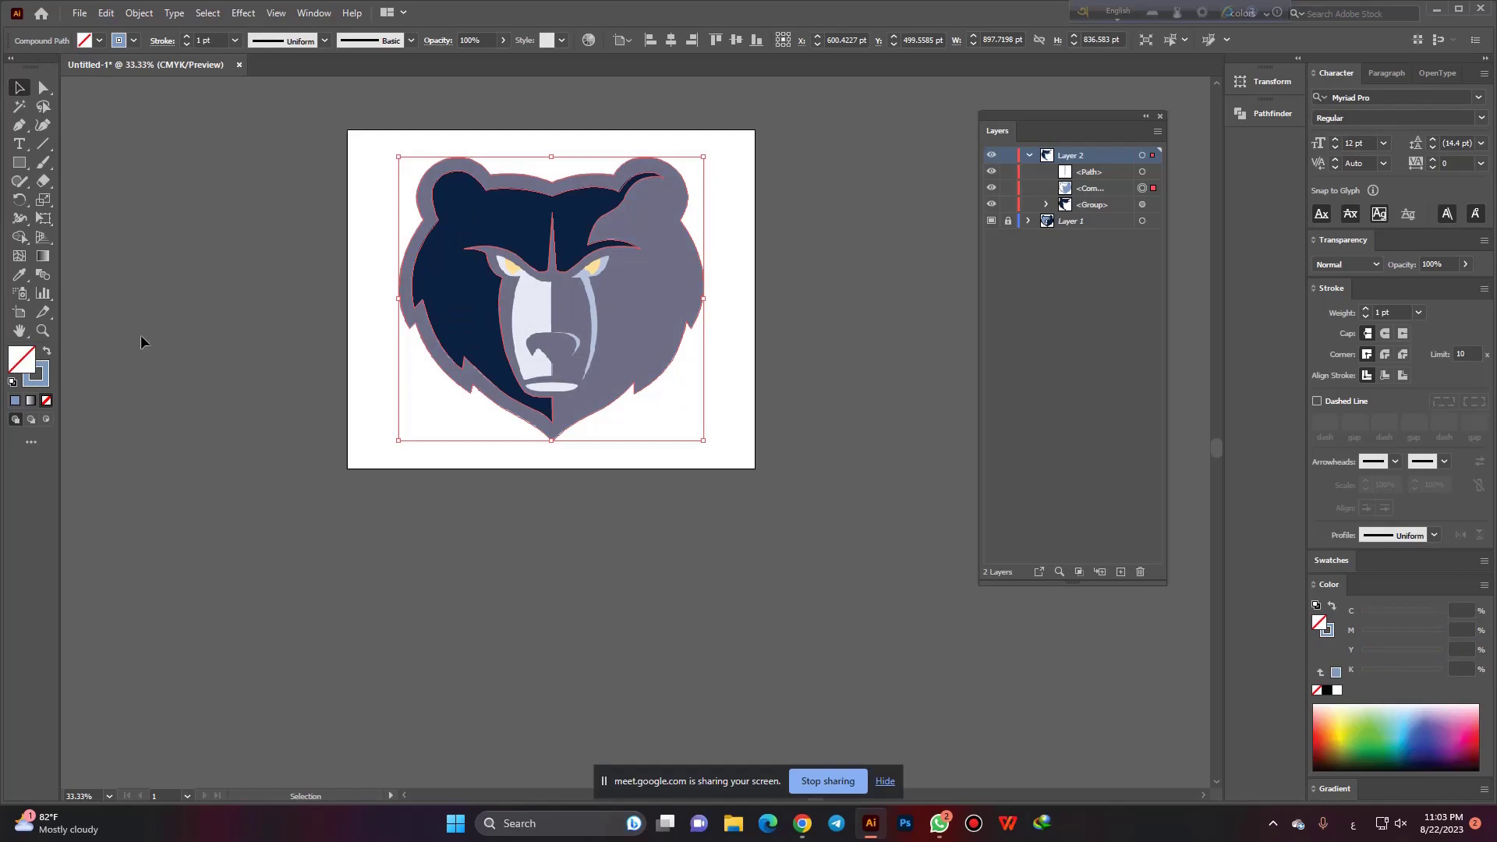
Strip the dark face group's fill and give the head compound shape its navy fill again.
{"action": "left_click", "coordinate": [458, 286]}
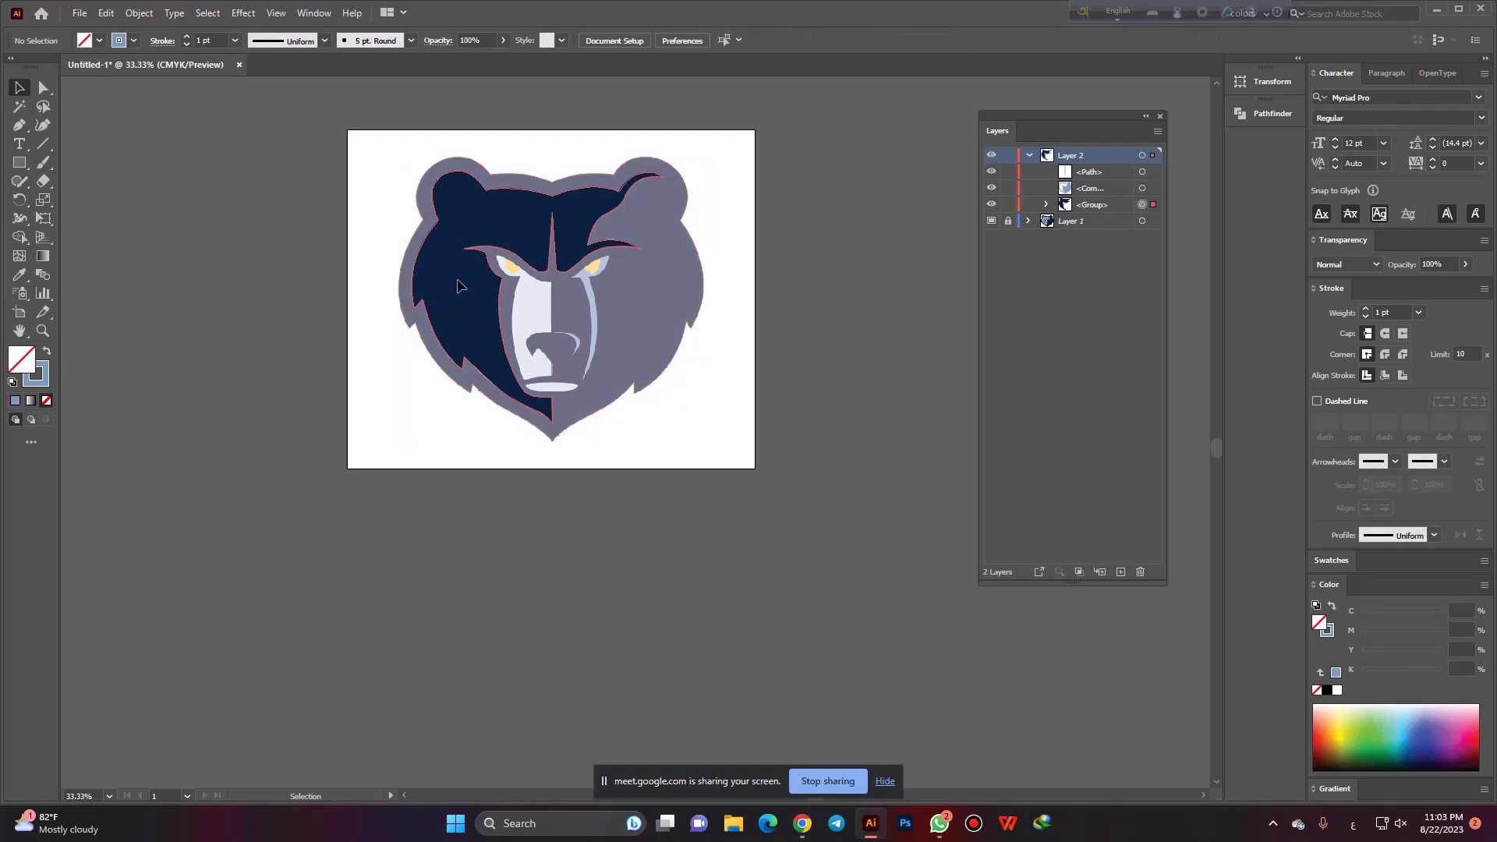
{"action": "left_click", "coordinate": [45, 351]}
{"action": "left_click", "coordinate": [358, 432]}
{"action": "scroll", "coordinate": [396, 321], "scroll_direction": "up", "scroll_amount": 1}
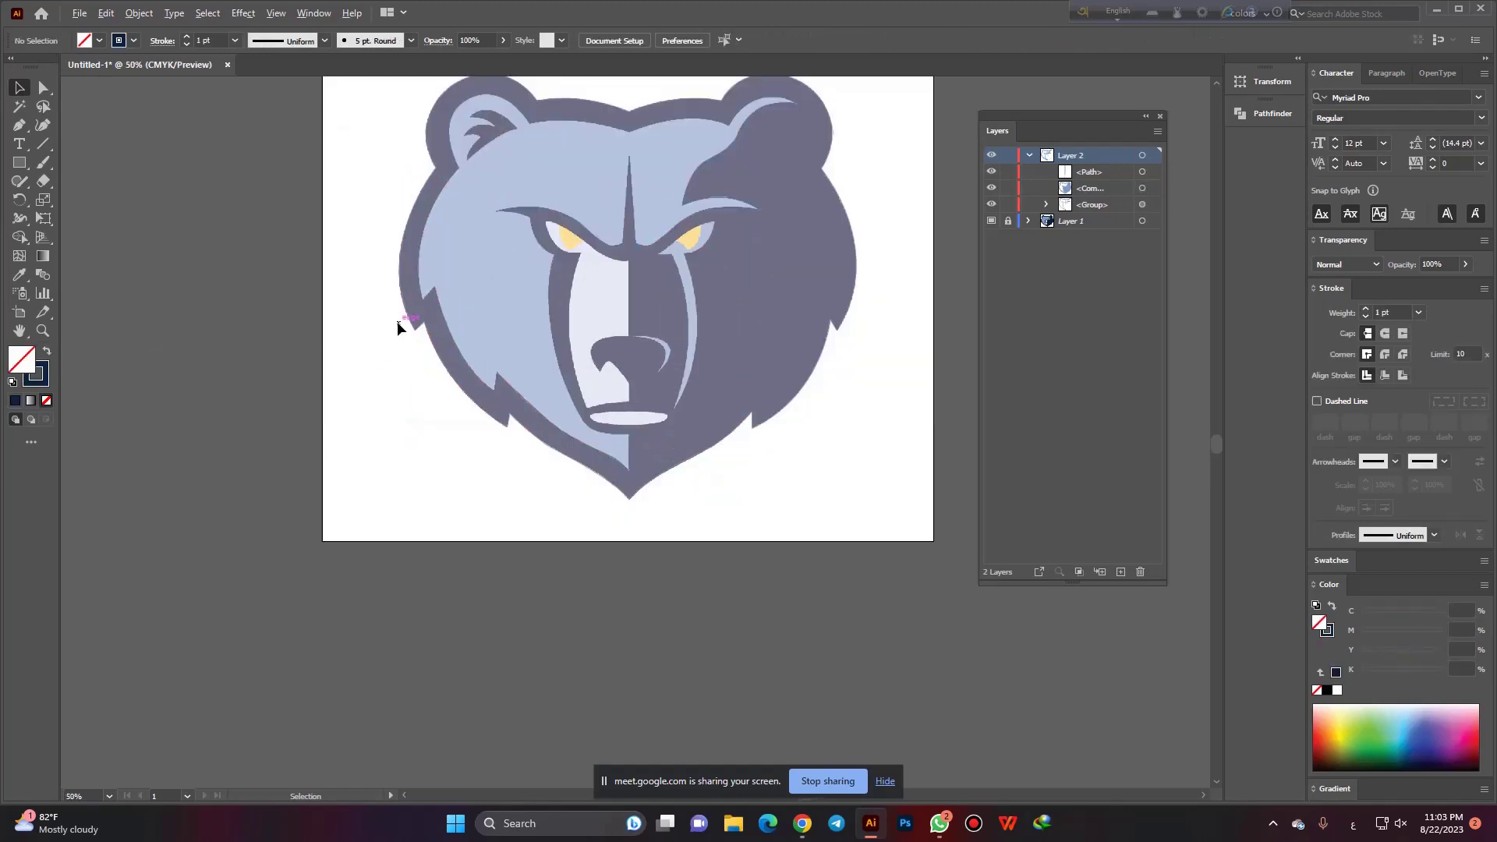
{"action": "left_click", "coordinate": [713, 97]}
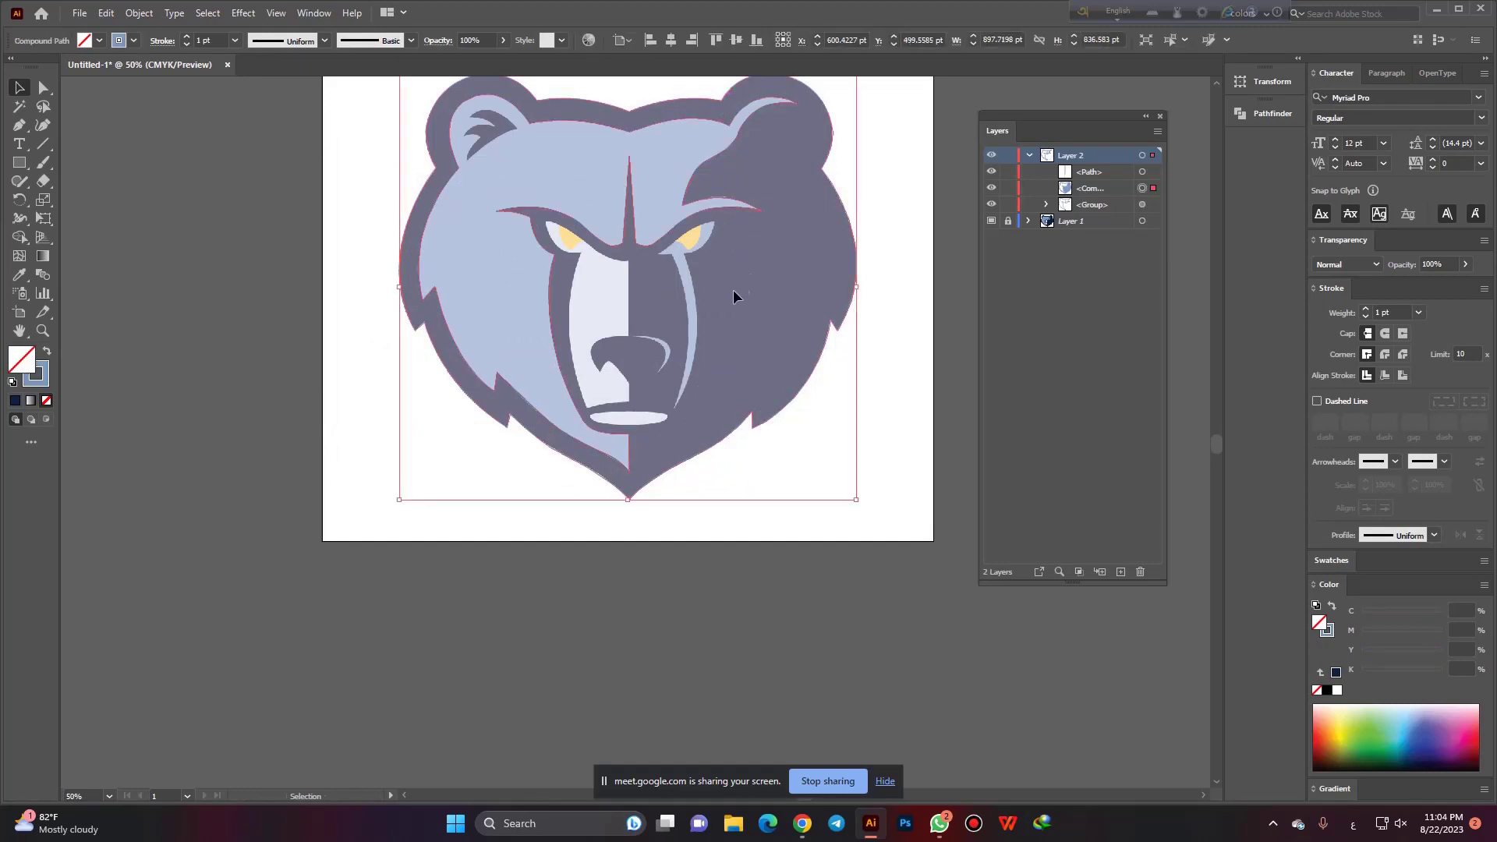
{"action": "left_click", "coordinate": [45, 351]}
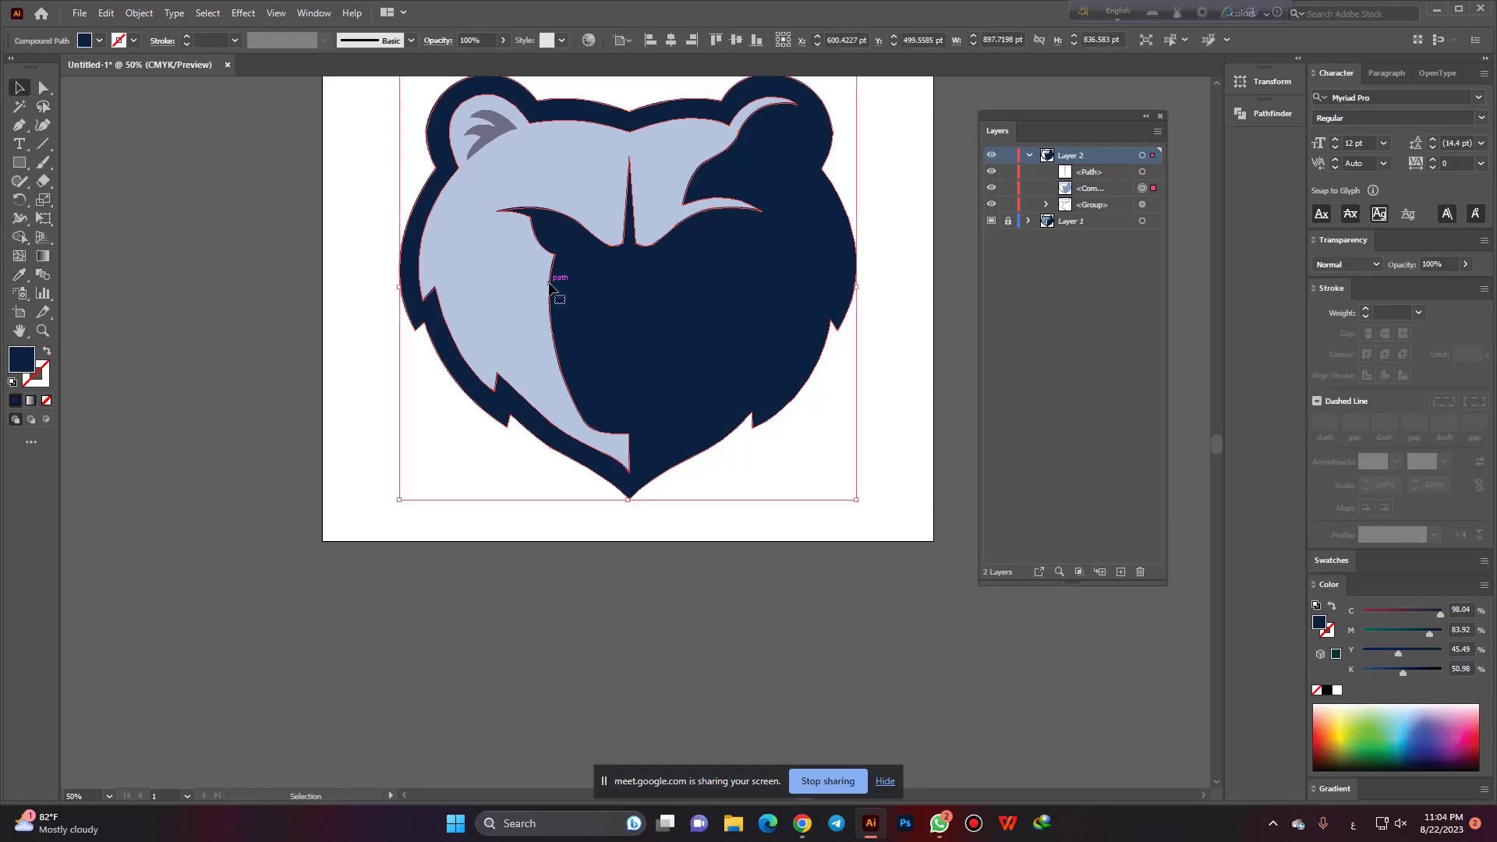
Try sampling medium blue onto the head shape, undo it to keep navy, and deselect.
{"action": "key", "text": "i"}
{"action": "left_click", "coordinate": [497, 264]}
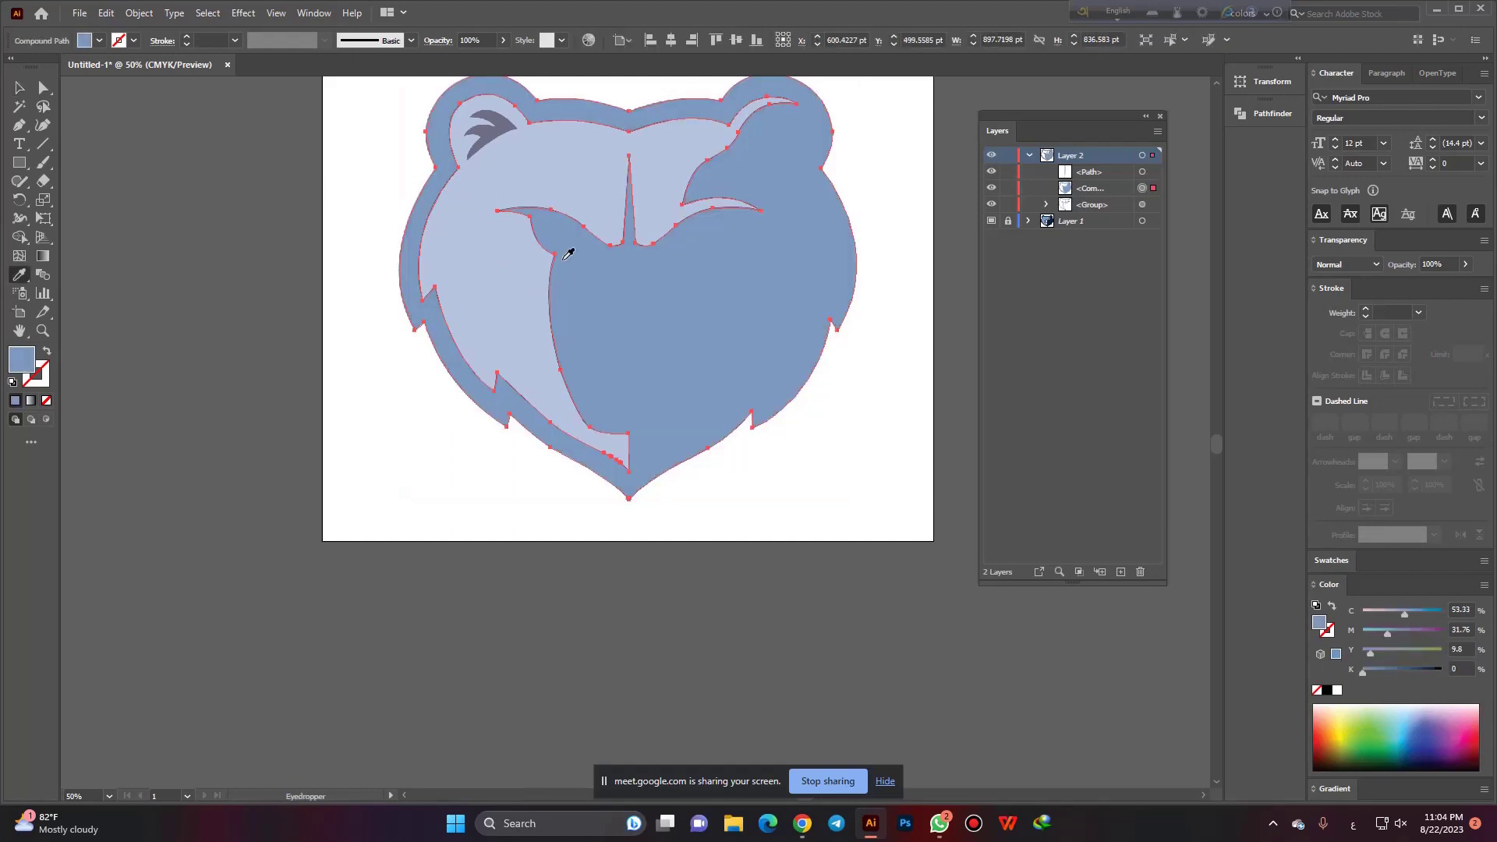
{"action": "key", "text": "ctrl+z"}
{"action": "left_click", "coordinate": [19, 89]}
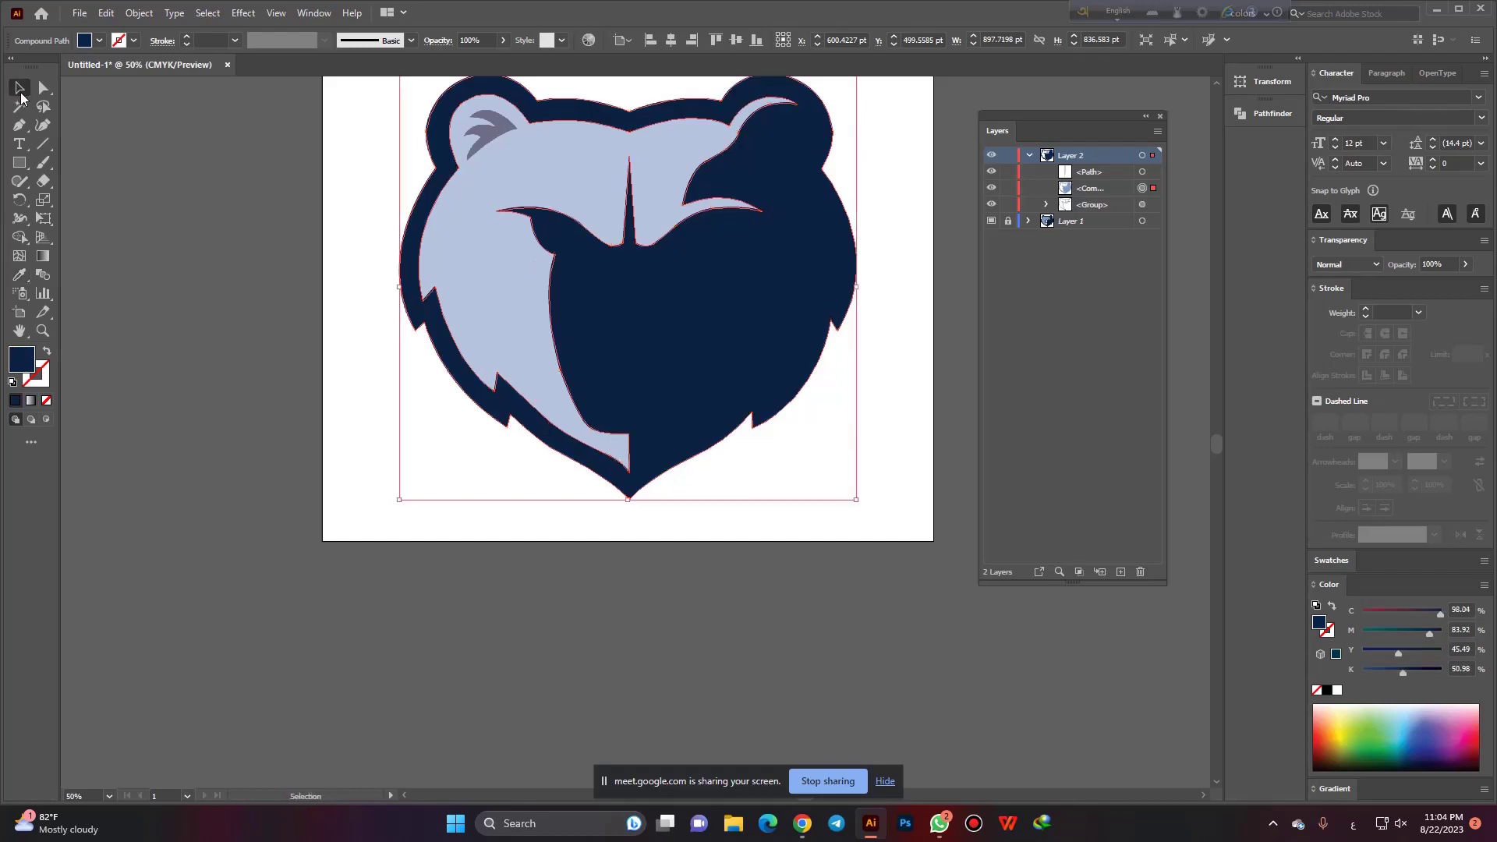
{"action": "key", "text": "ctrl+shift+a"}
Hide the navy head shape in Layers to reveal the reference.
{"action": "left_click", "coordinate": [636, 316]}
{"action": "left_click", "coordinate": [991, 188]}
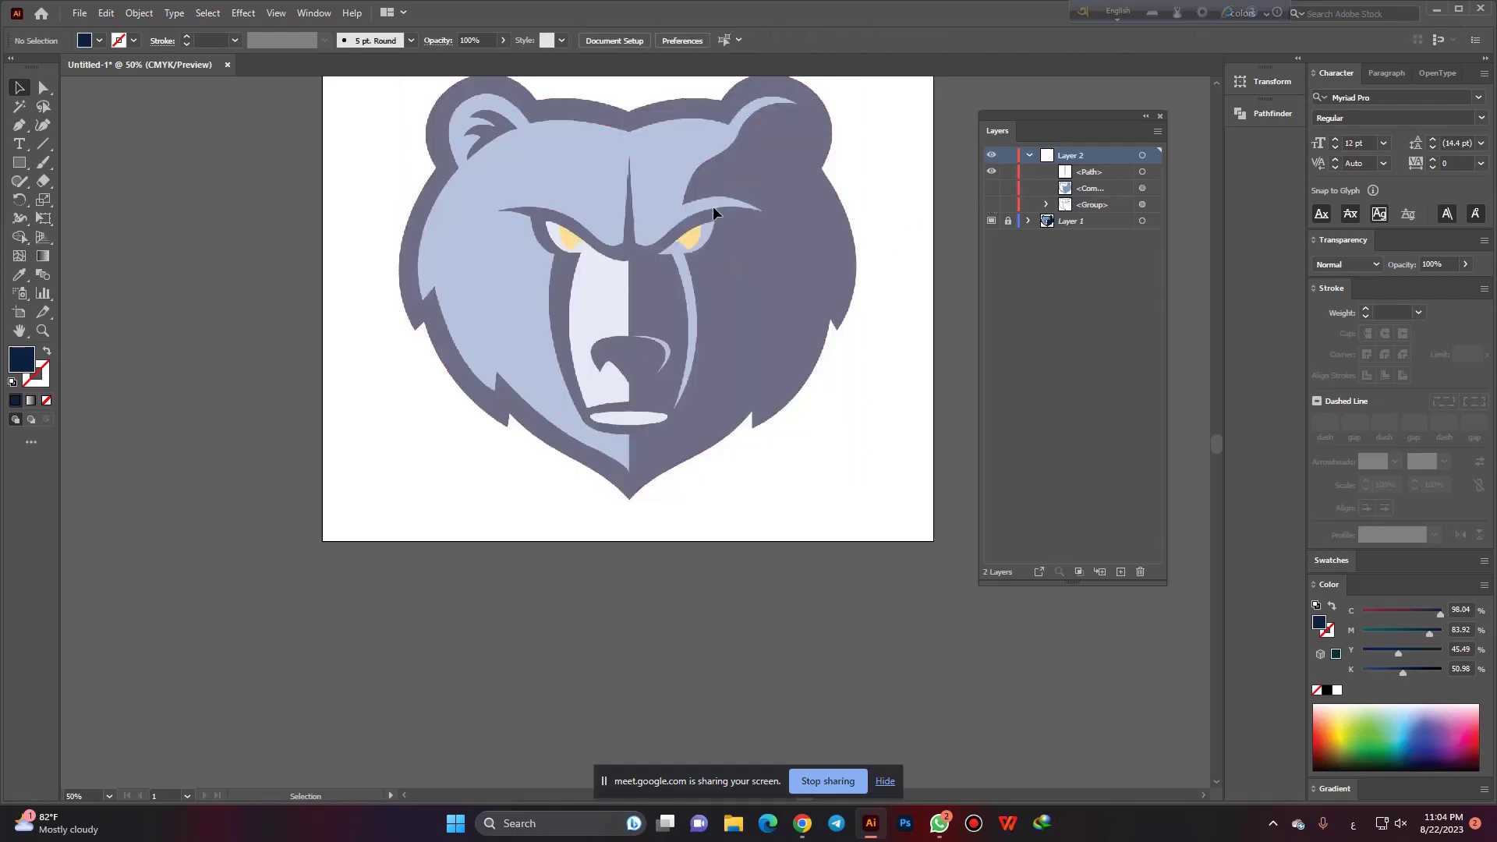
{"action": "left_click", "coordinate": [992, 188]}
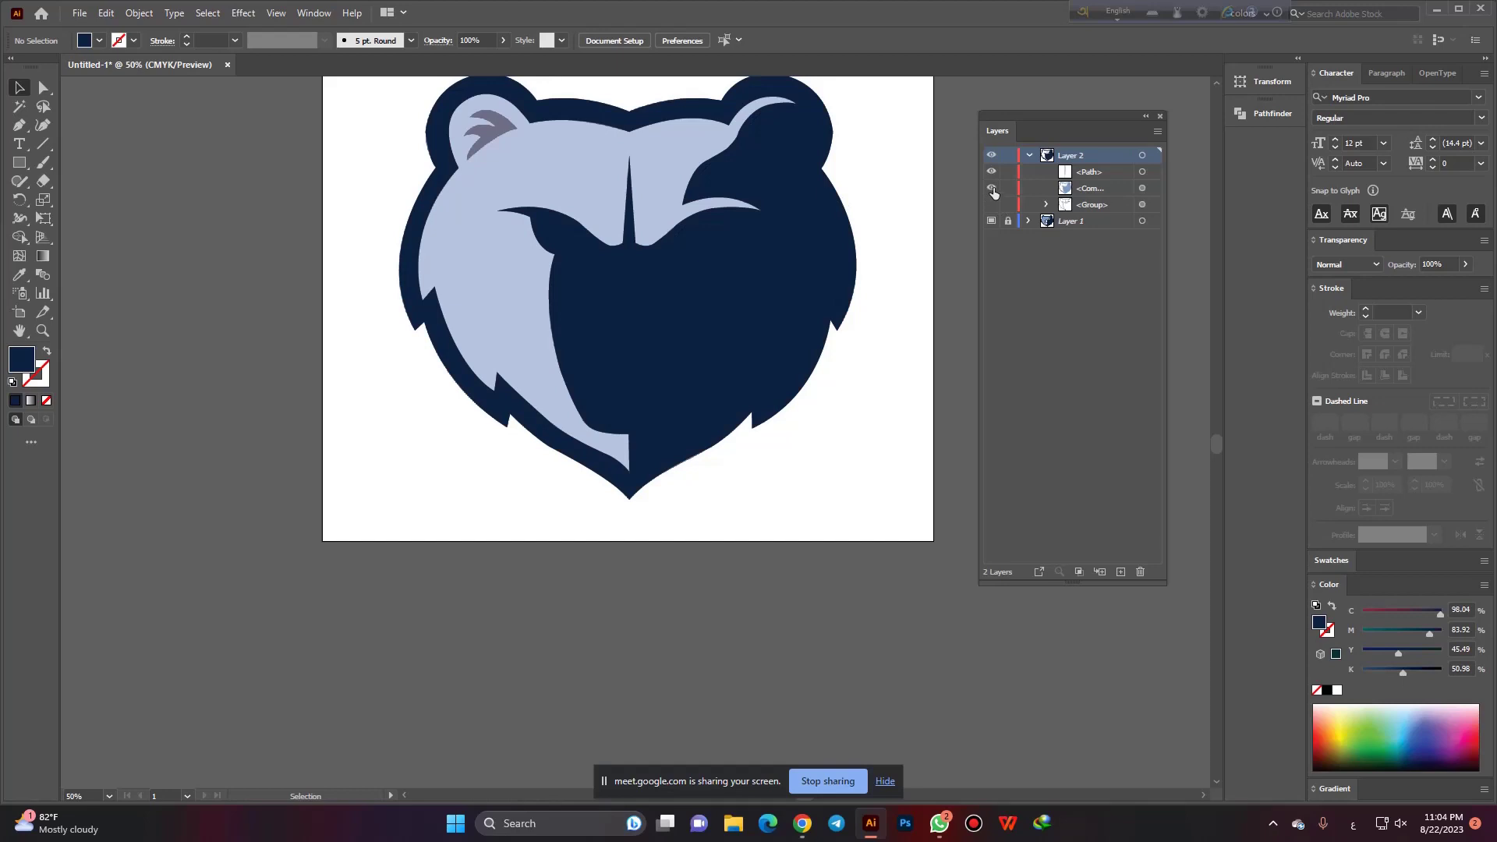
{"action": "left_click", "coordinate": [992, 188]}
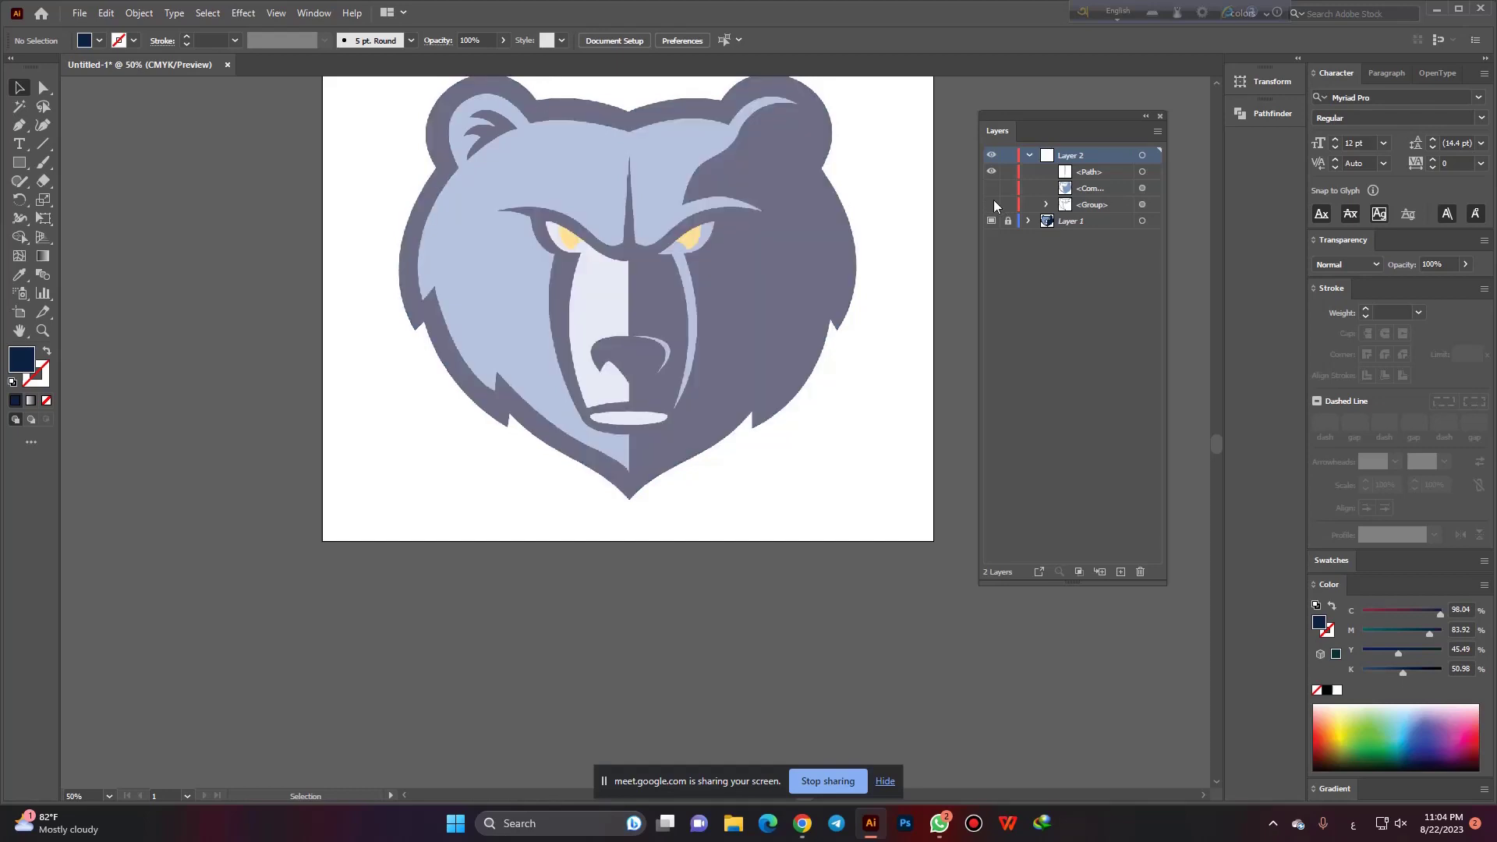
Fill the face group with the medium blue sampled by the Eyedropper.
{"action": "left_click", "coordinate": [702, 201]}
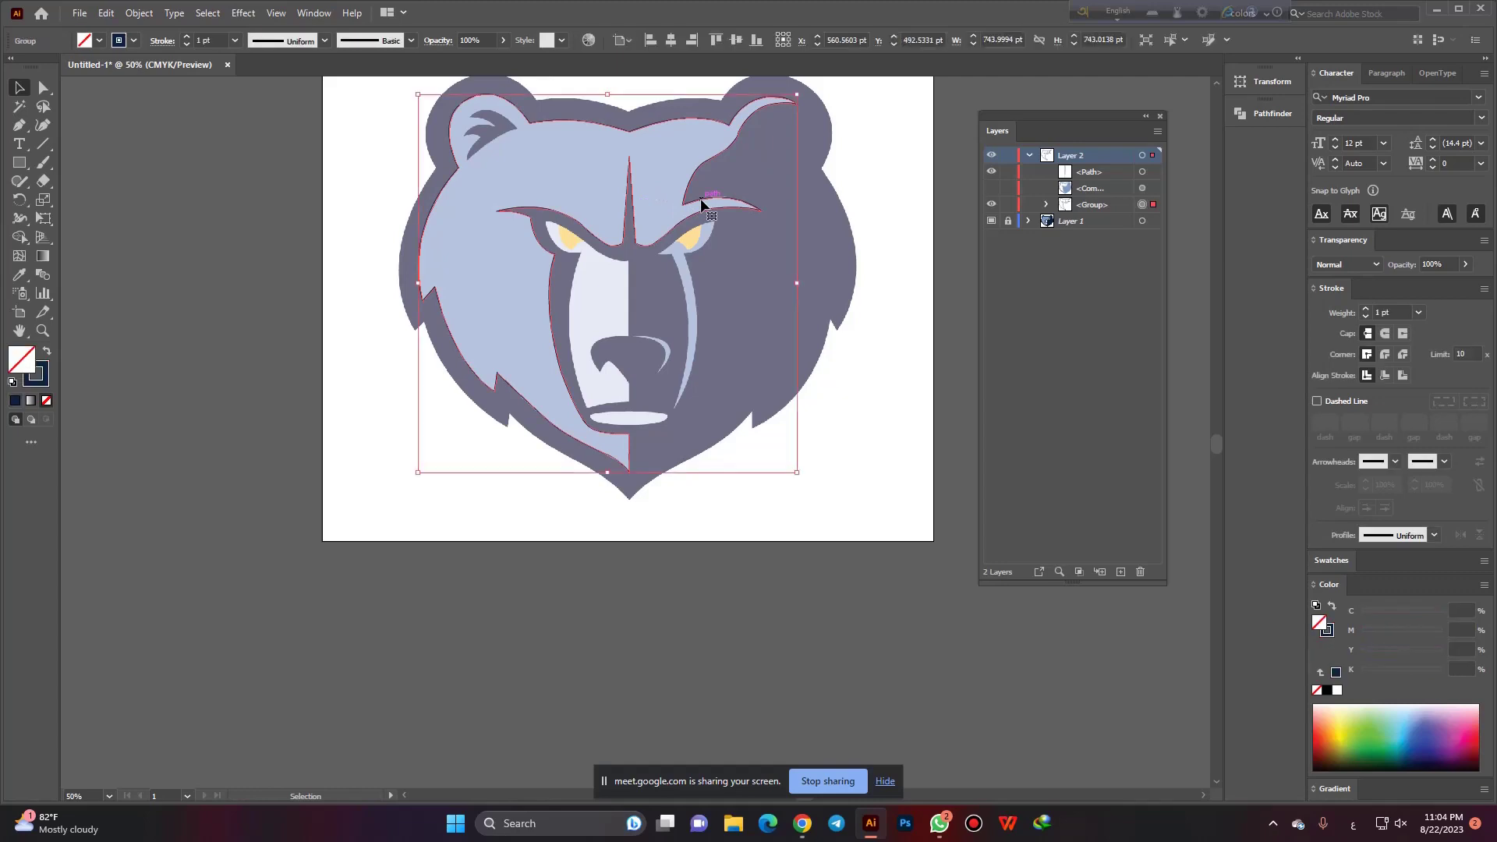
{"action": "key", "text": "i"}
{"action": "left_click", "coordinate": [616, 181]}
{"action": "left_click", "coordinate": [21, 88]}
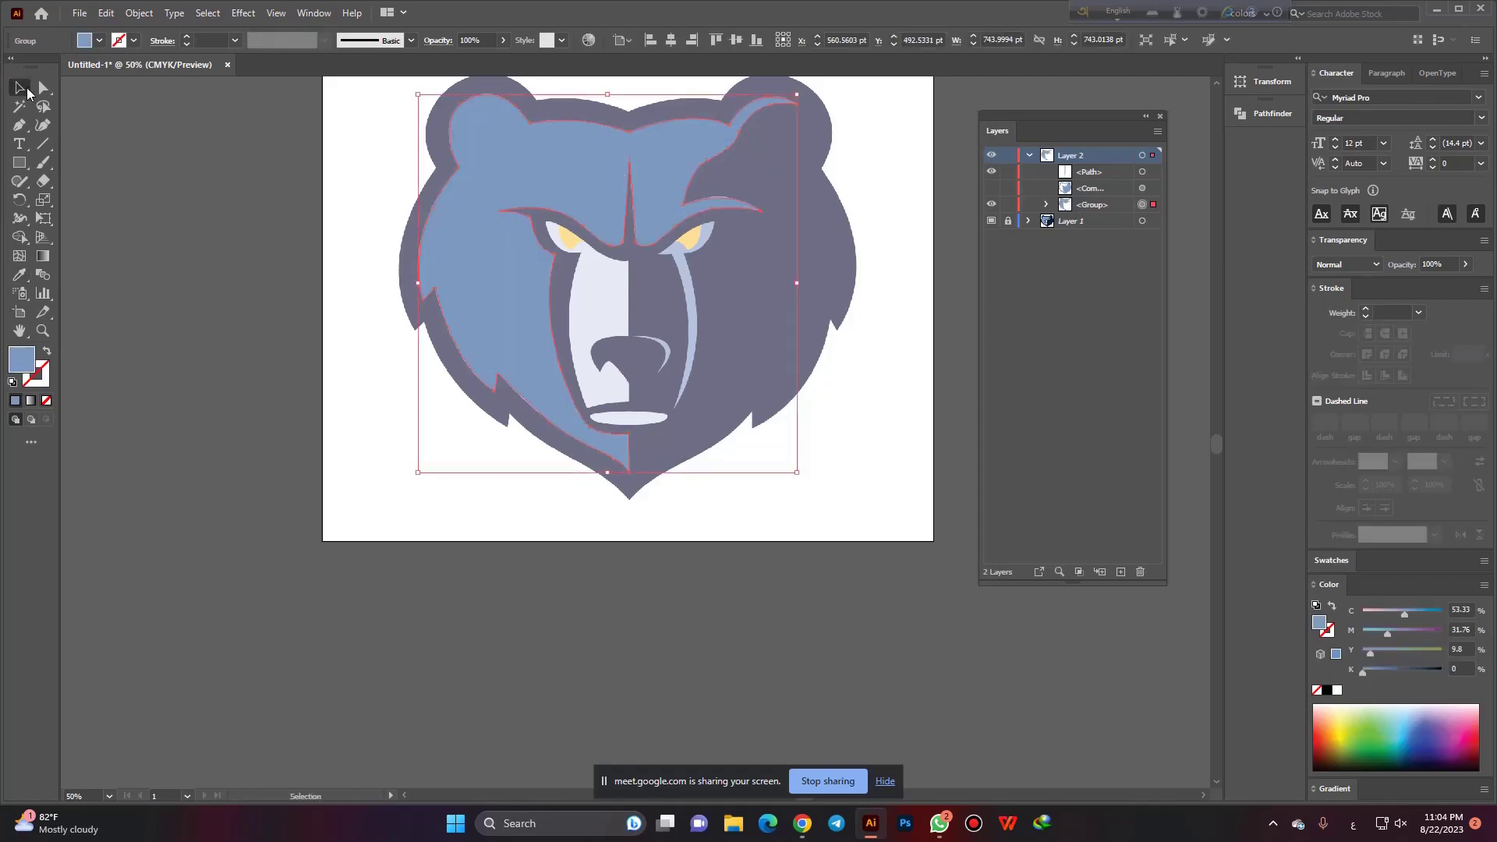
Hide the face group and show the <Path> layer again.
{"action": "left_click", "coordinate": [991, 204]}
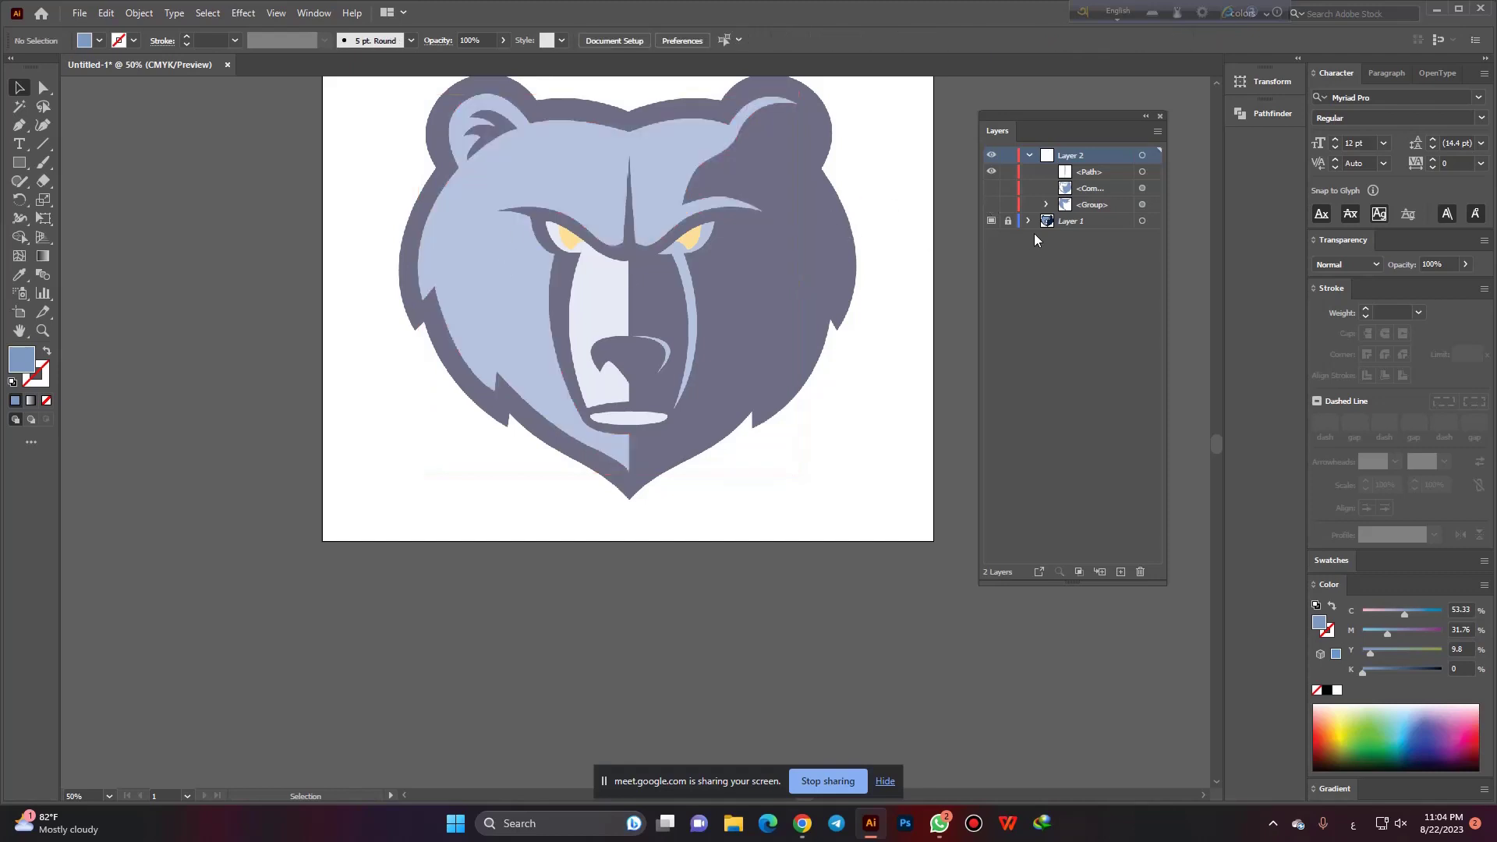
{"action": "left_click", "coordinate": [991, 172]}
{"action": "scroll", "coordinate": [688, 371], "scroll_direction": "down", "scroll_amount": 1}
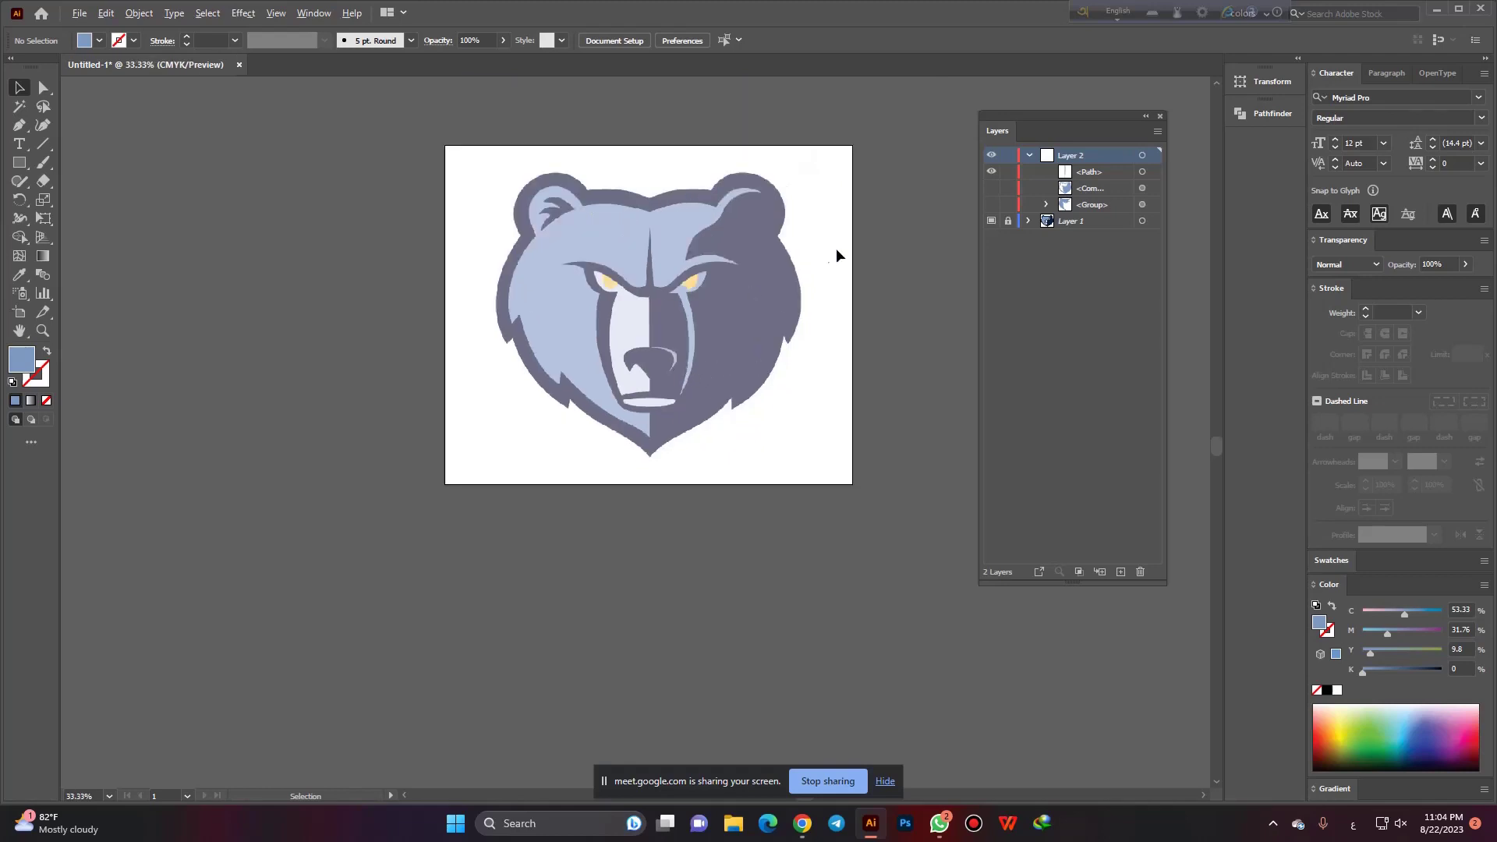
{"action": "scroll", "coordinate": [670, 322], "scroll_direction": "up", "scroll_amount": 1}
{"action": "scroll", "coordinate": [612, 366], "scroll_direction": "up", "scroll_amount": 1}
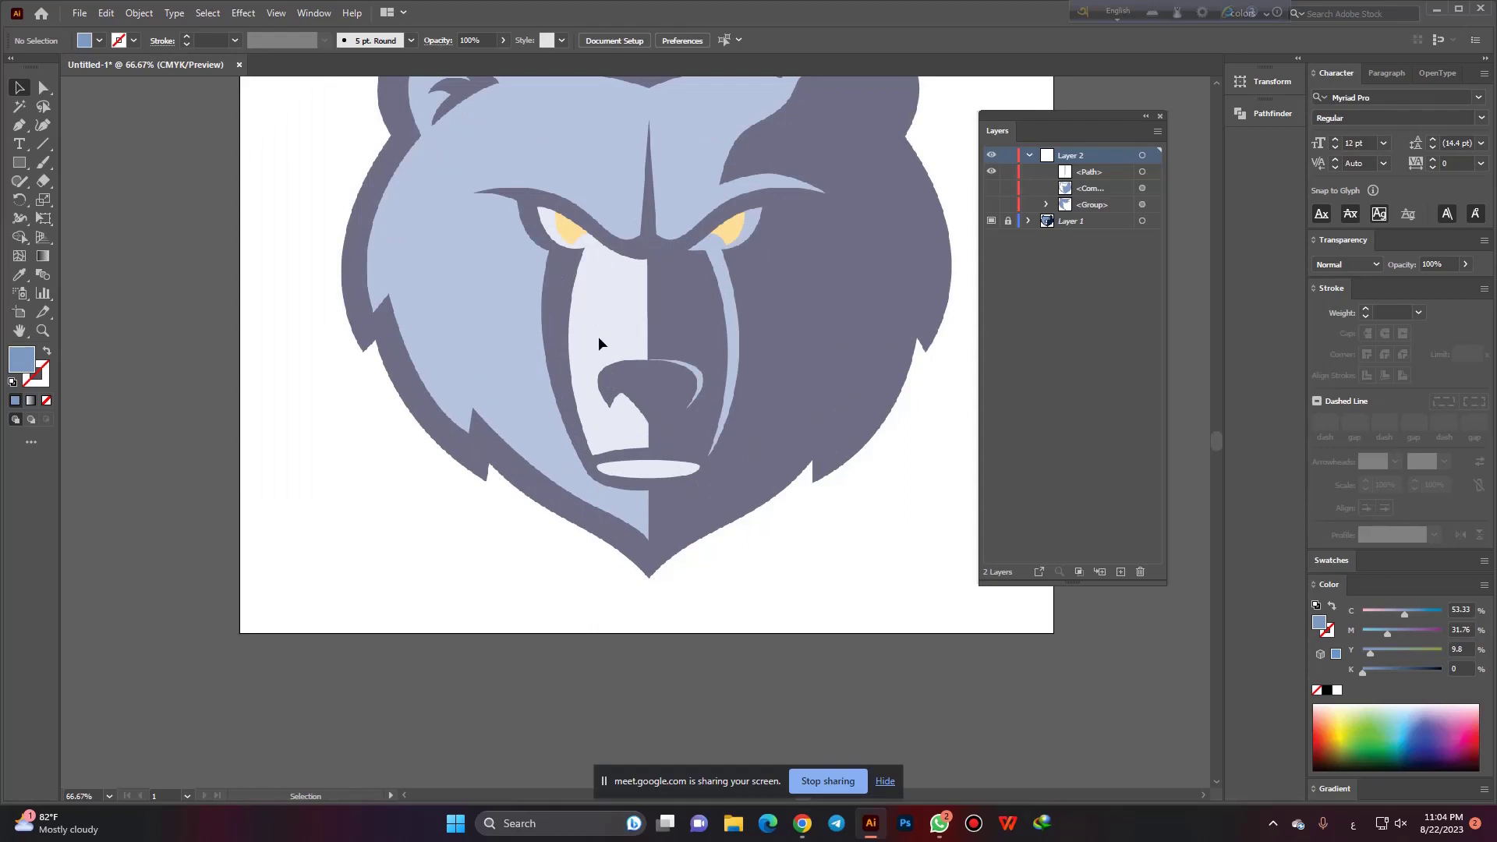
{"action": "scroll", "coordinate": [604, 387], "scroll_direction": "down", "scroll_amount": 1}
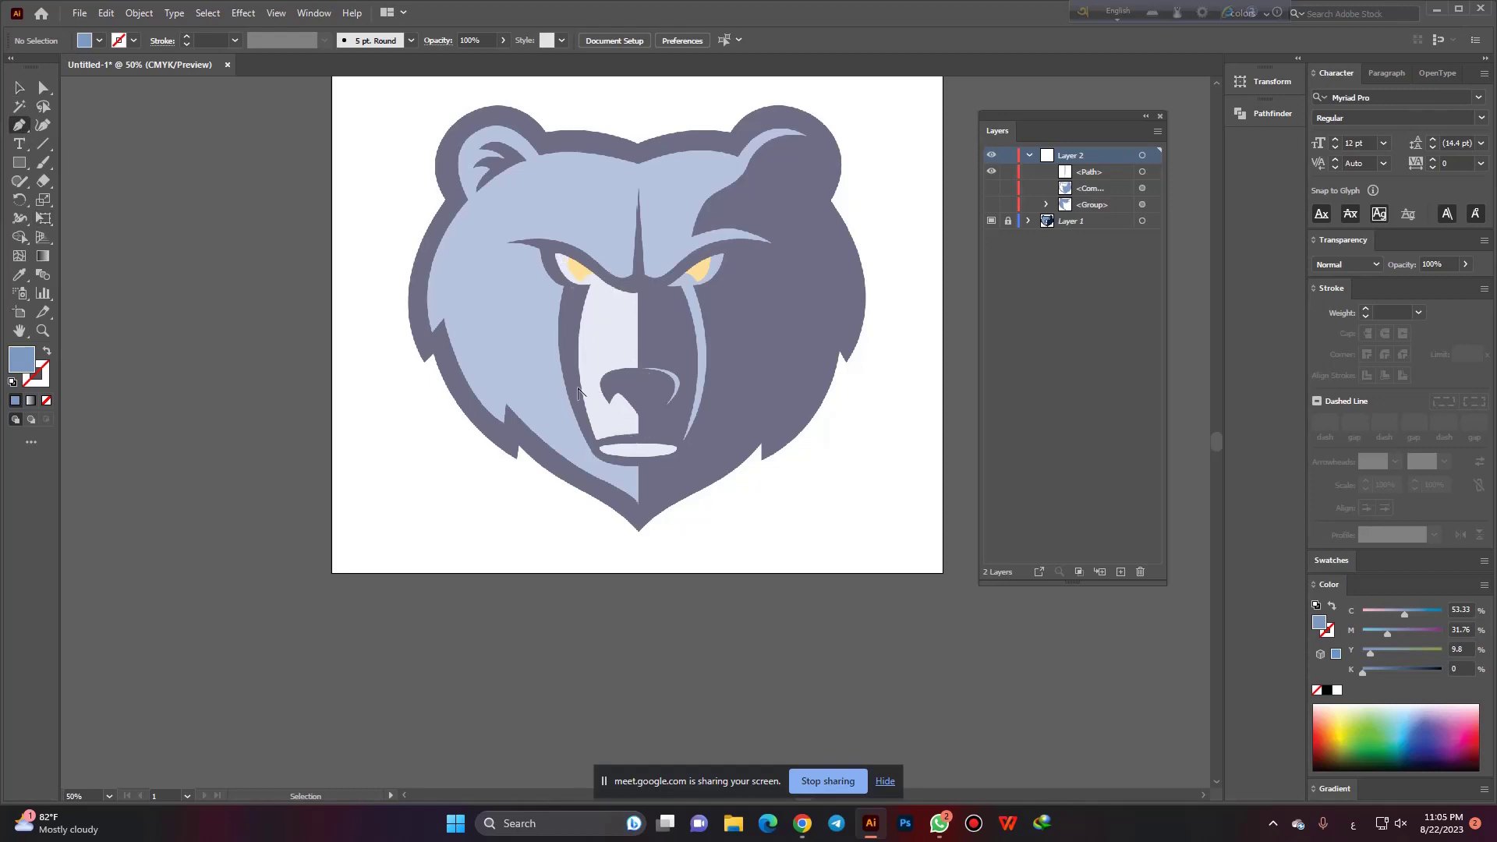
Start the Pen outline at the nose corner with a curved muzzle-edge segment, shown as outline only.
{"action": "key", "text": "ctrl+plus"}
{"action": "key", "text": "ctrl+plus"}
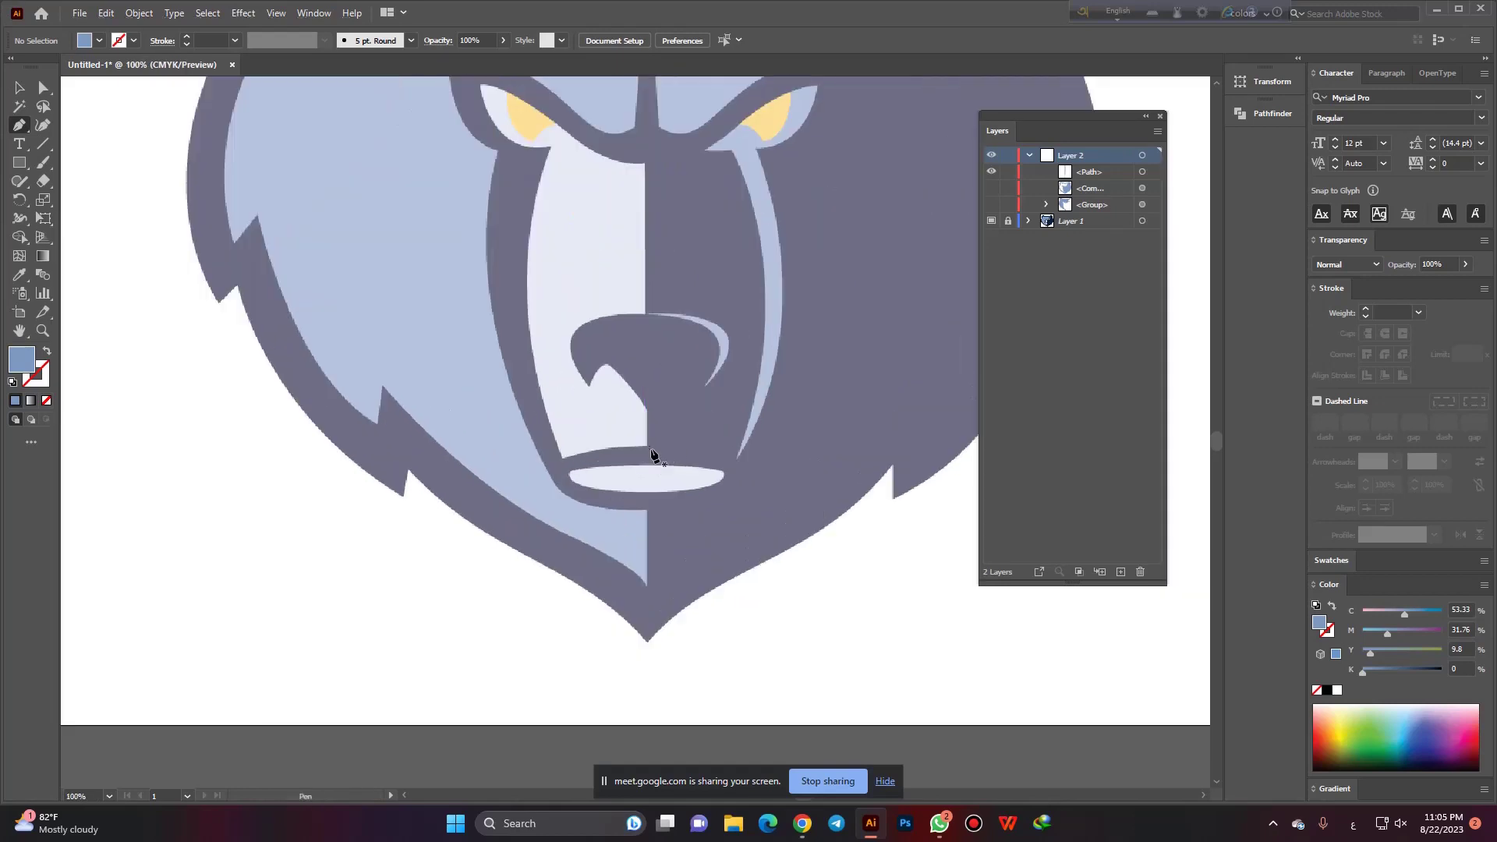
{"action": "scroll", "coordinate": [652, 455], "scroll_direction": "up", "scroll_amount": 2}
{"action": "left_click", "coordinate": [651, 442]}
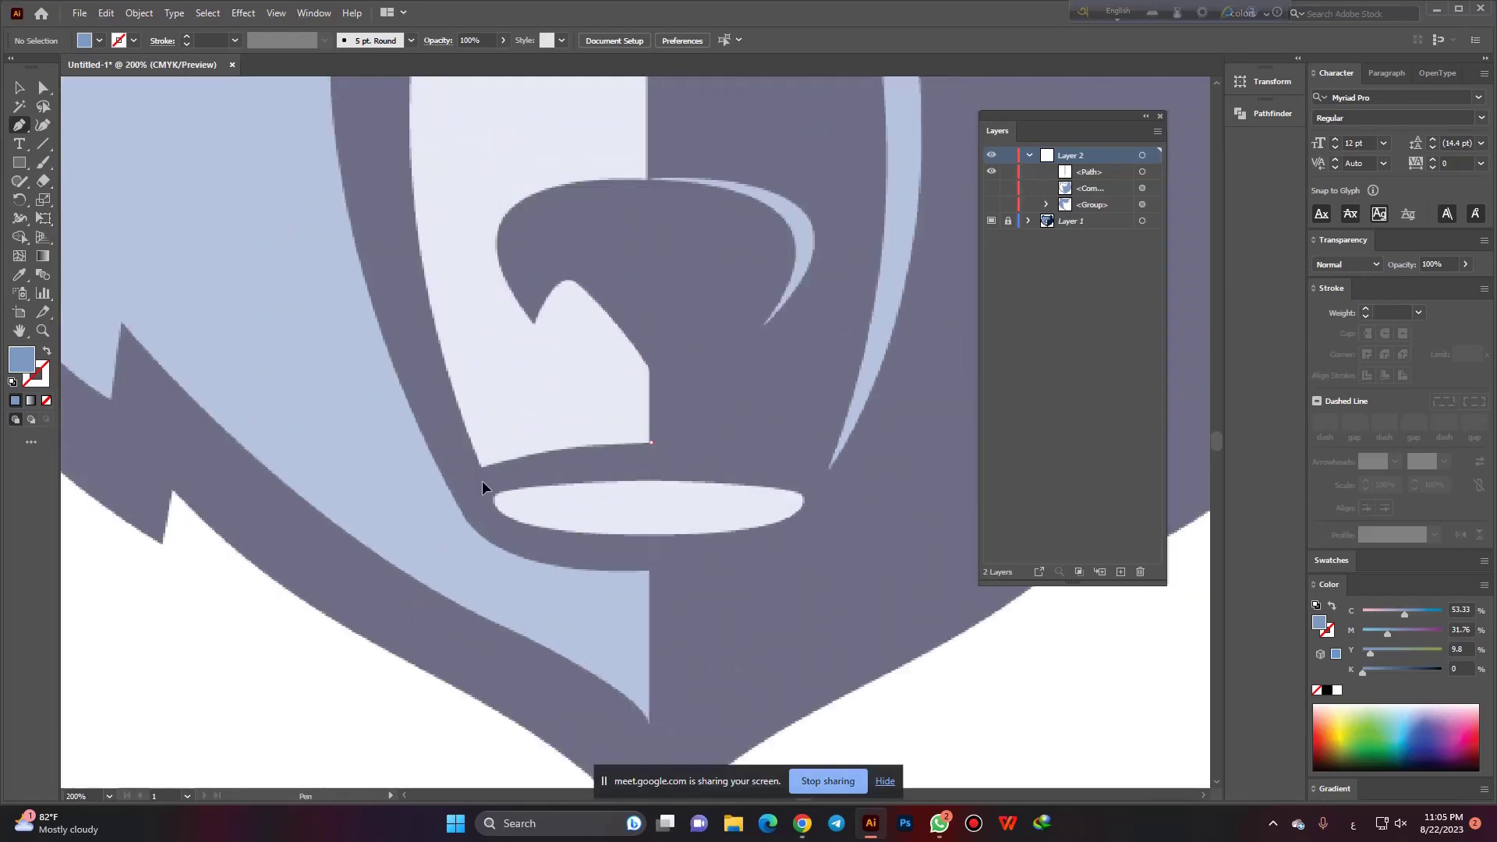
{"action": "left_click_drag", "start_coordinate": [482, 467], "coordinate": [422, 491]}
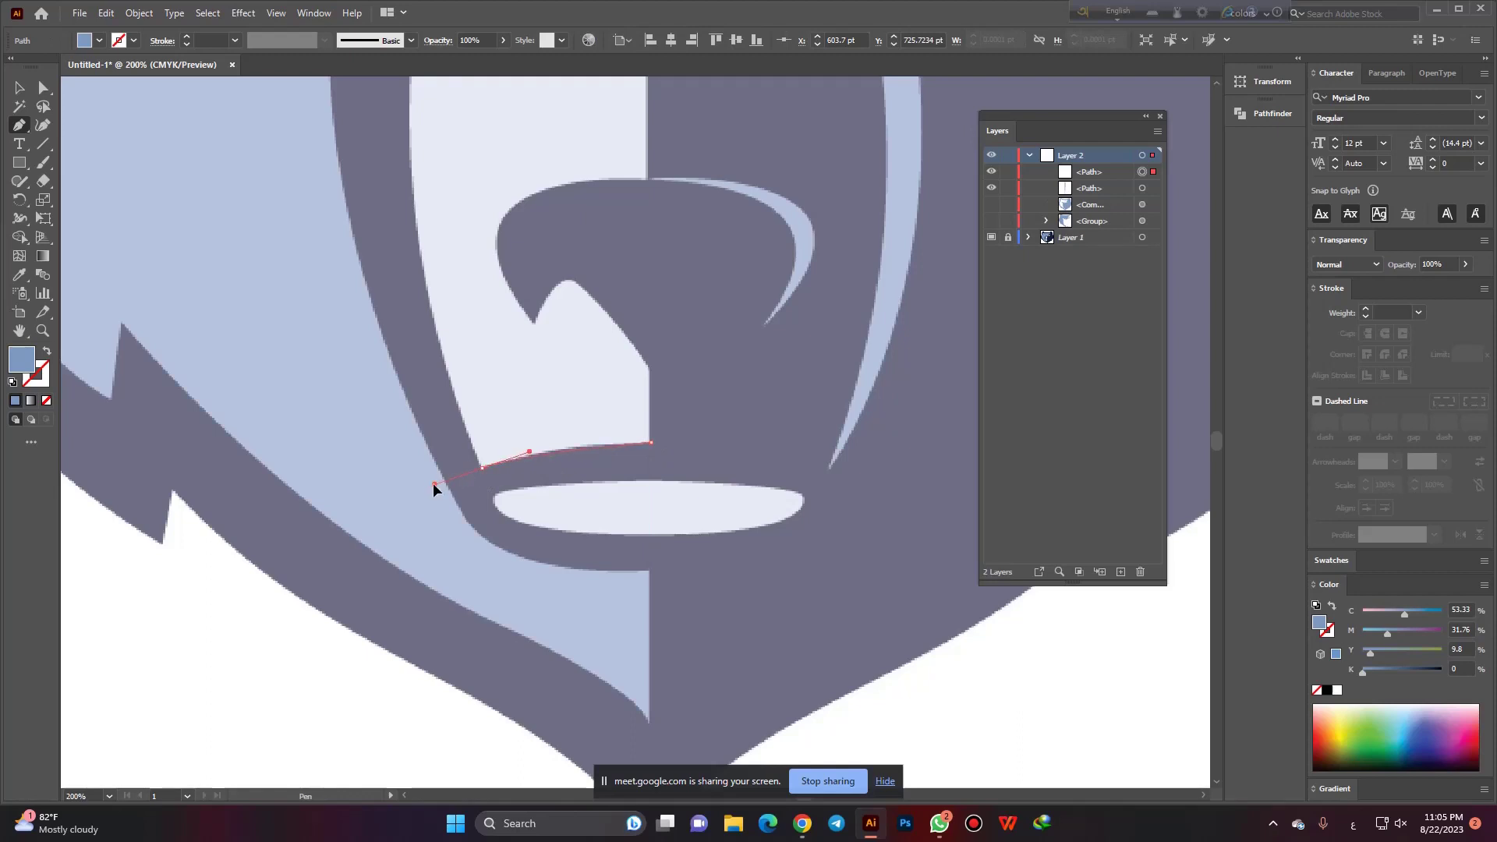
{"action": "left_click", "coordinate": [482, 469]}
{"action": "scroll", "coordinate": [588, 544], "scroll_direction": "down", "scroll_amount": 1}
{"action": "left_click", "coordinate": [49, 354]}
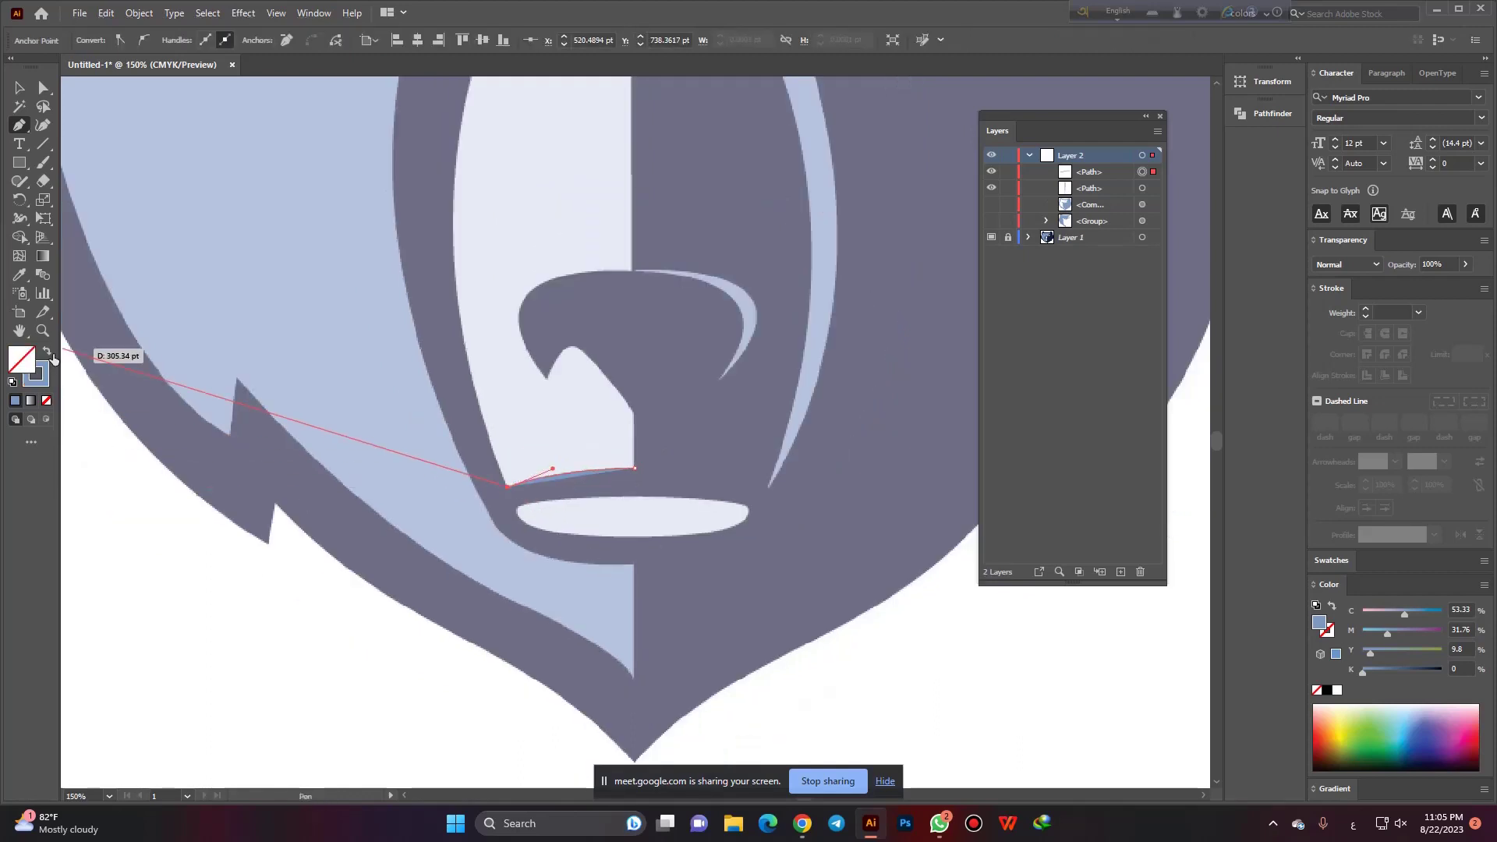
{"action": "key", "text": "ctrl+0"}
{"action": "scroll", "coordinate": [417, 425], "scroll_direction": "up", "scroll_amount": 1}
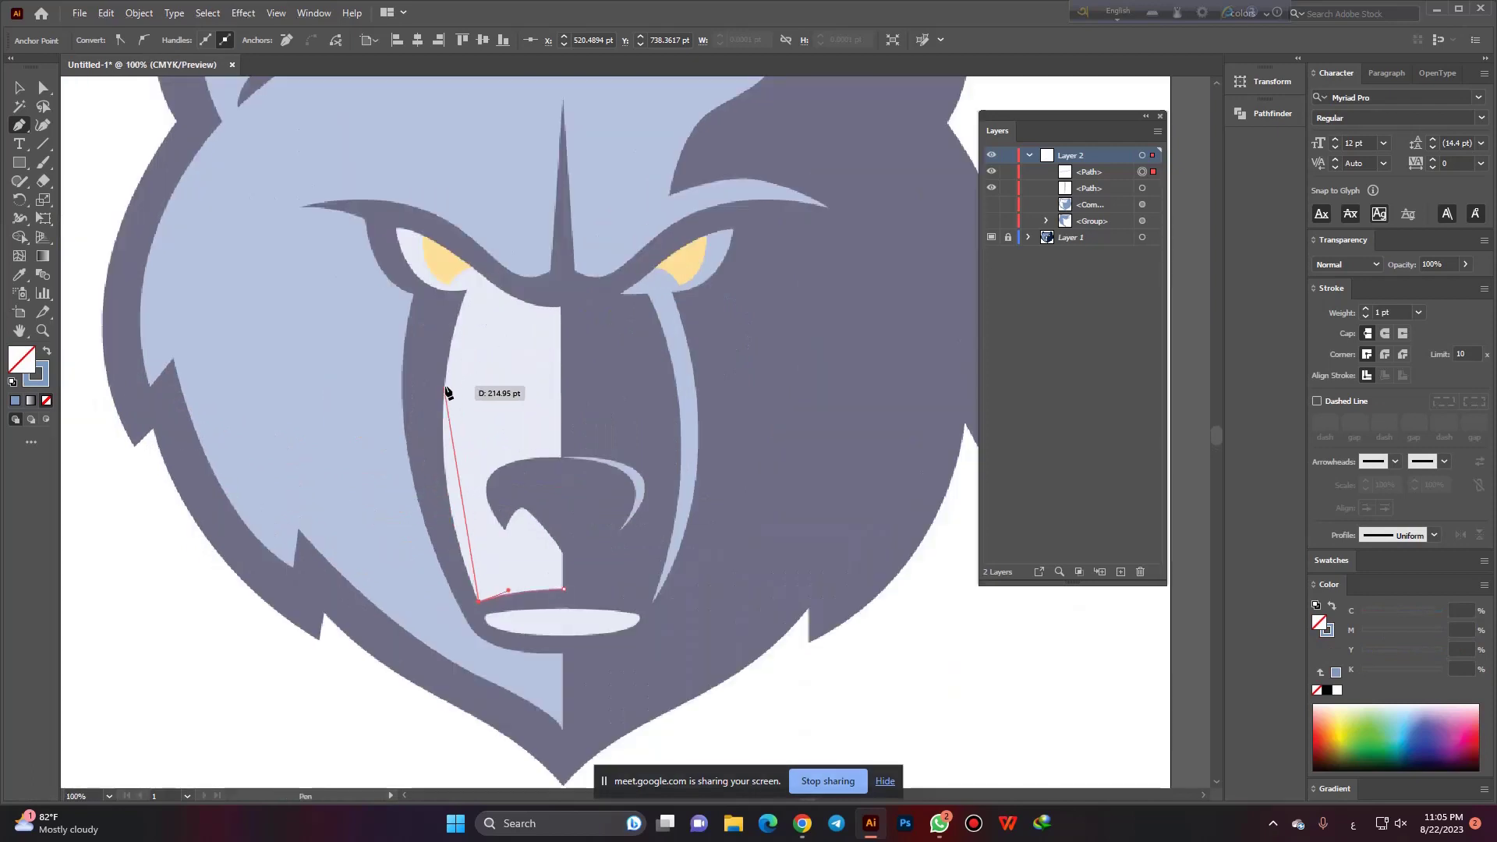
{"action": "scroll", "coordinate": [478, 402], "scroll_direction": "down", "scroll_amount": 1}
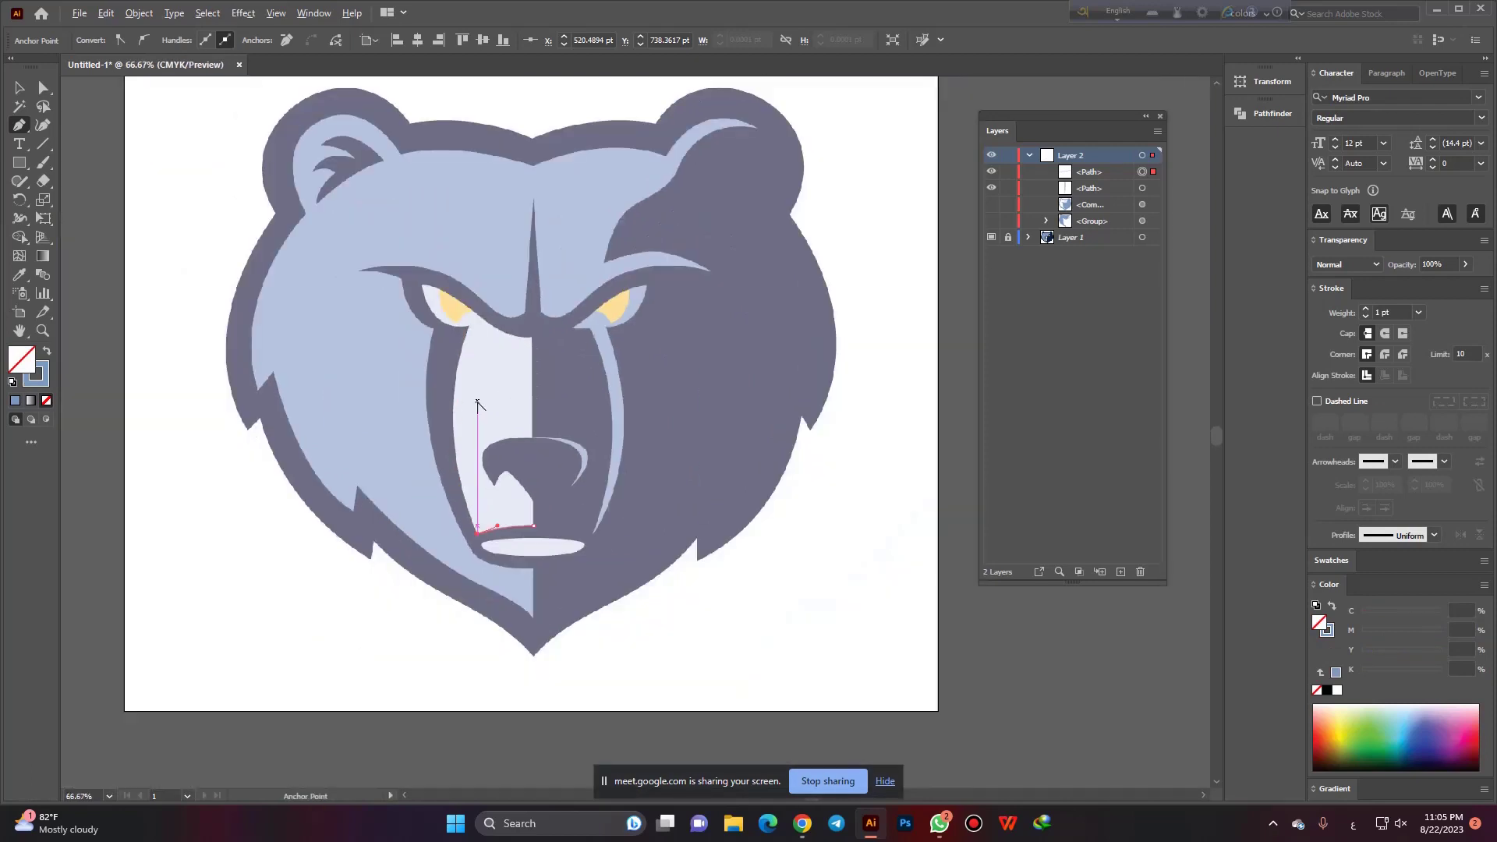
{"action": "scroll", "coordinate": [478, 403], "scroll_direction": "down", "scroll_amount": 1}
{"action": "right_click", "coordinate": [471, 348]}
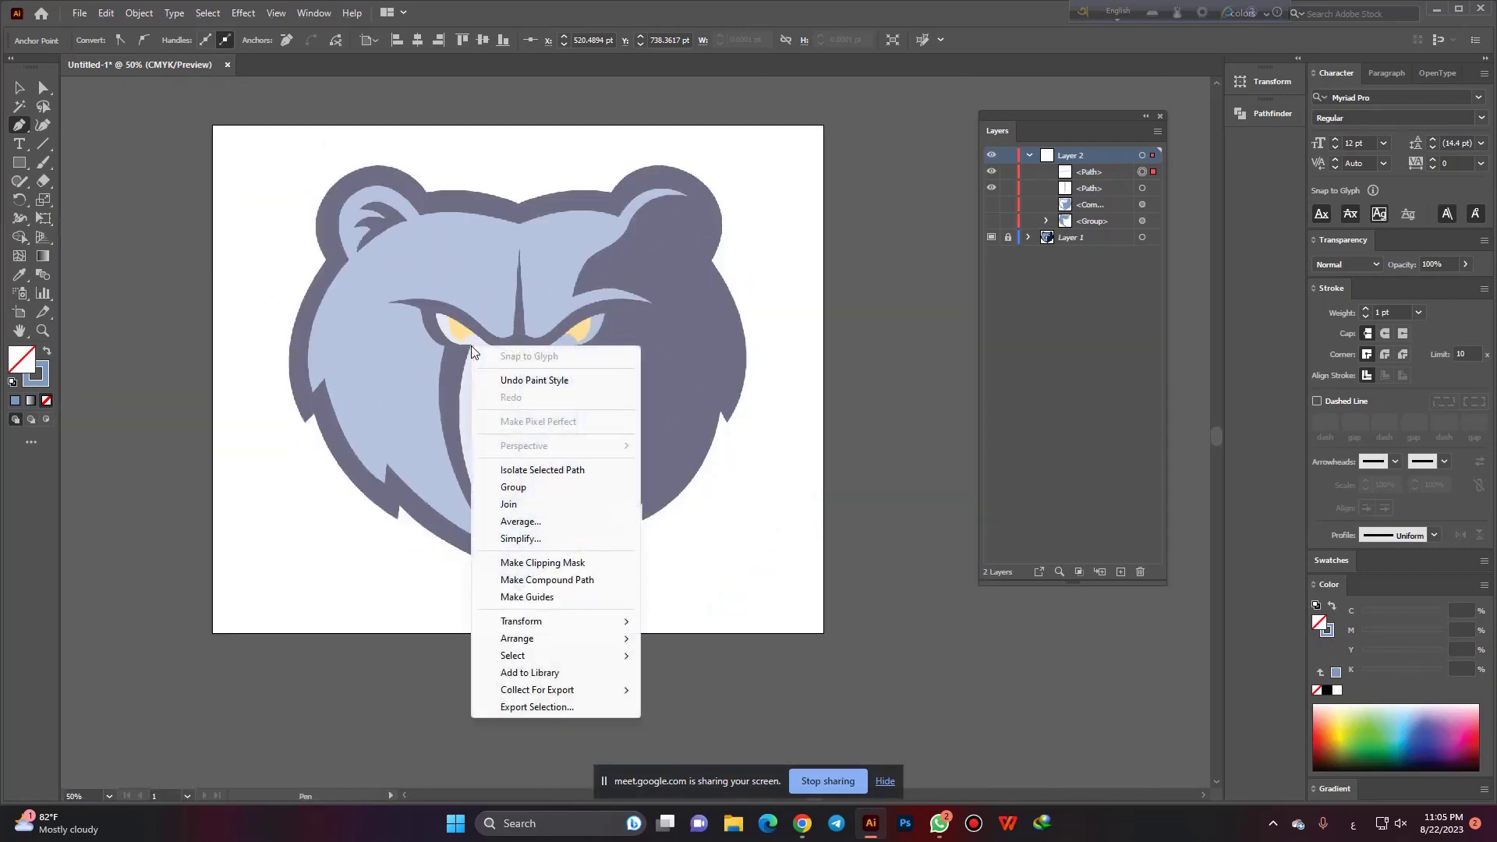
{"action": "key", "text": "Escape"}
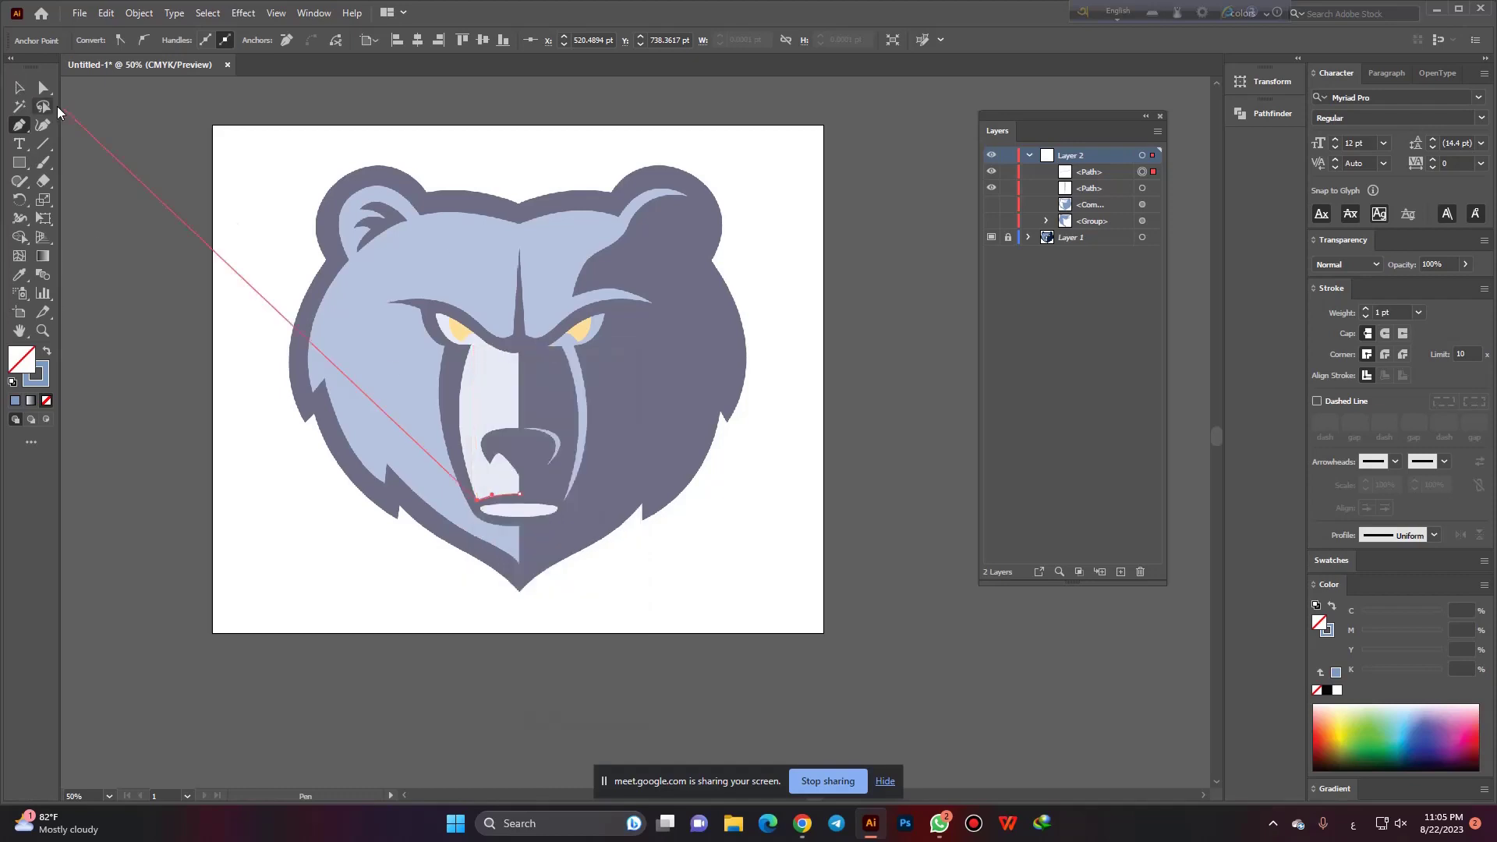
{"action": "scroll", "coordinate": [483, 460], "scroll_direction": "up", "scroll_amount": 2}
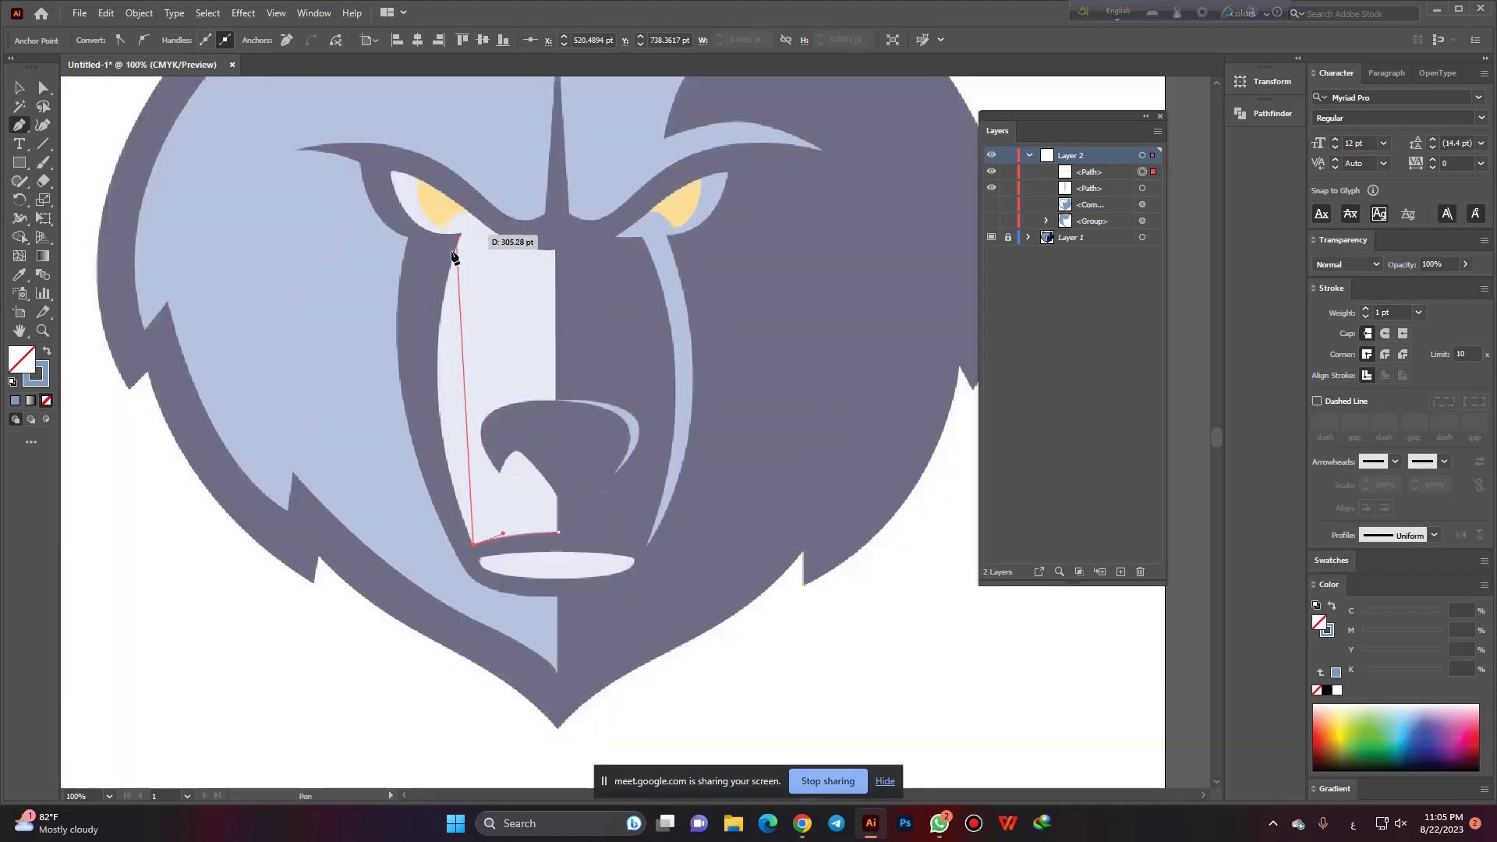
{"action": "scroll", "coordinate": [453, 357], "scroll_direction": "down", "scroll_amount": 1}
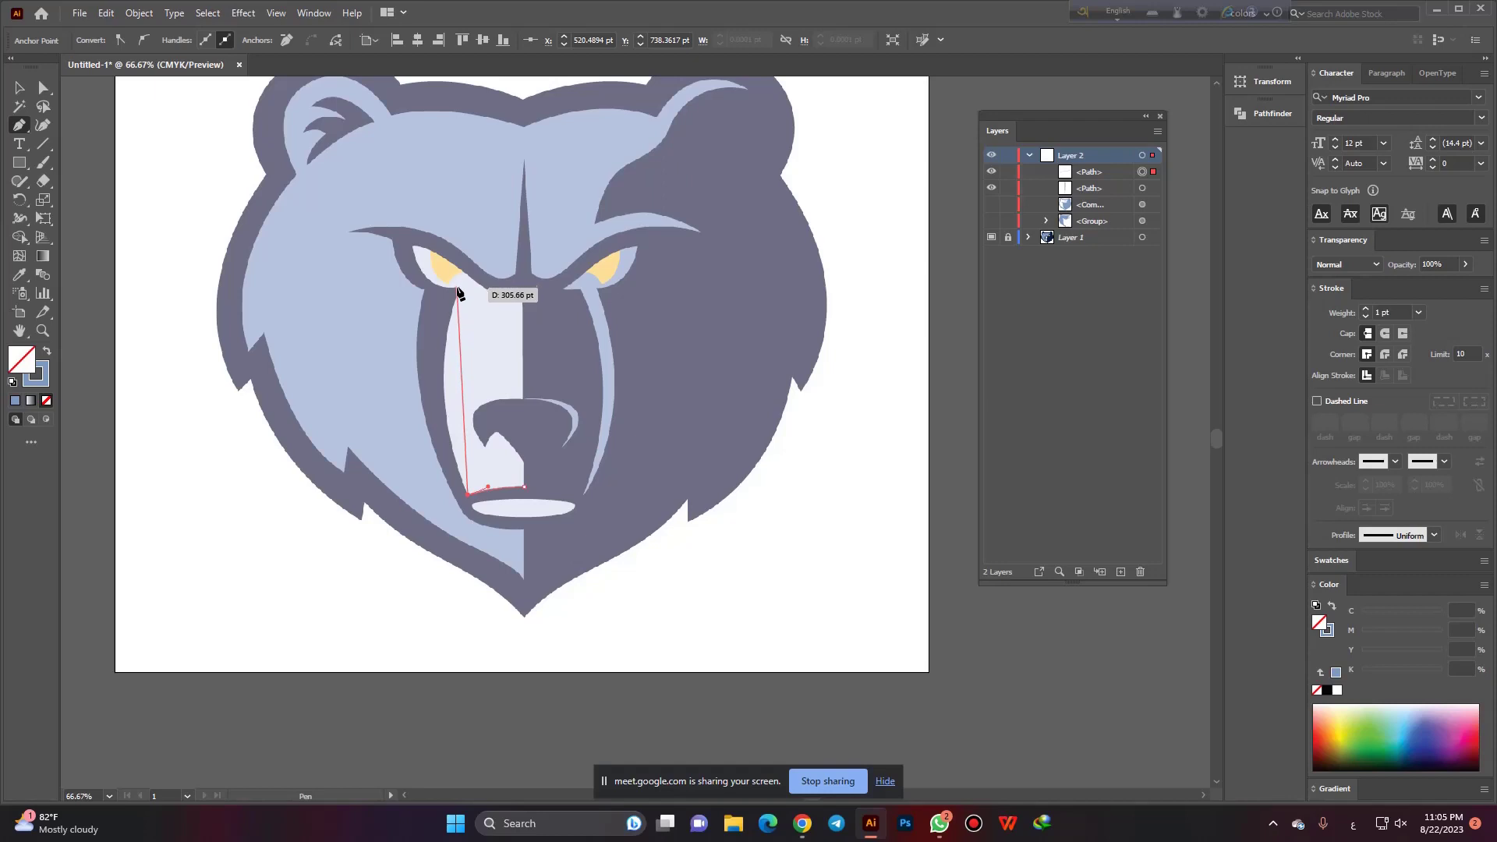
Trace curved points up the muzzle's left edge to the left eye corner.
{"action": "left_click_drag", "start_coordinate": [460, 288], "coordinate": [500, 195]}
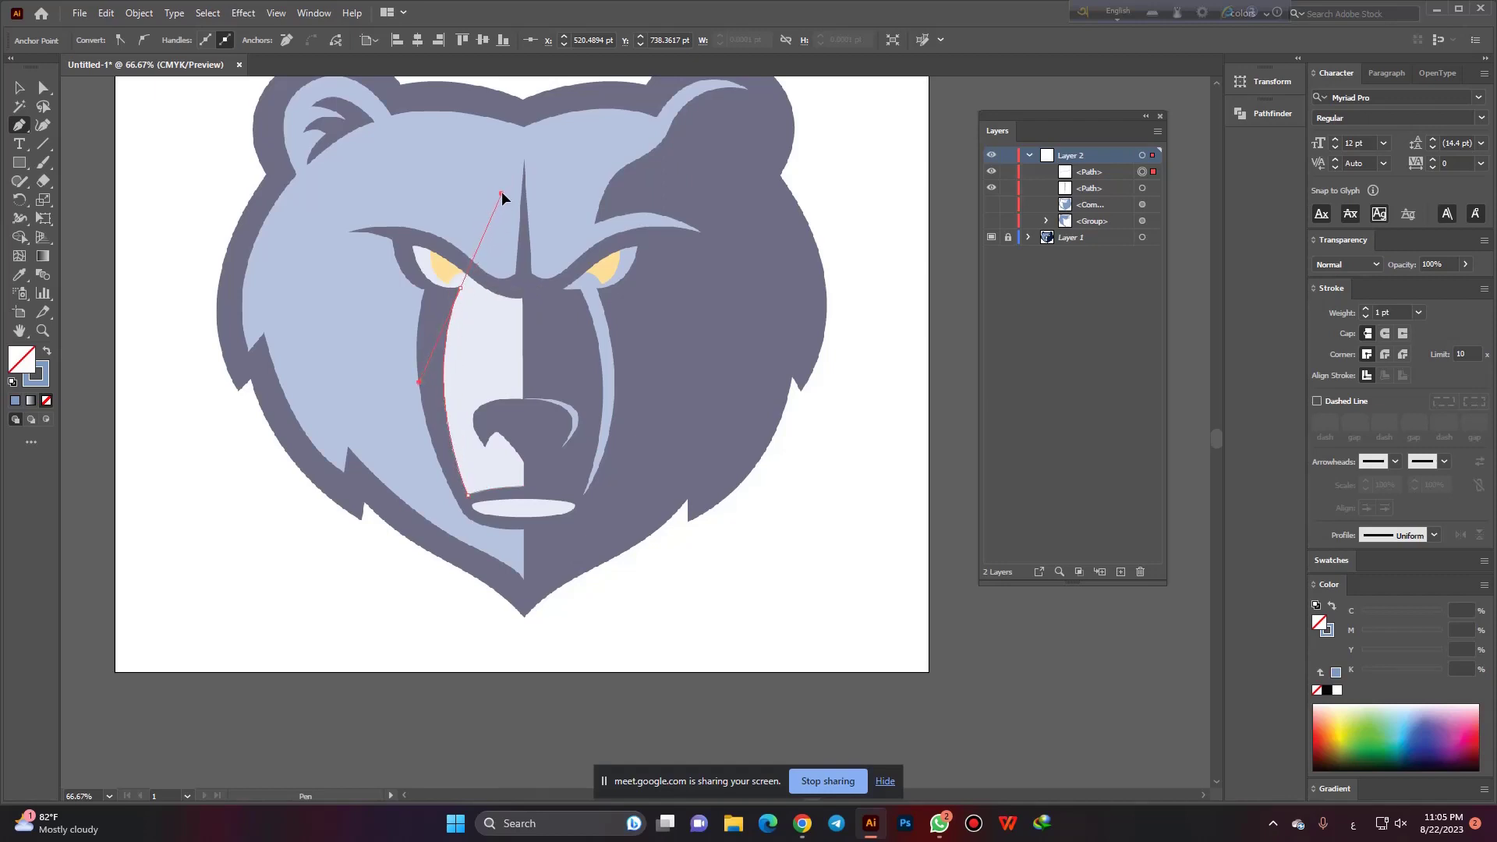
{"action": "scroll", "coordinate": [421, 294], "scroll_direction": "up", "scroll_amount": 2, "text": "alt"}
{"action": "left_click", "coordinate": [513, 279], "text": "alt"}
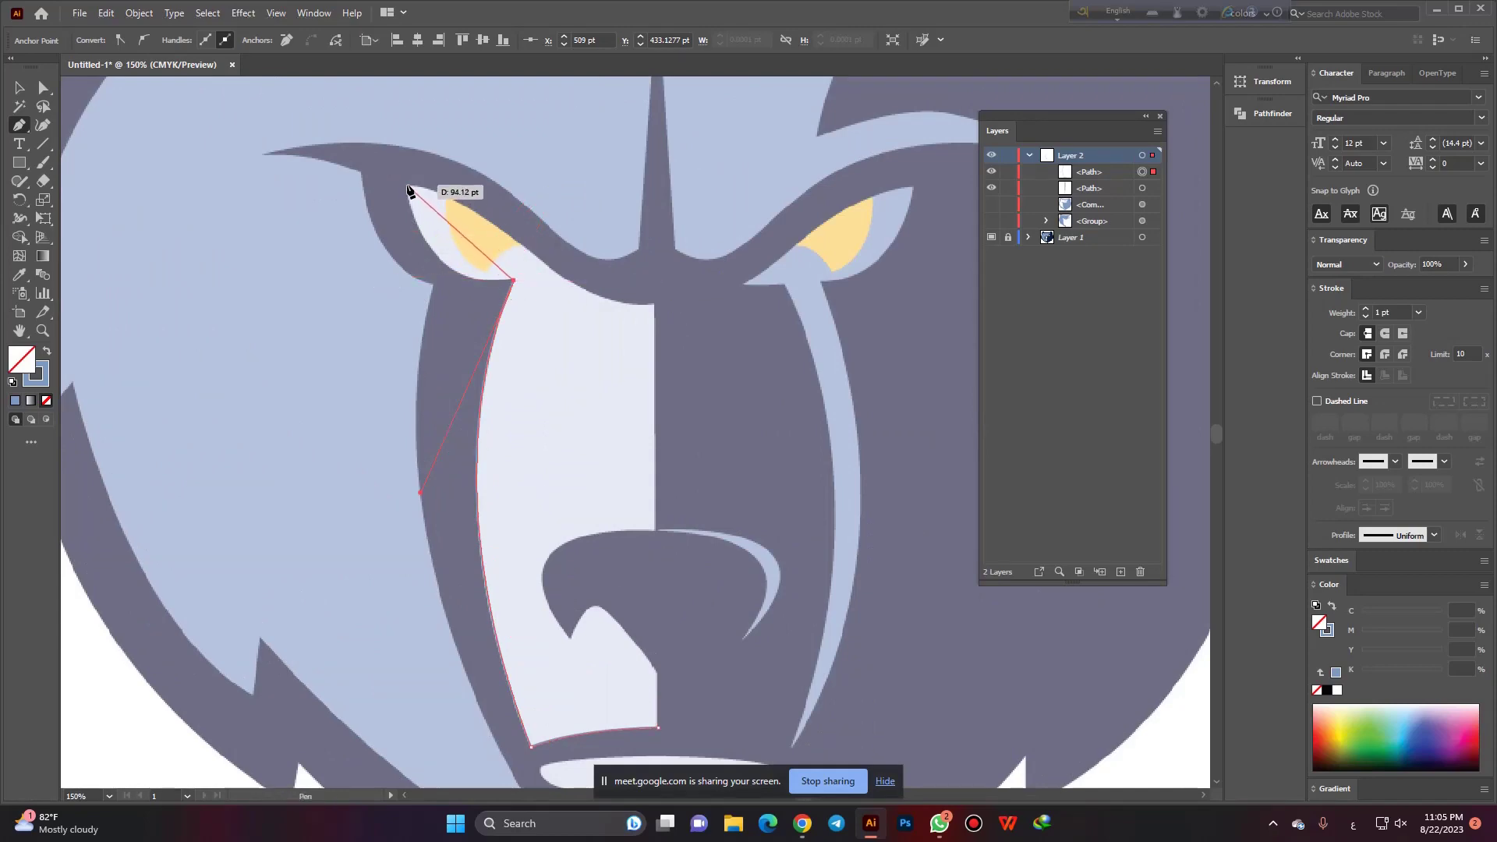
{"action": "left_click_drag", "start_coordinate": [407, 188], "coordinate": [392, 355]}
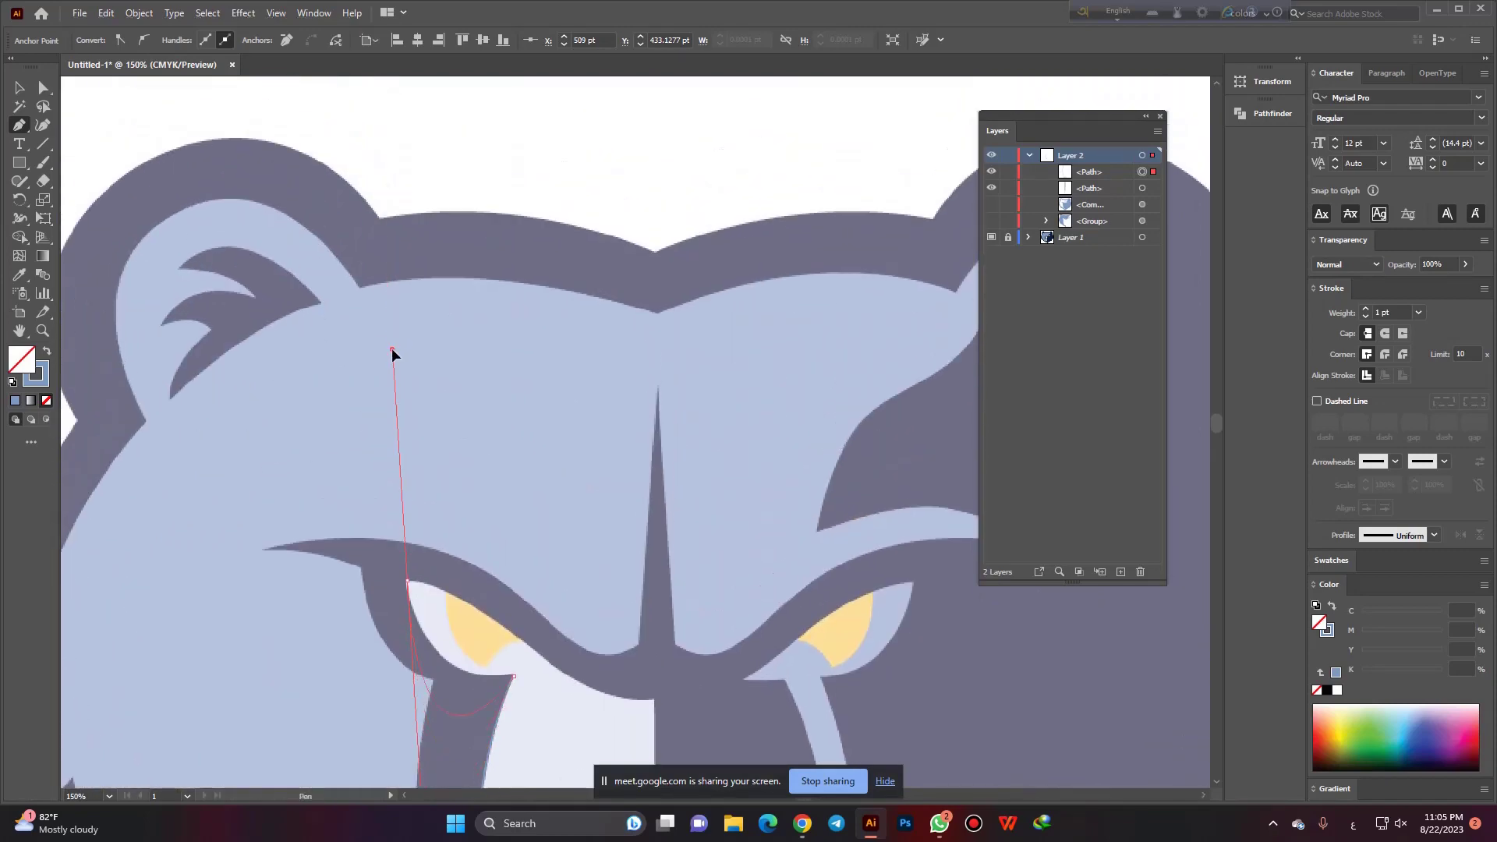
{"action": "scroll", "coordinate": [392, 355], "scroll_direction": "down", "scroll_amount": 1, "text": "alt"}
{"action": "mouse_move", "coordinate": [393, 355]}
{"action": "left_mouse_down"}
{"action": "mouse_move", "coordinate": [365, 374]}
{"action": "mouse_move", "coordinate": [352, 471]}
{"action": "mouse_move", "coordinate": [372, 521]}
{"action": "left_mouse_up"}
{"action": "scroll", "coordinate": [381, 367], "scroll_direction": "down", "scroll_amount": 1, "text": "alt"}
{"action": "scroll", "coordinate": [352, 471], "scroll_direction": "up", "scroll_amount": 1, "text": "alt"}
{"action": "mouse_move", "coordinate": [425, 421]}
{"action": "left_mouse_down"}
{"action": "mouse_move", "coordinate": [427, 354]}
{"action": "mouse_move", "coordinate": [404, 306]}
{"action": "left_mouse_up"}
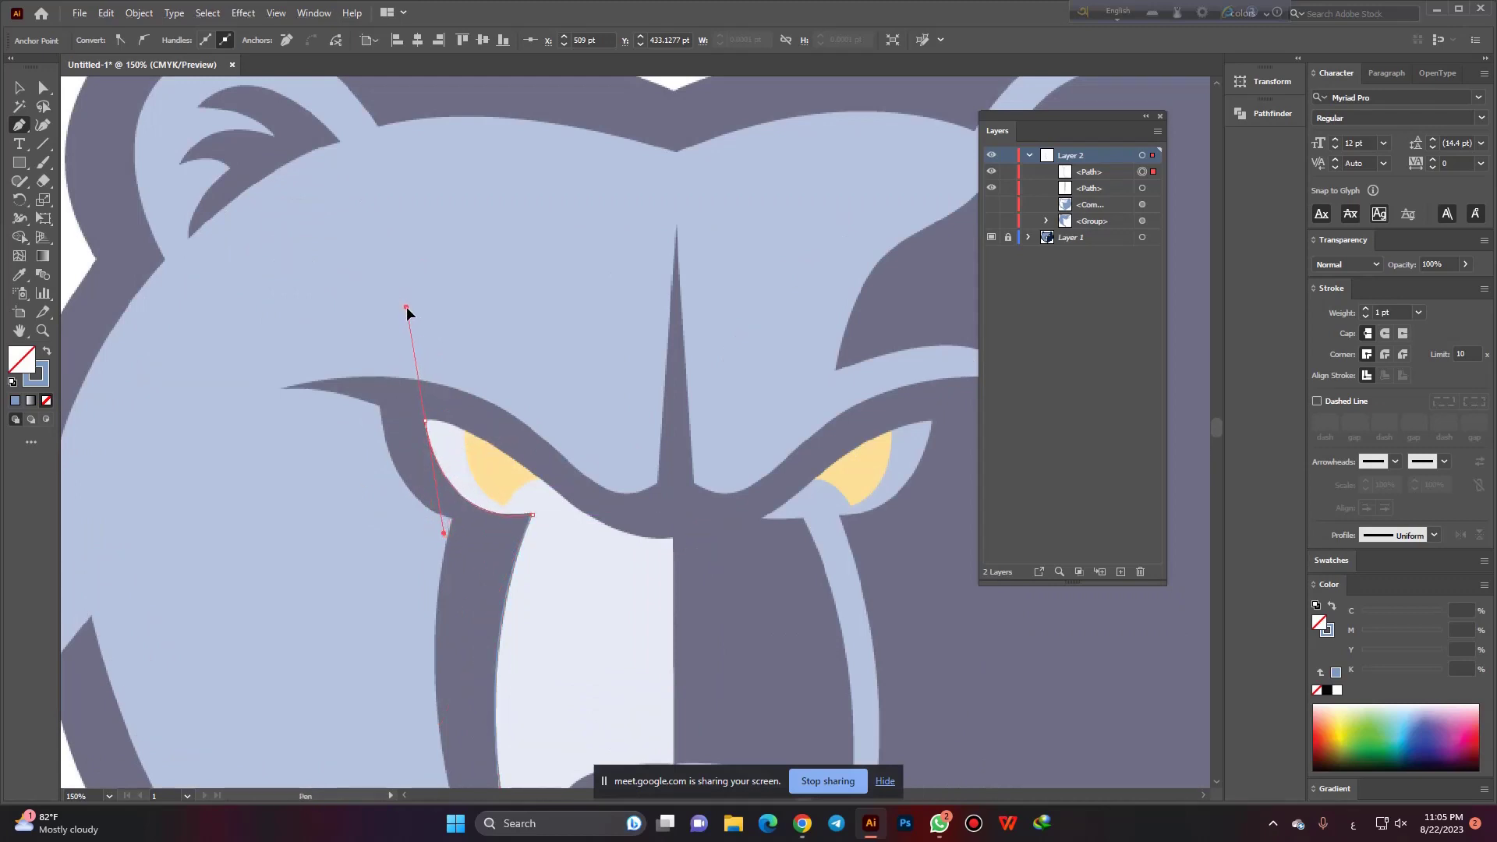
{"action": "scroll", "coordinate": [409, 462], "scroll_direction": "up", "scroll_amount": 2, "text": "alt"}
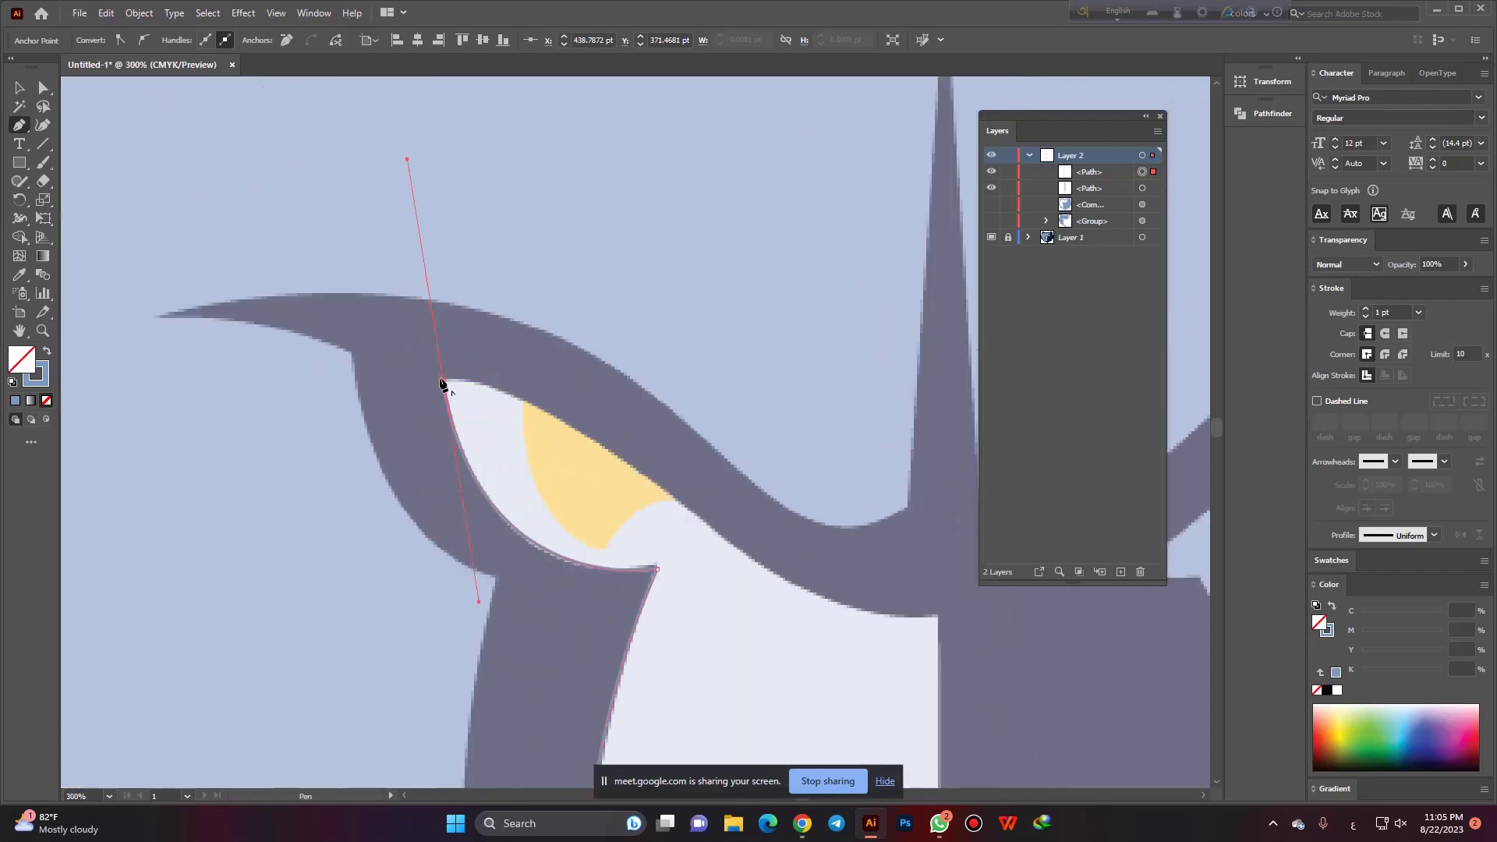
{"action": "left_click", "coordinate": [443, 382]}
{"action": "scroll", "coordinate": [436, 390], "scroll_direction": "down", "scroll_amount": 3, "text": "alt"}
{"action": "scroll", "coordinate": [467, 397], "scroll_direction": "up", "scroll_amount": 2, "text": "alt"}
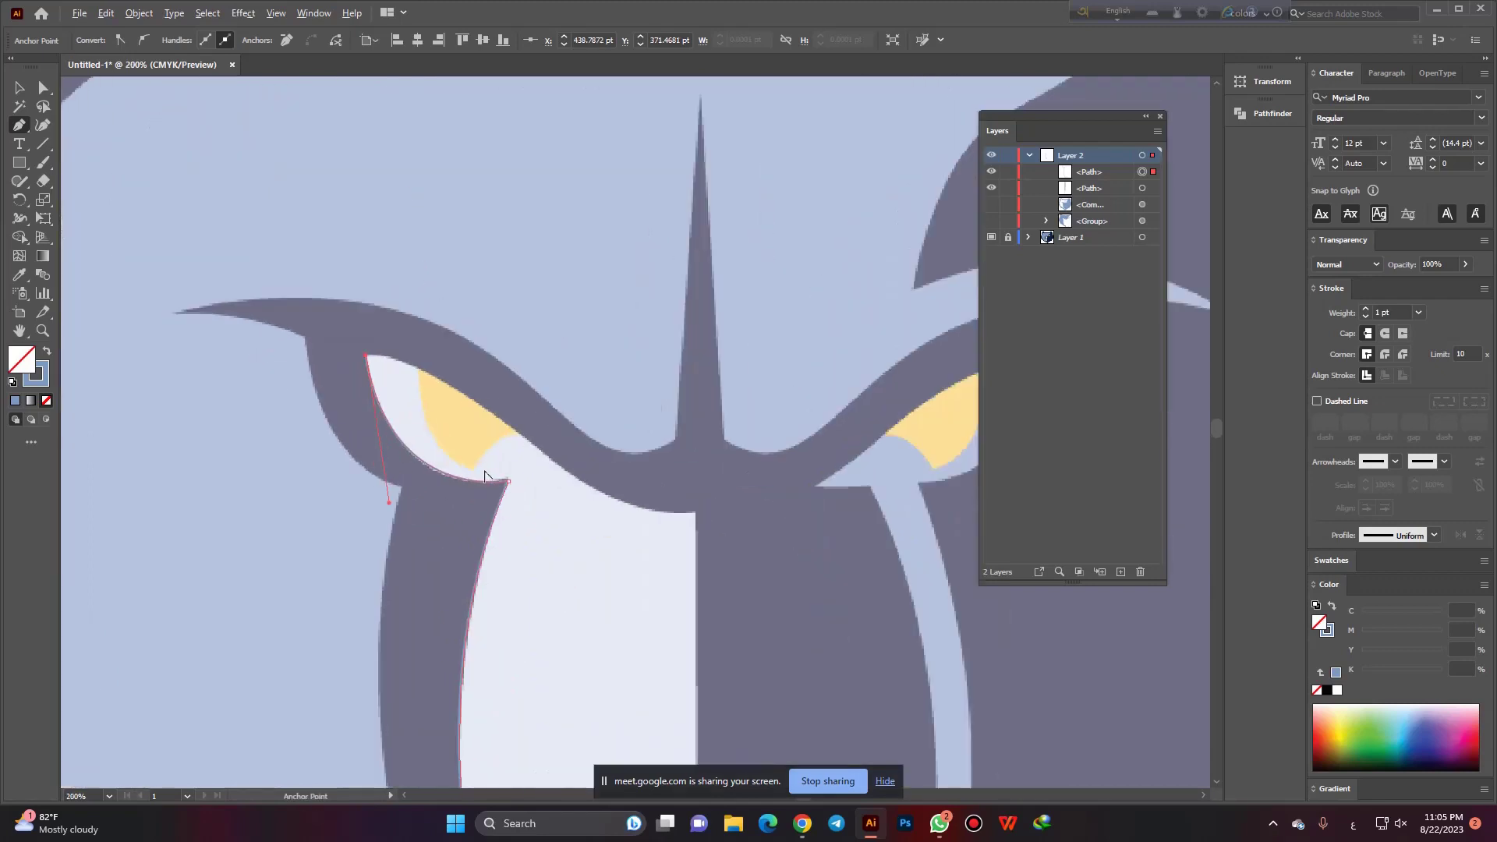
Continue the outline under the eye, around the nose and down the centre line, closing the path.
{"action": "mouse_move", "coordinate": [519, 432]}
{"action": "left_mouse_down"}
{"action": "mouse_move", "coordinate": [558, 482]}
{"action": "mouse_move", "coordinate": [613, 512]}
{"action": "mouse_move", "coordinate": [750, 514]}
{"action": "left_mouse_up"}
{"action": "left_click", "coordinate": [695, 514]}
{"action": "key", "text": "ctrl+minus"}
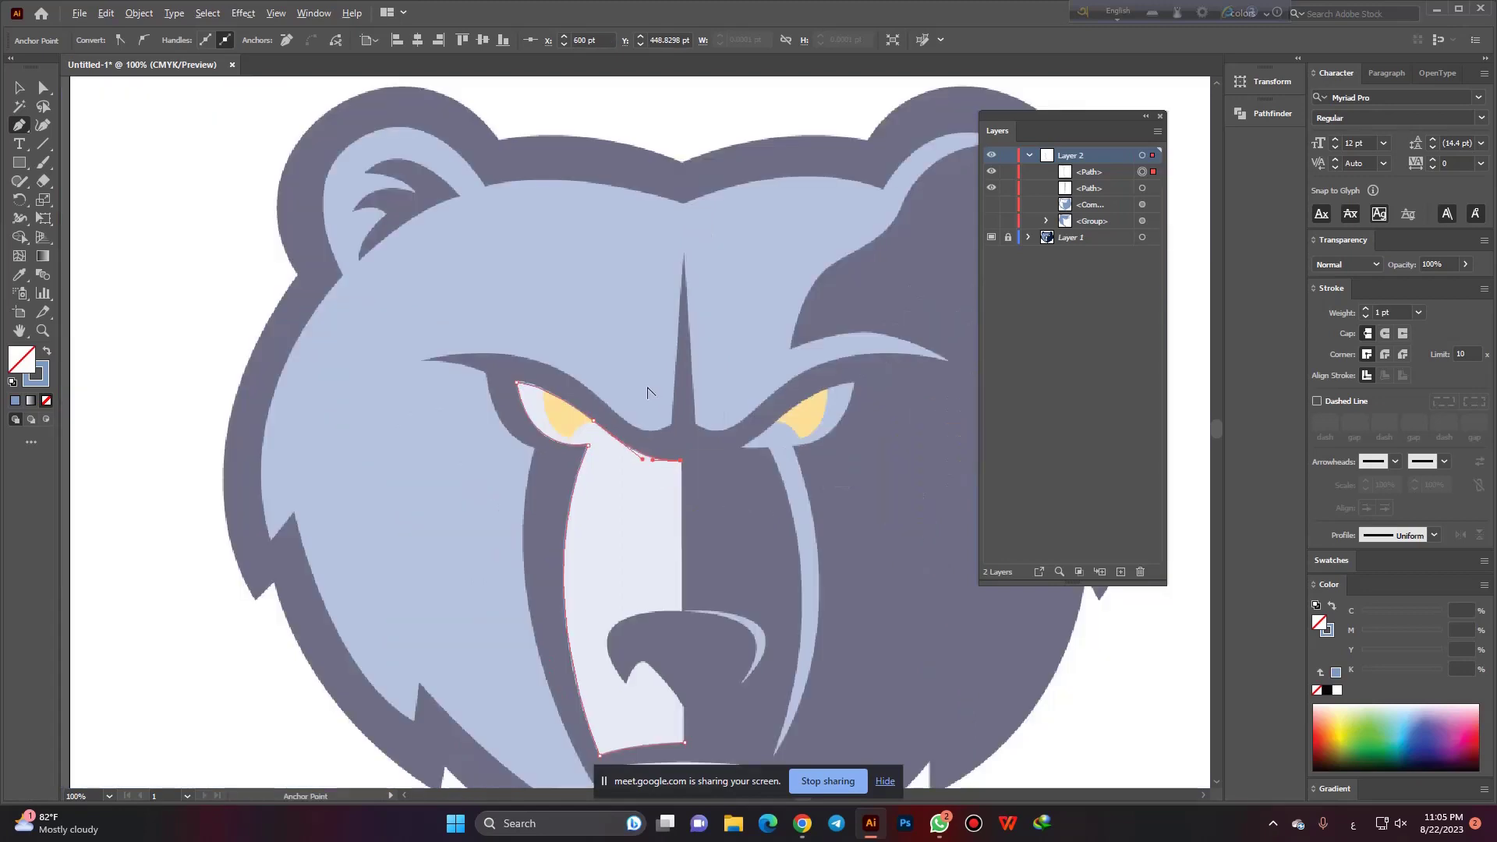
{"action": "scroll", "coordinate": [755, 594], "scroll_direction": "down", "scroll_amount": 5}
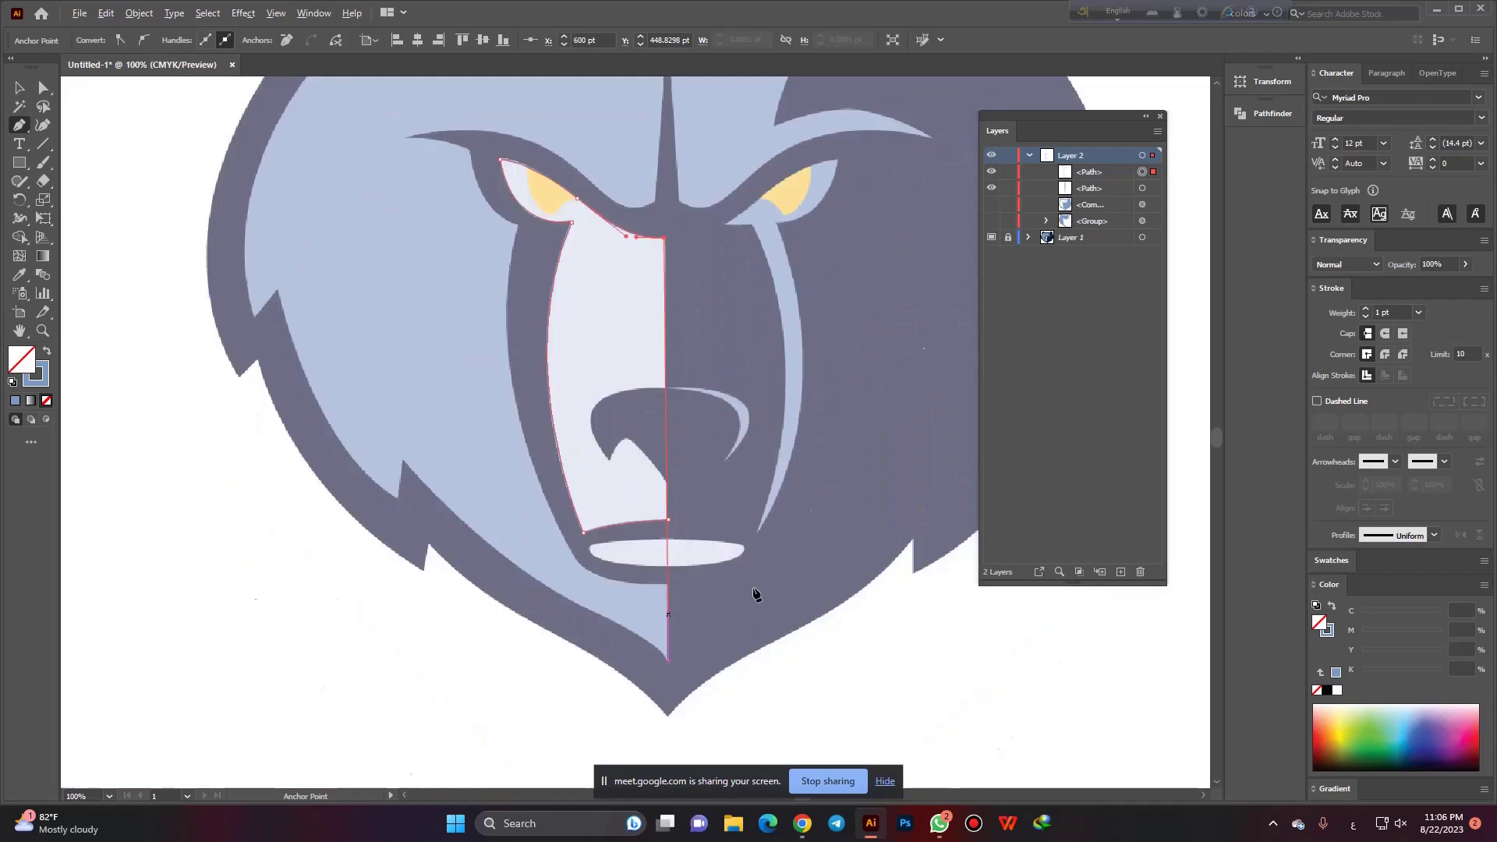
{"action": "scroll", "coordinate": [666, 394], "scroll_direction": "up", "scroll_amount": 2}
{"action": "left_click", "coordinate": [676, 386]}
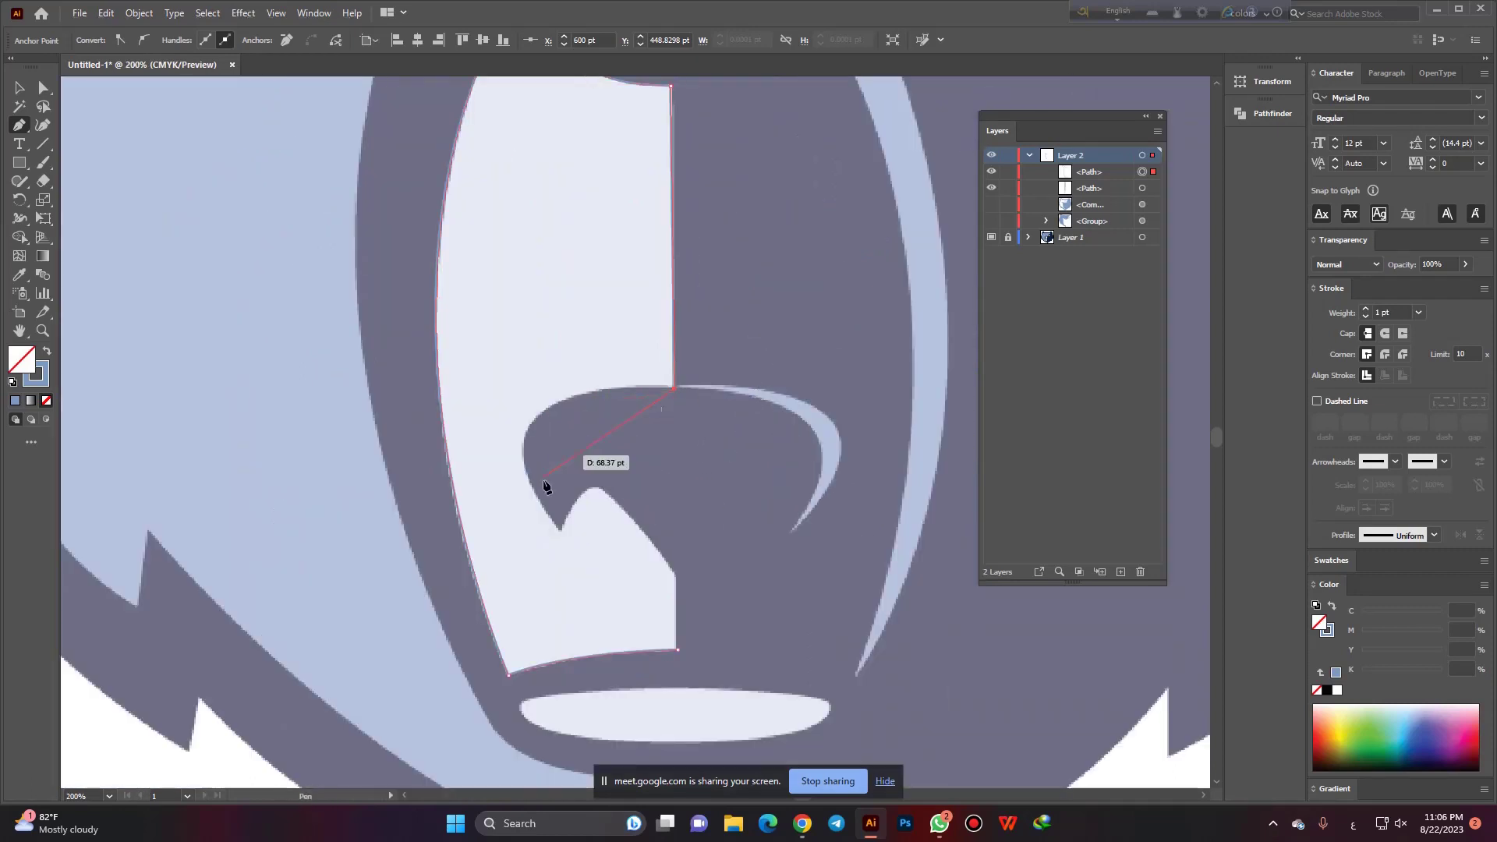
{"action": "left_click_drag", "start_coordinate": [525, 457], "coordinate": [542, 539]}
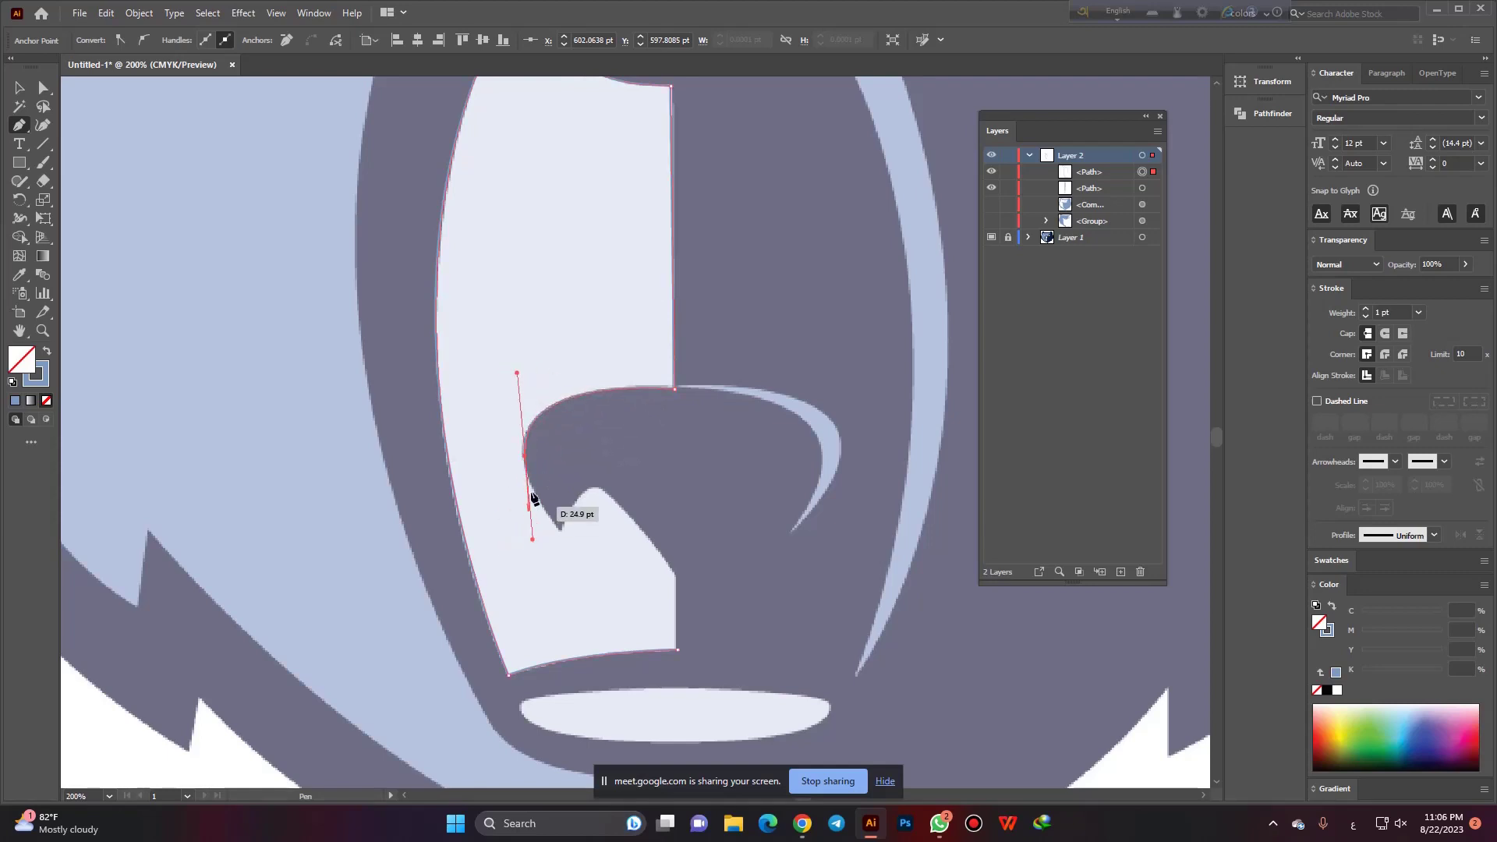
{"action": "mouse_move", "coordinate": [524, 457]}
{"action": "left_mouse_down"}
{"action": "mouse_move", "coordinate": [554, 556]}
{"action": "mouse_move", "coordinate": [623, 512]}
{"action": "mouse_move", "coordinate": [653, 561]}
{"action": "left_mouse_up"}
{"action": "left_click", "coordinate": [561, 532]}
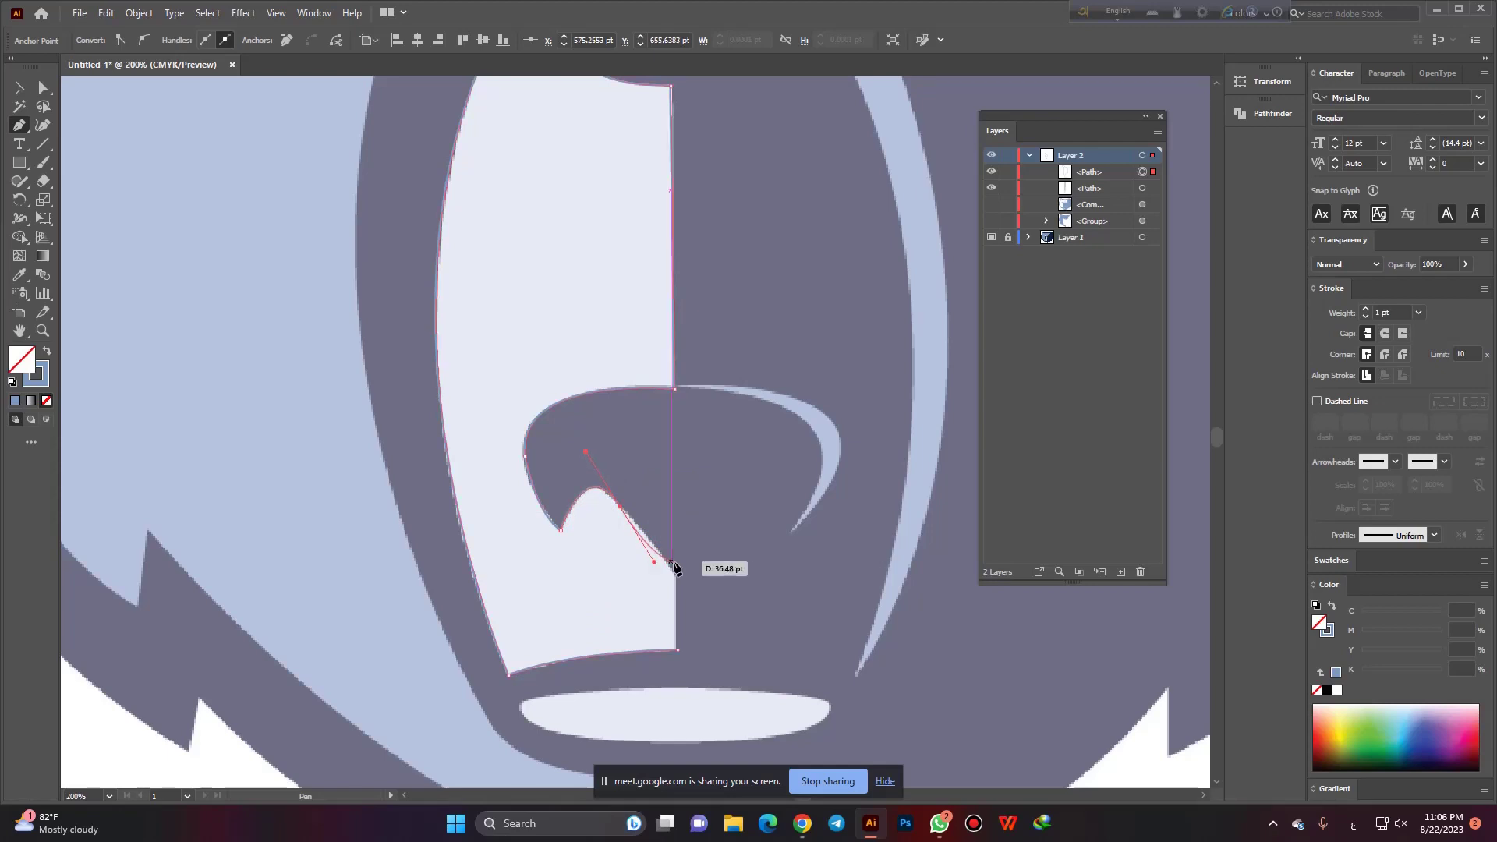
{"action": "left_click", "coordinate": [676, 574]}
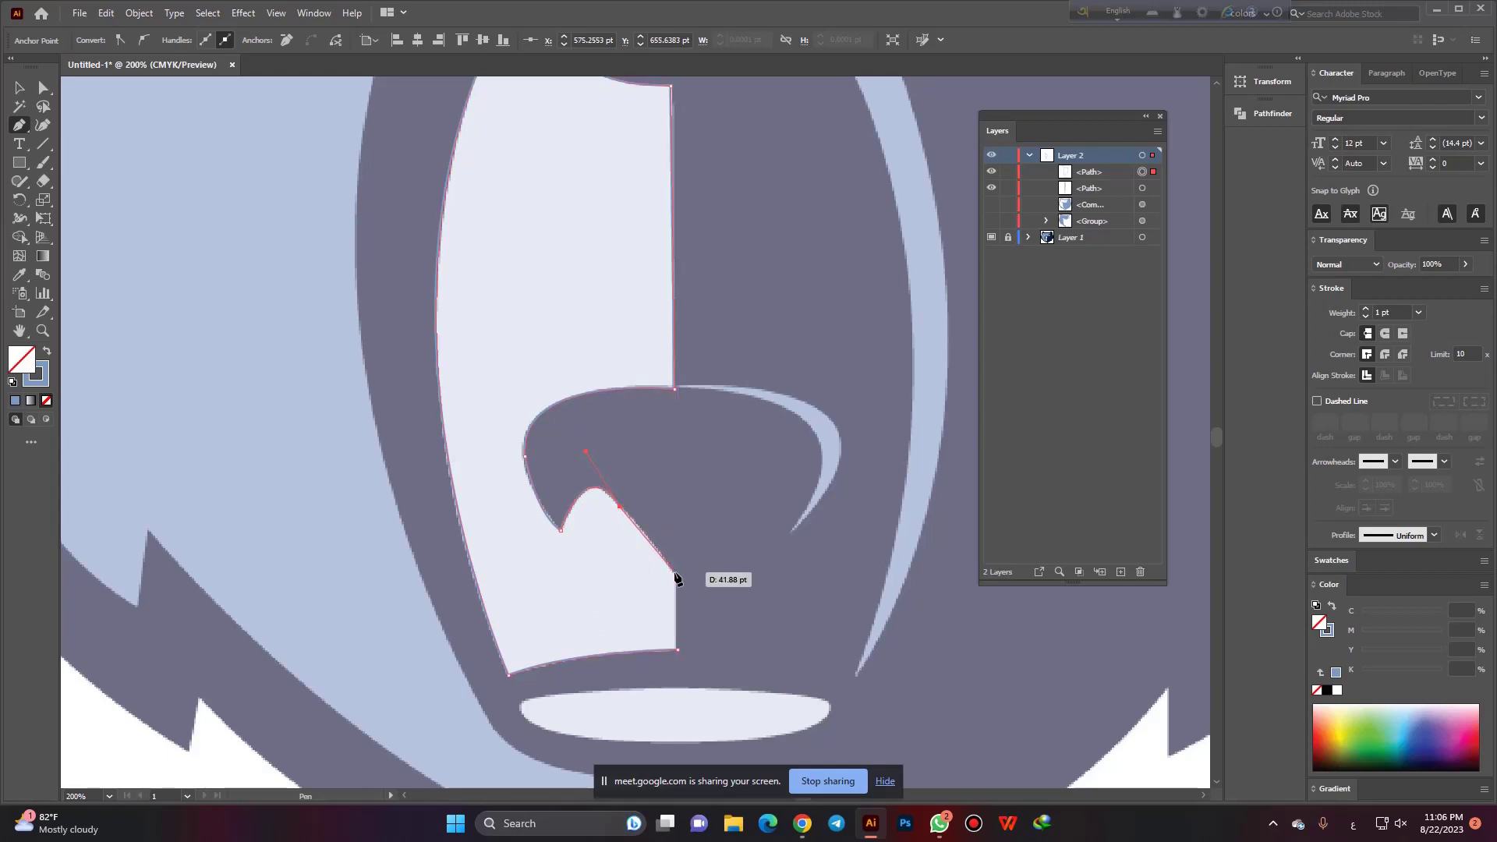
{"action": "left_click", "coordinate": [677, 654]}
Fill the closed muzzle shape with sampled pale blue and hide it in Layers.
{"action": "key", "text": "v"}
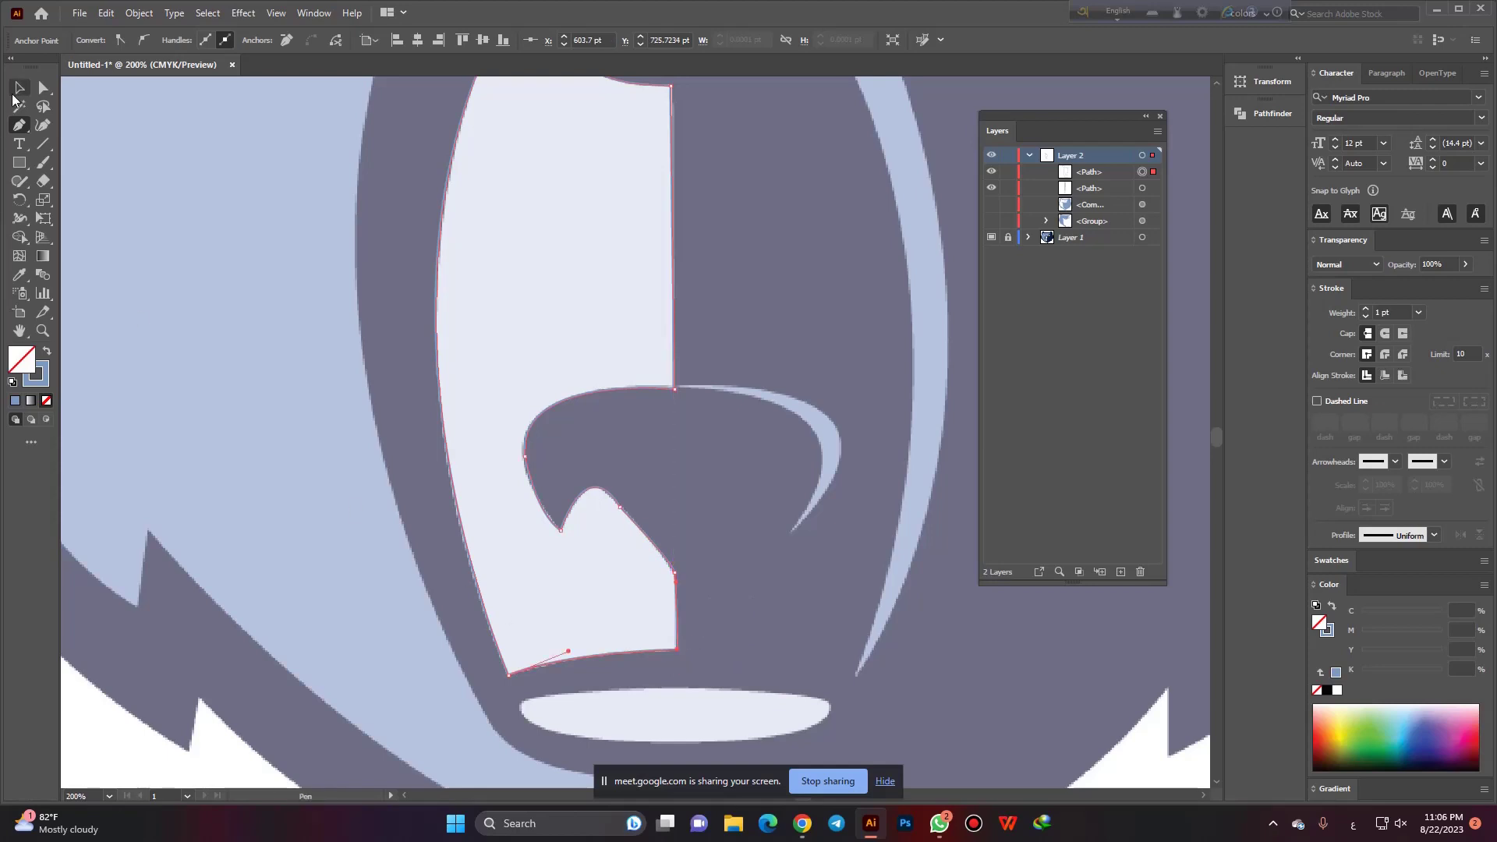
{"action": "key", "text": "ctrl+1"}
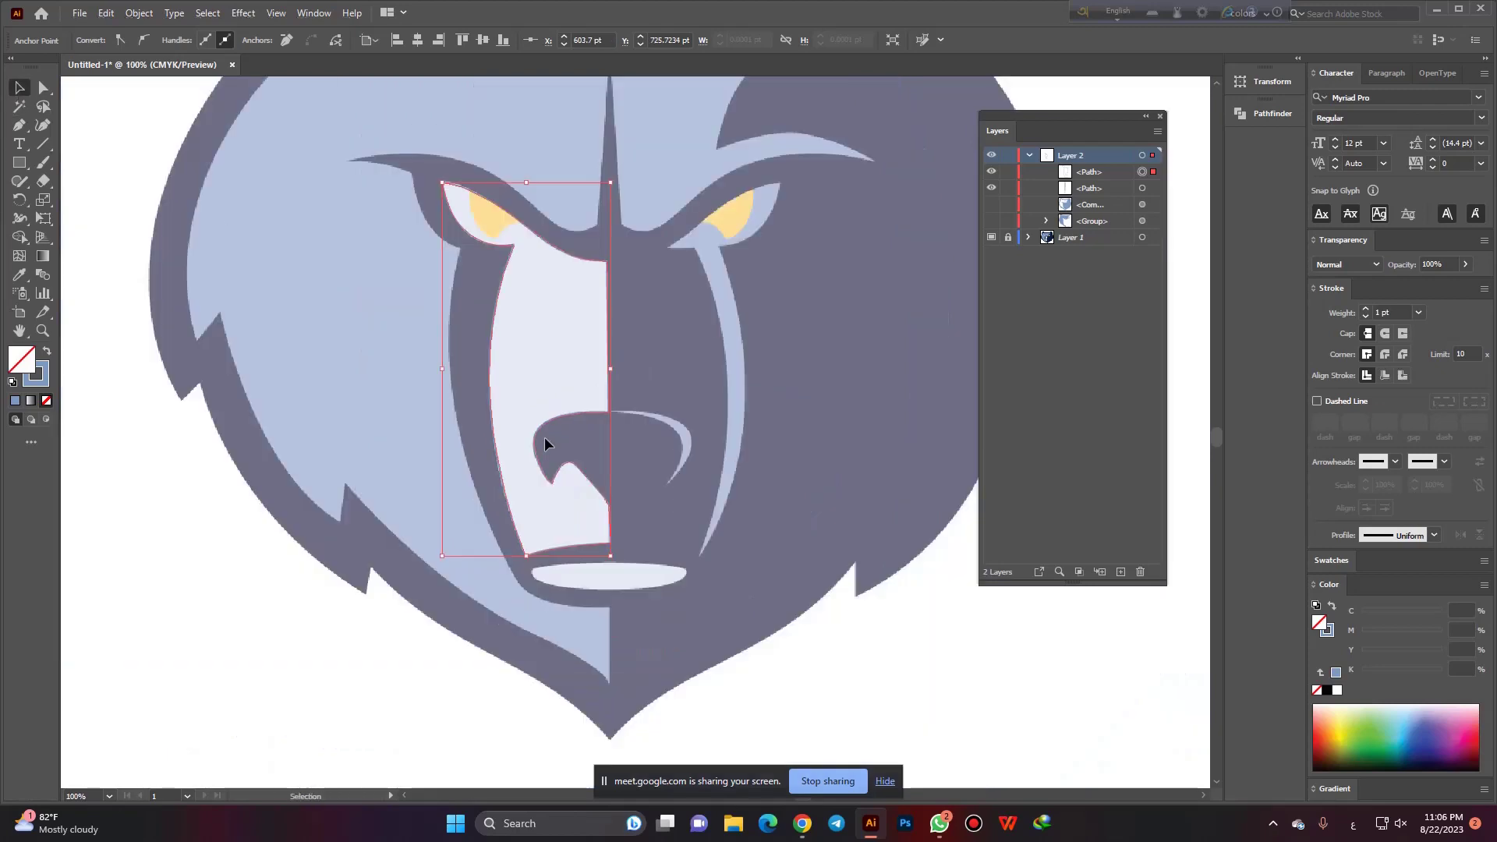
{"action": "key", "text": "i"}
{"action": "left_click", "coordinate": [544, 345]}
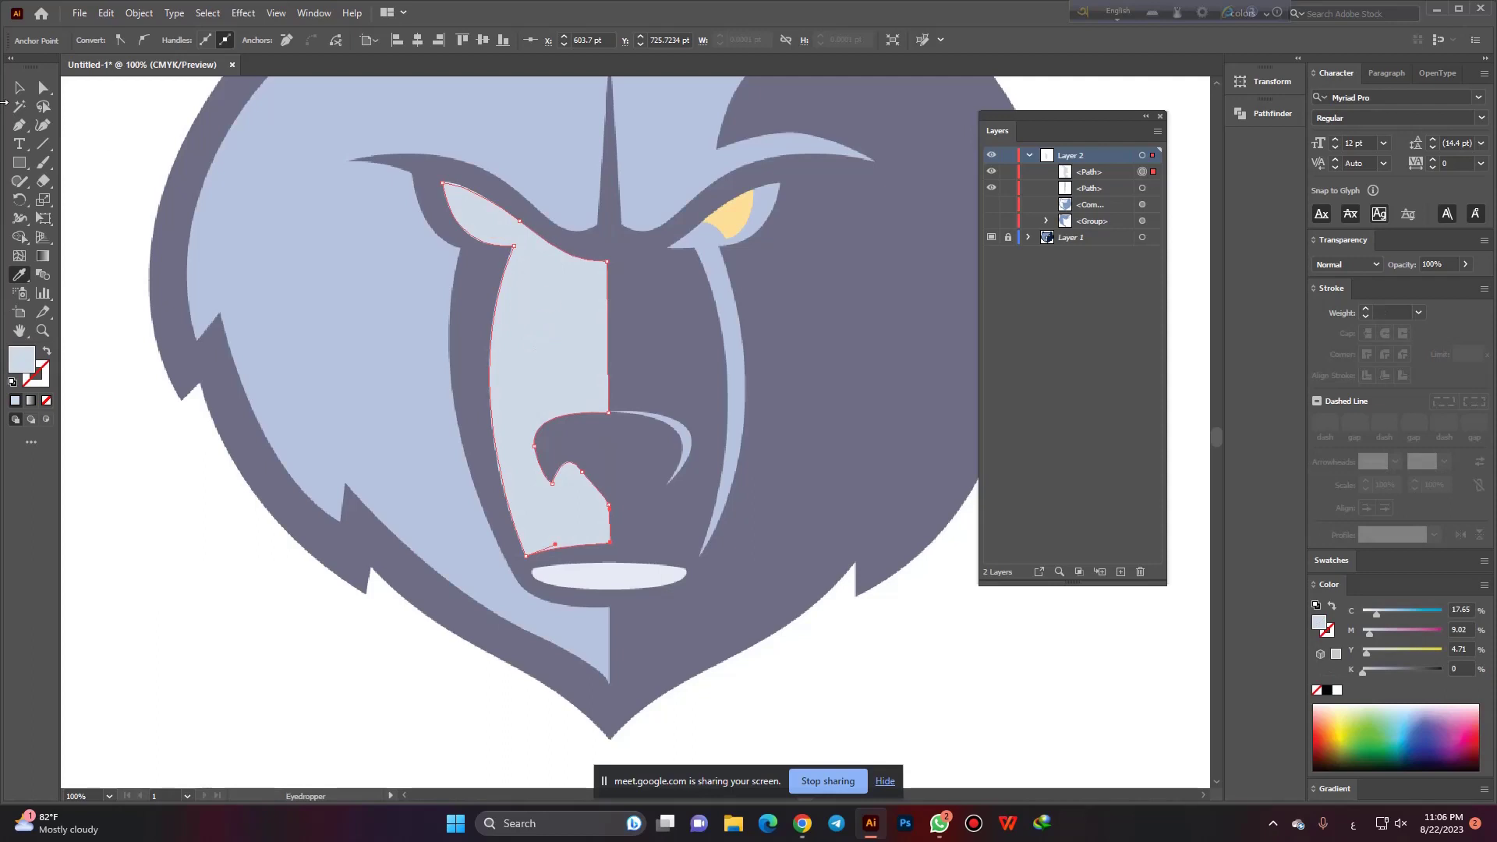
{"action": "left_click", "coordinate": [17, 90]}
{"action": "left_click", "coordinate": [990, 172]}
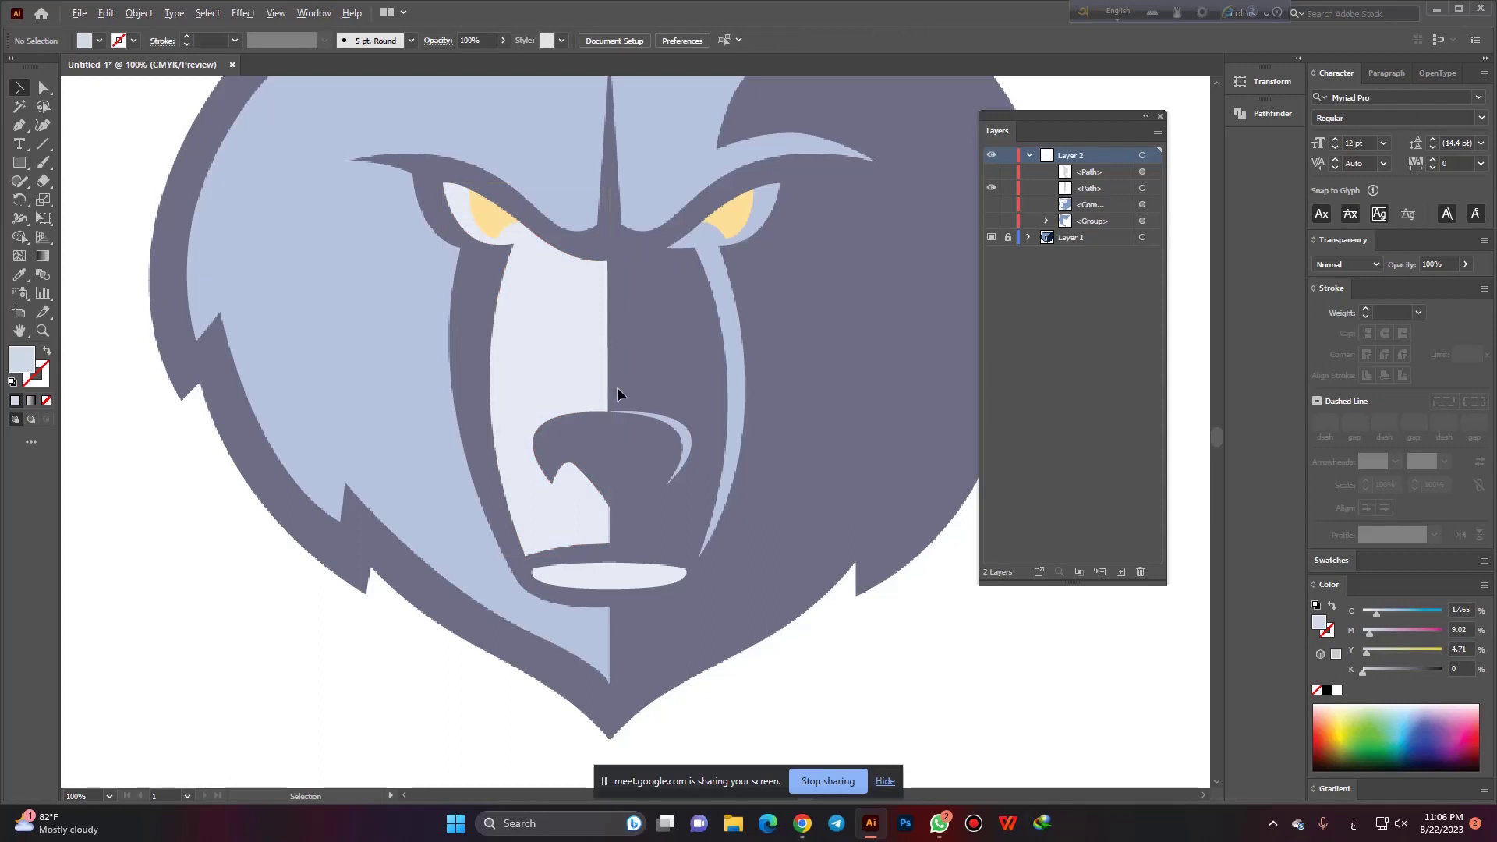
Pen-trace the mouth oval's top and bottom curves, running from its left end around the right.
{"action": "scroll", "coordinate": [616, 387], "scroll_direction": "down", "scroll_amount": 1, "text": "alt"}
{"action": "scroll", "coordinate": [567, 443], "scroll_direction": "up", "scroll_amount": 1, "text": "alt"}
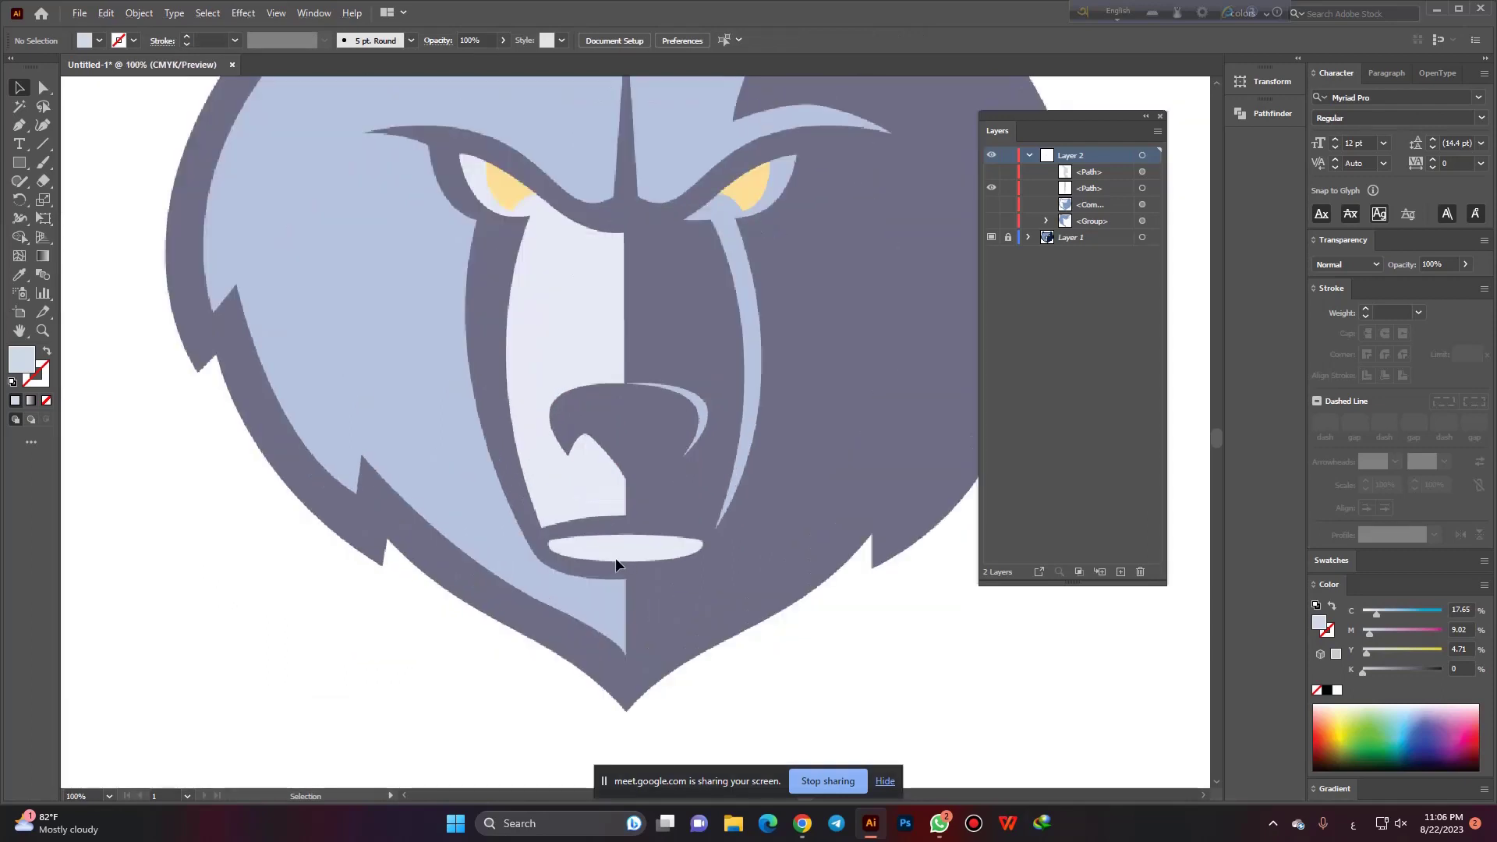
{"action": "scroll", "coordinate": [614, 575], "scroll_direction": "up", "scroll_amount": 1, "text": "alt"}
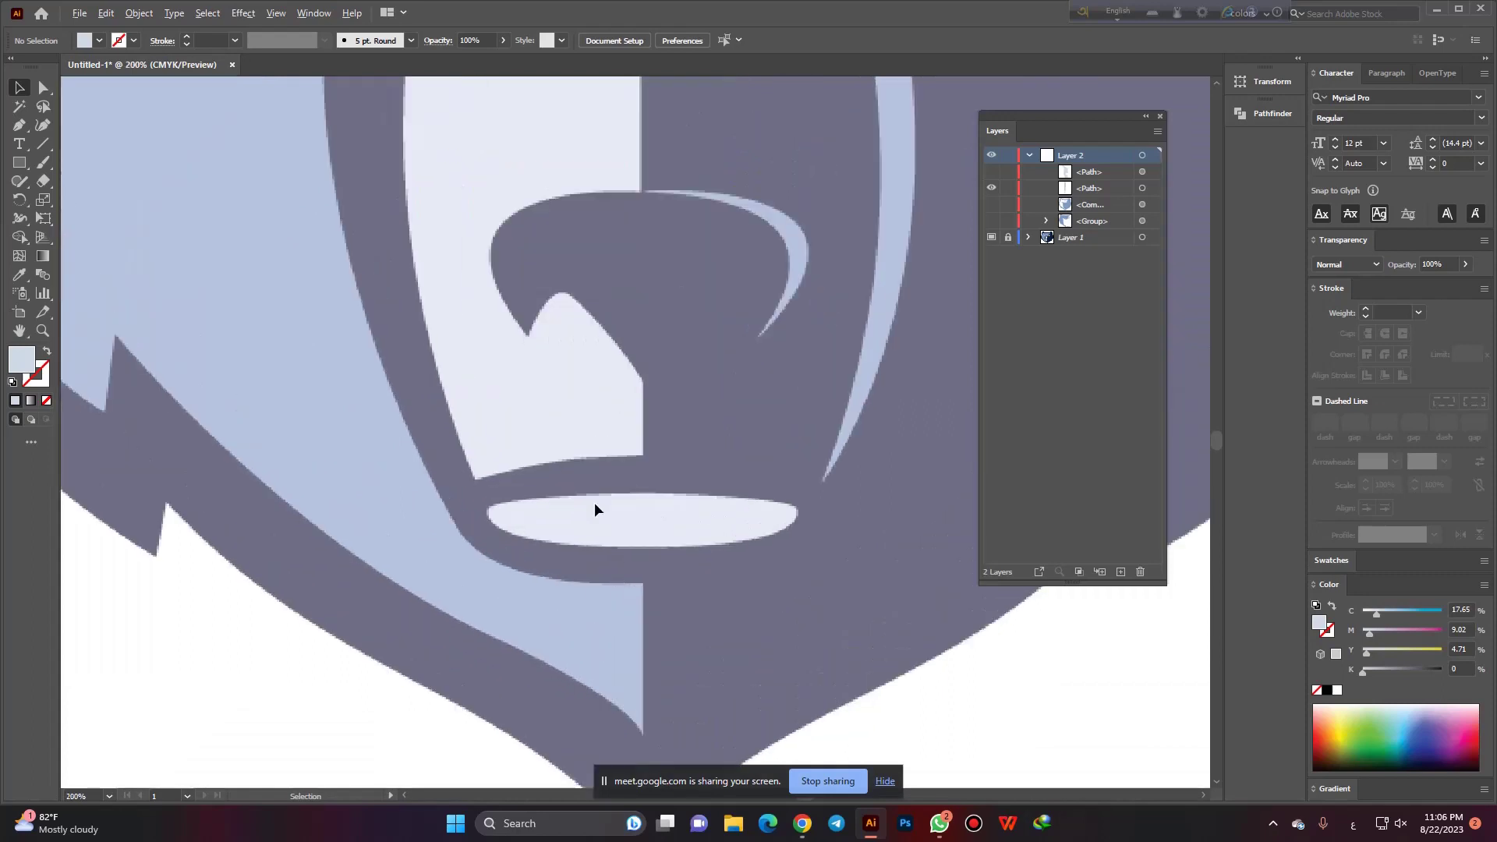
{"action": "left_click", "coordinate": [14, 127]}
{"action": "scroll", "coordinate": [460, 489], "scroll_direction": "up", "scroll_amount": 1, "text": "alt"}
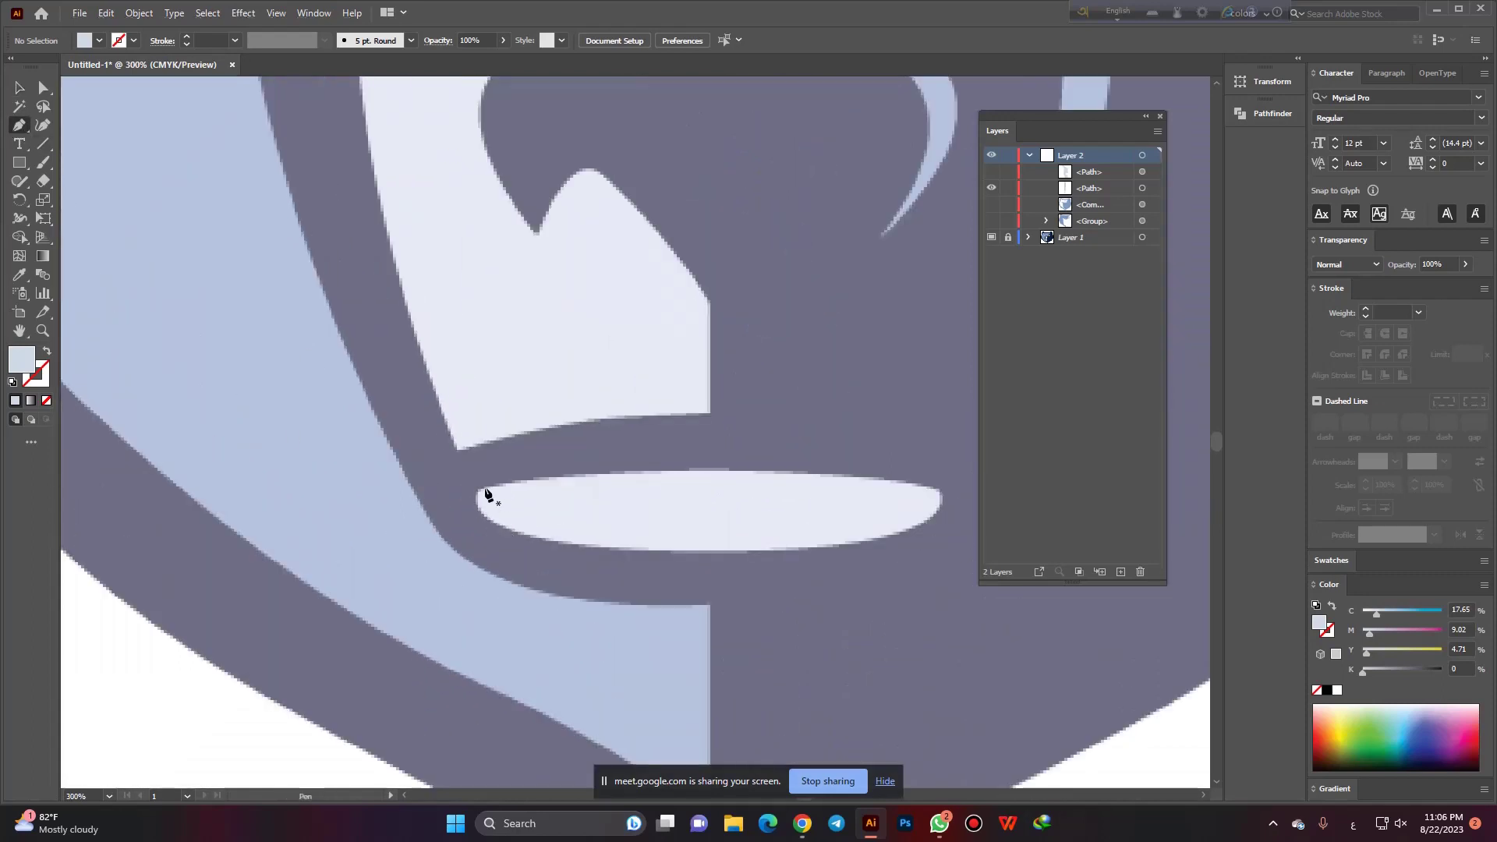
{"action": "left_click", "coordinate": [516, 481]}
{"action": "left_click_drag", "start_coordinate": [781, 472], "coordinate": [843, 481]}
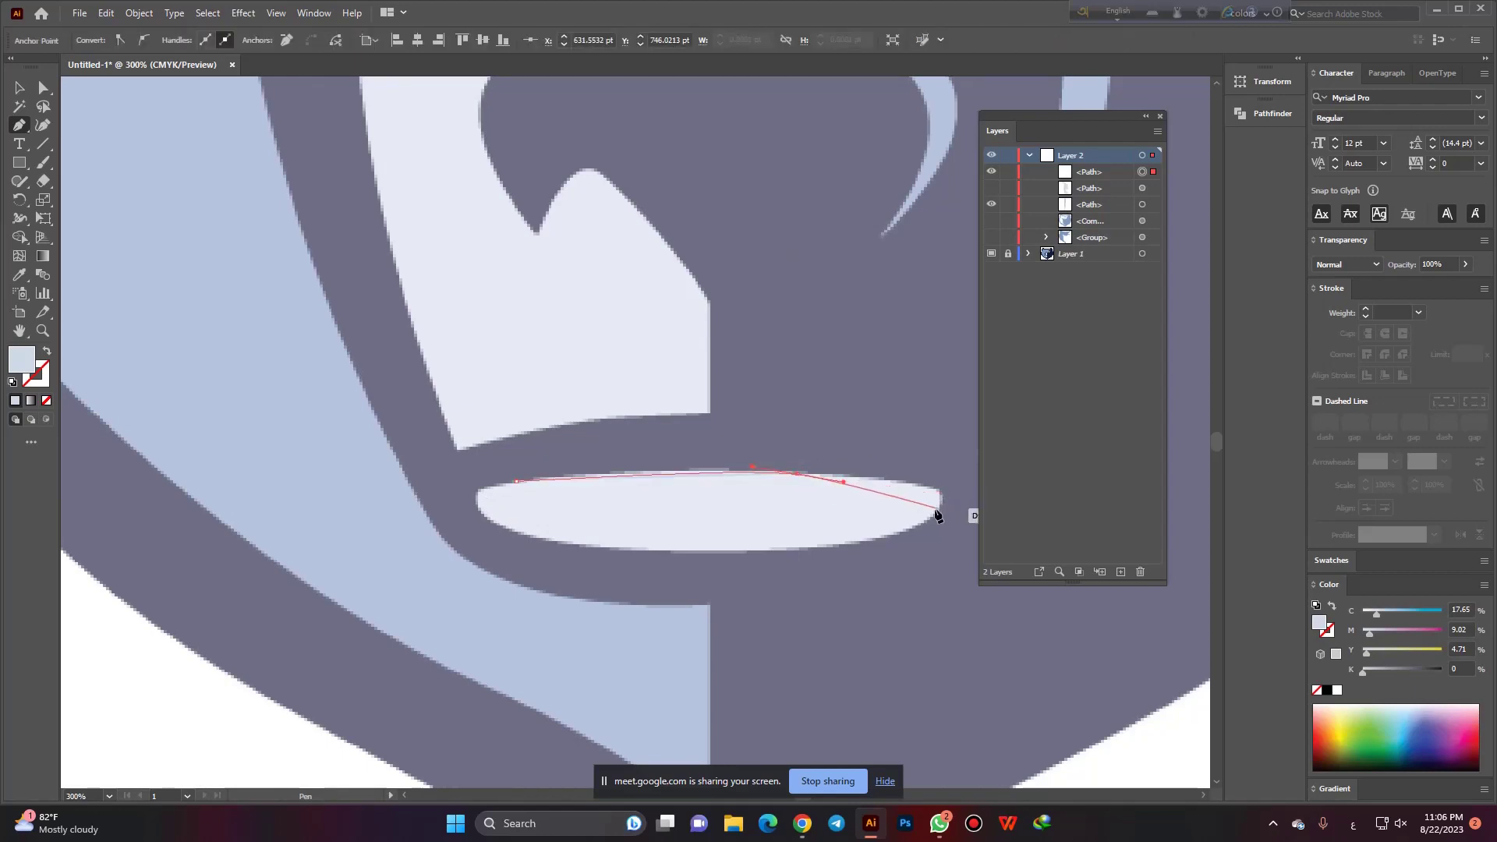
{"action": "left_click_drag", "start_coordinate": [894, 549], "coordinate": [894, 549]}
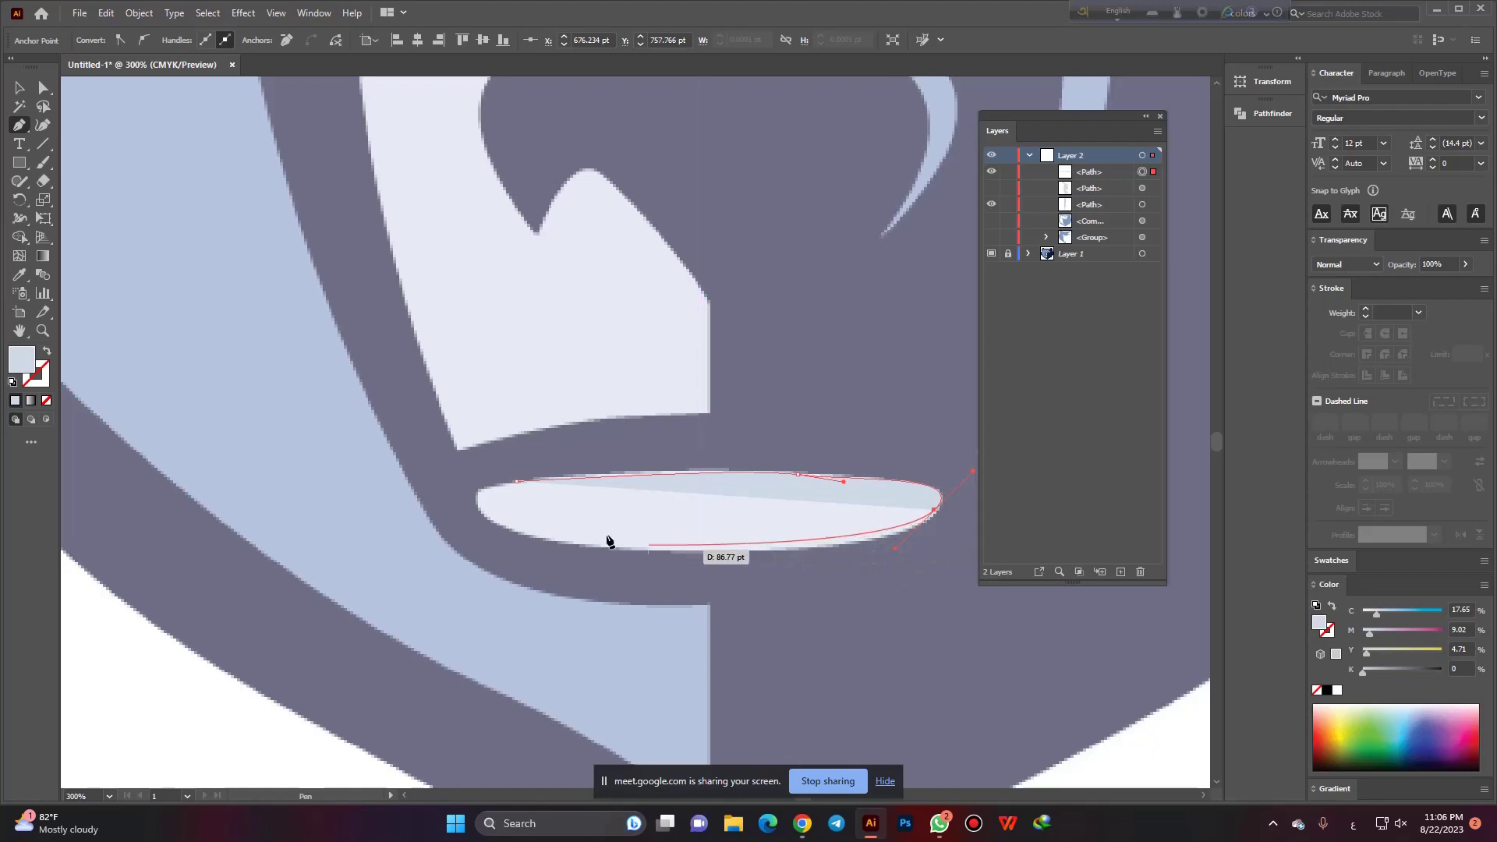
{"action": "left_click_drag", "start_coordinate": [576, 546], "coordinate": [469, 527]}
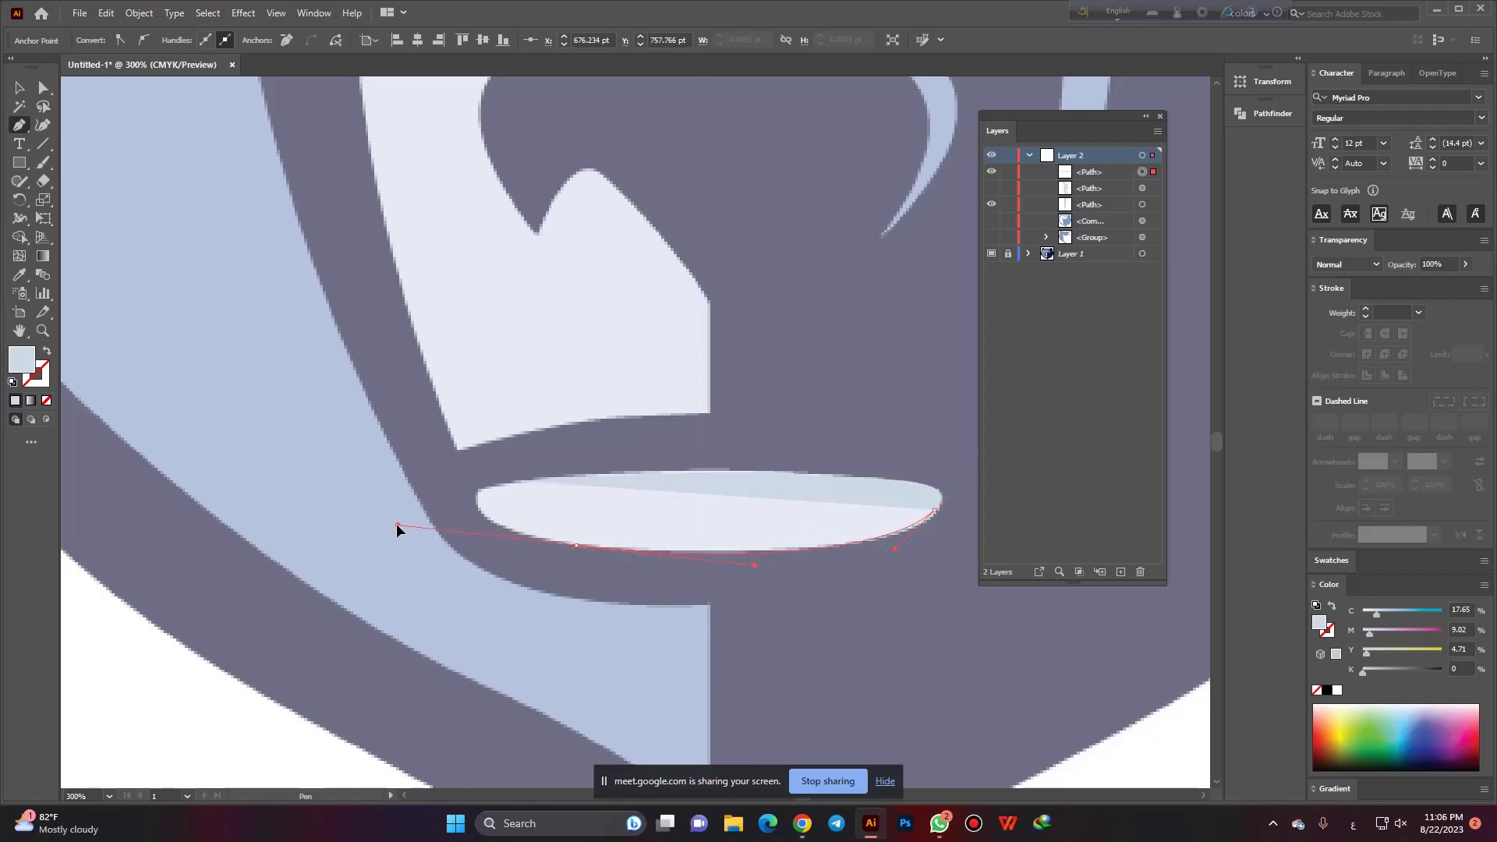
{"action": "left_click_drag", "start_coordinate": [367, 532], "coordinate": [361, 530]}
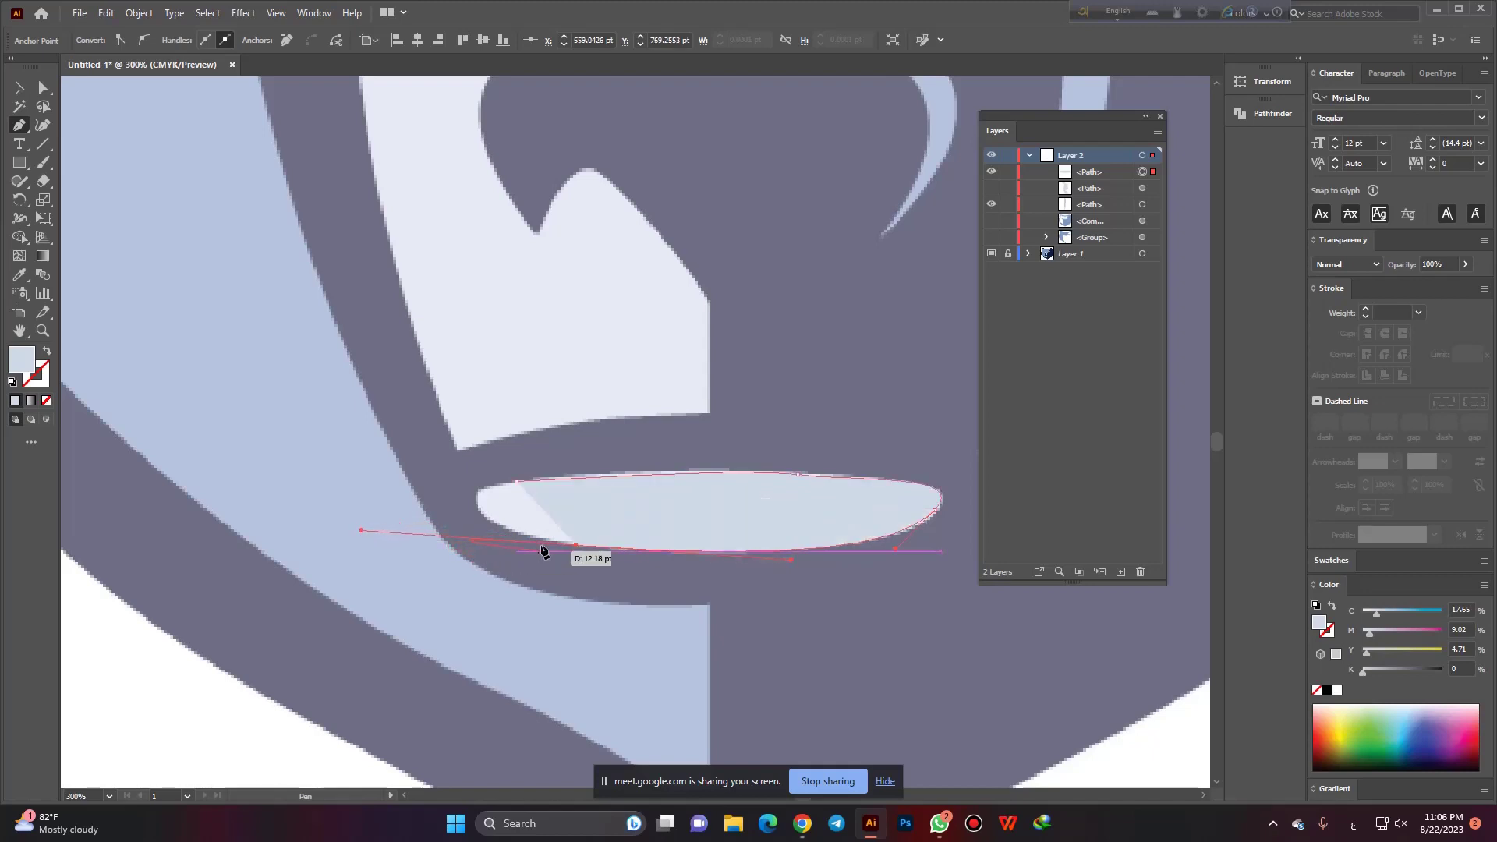
Refine the oval's handles and close it smoothly at the left tip, then deselect it.
{"action": "left_click", "coordinate": [576, 545]}
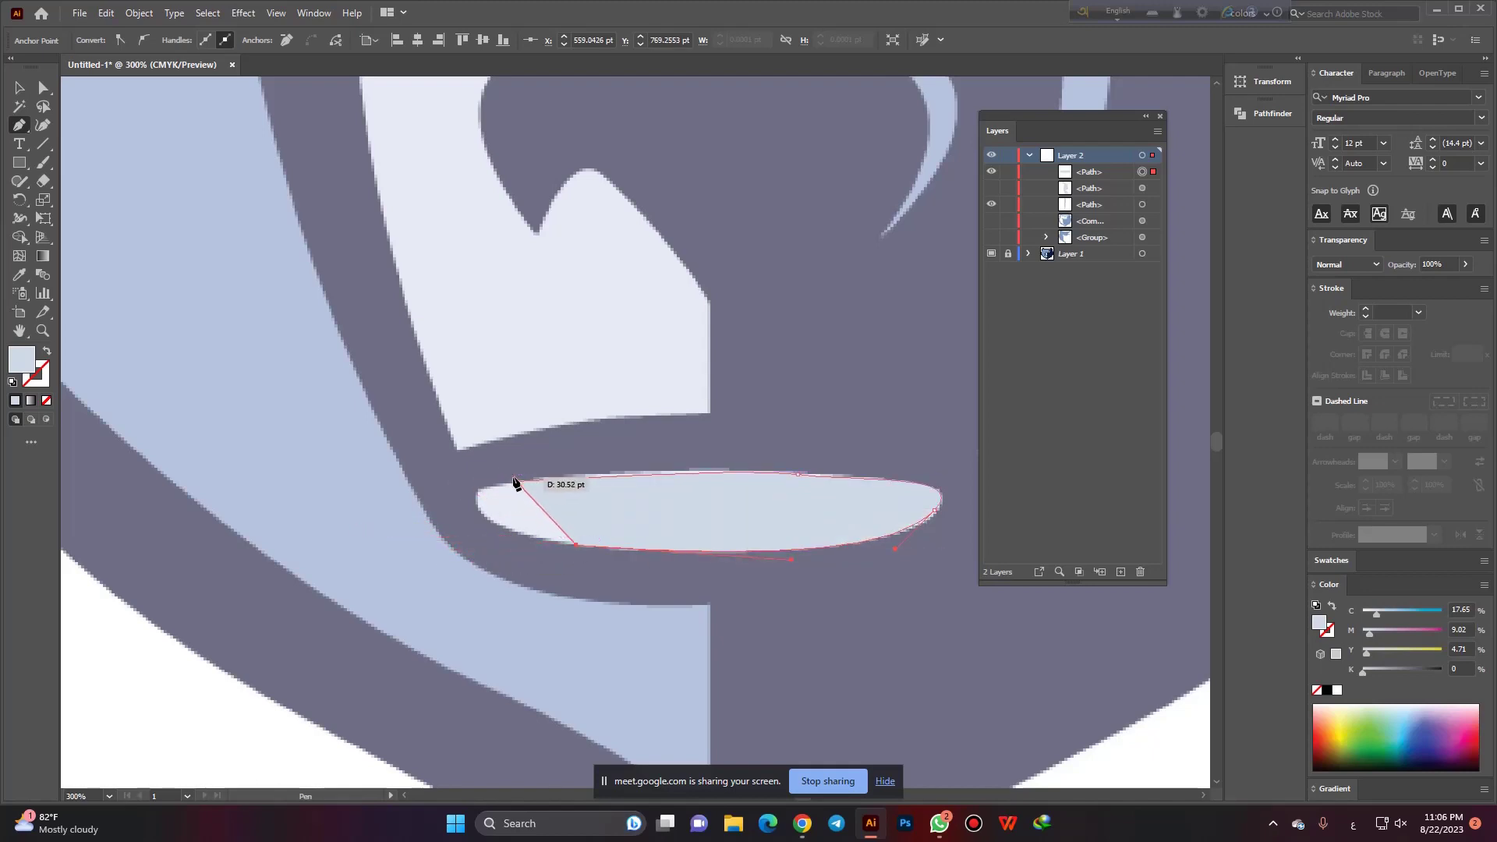
{"action": "left_click_drag", "start_coordinate": [517, 481], "coordinate": [638, 452]}
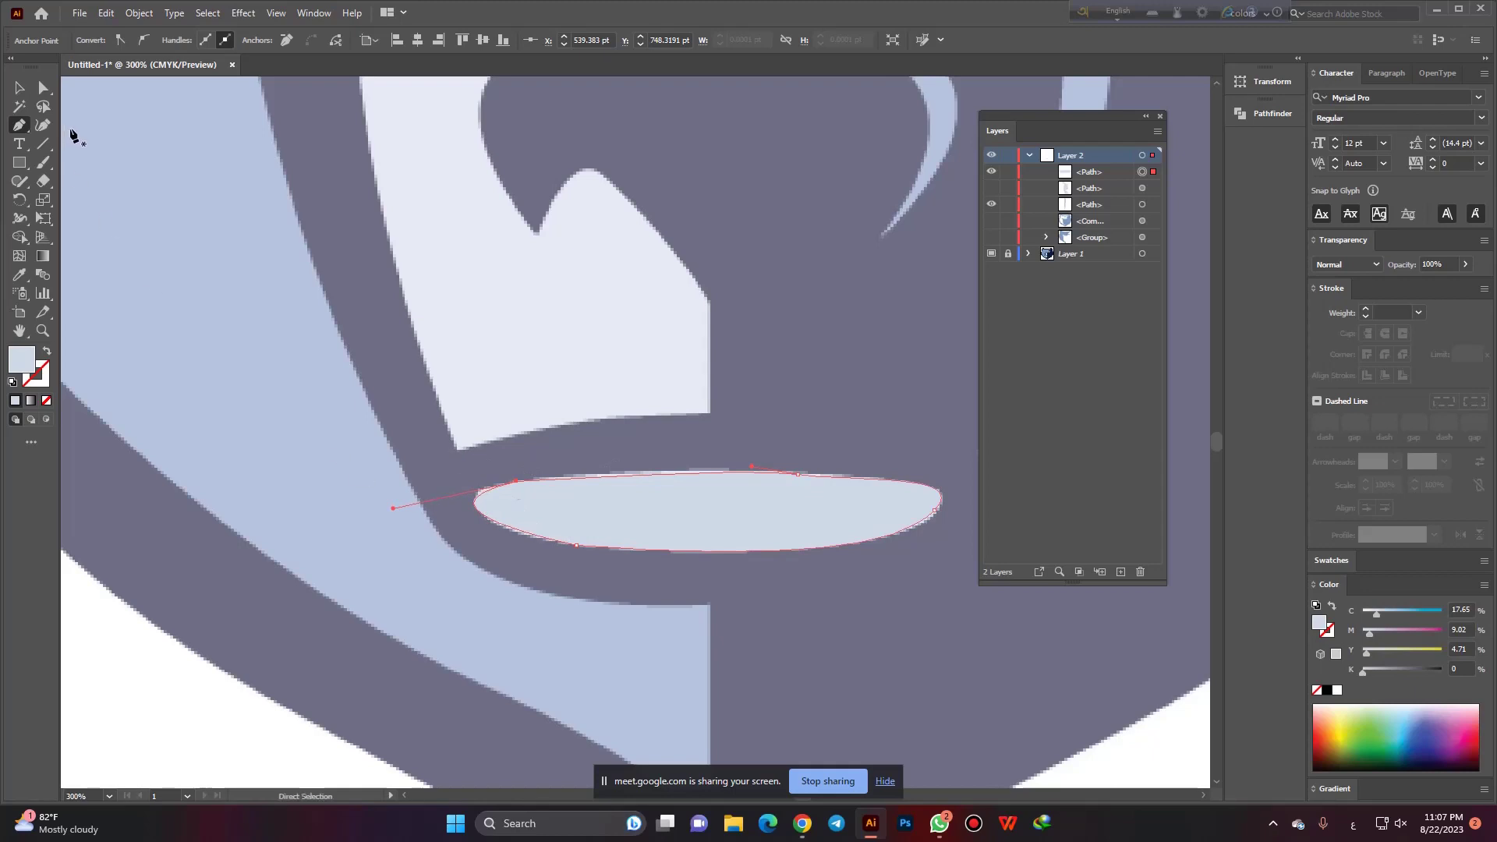
{"action": "scroll", "coordinate": [394, 496], "scroll_direction": "up", "scroll_amount": 1}
{"action": "mouse_move", "coordinate": [393, 511]}
{"action": "left_mouse_down"}
{"action": "mouse_move", "coordinate": [511, 521]}
{"action": "mouse_move", "coordinate": [465, 484]}
{"action": "left_mouse_up"}
{"action": "left_click", "coordinate": [507, 516]}
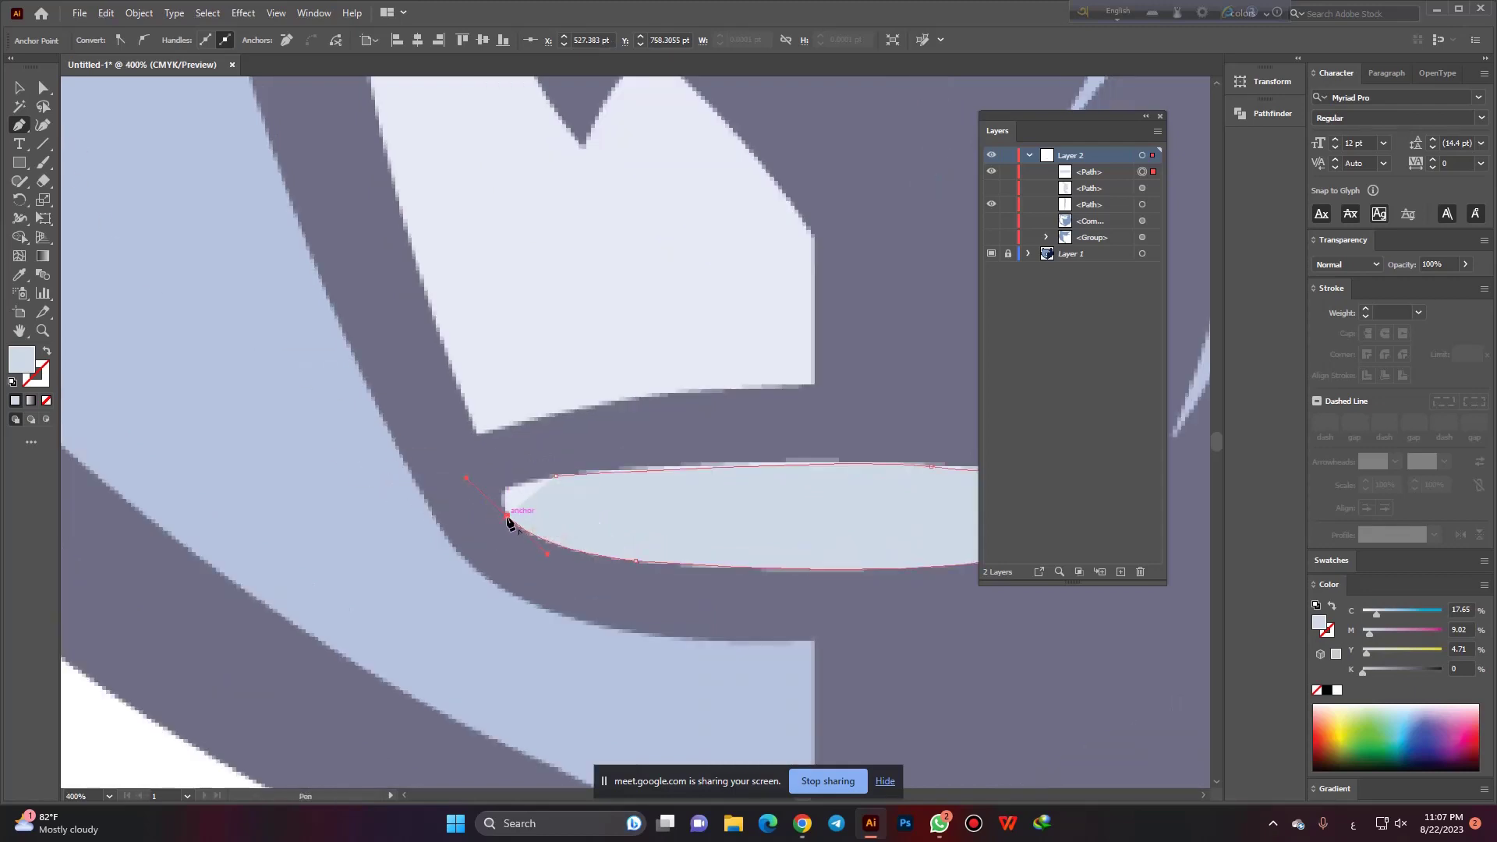
{"action": "left_click", "coordinate": [555, 475]}
{"action": "left_click_drag", "start_coordinate": [557, 481], "coordinate": [630, 476]}
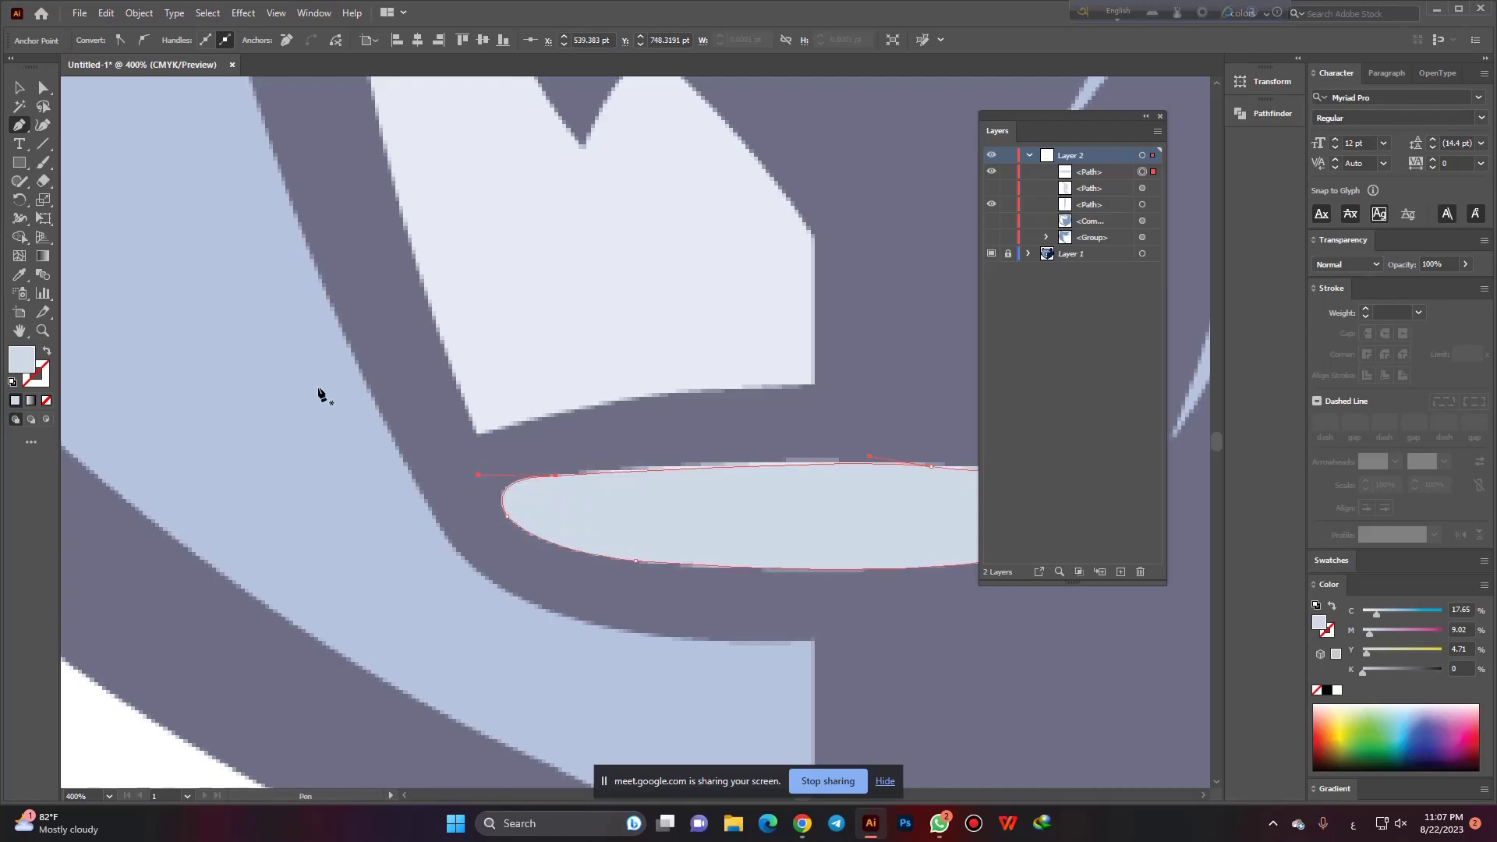
{"action": "key", "text": "v"}
{"action": "scroll", "coordinate": [493, 320], "scroll_direction": "down", "scroll_amount": 1}
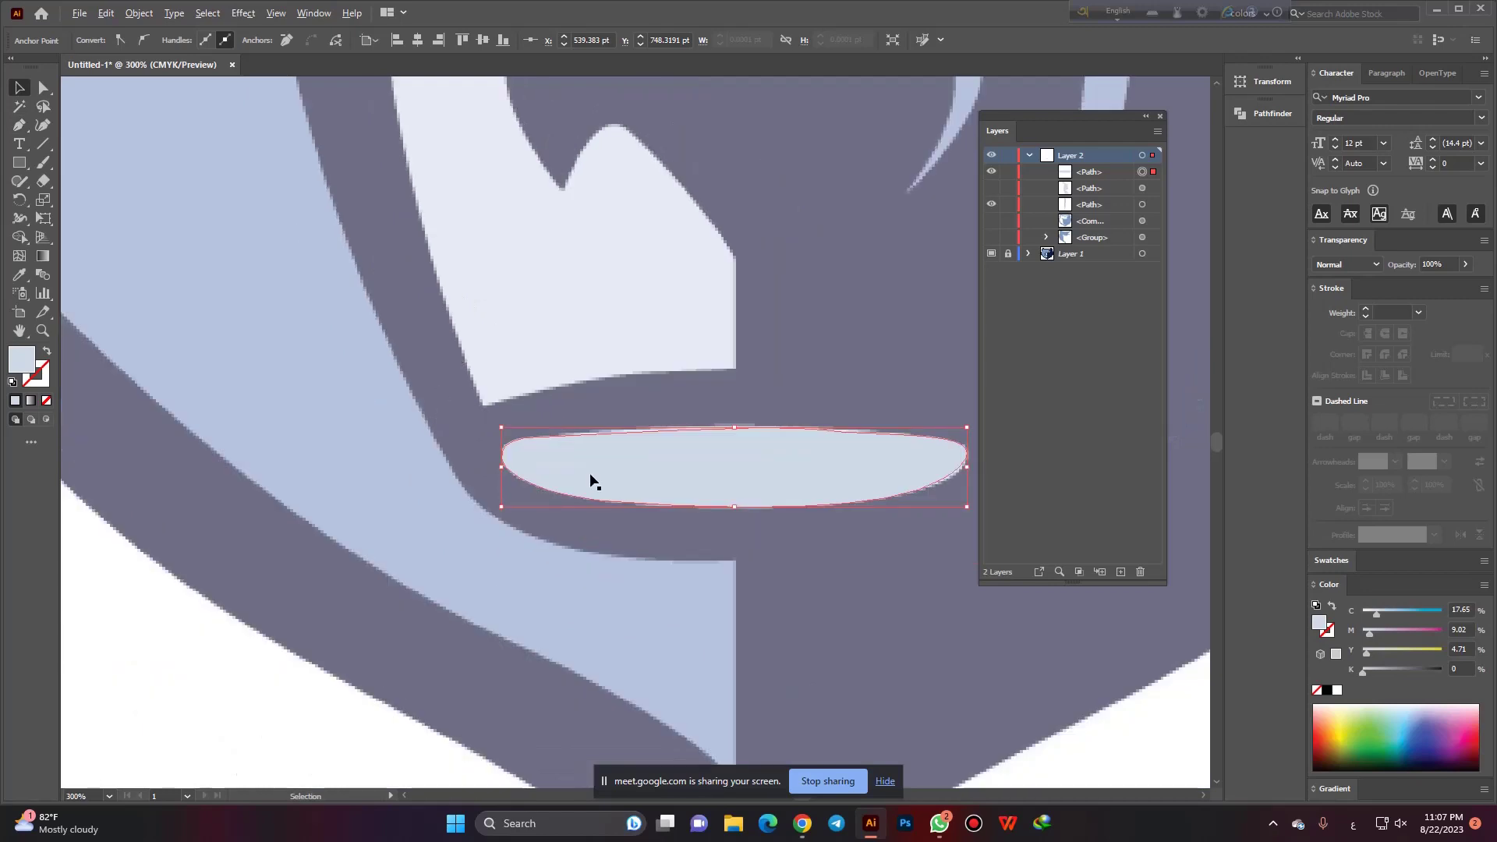
{"action": "scroll", "coordinate": [477, 445], "scroll_direction": "down", "scroll_amount": 1}
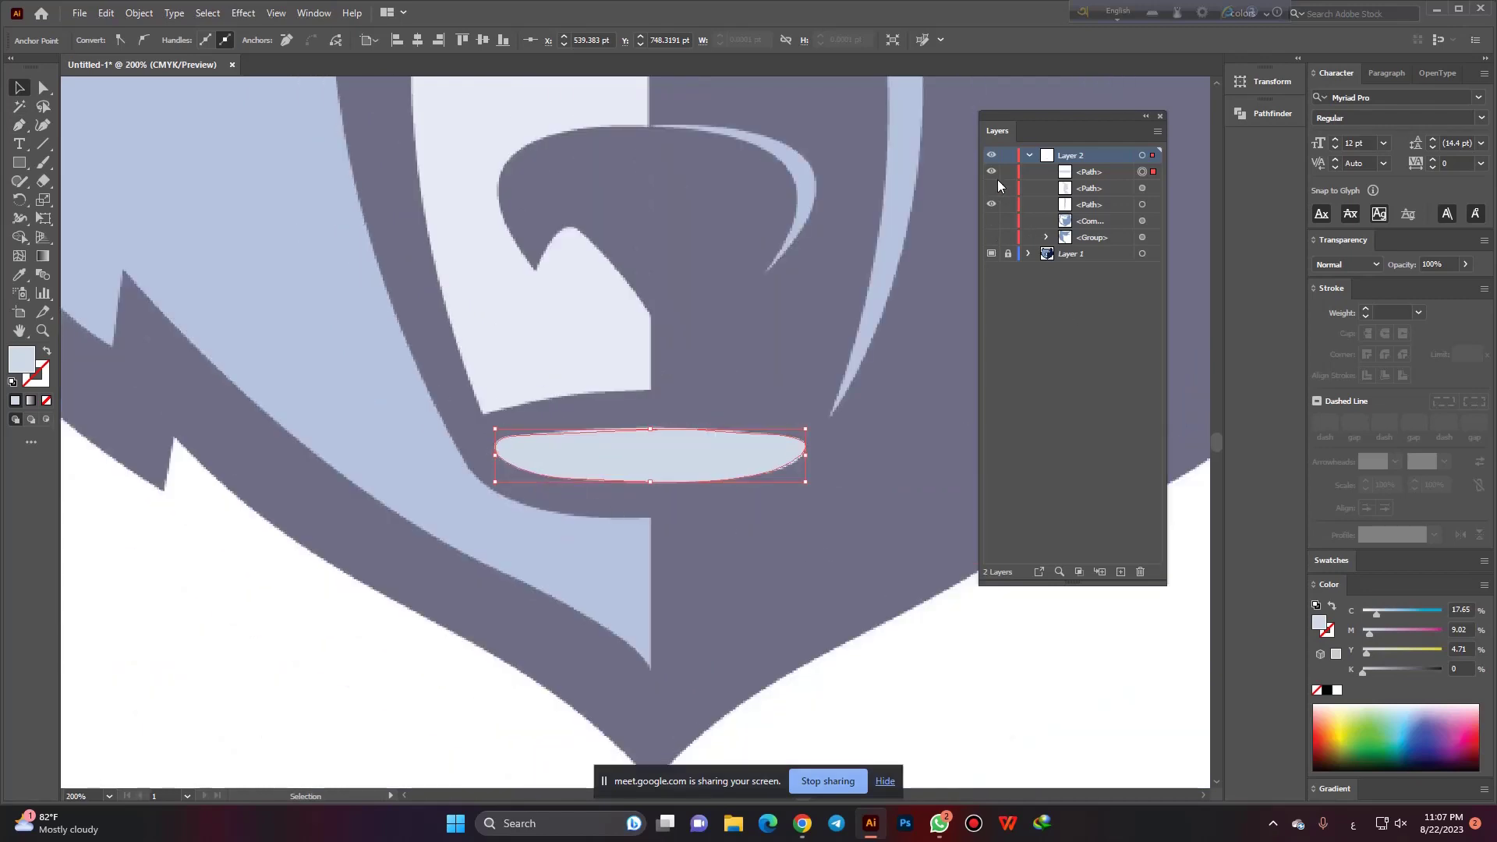
{"action": "left_click", "coordinate": [853, 222]}
Pen-trace the nose crescent's outer edge from the nose top down to its lower tip.
{"action": "scroll", "coordinate": [569, 531], "scroll_direction": "down", "scroll_amount": 1}
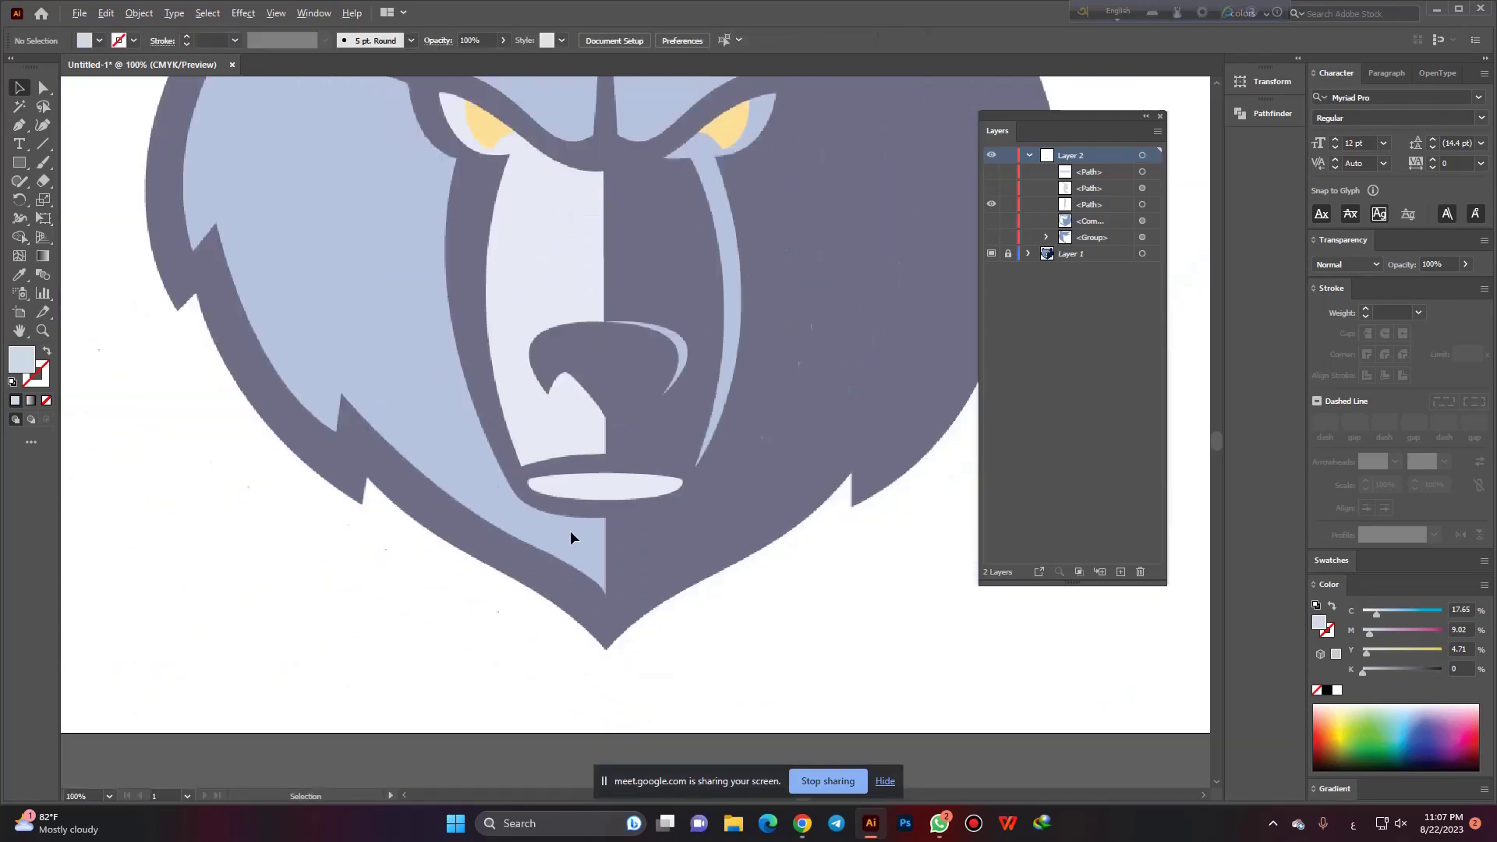
{"action": "scroll", "coordinate": [666, 352], "scroll_direction": "up", "scroll_amount": 1}
{"action": "scroll", "coordinate": [568, 343], "scroll_direction": "up", "scroll_amount": 1}
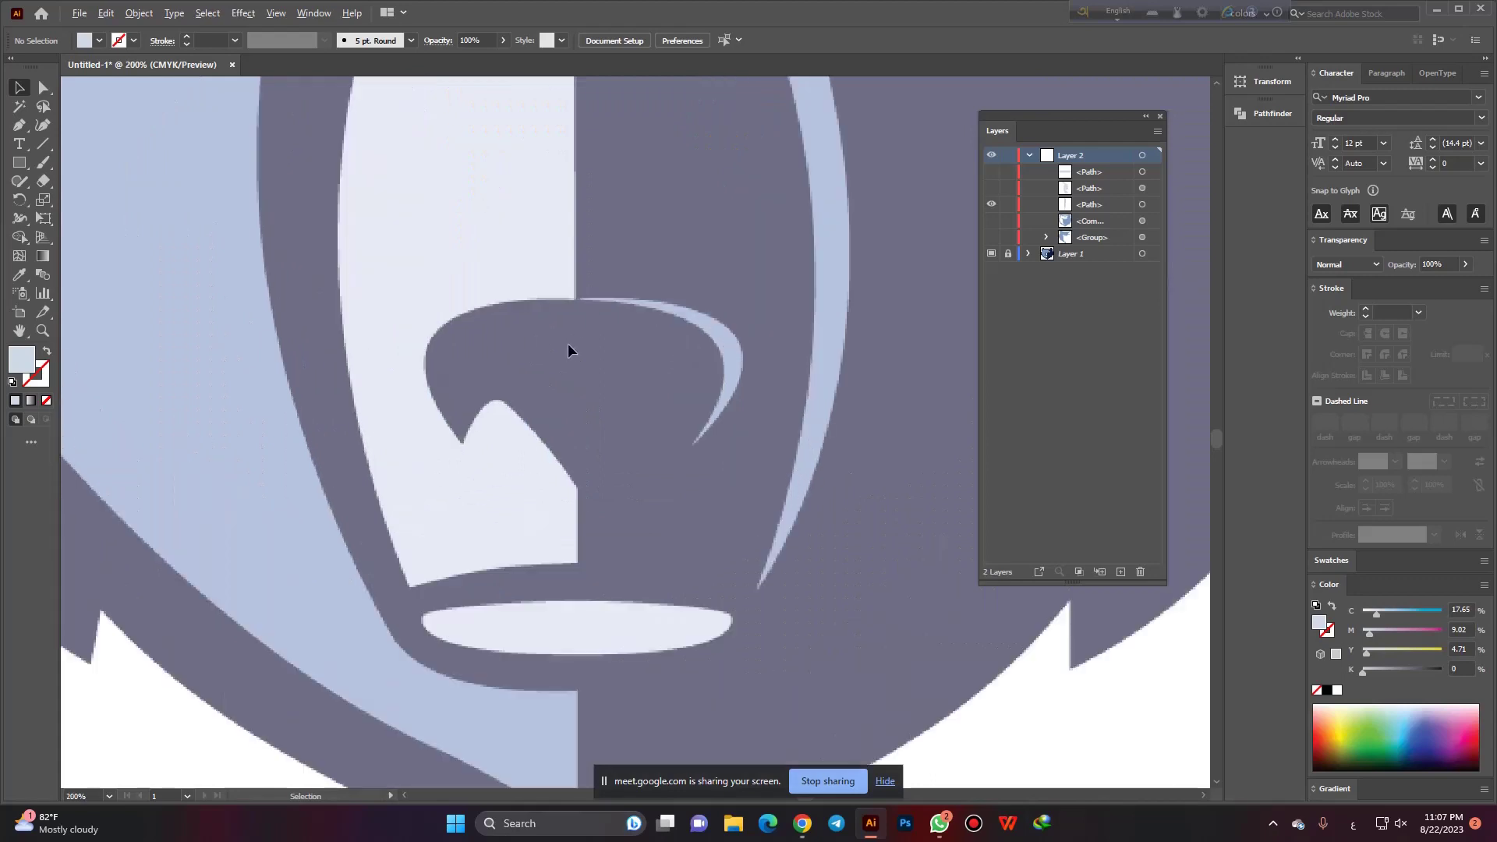
{"action": "left_click", "coordinate": [19, 125]}
{"action": "scroll", "coordinate": [571, 301], "scroll_direction": "up", "scroll_amount": 1}
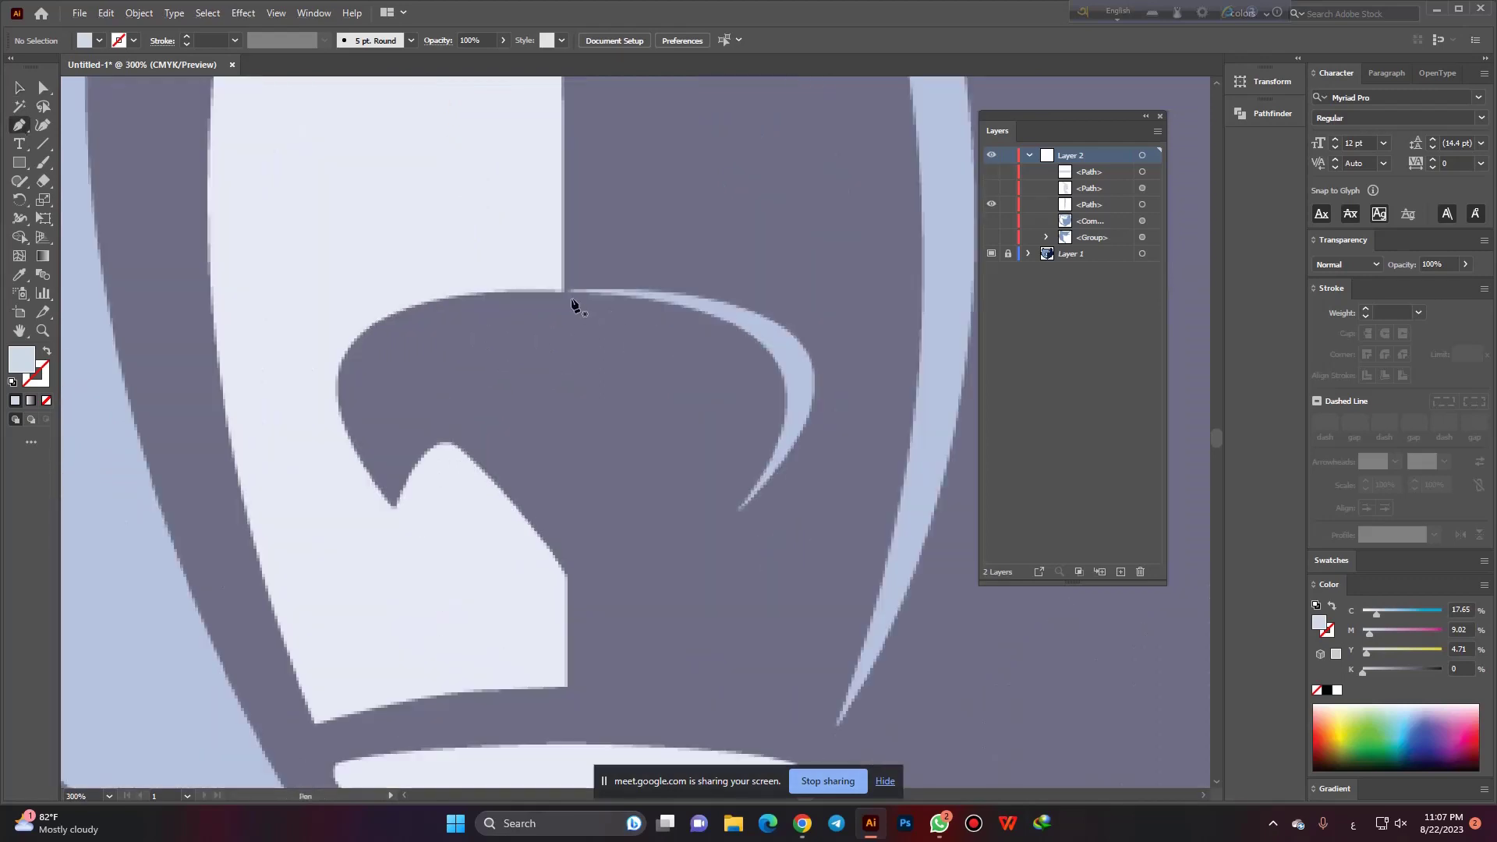
{"action": "left_click", "coordinate": [571, 292]}
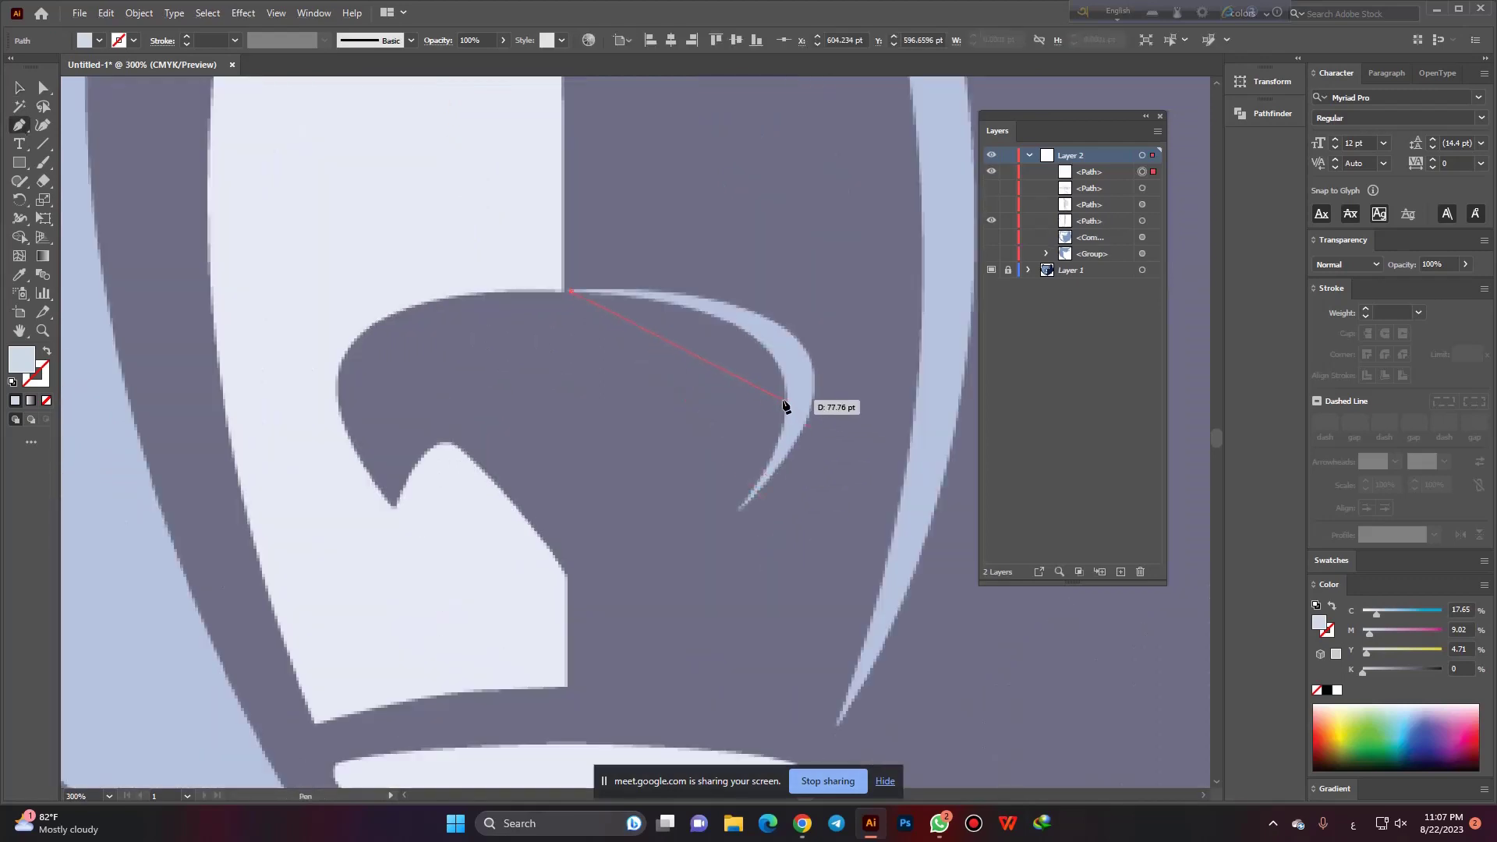
{"action": "left_click_drag", "start_coordinate": [786, 401], "coordinate": [779, 508]}
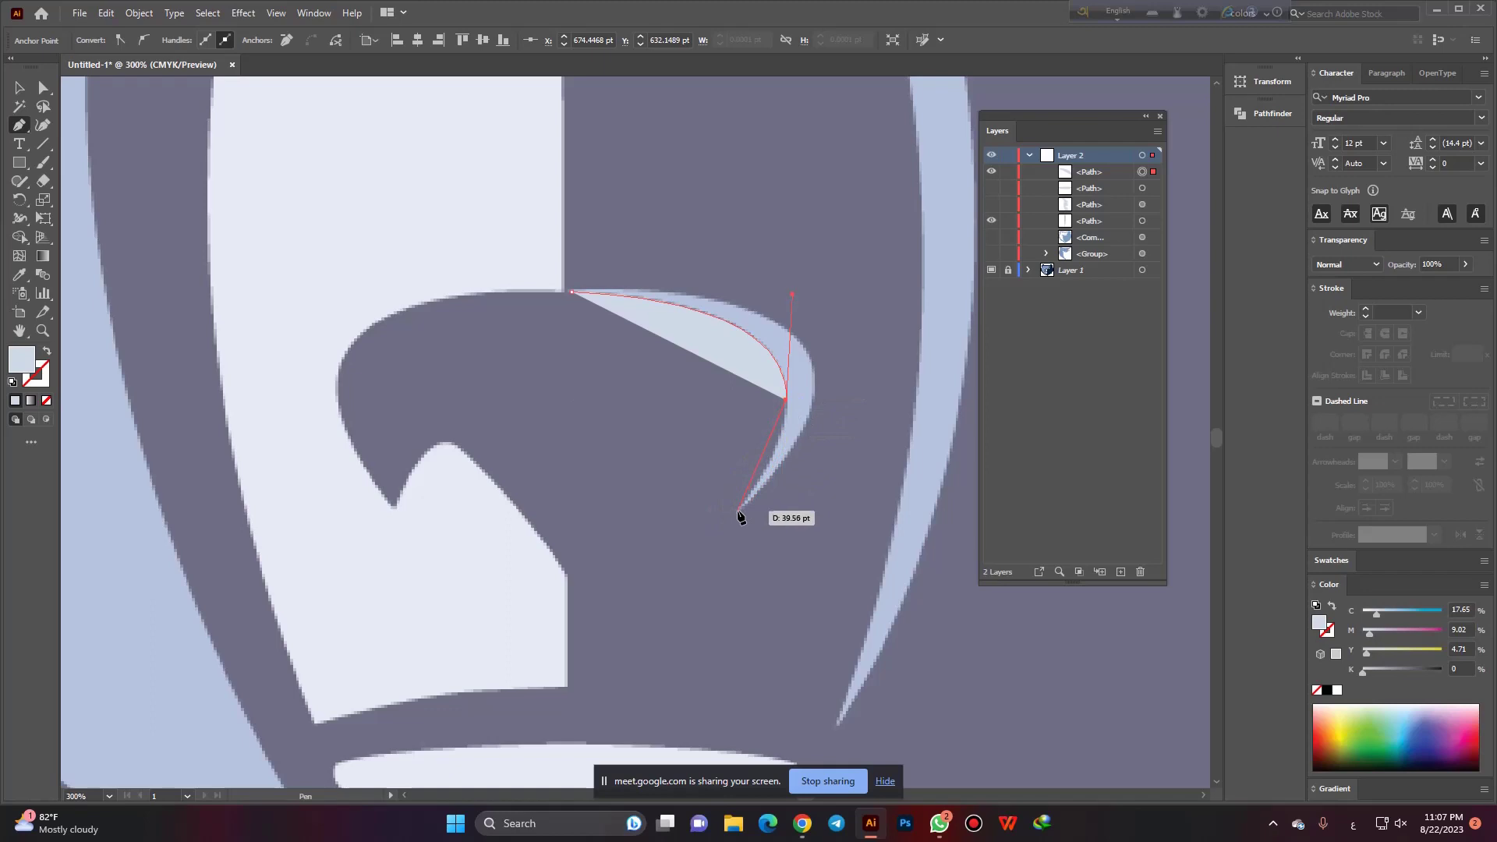
{"action": "left_click_drag", "start_coordinate": [738, 510], "coordinate": [694, 555]}
Curve the crescent's inner edge with an empty fill and close the path at its start.
{"action": "left_click_drag", "start_coordinate": [738, 511], "coordinate": [4, 362]}
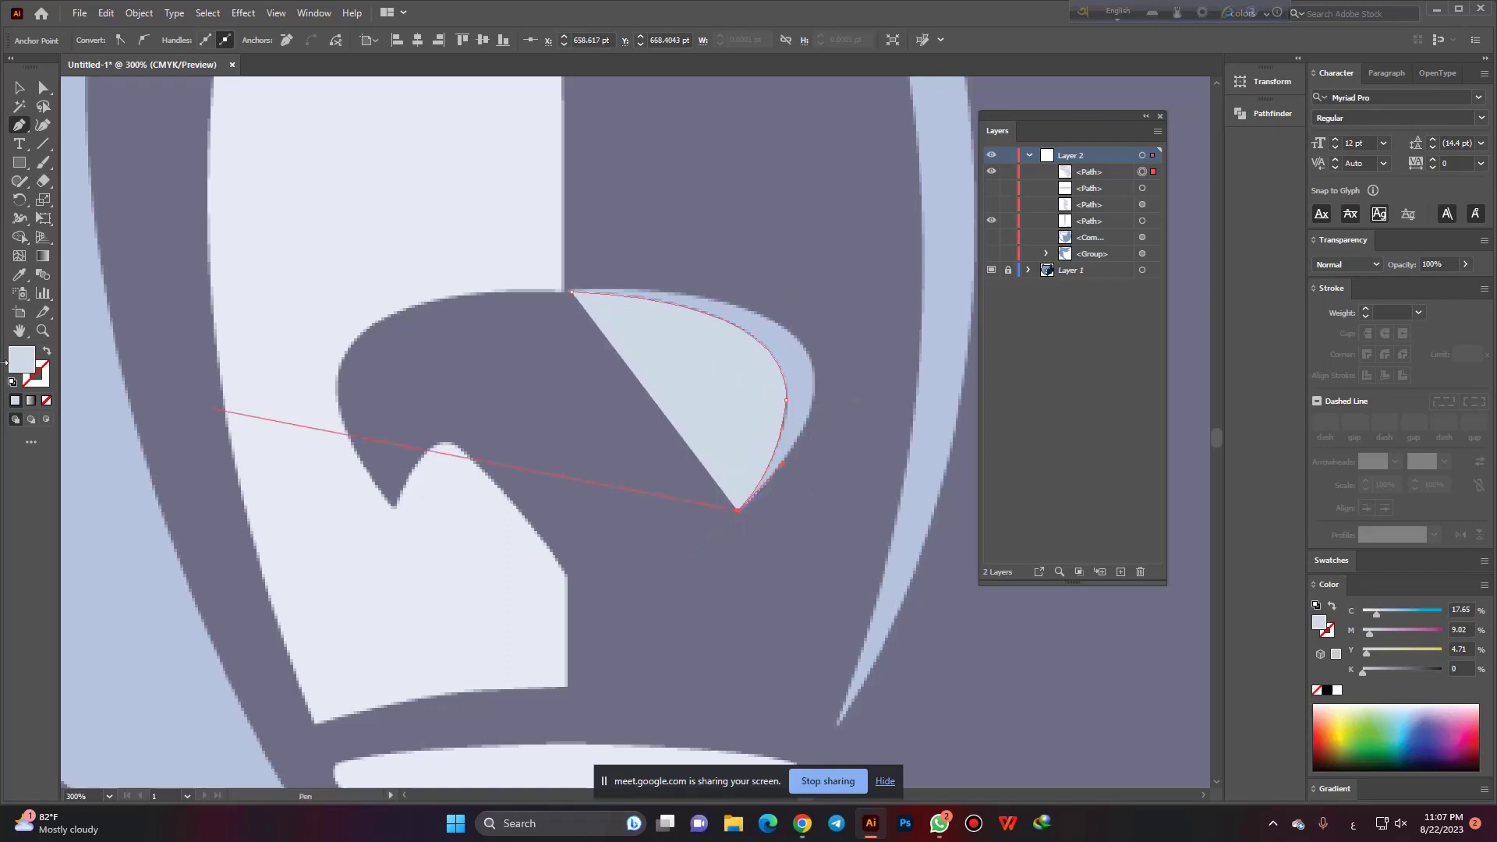
{"action": "left_click", "coordinate": [46, 353]}
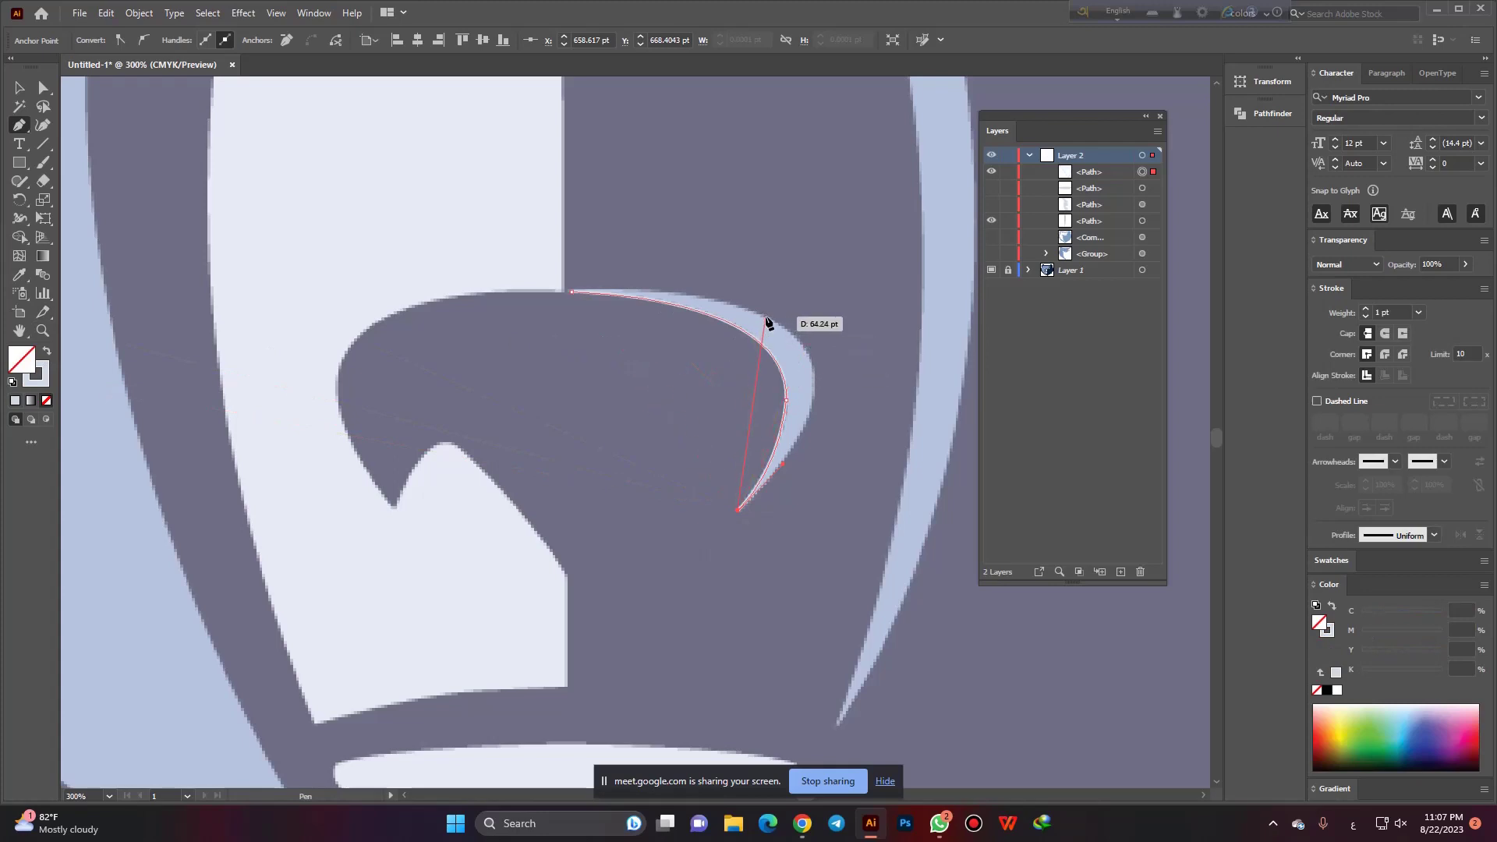
{"action": "mouse_move", "coordinate": [766, 317]}
{"action": "left_mouse_down"}
{"action": "mouse_move", "coordinate": [682, 292]}
{"action": "mouse_move", "coordinate": [639, 252]}
{"action": "left_mouse_up"}
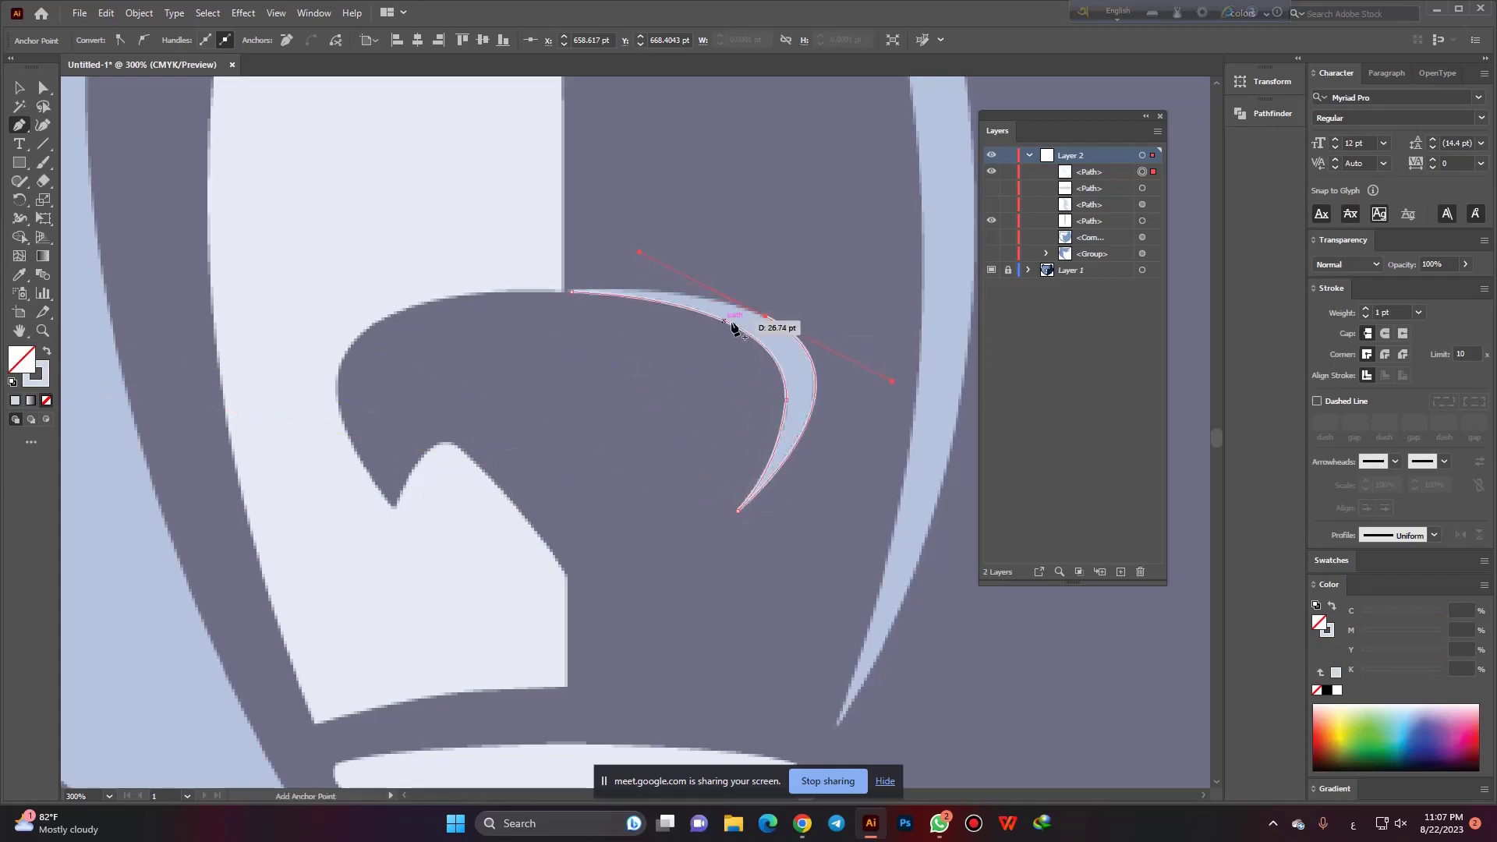
{"action": "left_click", "coordinate": [574, 293]}
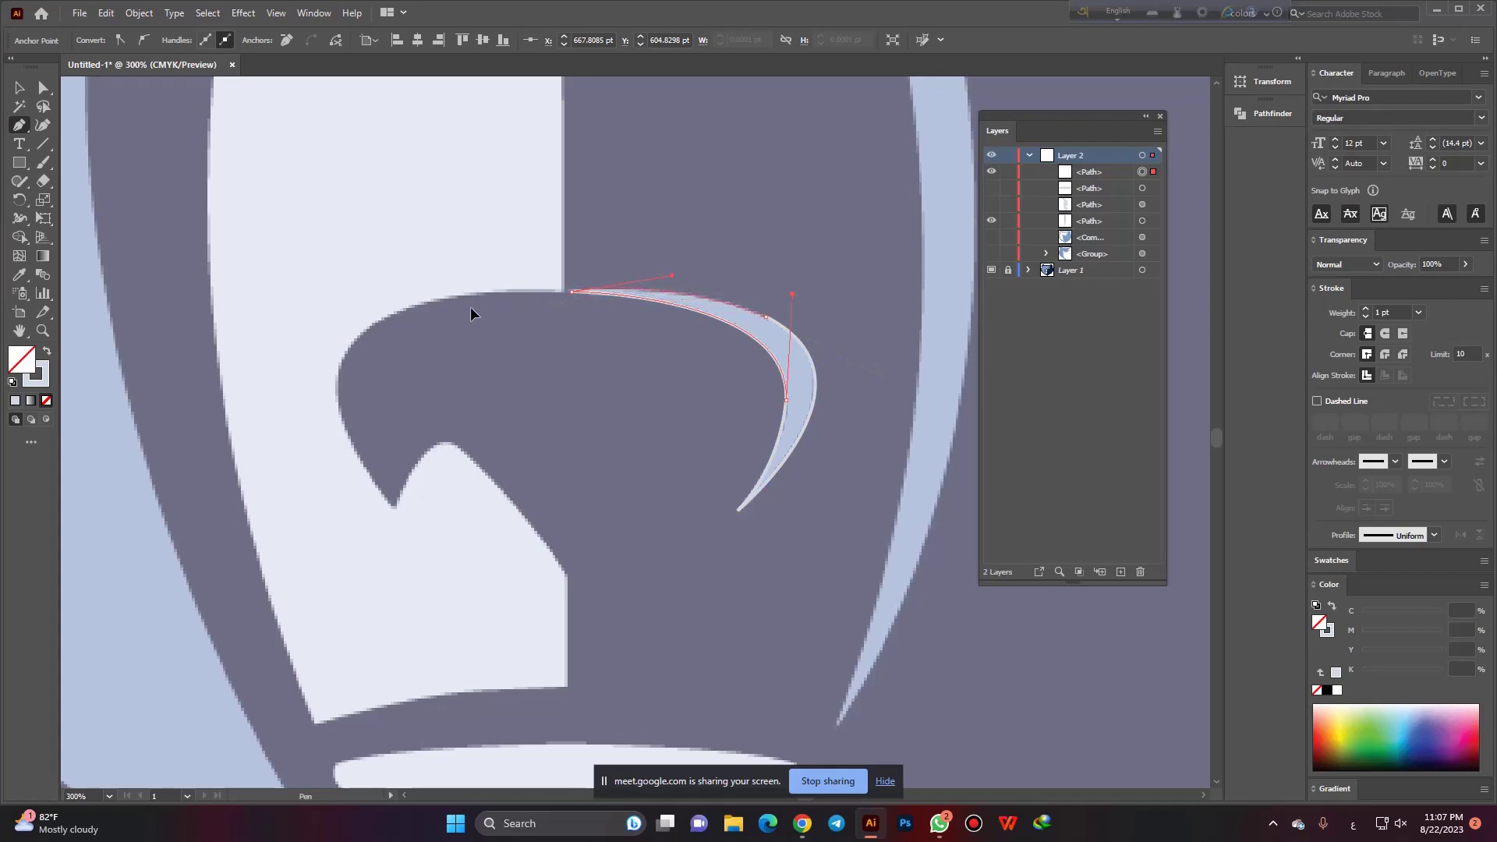
Fill the crescent with medium blue sampled from the artwork, then hide it in Layers.
{"action": "key", "text": "i"}
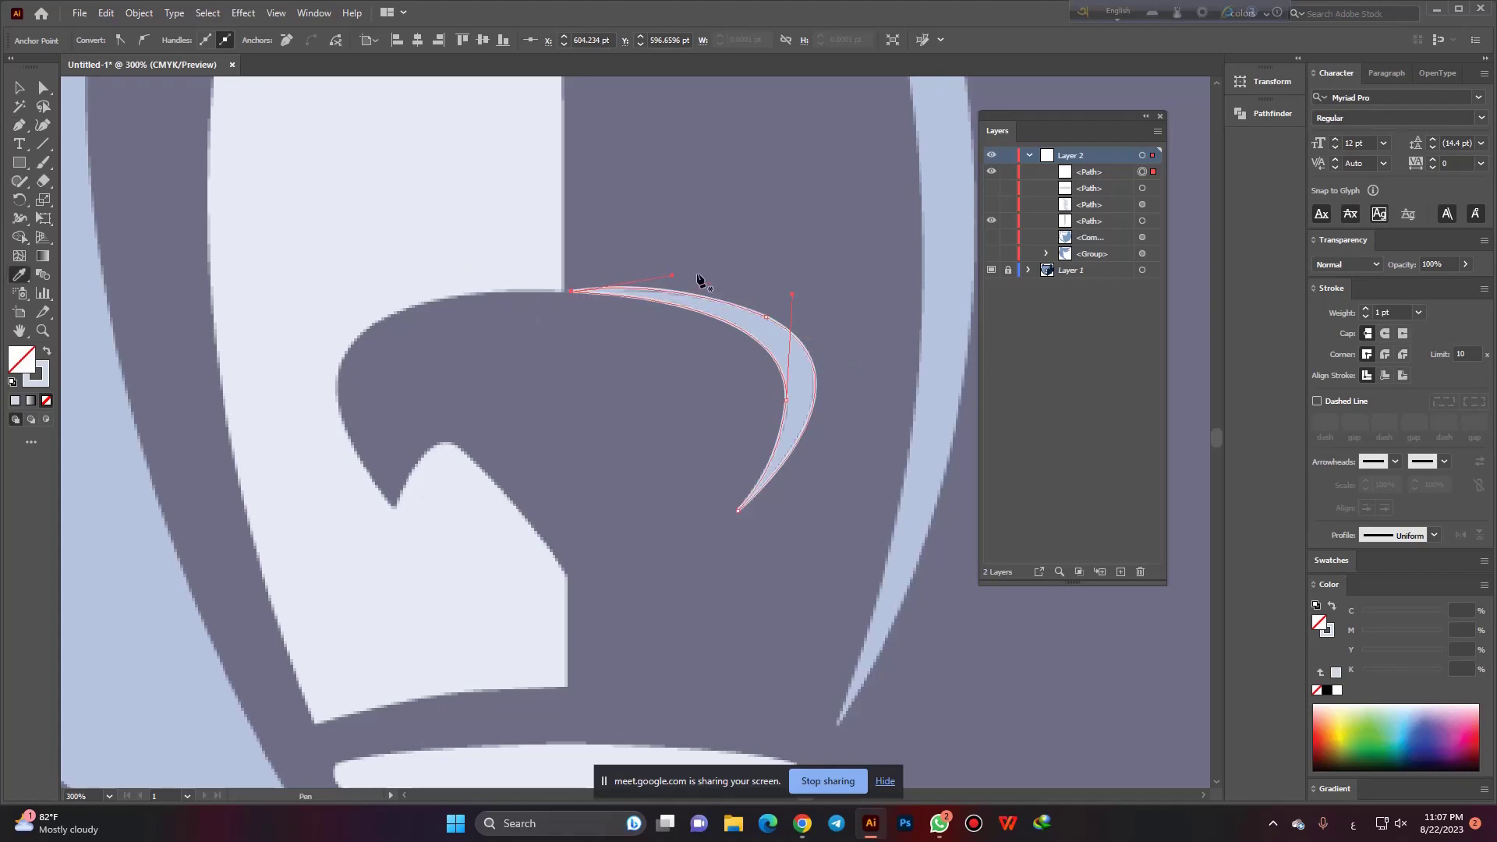
{"action": "left_click", "coordinate": [762, 317]}
{"action": "left_click", "coordinate": [20, 93]}
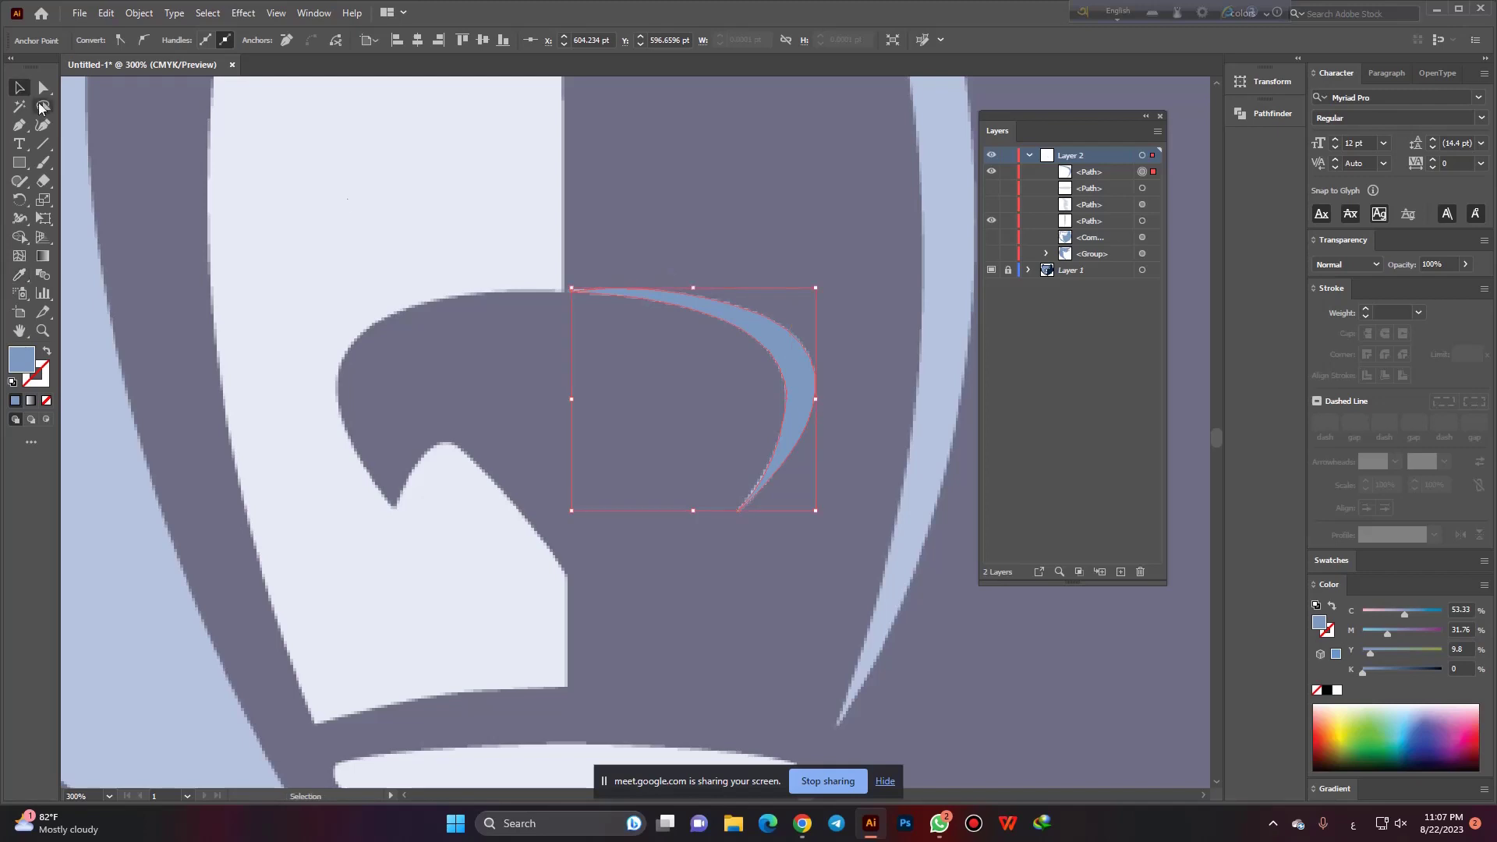
{"action": "left_click", "coordinate": [991, 171]}
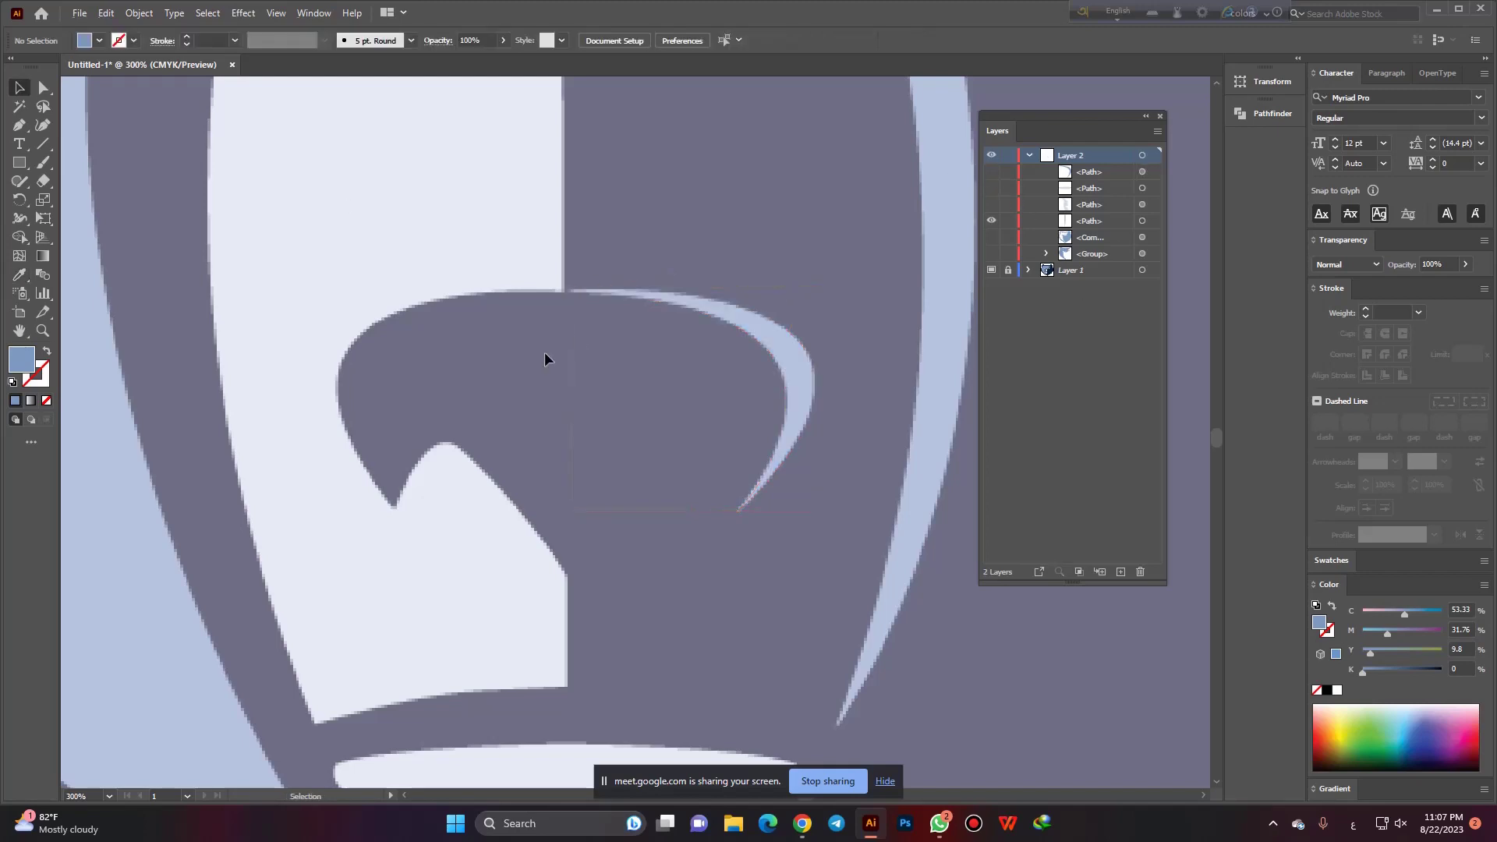
{"action": "scroll", "coordinate": [587, 429], "scroll_direction": "down", "scroll_amount": 2}
{"action": "scroll", "coordinate": [731, 480], "scroll_direction": "down", "scroll_amount": 2}
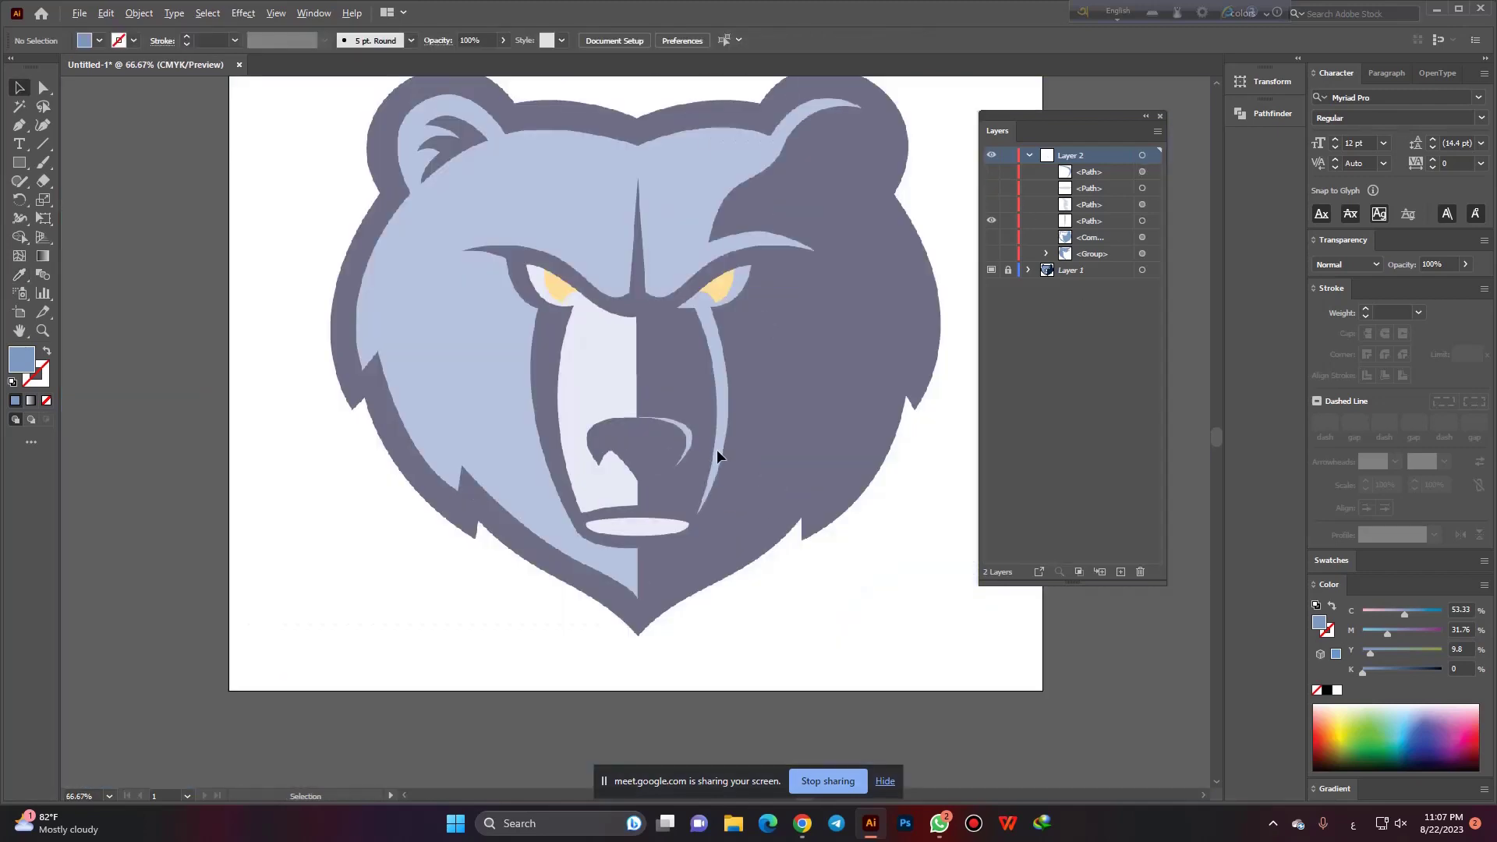
{"action": "scroll", "coordinate": [705, 438], "scroll_direction": "up", "scroll_amount": 1}
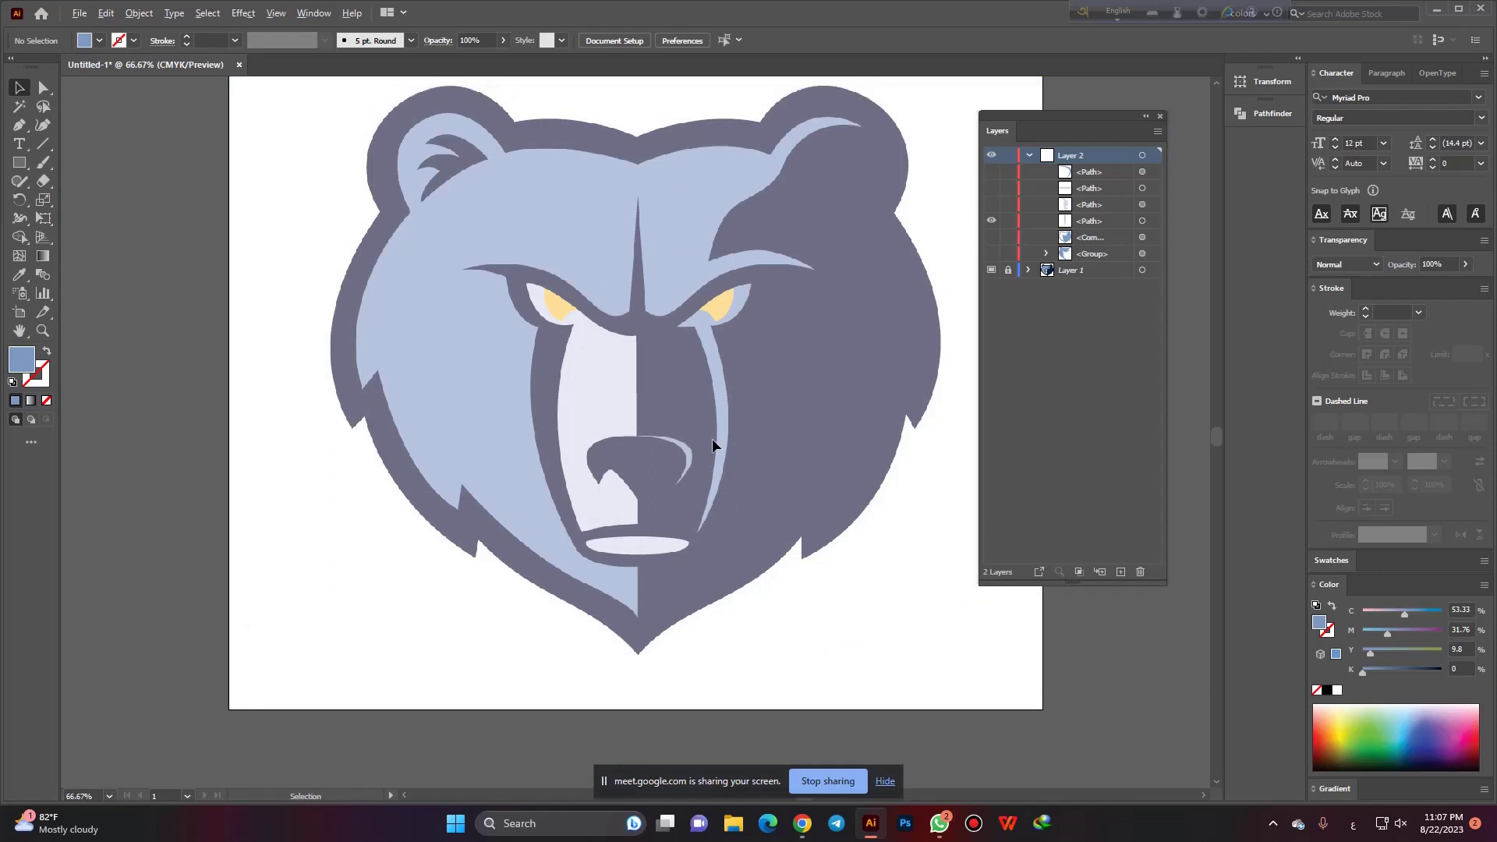
{"action": "scroll", "coordinate": [714, 488], "scroll_direction": "up", "scroll_amount": 1}
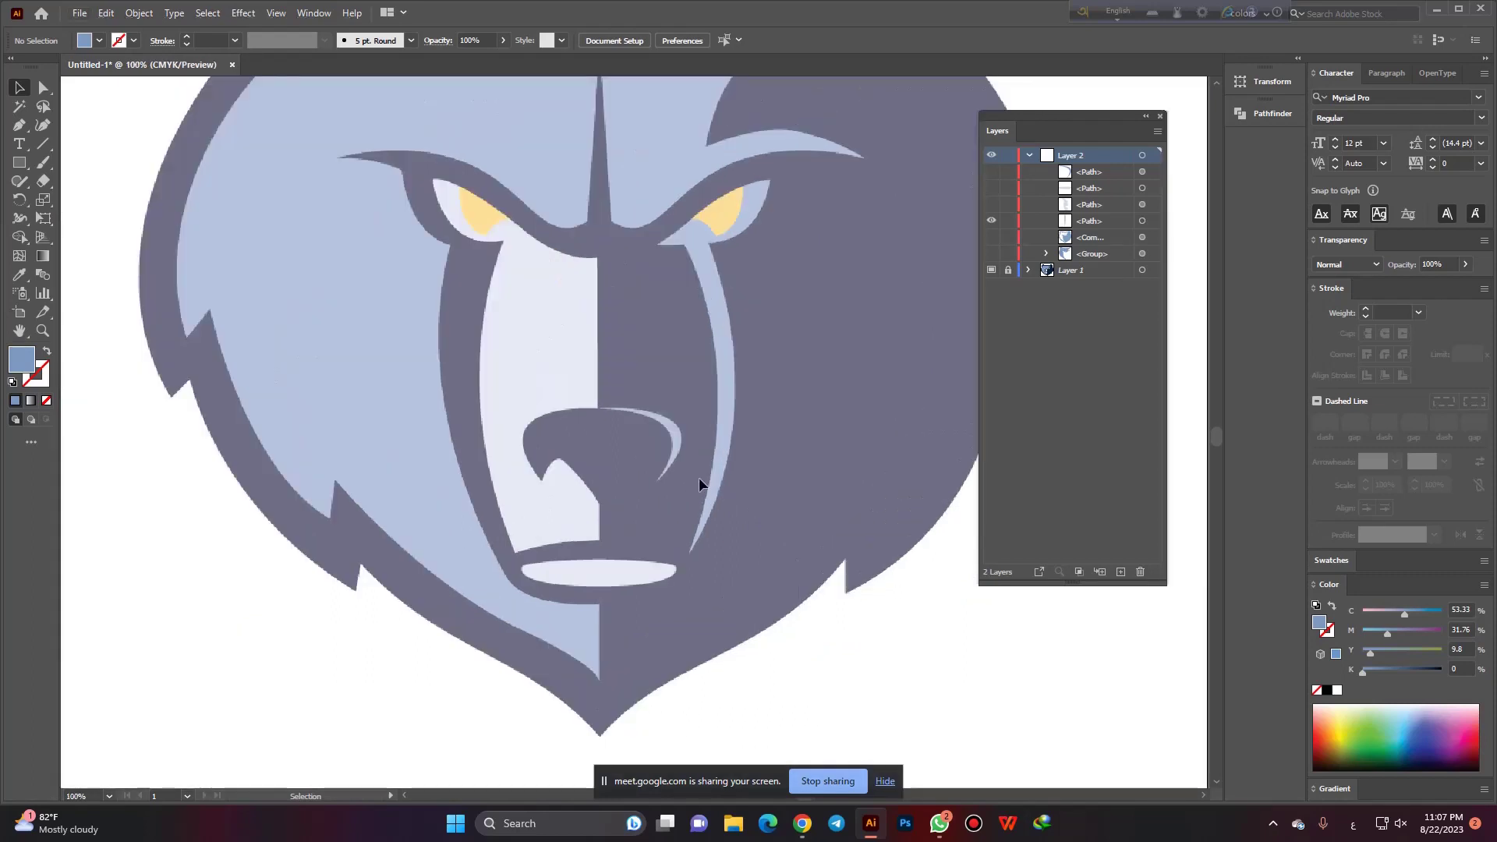
{"action": "left_click", "coordinate": [19, 125]}
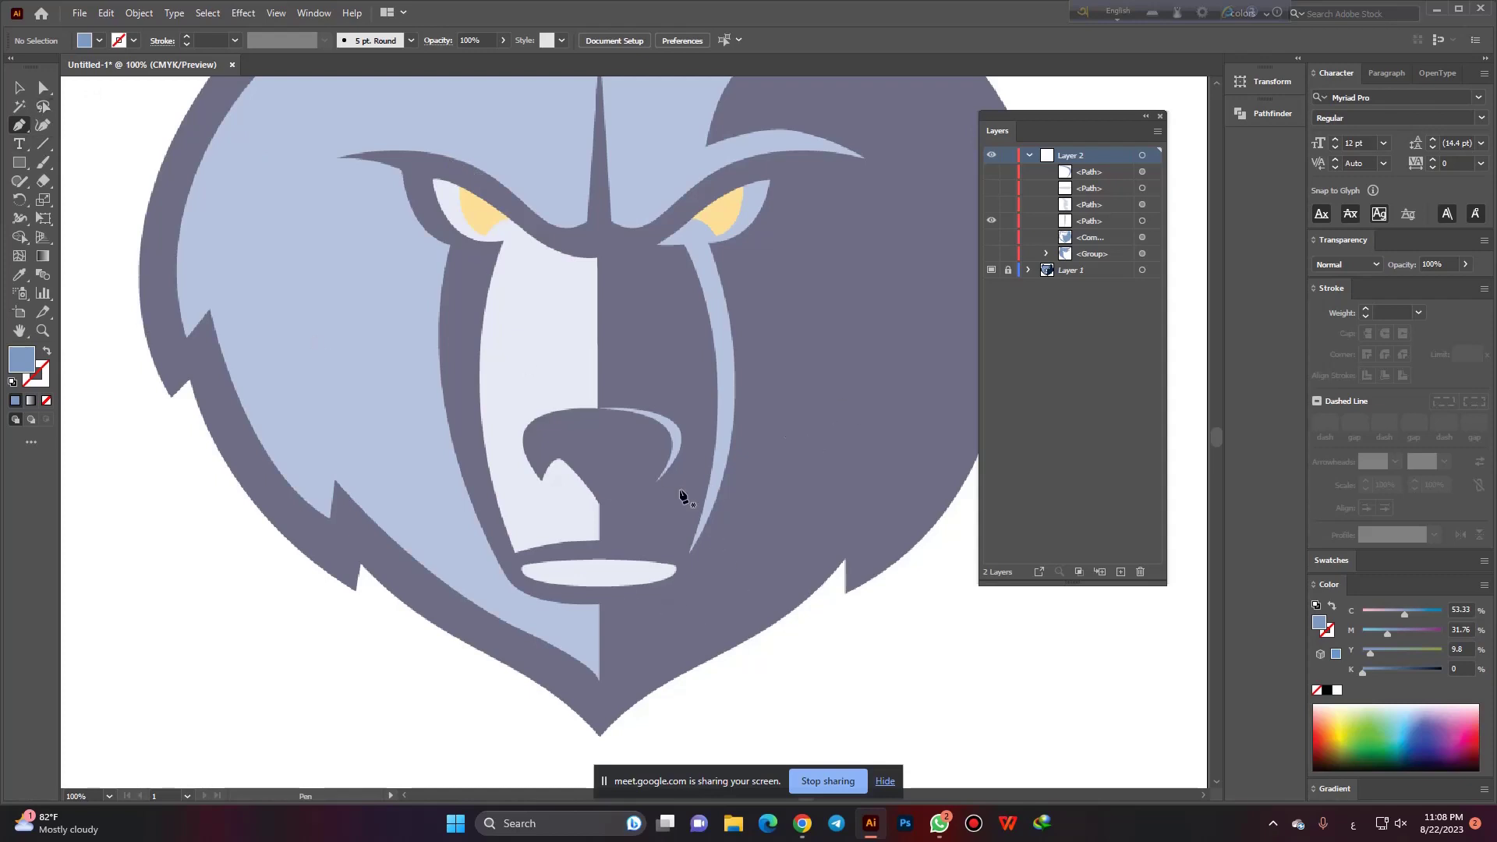
Start a pen path at the stripe's bottom and curve it up toward the right eye corner.
{"action": "scroll", "coordinate": [690, 560], "scroll_direction": "up", "scroll_amount": 1}
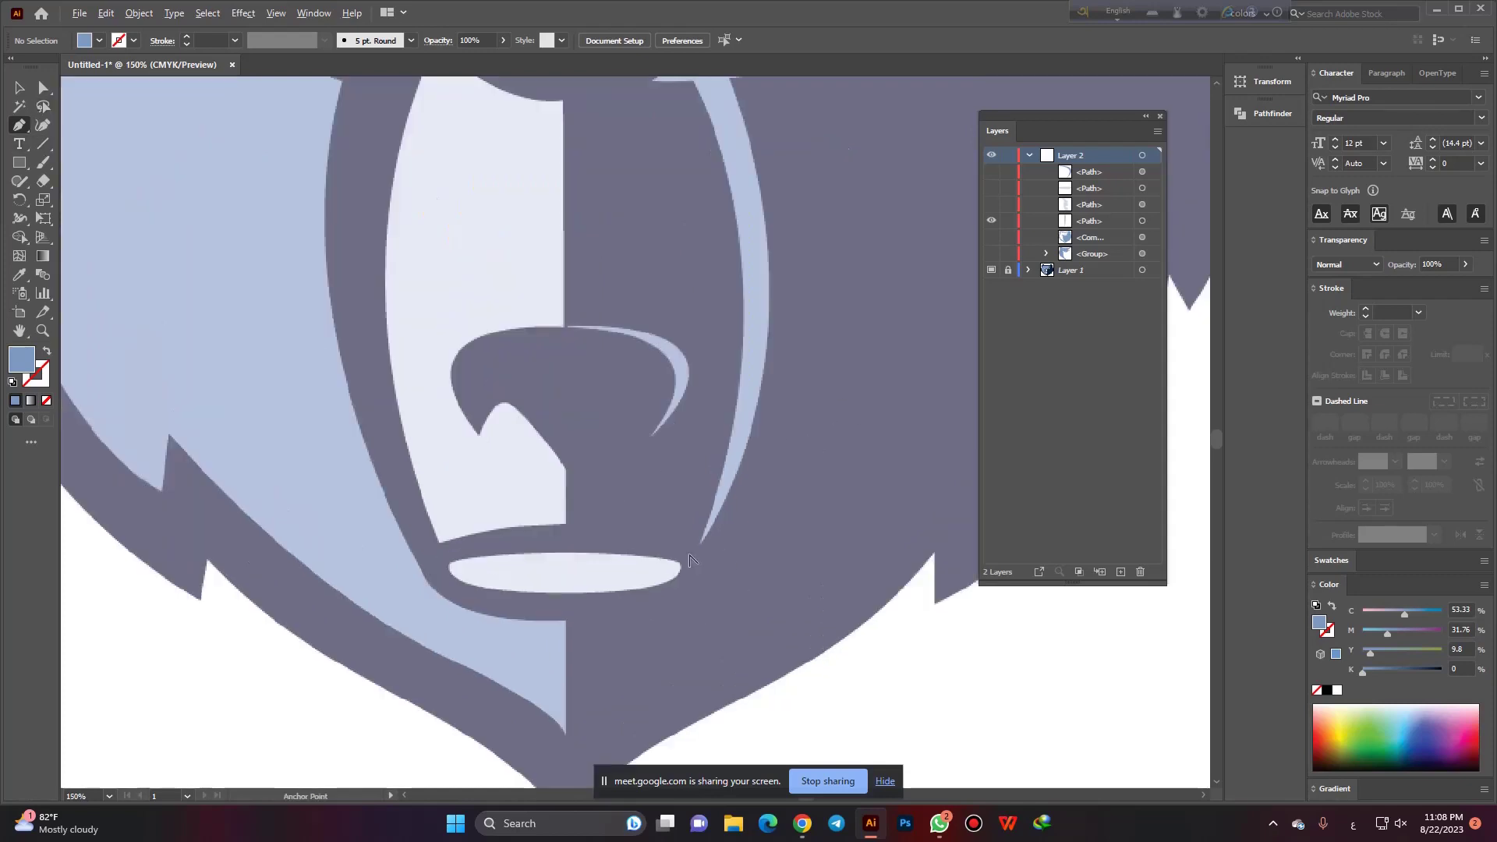
{"action": "left_click", "coordinate": [699, 611]}
{"action": "key", "text": "ctrl+0"}
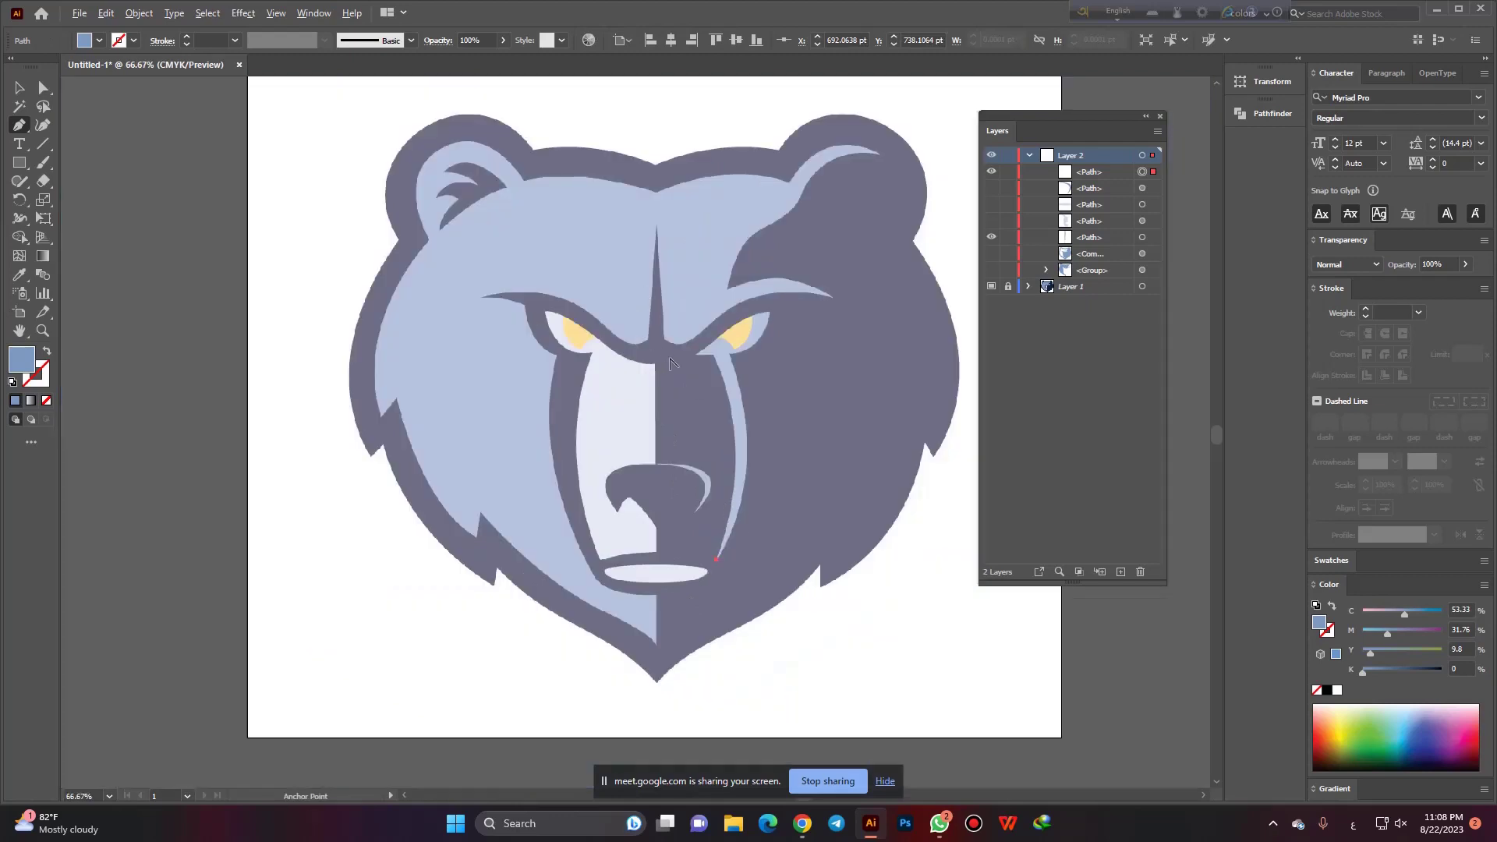
{"action": "left_click_drag", "start_coordinate": [712, 359], "coordinate": [662, 251]}
{"action": "key", "text": "ctrl+plus"}
{"action": "key", "text": "ctrl+plus"}
{"action": "key", "text": "ctrl+plus"}
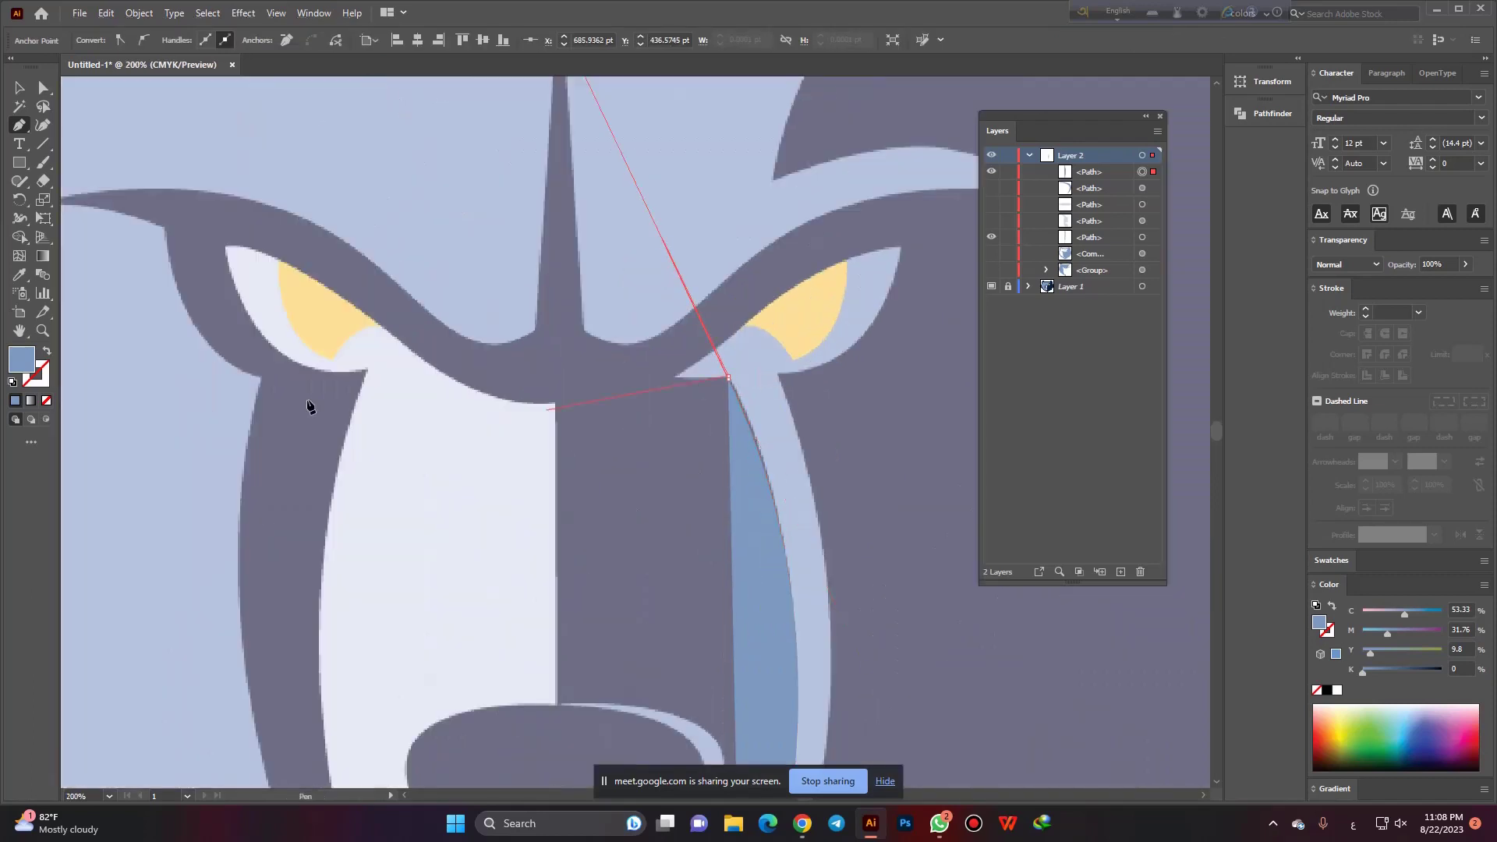
{"action": "left_click", "coordinate": [47, 353]}
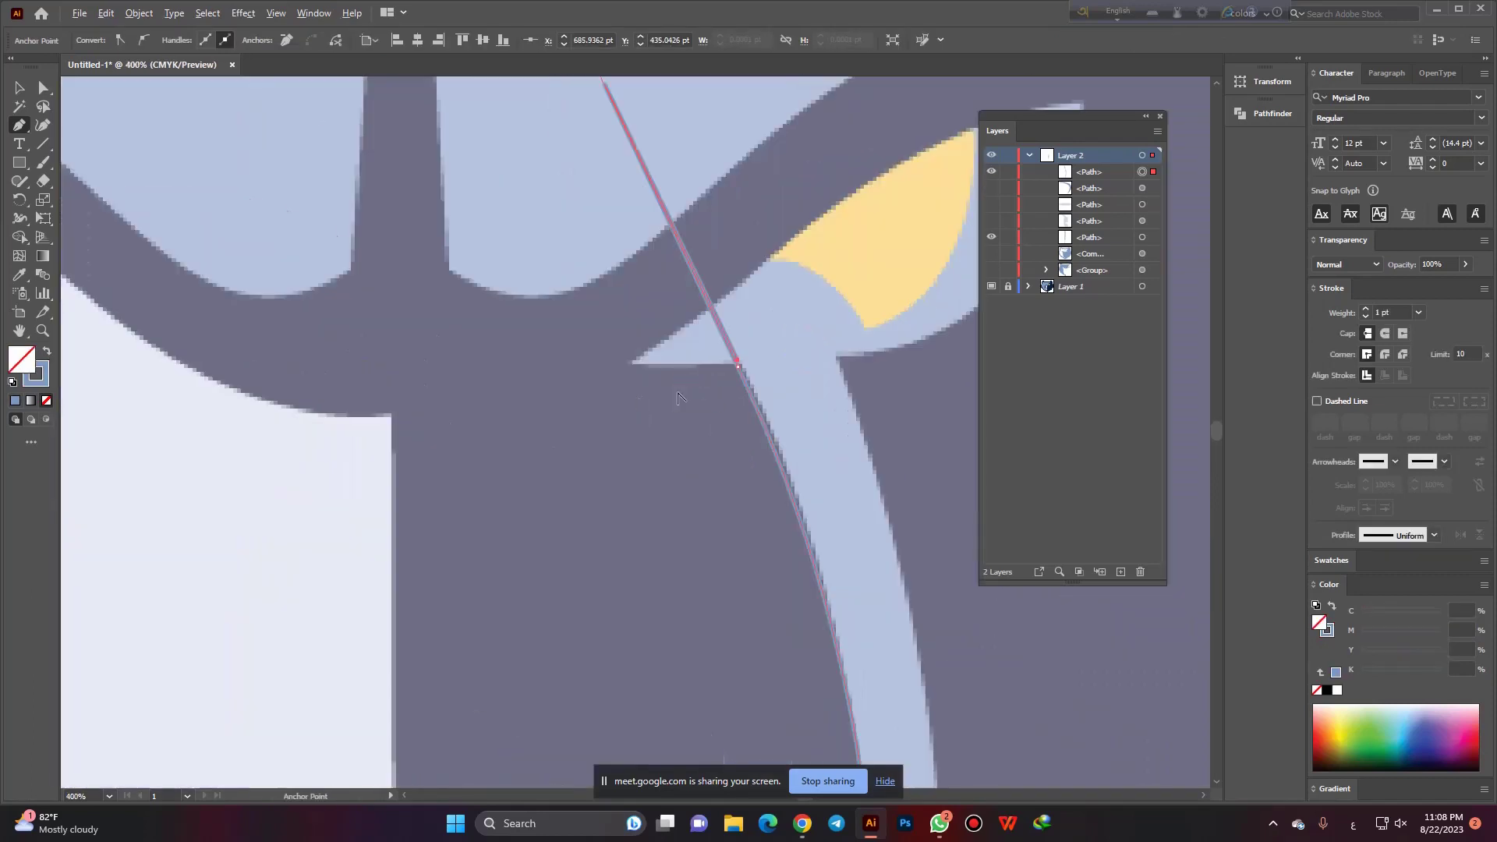
{"action": "key", "text": "ctrl+plus"}
{"action": "key", "text": "ctrl+plus"}
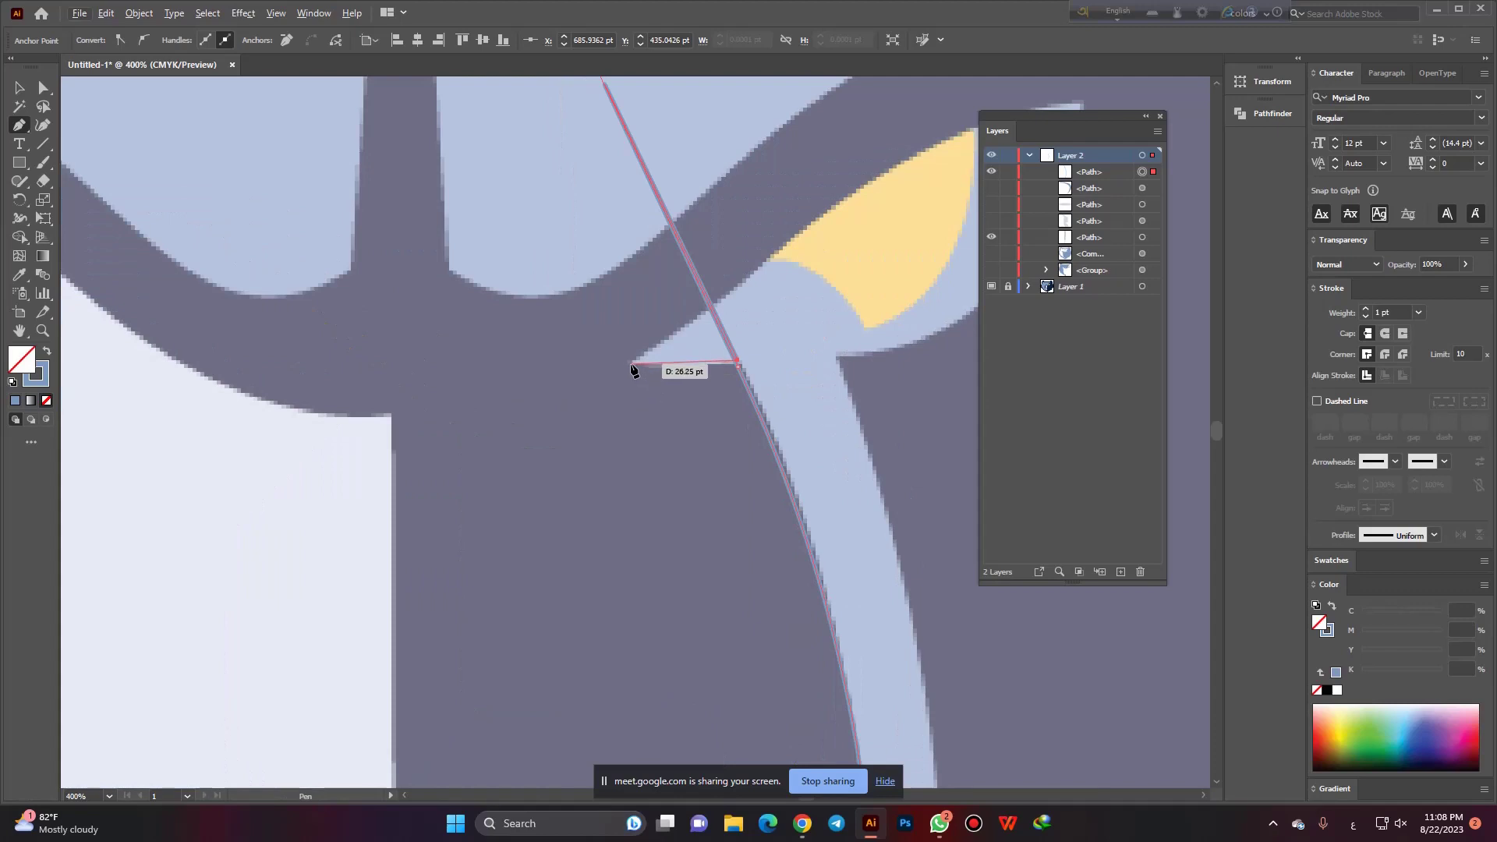
{"action": "left_click", "coordinate": [632, 364]}
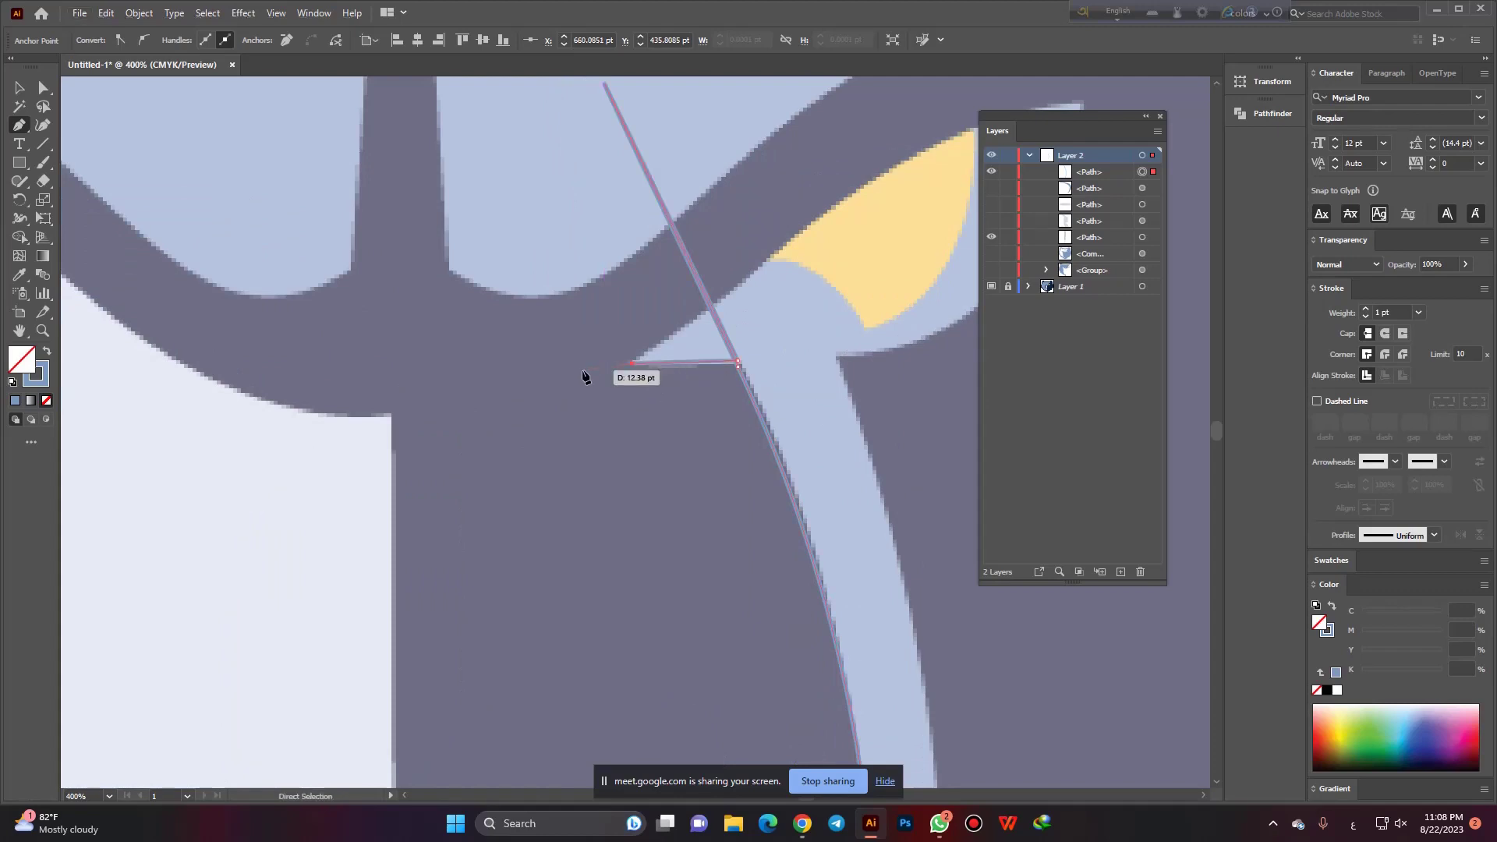
Stop the path, swap its fill and stroke, then undo the misdrawn blue shape.
{"action": "key", "text": "Escape"}
{"action": "key", "text": "shift+x"}
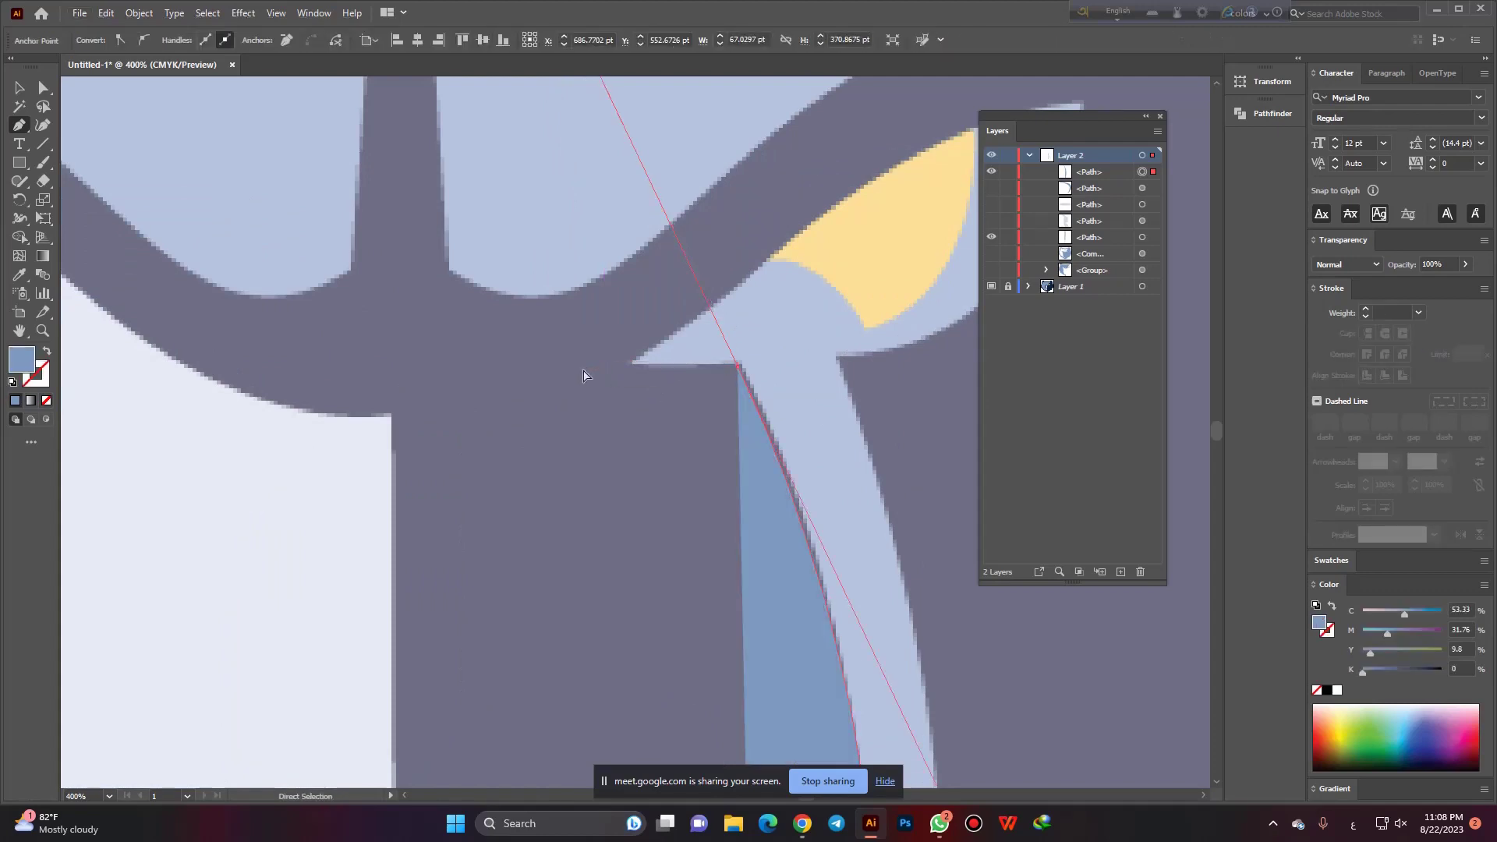
{"action": "key", "text": "ctrl+z"}
{"action": "scroll", "coordinate": [678, 293], "scroll_direction": "down", "scroll_amount": 2}
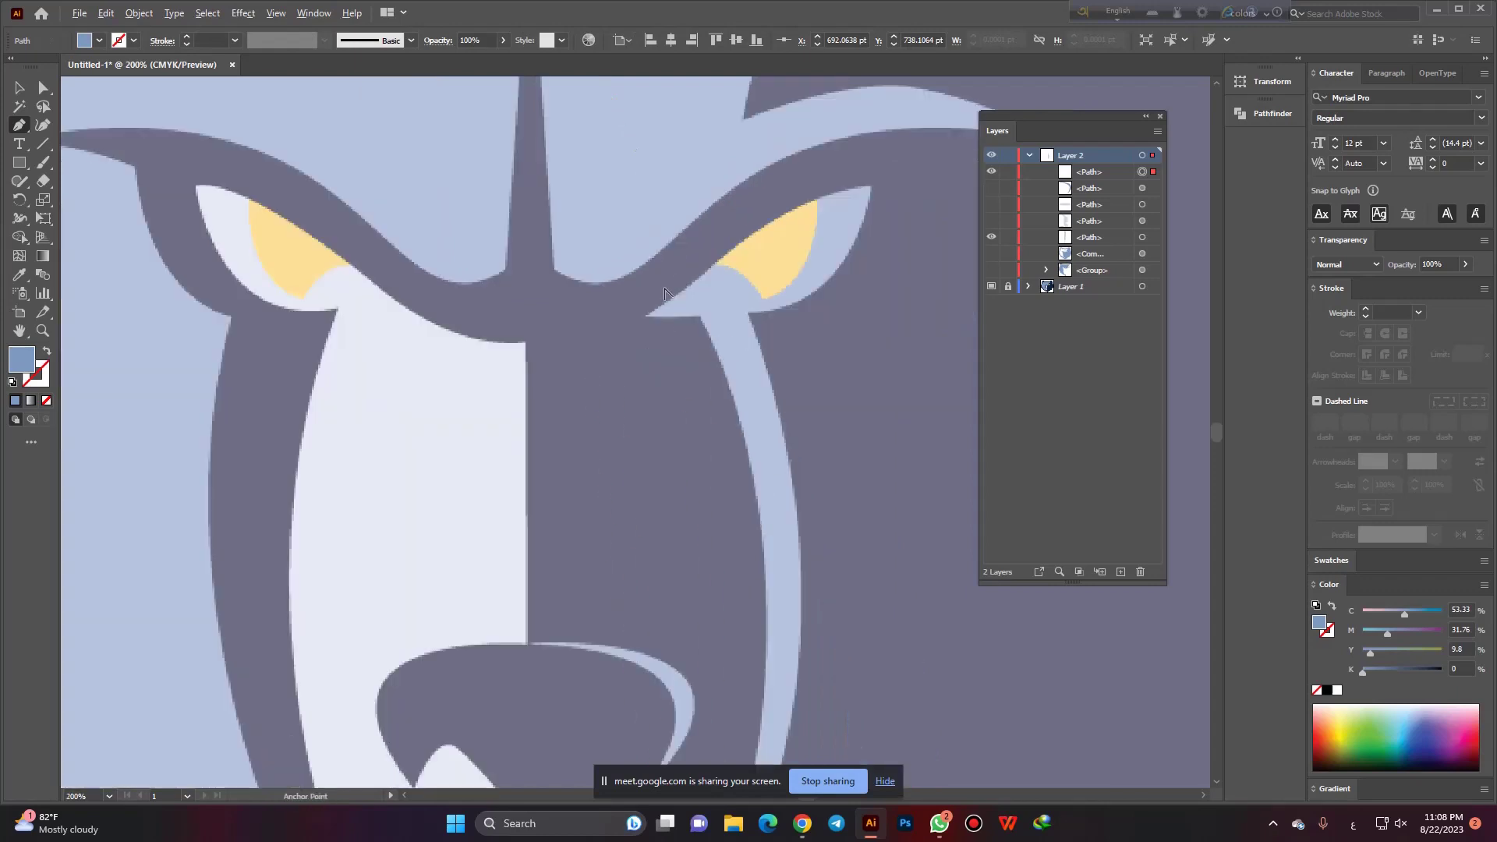
{"action": "scroll", "coordinate": [690, 312], "scroll_direction": "down", "scroll_amount": 1}
Place anchors under the right eye, at its inner corner and along its upper edge.
{"action": "scroll", "coordinate": [706, 328], "scroll_direction": "down", "scroll_amount": 1}
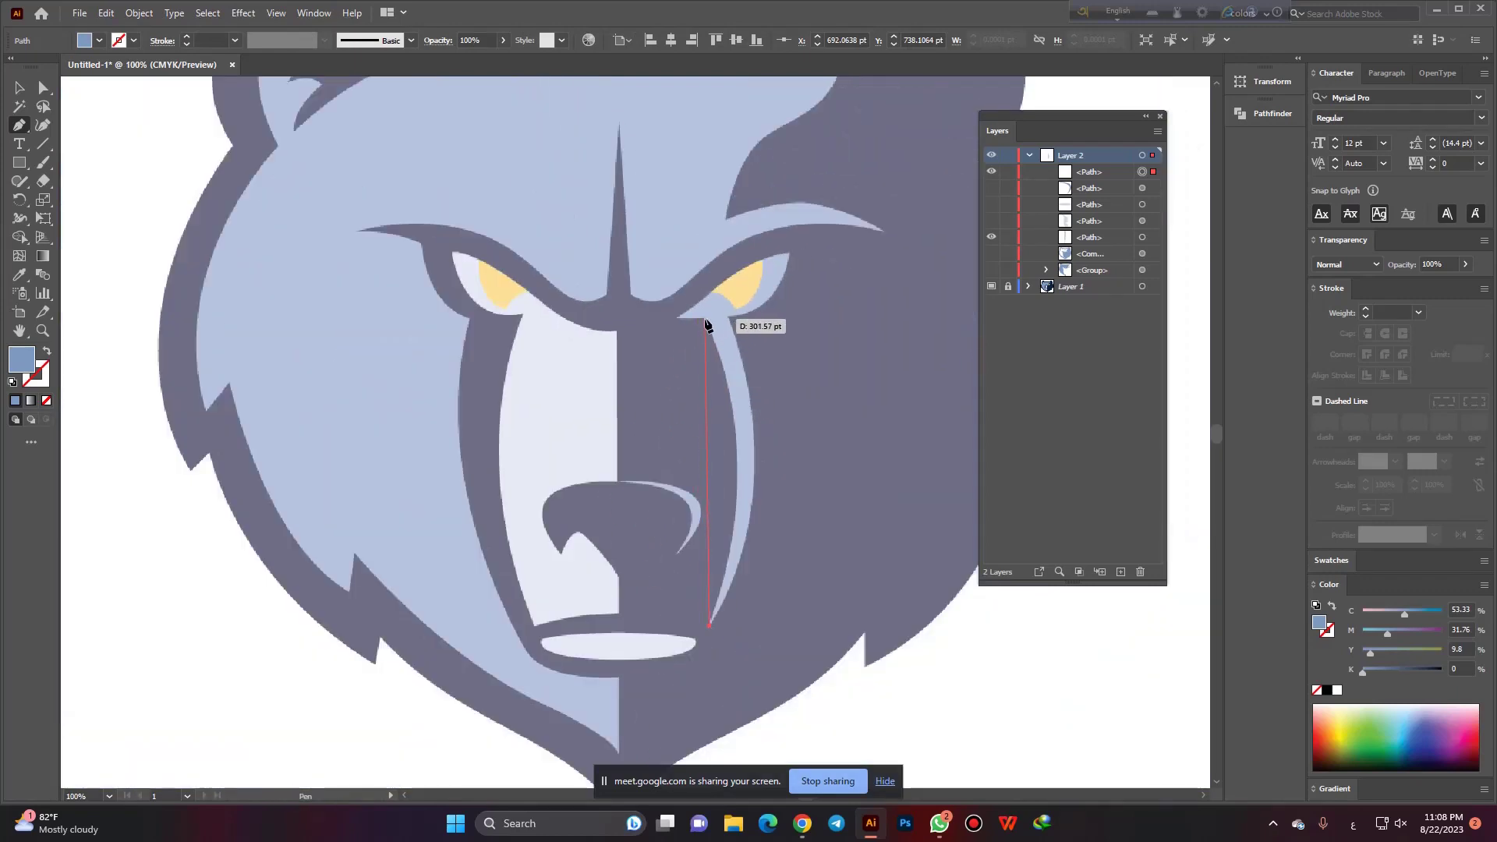
{"action": "mouse_move", "coordinate": [703, 319]}
{"action": "left_mouse_down"}
{"action": "mouse_move", "coordinate": [641, 284]}
{"action": "mouse_move", "coordinate": [671, 241]}
{"action": "mouse_move", "coordinate": [627, 184]}
{"action": "mouse_move", "coordinate": [655, 215]}
{"action": "left_mouse_up"}
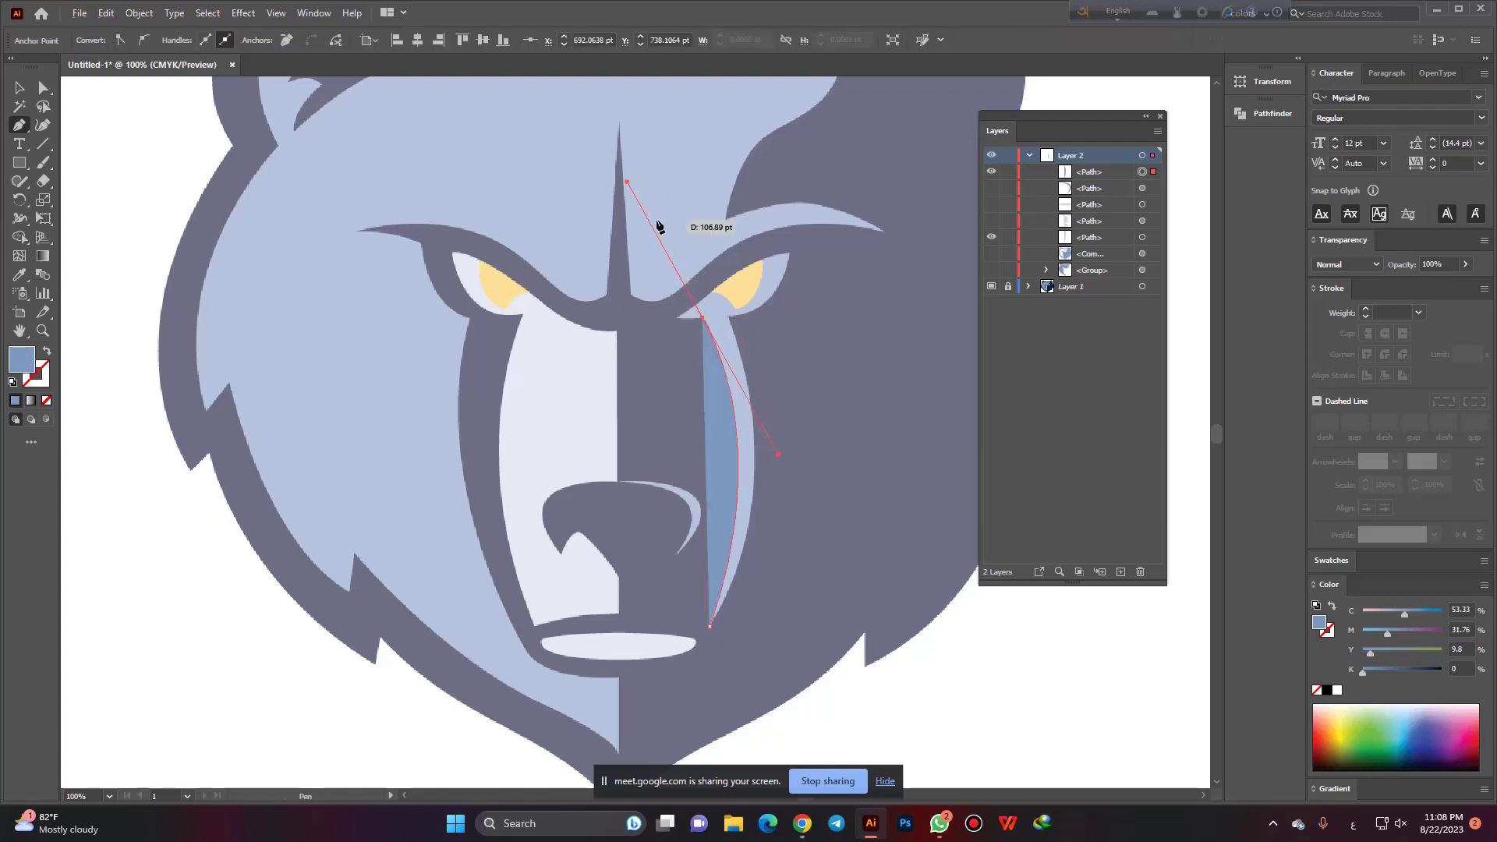
{"action": "scroll", "coordinate": [676, 276], "scroll_direction": "up", "scroll_amount": 3}
{"action": "left_click", "coordinate": [48, 355]}
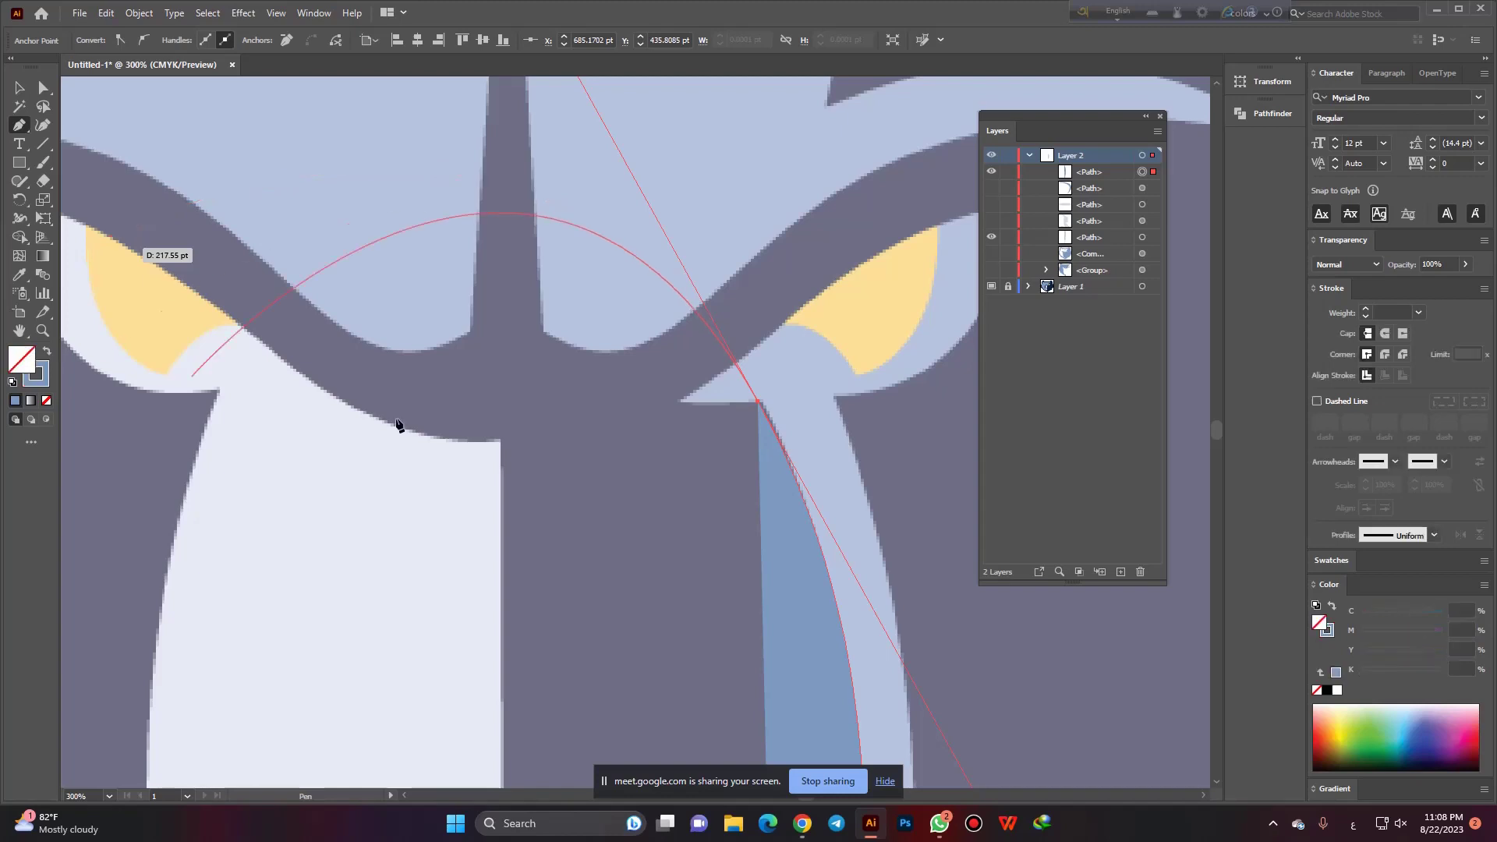
{"action": "left_click", "coordinate": [758, 403]}
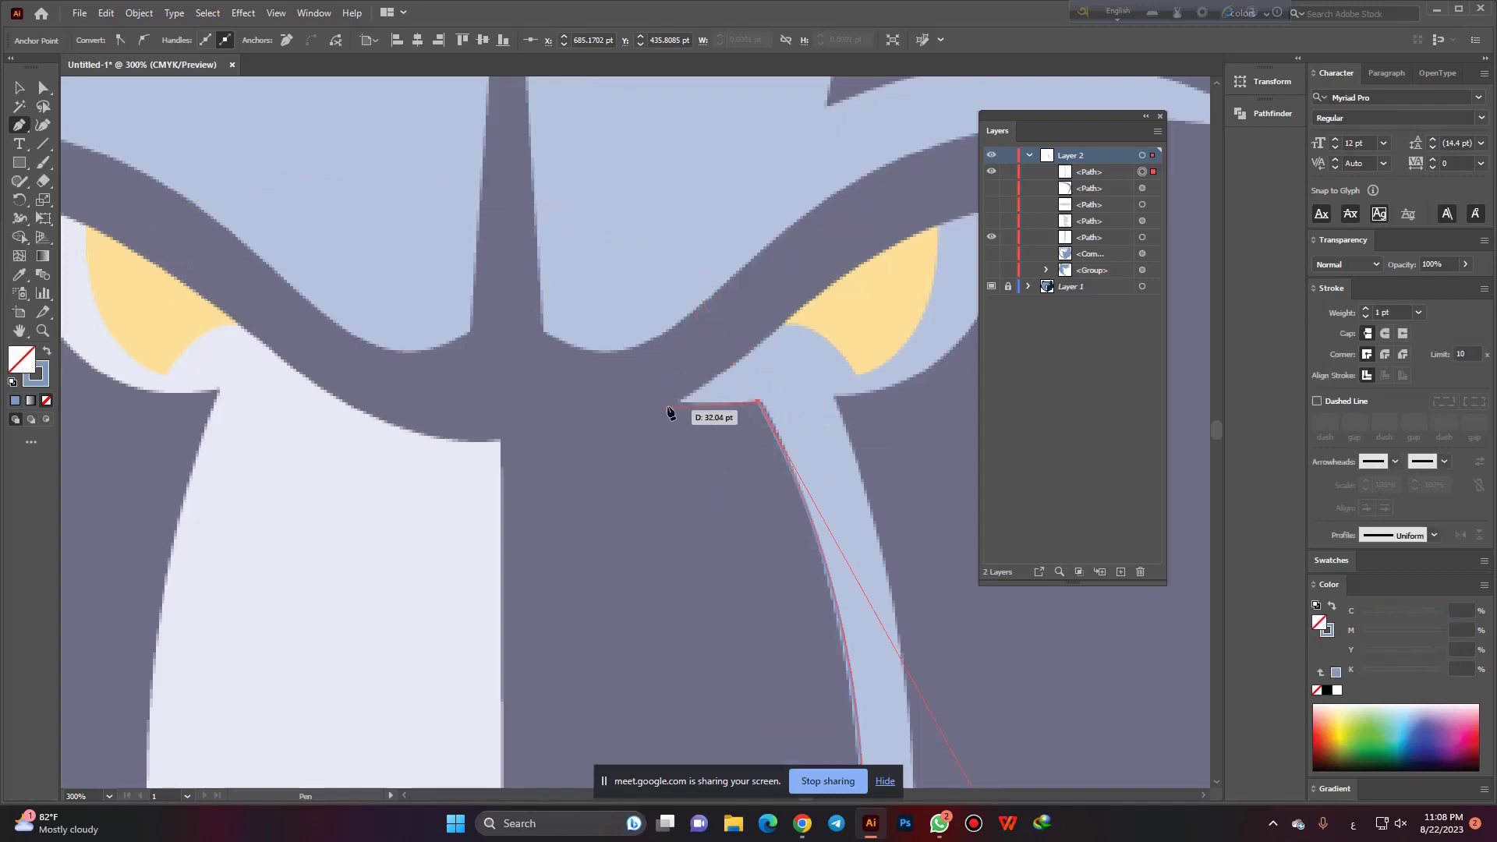
{"action": "scroll", "coordinate": [439, 406], "scroll_direction": "down", "scroll_amount": 1}
{"action": "scroll", "coordinate": [438, 405], "scroll_direction": "down", "scroll_amount": 2}
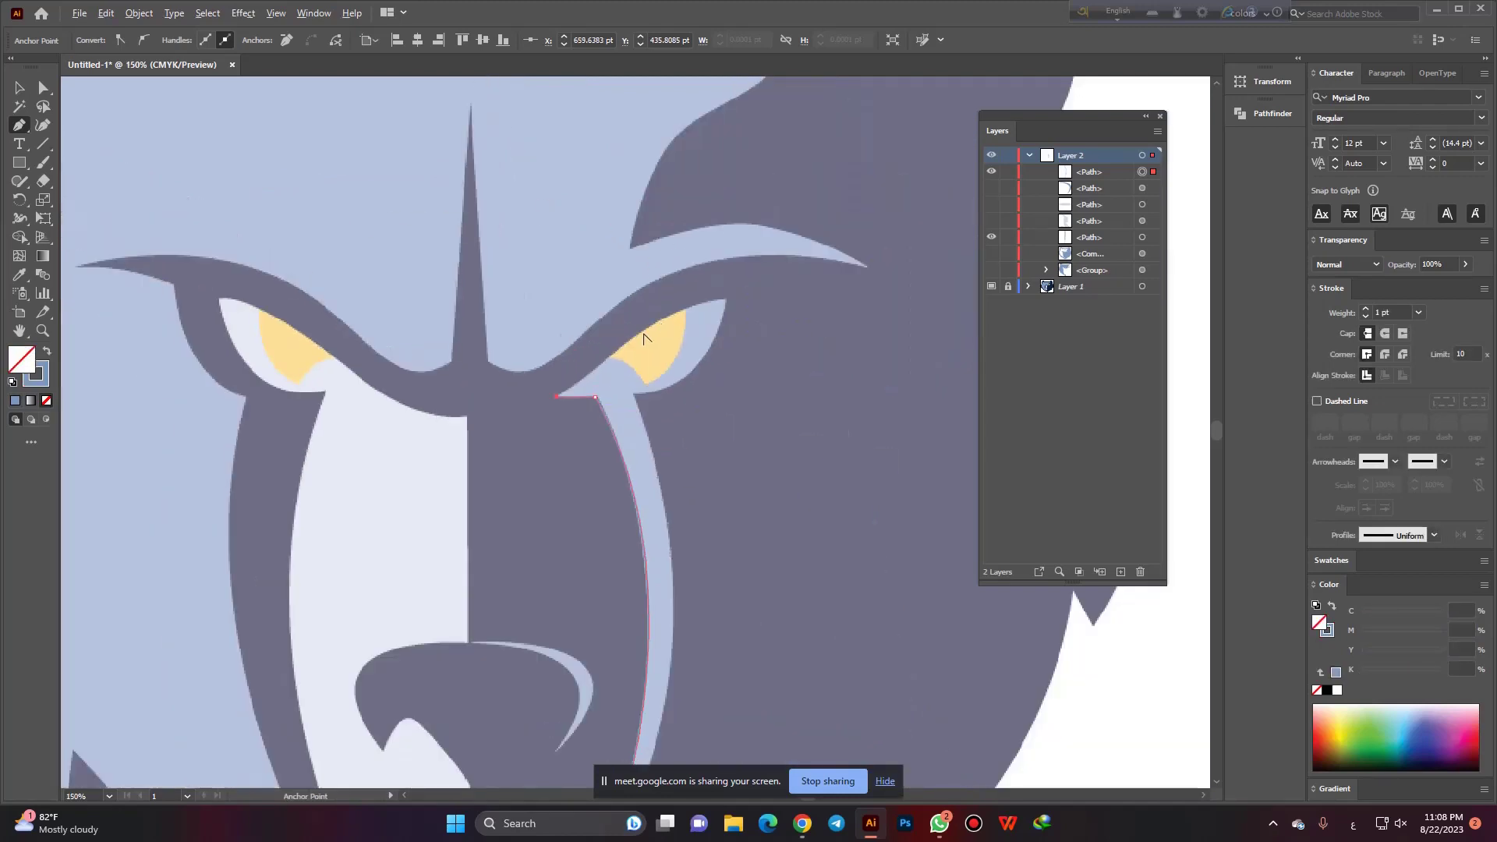
{"action": "scroll", "coordinate": [605, 358], "scroll_direction": "up", "scroll_amount": 3}
{"action": "left_click_drag", "start_coordinate": [602, 354], "coordinate": [629, 343]}
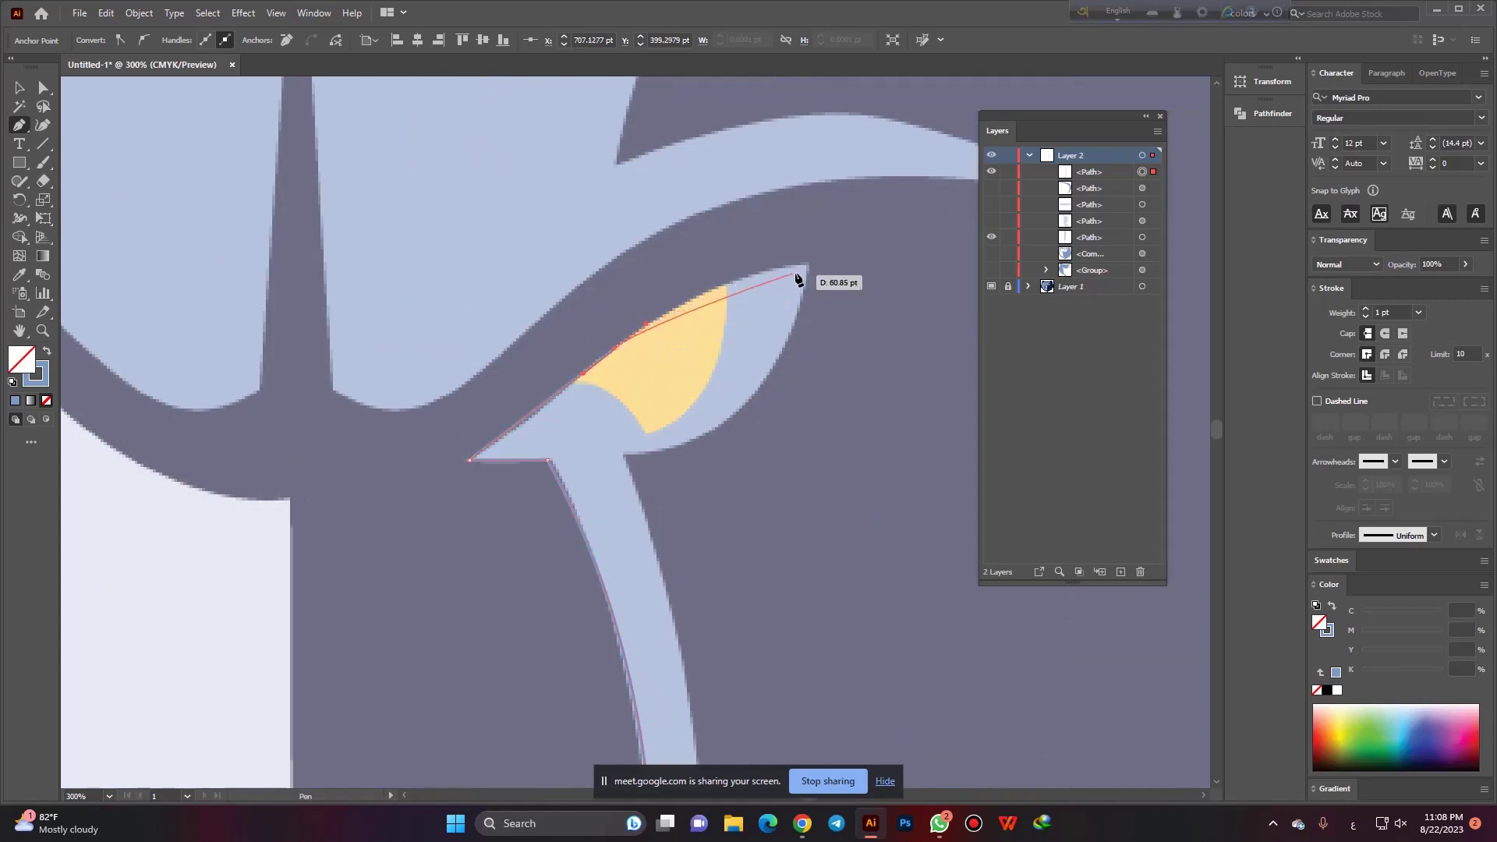
Curve the outline around the eye's outer tip and lower edge, closing at the stripe's bottom.
{"action": "left_click_drag", "start_coordinate": [810, 266], "coordinate": [885, 271]}
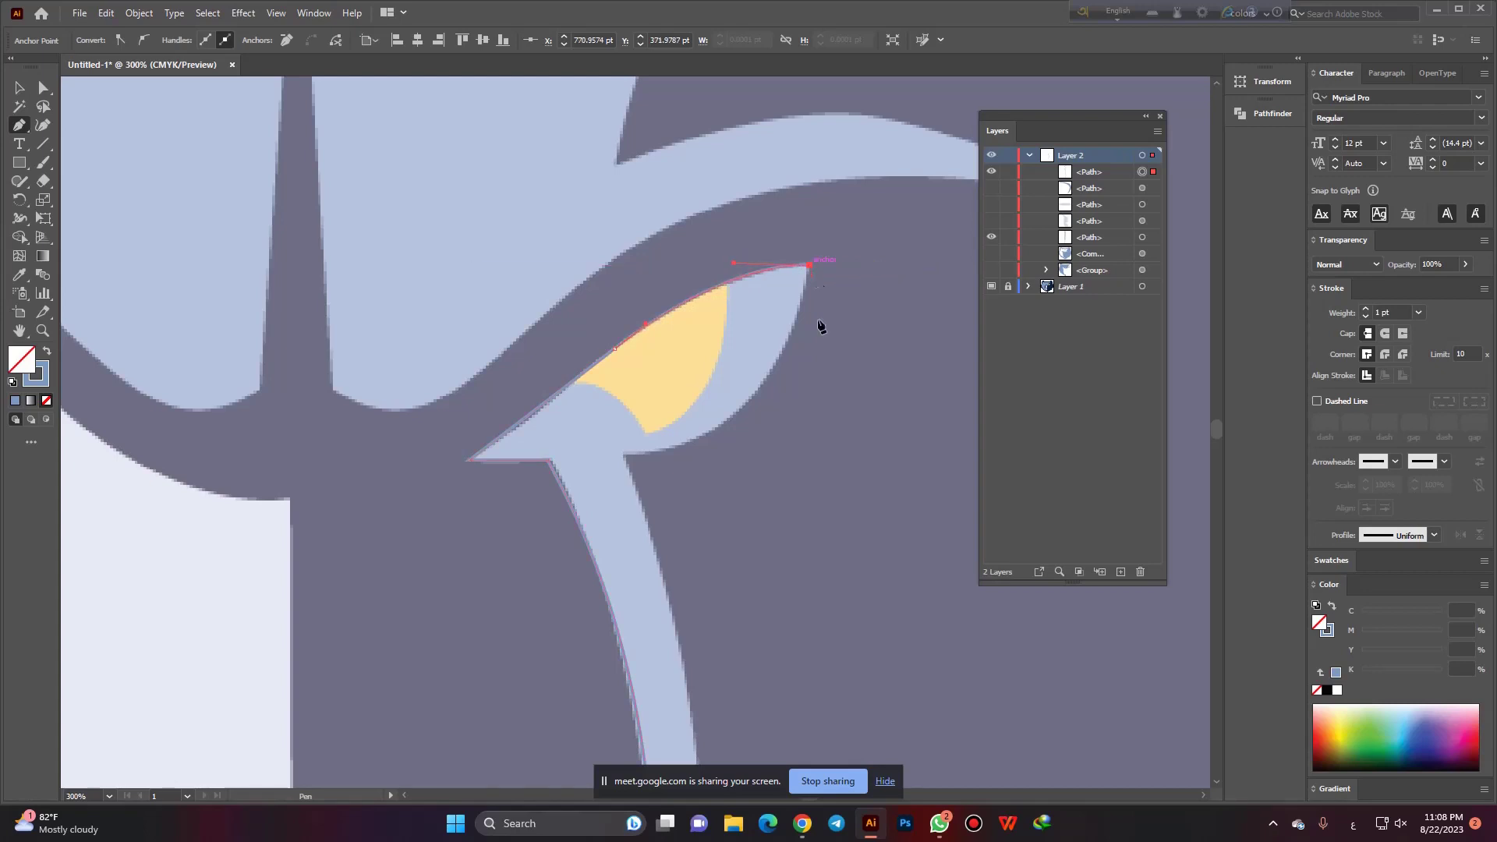
{"action": "mouse_move", "coordinate": [625, 455]}
{"action": "left_mouse_down"}
{"action": "mouse_move", "coordinate": [450, 477]}
{"action": "mouse_move", "coordinate": [461, 460]}
{"action": "left_mouse_up"}
{"action": "key", "text": "ctrl+1"}
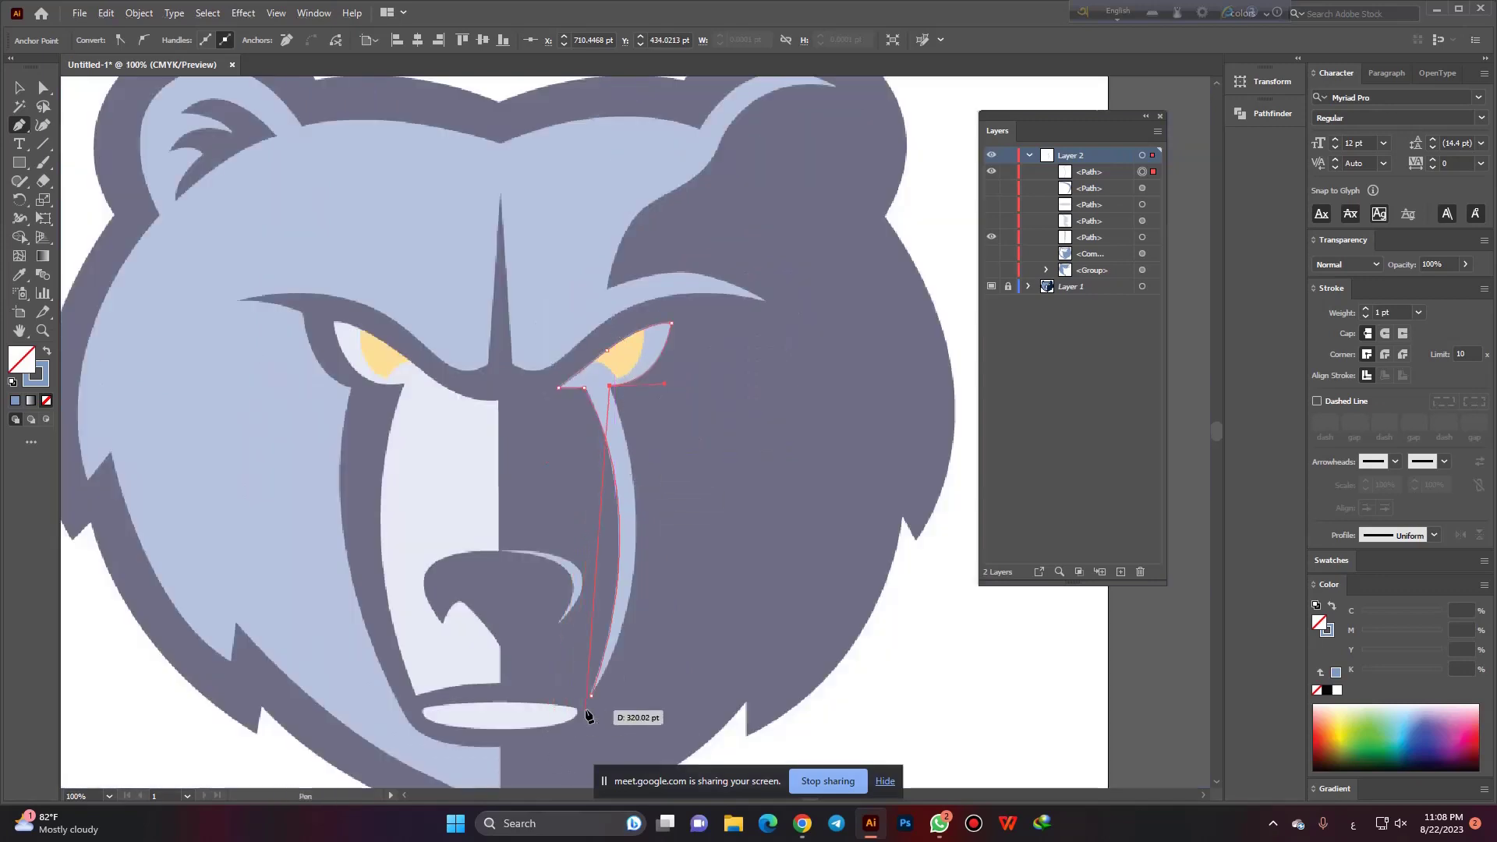
{"action": "mouse_move", "coordinate": [591, 696]}
{"action": "left_mouse_down"}
{"action": "mouse_move", "coordinate": [505, 761]}
{"action": "mouse_move", "coordinate": [549, 686]}
{"action": "left_mouse_up"}
{"action": "scroll", "coordinate": [574, 648], "scroll_direction": "down", "scroll_amount": 1}
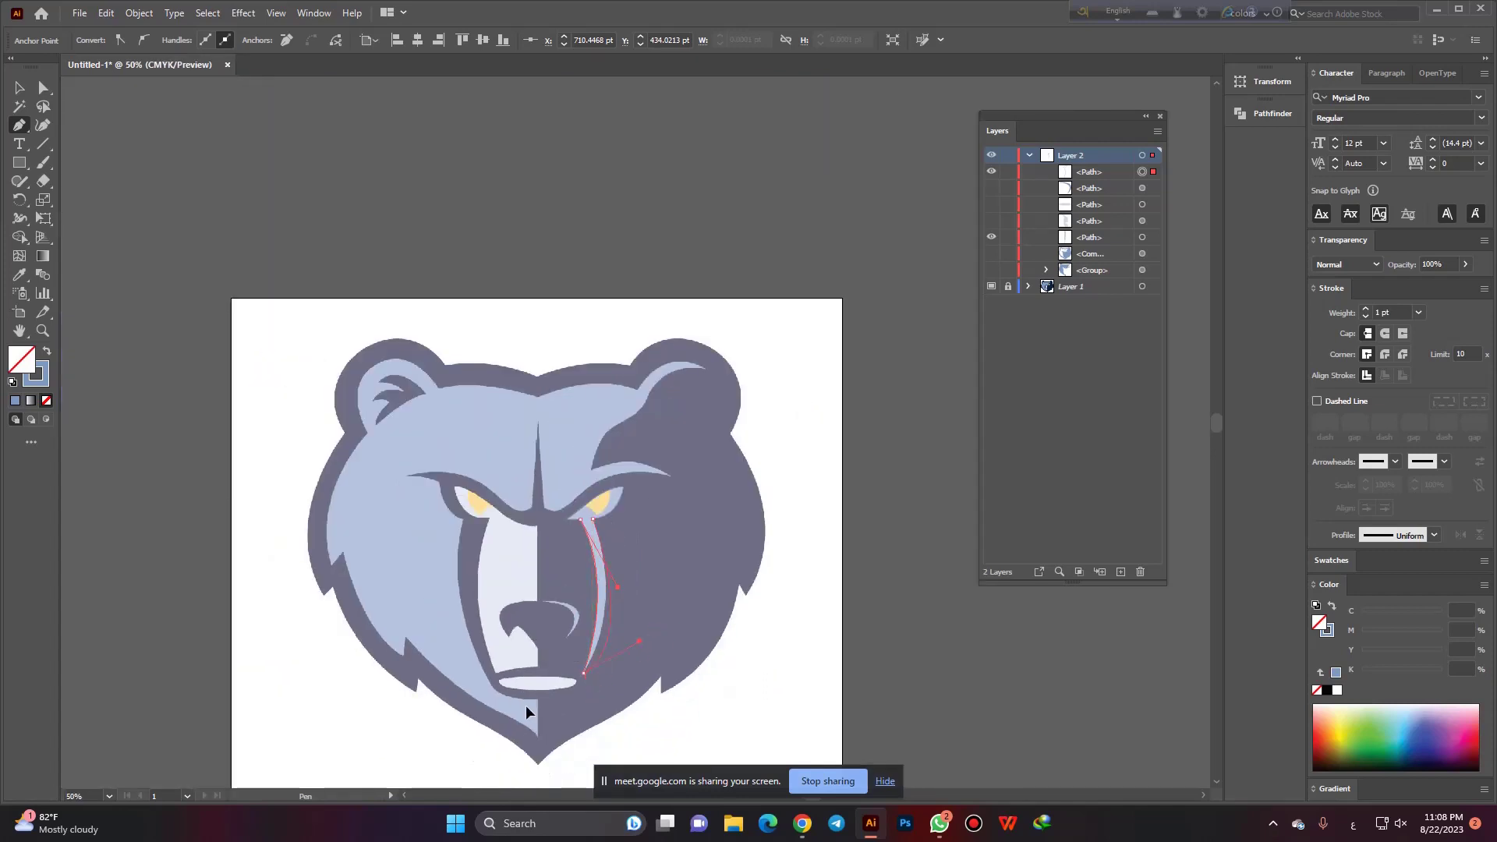
{"action": "key", "text": "ctrl+z"}
{"action": "key", "text": "ctrl+z"}
{"action": "key", "text": "ctrl+z"}
{"action": "key", "text": "ctrl+z"}
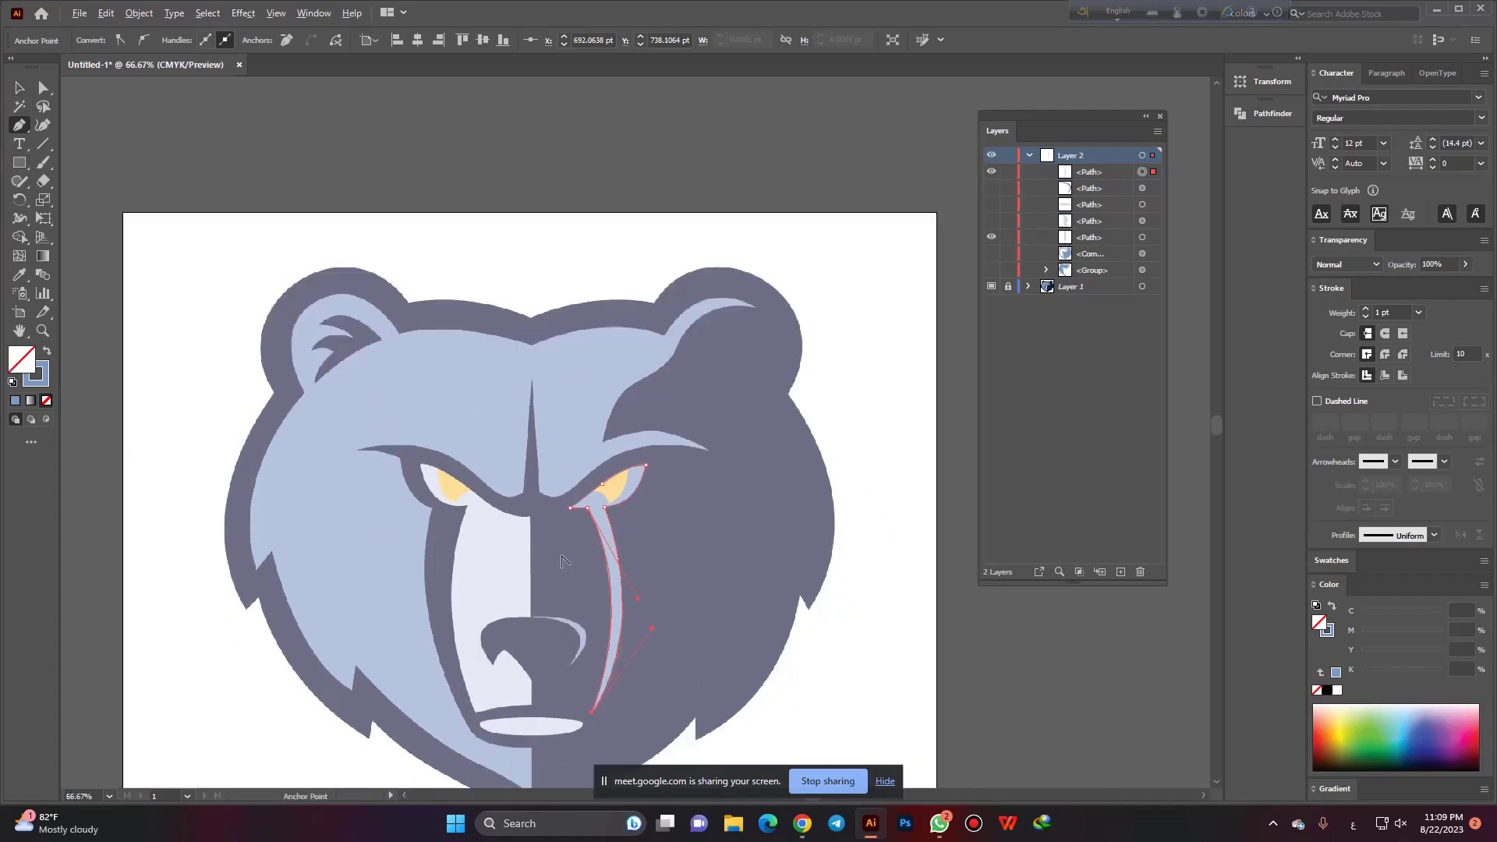
{"action": "key", "text": "ctrl+equal"}
Eyedropper the light-blue colour onto the eye-rim outline, swap its fill and stroke, then deselect.
{"action": "left_click", "coordinate": [20, 274]}
{"action": "scroll", "coordinate": [633, 507], "scroll_direction": "up", "scroll_amount": 2}
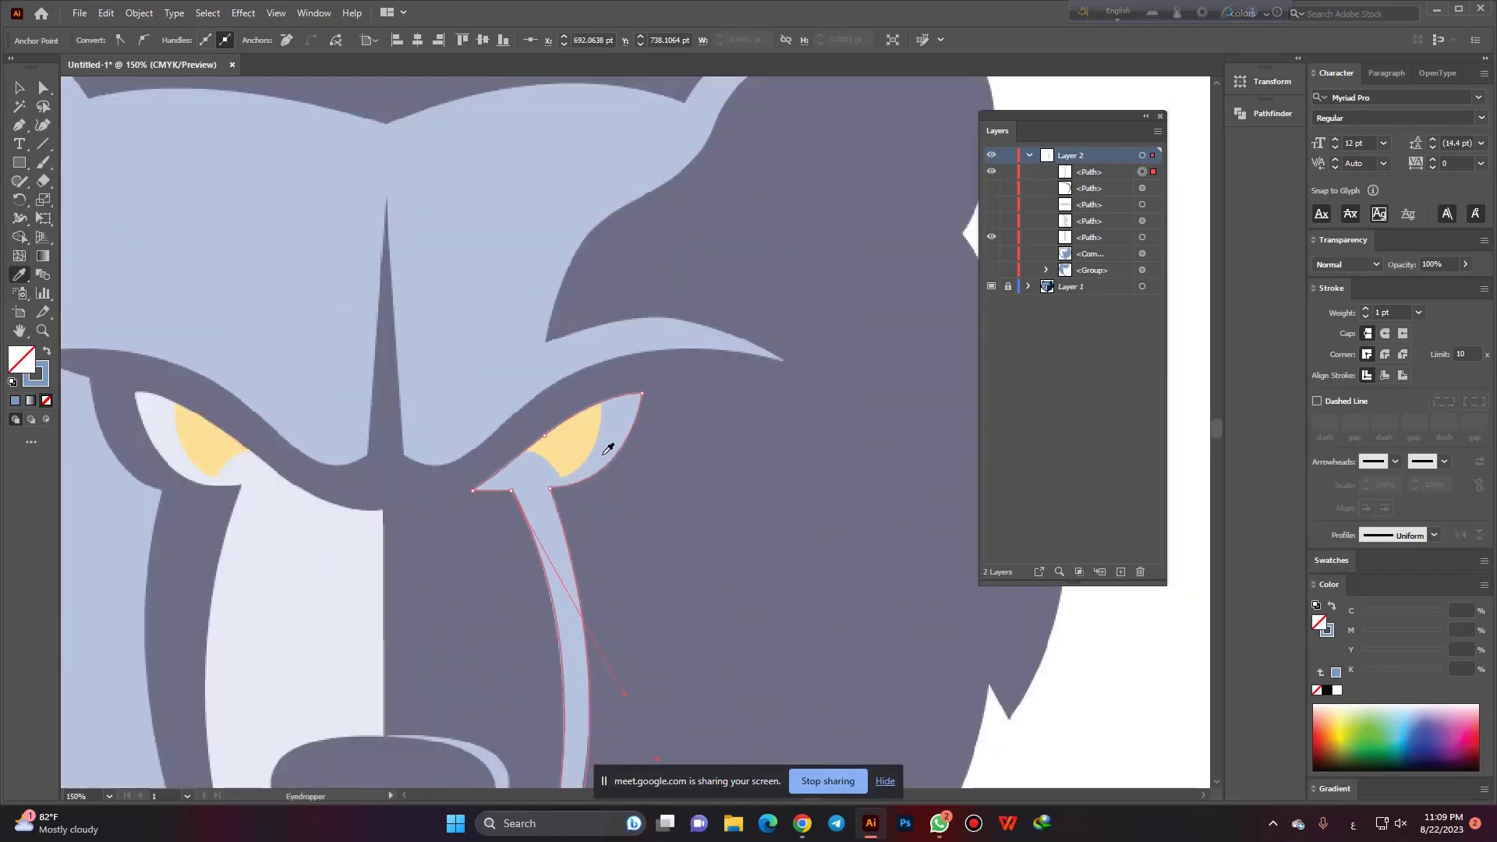
{"action": "left_click", "coordinate": [610, 448]}
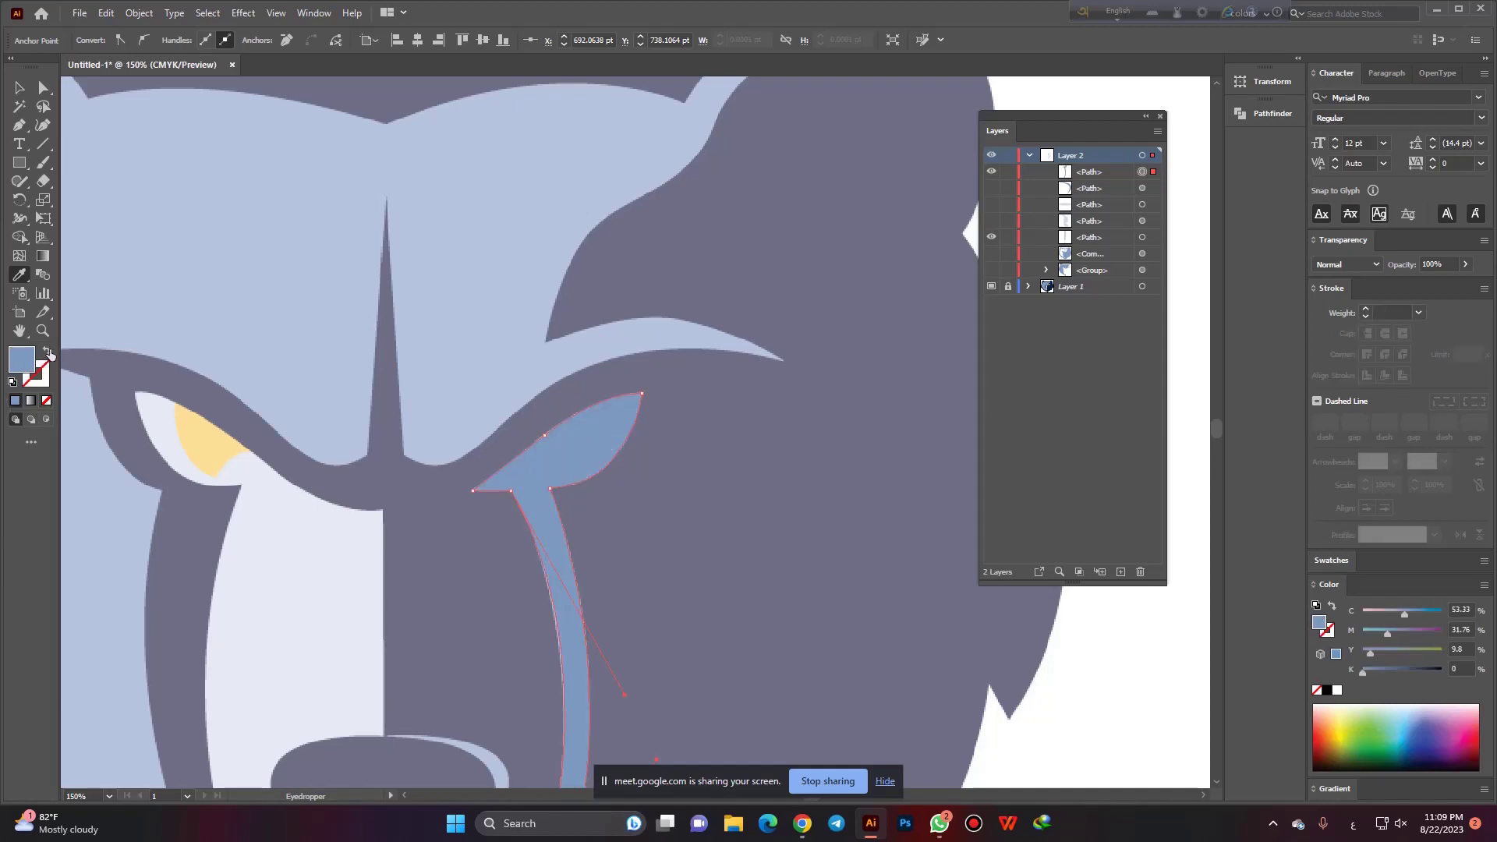
{"action": "left_click", "coordinate": [47, 352]}
{"action": "left_click", "coordinate": [19, 89]}
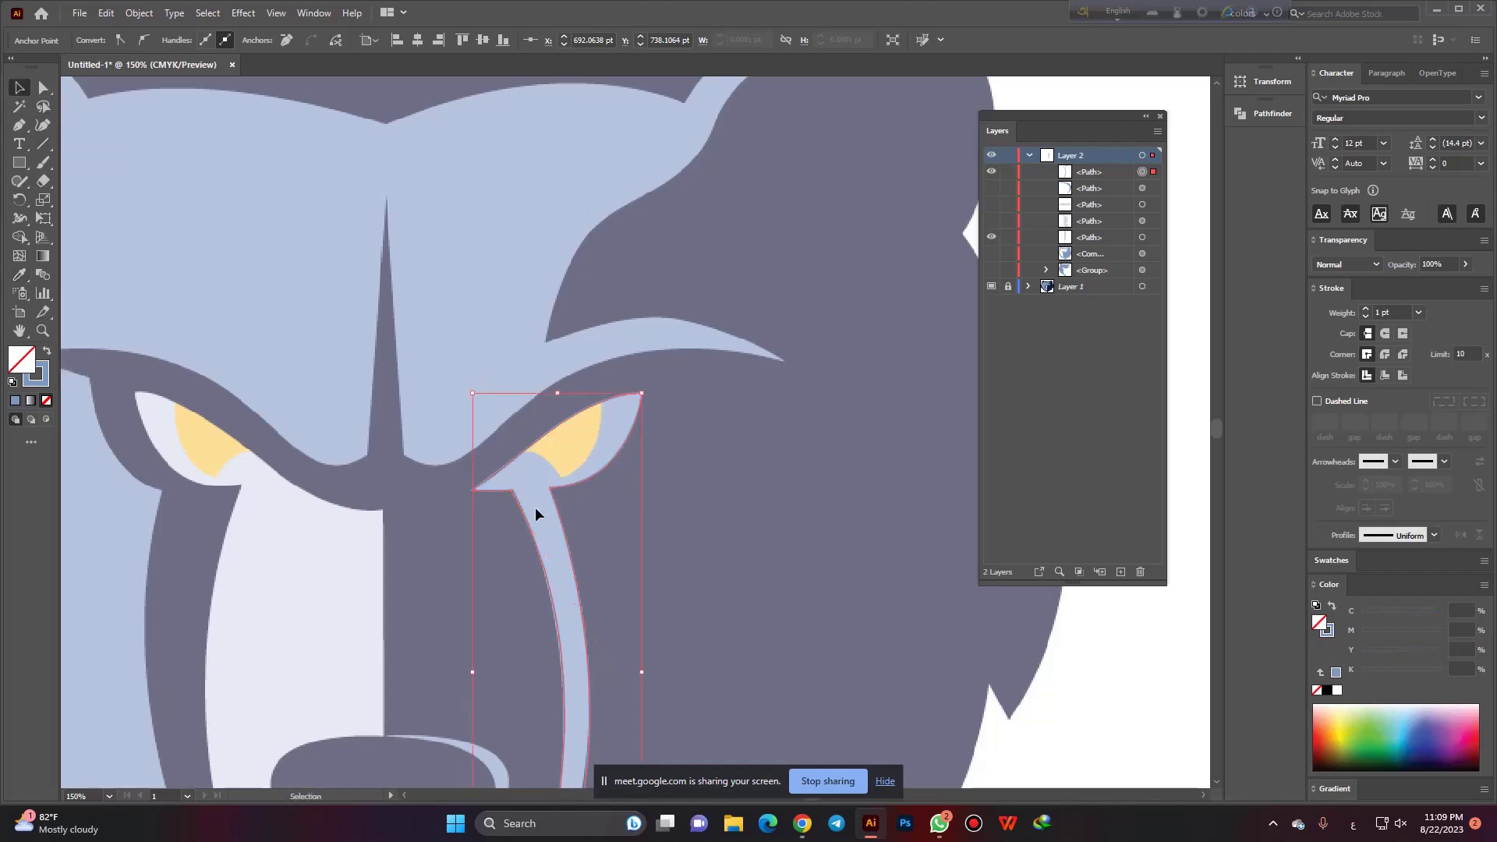
{"action": "left_click", "coordinate": [582, 526]}
{"action": "scroll", "coordinate": [532, 522], "scroll_direction": "up", "scroll_amount": 1}
{"action": "scroll", "coordinate": [532, 521], "scroll_direction": "up", "scroll_amount": 1}
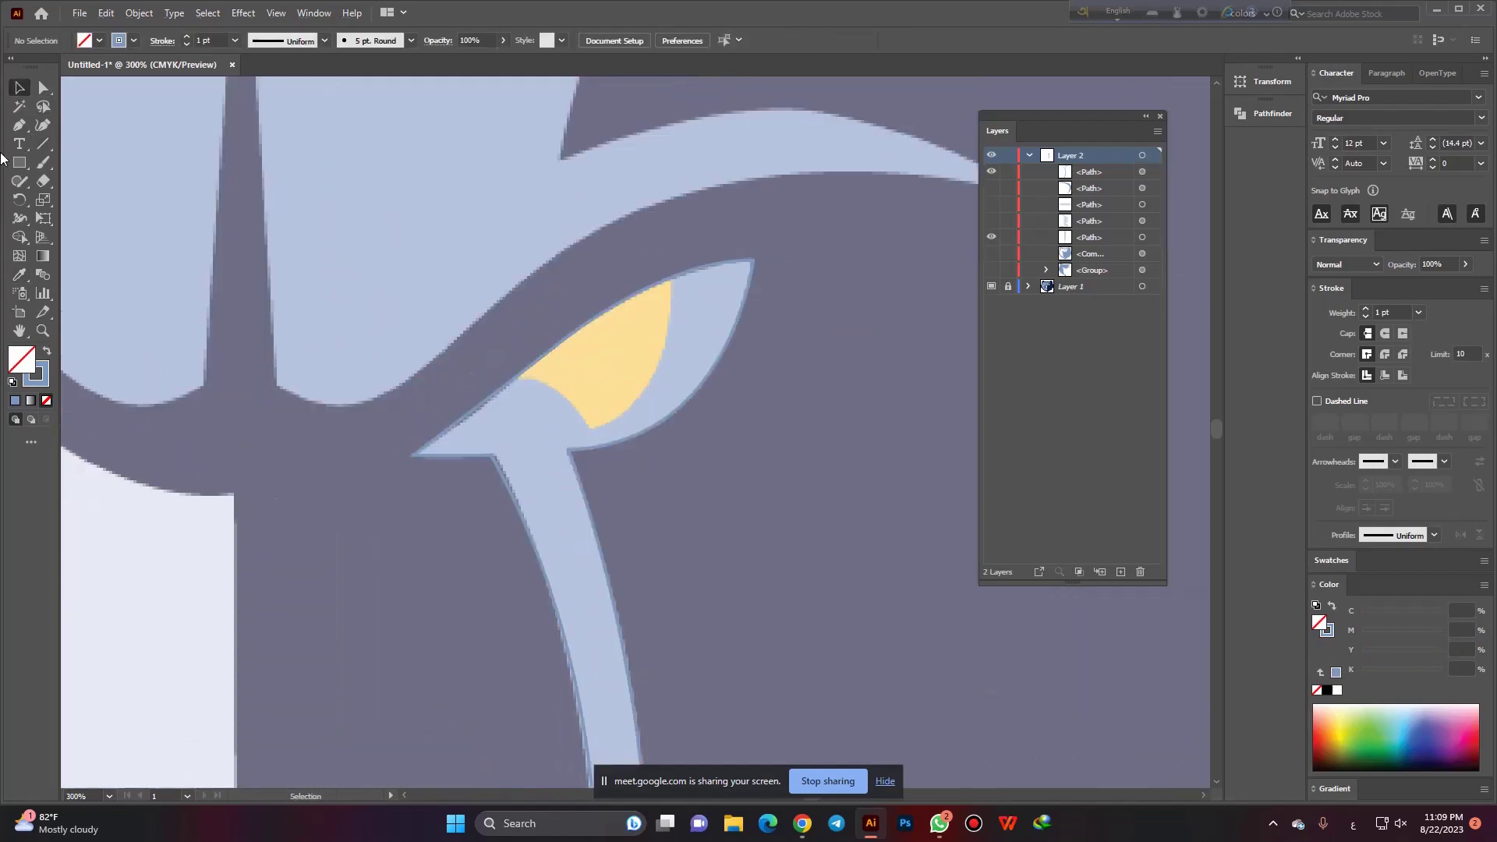
Start a pen path on the right eye's upper edge, curving down to a sharp corner at its lower tip.
{"action": "left_click", "coordinate": [19, 125]}
{"action": "scroll", "coordinate": [499, 389], "scroll_direction": "up", "scroll_amount": 1}
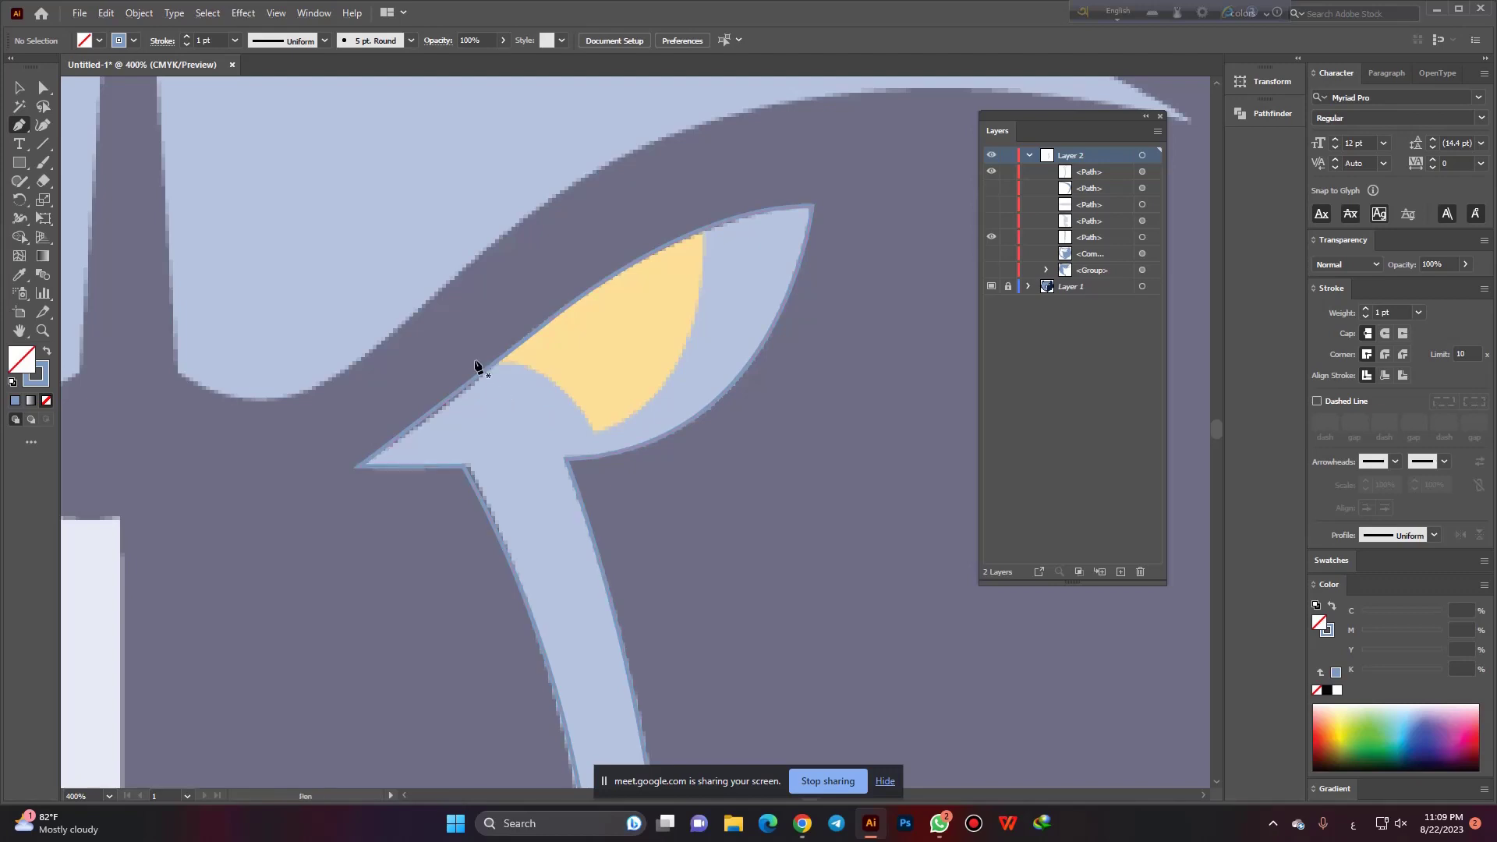
{"action": "left_click", "coordinate": [457, 364]}
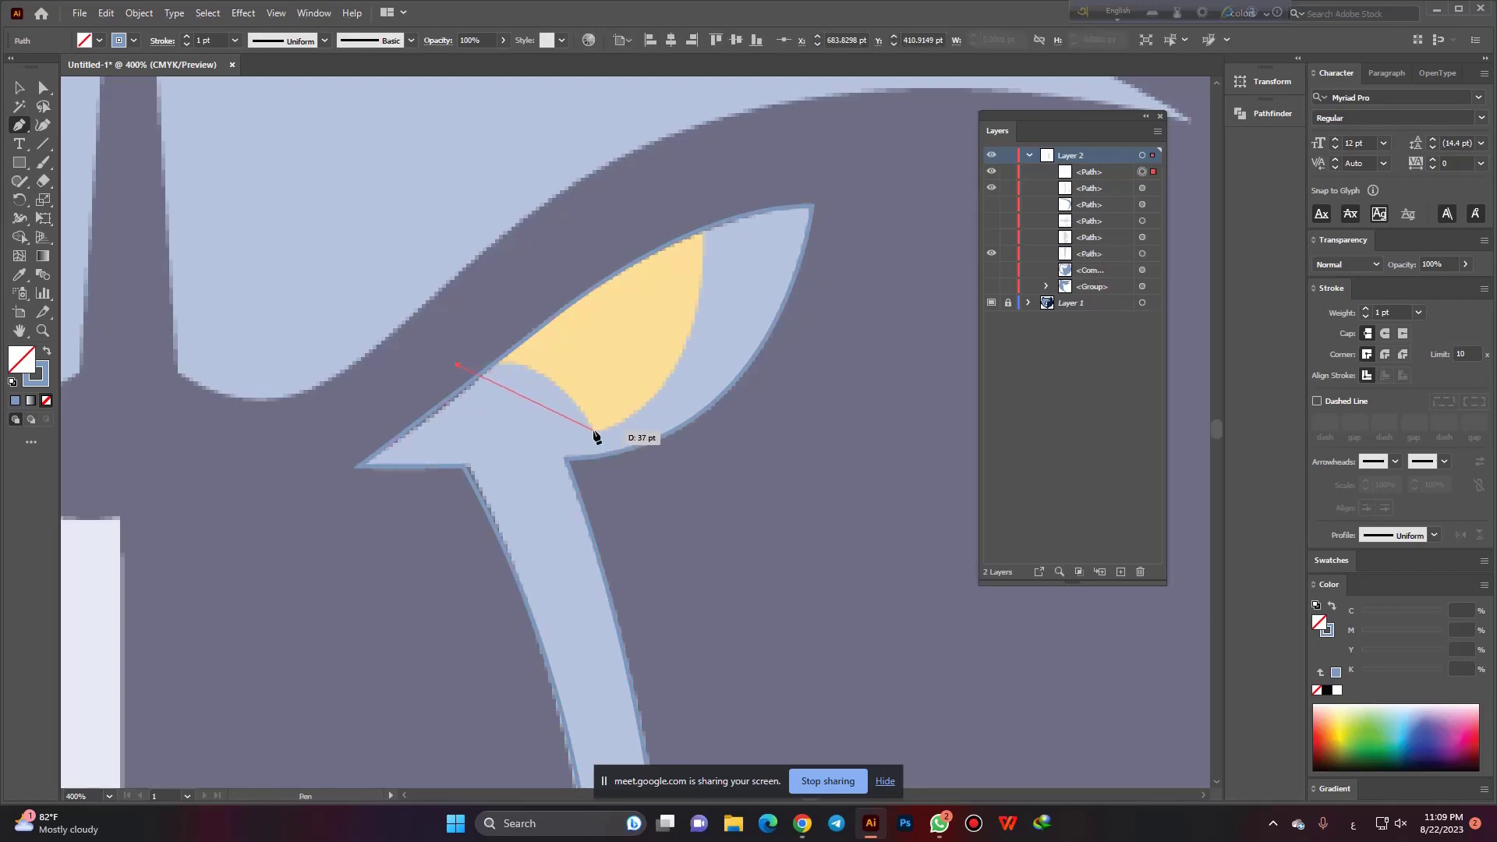
{"action": "left_click_drag", "start_coordinate": [595, 429], "coordinate": [654, 523]}
{"action": "left_click", "coordinate": [594, 429]}
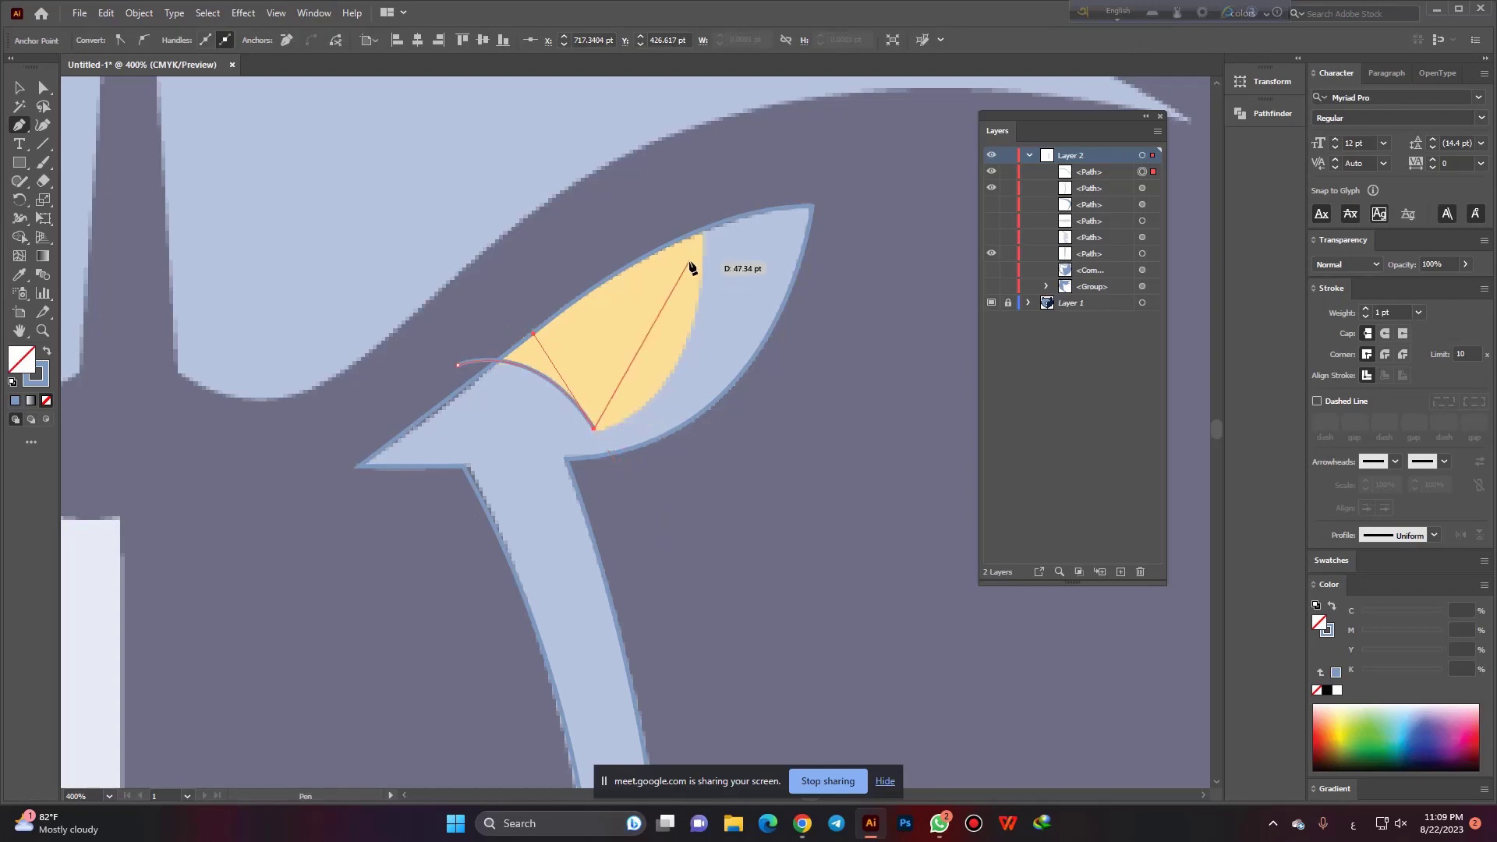
{"action": "scroll", "coordinate": [694, 382], "scroll_direction": "down", "scroll_amount": 1}
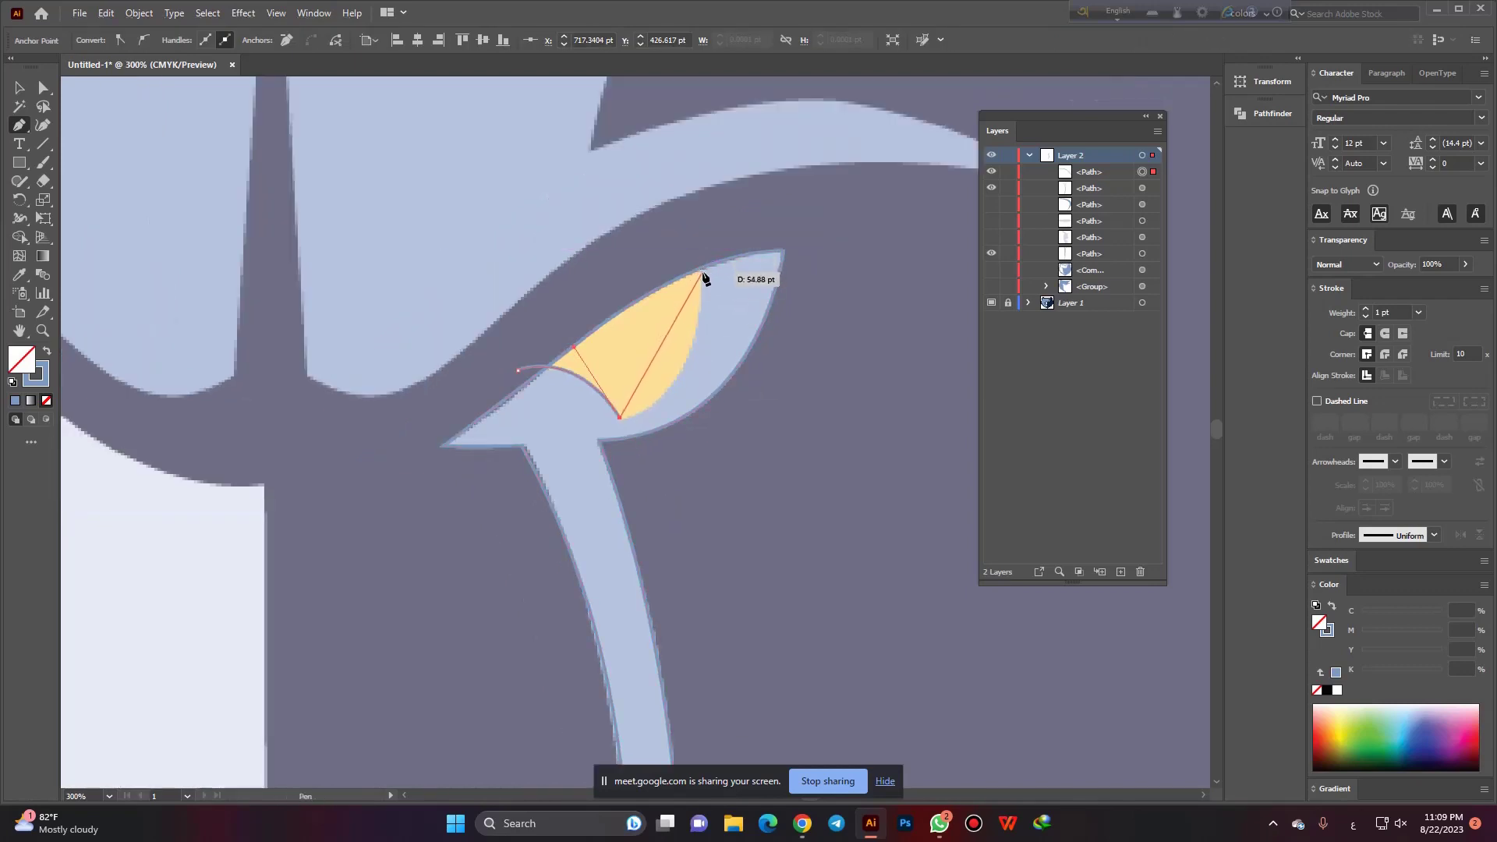
Curve the outline up to the eye's top corner and back to its left tip, then select it.
{"action": "mouse_move", "coordinate": [702, 273]}
{"action": "left_mouse_down"}
{"action": "mouse_move", "coordinate": [675, 190]}
{"action": "mouse_move", "coordinate": [694, 123]}
{"action": "left_mouse_up"}
{"action": "scroll", "coordinate": [679, 262], "scroll_direction": "up", "scroll_amount": 1}
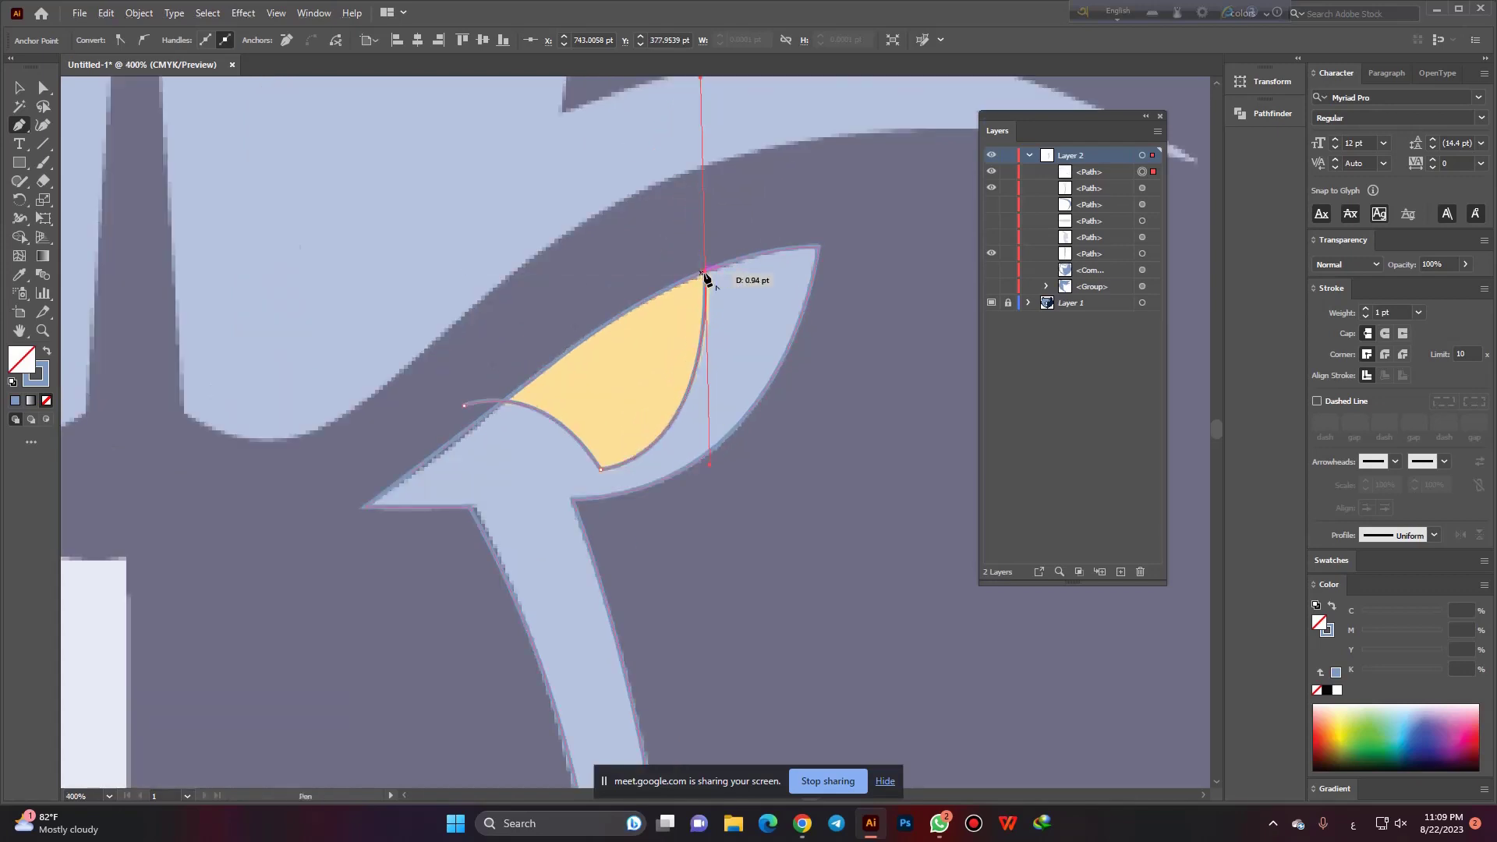
{"action": "left_click", "coordinate": [704, 273]}
{"action": "left_click_drag", "start_coordinate": [464, 406], "coordinate": [464, 412]}
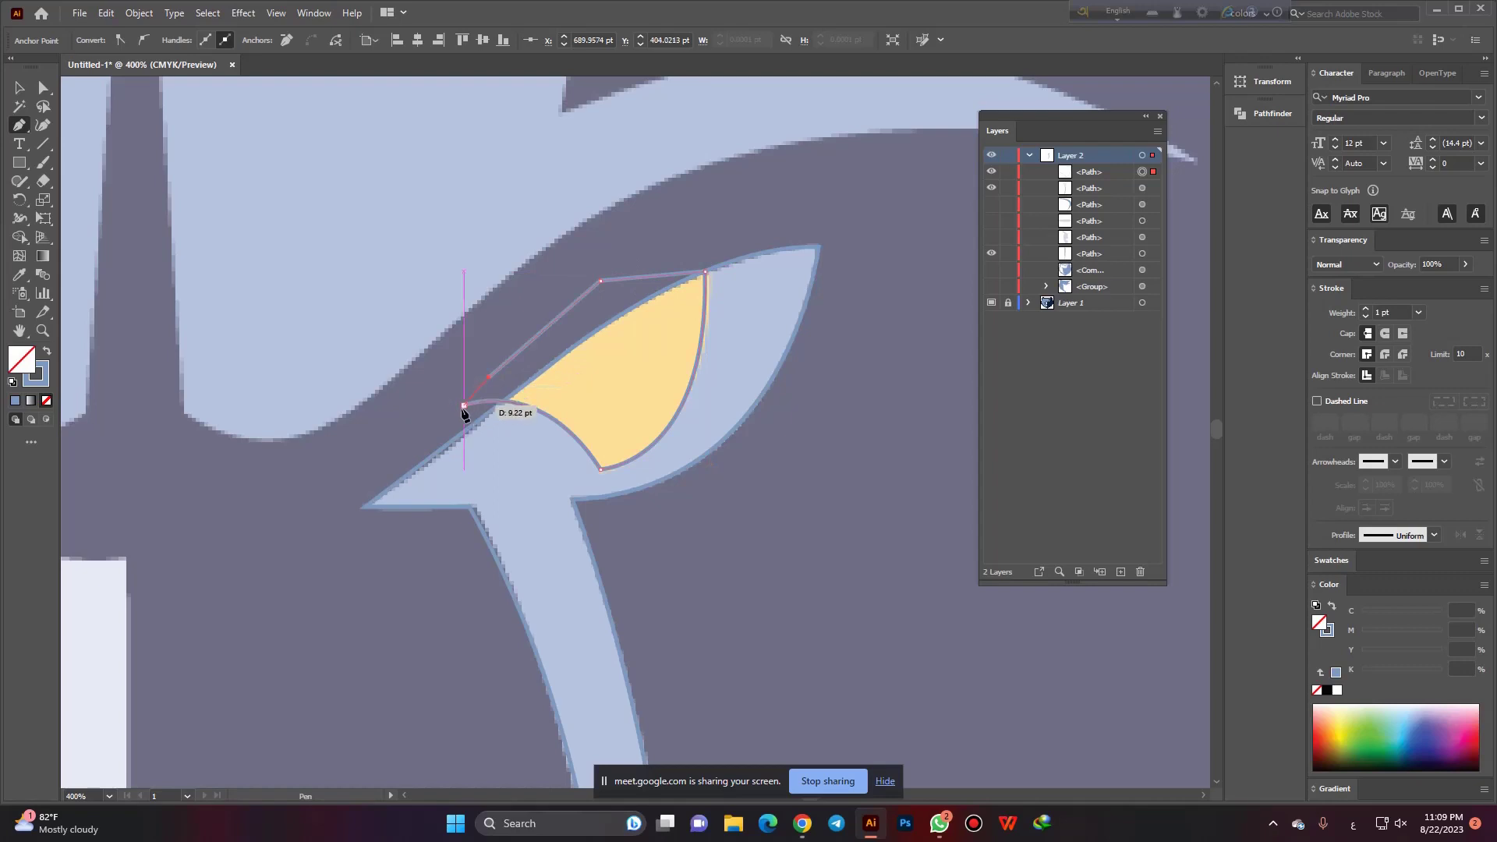
{"action": "key", "text": "v"}
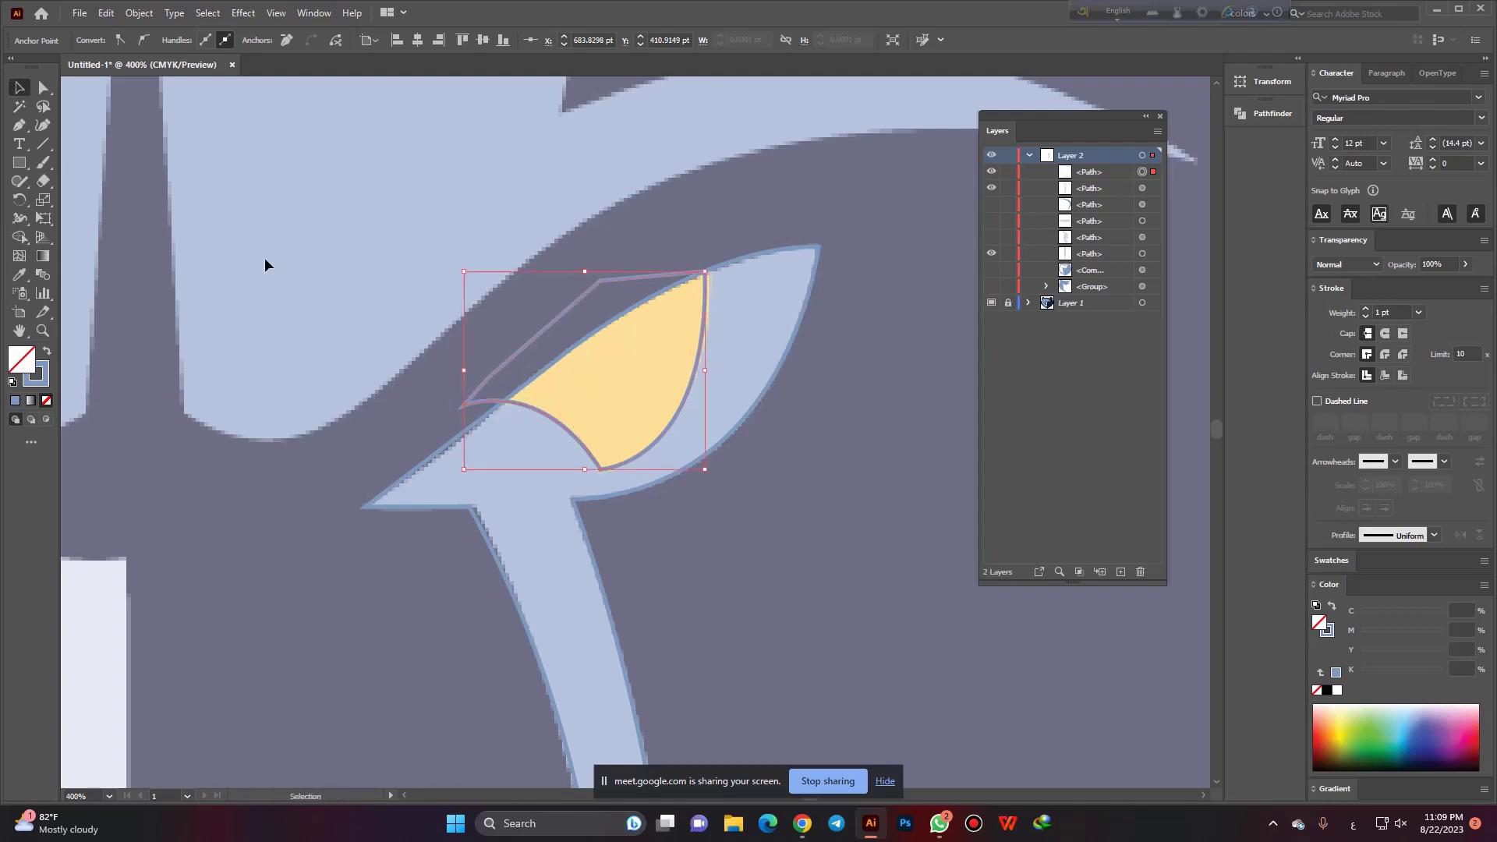
{"action": "left_click", "coordinate": [686, 439]}
{"action": "left_click", "coordinate": [674, 419]}
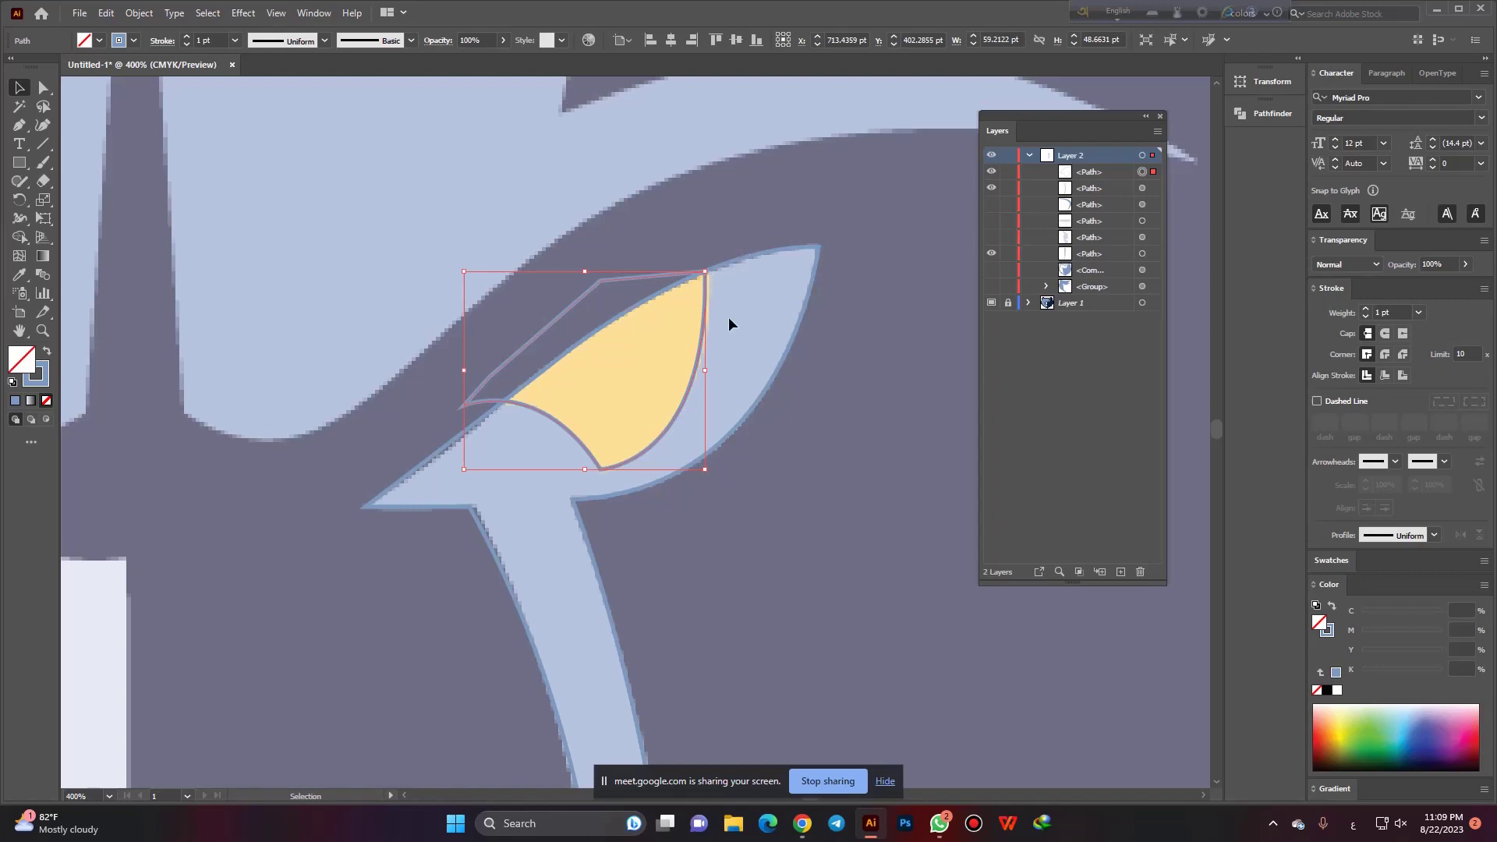
Fill the new eye path with the yellow eye colour and the tear stripe with light blue.
{"action": "key", "text": "i"}
{"action": "left_click", "coordinate": [608, 334]}
{"action": "left_click", "coordinate": [21, 87]}
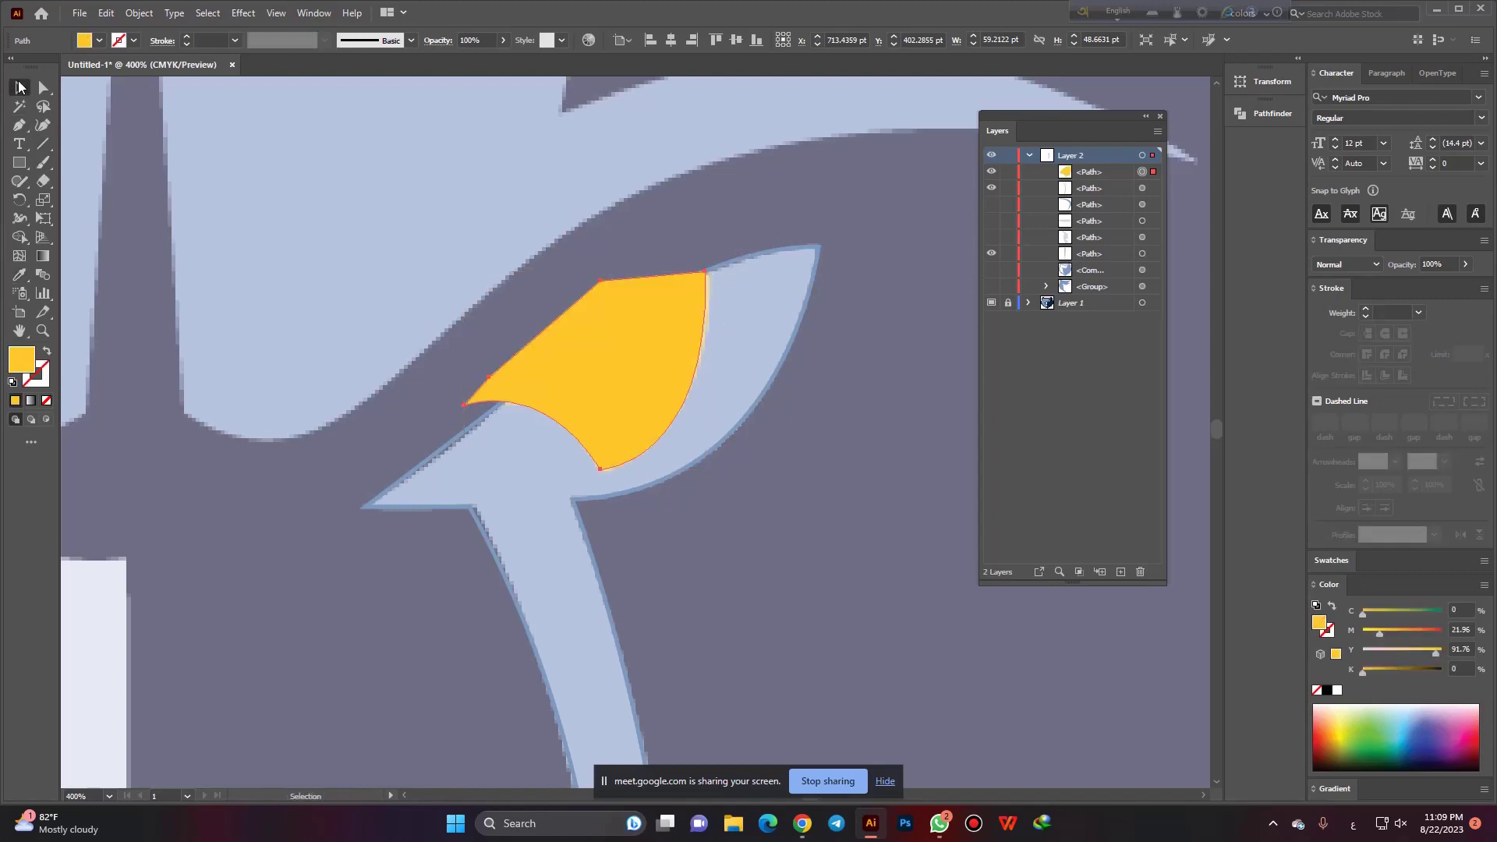
{"action": "left_click", "coordinate": [829, 255]}
{"action": "left_click", "coordinate": [796, 337]}
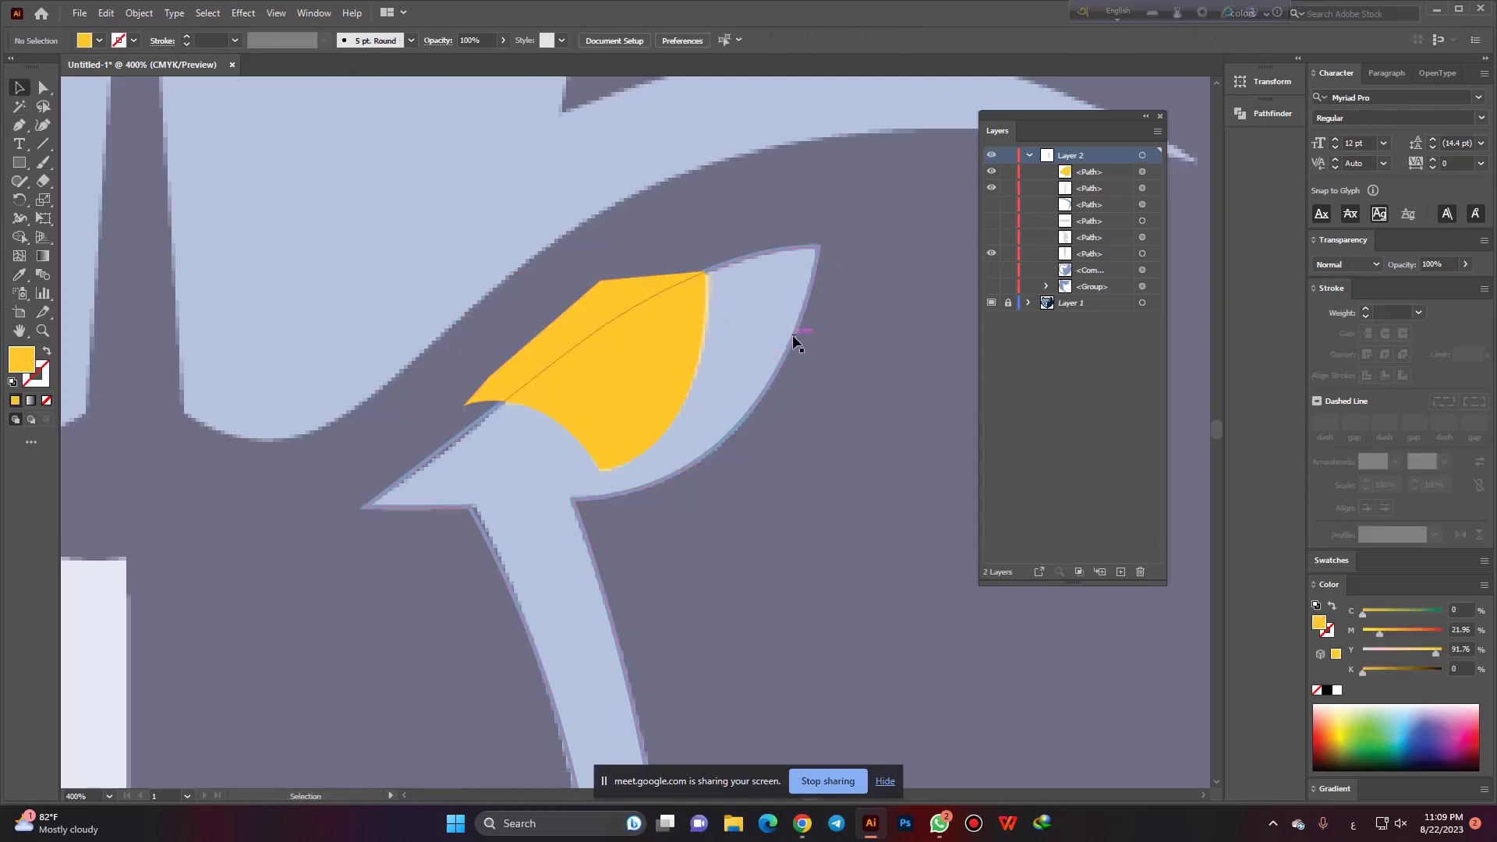
{"action": "key", "text": "i"}
{"action": "left_click", "coordinate": [484, 343]}
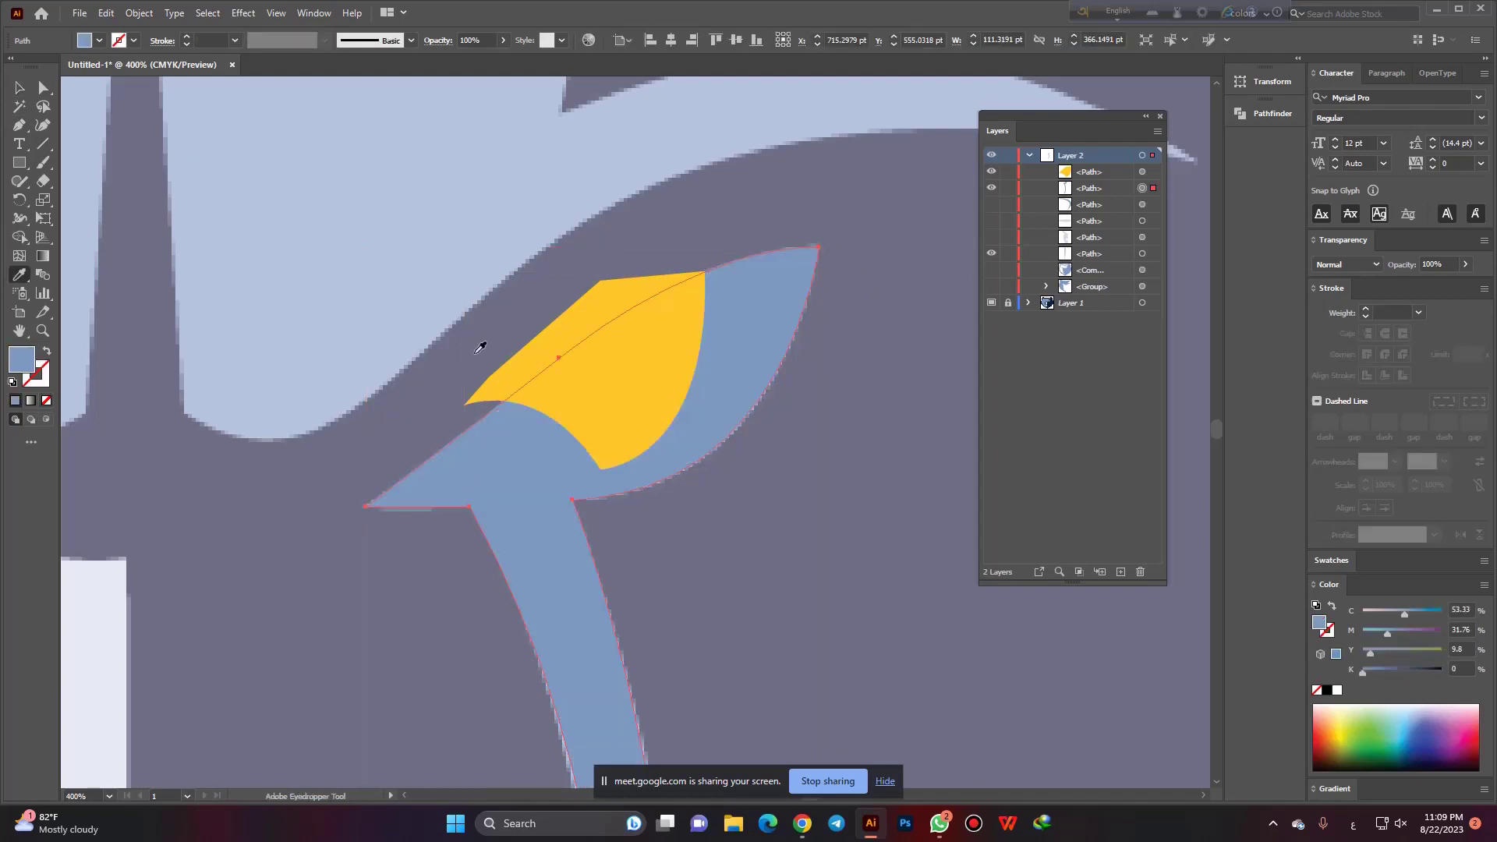
{"action": "left_click", "coordinate": [19, 87]}
{"action": "left_click", "coordinate": [668, 231]}
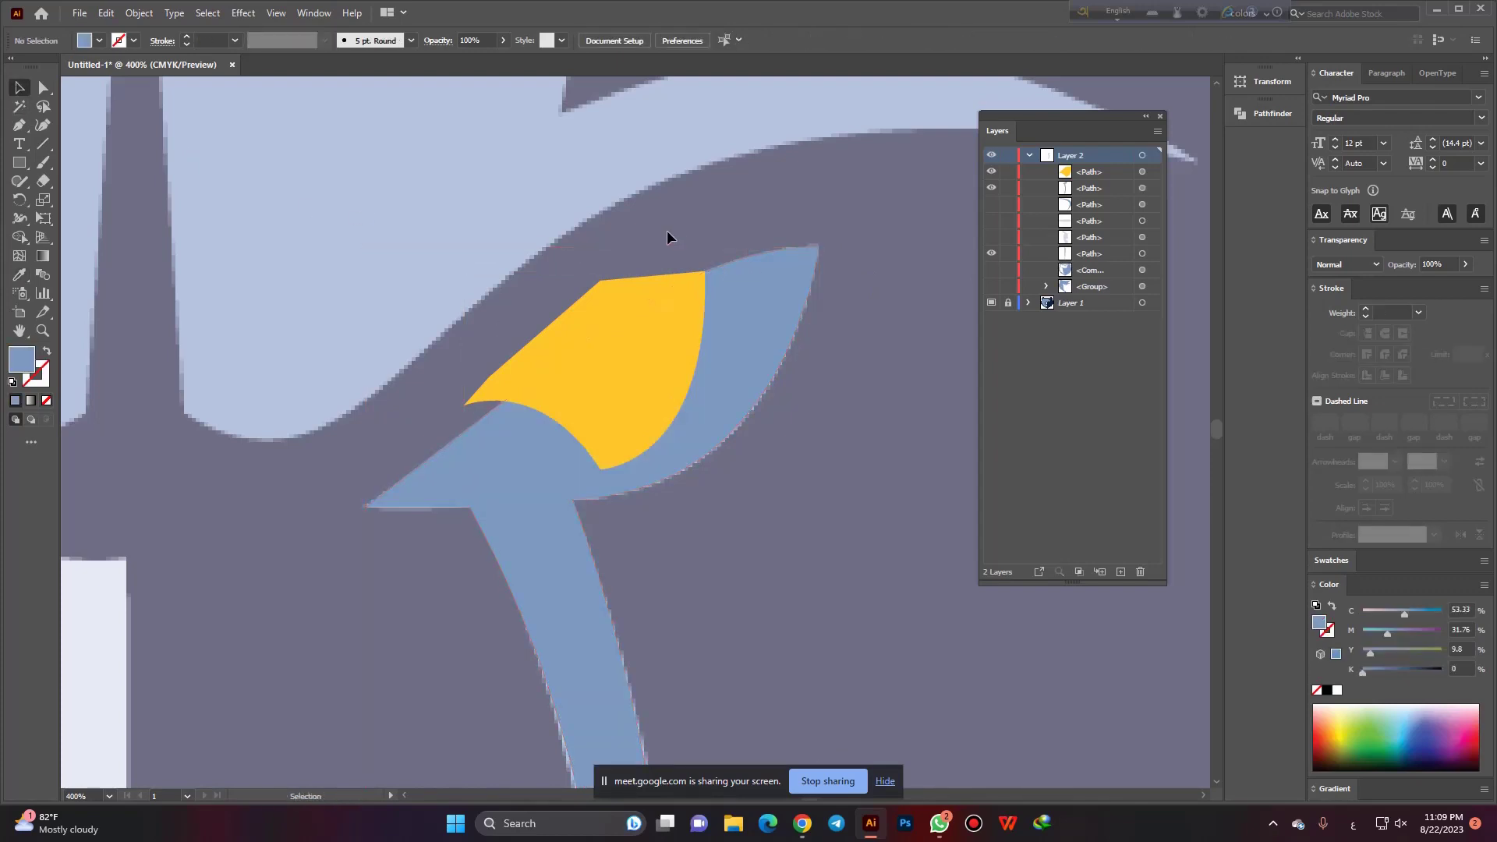
Trim the yellow overhang left of the eye with Shape Builder, then select the yellow eye shape.
{"action": "left_click_drag", "start_coordinate": [716, 380], "coordinate": [716, 381]}
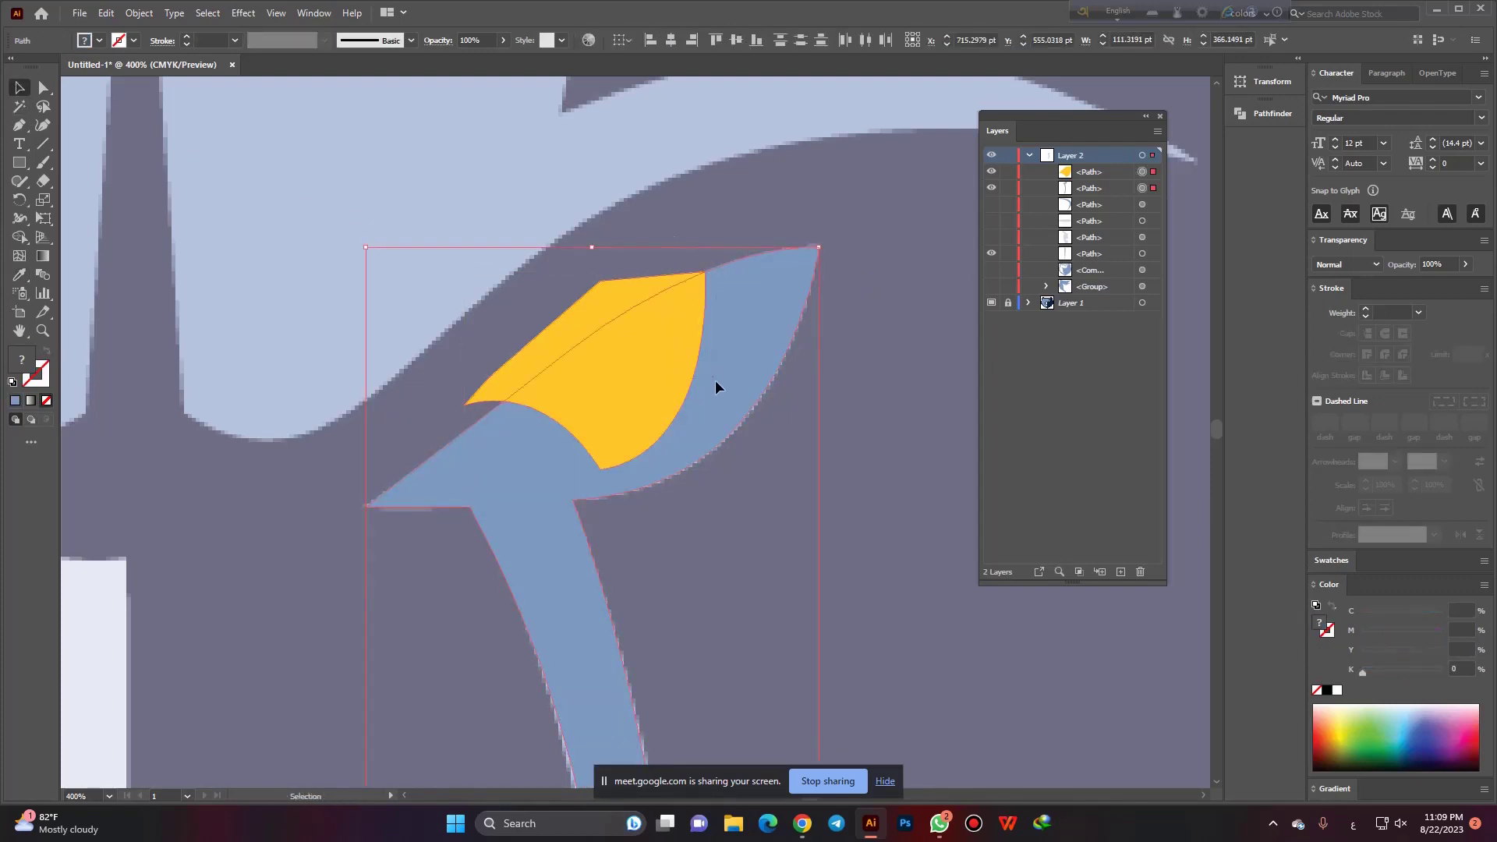
{"action": "left_click", "coordinate": [20, 237]}
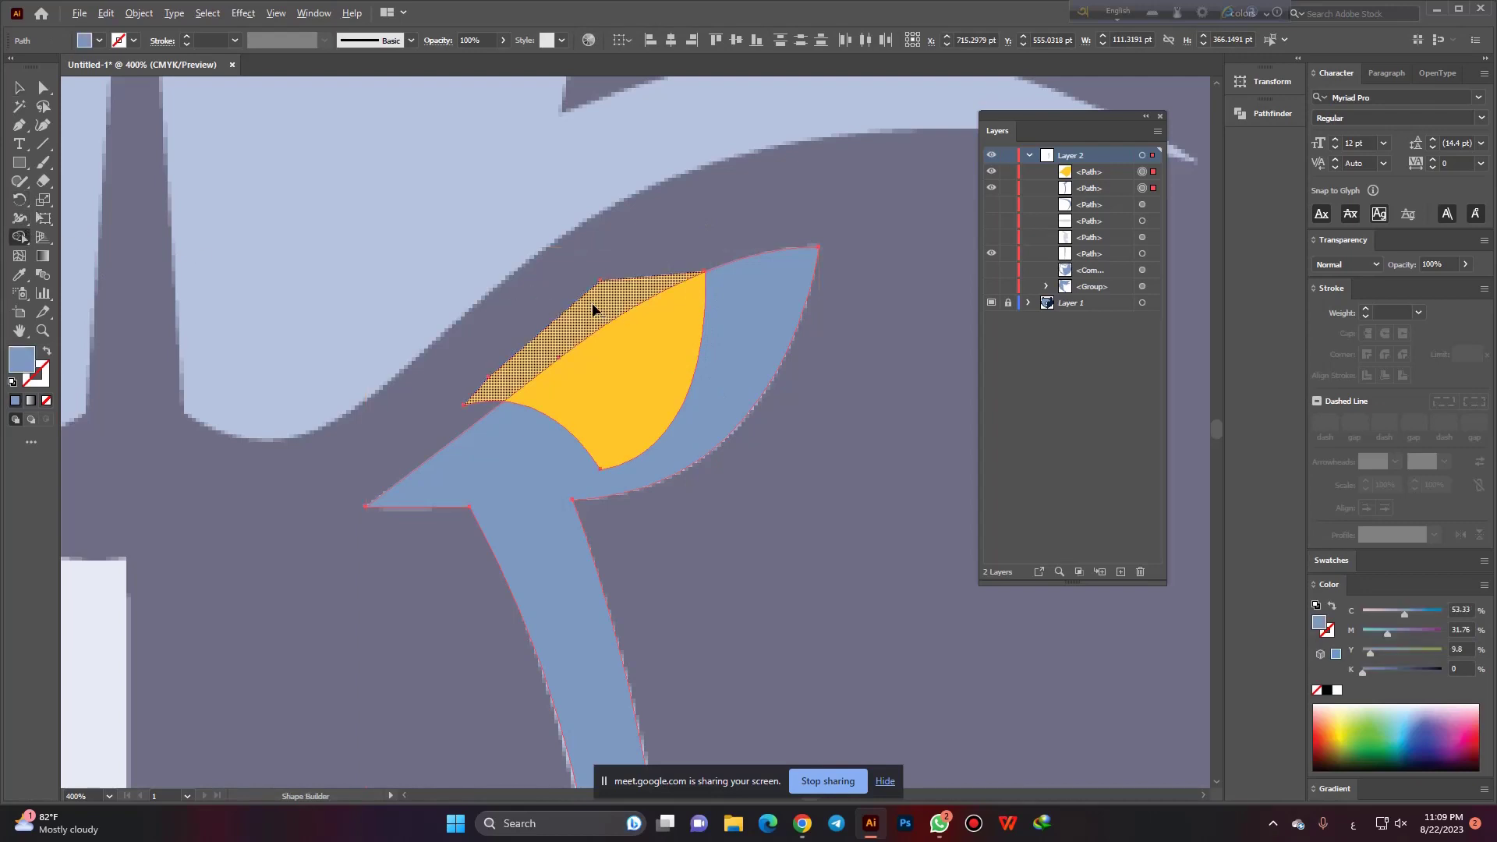
{"action": "left_click", "coordinate": [594, 315], "text": "alt"}
{"action": "left_click", "coordinate": [20, 88]}
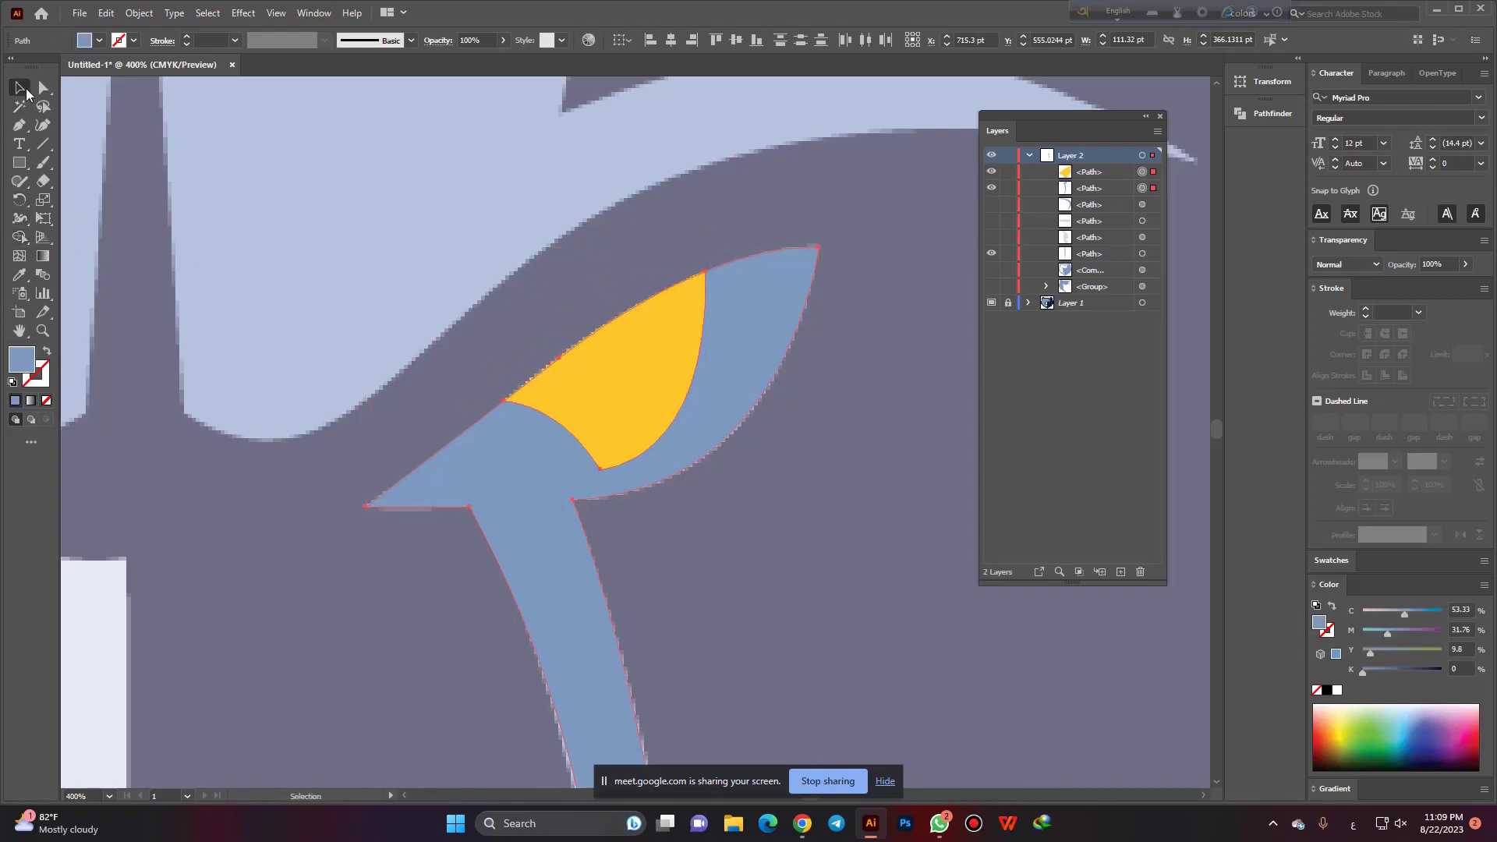
{"action": "left_click", "coordinate": [751, 217]}
{"action": "scroll", "coordinate": [779, 276], "scroll_direction": "down", "scroll_amount": 2}
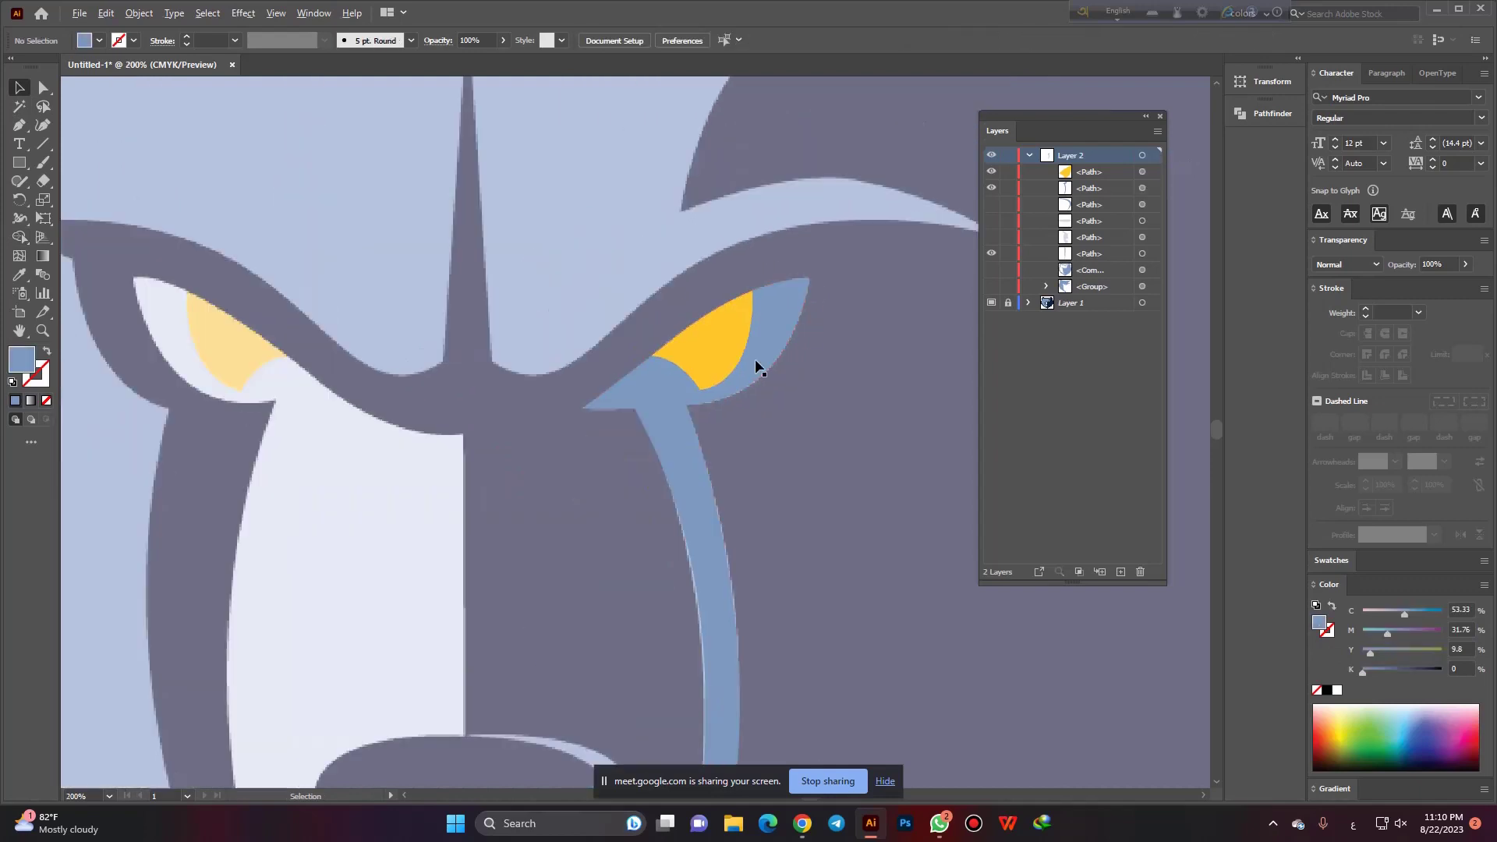
{"action": "left_click", "coordinate": [710, 365]}
{"action": "right_click", "coordinate": [711, 367]}
{"action": "mouse_move", "coordinate": [761, 643]}
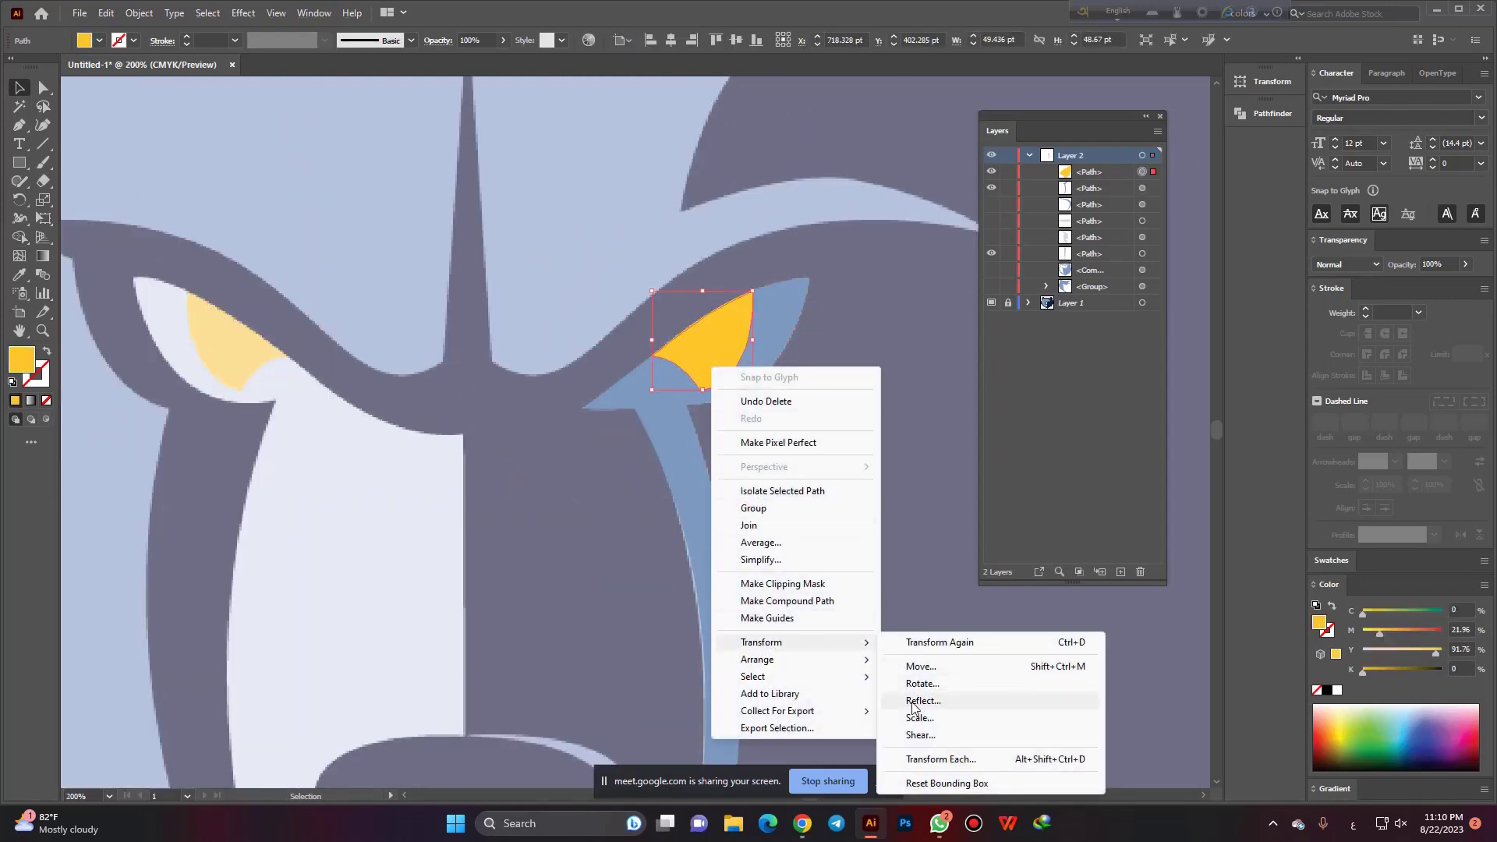
Reflect a copy of the yellow right eye and drag it over the bear's left eye.
{"action": "left_click", "coordinate": [935, 701]}
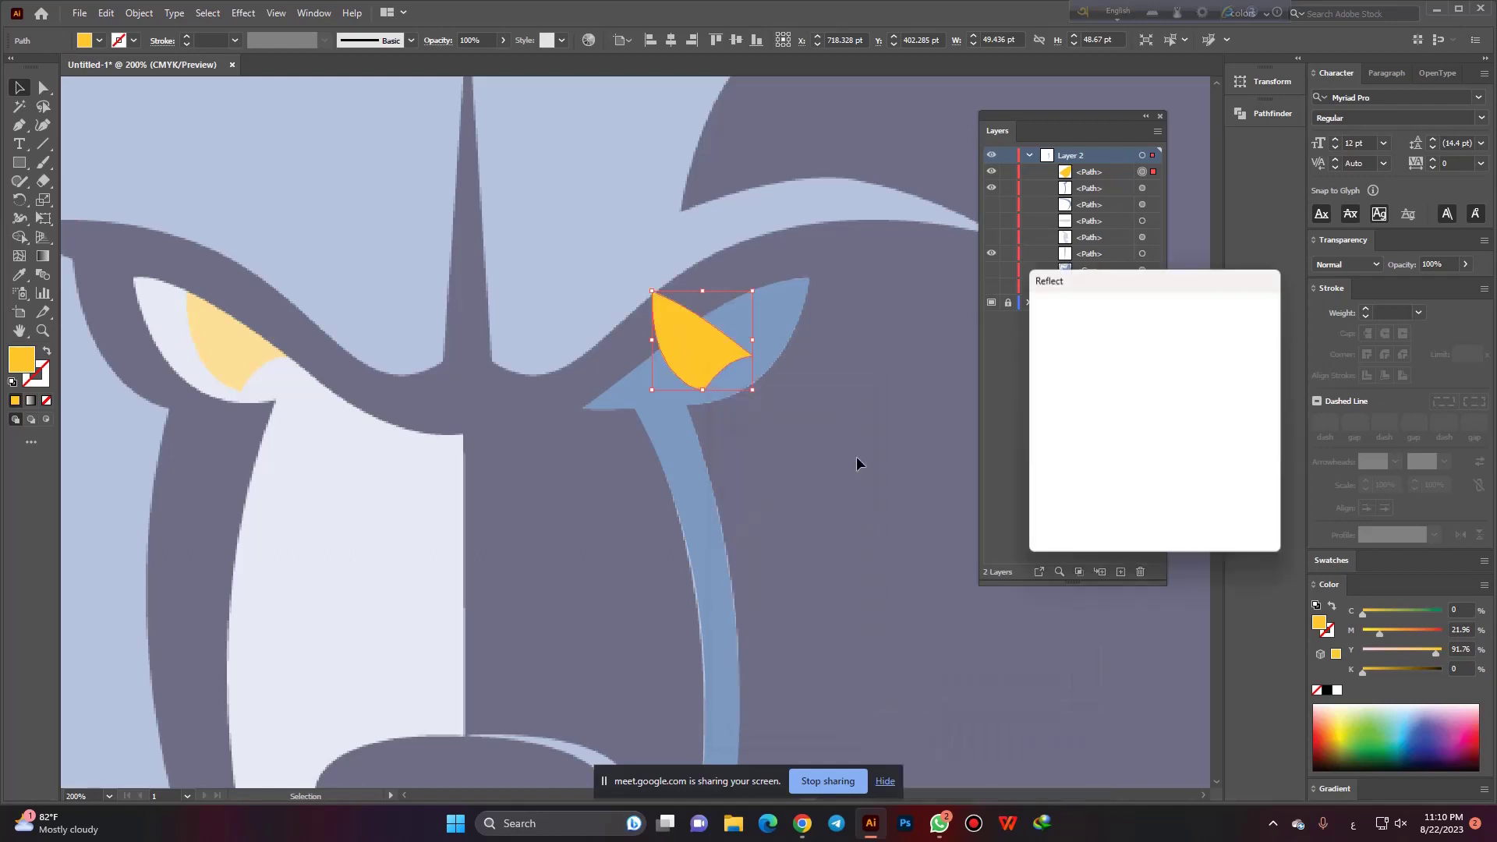
{"action": "left_click", "coordinate": [1073, 518]}
{"action": "left_click_drag", "start_coordinate": [731, 350], "coordinate": [245, 352]}
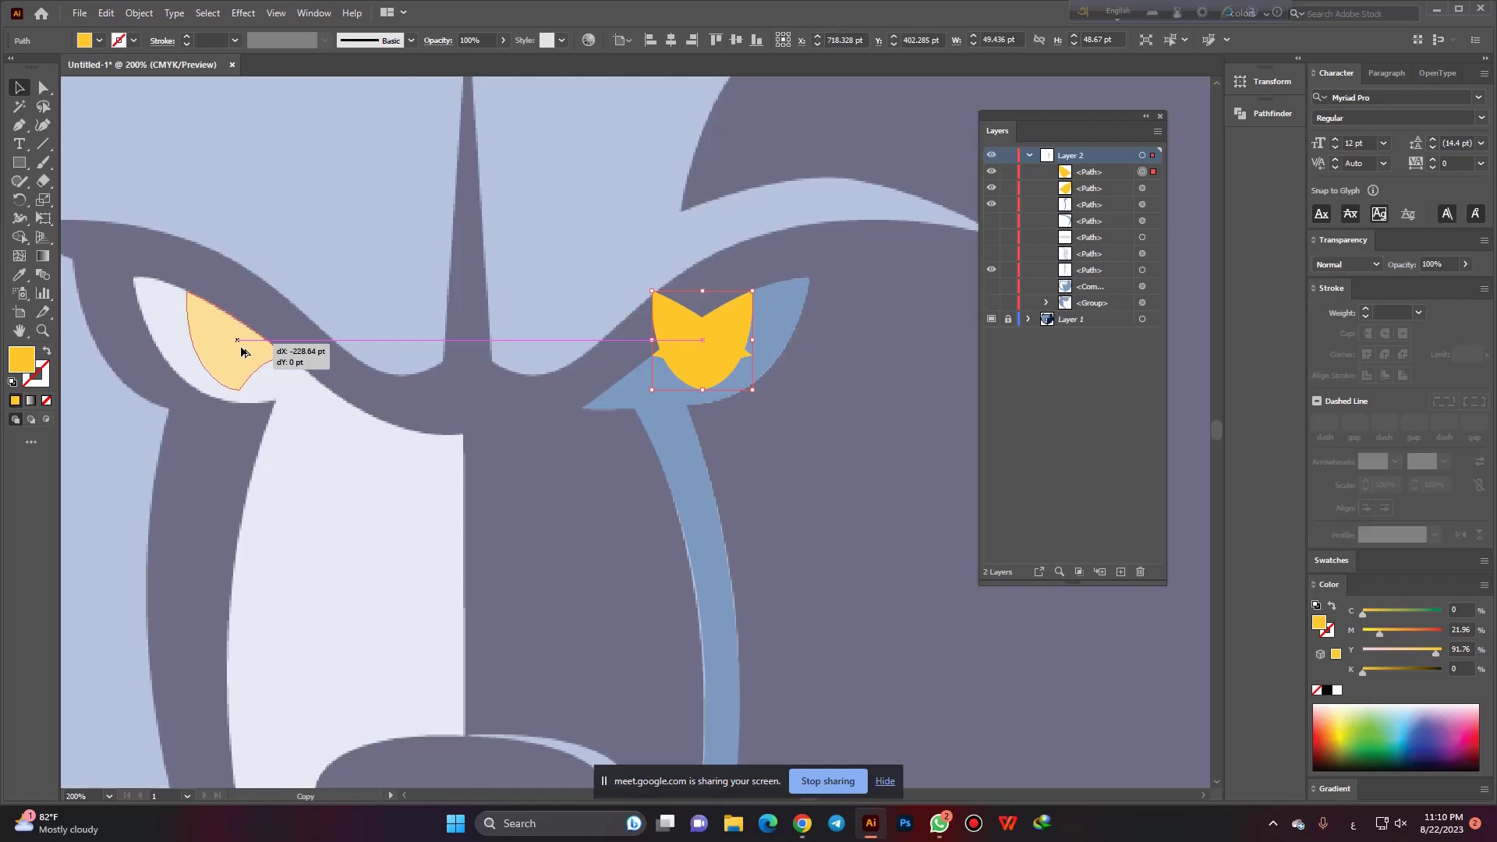
{"action": "left_click_drag", "start_coordinate": [244, 352], "coordinate": [244, 352]}
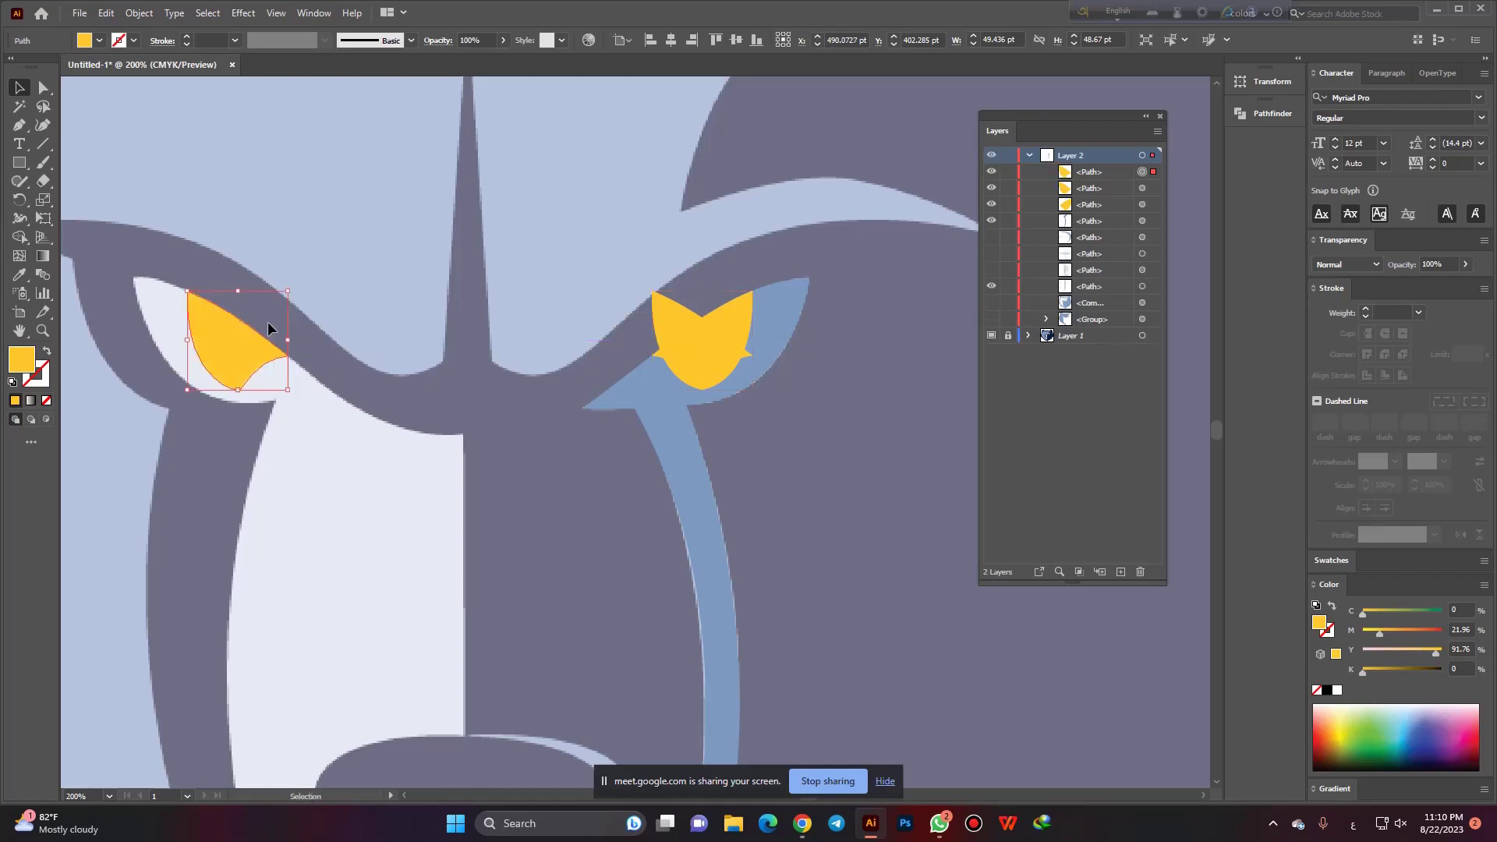
{"action": "left_click", "coordinate": [311, 341]}
{"action": "scroll", "coordinate": [414, 351], "scroll_direction": "down", "scroll_amount": 1}
{"action": "scroll", "coordinate": [539, 326], "scroll_direction": "down", "scroll_amount": 3}
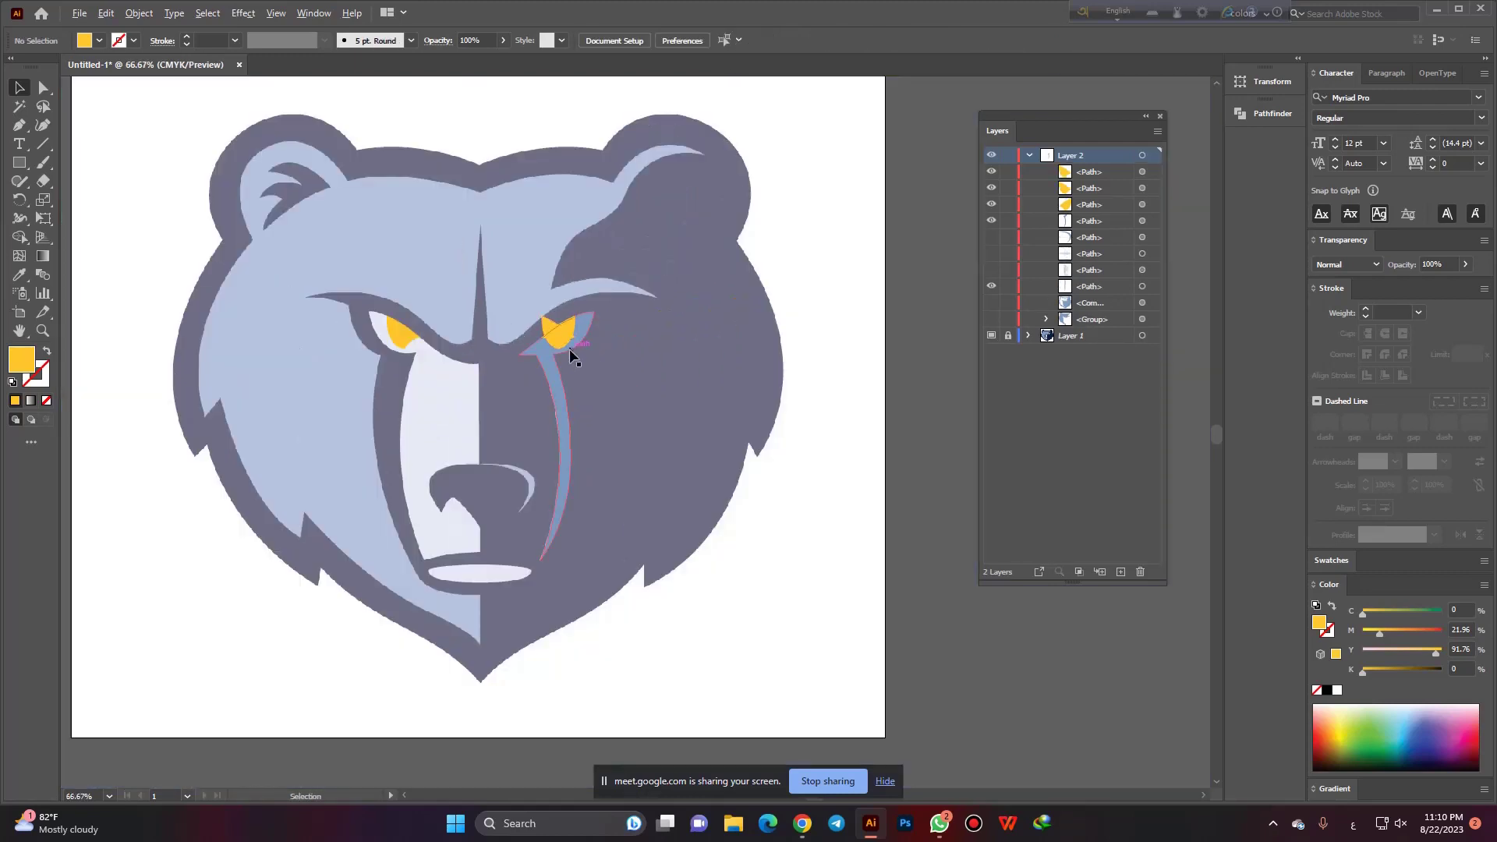
{"action": "scroll", "coordinate": [561, 345], "scroll_direction": "up", "scroll_amount": 3}
{"action": "left_click", "coordinate": [540, 304]}
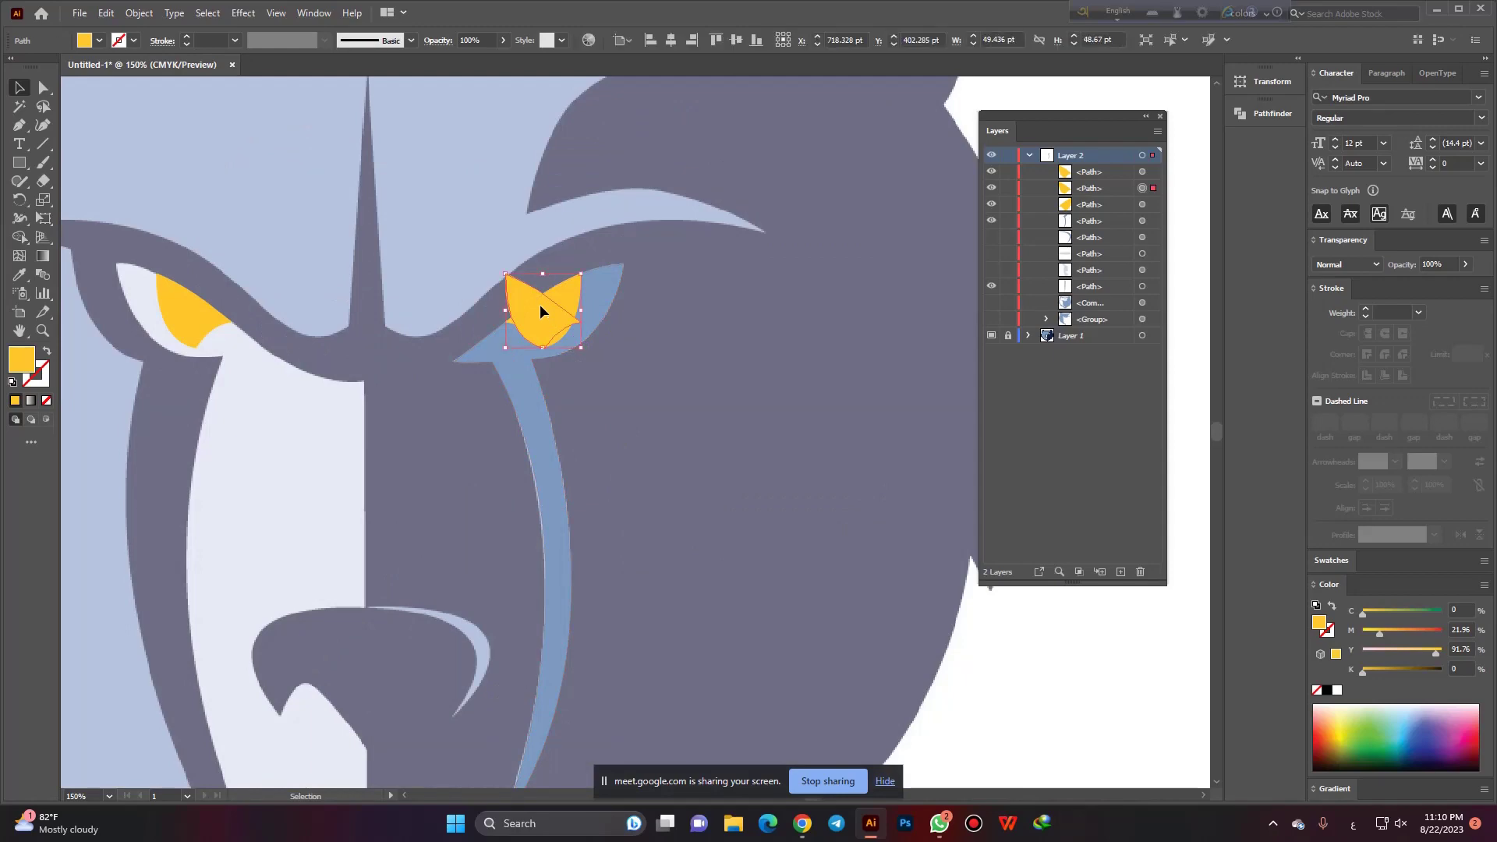
Delete the extra right-eye copy and unhide the nose, mouth, muzzle and navy compound paths.
{"action": "key", "text": "Delete"}
{"action": "scroll", "coordinate": [659, 338], "scroll_direction": "down", "scroll_amount": 3}
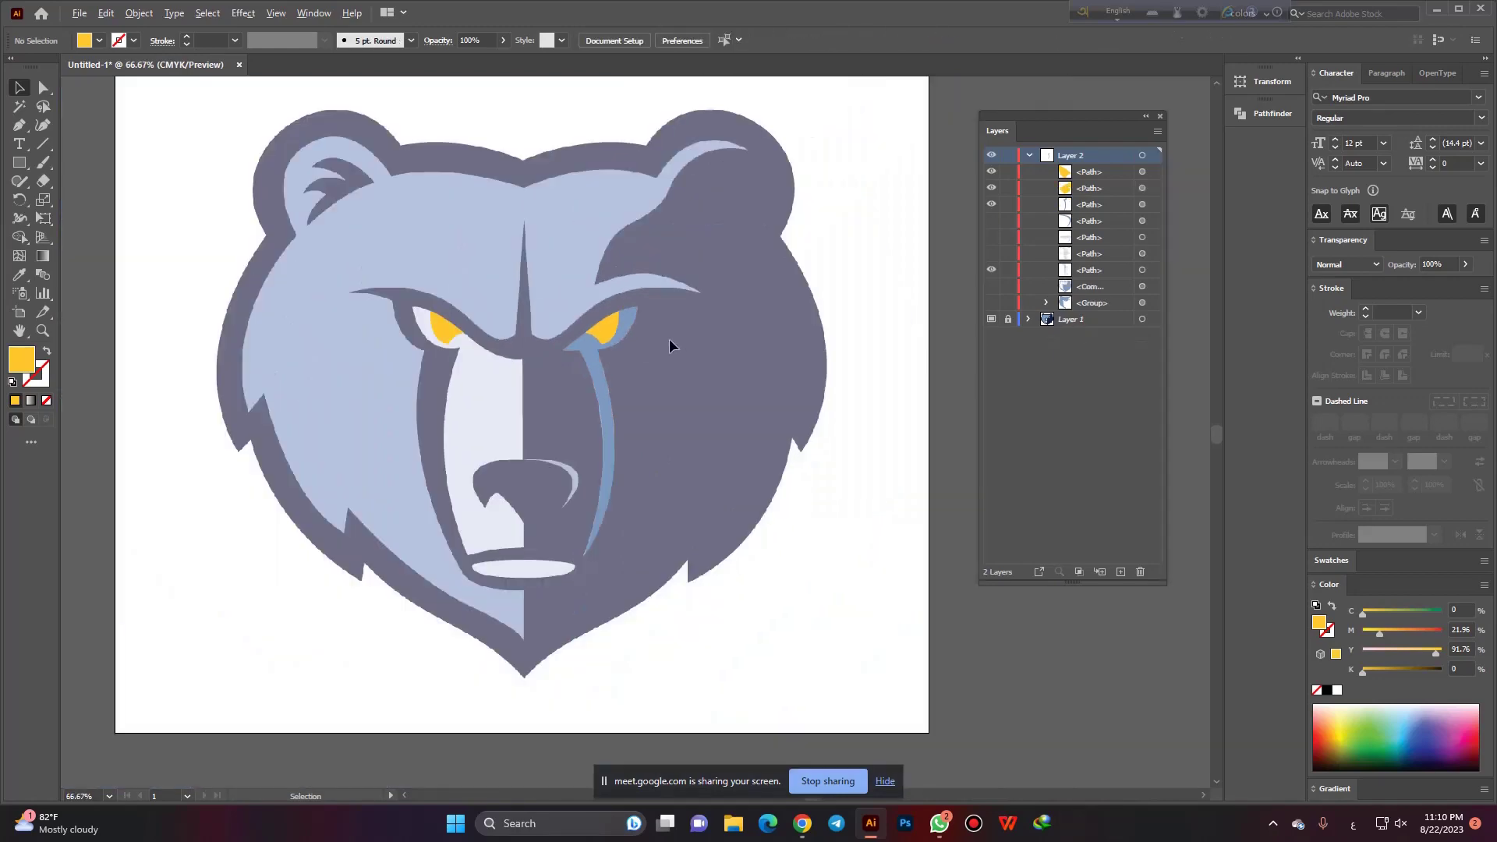
{"action": "scroll", "coordinate": [487, 387], "scroll_direction": "up", "scroll_amount": 2}
{"action": "scroll", "coordinate": [496, 387], "scroll_direction": "down", "scroll_amount": 1}
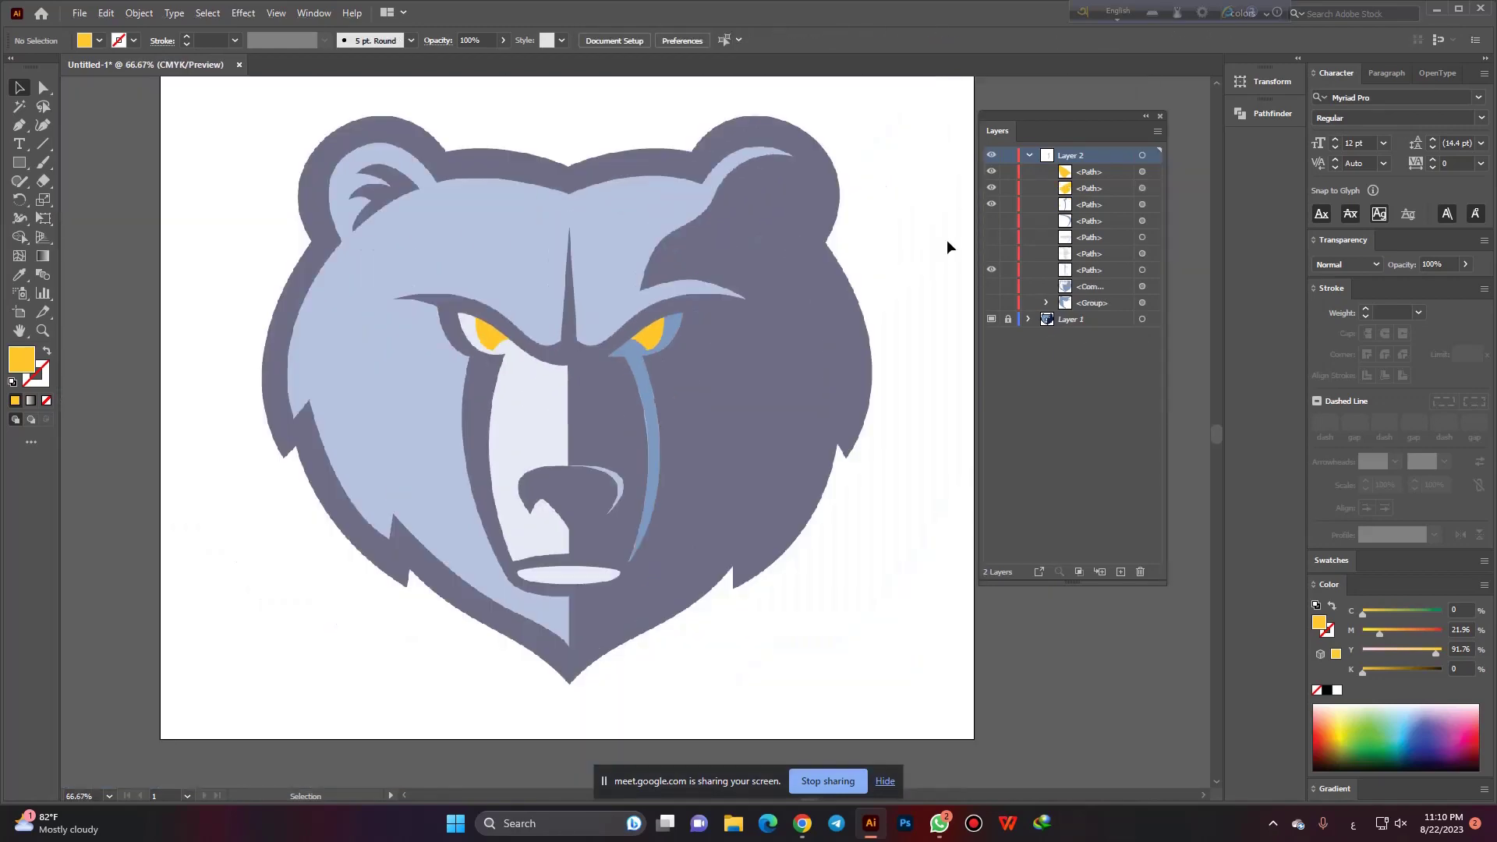
{"action": "left_click", "coordinate": [992, 220]}
{"action": "left_click", "coordinate": [991, 237]}
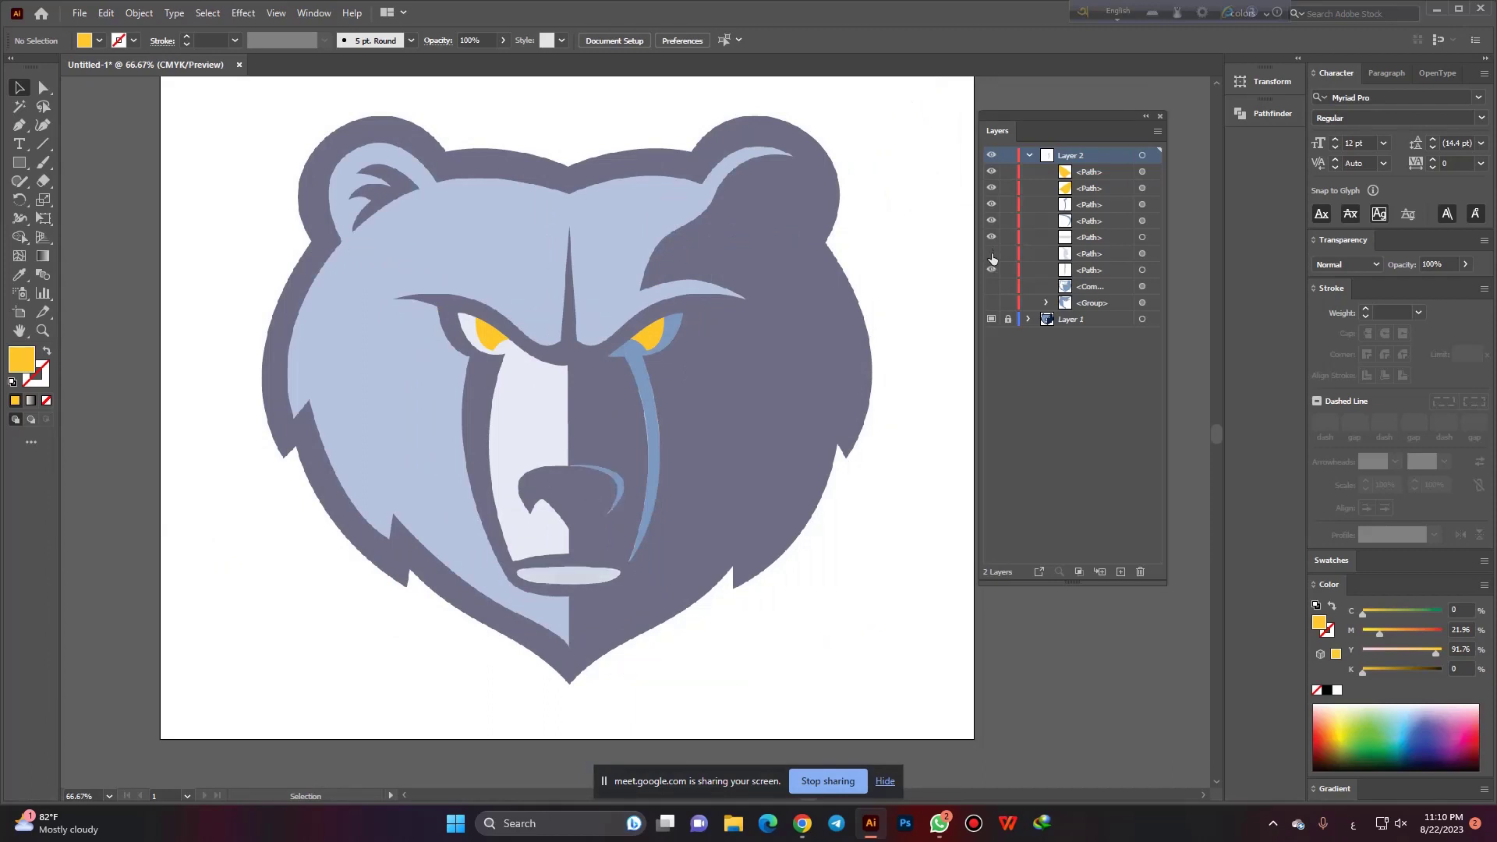
{"action": "left_click", "coordinate": [992, 287]}
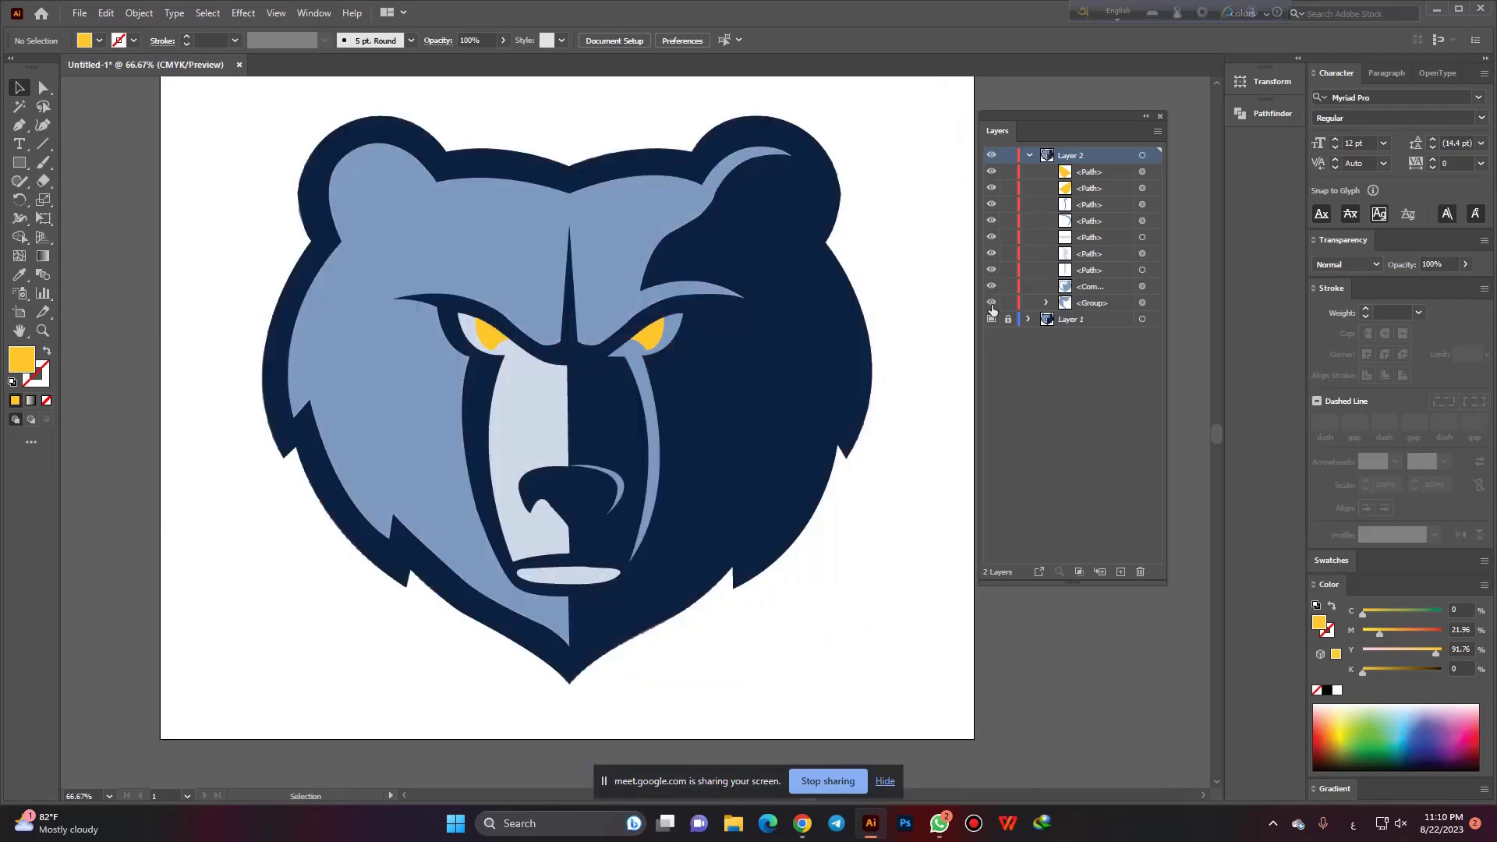
Group all the bear parts and move the group below the reference image.
{"action": "scroll", "coordinate": [668, 312], "scroll_direction": "down", "scroll_amount": 1}
{"action": "left_click_drag", "start_coordinate": [365, 171], "coordinate": [807, 571]}
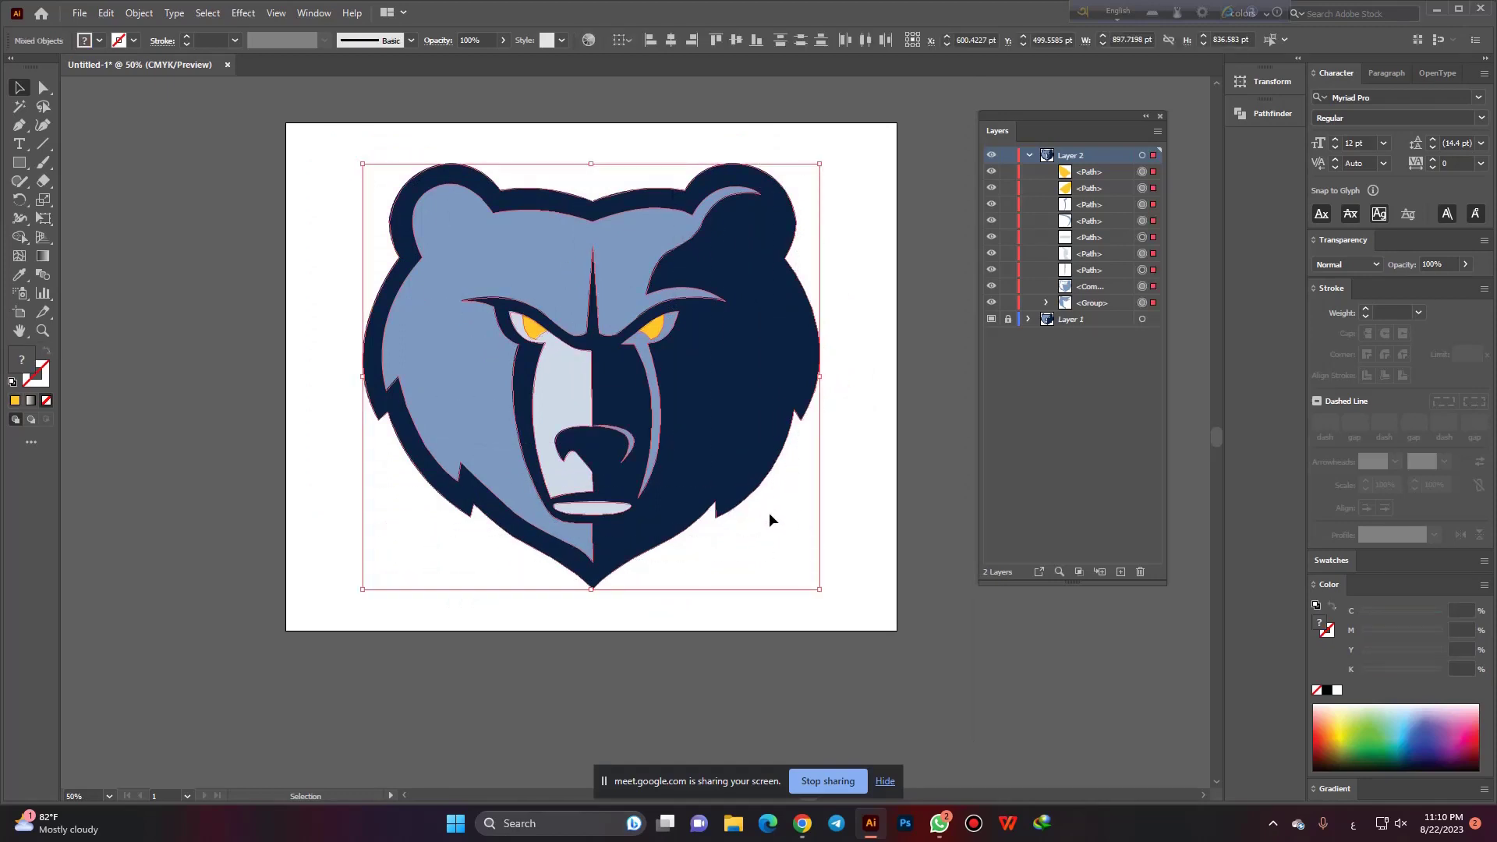
{"action": "key", "text": "ctrl+g"}
{"action": "key", "text": "ctrl+minus"}
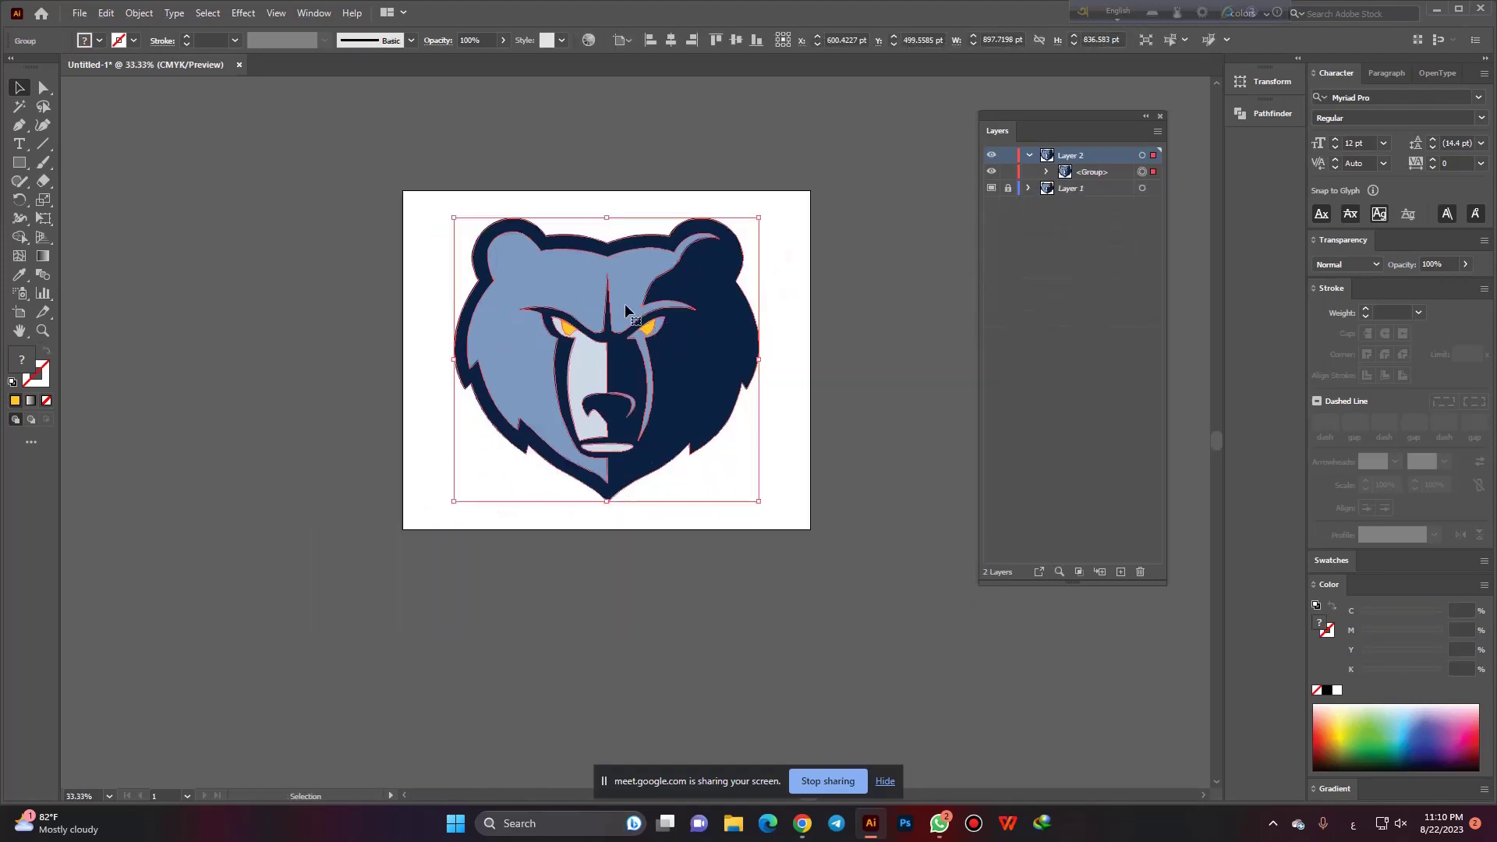
{"action": "mouse_move", "coordinate": [620, 353]}
{"action": "left_mouse_down"}
{"action": "mouse_move", "coordinate": [631, 577]}
{"action": "mouse_move", "coordinate": [625, 558]}
{"action": "left_mouse_up"}
Inspect the bear's edges up close, zoom out to 16.67%, and drag the navy bear beside the artboard.
{"action": "left_click", "coordinate": [878, 569]}
{"action": "scroll", "coordinate": [773, 376], "scroll_direction": "up", "scroll_amount": 1}
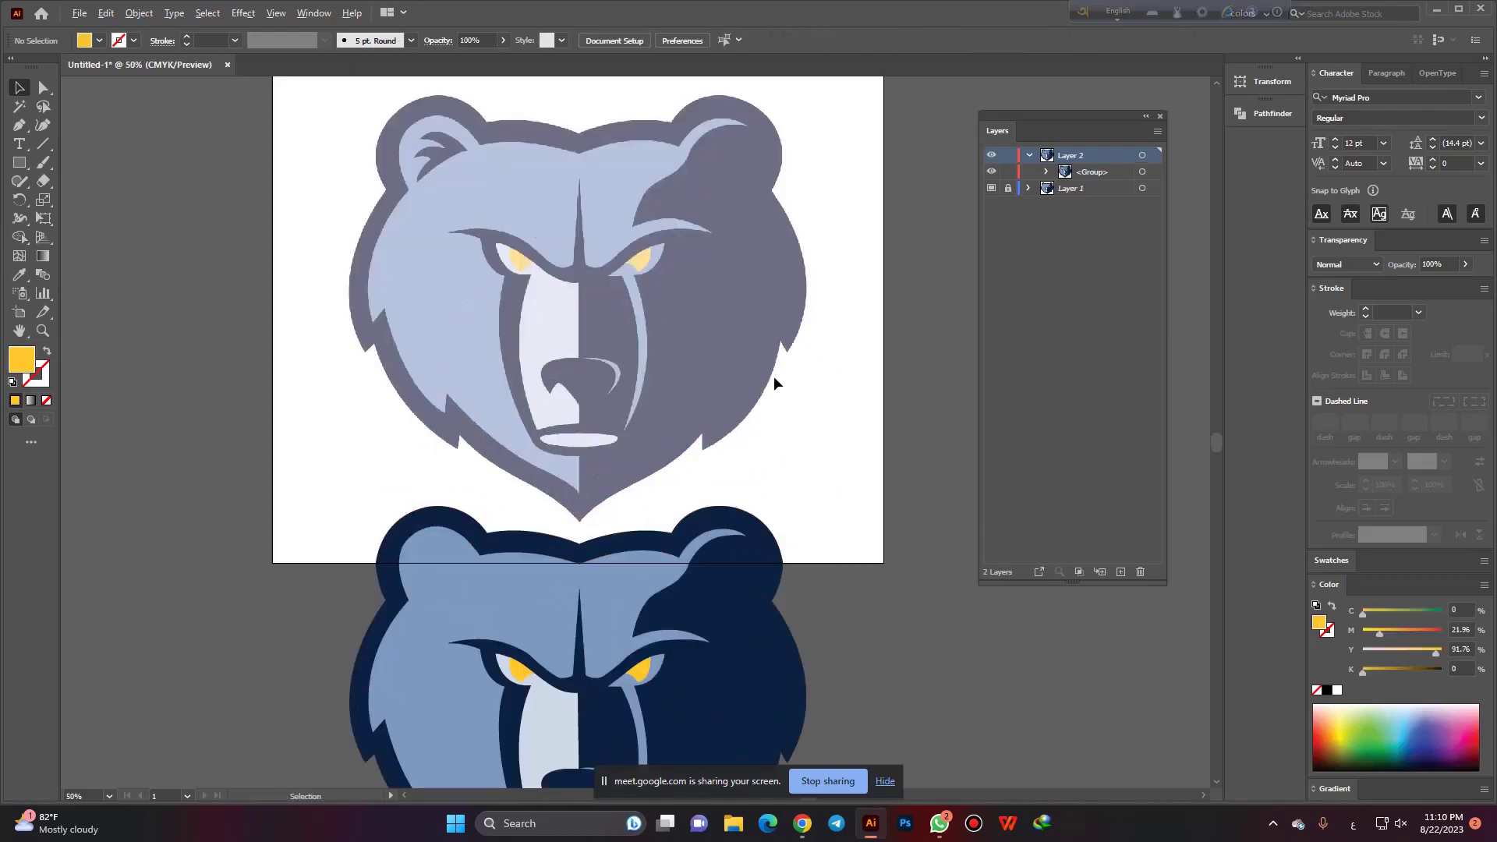
{"action": "scroll", "coordinate": [797, 282], "scroll_direction": "up", "scroll_amount": 5}
{"action": "scroll", "coordinate": [808, 271], "scroll_direction": "up", "scroll_amount": 2}
{"action": "scroll", "coordinate": [766, 277], "scroll_direction": "up", "scroll_amount": 2}
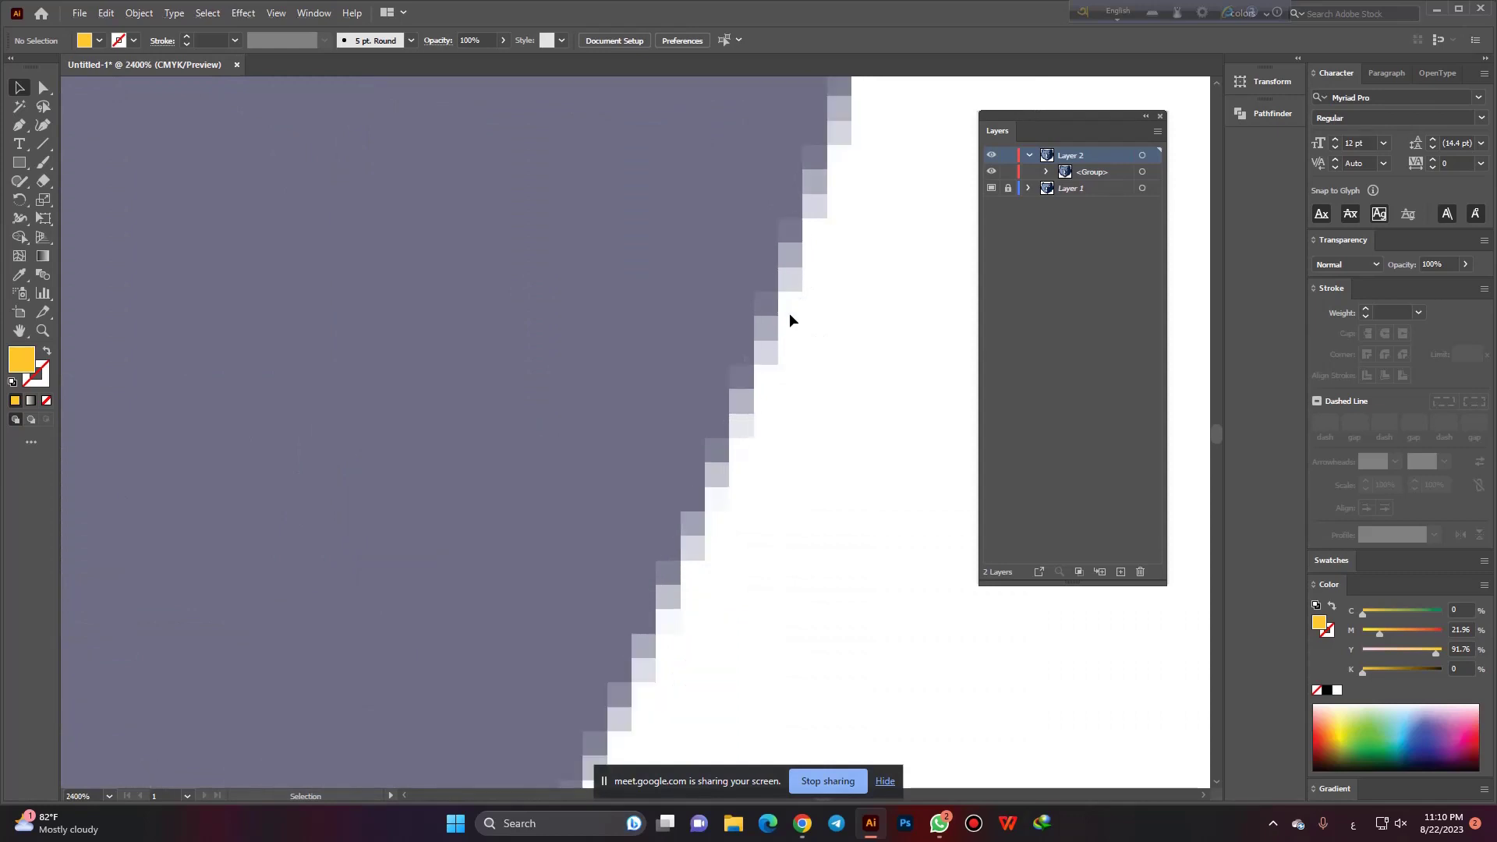
{"action": "scroll", "coordinate": [783, 335], "scroll_direction": "down", "scroll_amount": 2}
{"action": "scroll", "coordinate": [741, 424], "scroll_direction": "down", "scroll_amount": 3}
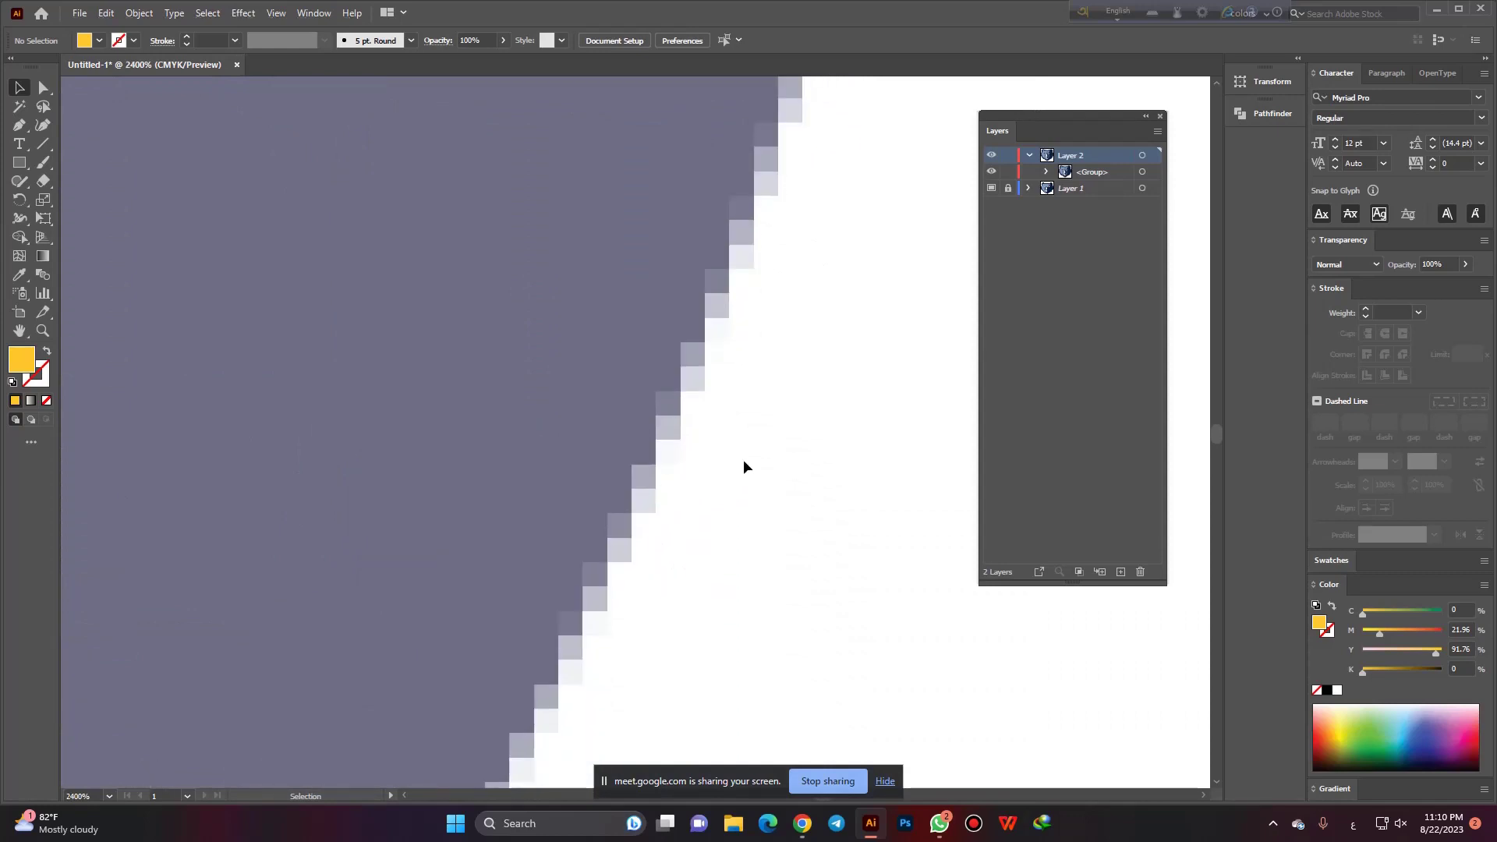
{"action": "scroll", "coordinate": [727, 307], "scroll_direction": "down", "scroll_amount": 3}
{"action": "scroll", "coordinate": [740, 306], "scroll_direction": "down", "scroll_amount": 2}
{"action": "scroll", "coordinate": [740, 297], "scroll_direction": "down", "scroll_amount": 5}
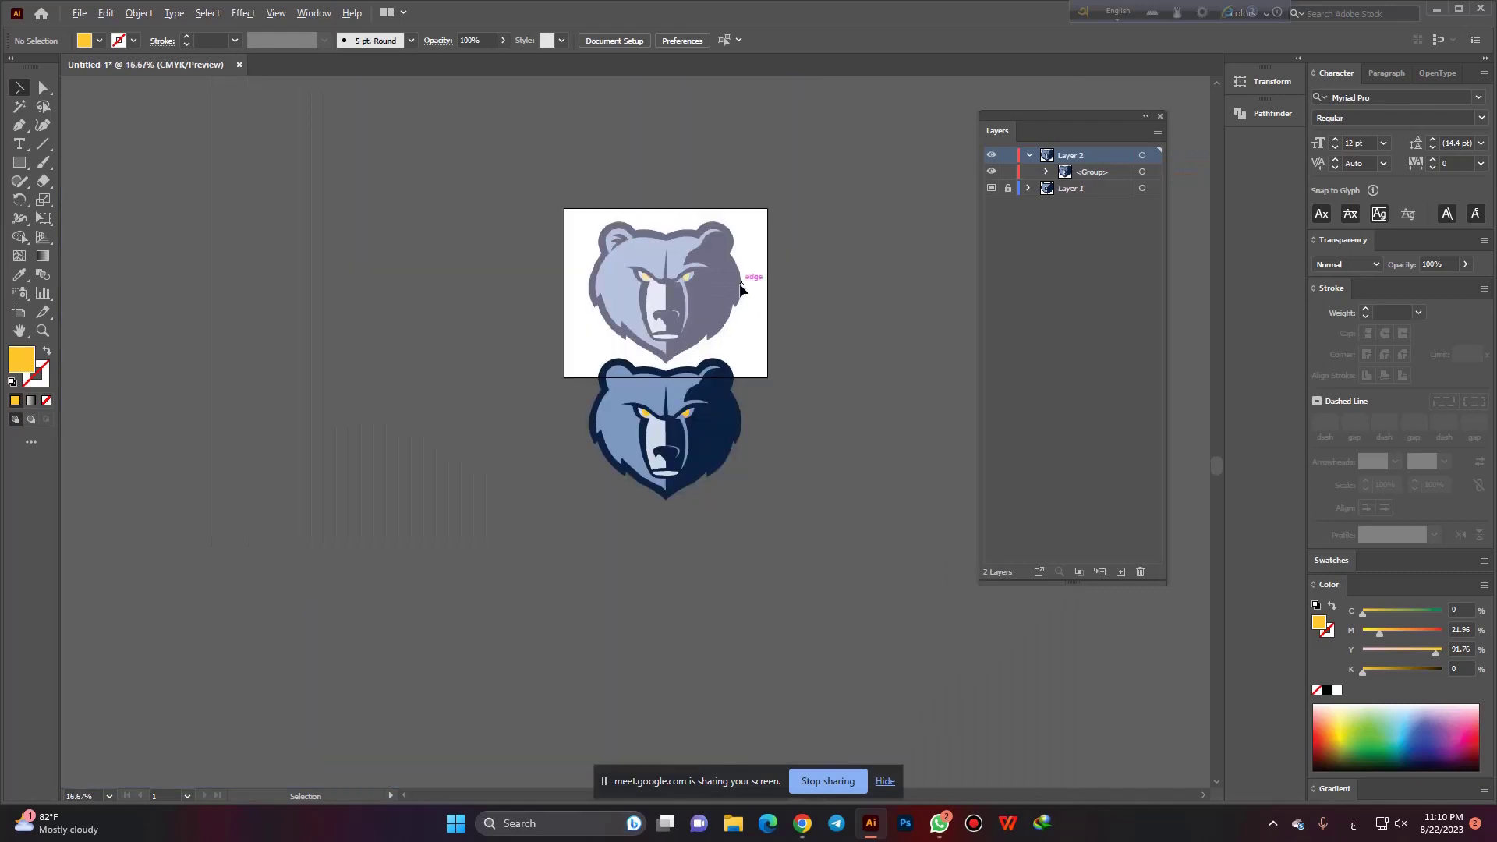
{"action": "scroll", "coordinate": [726, 418], "scroll_direction": "up", "scroll_amount": 4}
{"action": "scroll", "coordinate": [881, 428], "scroll_direction": "up", "scroll_amount": 2}
{"action": "scroll", "coordinate": [929, 361], "scroll_direction": "up", "scroll_amount": 2}
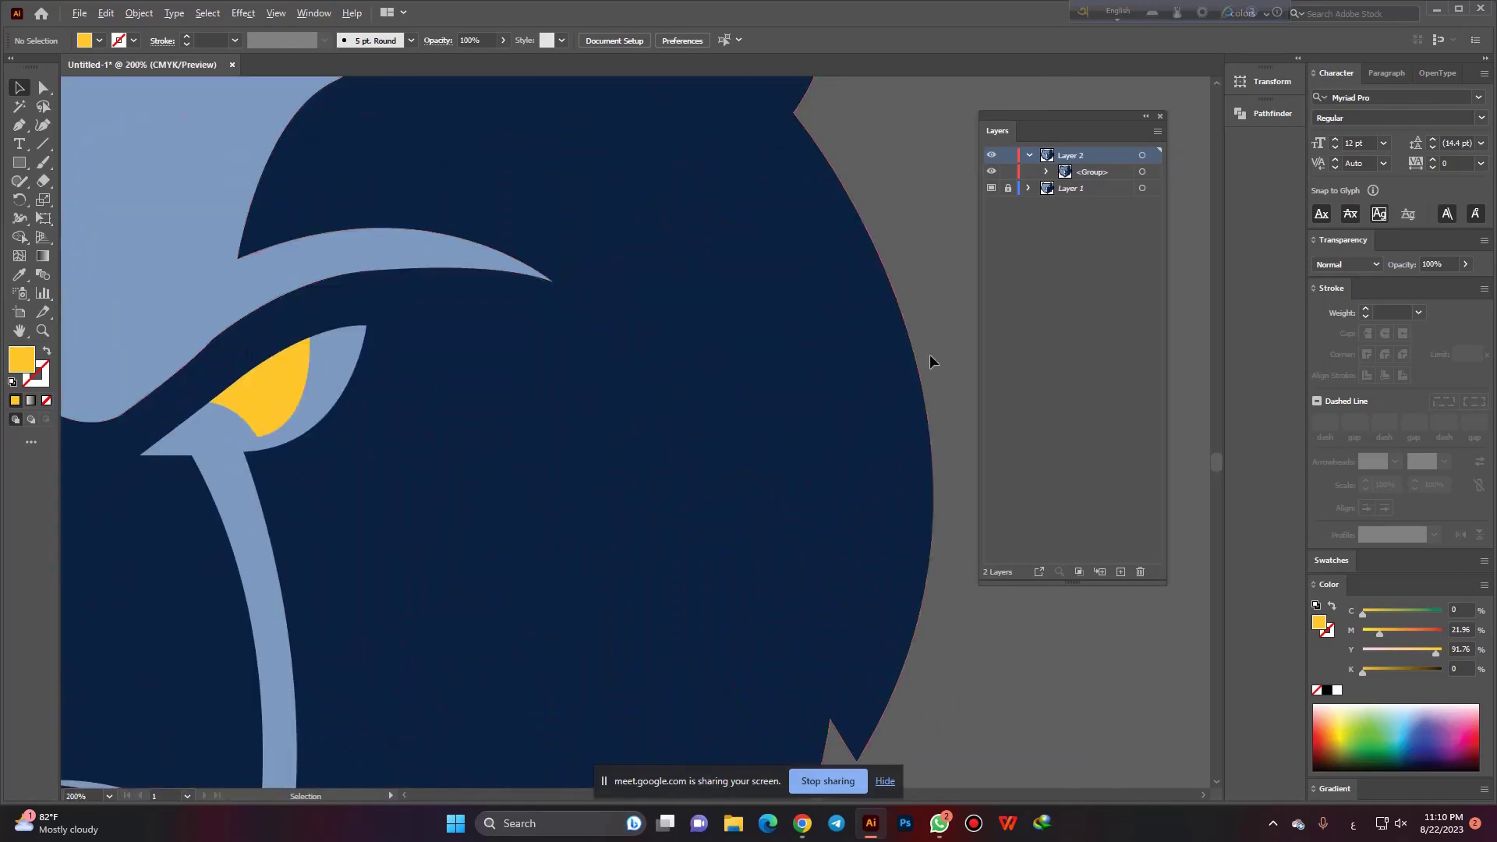
{"action": "scroll", "coordinate": [932, 356], "scroll_direction": "up", "scroll_amount": 2}
{"action": "scroll", "coordinate": [910, 351], "scroll_direction": "up", "scroll_amount": 2}
{"action": "scroll", "coordinate": [789, 358], "scroll_direction": "up", "scroll_amount": 3}
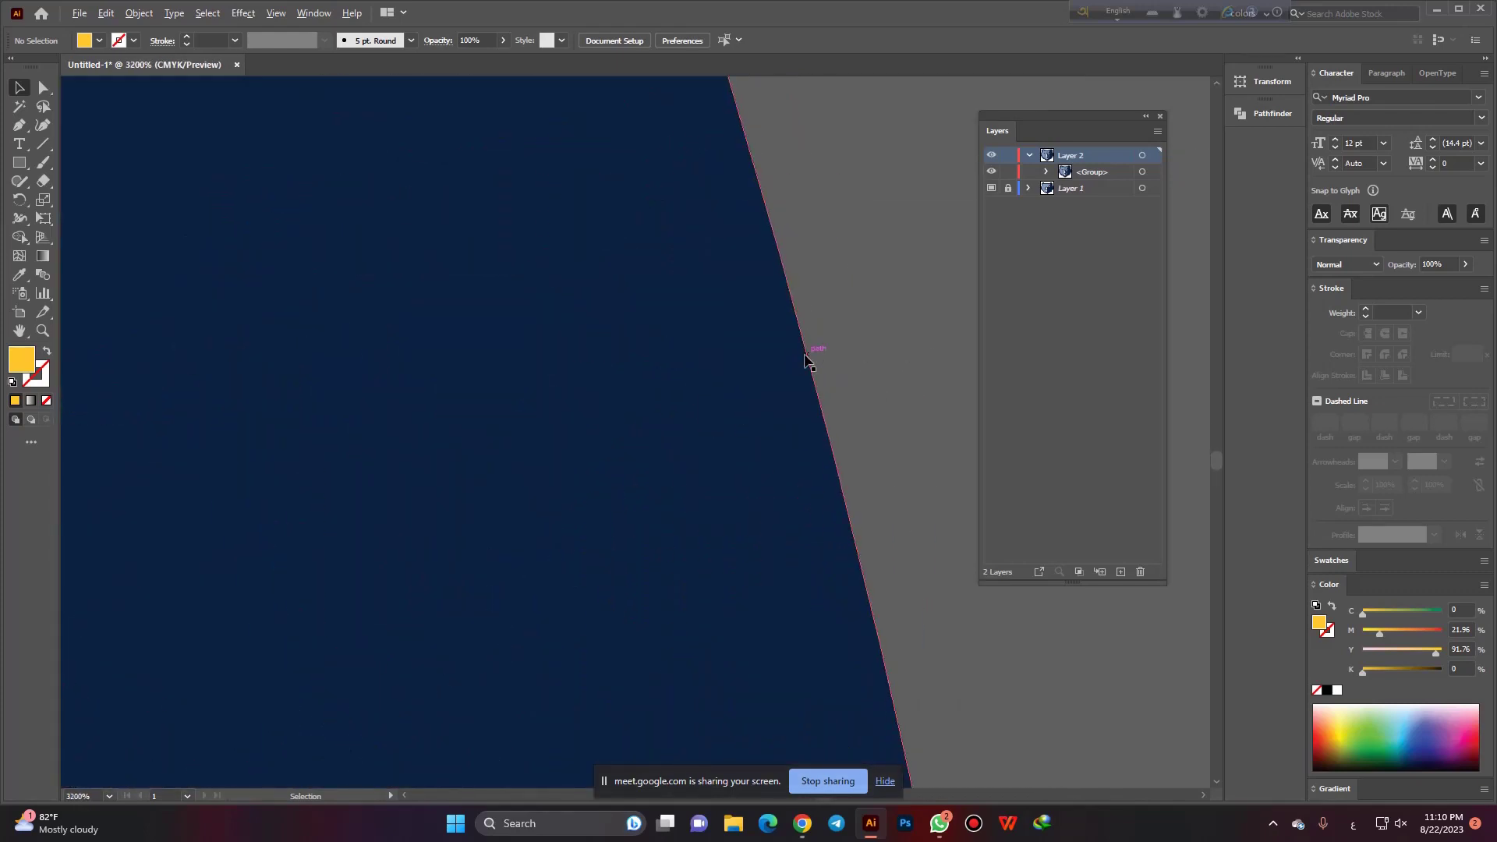
{"action": "scroll", "coordinate": [805, 359], "scroll_direction": "up", "scroll_amount": 2}
{"action": "scroll", "coordinate": [806, 359], "scroll_direction": "up", "scroll_amount": 2}
{"action": "scroll", "coordinate": [910, 355], "scroll_direction": "up", "scroll_amount": 1}
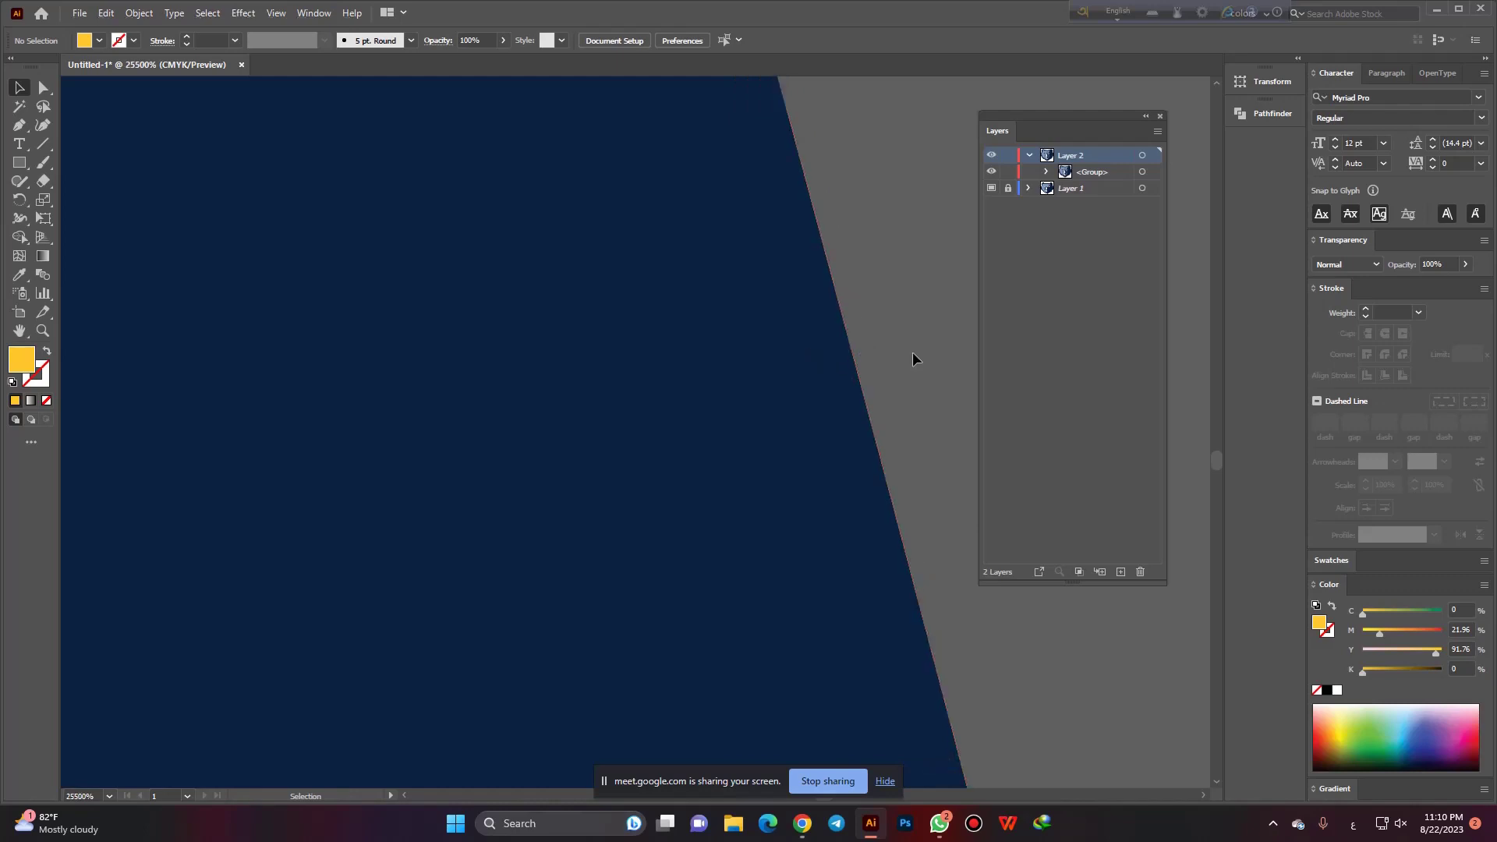
{"action": "scroll", "coordinate": [762, 394], "scroll_direction": "down", "scroll_amount": 1}
{"action": "scroll", "coordinate": [796, 405], "scroll_direction": "down", "scroll_amount": 2}
{"action": "scroll", "coordinate": [833, 419], "scroll_direction": "down", "scroll_amount": 2}
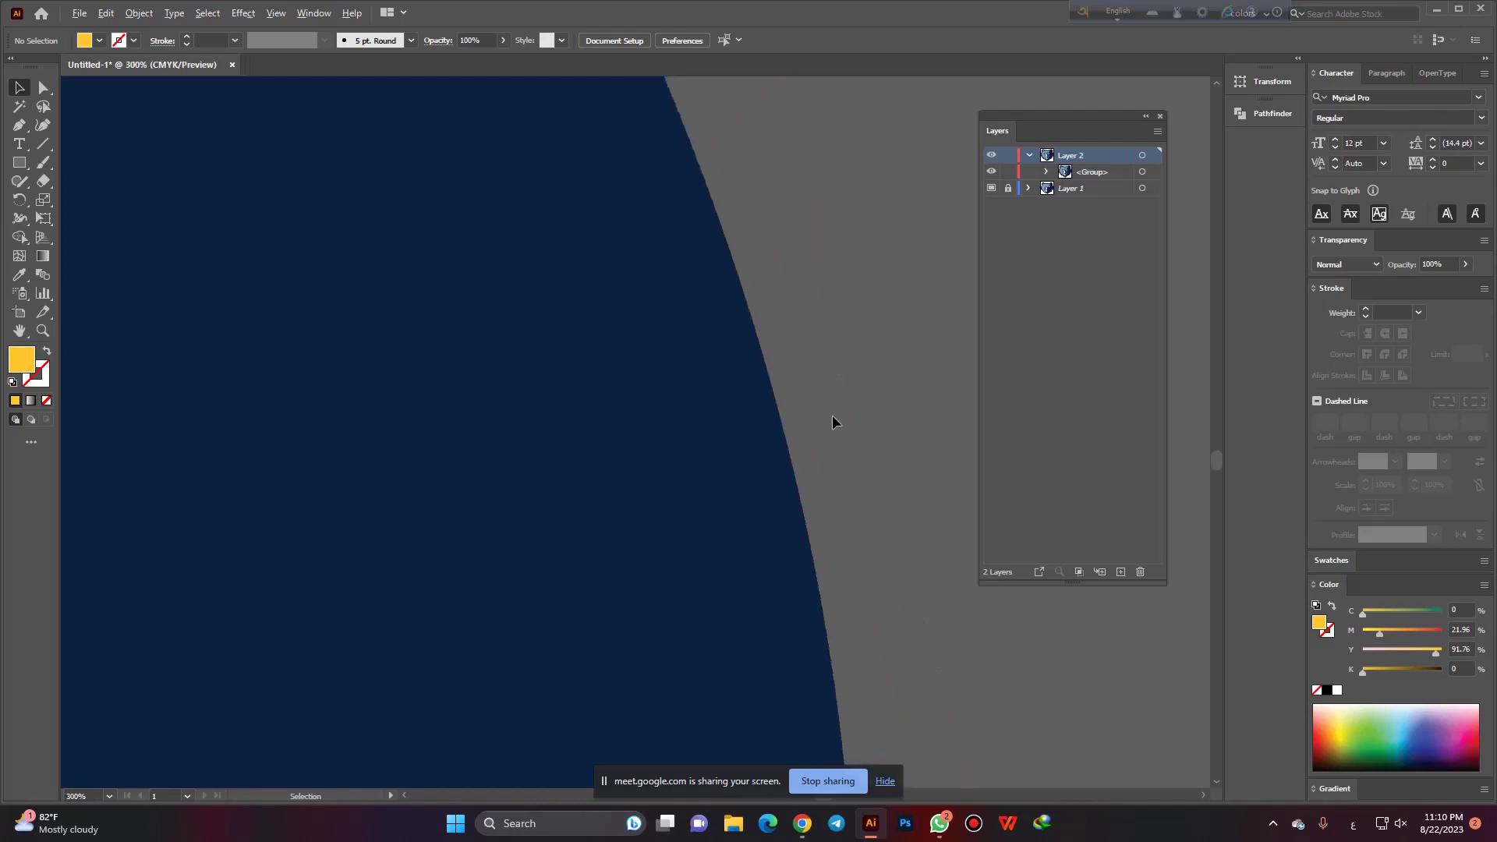
{"action": "scroll", "coordinate": [835, 422], "scroll_direction": "down", "scroll_amount": 5}
{"action": "scroll", "coordinate": [834, 422], "scroll_direction": "down", "scroll_amount": 2}
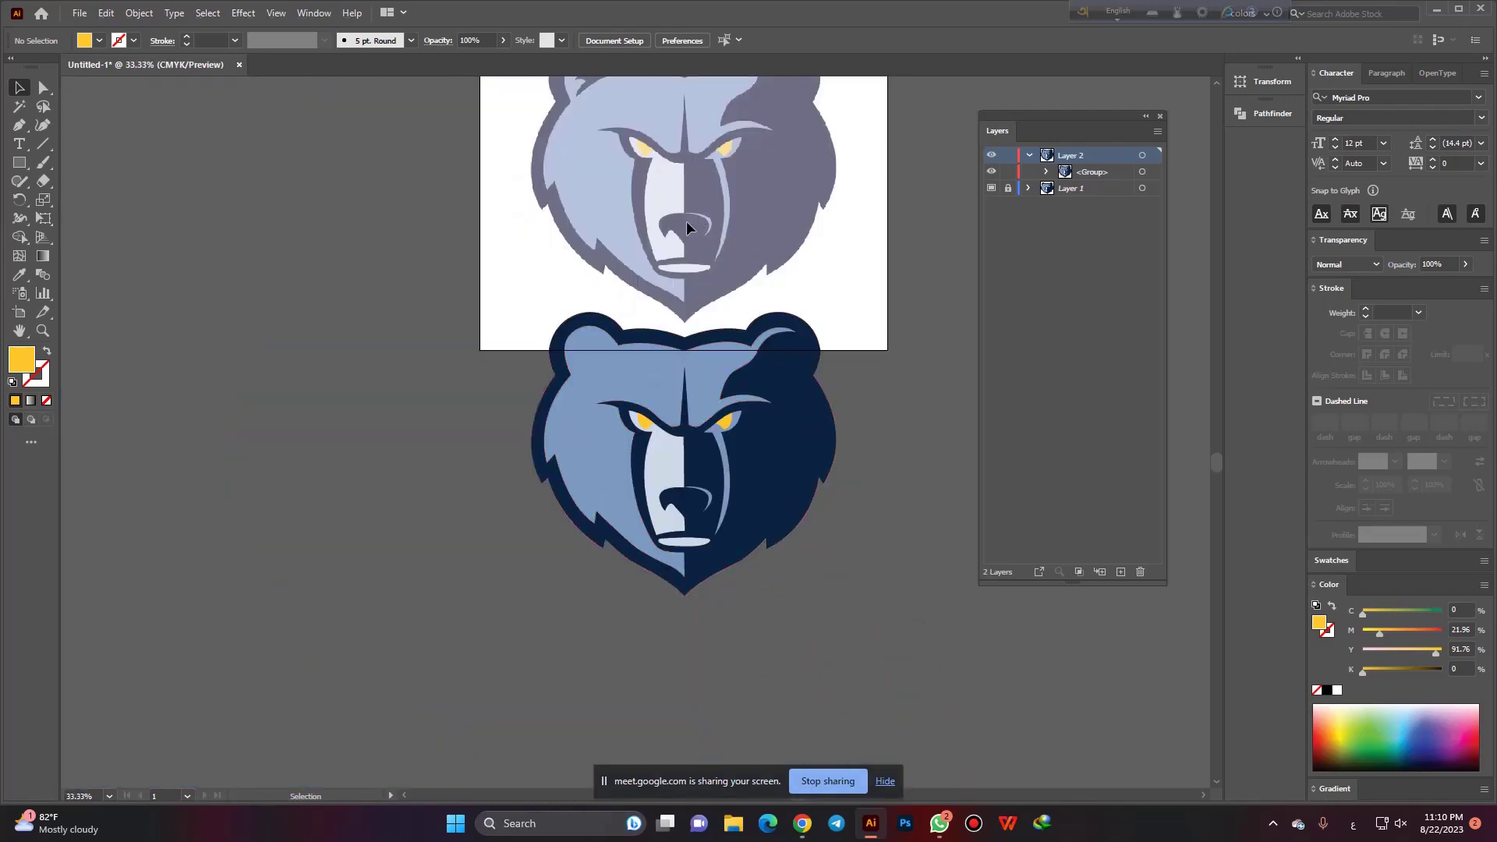
{"action": "scroll", "coordinate": [687, 226], "scroll_direction": "down", "scroll_amount": 1}
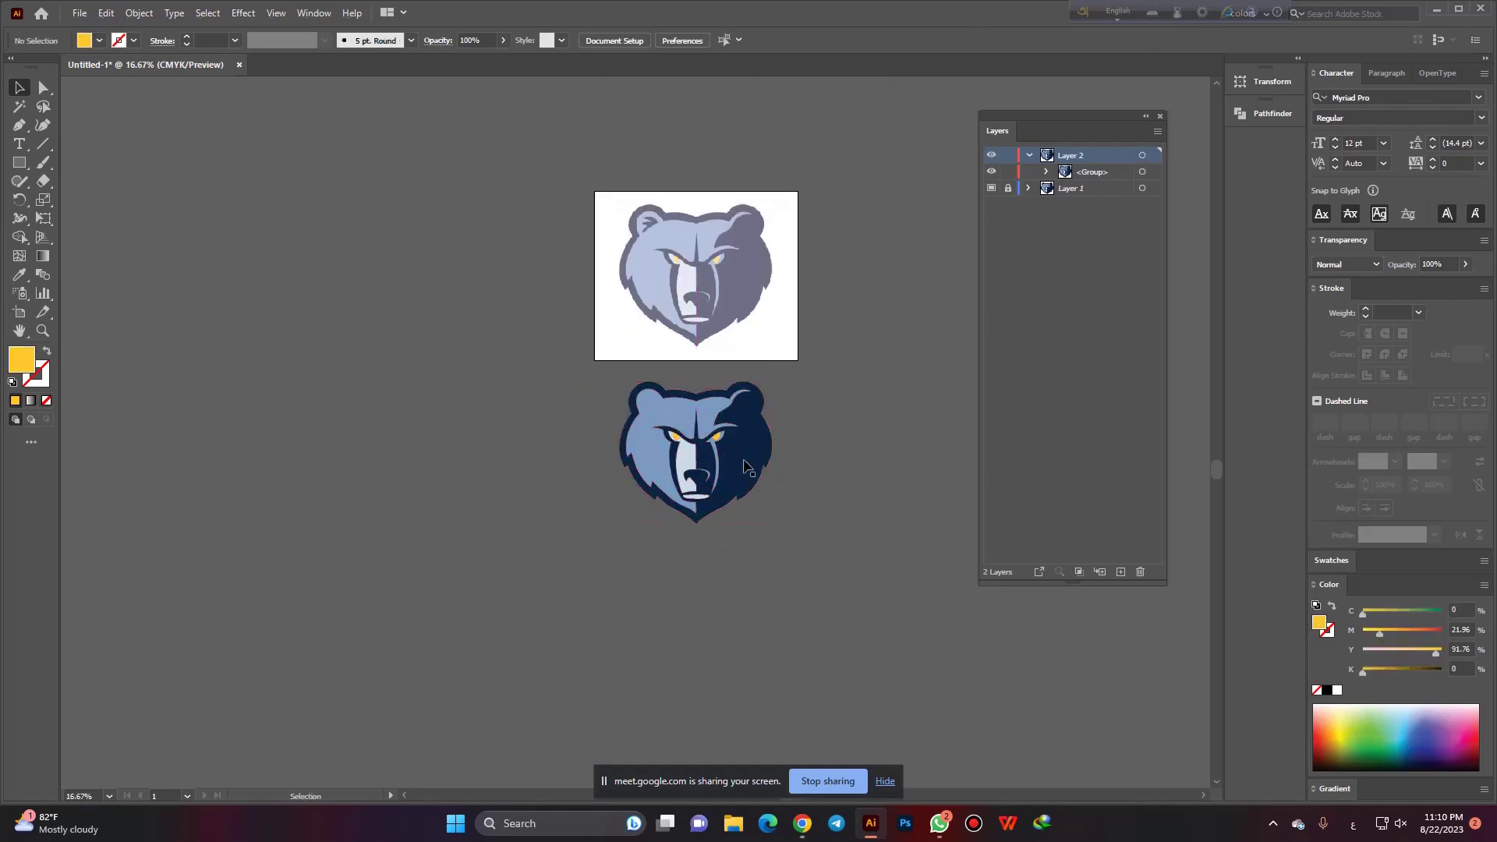
{"action": "left_click_drag", "start_coordinate": [745, 466], "coordinate": [576, 286]}
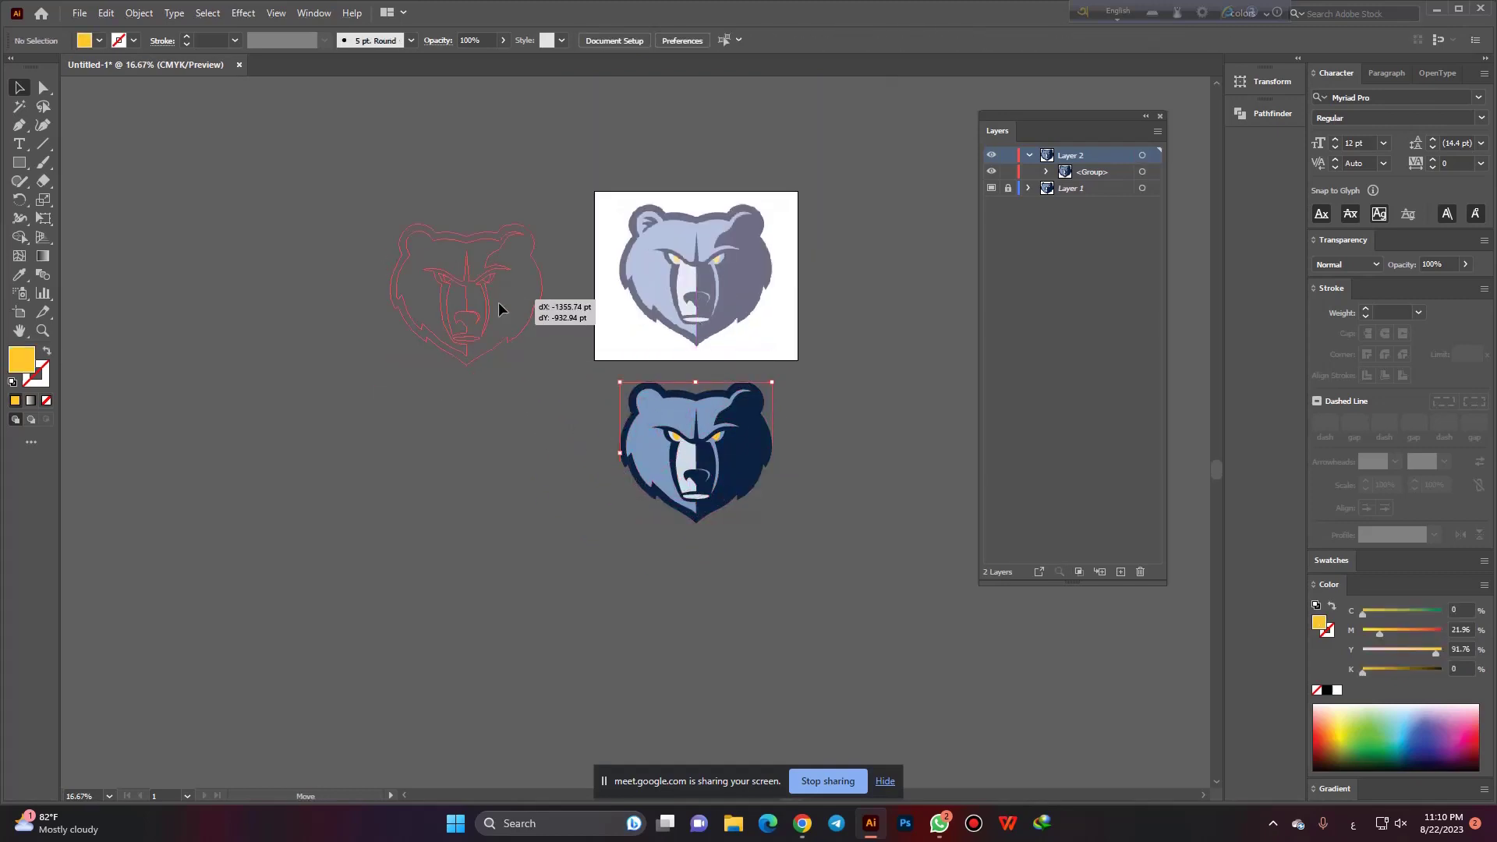
Toggle the top layer's Template option on and off and check each layer's visibility.
{"action": "left_click", "coordinate": [777, 430]}
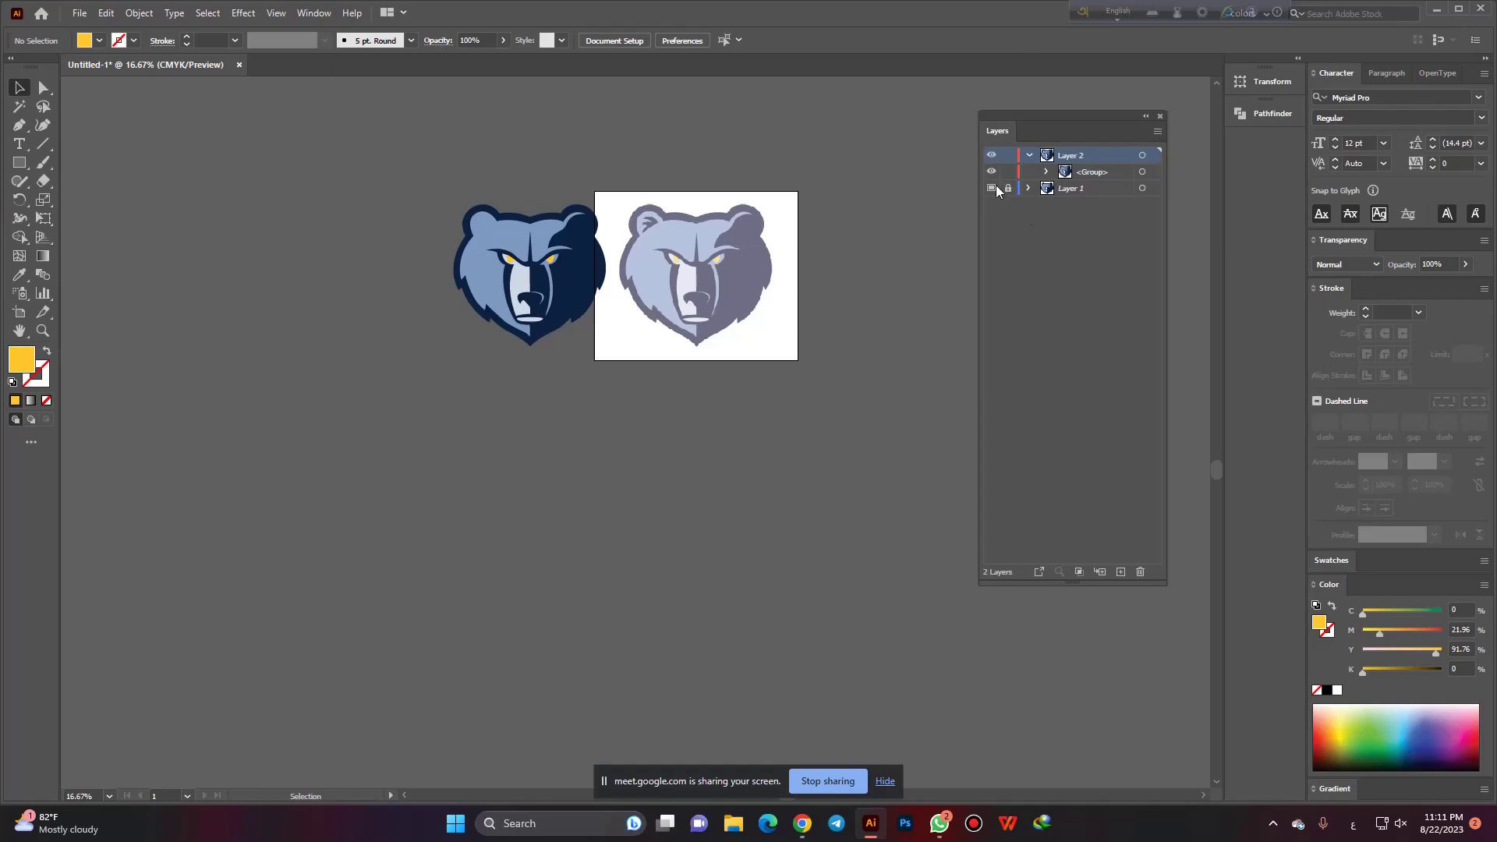
{"action": "left_click", "coordinate": [1159, 131]}
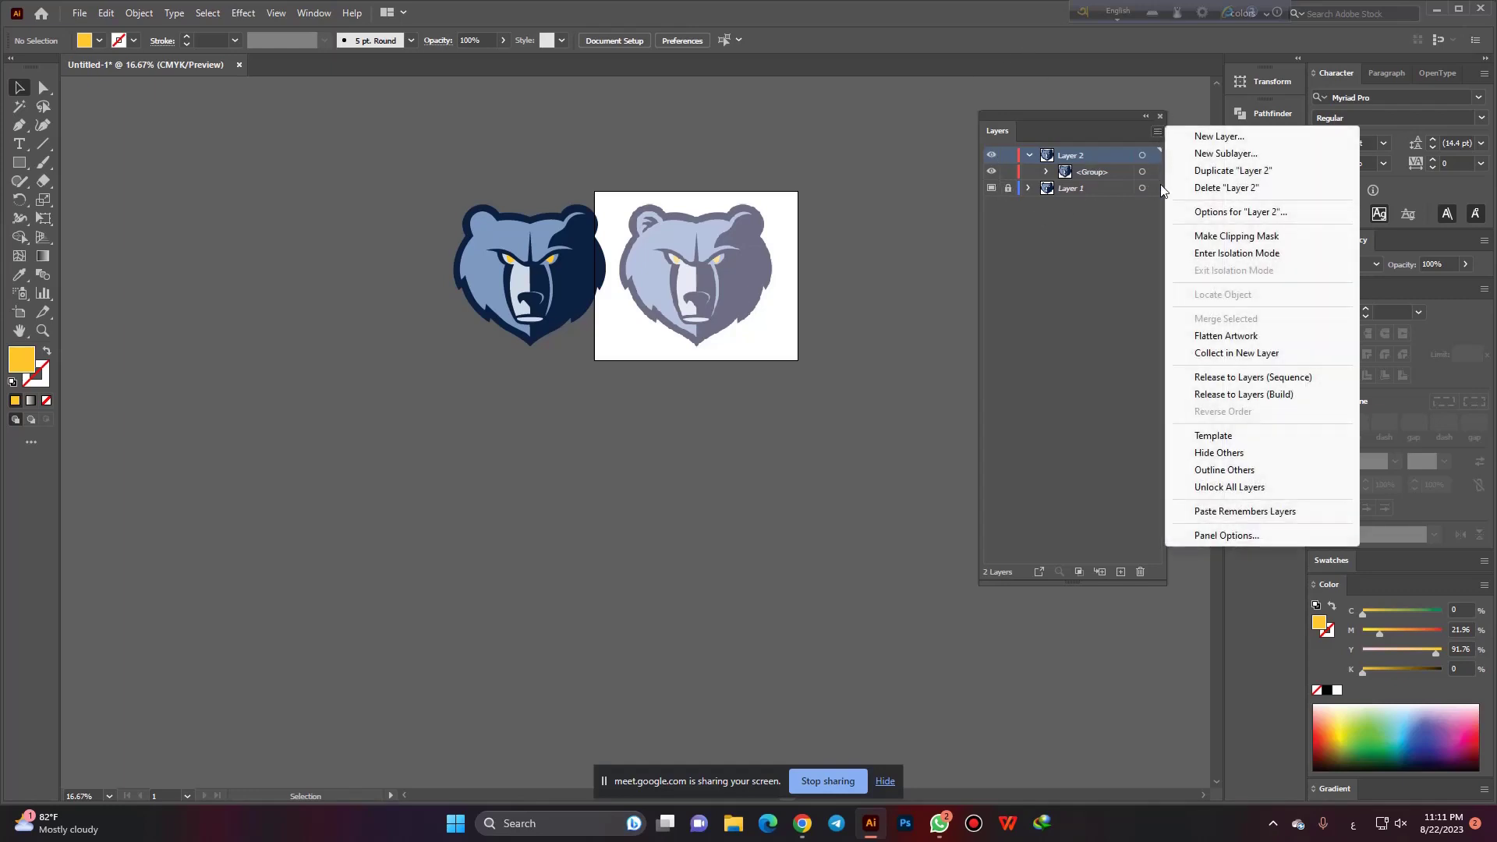
{"action": "left_click", "coordinate": [1218, 434]}
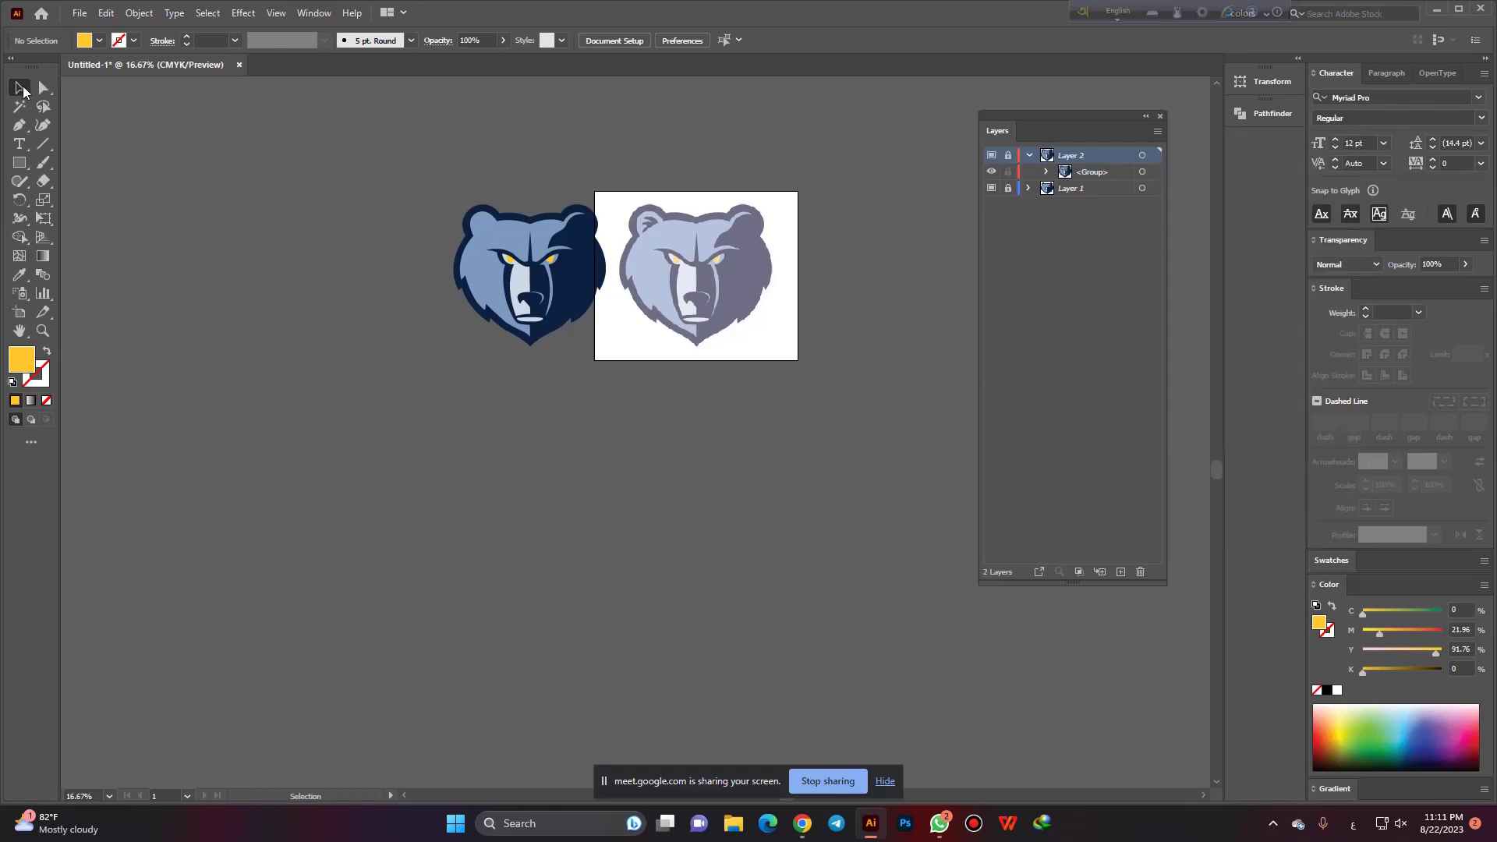
{"action": "left_click", "coordinate": [1157, 131]}
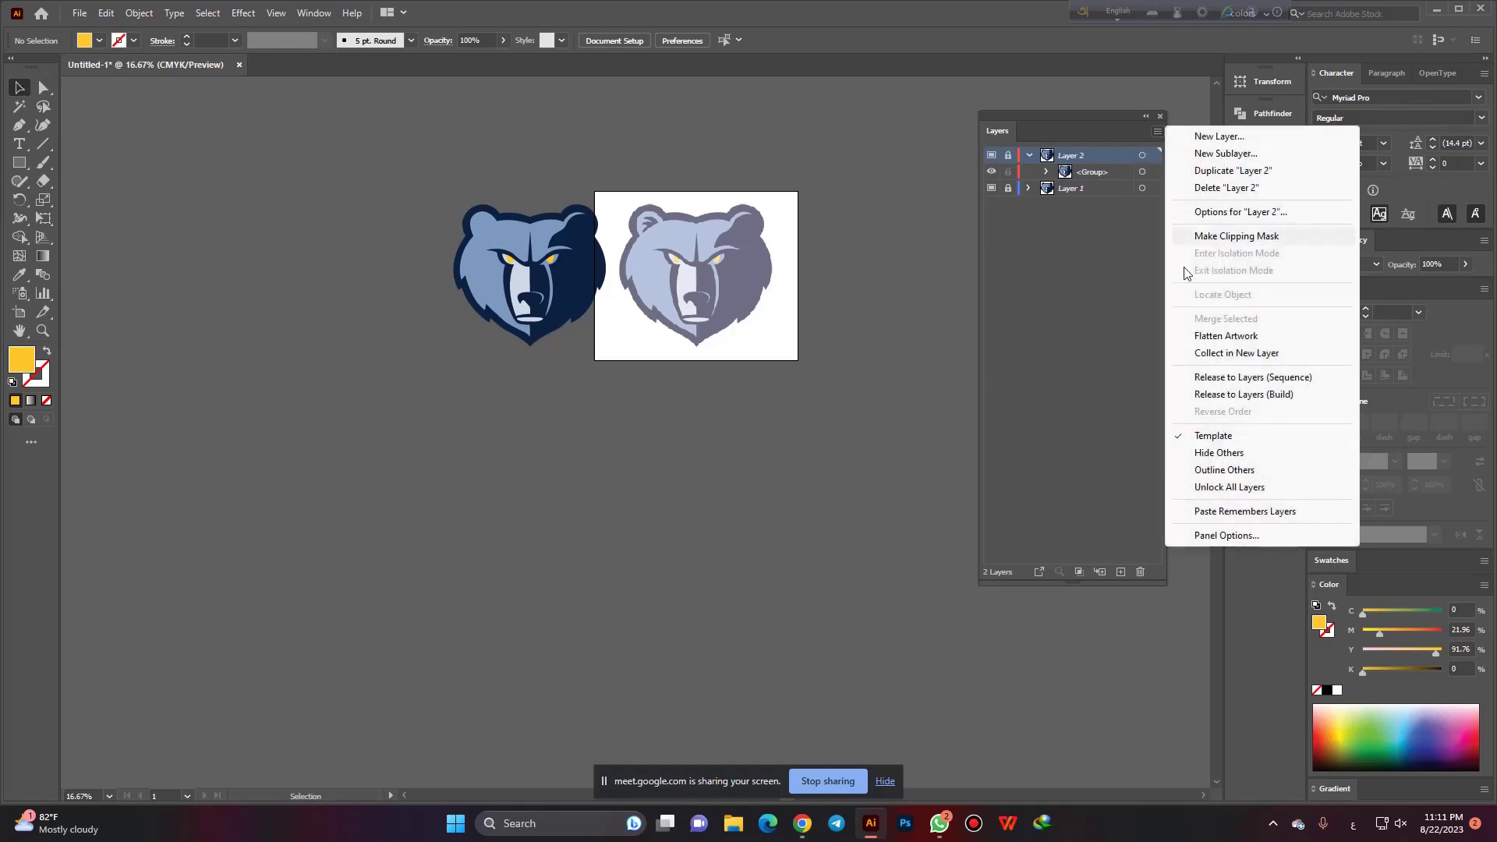
{"action": "left_click", "coordinate": [1218, 435]}
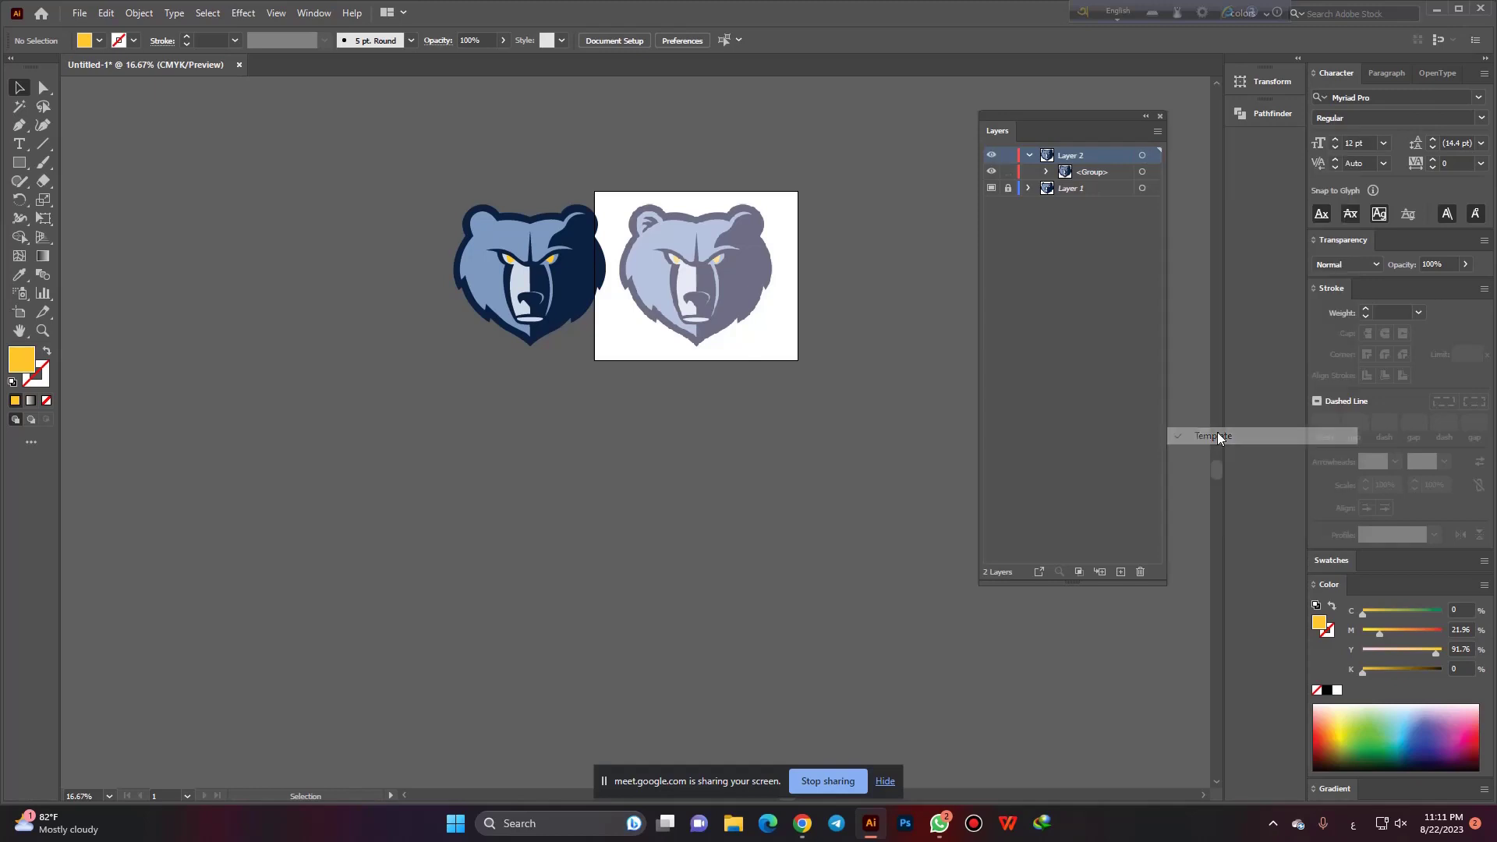
{"action": "left_click", "coordinate": [990, 155]}
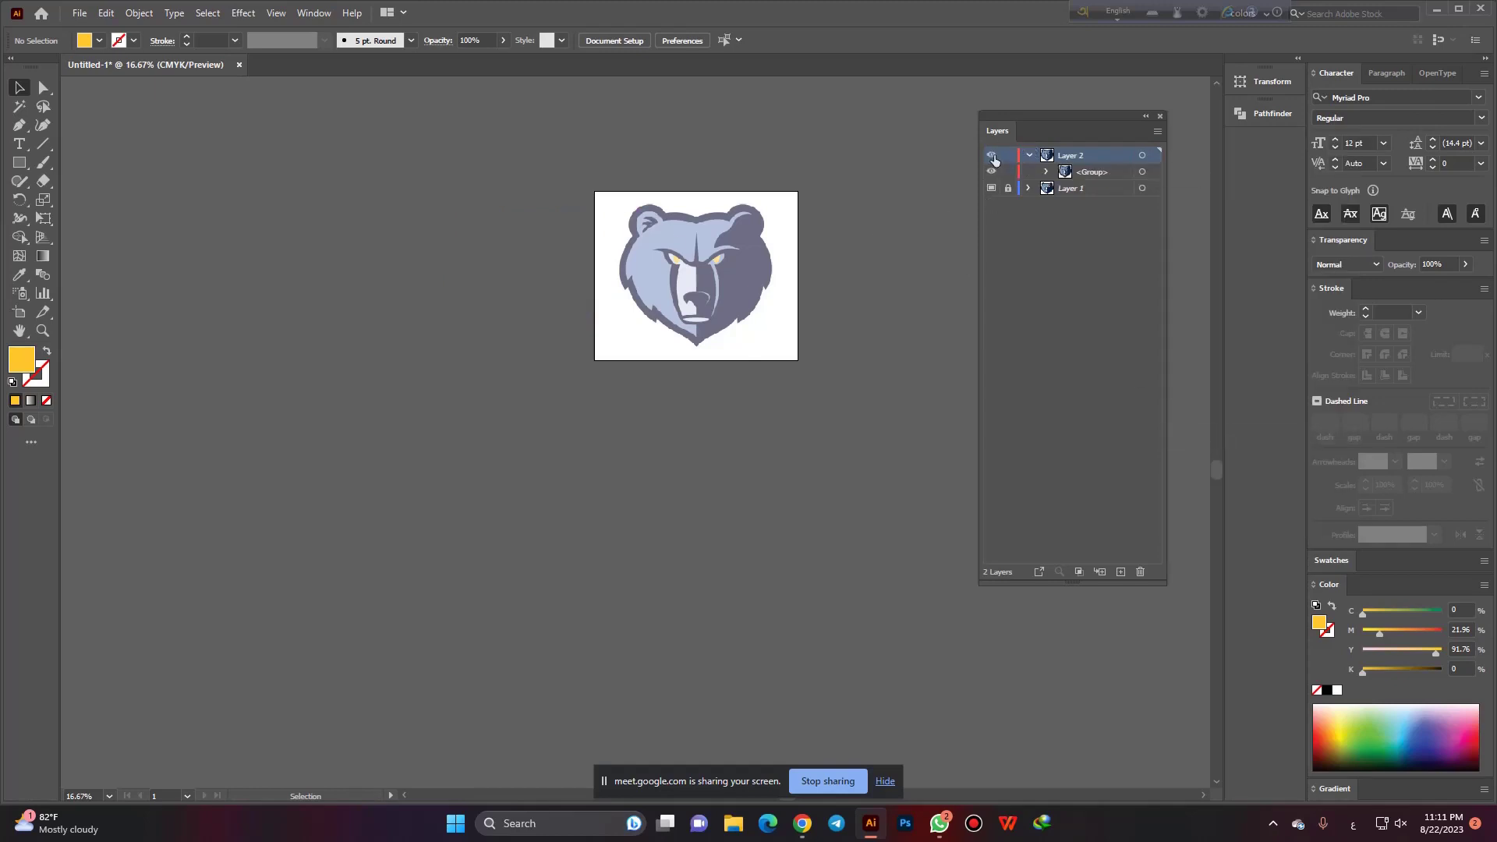
{"action": "left_click", "coordinate": [991, 155]}
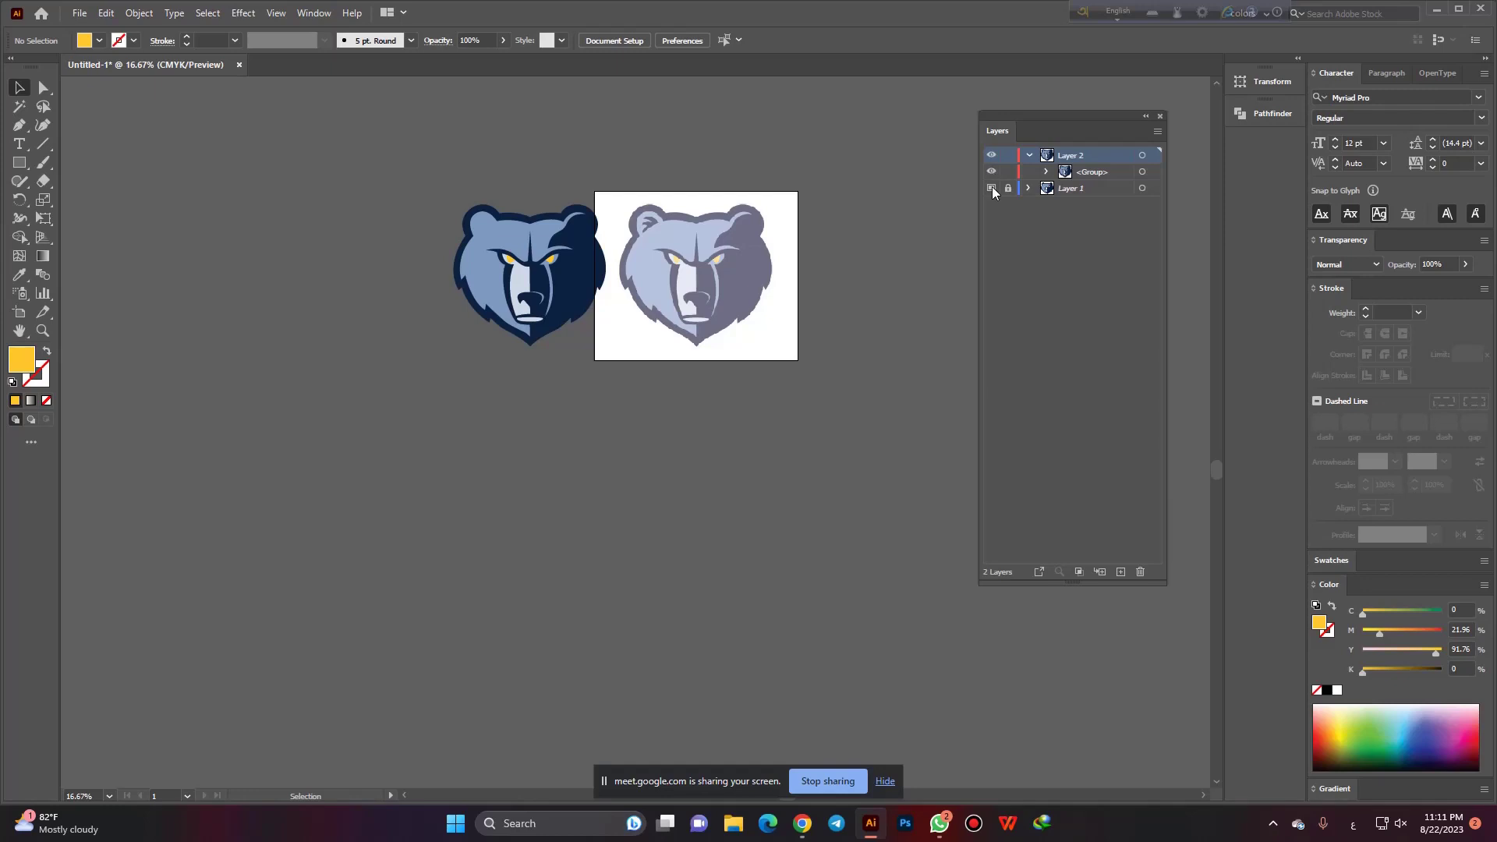
{"action": "left_click", "coordinate": [990, 188]}
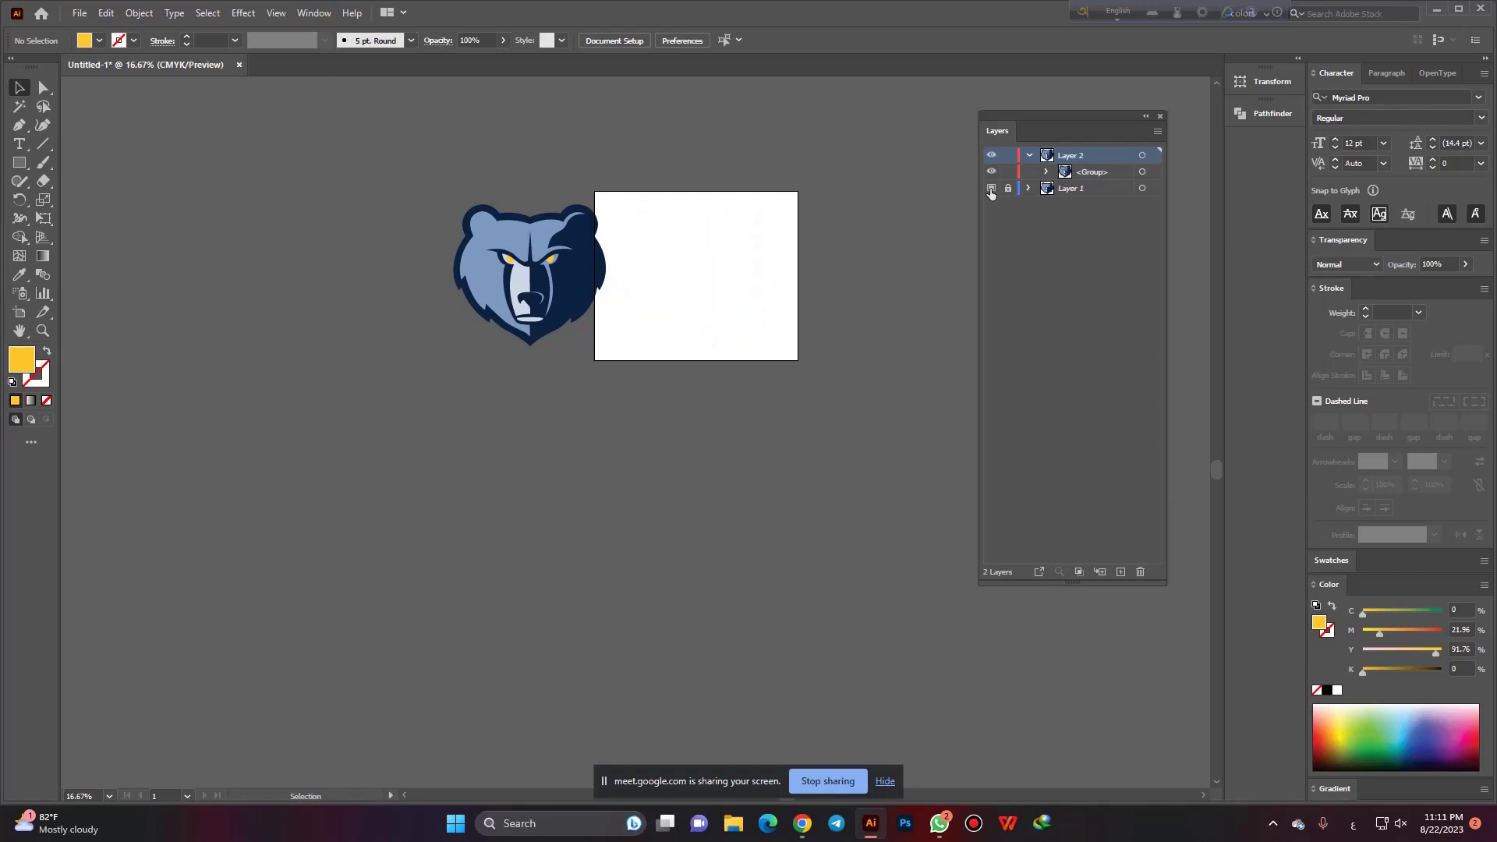
{"action": "left_click", "coordinate": [991, 189]}
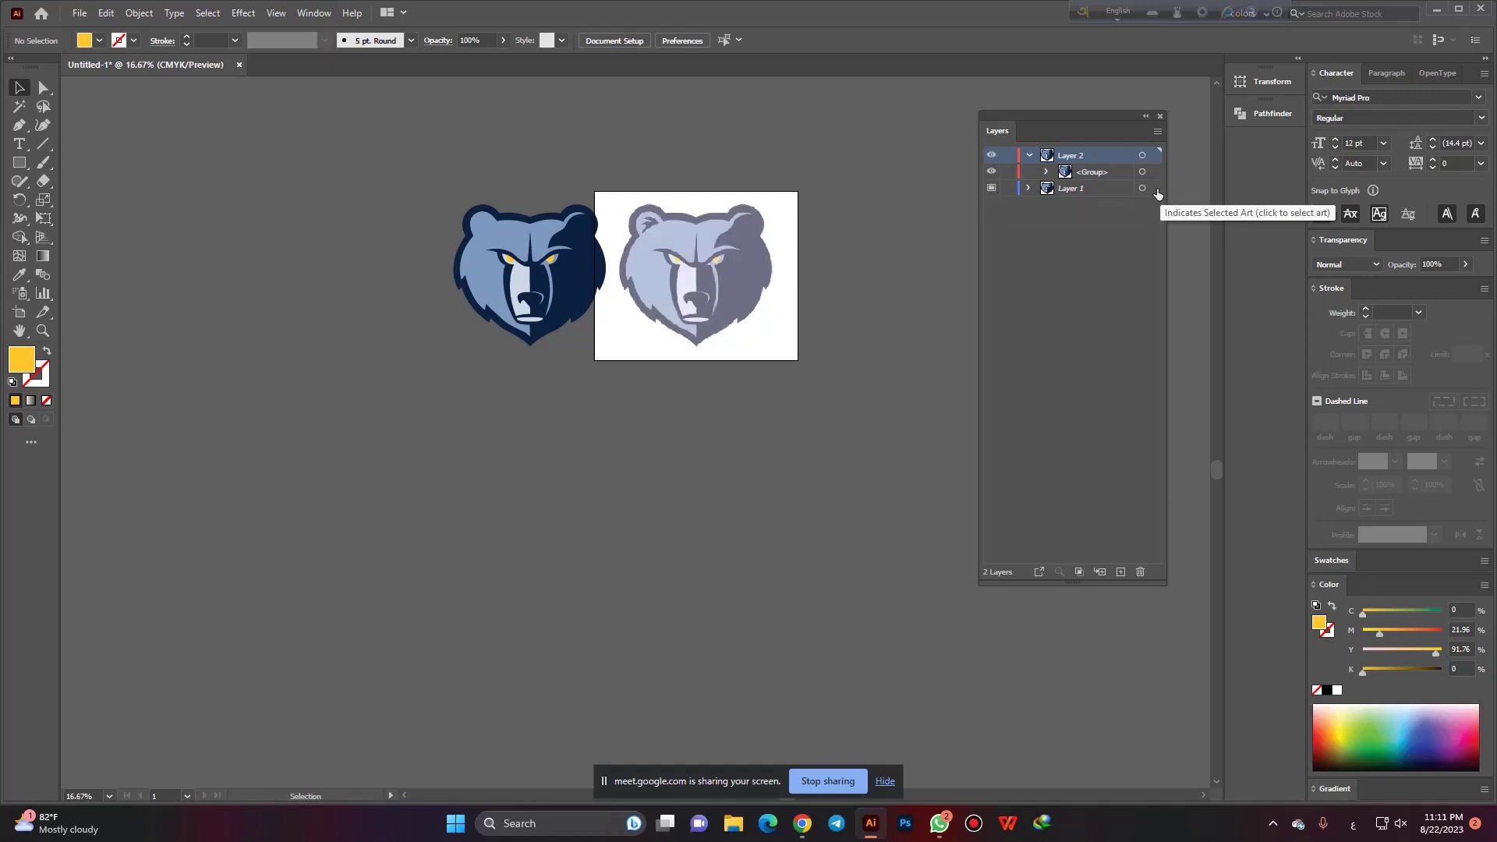
Make the top layer a template and move the reference bear image below the navy logo.
{"action": "left_click", "coordinate": [1158, 131]}
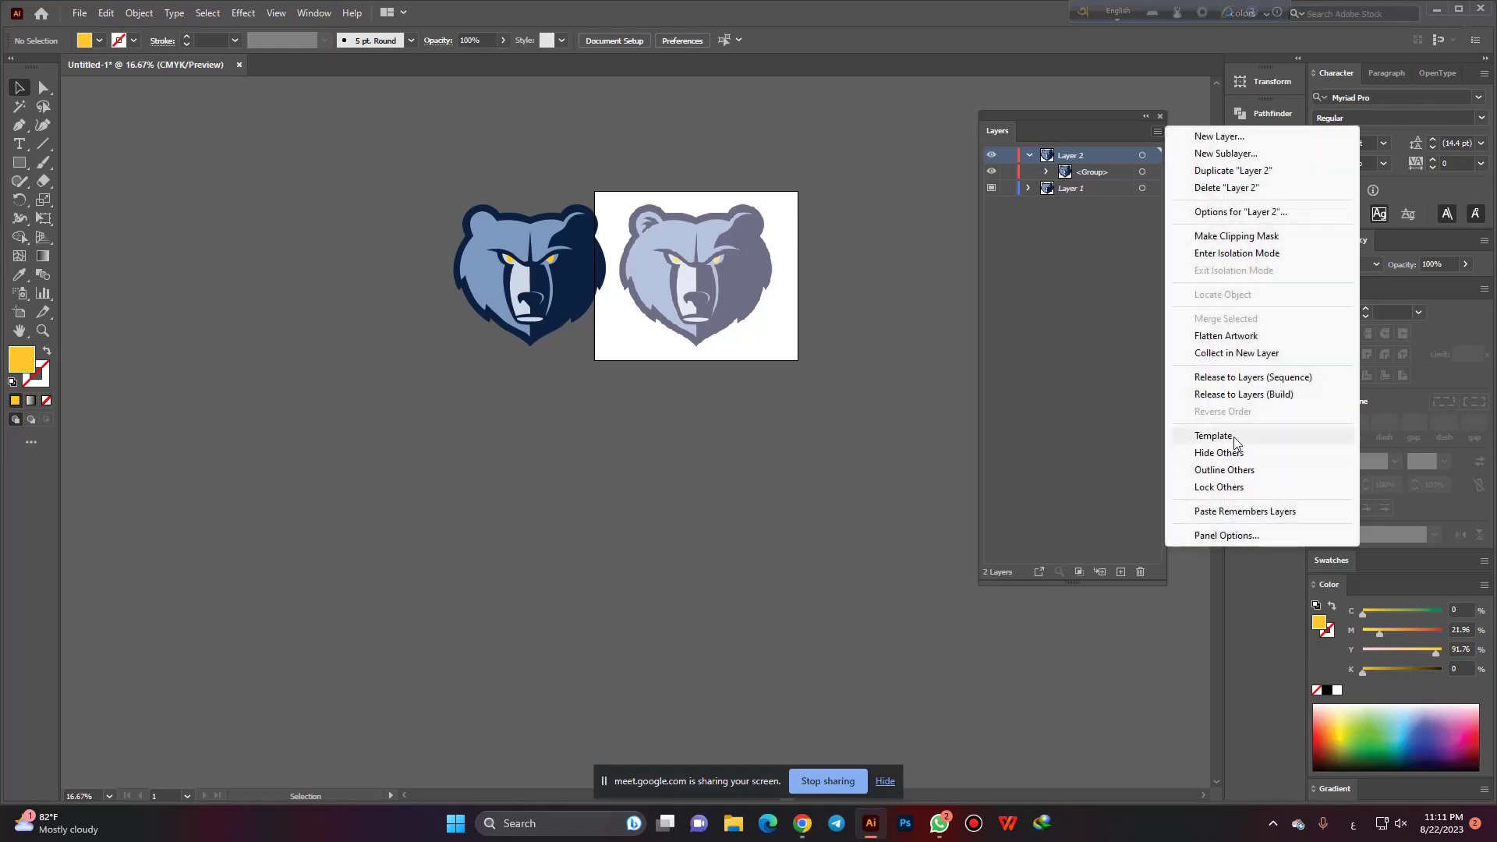
{"action": "left_click", "coordinate": [1214, 435]}
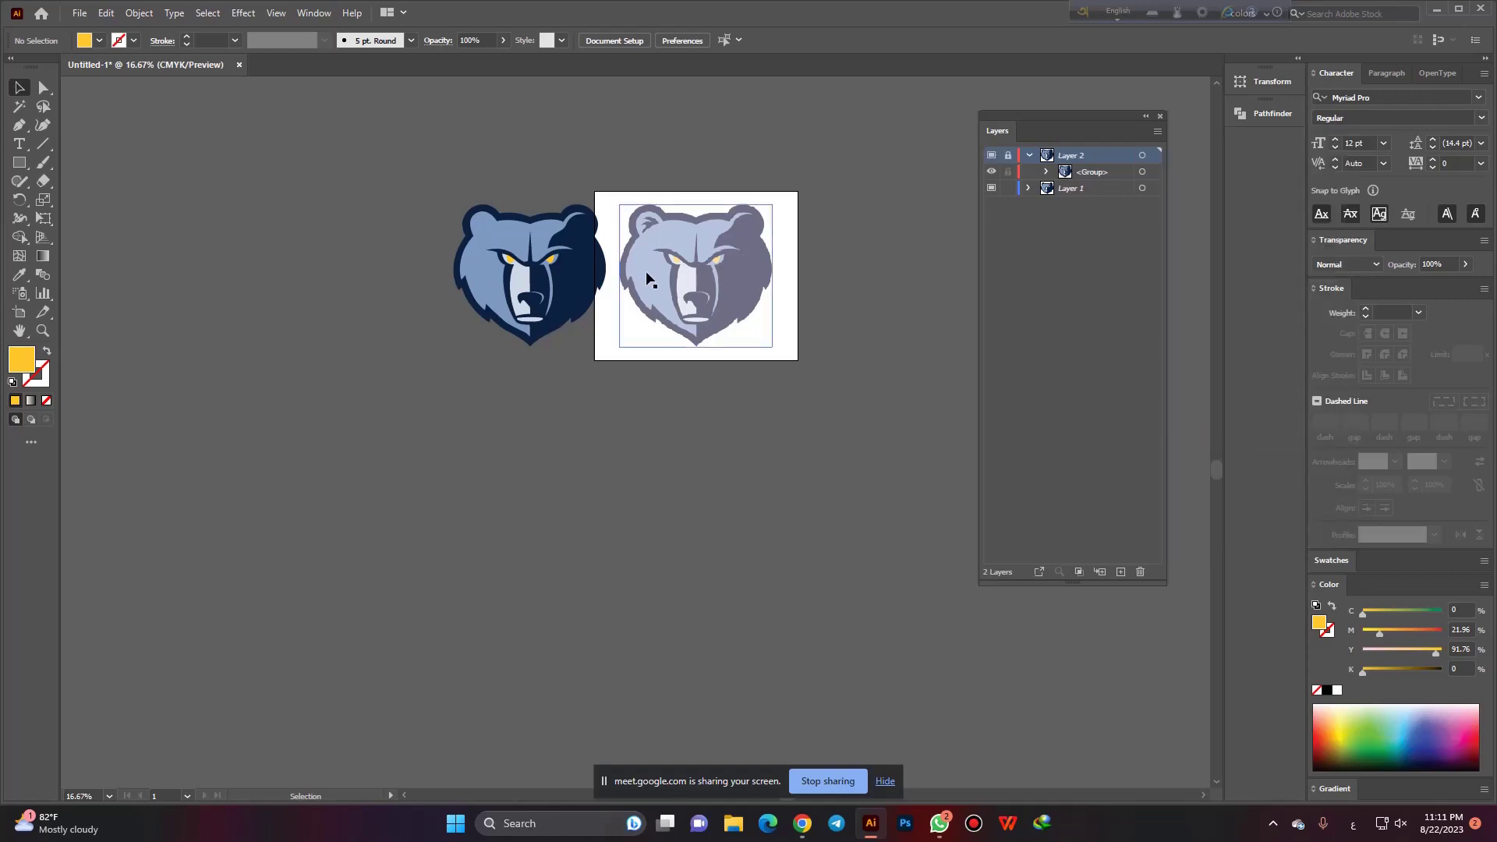
{"action": "mouse_move", "coordinate": [727, 295]}
{"action": "left_mouse_down"}
{"action": "mouse_move", "coordinate": [551, 460]}
{"action": "mouse_move", "coordinate": [563, 467]}
{"action": "left_mouse_up"}
{"action": "left_click", "coordinate": [785, 481]}
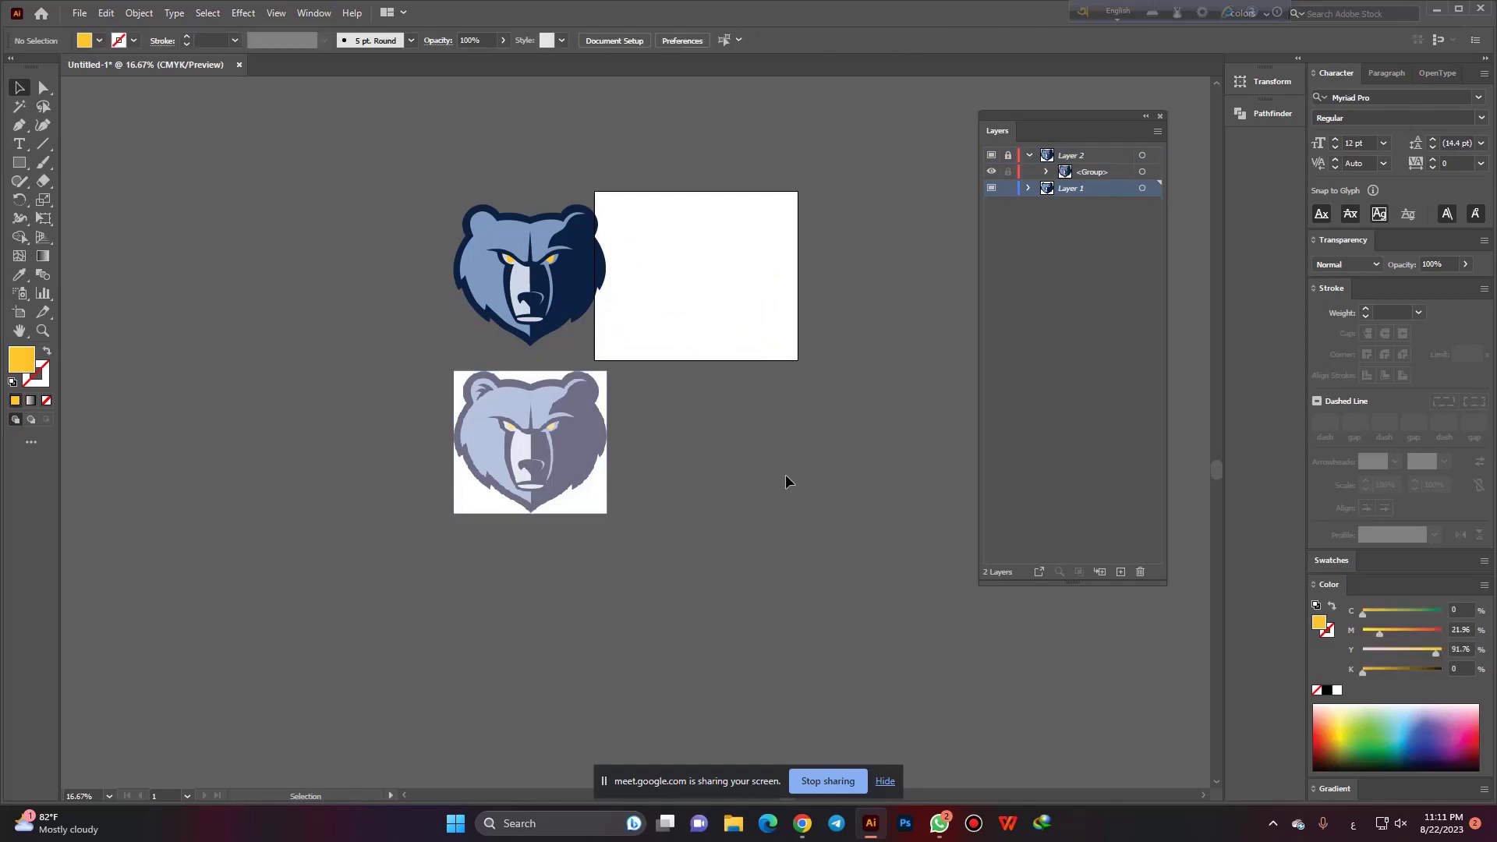
{"action": "key", "text": "ctrl+plus"}
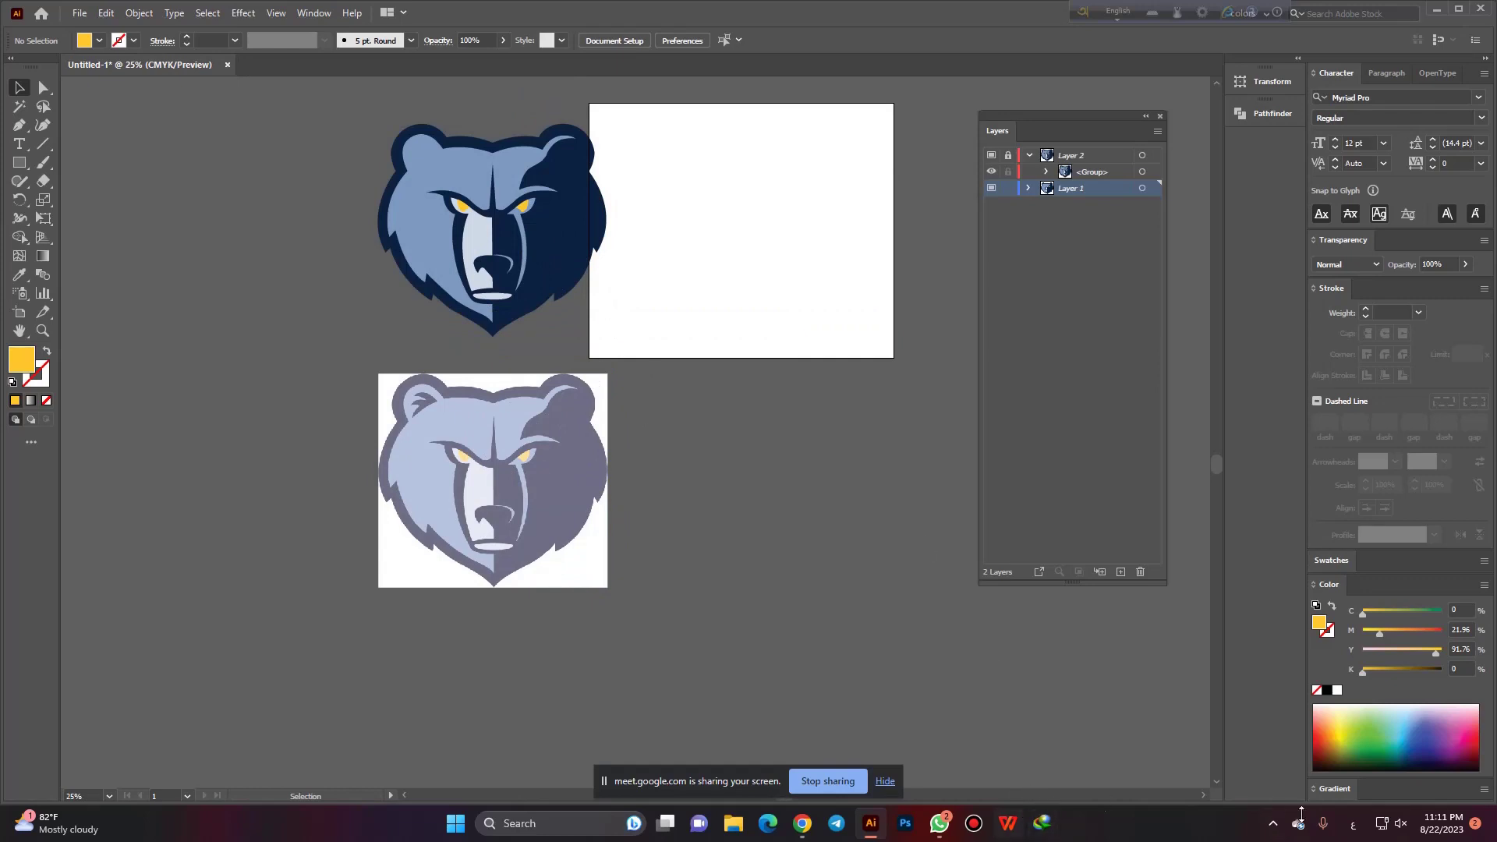
Bring up the screen recorder's controls from the system tray and move its toolbar into view.
{"action": "left_click", "coordinate": [1273, 823]}
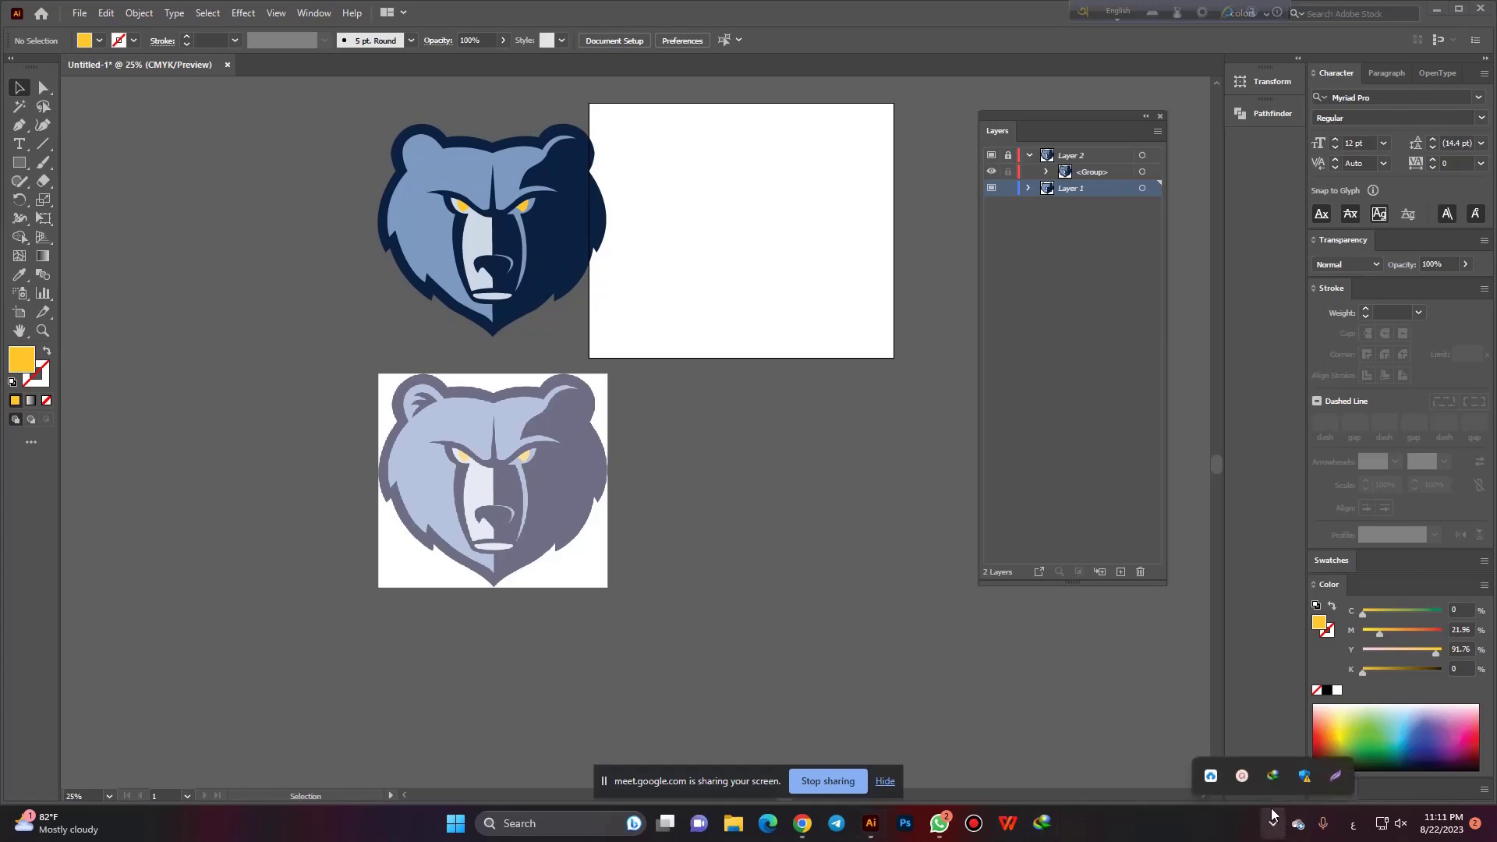
{"action": "left_click", "coordinate": [1245, 778]}
{"action": "left_click_drag", "start_coordinate": [1199, 690], "coordinate": [1082, 537]}
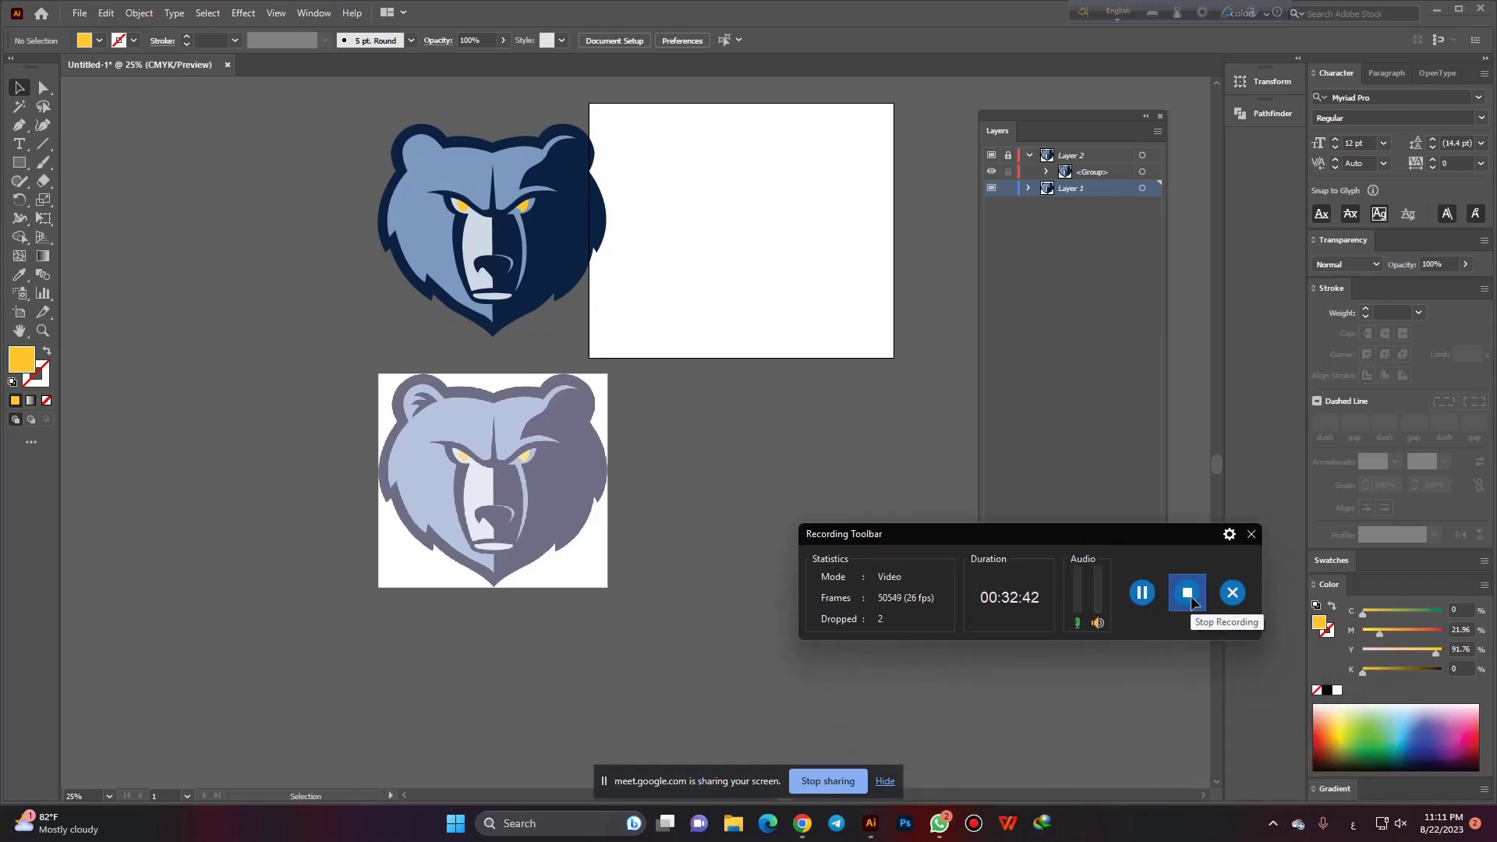